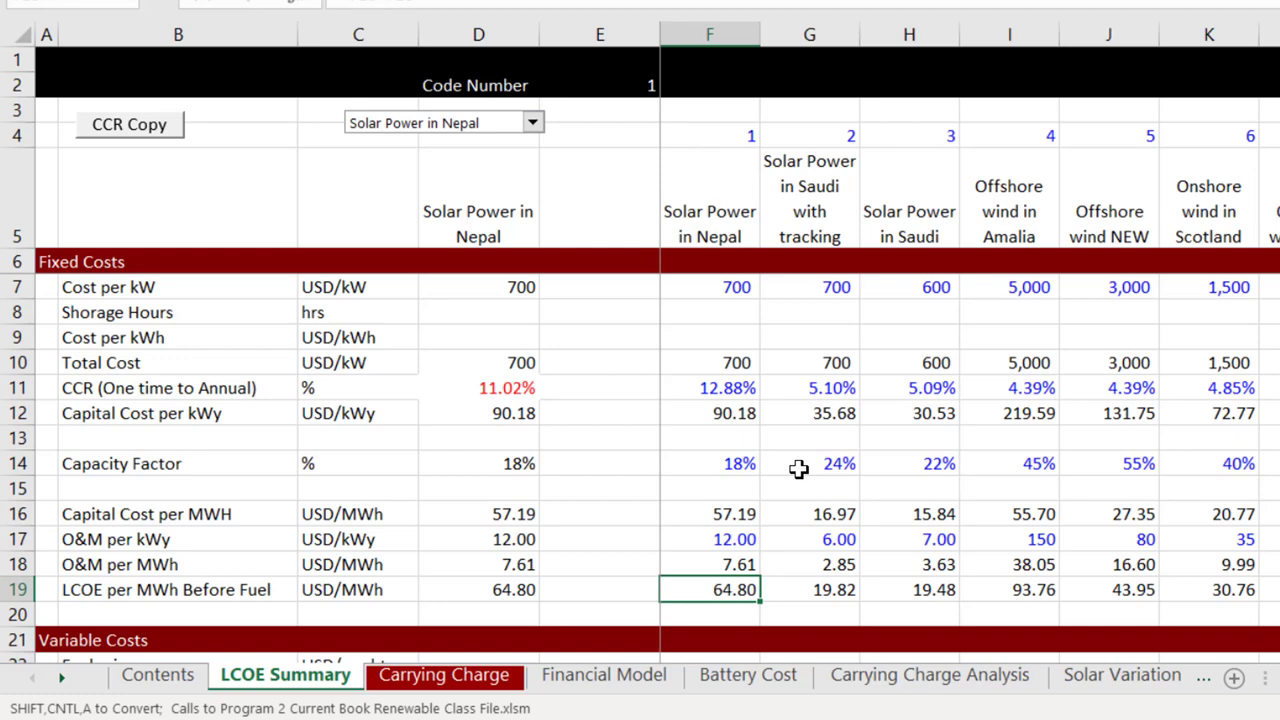
# Step: Review the Solar Power in Nepal column from the variable costs and Total LCOE down through the Carrying Charge Rate Inputs
pyautogui.press('Left')
pyautogui.press('Right')
pyautogui.press('Down')
pyautogui.press('Down')
pyautogui.press('Down')
pyautogui.press('Down')
pyautogui.press('Down')
pyautogui.press('Down')
pyautogui.press('Down')
pyautogui.press('Down')
pyautogui.press('Down')
pyautogui.press('Down')
pyautogui.press('Down')
pyautogui.press('Down')
pyautogui.press('Down')
pyautogui.press('Down')
pyautogui.press('Down')
pyautogui.press('Down')
pyautogui.press('Down')
pyautogui.press('Down')
pyautogui.press('Down')
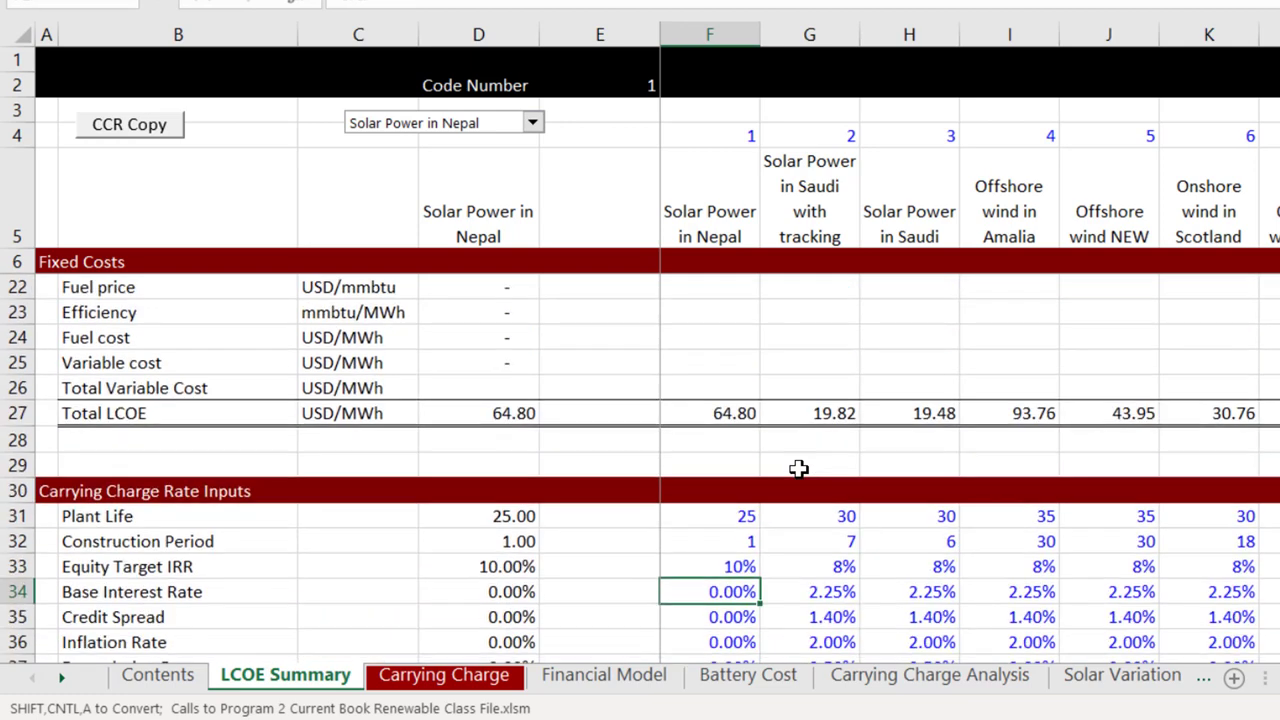
pyautogui.press('Down')
pyautogui.press('Down')
pyautogui.press('Down')
pyautogui.press('Down')
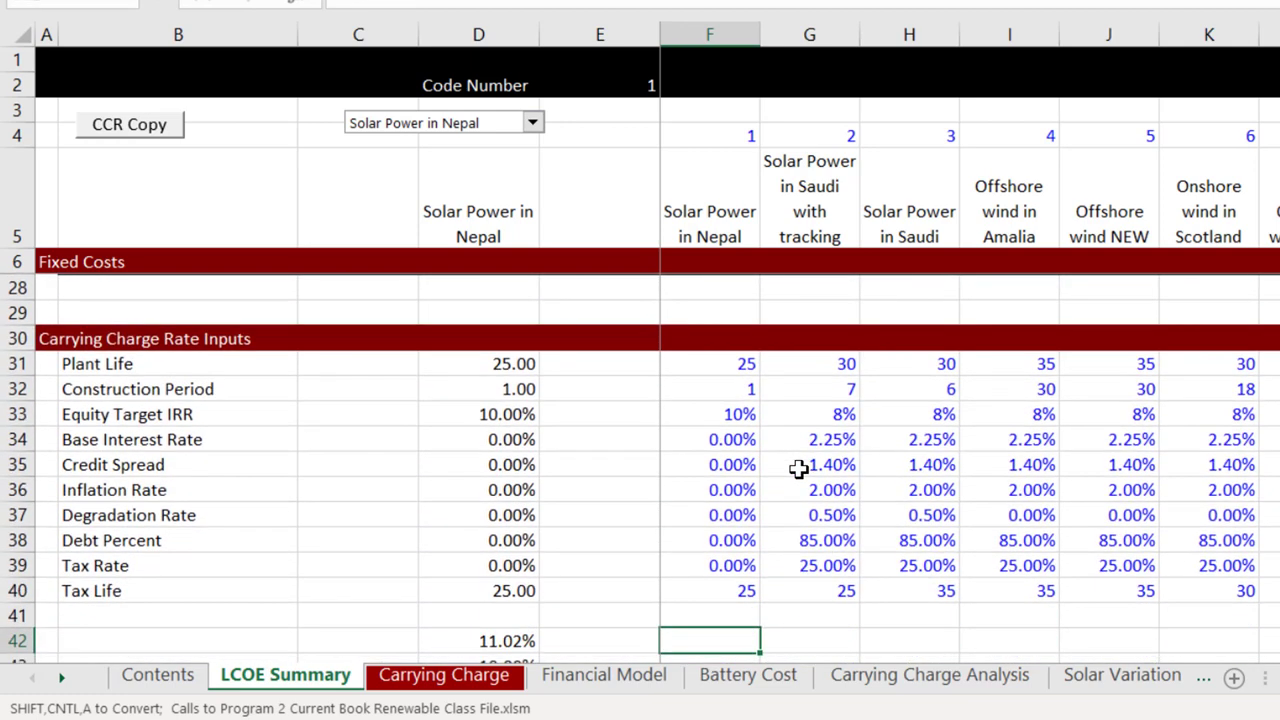
# Step: Examine the equity IRR, interest rate, credit spread, inflation, degradation and debt inputs for Solar Power in Nepal
pyautogui.press('Up')
pyautogui.press('Up')
pyautogui.press('Up')
pyautogui.press('Up')
pyautogui.press('Up')
pyautogui.press('Up')
pyautogui.press('Up')
pyautogui.press('Up')
pyautogui.press('Up')
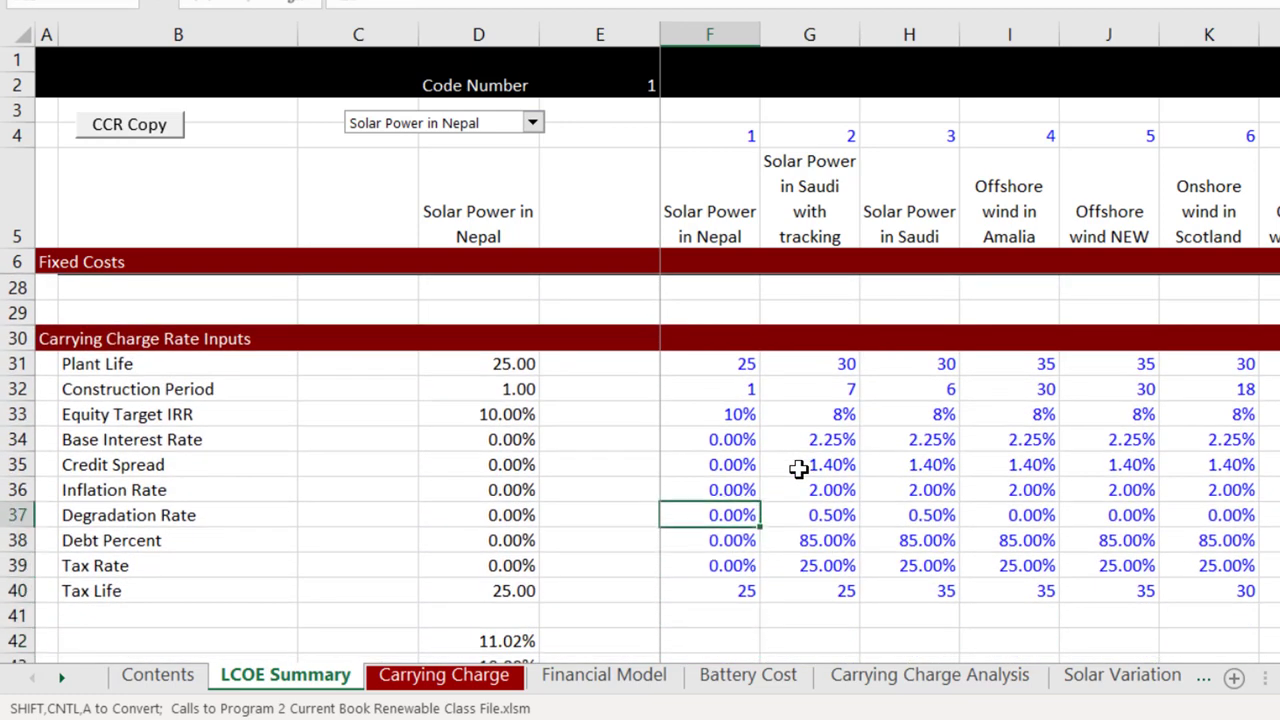
pyautogui.press('Down')
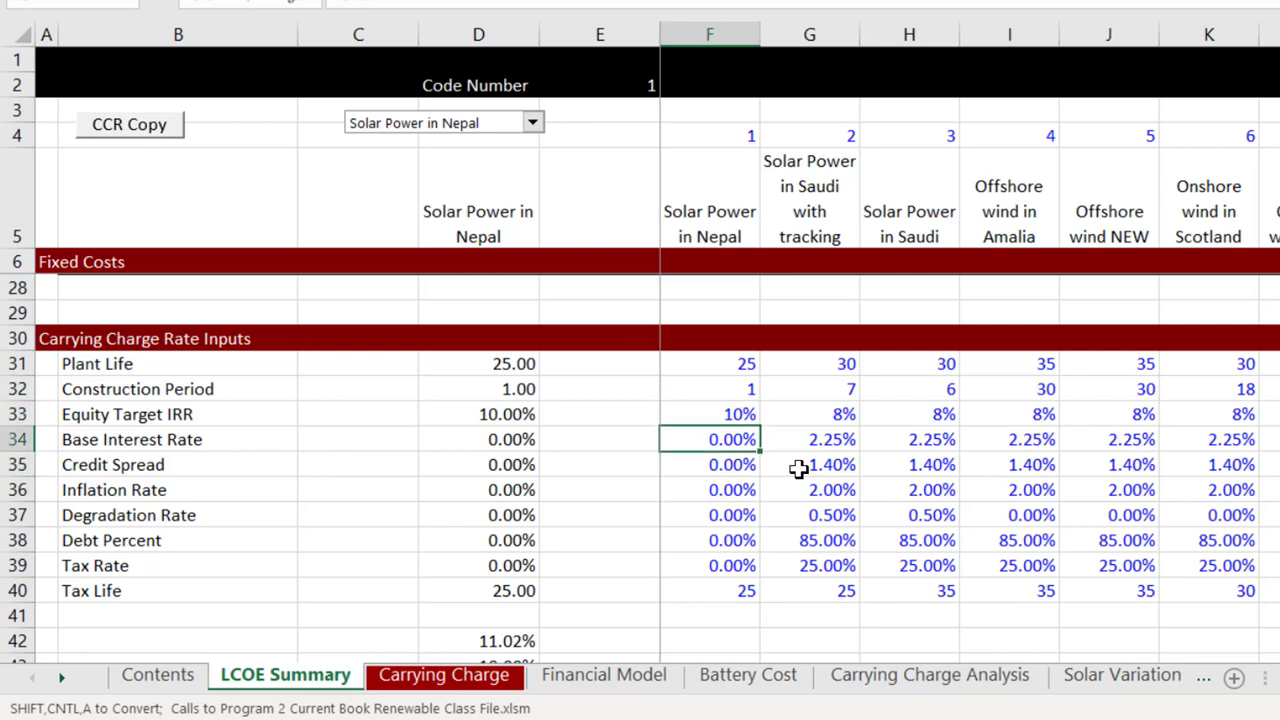
pyautogui.press('Down')
pyautogui.press('Down')
pyautogui.press('Left')
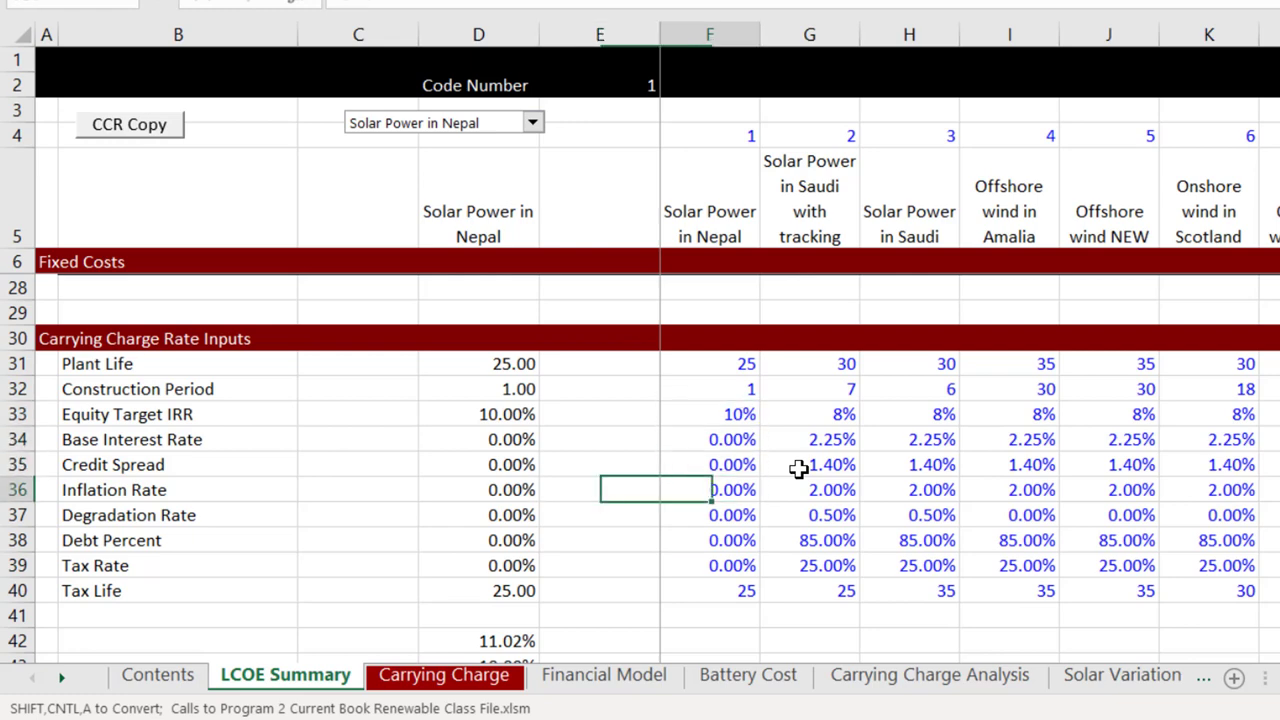
pyautogui.press('Right')
pyautogui.press('Down')
pyautogui.press('Down')
# Step: Return to the Fixed Costs section and examine the O&M and capacity factor inputs for Solar Power in Nepal
pyautogui.press('Up')
pyautogui.press('Up')
pyautogui.press('Up')
pyautogui.press('Up')
pyautogui.press('Up')
pyautogui.press('Up')
pyautogui.press('Up')
pyautogui.press('Up')
pyautogui.press('Up')
pyautogui.press('Up')
pyautogui.press('Up')
pyautogui.press('Up')
pyautogui.press('Up')
pyautogui.press('Up')
pyautogui.press('Up')
pyautogui.press('Up')
pyautogui.press('Up')
pyautogui.press('Up')
pyautogui.press('Up')
pyautogui.press('Up')
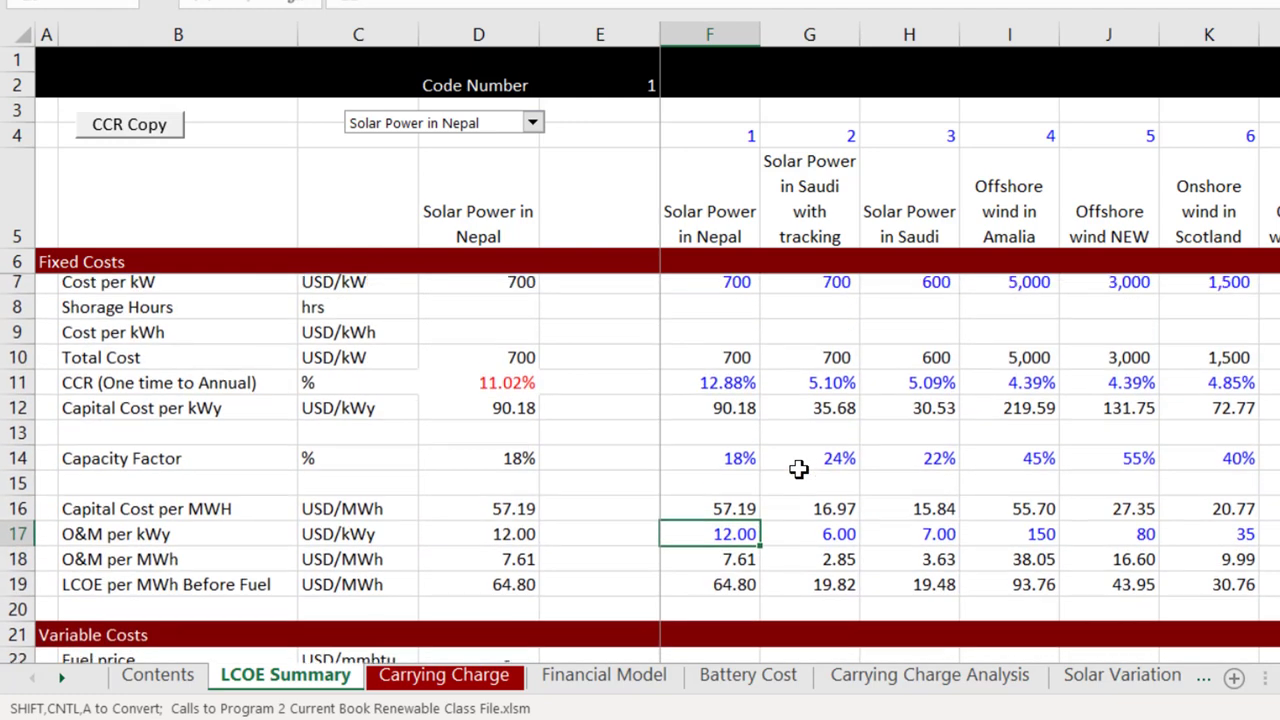
pyautogui.press('Up')
pyautogui.press('Up')
pyautogui.press('Up')
pyautogui.press('Up')
pyautogui.press('Up')
pyautogui.press('Up')
pyautogui.press('Up')
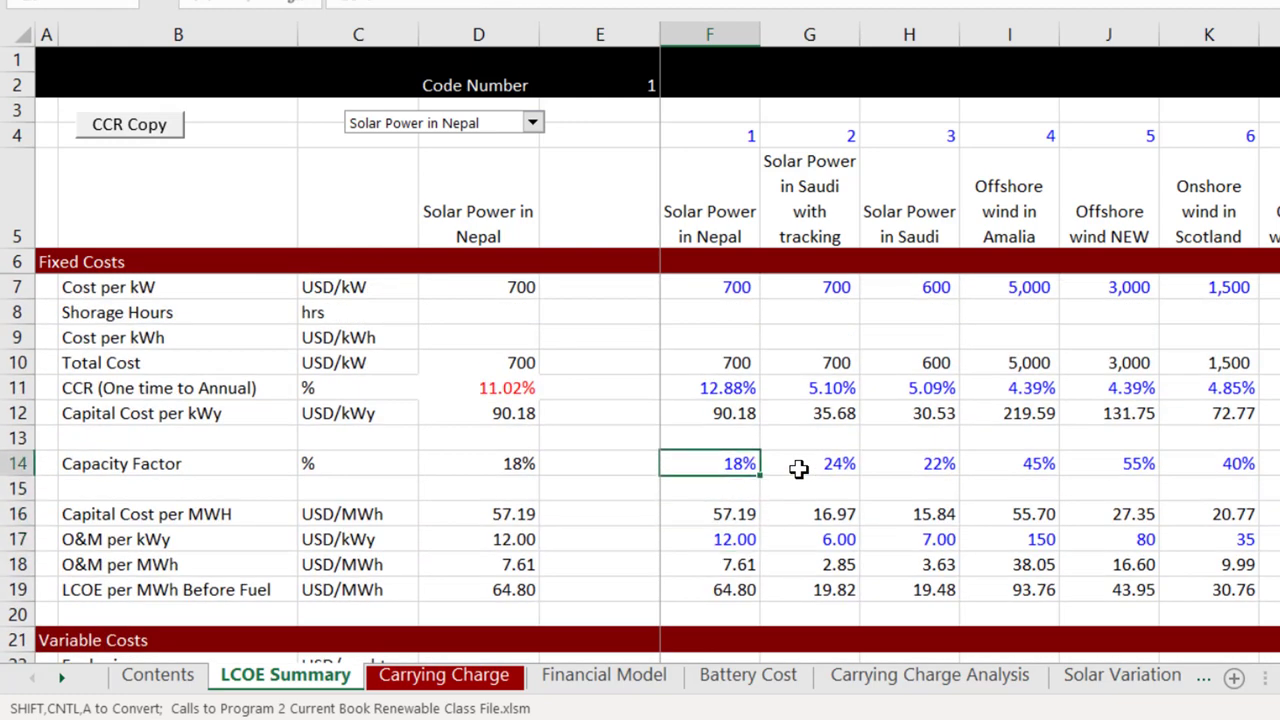
# Step: Examine the Solar Power in Nepal column heading and its Cost per kW input
pyautogui.press('Up')
pyautogui.press('Up')
pyautogui.press('Up')
pyautogui.press('Up')
pyautogui.press('Up')
pyautogui.press('Up')
pyautogui.press('Up')
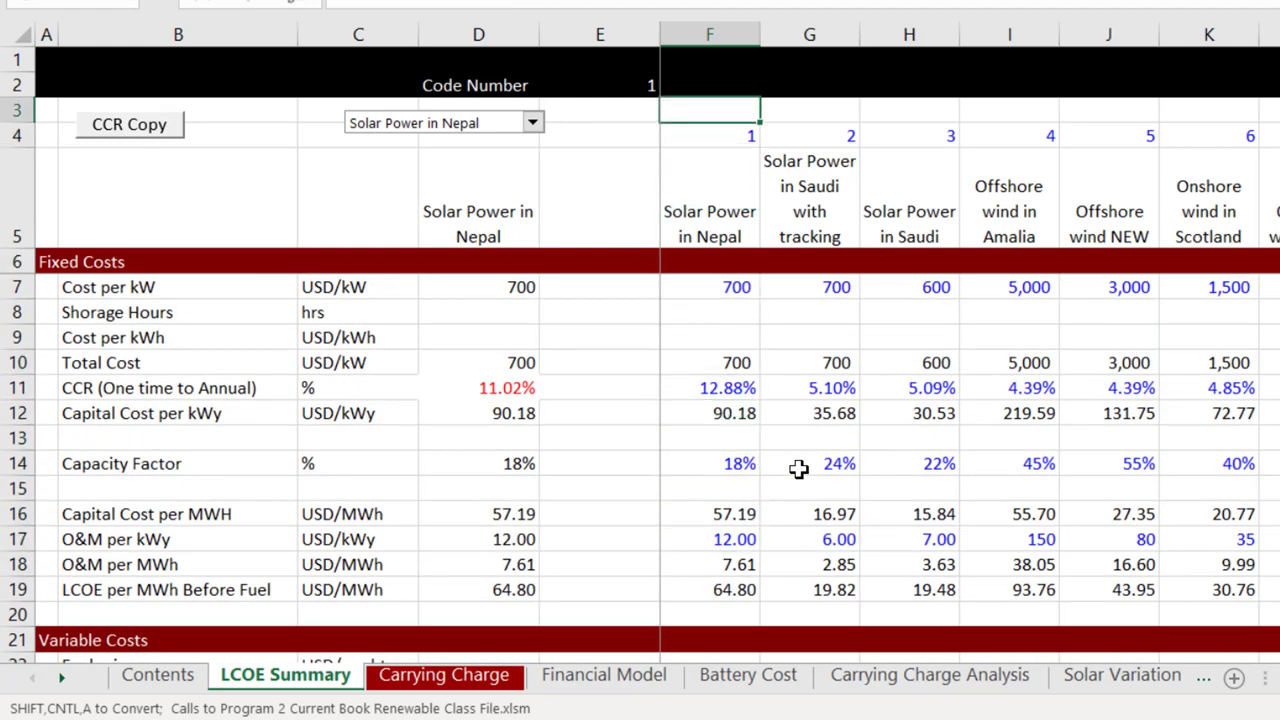
pyautogui.press('Up')
pyautogui.press('Down')
pyautogui.press('Down')
pyautogui.press('Down')
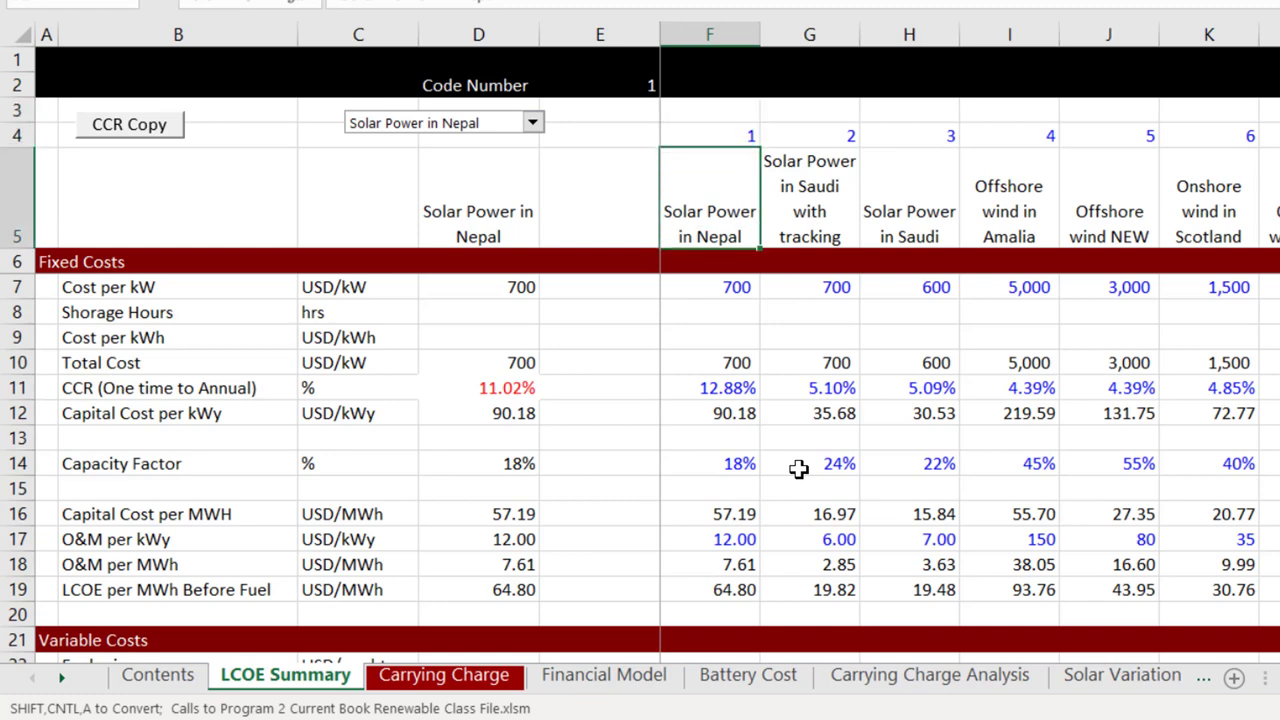
pyautogui.press('Down')
pyautogui.press('Down')
pyautogui.press('Down')
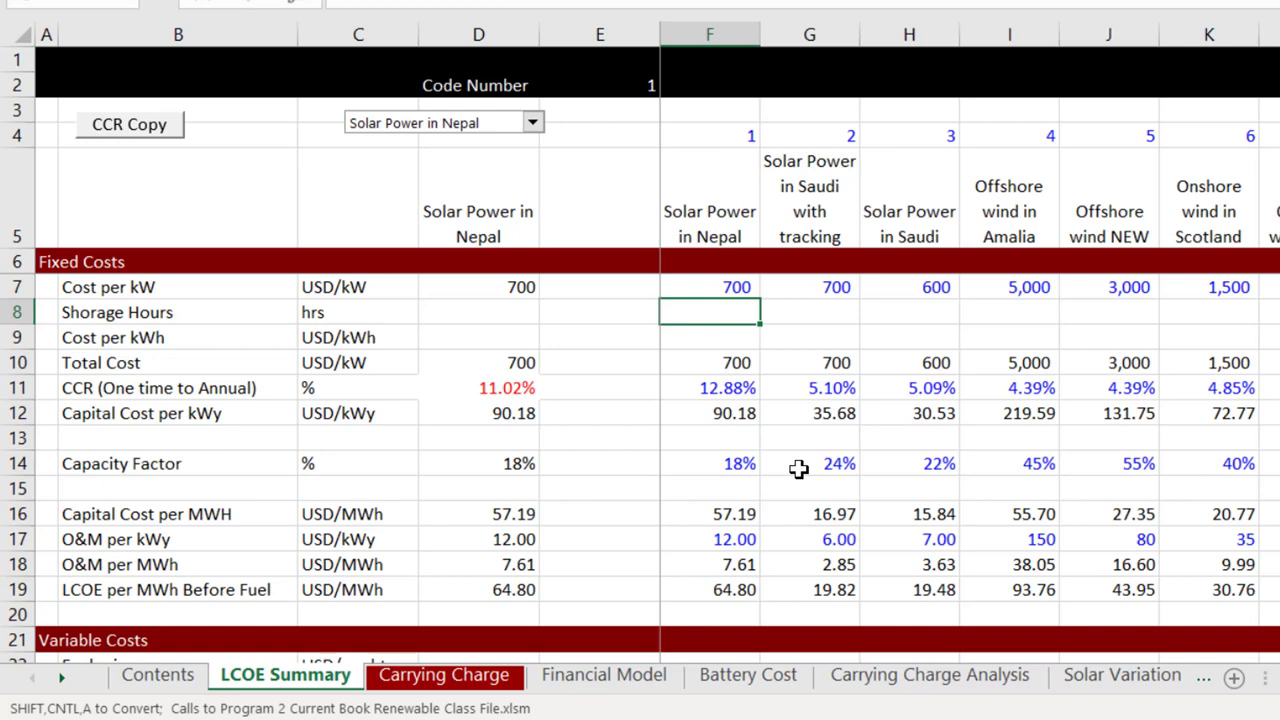
pyautogui.press('Up')
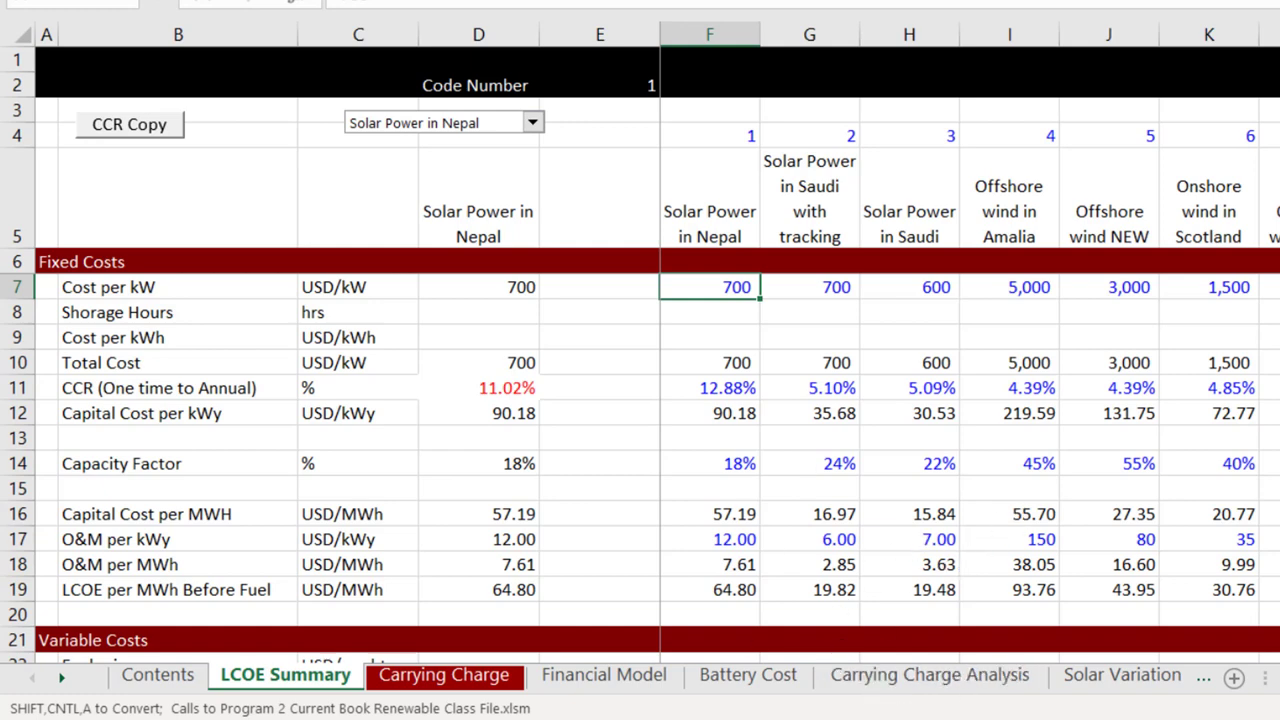
pyautogui.click(760, 719)
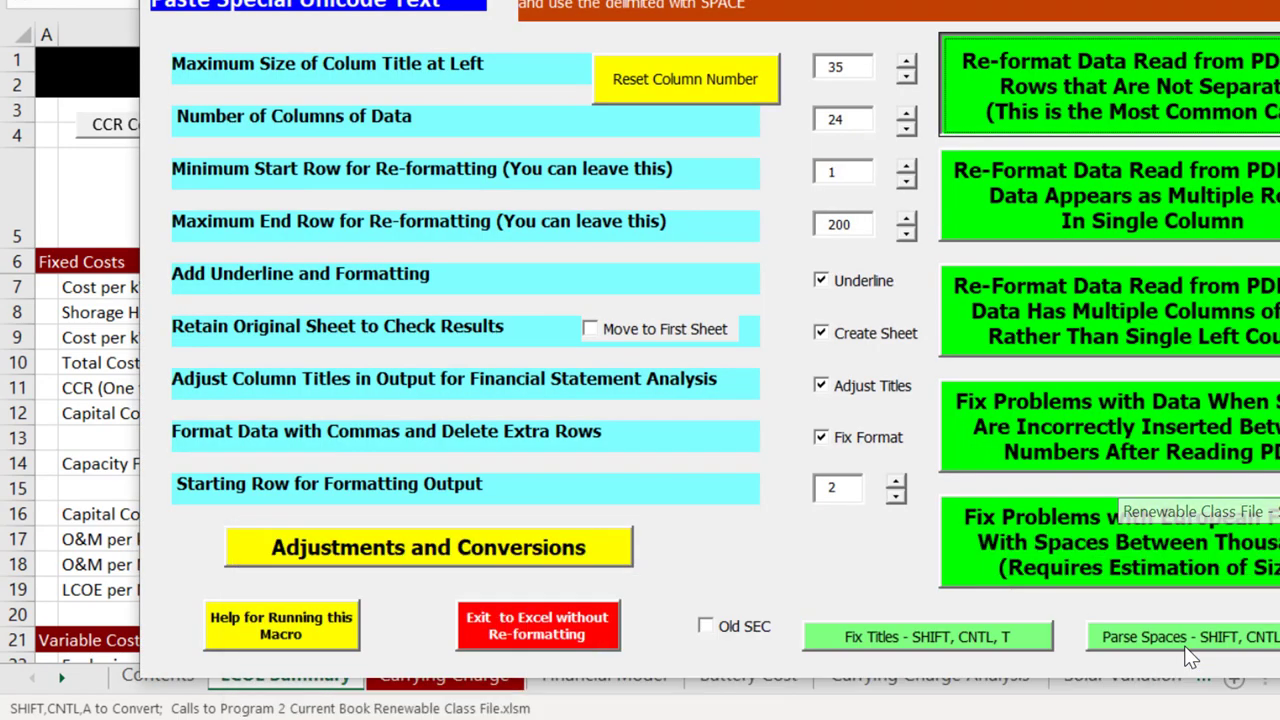
pyautogui.click(1100, 585)
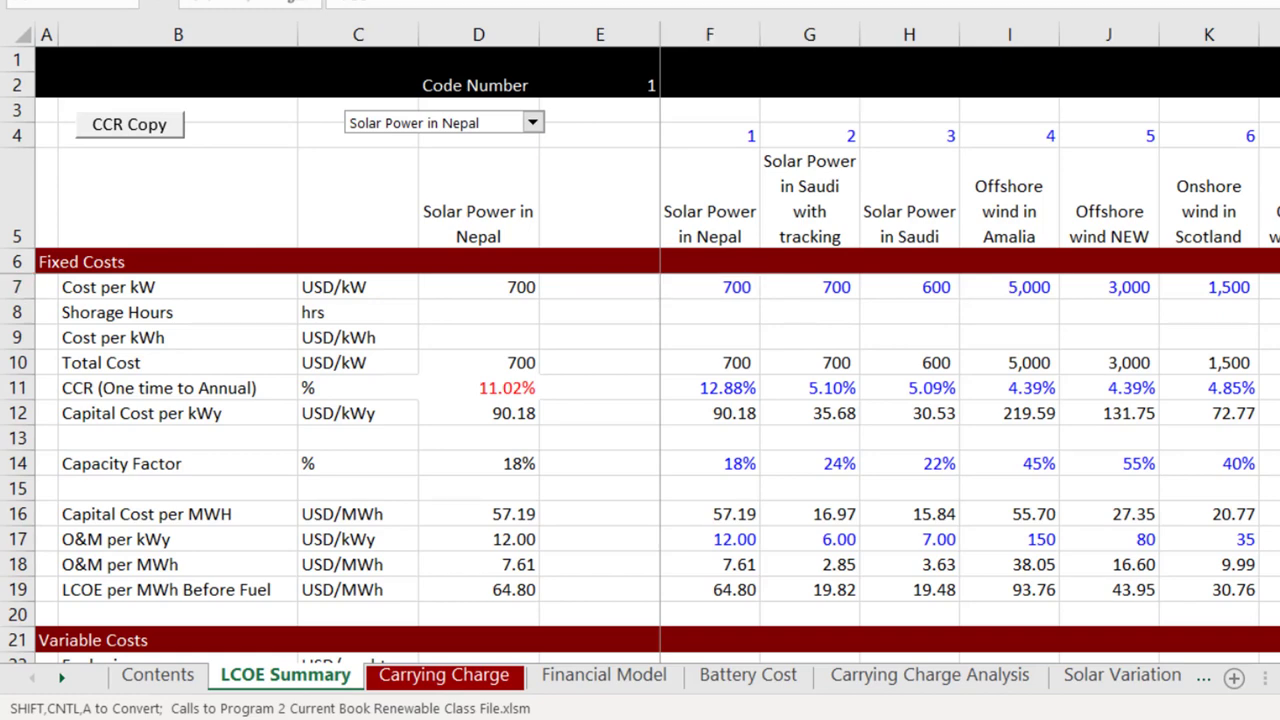
pyautogui.moveTo(760, 715)
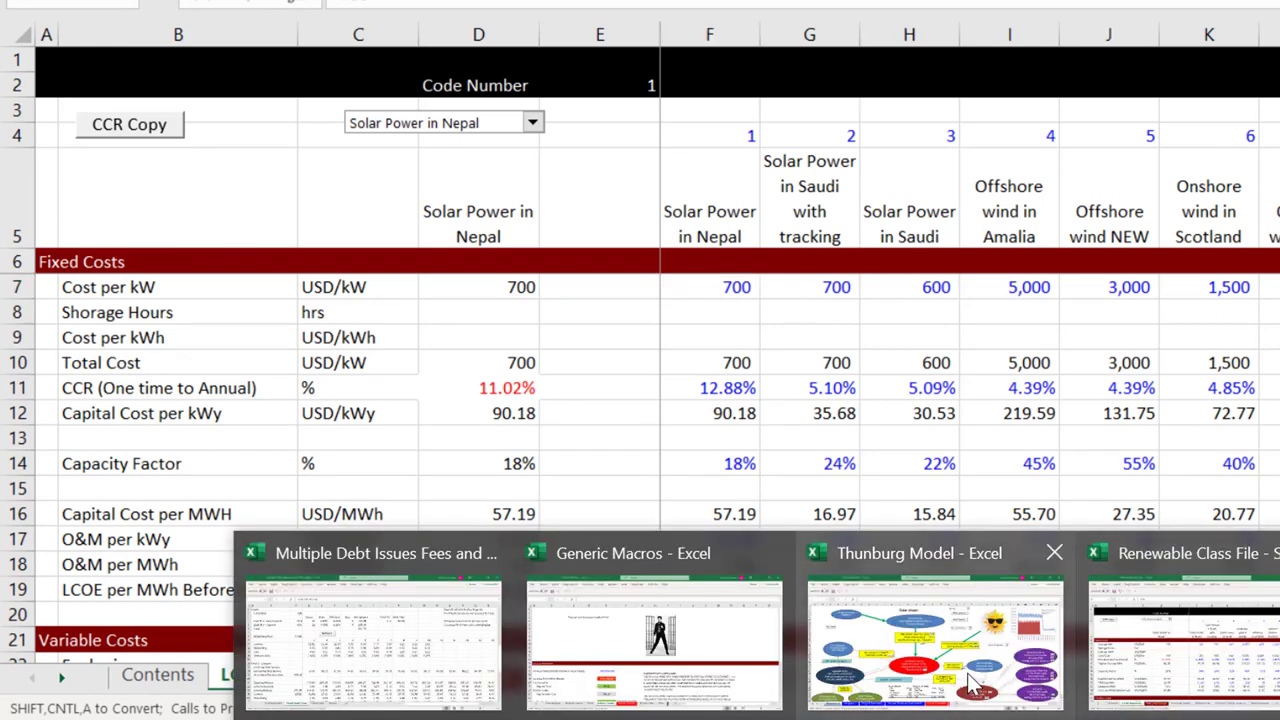
pyautogui.moveTo(970, 686)
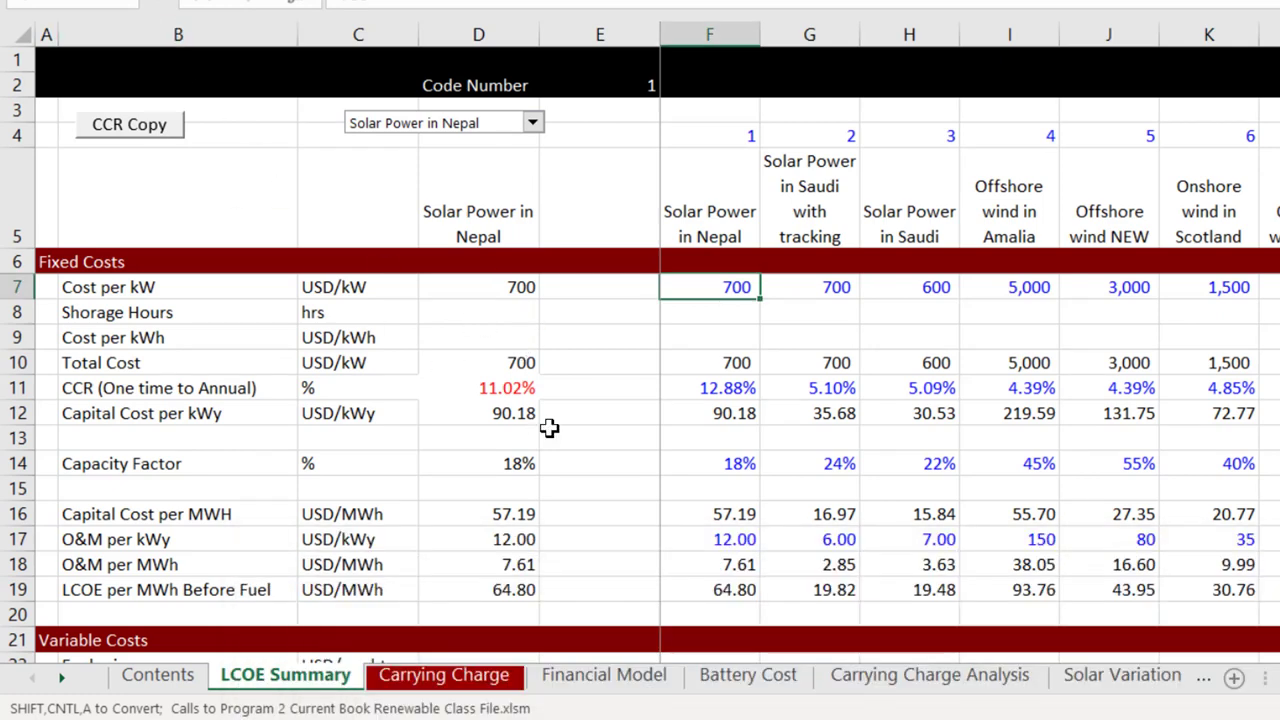
# Step: Compare Cost per kW in the selected-project column with the matching input in the Solar Power in Nepal column
pyautogui.press('Left')
pyautogui.press('Left')
pyautogui.press('Left')
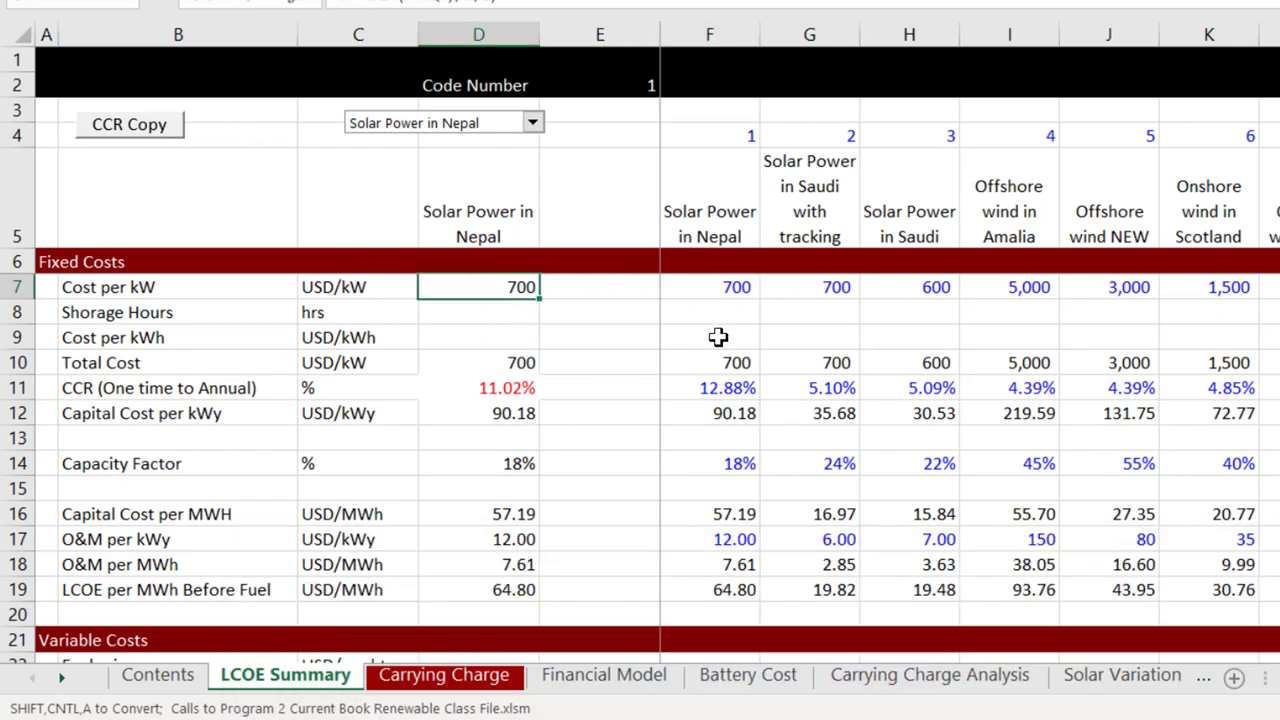
pyautogui.press('Right')
pyautogui.press('Right')
pyautogui.press('Right')
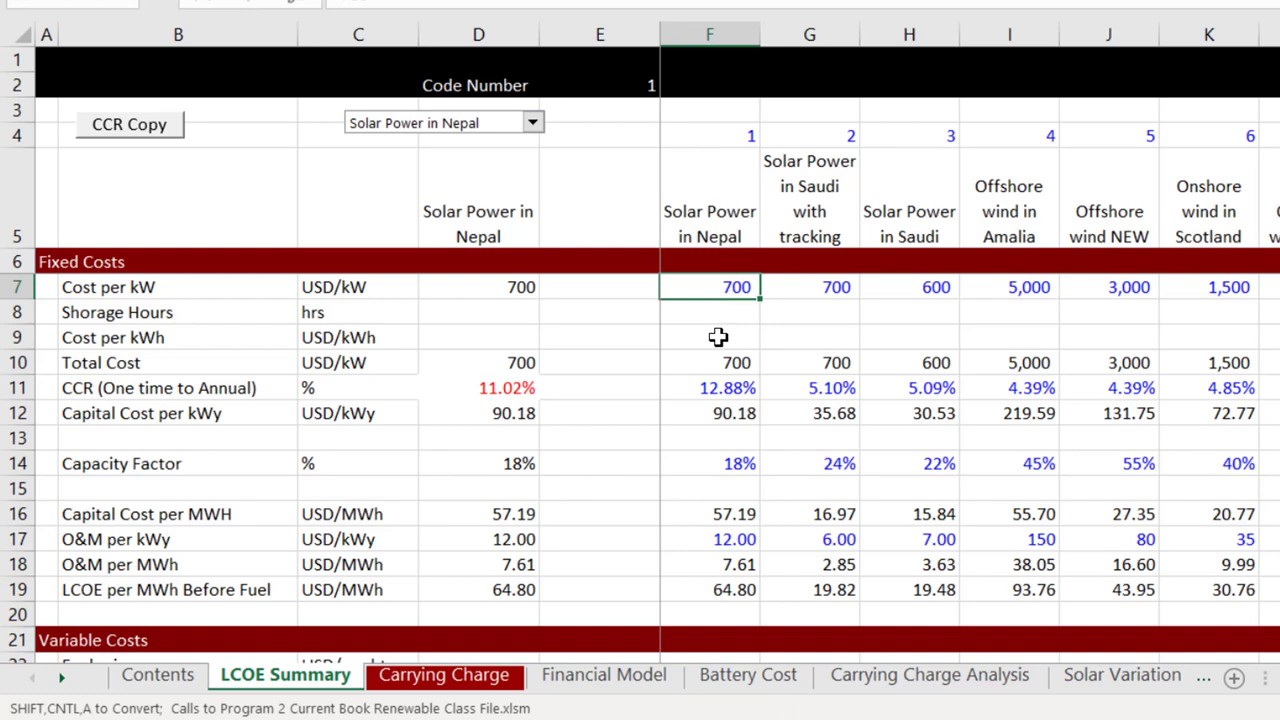
pyautogui.press('Left')
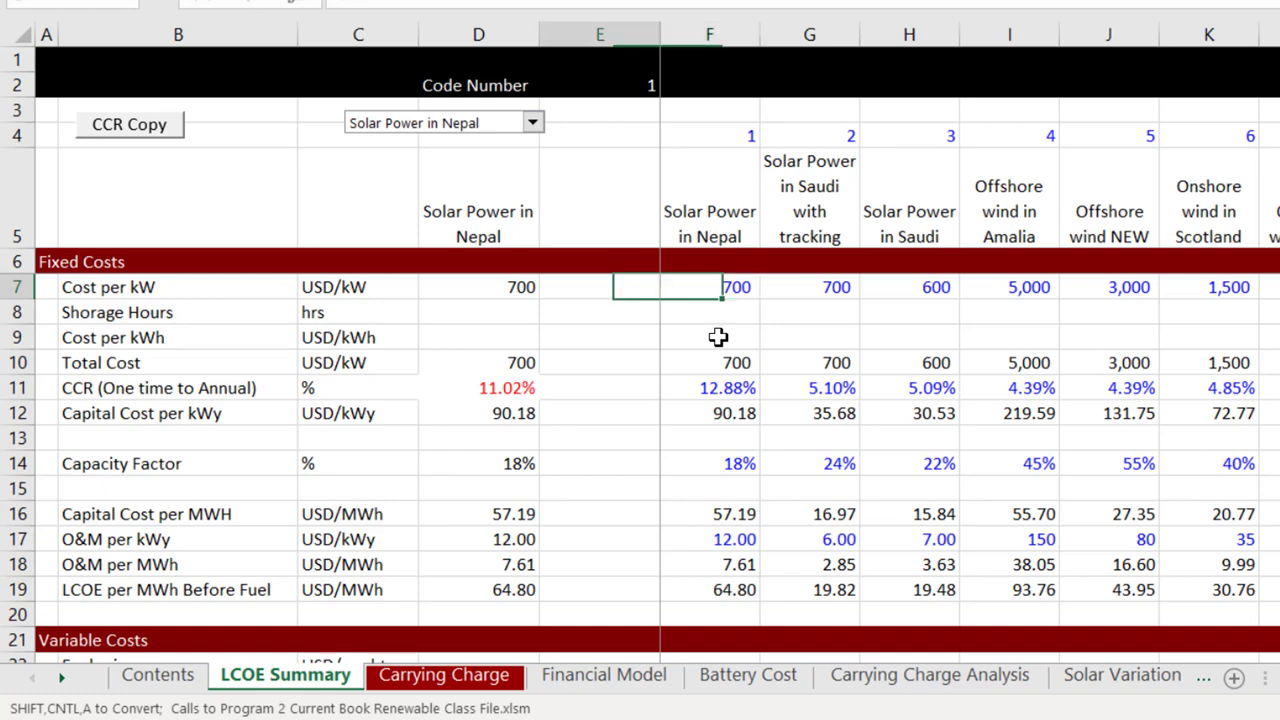
pyautogui.press('Left')
pyautogui.press('Right')
pyautogui.press('Right')
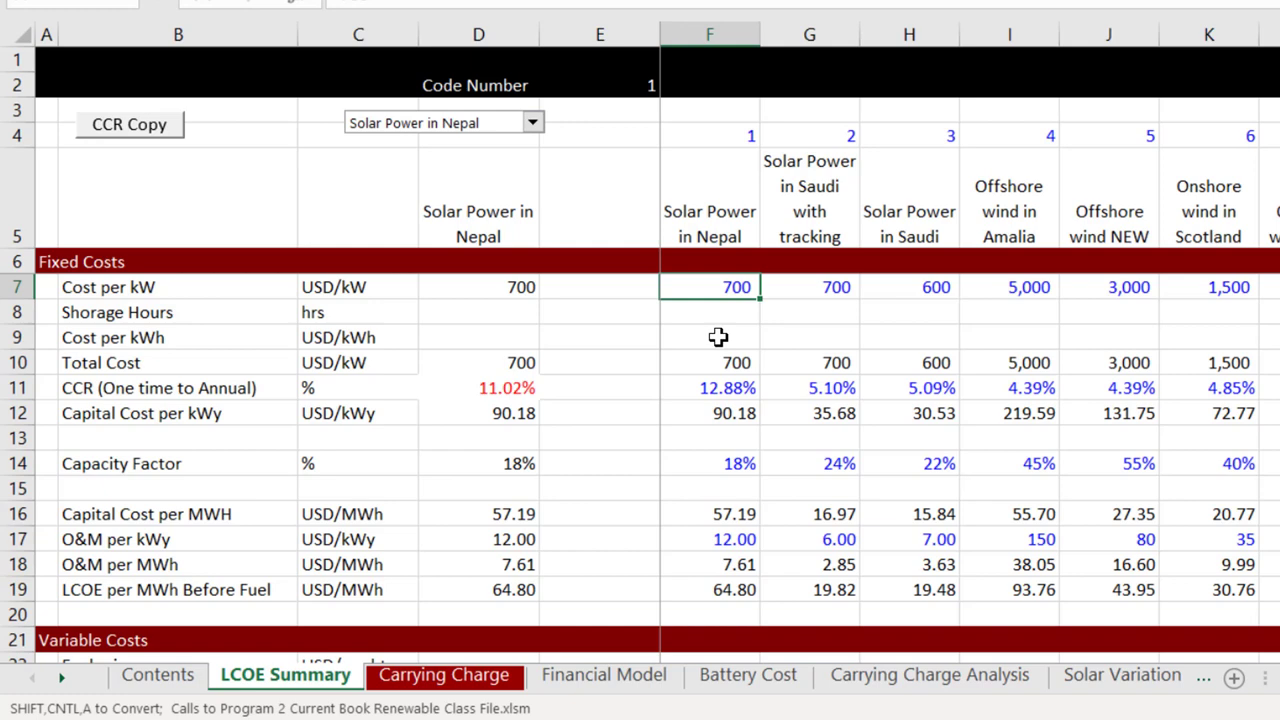
# Step: Examine the Solar Power in Nepal rows from Cost per kW down to CCR (One time to Annual)
pyautogui.press('Down')
pyautogui.press('Down')
pyautogui.press('Down')
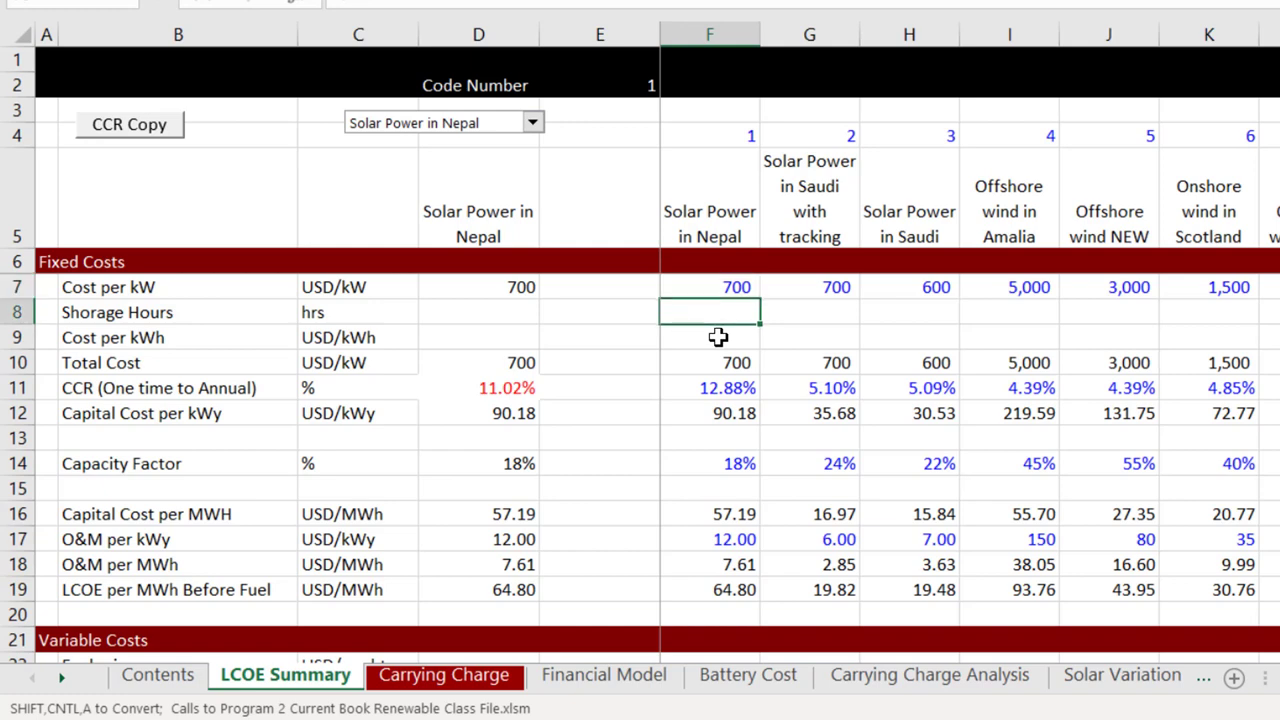
pyautogui.press('Down')
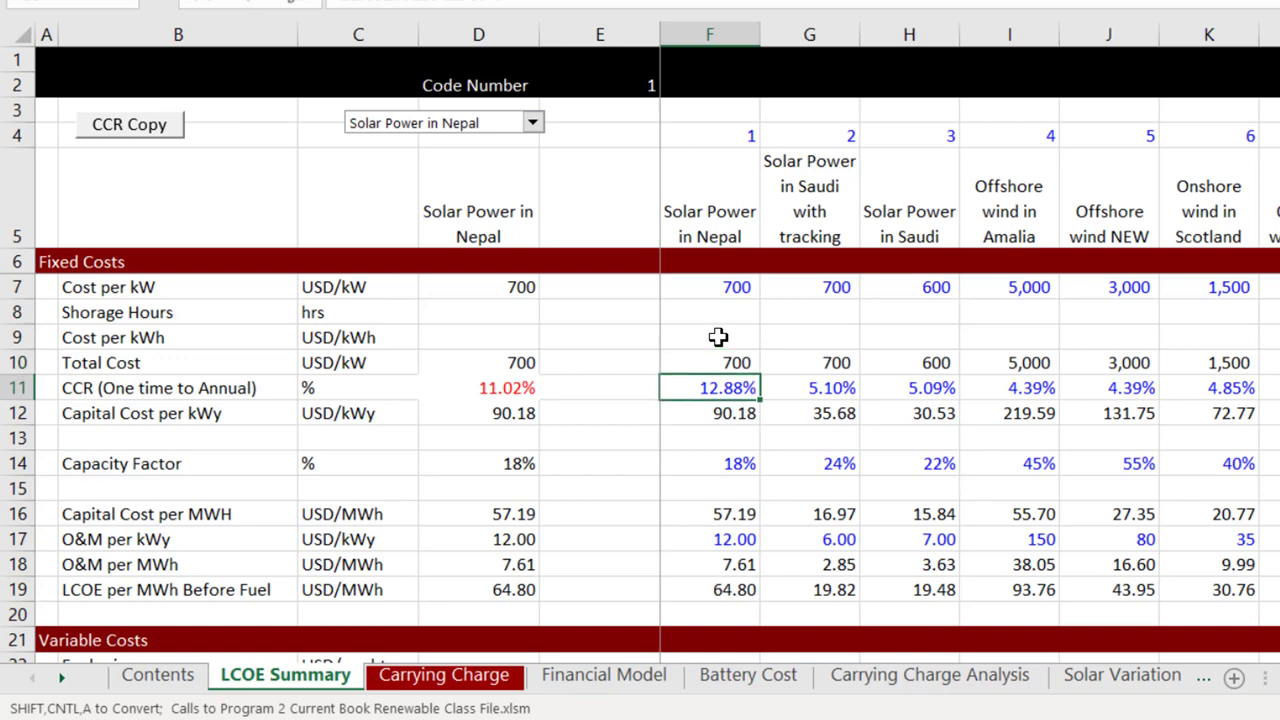
# Step: Trace the units column from Cost per kW in USD/kW down to Capital Cost per kWy in USD/kWy
pyautogui.press('Up')
pyautogui.press('Up')
pyautogui.press('Up')
pyautogui.press('Up')
pyautogui.press('Left')
pyautogui.press('Left')
pyautogui.press('Left')
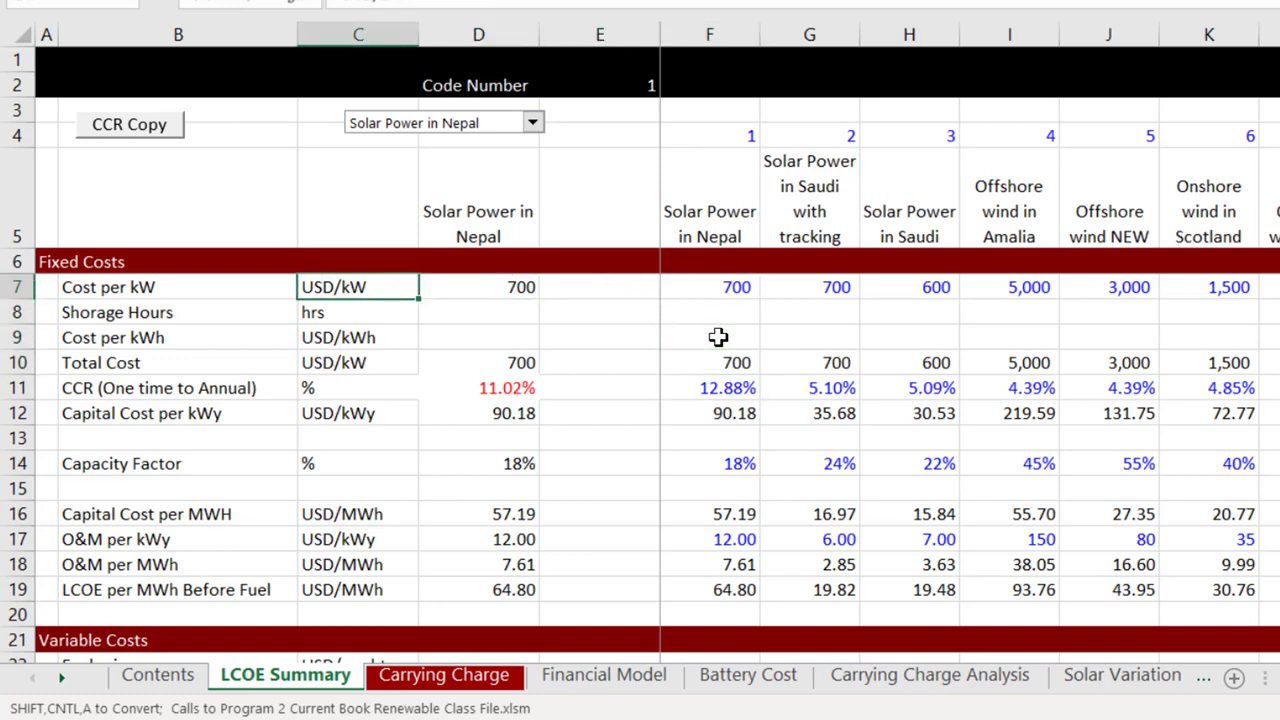
pyautogui.press('Down')
pyautogui.press('Down')
pyautogui.press('Down')
pyautogui.press('Down')
pyautogui.press('Down')
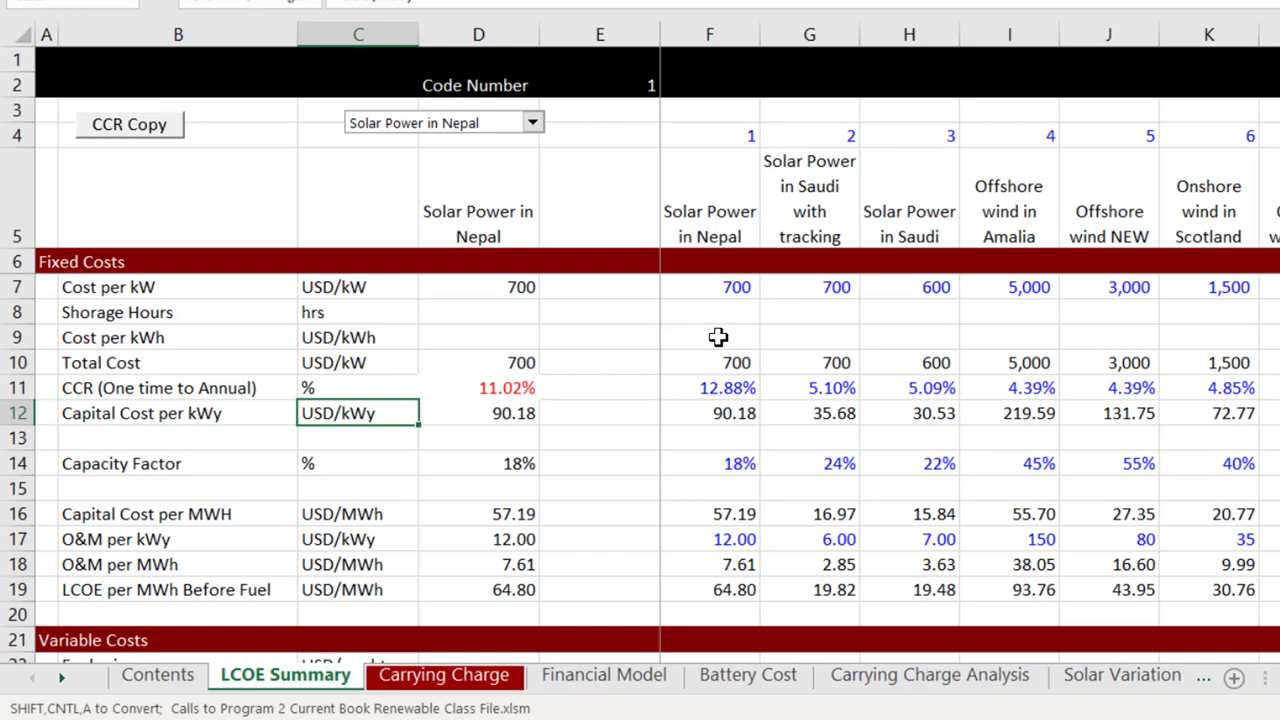
# Step: Examine the CCR (One time to Annual) row across its label, unit and rates, ending at the Capital Cost per kWy unit
pyautogui.press('Up')
pyautogui.press('Left')
pyautogui.press('Left')
pyautogui.press('Right')
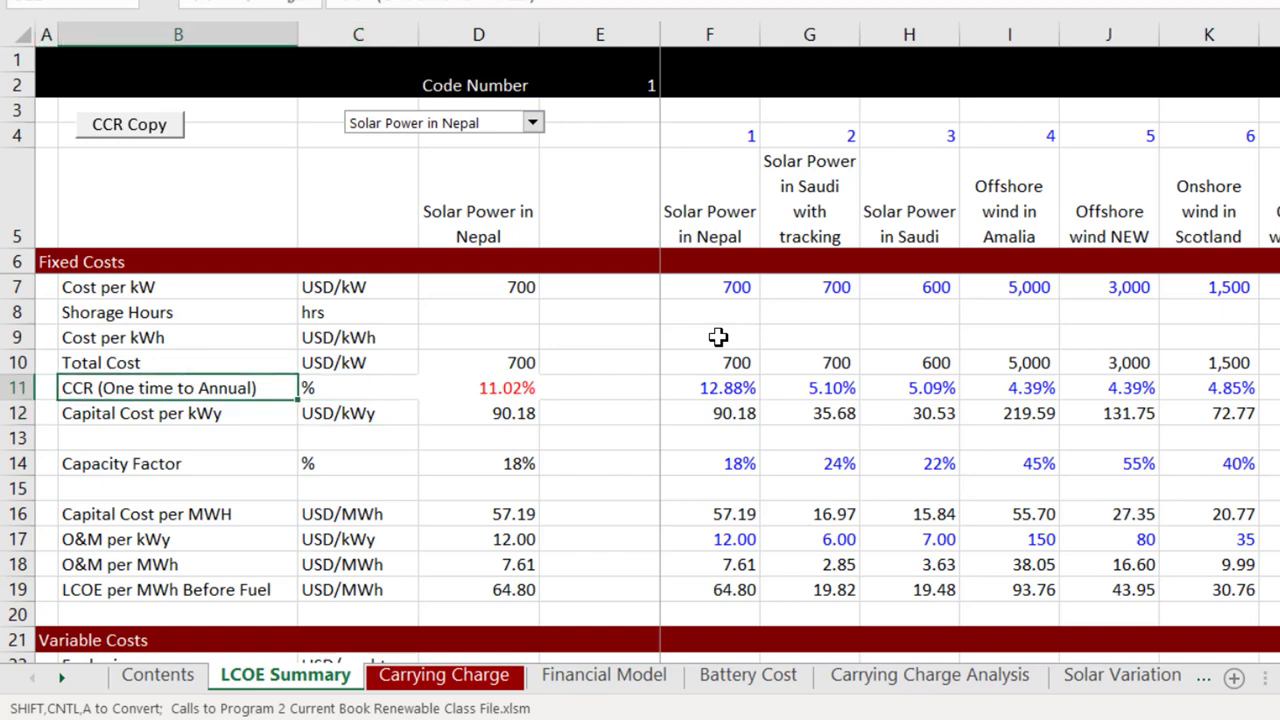
pyautogui.press('Right')
pyautogui.press('Right')
pyautogui.press('Right')
pyautogui.press('Right')
pyautogui.press('Left')
pyautogui.press('Left')
pyautogui.press('Left')
pyautogui.press('Down')
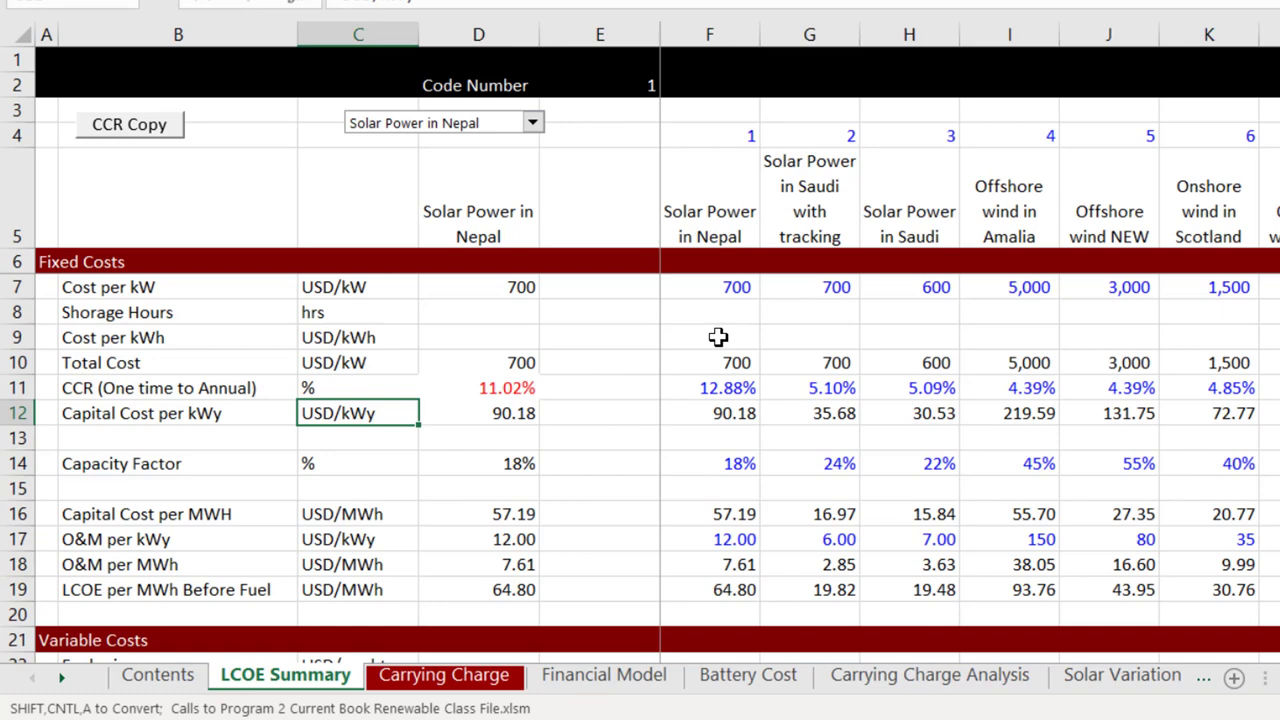
# Step: Trace the units from Capital Cost per kWy through Capacity Factor to Capital Cost per MWH
pyautogui.press('Down')
pyautogui.press('Down')
pyautogui.press('Down')
pyautogui.press('Down')
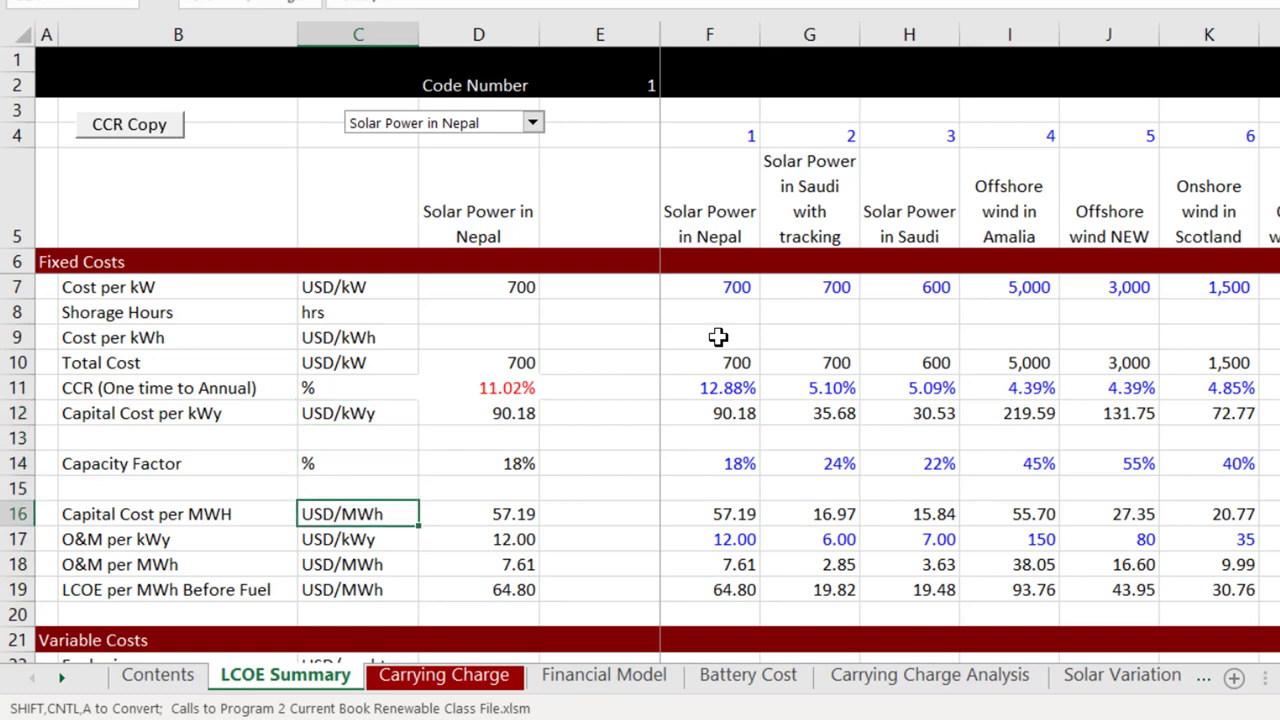
pyautogui.press('Up')
pyautogui.press('Up')
pyautogui.press('Up')
pyautogui.press('Up')
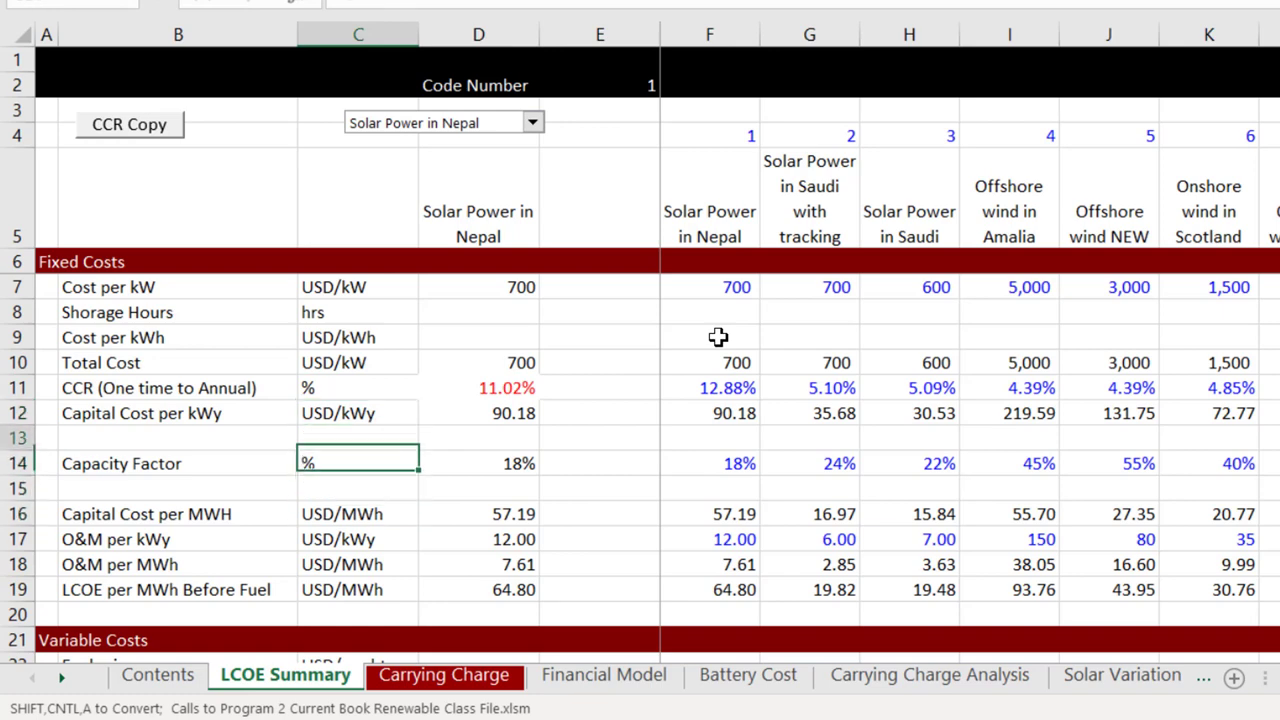
pyautogui.press('Down')
pyautogui.press('Down')
pyautogui.press('Down')
pyautogui.press('Down')
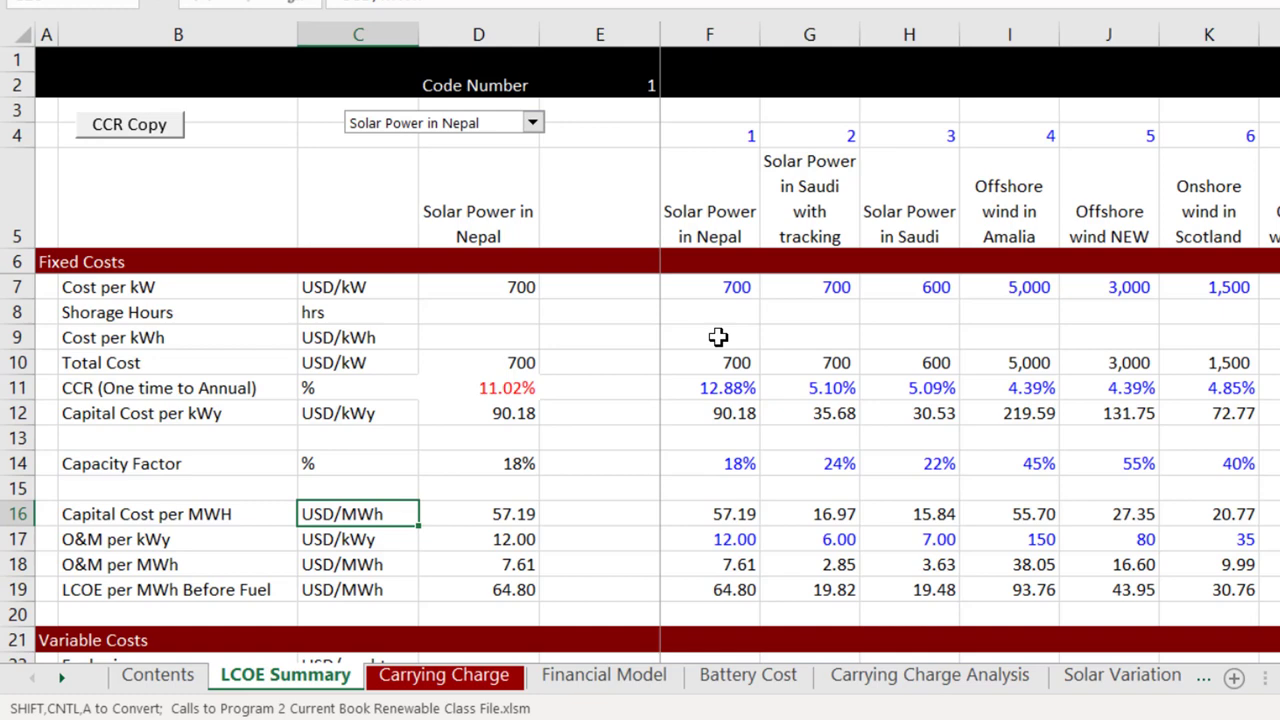
# Step: Review the O&M per kWy and O&M per MWh rows, ending at LCOE per MWh Before Fuel for Solar Power in Nepal
pyautogui.press('Down')
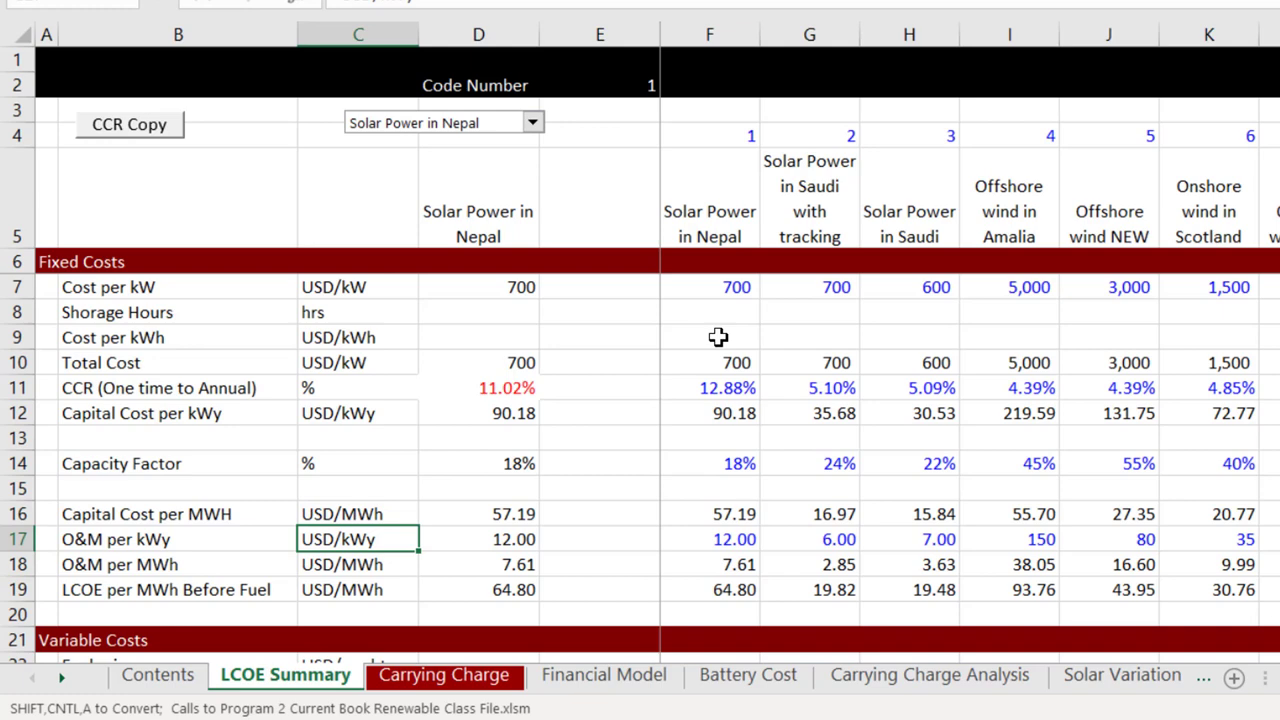
pyautogui.press('Down')
pyautogui.press('Down')
pyautogui.press('Right')
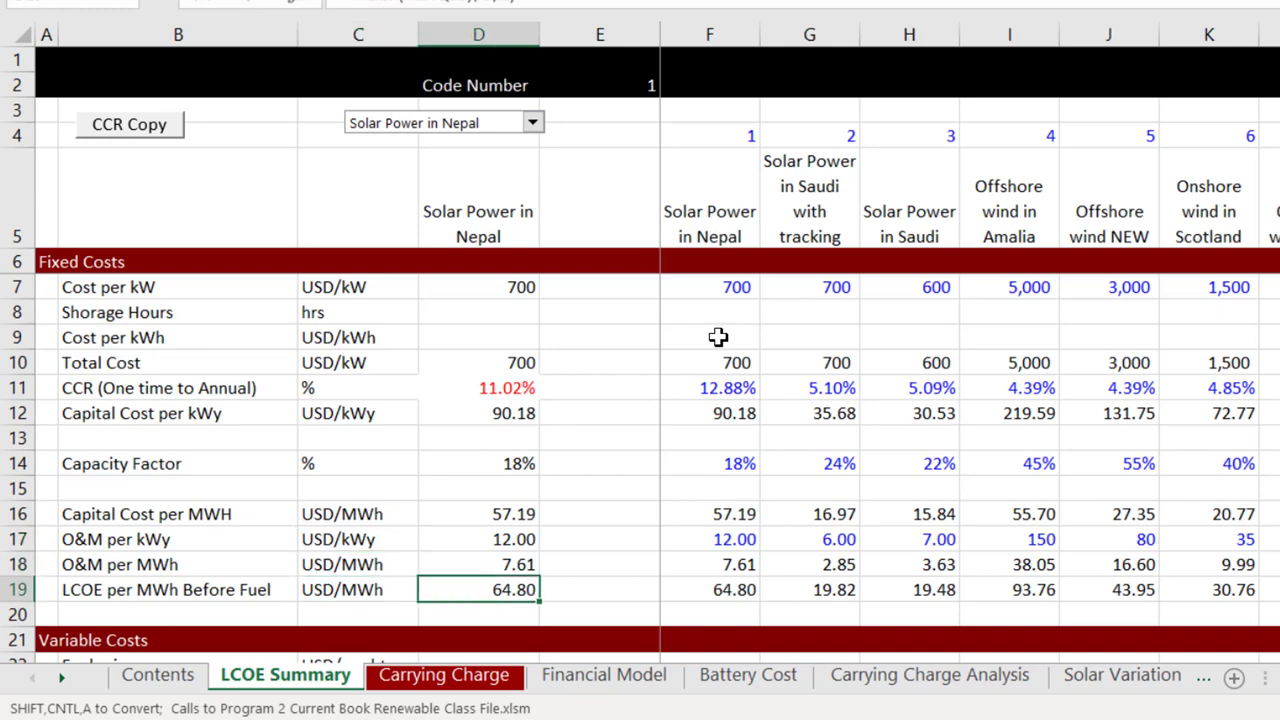
pyautogui.press('Right')
pyautogui.press('Right')
pyautogui.press('Right')
pyautogui.press('Left')
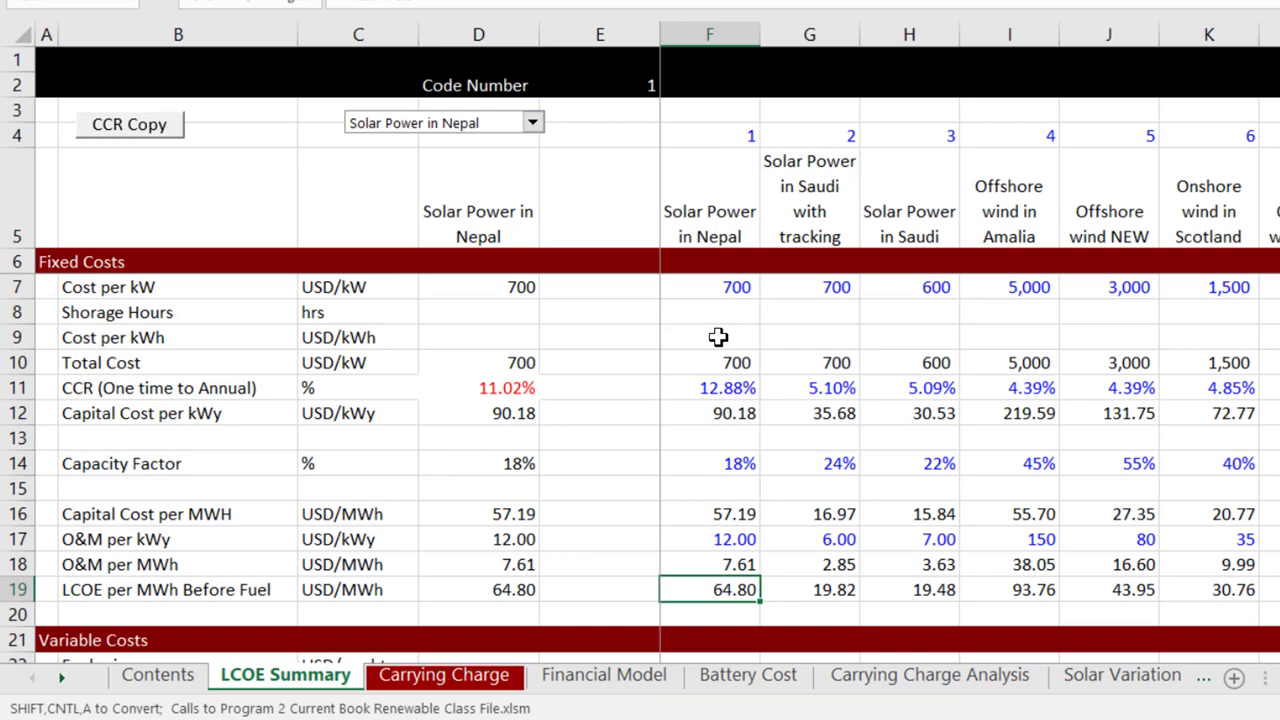
# Step: Review LCOE per MWh Before Fuel across the remaining technologies, through the battery, nuclear, natural gas and diesel columns
pyautogui.press('Right')
pyautogui.press('Right')
pyautogui.press('Right')
pyautogui.press('Right')
pyautogui.press('Right')
pyautogui.press('Right')
pyautogui.press('Right')
pyautogui.press('Right')
pyautogui.press('Right')
pyautogui.press('Right')
pyautogui.press('Right')
pyautogui.press('Right')
pyautogui.press('Right')
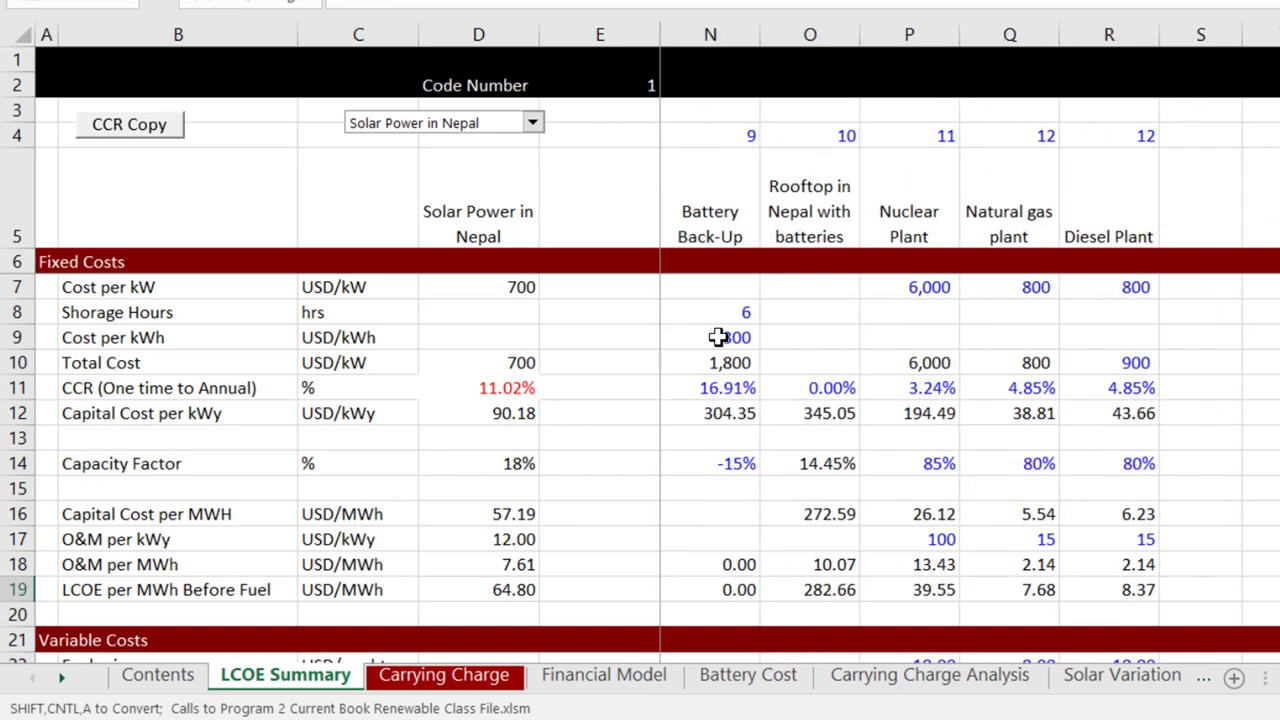
# Step: Compare LCOE per MWh Before Fuel for the nuclear plant and the natural gas plant
pyautogui.press('Left')
pyautogui.press('Left')
pyautogui.press('Left')
pyautogui.press('Left')
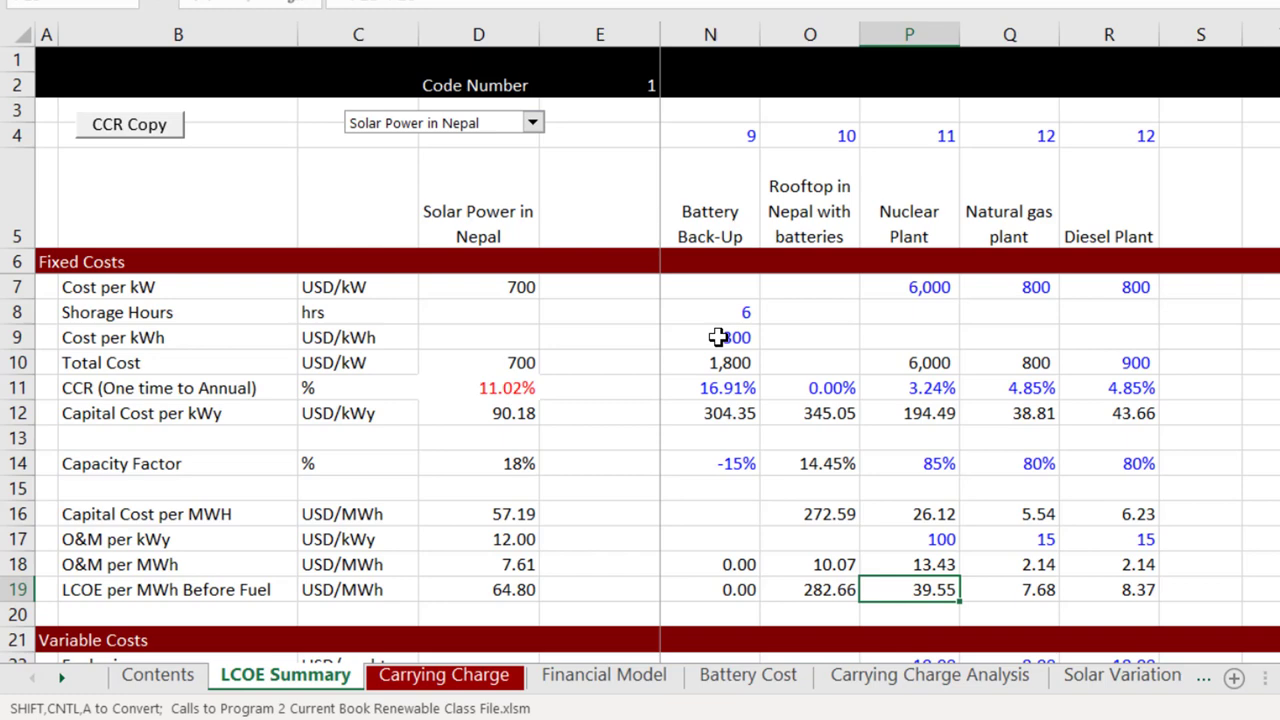
pyautogui.press('Right')
pyautogui.press('Left')
pyautogui.press('Right')
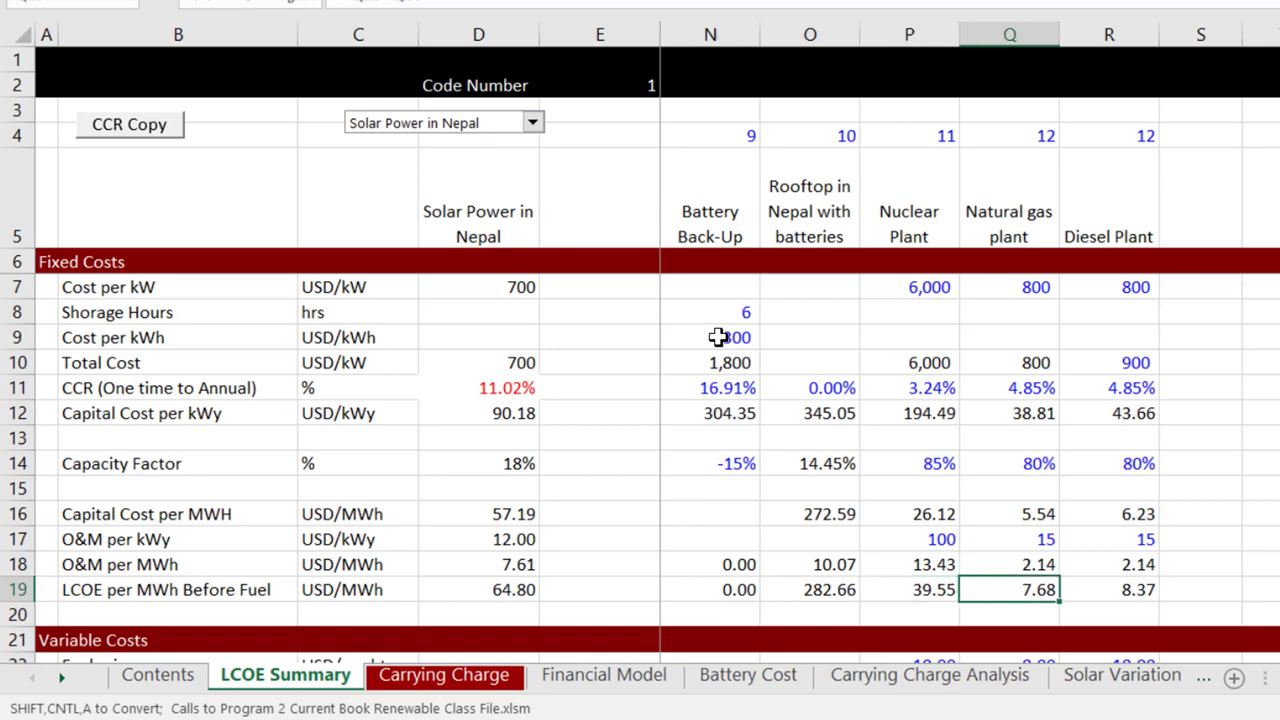
pyautogui.press('Left')
pyautogui.press('Right')
# Step: Review the Variable Costs section down to Total LCOE and compare the diesel, natural gas and nuclear plants
pyautogui.press('Down')
pyautogui.press('Down')
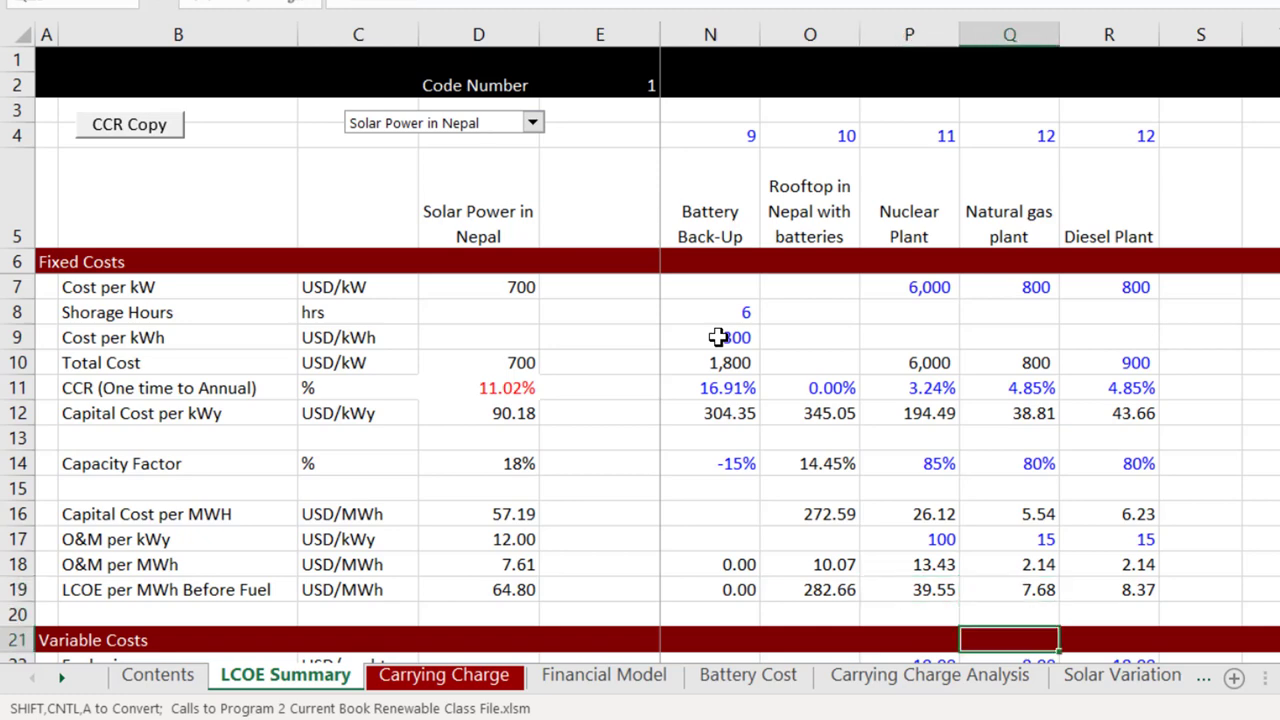
pyautogui.press('Right')
pyautogui.press('Down')
pyautogui.press('Down')
pyautogui.press('Down')
pyautogui.press('Down')
pyautogui.press('Down')
pyautogui.press('Down')
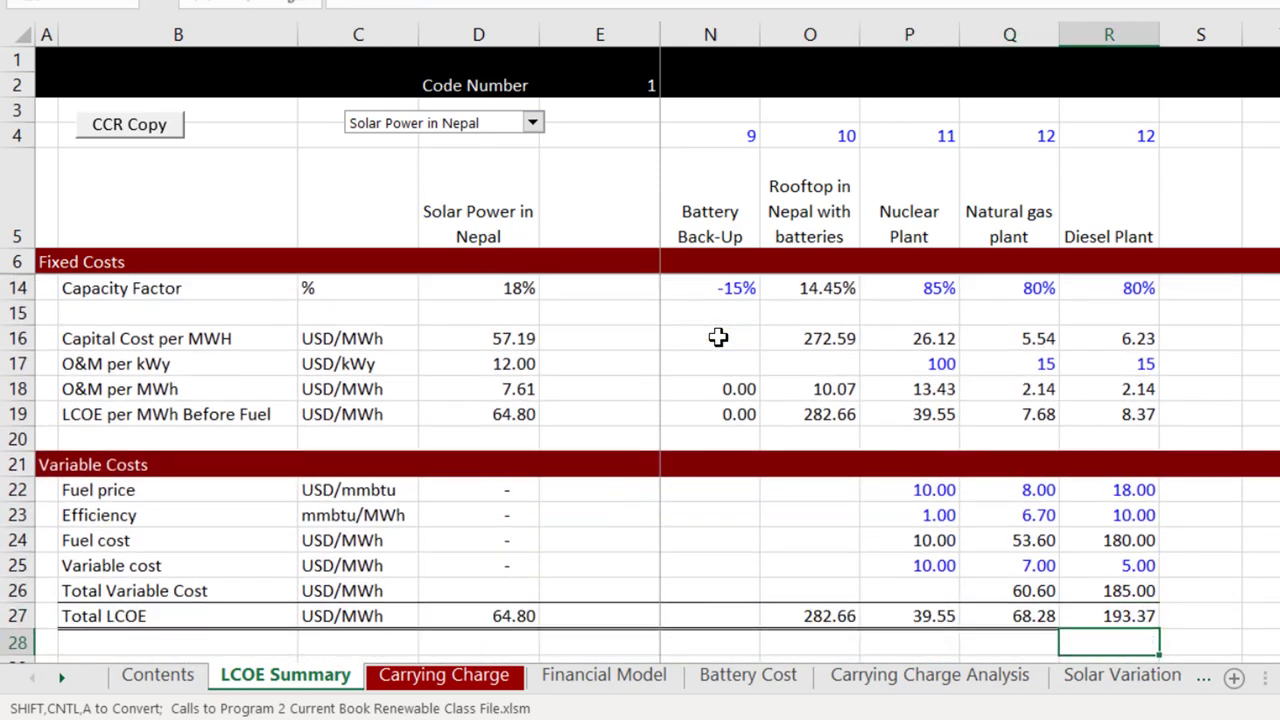
pyautogui.press('Left')
pyautogui.press('Left')
pyautogui.press('Right')
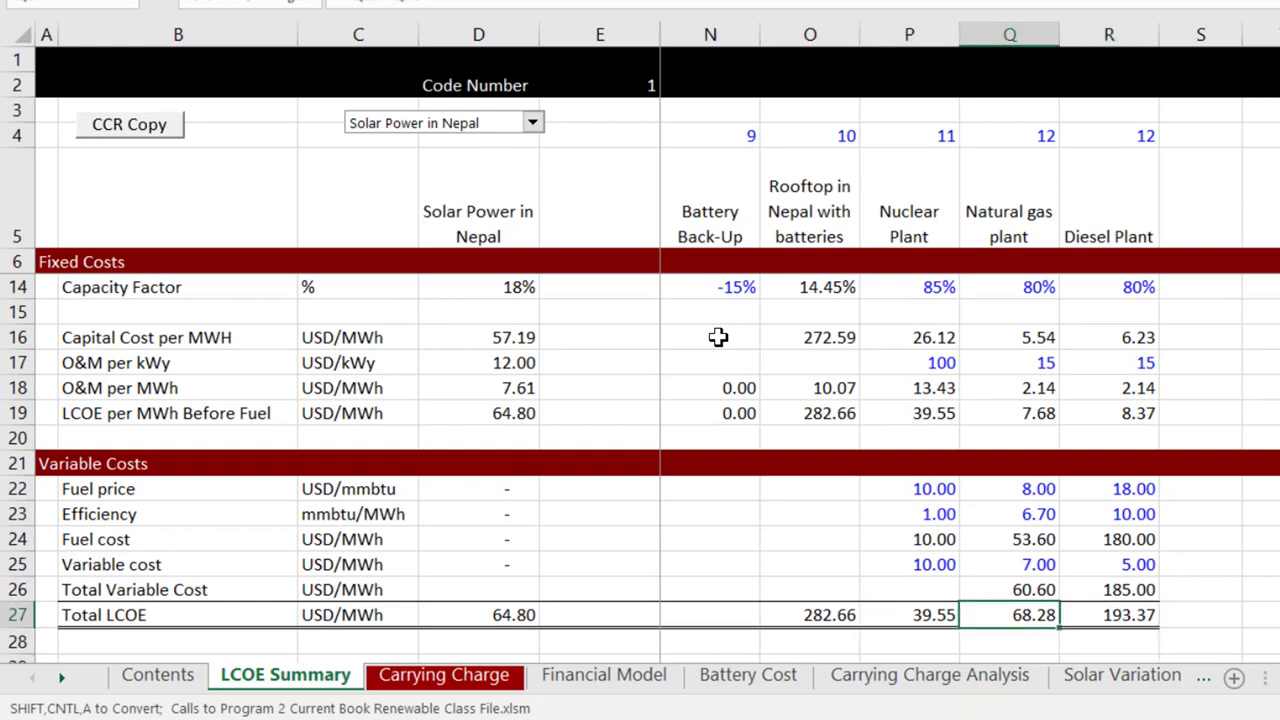
pyautogui.press('Right')
pyautogui.press('Left')
pyautogui.press('Left')
pyautogui.press('Left')
pyautogui.press('Right')
# Step: Return from Total LCOE to the LCOE per MWh Before Fuel value for Solar Power in Nepal in the technology columns
pyautogui.press('Left')
pyautogui.press('Left')
pyautogui.press('Left')
pyautogui.press('Left')
pyautogui.press('Left')
pyautogui.press('Left')
pyautogui.press('Left')
pyautogui.press('Left')
pyautogui.press('Left')
pyautogui.press('Left')
pyautogui.press('Left')
pyautogui.press('Left')
pyautogui.press('Left')
pyautogui.press('Left')
pyautogui.press('Left')
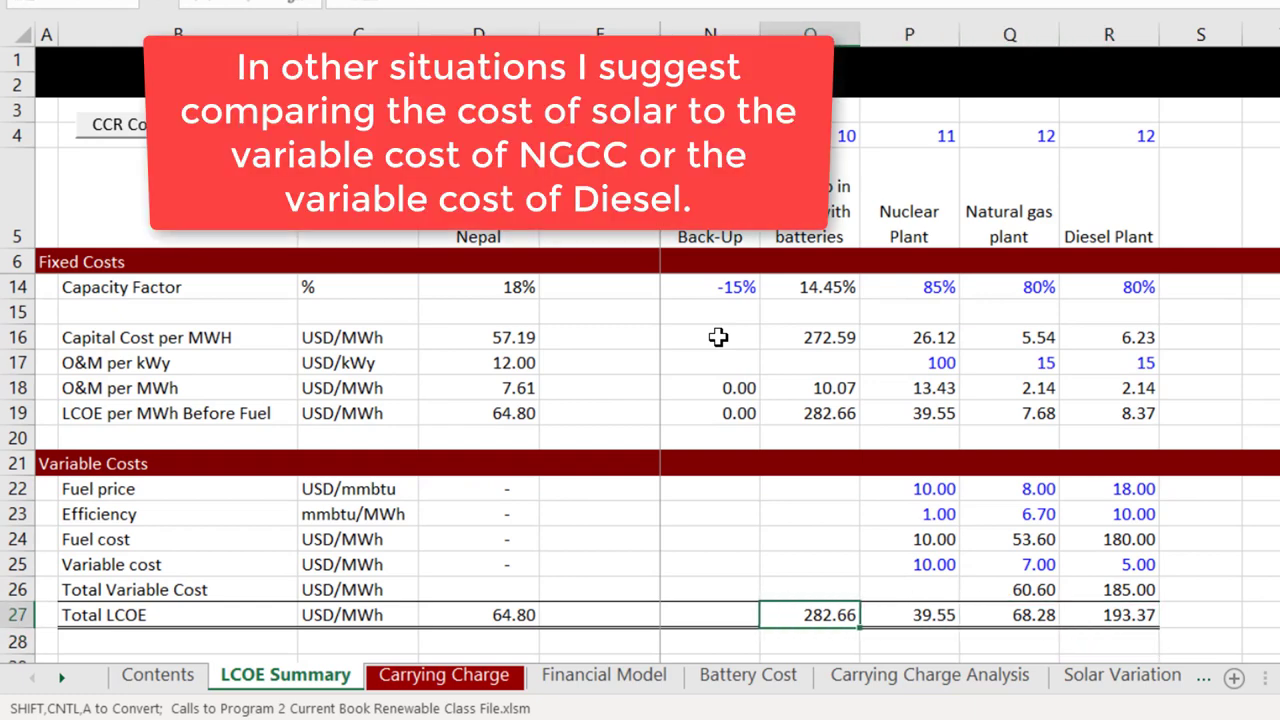
pyautogui.press('Up')
pyautogui.press('Up')
pyautogui.press('Up')
pyautogui.press('Up')
pyautogui.press('Up')
pyautogui.press('Up')
pyautogui.press('Up')
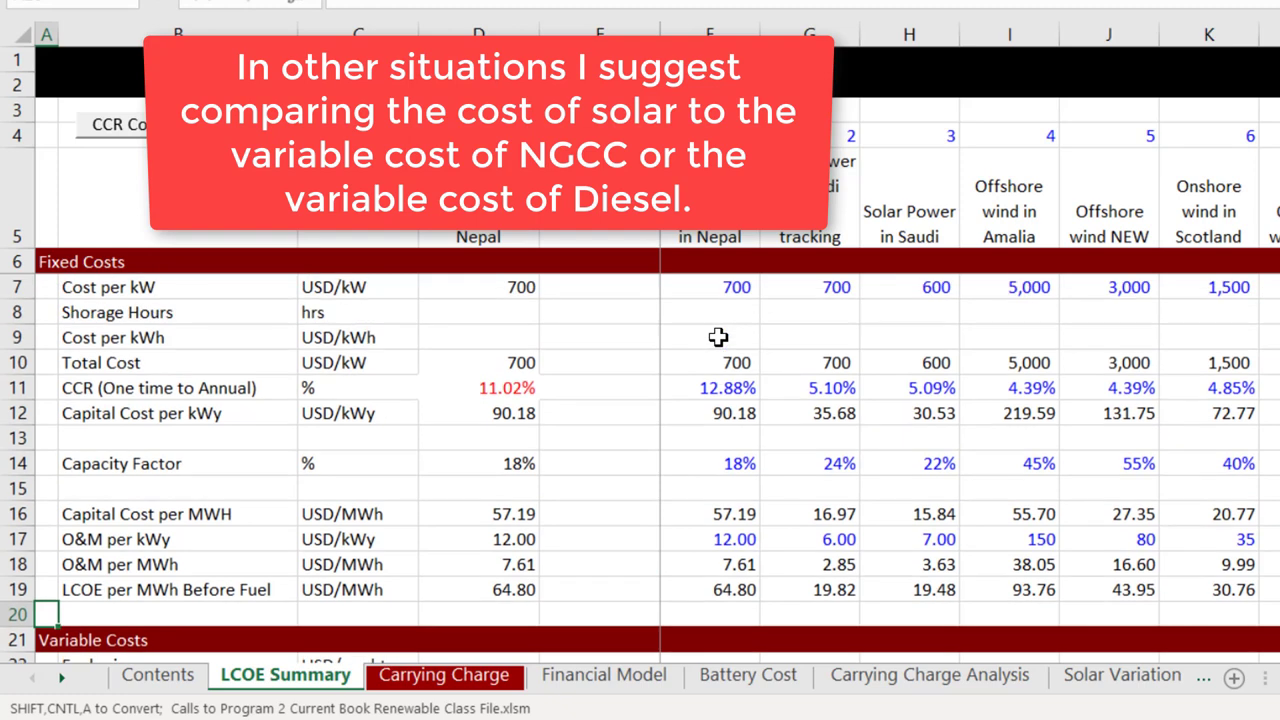
pyautogui.press('Up')
pyautogui.press('Right')
pyautogui.press('Right')
pyautogui.press('Right')
pyautogui.press('Right')
pyautogui.press('Right')
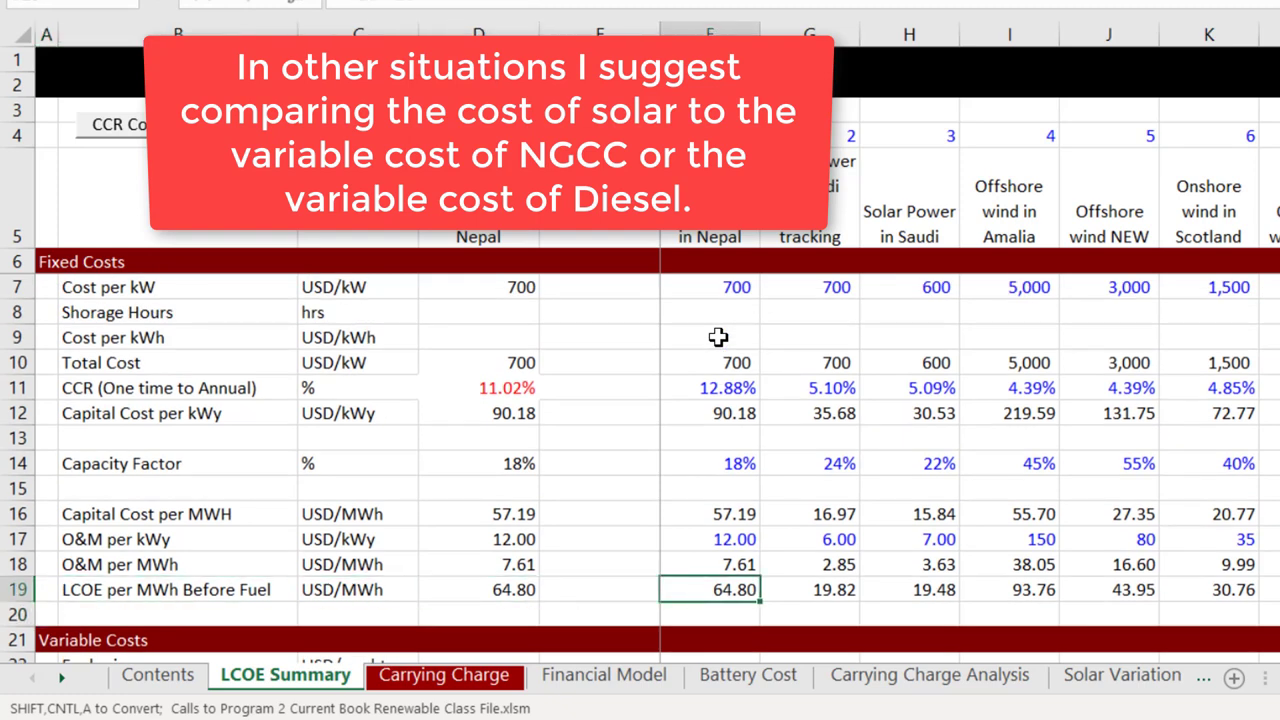
# Step: Scan LCOE per MWh Before Fuel across the technologies, from Solar Power in Nepal through wind, rooftop and battery to the thermal plants
pyautogui.press('Right')
pyautogui.press('Right')
pyautogui.press('Right')
pyautogui.press('Right')
pyautogui.press('Right')
pyautogui.press('Right')
pyautogui.press('Right')
pyautogui.press('Right')
pyautogui.press('Right')
pyautogui.press('Right')
pyautogui.press('Right')
pyautogui.press('Right')
pyautogui.press('Right')
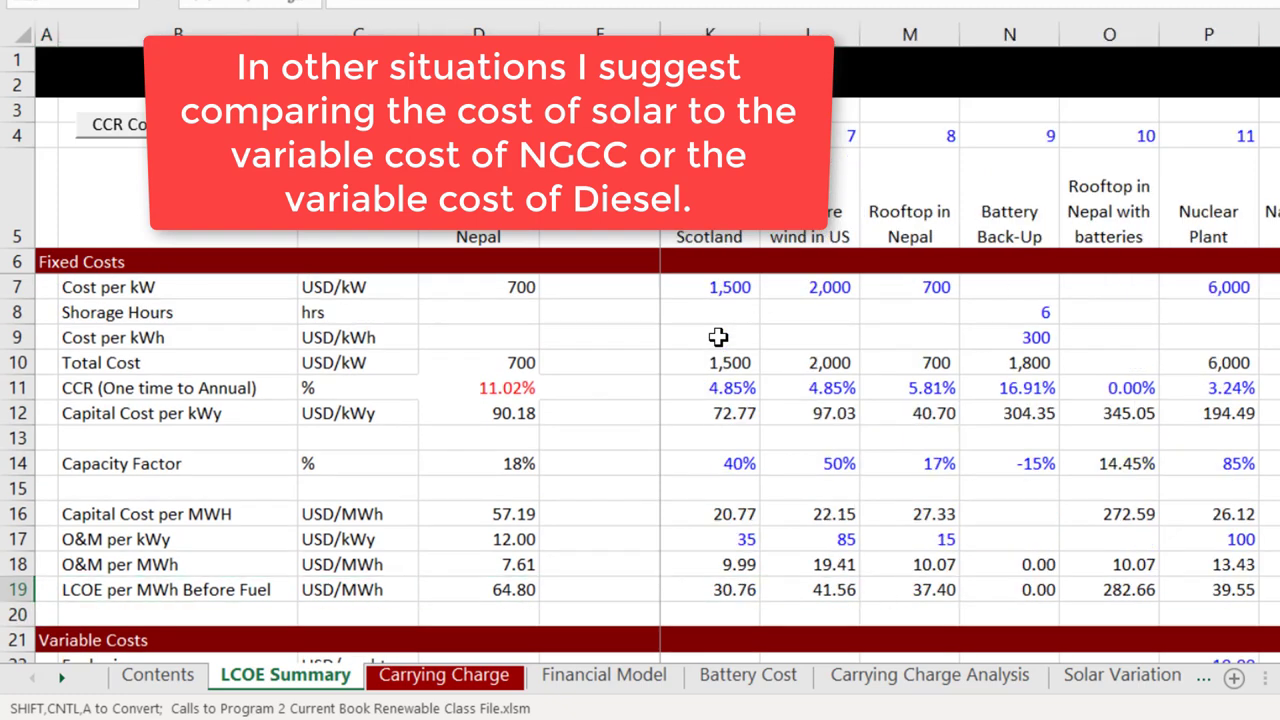
# Step: Follow the natural gas plant's fuel price, efficiency, fuel cost and variable cost down to its Total LCOE
pyautogui.press('Left')
pyautogui.press('Left')
pyautogui.press('Left')
pyautogui.press('Left')
pyautogui.press('Left')
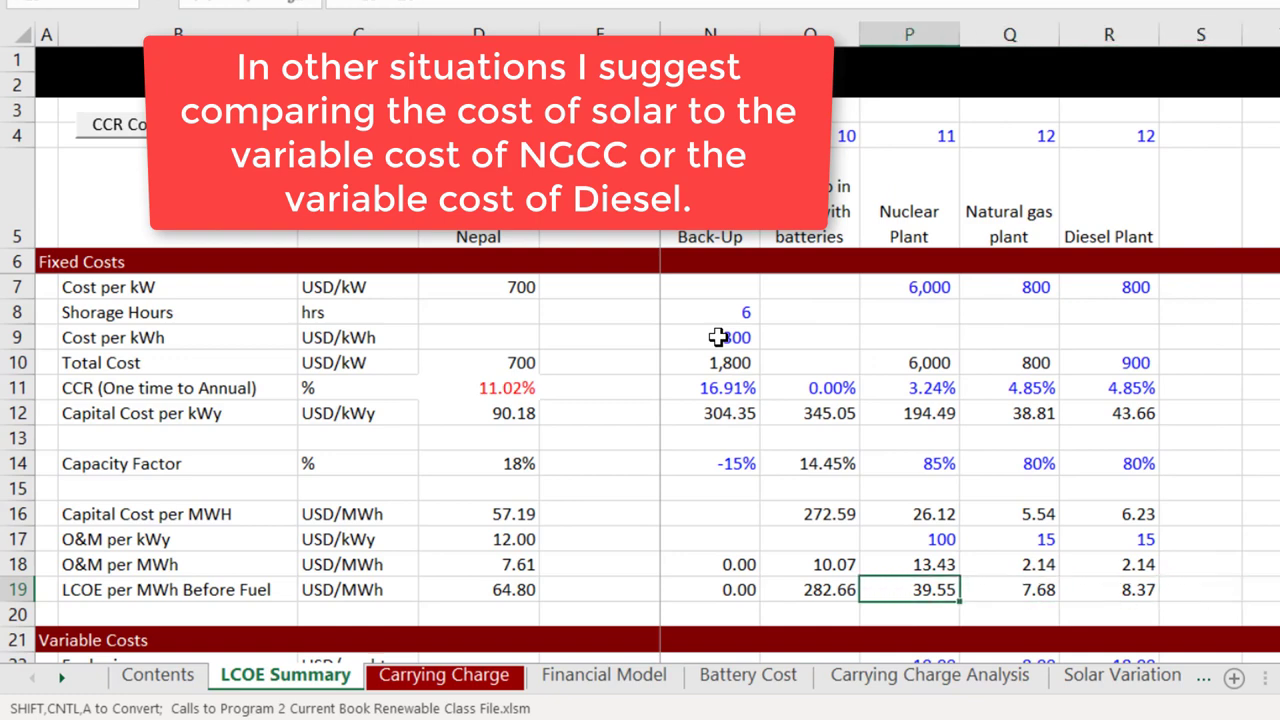
pyautogui.press('Right')
pyautogui.press('Down')
pyautogui.press('Down')
pyautogui.press('Down')
pyautogui.press('Down')
pyautogui.press('Down')
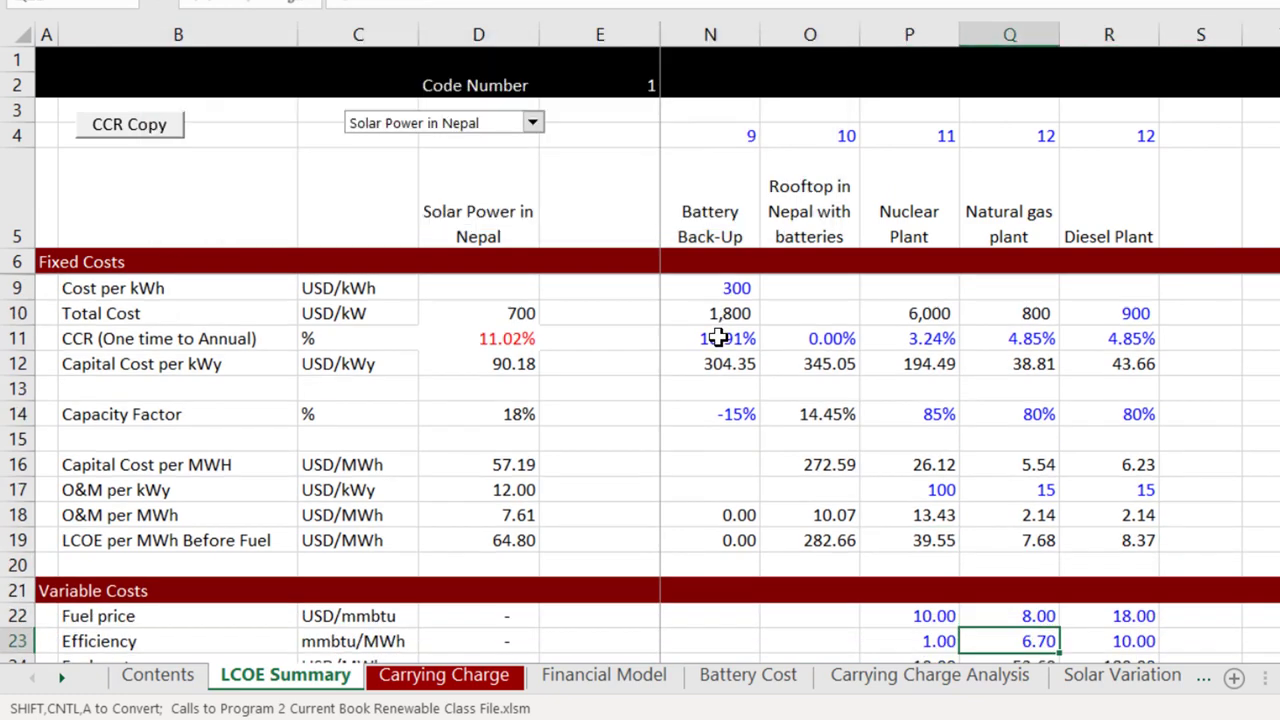
pyautogui.press('Down')
pyautogui.press('Down')
pyautogui.press('Down')
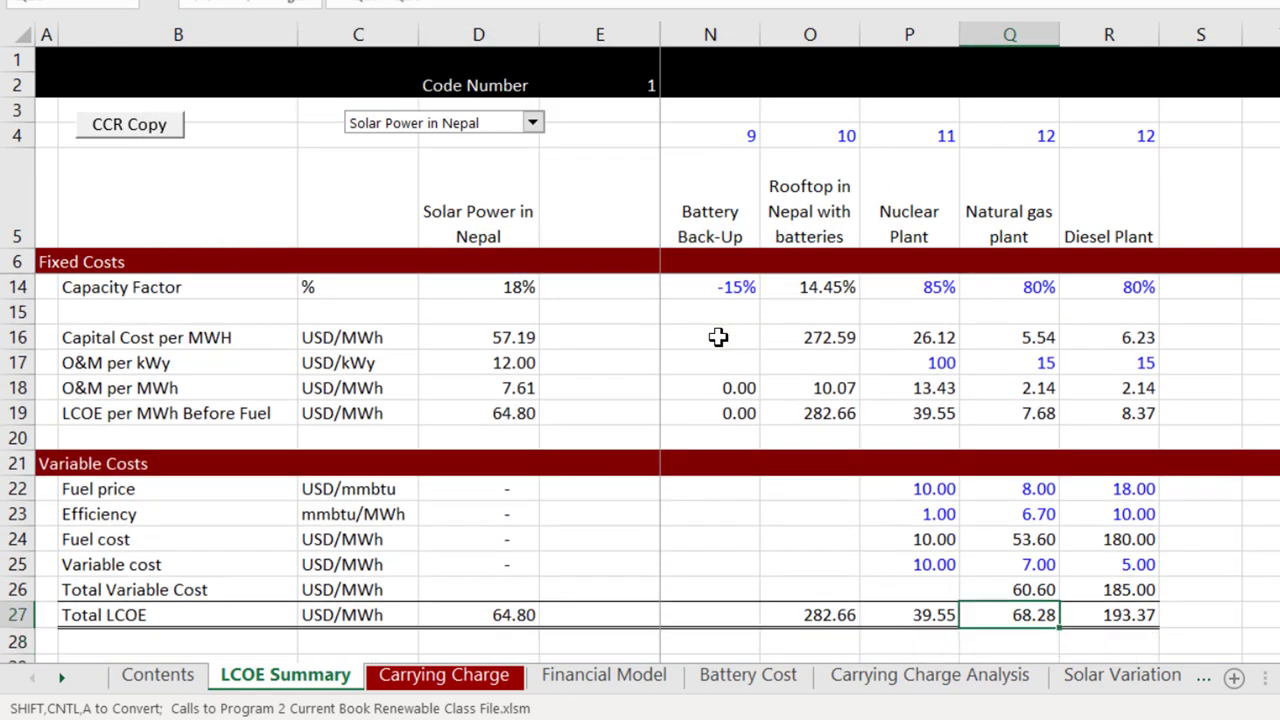
# Step: Compare Total LCOE across the technologies from the natural gas plant back to the solar and wind columns
pyautogui.press('Left')
pyautogui.press('Left')
pyautogui.press('Left')
pyautogui.press('Left')
pyautogui.press('Left')
pyautogui.press('Left')
pyautogui.press('Left')
pyautogui.press('Left')
pyautogui.press('Left')
pyautogui.press('Left')
pyautogui.press('Left')
pyautogui.press('Left')
pyautogui.press('Left')
pyautogui.press('Left')
pyautogui.press('Left')
pyautogui.press('Left')
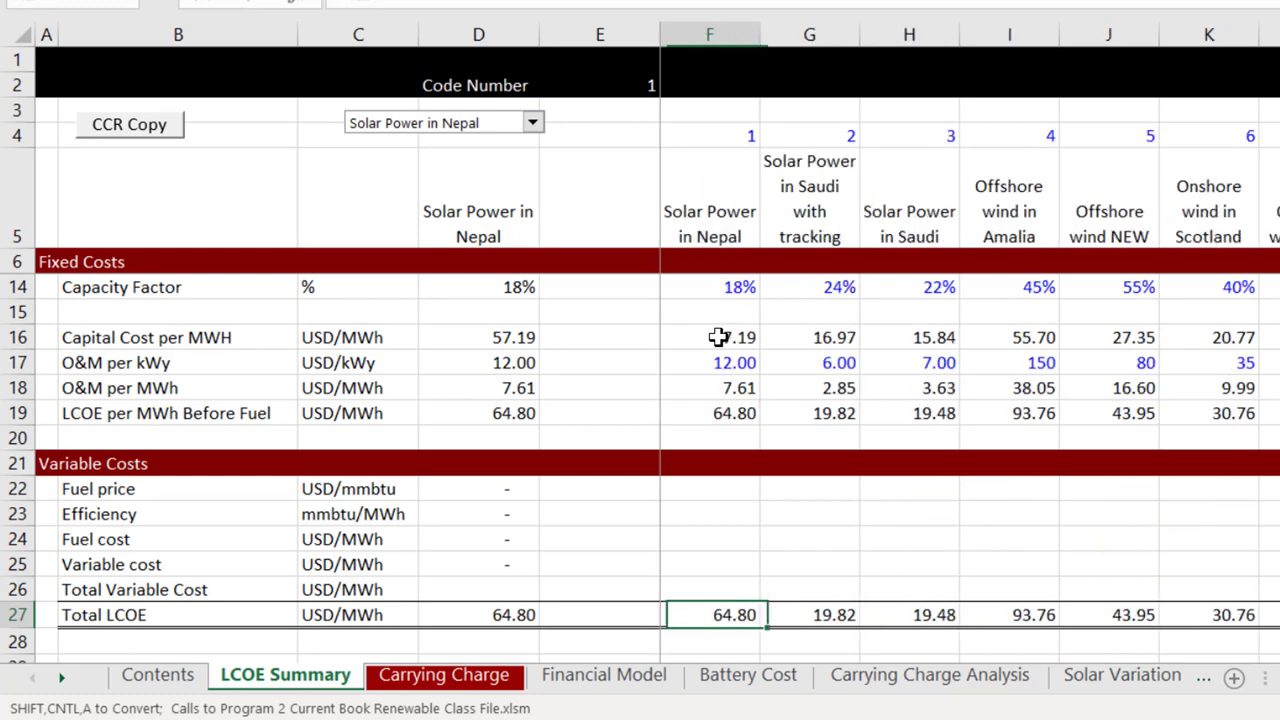
pyautogui.press('Right')
pyautogui.press('Right')
pyautogui.press('Right')
pyautogui.press('Right')
pyautogui.press('Right')
pyautogui.press('Right')
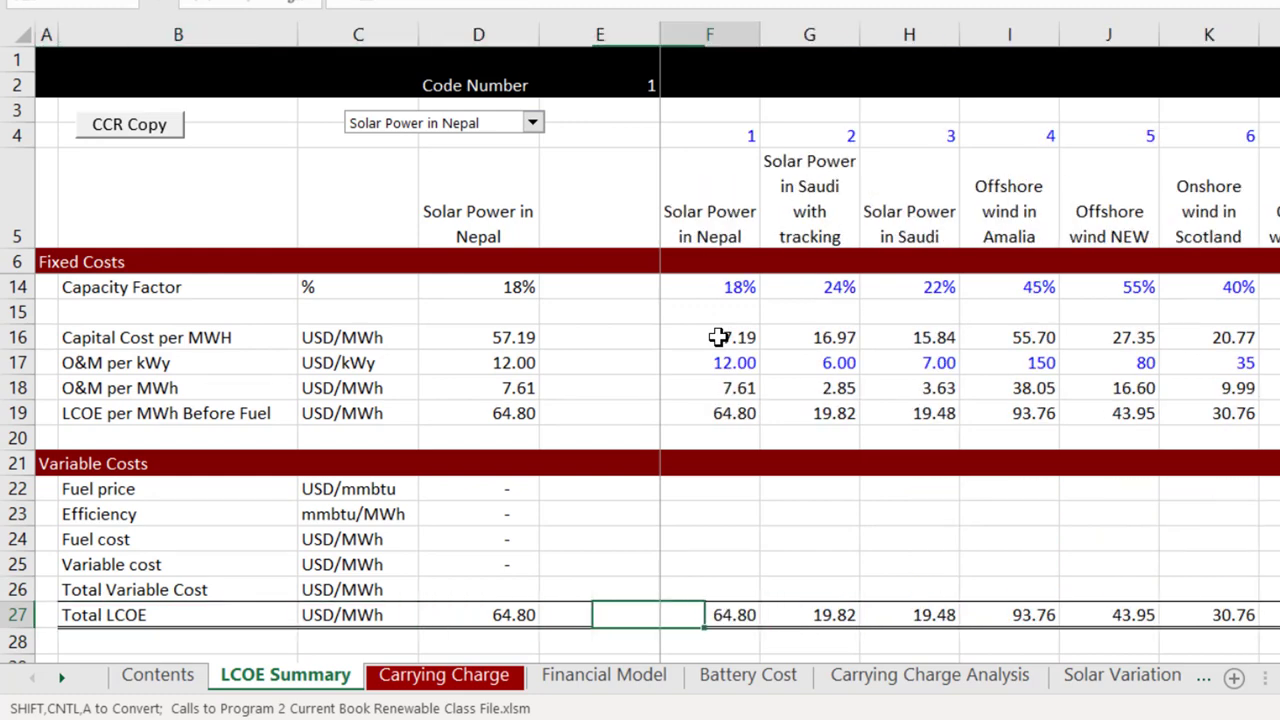
# Step: Trace the Solar Power in Nepal column back up from Total LCOE through Capacity Factor and CCR to Total Cost
pyautogui.press('Left')
pyautogui.scroll(2, 718, 337)
pyautogui.press('Up')
pyautogui.press('Up')
pyautogui.press('Up')
pyautogui.press('Up')
pyautogui.press('Up')
pyautogui.press('Up')
pyautogui.press('Up')
pyautogui.press('Up')
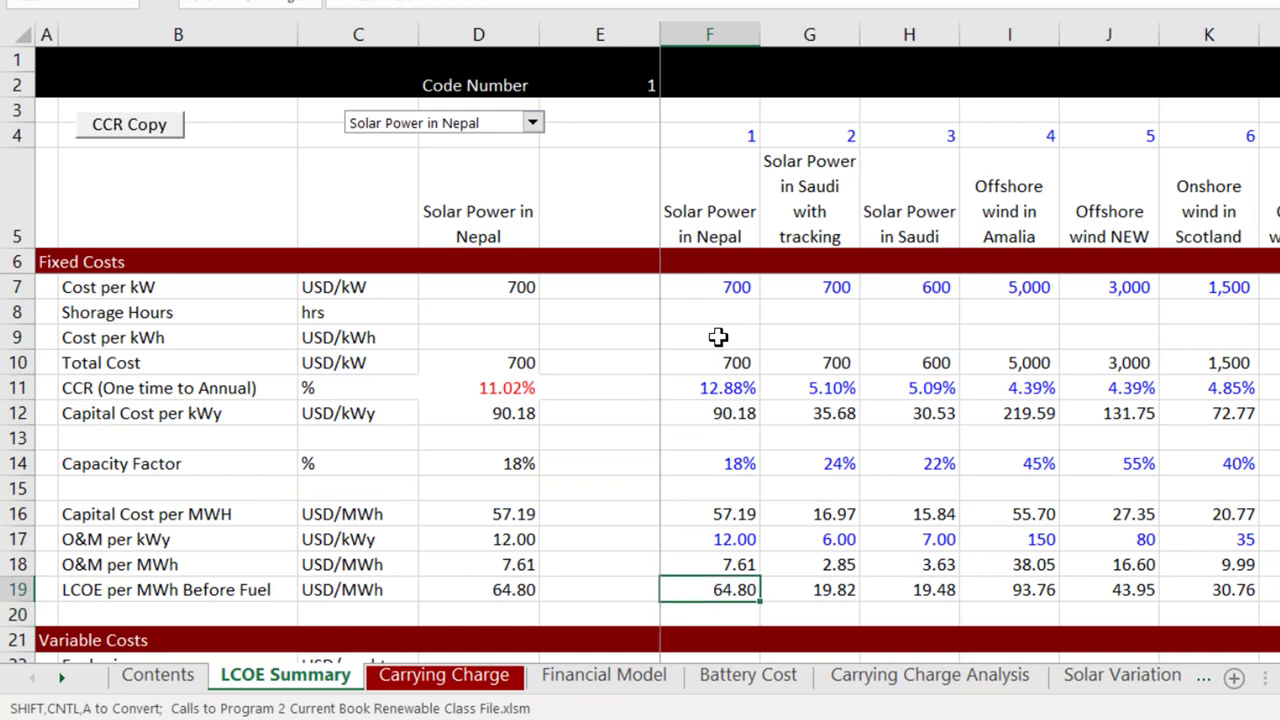
pyautogui.press('Up')
pyautogui.press('Up')
pyautogui.press('Up')
pyautogui.press('Up')
pyautogui.press('Up')
pyautogui.press('Up')
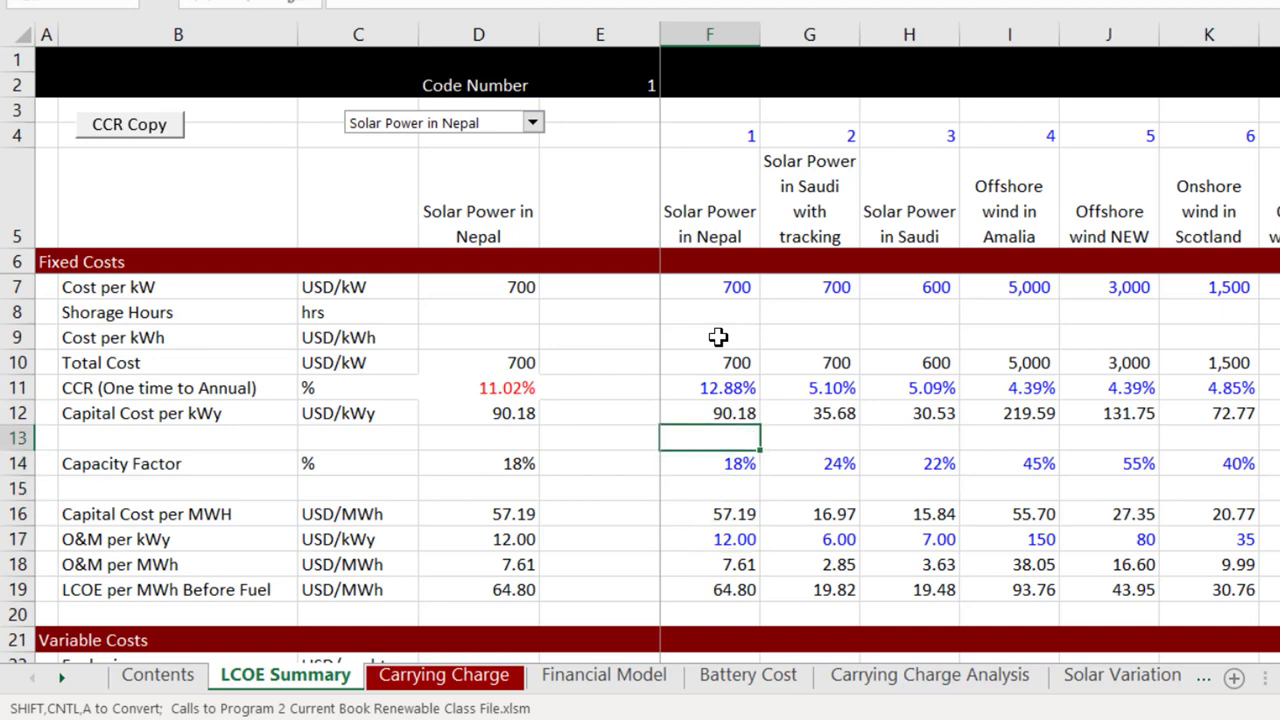
pyautogui.press('Up')
pyautogui.press('Up')
pyautogui.press('Up')
pyautogui.press('Up')
pyautogui.press('Down')
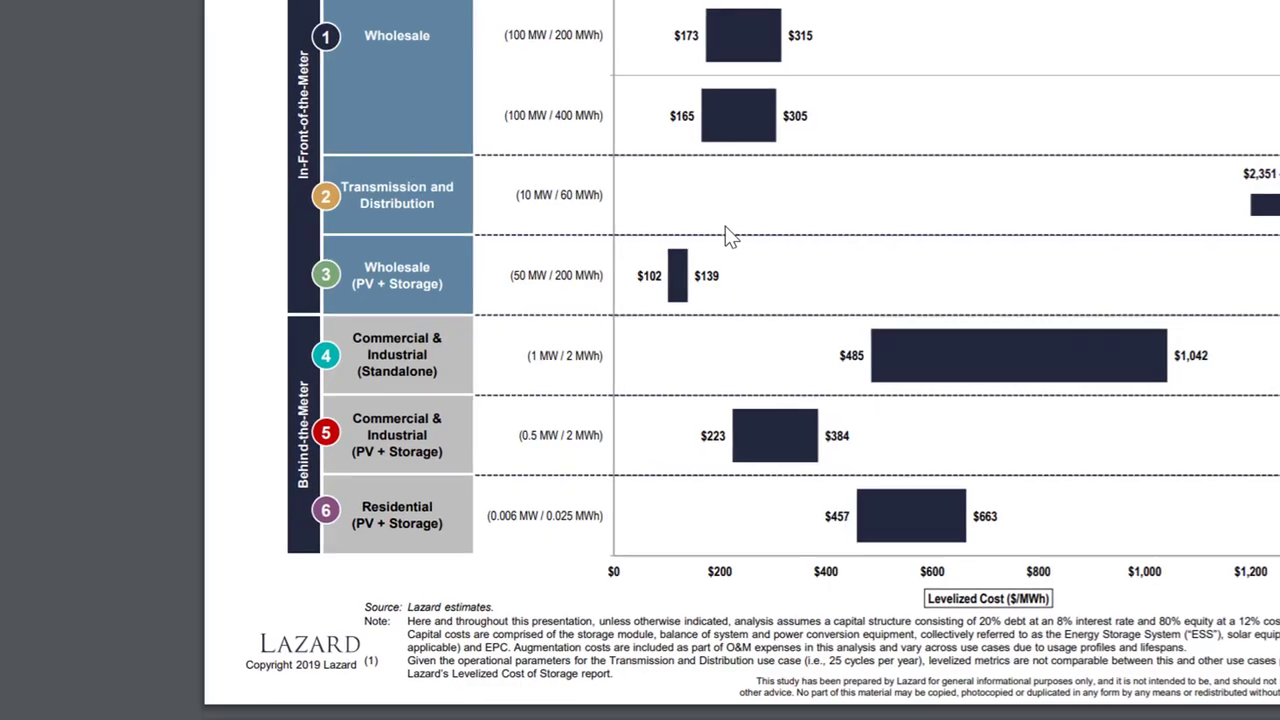
# Step: Switch to Lazard's storage report PDF and look through its use cases, levelized cost and capital cost comparison charts
pyautogui.scroll(20, 680, 277)
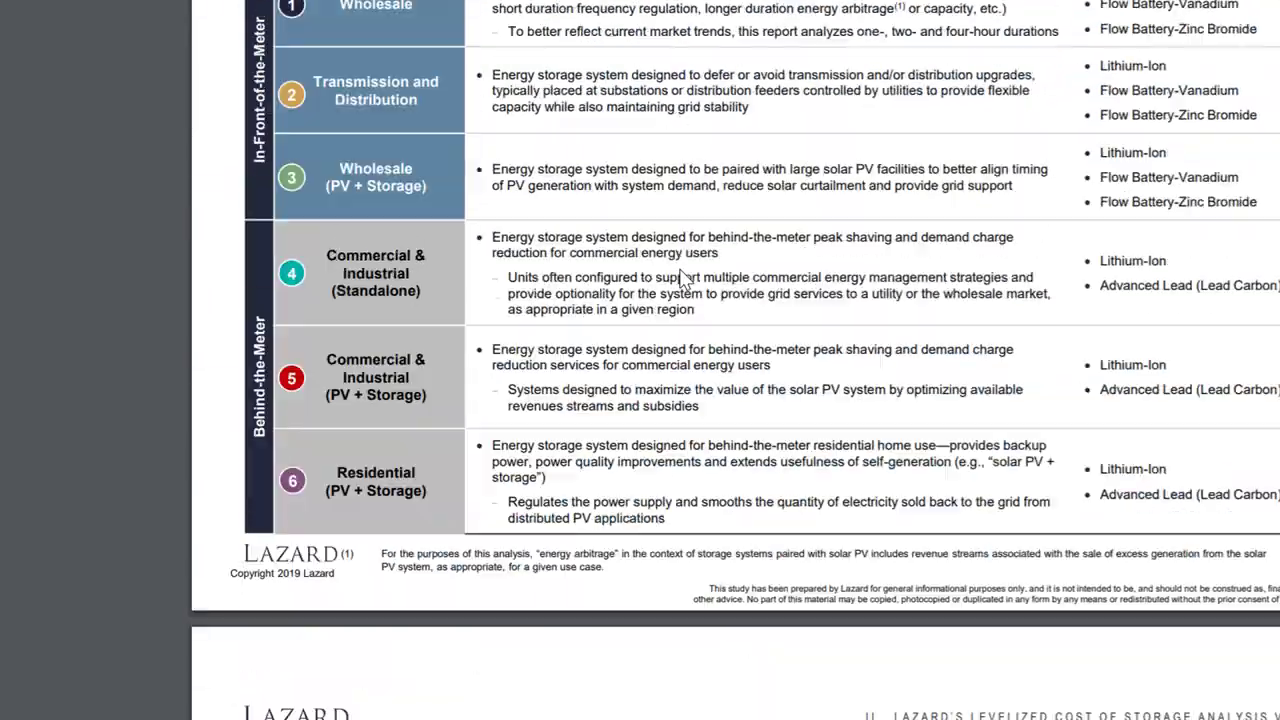
pyautogui.scroll(-10, 680, 277)
pyautogui.scroll(-15, 680, 277)
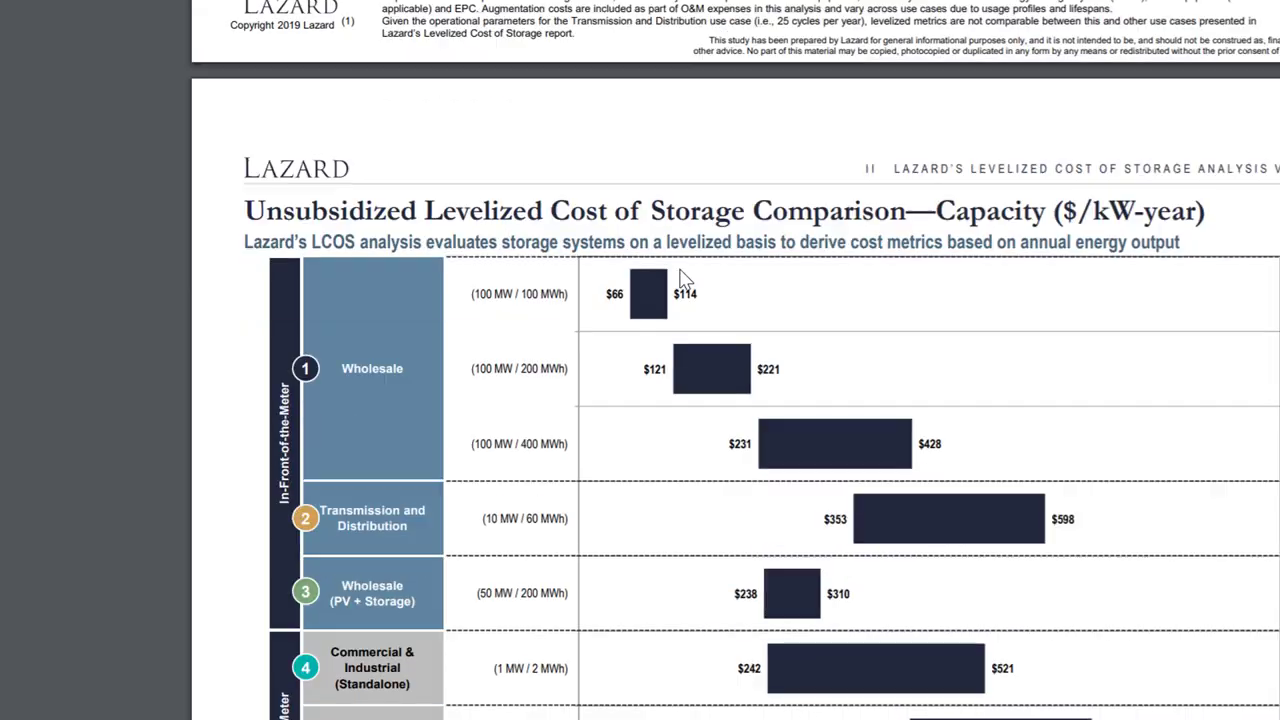
pyautogui.scroll(-5, 680, 277)
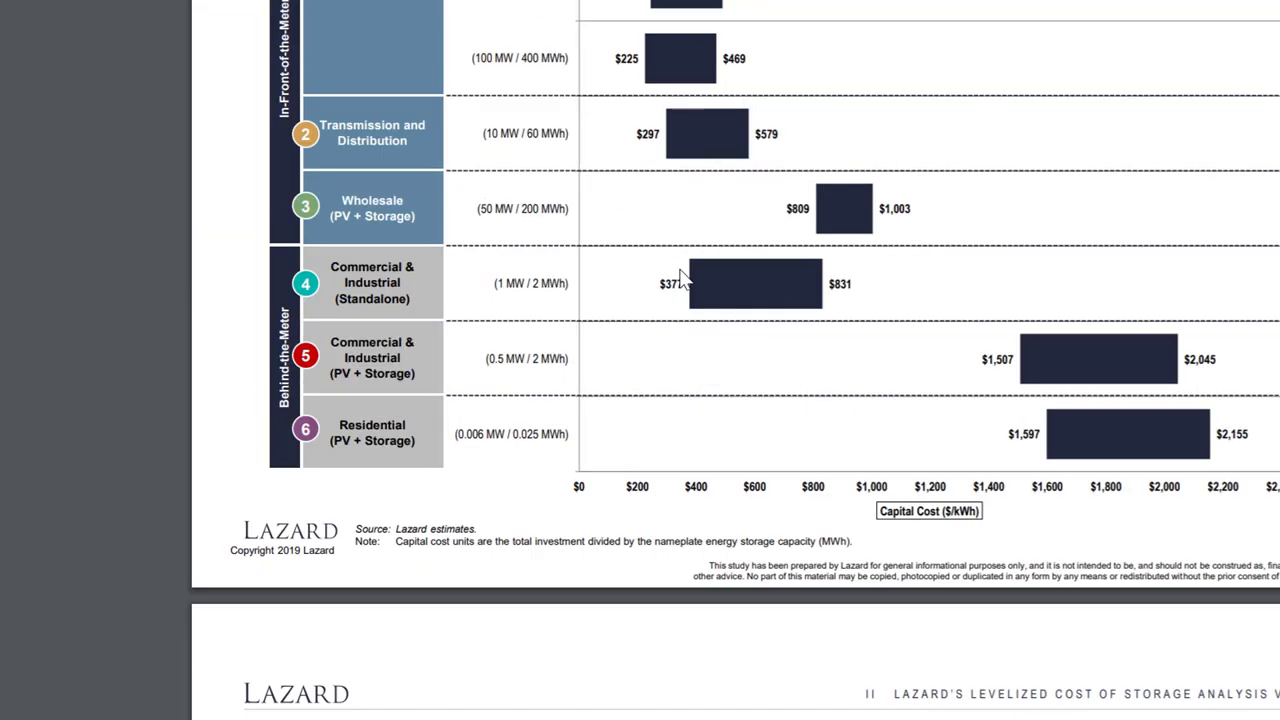
pyautogui.scroll(-10, 680, 277)
# Step: Find the storage assumptions table in the report's appendix and examine its cost, project life and efficiency rows
pyautogui.scroll(-20, 680, 270)
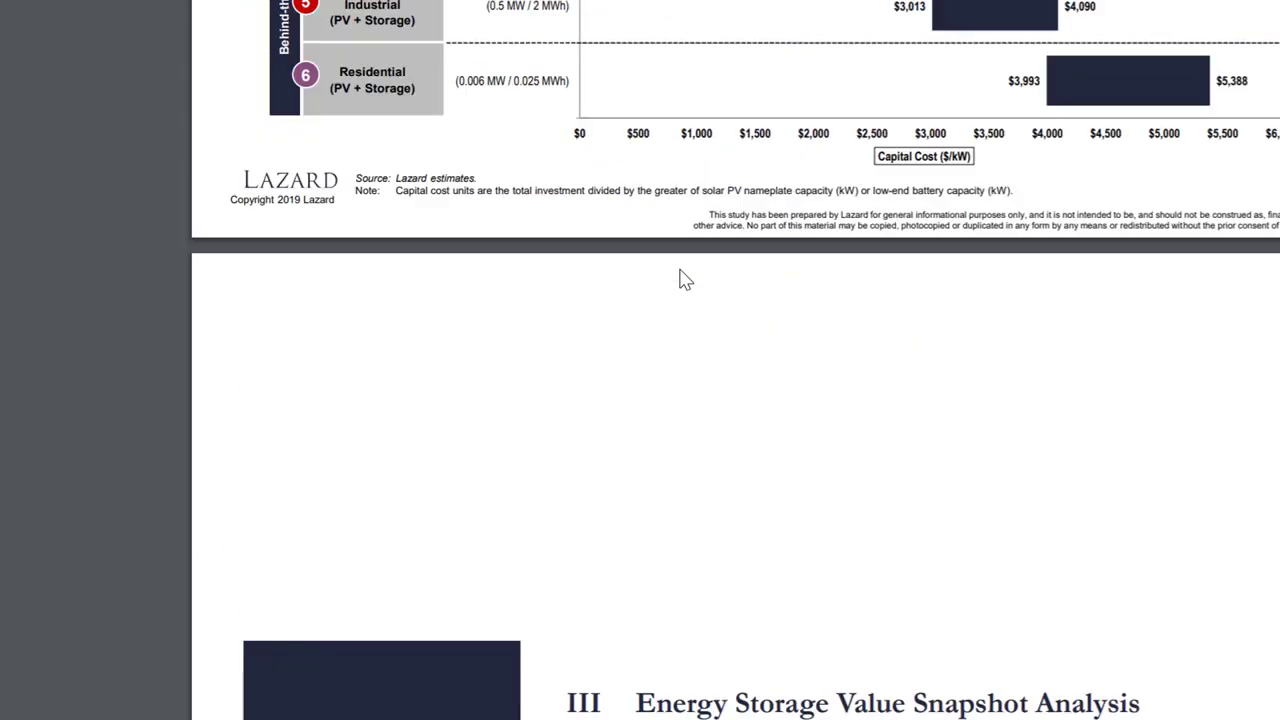
pyautogui.scroll(-20, 683, 280)
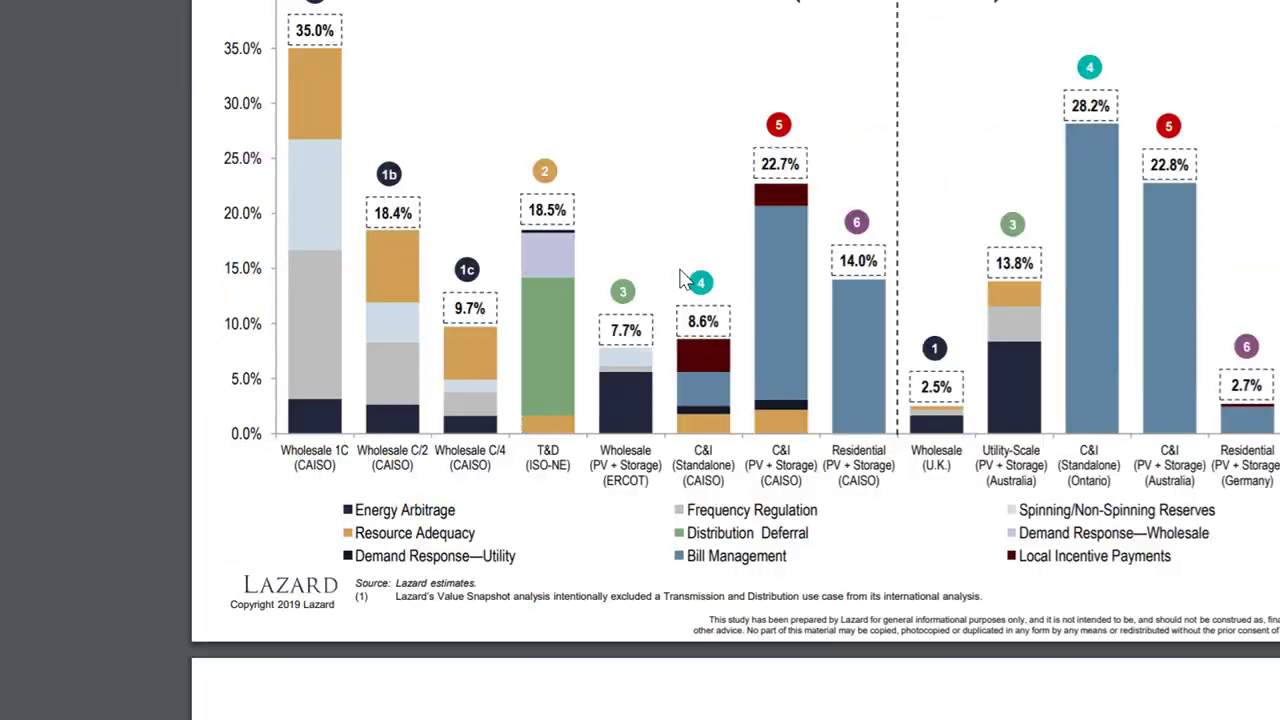
pyautogui.scroll(-20, 683, 277)
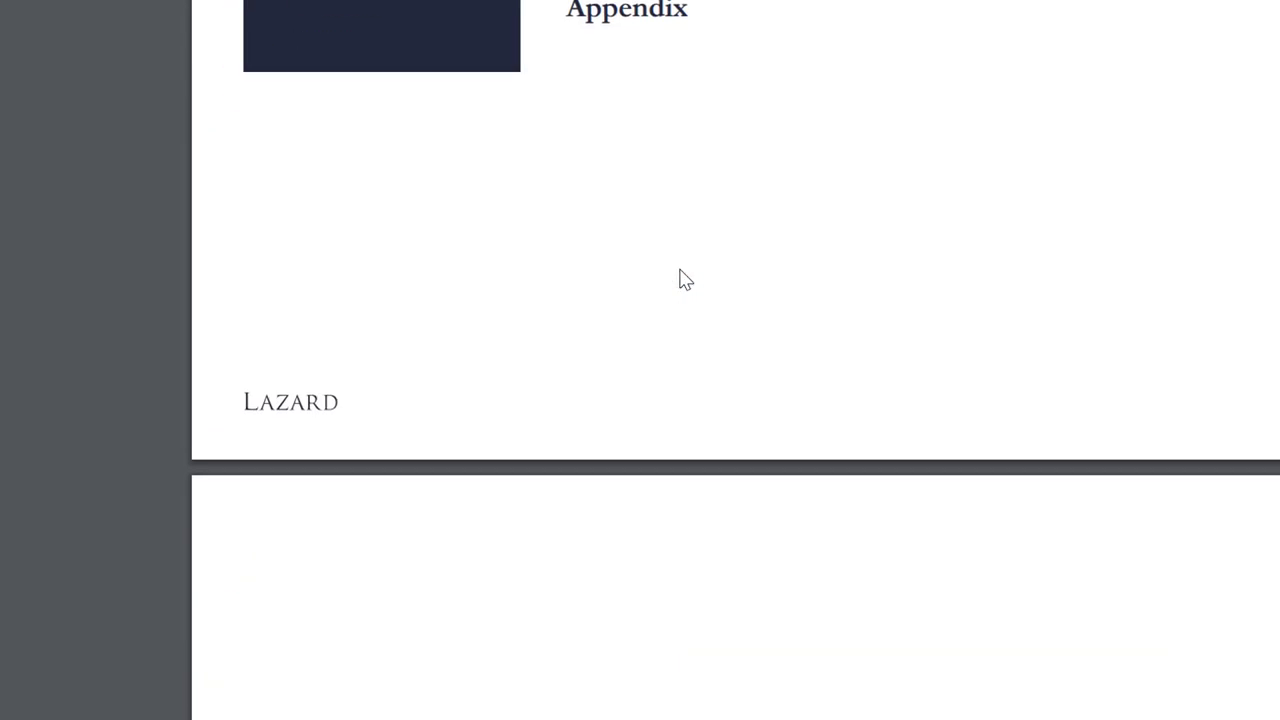
pyautogui.scroll(-20, 683, 280)
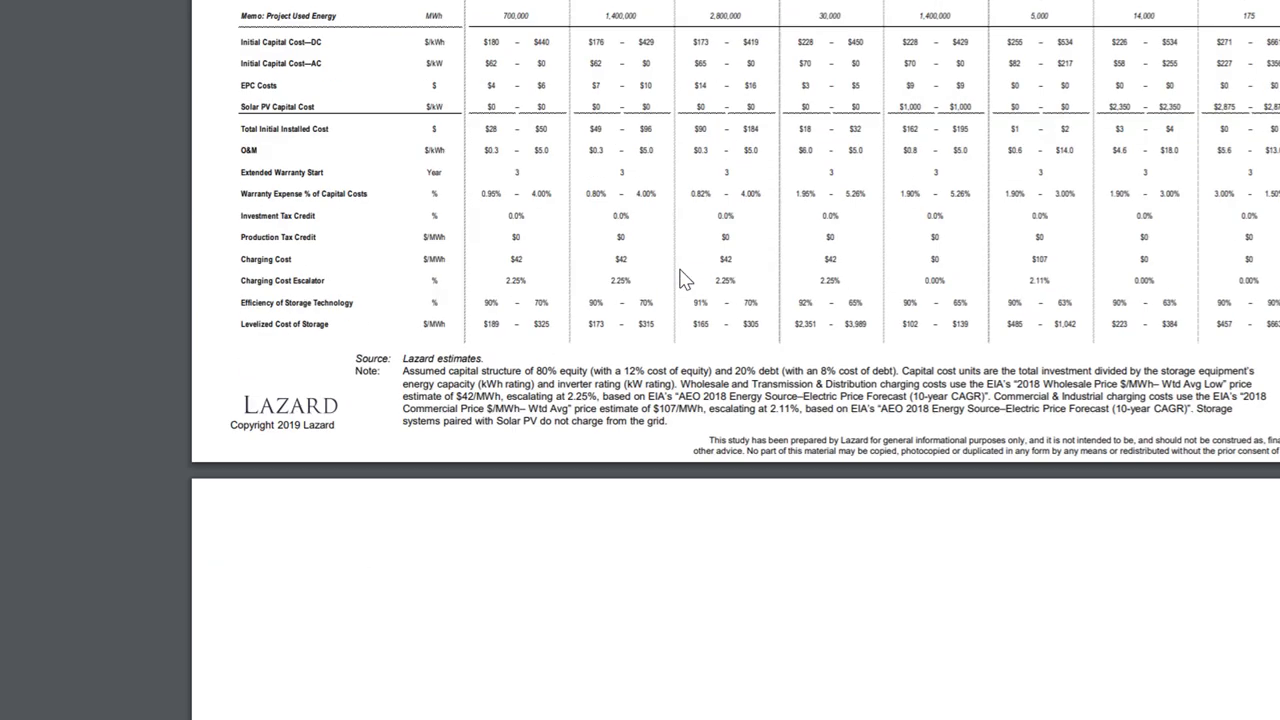
pyautogui.scroll(5, 683, 280)
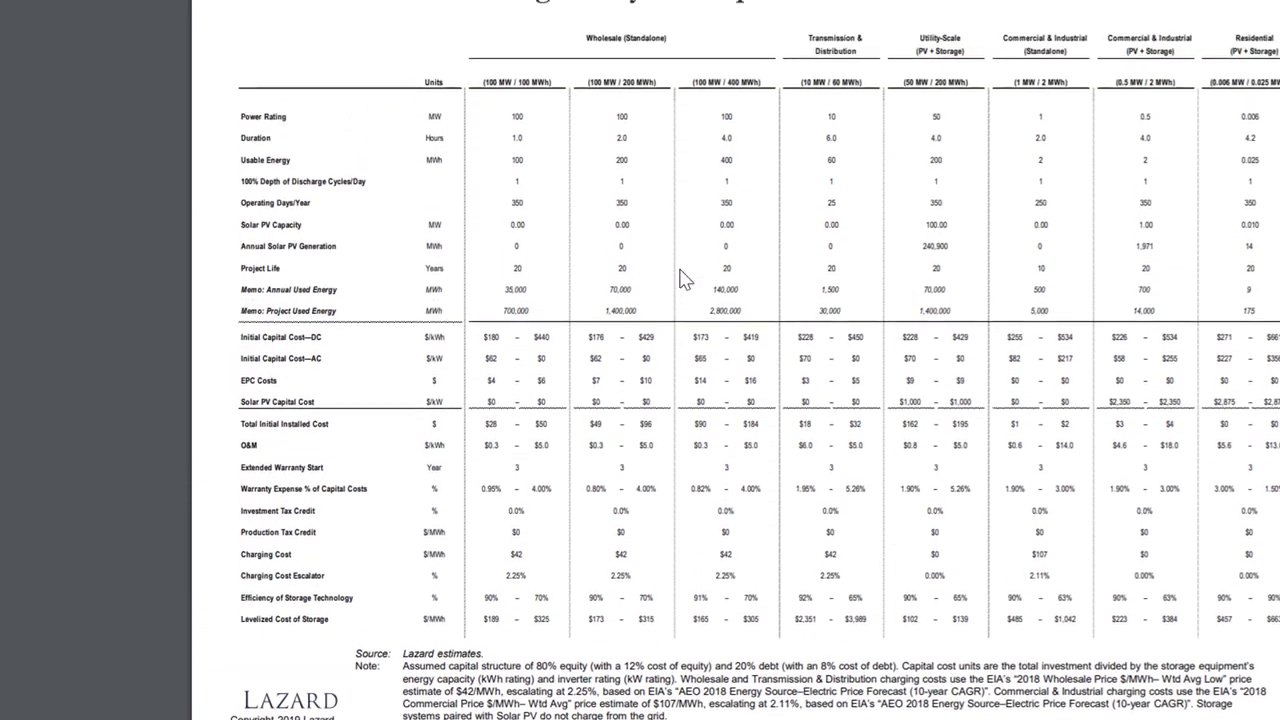
pyautogui.scroll(2, 683, 280)
pyautogui.scroll(-1, 683, 280)
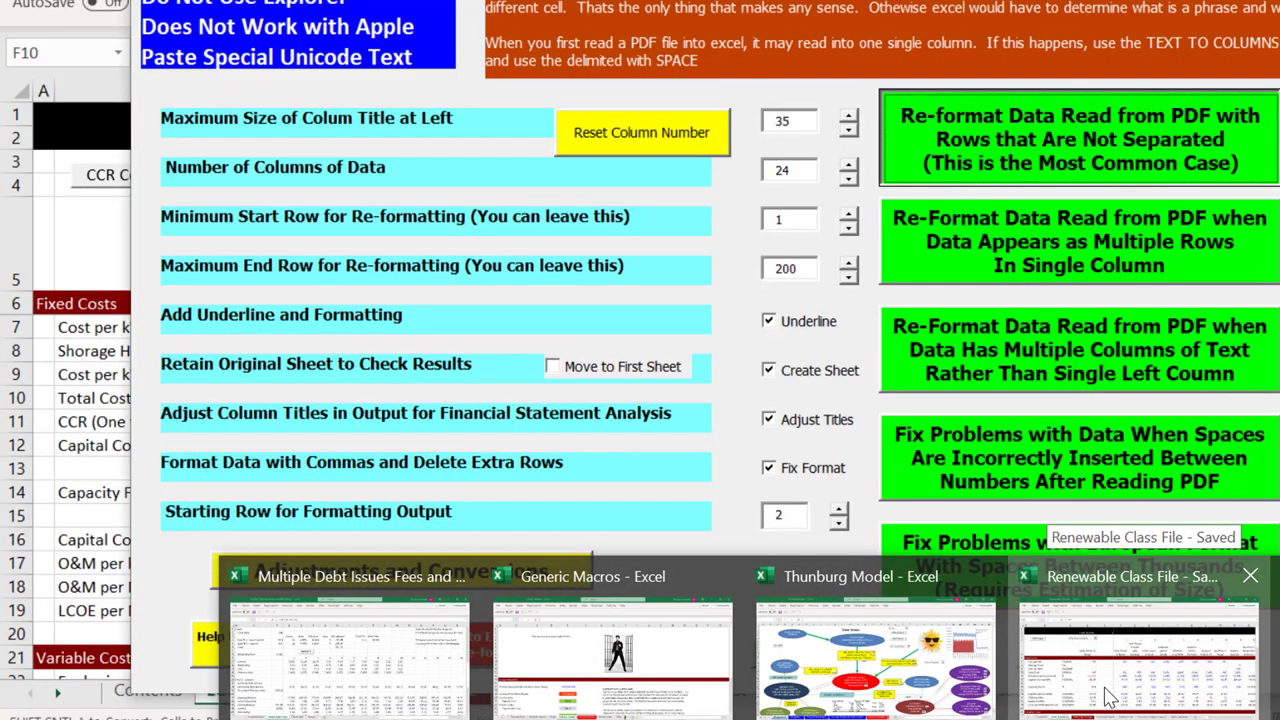
# Step: Switch back to the Renewable Class File workbook in Excel and review Solar Power in Nepal's cost rows from Cost per kW to Total Cost
pyautogui.click(1108, 697)
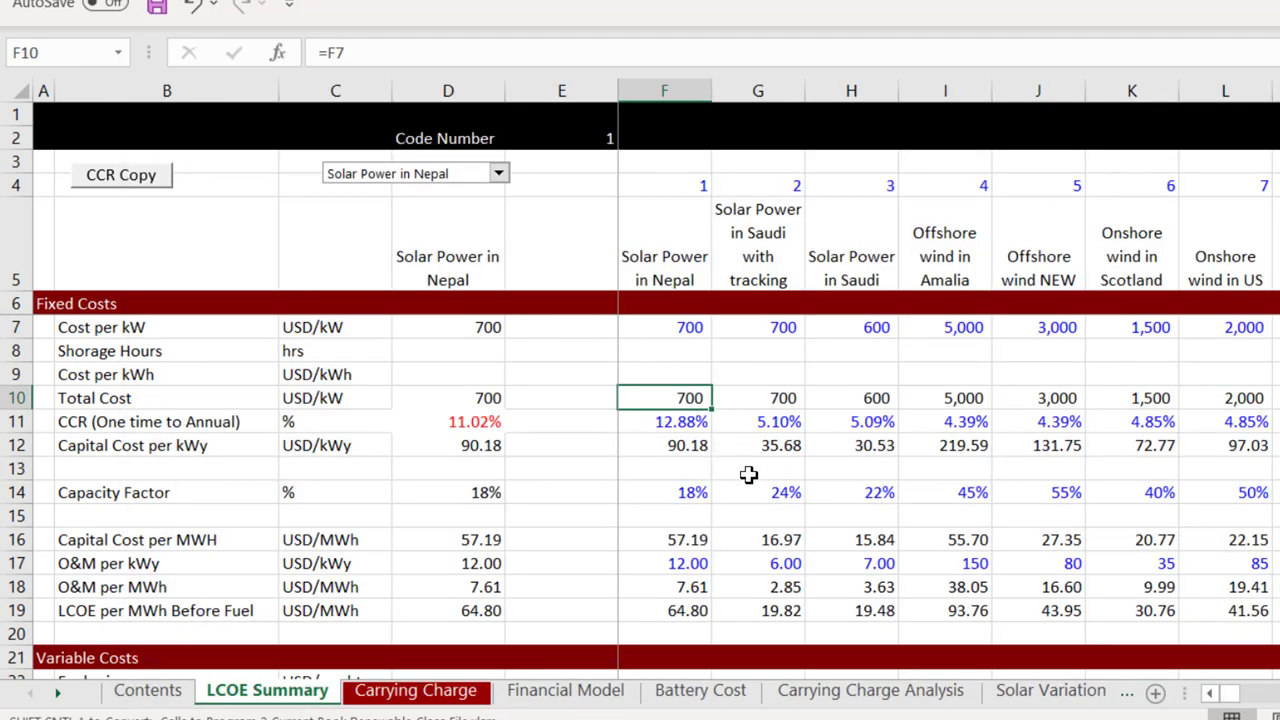
pyautogui.press('Left')
pyautogui.press('Left')
pyautogui.press('Right')
pyautogui.press('Right')
pyautogui.press('Up')
pyautogui.press('Up')
pyautogui.press('Up')
pyautogui.press('Down')
pyautogui.press('Down')
pyautogui.press('Down')
pyautogui.press('Up')
pyautogui.press('Up')
pyautogui.press('Up')
pyautogui.press('Down')
pyautogui.press('Down')
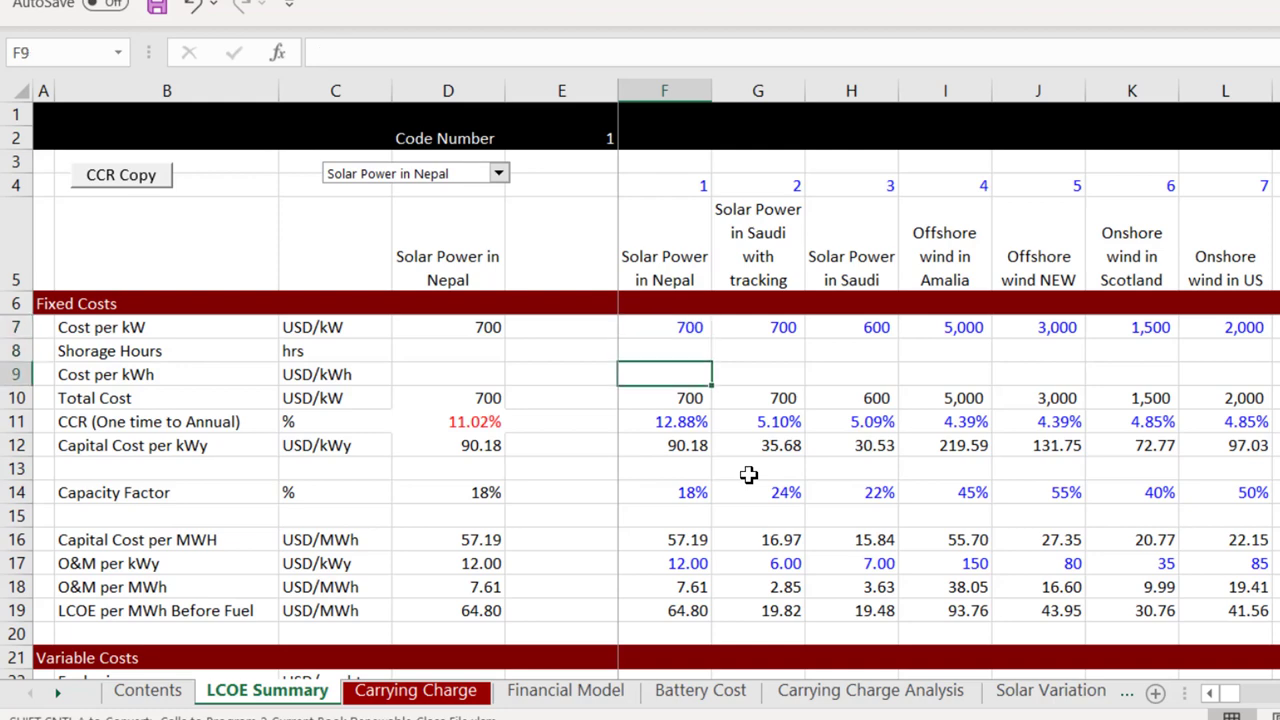
# Step: Open the Capital Cost per kWy formula for Solar Power in Nepal to examine its Total Cost and CCR references
pyautogui.press('Down')
pyautogui.press('Down')
pyautogui.press('Down')
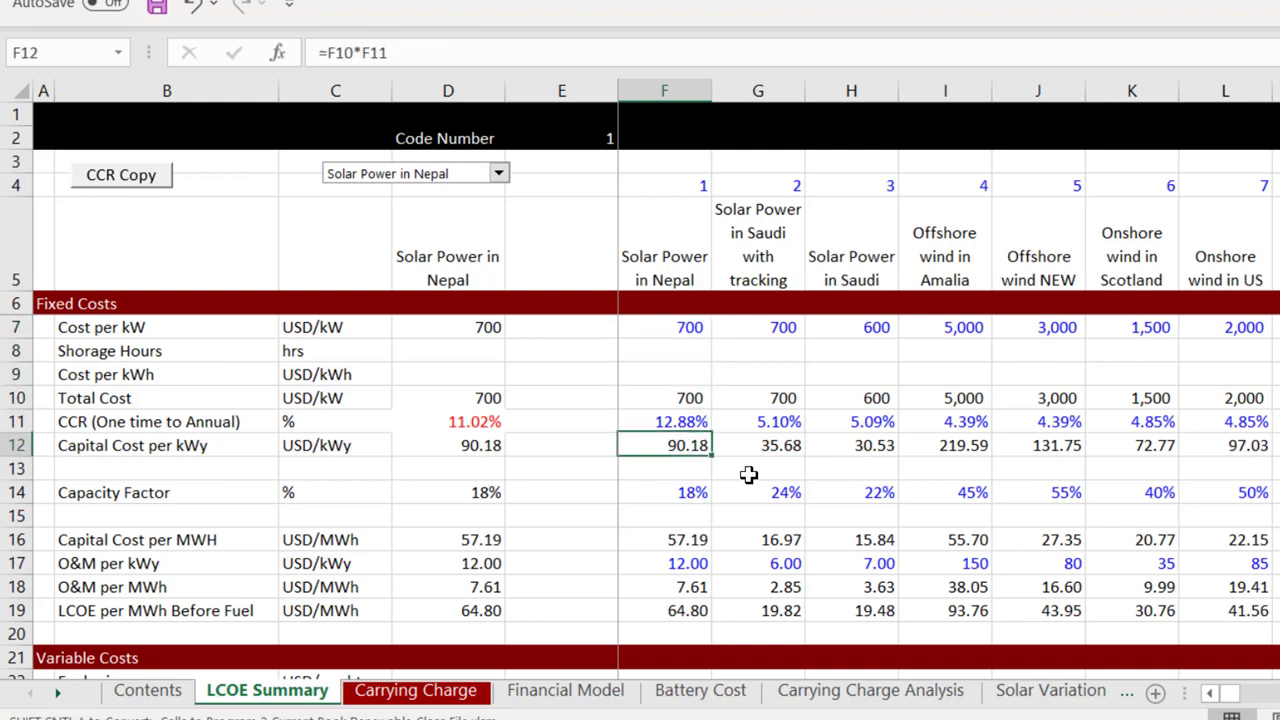
pyautogui.press('F2')
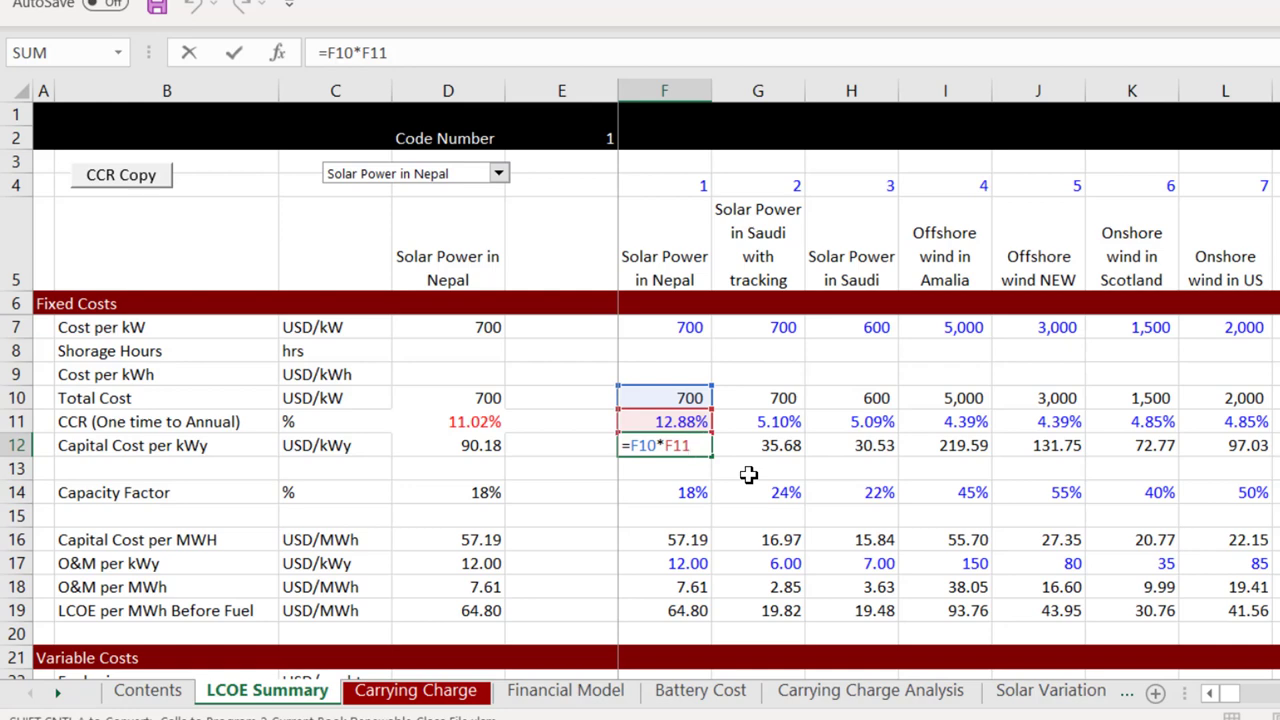
# Step: Check the unit of Capital Cost per kWy and examine Solar Power in Nepal's formula for that row
pyautogui.press('Left')
pyautogui.press('Left')
pyautogui.press('Left')
pyautogui.press('Left')
pyautogui.press('Right')
pyautogui.press('Right')
pyautogui.press('Right')
pyautogui.press('Right')
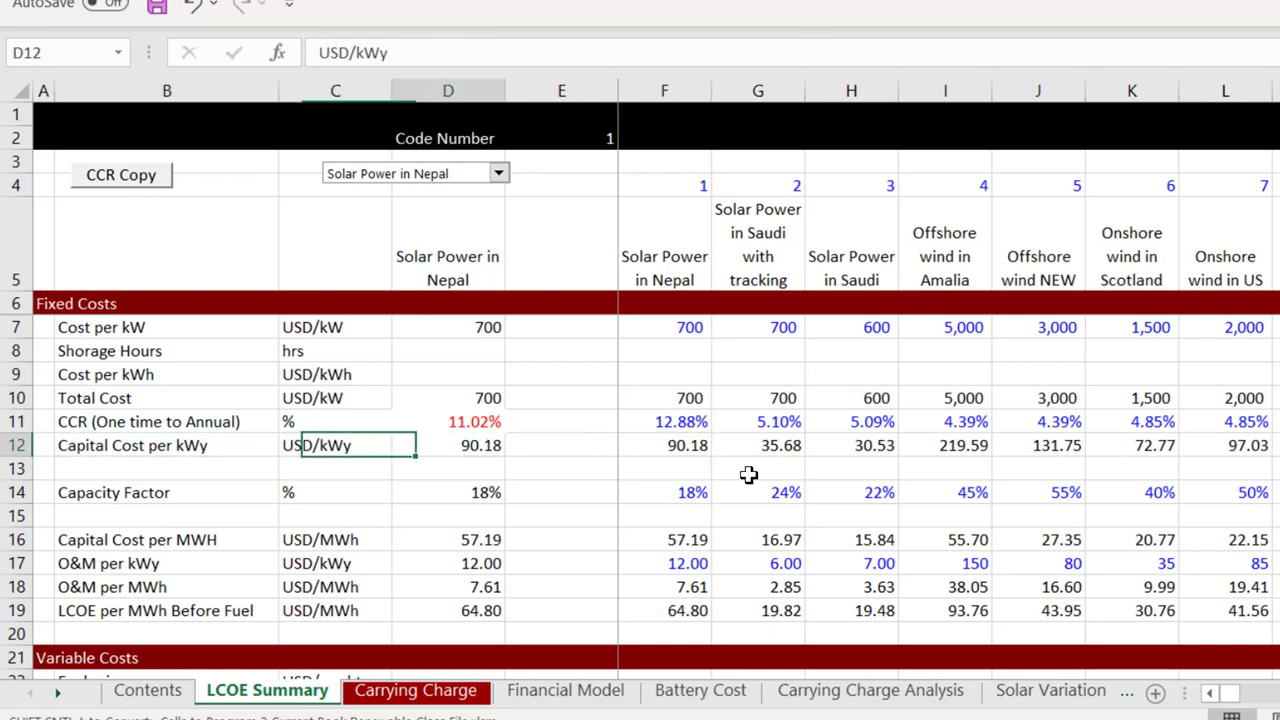
pyautogui.press('F2')
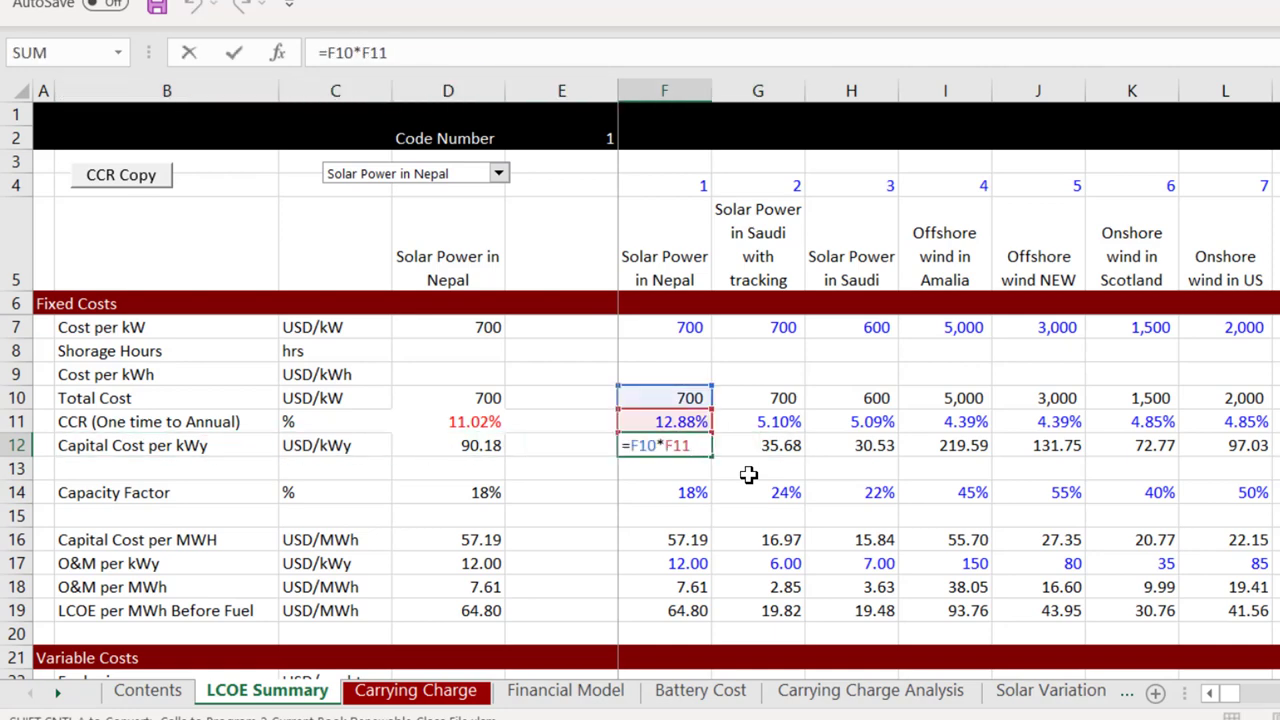
pyautogui.press('Escape')
# Step: Compare Solar Power in Nepal's Total Cost and Capital Cost per kWy formulas with the selected technology's Capital Cost per kWy formula
pyautogui.press('Up')
pyautogui.press('Up')
pyautogui.press('Down')
pyautogui.press('Up')
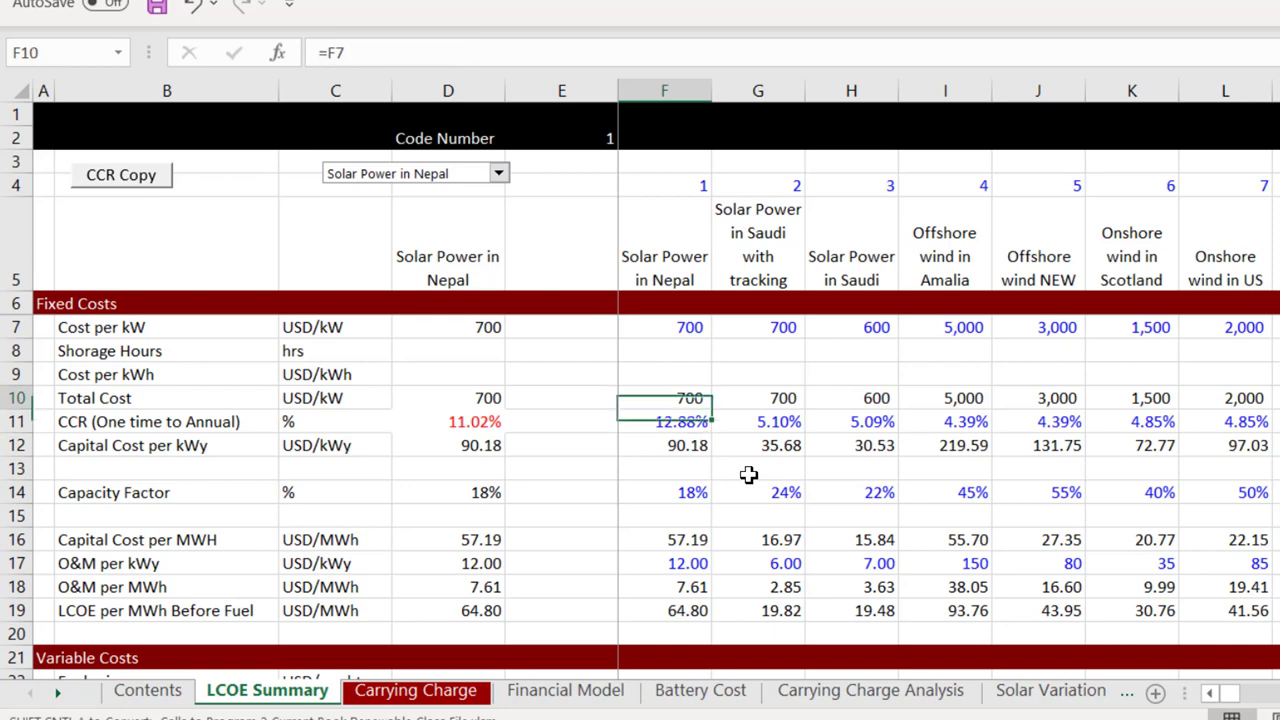
pyautogui.press('Down')
pyautogui.press('Down')
pyautogui.press('Left')
pyautogui.press('Left')
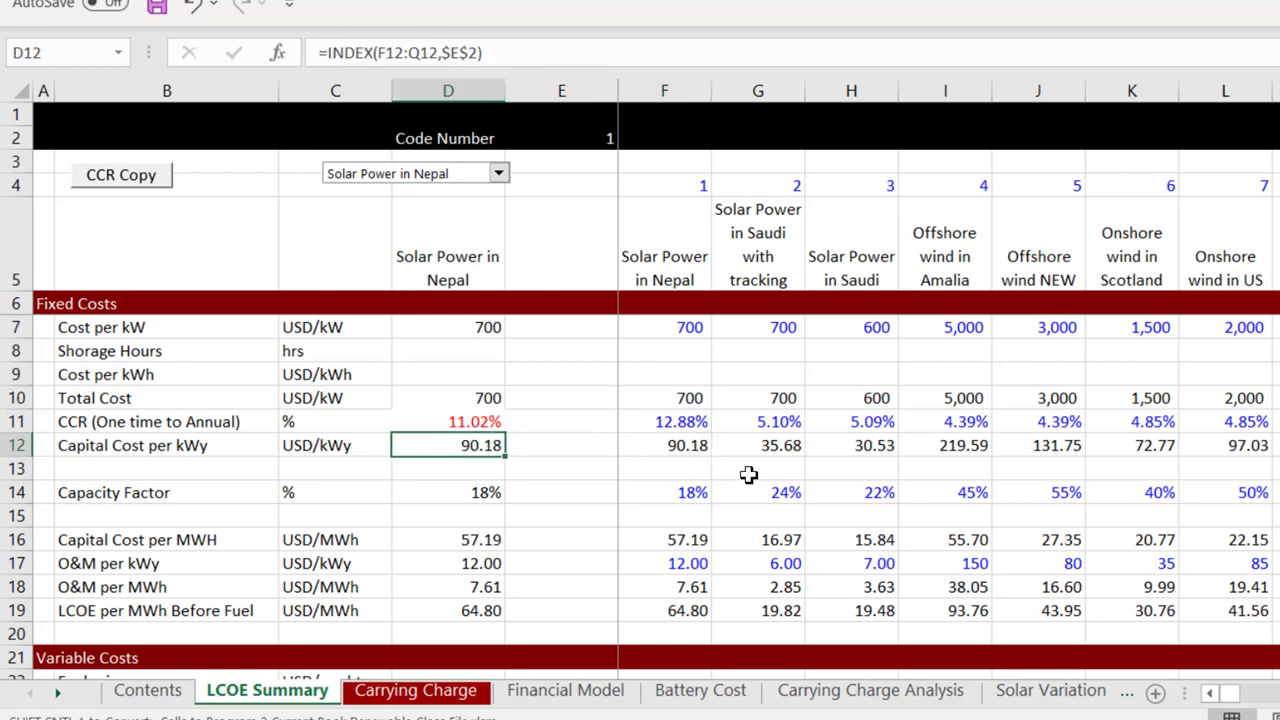
pyautogui.press('Right')
pyautogui.press('Right')
pyautogui.press('Right')
pyautogui.press('Left')
pyautogui.press('Left')
pyautogui.press('Left')
pyautogui.press('Right')
pyautogui.press('Right')
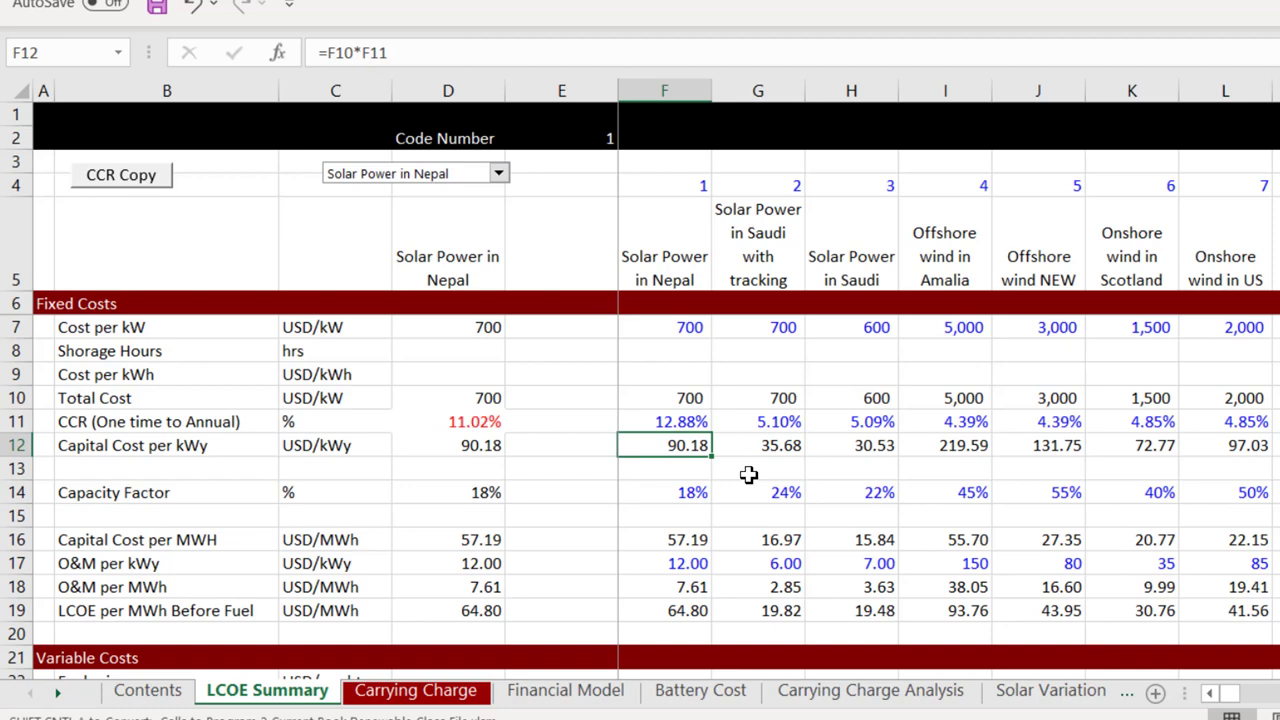
# Step: Examine the selected technology's Total Cost formula and Solar Power in Nepal's CCR entry
pyautogui.press('Left')
pyautogui.press('Left')
pyautogui.press('Up')
pyautogui.press('Up')
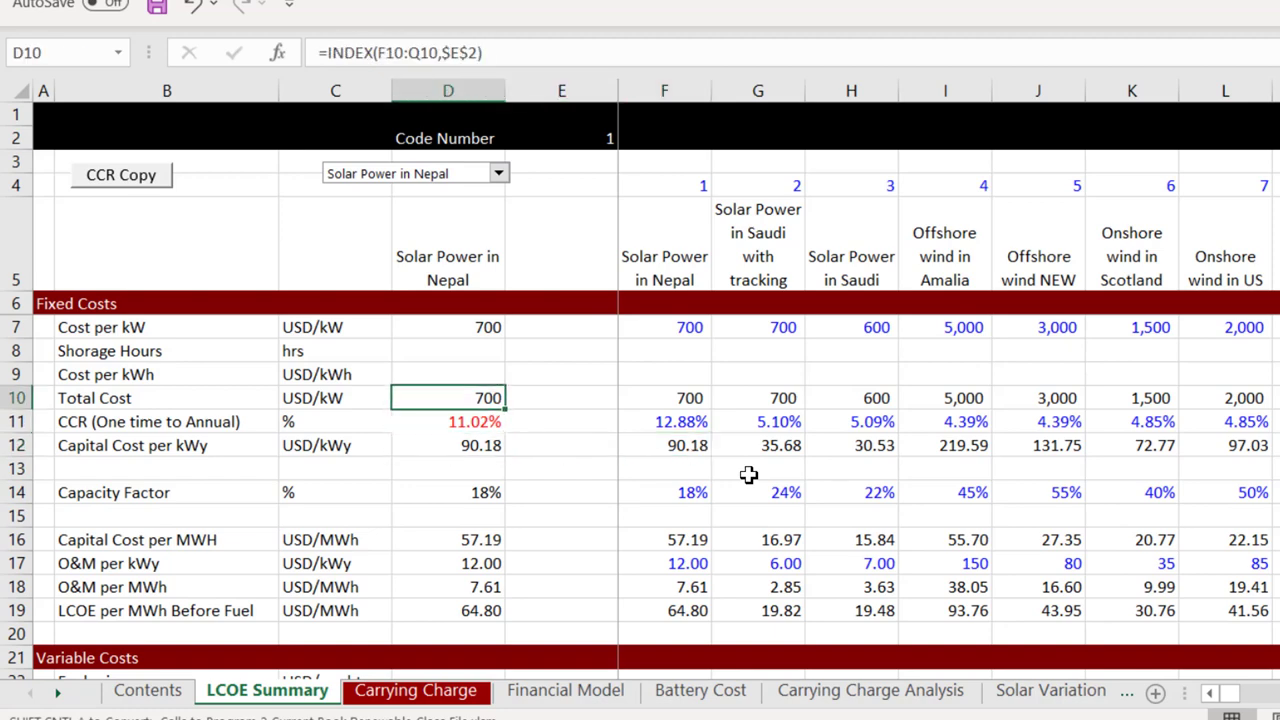
pyautogui.press('Down')
pyautogui.press('Right')
pyautogui.press('Right')
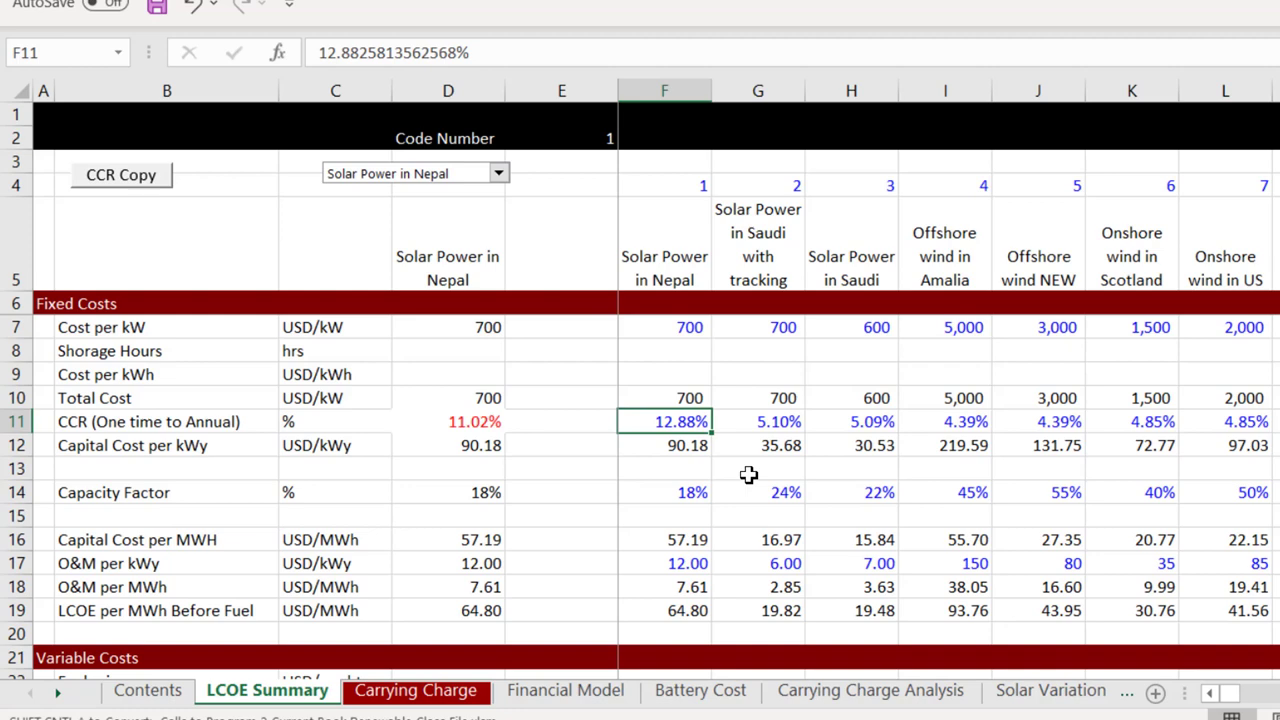
# Step: Look up Solar Power in Nepal's Plant Life in the Carrying Charge Rate Inputs section
pyautogui.press('pagedown')
pyautogui.press('Down')
pyautogui.press('Down')
pyautogui.press('Down')
pyautogui.press('Down')
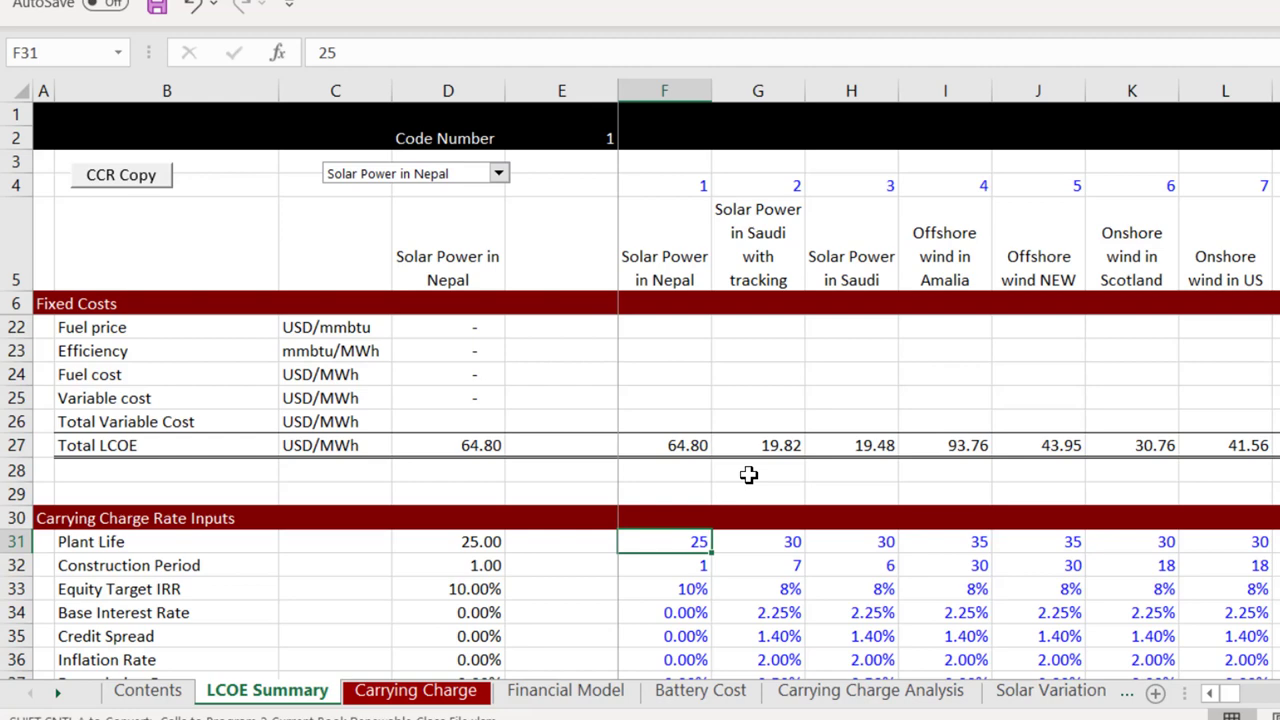
# Step: Set Solar Power in Nepal's CCR to the formula =1/25
pyautogui.hotkey('ctrl', 'Up')
pyautogui.hotkey('ctrl', 'Up')
pyautogui.hotkey('ctrl', 'Up')
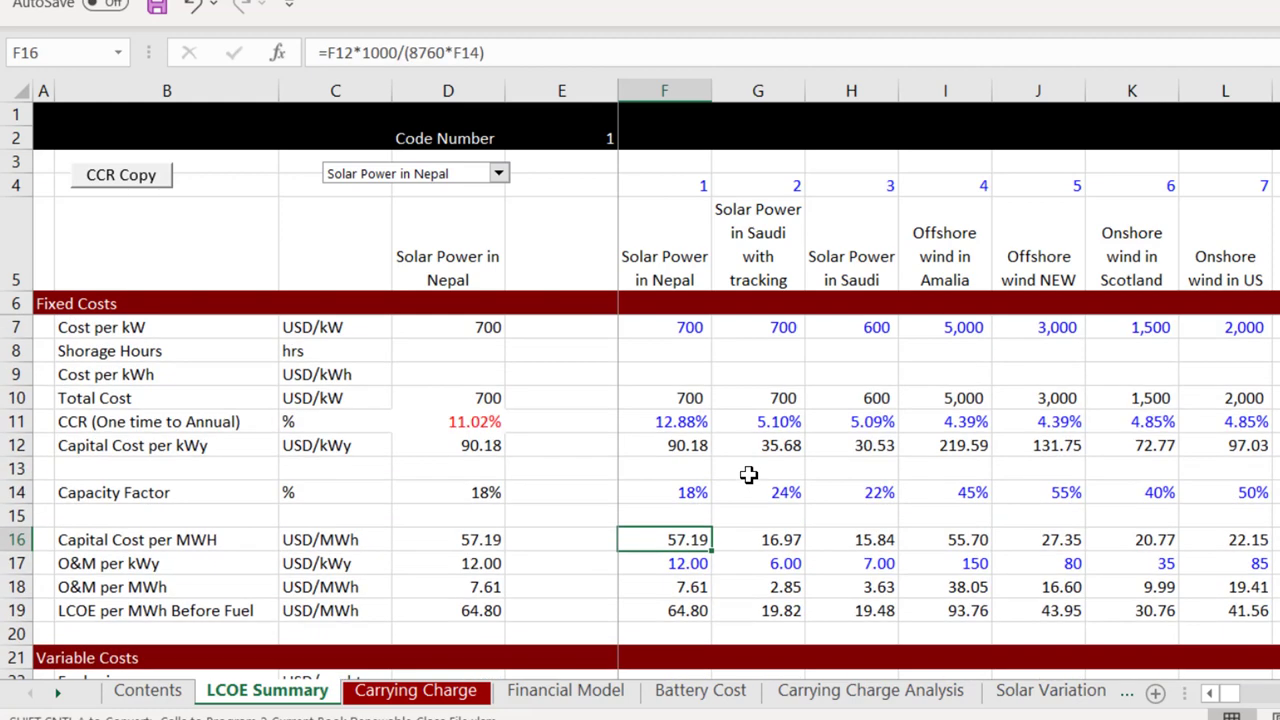
pyautogui.press('Up')
pyautogui.press('Up')
pyautogui.press('Up')
pyautogui.press('Up')
pyautogui.press('Up')
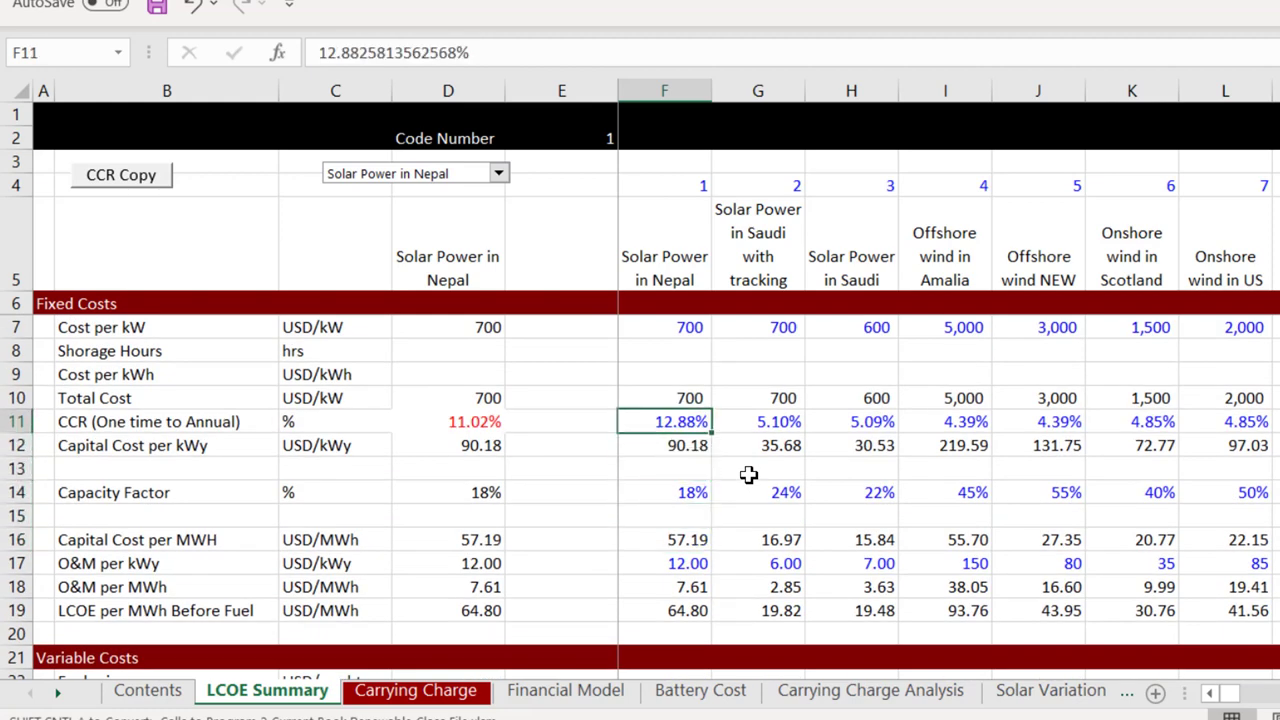
pyautogui.write('=1/25')
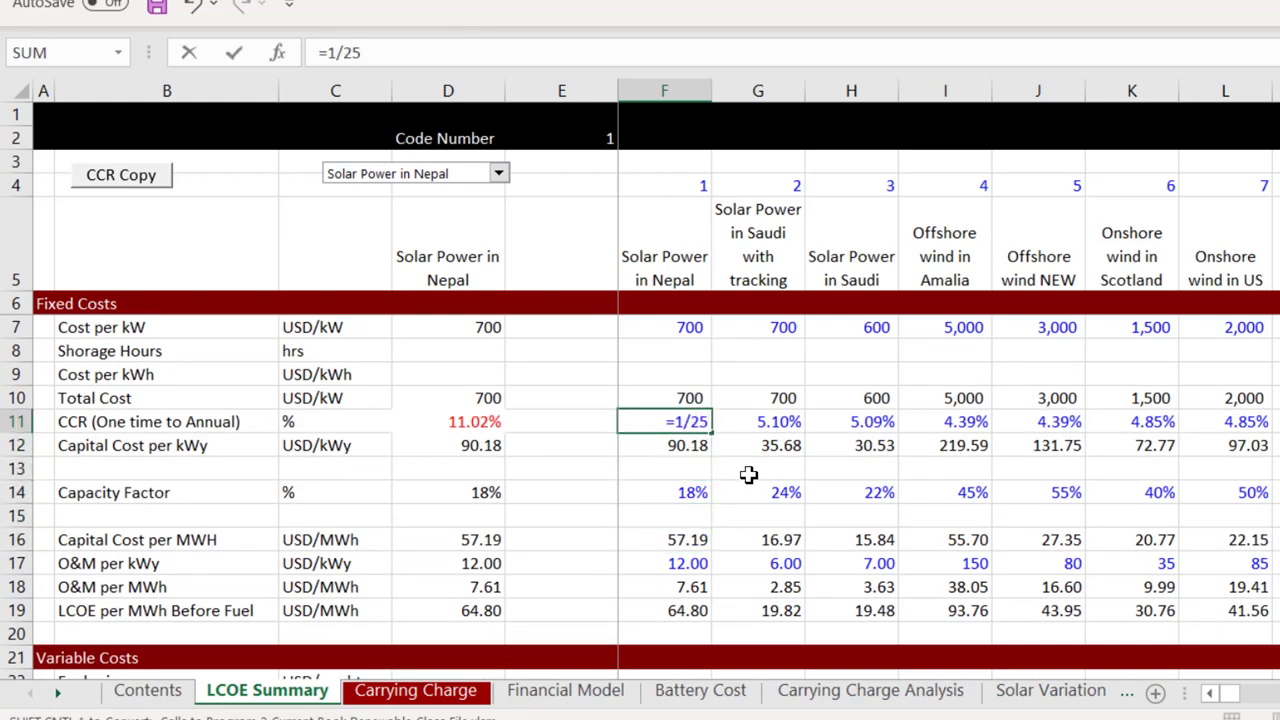
pyautogui.press('Return')
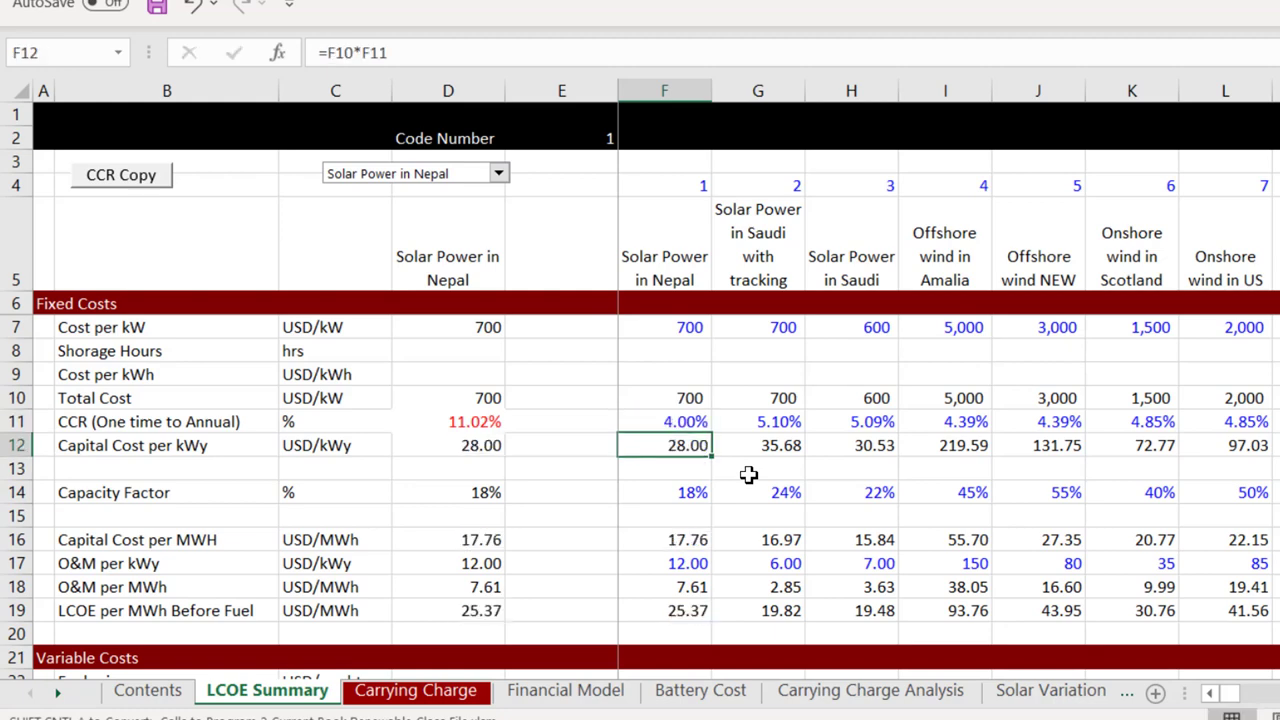
# Step: Replace Solar Power in Nepal's CCR with 10% and inspect its Capital Cost per kWy
pyautogui.press('Up')
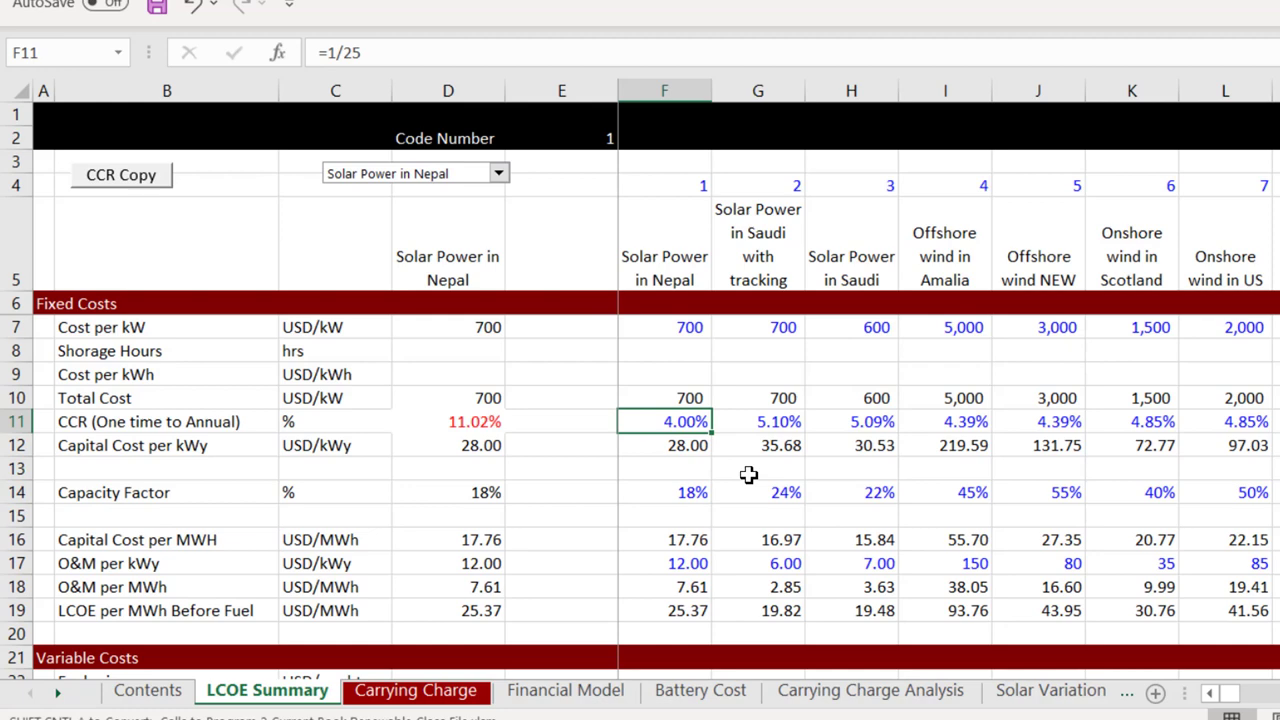
pyautogui.press('F2')
pyautogui.press('BackSpace')
pyautogui.press('BackSpace')
pyautogui.press('BackSpace')
pyautogui.press('BackSpace')
pyautogui.press('BackSpace')
pyautogui.write('10%')
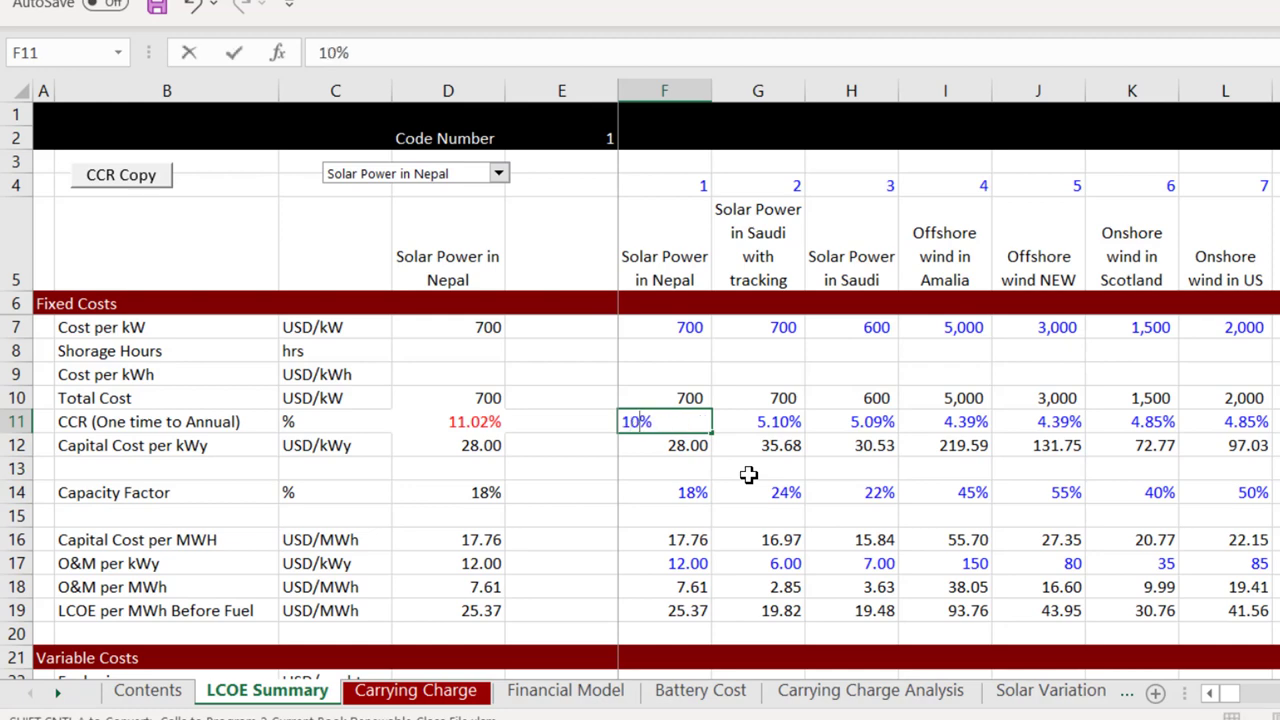
pyautogui.press('Return')
pyautogui.press('Up')
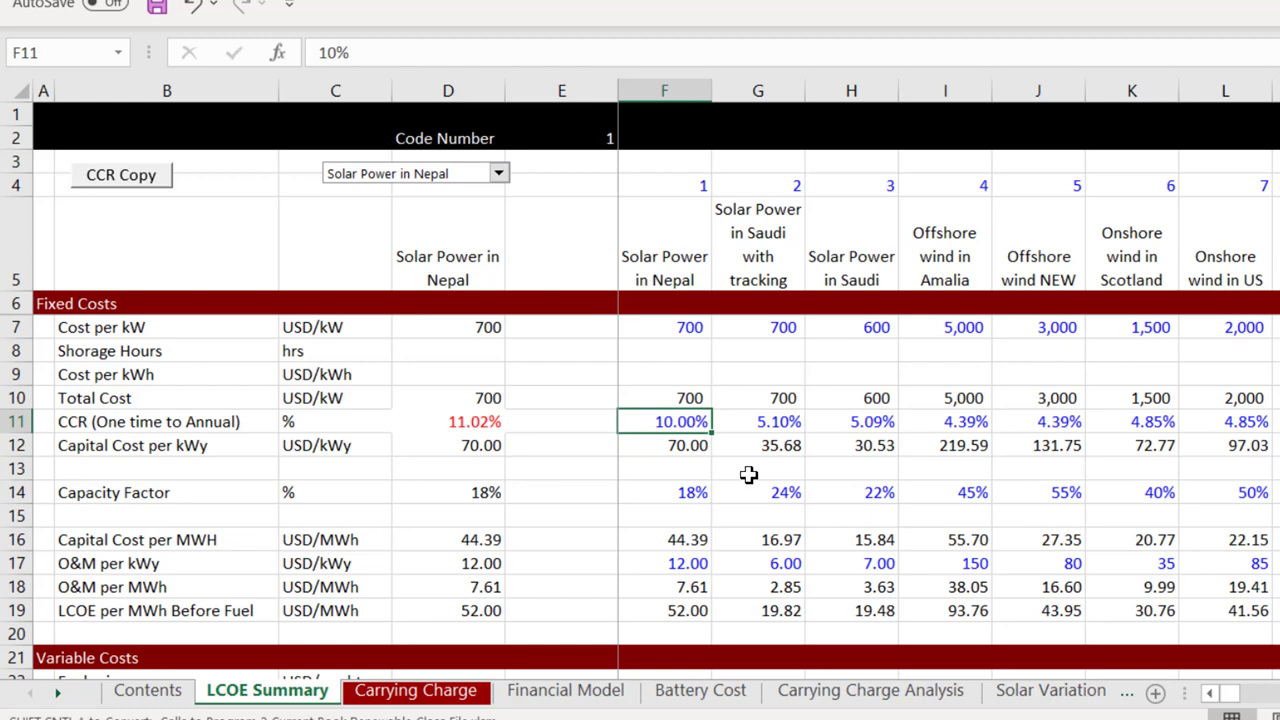
pyautogui.press('Down')
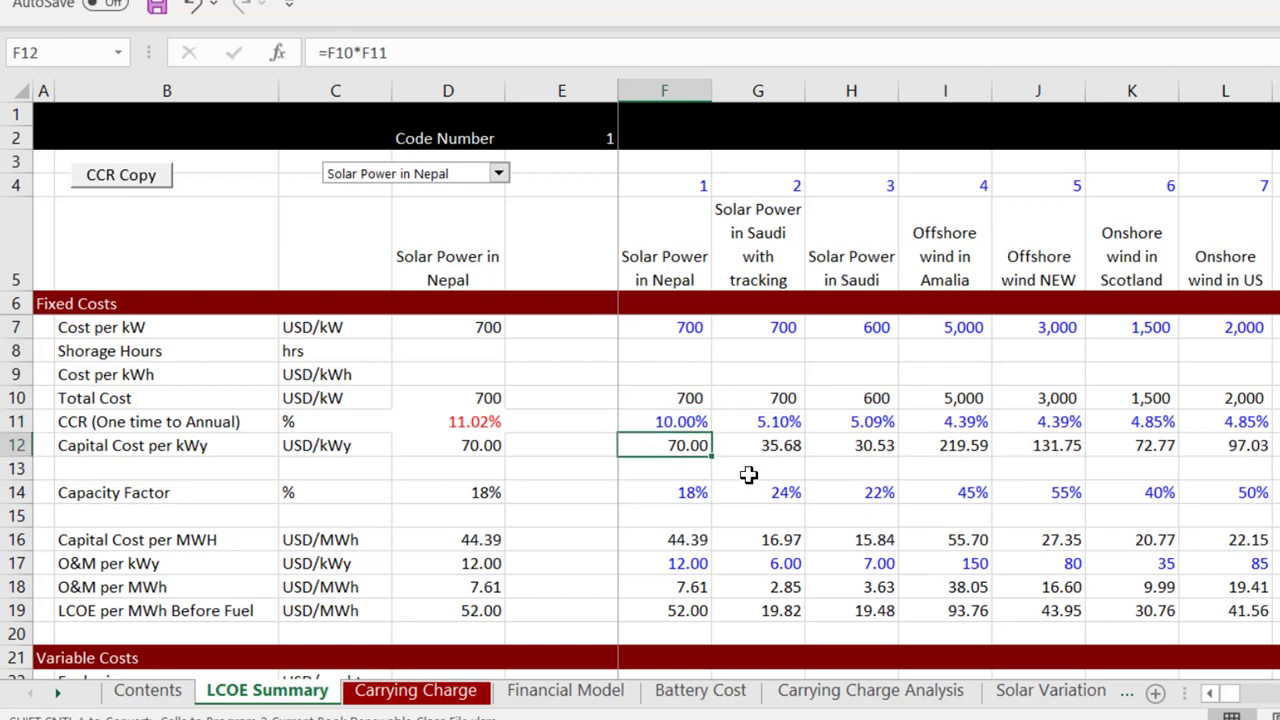
# Step: Compare Solar Power in Nepal's CCR with the rates of the two Saudi solar cases
pyautogui.press('Up')
pyautogui.press('Right')
pyautogui.press('Right')
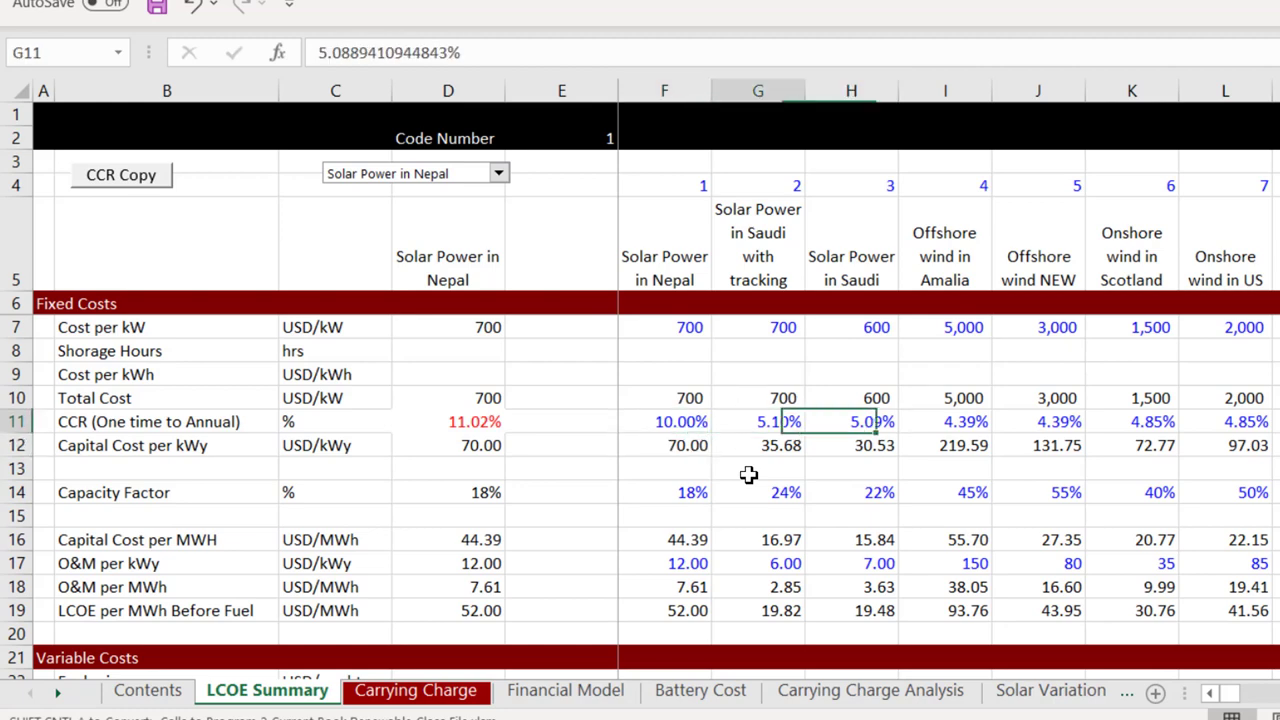
pyautogui.press('Left')
pyautogui.press('Left')
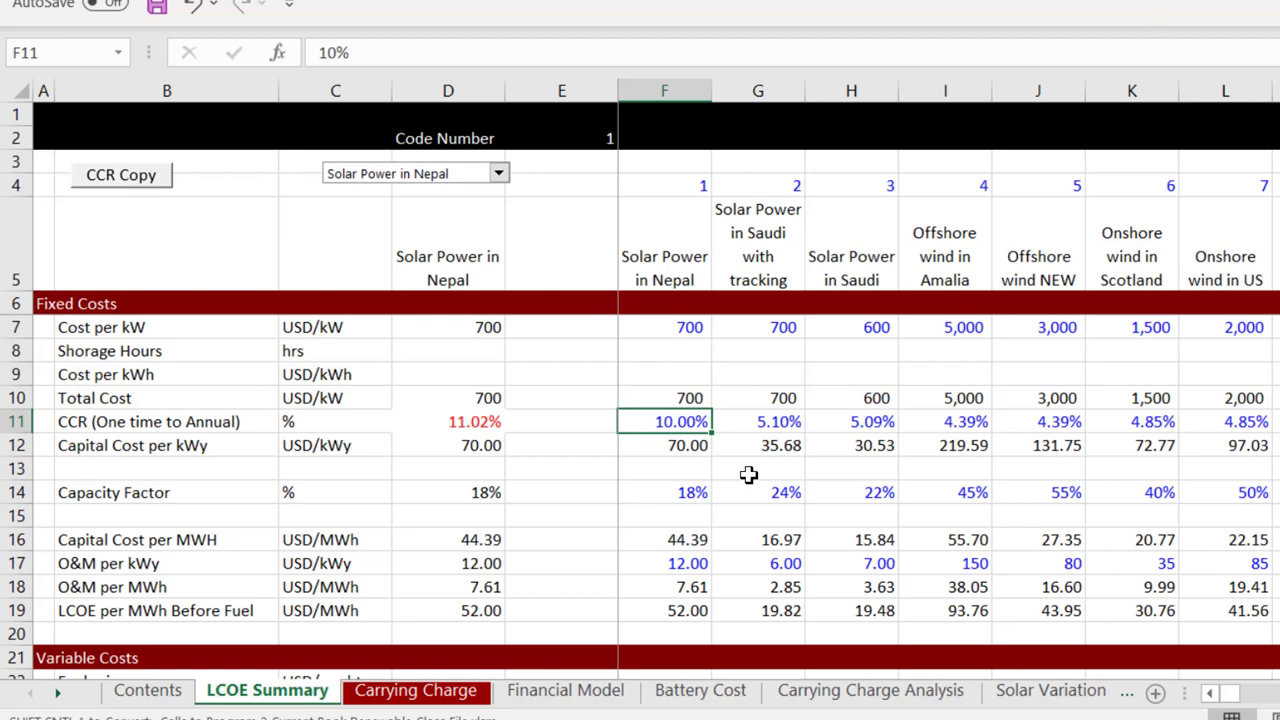
# Step: Review Solar Power in Nepal's Capital Cost per kWy and its unit alongside the Capacity Factor
pyautogui.press('Down')
pyautogui.press('Down')
pyautogui.press('Down')
pyautogui.press('Down')
pyautogui.press('Down')
pyautogui.press('Up')
pyautogui.press('Up')
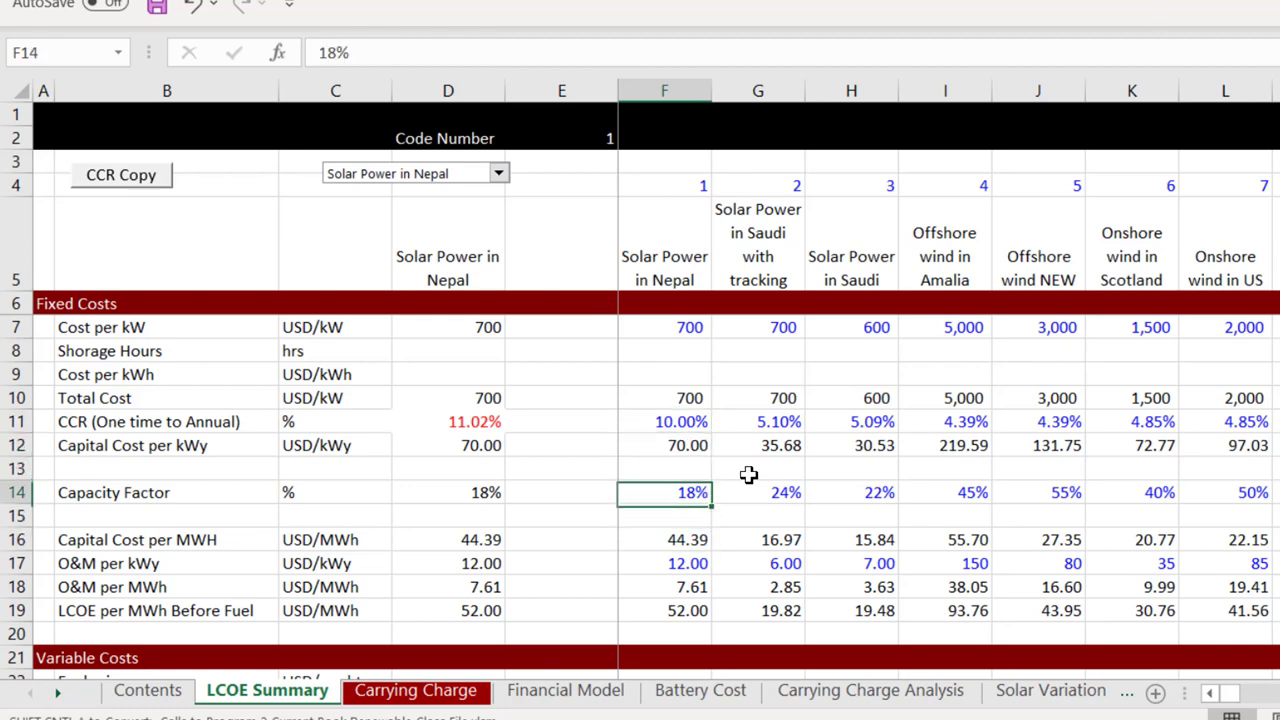
pyautogui.press('Up')
pyautogui.press('Up')
pyautogui.press('Left')
pyautogui.press('Left')
pyautogui.press('Left')
pyautogui.press('Left')
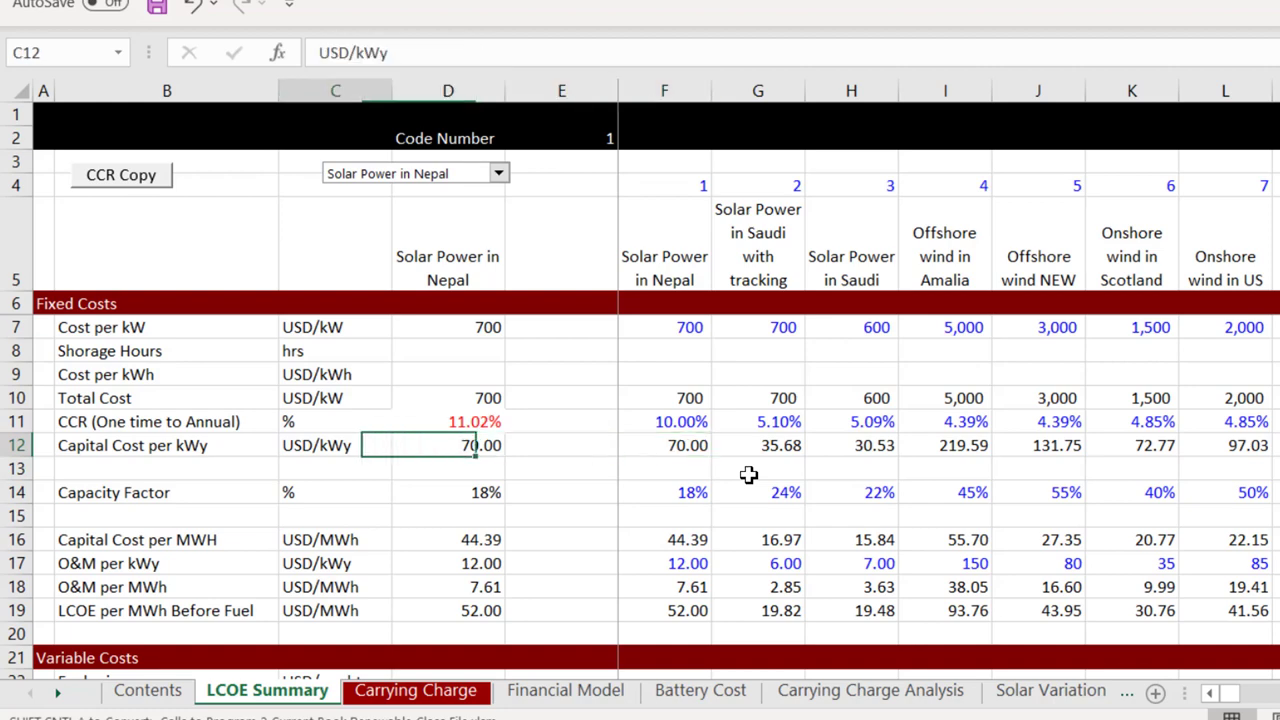
pyautogui.press('Right')
pyautogui.press('Down')
pyautogui.press('Down')
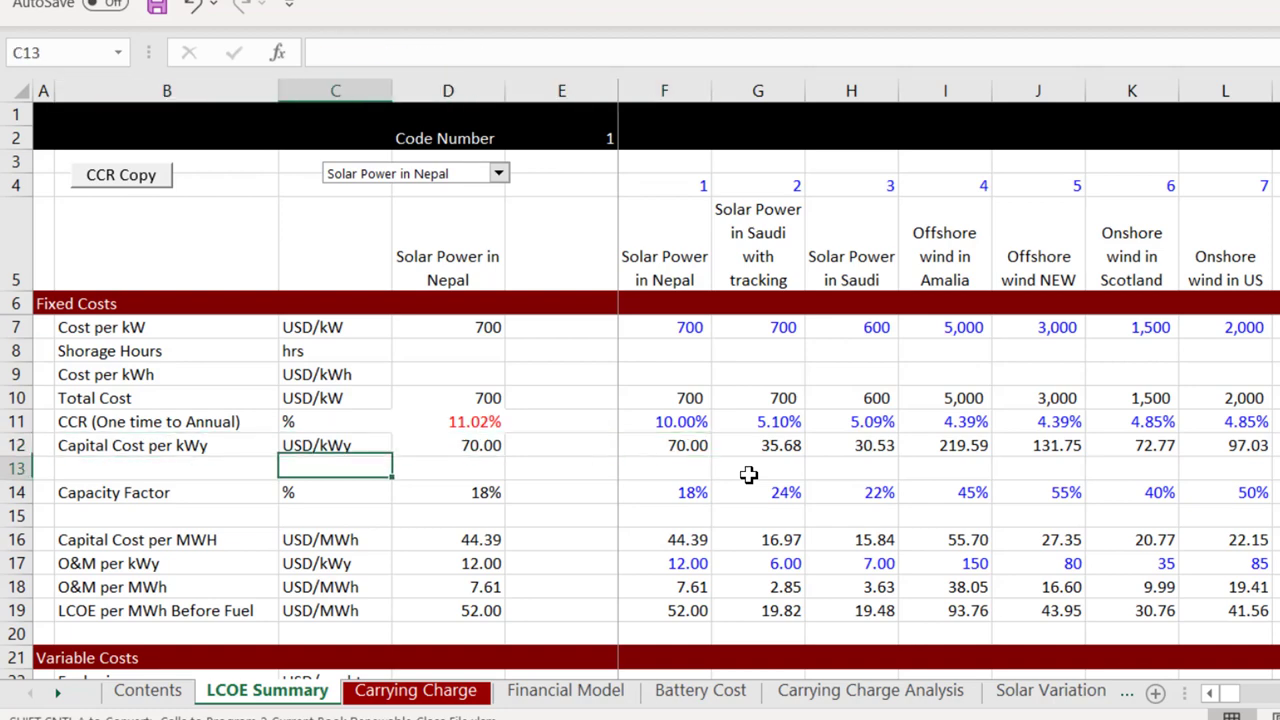
pyautogui.press('Right')
pyautogui.press('Right')
pyautogui.press('Right')
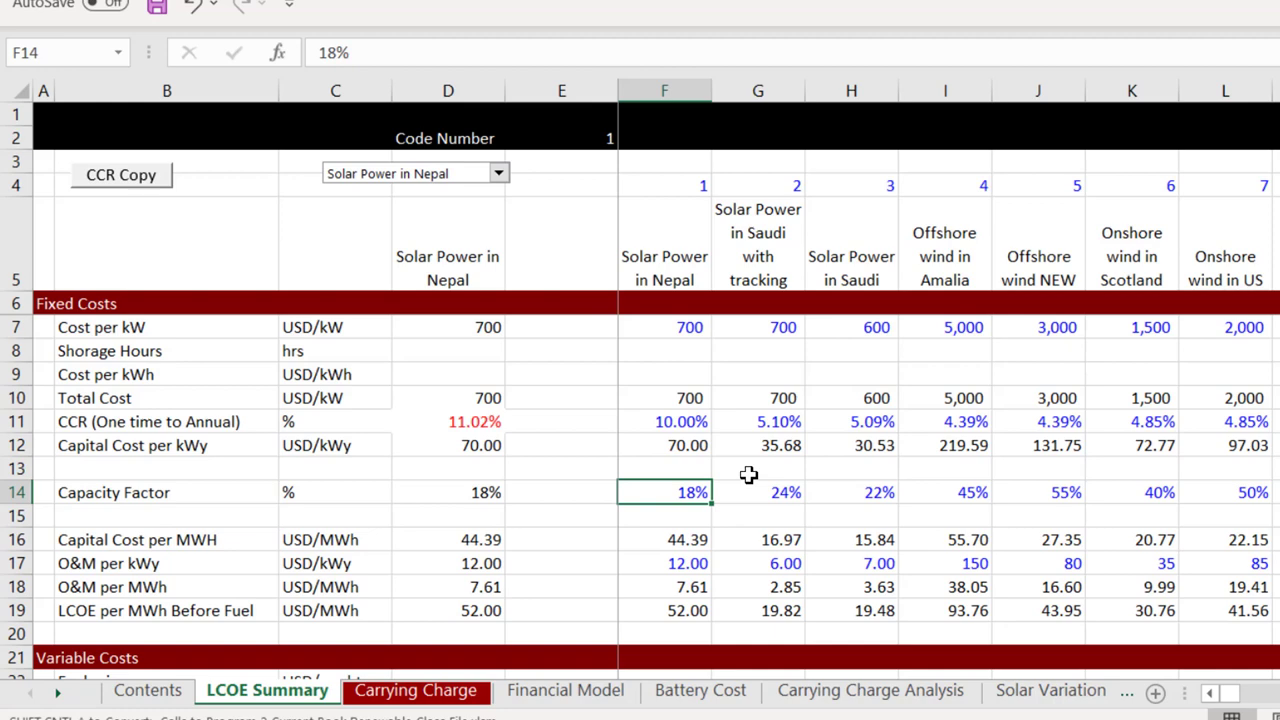
pyautogui.press('Up')
pyautogui.press('Up')
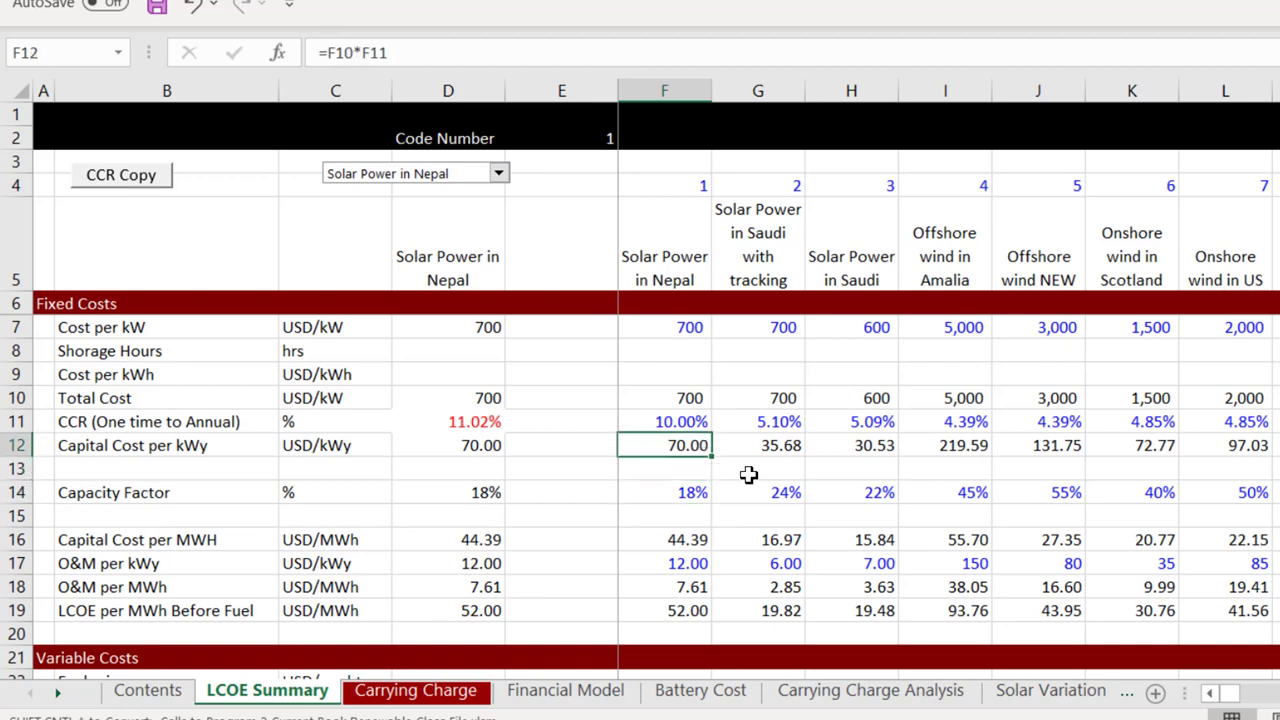
pyautogui.press('Down')
pyautogui.press('Down')
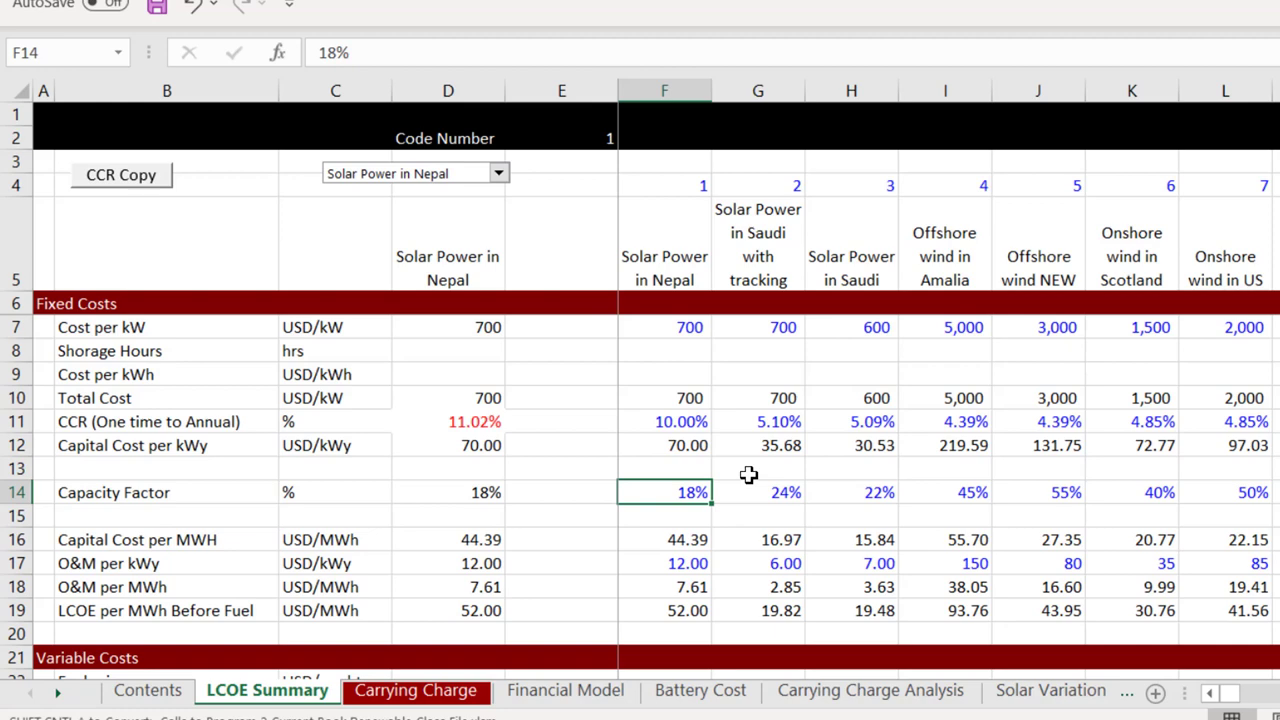
# Step: Open Solar Power in Nepal's Capital Cost per MWH formula to examine its capital cost, 8760-hour and capacity factor terms
pyautogui.press('Down')
pyautogui.press('Down')
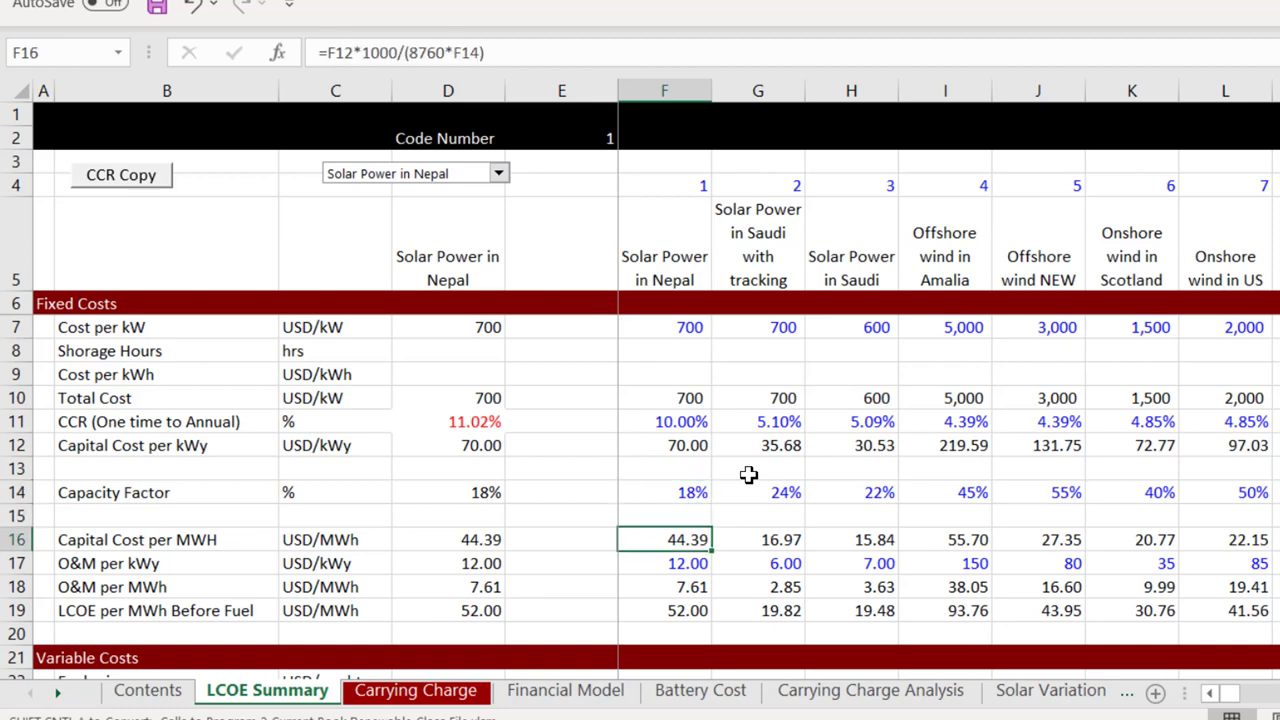
pyautogui.press('F2')
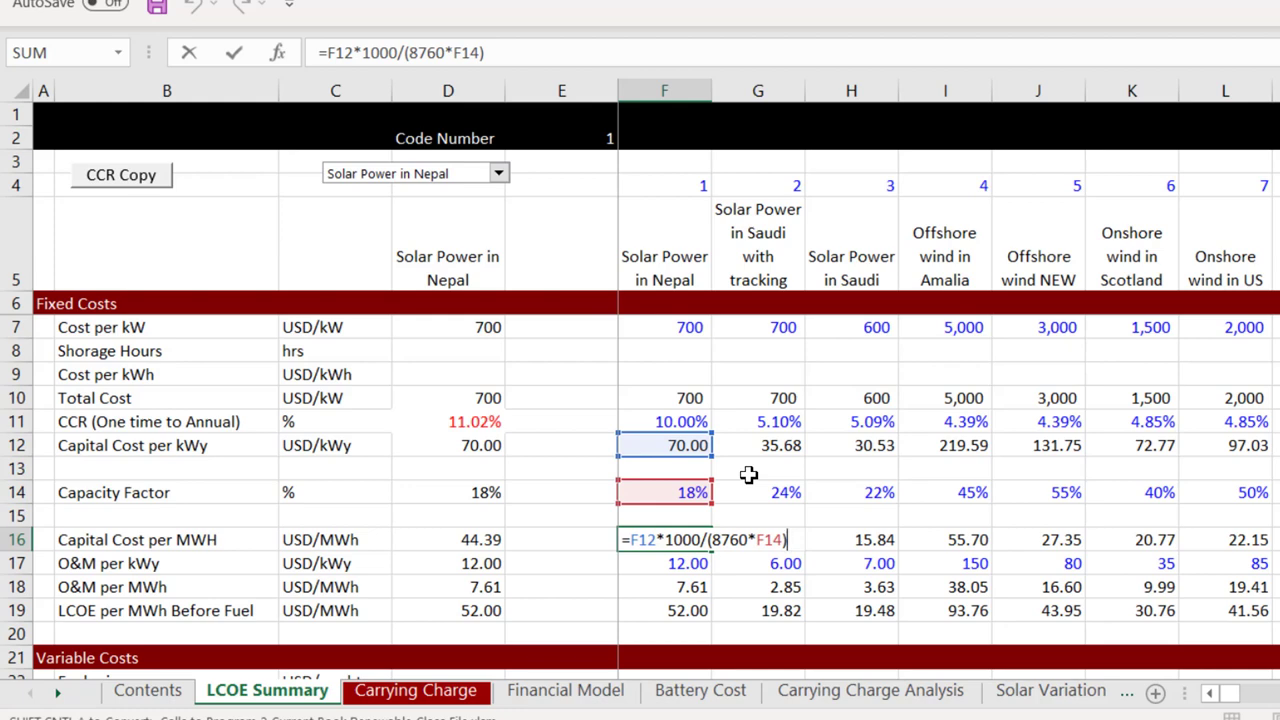
pyautogui.press('Return')
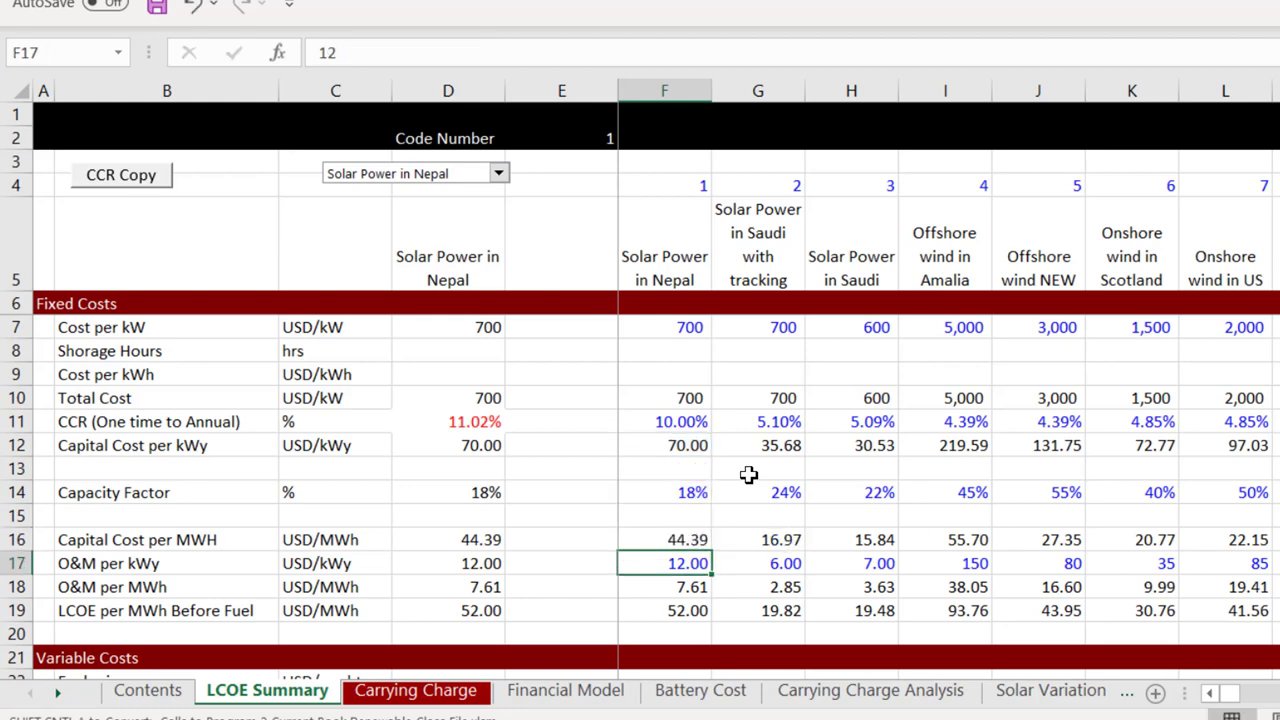
# Step: Review Solar Power in Nepal's LCOE inputs in order: Cost per kW, CCR, Capacity Factor and O&M per kWy
pyautogui.press('Up')
pyautogui.press('Up')
pyautogui.press('Up')
pyautogui.press('Up')
pyautogui.press('Up')
pyautogui.press('Up')
pyautogui.press('Up')
pyautogui.press('Up')
pyautogui.press('Up')
pyautogui.press('Up')
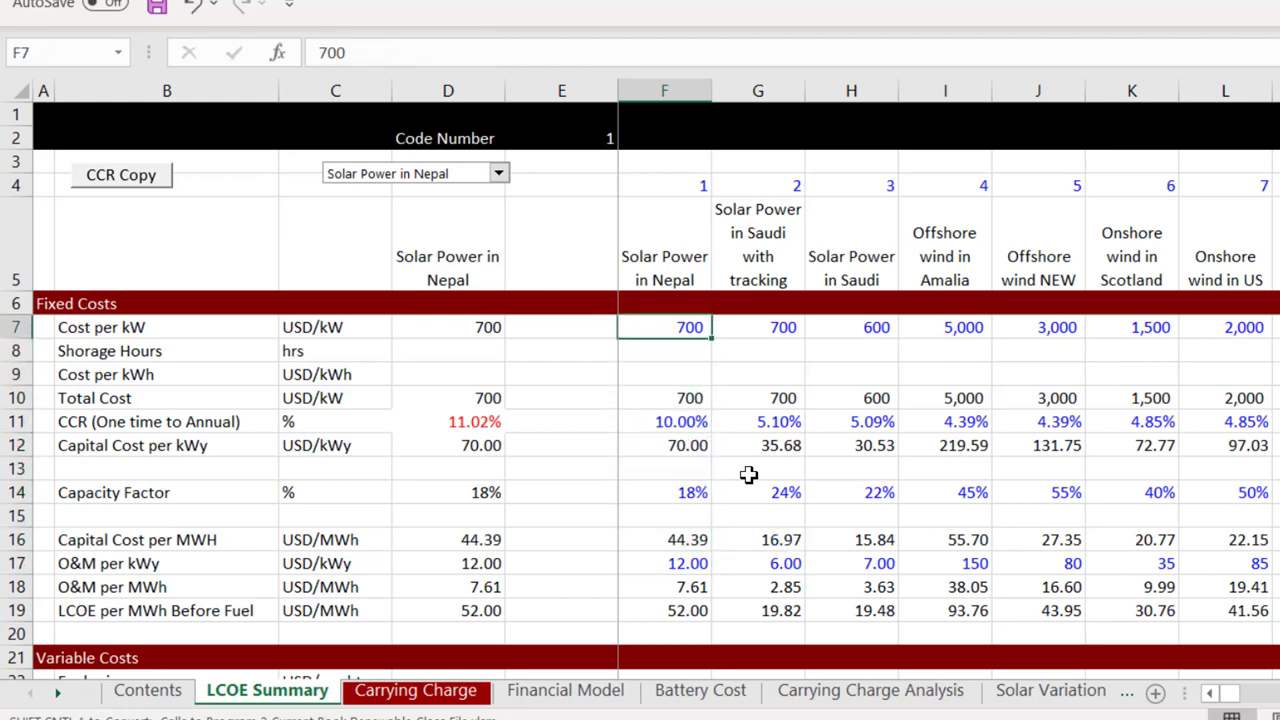
pyautogui.press('Down')
pyautogui.press('Down')
pyautogui.press('Down')
pyautogui.press('Down')
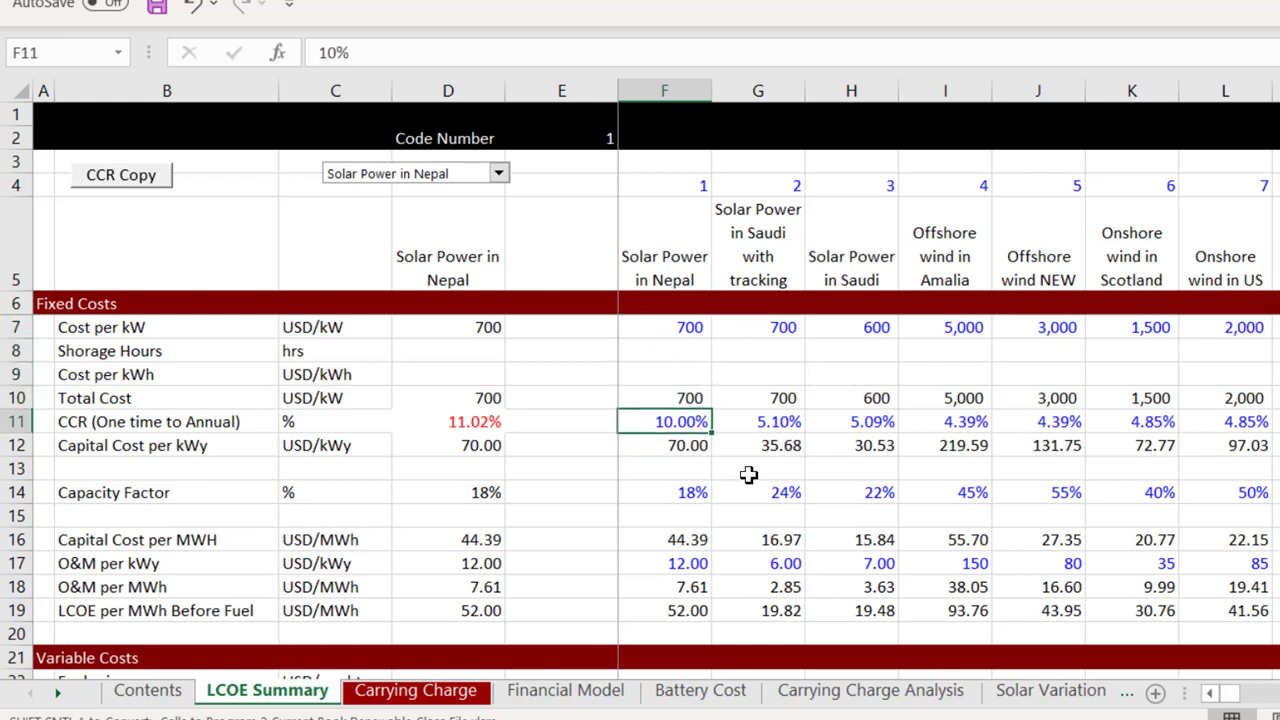
pyautogui.press('Down')
pyautogui.press('Down')
pyautogui.press('Down')
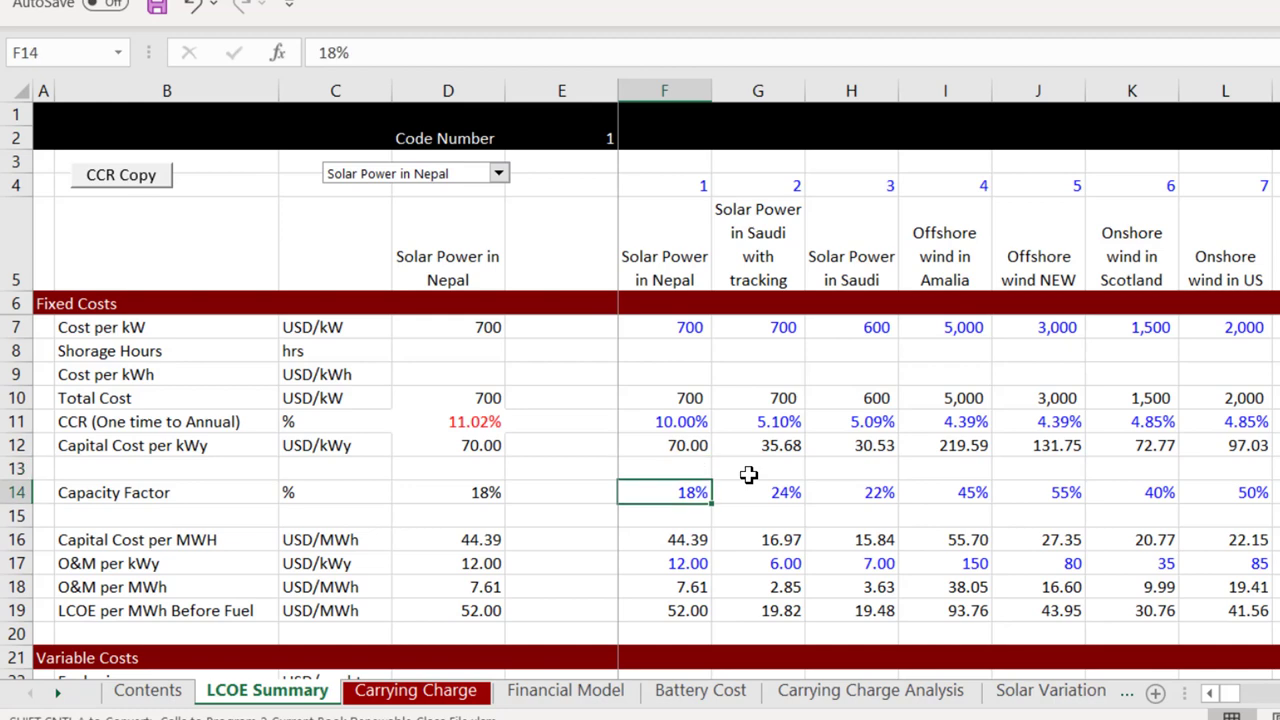
pyautogui.press('Down')
pyautogui.press('Down')
pyautogui.press('Down')
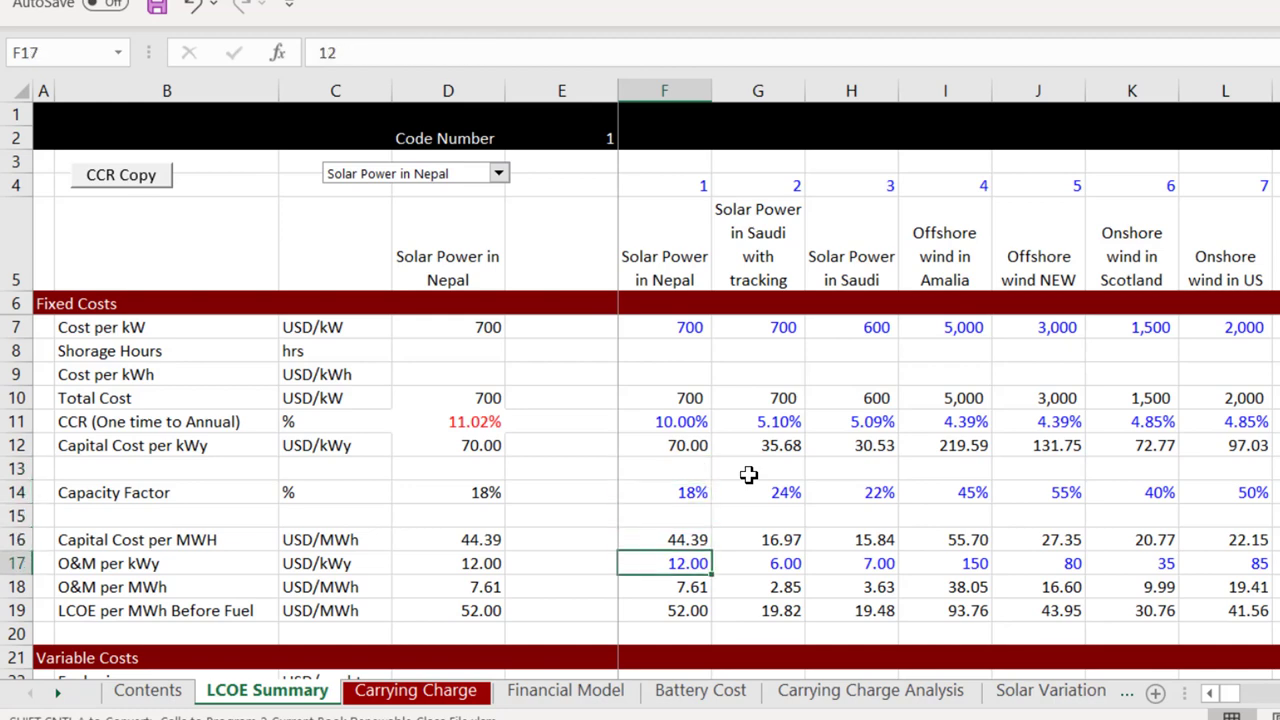
pyautogui.press('Up')
pyautogui.press('Up')
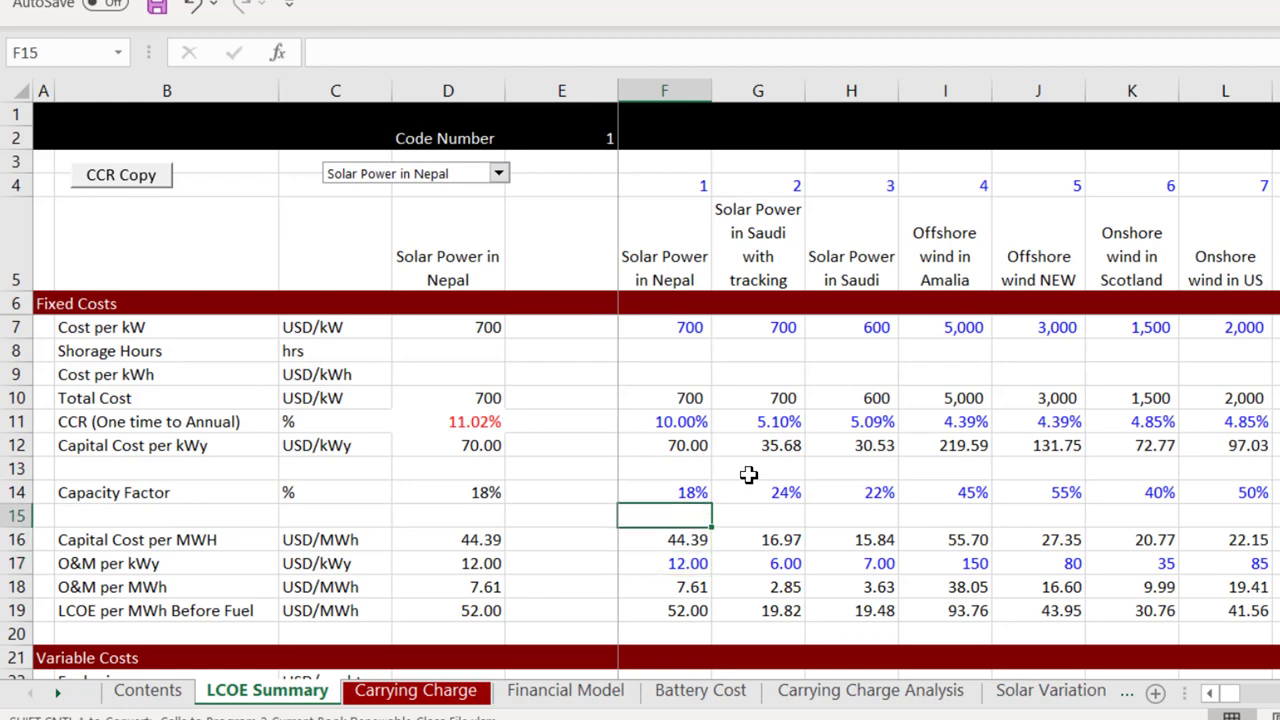
pyautogui.press('Down')
pyautogui.press('Down')
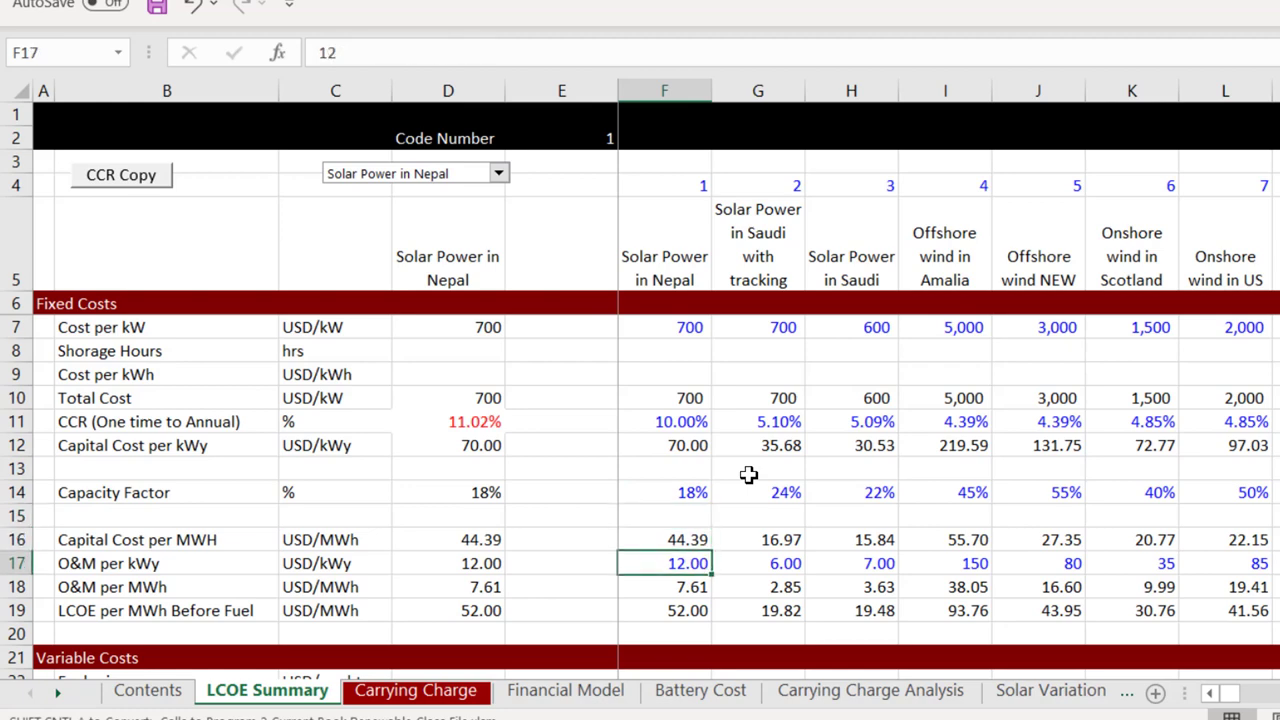
# Step: Go over Solar Power in Nepal's fixed cost rows again, from O&M per kWy up to the storage rows and back to Capacity Factor
pyautogui.press('Up')
pyautogui.press('Up')
pyautogui.press('Up')
pyautogui.press('Up')
pyautogui.press('Up')
pyautogui.press('Up')
pyautogui.press('Up')
pyautogui.press('Up')
pyautogui.press('Up')
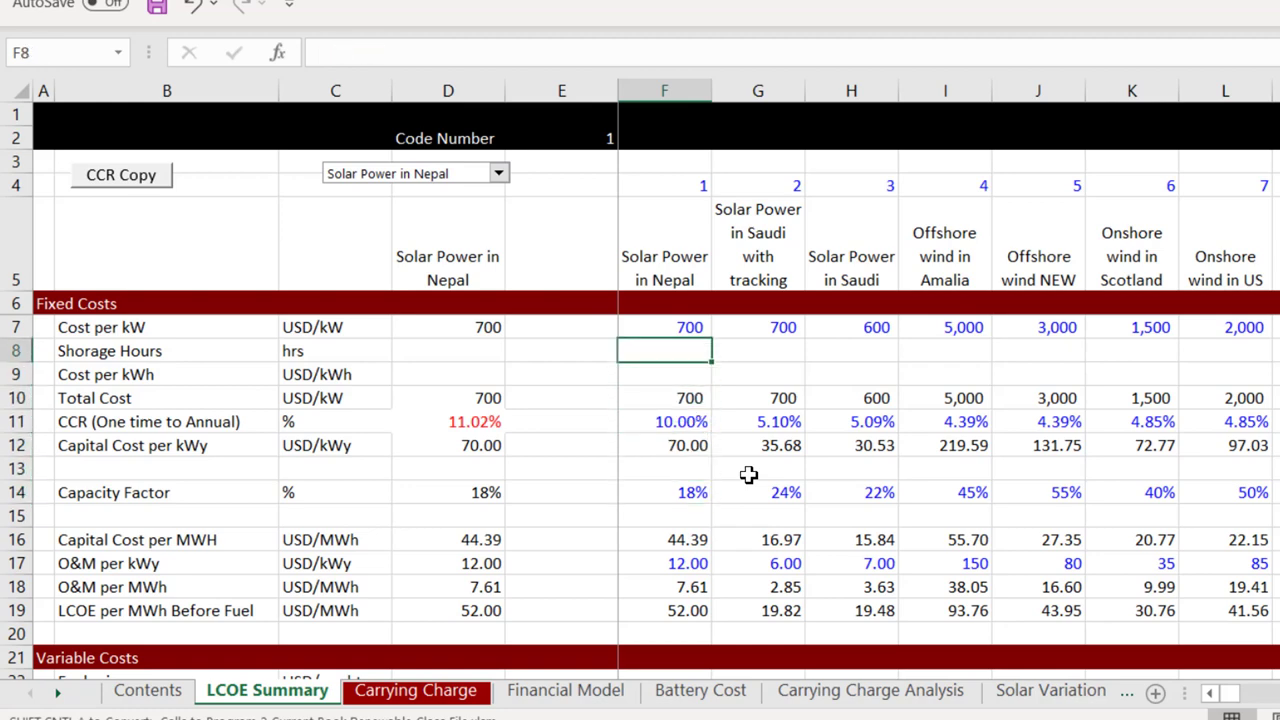
pyautogui.press('Down')
pyautogui.press('Down')
pyautogui.press('Down')
pyautogui.press('Down')
pyautogui.press('Down')
pyautogui.press('Down')
pyautogui.press('Down')
pyautogui.press('Down')
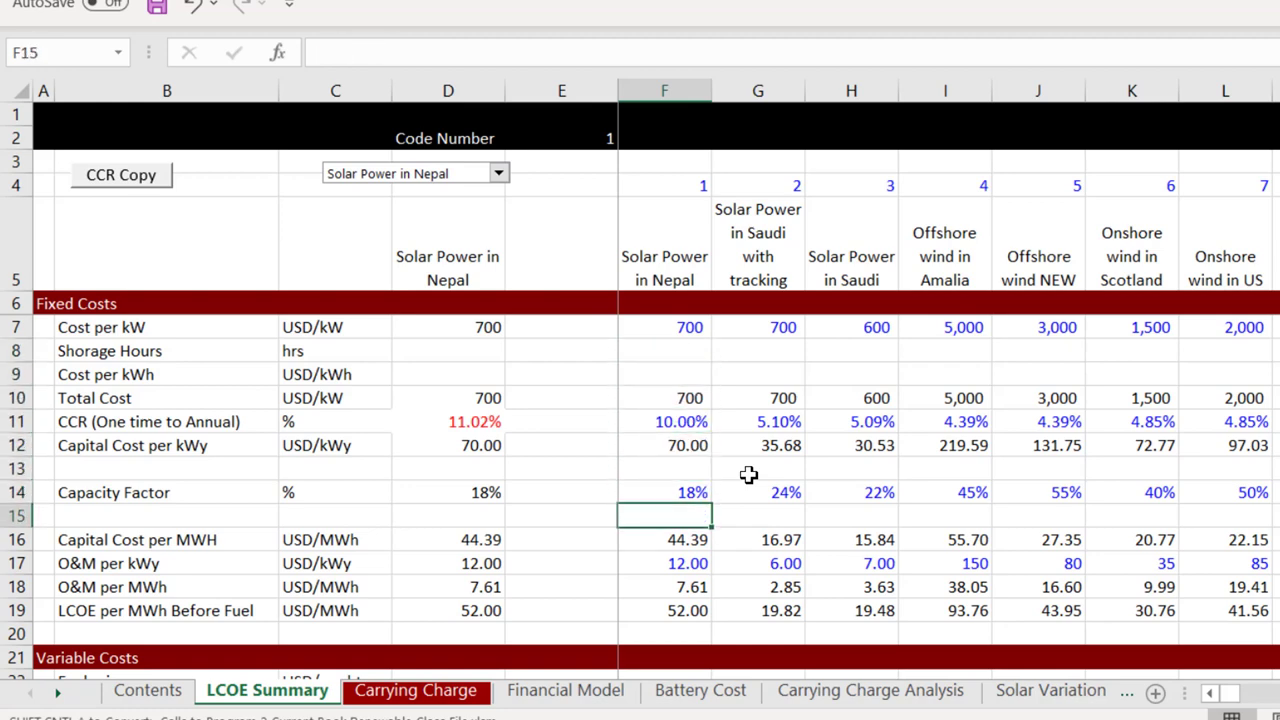
# Step: Review Solar Power in Nepal's fixed cost inputs upward from Capacity Factor through CCR to Cost per kW
pyautogui.press('Up')
pyautogui.press('Up')
pyautogui.press('Up')
pyautogui.press('Up')
pyautogui.press('Up')
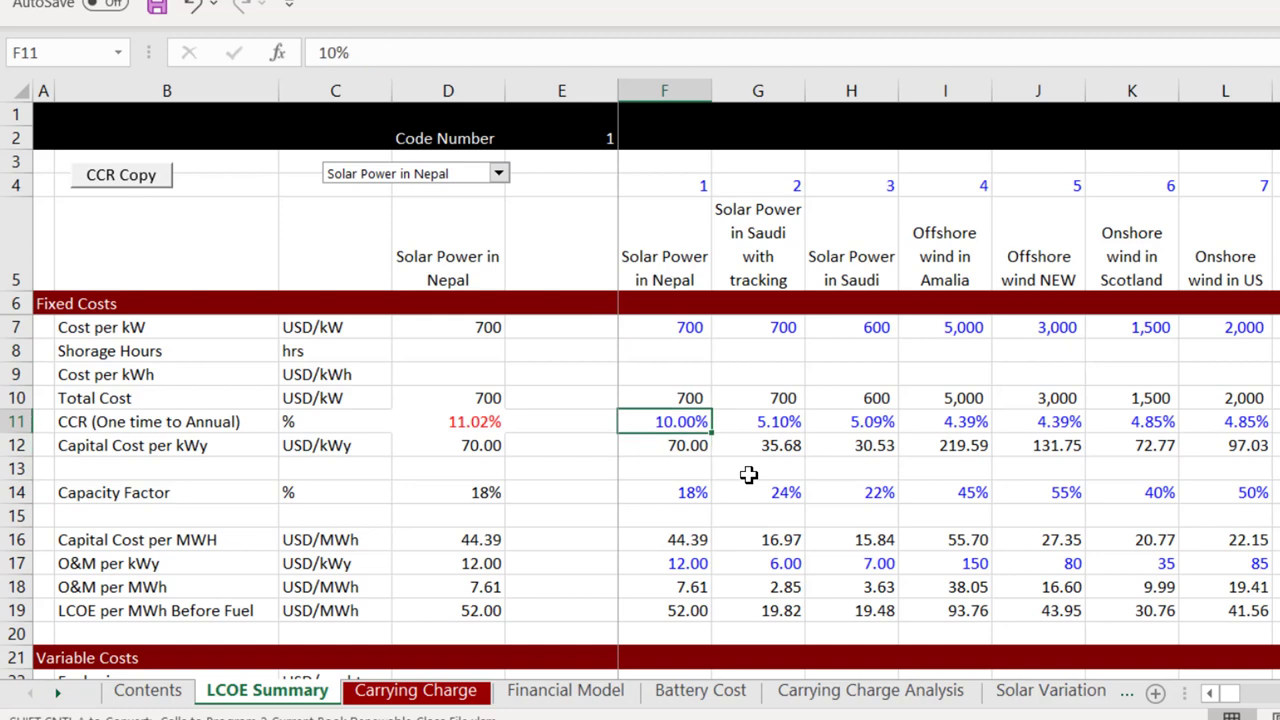
pyautogui.press('Up')
pyautogui.press('Up')
pyautogui.press('Up')
pyautogui.press('Up')
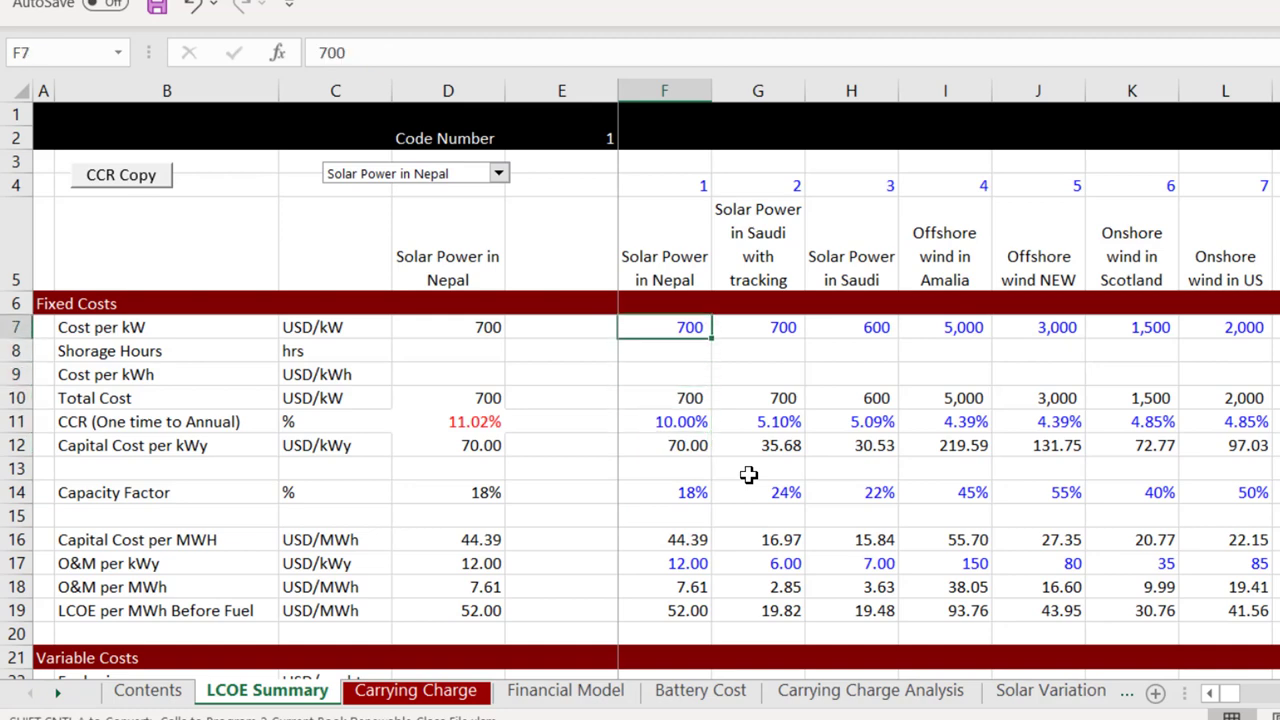
# Step: Trace Solar Power in Nepal's inputs downward from Cost per kW through Capacity Factor to O&M per kWy
pyautogui.press('Down')
pyautogui.press('Down')
pyautogui.press('Down')
pyautogui.press('Down')
pyautogui.press('Down')
pyautogui.press('Down')
pyautogui.press('Down')
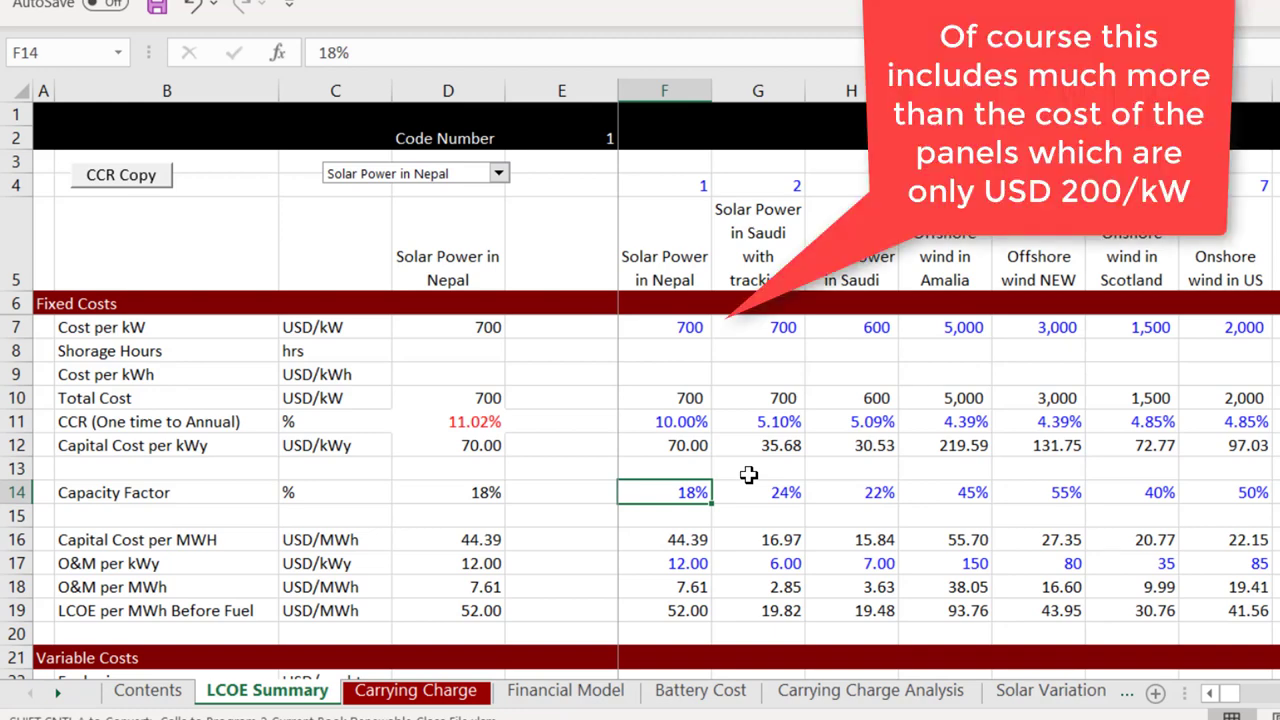
pyautogui.press('Down')
pyautogui.press('Up')
pyautogui.press('Down')
pyautogui.press('Down')
pyautogui.press('Down')
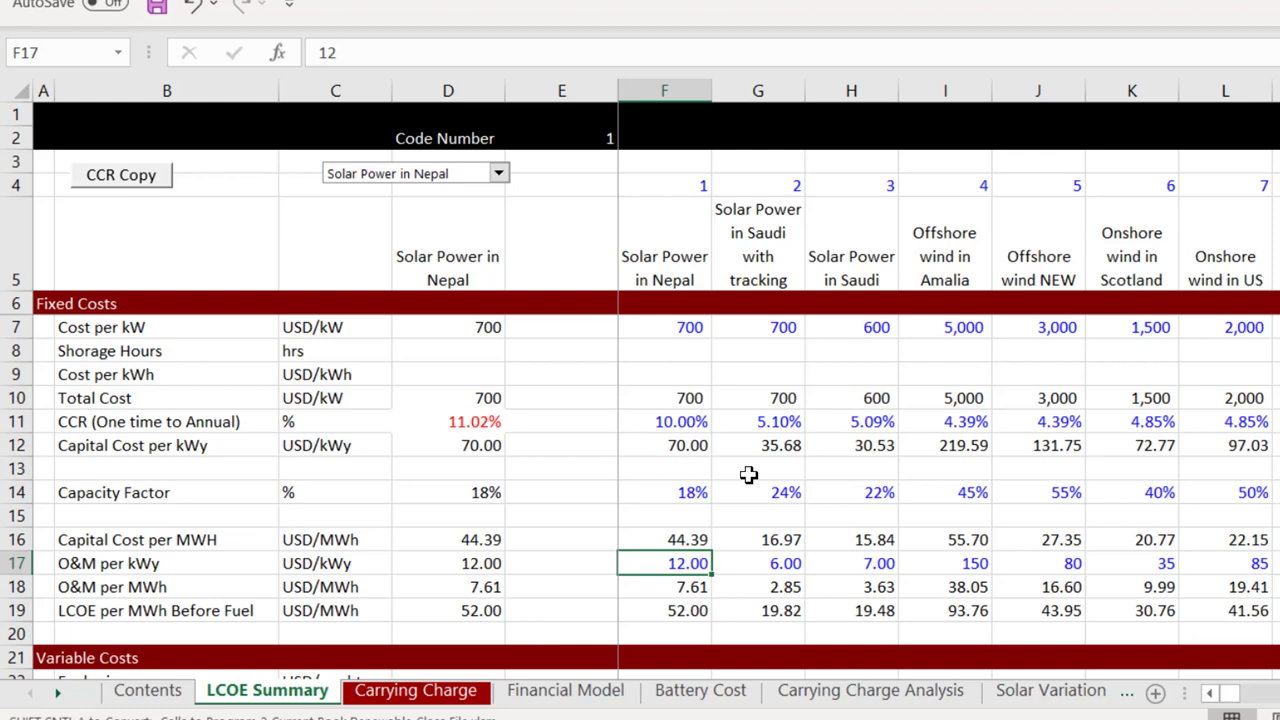
# Step: Recheck Solar Power in Nepal's O&M per kWy against its Capacity Factor, ending at the CCR input
pyautogui.press('Up')
pyautogui.press('Up')
pyautogui.press('Up')
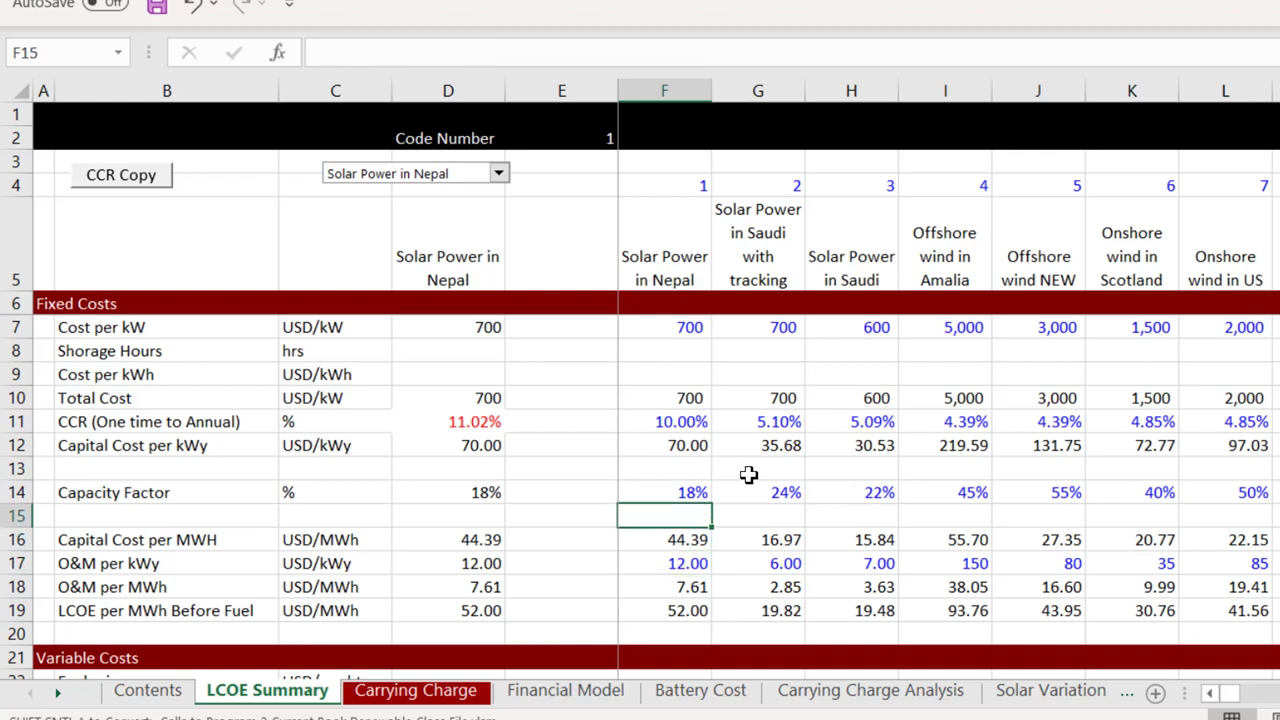
pyautogui.press('Down')
pyautogui.press('Down')
pyautogui.press('Down')
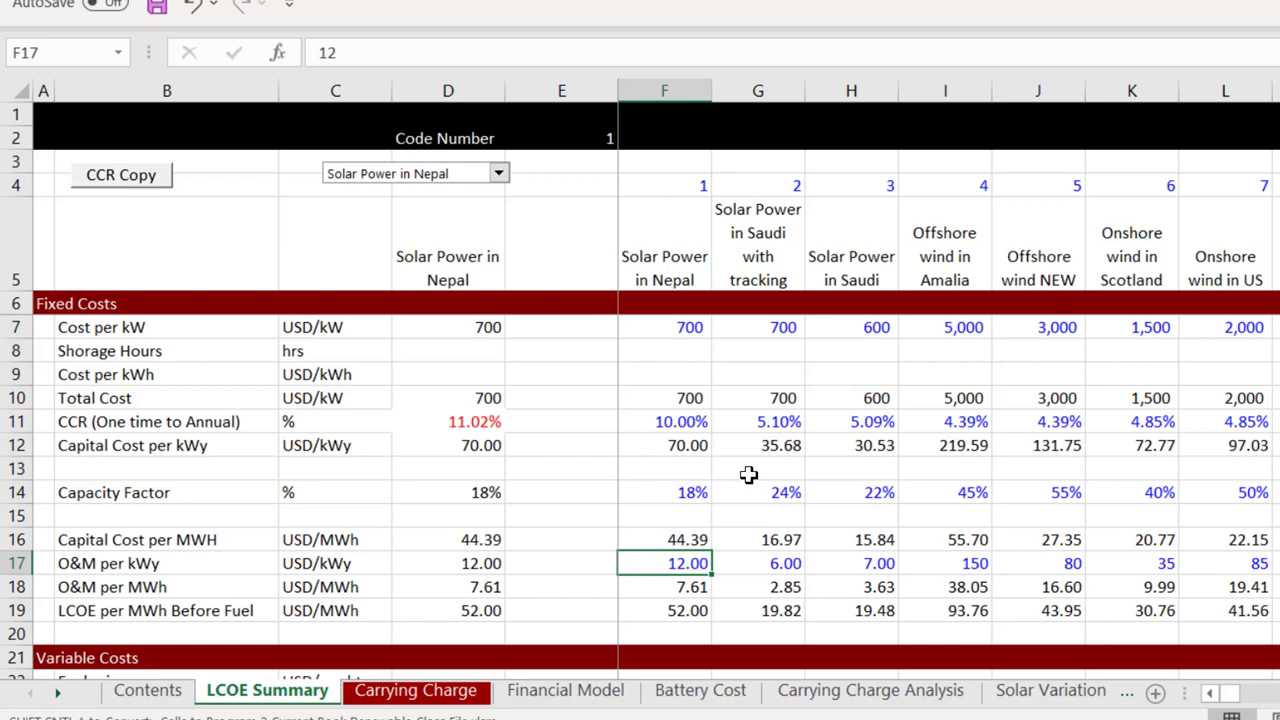
pyautogui.press('Up')
pyautogui.press('Up')
pyautogui.press('Up')
pyautogui.press('Up')
pyautogui.press('Up')
pyautogui.press('Up')
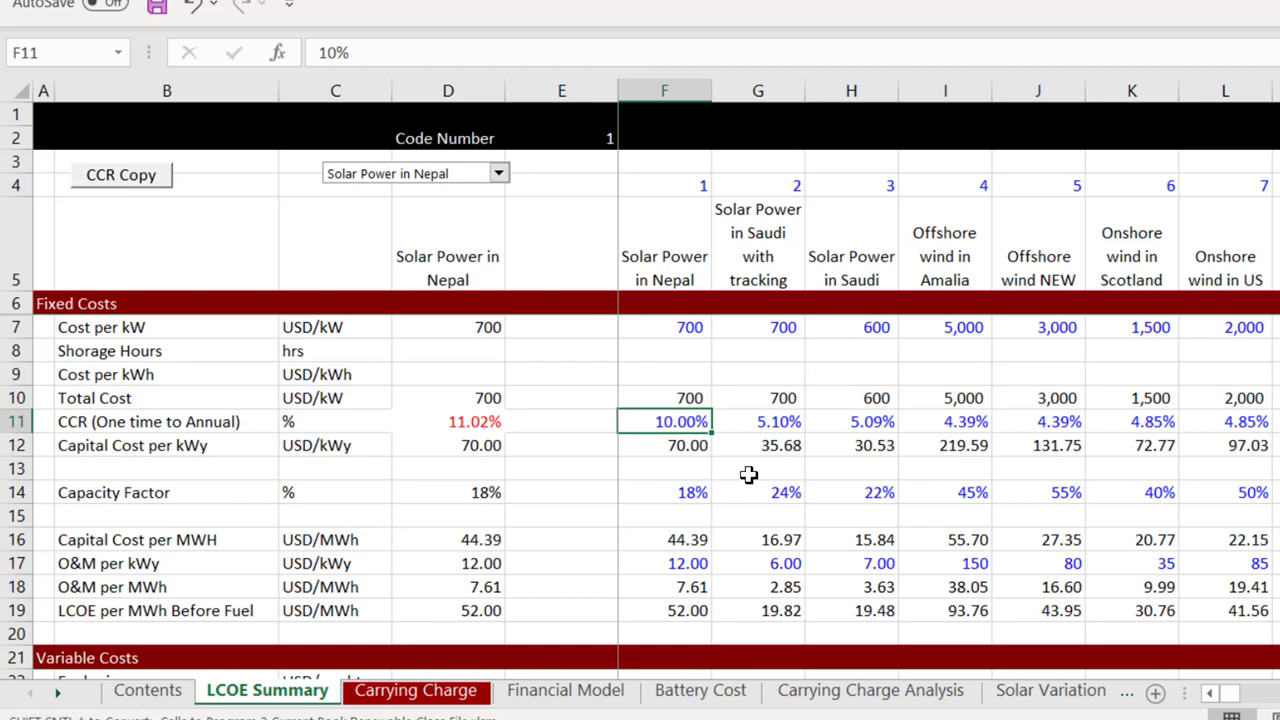
# Step: Compare the CCR values across the technologies, from Solar Power in Nepal through to Nuclear Plant
pyautogui.press('Up')
pyautogui.press('Down')
pyautogui.press('Right')
pyautogui.press('Right')
pyautogui.press('Right')
pyautogui.press('Right')
pyautogui.press('Right')
pyautogui.press('Right')
pyautogui.press('Right')
pyautogui.press('Right')
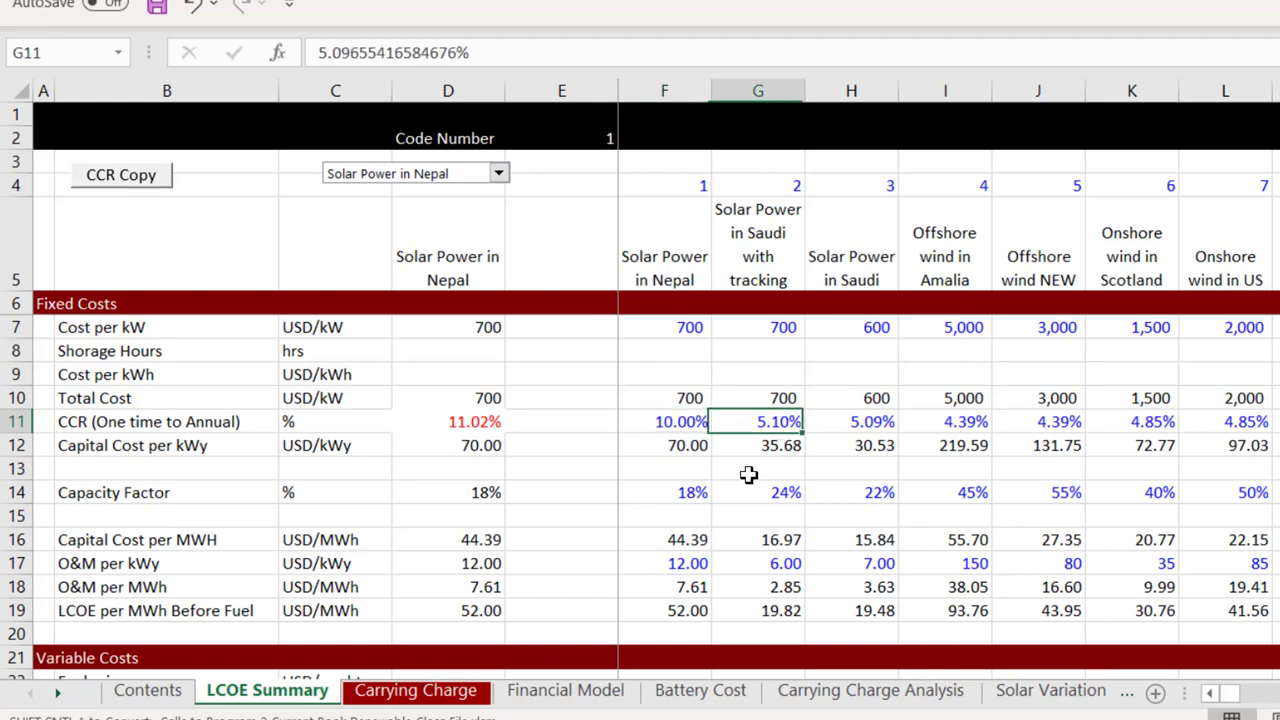
pyautogui.press('Right')
pyautogui.press('Right')
pyautogui.press('Right')
pyautogui.press('Right')
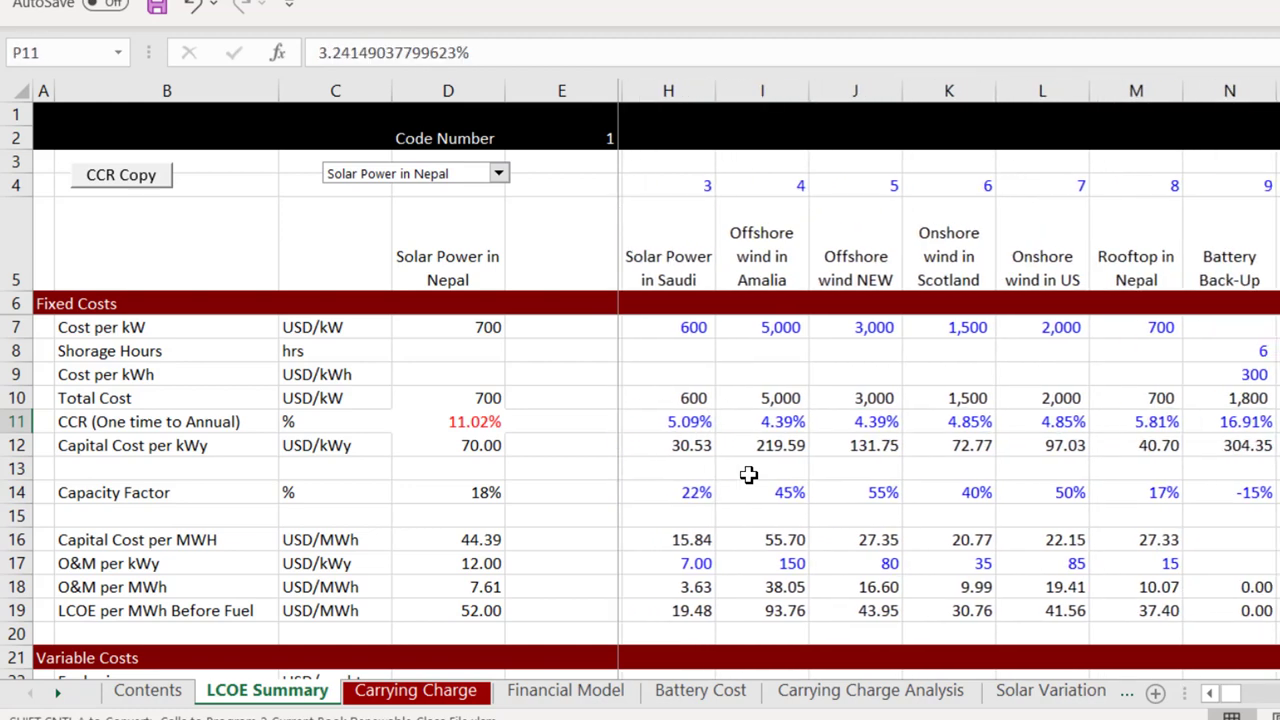
# Step: Examine the CCR and Cost per kW inputs of Rooftop in Nepal
pyautogui.press('Left')
pyautogui.press('Left')
pyautogui.press('Left')
pyautogui.press('Left')
pyautogui.press('Left')
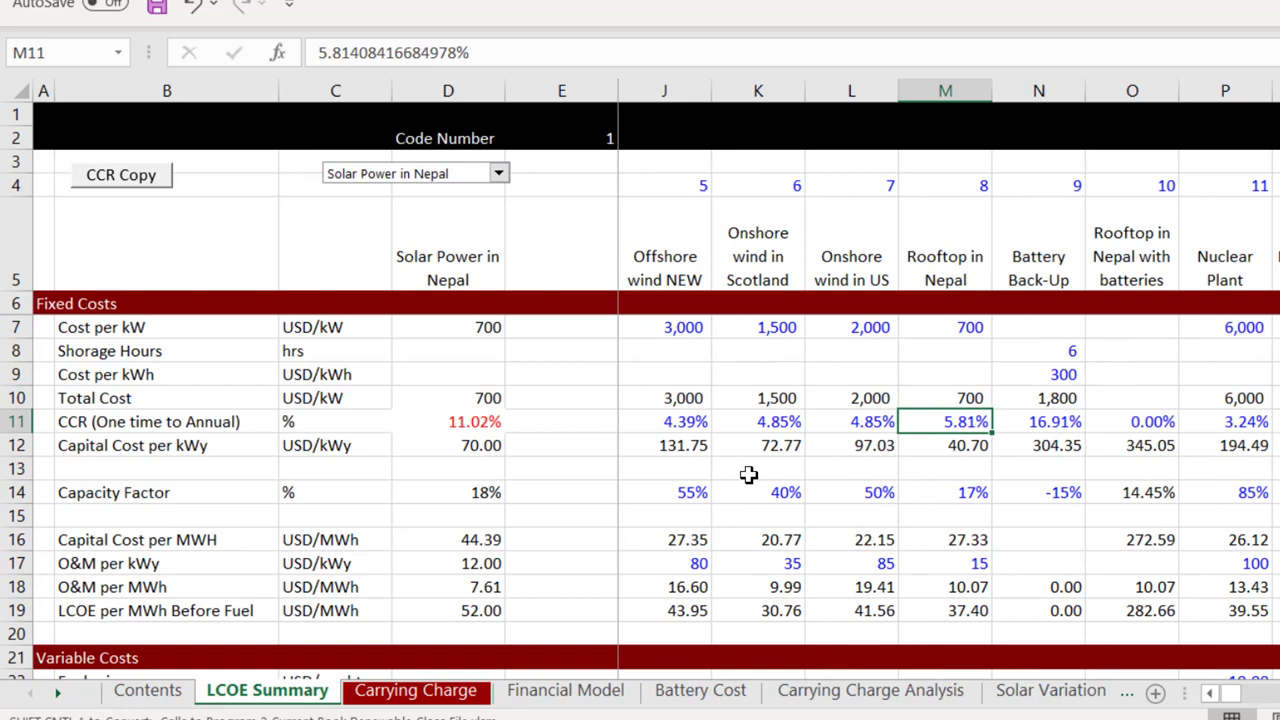
pyautogui.press('Up')
pyautogui.press('Up')
pyautogui.press('Up')
pyautogui.press('Up')
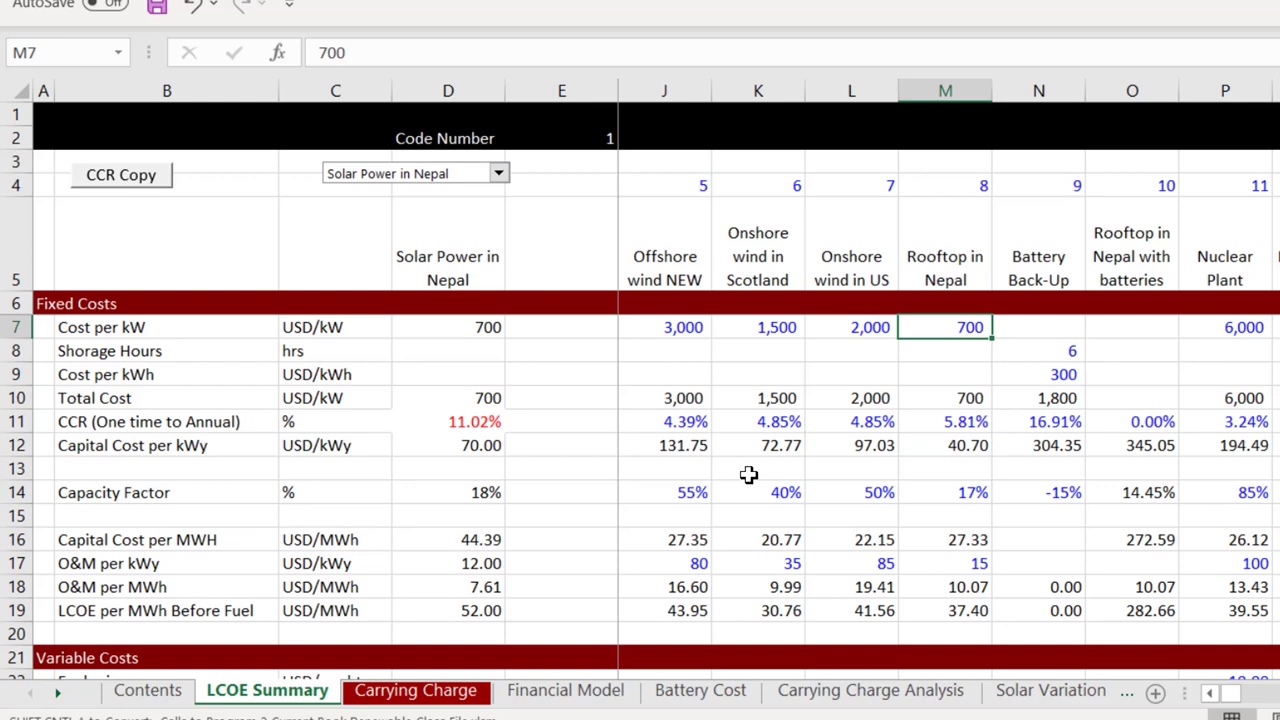
# Step: Compare the storage hours input of Battery Back-Up with Rooftop in Nepal's Cost per kW
pyautogui.press('Down')
pyautogui.press('Right')
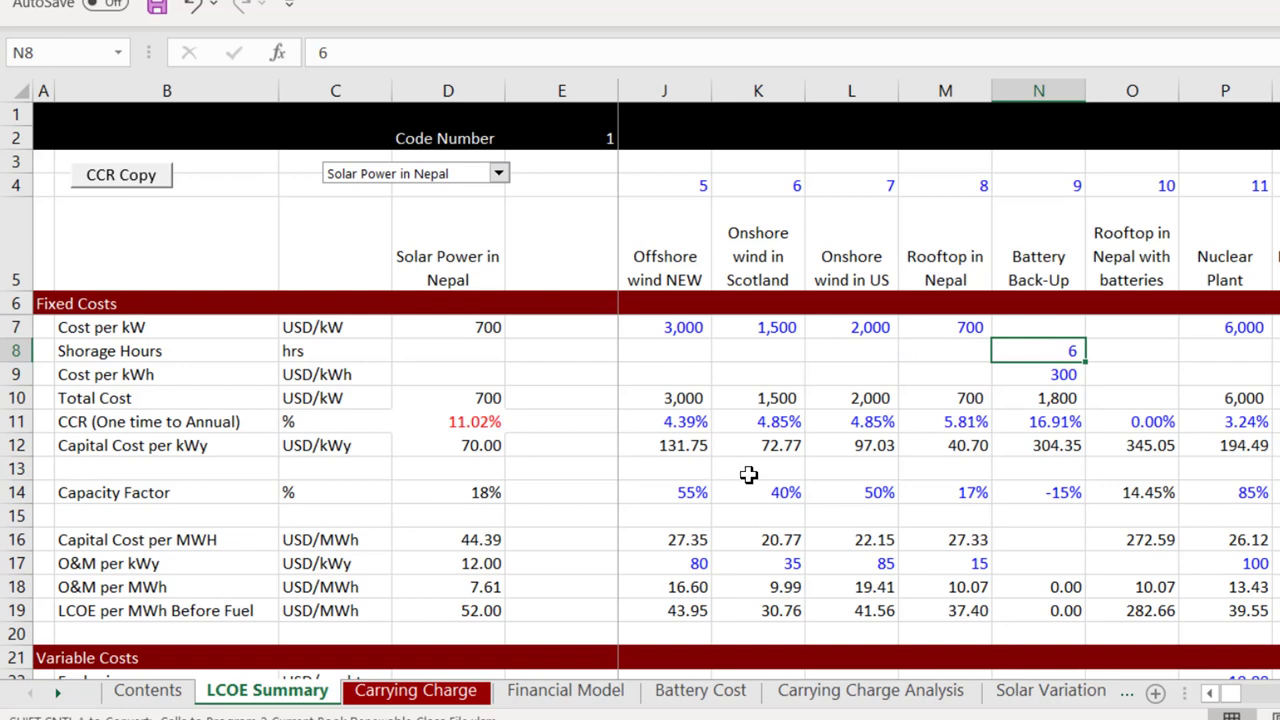
pyautogui.press('Left')
pyautogui.press('Left')
pyautogui.press('Right')
pyautogui.press('Right')
pyautogui.press('Left')
pyautogui.press('Left')
pyautogui.press('Up')
pyautogui.press('Right')
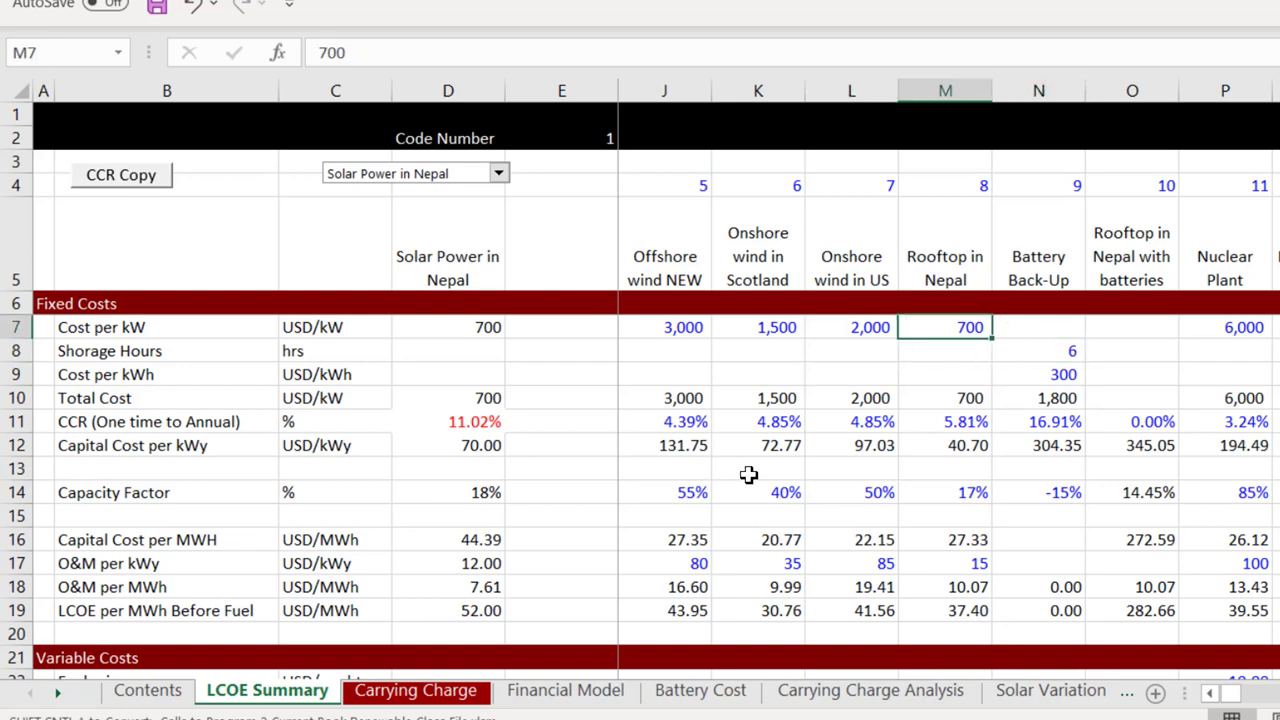
# Step: Go down Rooftop in Nepal's fixed cost rows from Cost per kW to the O&M per MWh formula
pyautogui.press('Down')
pyautogui.press('Down')
pyautogui.press('Down')
pyautogui.press('Down')
pyautogui.press('Down')
pyautogui.press('Down')
pyautogui.press('Down')
pyautogui.press('Down')
pyautogui.press('Down')
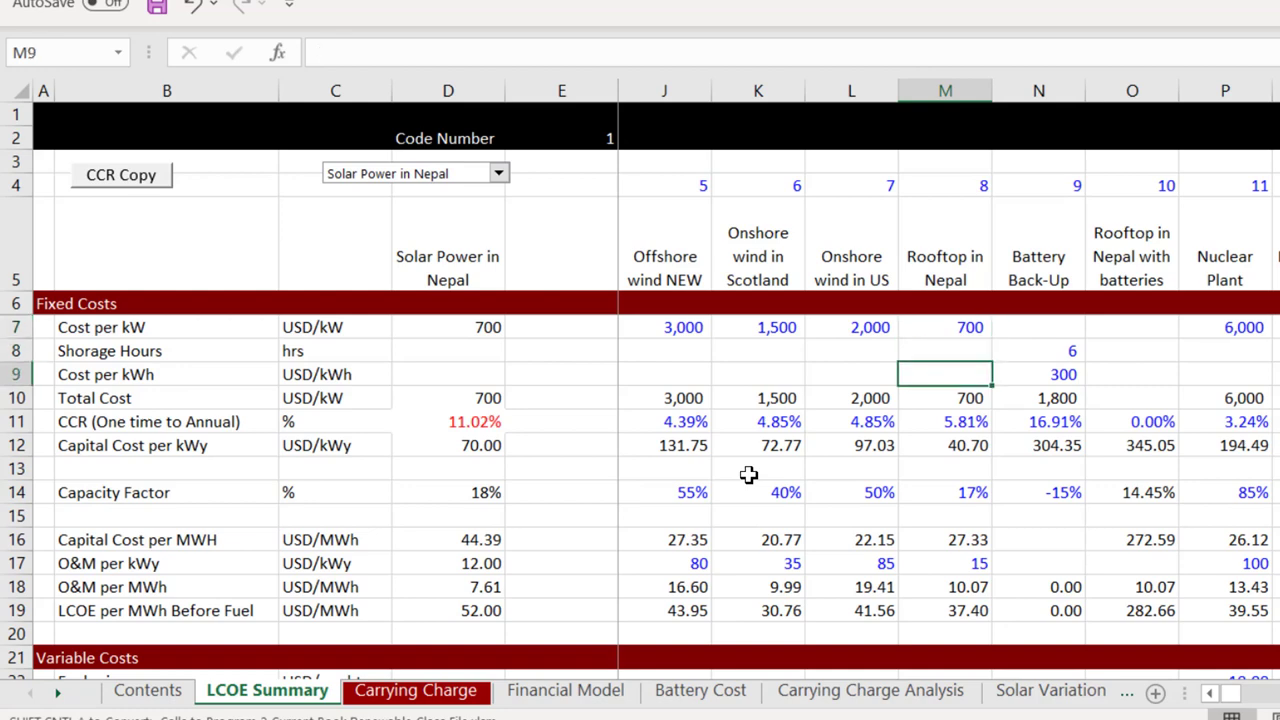
pyautogui.press('Down')
pyautogui.press('Down')
pyautogui.press('Down')
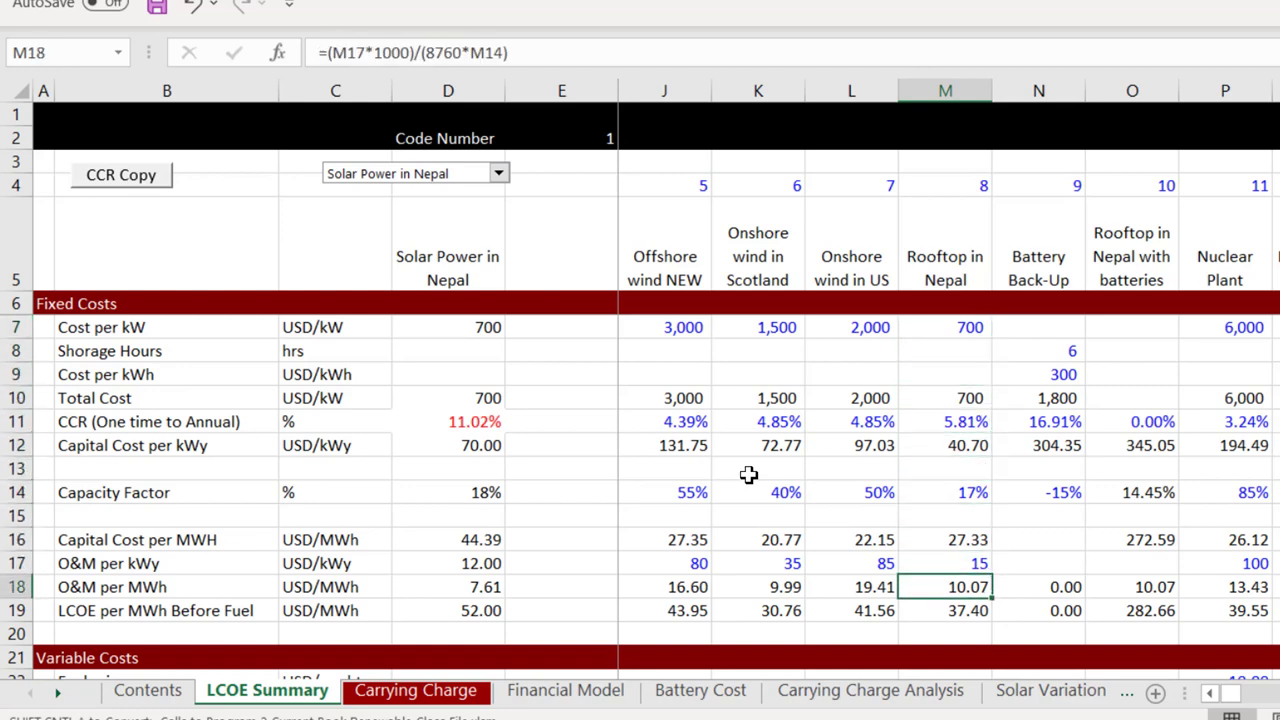
# Step: Review Rooftop in Nepal's rows from Capital Cost per kWy down to LCOE per MWh Before Fuel
pyautogui.press('Up')
pyautogui.press('Up')
pyautogui.press('Up')
pyautogui.press('Up')
pyautogui.press('Up')
pyautogui.press('Up')
pyautogui.press('Up')
pyautogui.press('Up')
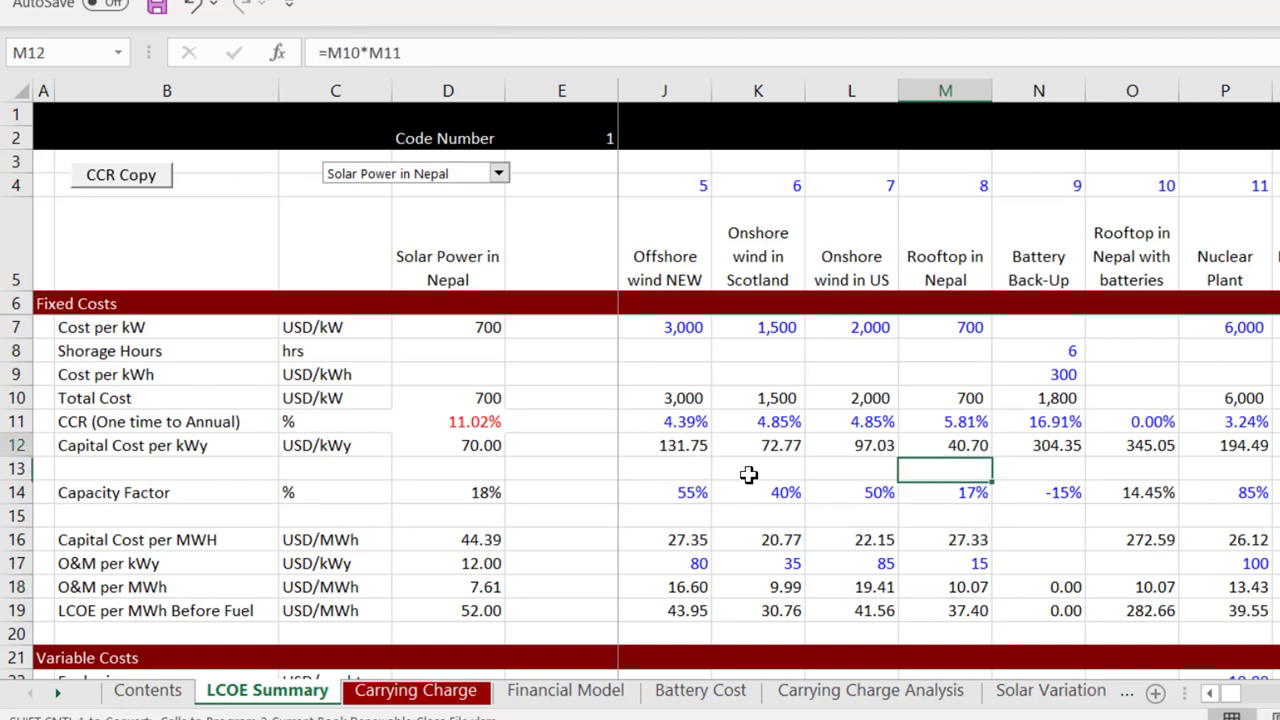
pyautogui.press('Down')
pyautogui.press('Down')
pyautogui.press('Down')
pyautogui.press('Down')
pyautogui.press('Down')
pyautogui.press('Down')
pyautogui.press('Down')
pyautogui.press('Down')
pyautogui.press('Down')
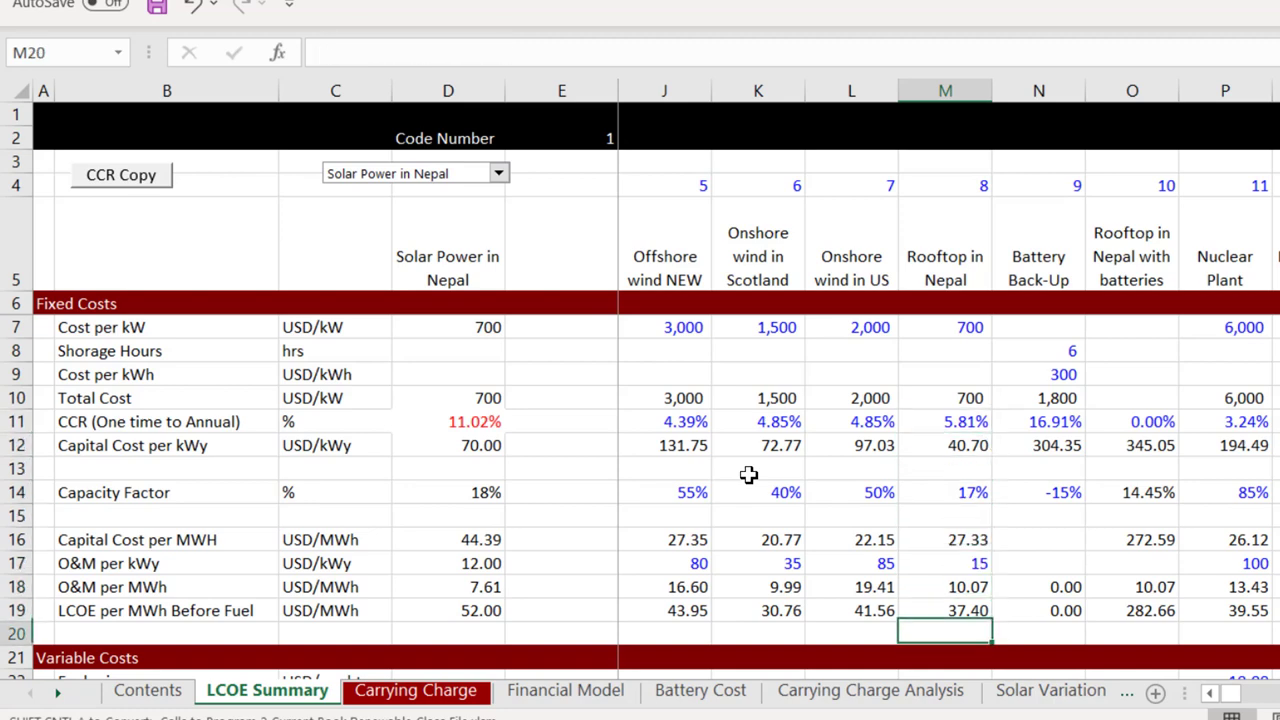
# Step: Set Rooftop in Nepal's O&M per kWy to 12
pyautogui.press('Up')
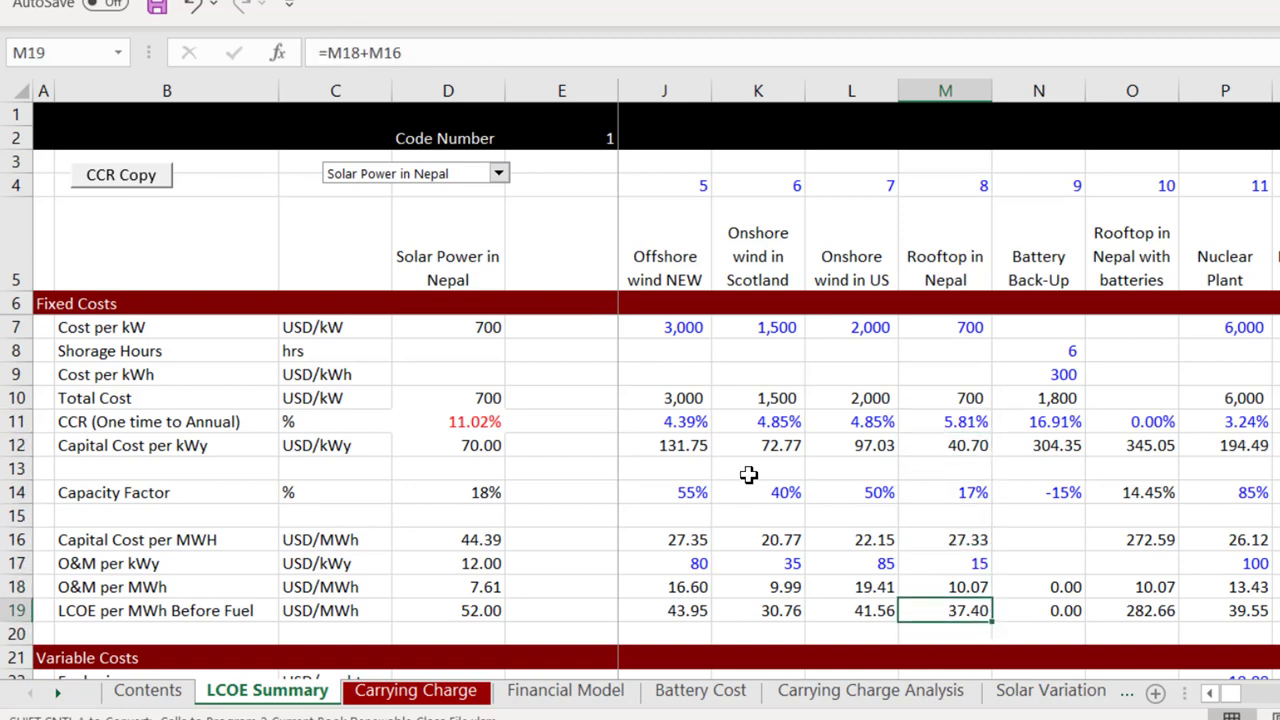
pyautogui.press('Up')
pyautogui.press('Up')
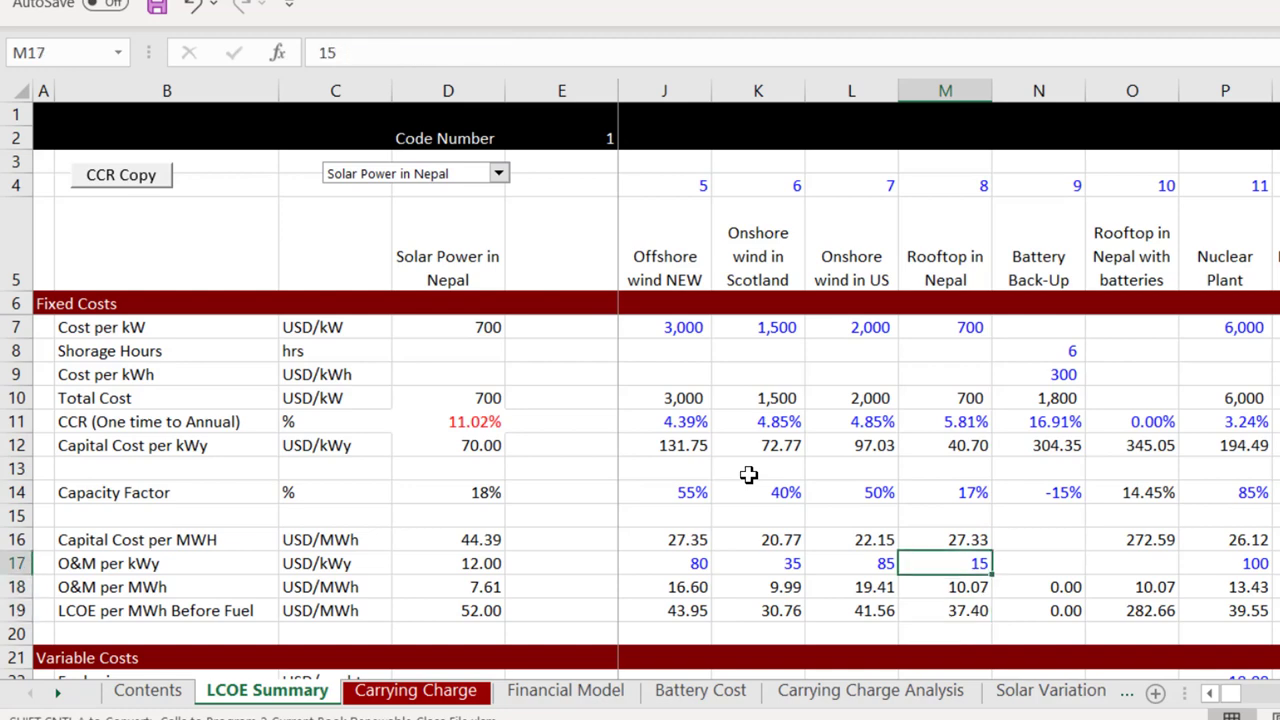
pyautogui.write('12')
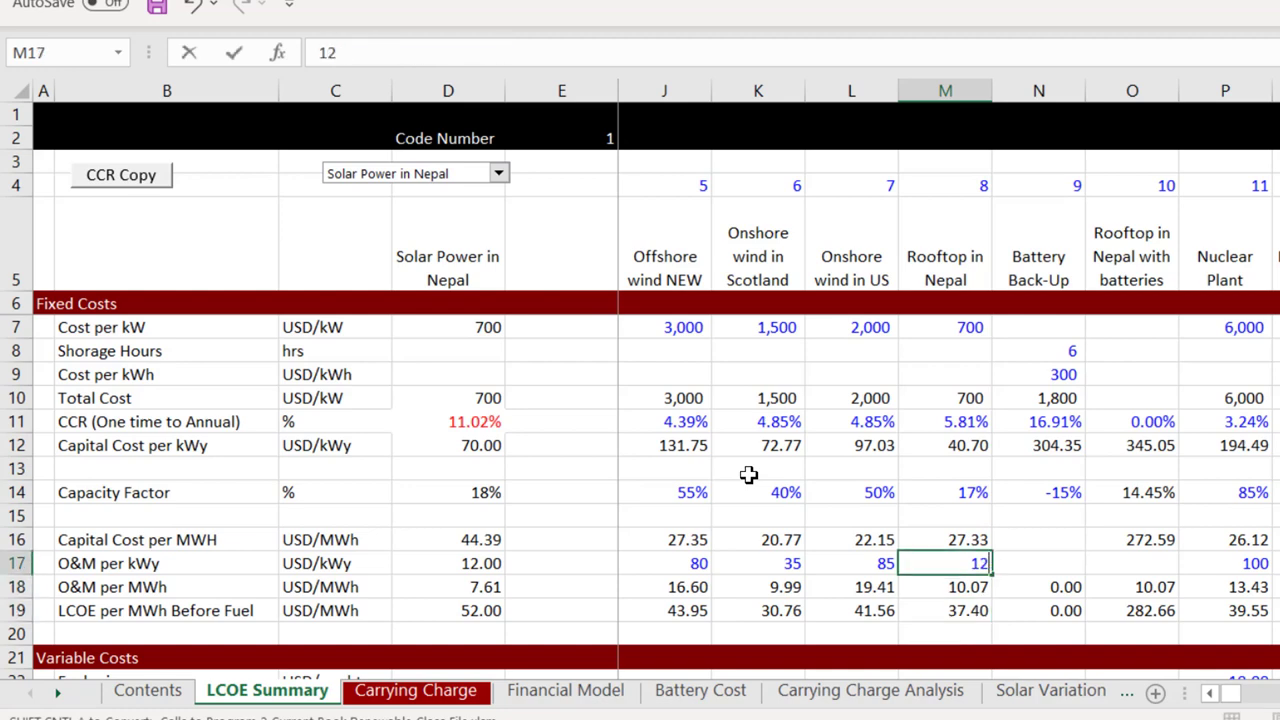
pyautogui.press('Return')
pyautogui.press('Up')
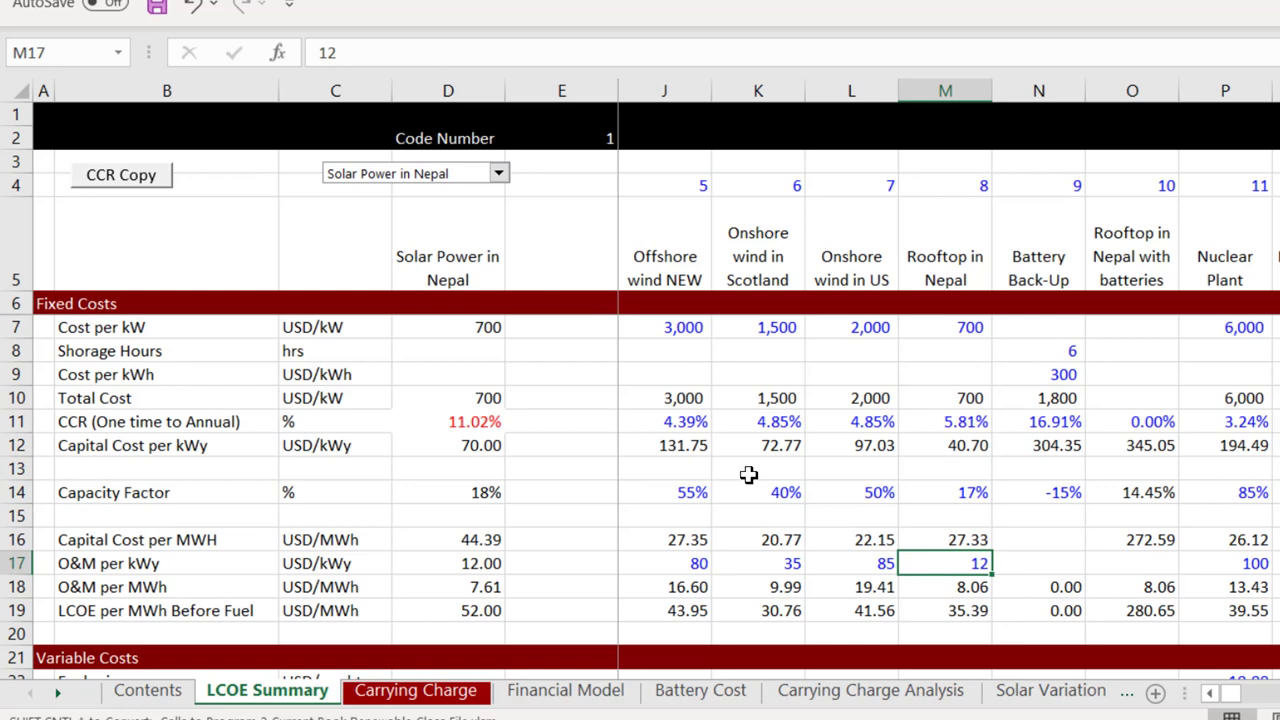
# Step: Examine Battery Back-Up's storage hours and Cost per kWh inputs
pyautogui.press('Right')
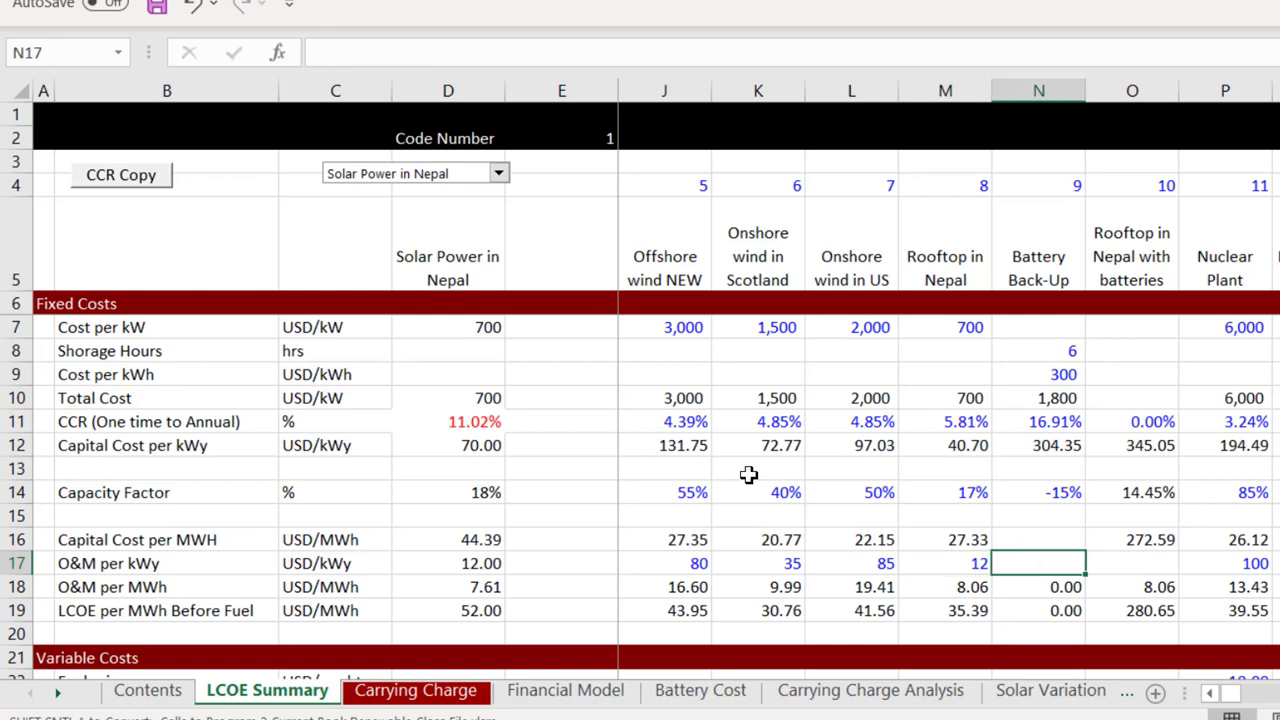
pyautogui.press('Up')
pyautogui.press('Up')
pyautogui.press('Up')
pyautogui.press('Up')
pyautogui.press('Up')
pyautogui.press('Up')
pyautogui.press('Up')
pyautogui.press('Up')
pyautogui.press('Up')
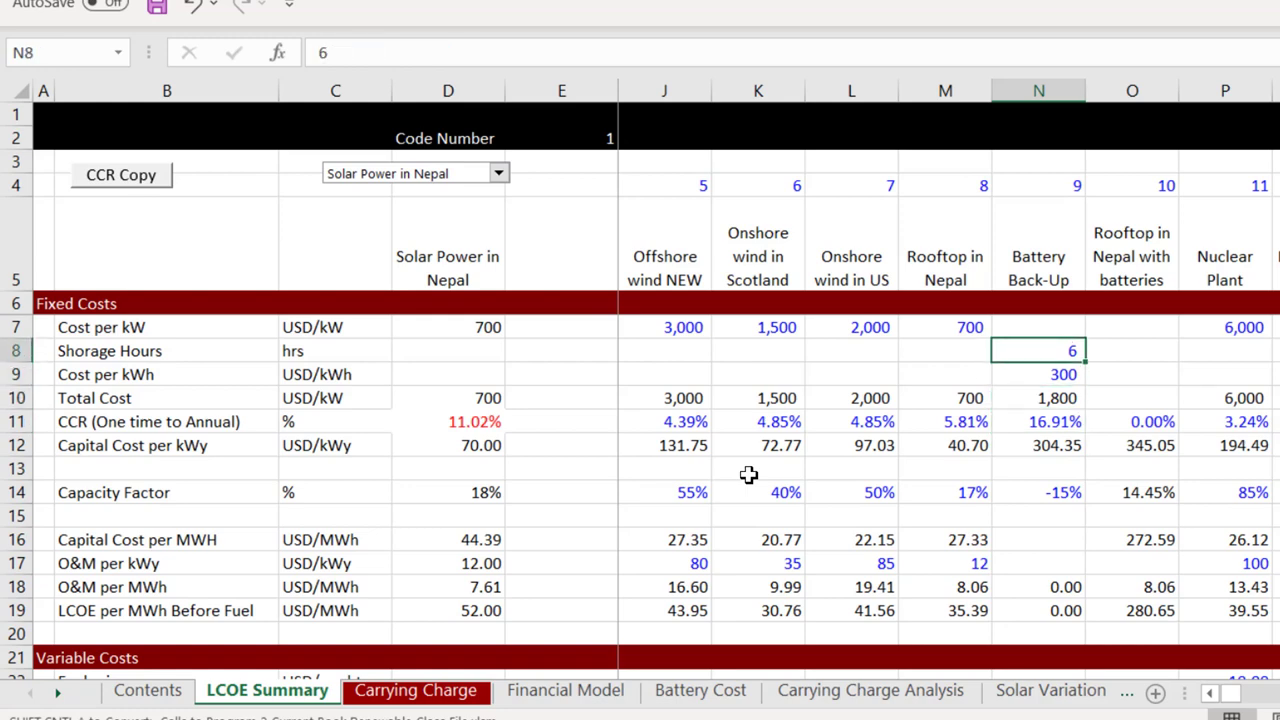
pyautogui.press('Down')
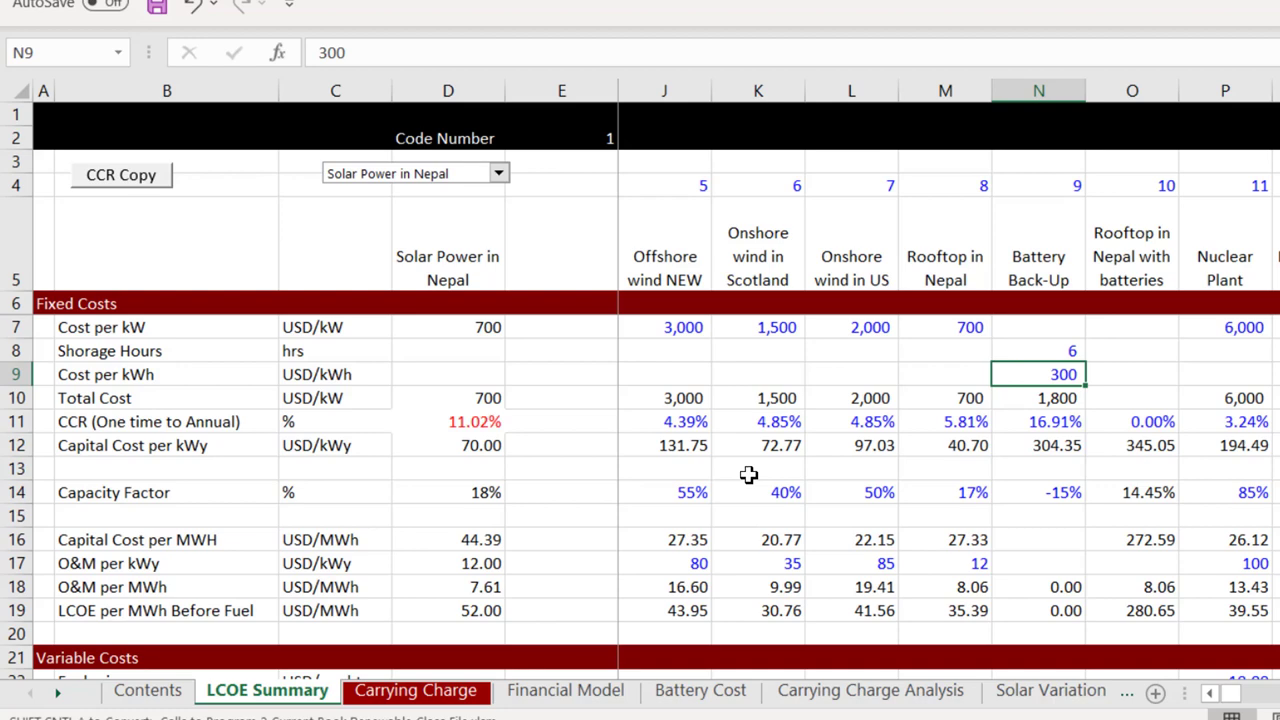
pyautogui.press('Up')
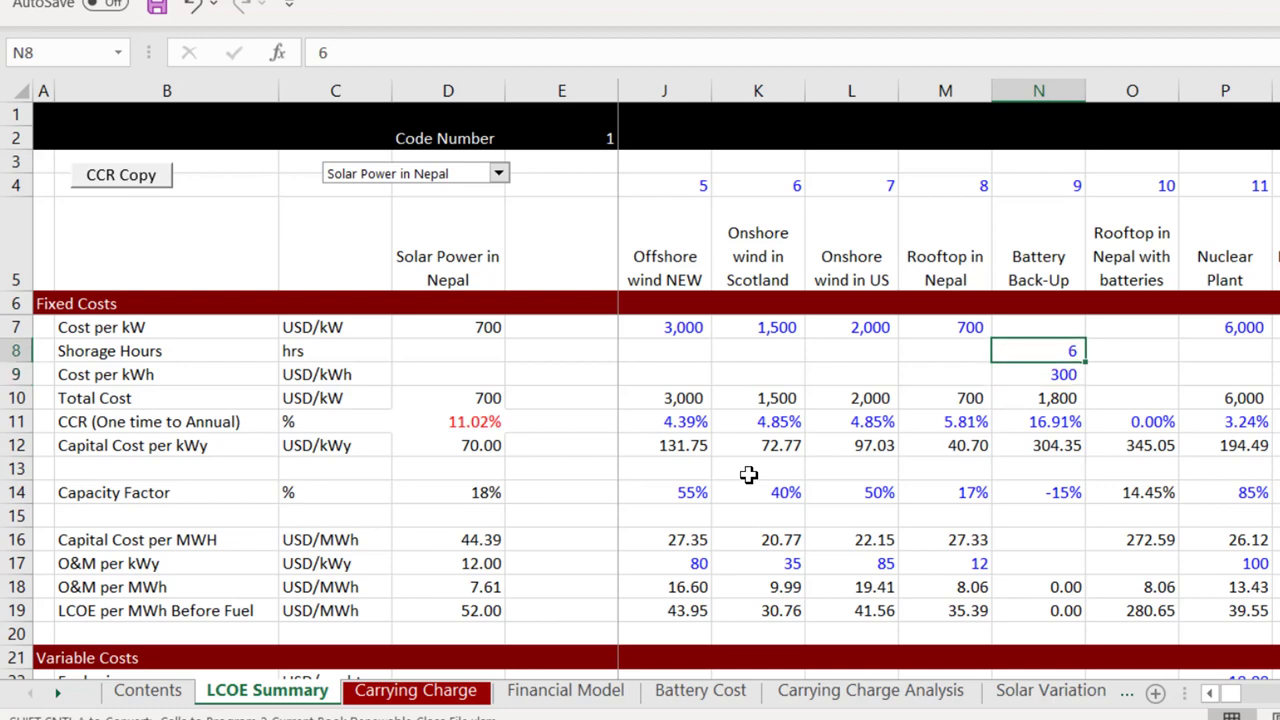
# Step: Set Battery Back-Up's storage hours to 1 and check the Total Cost formula
pyautogui.press('F2')
pyautogui.press('BackSpace')
pyautogui.write('1')
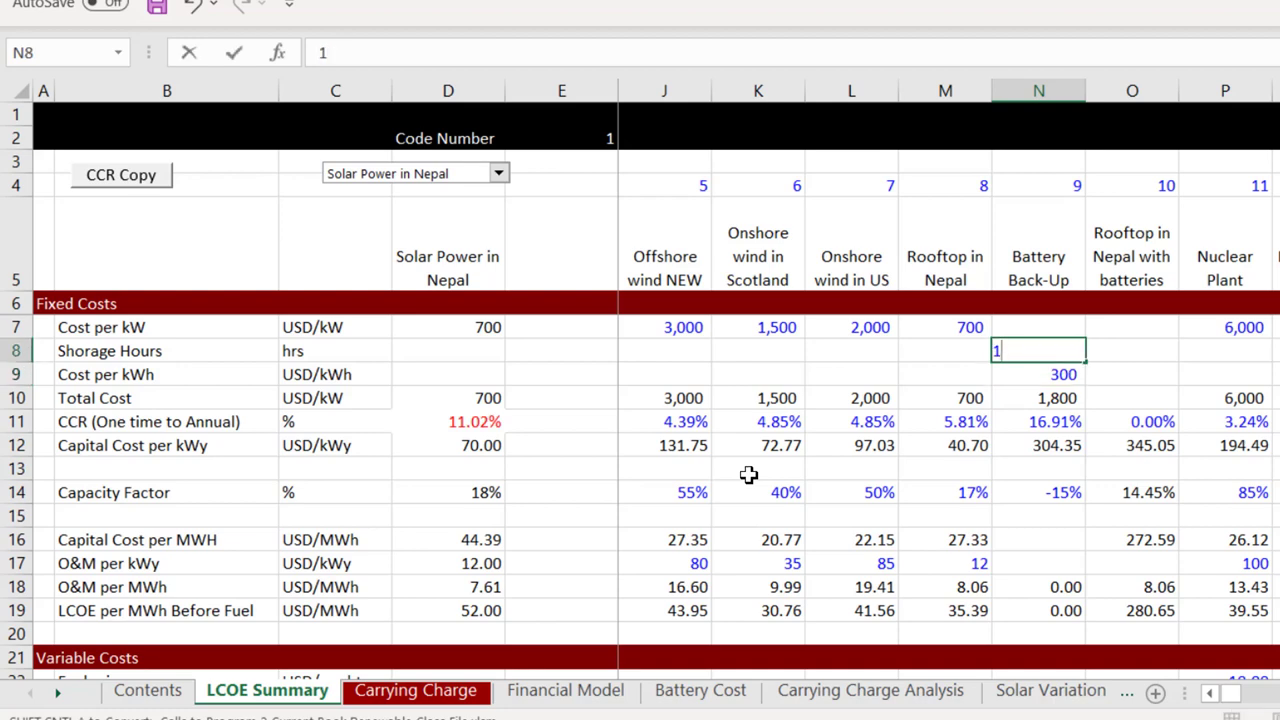
pyautogui.press('Return')
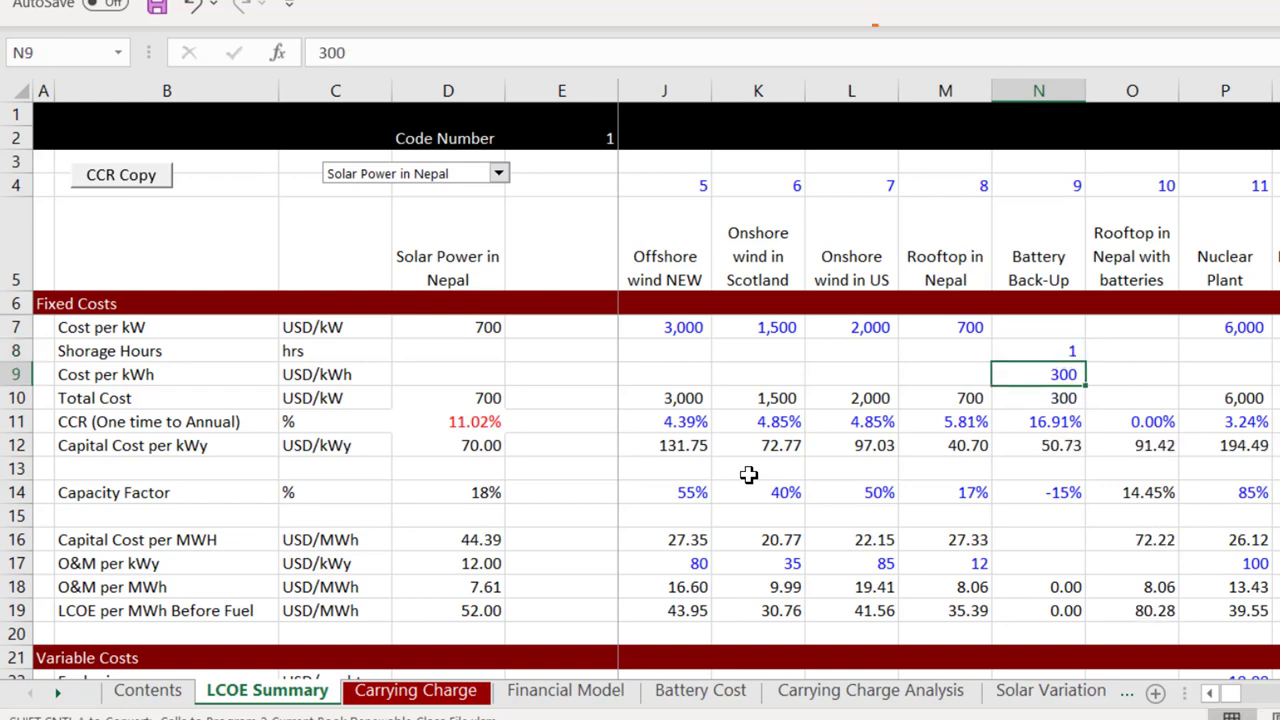
pyautogui.press('Down')
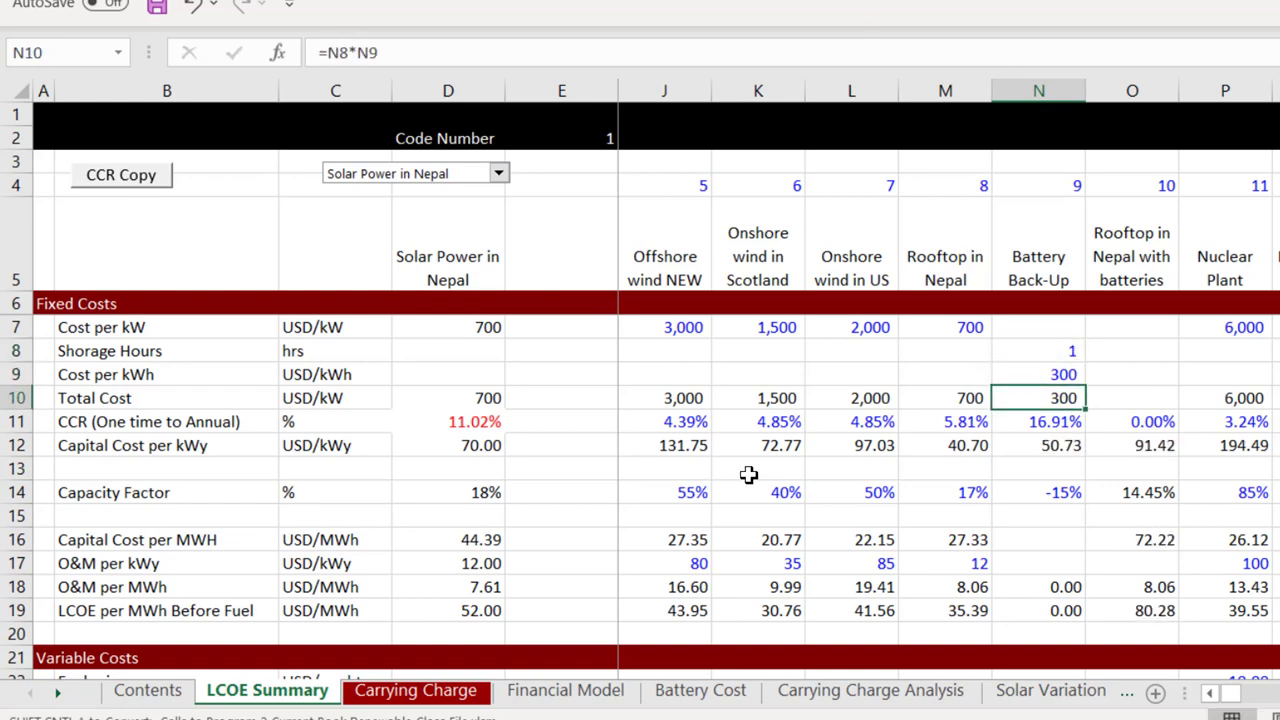
pyautogui.press('Up')
pyautogui.press('Up')
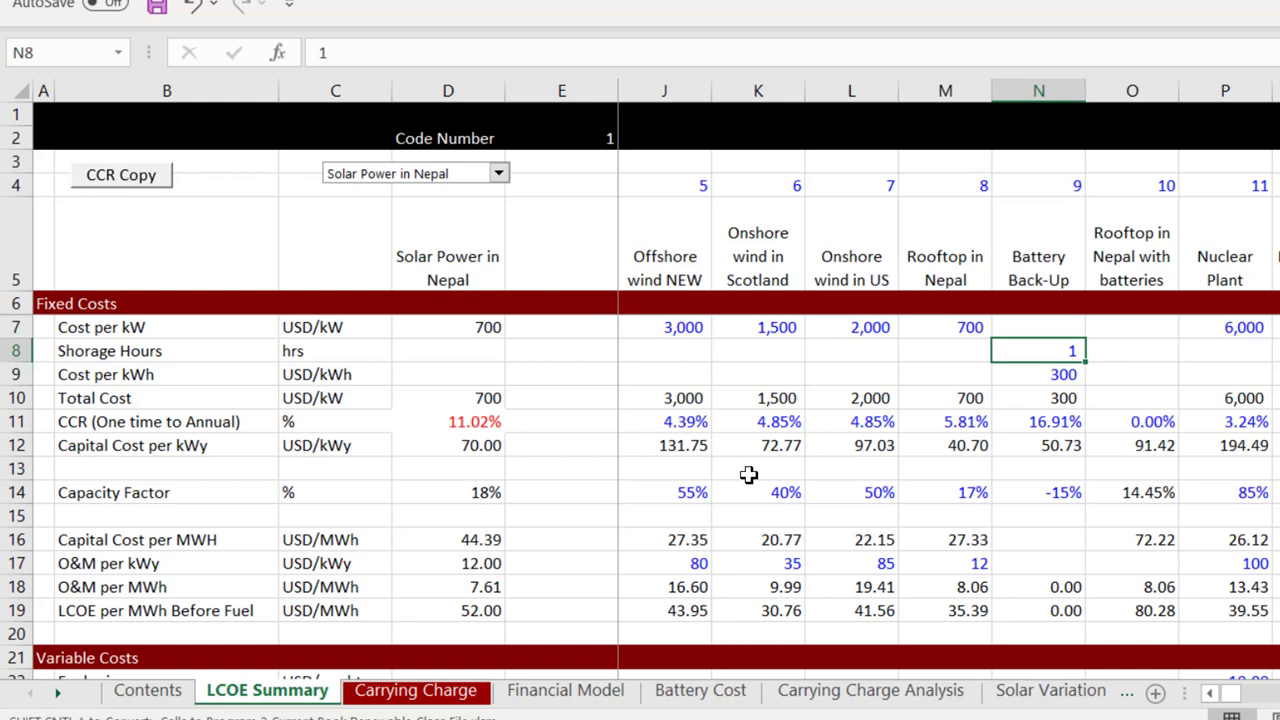
# Step: Restore Battery Back-Up's storage hours to 6
pyautogui.press('Down')
pyautogui.press('Up')
pyautogui.write('6')
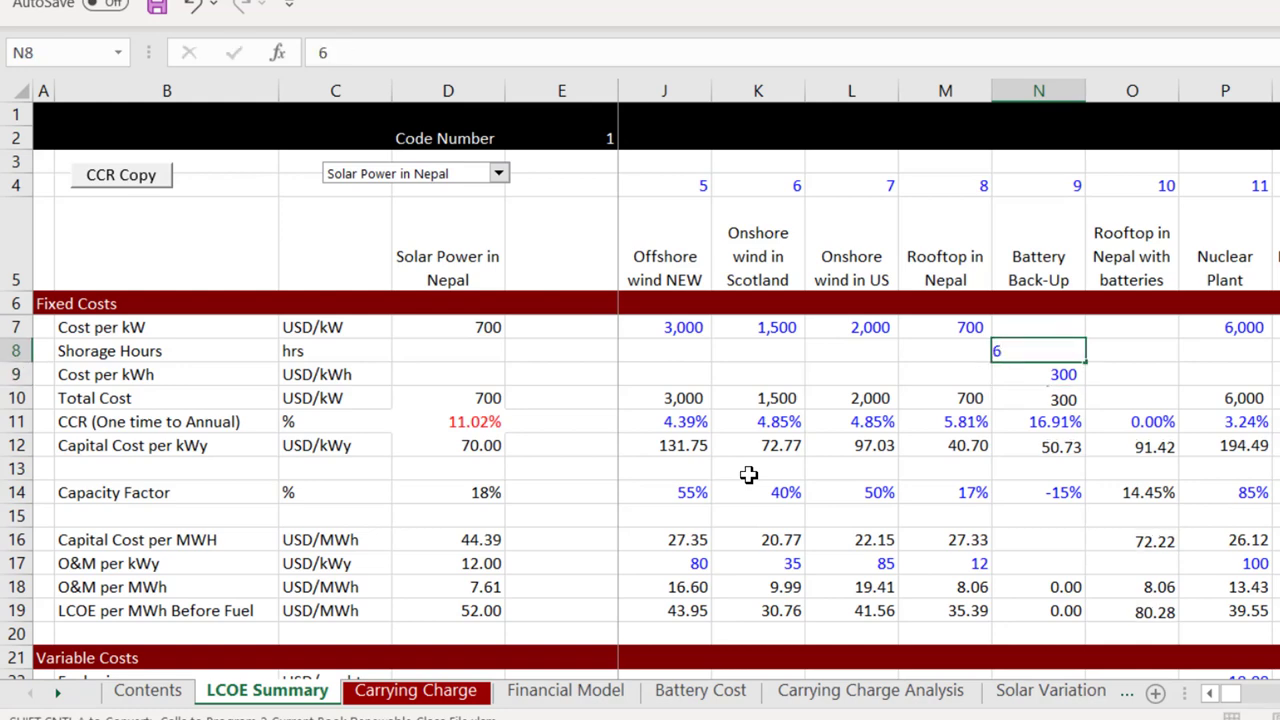
pyautogui.press('Return')
pyautogui.press('Down')
pyautogui.press('Up')
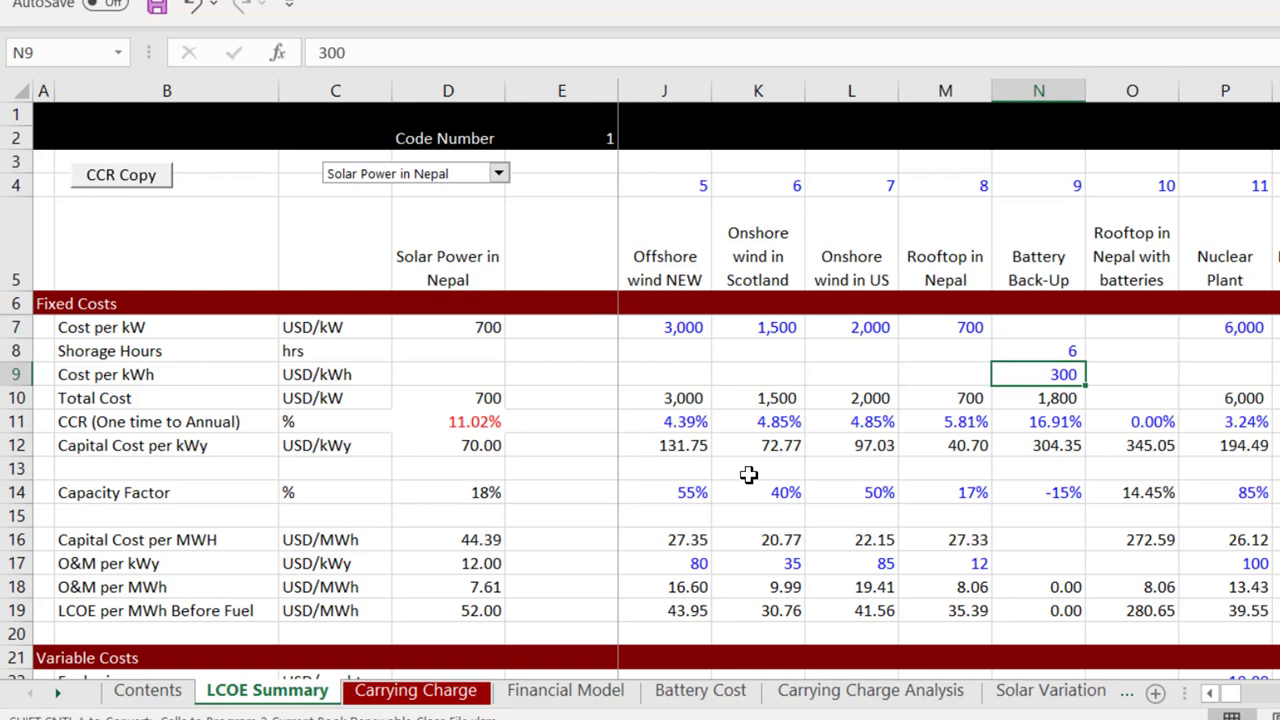
# Step: Set Battery Back-Up's Cost per kWh to 100 and recheck it alongside the storage hours
pyautogui.write('100')
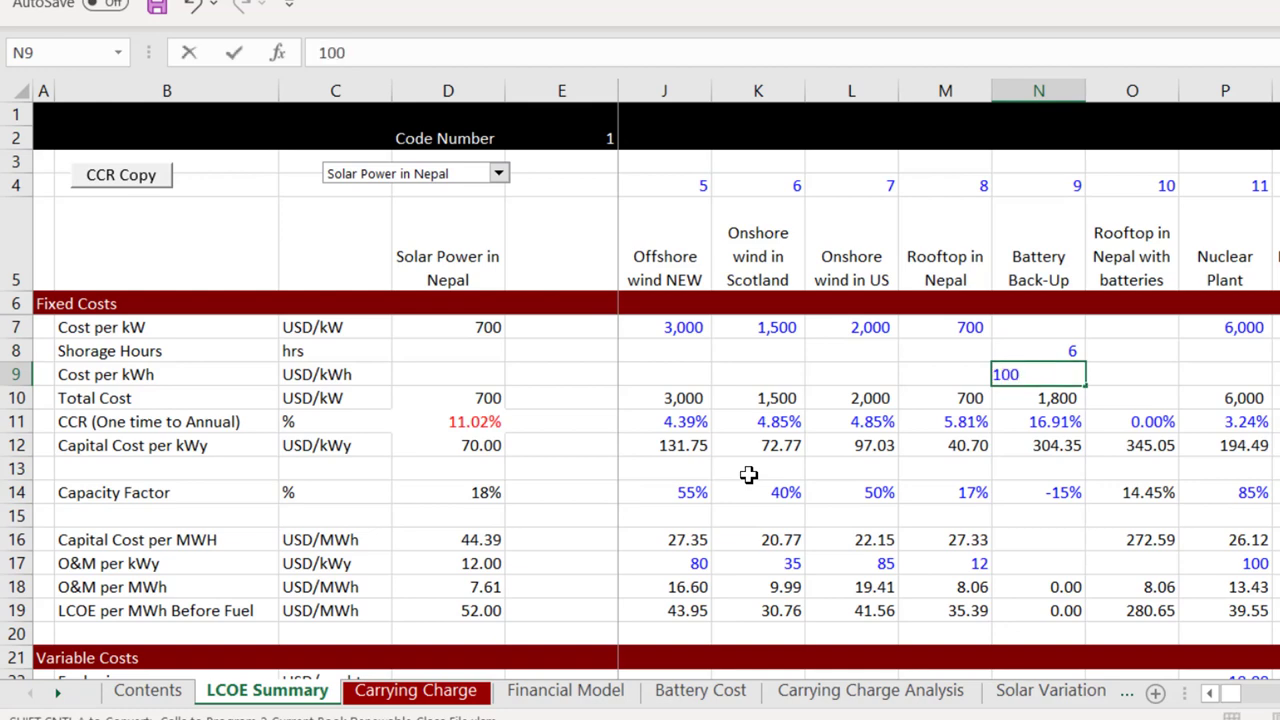
pyautogui.press('Return')
pyautogui.press('Up')
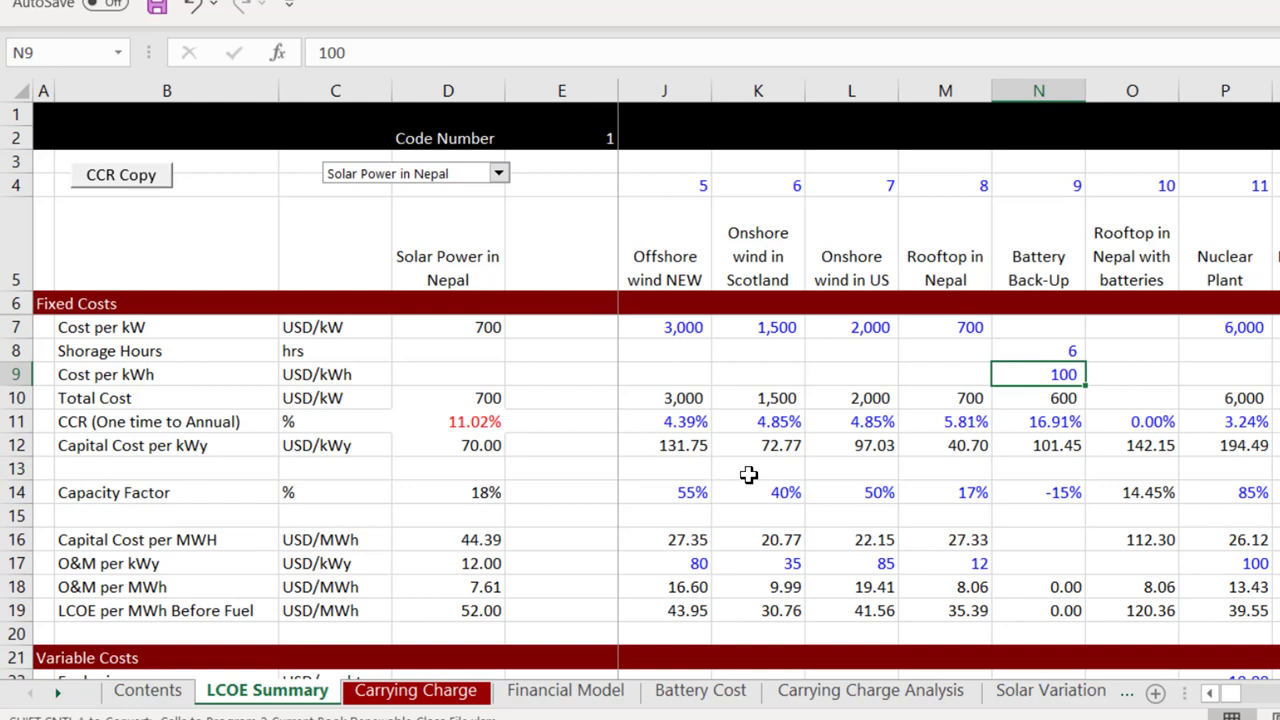
pyautogui.press('Up')
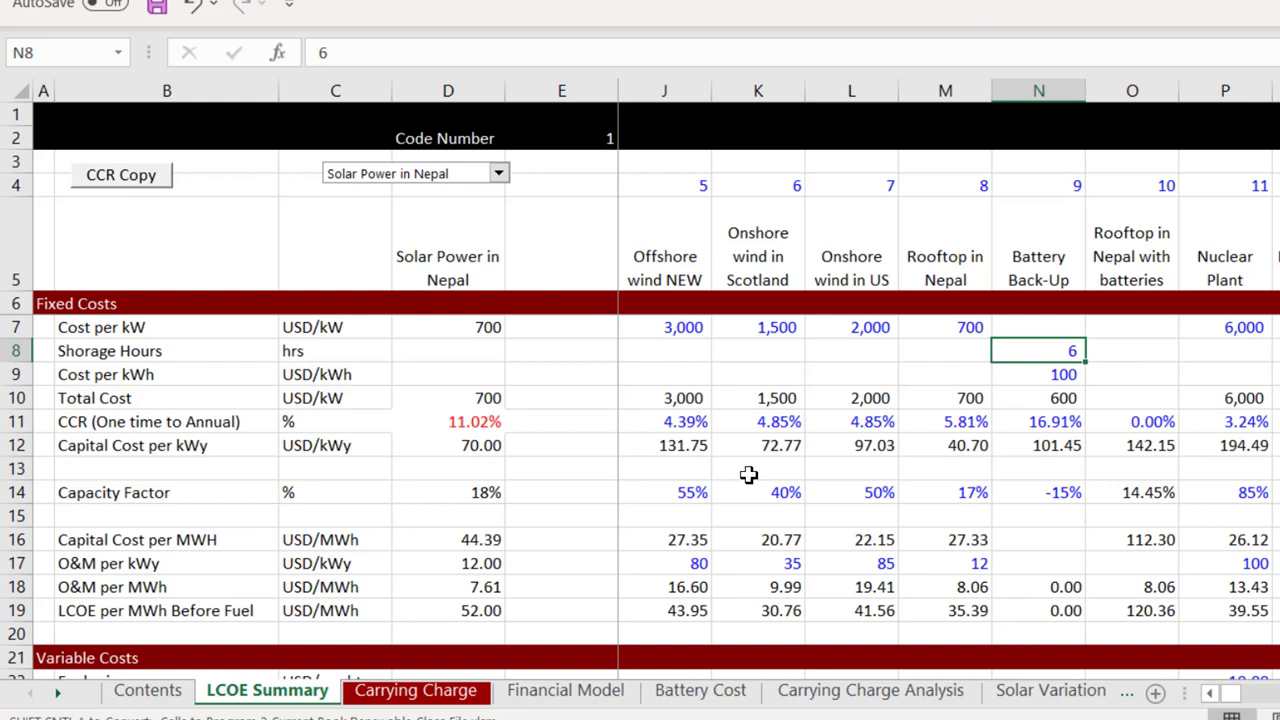
pyautogui.press('Down')
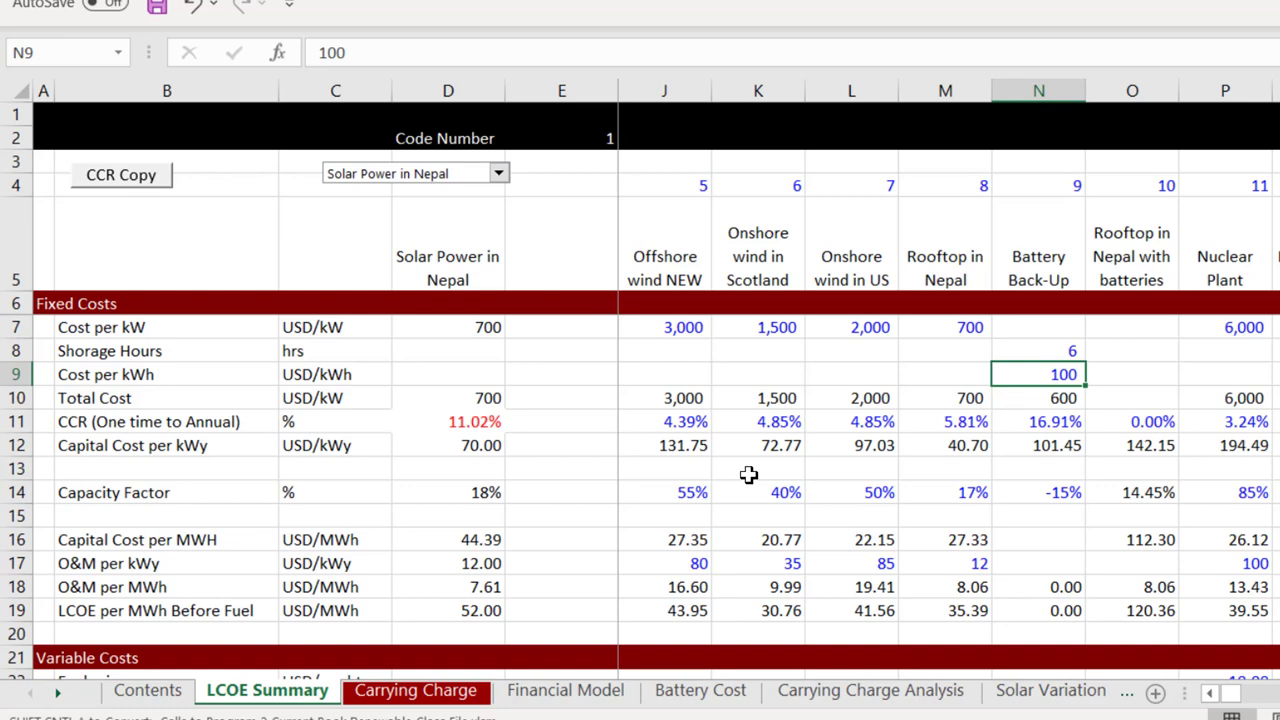
# Step: Compare Battery Back-Up's storage hours and cost inputs, and set its Cost per kWh to 110
pyautogui.press('Up')
pyautogui.press('Down')
pyautogui.press('Up')
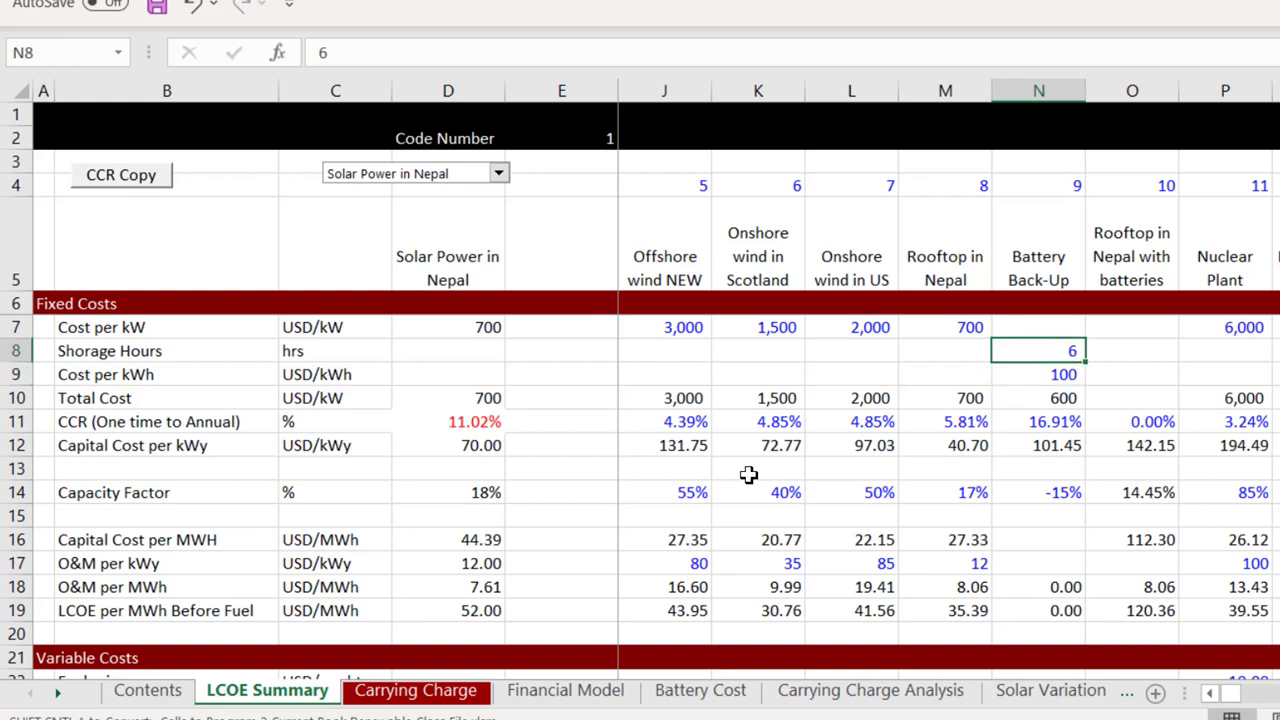
pyautogui.press('Down')
pyautogui.press('Up')
pyautogui.press('Down')
pyautogui.press('Up')
pyautogui.press('Down')
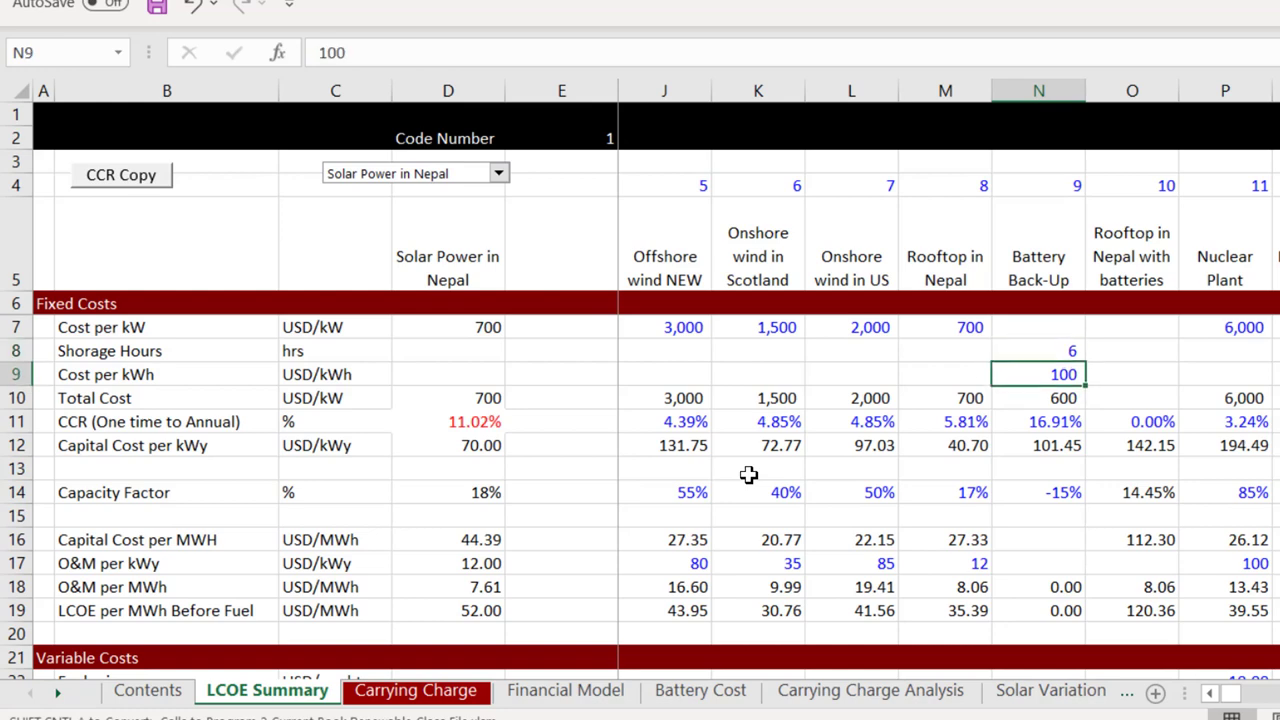
pyautogui.write('110')
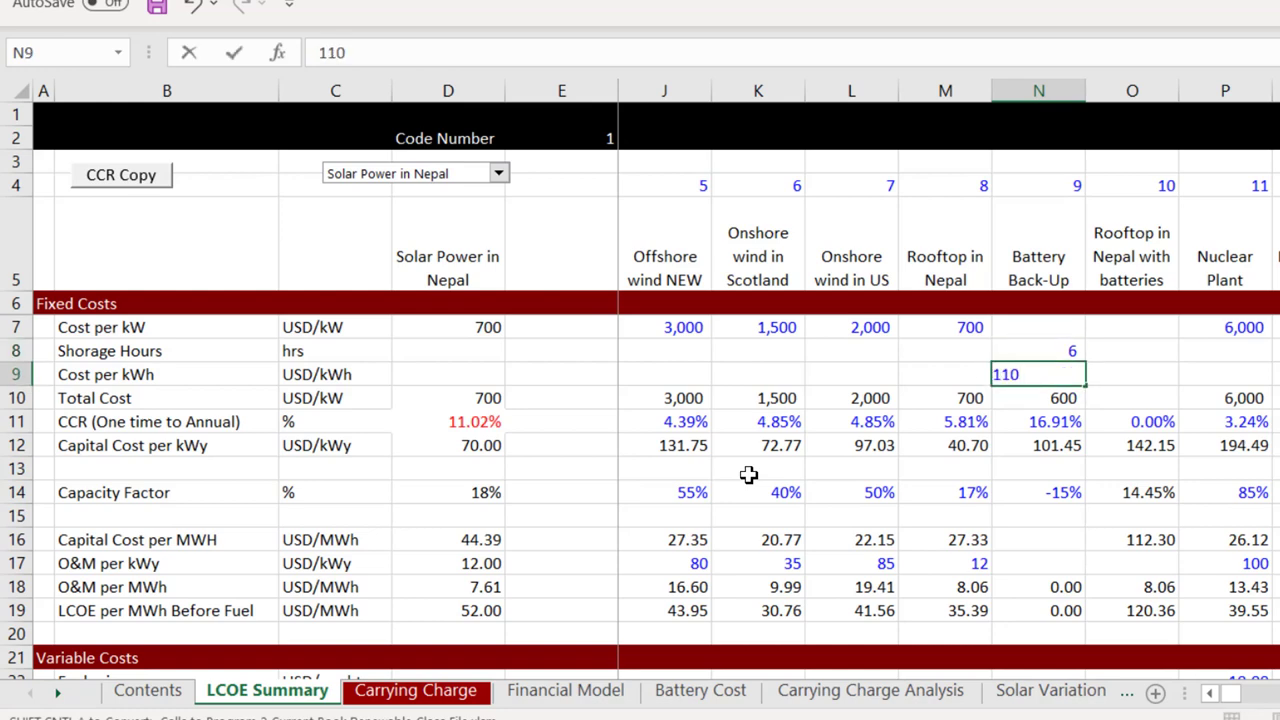
pyautogui.press('Return')
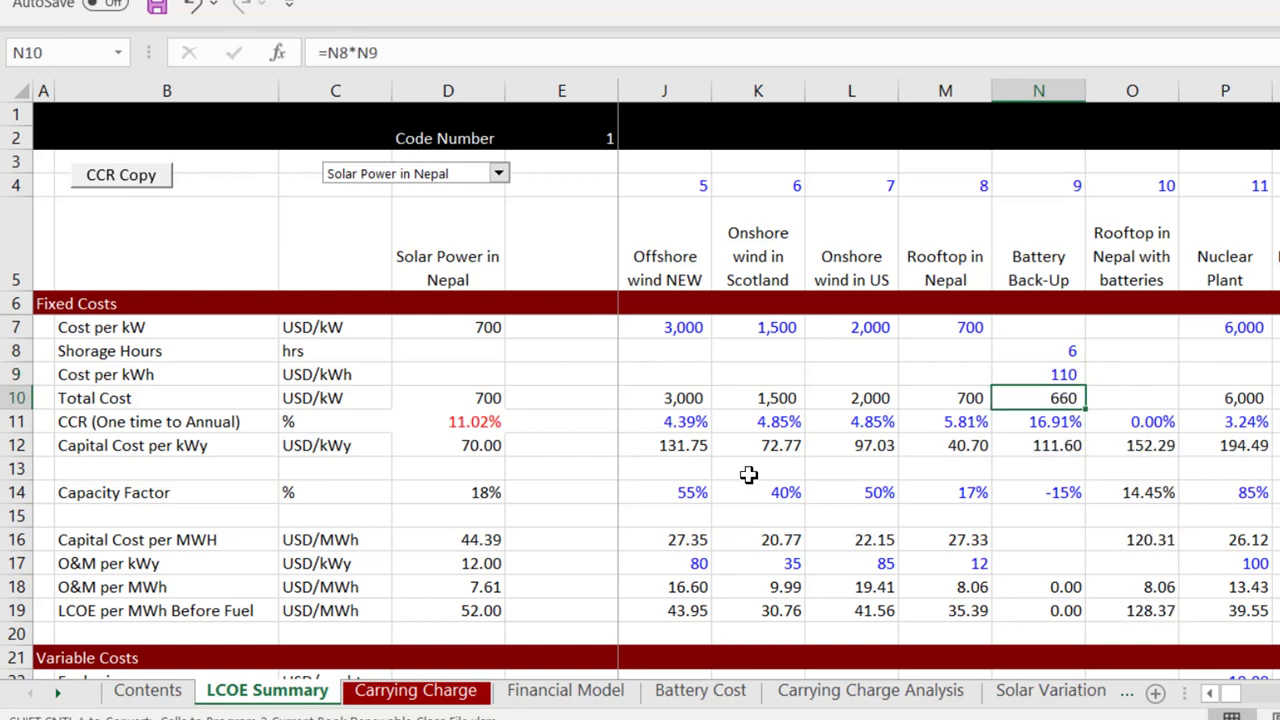
# Step: Set Battery Back-Up's CCR (One time to Annual) to 5%
pyautogui.press('Down')
pyautogui.press('Left')
pyautogui.press('Right')
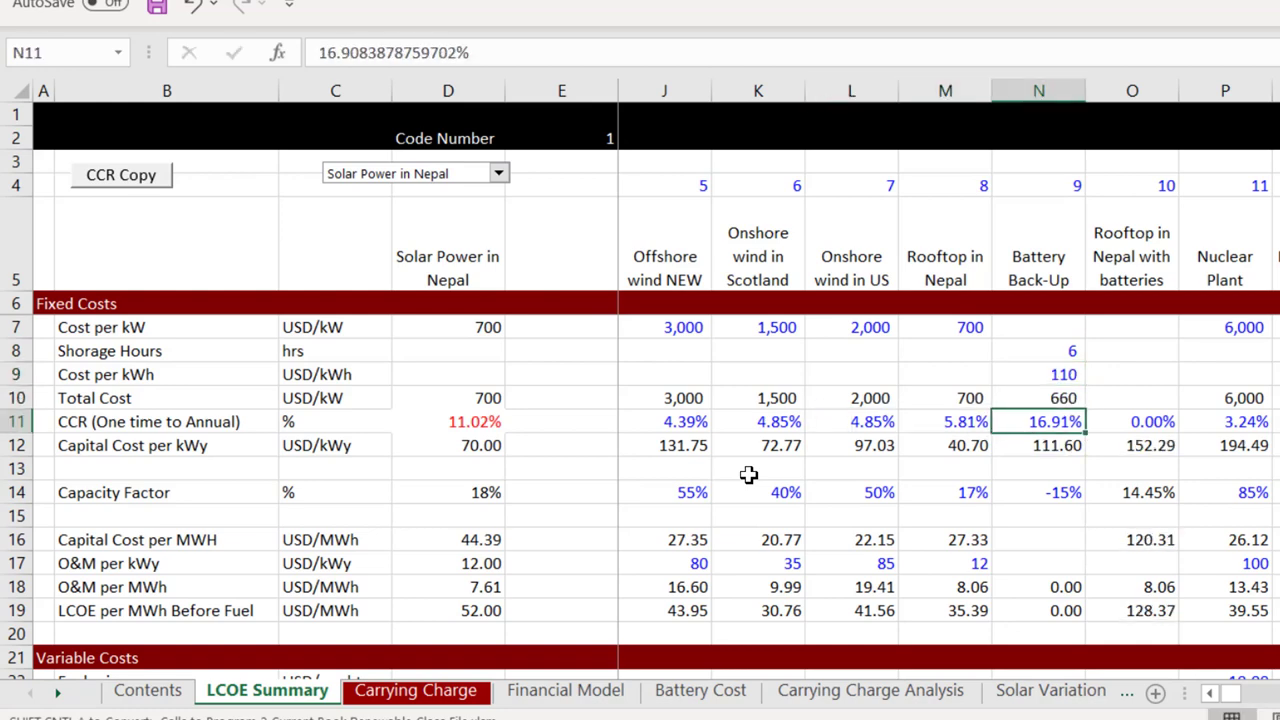
pyautogui.write('5%')
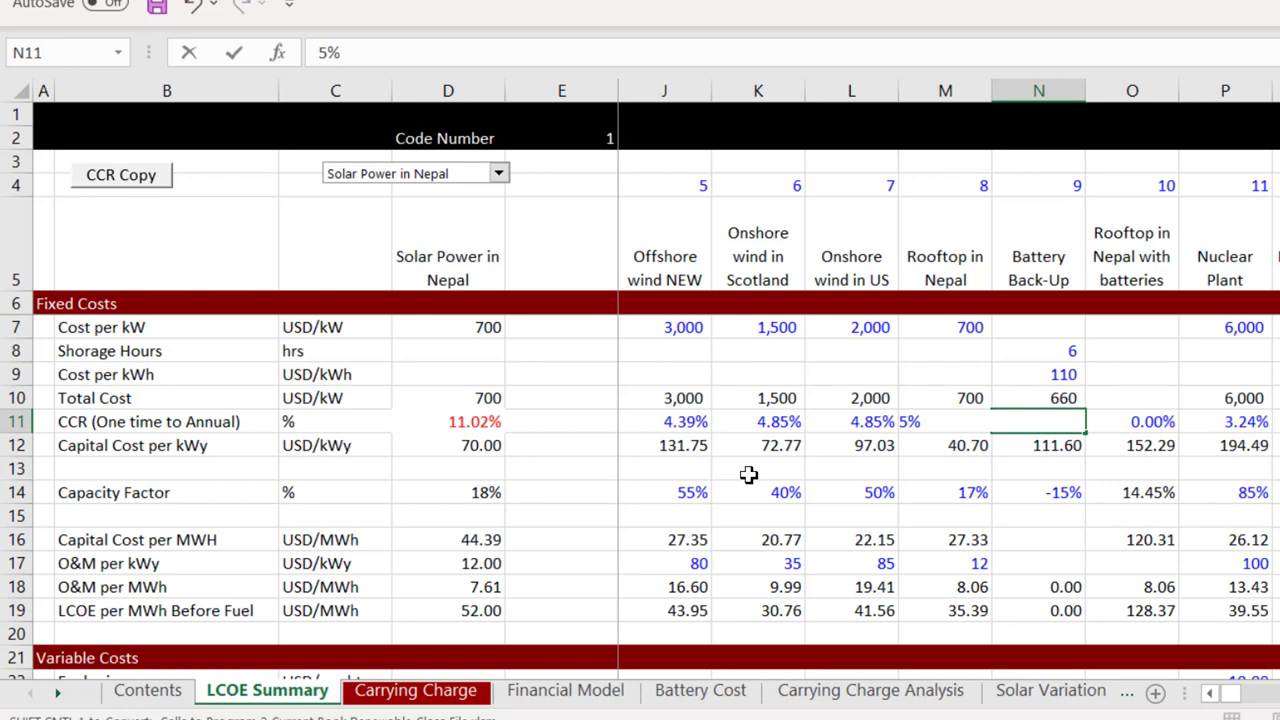
pyautogui.press('Return')
pyautogui.press('Up')
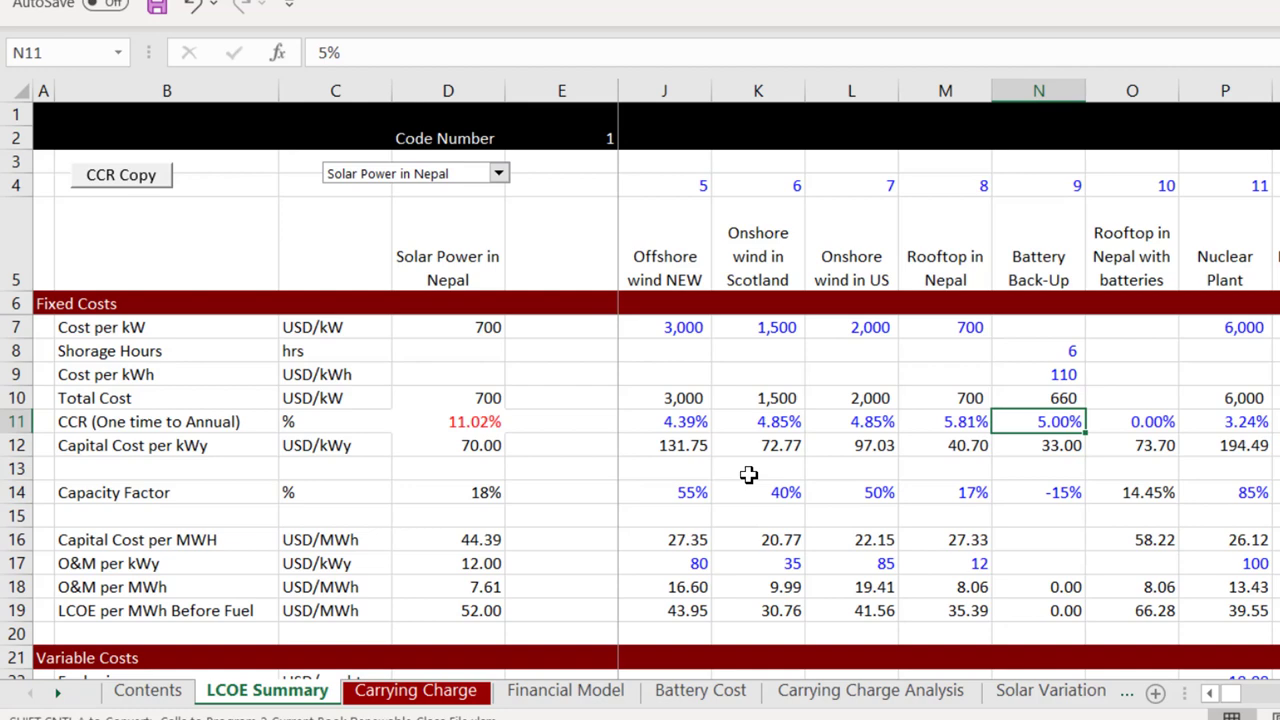
# Step: Compare Battery Back-Up's Capacity Factor with that of Rooftop in Nepal
pyautogui.press('Down')
pyautogui.press('Down')
pyautogui.press('Down')
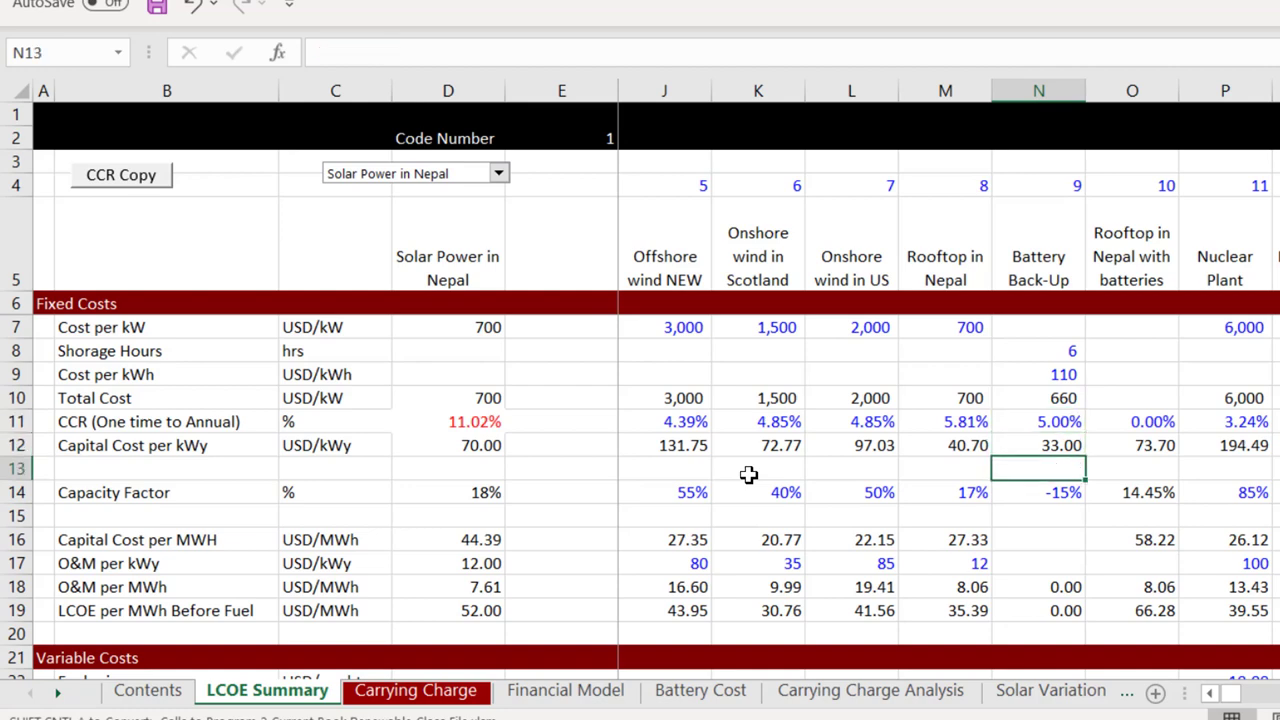
pyautogui.press('Left')
pyautogui.press('Right')
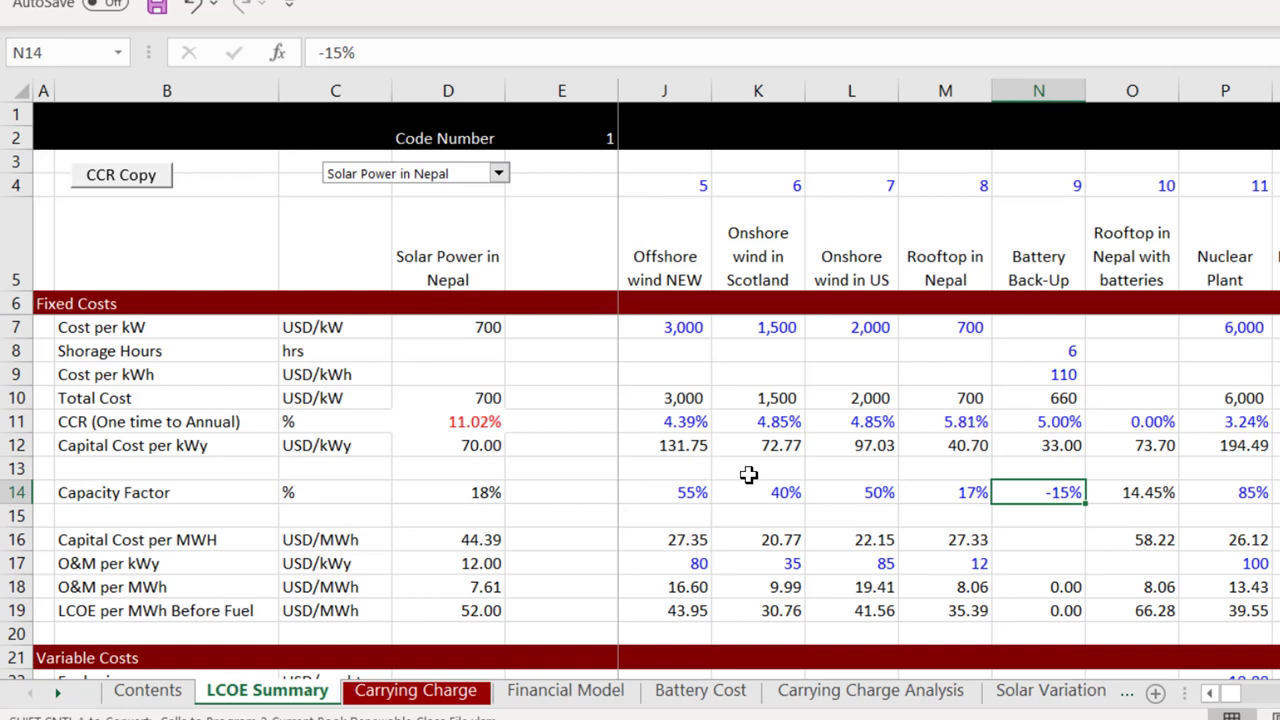
pyautogui.press('Left')
pyautogui.press('Left')
pyautogui.press('Right')
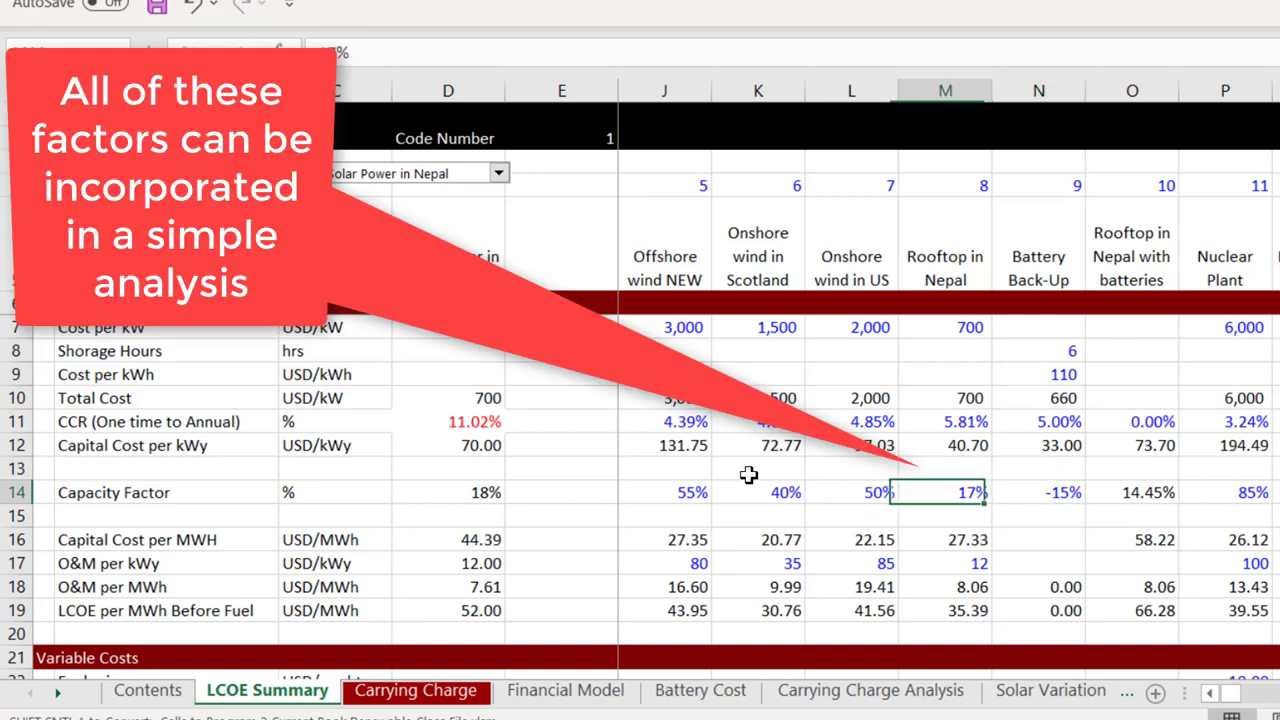
pyautogui.press('Right')
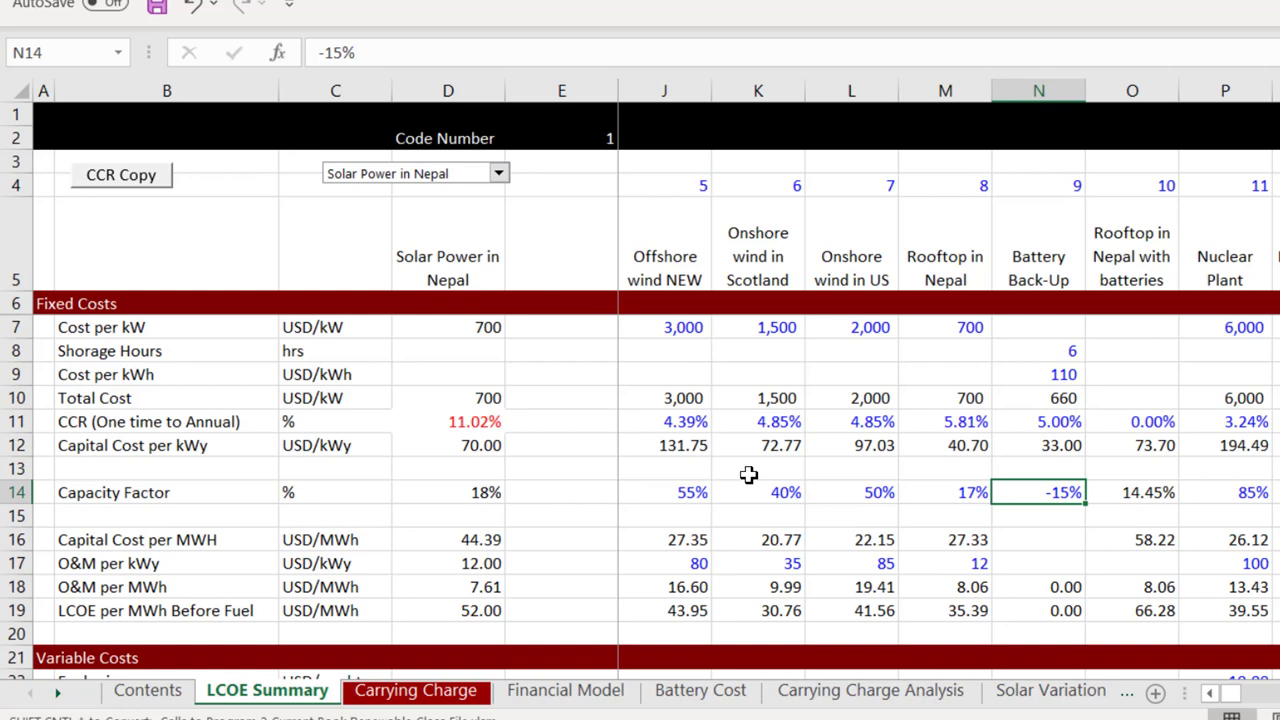
pyautogui.press('Left')
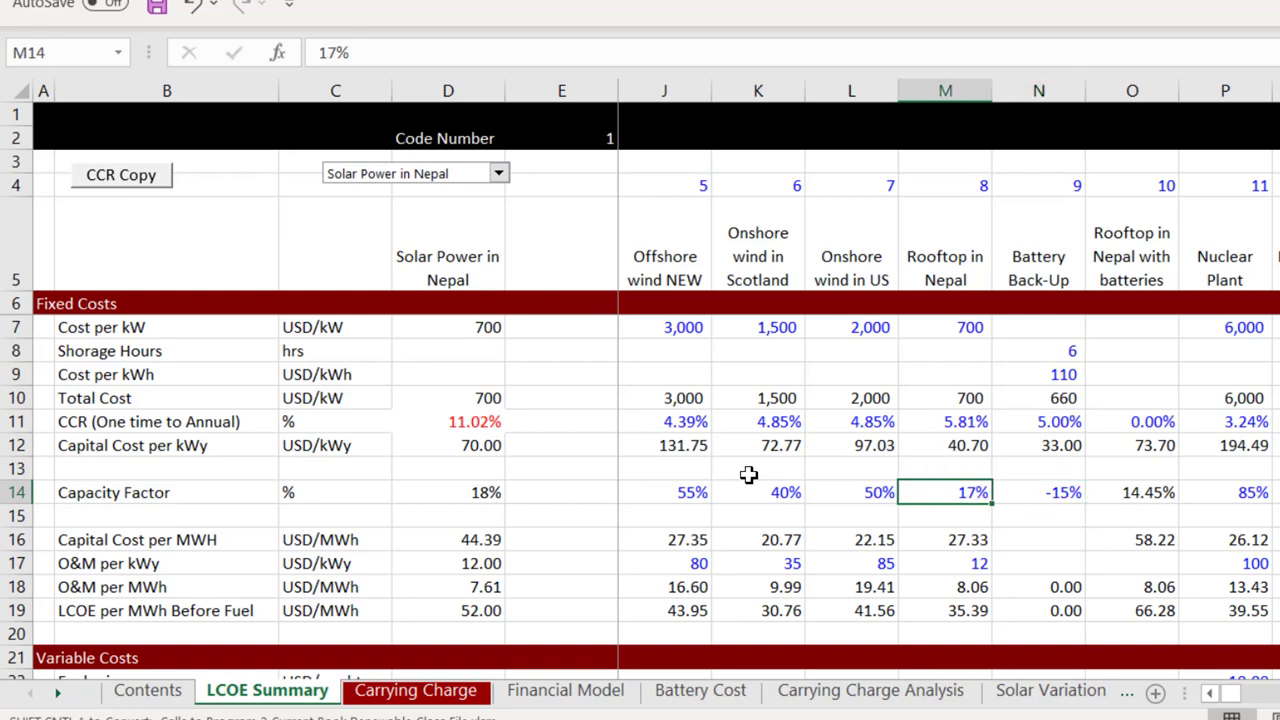
pyautogui.press('Right')
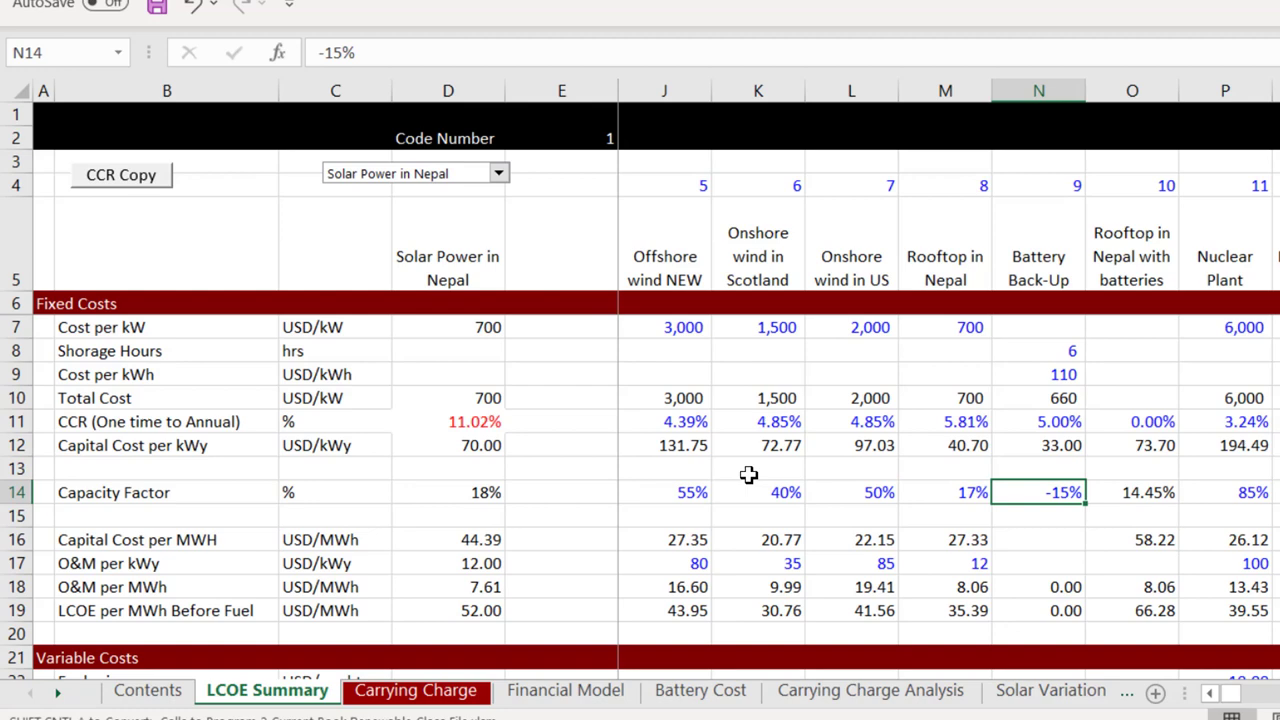
# Step: Check the O&M per kWy cells of the battery columns and Battery Back-Up's Capital Cost per kWy formula
pyautogui.press('Down')
pyautogui.press('Down')
pyautogui.press('Down')
pyautogui.press('Right')
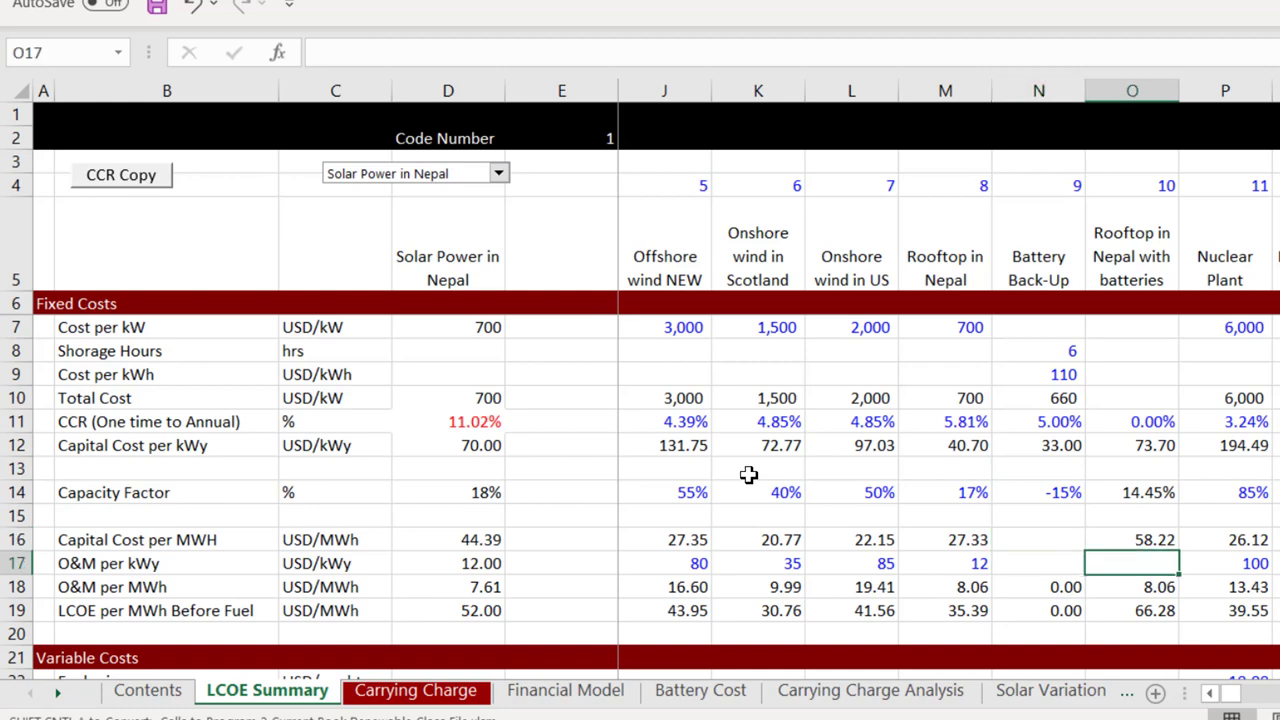
pyautogui.press('Left')
pyautogui.press('Up')
pyautogui.press('Up')
pyautogui.press('Up')
pyautogui.press('Up')
pyautogui.press('Up')
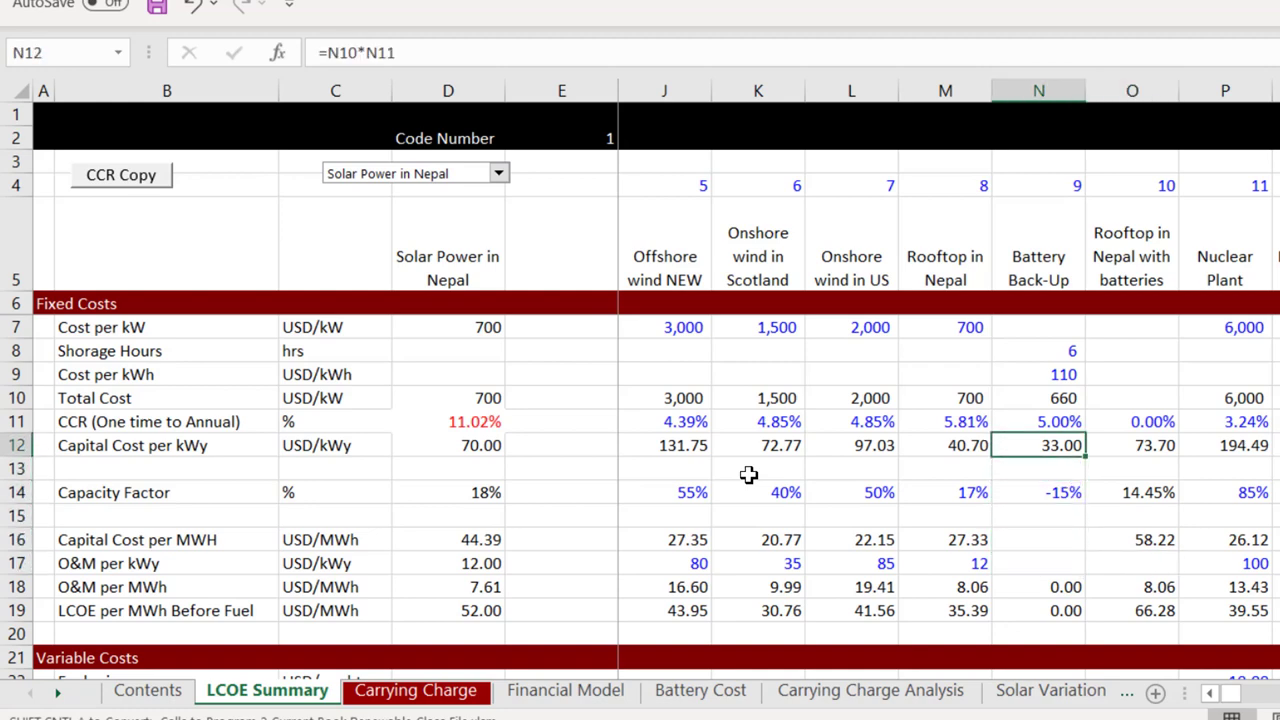
# Step: Trace Rooftop in Nepal with batteries from Capital Cost per kWy to LCOE per MWh Before Fuel and compare it with the neighbouring columns
pyautogui.press('Right')
pyautogui.press('Left')
pyautogui.press('Left')
pyautogui.press('Right')
pyautogui.press('Right')
pyautogui.press('Down')
pyautogui.press('Down')
pyautogui.press('Down')
pyautogui.press('Down')
pyautogui.press('Down')
pyautogui.press('Down')
pyautogui.press('Down')
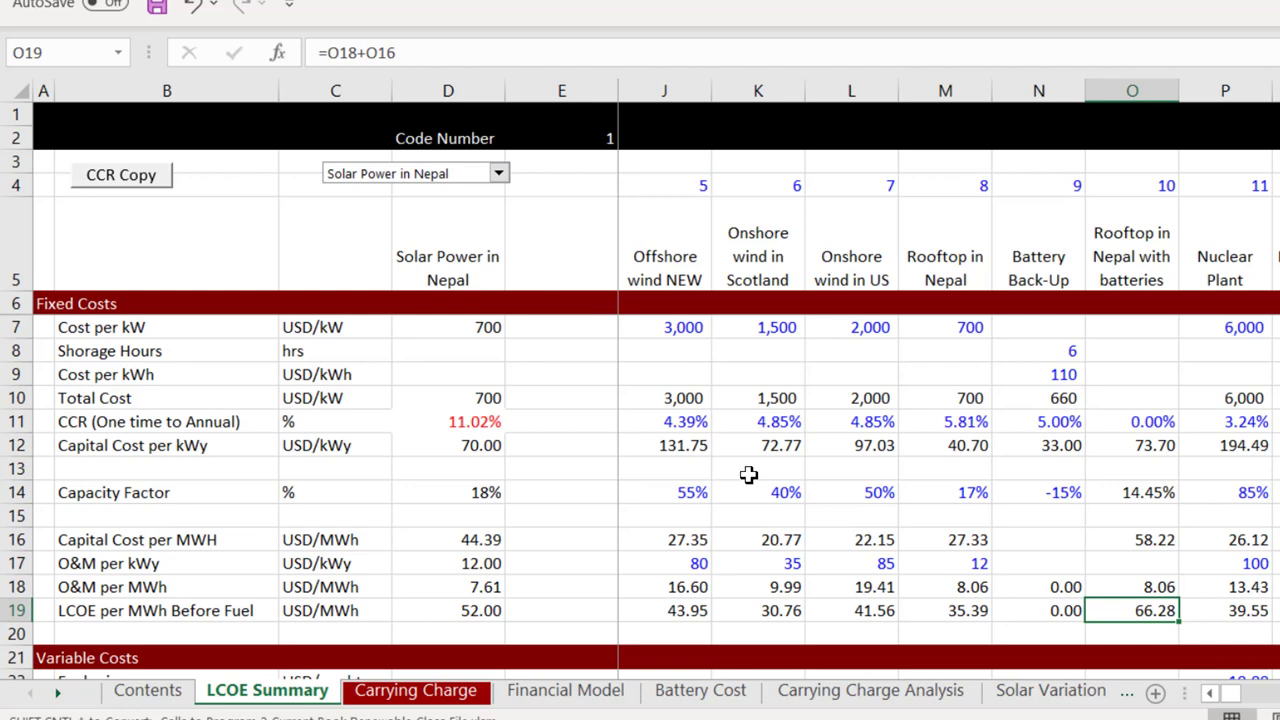
pyautogui.press('Left')
pyautogui.press('Left')
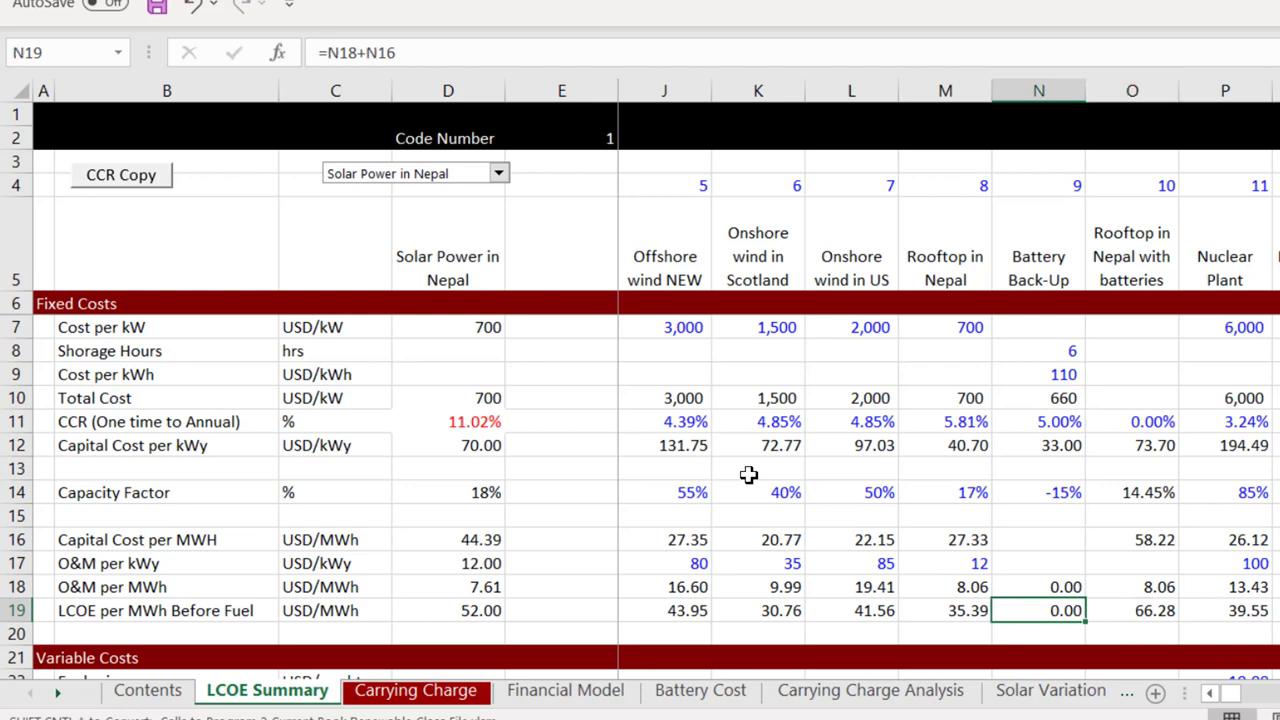
pyautogui.press('Right')
pyautogui.press('Right')
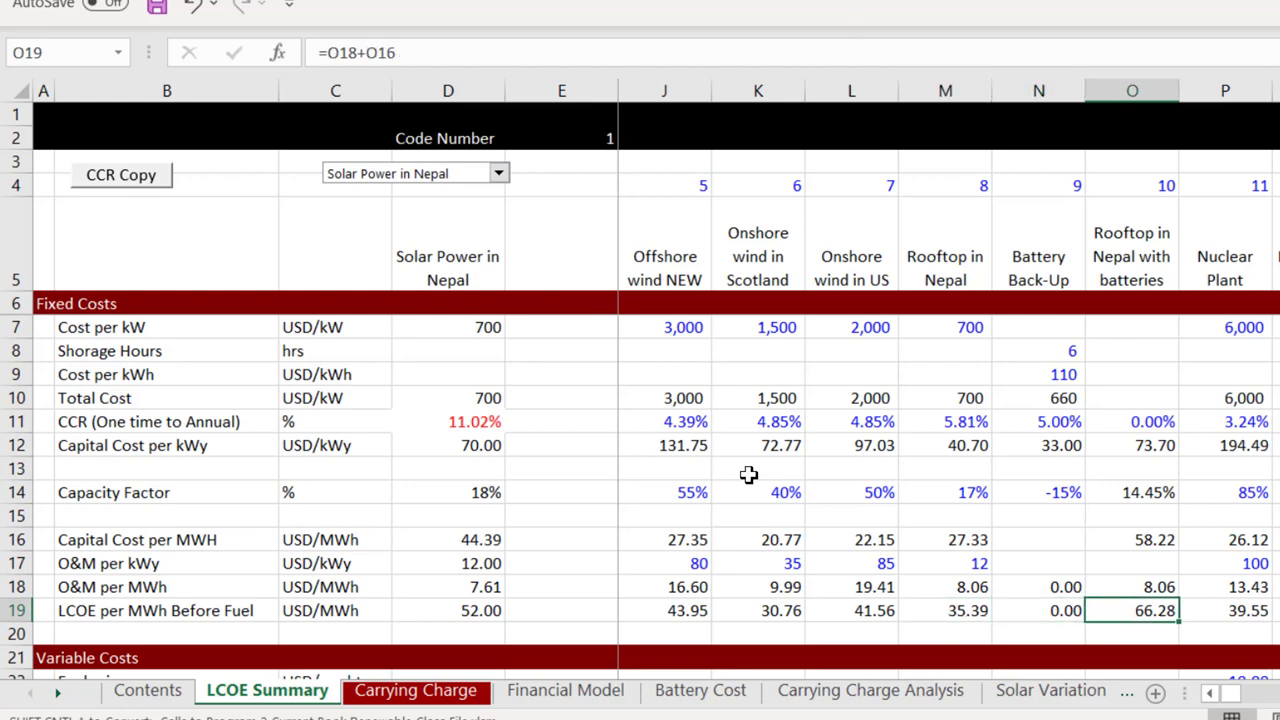
# Step: Review Battery Back-Up's rows from O&M per MWh up to Cost per kWh and back to Capacity Factor
pyautogui.press('Left')
pyautogui.press('Up')
pyautogui.press('Up')
pyautogui.press('Up')
pyautogui.press('Up')
pyautogui.press('Up')
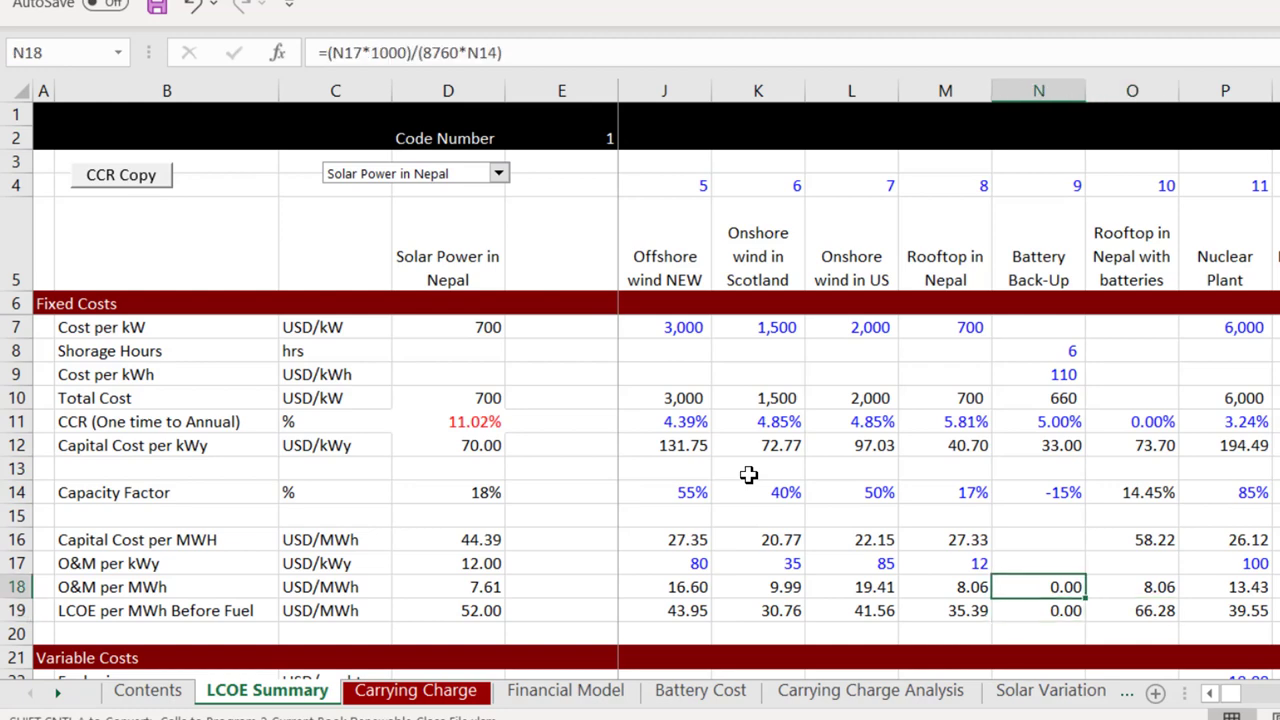
pyautogui.press('Up')
pyautogui.press('Up')
pyautogui.press('Up')
pyautogui.press('Up')
pyautogui.press('Up')
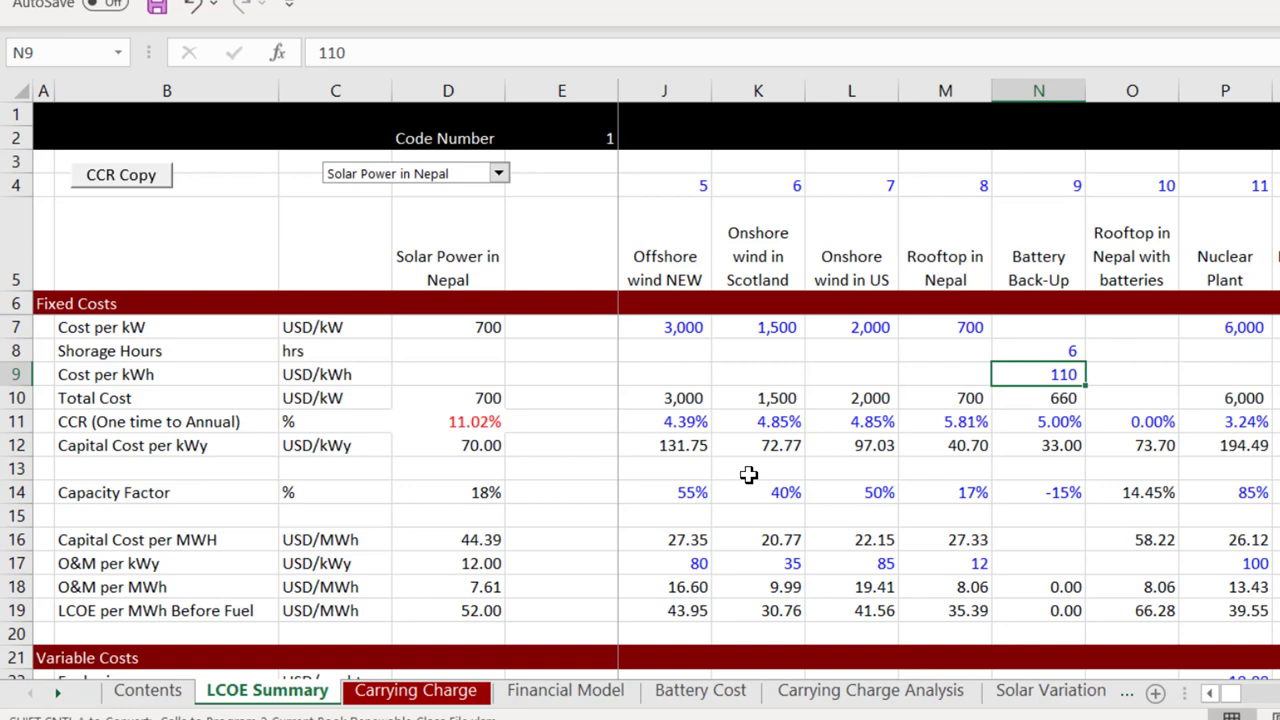
pyautogui.press('Down')
pyautogui.press('Down')
pyautogui.press('Down')
pyautogui.press('Down')
pyautogui.press('Down')
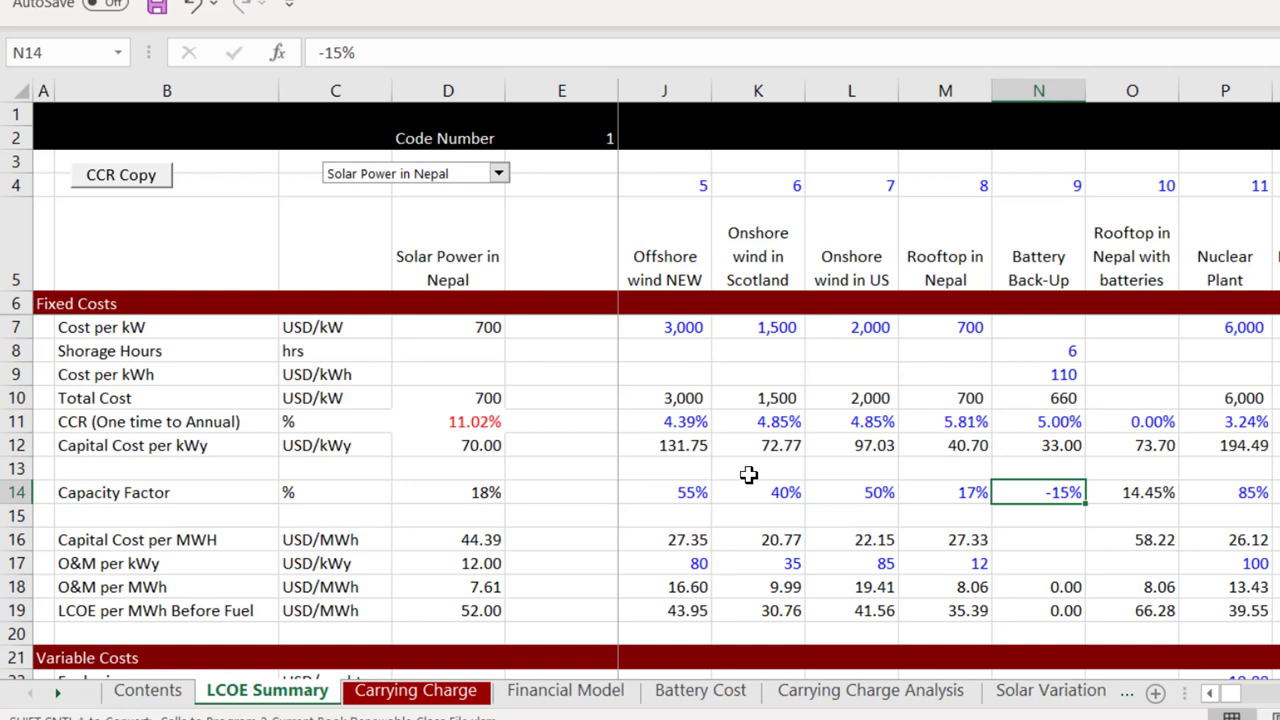
# Step: Compare the Capacity Factor inputs across the technologies, from Battery Back-Up back to Solar Power in Nepal
pyautogui.press('Left')
pyautogui.press('Left')
pyautogui.press('Right')
pyautogui.press('Right')
pyautogui.press('Left')
pyautogui.press('Left')
pyautogui.press('Left')
pyautogui.press('Left')
pyautogui.press('Left')
pyautogui.press('Left')
pyautogui.press('Left')
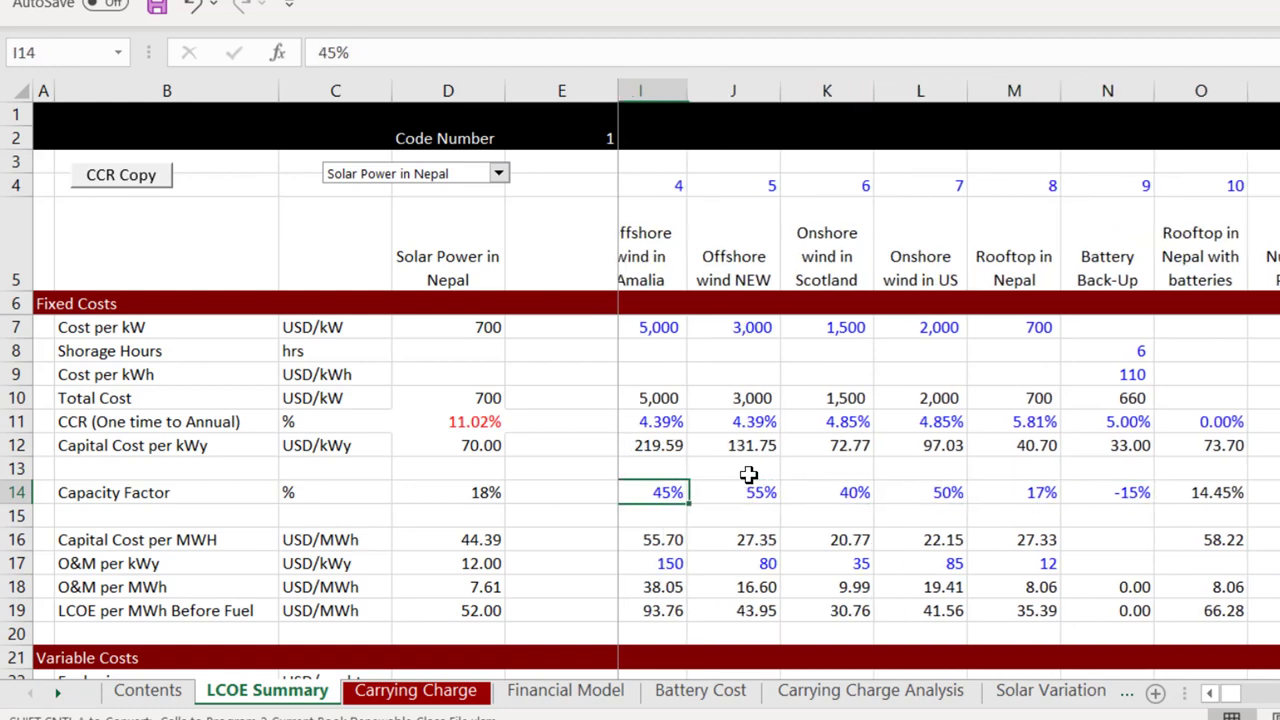
pyautogui.press('Left')
pyautogui.press('Left')
pyautogui.press('Left')
pyautogui.press('Left')
pyautogui.press('Right')
pyautogui.press('Right')
pyautogui.press('Right')
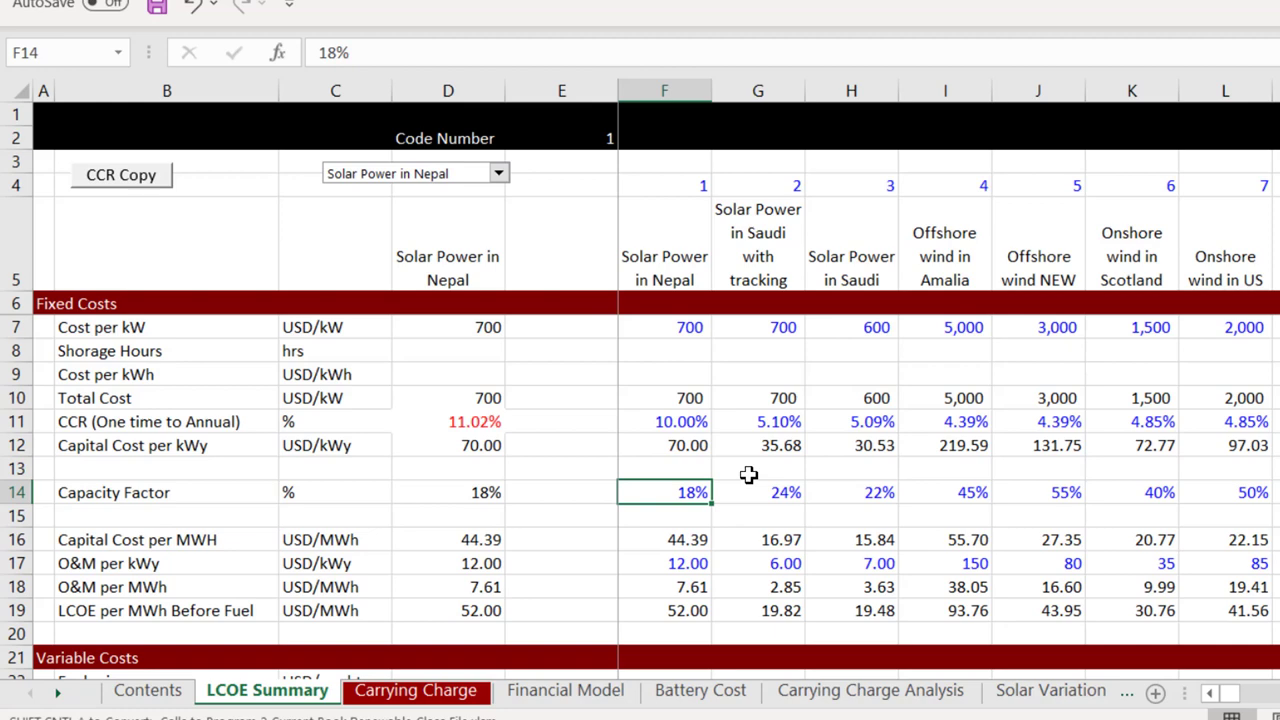
pyautogui.press('Left')
pyautogui.press('Left')
pyautogui.press('Right')
pyautogui.press('Right')
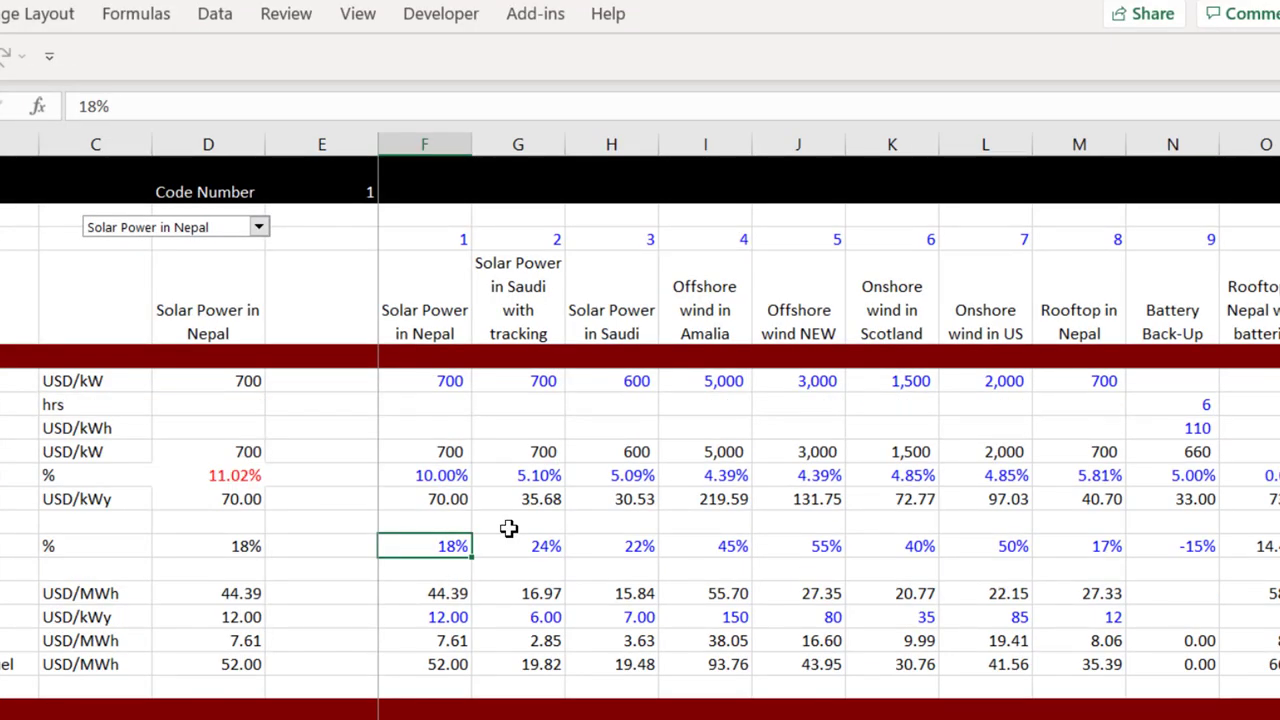
# Step: Examine Solar Power in Nepal's carrying charge assumptions below the total LCOE row
pyautogui.press('pagedown')
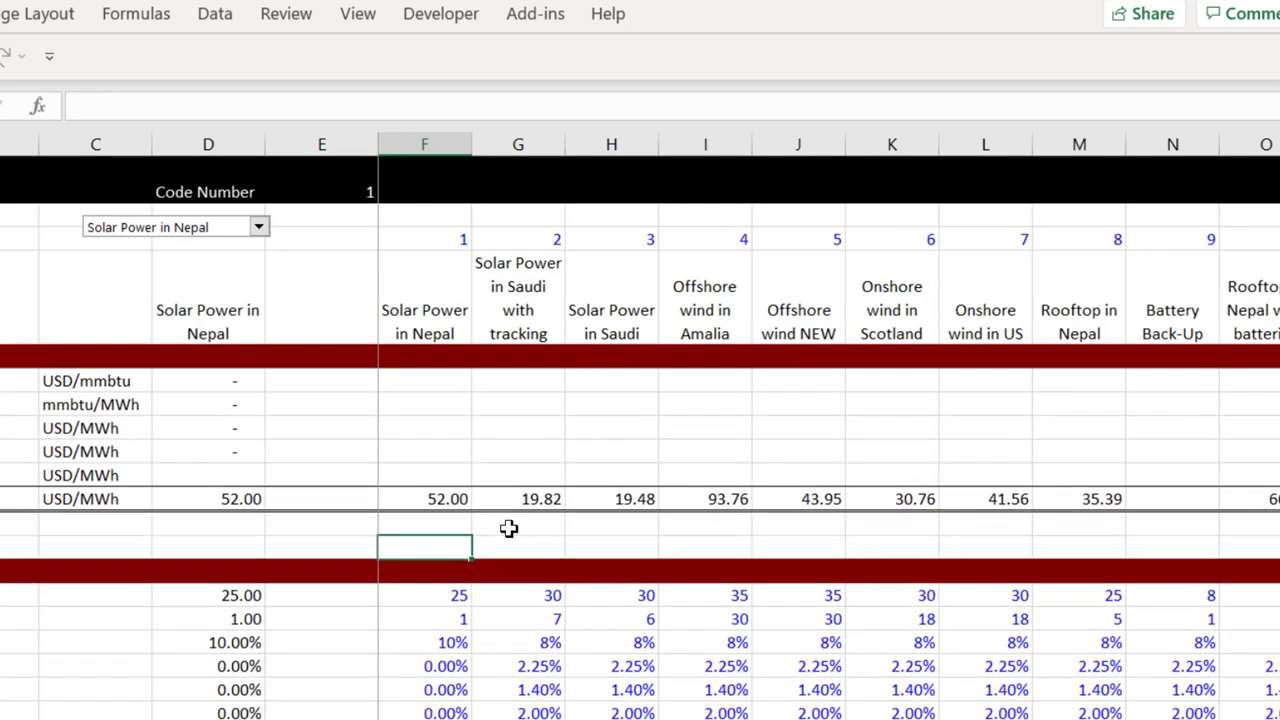
pyautogui.press('Down')
pyautogui.press('Down')
pyautogui.press('Down')
pyautogui.press('Down')
pyautogui.press('Down')
pyautogui.press('Down')
pyautogui.press('Down')
pyautogui.press('Down')
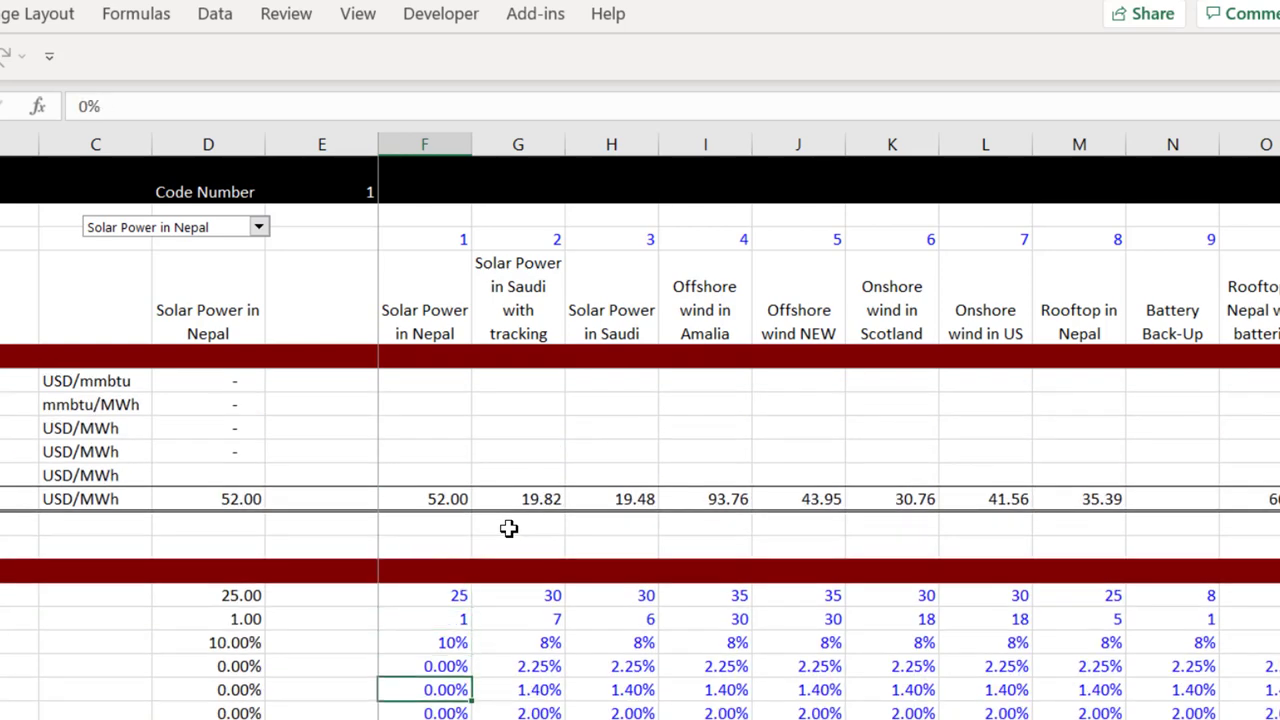
pyautogui.press('Down')
pyautogui.press('Down')
pyautogui.press('Down')
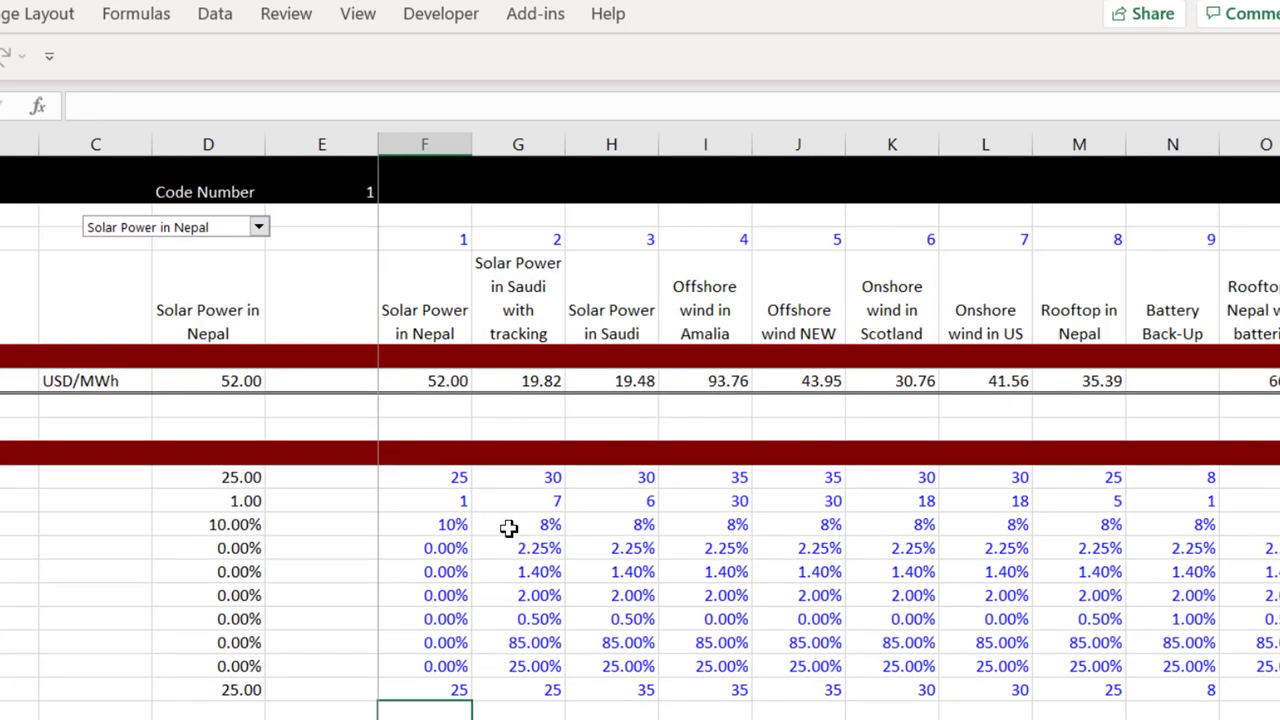
# Step: Review Solar Power in Nepal's percentage assumptions one by one, starting from the 10% rate
pyautogui.press('Up')
pyautogui.press('Up')
pyautogui.press('Up')
pyautogui.press('Up')
pyautogui.press('Up')
pyautogui.press('Up')
pyautogui.press('Up')
pyautogui.press('Up')
pyautogui.press('Up')
pyautogui.press('Up')
pyautogui.press('Down')
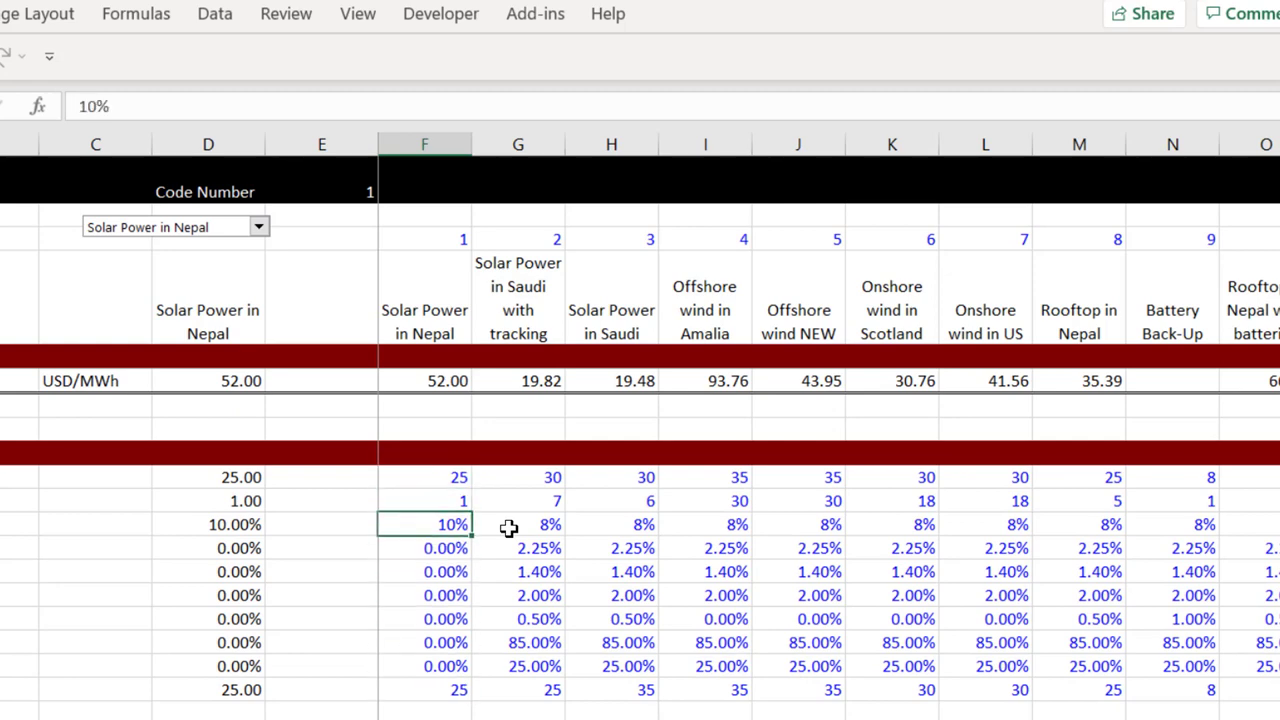
pyautogui.press('Down')
pyautogui.press('Down')
pyautogui.press('Down')
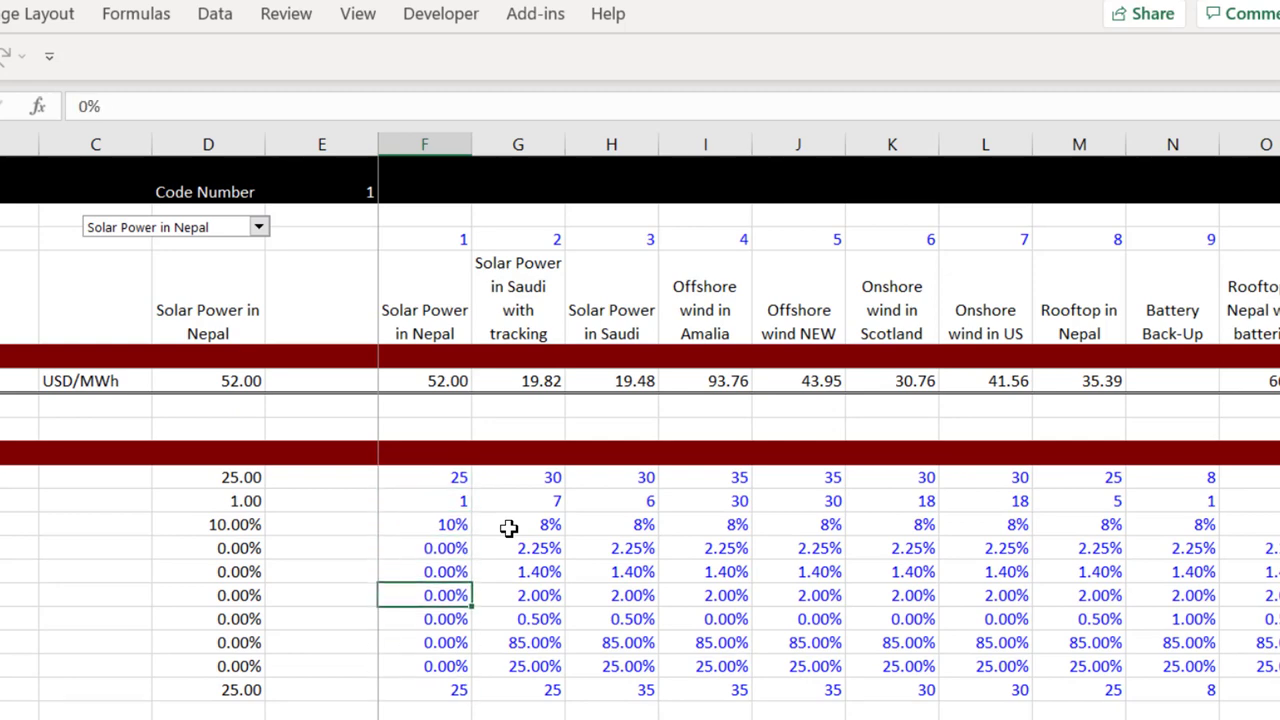
pyautogui.press('Down')
pyautogui.press('Down')
pyautogui.press('Down')
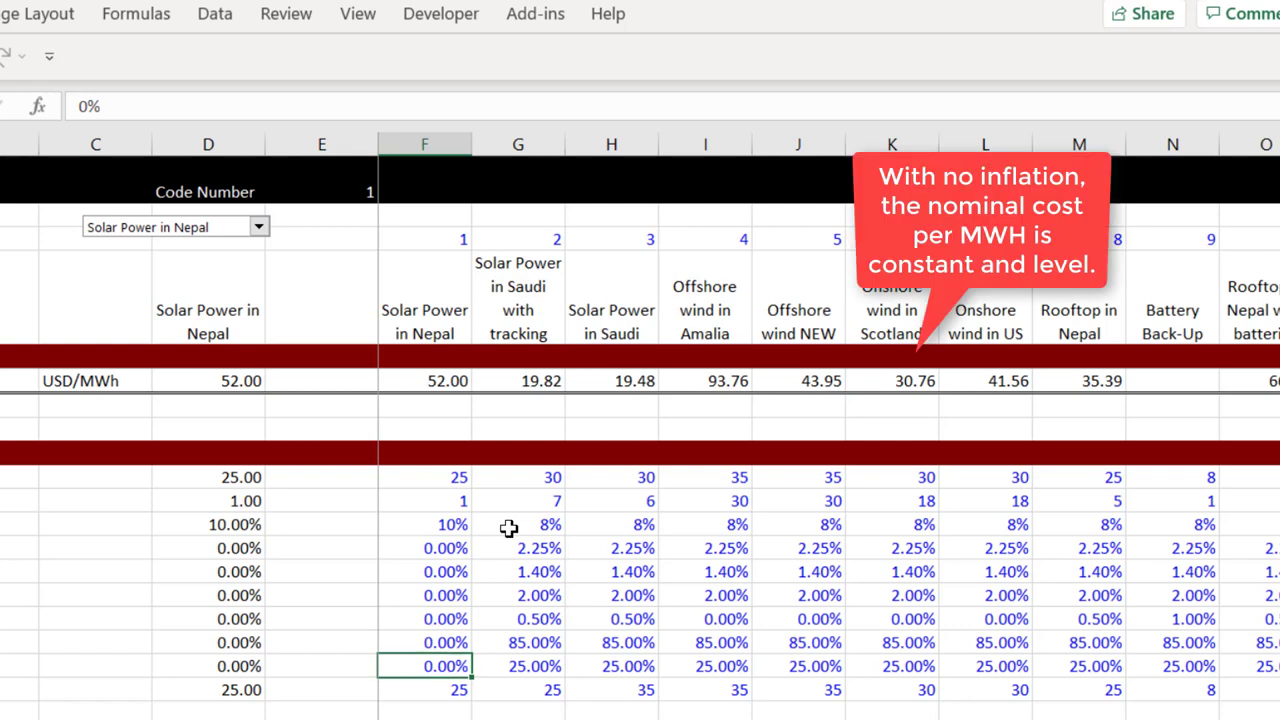
# Step: Recheck Solar Power in Nepal's carrying charge inputs from the second row down to the last one
pyautogui.press('Up')
pyautogui.press('Up')
pyautogui.press('Up')
pyautogui.press('Up')
pyautogui.press('Up')
pyautogui.press('Up')
pyautogui.press('Up')
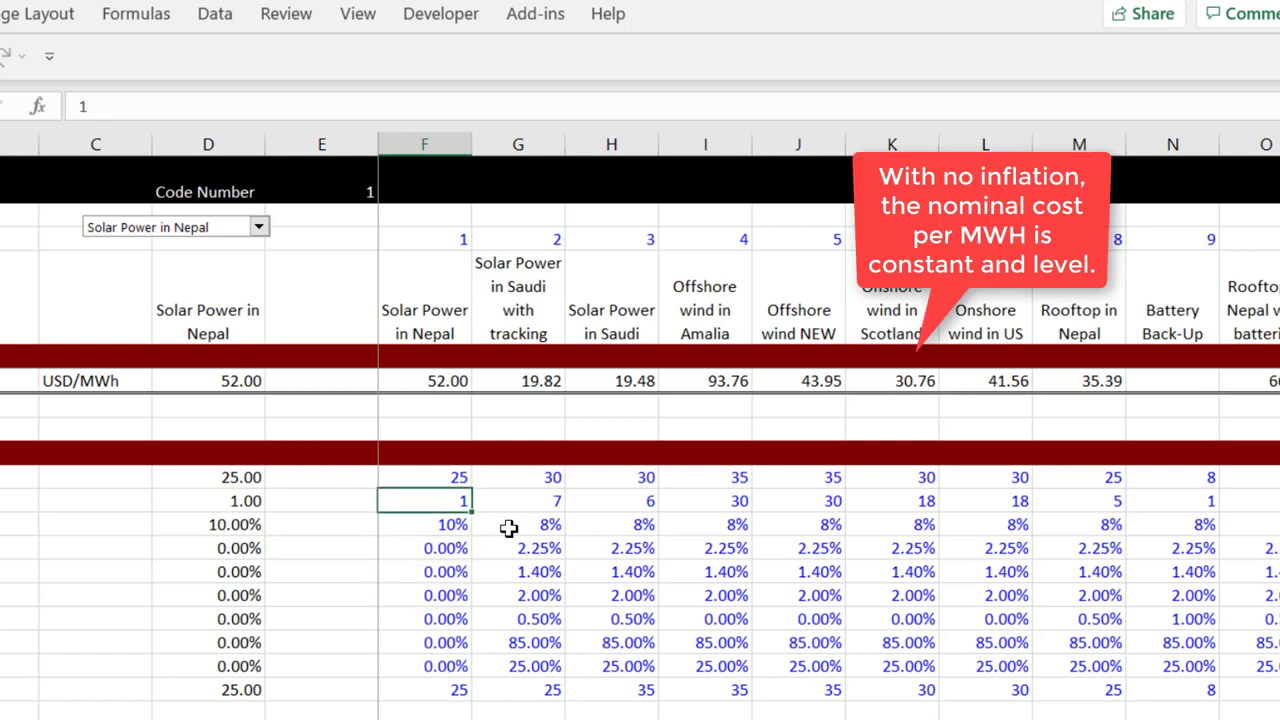
pyautogui.press('Down')
pyautogui.press('Down')
pyautogui.press('Down')
pyautogui.press('Down')
pyautogui.press('Down')
pyautogui.press('Down')
pyautogui.press('Down')
pyautogui.press('Down')
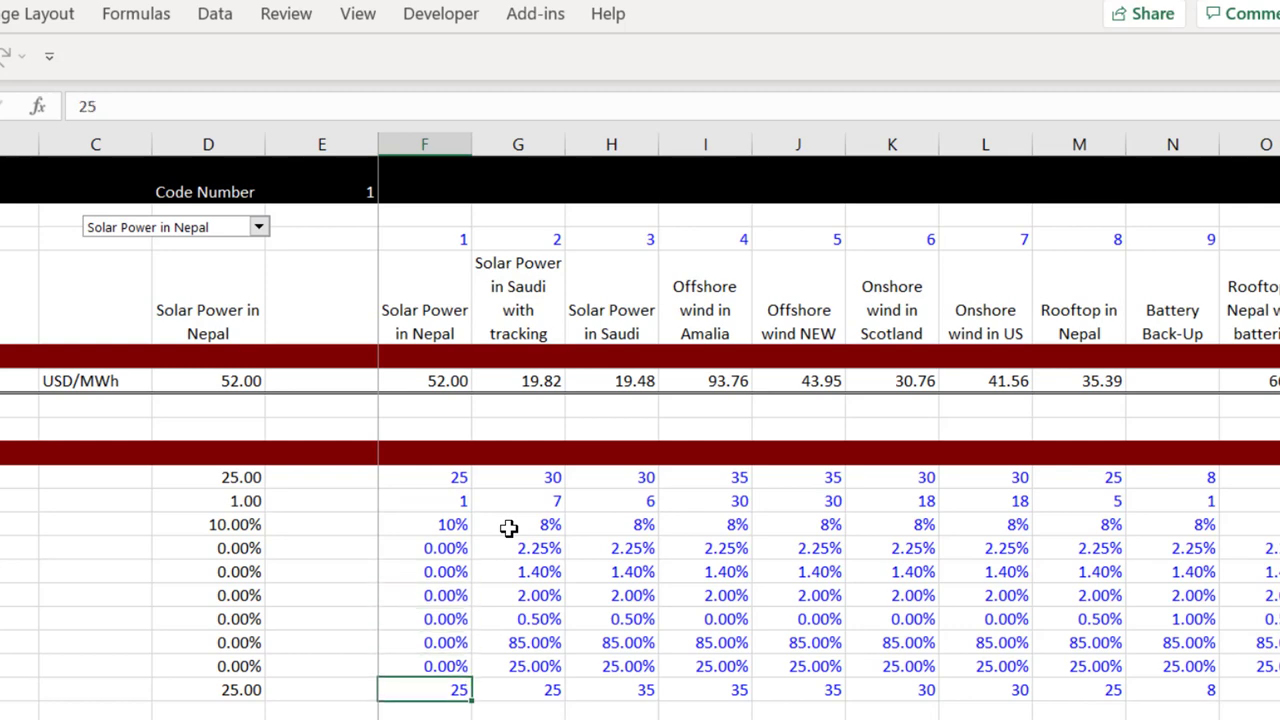
# Step: Try to link the empty cell F42 under Solar Power in Nepal's inputs to the carrying charge in 'Carrying Charge'!F2
pyautogui.press('Down')
pyautogui.press('Down')
pyautogui.press('Down')
pyautogui.press('Up')
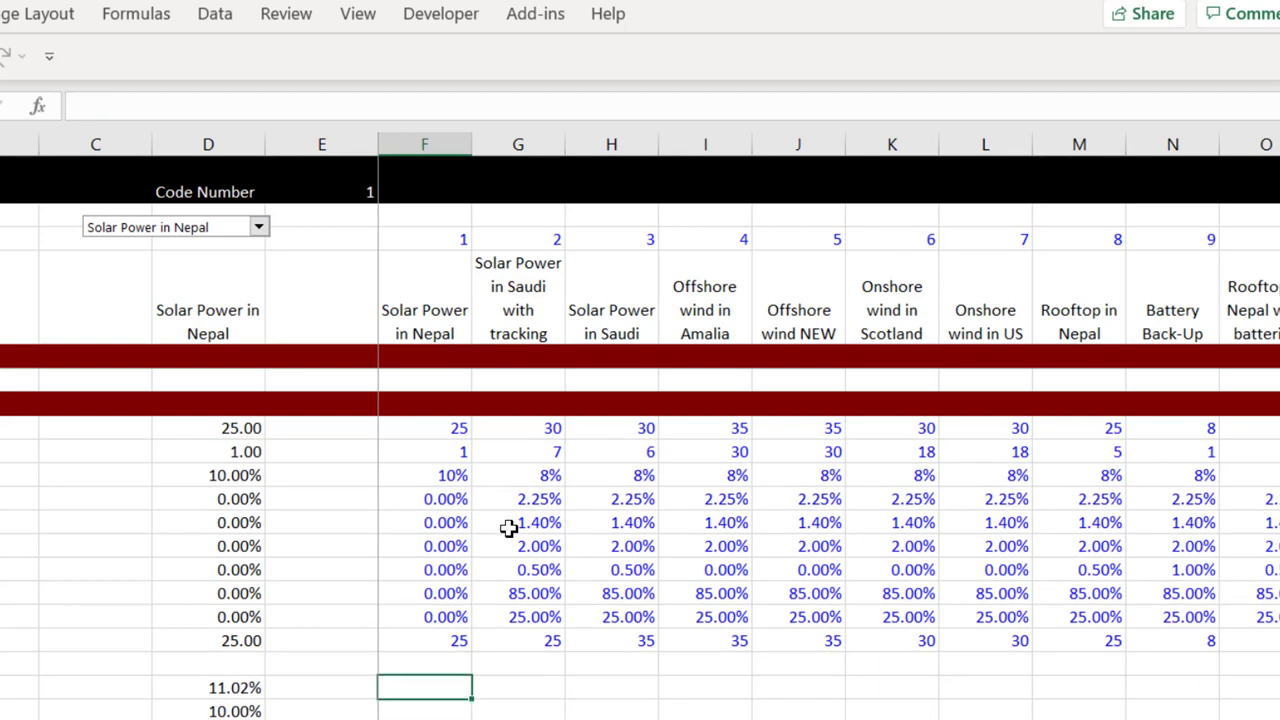
pyautogui.write('=')
pyautogui.hotkey('ctrl', 'pagedown')
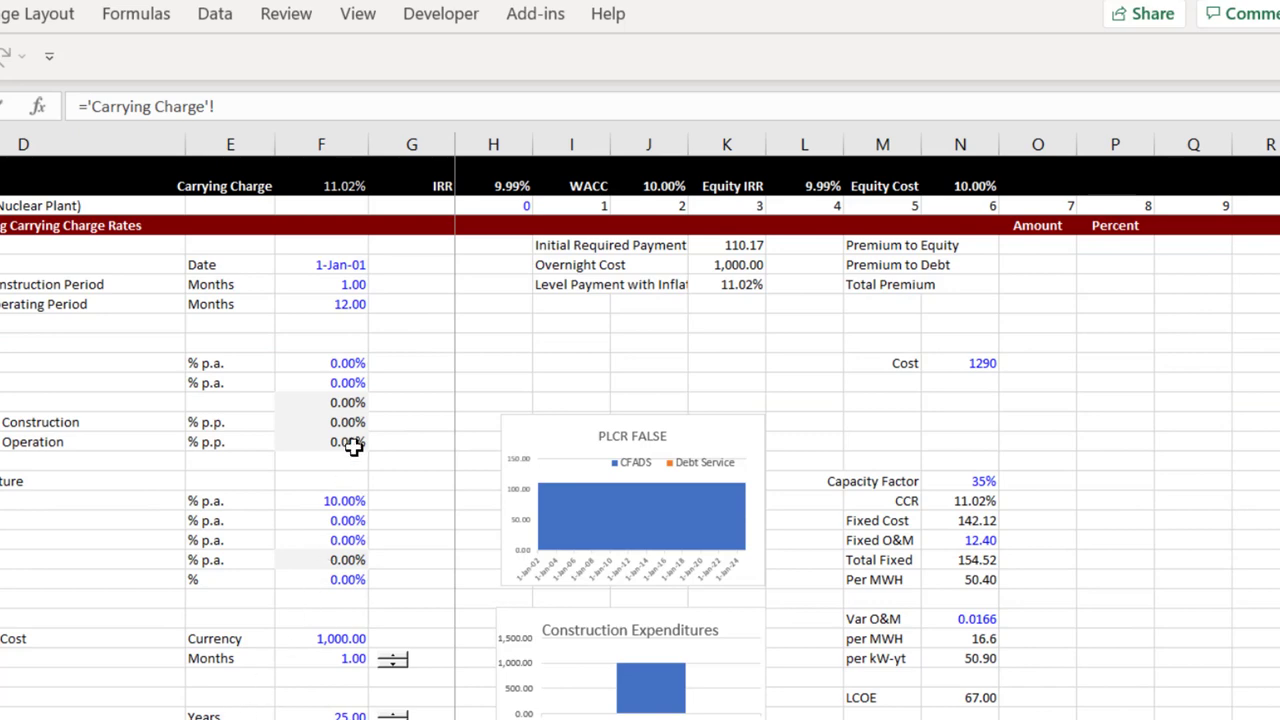
pyautogui.click(340, 185)
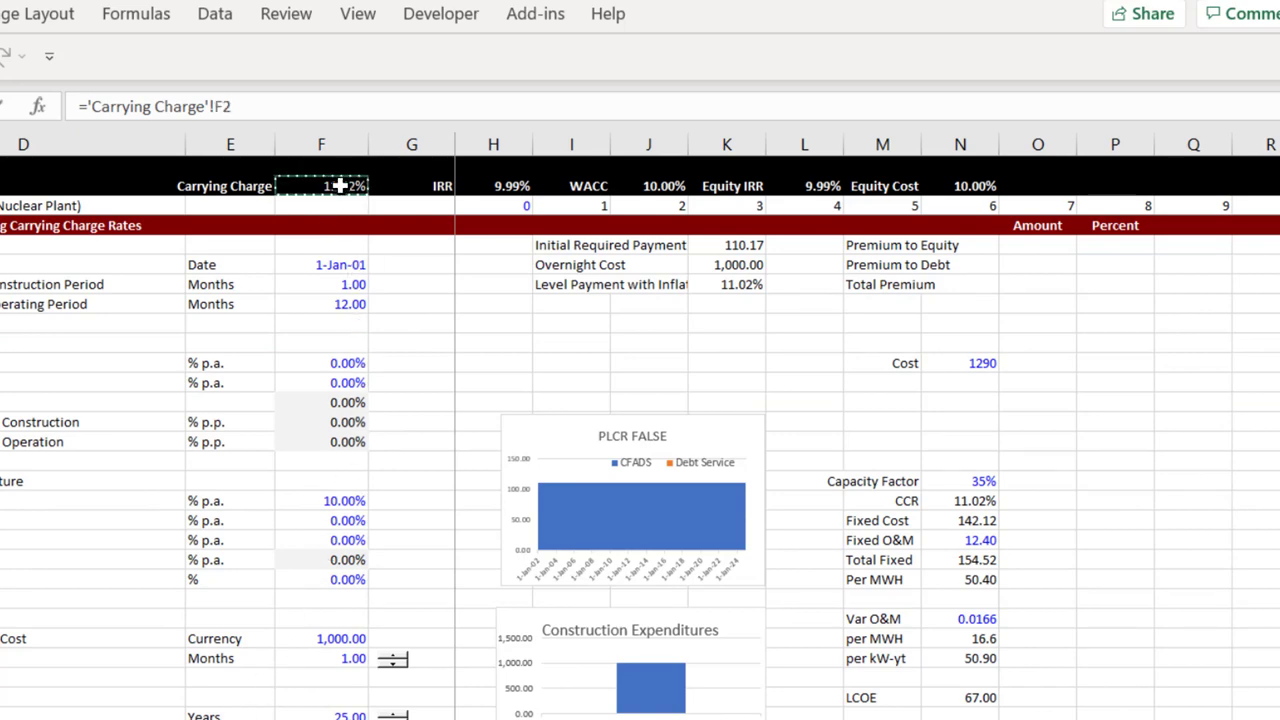
pyautogui.hotkey('ctrl', 'pageup')
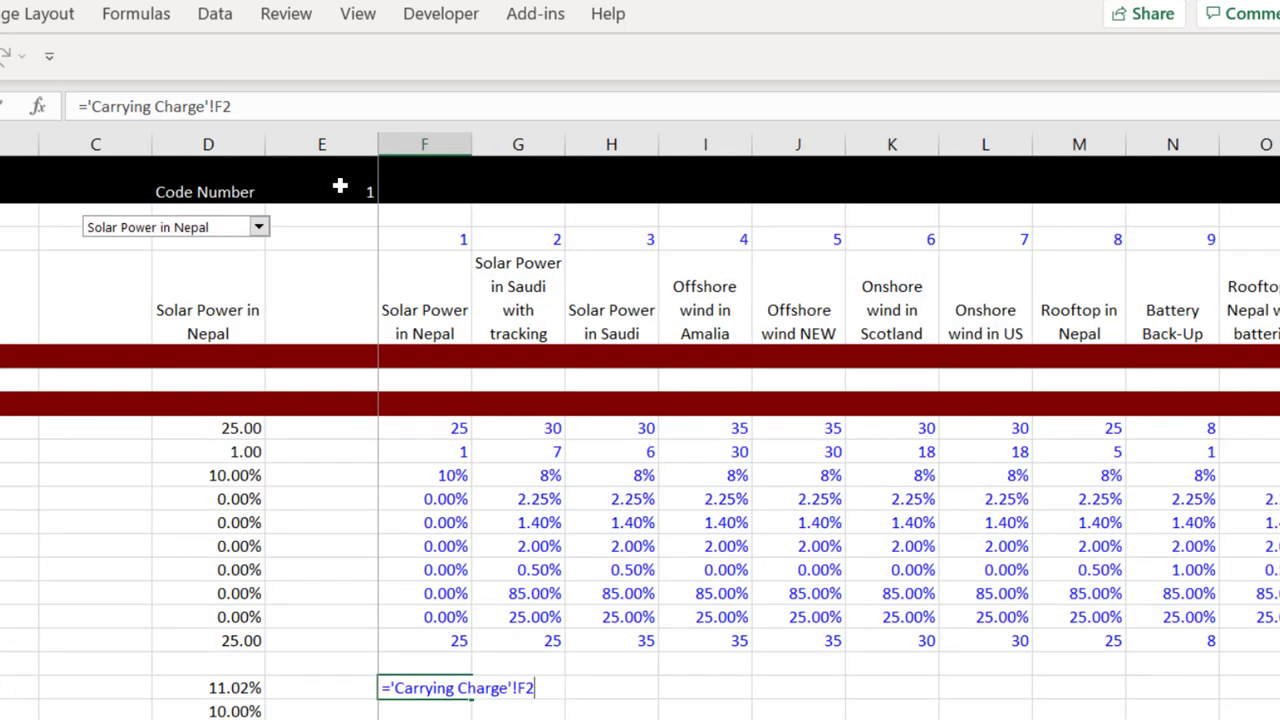
pyautogui.press('Return')
pyautogui.press('Up')
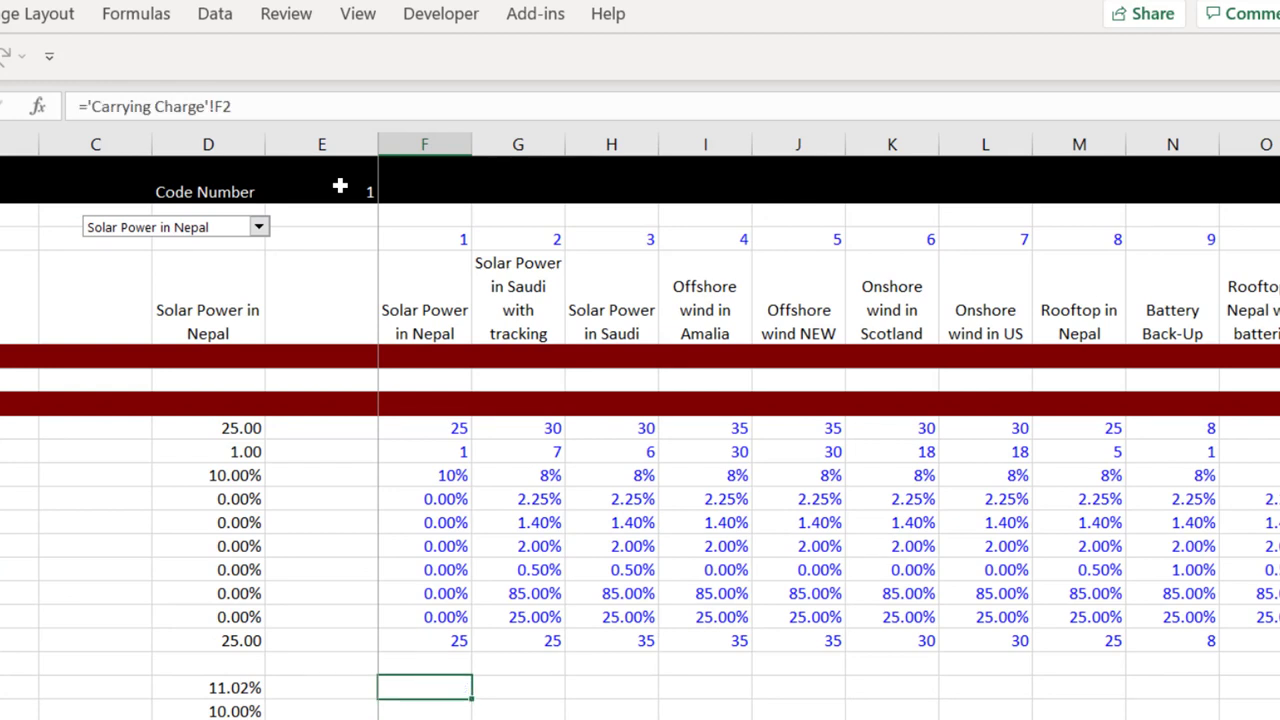
# Step: Check the PMT formula in D42 and set cell F42 in the Solar Power in Nepal column to =D42
pyautogui.press('Left')
pyautogui.press('Left')
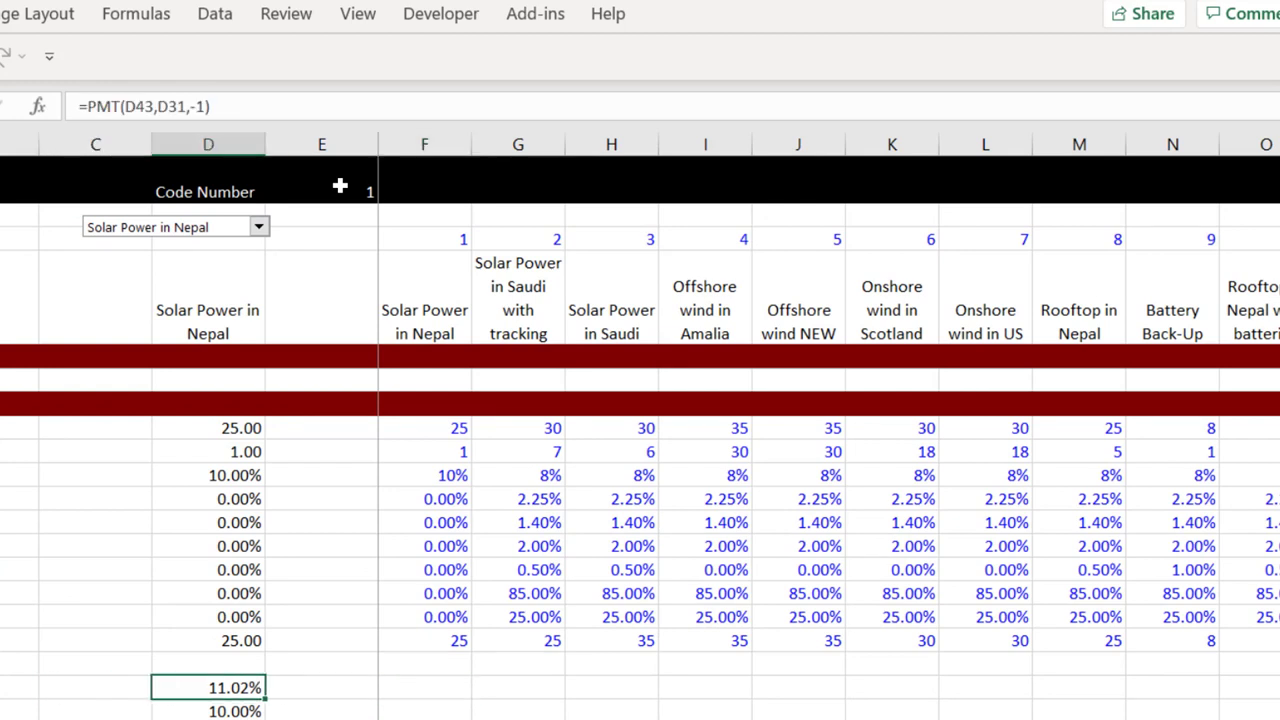
pyautogui.press('Right')
pyautogui.press('Right')
pyautogui.write('=')
pyautogui.press('Left')
pyautogui.press('Left')
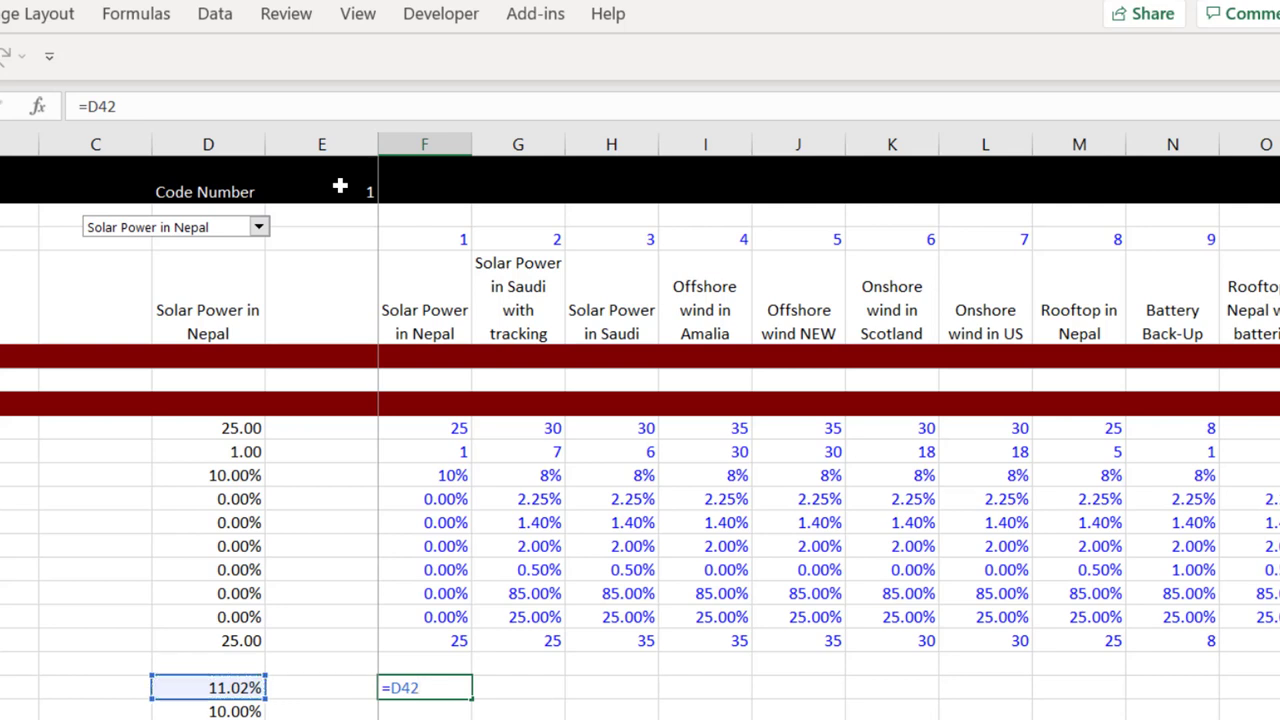
pyautogui.press('Return')
pyautogui.press('Up')
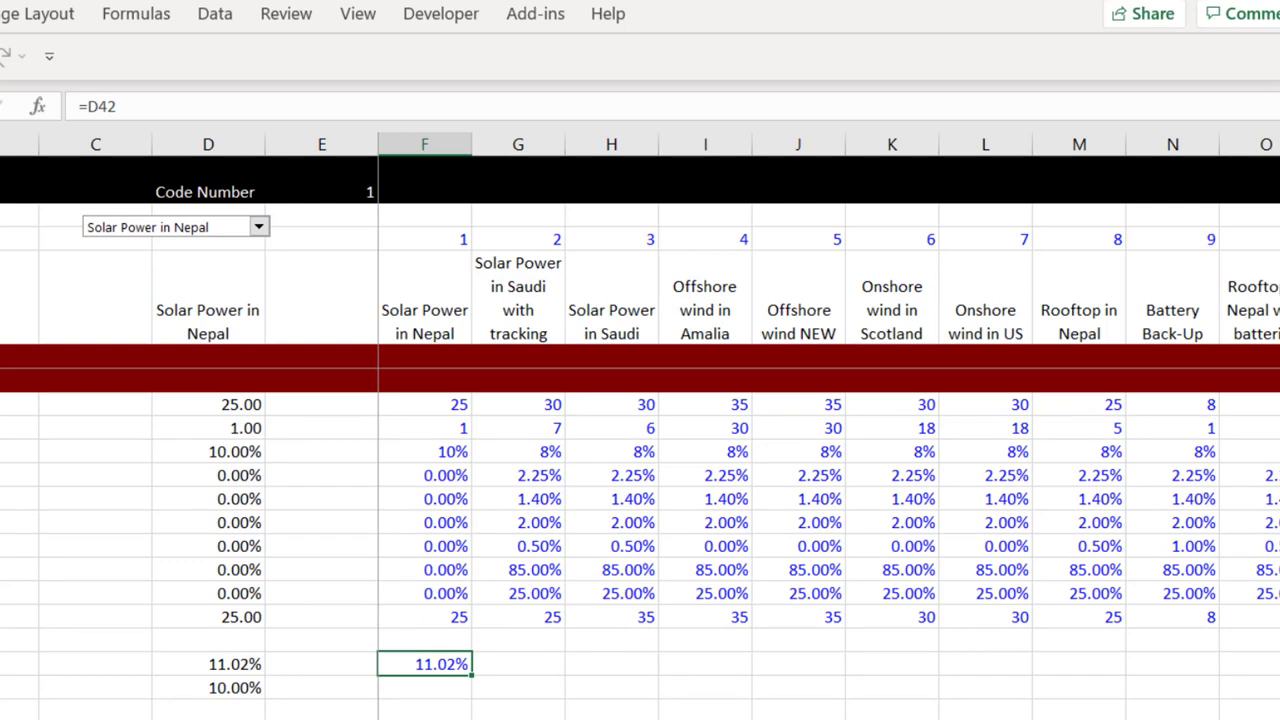
# Step: Examine the Carrying Charge sheet from its rate inputs down through the S-curve construction cost allocation
pyautogui.hotkey('ctrl', 'pagedown')
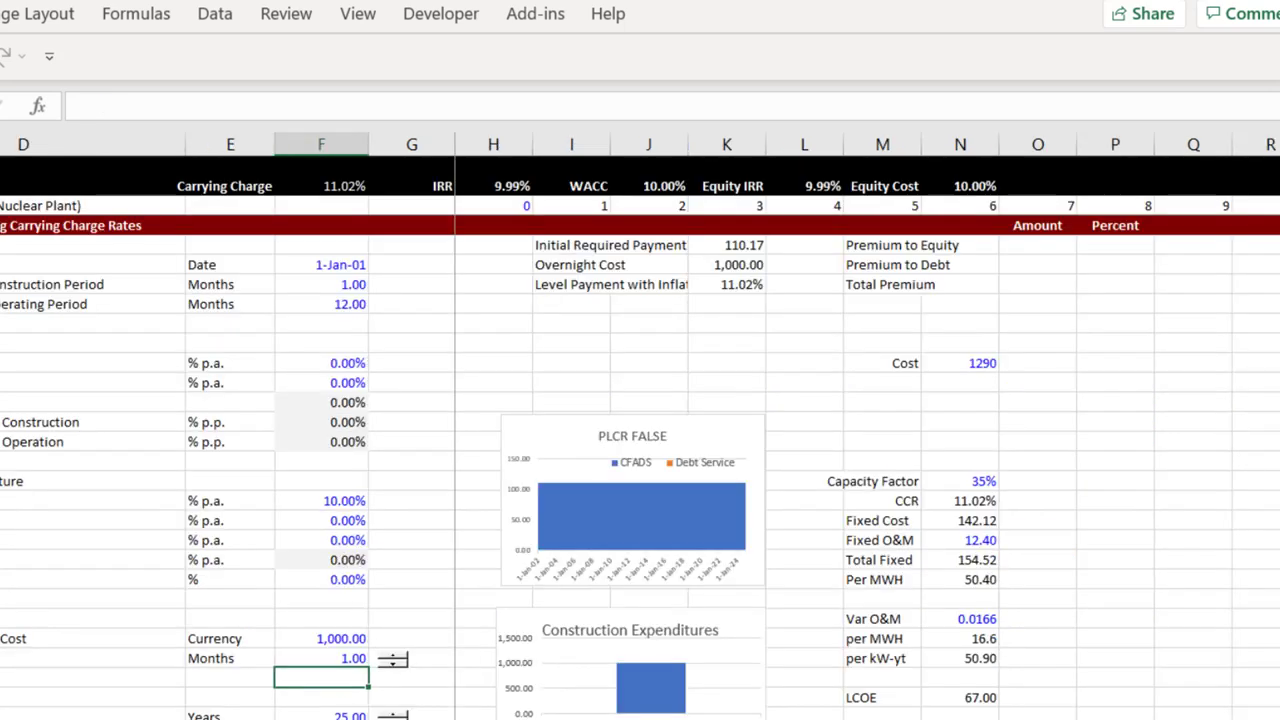
pyautogui.click(330, 348)
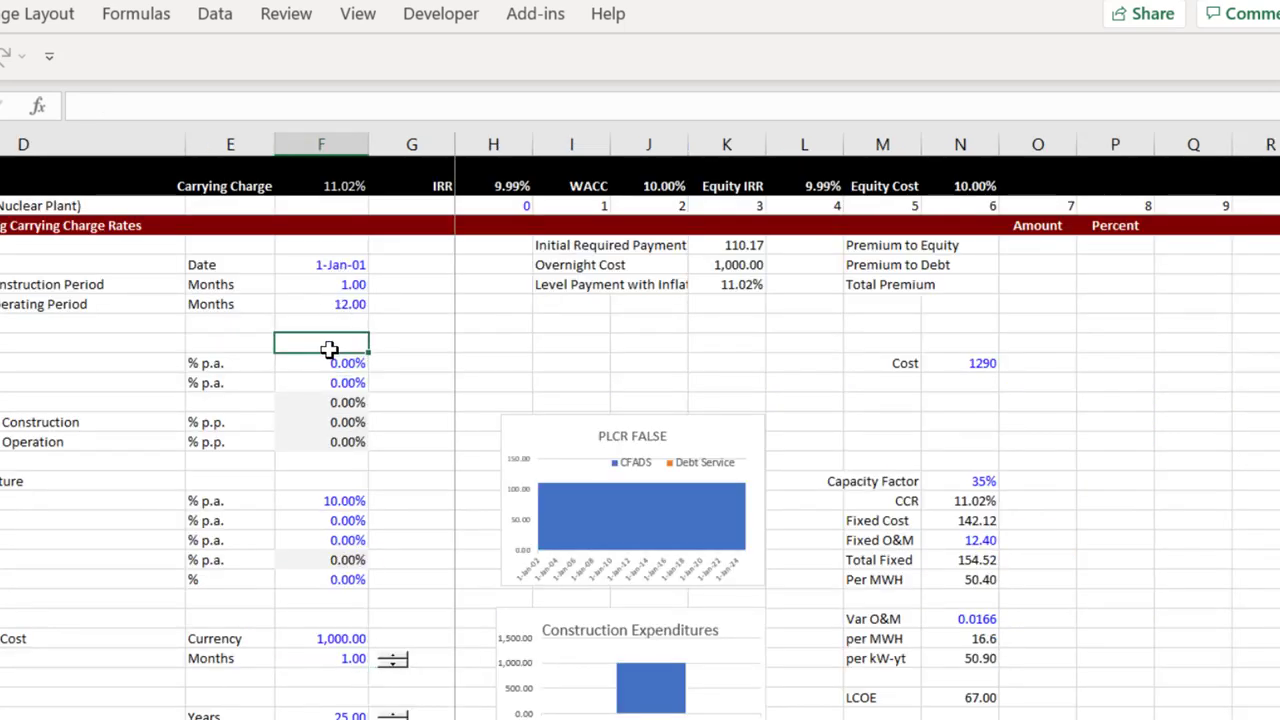
pyautogui.scroll(-9, 330, 348)
pyautogui.press('Down')
pyautogui.press('Down')
pyautogui.press('Down')
pyautogui.press('Down')
pyautogui.press('Down')
pyautogui.press('Down')
pyautogui.press('Down')
pyautogui.press('Down')
pyautogui.press('Down')
pyautogui.press('Down')
pyautogui.press('Down')
pyautogui.press('Down')
pyautogui.press('Down')
pyautogui.press('Down')
pyautogui.press('Down')
pyautogui.press('Down')
pyautogui.press('Down')
pyautogui.press('Down')
pyautogui.press('Down')
pyautogui.press('Down')
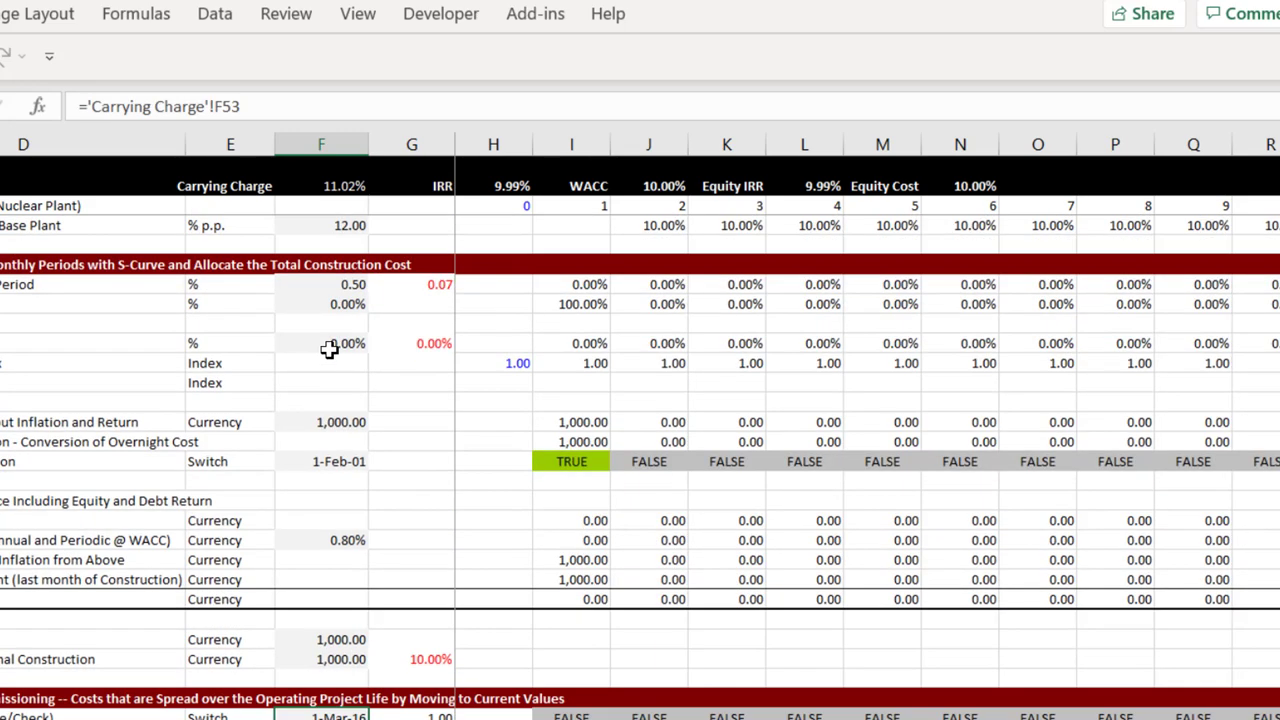
# Step: Examine the decommissioning cost calculation and the section spreading the capital cost benefit over the entire operating period
pyautogui.press('Down')
pyautogui.press('Down')
pyautogui.press('Down')
pyautogui.press('Down')
pyautogui.press('Down')
pyautogui.press('Down')
pyautogui.press('Down')
pyautogui.press('Down')
pyautogui.press('Down')
pyautogui.press('Down')
pyautogui.press('Down')
pyautogui.press('Down')
pyautogui.press('Down')
pyautogui.press('Down')
pyautogui.press('Down')
pyautogui.press('Down')
pyautogui.press('Down')
pyautogui.press('Down')
pyautogui.press('Down')
pyautogui.press('Down')
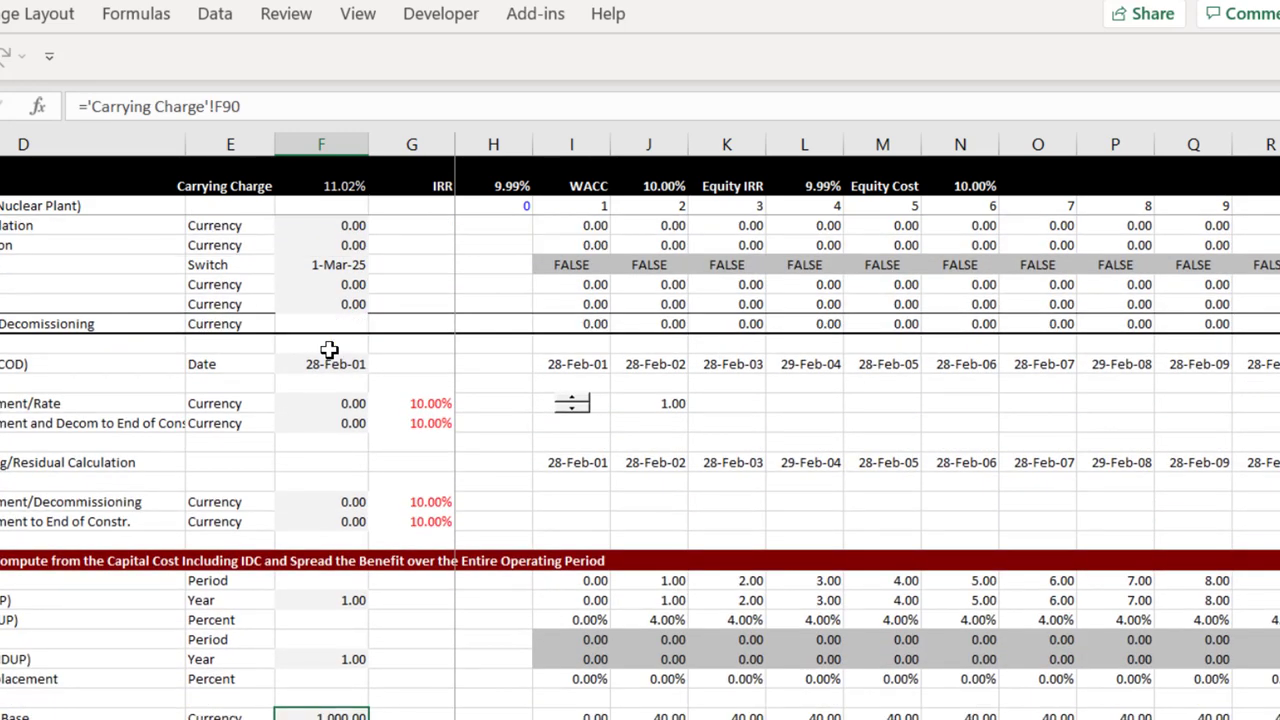
# Step: Look back through the decommissioning and construction cost calculations up to the Carrying Charge sheet's main inputs
pyautogui.press('Up')
pyautogui.press('Up')
pyautogui.press('Up')
pyautogui.press('Up')
pyautogui.press('Up')
pyautogui.press('Up')
pyautogui.press('Up')
pyautogui.press('Up')
pyautogui.press('Up')
pyautogui.press('Up')
pyautogui.press('Up')
pyautogui.press('Up')
pyautogui.press('Up')
pyautogui.press('Up')
pyautogui.press('Up')
pyautogui.press('Up')
pyautogui.press('Up')
pyautogui.press('Up')
pyautogui.press('Up')
pyautogui.press('Up')
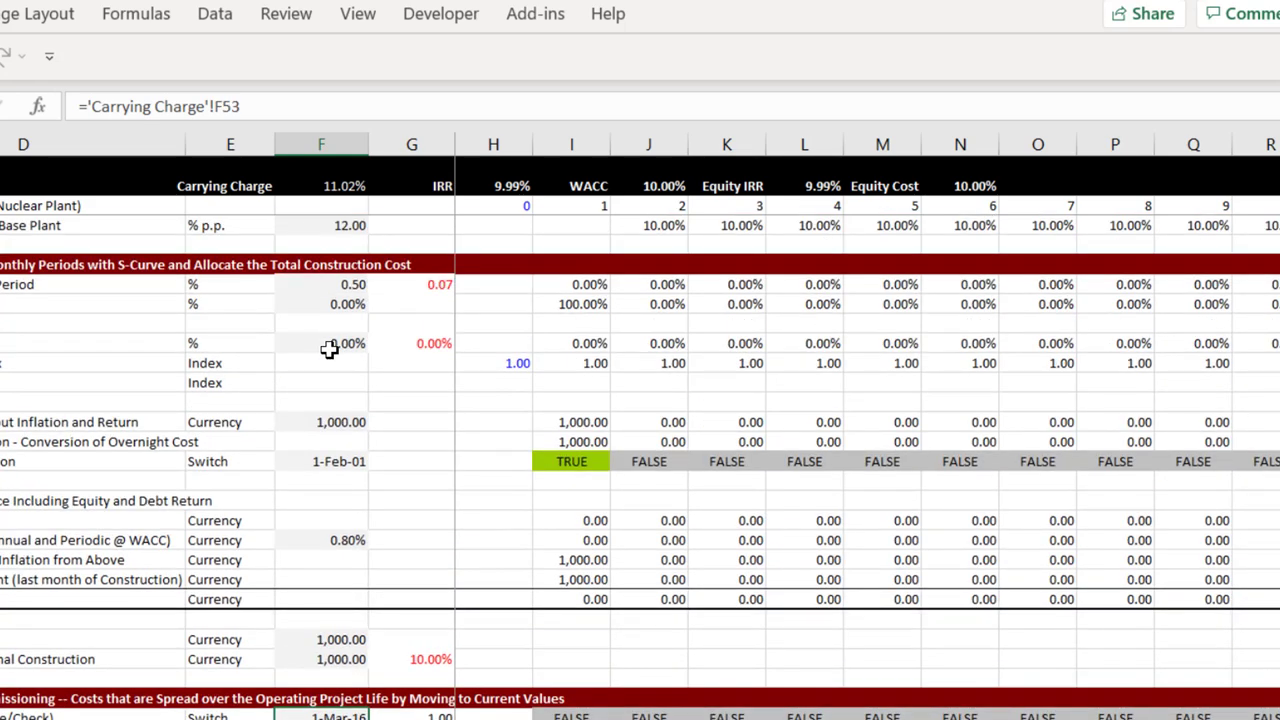
pyautogui.press('pageup')
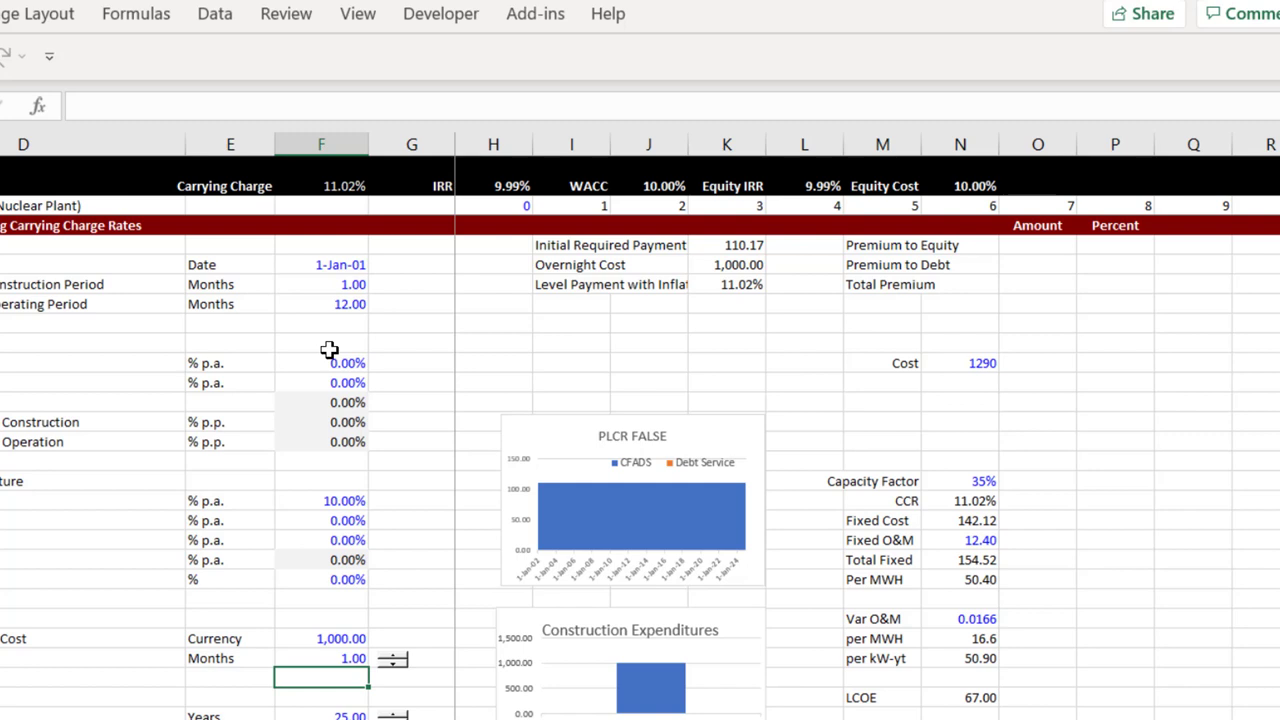
# Step: Examine the decommissioning expenditure, WACC table and Base Plant rate inputs, and return to the top of the Carrying Charge sheet
pyautogui.press('Down')
pyautogui.press('Down')
pyautogui.press('Down')
pyautogui.press('Down')
pyautogui.press('Down')
pyautogui.press('Down')
pyautogui.press('Down')
pyautogui.press('Down')
pyautogui.press('Down')
pyautogui.press('Down')
pyautogui.press('Down')
pyautogui.press('Down')
pyautogui.press('Down')
pyautogui.press('Down')
pyautogui.press('Down')
pyautogui.press('Down')
pyautogui.press('Down')
pyautogui.press('Down')
pyautogui.press('Down')
pyautogui.press('Down')
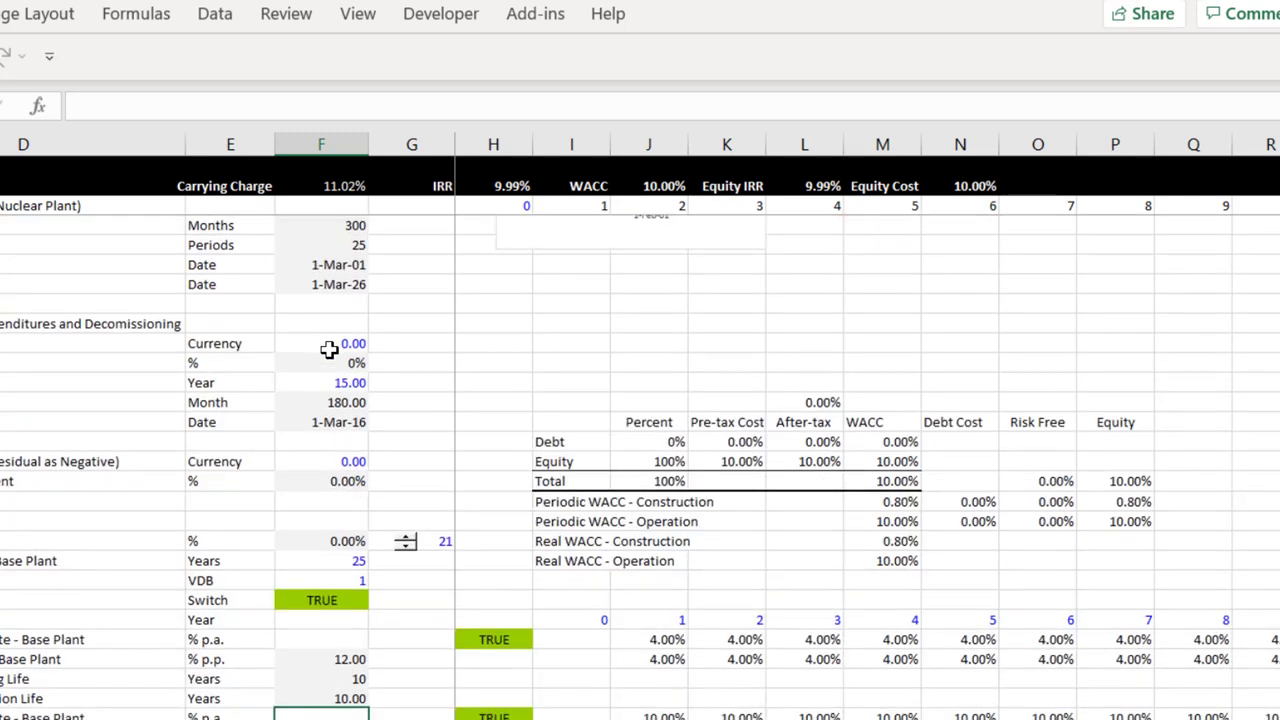
pyautogui.press('Down')
pyautogui.press('Down')
pyautogui.press('Down')
pyautogui.press('Down')
pyautogui.press('Down')
pyautogui.press('Down')
pyautogui.press('Down')
pyautogui.press('Down')
pyautogui.press('Down')
pyautogui.press('Down')
pyautogui.press('Down')
pyautogui.press('Down')
pyautogui.press('Down')
pyautogui.press('Down')
pyautogui.press('Down')
pyautogui.press('Down')
pyautogui.press('Down')
pyautogui.press('Down')
pyautogui.press('Down')
pyautogui.press('Down')
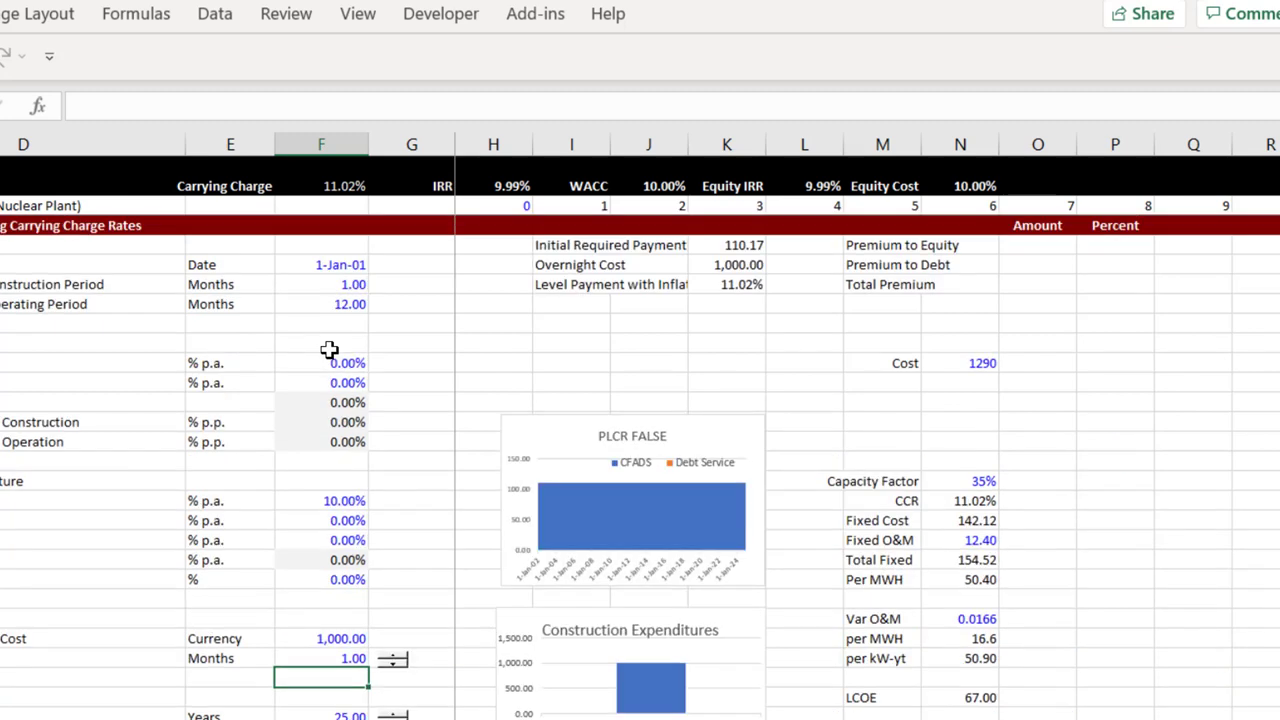
# Step: Inspect the LCOE Summary link behind the first % p.a. rate and the construction and operation rates below it
pyautogui.press('Up')
pyautogui.press('Up')
pyautogui.press('Up')
pyautogui.press('Up')
pyautogui.press('Up')
pyautogui.press('Up')
pyautogui.press('Up')
pyautogui.press('Up')
pyautogui.press('Up')
pyautogui.press('Up')
pyautogui.press('Up')
pyautogui.press('Up')
pyautogui.press('Up')
pyautogui.press('Up')
pyautogui.press('Up')
pyautogui.press('Up')
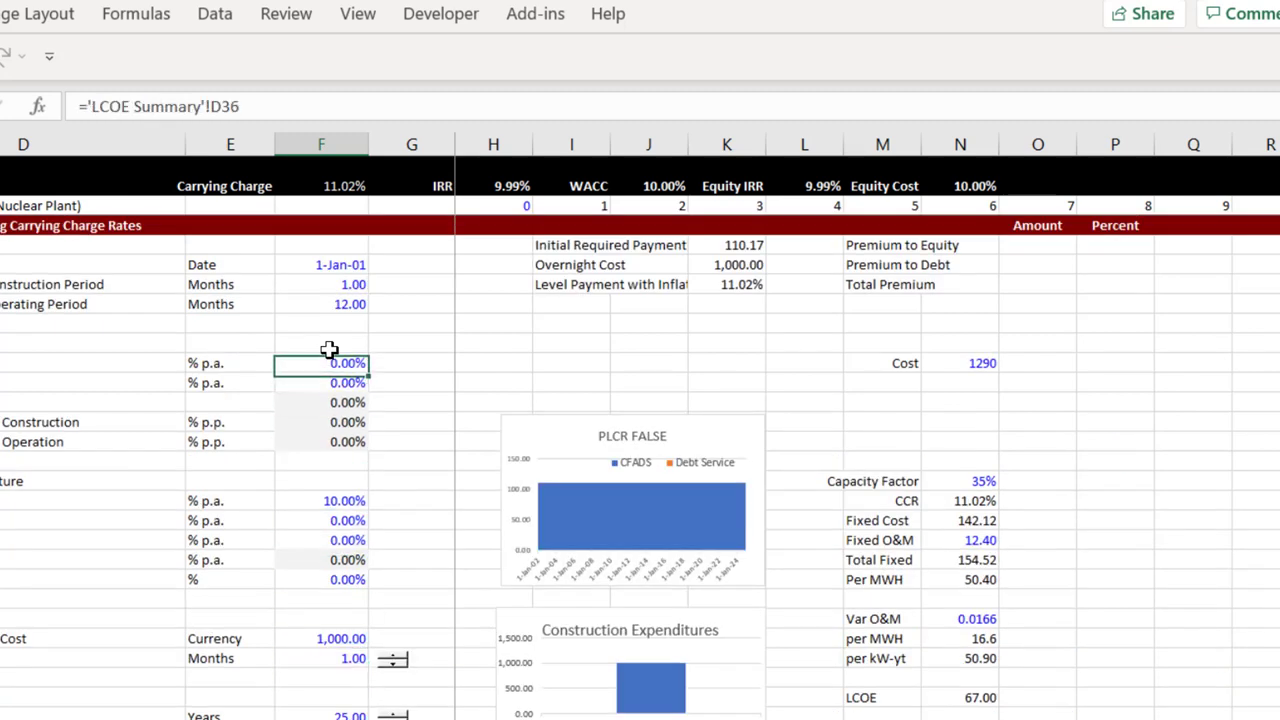
pyautogui.press('Down')
pyautogui.press('Down')
pyautogui.press('Down')
pyautogui.press('Down')
pyautogui.press('Down')
pyautogui.press('Down')
pyautogui.press('Down')
pyautogui.press('Down')
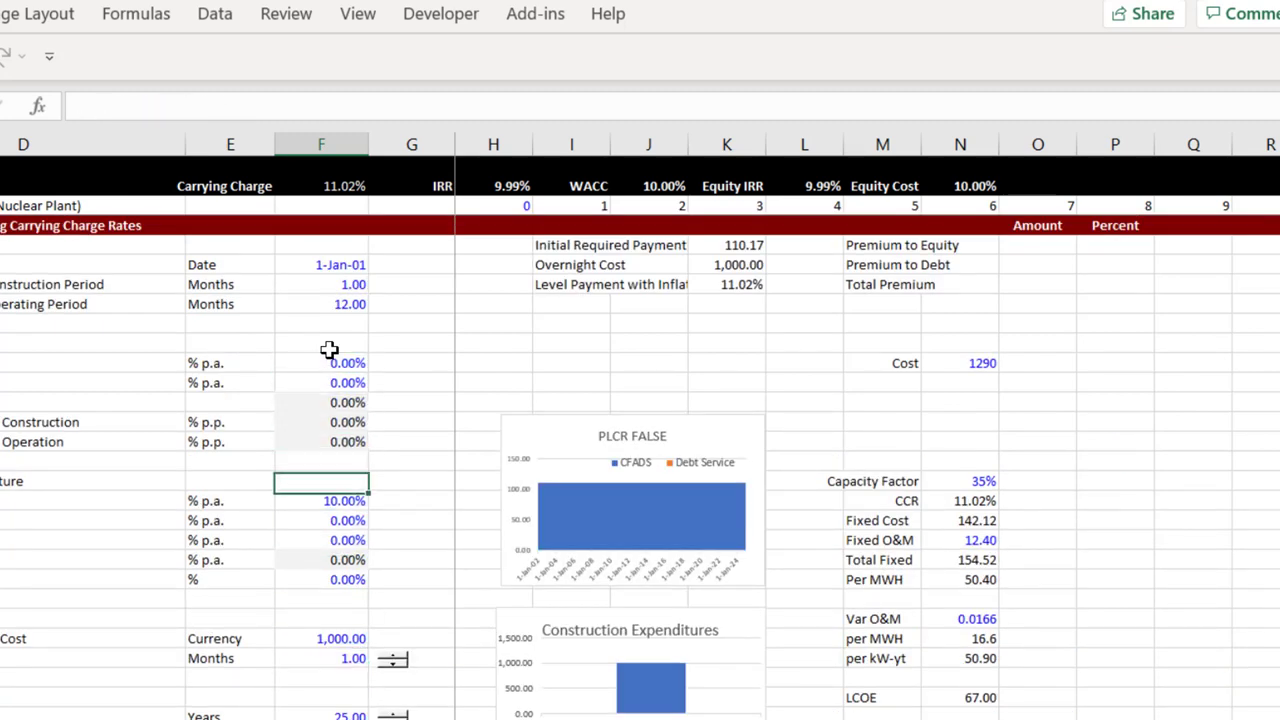
# Step: Examine the Carrying Charge sheet from the main rate inputs down to the S-curve construction cost allocation and decommissioning section
pyautogui.press('Down')
pyautogui.press('Down')
pyautogui.press('Down')
pyautogui.press('Down')
pyautogui.press('Down')
pyautogui.press('Down')
pyautogui.press('Down')
pyautogui.press('Down')
pyautogui.press('Down')
pyautogui.press('Down')
pyautogui.press('Down')
pyautogui.press('Down')
pyautogui.press('Down')
pyautogui.press('Down')
pyautogui.press('Down')
pyautogui.press('Down')
pyautogui.press('Down')
pyautogui.press('Down')
pyautogui.press('Down')
pyautogui.press('Down')
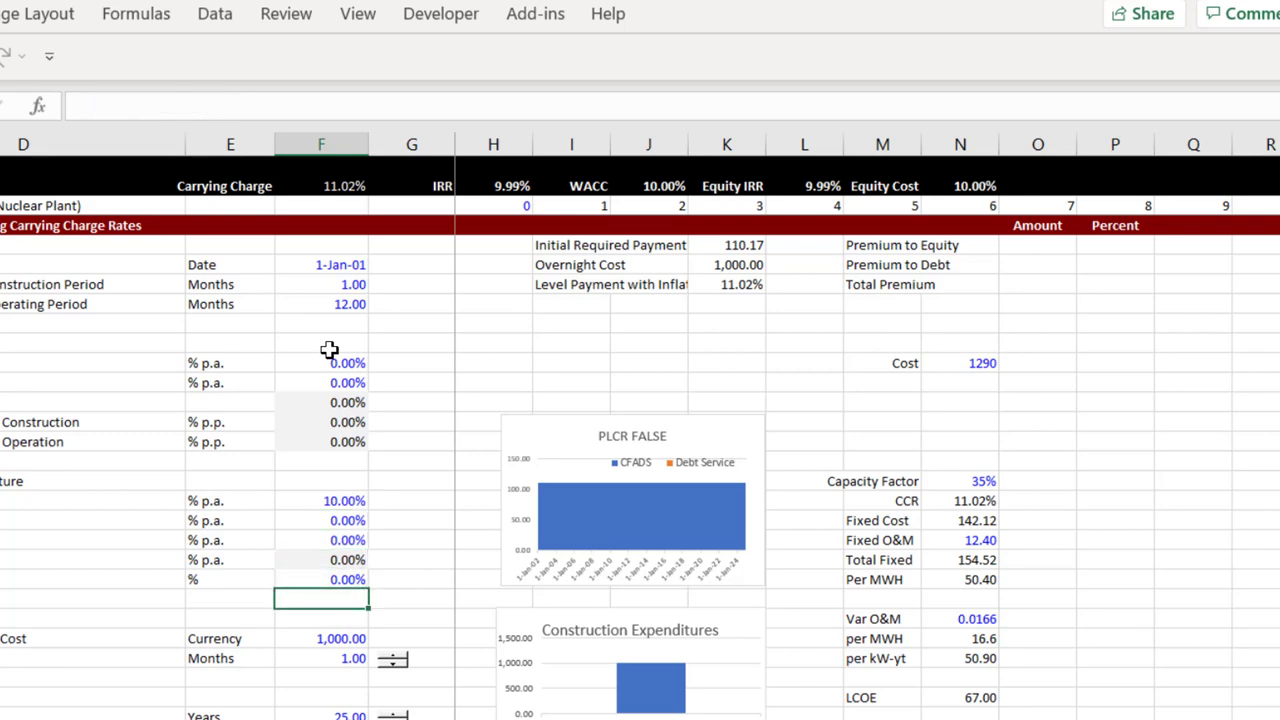
pyautogui.press('Down')
pyautogui.press('Down')
pyautogui.press('Down')
pyautogui.press('Down')
pyautogui.press('Down')
pyautogui.press('Down')
pyautogui.press('Down')
pyautogui.press('Down')
pyautogui.press('Down')
pyautogui.press('Down')
pyautogui.press('Down')
pyautogui.press('Down')
pyautogui.press('Down')
pyautogui.press('Down')
pyautogui.press('Down')
pyautogui.press('Down')
pyautogui.press('Down')
pyautogui.press('Down')
pyautogui.press('Down')
pyautogui.press('Down')
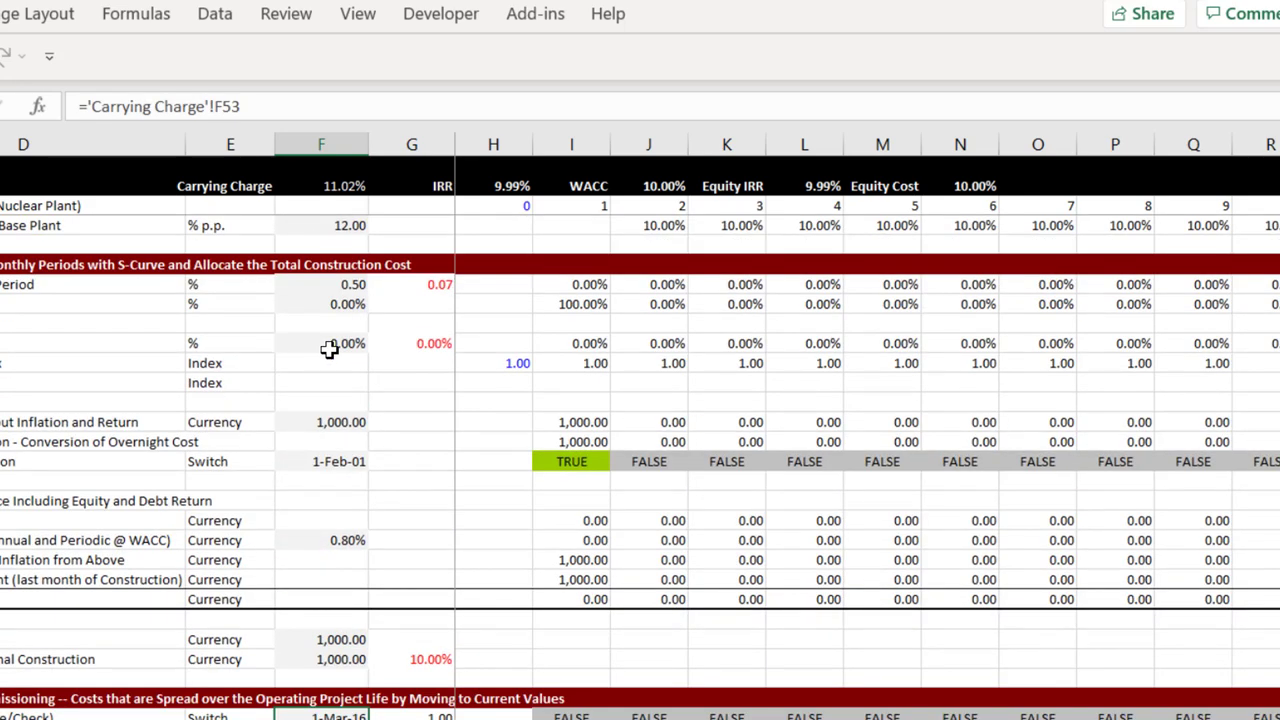
# Step: Examine the calculations from decommissioning through the EBITDA/Initial Investment carrying charge section to the start of the target return proof
pyautogui.press('Down')
pyautogui.press('Down')
pyautogui.press('Down')
pyautogui.press('Down')
pyautogui.press('Down')
pyautogui.press('Down')
pyautogui.press('Down')
pyautogui.press('Down')
pyautogui.press('Down')
pyautogui.press('Down')
pyautogui.press('Down')
pyautogui.press('Down')
pyautogui.press('Down')
pyautogui.press('Down')
pyautogui.press('Down')
pyautogui.press('Down')
pyautogui.press('Down')
pyautogui.press('Down')
pyautogui.press('Down')
pyautogui.press('Down')
pyautogui.press('Down')
pyautogui.press('Down')
pyautogui.press('Down')
pyautogui.press('Down')
pyautogui.press('Down')
pyautogui.press('Down')
pyautogui.press('Down')
pyautogui.press('Down')
pyautogui.press('Down')
pyautogui.press('Down')
pyautogui.press('Down')
pyautogui.press('Down')
pyautogui.press('Down')
pyautogui.press('Down')
pyautogui.press('Down')
pyautogui.press('Down')
pyautogui.press('Down')
pyautogui.press('Down')
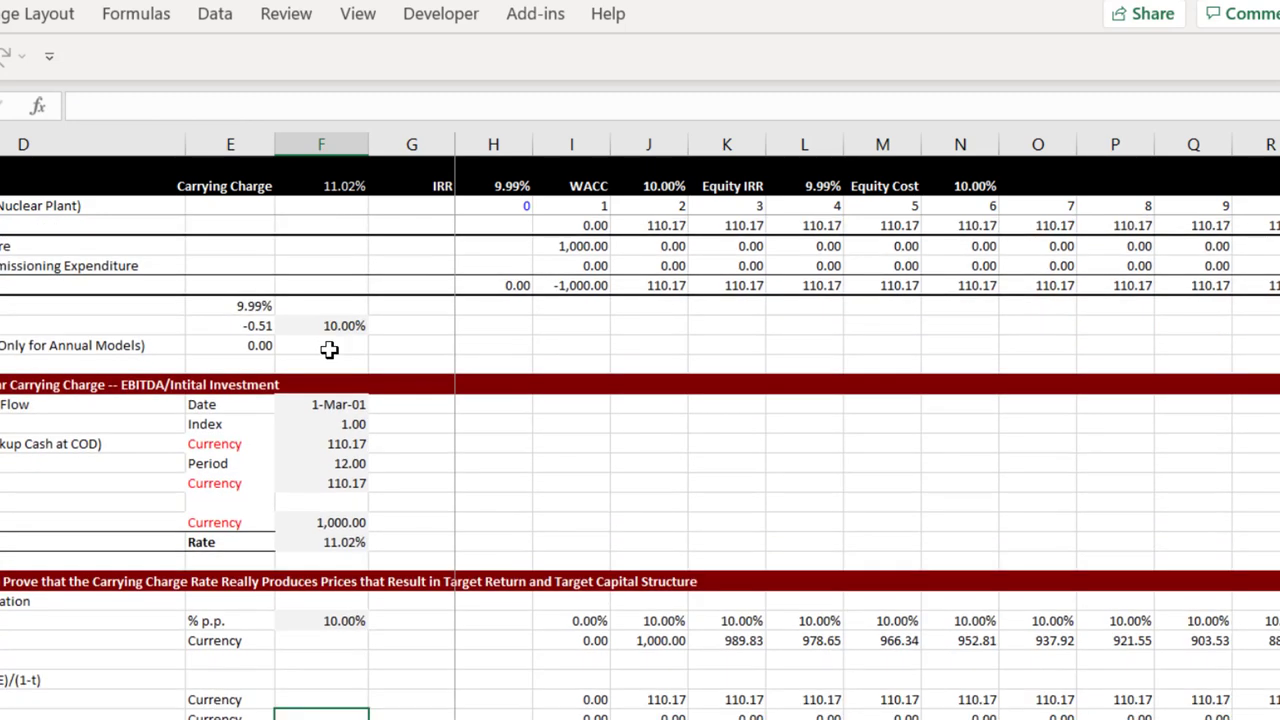
# Step: Review the finance model with constant capital structure, including its income, tax, cash flow and balance sections
pyautogui.press('Down')
pyautogui.press('Down')
pyautogui.press('Down')
pyautogui.press('Down')
pyautogui.press('Down')
pyautogui.press('Down')
pyautogui.press('Down')
pyautogui.press('Down')
pyautogui.press('Down')
pyautogui.press('Down')
pyautogui.press('Down')
pyautogui.press('Down')
pyautogui.press('Down')
pyautogui.press('Down')
pyautogui.press('Down')
pyautogui.press('Down')
pyautogui.press('Down')
pyautogui.press('Down')
pyautogui.press('Down')
pyautogui.press('Down')
pyautogui.click(329, 349)
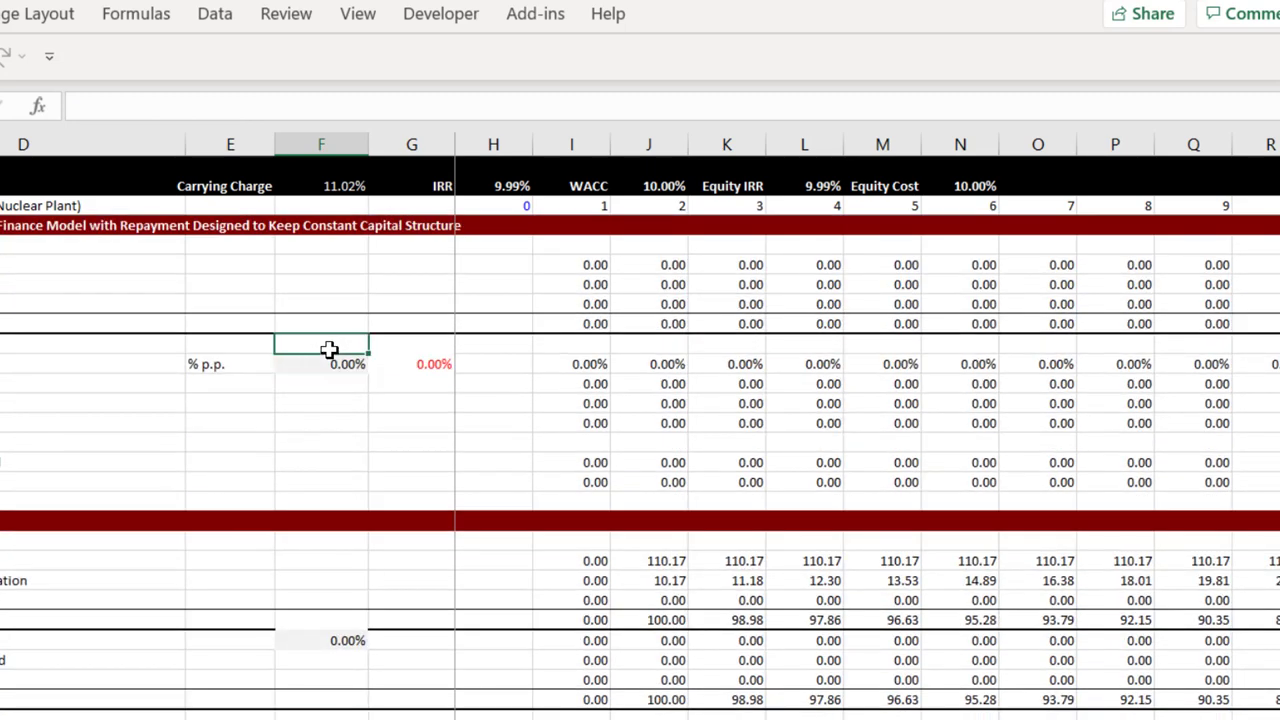
pyautogui.press('pagedown')
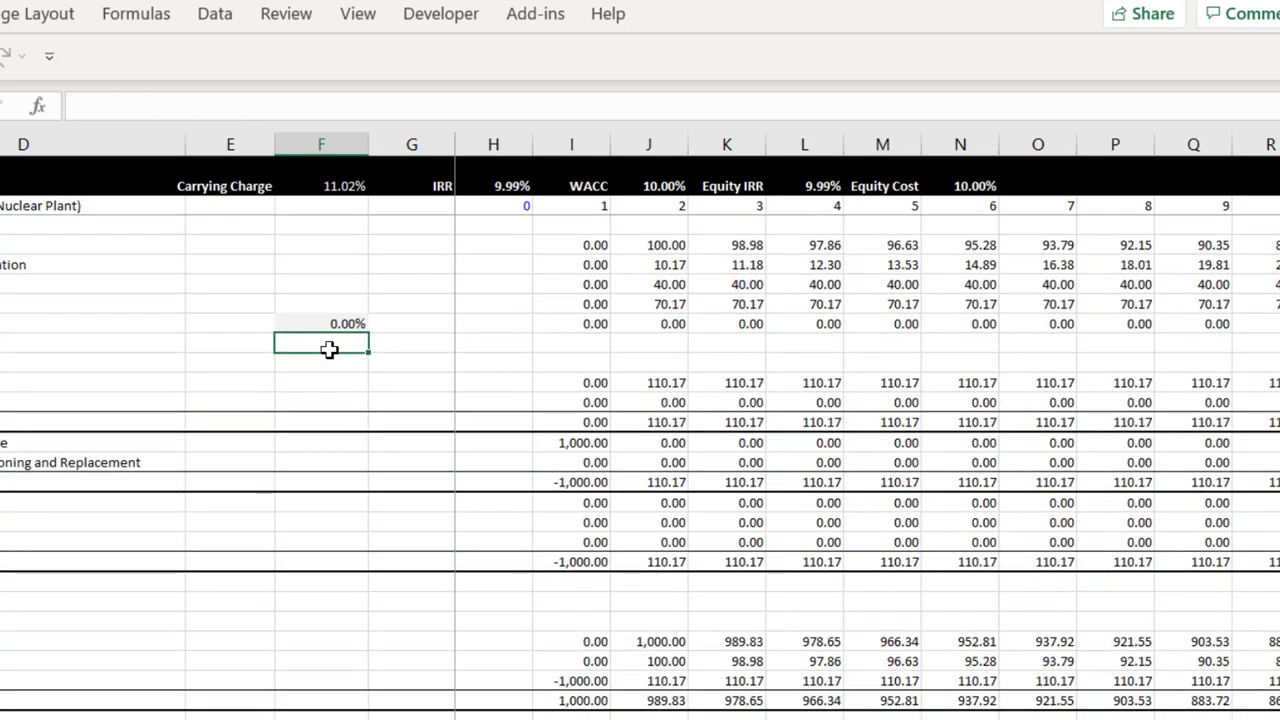
pyautogui.press('pagedown')
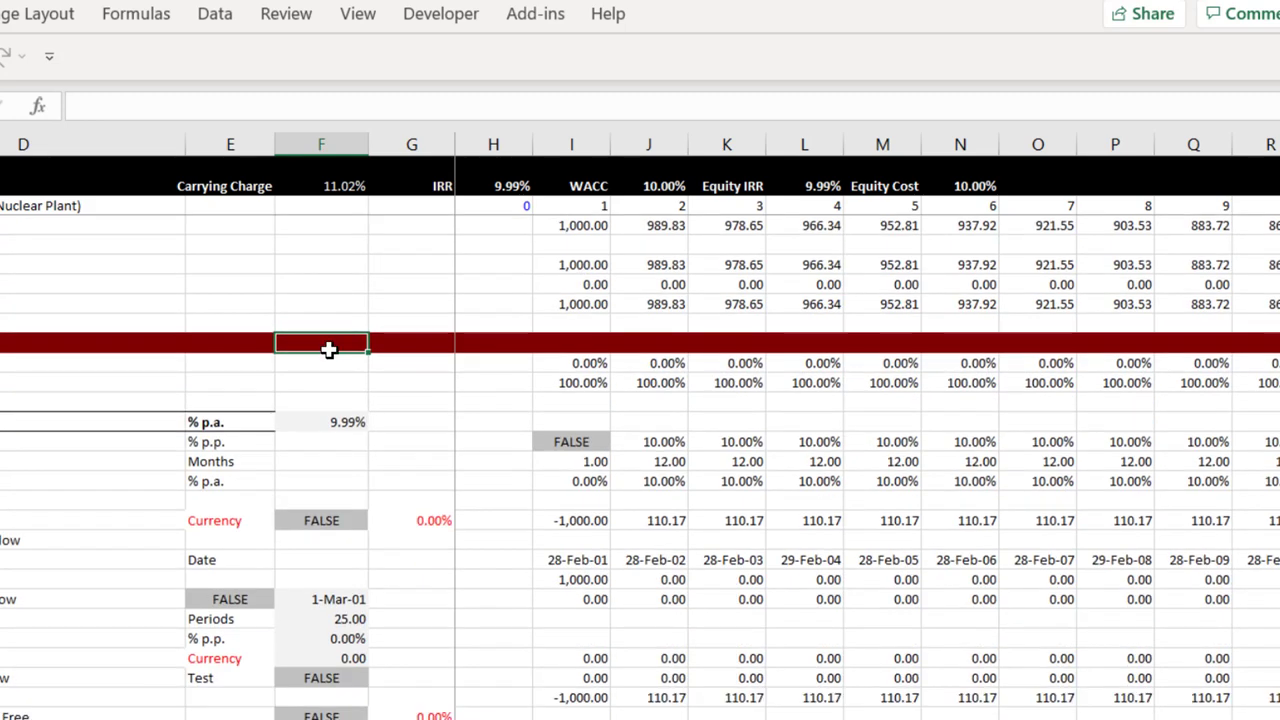
# Step: Inspect the XIRR formula behind the bold % p.a. rate below the financial statements
pyautogui.press('Left')
pyautogui.press('Left')
pyautogui.press('Down')
pyautogui.press('Down')
pyautogui.press('Down')
pyautogui.press('Down')
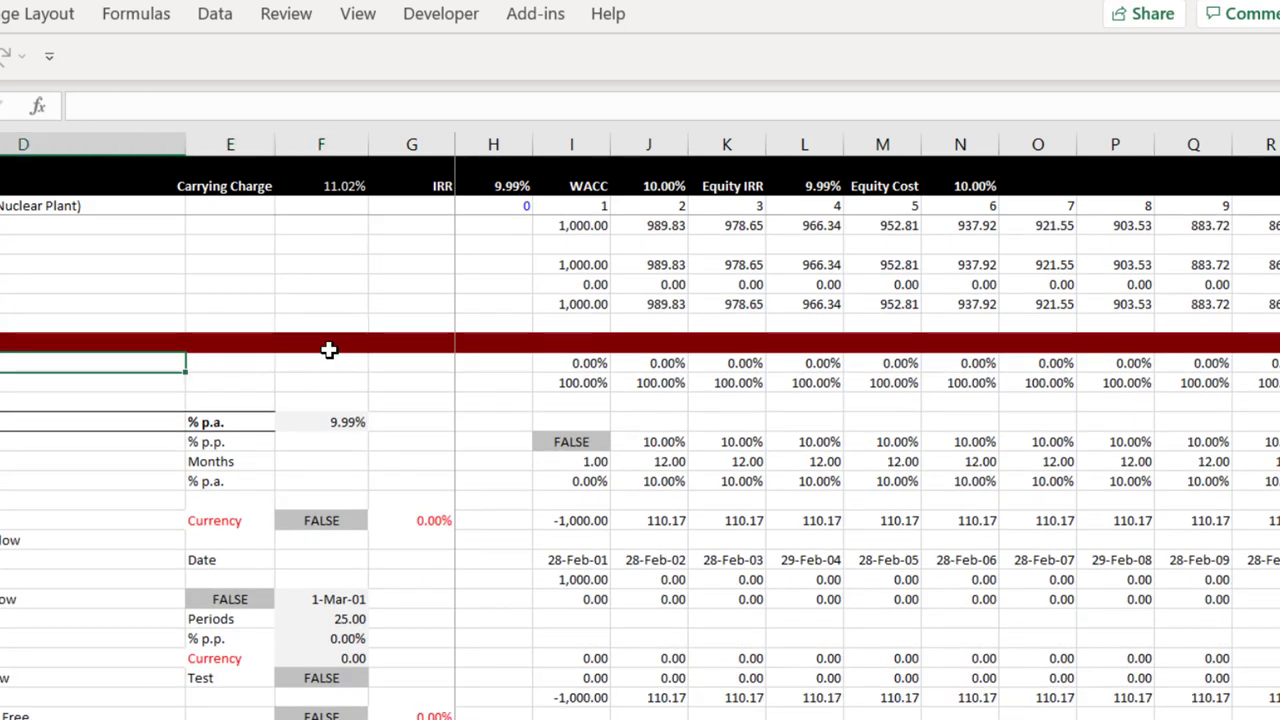
pyautogui.press('Right')
pyautogui.press('Right')
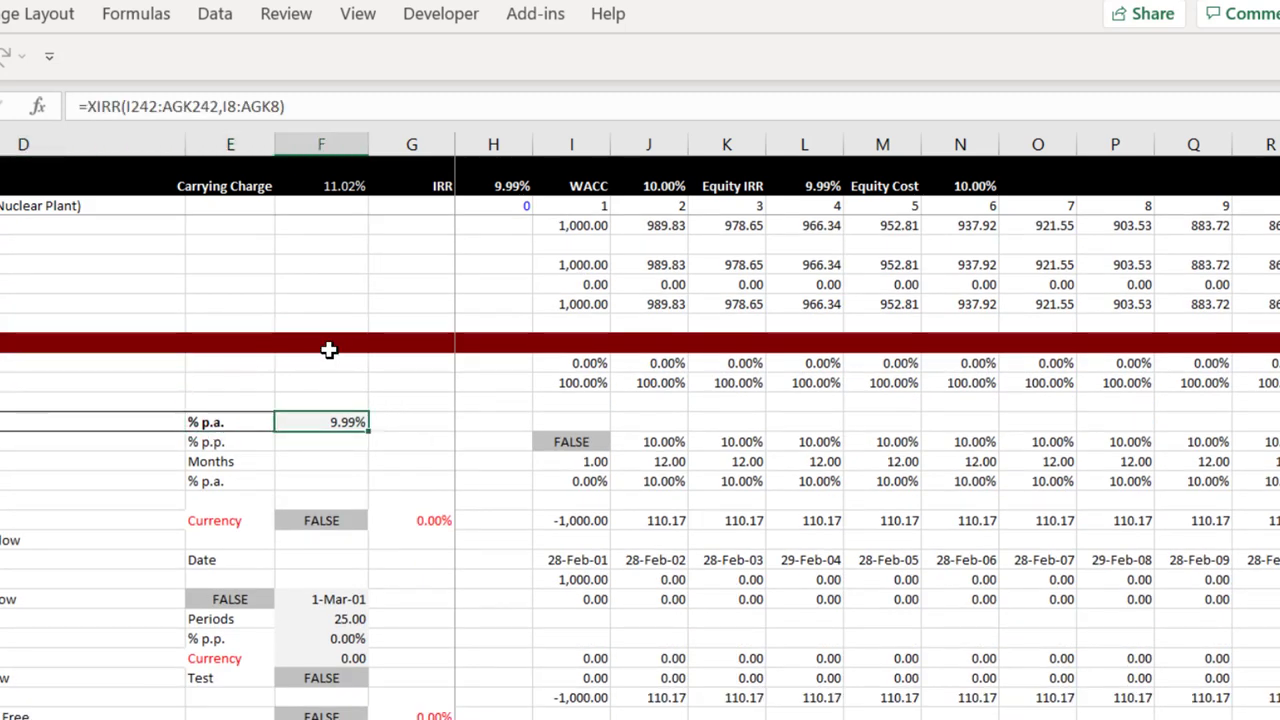
# Step: Return to the main inputs and inspect the LCOE Summary link behind the first % p.a. rate in the capital structure block
pyautogui.press('pageup')
pyautogui.press('pageup')
pyautogui.press('pageup')
pyautogui.press('pageup')
pyautogui.press('pageup')
pyautogui.press('pageup')
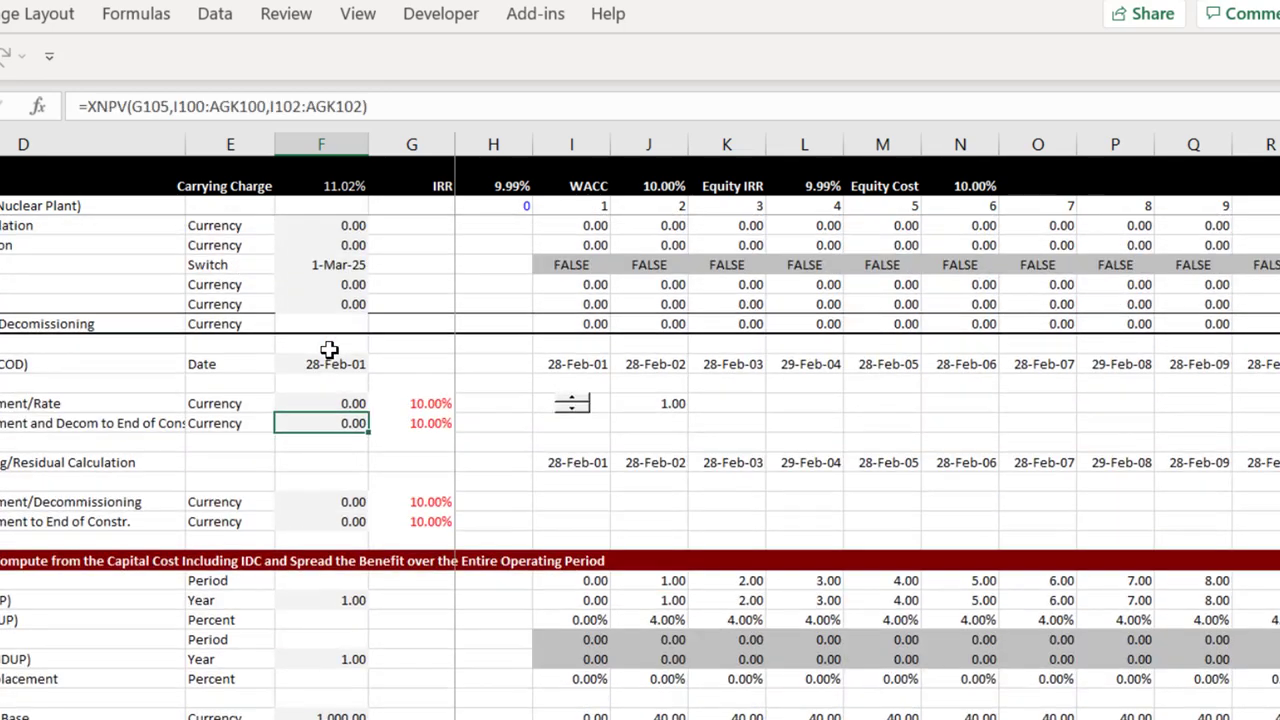
pyautogui.press('pageup')
pyautogui.press('pageup')
pyautogui.press('pageup')
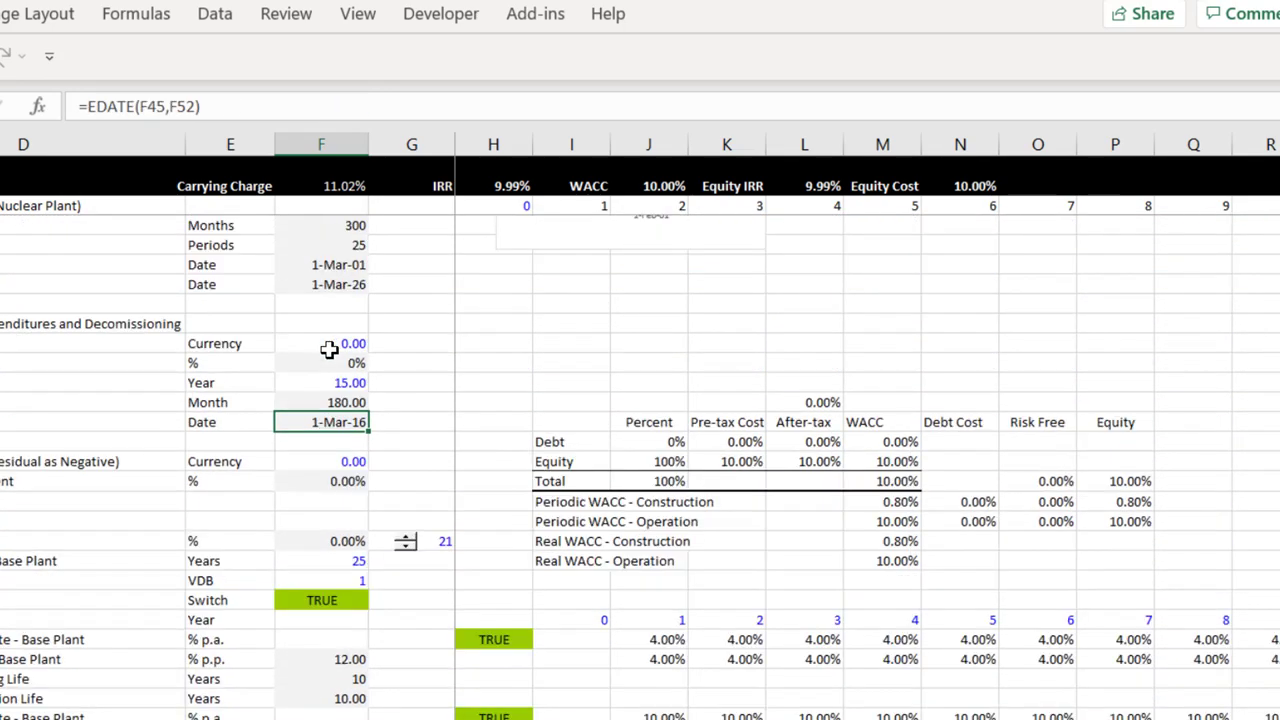
pyautogui.press('pageup')
pyautogui.press('Down')
pyautogui.press('Down')
pyautogui.press('Down')
pyautogui.press('Down')
pyautogui.press('Down')
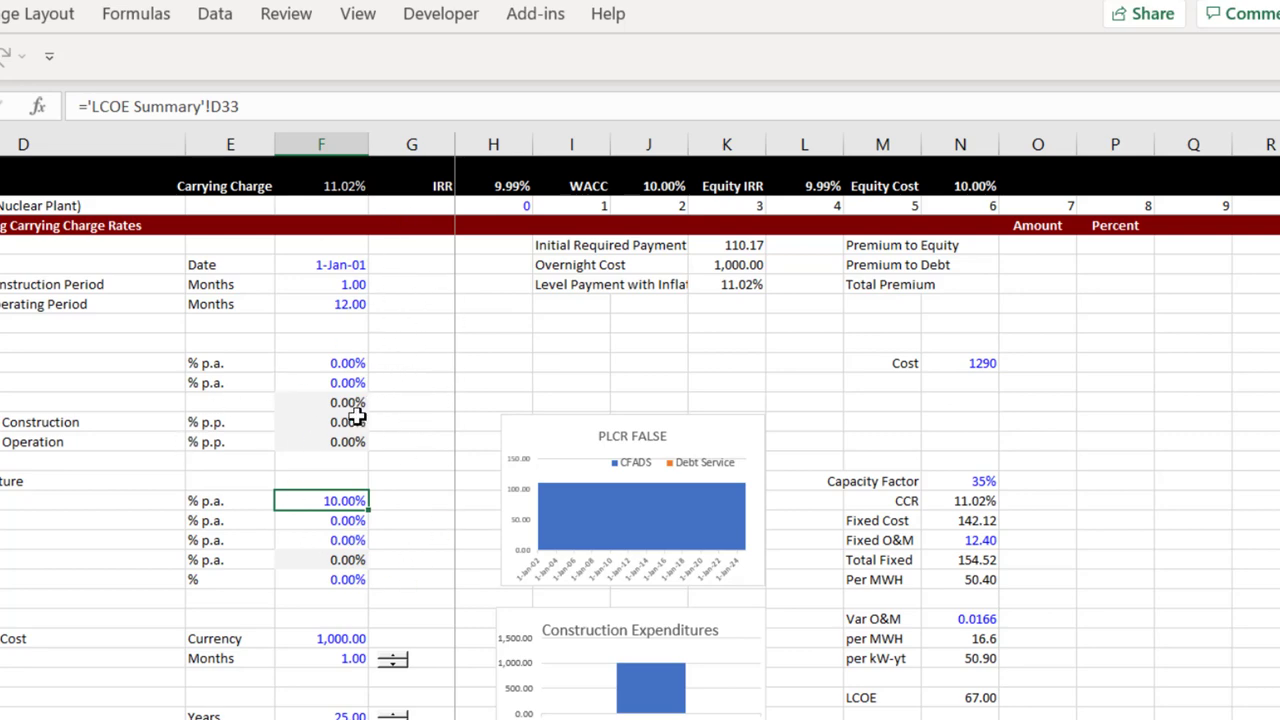
# Step: Go back down through the finance model to the XIRR rate in column F to compare it with the input rate
pyautogui.press('pagedown')
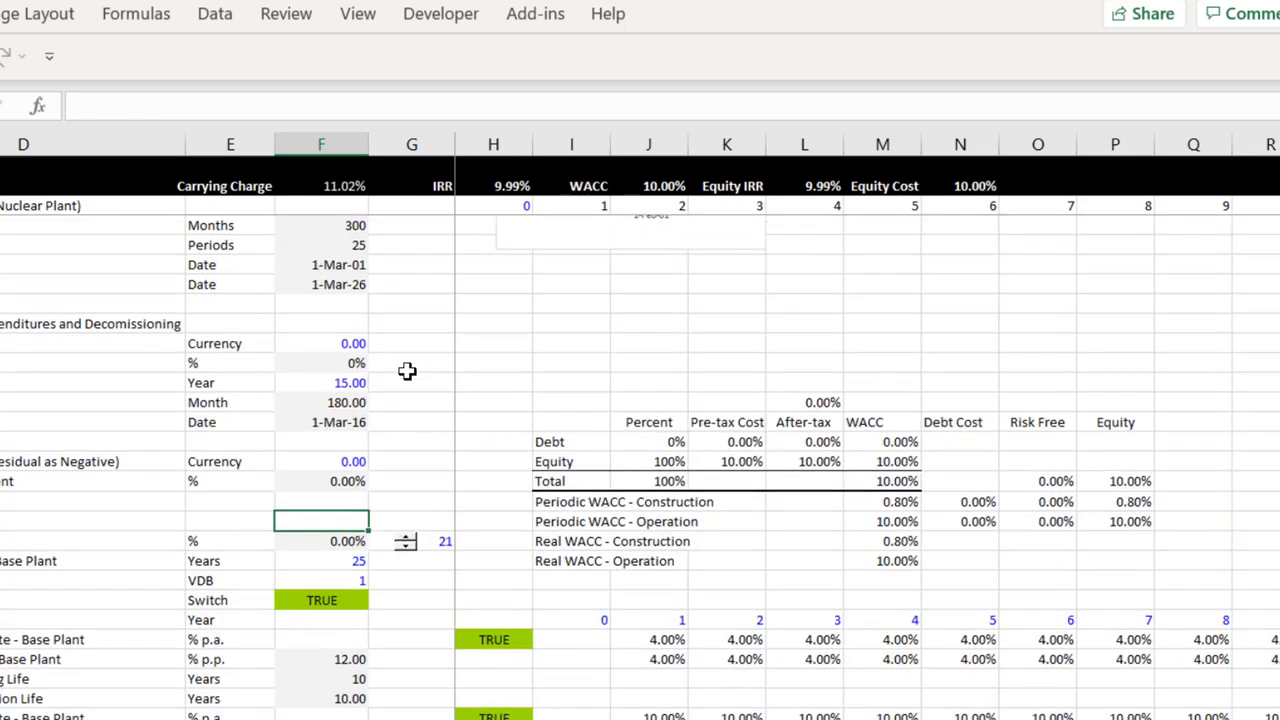
pyautogui.press('pagedown')
pyautogui.press('pagedown')
pyautogui.press('pagedown')
pyautogui.press('pagedown')
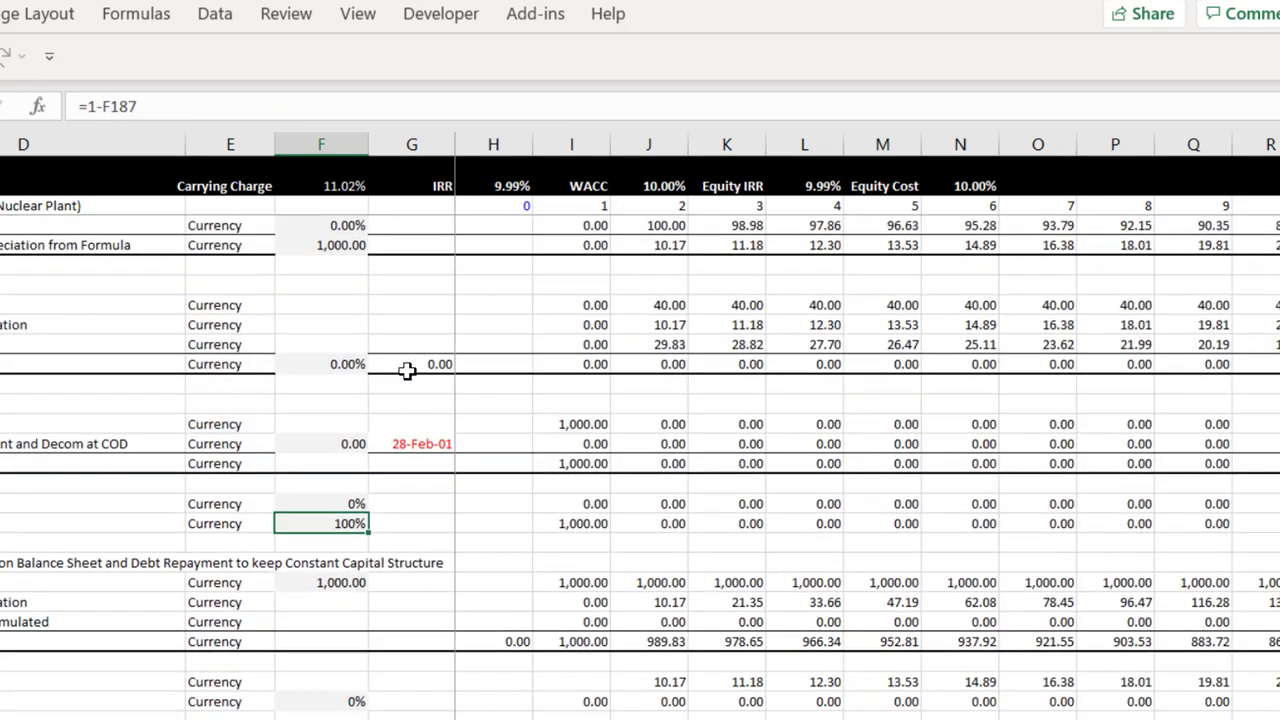
pyautogui.press('pagedown')
pyautogui.press('pagedown')
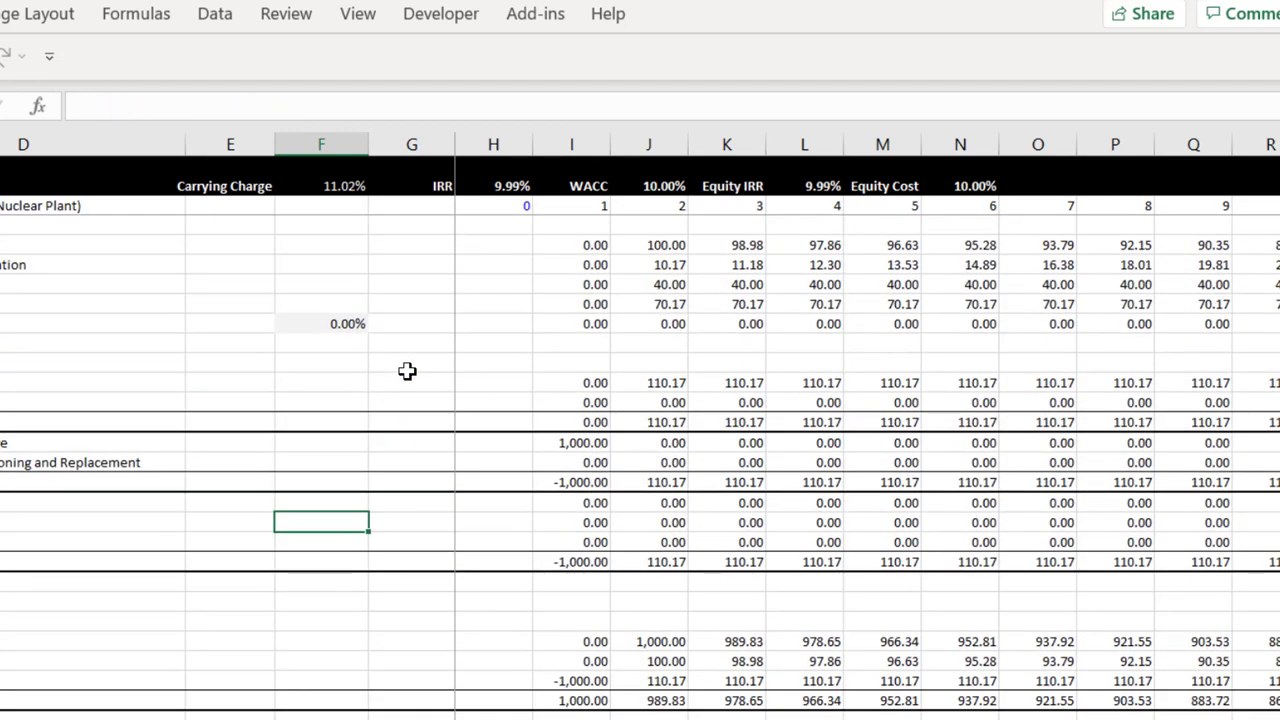
pyautogui.press('pagedown')
pyautogui.click(345, 414)
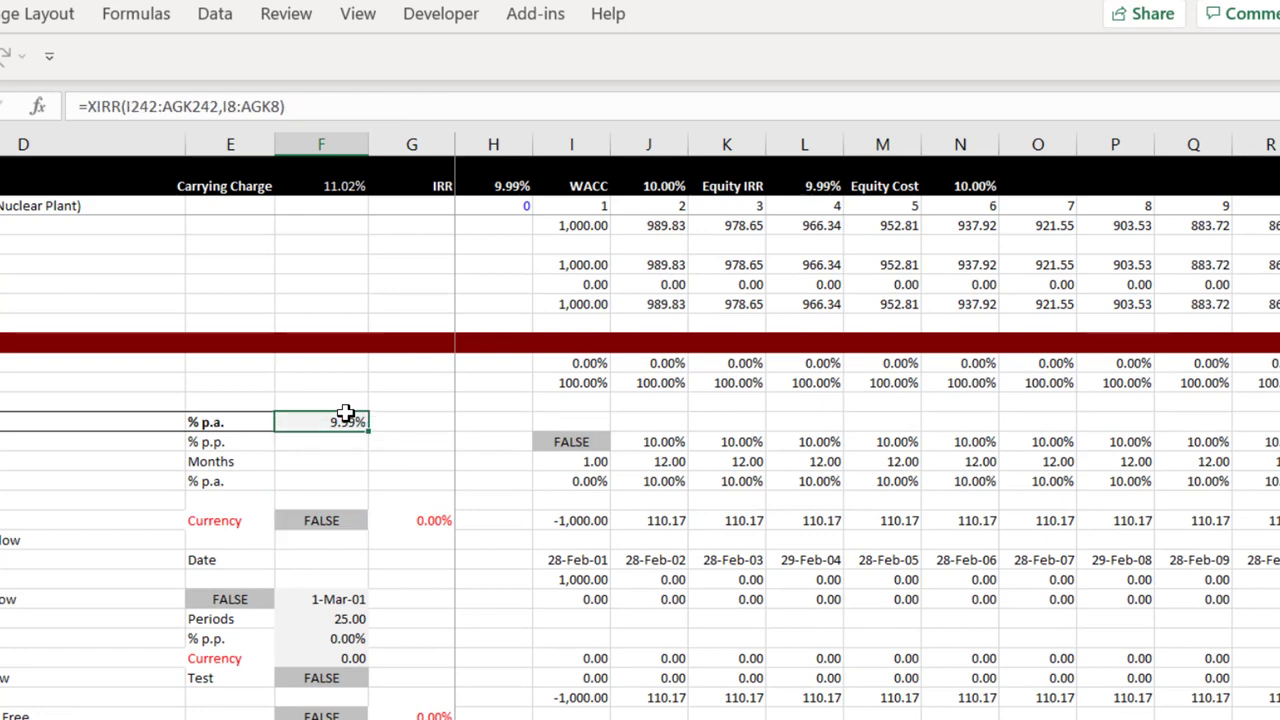
# Step: Examine the periodic rate rows and inspect the linked formulas in the Currency cash flow row beneath the XIRR rate
pyautogui.press('Down')
pyautogui.press('Right')
pyautogui.press('Down')
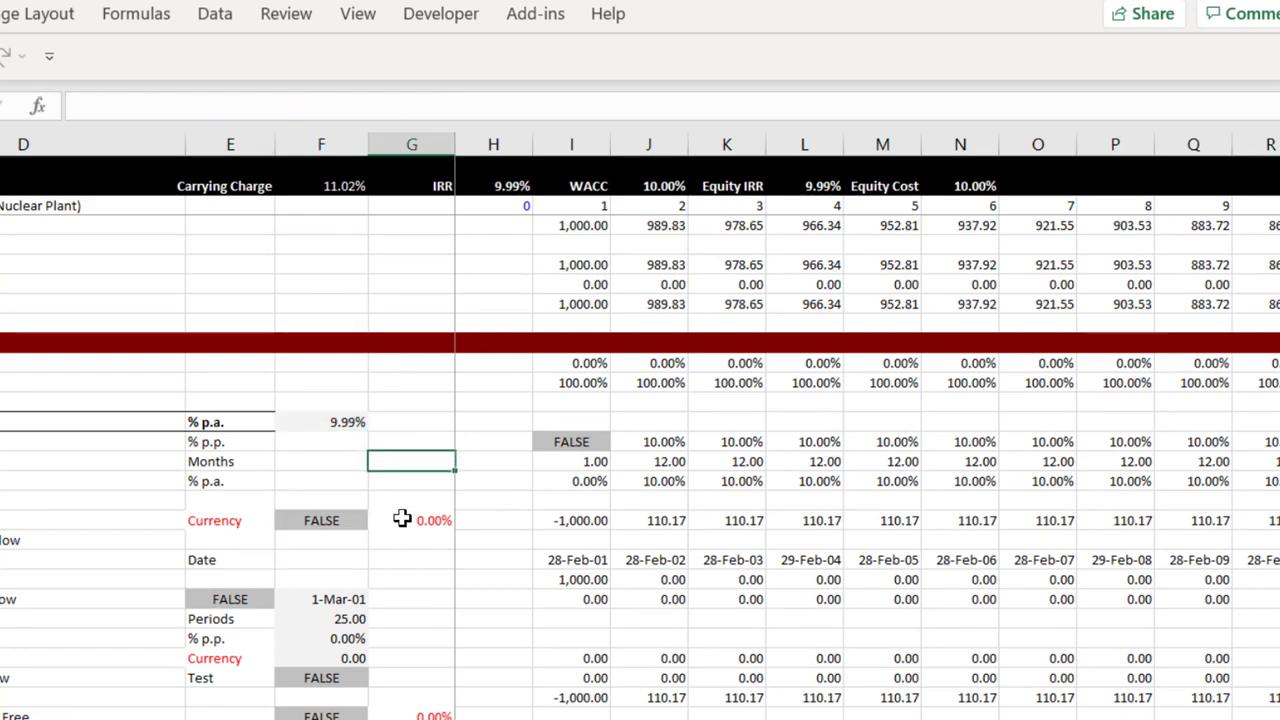
pyautogui.press('Right')
pyautogui.press('Right')
pyautogui.press('Right')
pyautogui.press('Right')
pyautogui.press('Down')
pyautogui.press('Down')
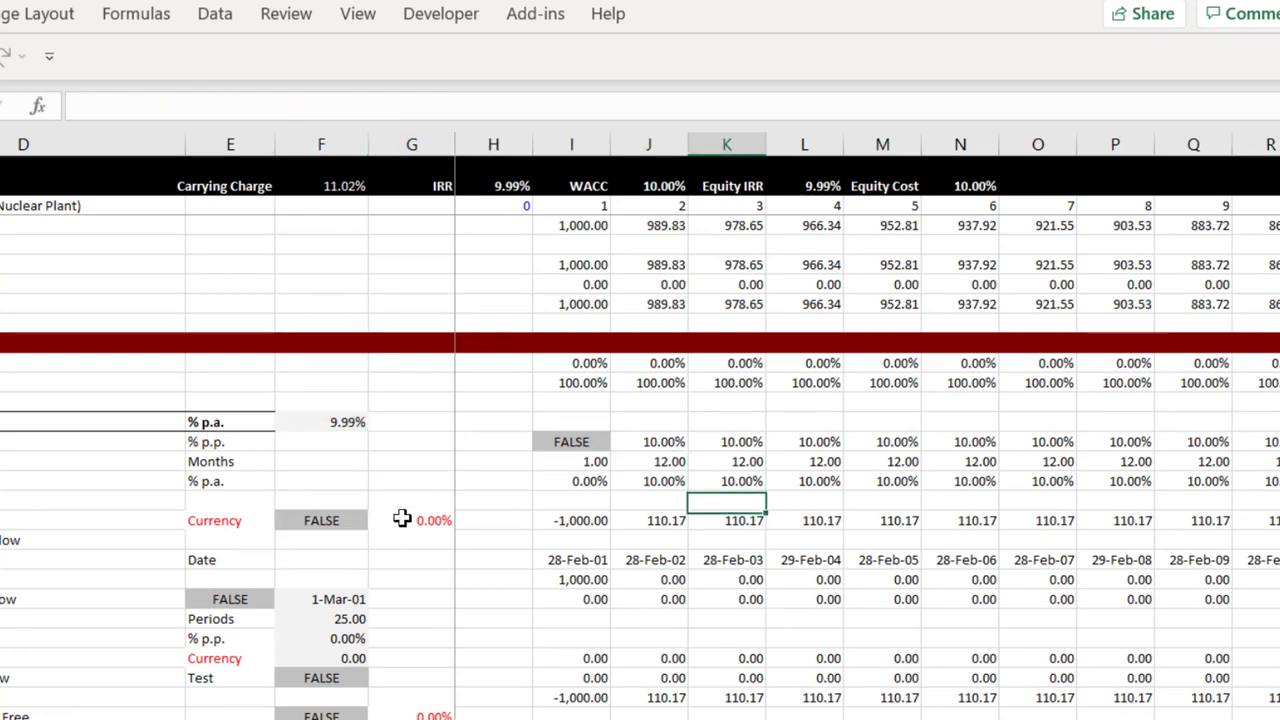
pyautogui.press('Down')
pyautogui.press('Left')
pyautogui.press('Left')
pyautogui.press('Left')
pyautogui.press('Right')
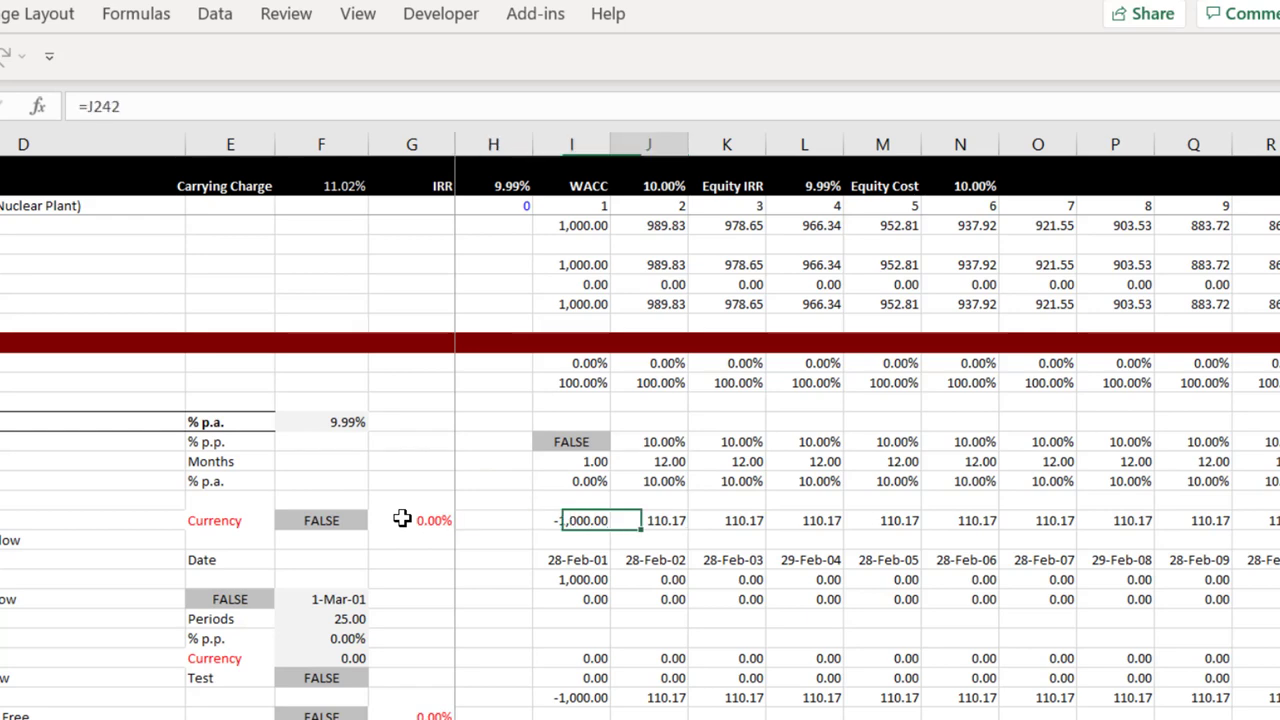
# Step: Follow the Currency cash flow row beneath the XIRR rate across the periods to the project's final cash flow in column AH
pyautogui.press('Right')
pyautogui.press('Right')
pyautogui.press('Right')
pyautogui.press('Right')
pyautogui.press('Right')
pyautogui.press('Right')
pyautogui.press('Right')
pyautogui.press('Right')
pyautogui.press('Right')
pyautogui.press('Right')
pyautogui.press('Right')
pyautogui.press('Right')
pyautogui.press('Right')
pyautogui.press('Right')
pyautogui.press('Right')
pyautogui.press('Right')
pyautogui.press('Right')
pyautogui.press('Right')
pyautogui.press('Right')
pyautogui.press('Right')
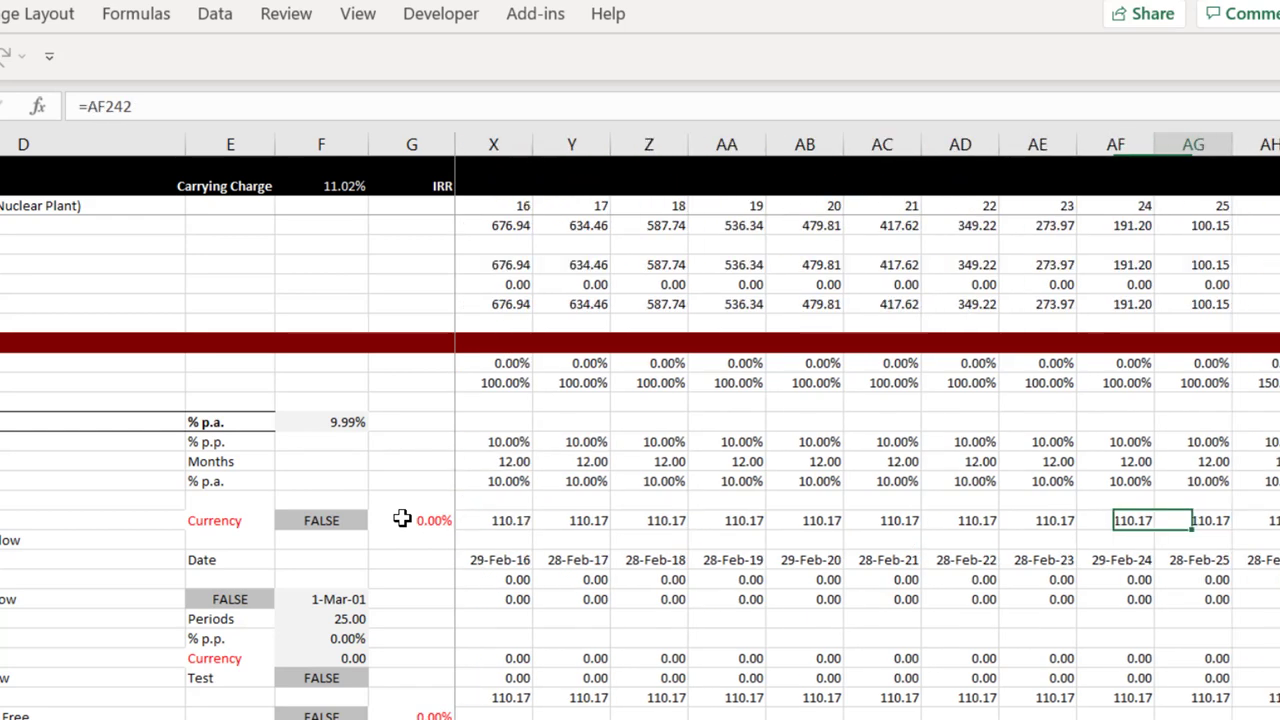
pyautogui.press('Right')
pyautogui.press('Right')
pyautogui.press('Right')
pyautogui.press('Right')
pyautogui.press('Left')
pyautogui.press('Left')
# Step: Trace the % p.p. return row from column AH back to the first period, inspecting its formula
pyautogui.press('Up')
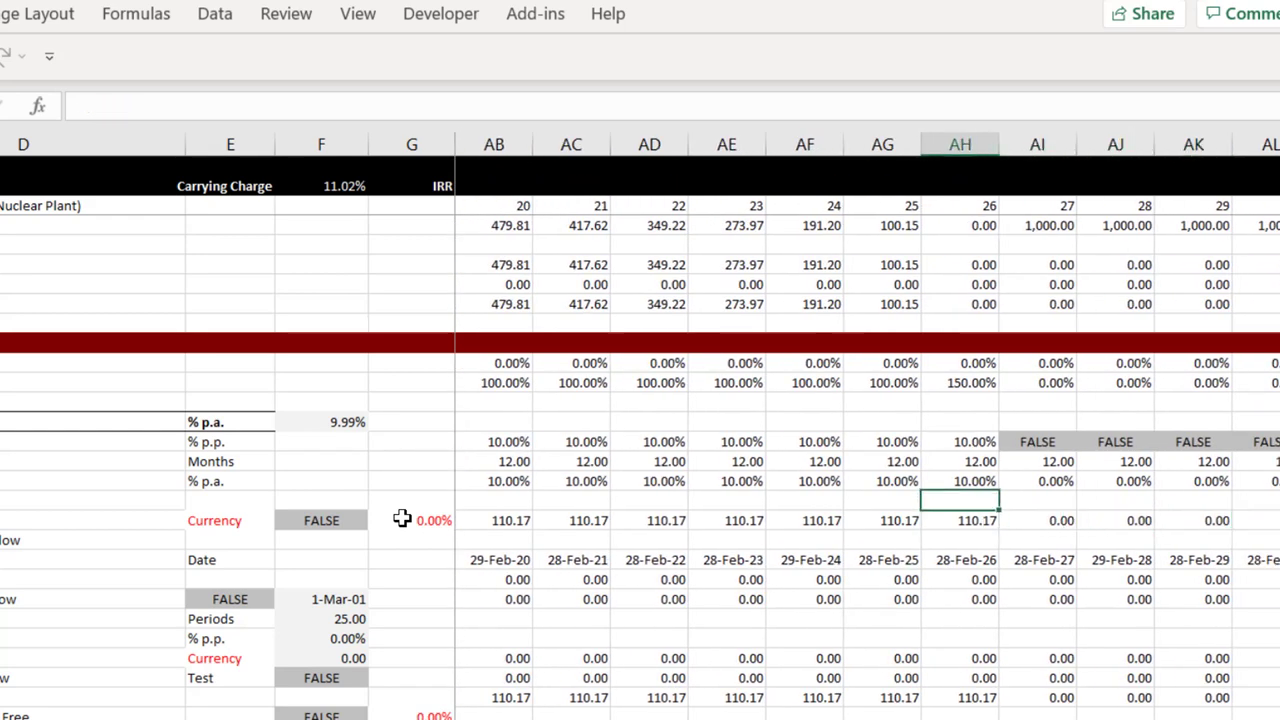
pyautogui.press('Up')
pyautogui.press('Up')
pyautogui.press('Up')
pyautogui.press('Left')
pyautogui.press('Left')
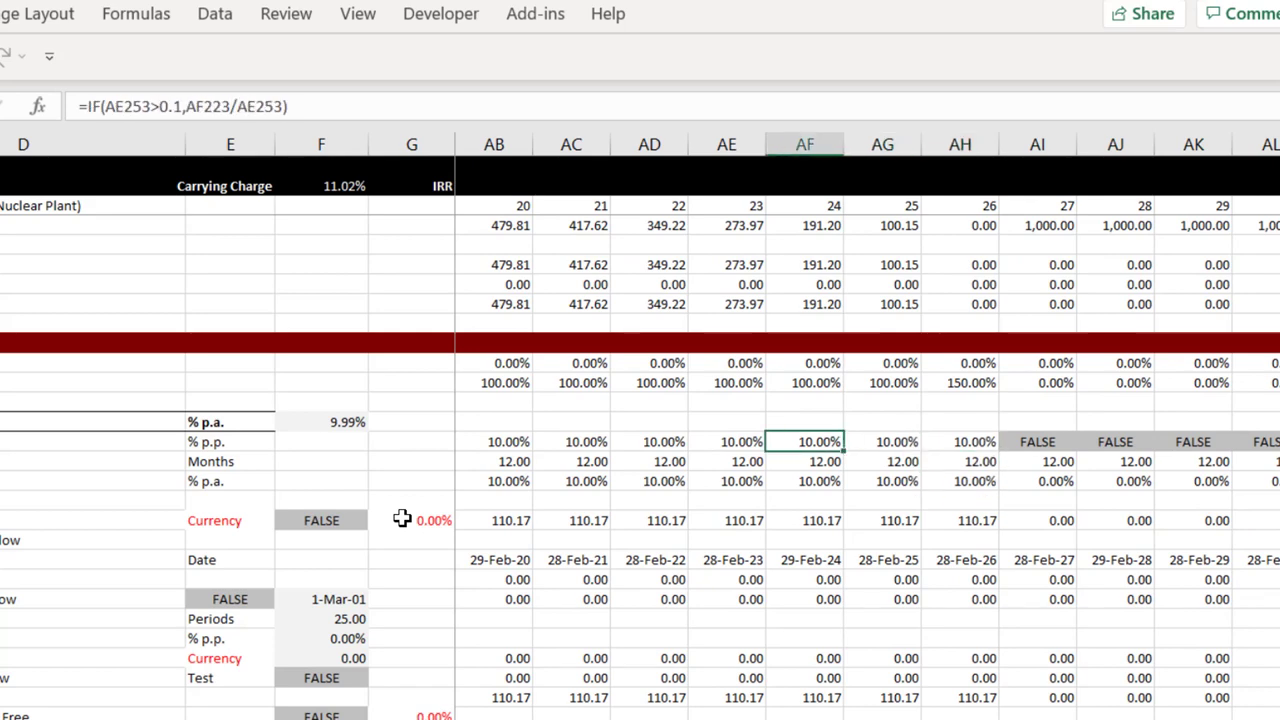
pyautogui.press('Left')
pyautogui.press('Left')
pyautogui.press('Left')
pyautogui.press('Left')
pyautogui.press('Left')
pyautogui.press('Left')
pyautogui.press('Left')
pyautogui.press('Left')
pyautogui.press('Left')
pyautogui.press('Left')
pyautogui.press('Left')
pyautogui.press('Left')
pyautogui.press('Left')
pyautogui.press('Left')
pyautogui.press('Left')
pyautogui.press('Left')
pyautogui.press('Left')
pyautogui.press('Left')
pyautogui.press('Left')
pyautogui.press('Left')
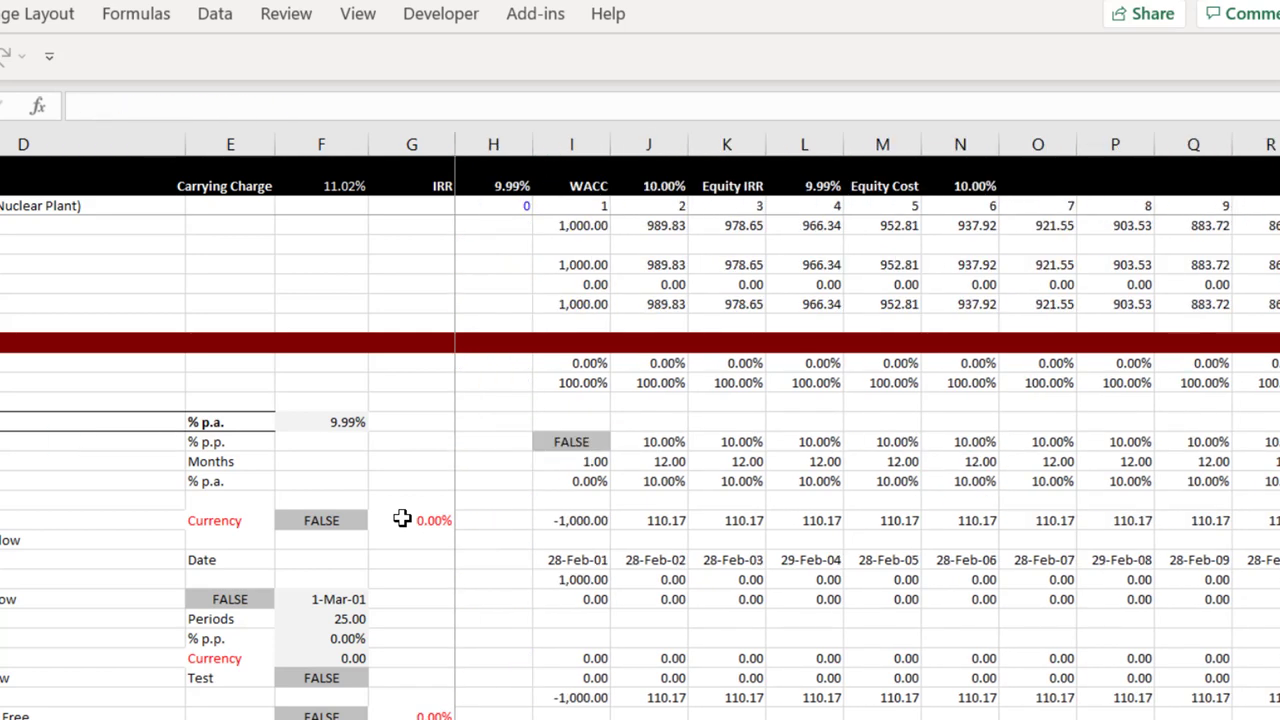
# Step: Recheck the XIRR formula beside the bold % p.a. label and look through the financial rows elsewhere in the model
pyautogui.press('Up')
pyautogui.press('Right')
pyautogui.press('Right')
pyautogui.press('Right')
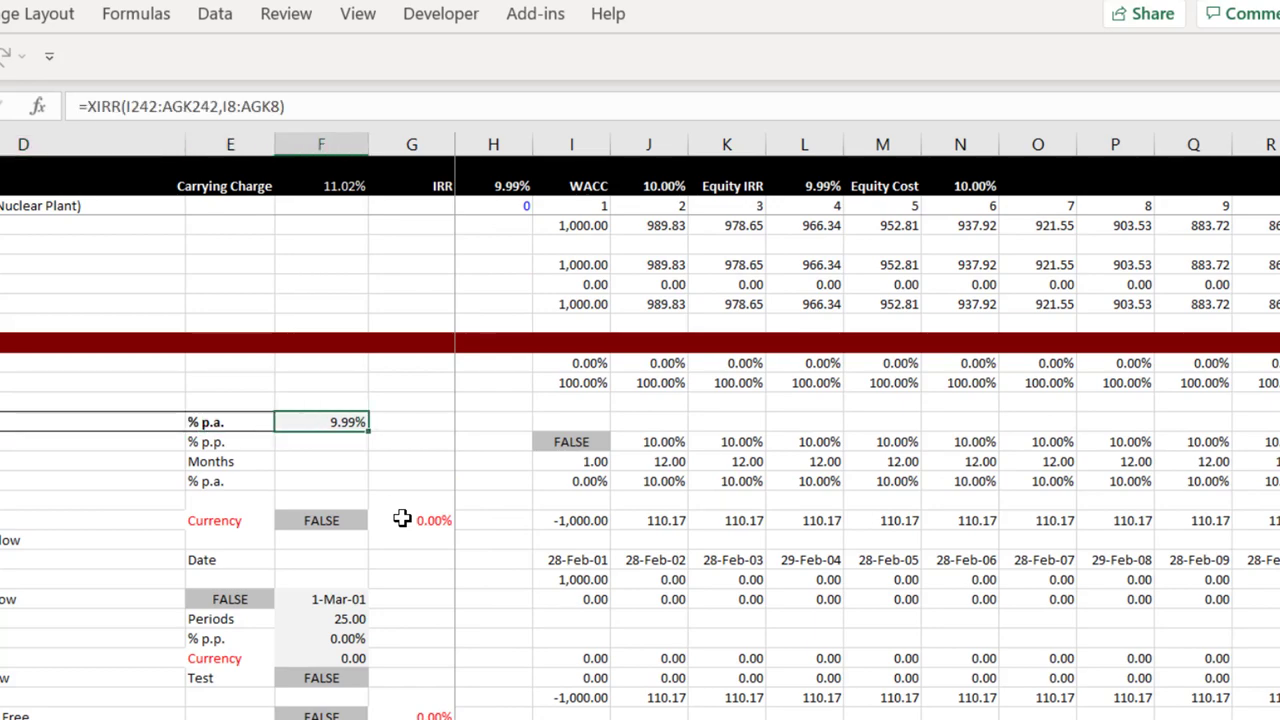
pyautogui.press('Right')
pyautogui.press('Down')
pyautogui.press('Down')
pyautogui.press('Down')
pyautogui.press('Down')
pyautogui.press('Down')
pyautogui.press('Down')
pyautogui.press('Down')
pyautogui.press('Down')
pyautogui.press('Down')
pyautogui.press('Down')
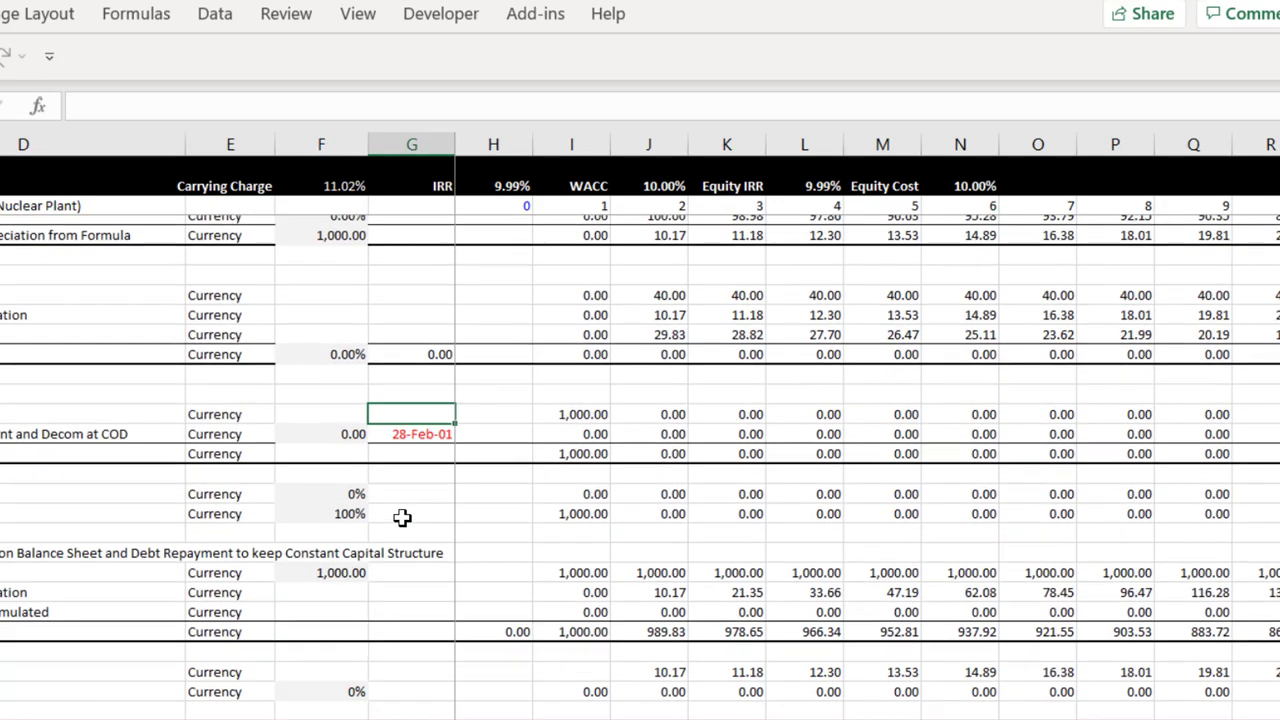
# Step: On the LCOE Summary sheet, replace the link in F42 with a PMT formula using F33 as the rate
pyautogui.hotkey('ctrl', 'pageup')
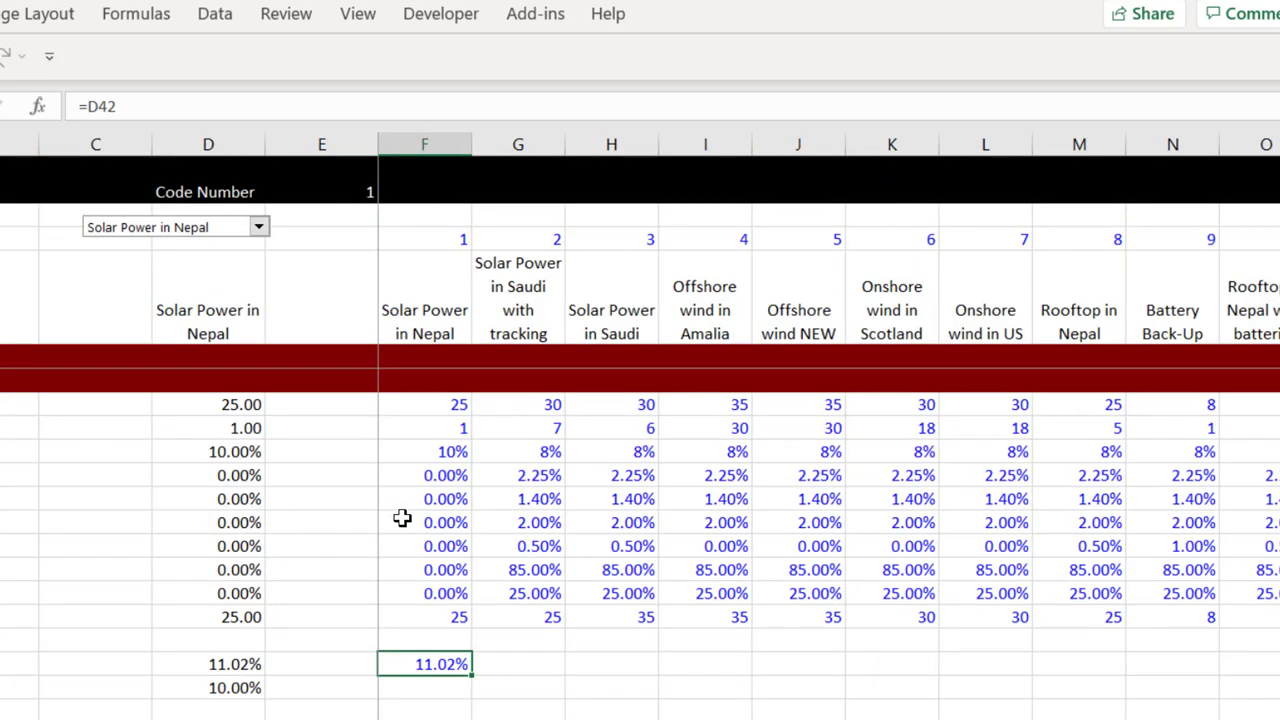
pyautogui.press('Left')
pyautogui.press('Right')
pyautogui.press('F2')
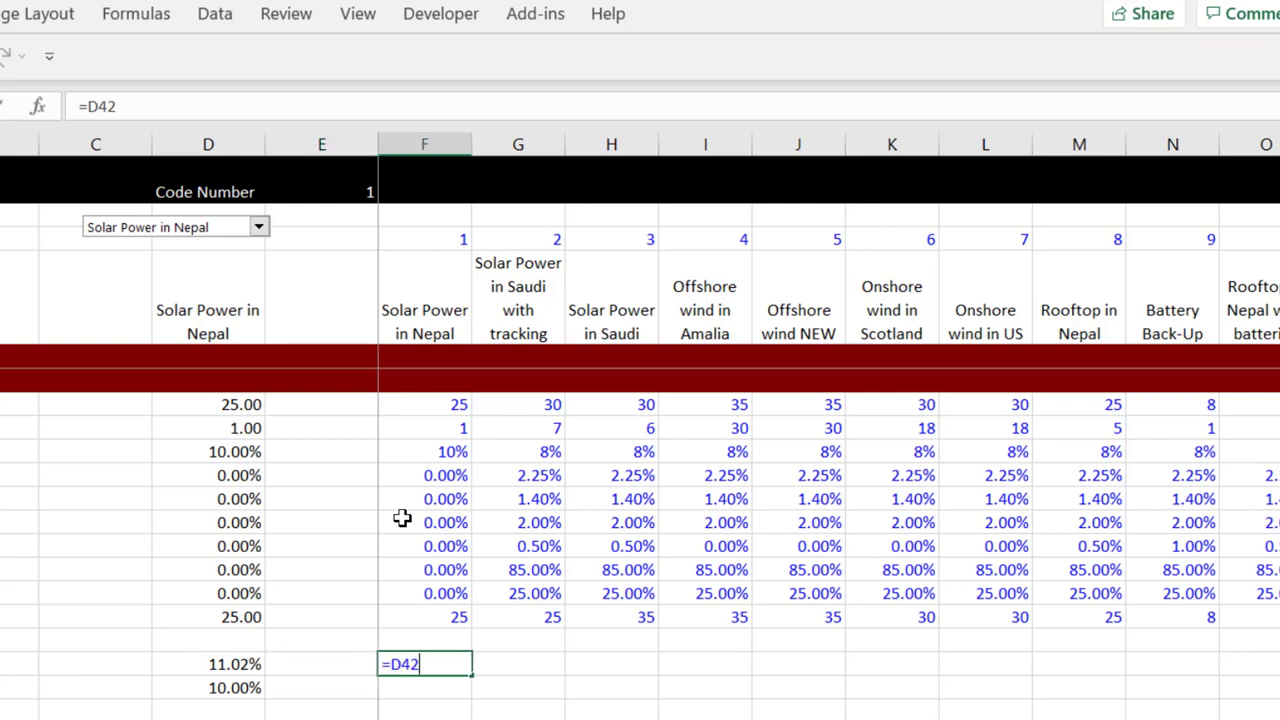
pyautogui.press('BackSpace')
pyautogui.press('BackSpace')
pyautogui.press('BackSpace')
pyautogui.write('pmt')
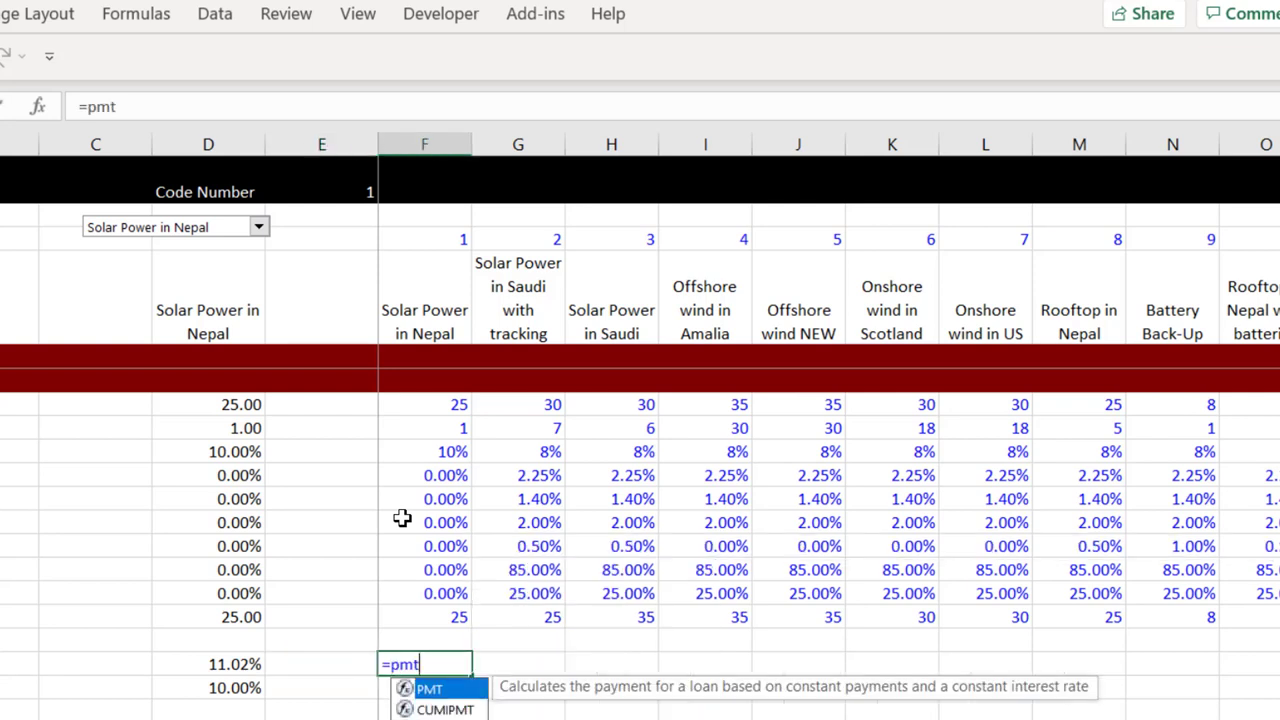
pyautogui.press('Tab')
pyautogui.press('Up')
pyautogui.press('Up')
pyautogui.press('Up')
pyautogui.press('Up')
pyautogui.press('Up')
pyautogui.press('Up')
pyautogui.press('Up')
pyautogui.press('Up')
pyautogui.press('Up')
pyautogui.press('Up')
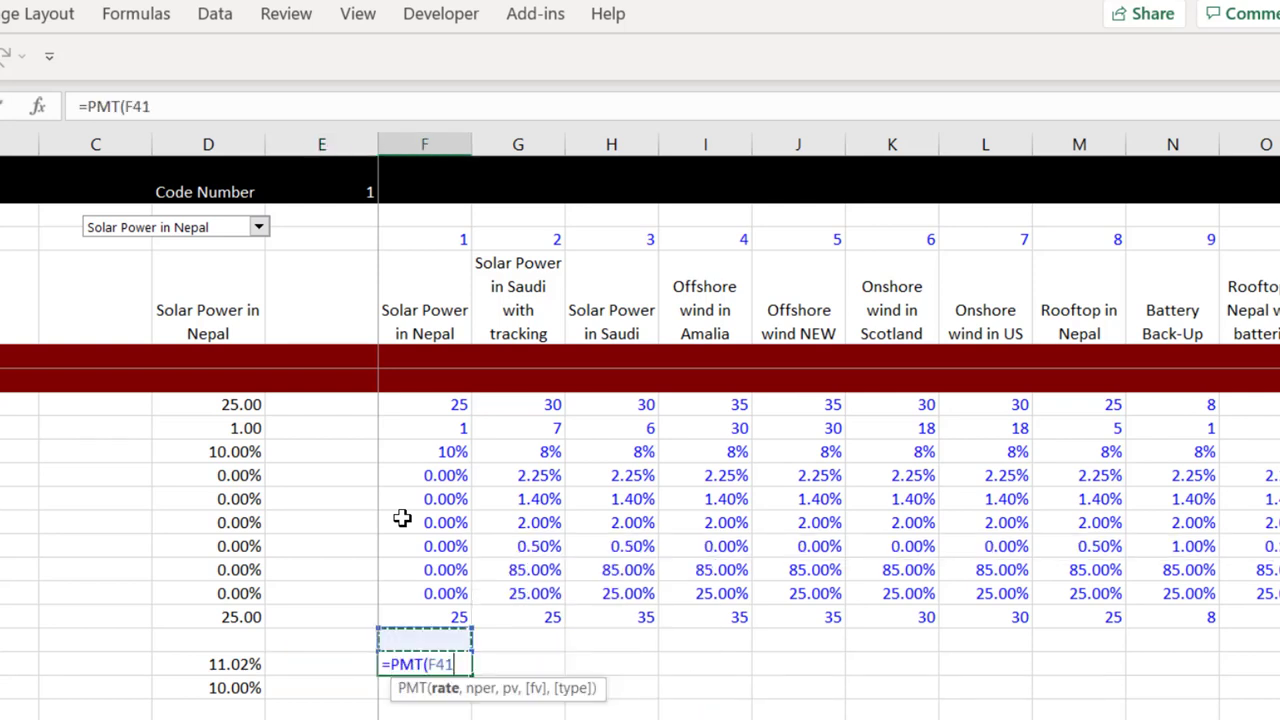
pyautogui.press('Down')
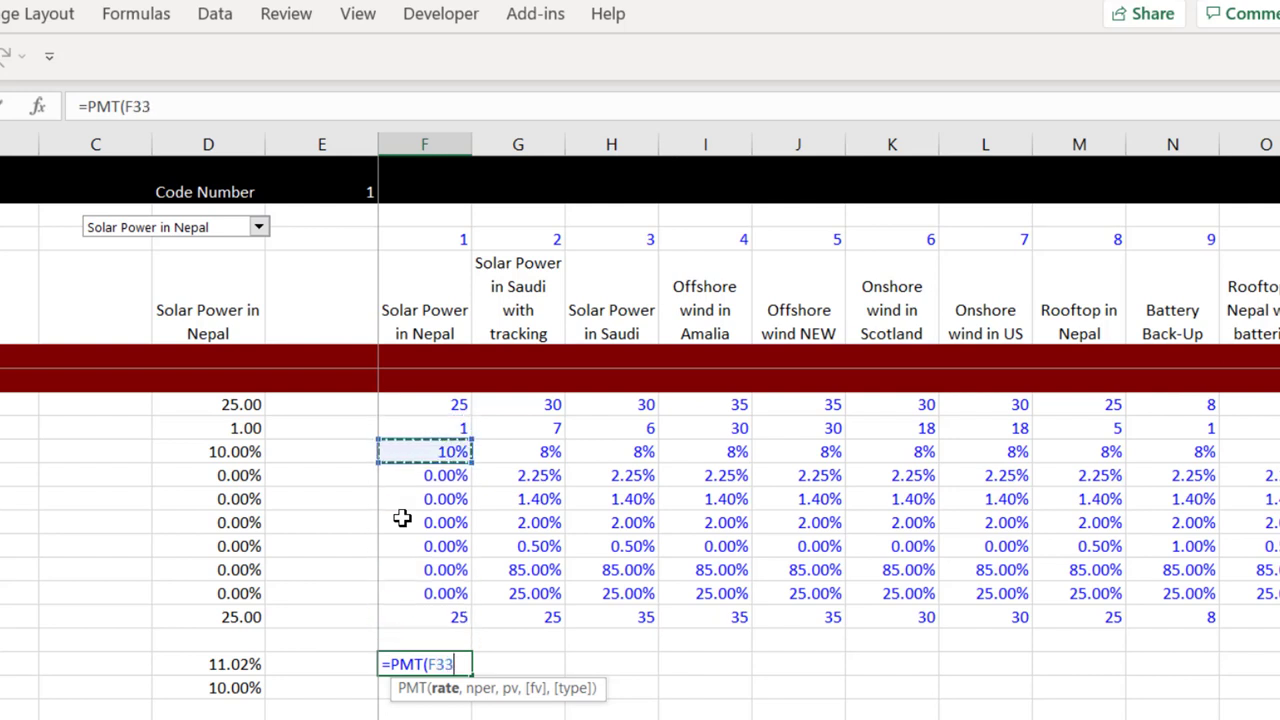
# Step: Complete F42 as =PMT(F33,F31,-1) and format the result as a percentage
pyautogui.write(',')
pyautogui.press('Up')
pyautogui.press('Up')
pyautogui.press('Up')
pyautogui.press('Up')
pyautogui.press('Up')
pyautogui.press('Up')
pyautogui.press('Up')
pyautogui.press('Up')
pyautogui.press('Up')
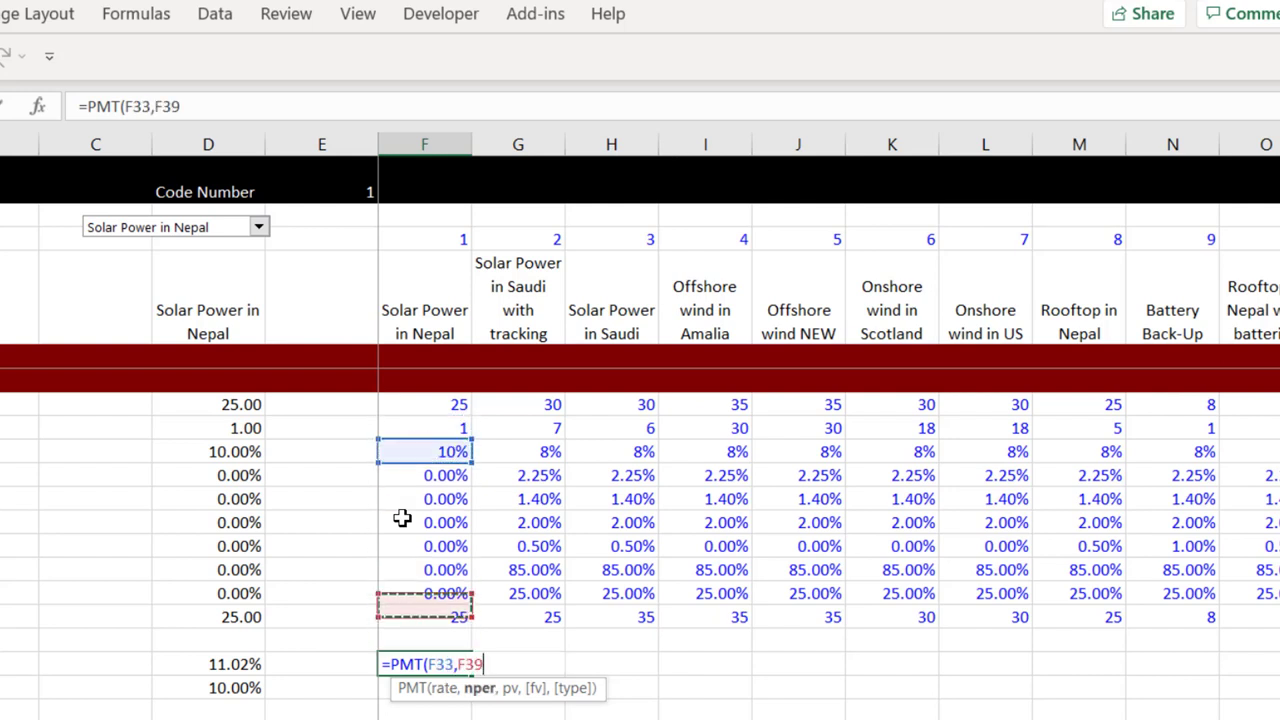
pyautogui.press('Up')
pyautogui.press('Up')
pyautogui.press('Up')
pyautogui.press('Down')
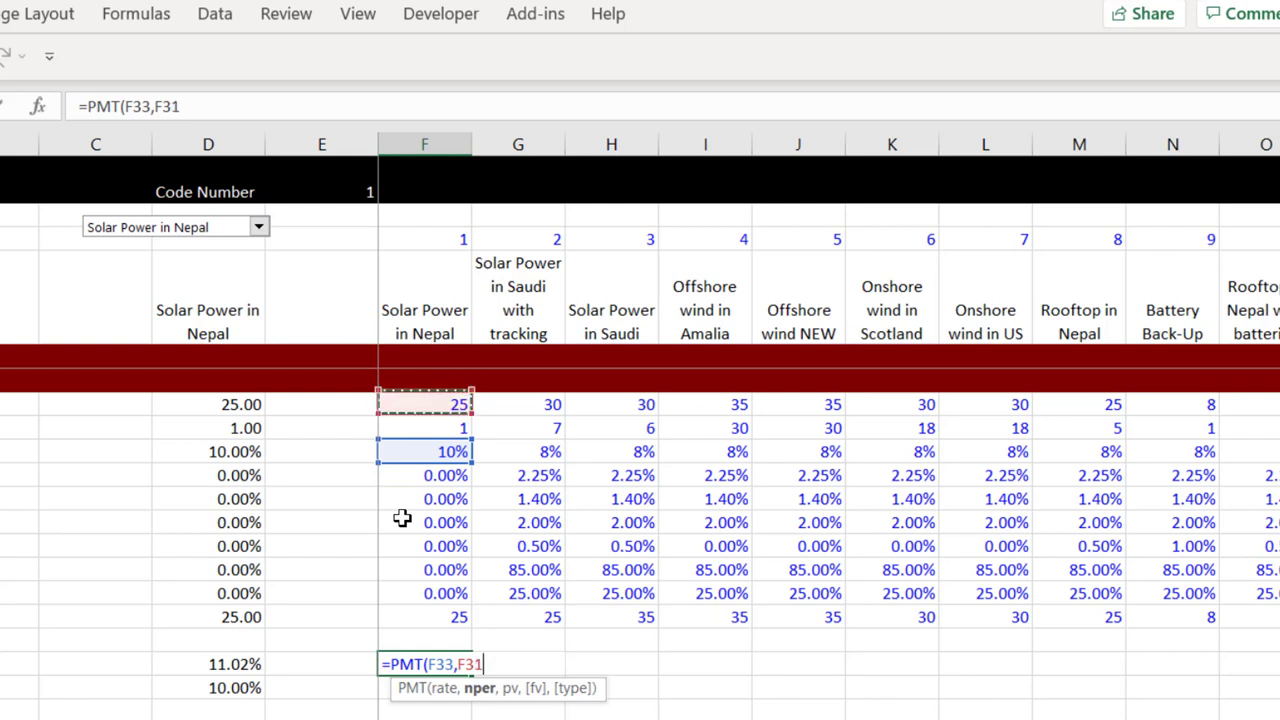
pyautogui.write(',')
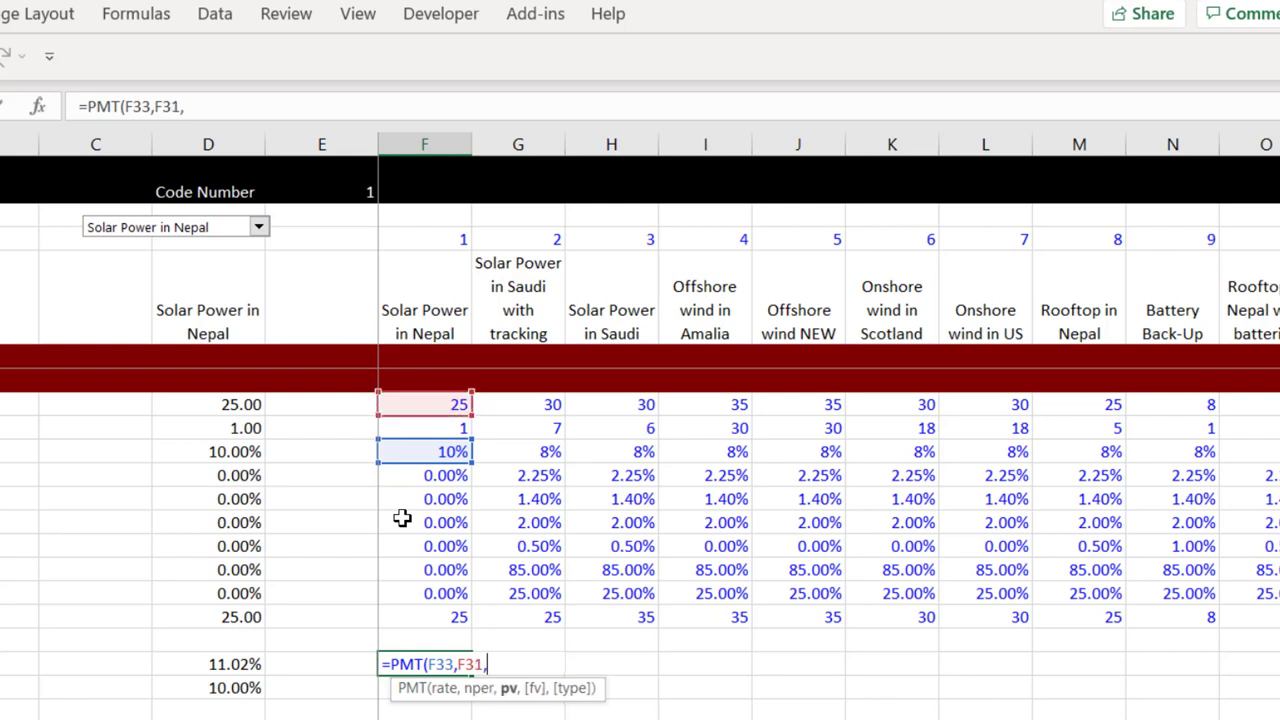
pyautogui.write('-1')
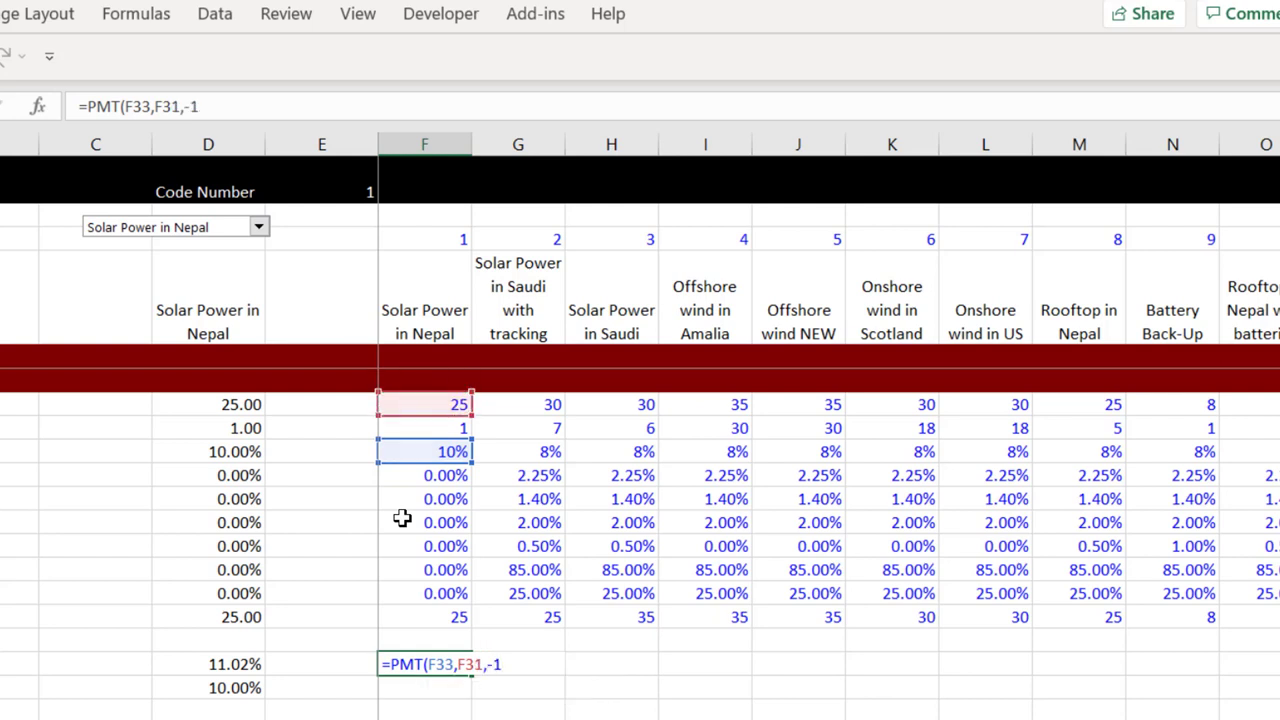
pyautogui.press('Return')
pyautogui.press('Up')
pyautogui.hotkey('ctrl', 'shift', '5')
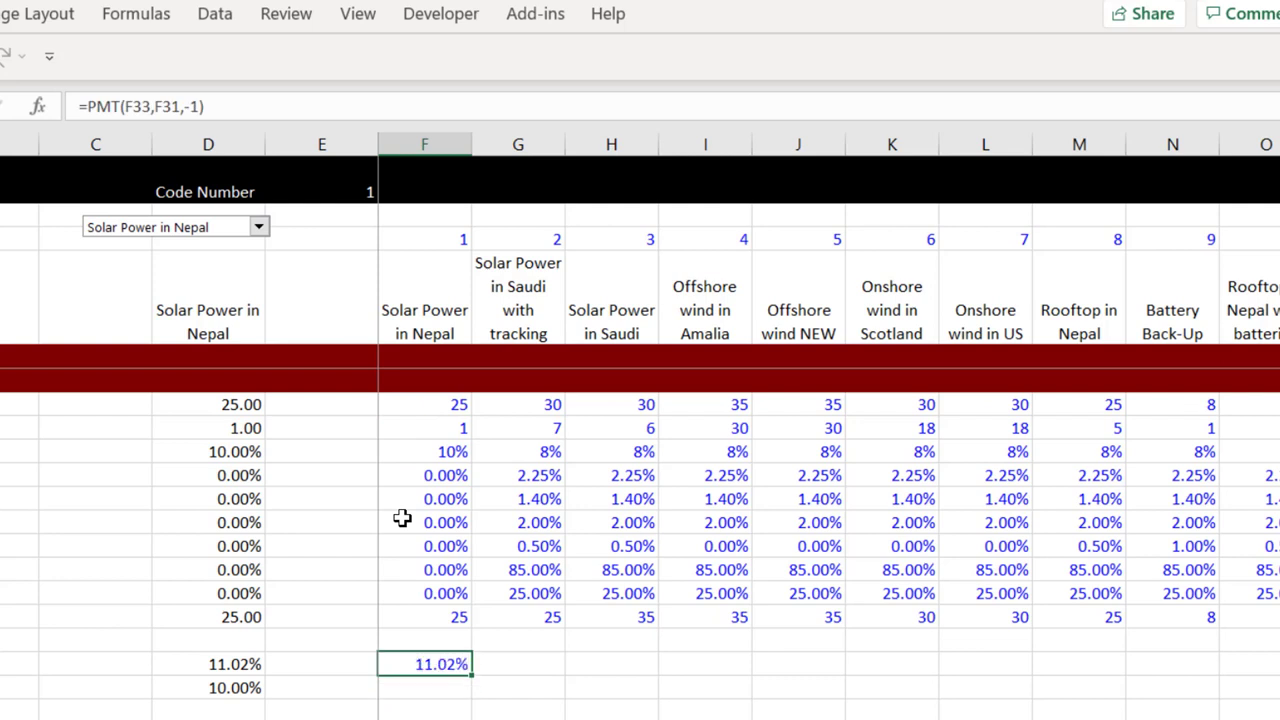
# Step: Set the project life of Solar Power in Nepal in F31 to 35
pyautogui.press('Up')
pyautogui.press('Up')
pyautogui.press('Up')
pyautogui.press('Up')
pyautogui.press('Up')
pyautogui.press('Up')
pyautogui.press('Up')
pyautogui.press('Up')
pyautogui.press('Up')
pyautogui.press('Up')
pyautogui.press('Up')
pyautogui.press('Up')
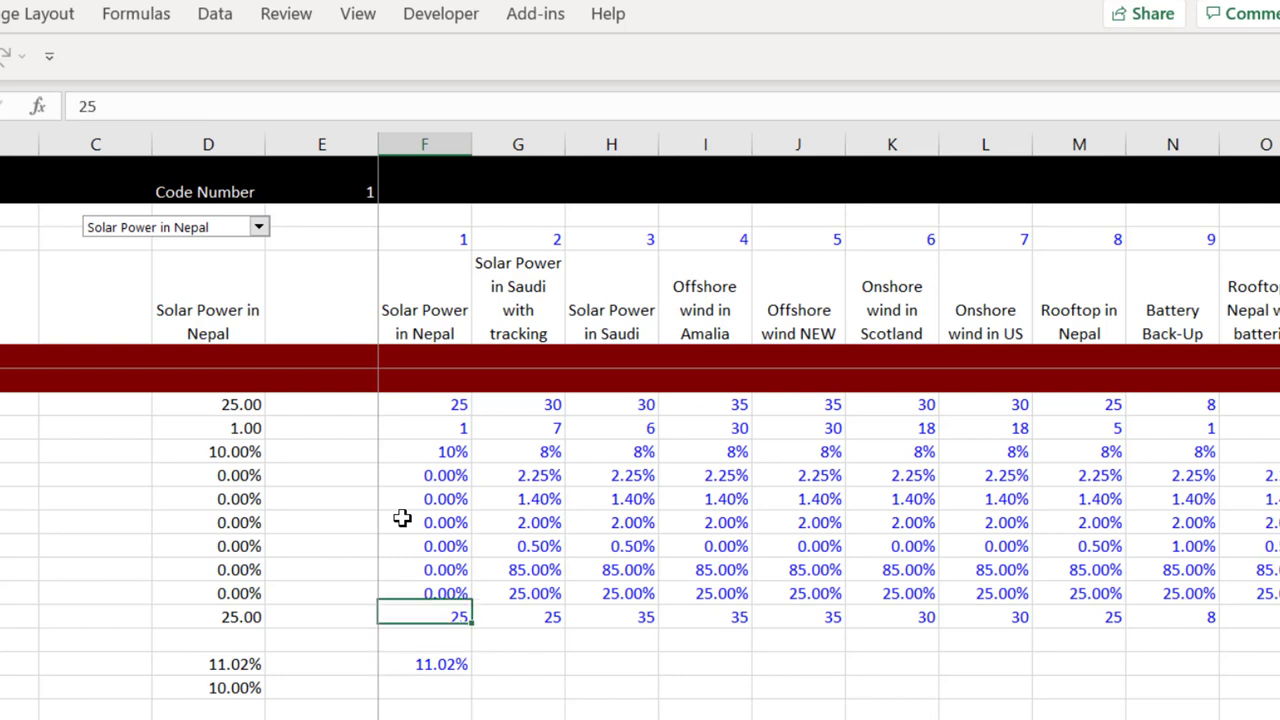
pyautogui.press('Down')
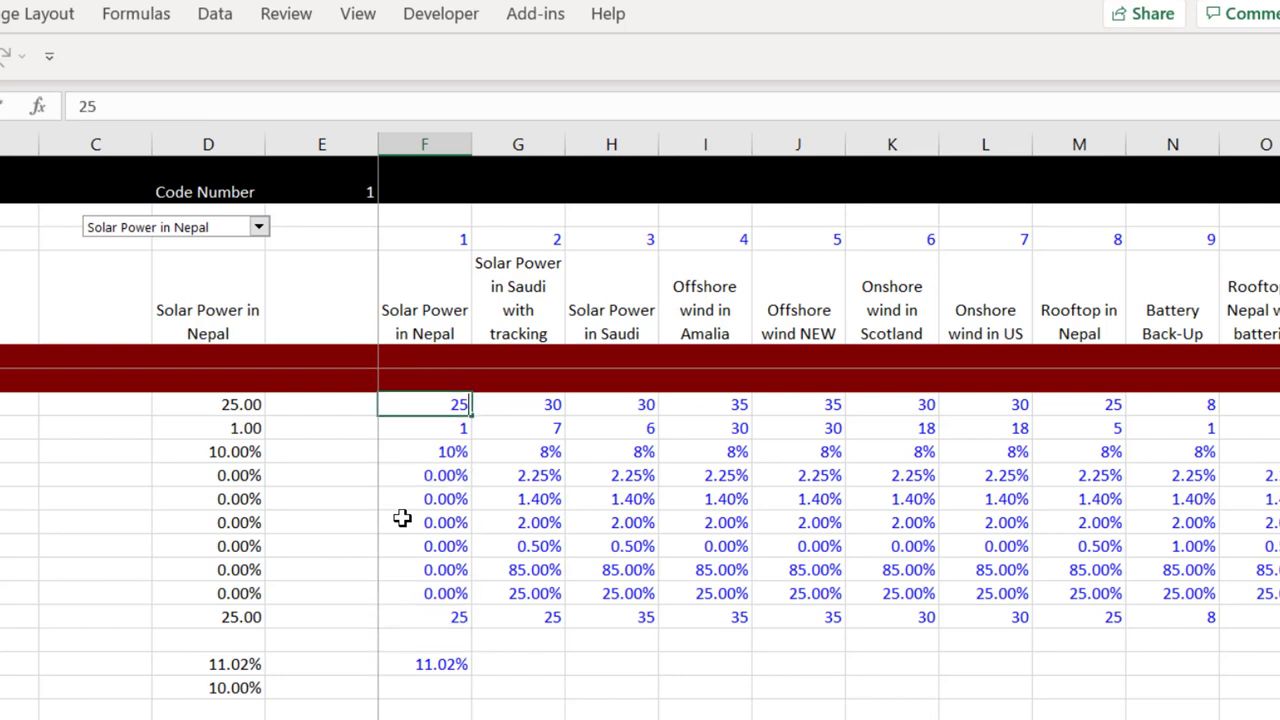
pyautogui.write('35')
pyautogui.press('Return')
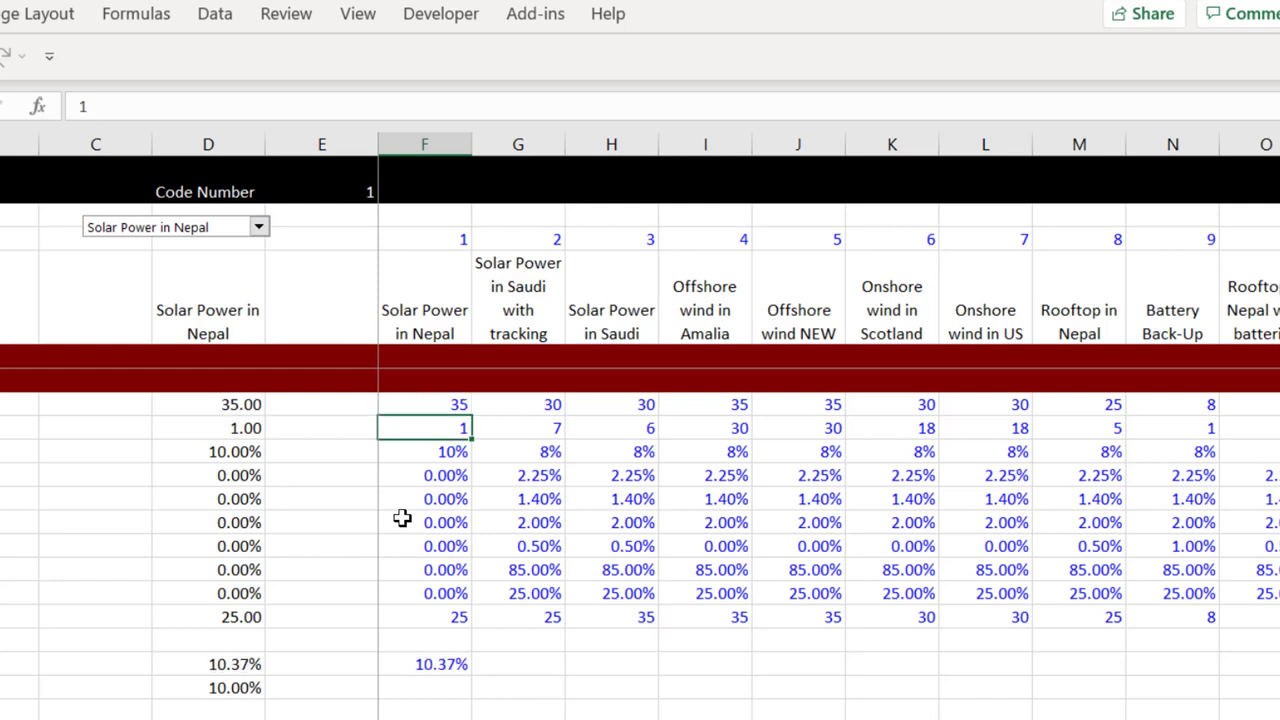
# Step: Set the rate of return for Solar Power in Nepal in F33 to 5%
pyautogui.press('Up')
pyautogui.press('Down')
pyautogui.press('Down')
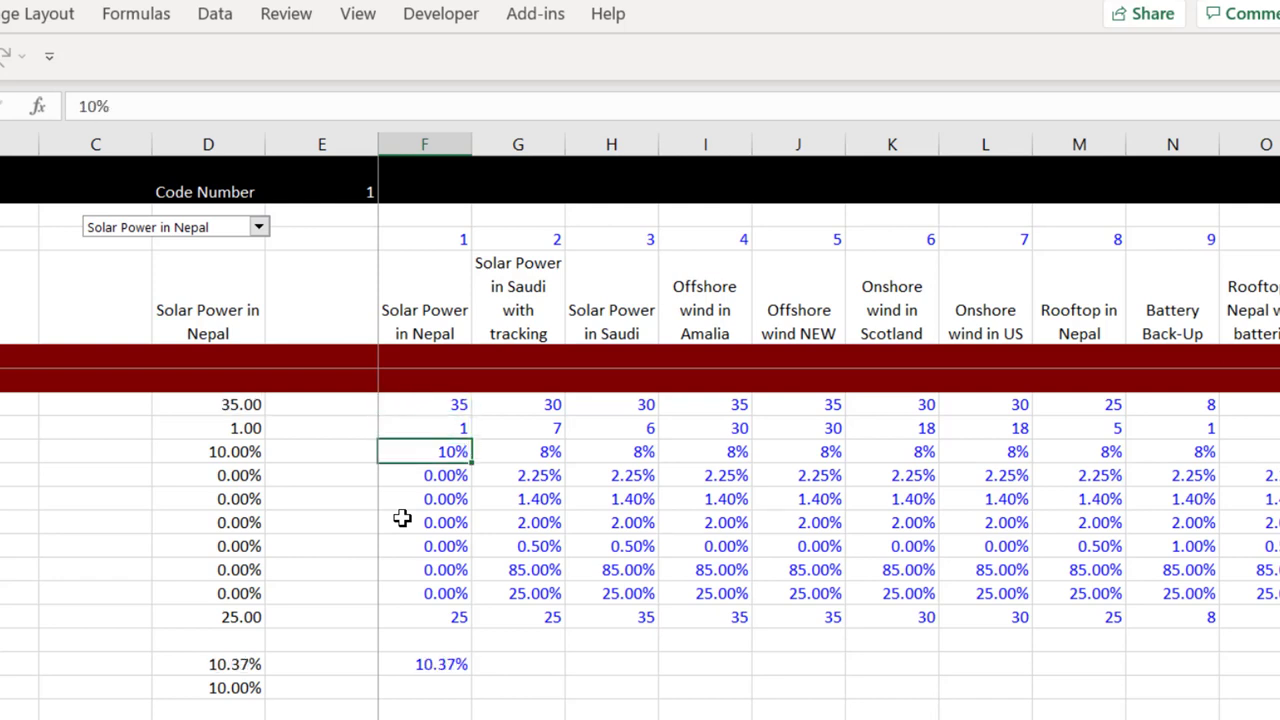
pyautogui.write('5%')
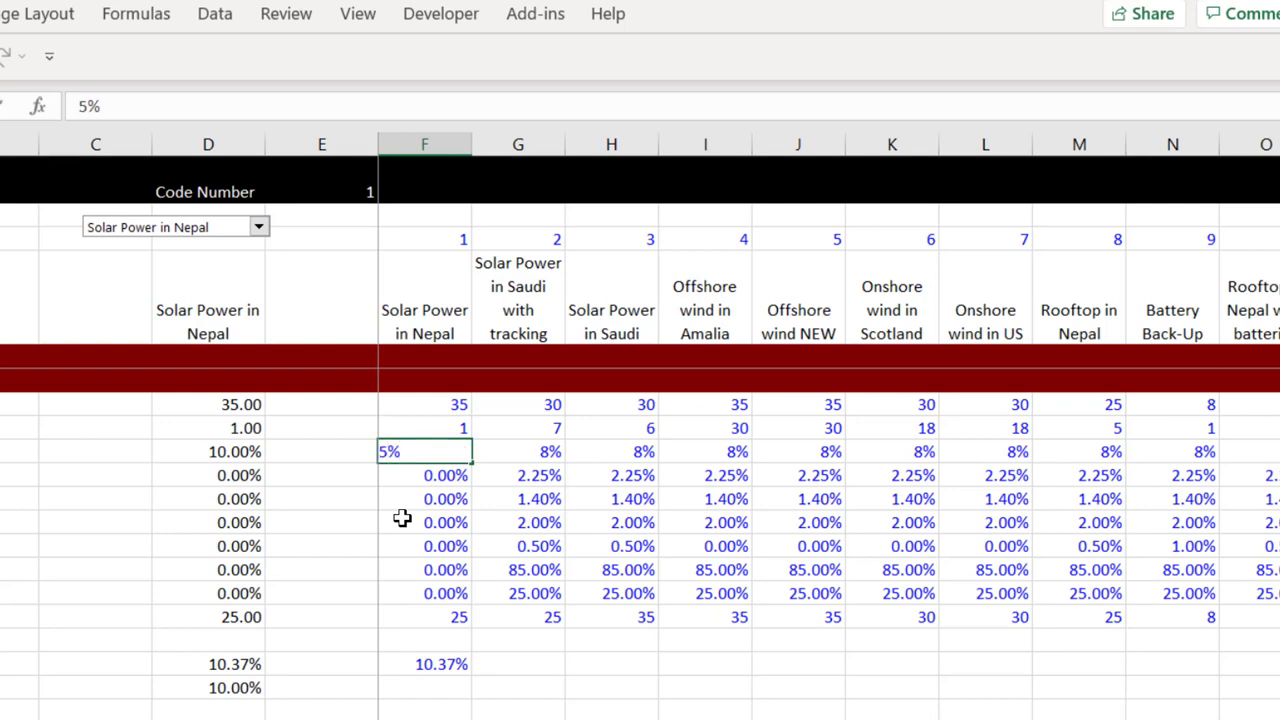
pyautogui.press('Return')
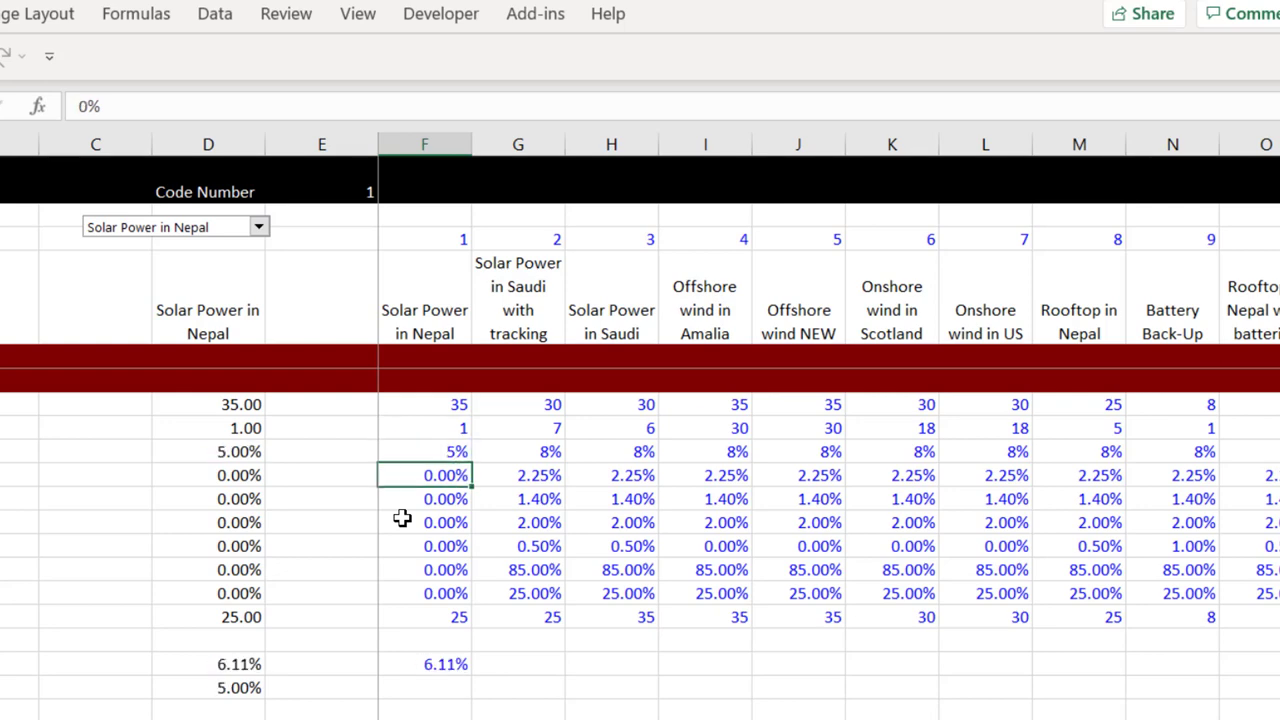
# Step: Show the rate of return in F33 with two decimal places and check the percentage inputs beneath it
pyautogui.press('Up')
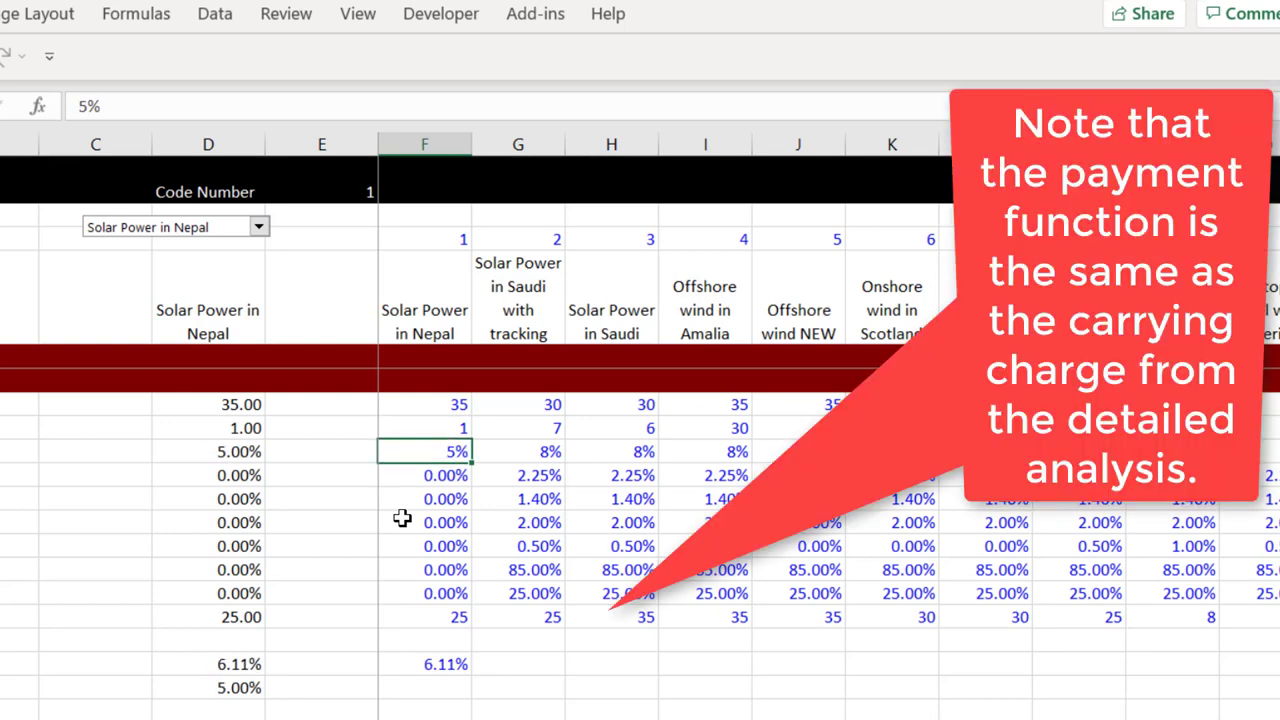
pyautogui.hotkey('alt', 'h')
pyautogui.press('0')
pyautogui.press('0')
pyautogui.press('Down')
pyautogui.press('Down')
pyautogui.press('Down')
pyautogui.press('Down')
pyautogui.press('Down')
pyautogui.press('Down')
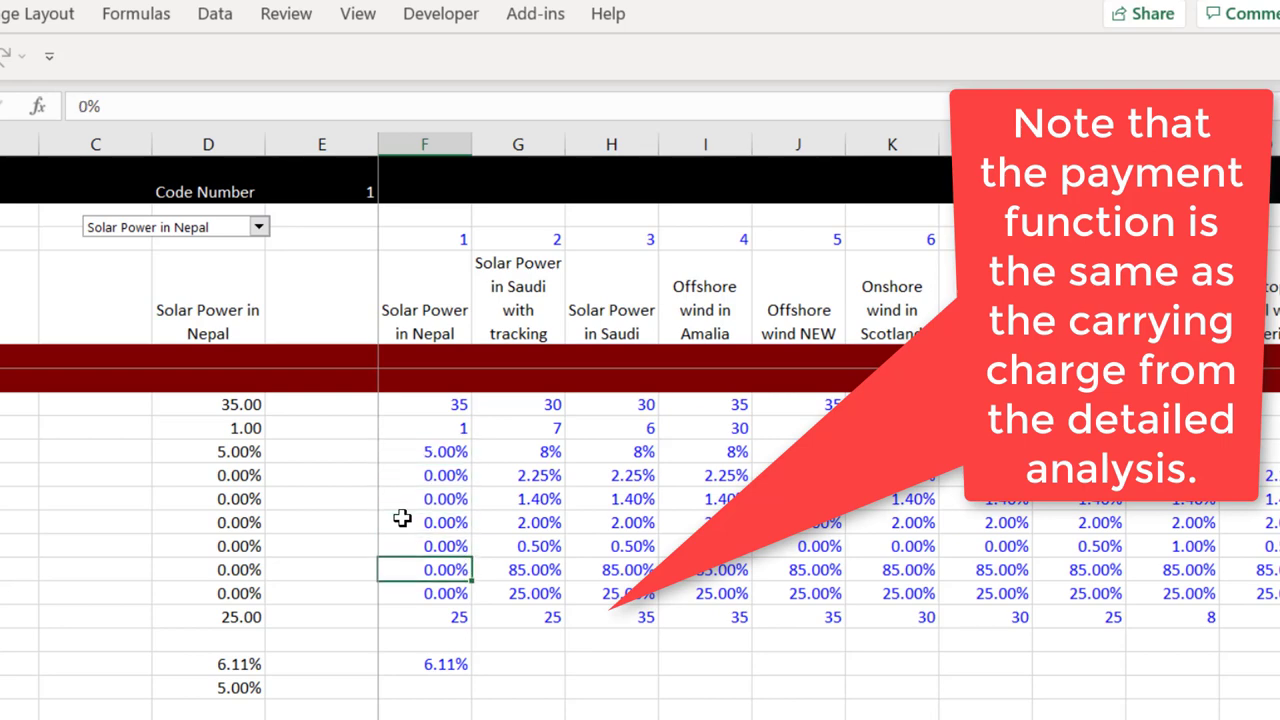
# Step: Set the rate of return in F33 to 0% to test the PMT result without a return
pyautogui.press('Up')
pyautogui.press('Up')
pyautogui.press('Up')
pyautogui.press('Up')
pyautogui.press('Up')
pyautogui.press('Up')
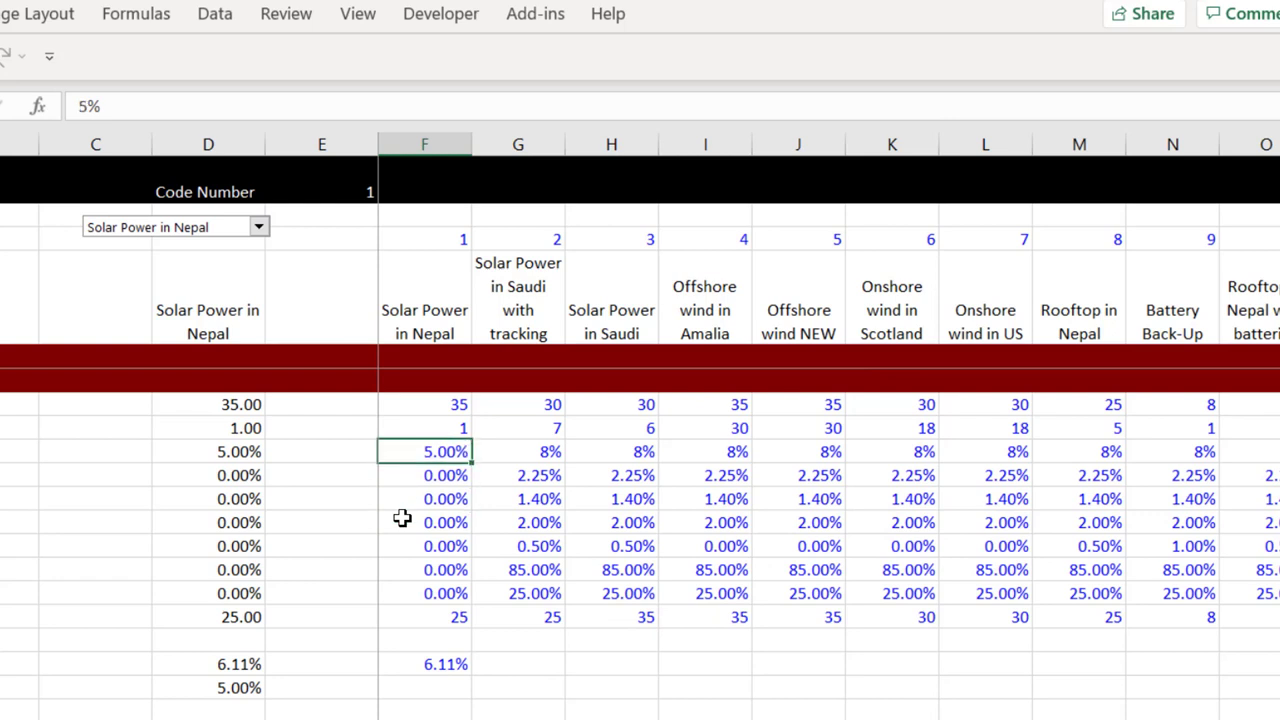
pyautogui.write('0')
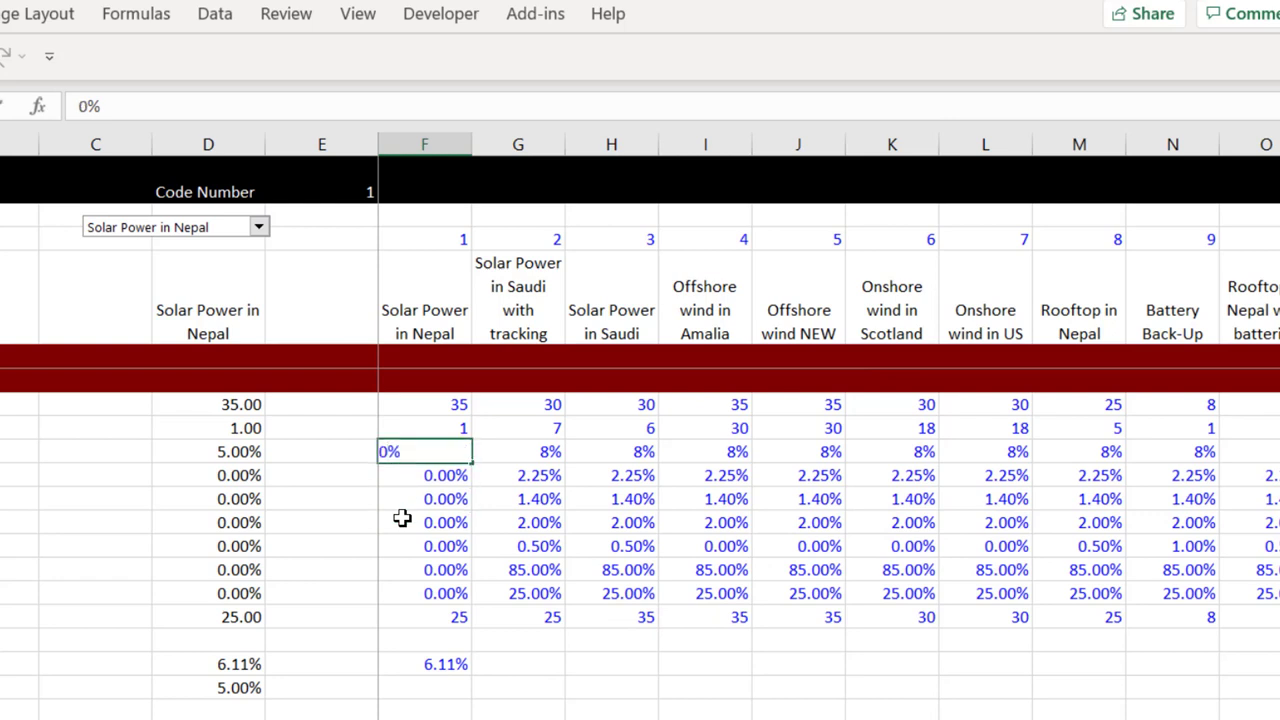
pyautogui.hotkey('ctrl', 'Return')
# Step: Set the project life of Solar Power in Nepal in F31 to 25
pyautogui.press('Up')
pyautogui.press('Up')
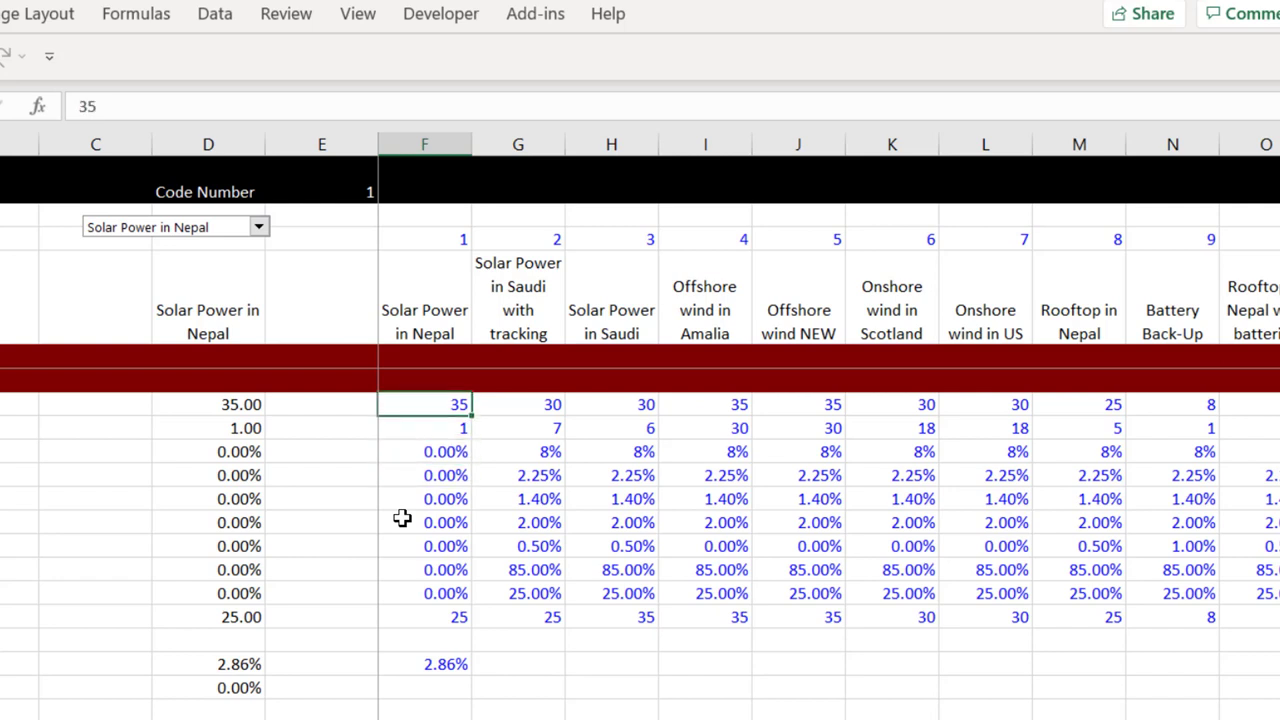
pyautogui.write('25')
pyautogui.press('Return')
# Step: Set the rate of return for Solar Power in Nepal in F33 to 10%
pyautogui.press('Down')
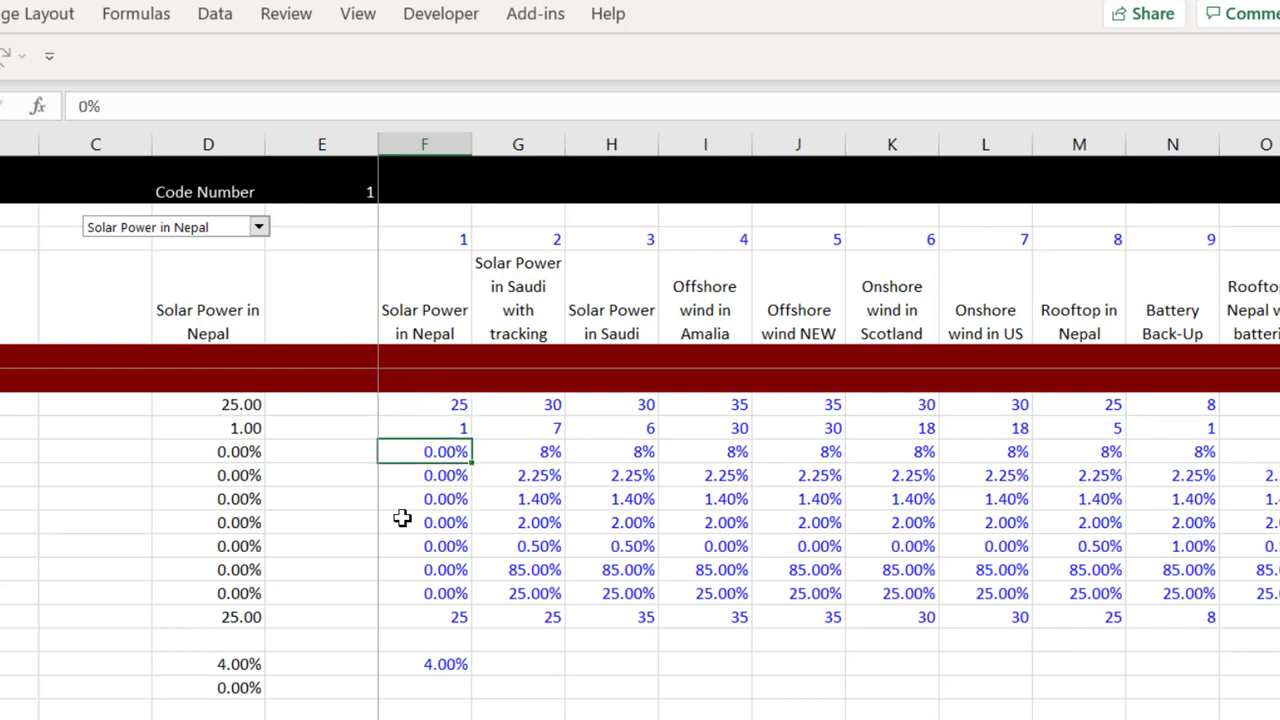
pyautogui.press('Up')
pyautogui.press('Down')
pyautogui.write('10')
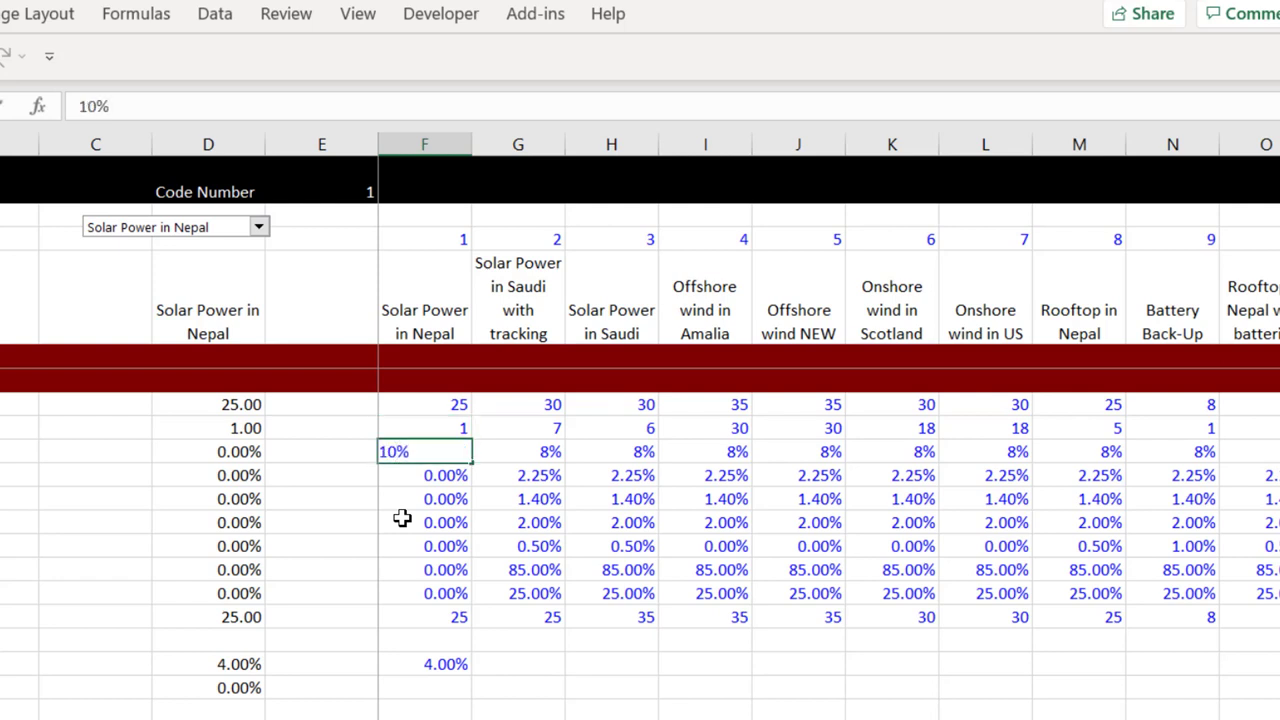
pyautogui.press('Return')
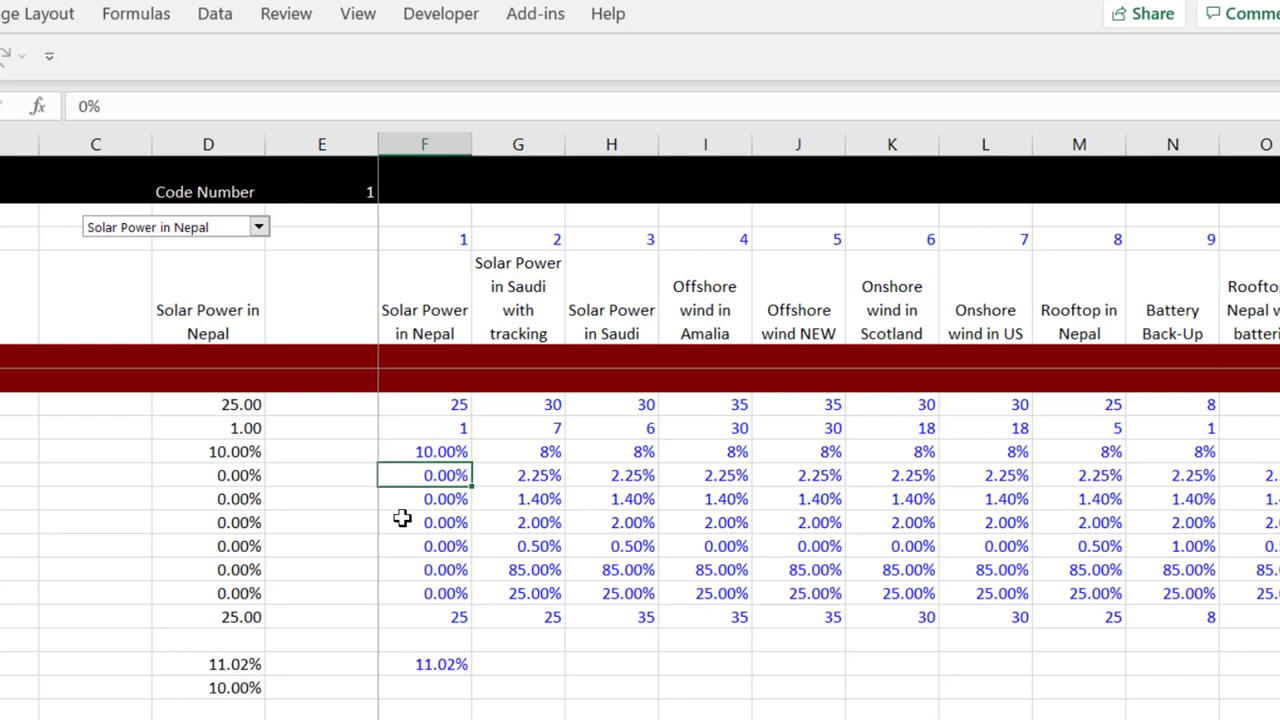
# Step: Examine the percentage inputs below the rate of return for Solar Power in Saudi with tracking
pyautogui.press('Right')
pyautogui.press('Right')
pyautogui.press('Left')
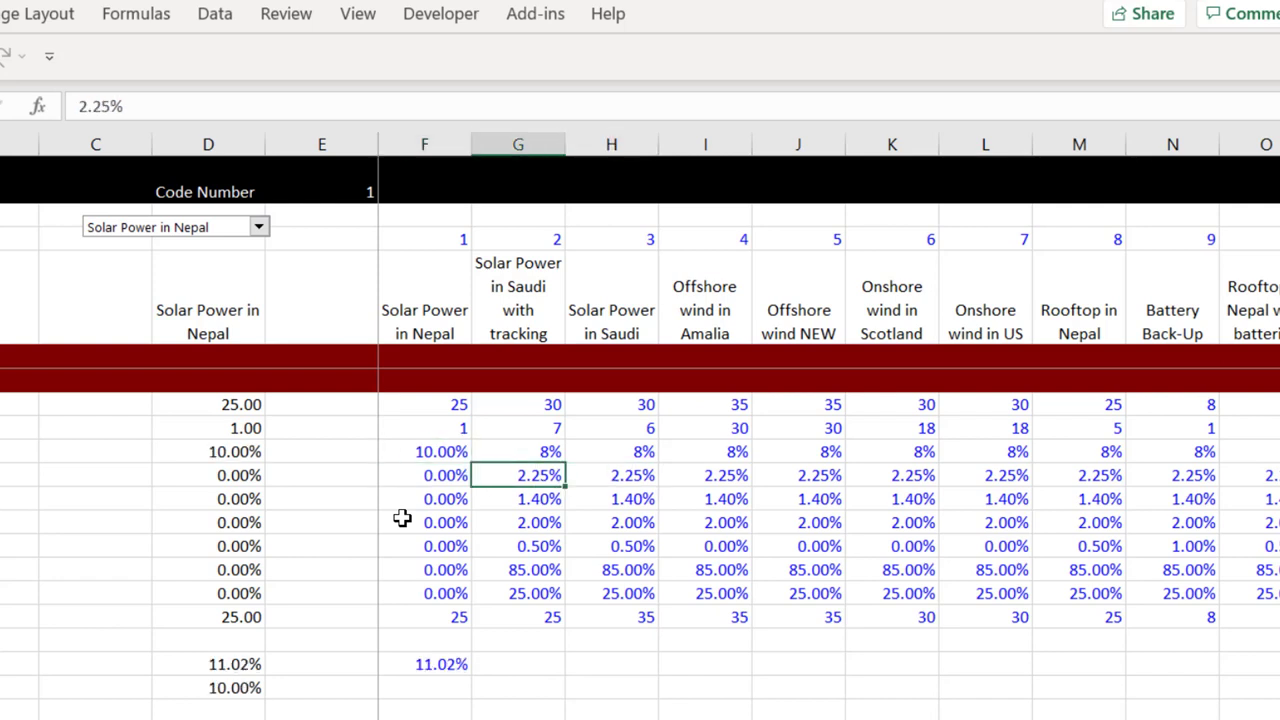
pyautogui.press('Down')
pyautogui.press('Down')
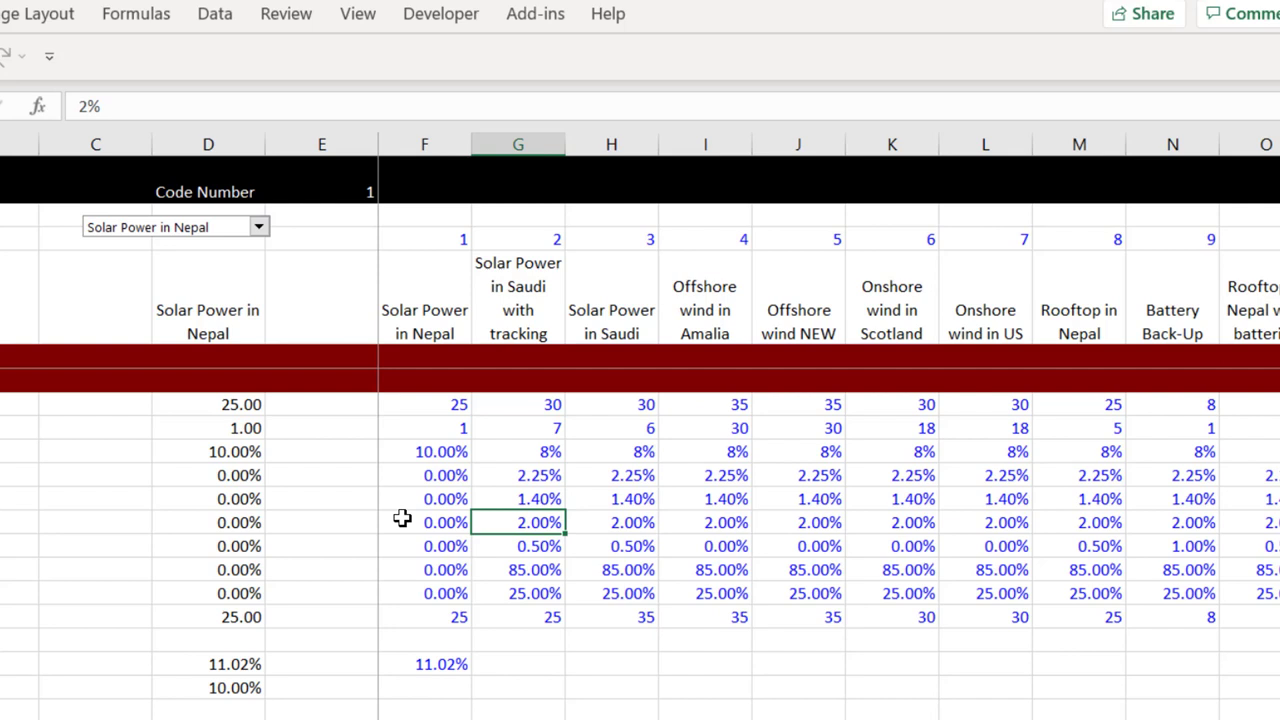
# Step: Examine the percentage inputs below the rate of return across the technologies from Solar Power in Nepal to the Natural gas plant
pyautogui.press('Down')
pyautogui.press('Left')
pyautogui.press('Up')
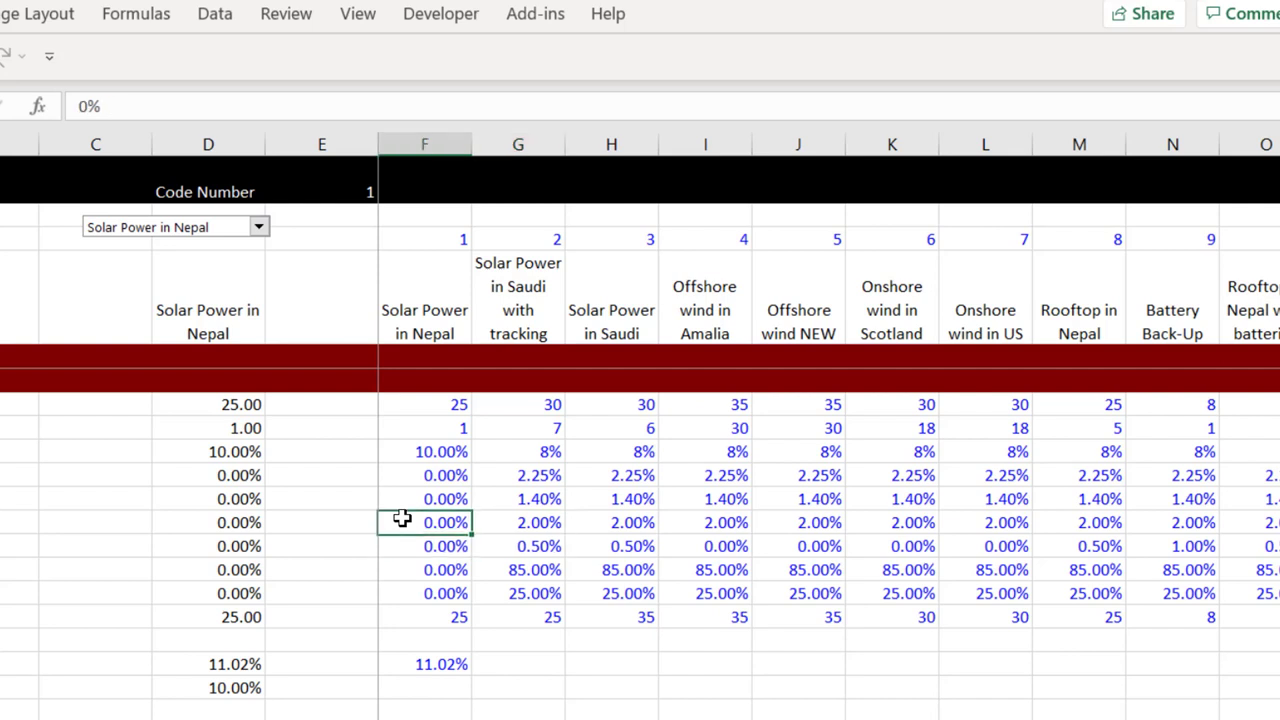
pyautogui.press('Right')
pyautogui.press('Right')
pyautogui.press('Right')
pyautogui.press('Right')
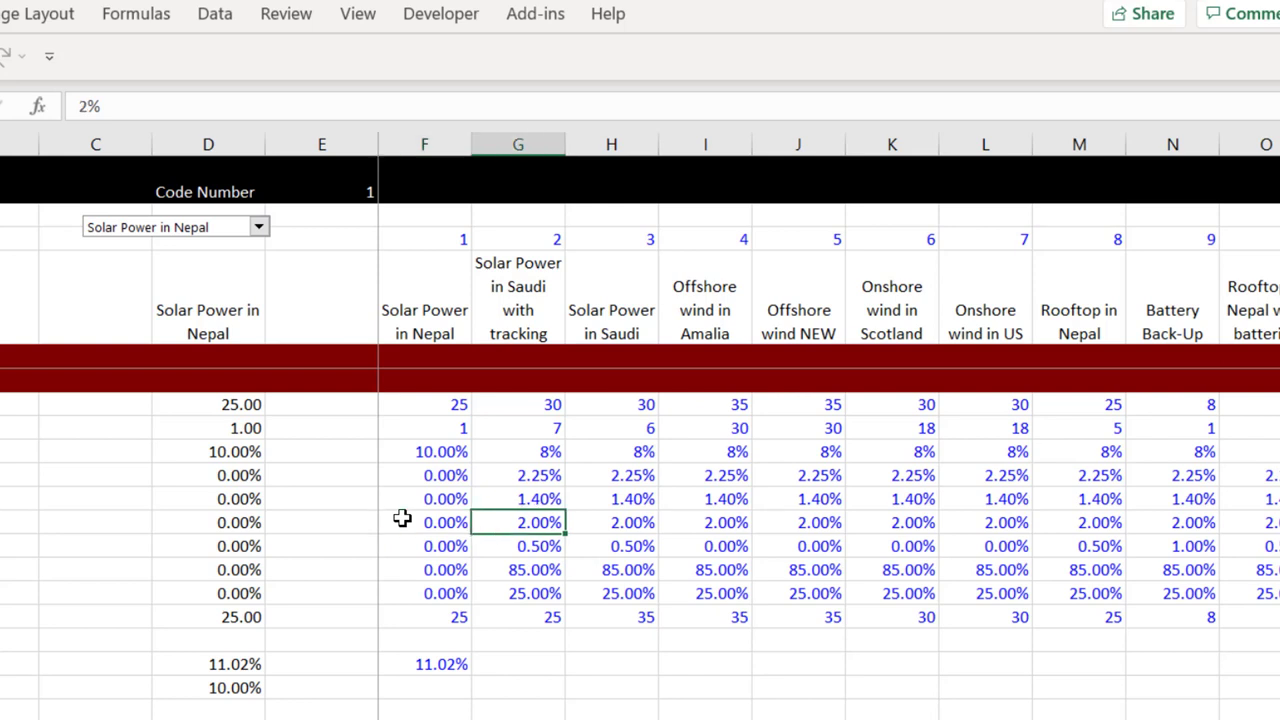
pyautogui.press('Up')
pyautogui.press('Up')
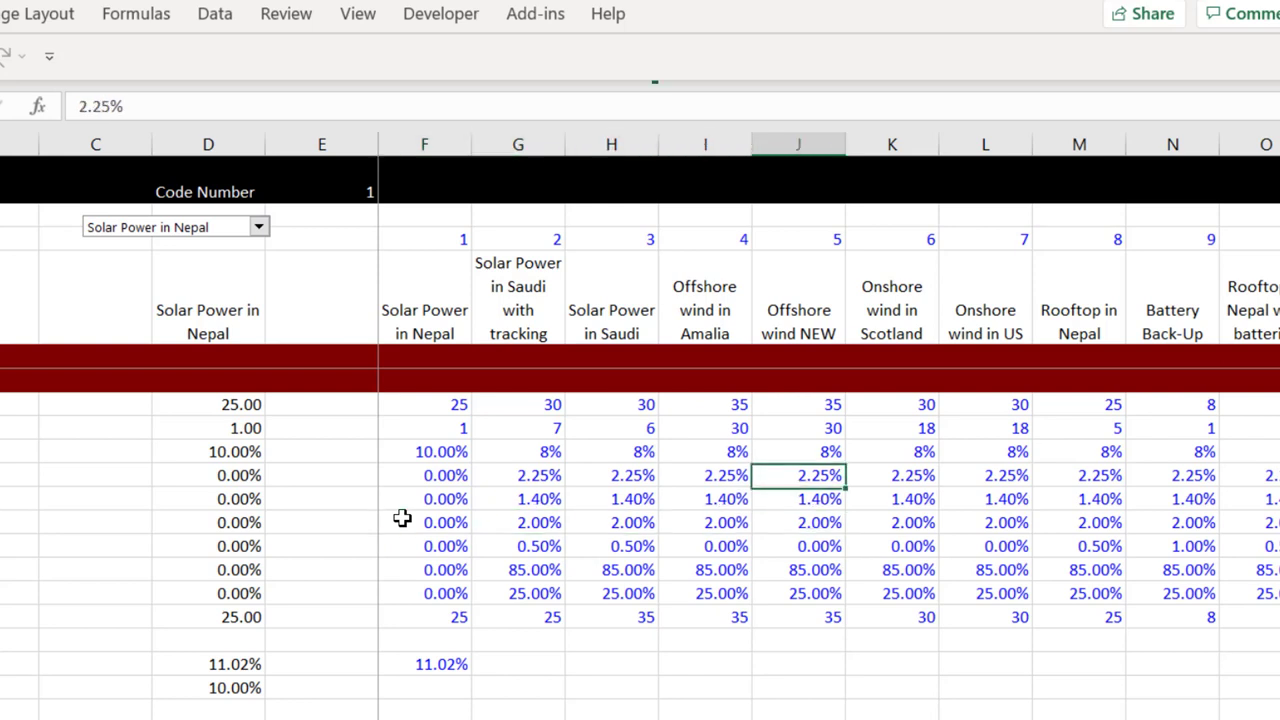
pyautogui.press('Right')
pyautogui.press('Right')
pyautogui.press('Right')
pyautogui.press('Right')
pyautogui.press('Right')
pyautogui.press('Right')
pyautogui.press('Right')
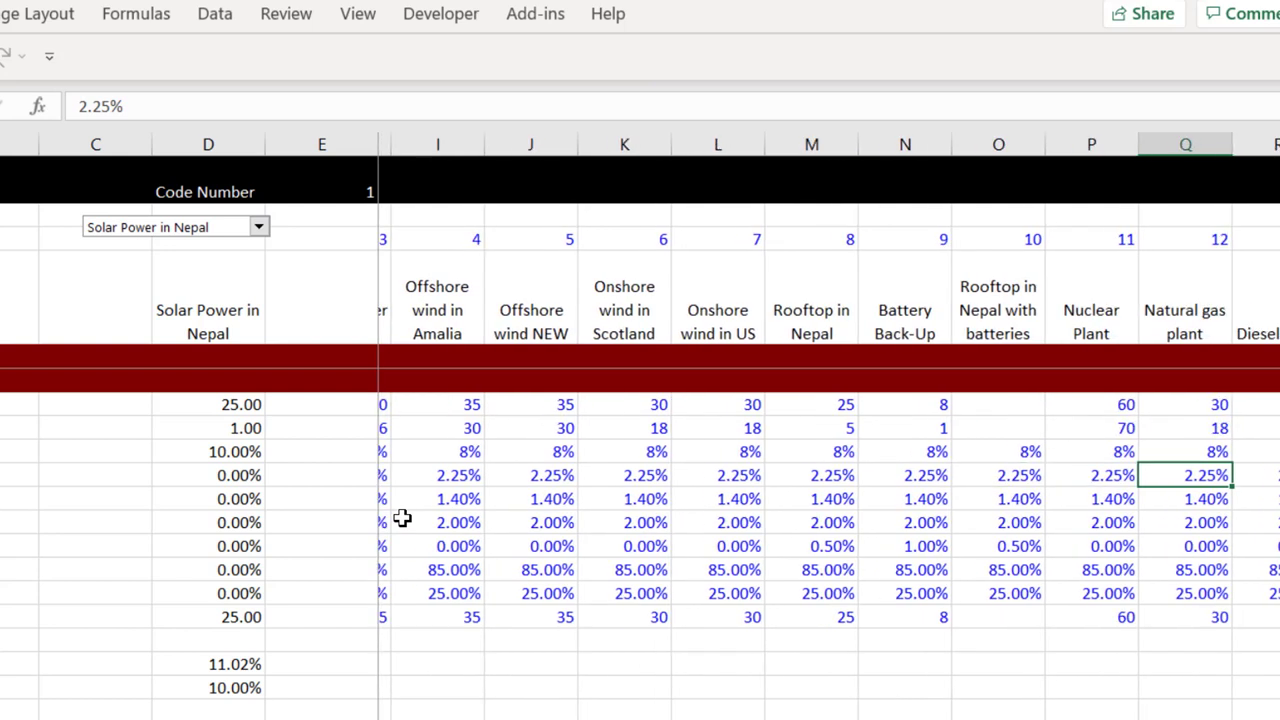
pyautogui.press('Left')
pyautogui.press('Left')
pyautogui.press('Left')
pyautogui.press('Left')
pyautogui.press('Left')
pyautogui.press('Left')
pyautogui.press('Left')
pyautogui.press('Left')
pyautogui.press('Left')
pyautogui.press('Left')
pyautogui.press('Left')
pyautogui.press('Left')
pyautogui.press('Left')
pyautogui.press('Left')
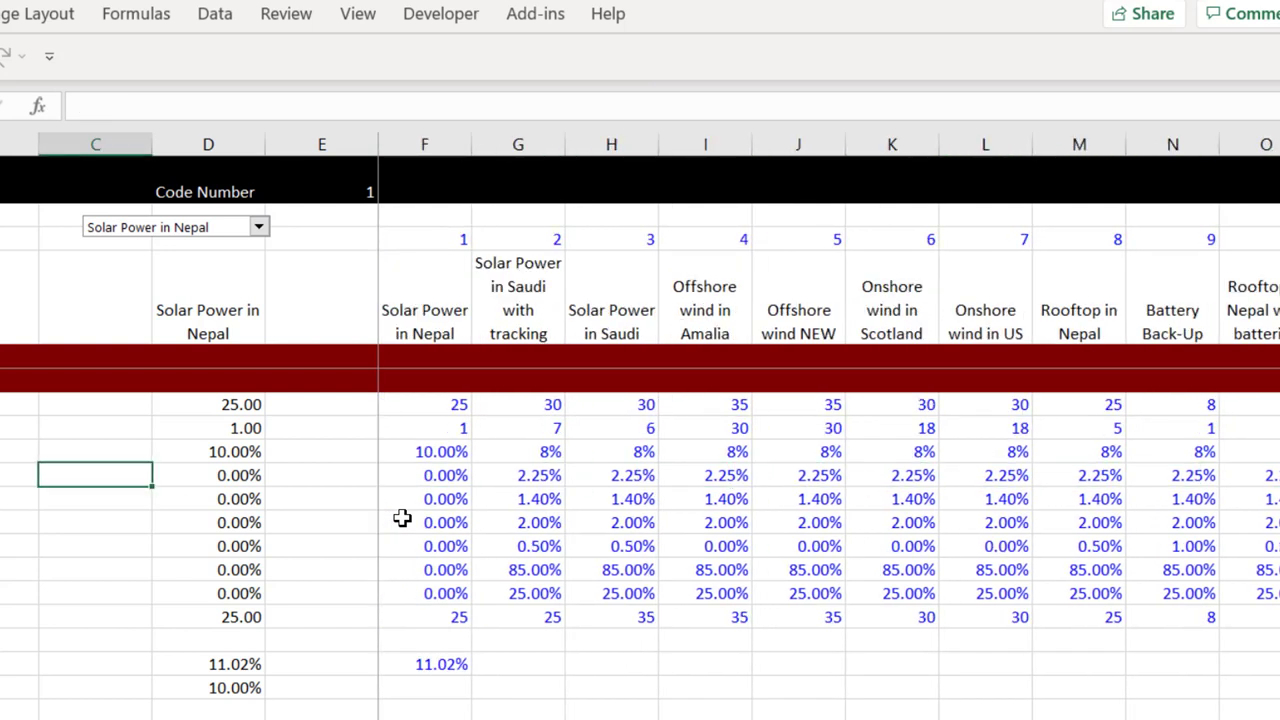
pyautogui.press('Right')
pyautogui.press('Right')
pyautogui.press('Right')
pyautogui.press('Right')
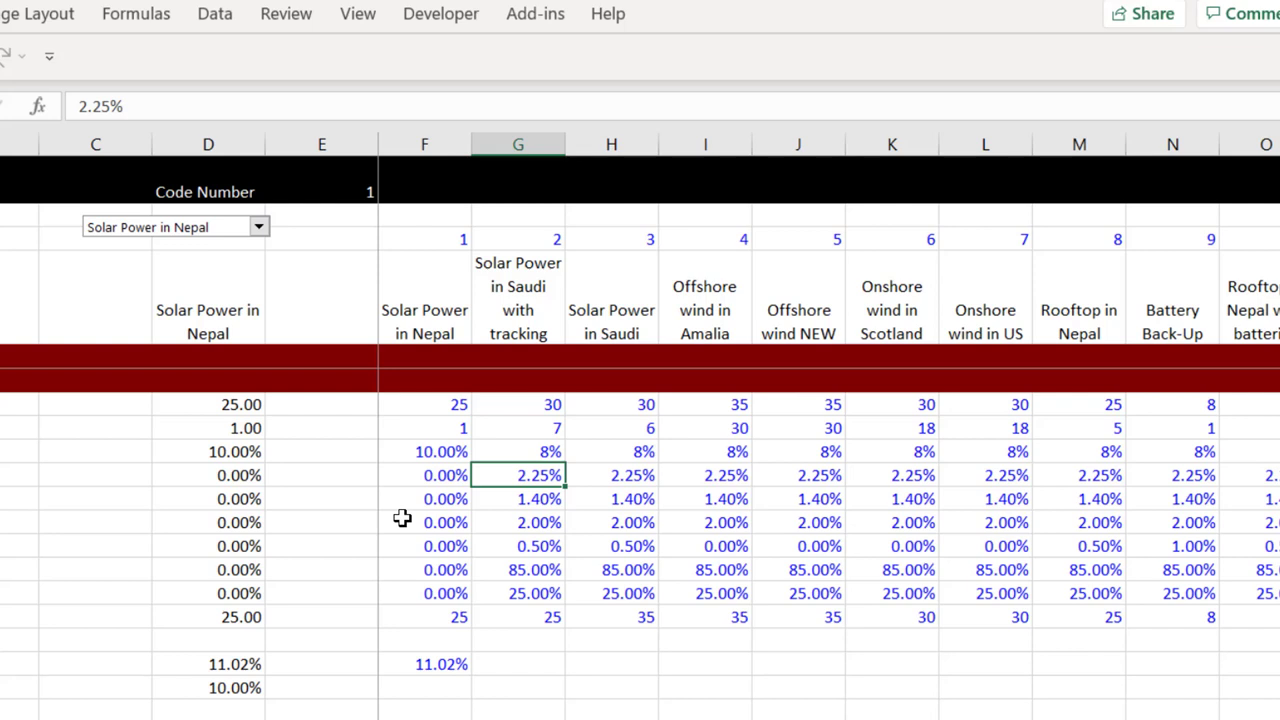
# Step: Review the percentage inputs of Solar Power in Nepal and the PMT formulas in F42 and D42
pyautogui.press('Left')
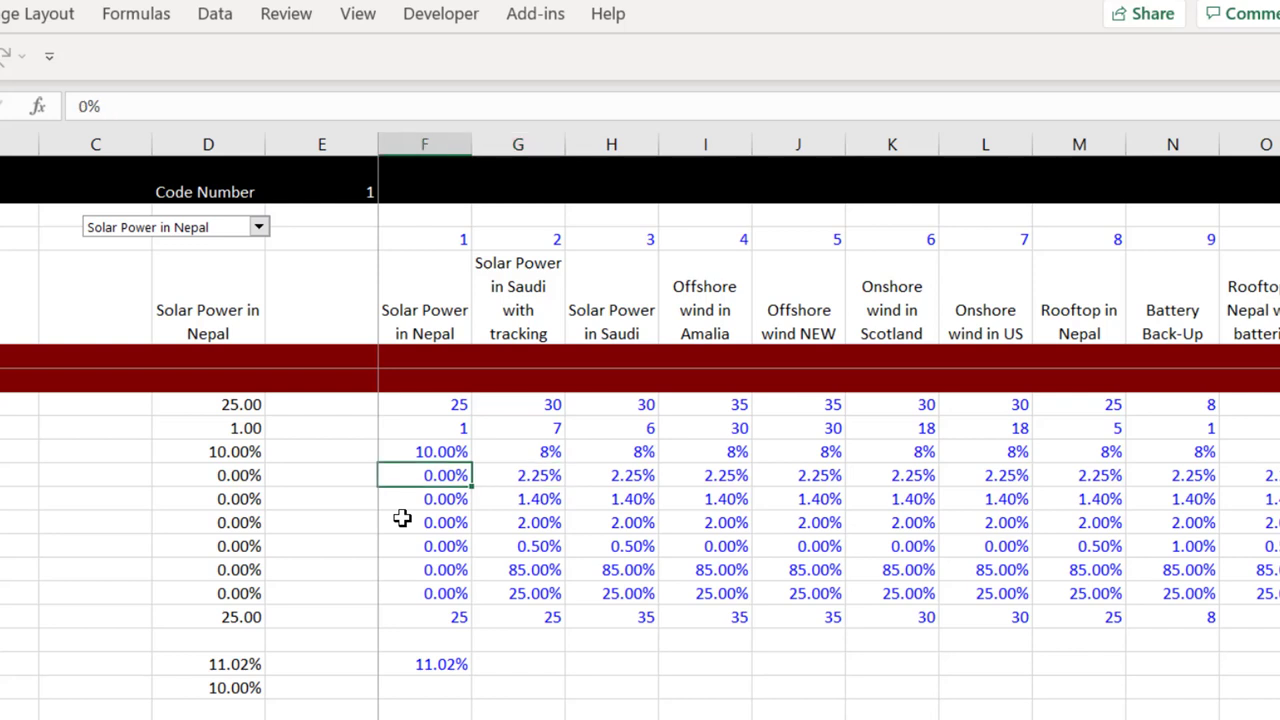
pyautogui.press('Up')
pyautogui.press('Down')
pyautogui.press('Down')
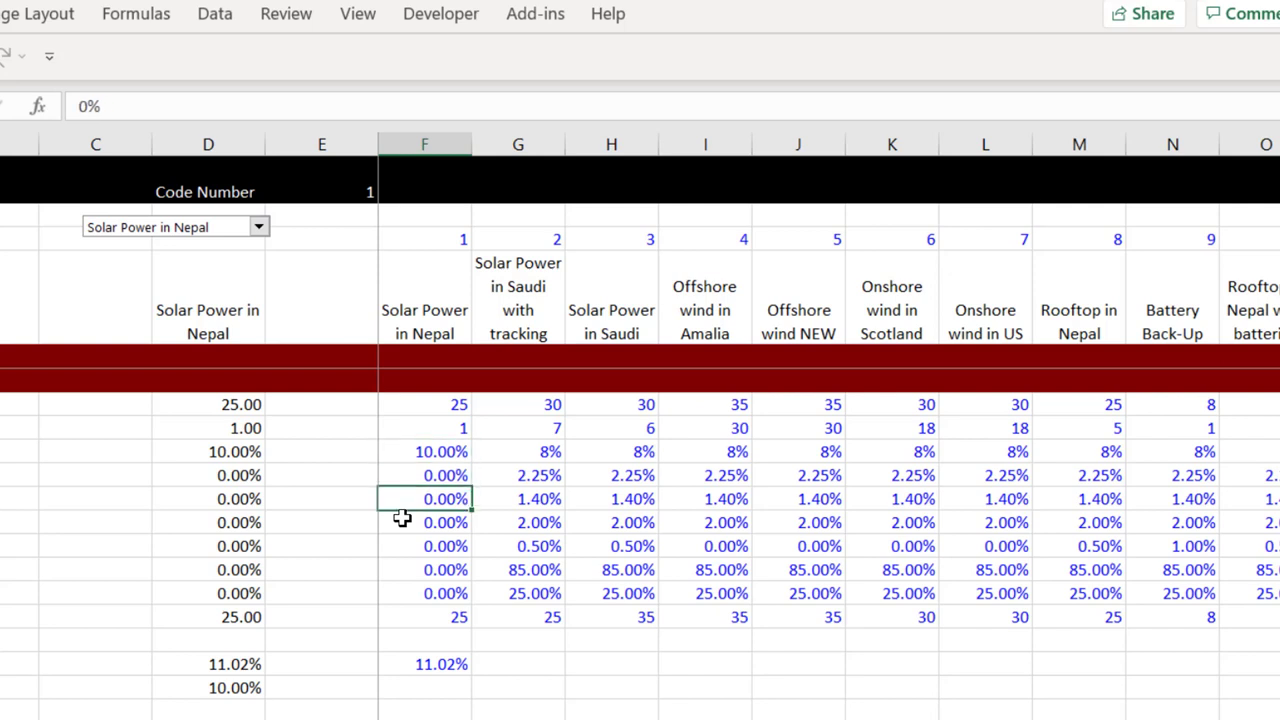
pyautogui.press('Down')
pyautogui.press('Left')
pyautogui.press('Right')
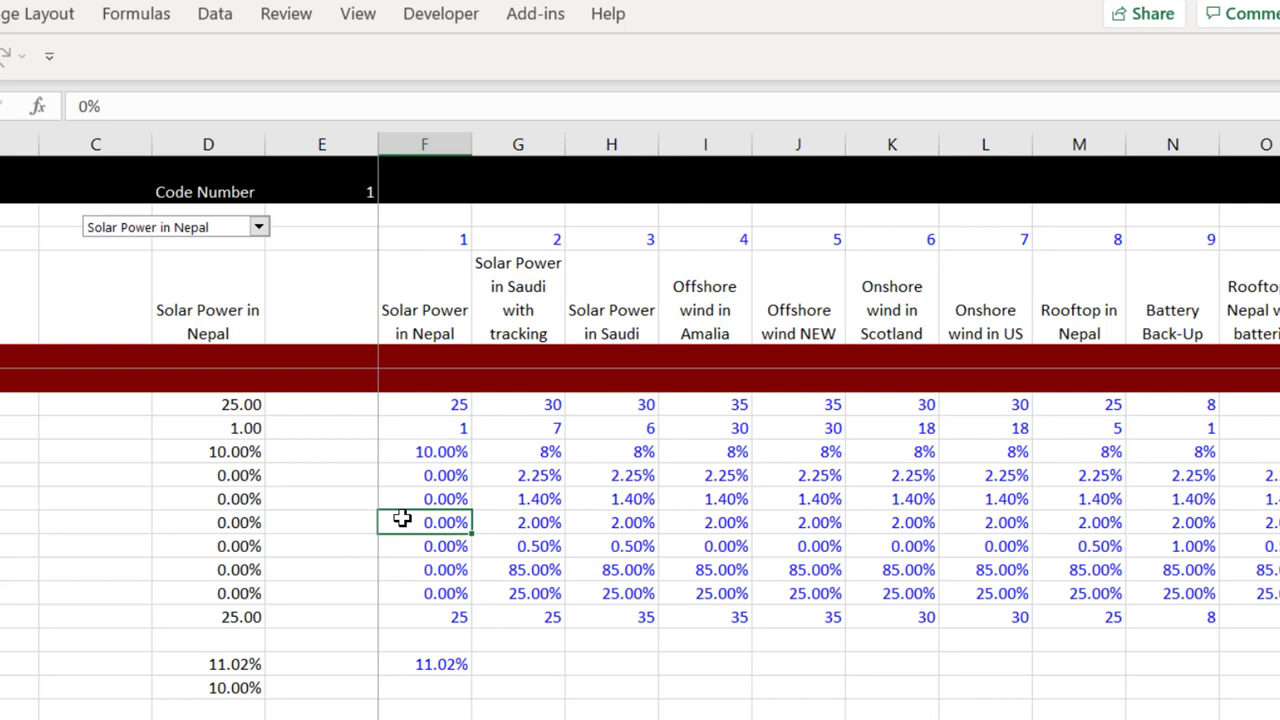
pyautogui.press('Down')
pyautogui.press('Down')
pyautogui.press('Down')
pyautogui.press('Down')
pyautogui.press('Down')
pyautogui.press('Down')
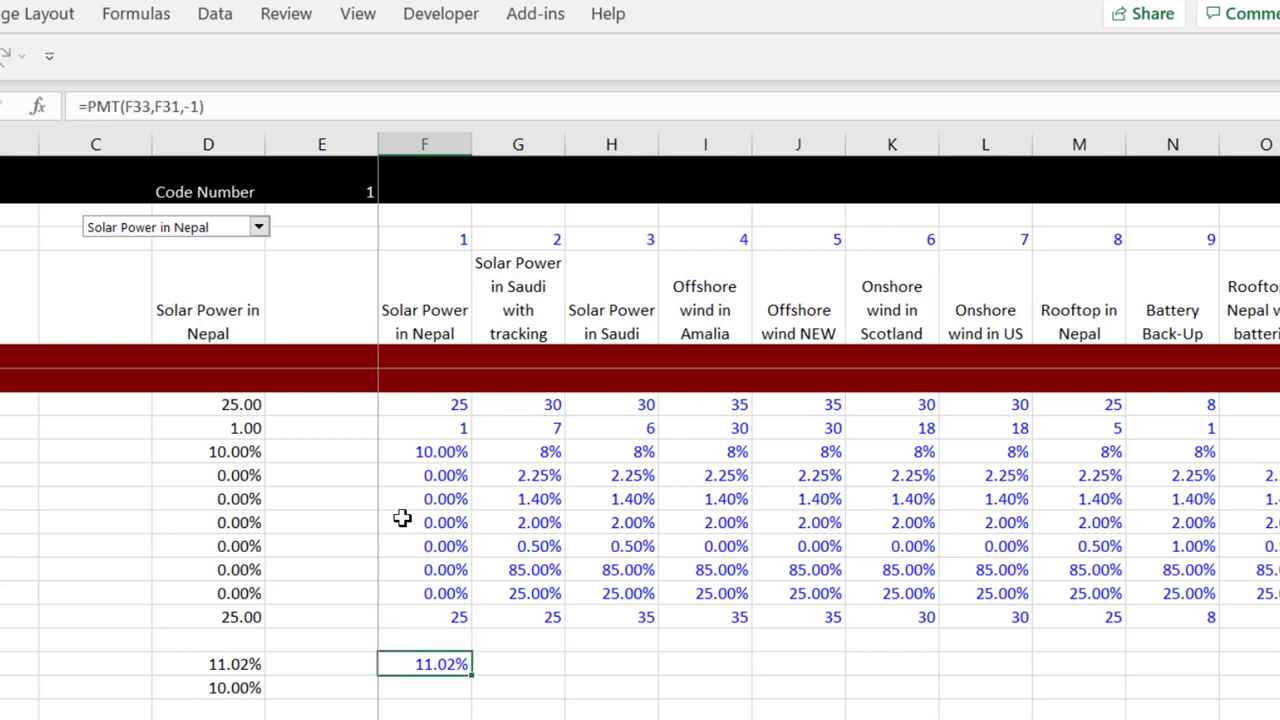
pyautogui.press('Left')
pyautogui.press('Left')
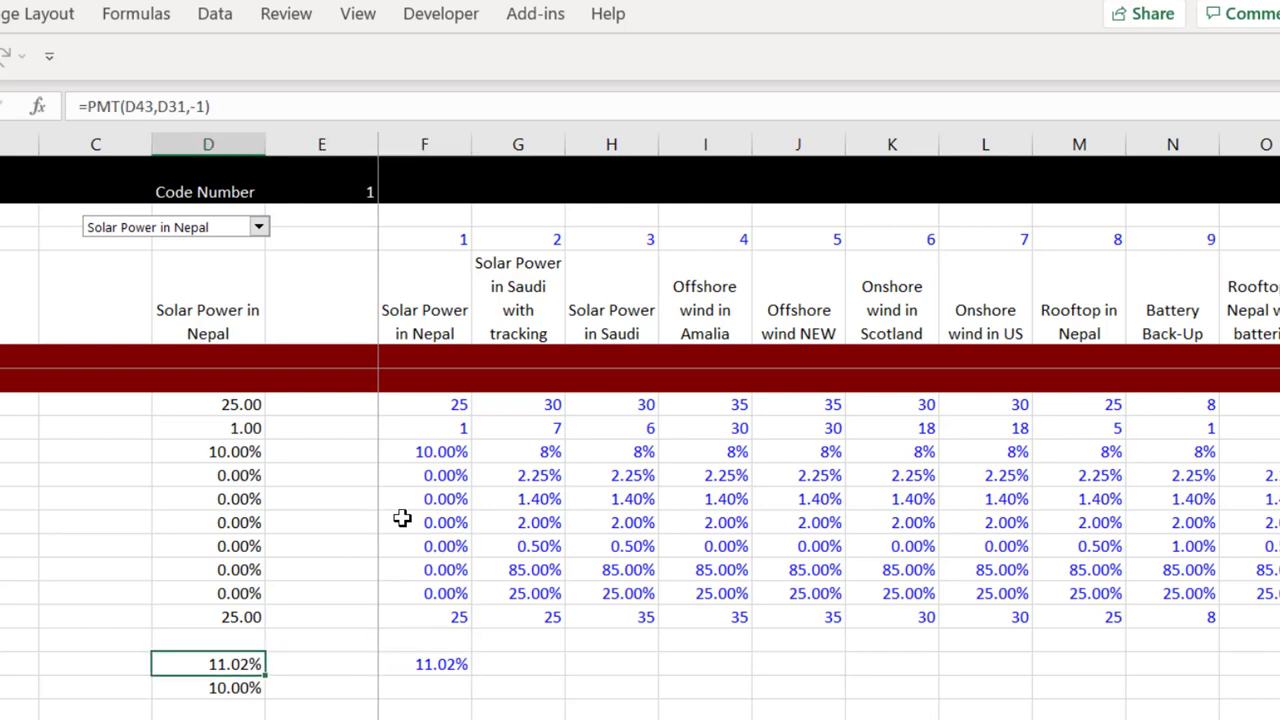
# Step: Link D43, below the PMT result, to the computed carrying charge rate with the formula =ccr_computed
pyautogui.press('Down')
pyautogui.press('Up')
pyautogui.press('Down')
pyautogui.write('=')
pyautogui.press('pageup')
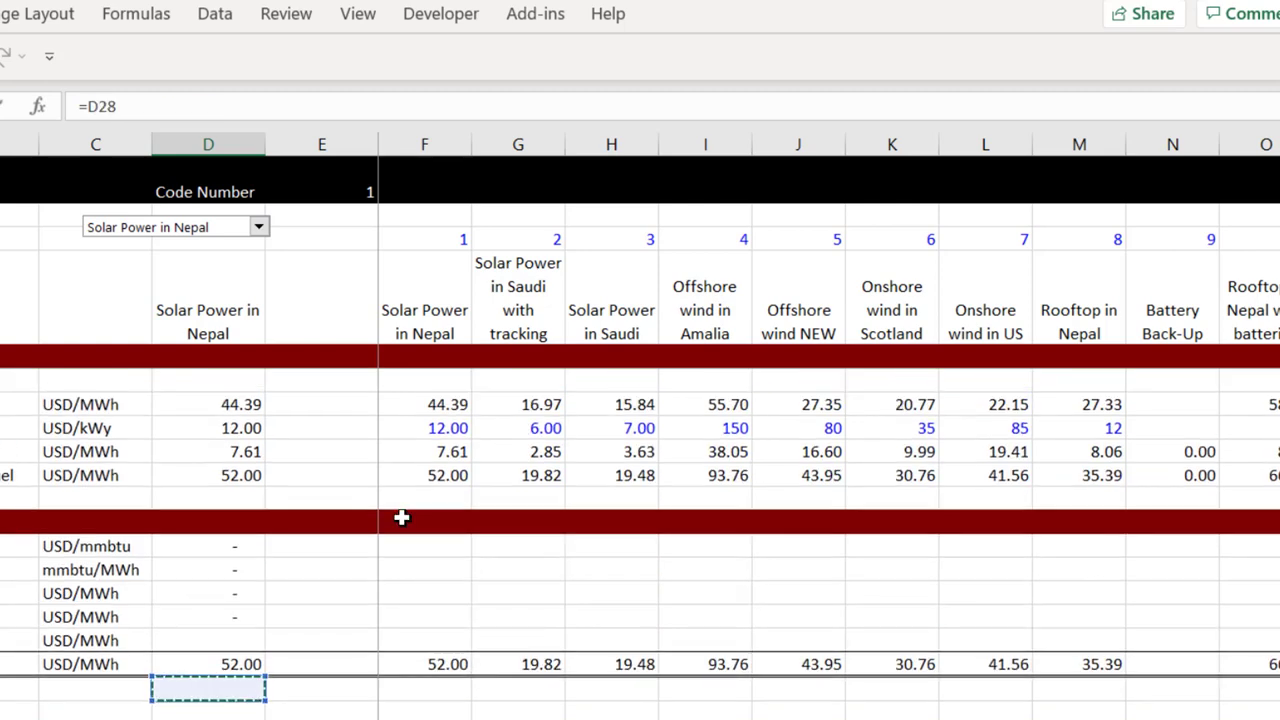
pyautogui.press('Up')
pyautogui.press('Up')
pyautogui.press('Up')
pyautogui.press('Up')
pyautogui.press('Up')
pyautogui.press('Up')
pyautogui.press('Up')
pyautogui.press('Up')
pyautogui.press('Up')
pyautogui.press('Up')
pyautogui.press('Up')
pyautogui.press('Up')
pyautogui.press('Up')
pyautogui.press('Up')
pyautogui.press('Up')
pyautogui.press('Up')
pyautogui.press('Up')
pyautogui.press('Up')
pyautogui.press('Up')
pyautogui.press('Up')
pyautogui.press('Down')
pyautogui.press('Down')
pyautogui.press('Down')
pyautogui.press('Down')
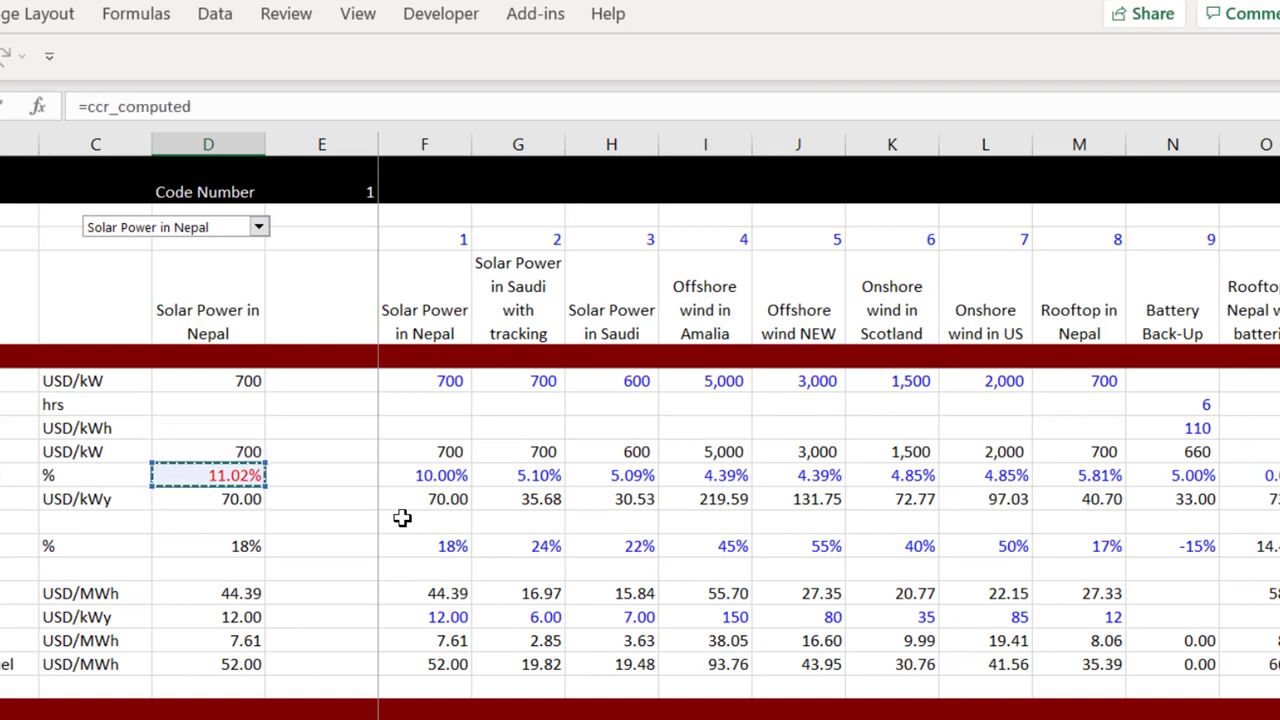
pyautogui.press('Return')
pyautogui.press('Up')
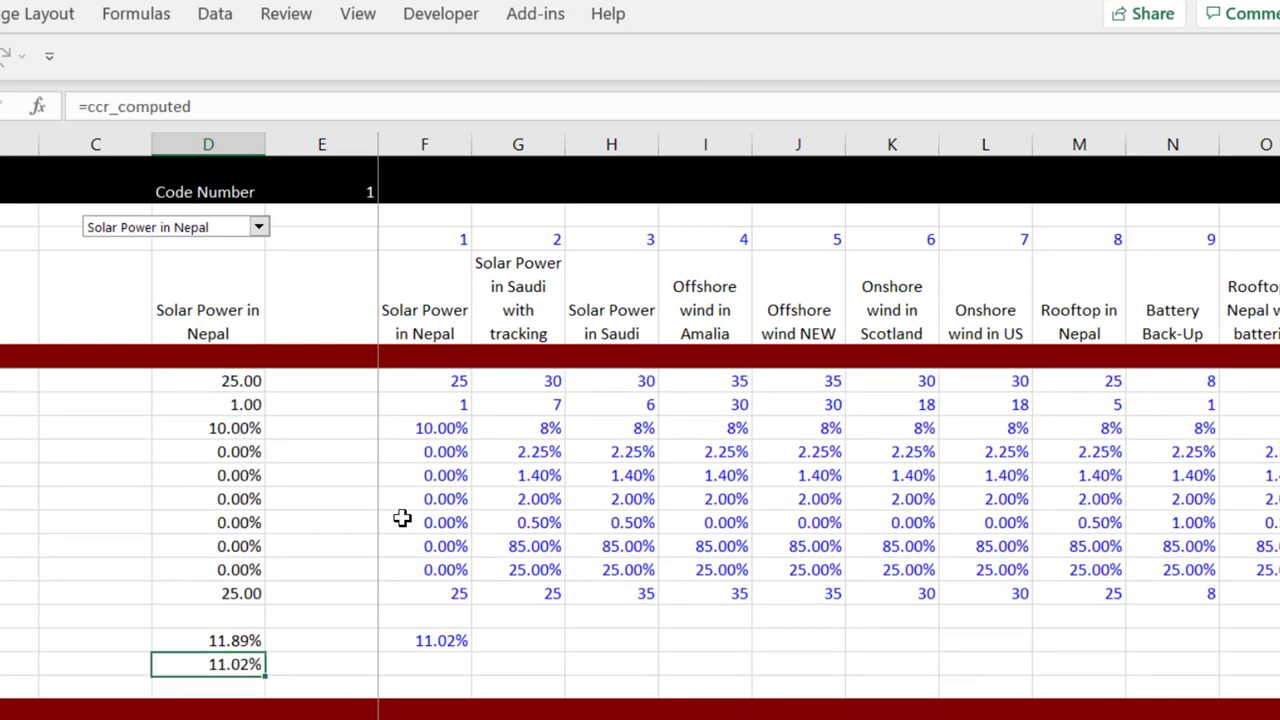
# Step: Set the percentage input in F36 for Solar Power in Nepal to 2%
pyautogui.press('Up')
pyautogui.press('Down')
pyautogui.press('Right')
pyautogui.press('Right')
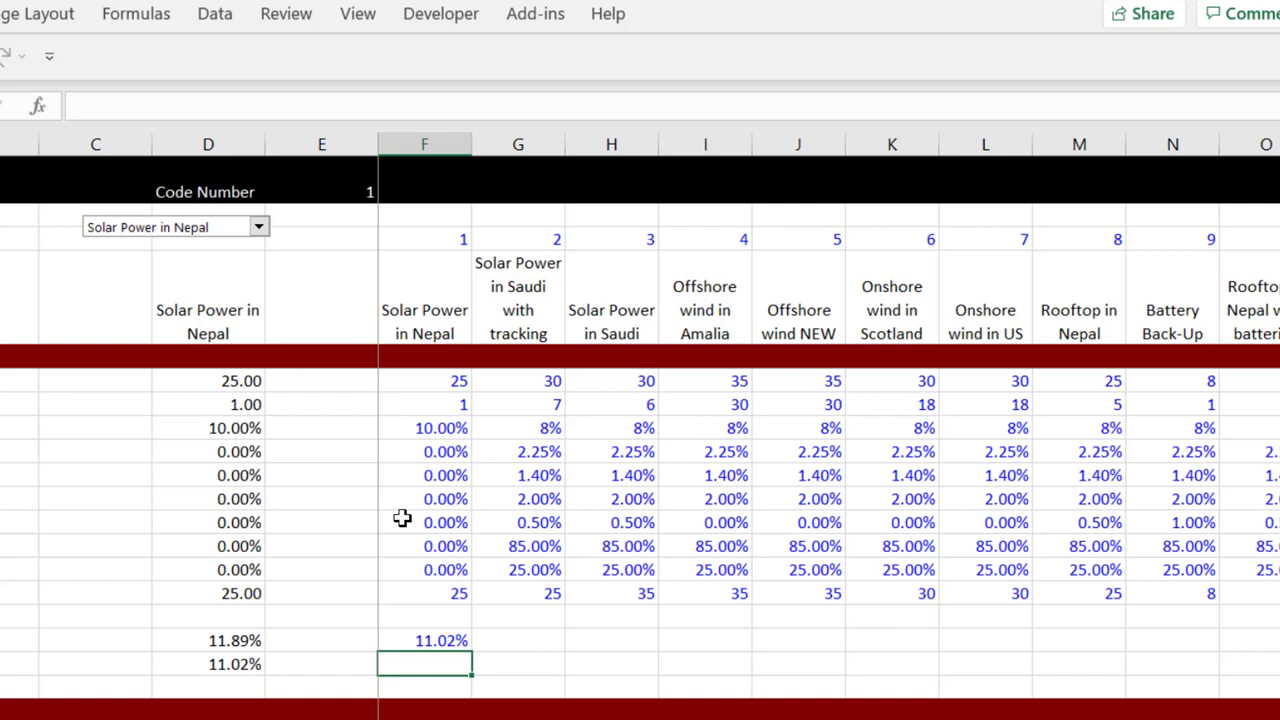
pyautogui.press('Up')
pyautogui.press('Up')
pyautogui.press('Up')
pyautogui.press('Up')
pyautogui.press('Up')
pyautogui.press('Up')
pyautogui.press('Up')
pyautogui.press('Up')
pyautogui.press('Up')
pyautogui.press('Up')
pyautogui.press('Up')
pyautogui.press('Down')
pyautogui.press('Down')
pyautogui.press('Down')
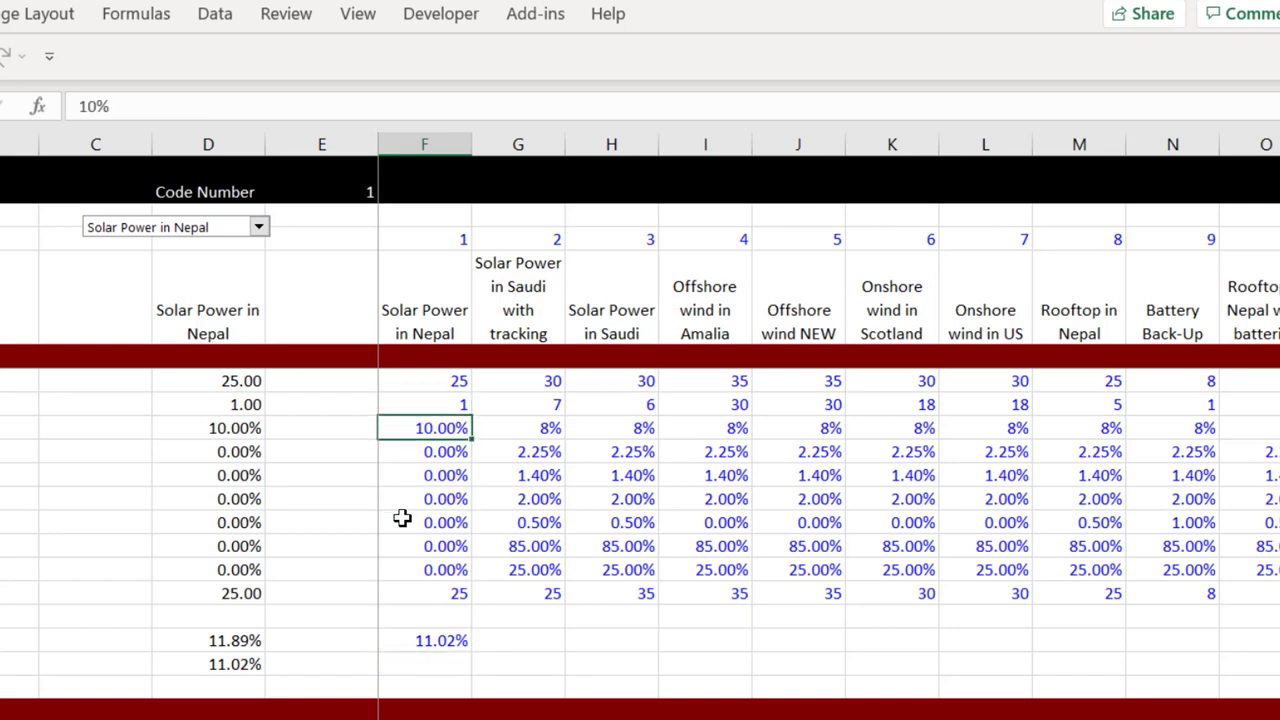
pyautogui.press('Up')
pyautogui.press('Down')
pyautogui.press('Down')
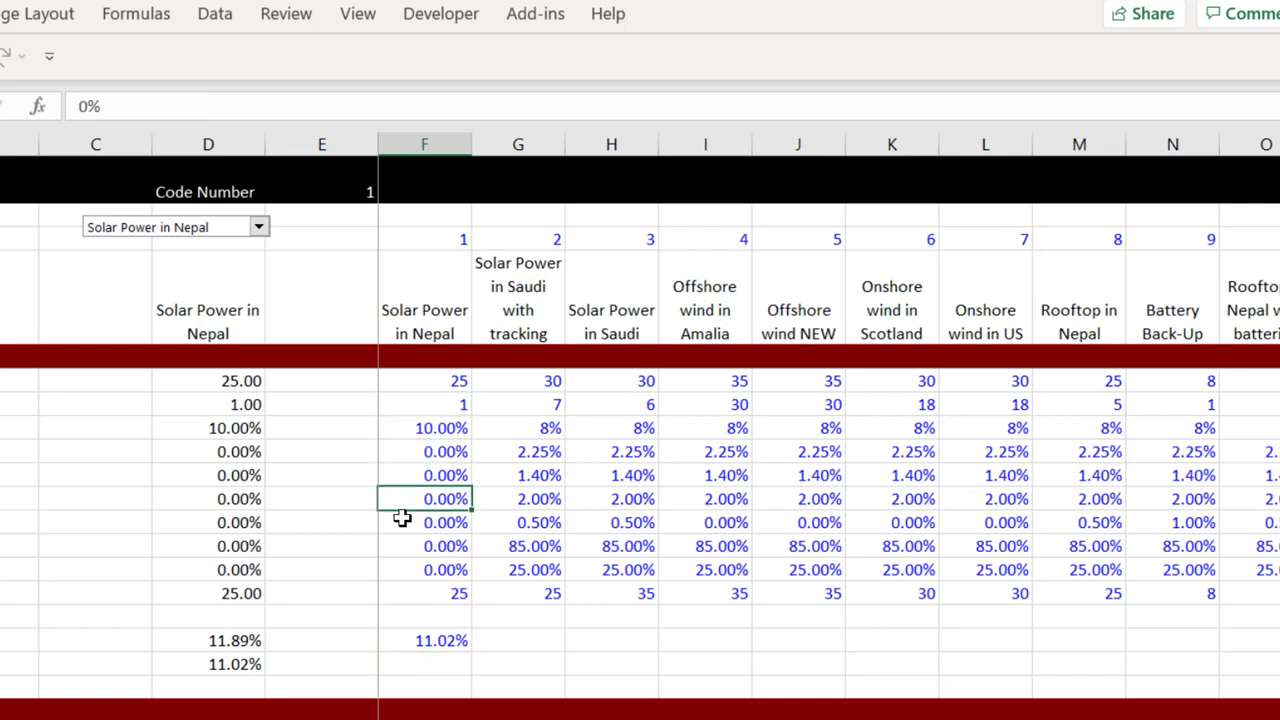
pyautogui.write('2%')
pyautogui.press('Return')
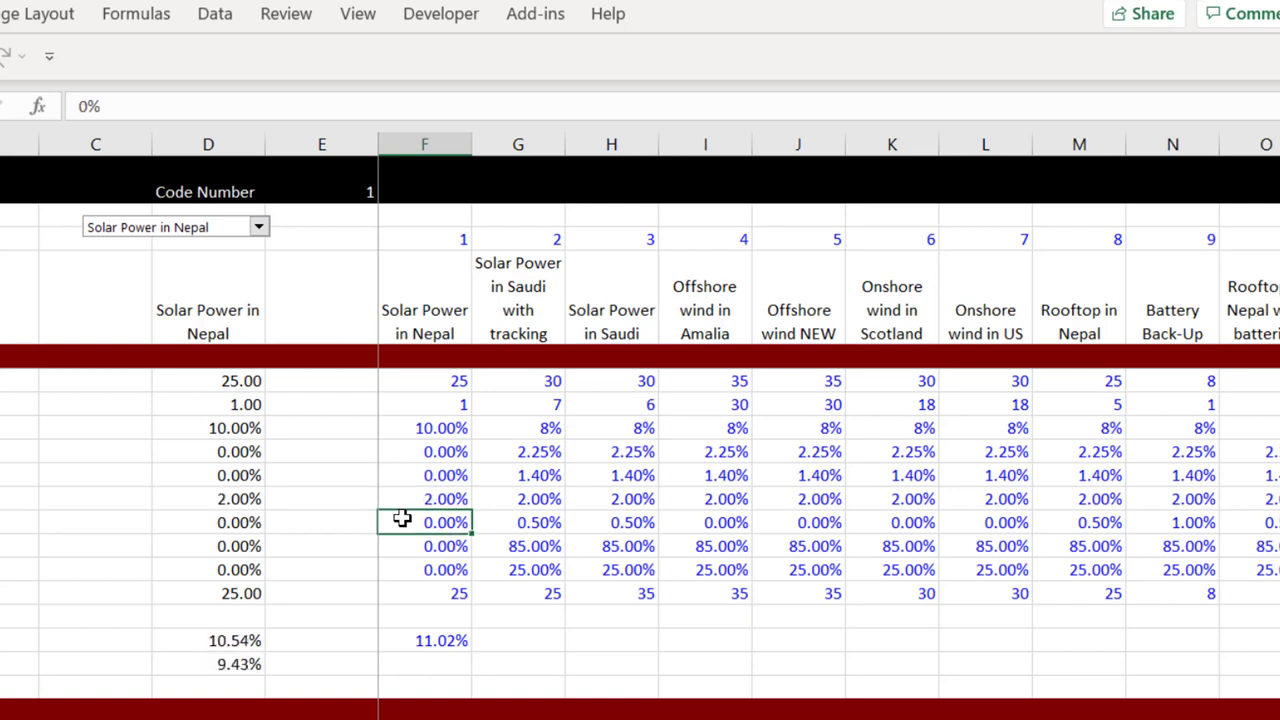
# Step: Compare the 2% input in F36 with the PMT result in D42 and the computed carrying charge rate in D43
pyautogui.press('Up')
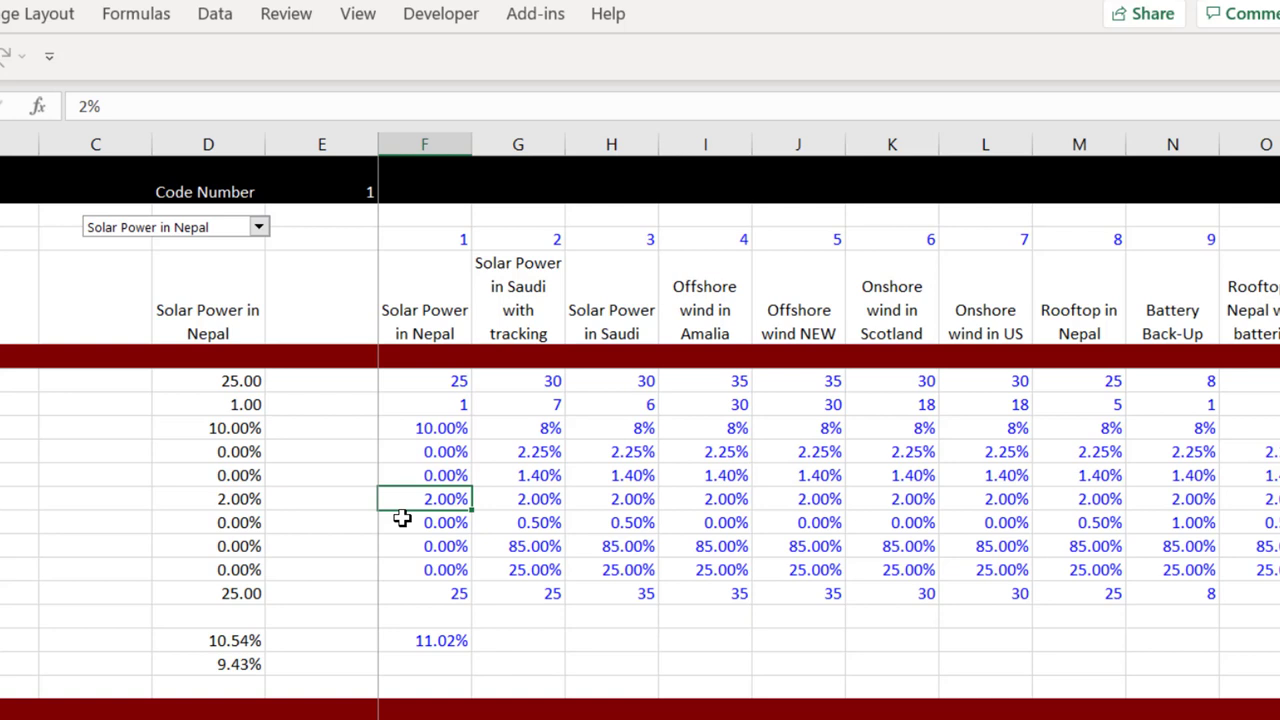
pyautogui.press('Left')
pyautogui.press('Left')
pyautogui.press('Right')
pyautogui.press('Right')
pyautogui.press('Down')
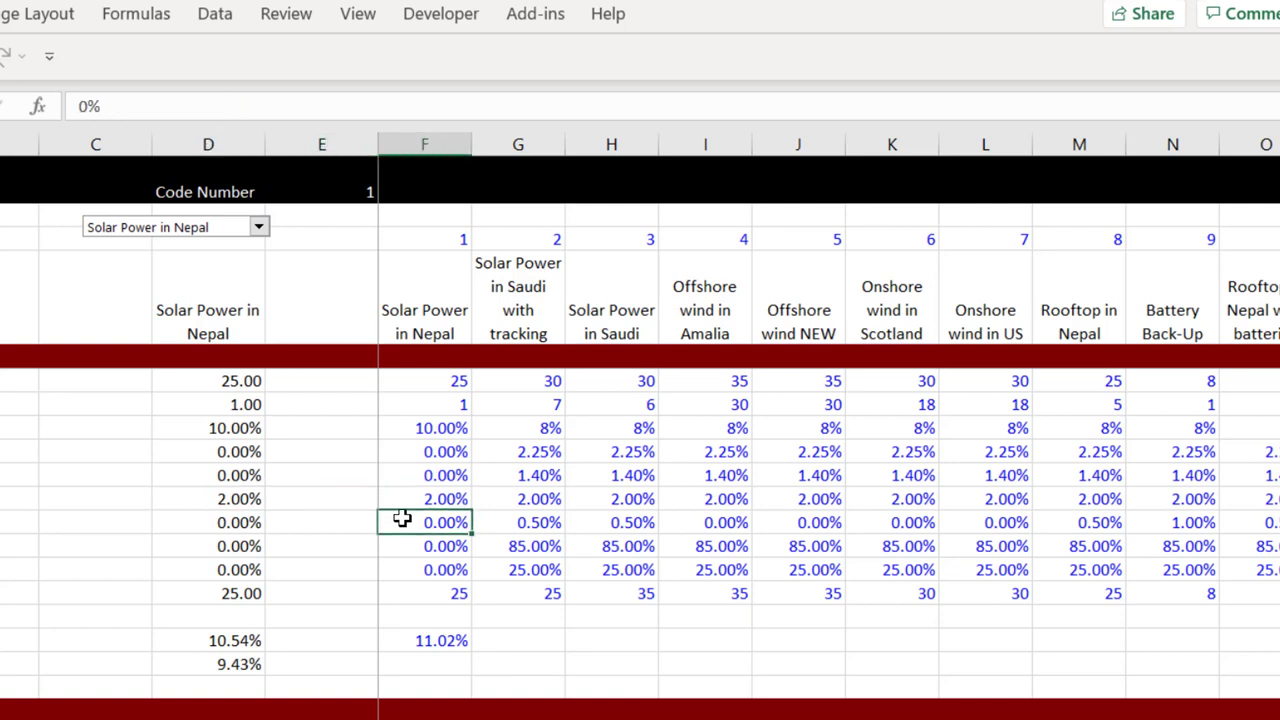
pyautogui.press('Down')
pyautogui.press('Down')
pyautogui.press('Down')
pyautogui.press('Down')
pyautogui.press('Down')
pyautogui.press('Left')
pyautogui.press('Left')
pyautogui.press('Down')
pyautogui.press('Down')
pyautogui.press('Up')
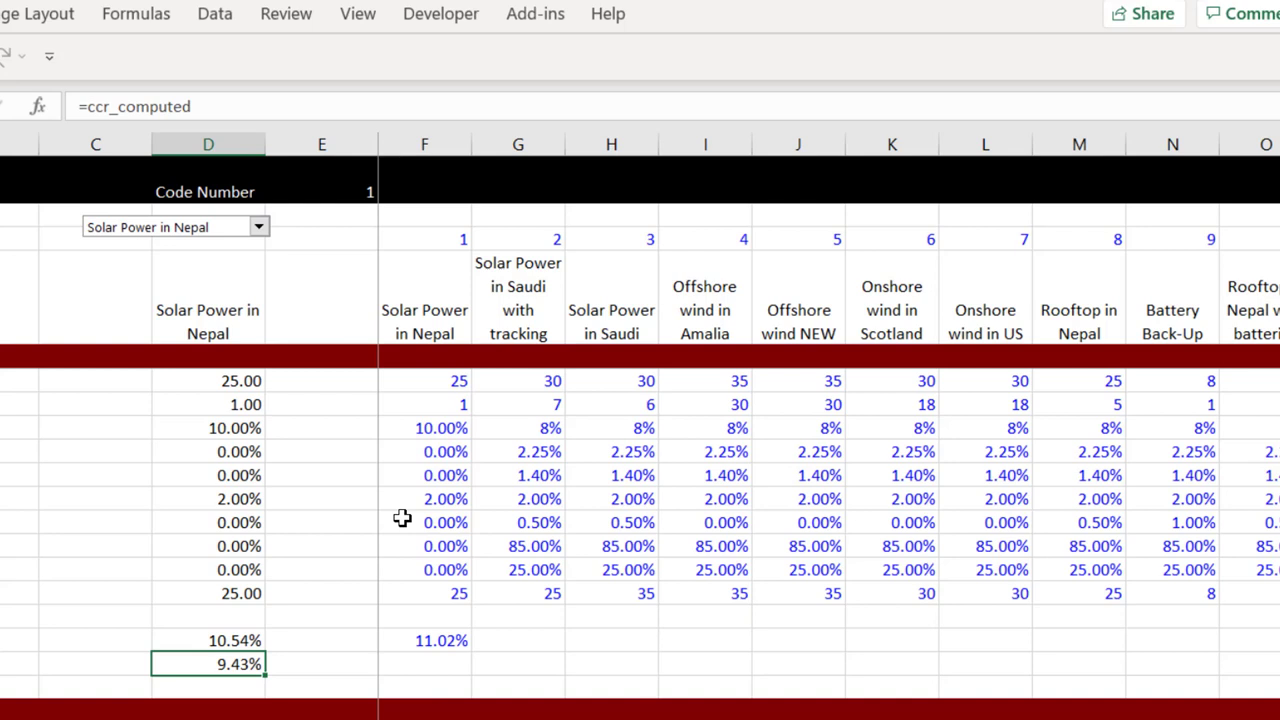
# Step: Examine the selected-technology percentages in D34 to D36 and the Solar Power in Nepal input in F37
pyautogui.press('Up')
pyautogui.press('Up')
pyautogui.press('Up')
pyautogui.press('Up')
pyautogui.press('Up')
pyautogui.press('Up')
pyautogui.press('Up')
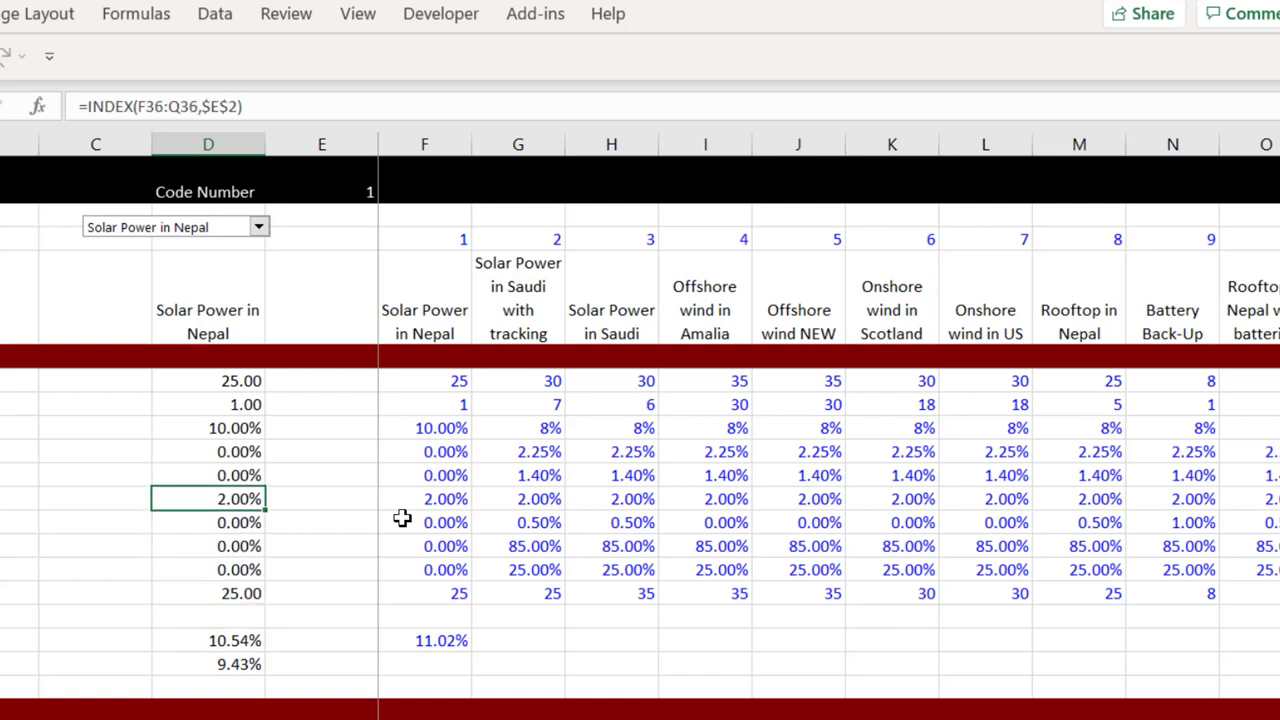
pyautogui.press('Up')
pyautogui.press('Up')
pyautogui.press('Up')
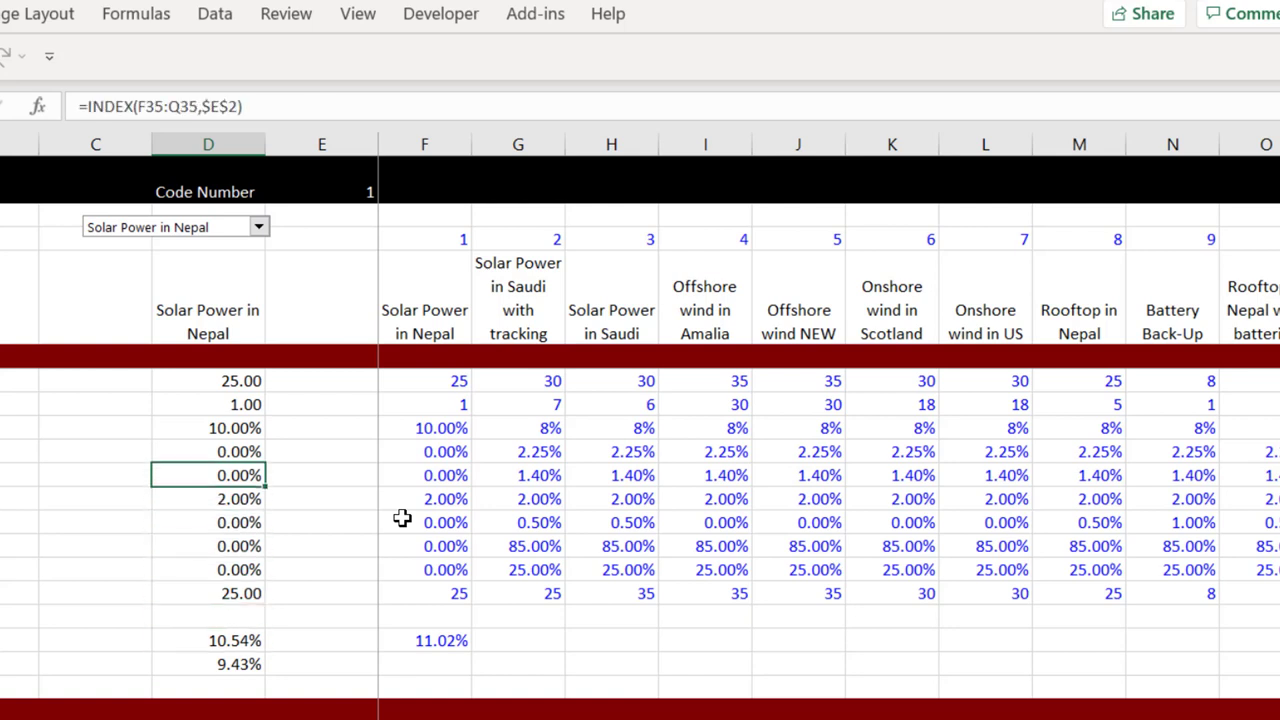
pyautogui.press('Down')
pyautogui.press('Down')
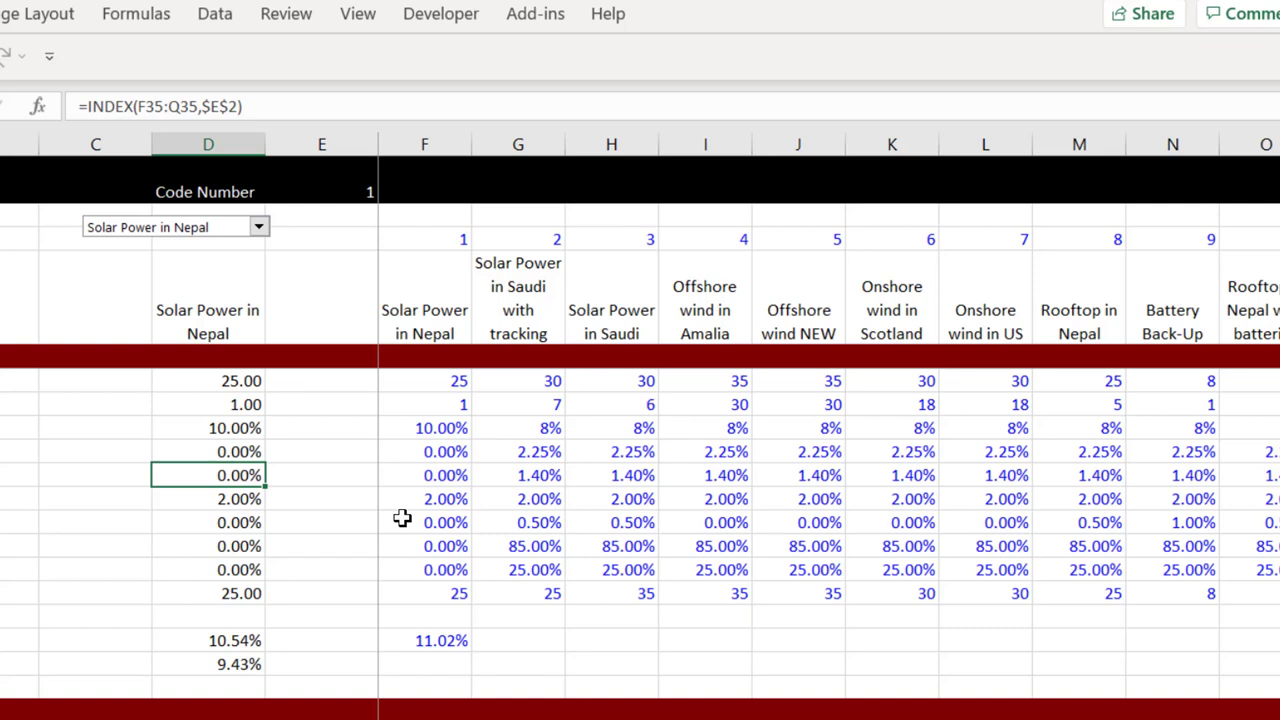
pyautogui.press('Up')
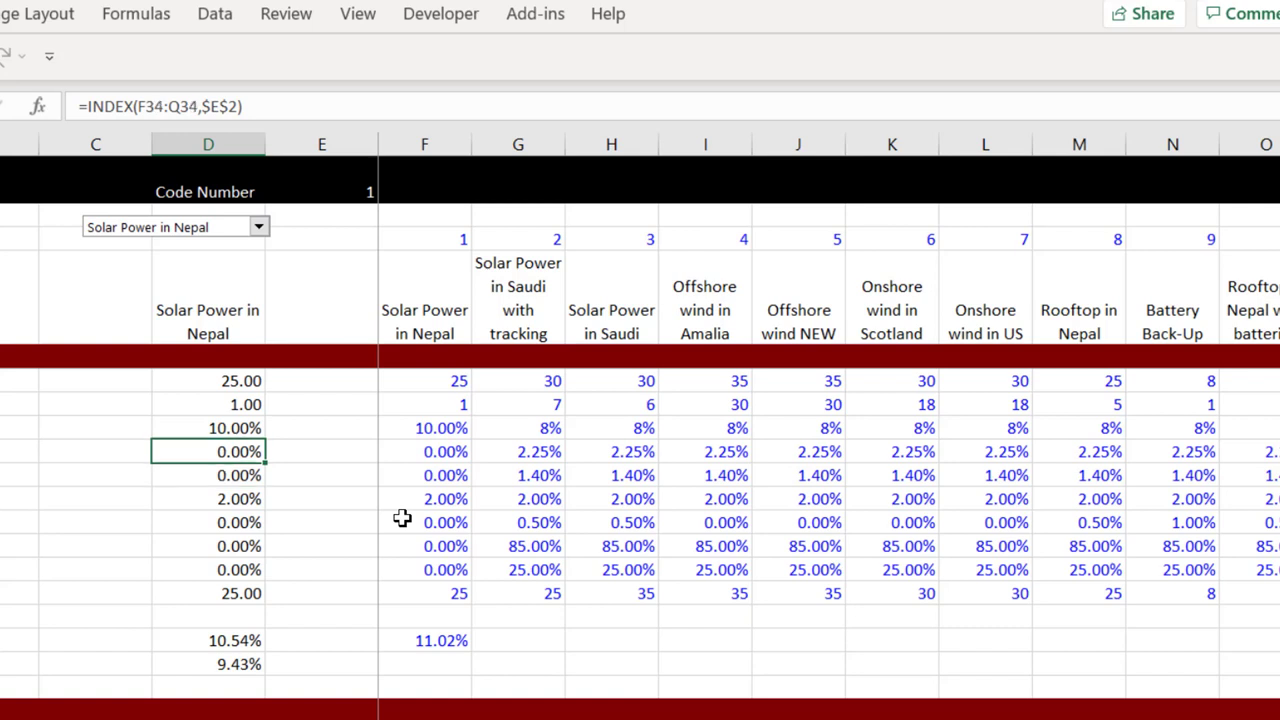
pyautogui.press('Down')
pyautogui.press('Down')
pyautogui.press('Right')
pyautogui.press('Right')
pyautogui.press('Down')
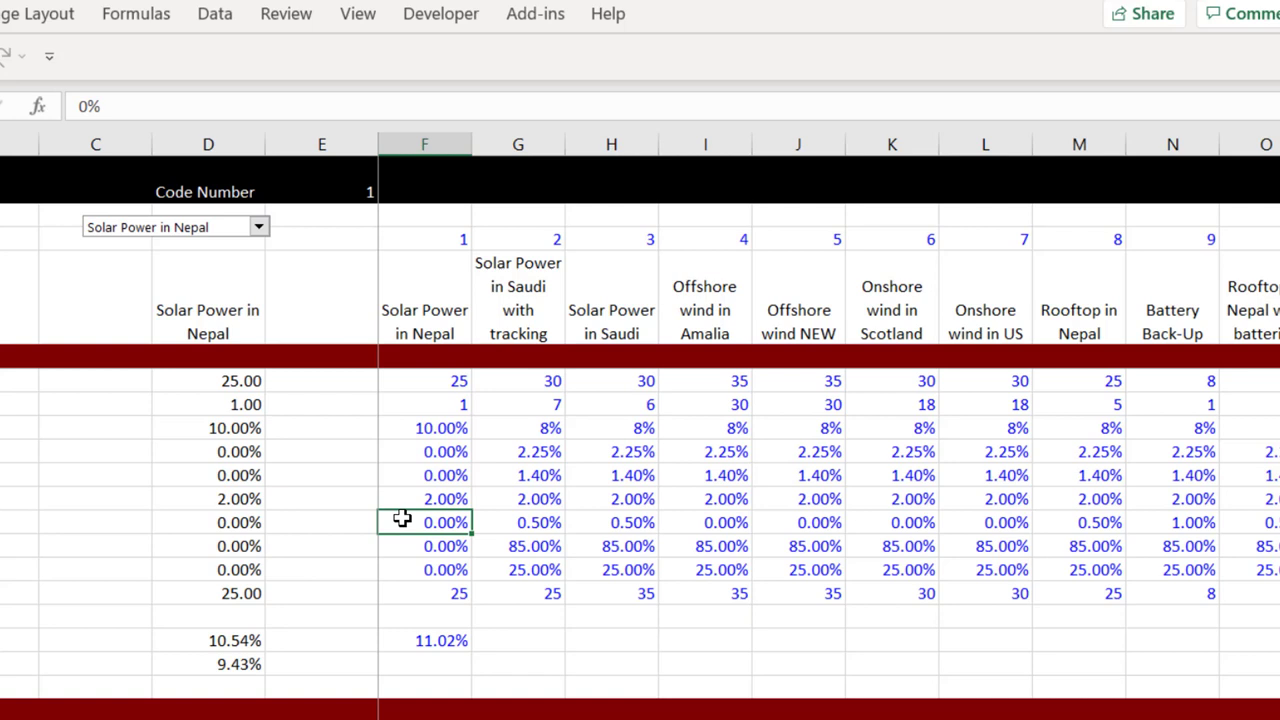
pyautogui.press('Left')
pyautogui.press('Right')
pyautogui.press('Left')
pyautogui.press('Right')
pyautogui.press('Right')
pyautogui.press('Left')
pyautogui.press('Left')
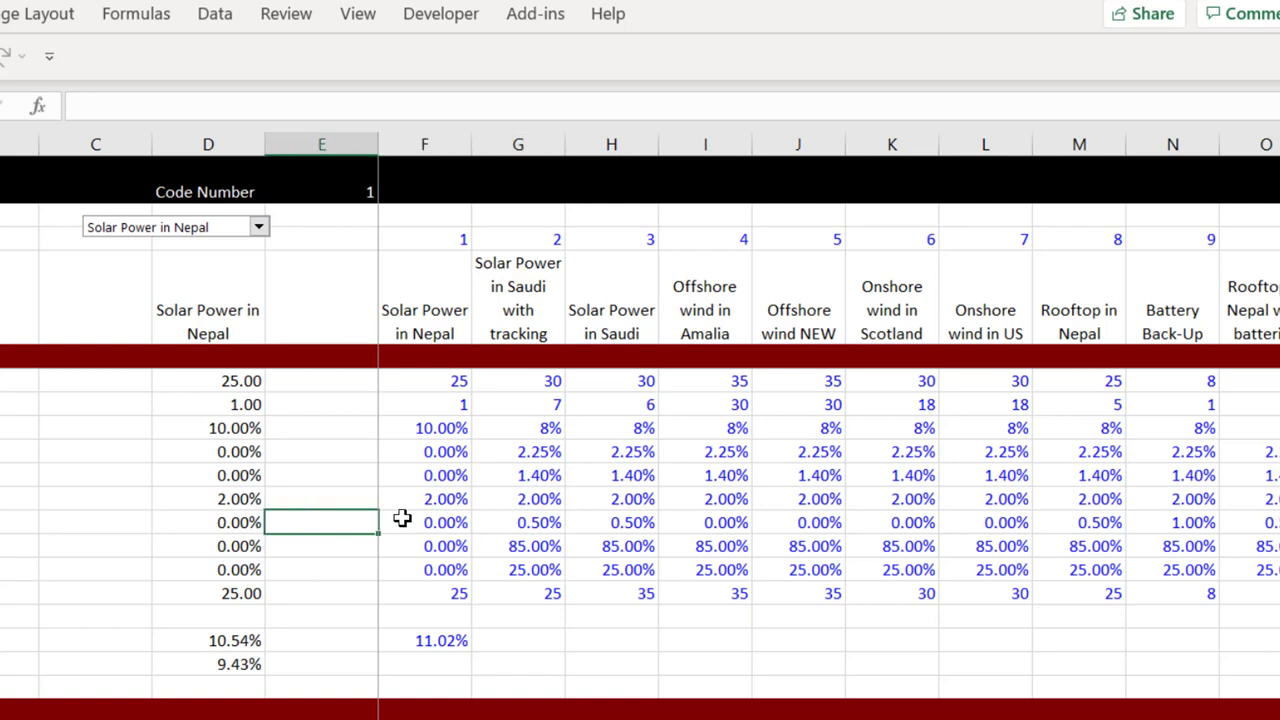
pyautogui.press('Left')
pyautogui.press('Right')
pyautogui.press('Right')
pyautogui.press('Left')
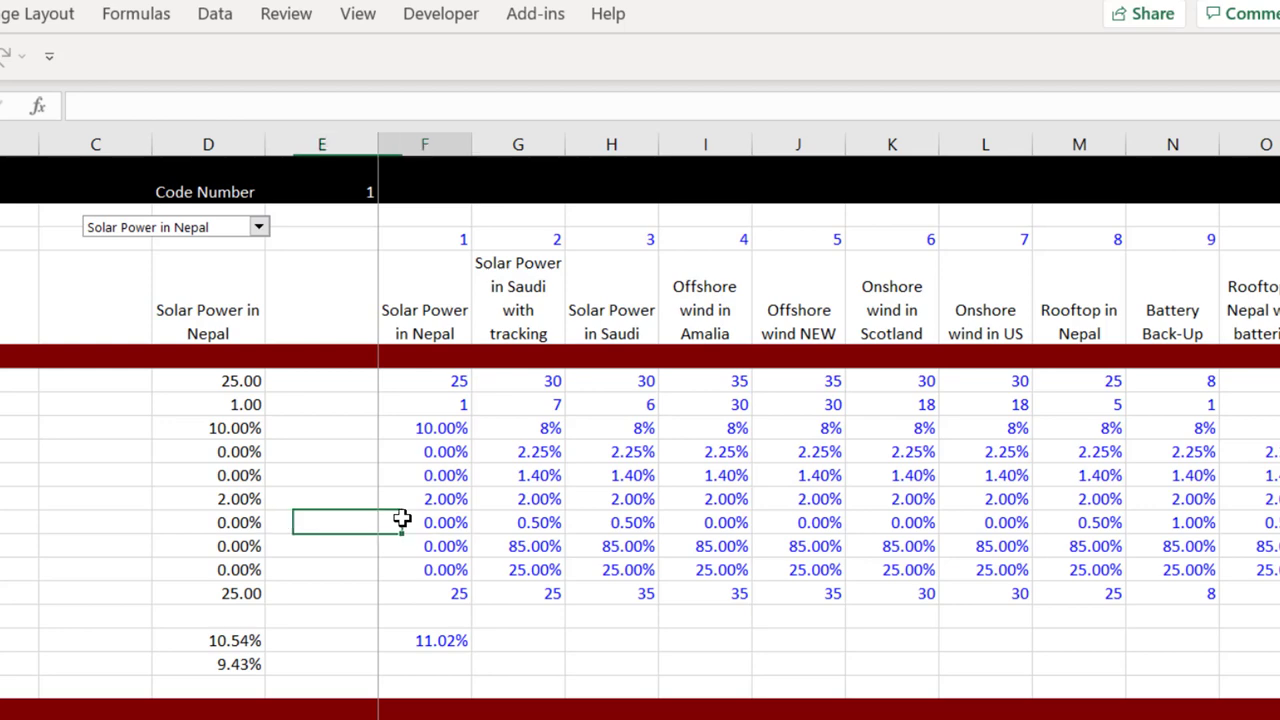
pyautogui.press('Right')
pyautogui.press('Left')
pyautogui.press('Left')
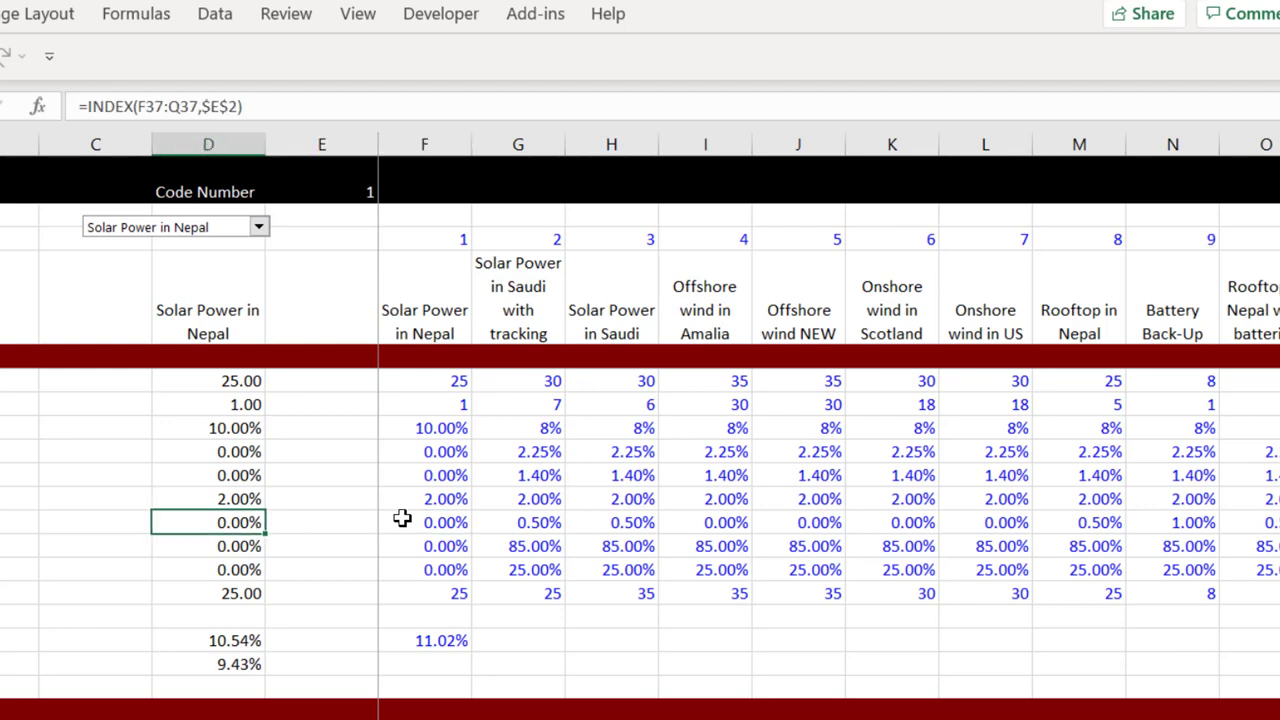
# Step: Review the numbered technology columns across the input table, from Solar Power in Nepal to Diesel Plant
pyautogui.press('pagedown')
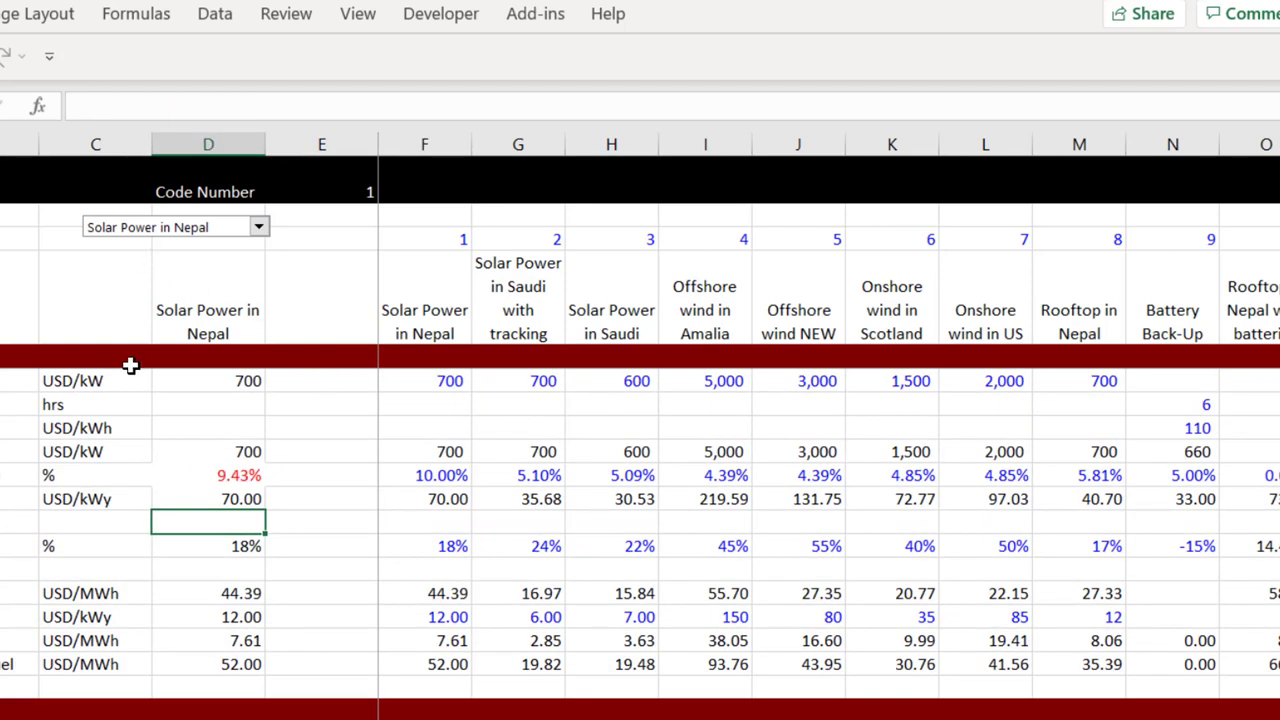
pyautogui.click(425, 237)
pyautogui.press('Right')
pyautogui.press('Right')
pyautogui.press('Right')
pyautogui.press('Right')
pyautogui.press('Right')
pyautogui.press('Right')
pyautogui.press('Right')
pyautogui.press('Right')
pyautogui.press('Right')
pyautogui.press('Right')
pyautogui.press('Right')
pyautogui.press('Right')
pyautogui.press('Right')
pyautogui.press('Right')
pyautogui.press('Right')
pyautogui.press('Right')
pyautogui.press('Right')
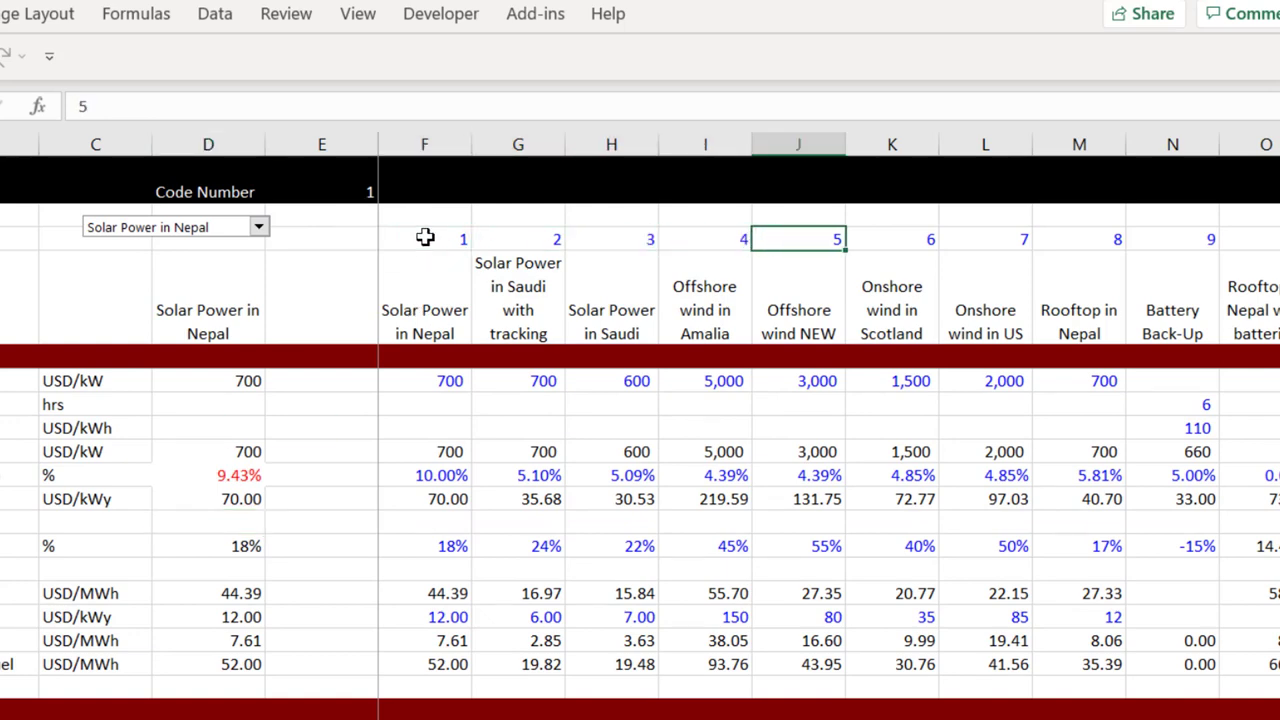
pyautogui.press('Left')
pyautogui.press('Left')
pyautogui.press('Left')
pyautogui.press('Left')
pyautogui.press('Left')
pyautogui.press('Left')
pyautogui.press('Left')
pyautogui.press('Left')
pyautogui.press('Left')
pyautogui.press('Left')
pyautogui.press('Left')
pyautogui.press('Left')
pyautogui.press('Left')
pyautogui.press('Left')
pyautogui.press('Left')
pyautogui.press('Left')
pyautogui.press('Left')
pyautogui.press('Left')
pyautogui.press('Left')
pyautogui.press('Left')
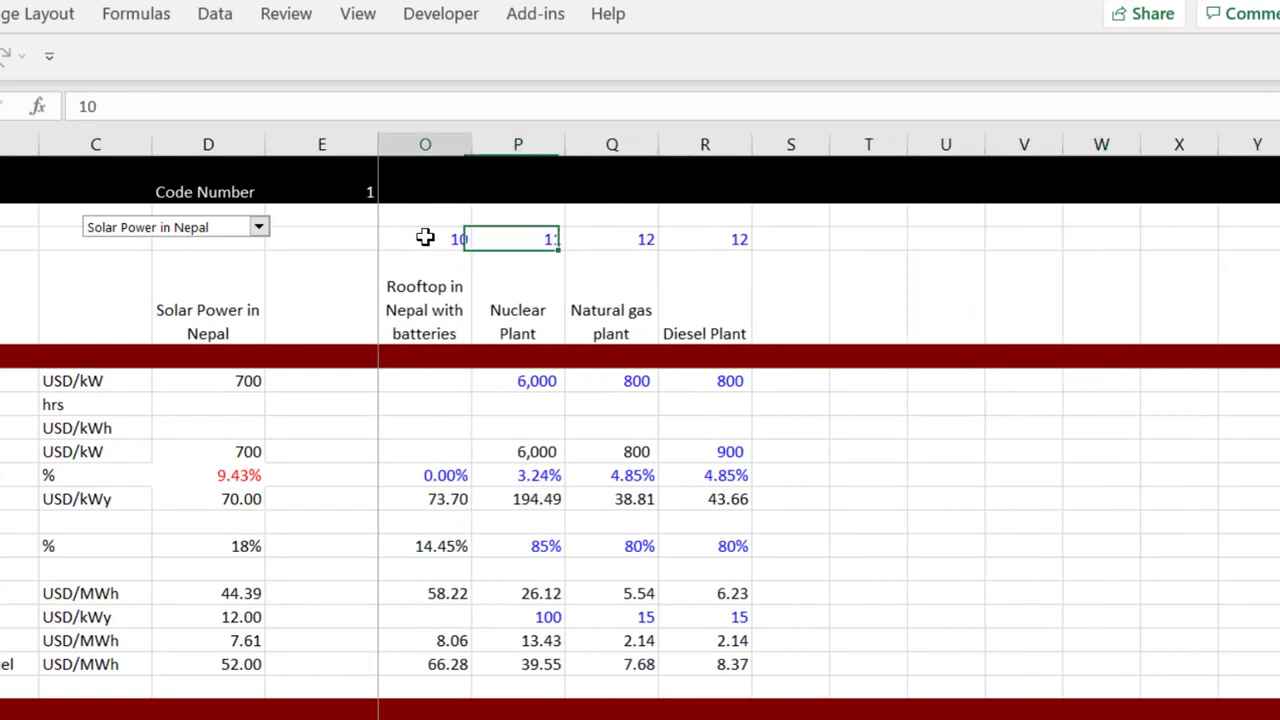
pyautogui.press('Right')
pyautogui.press('Right')
pyautogui.press('Right')
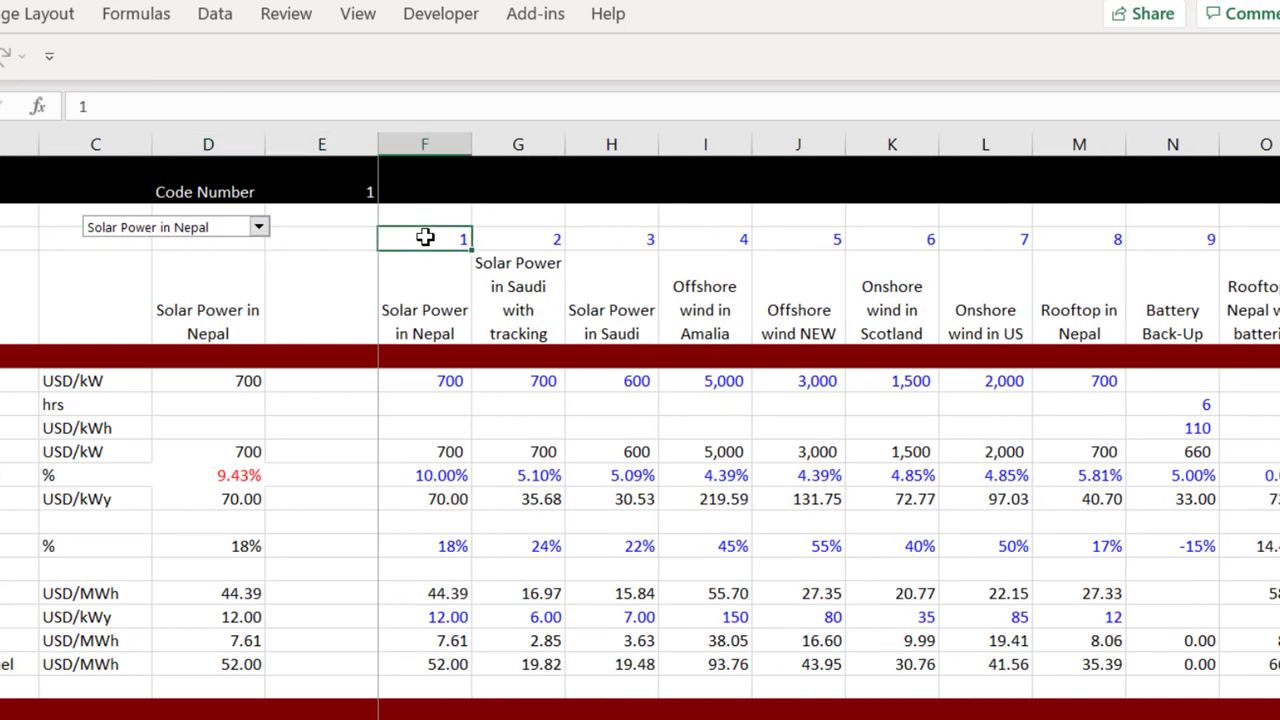
pyautogui.press('Down')
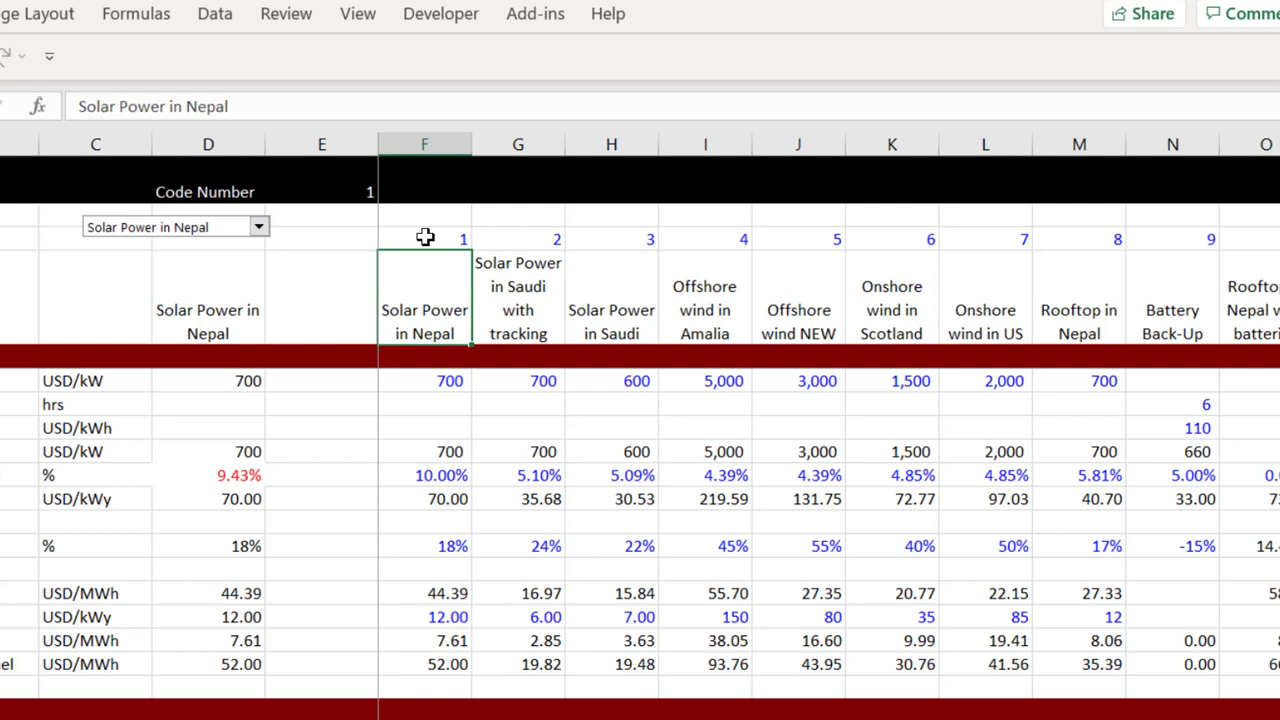
pyautogui.hotkey('ctrl', 'shift', 'Right')
pyautogui.hotkey('shift', 'Down')
pyautogui.hotkey('shift', 'Down')
pyautogui.hotkey('shift', 'Down')
pyautogui.hotkey('shift', 'Down')
pyautogui.hotkey('shift', 'Down')
pyautogui.hotkey('shift', 'Down')
pyautogui.hotkey('shift', 'Down')
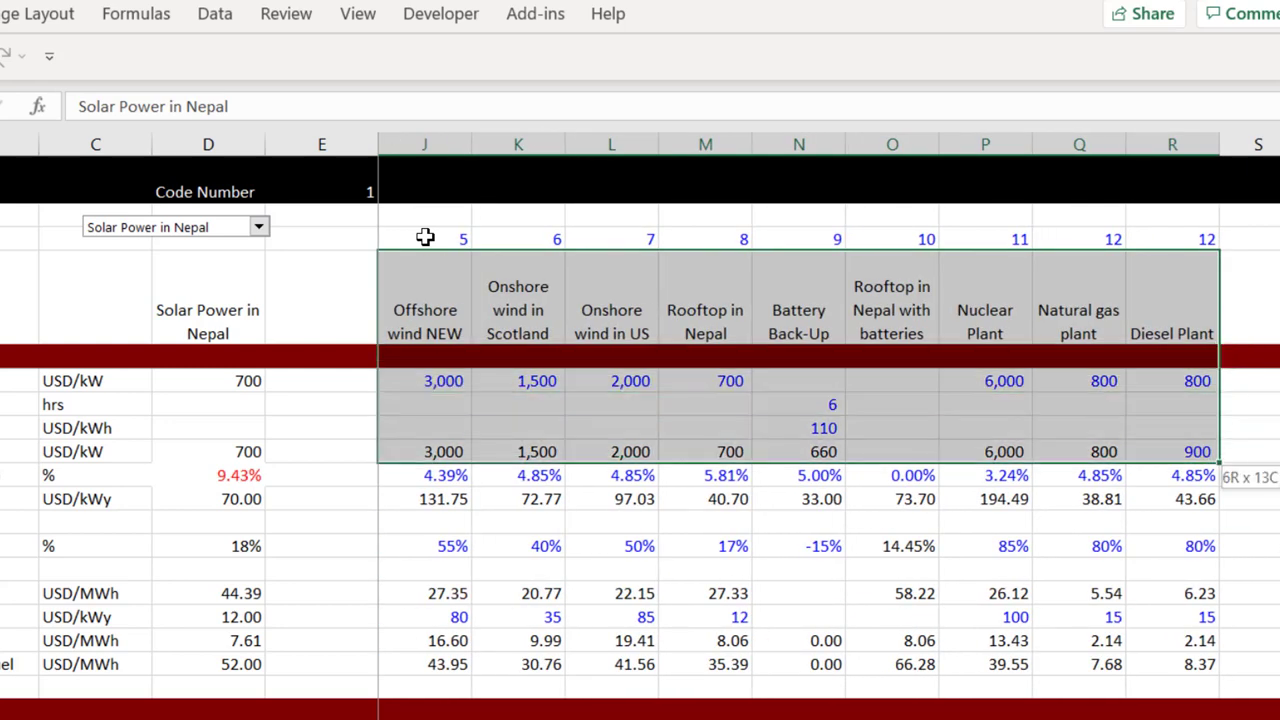
pyautogui.hotkey('ctrl', 'pagedown')
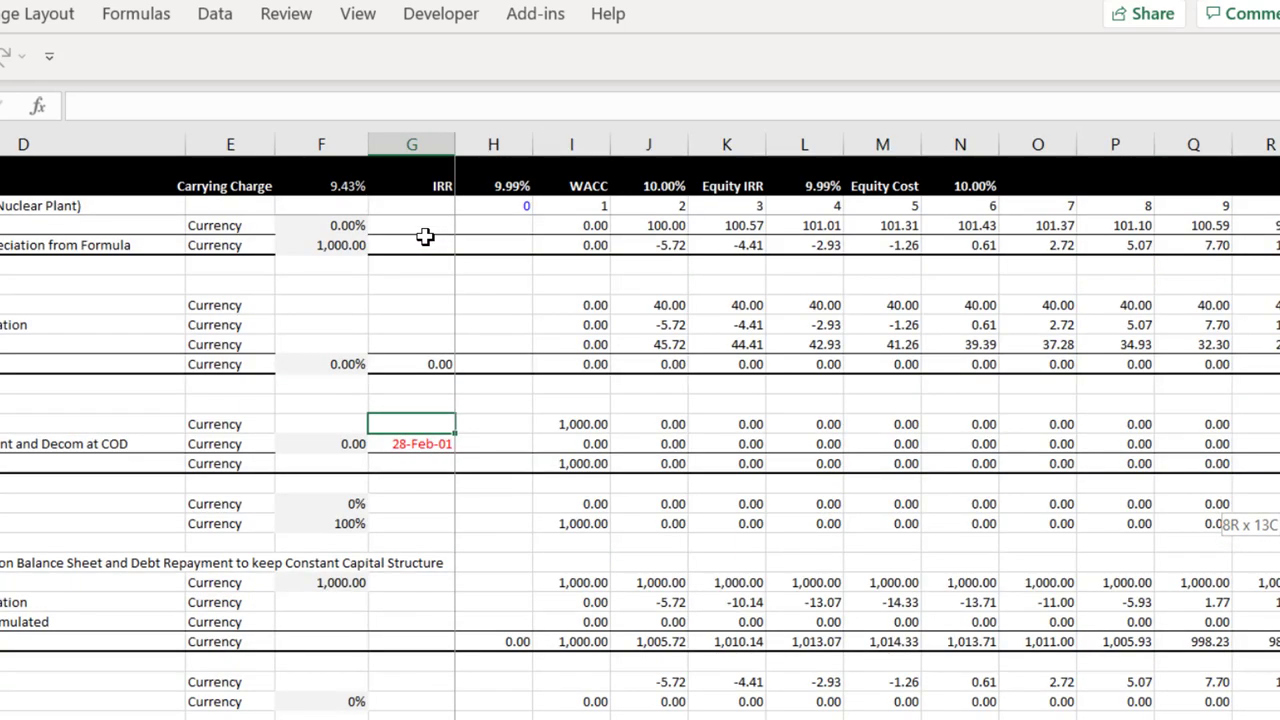
pyautogui.hotkey('ctrl', 'pagedown')
pyautogui.hotkey('ctrl', 'pageup')
pyautogui.hotkey('ctrl', 'pageup')
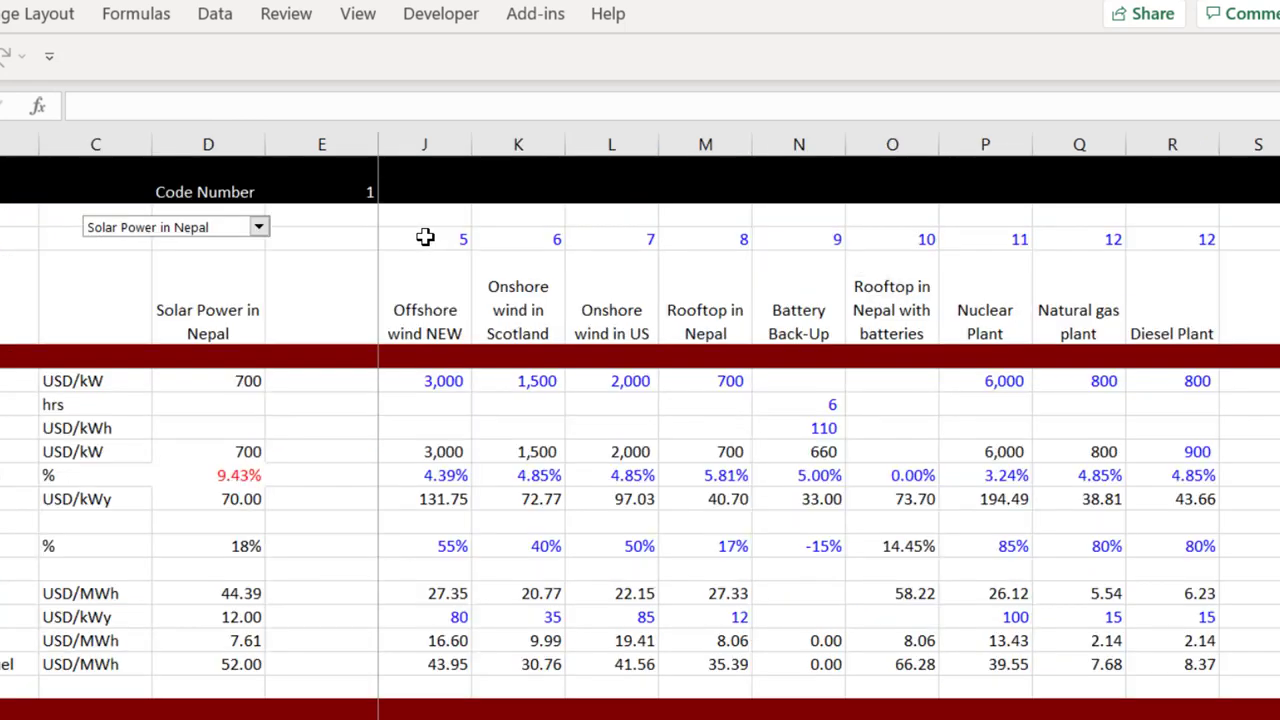
pyautogui.press('Down')
pyautogui.press('Left')
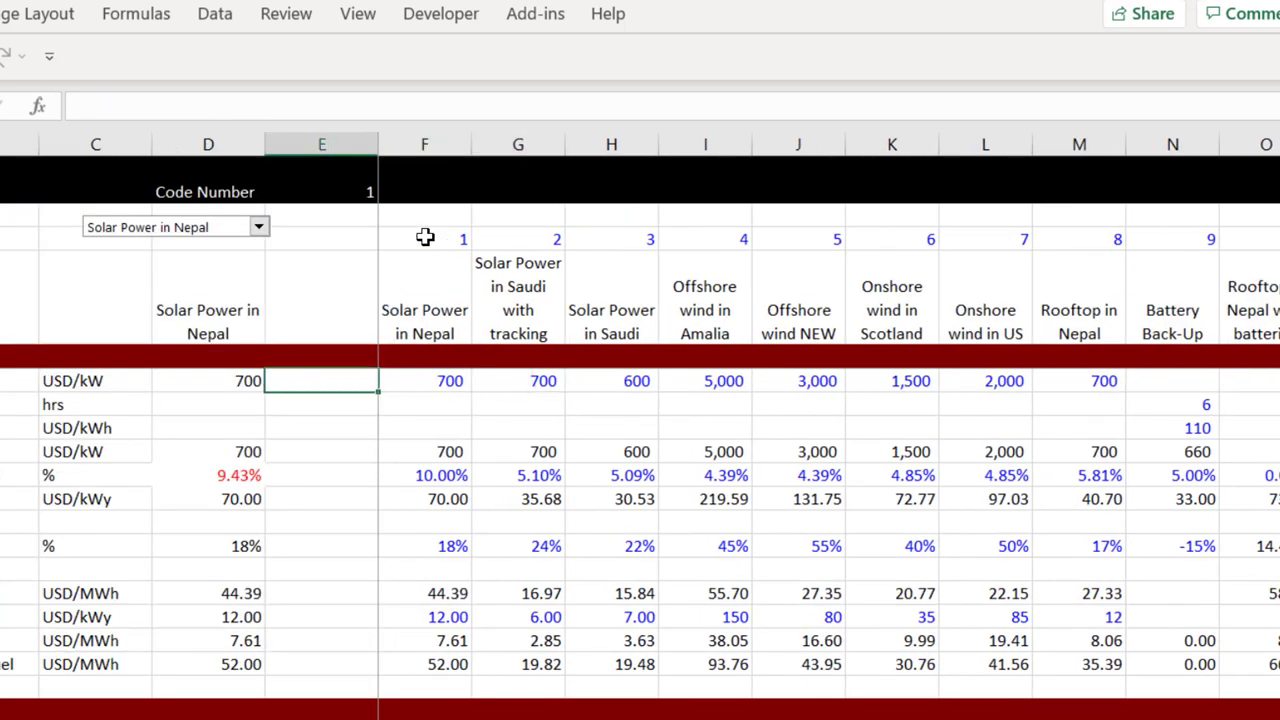
# Step: Select the technology table from the Solar Power in Nepal header across to Diesel Plant and down through row 40
pyautogui.press('Right')
pyautogui.press('Up')
pyautogui.press('Up')
pyautogui.hotkey('shift', 'Right')
pyautogui.hotkey('shift', 'Right')
pyautogui.hotkey('shift', 'Right')
pyautogui.hotkey('shift', 'Right')
pyautogui.hotkey('shift', 'Right')
pyautogui.hotkey('shift', 'Right')
pyautogui.hotkey('shift', 'Right')
pyautogui.hotkey('shift', 'Right')
pyautogui.hotkey('shift', 'Right')
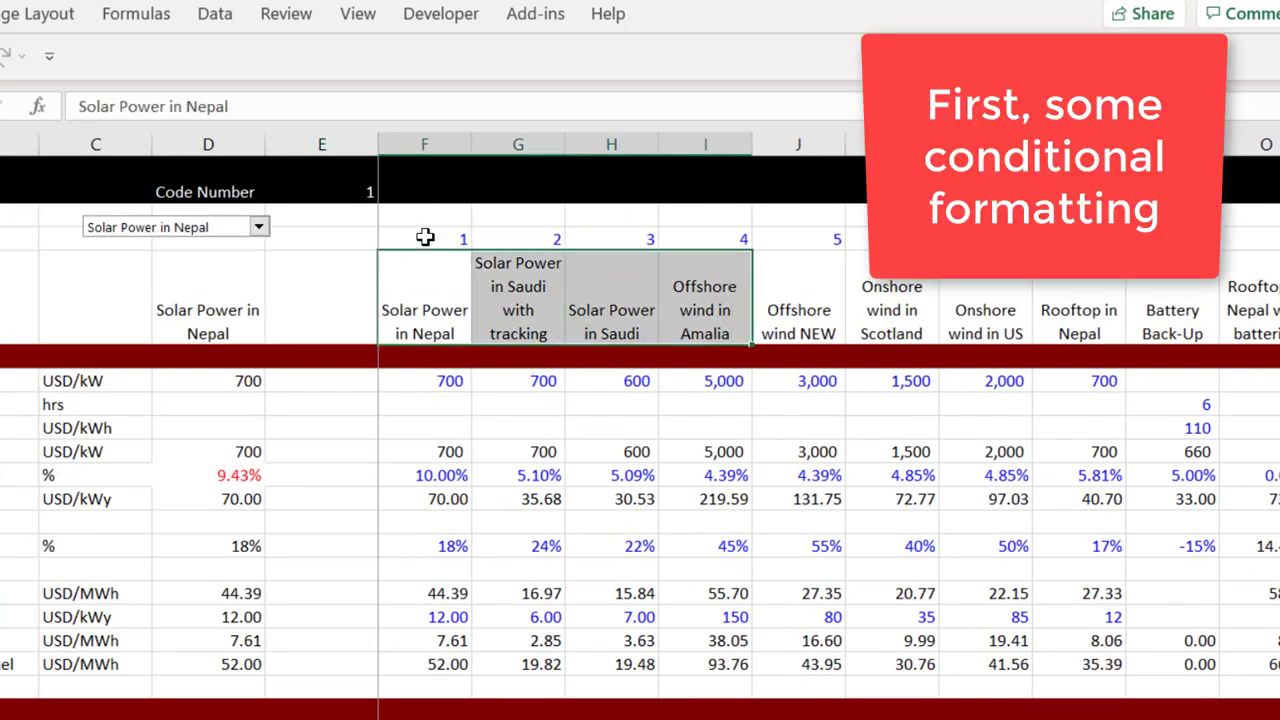
pyautogui.hotkey('shift', 'Right')
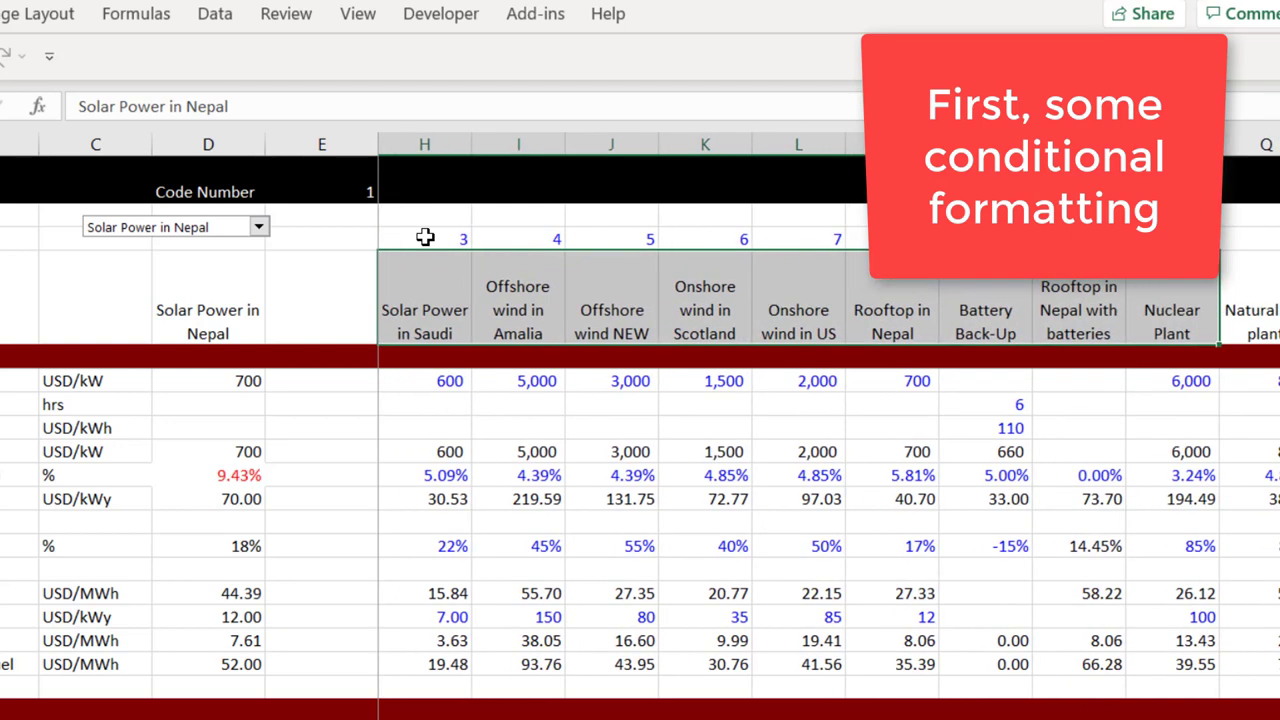
pyautogui.hotkey('shift', 'Right')
pyautogui.hotkey('shift', 'Right')
pyautogui.hotkey('shift', 'Down')
pyautogui.hotkey('shift', 'Down')
pyautogui.hotkey('shift', 'Down')
pyautogui.hotkey('shift', 'Down')
pyautogui.hotkey('shift', 'Down')
pyautogui.hotkey('shift', 'Down')
pyautogui.hotkey('shift', 'Down')
pyautogui.hotkey('shift', 'Down')
pyautogui.hotkey('shift', 'Down')
pyautogui.hotkey('shift', 'Down')
pyautogui.hotkey('shift', 'Down')
pyautogui.hotkey('shift', 'Down')
pyautogui.hotkey('shift', 'Down')
pyautogui.hotkey('shift', 'Down')
pyautogui.hotkey('shift', 'Down')
pyautogui.hotkey('shift', 'Down')
pyautogui.hotkey('shift', 'Down')
pyautogui.hotkey('shift', 'Down')
pyautogui.hotkey('shift', 'Down')
pyautogui.hotkey('shift', 'Down')
pyautogui.hotkey('shift', 'Down')
pyautogui.hotkey('shift', 'Down')
pyautogui.hotkey('shift', 'Down')
pyautogui.hotkey('shift', 'Down')
pyautogui.hotkey('shift', 'Down')
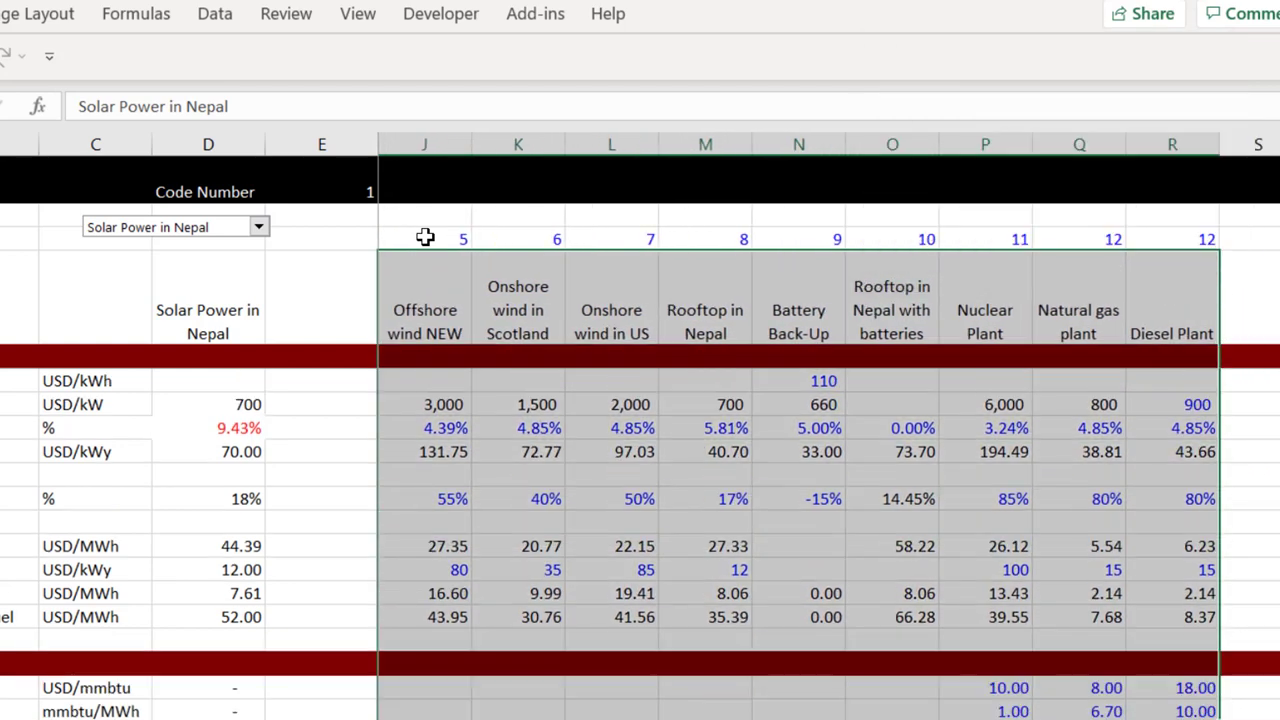
pyautogui.hotkey('shift', 'Down')
pyautogui.hotkey('shift', 'Down')
pyautogui.hotkey('shift', 'Down')
pyautogui.hotkey('shift', 'Down')
pyautogui.hotkey('shift', 'Down')
pyautogui.hotkey('shift', 'Down')
pyautogui.hotkey('shift', 'Down')
pyautogui.hotkey('shift', 'Down')
pyautogui.hotkey('shift', 'Down')
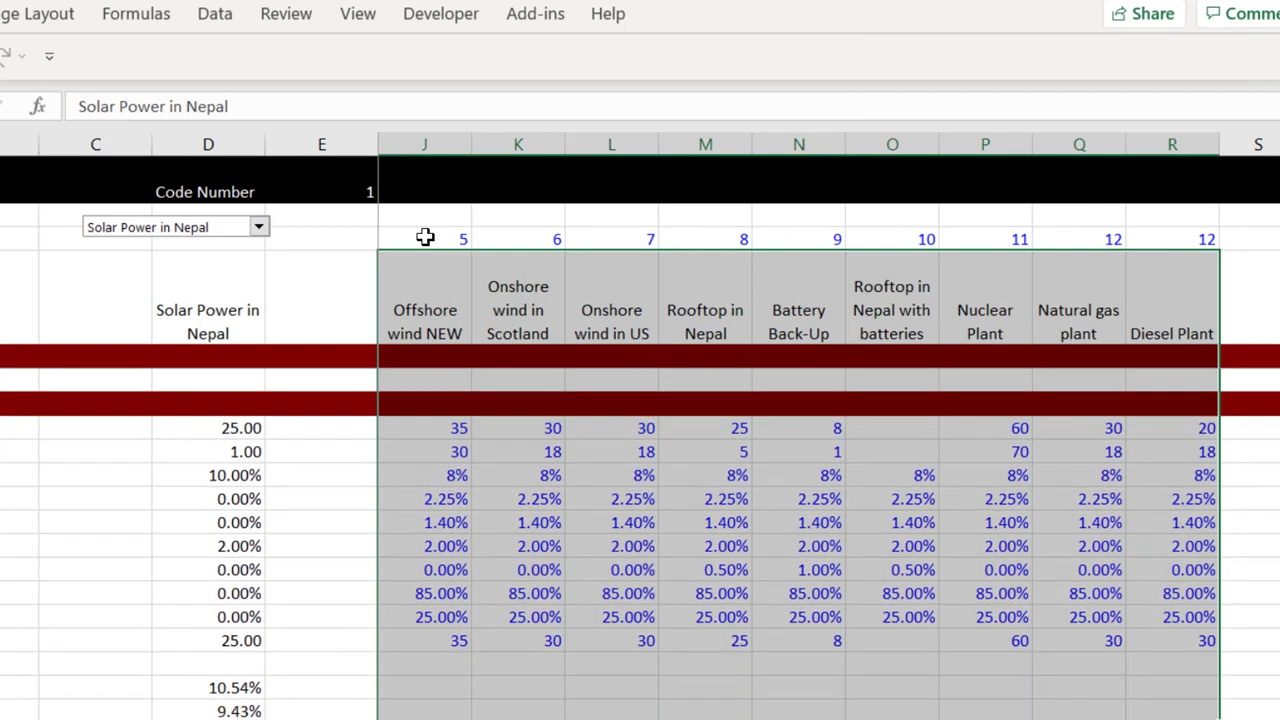
pyautogui.hotkey('shift', 'Up')
pyautogui.hotkey('shift', 'Up')
pyautogui.hotkey('shift', 'Up')
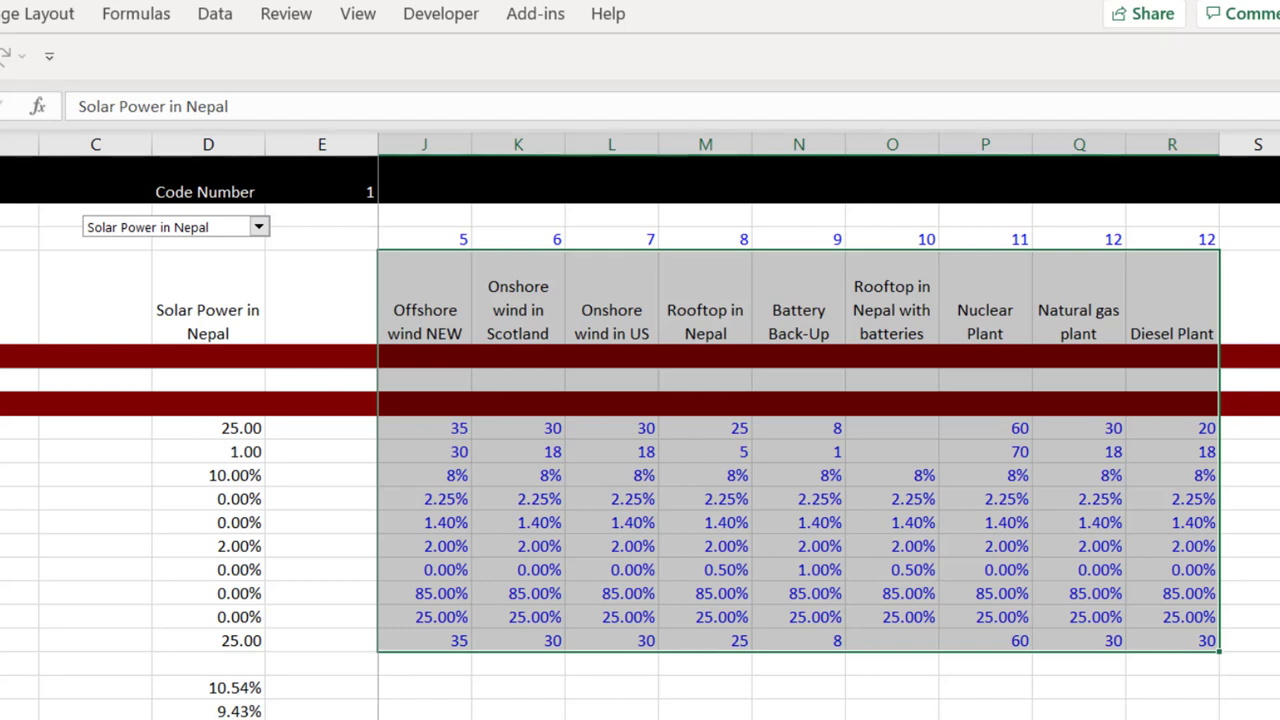
pyautogui.click(2, 13)
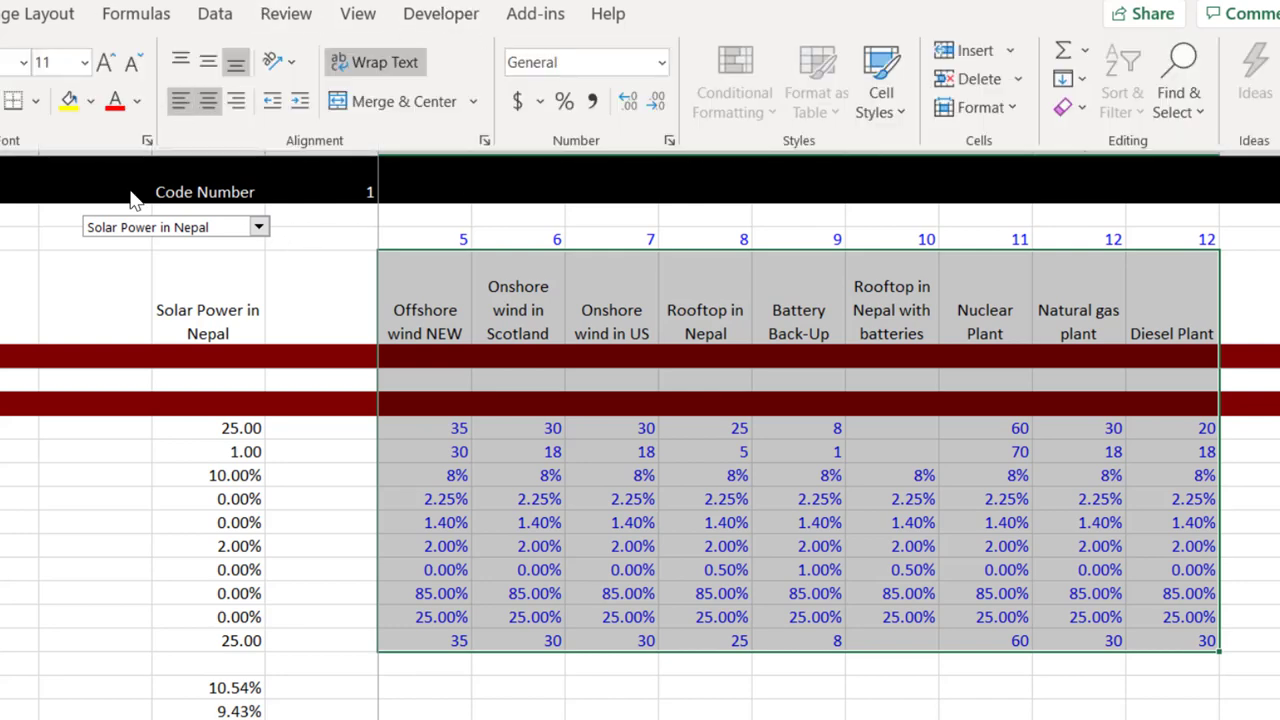
pyautogui.press('Escape')
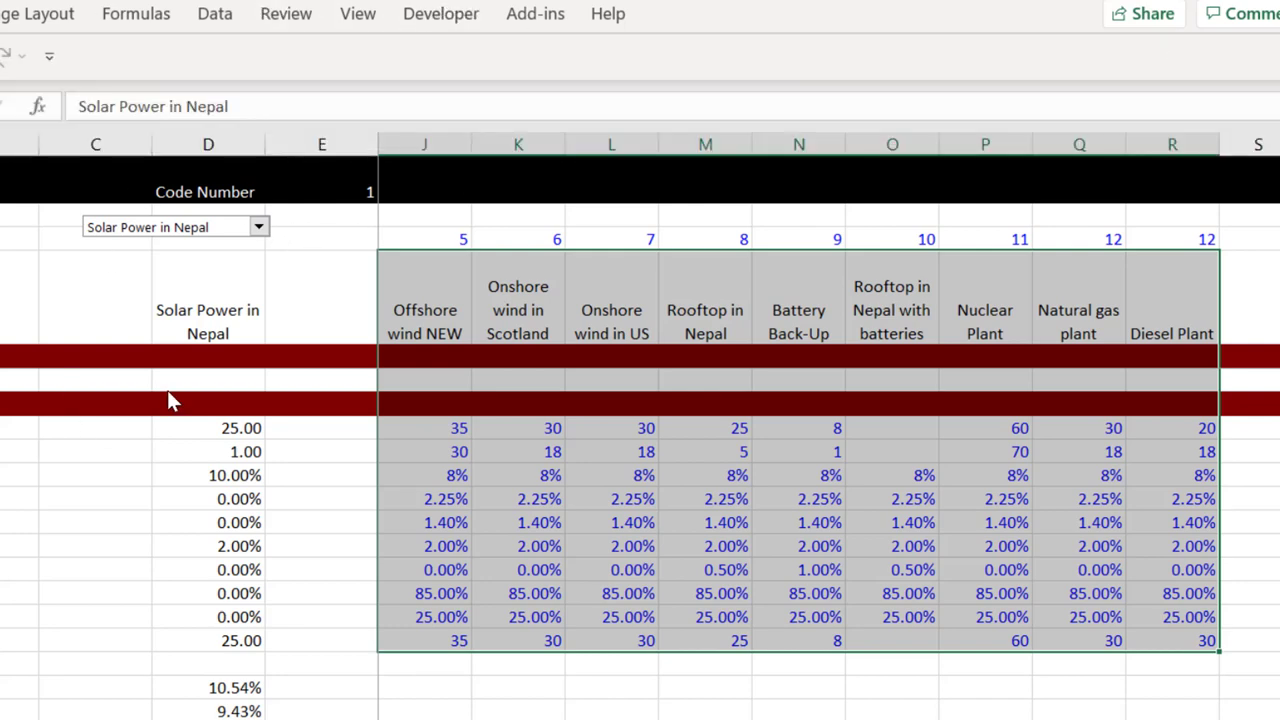
pyautogui.hotkey('ctrl', 'pagedown')
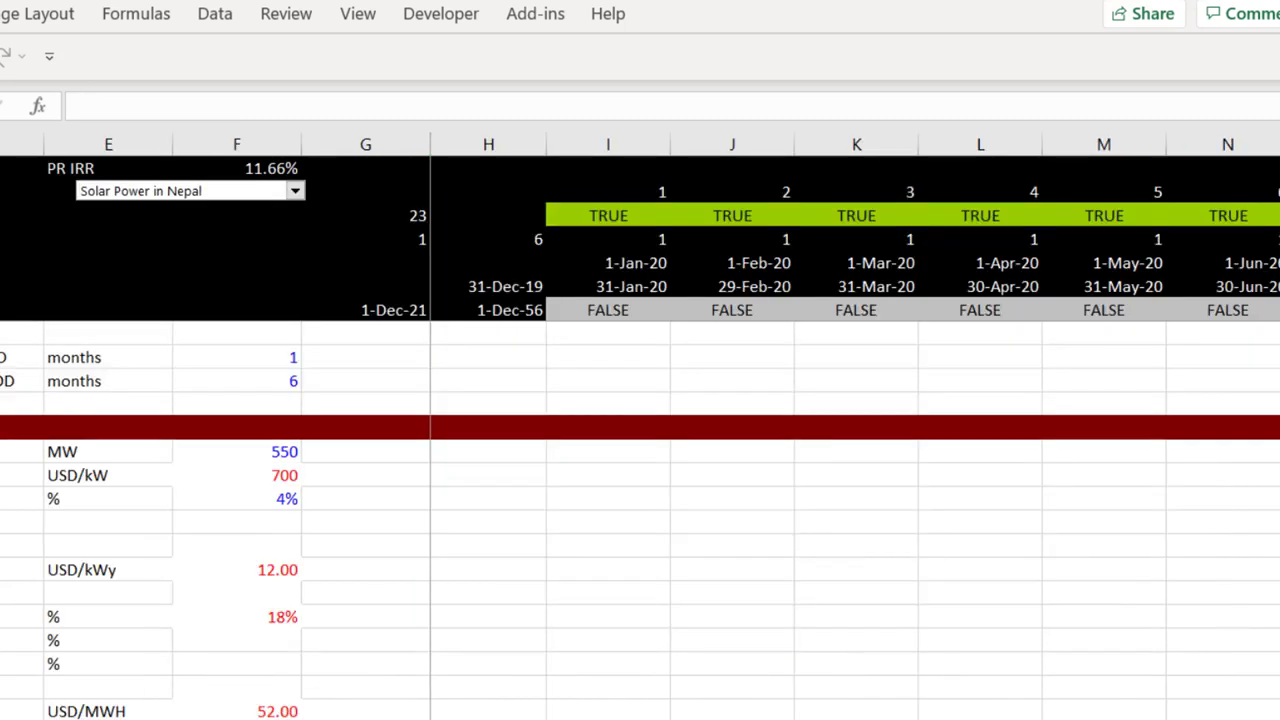
pyautogui.hotkey('ctrl', 'pageup')
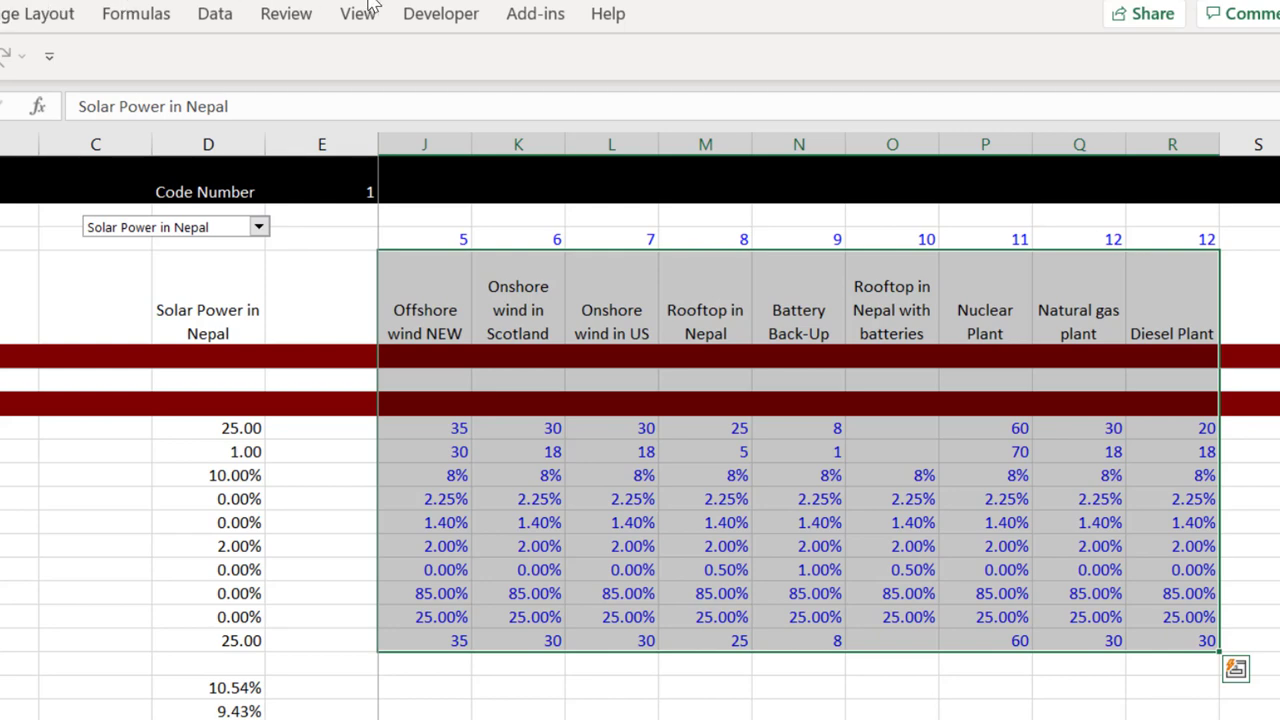
# Step: Start a new conditional formatting rule for the selected technology table that uses a formula to determine which cells to format
pyautogui.click(2, 13)
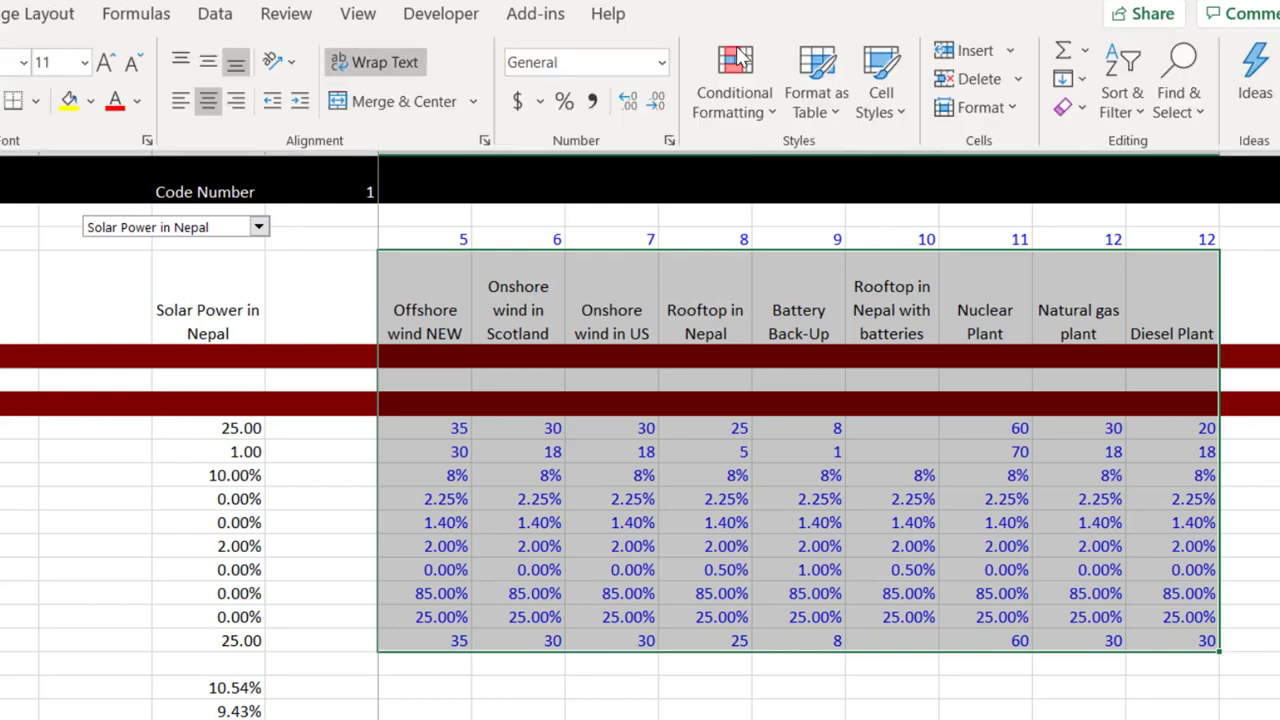
pyautogui.click(748, 72)
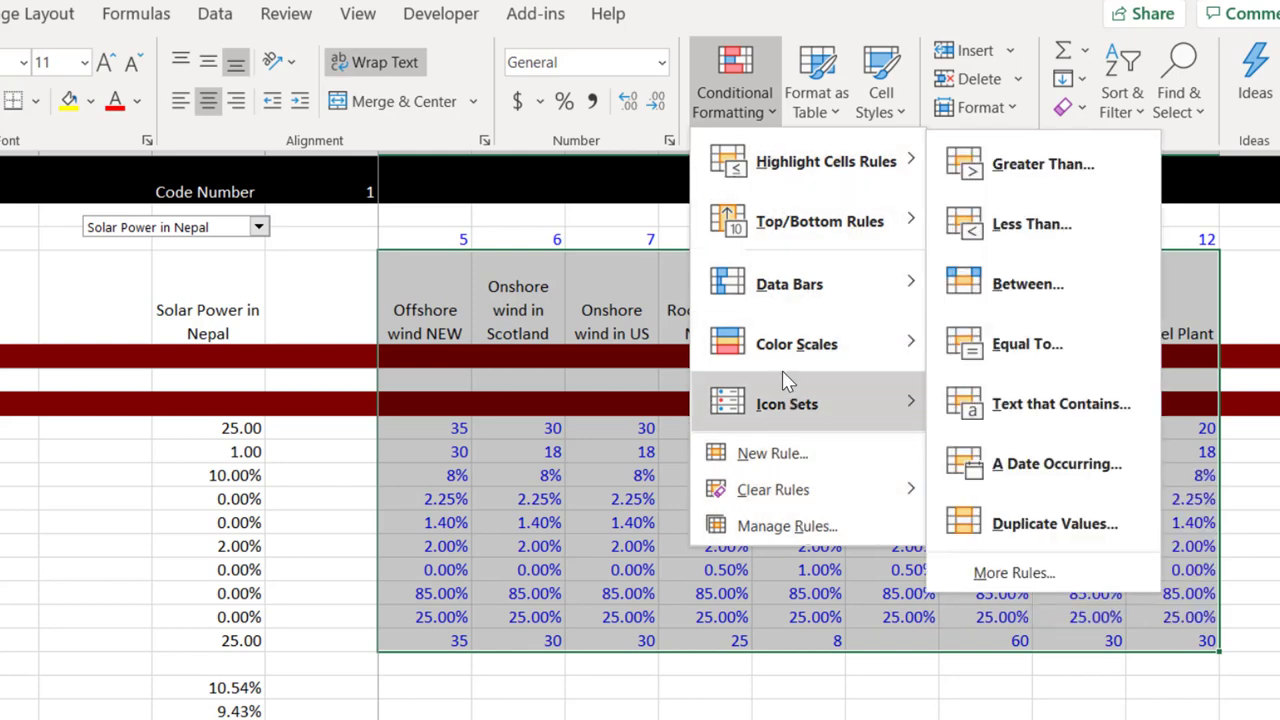
pyautogui.click(778, 455)
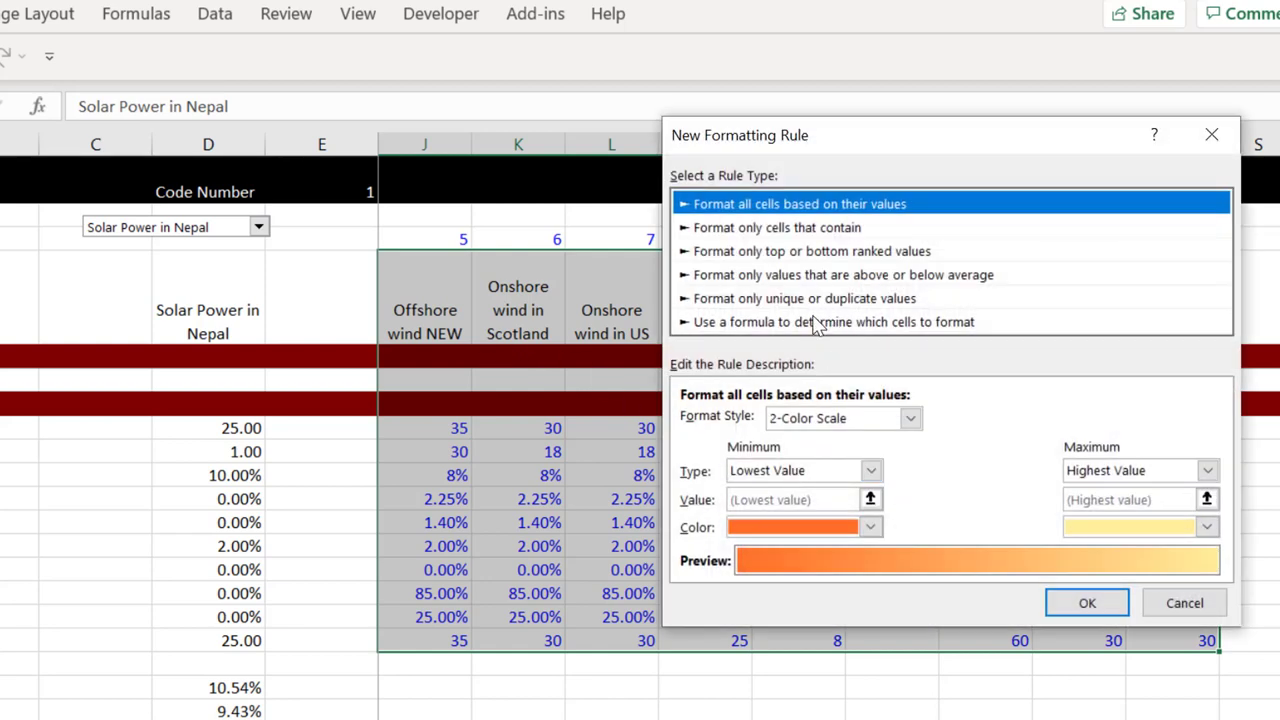
pyautogui.click(815, 322)
pyautogui.click(1074, 419)
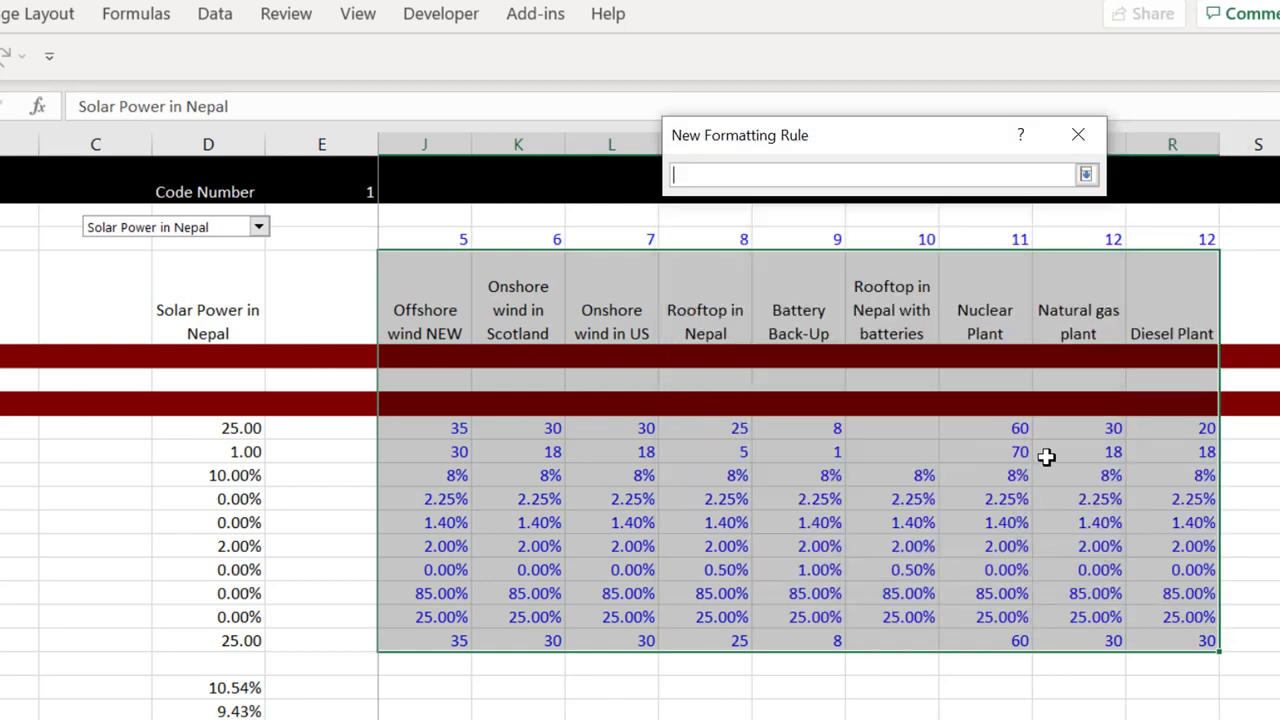
pyautogui.moveTo(1057, 718); pyautogui.dragTo(970, 718)
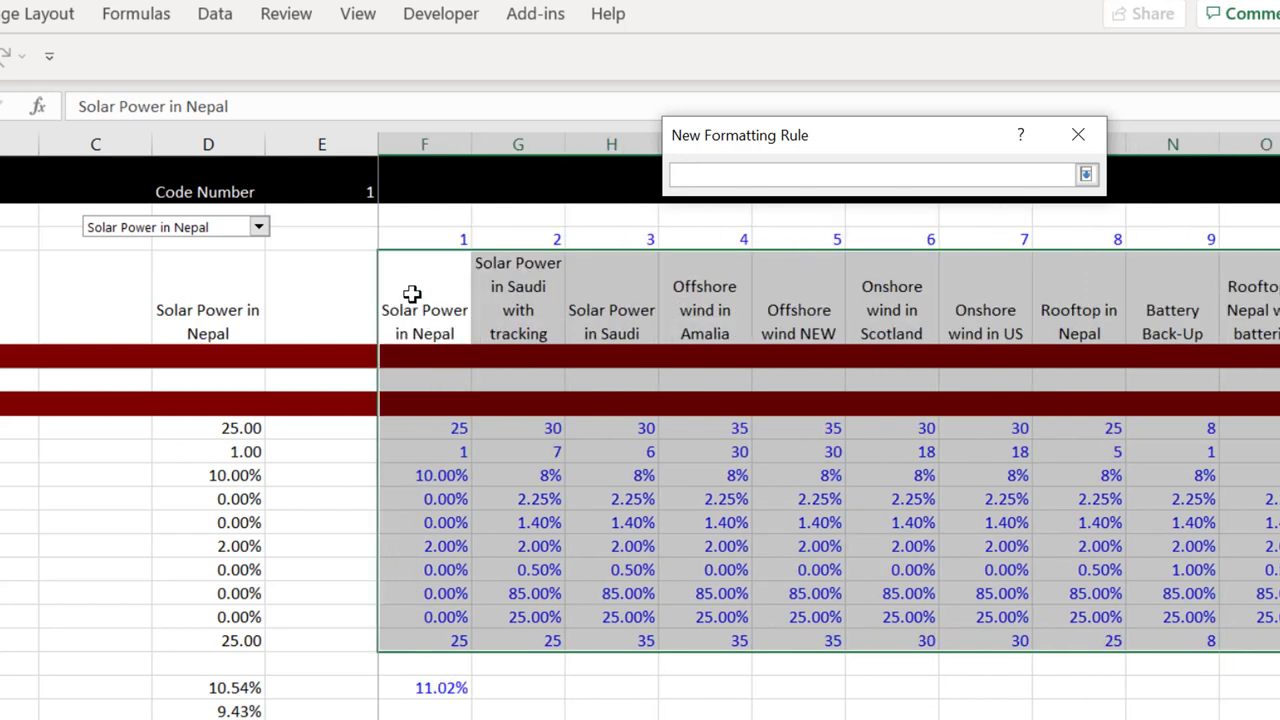
# Step: Enter =F$4=$E$2 as the new conditional formatting rule's formula for the project input columns starting at F5
pyautogui.click(415, 240)
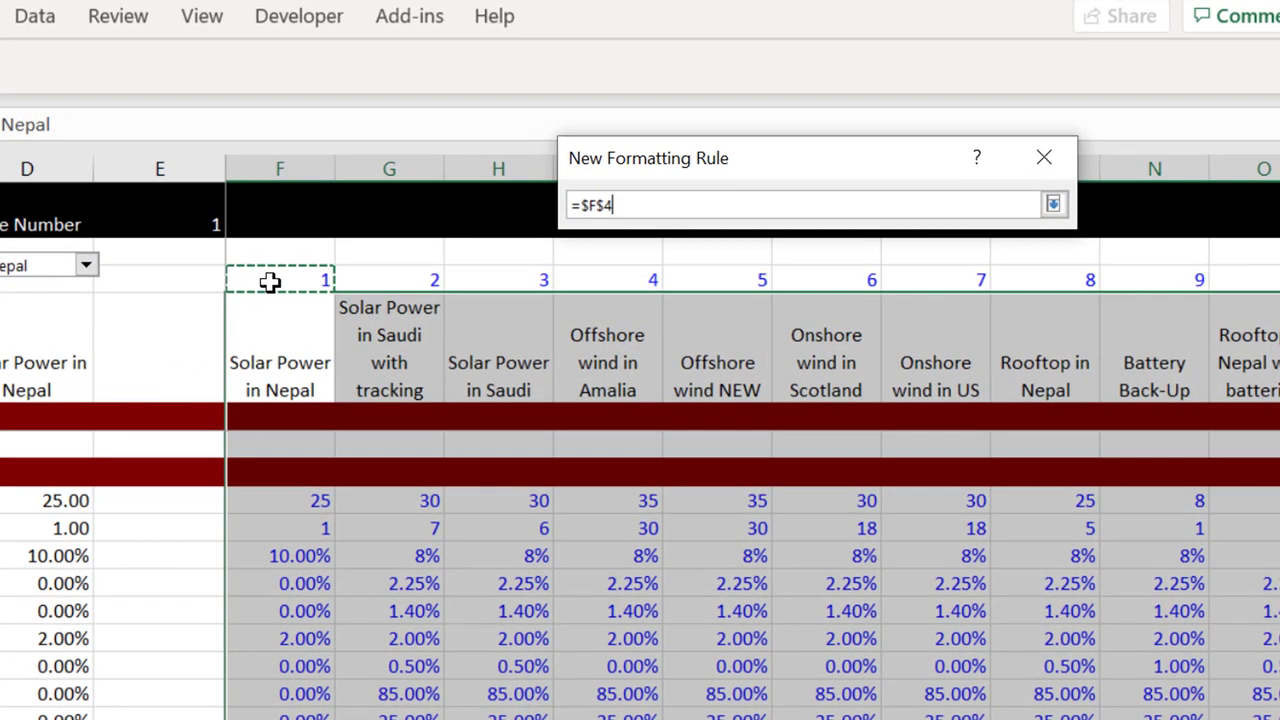
pyautogui.press('F4')
pyautogui.press('F4')
pyautogui.press('F4')
pyautogui.press('F4')
pyautogui.press('F4')
pyautogui.write('=')
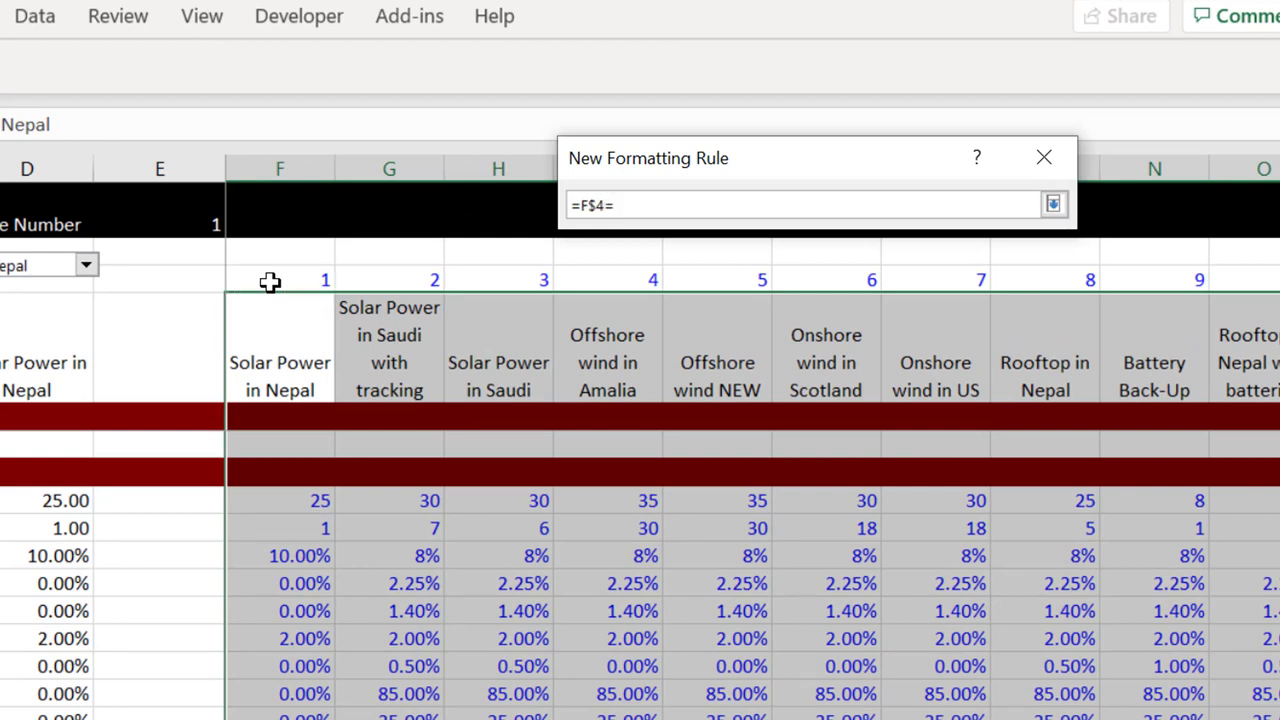
pyautogui.click(173, 224)
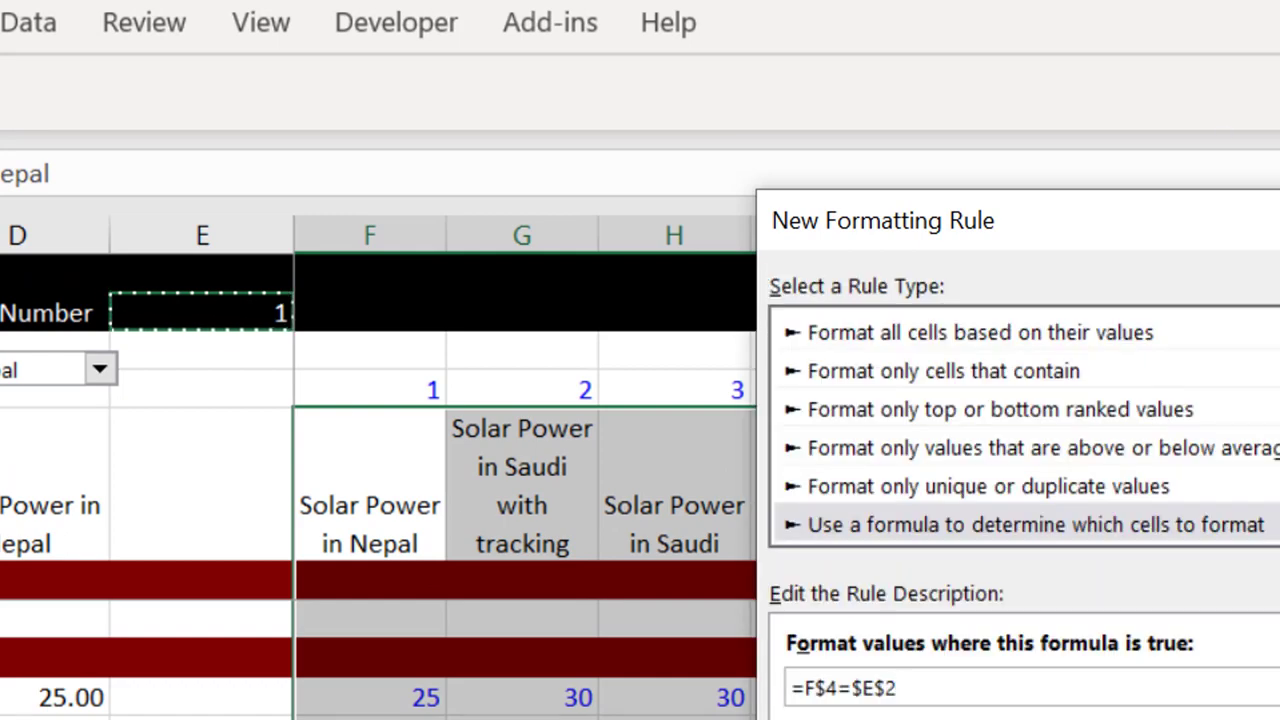
# Step: Give the formatting rule a very light grey background fill and apply it to the selected project columns
pyautogui.hotkey('alt', 'f')
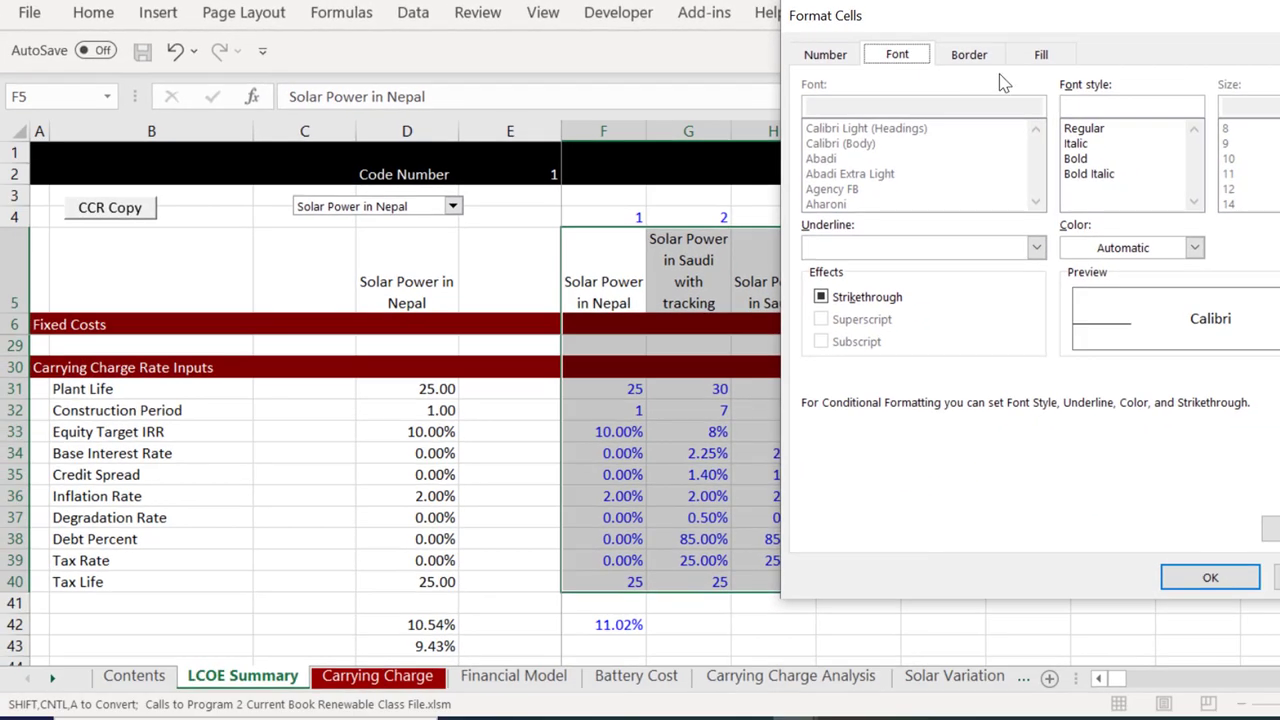
pyautogui.click(1041, 55)
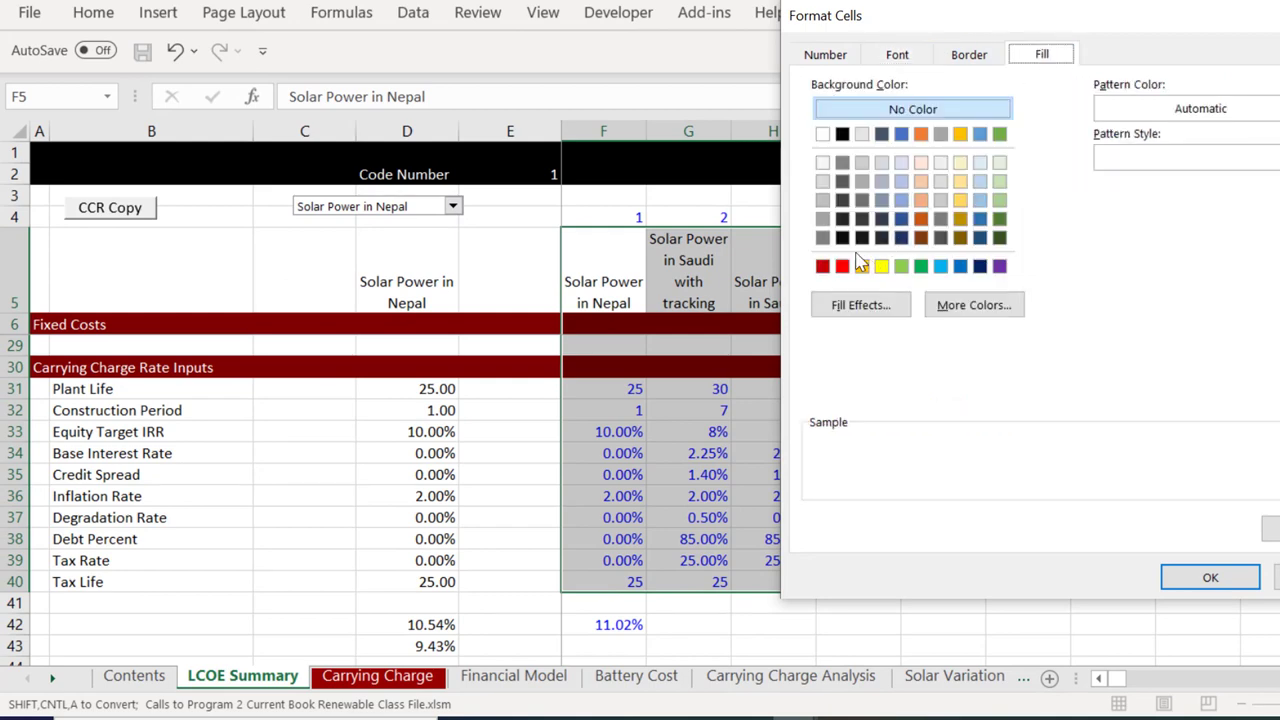
pyautogui.click(938, 202)
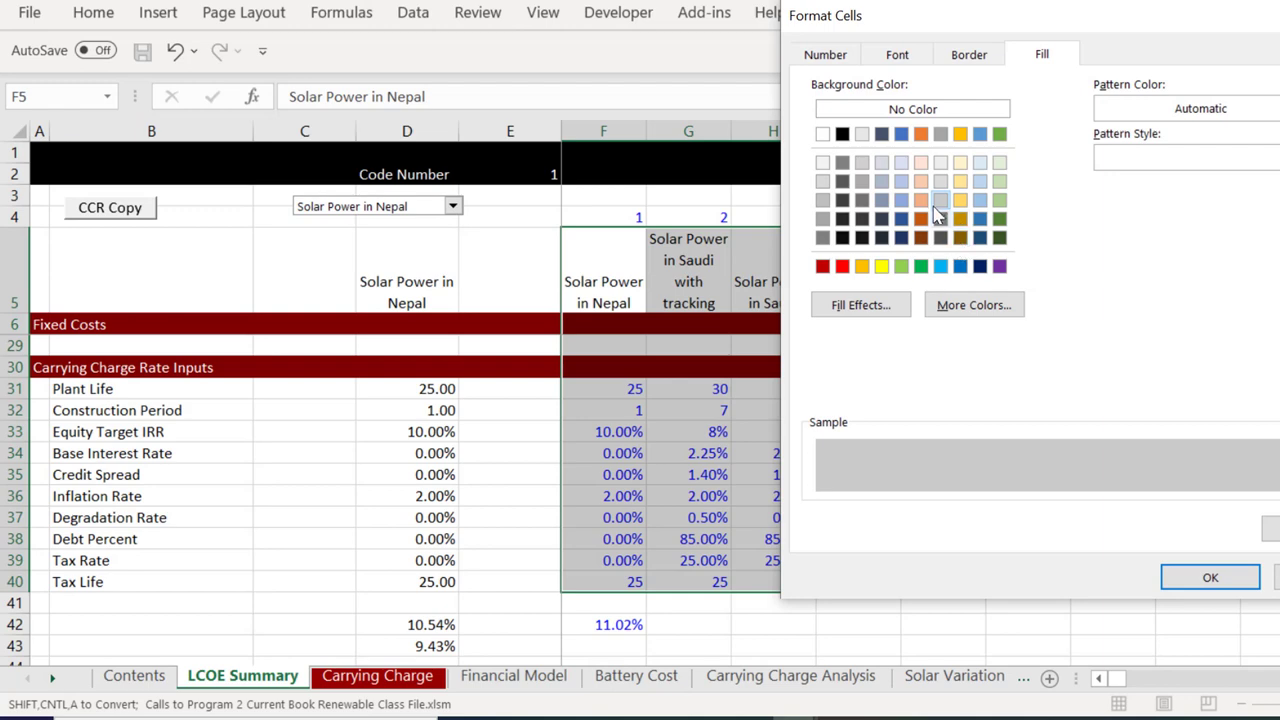
pyautogui.click(941, 163)
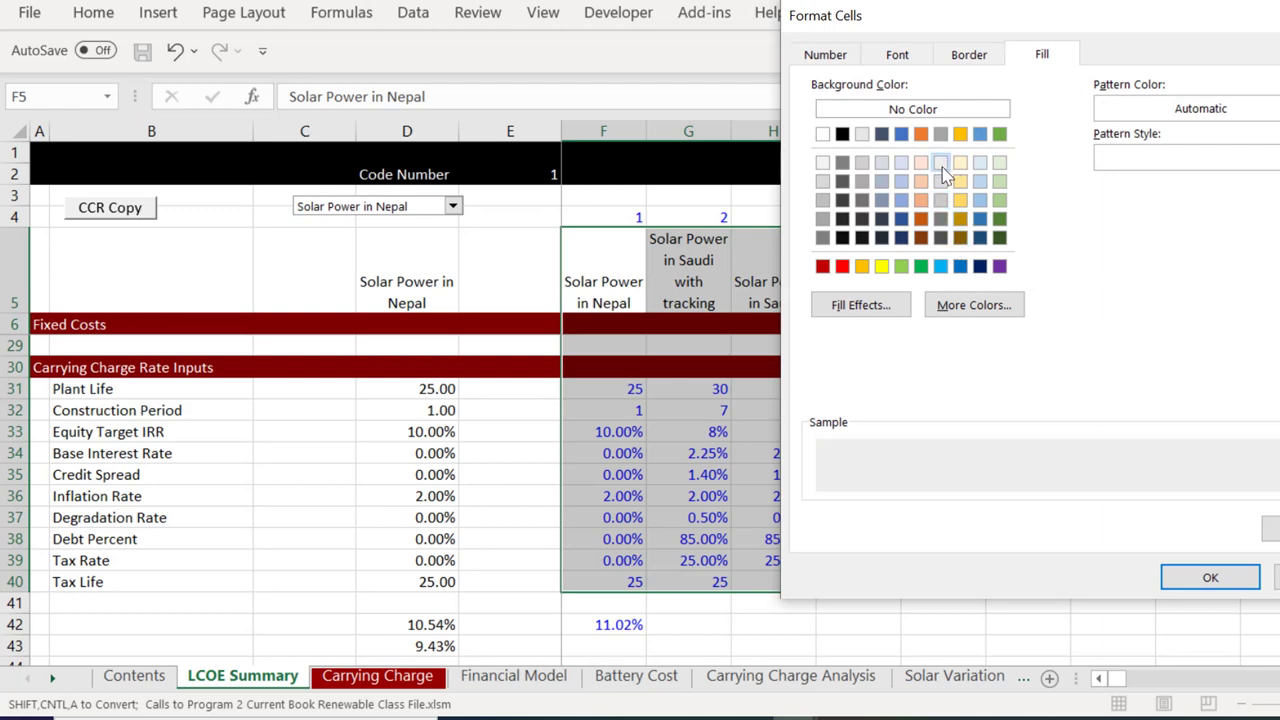
pyautogui.click(1208, 578)
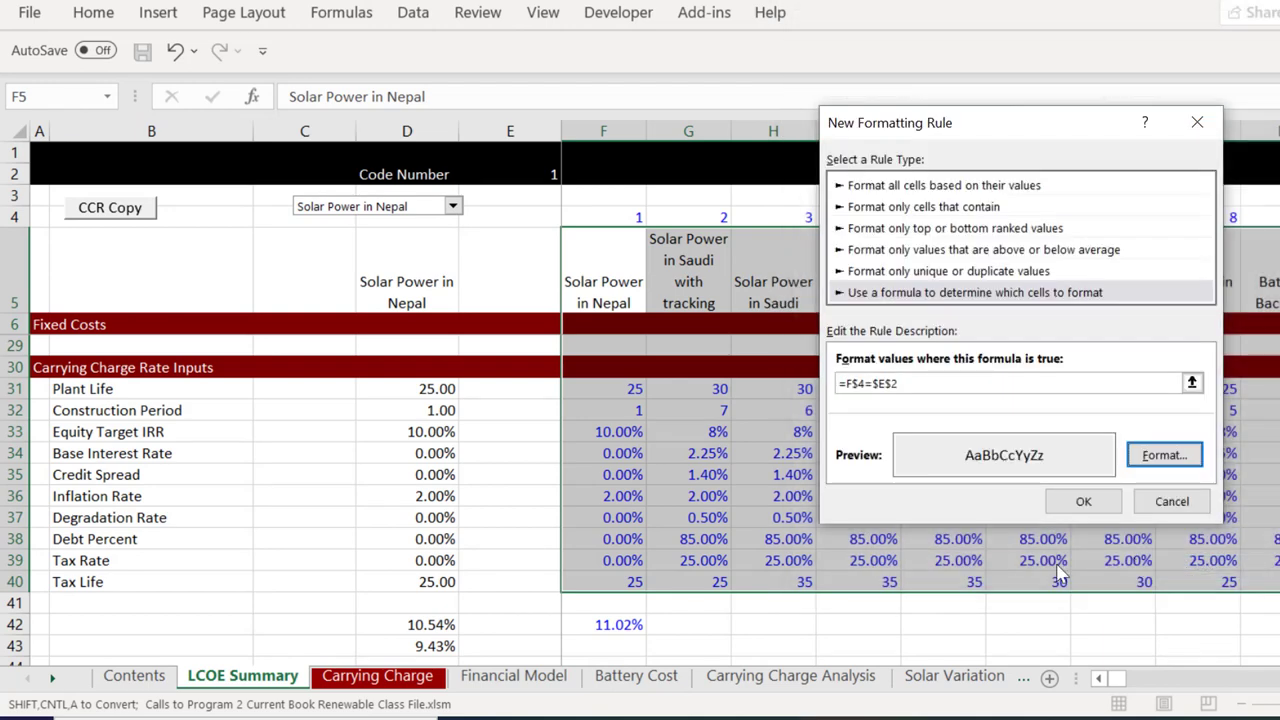
pyautogui.click(1085, 502)
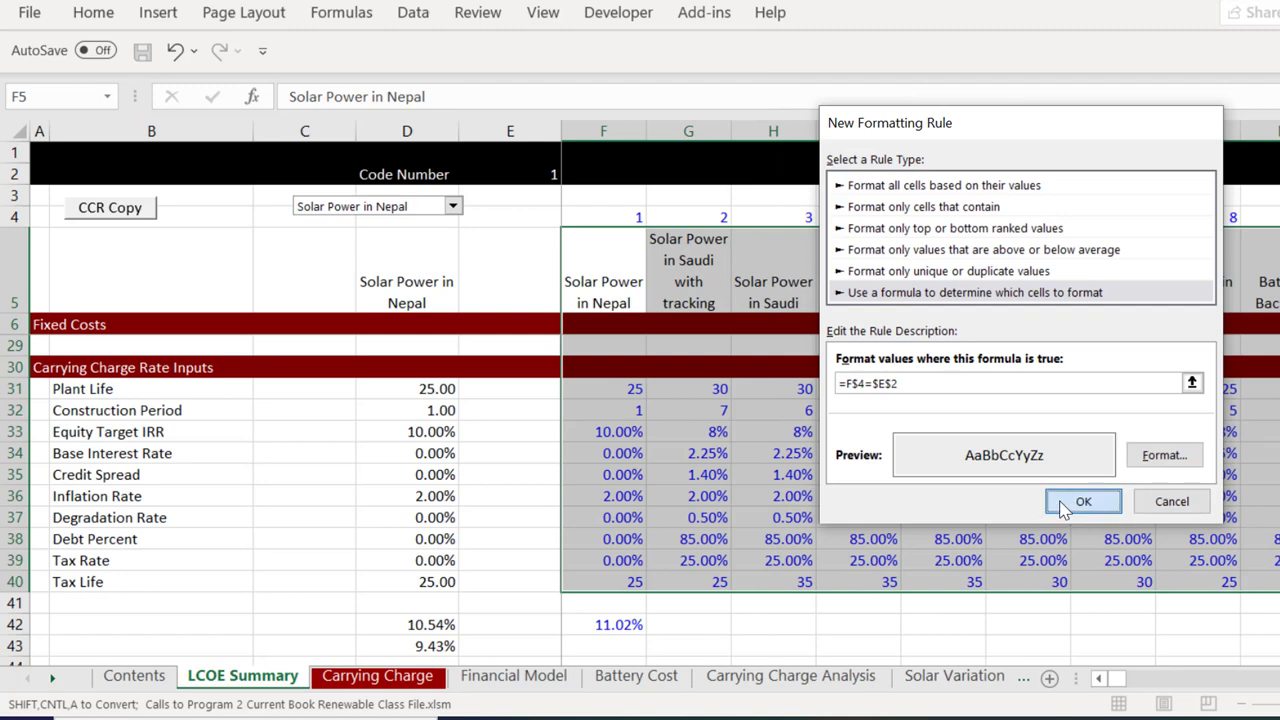
pyautogui.click(733, 500)
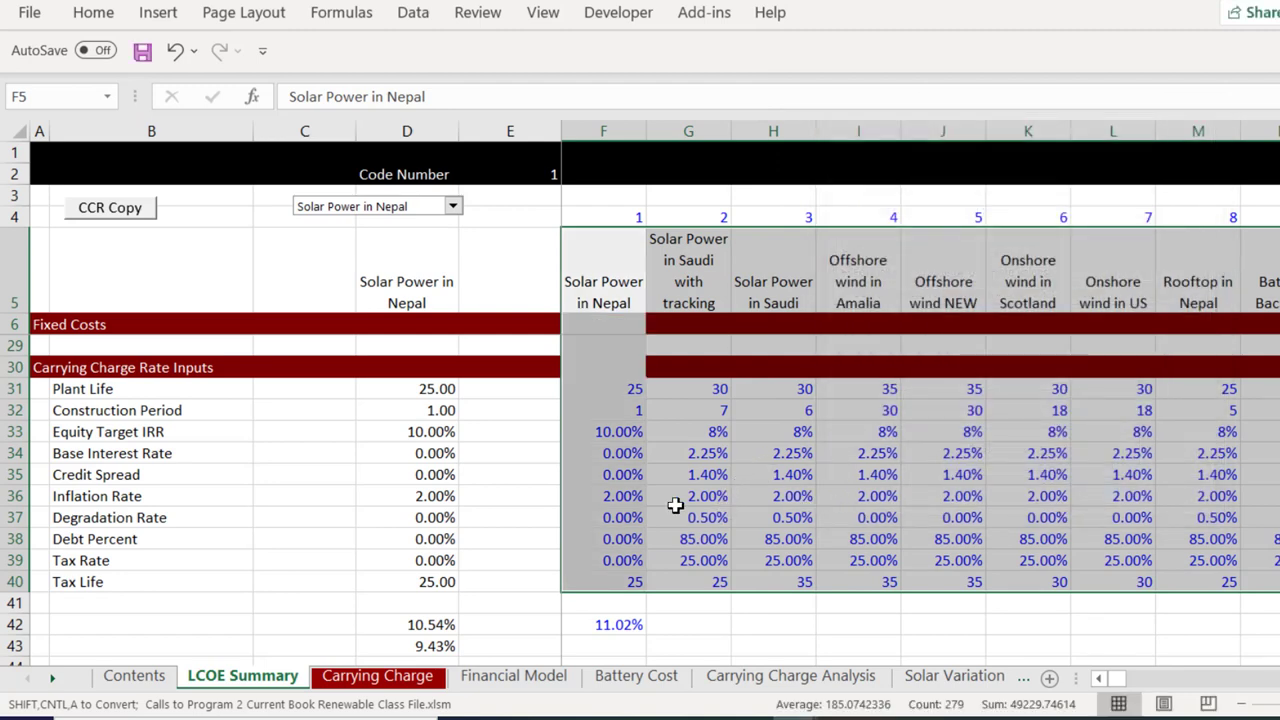
pyautogui.press('Left')
pyautogui.press('Left')
pyautogui.press('Left')
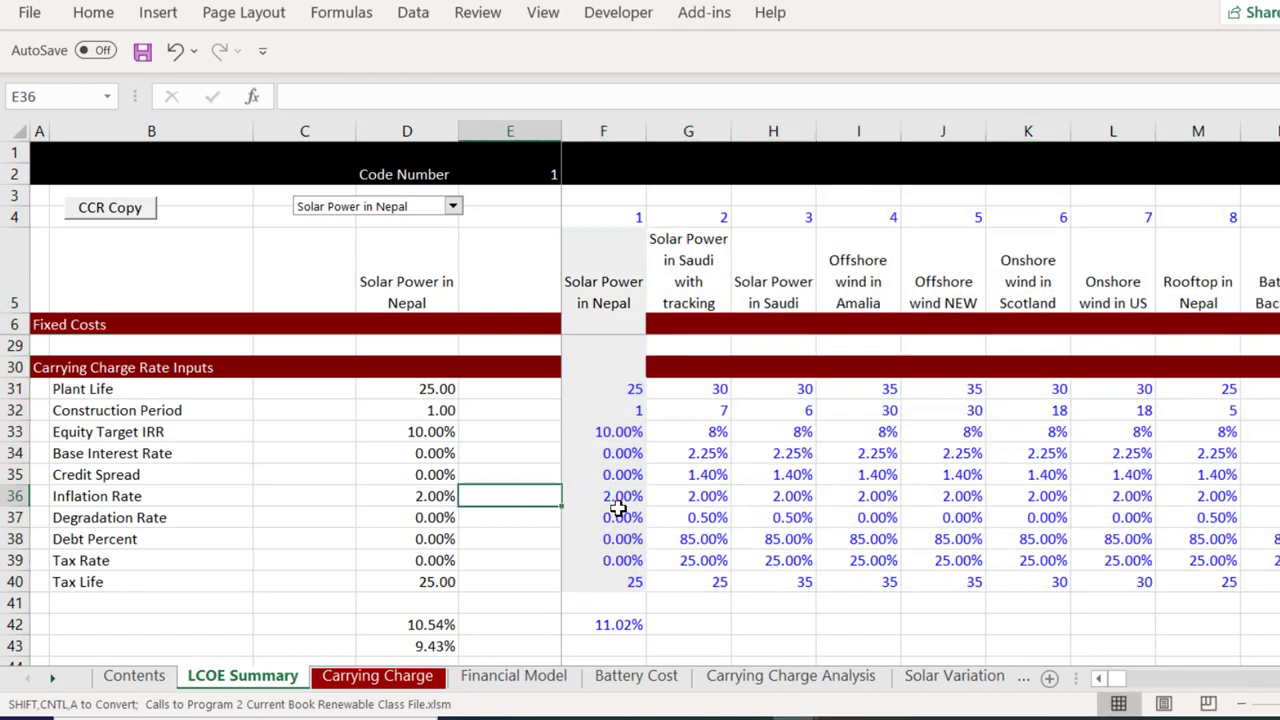
pyautogui.press('Left')
pyautogui.press('Right')
pyautogui.press('Right')
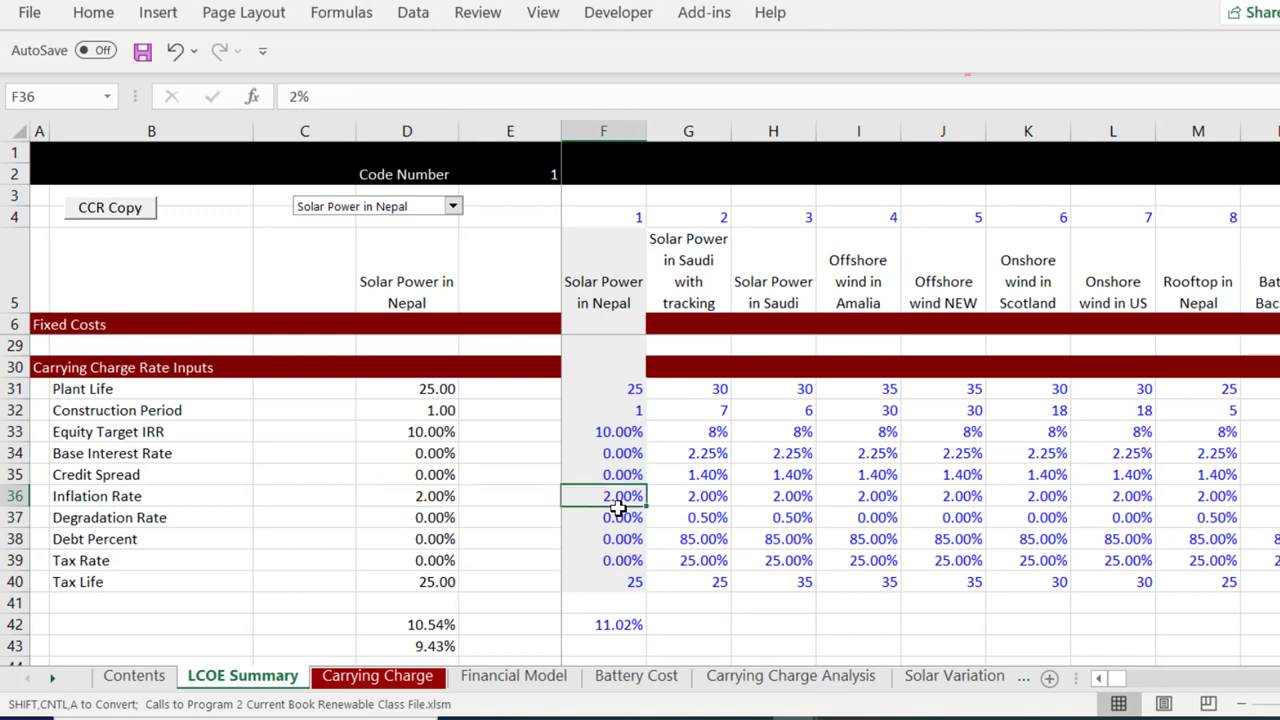
# Step: Test the column highlighting by switching the project selector to Solar Power in Saudi and on to Onshore wind in Scotland
pyautogui.click(453, 206)
pyautogui.press('Down')
pyautogui.press('Down')
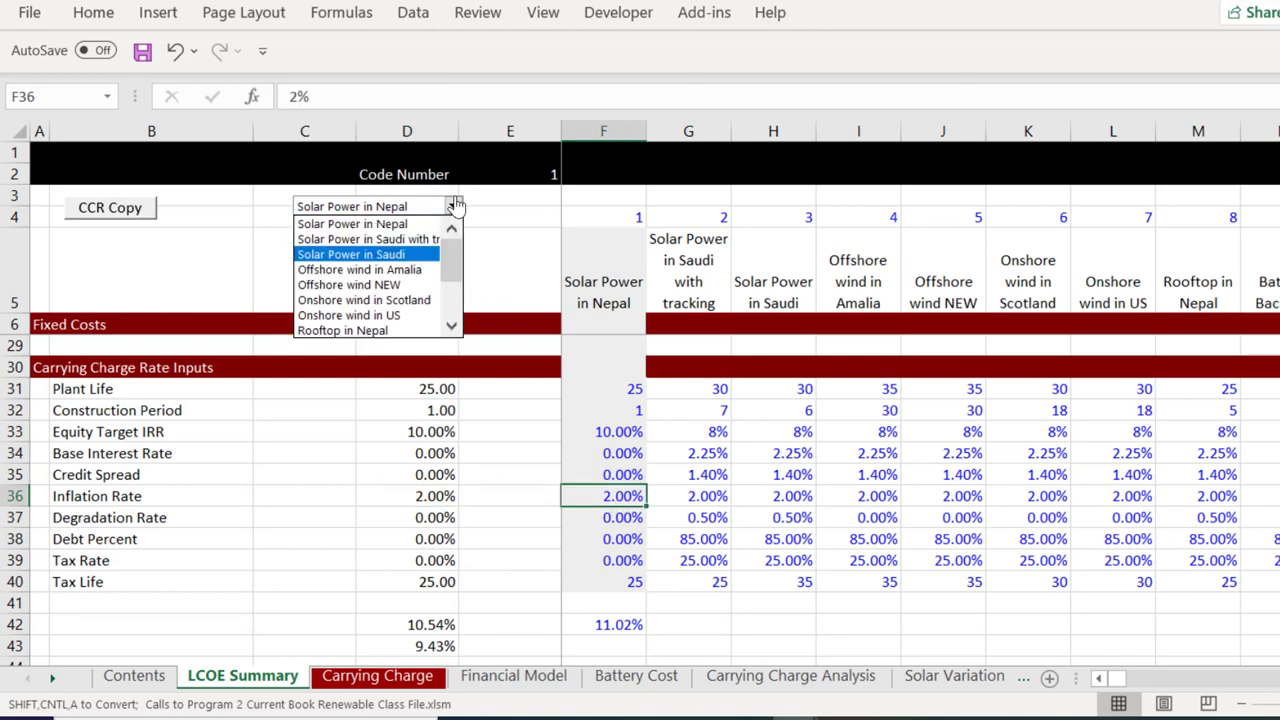
pyautogui.press('Return')
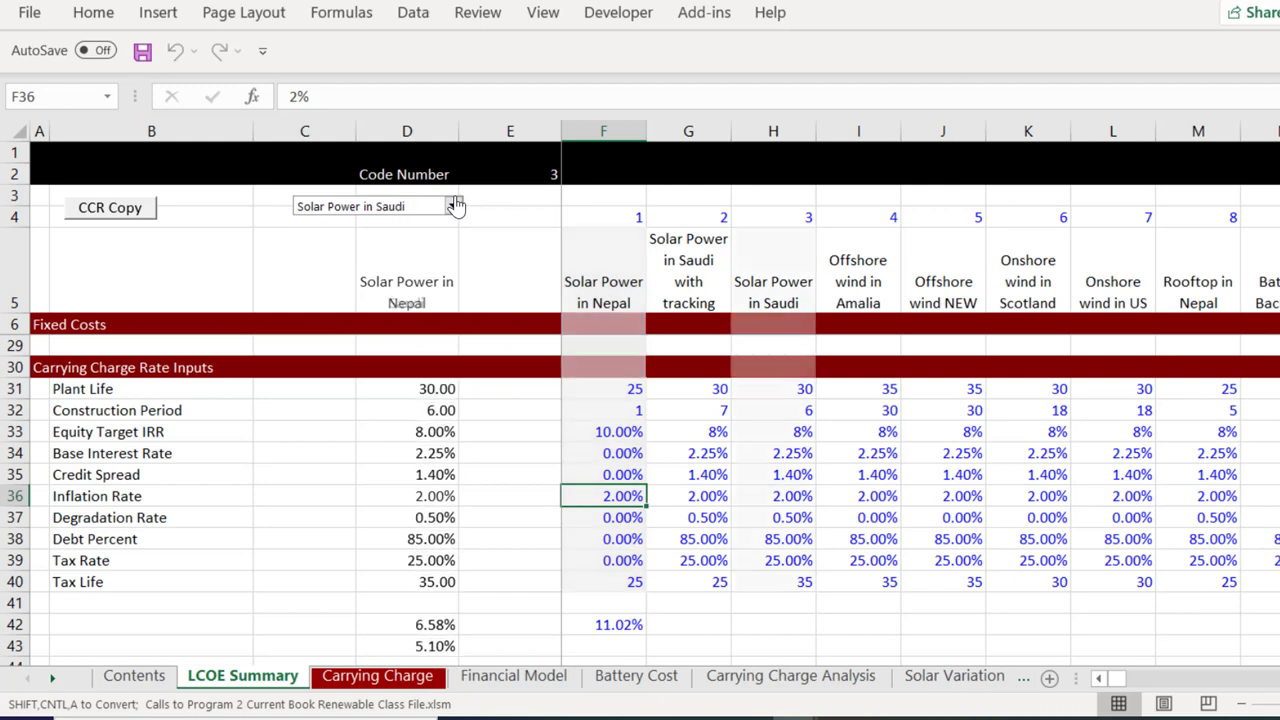
pyautogui.click(453, 206)
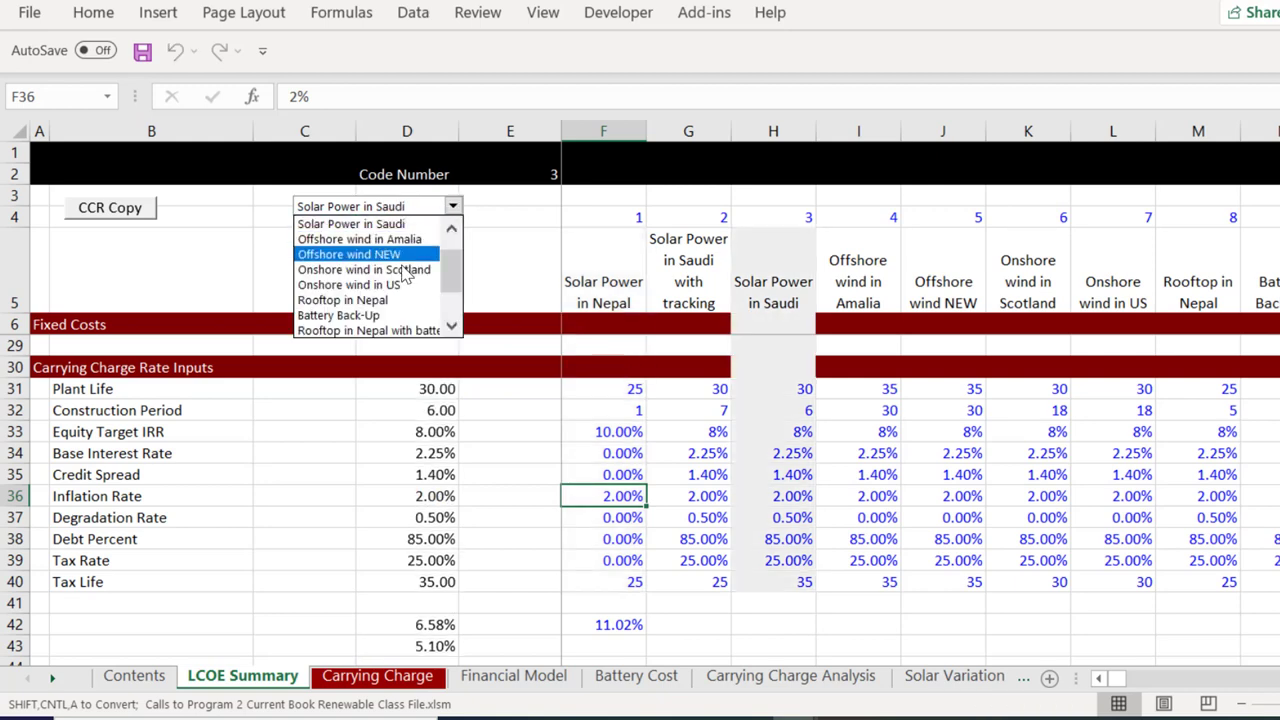
pyautogui.click(402, 270)
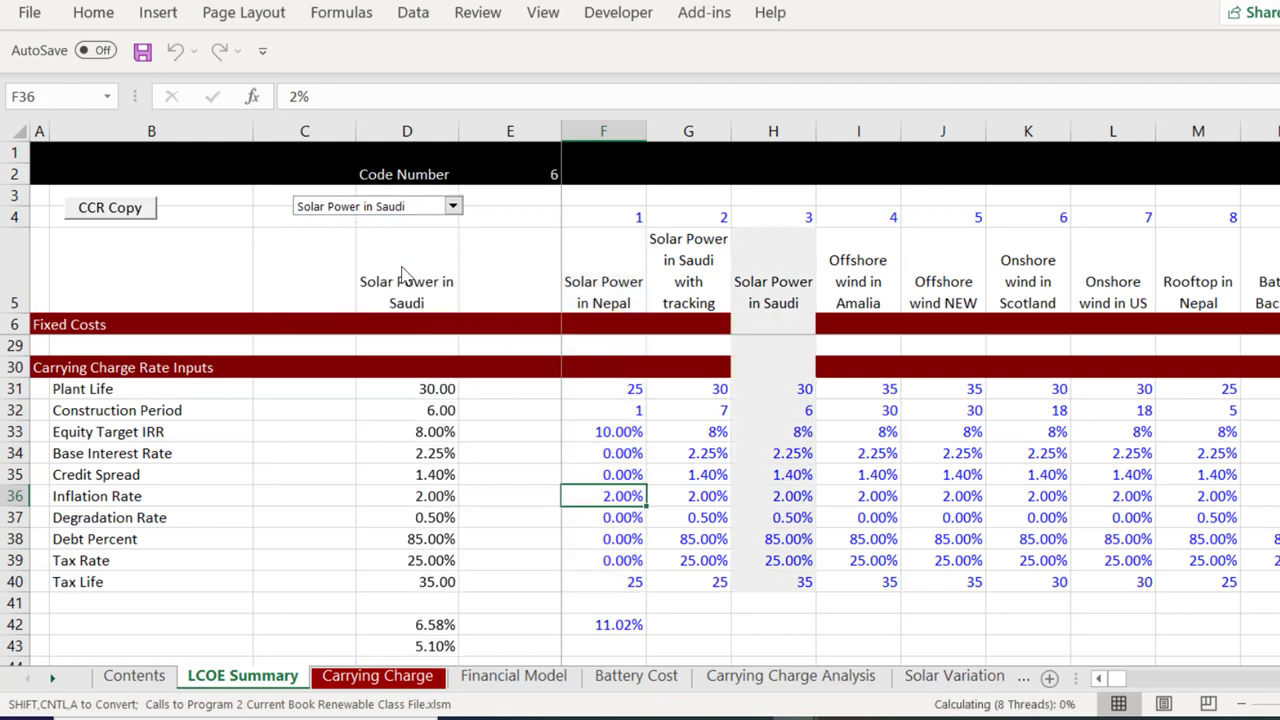
# Step: Set the project selector back to Solar Power in Saudi
pyautogui.click(453, 206)
pyautogui.press('Up')
pyautogui.press('Up')
pyautogui.press('Up')
pyautogui.press('Return')
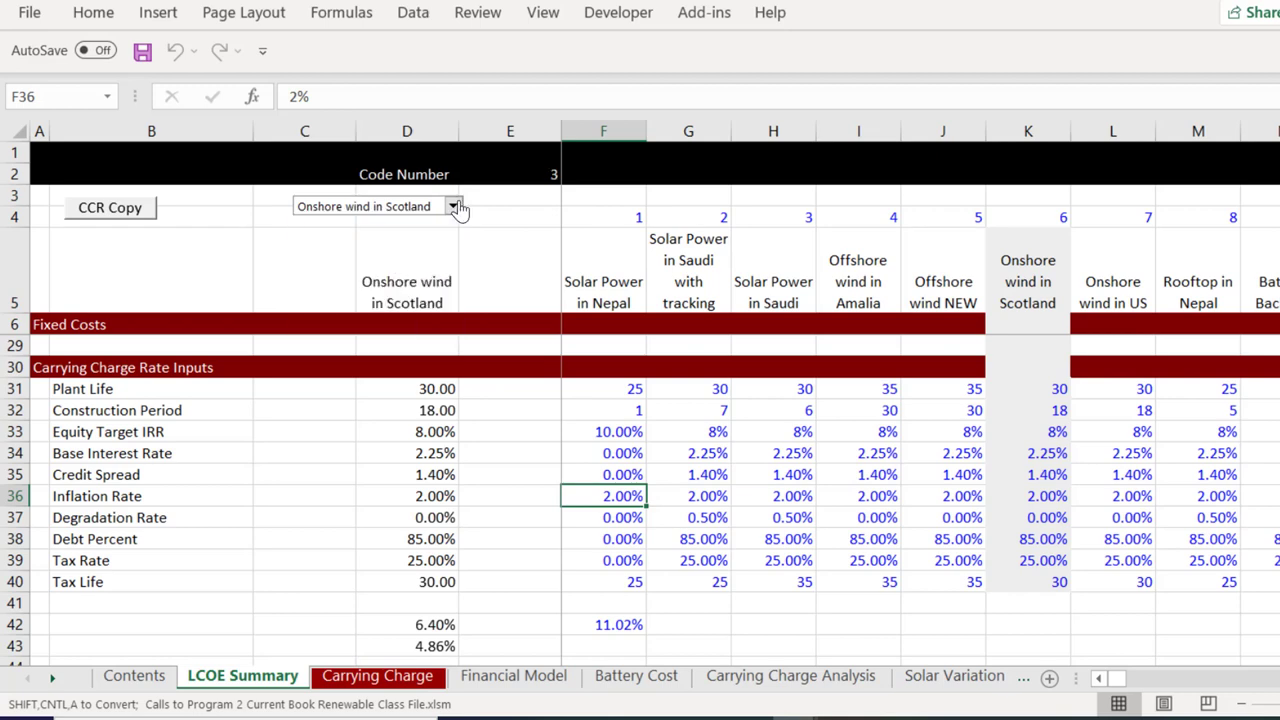
# Step: Look through the rows below the carrying charge inputs, including the project titles list, and return to the Fixed Costs section
pyautogui.click(353, 479)
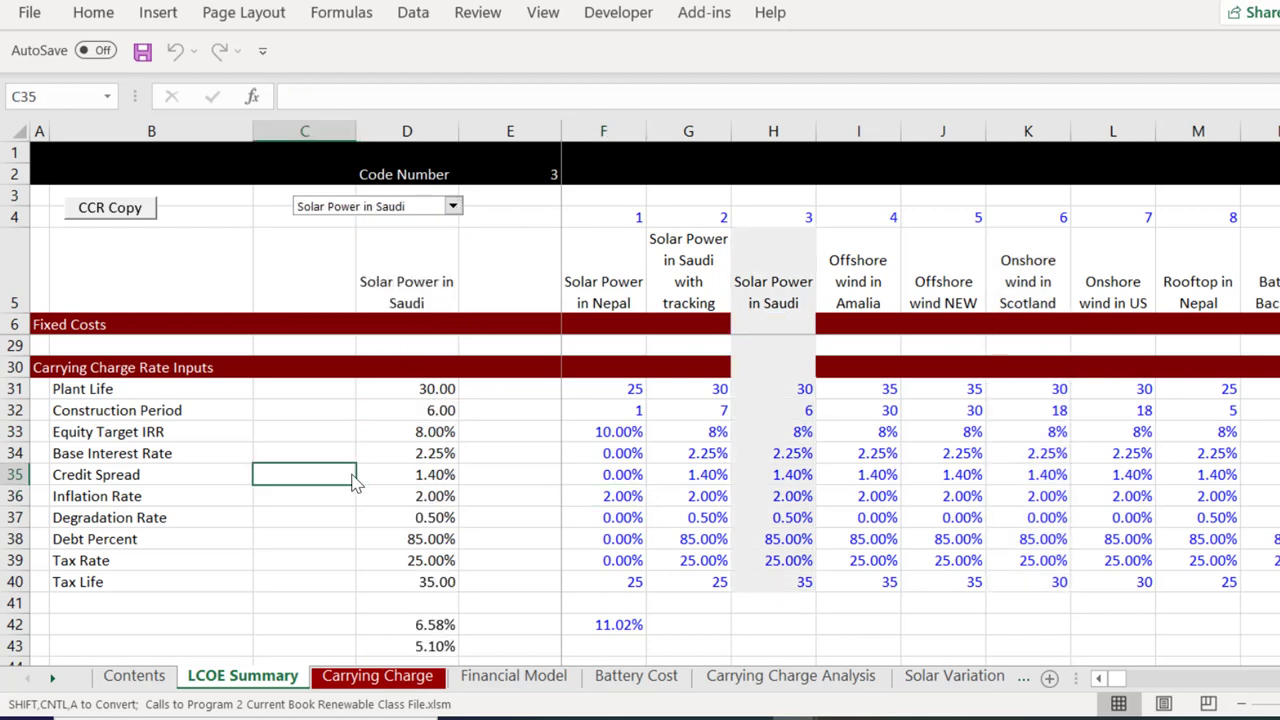
pyautogui.press('Left')
pyautogui.press('pagedown')
pyautogui.press('pagedown')
pyautogui.press('Left')
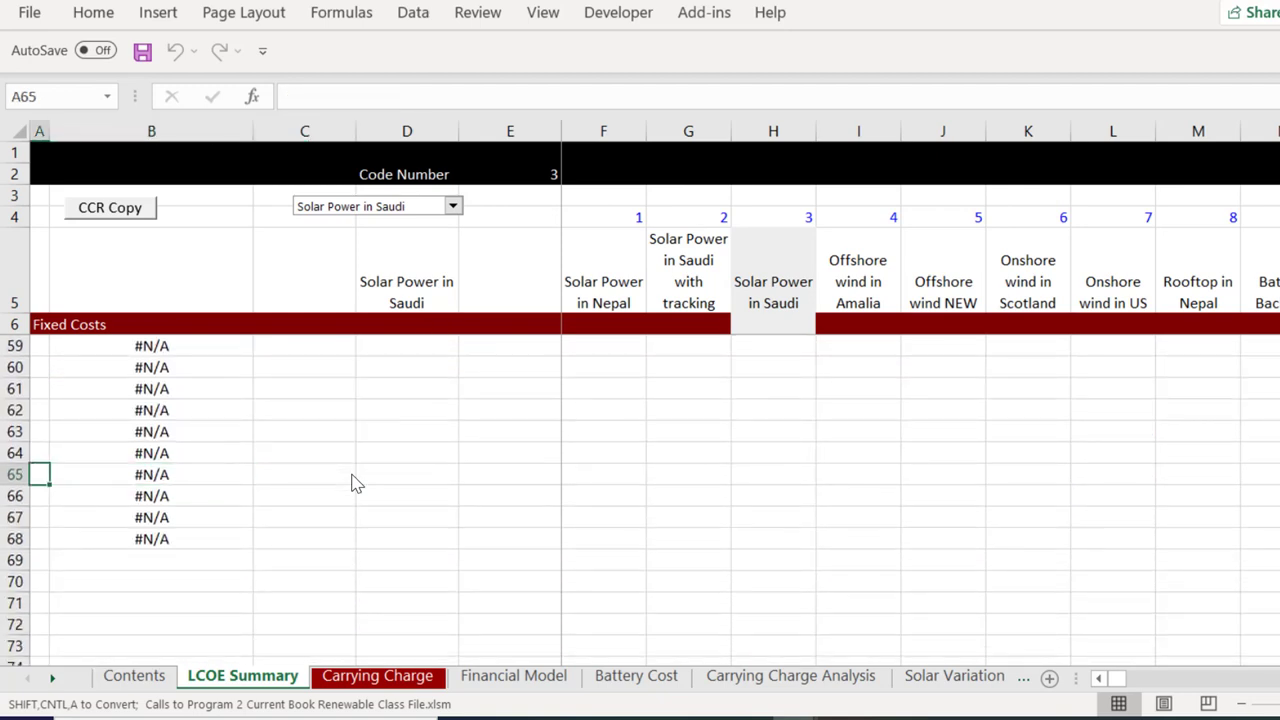
pyautogui.press('pageup')
pyautogui.press('Right')
pyautogui.press('Right')
pyautogui.press('pageup')
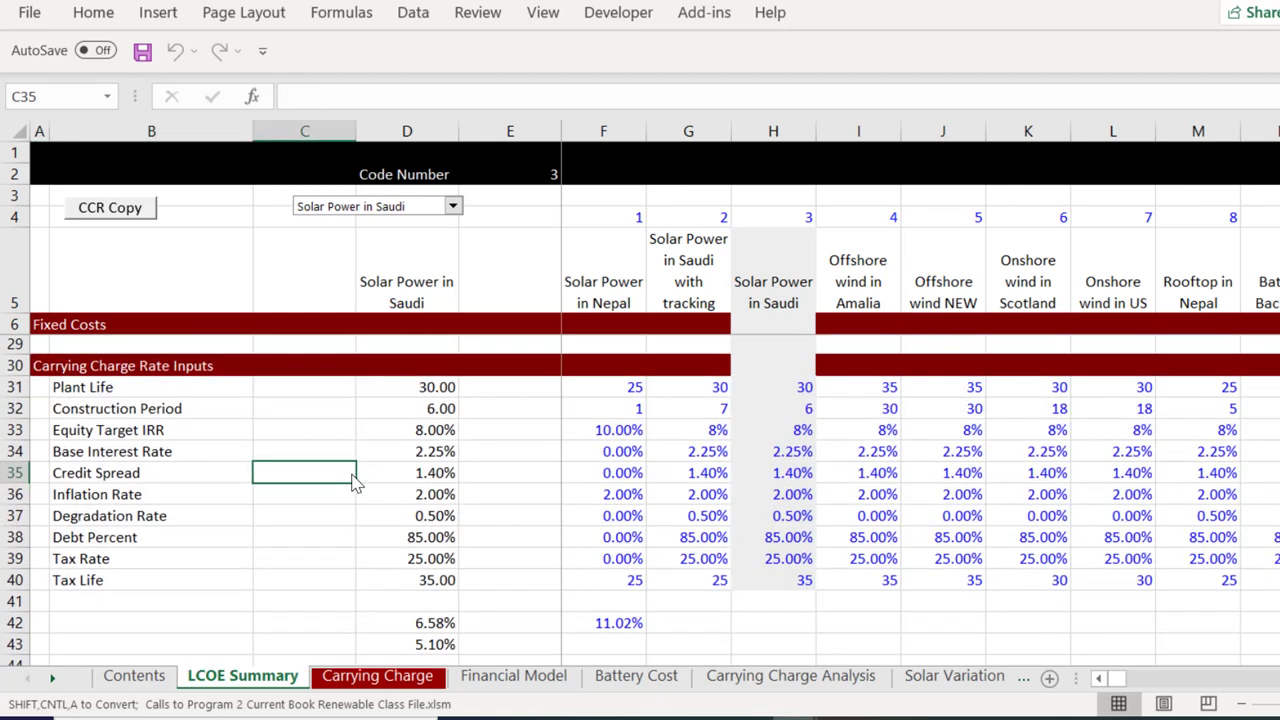
pyautogui.press('pageup')
pyautogui.press('pageup')
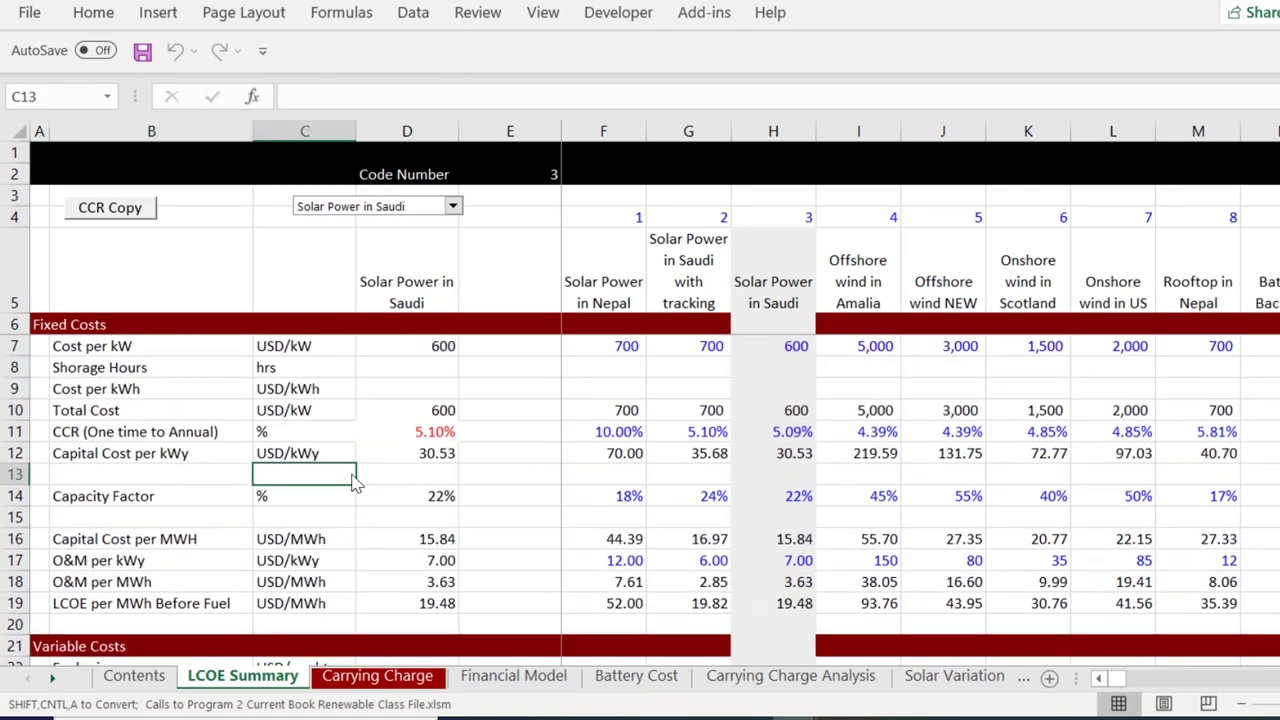
# Step: Check the input range and cell link in the project dropdown's control settings
pyautogui.rightClick(368, 205)
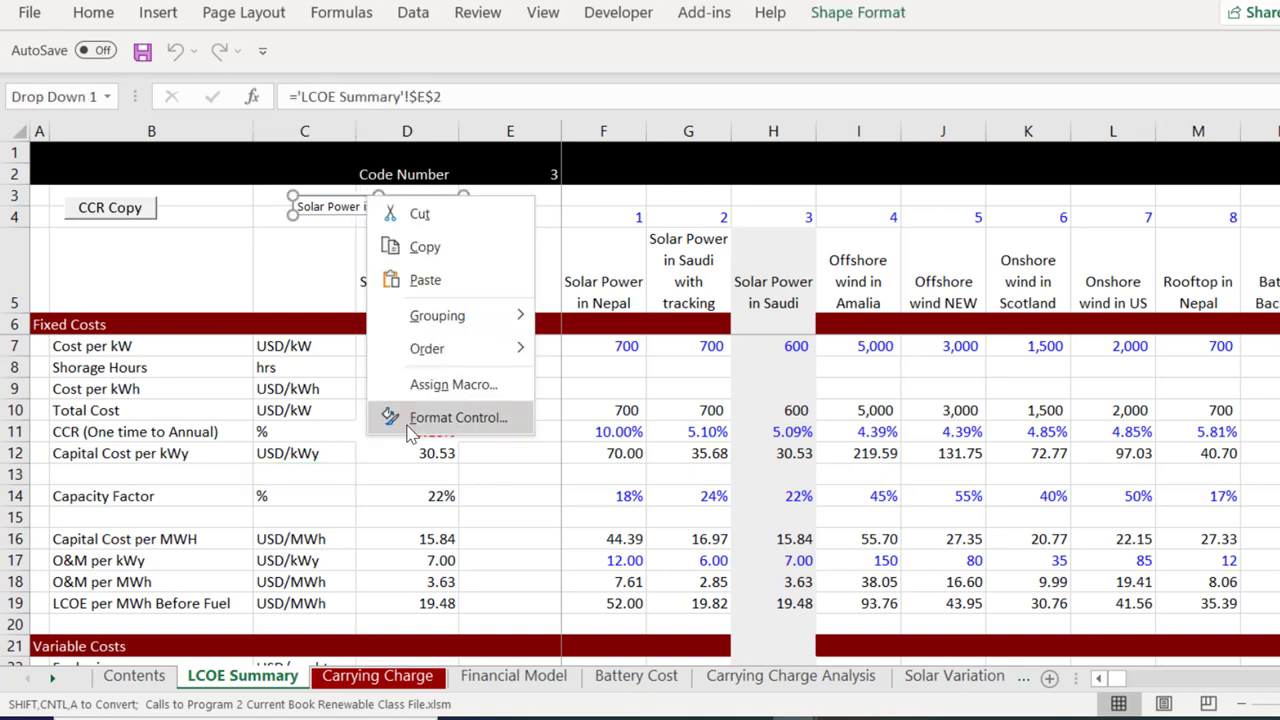
pyautogui.click(455, 417)
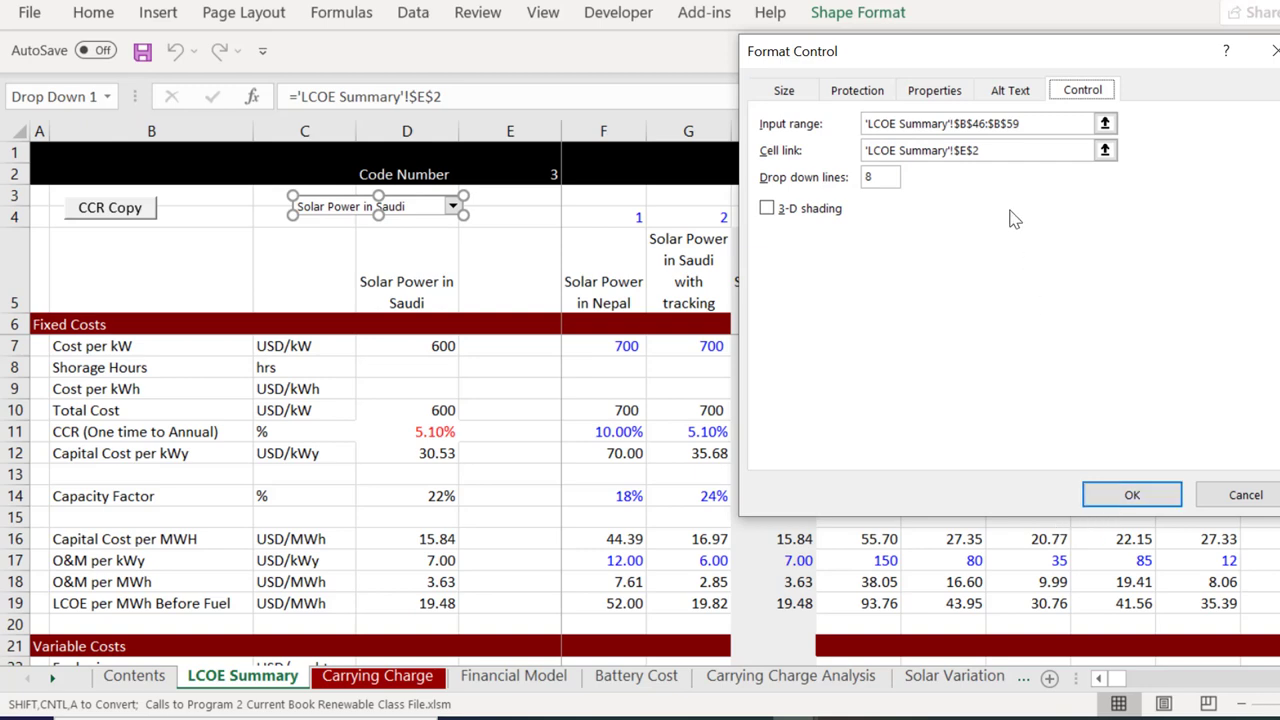
pyautogui.click(1128, 495)
pyautogui.click(632, 432)
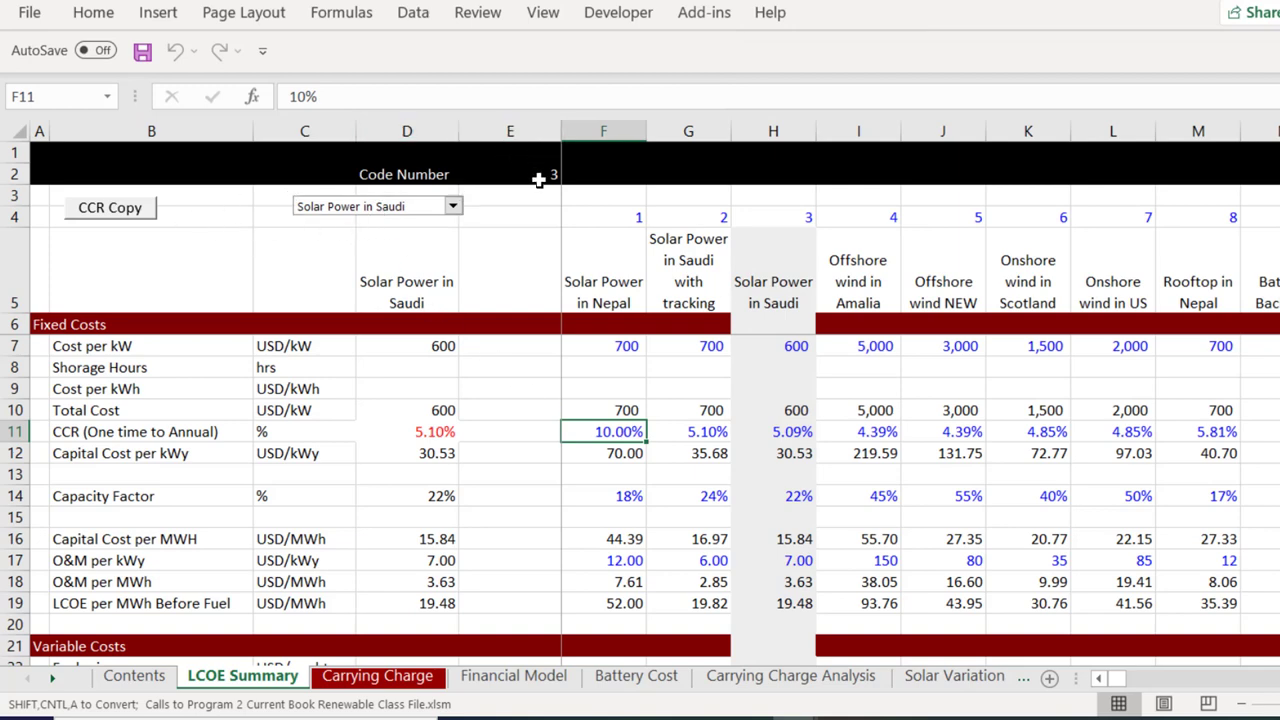
# Step: Examine the INDEX formulas in column D that pull the selected project's Fixed Costs values
pyautogui.click(421, 346)
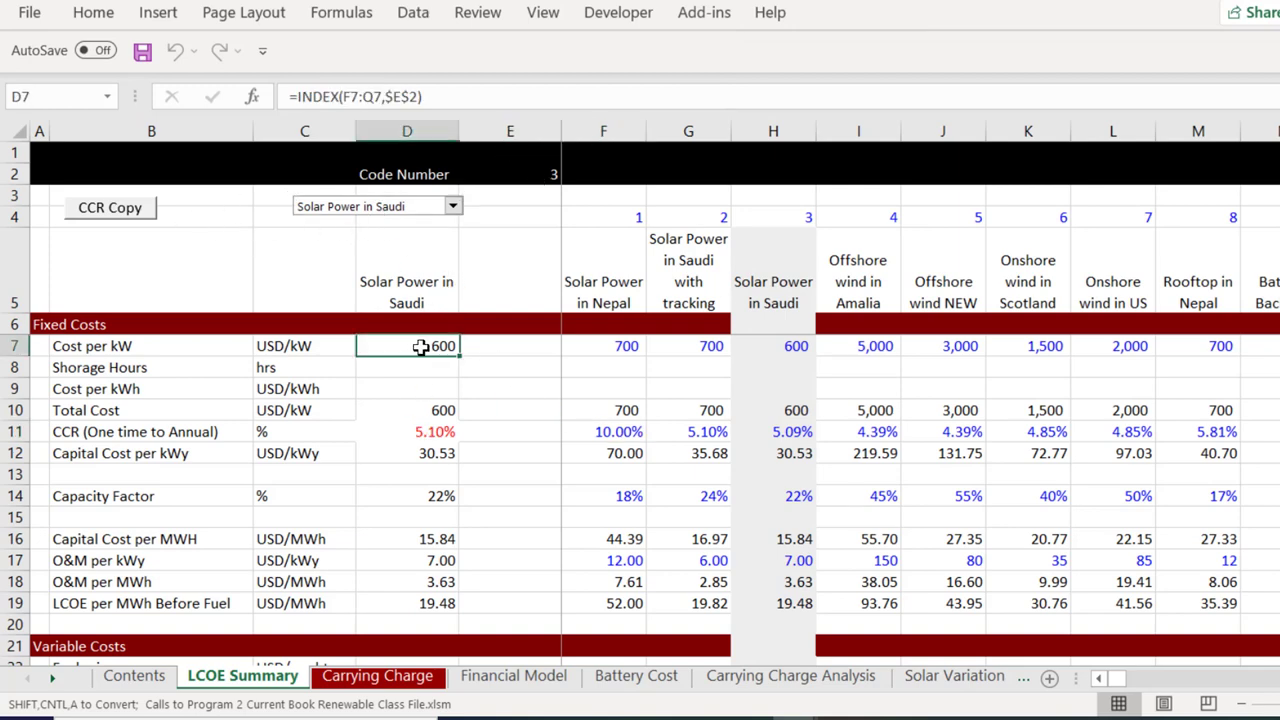
pyautogui.press('Down')
pyautogui.press('Down')
pyautogui.press('Down')
pyautogui.press('Down')
pyautogui.press('Down')
pyautogui.press('Down')
pyautogui.press('Down')
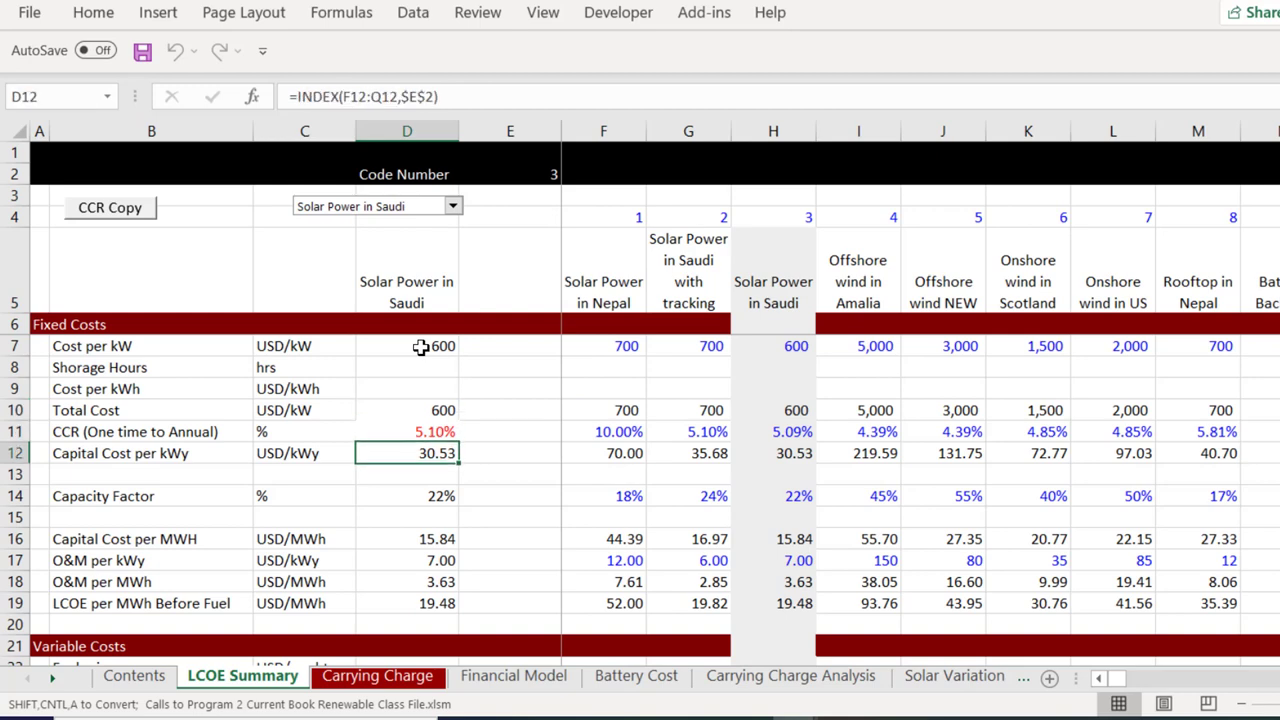
pyautogui.press('pagedown')
pyautogui.press('pagedown')
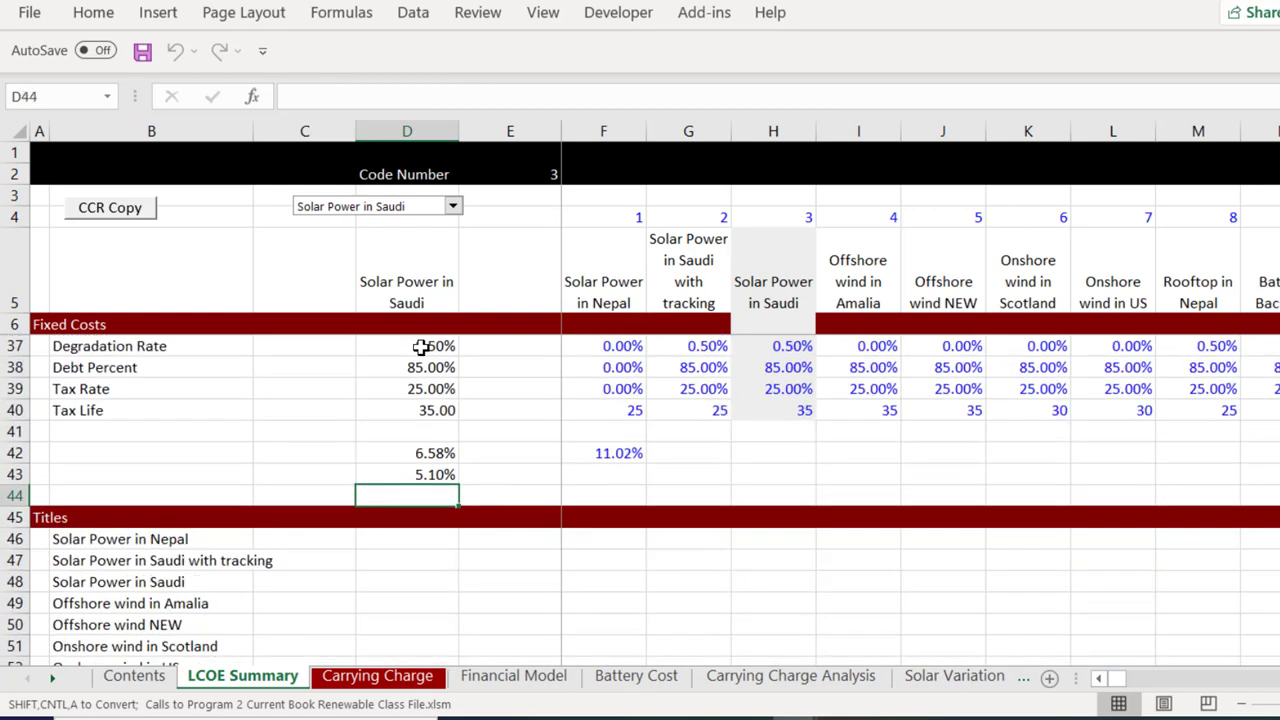
pyautogui.press('pageup')
pyautogui.press('pageup')
pyautogui.press('Up')
pyautogui.press('Up')
pyautogui.press('Up')
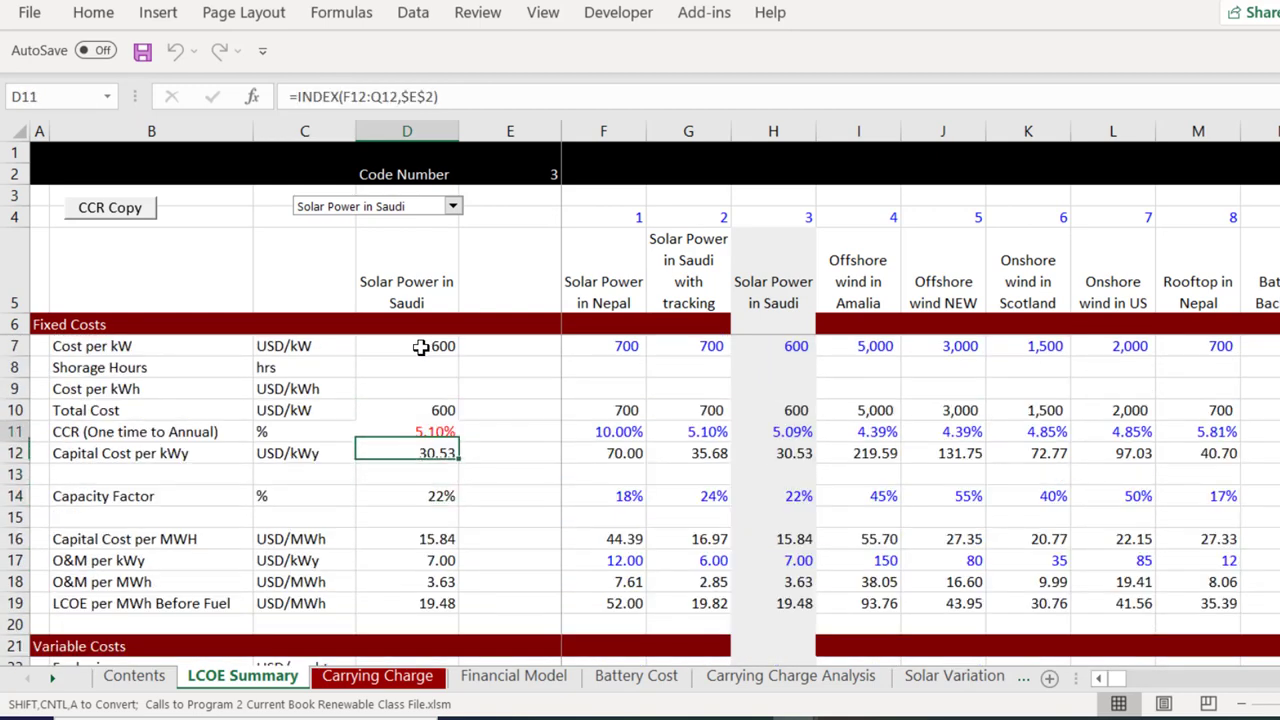
pyautogui.press('Down')
pyautogui.press('Down')
pyautogui.press('Down')
pyautogui.press('Down')
pyautogui.press('Down')
pyautogui.press('Down')
pyautogui.press('Down')
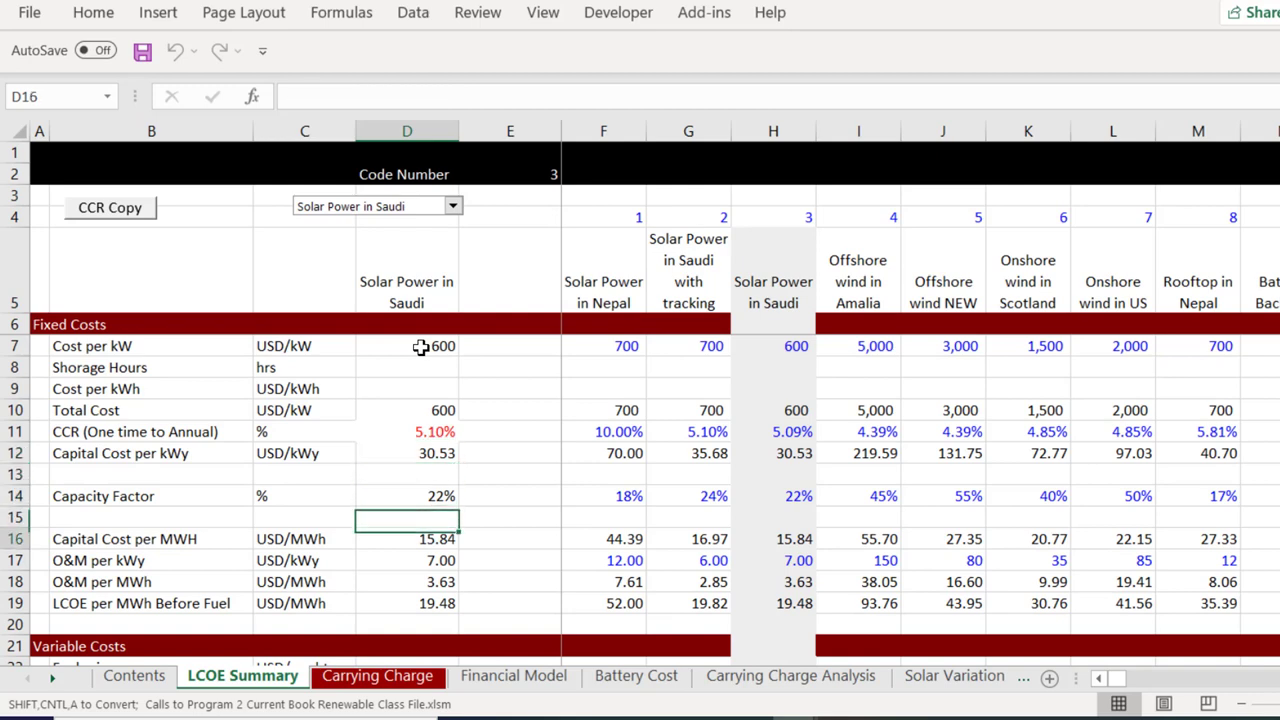
# Step: Examine the INDEX formulas in column D for the Carrying Charge Rate Inputs and open the Carrying Charge sheet
pyautogui.press('pagedown')
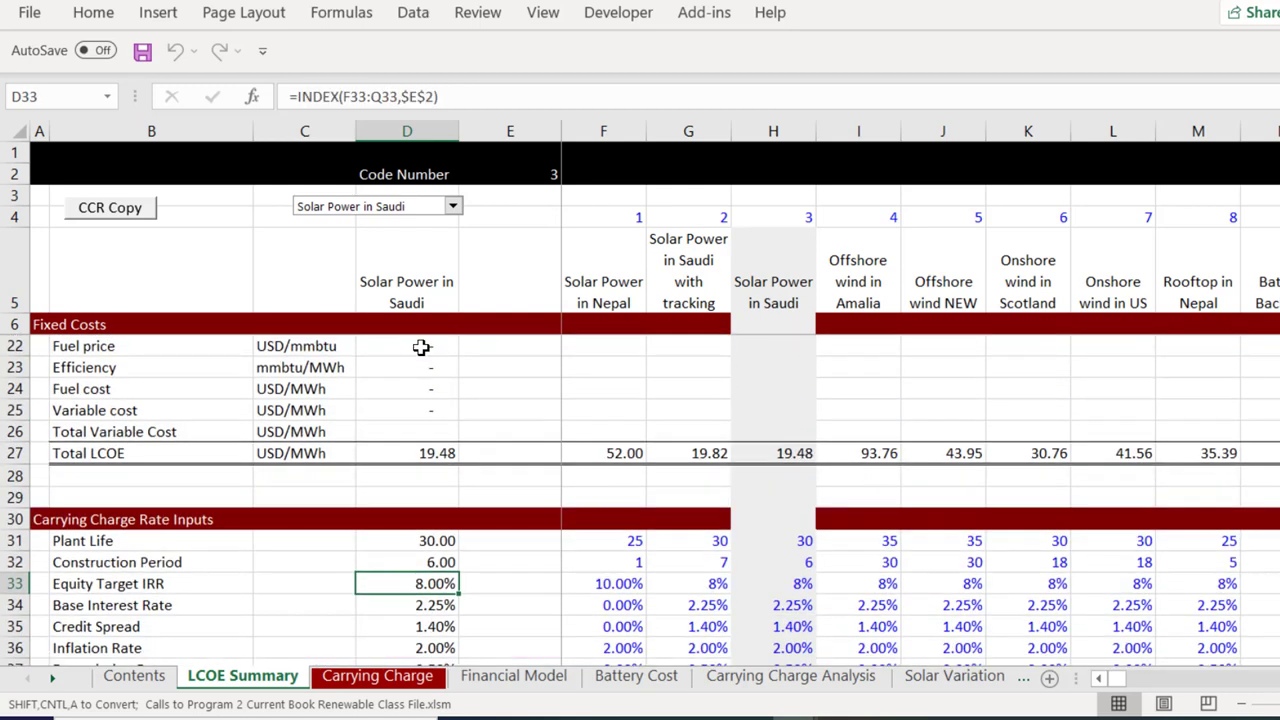
pyautogui.press('Down')
pyautogui.press('Down')
pyautogui.press('Down')
pyautogui.press('Down')
pyautogui.press('Down')
pyautogui.press('Down')
pyautogui.press('Down')
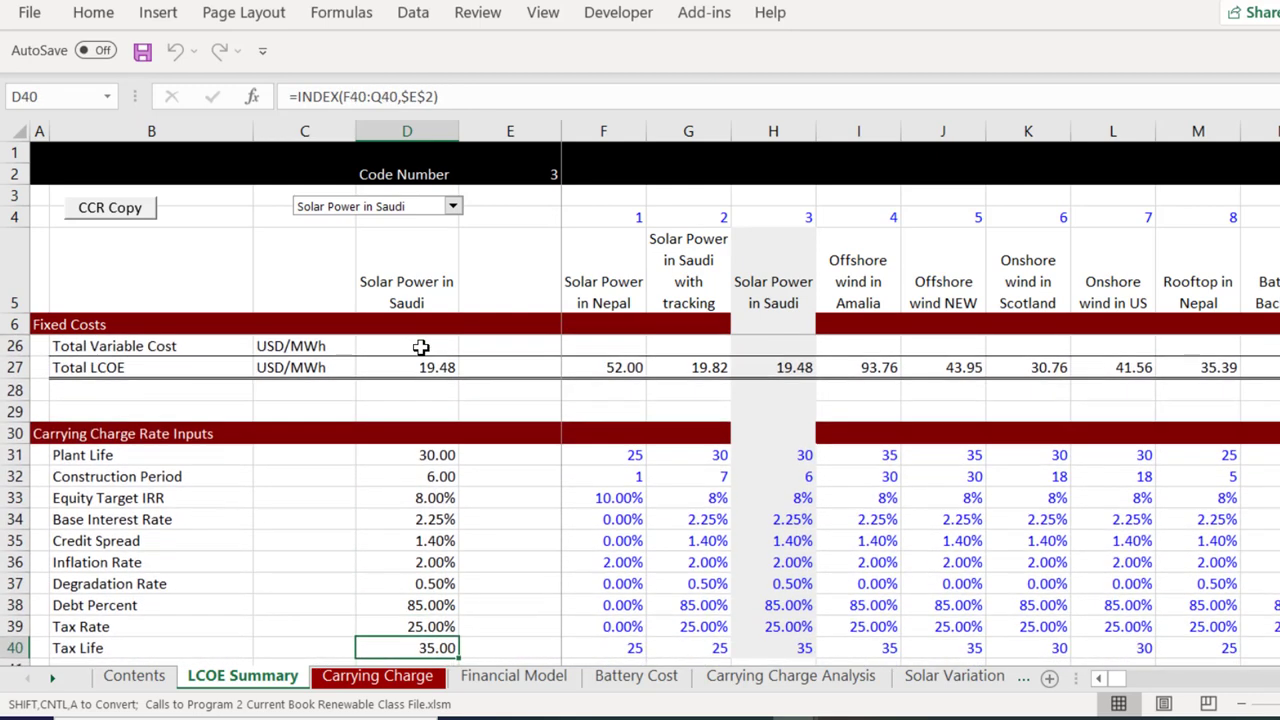
pyautogui.press('Up')
pyautogui.press('Up')
pyautogui.press('Up')
pyautogui.press('Up')
pyautogui.press('Up')
pyautogui.press('Up')
pyautogui.press('Up')
pyautogui.press('Up')
pyautogui.press('Up')
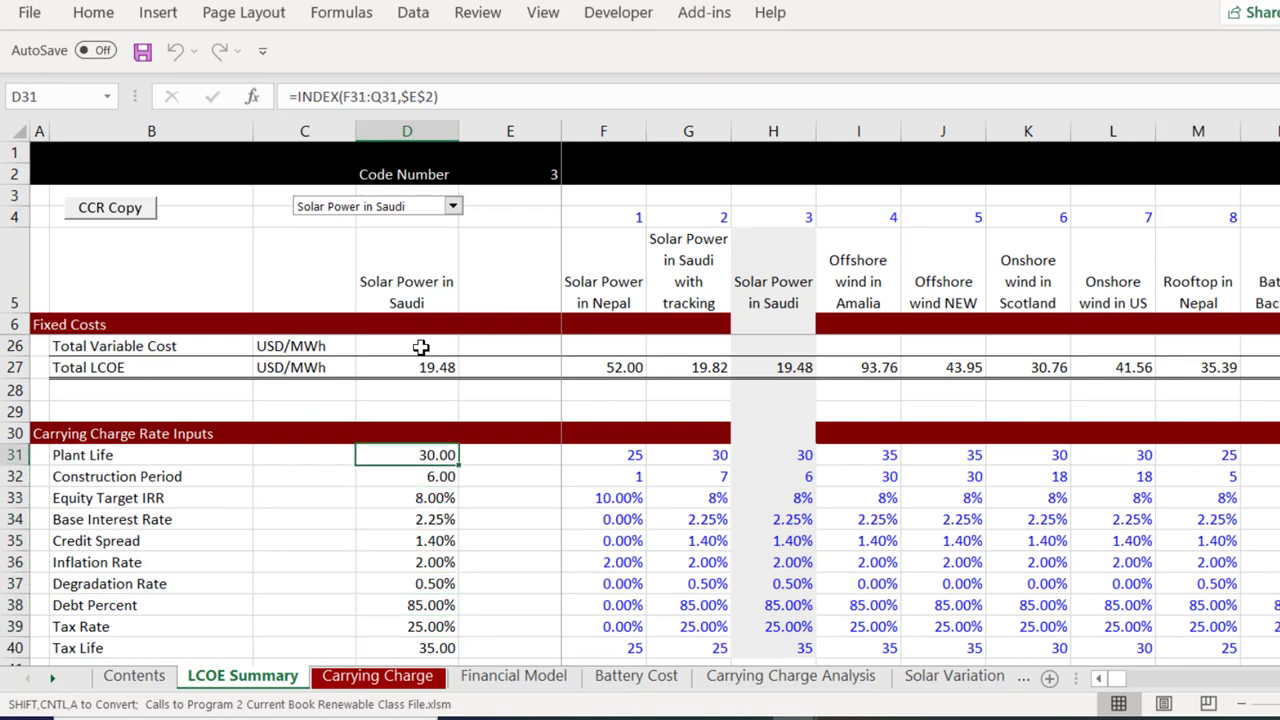
pyautogui.press('Down')
pyautogui.press('Down')
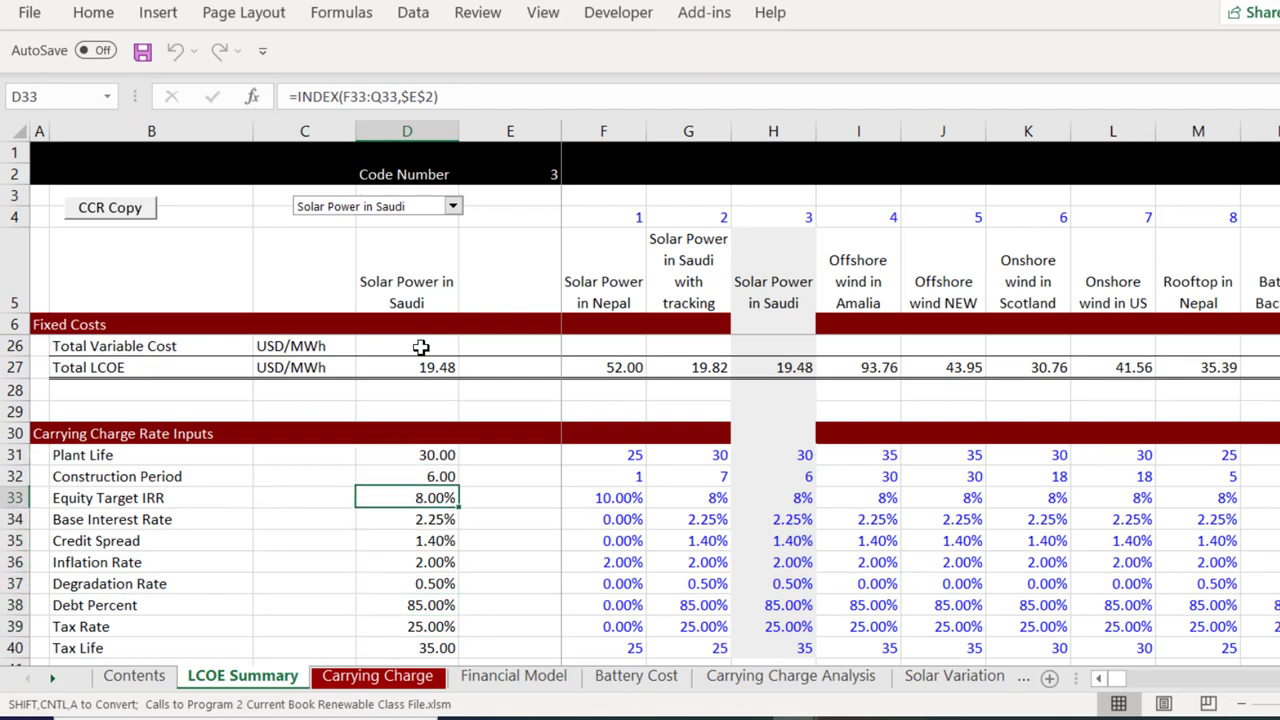
pyautogui.press('Down')
pyautogui.press('Down')
pyautogui.press('Down')
pyautogui.press('Down')
pyautogui.press('Down')
pyautogui.press('Down')
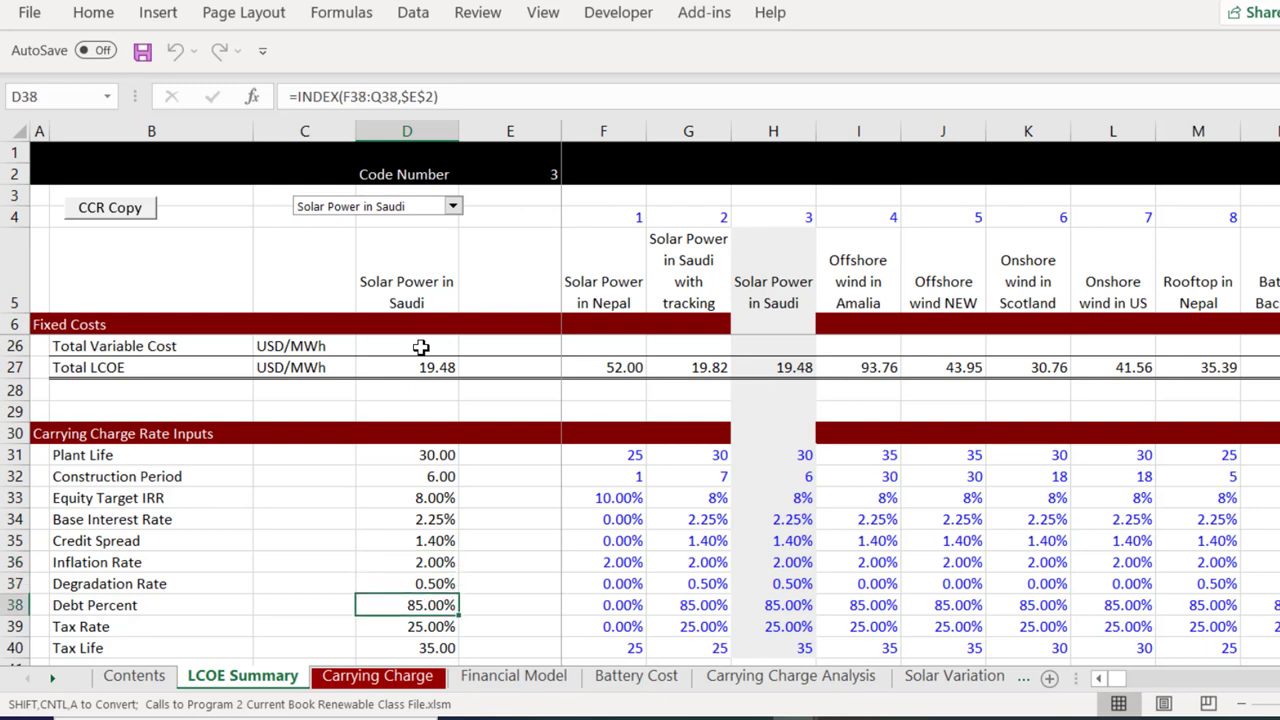
pyautogui.hotkey('ctrl', 'pagedown')
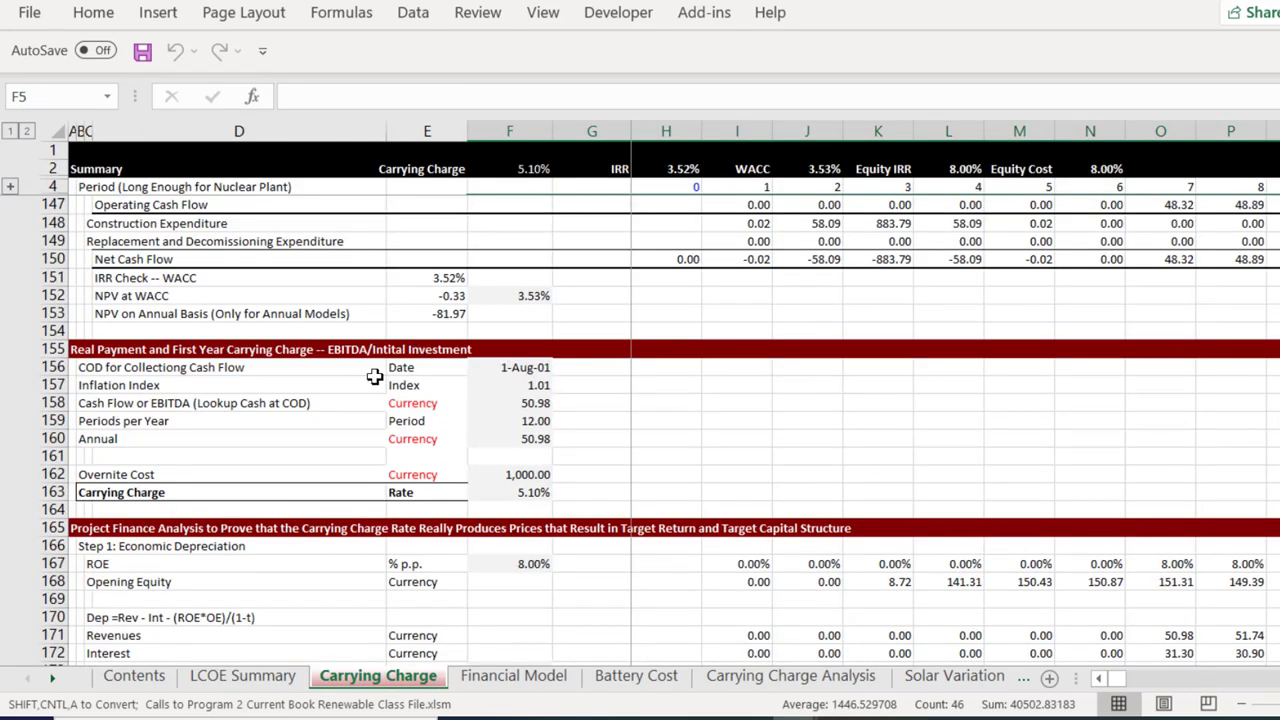
# Step: Set the LCOE Summary sheet's tab colour to the standard purple
pyautogui.rightClick(258, 677)
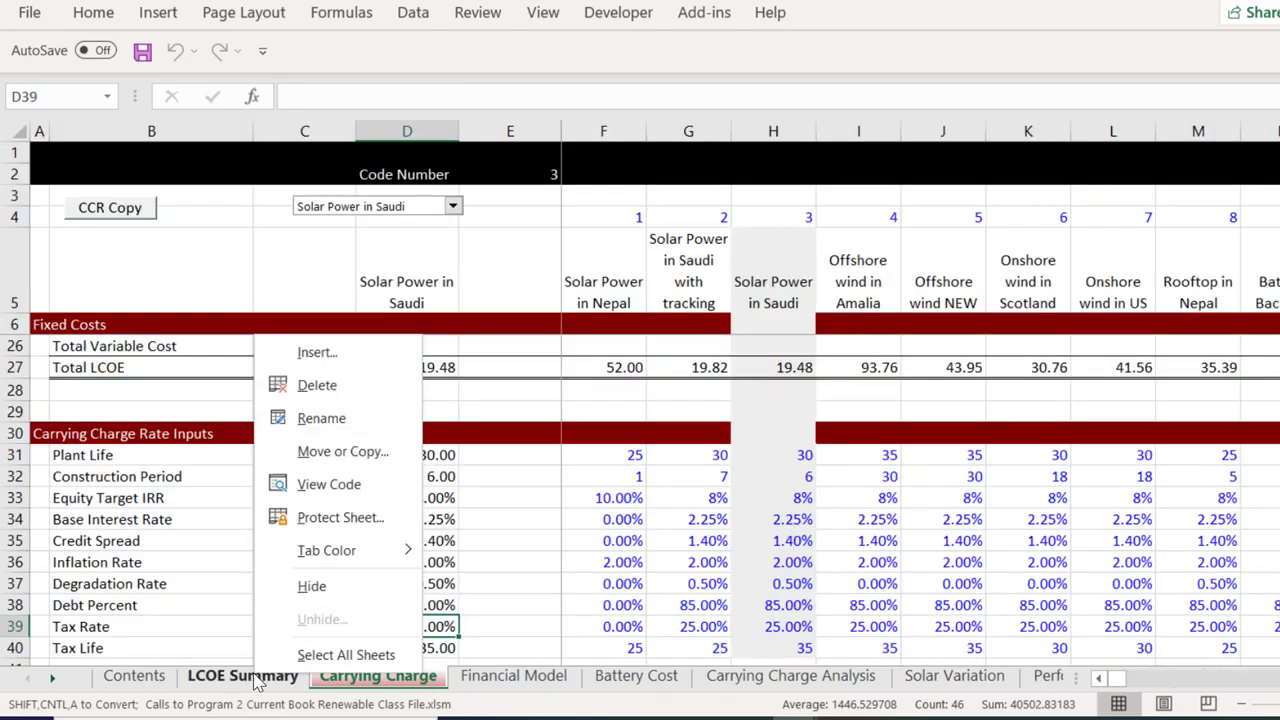
pyautogui.moveTo(298, 551)
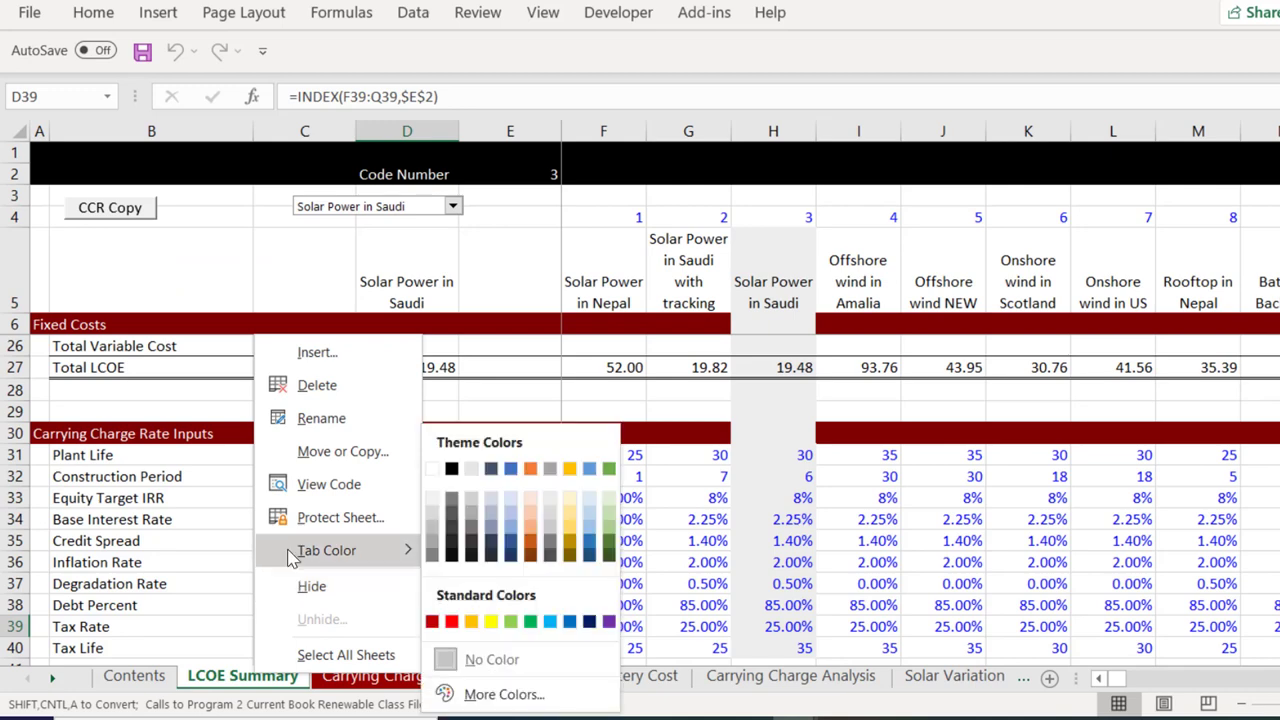
pyautogui.click(610, 623)
pyautogui.click(309, 538)
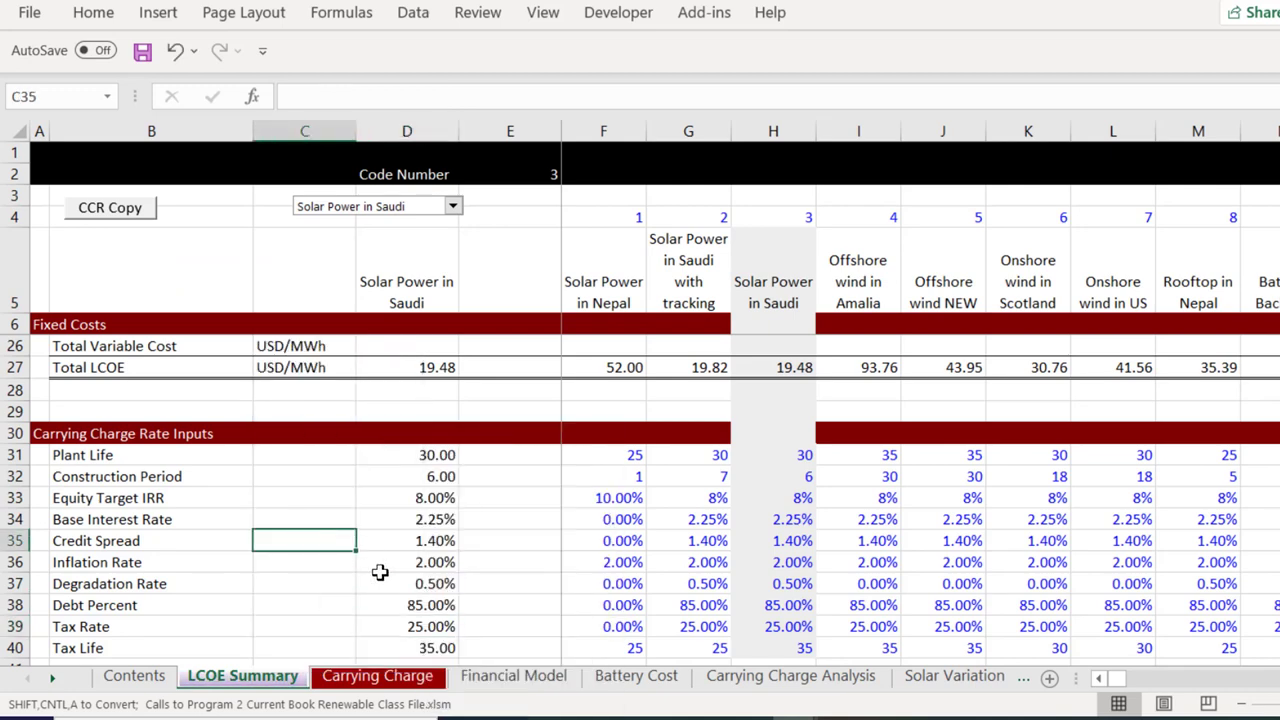
# Step: Colour the Carrying Charge sheet with the Format Options tool, using source sheet tab colours for cross-sheet links and a blank sum border
pyautogui.hotkey('ctrl', 'pagedown')
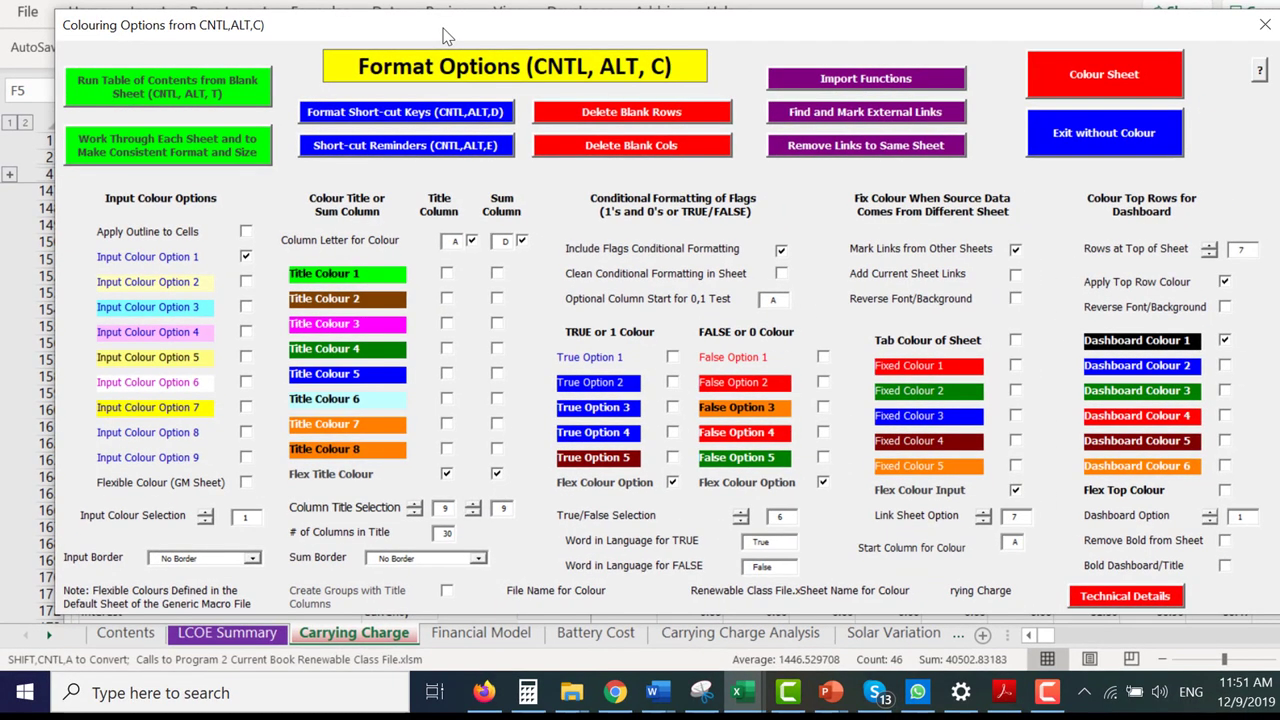
pyautogui.moveTo(447, 36); pyautogui.dragTo(469, 0)
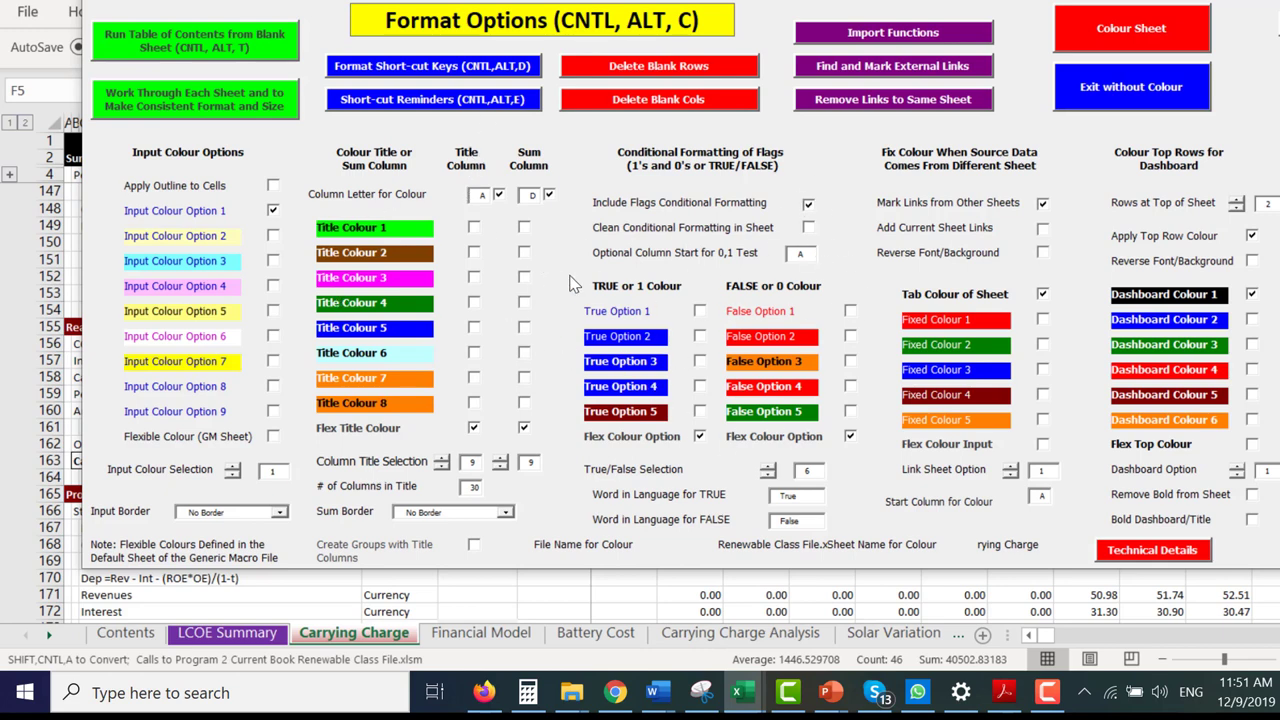
pyautogui.click(506, 512)
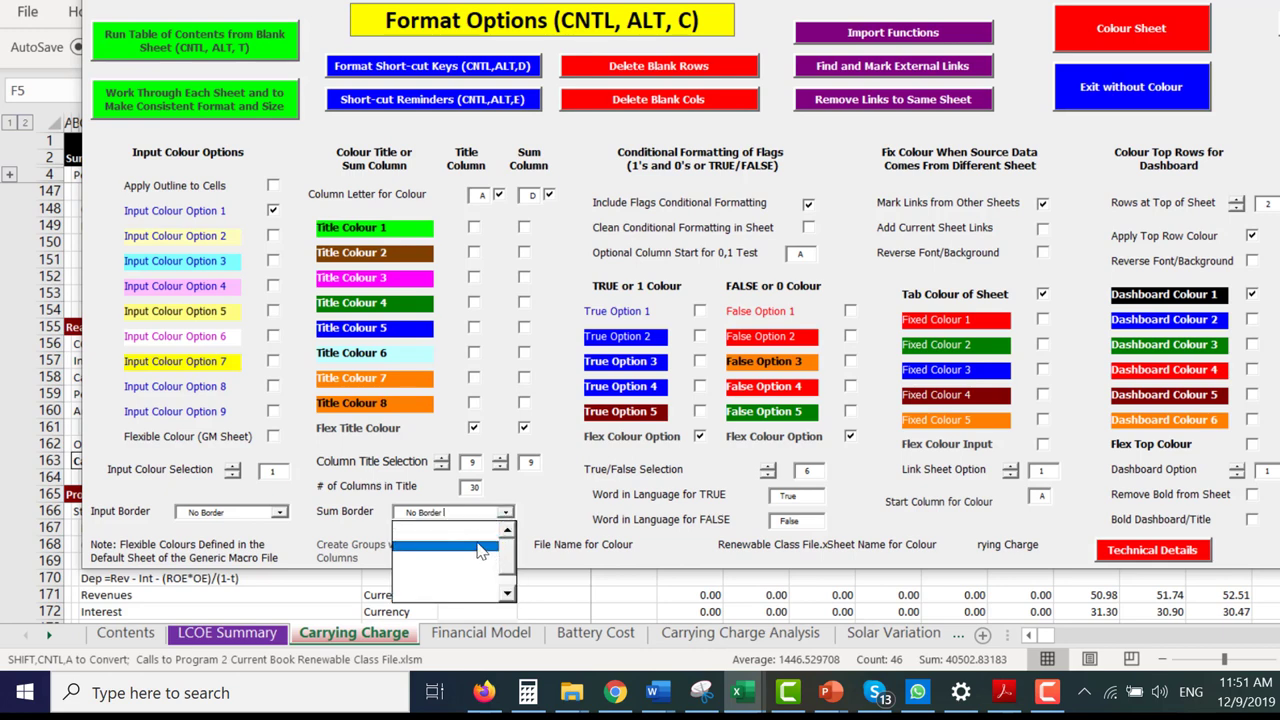
pyautogui.click(473, 541)
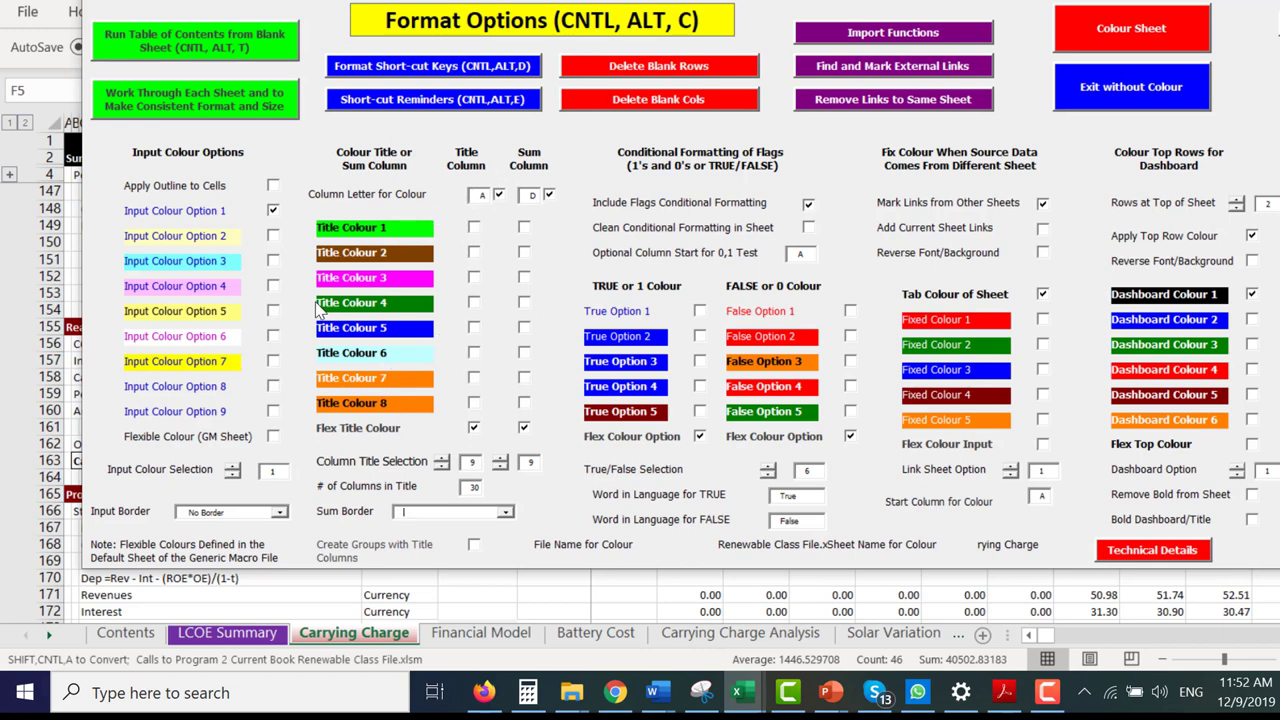
pyautogui.click(1106, 42)
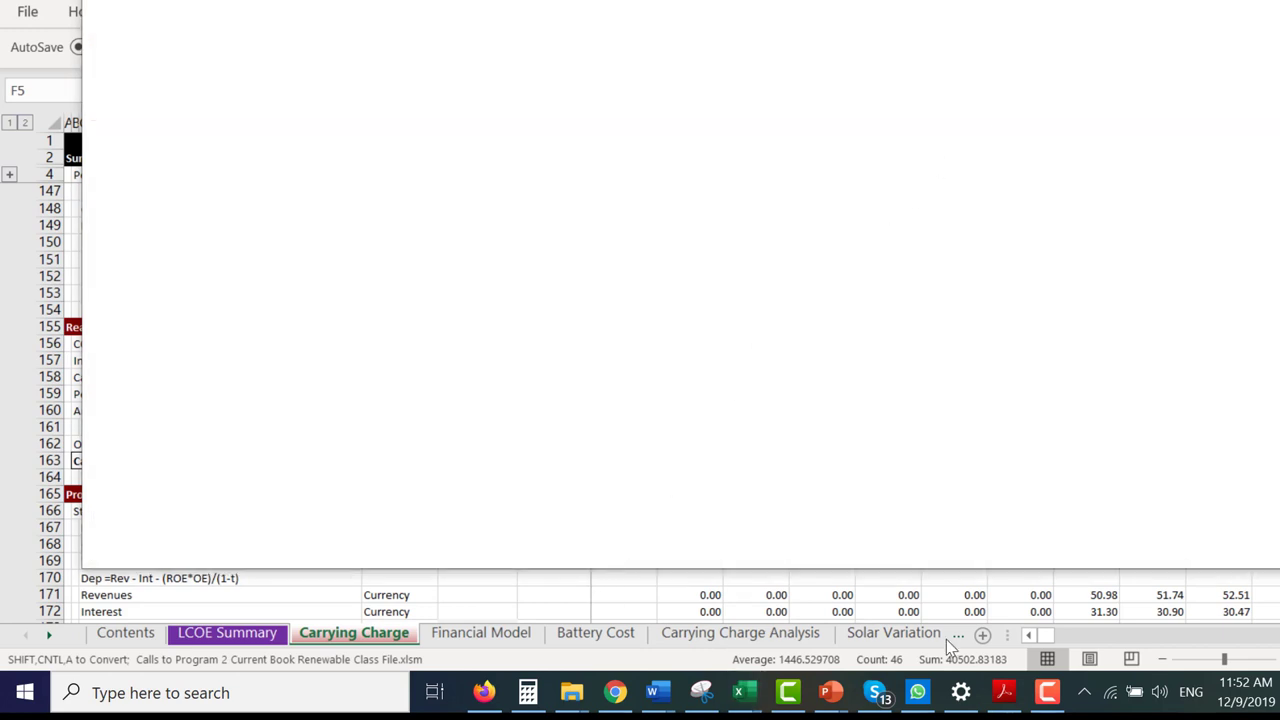
pyautogui.click(1047, 692)
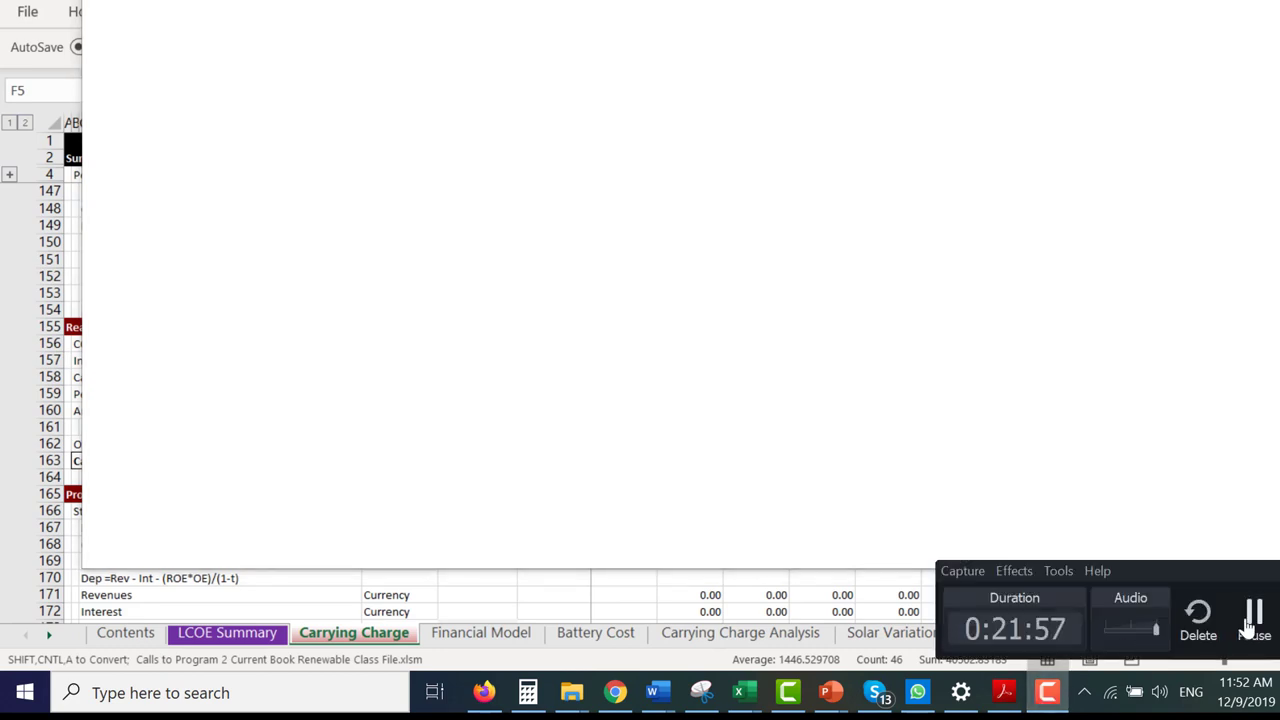
pyautogui.click(1252, 616)
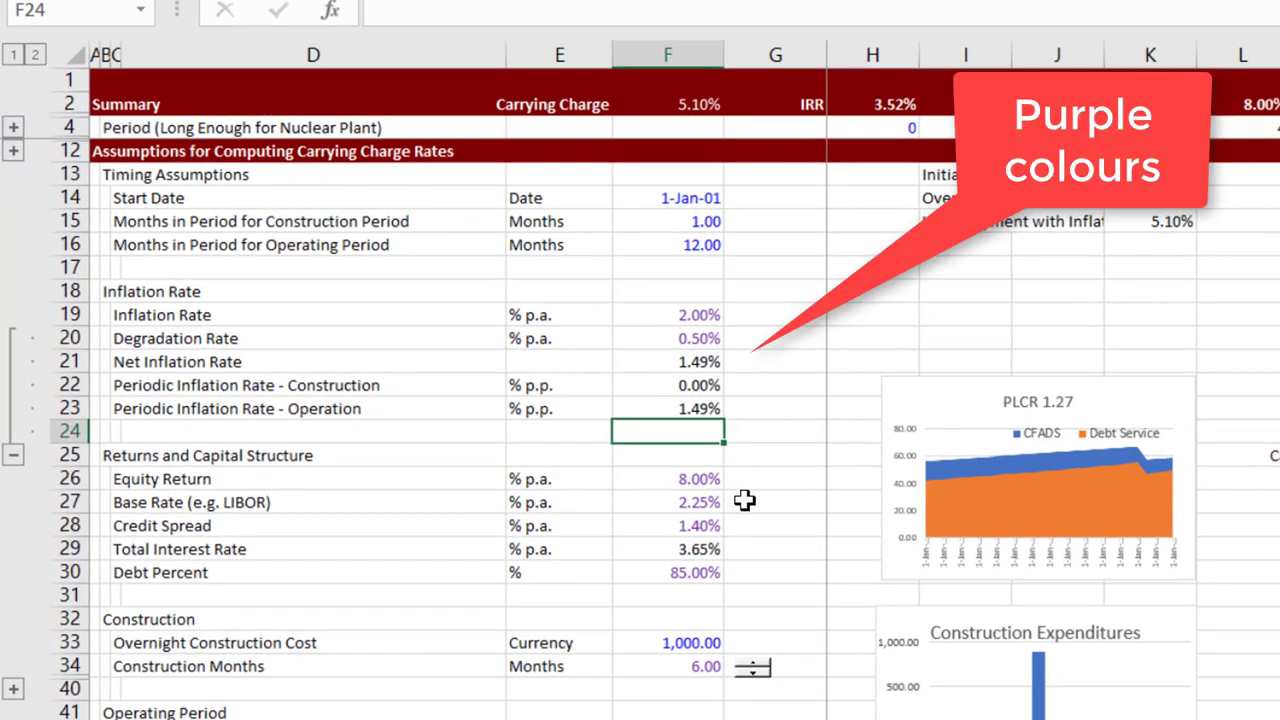
# Step: Return to the LCOE Summary sheet and switch the project selector to Onshore wind in Scotland
pyautogui.click(768, 459)
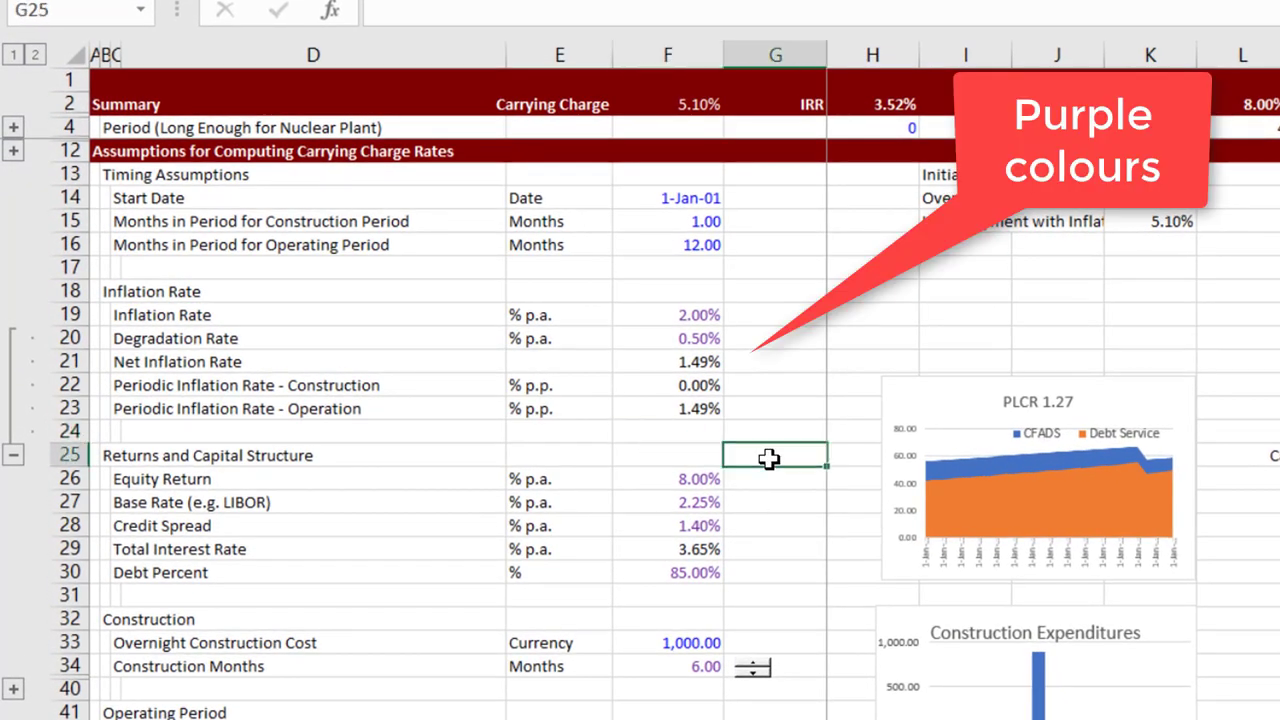
pyautogui.hotkey('ctrl', 'pageup')
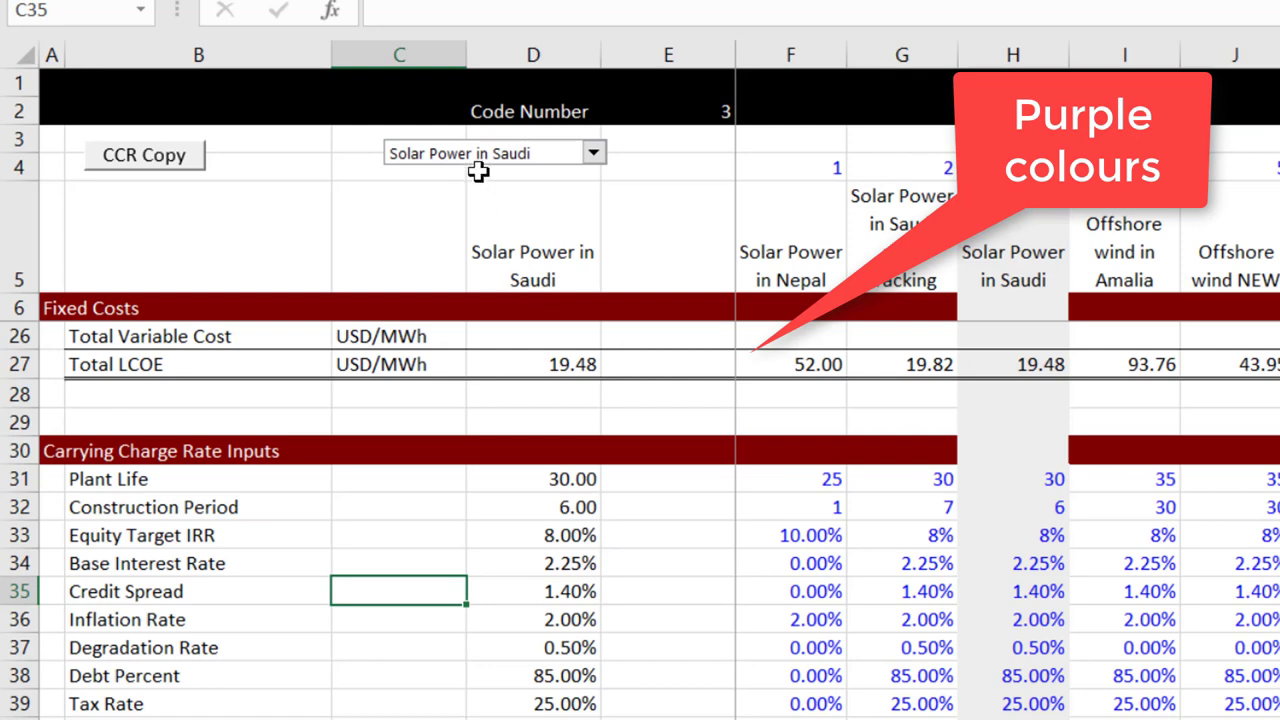
pyautogui.click(563, 619)
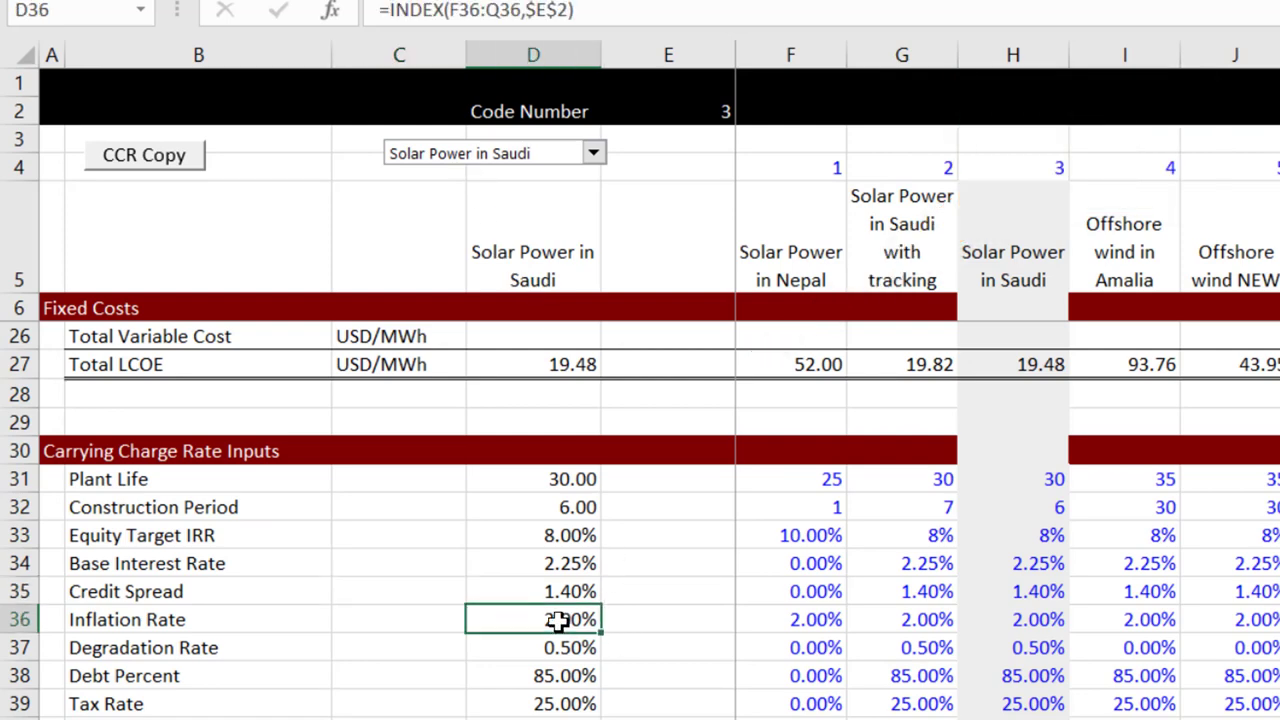
pyautogui.scroll(-5, 558, 622)
pyautogui.click(558, 622)
pyautogui.scroll(5, 558, 622)
pyautogui.click(558, 619)
pyautogui.click(594, 155)
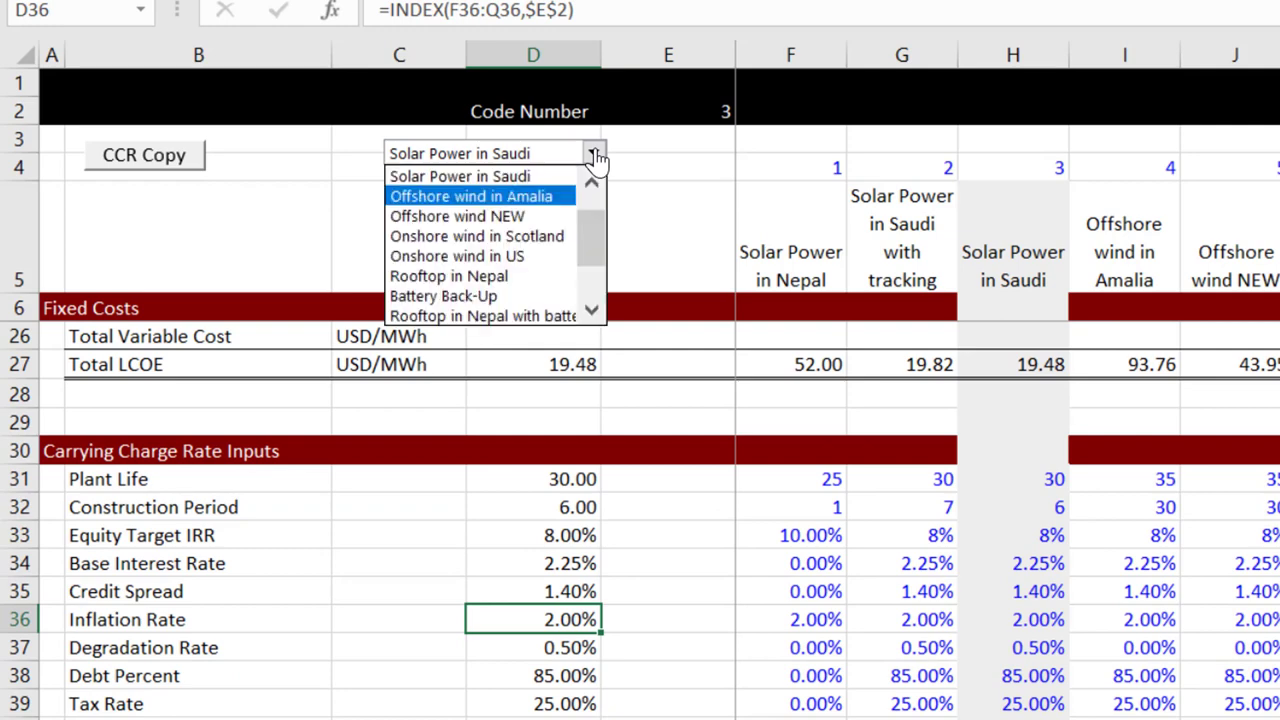
pyautogui.click(594, 155)
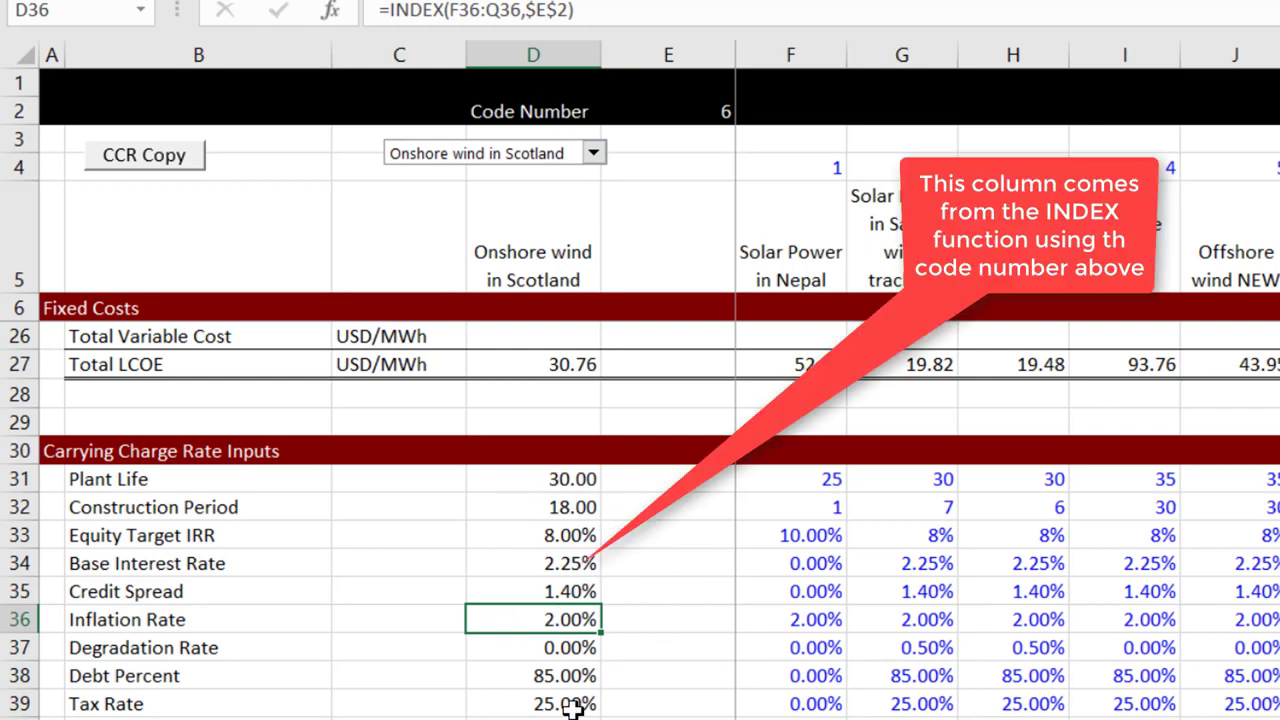
# Step: Examine the INDEX formula behind the selected project's Inflation Rate in D36 and its link to the code number
pyautogui.doubleClick(543, 617)
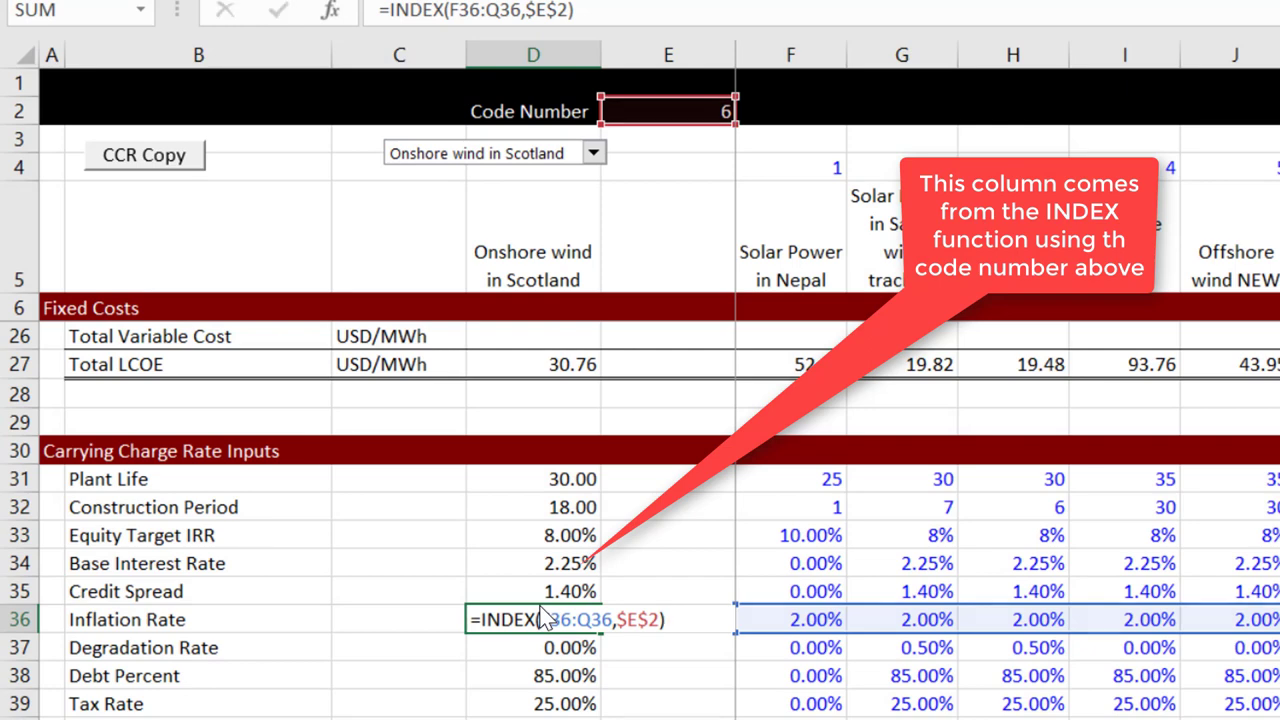
pyautogui.press('Return')
pyautogui.press('Down')
pyautogui.press('Up')
pyautogui.press('Up')
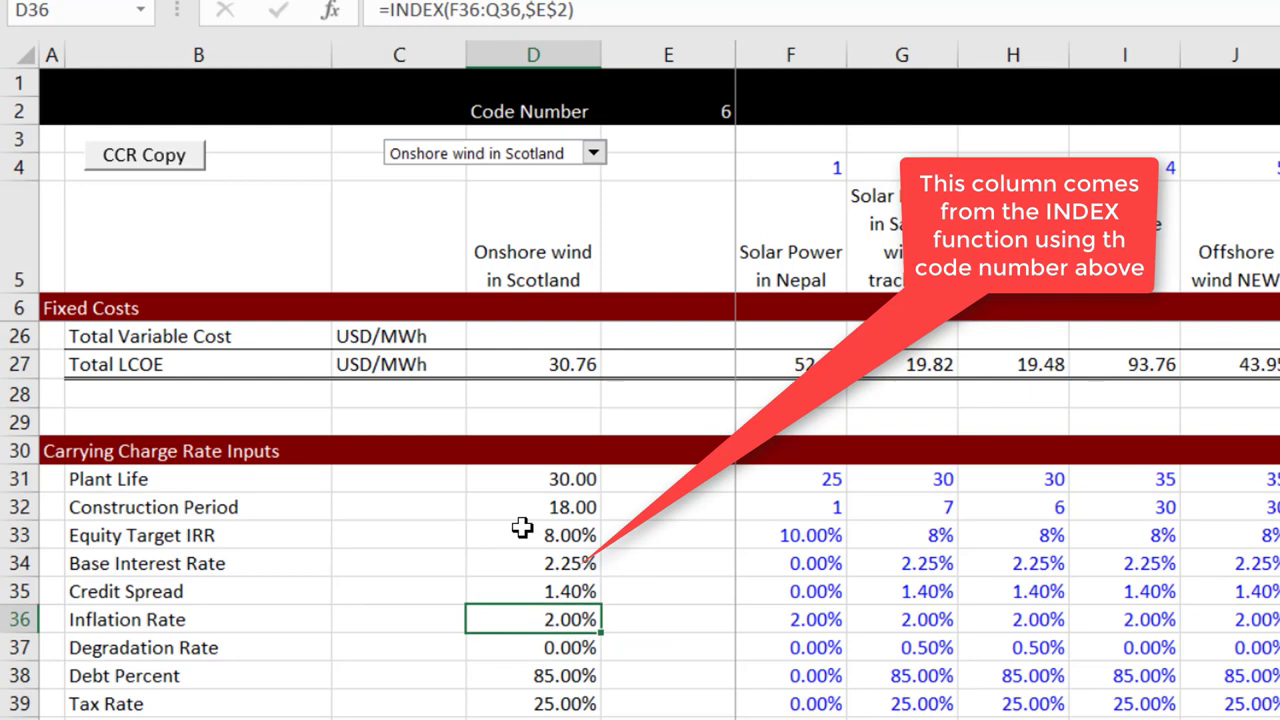
# Step: Copy the project dropdown onto the Carrying Charge sheet and place it in the header rows above column D
pyautogui.rightClick(455, 153)
pyautogui.click(487, 215)
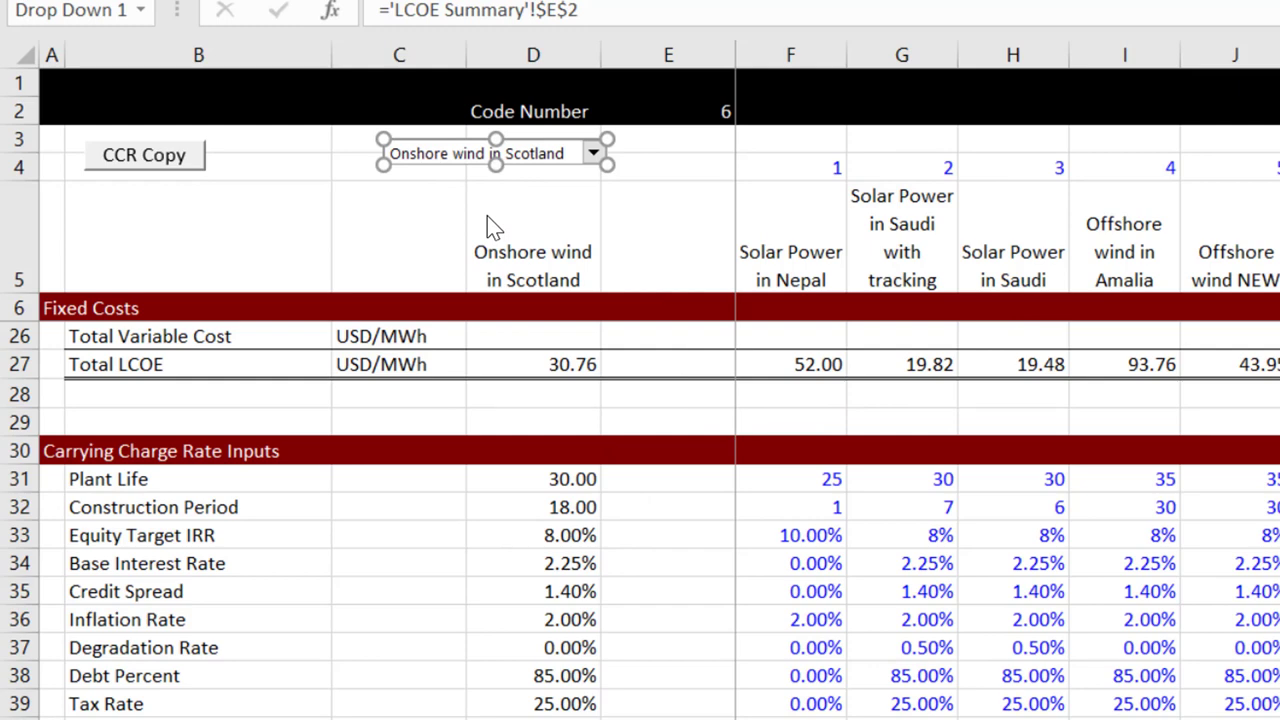
pyautogui.hotkey('ctrl', 'pagedown')
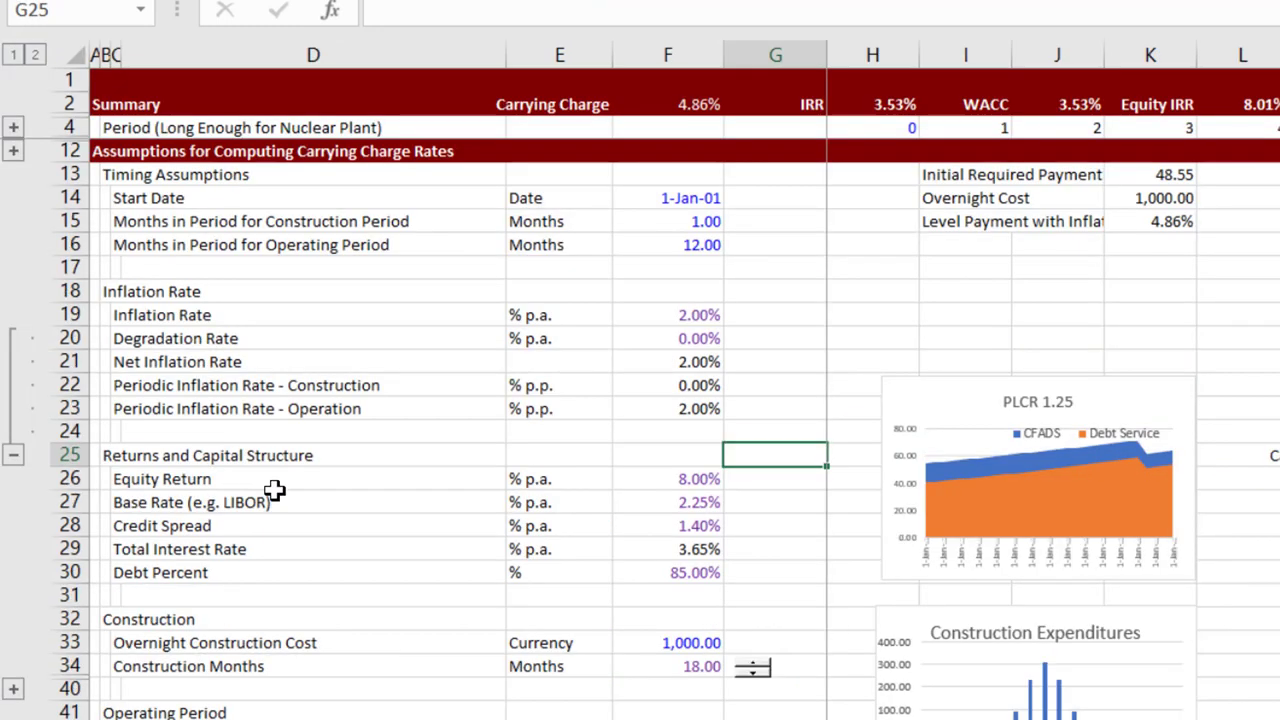
pyautogui.click(273, 91)
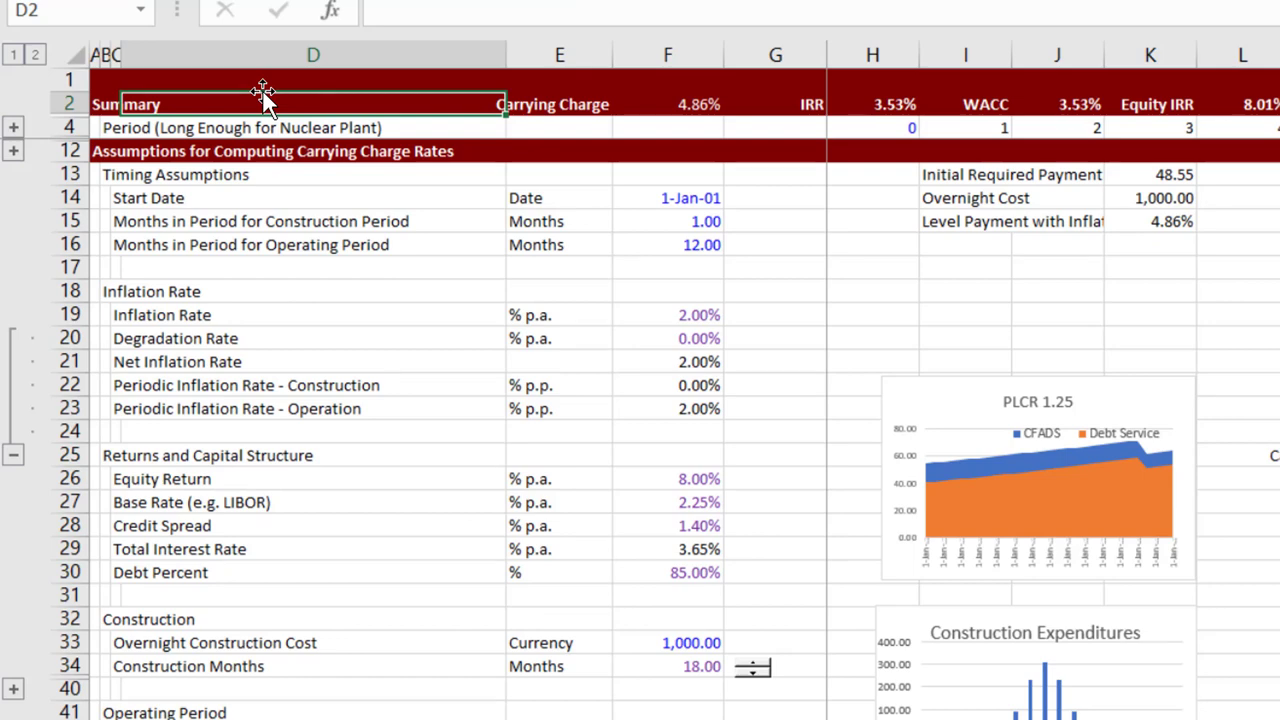
pyautogui.click(262, 92)
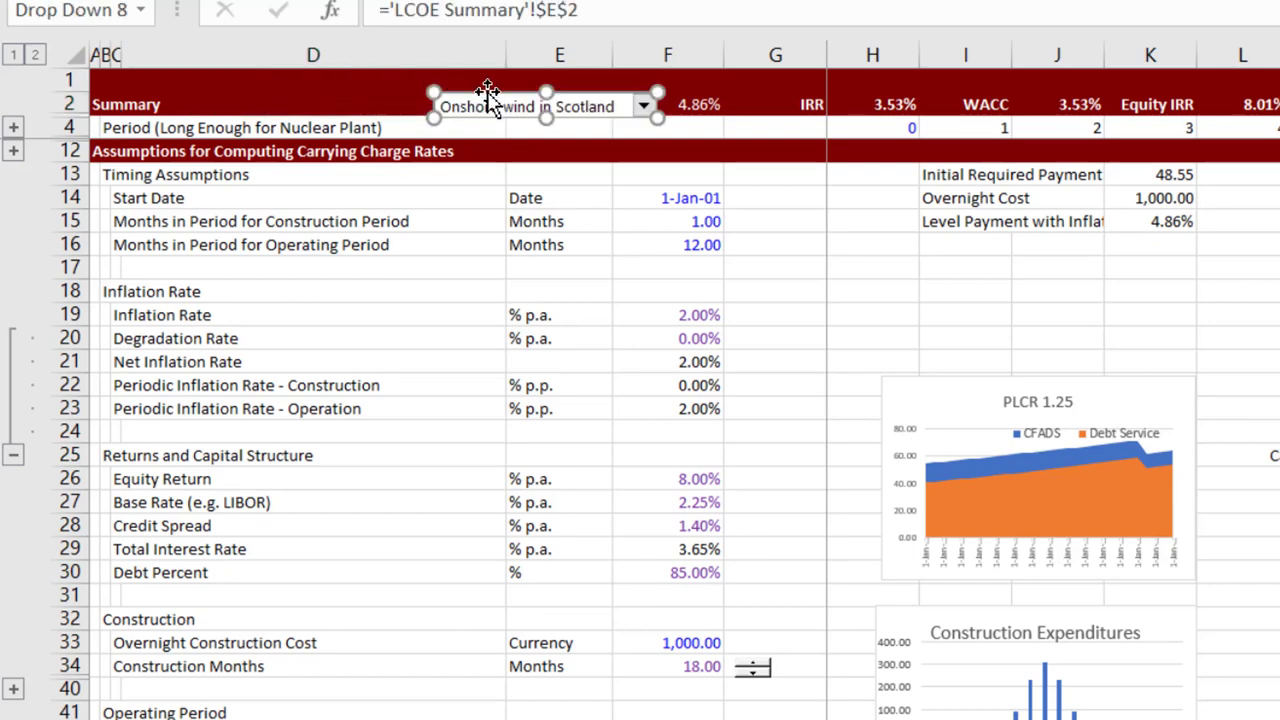
pyautogui.moveTo(487, 95); pyautogui.dragTo(318, 96)
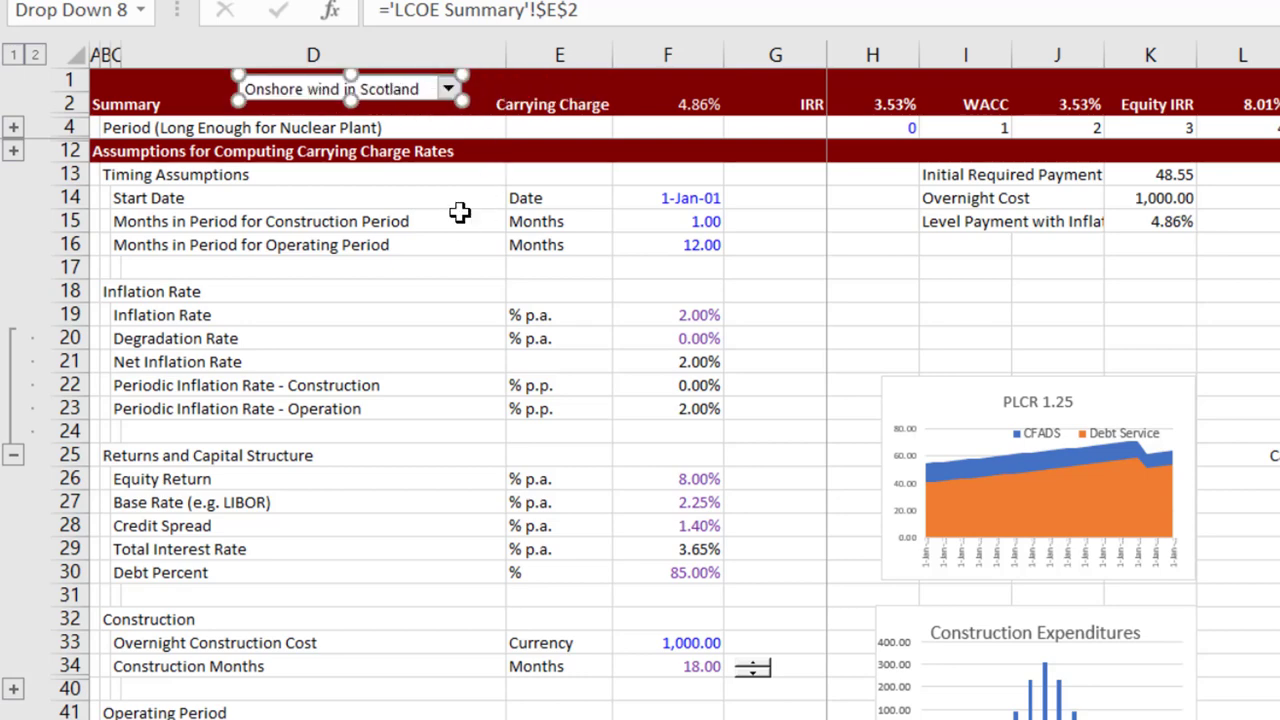
pyautogui.click(459, 214)
# Step: Select Solar Power in Saudi in the Carrying Charge sheet's project dropdown
pyautogui.click(448, 89)
pyautogui.scroll(1, 452, 100)
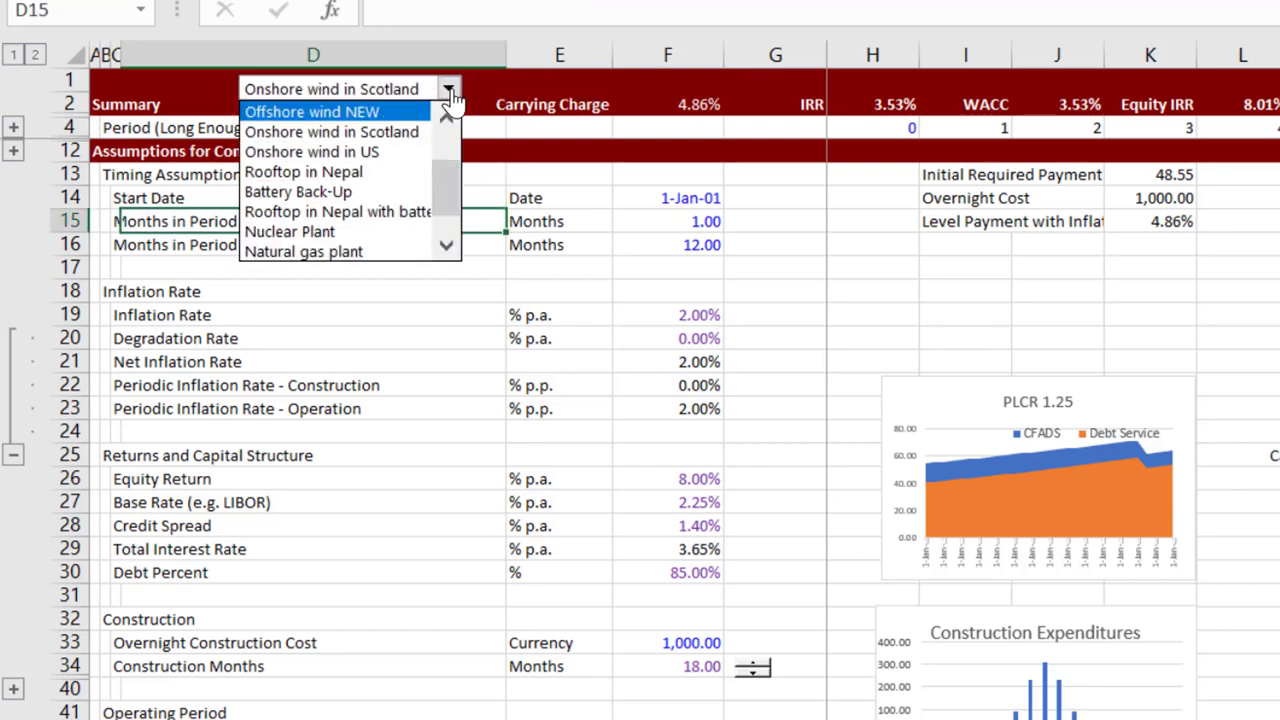
pyautogui.scroll(2, 452, 100)
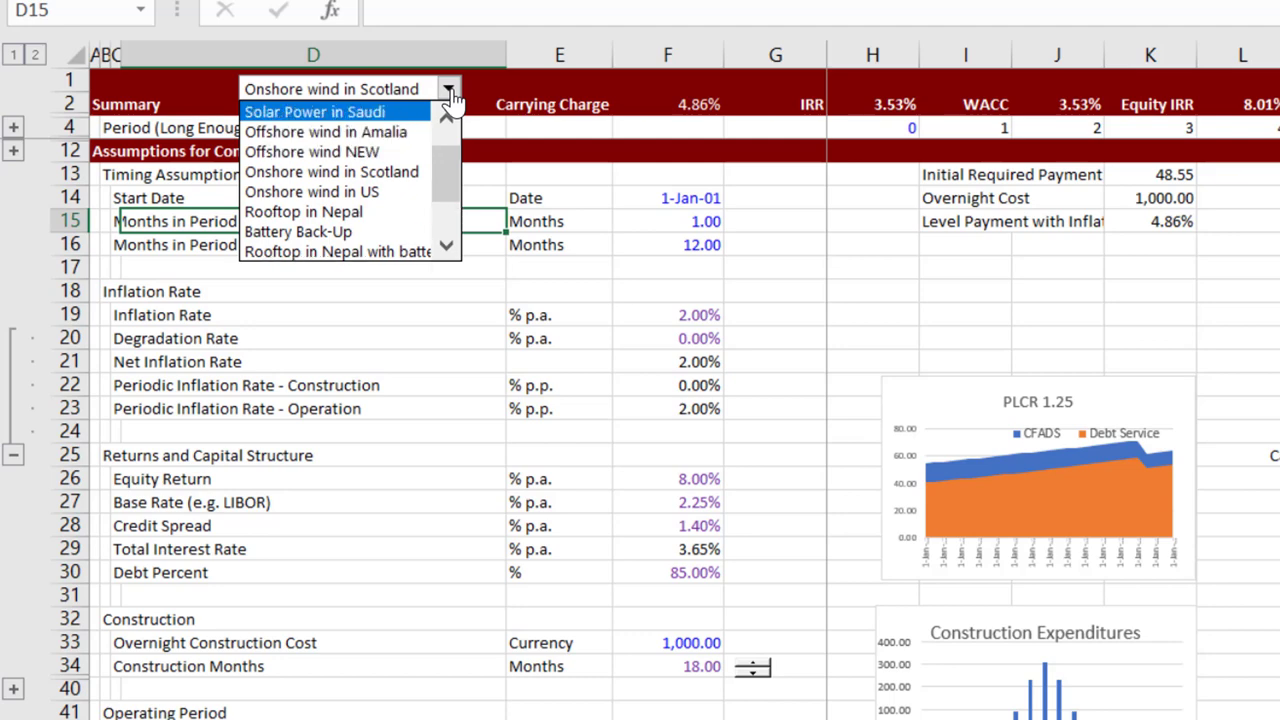
pyautogui.click(450, 90)
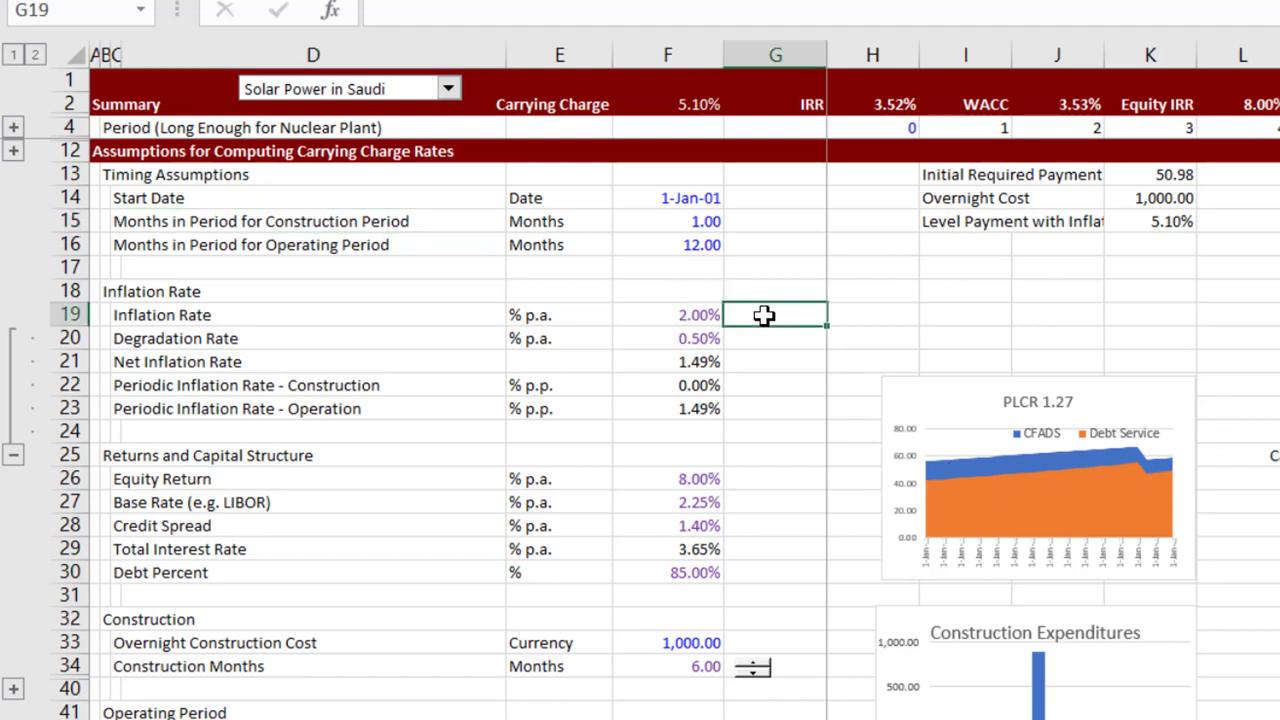
# Step: Go through the column F assumptions from Inflation Rate down to Operating Period, checking which ones link to the LCOE Summary sheet
pyautogui.click(655, 290)
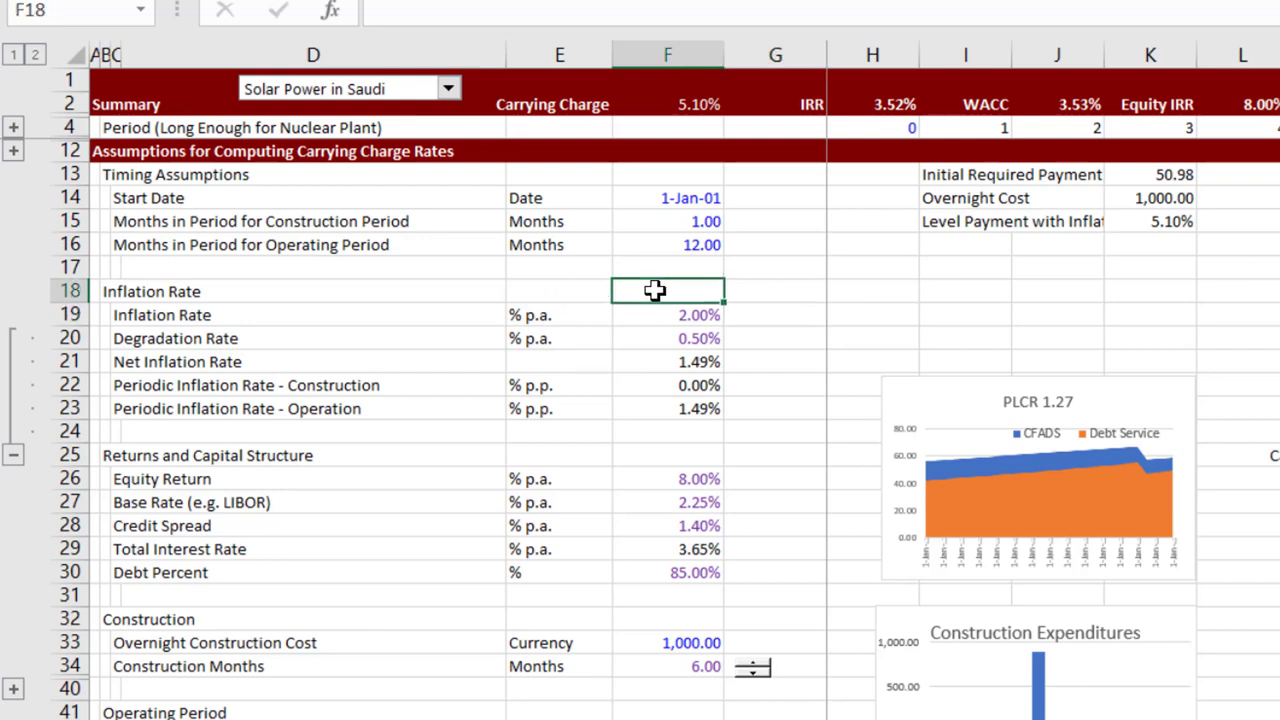
pyautogui.press('Down')
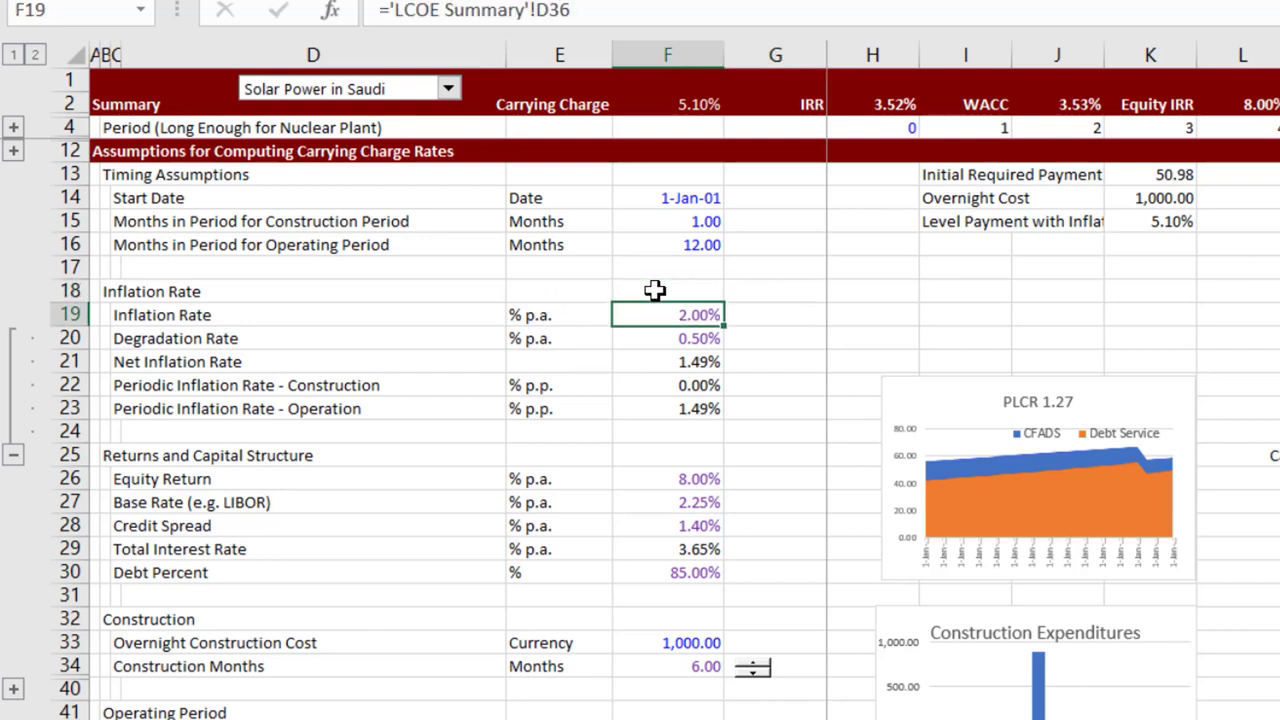
pyautogui.press('Down')
pyautogui.press('Down')
pyautogui.press('Down')
pyautogui.press('Down')
pyautogui.press('Down')
pyautogui.press('Down')
pyautogui.press('Down')
pyautogui.press('Down')
pyautogui.press('Down')
pyautogui.press('Down')
pyautogui.press('Down')
pyautogui.press('Down')
pyautogui.press('Down')
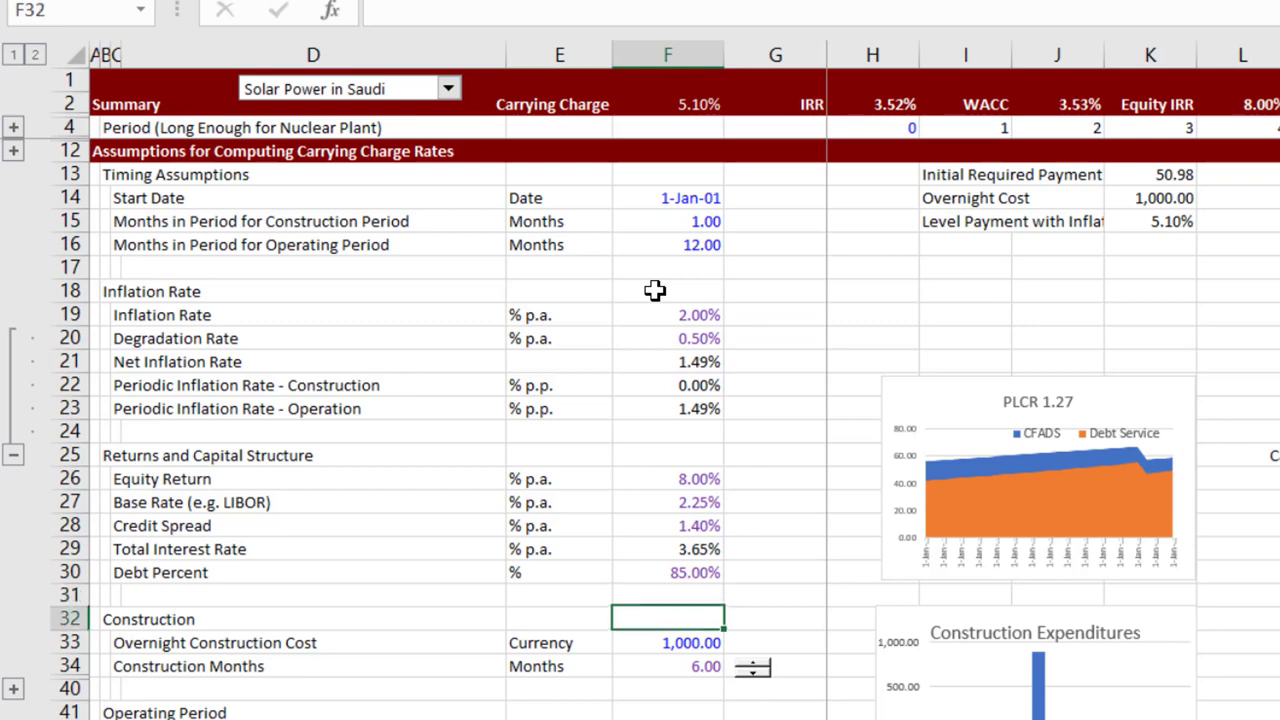
pyautogui.press('Down')
pyautogui.press('Down')
pyautogui.press('Down')
pyautogui.press('Down')
pyautogui.press('Down')
pyautogui.press('Down')
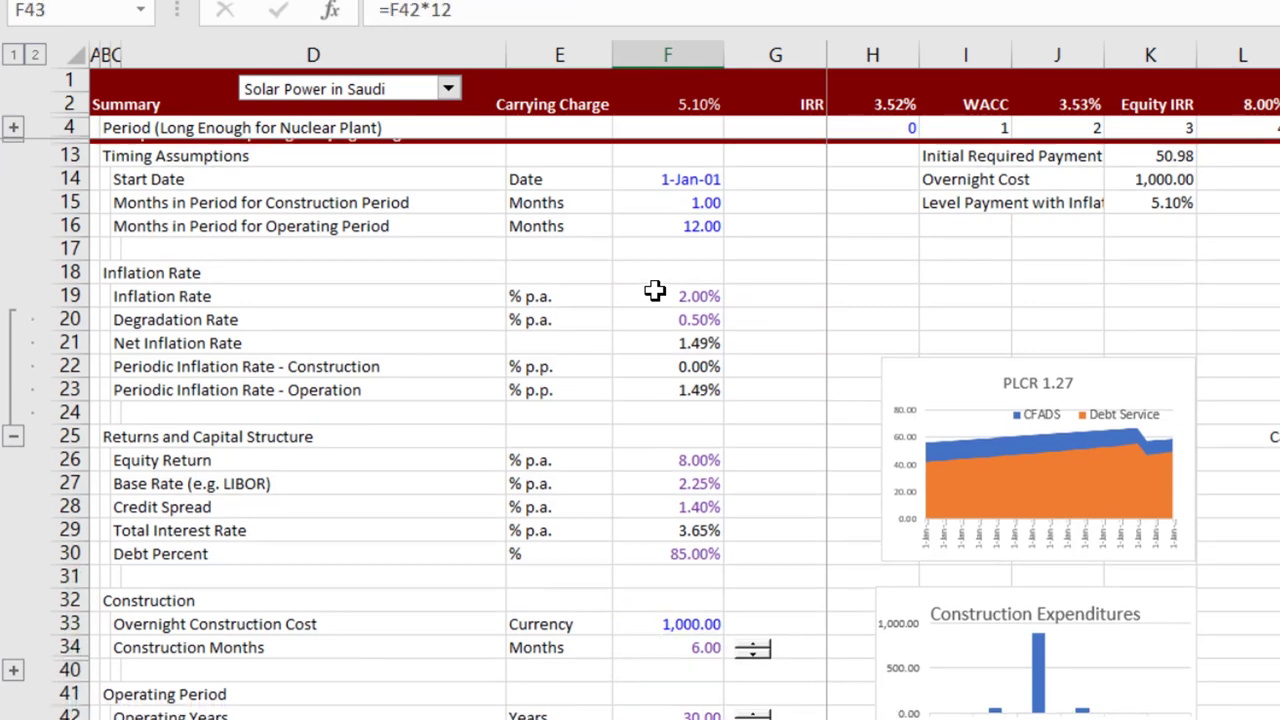
pyautogui.press('Down')
pyautogui.press('Up')
pyautogui.press('Up')
pyautogui.press('Up')
pyautogui.scroll(1, 654, 289)
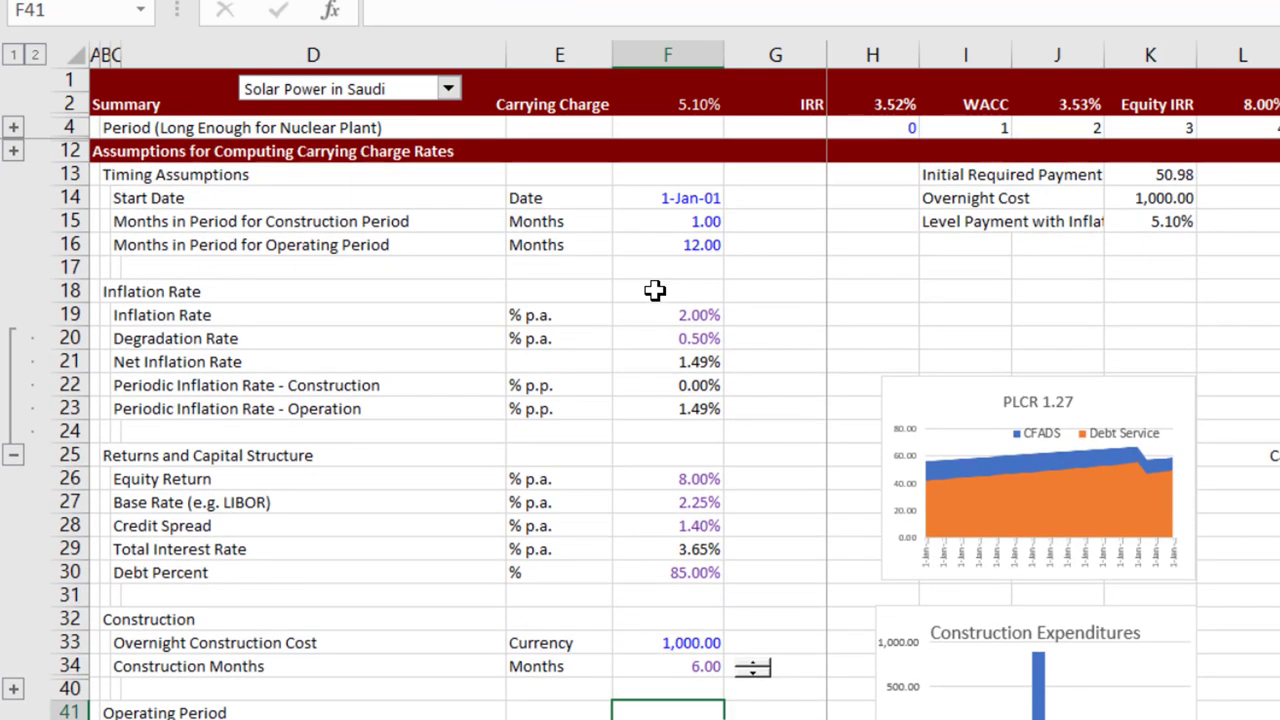
pyautogui.click(631, 282)
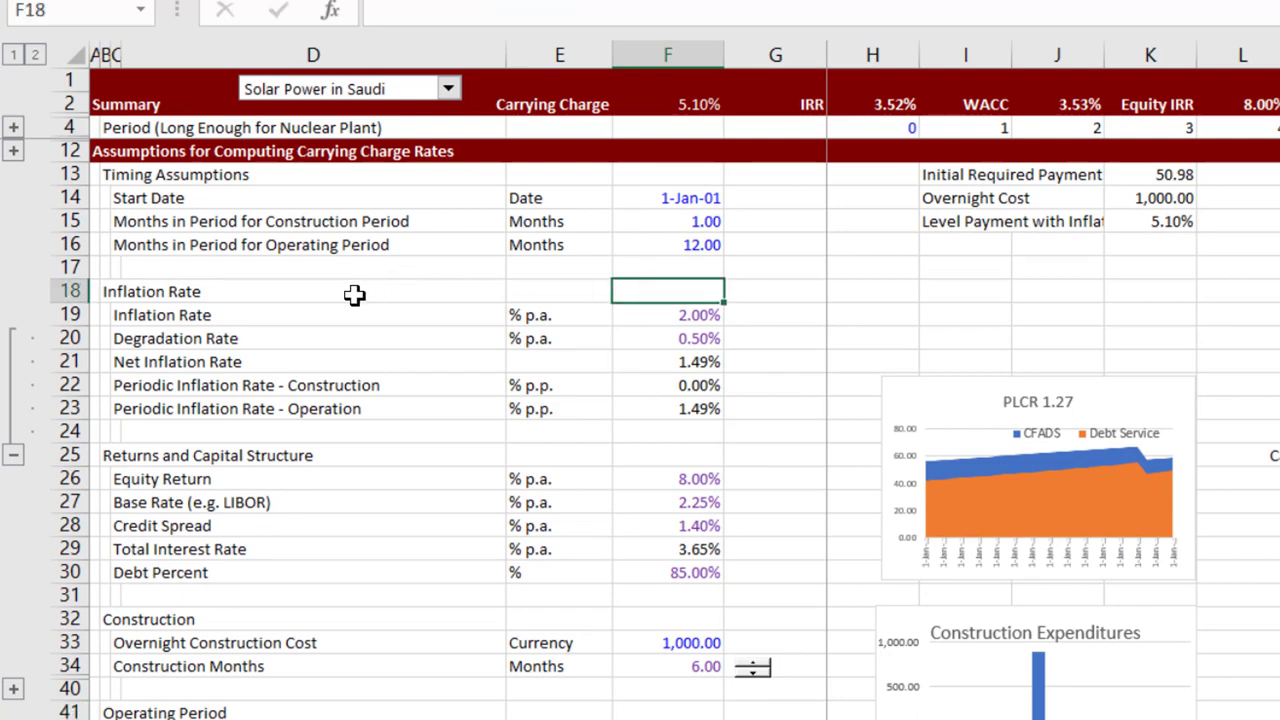
# Step: Select Offshore wind in Amalia on the Carrying Charge sheet and check the selection on the Financial Model and LCOE Summary sheets
pyautogui.click(446, 90)
pyautogui.click(446, 92)
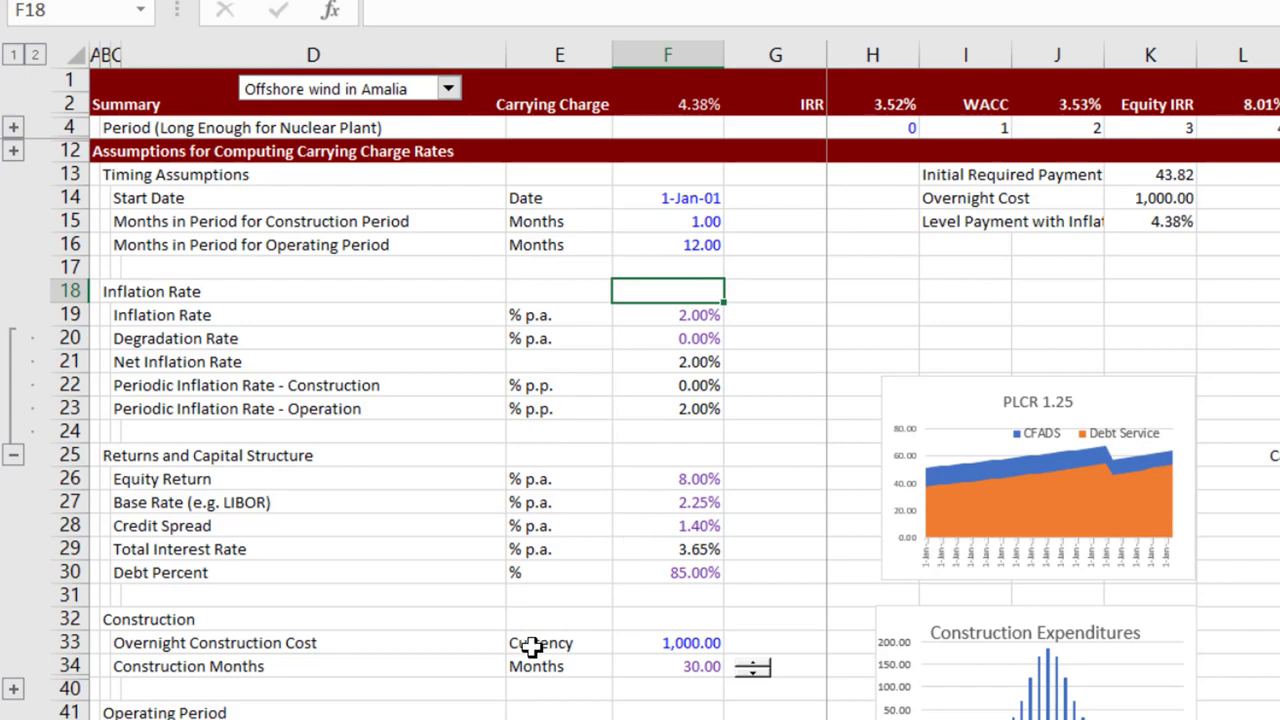
pyautogui.hotkey('ctrl', 'pagedown')
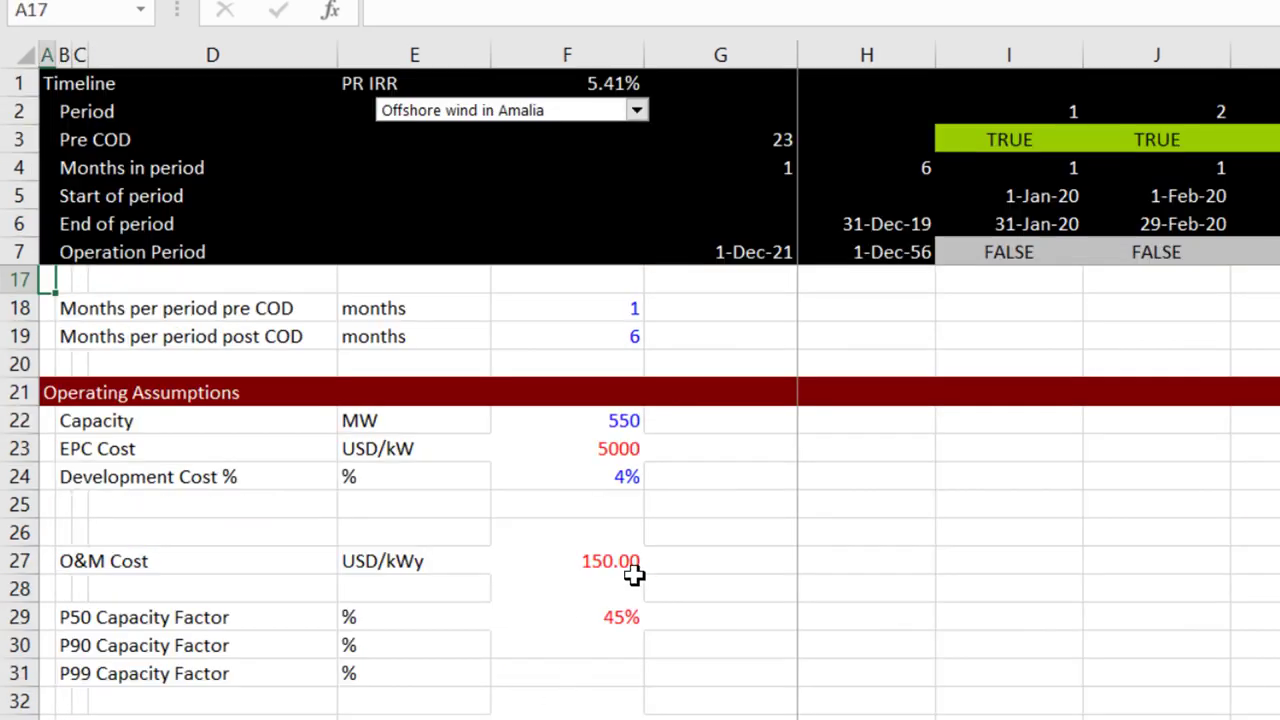
pyautogui.click(222, 688)
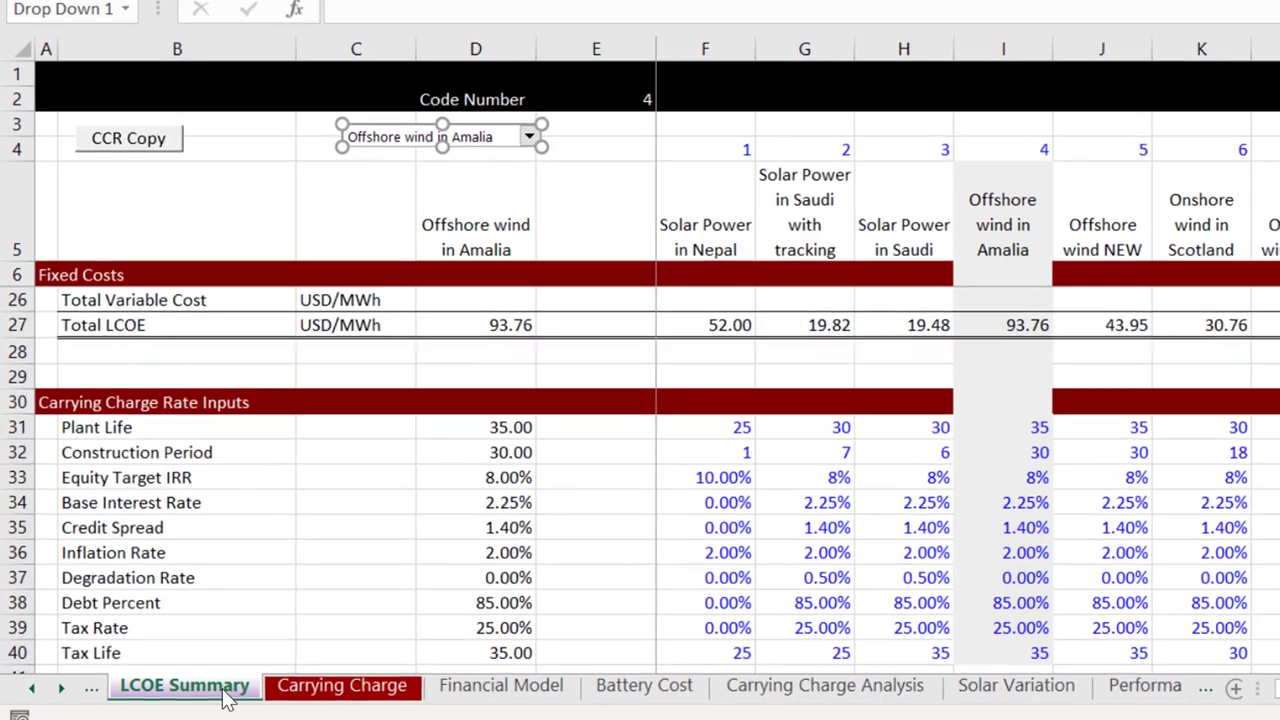
pyautogui.press('Escape')
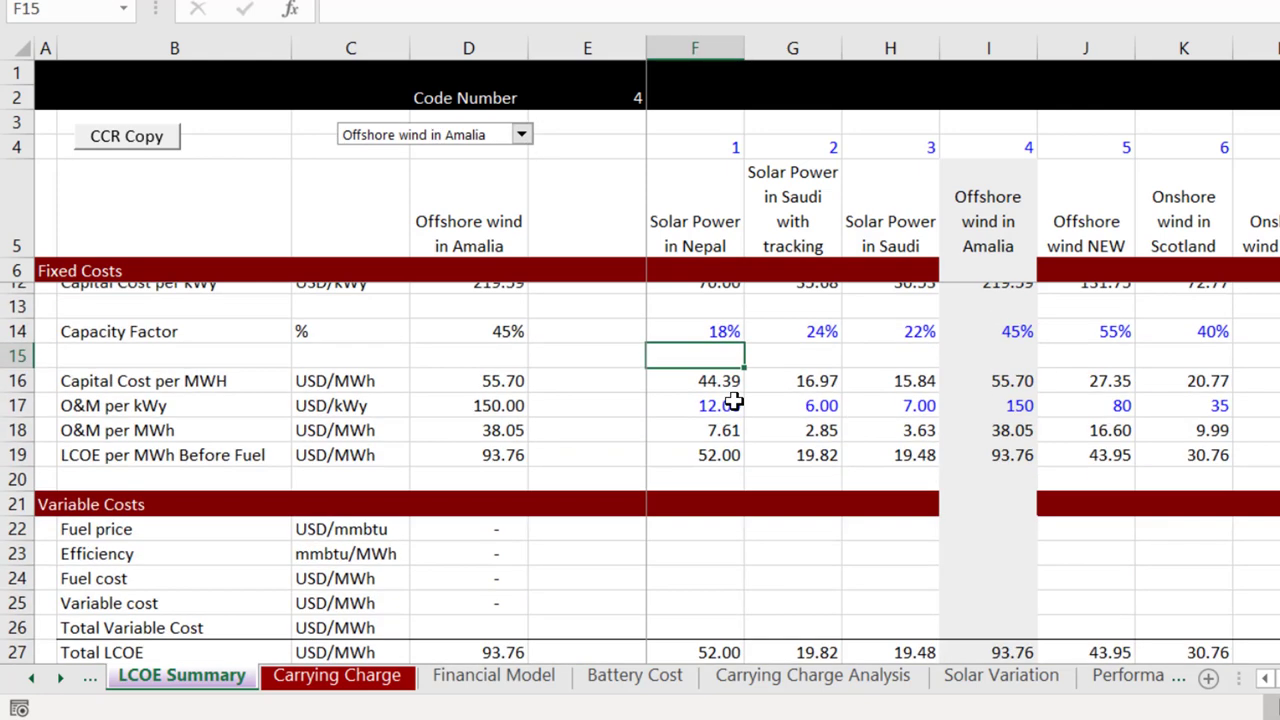
# Step: Review the fixed-cost rows on the LCOE Summary sheet across the project columns, from CCR down to LCOE per MWh Before Fuel
pyautogui.scroll(1, 733, 399)
pyautogui.press('Left')
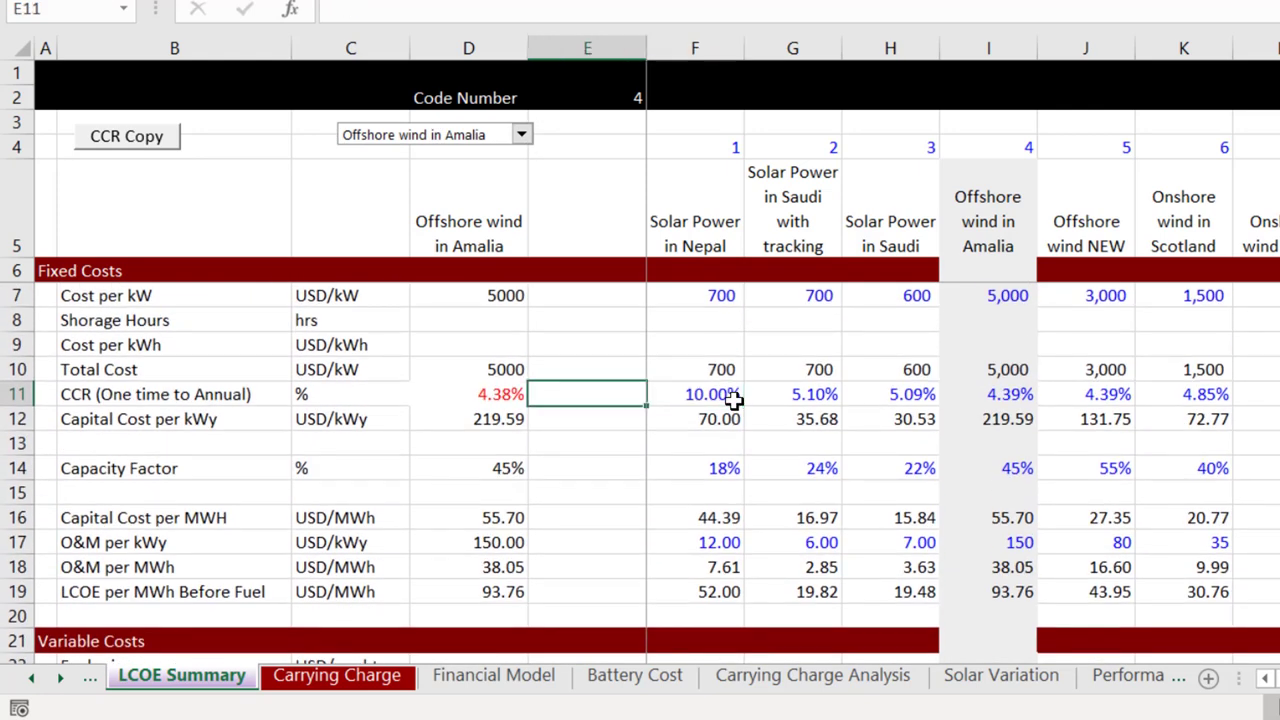
pyautogui.press('Right')
pyautogui.press('Down')
pyautogui.press('Down')
pyautogui.press('Down')
pyautogui.press('Down')
pyautogui.press('Down')
pyautogui.press('Down')
pyautogui.press('Down')
pyautogui.press('Down')
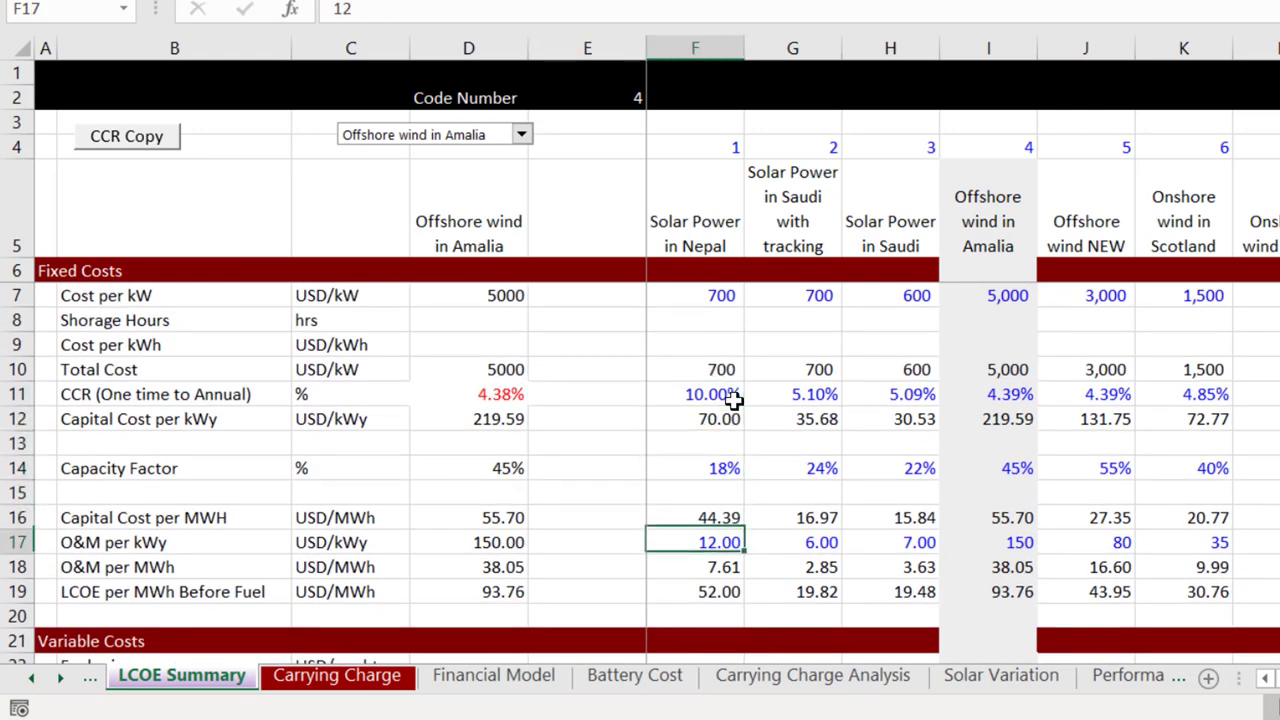
pyautogui.press('Right')
pyautogui.press('Right')
pyautogui.press('Right')
pyautogui.press('Right')
pyautogui.press('Right')
pyautogui.press('Right')
pyautogui.press('Right')
pyautogui.press('Right')
pyautogui.press('Right')
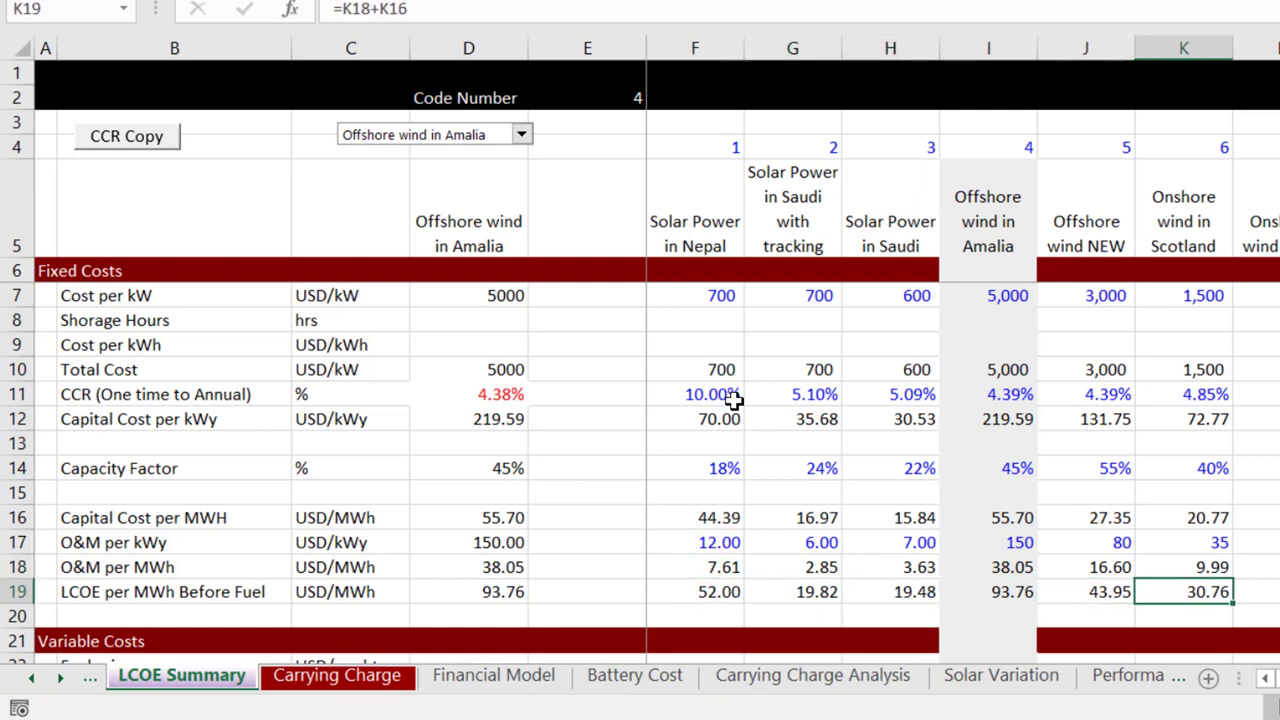
pyautogui.press('Left')
pyautogui.press('Left')
pyautogui.press('Left')
pyautogui.press('Left')
pyautogui.press('Left')
pyautogui.press('Left')
pyautogui.press('Left')
pyautogui.press('Left')
pyautogui.press('Left')
pyautogui.press('Left')
pyautogui.press('Left')
pyautogui.press('Left')
pyautogui.press('Left')
pyautogui.press('Left')
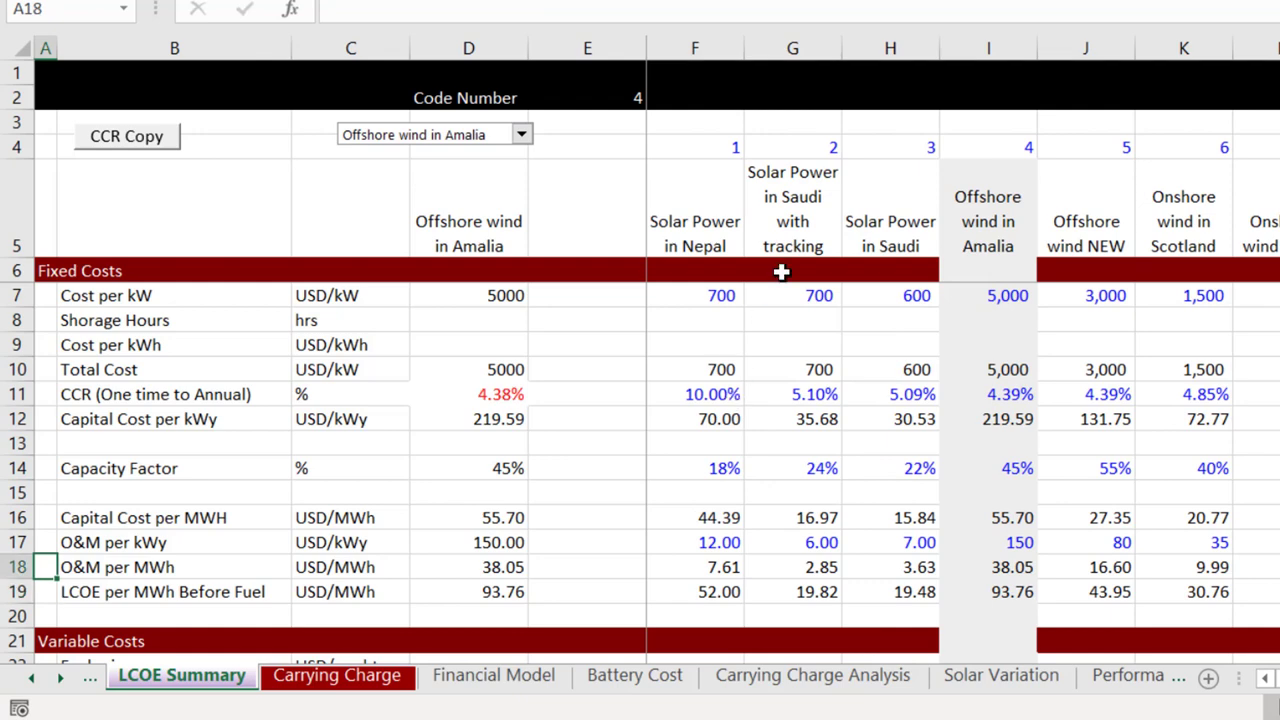
# Step: Compare the linked CCR formula in D11 with the stored CCR values of the individual projects along row 11
pyautogui.click(690, 393)
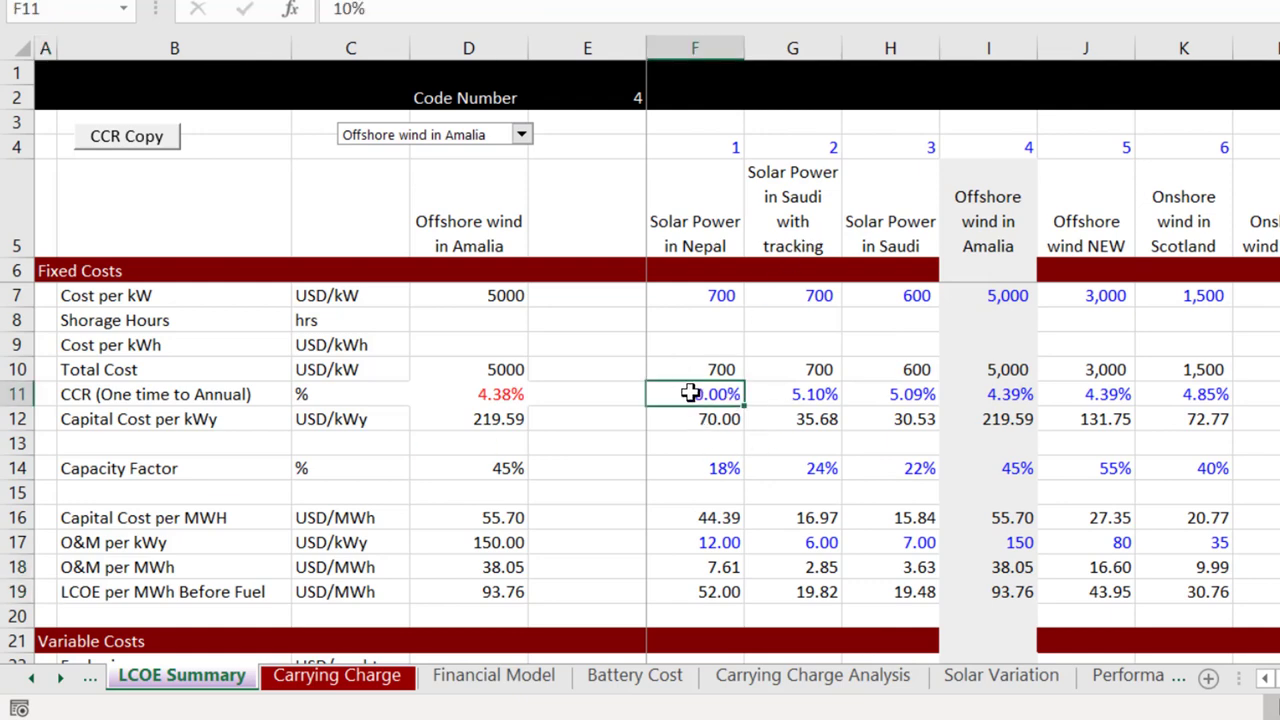
pyautogui.click(481, 394)
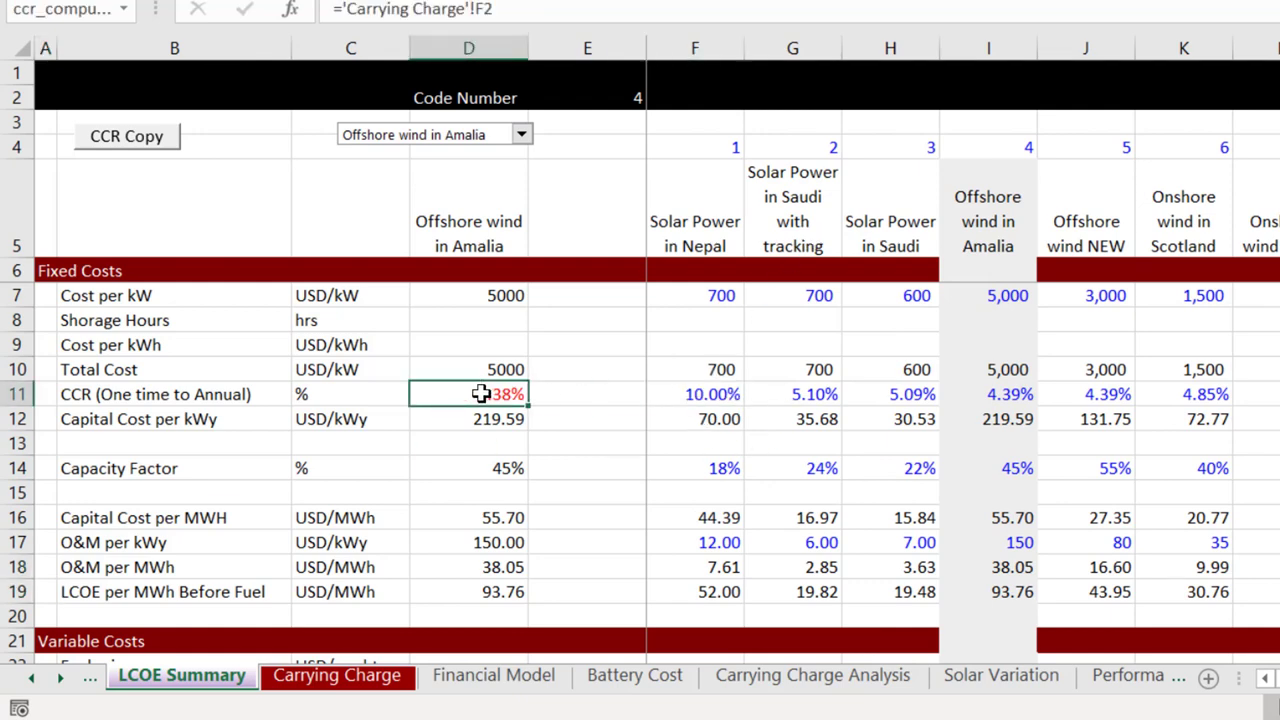
pyautogui.press('Right')
pyautogui.press('Right')
pyautogui.press('Right')
pyautogui.press('Right')
pyautogui.press('Right')
pyautogui.press('Right')
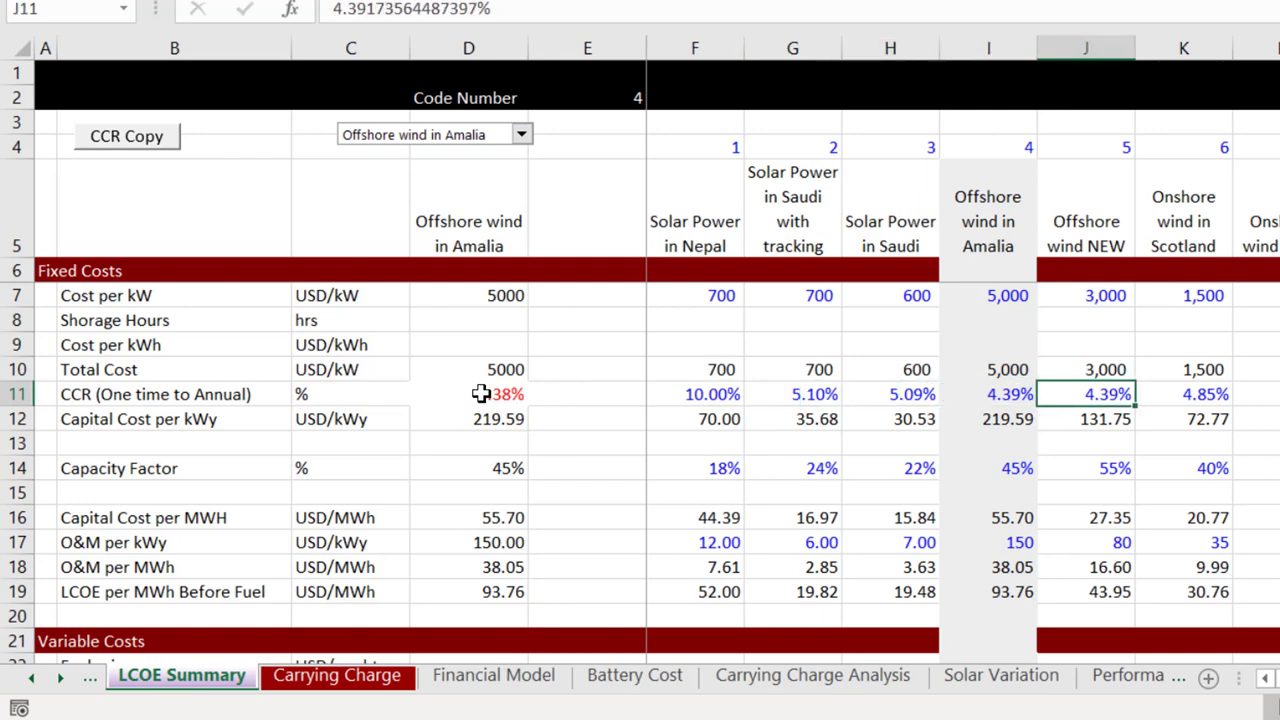
pyautogui.press('Right')
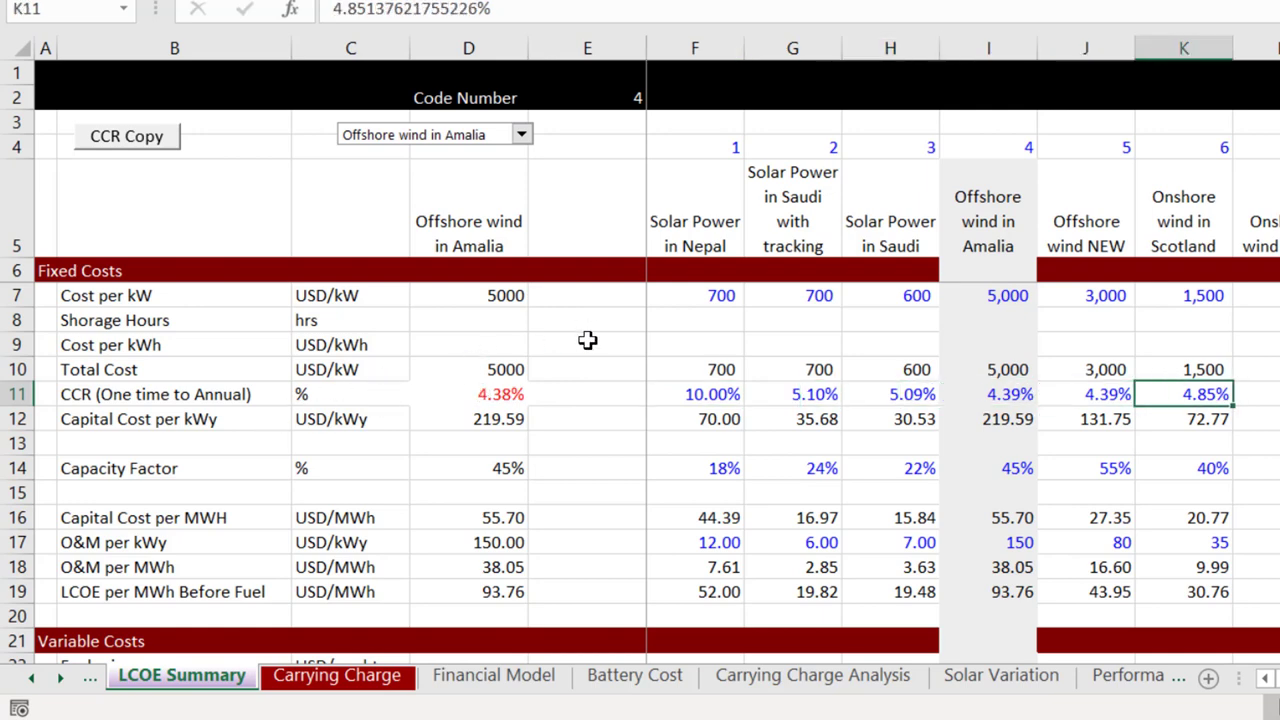
pyautogui.press('Left')
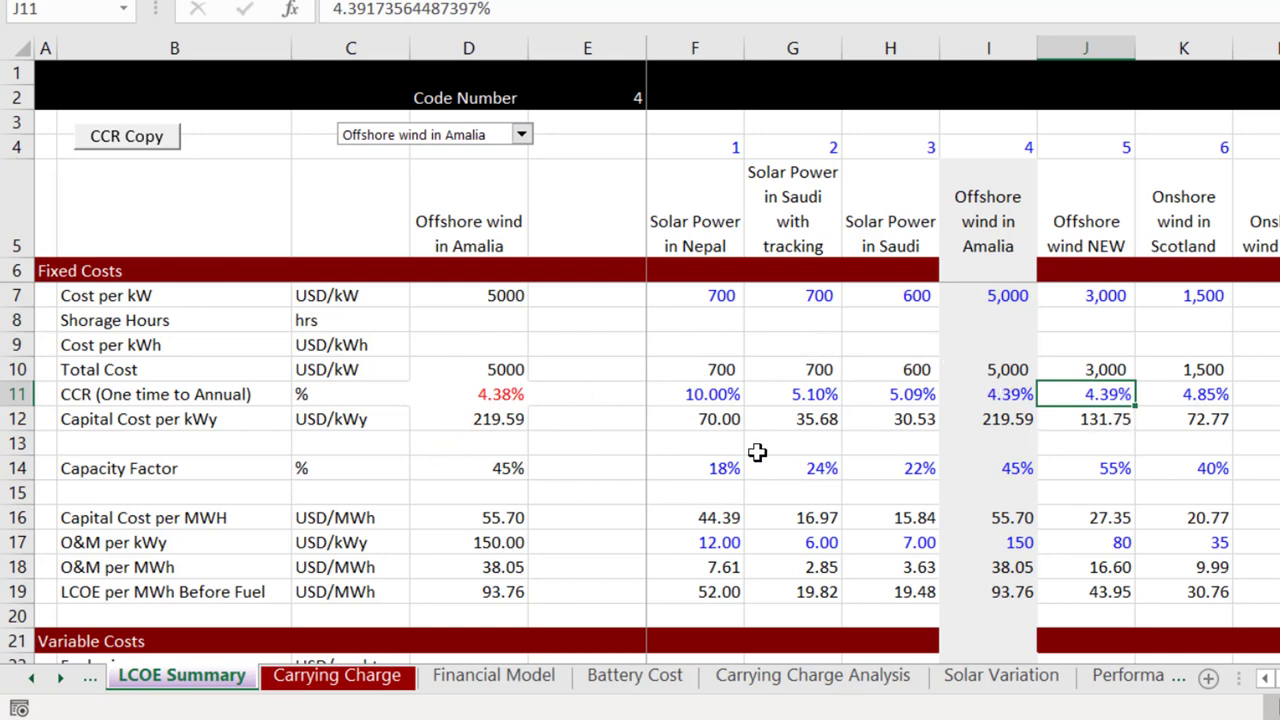
# Step: Check the Carrying Charge Rate Inputs of the projects further down the LCOE Summary sheet
pyautogui.press('pagedown')
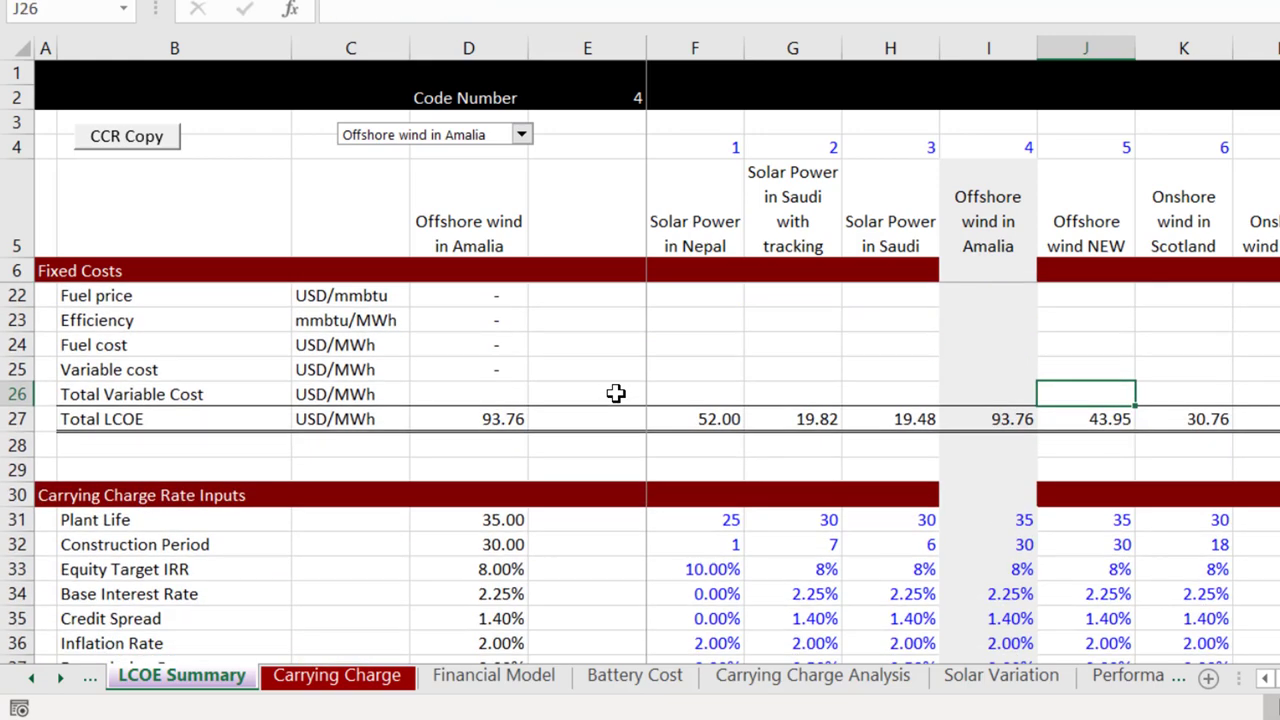
pyautogui.press('pagedown')
pyautogui.press('Up')
pyautogui.press('Up')
pyautogui.press('Up')
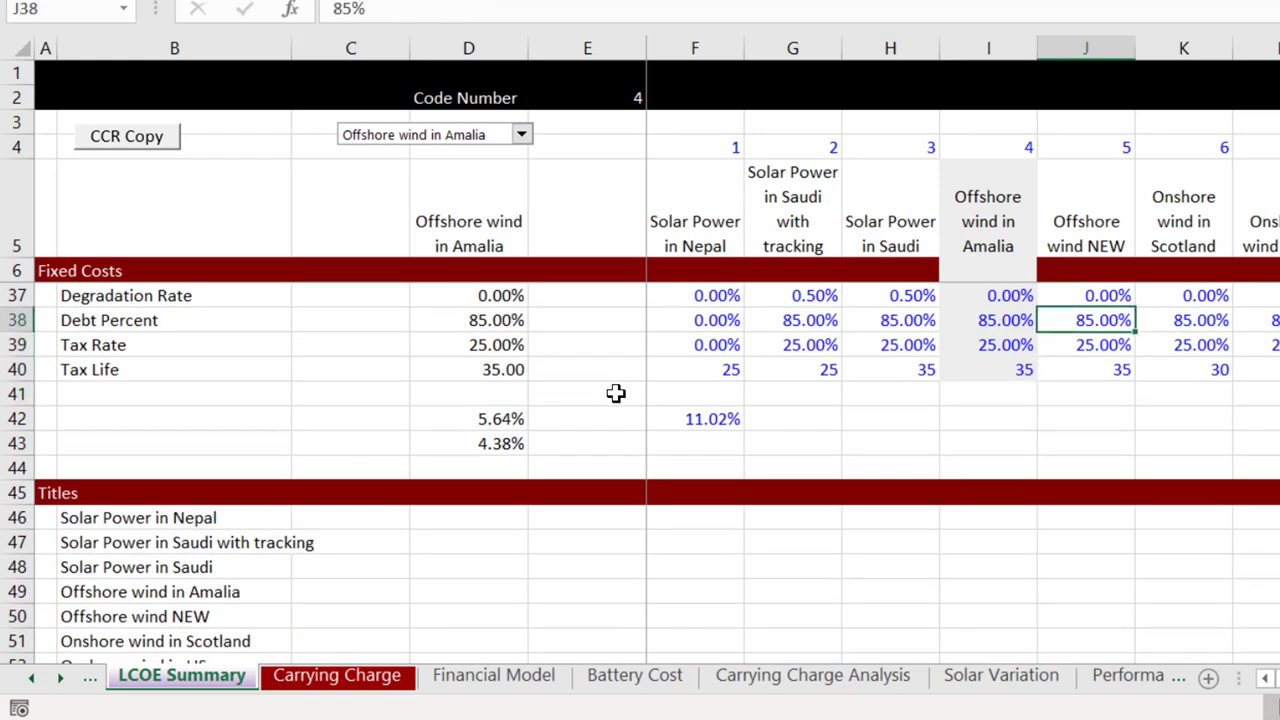
pyautogui.press('pageup')
pyautogui.press('pageup')
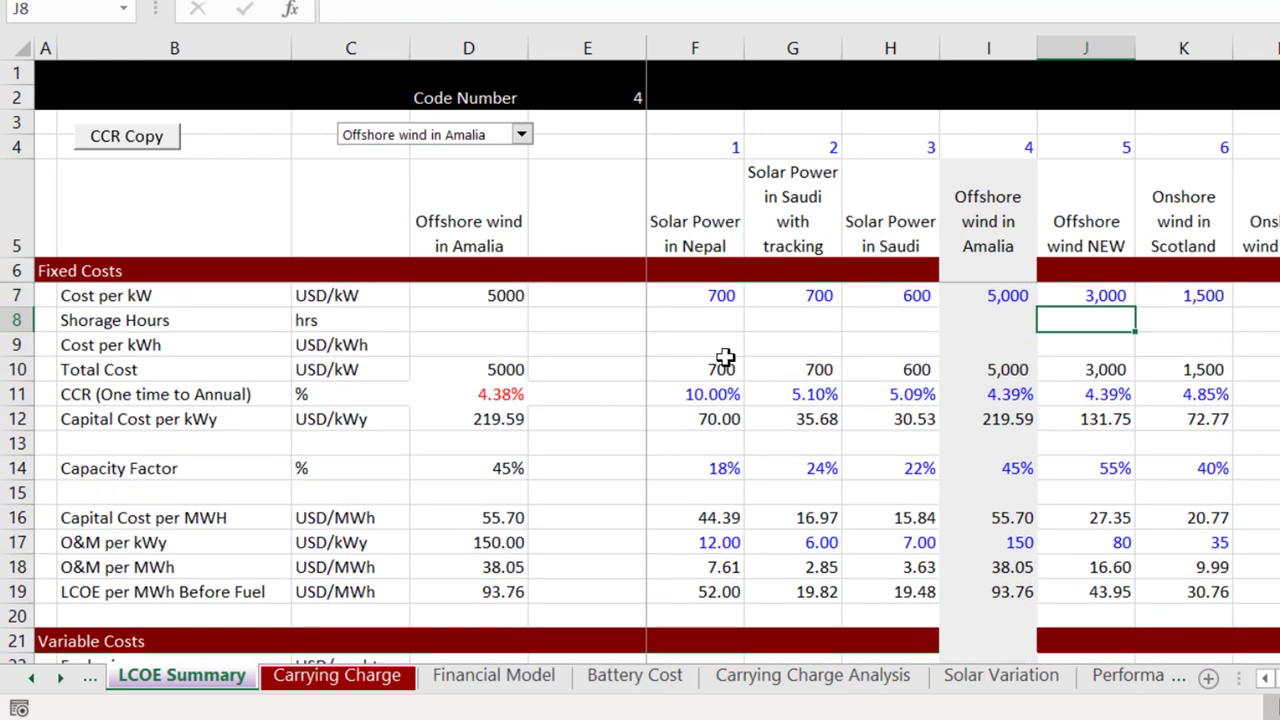
# Step: Open the Button2_Click macro assigned to the CCR Copy button for editing
pyautogui.click(690, 338)
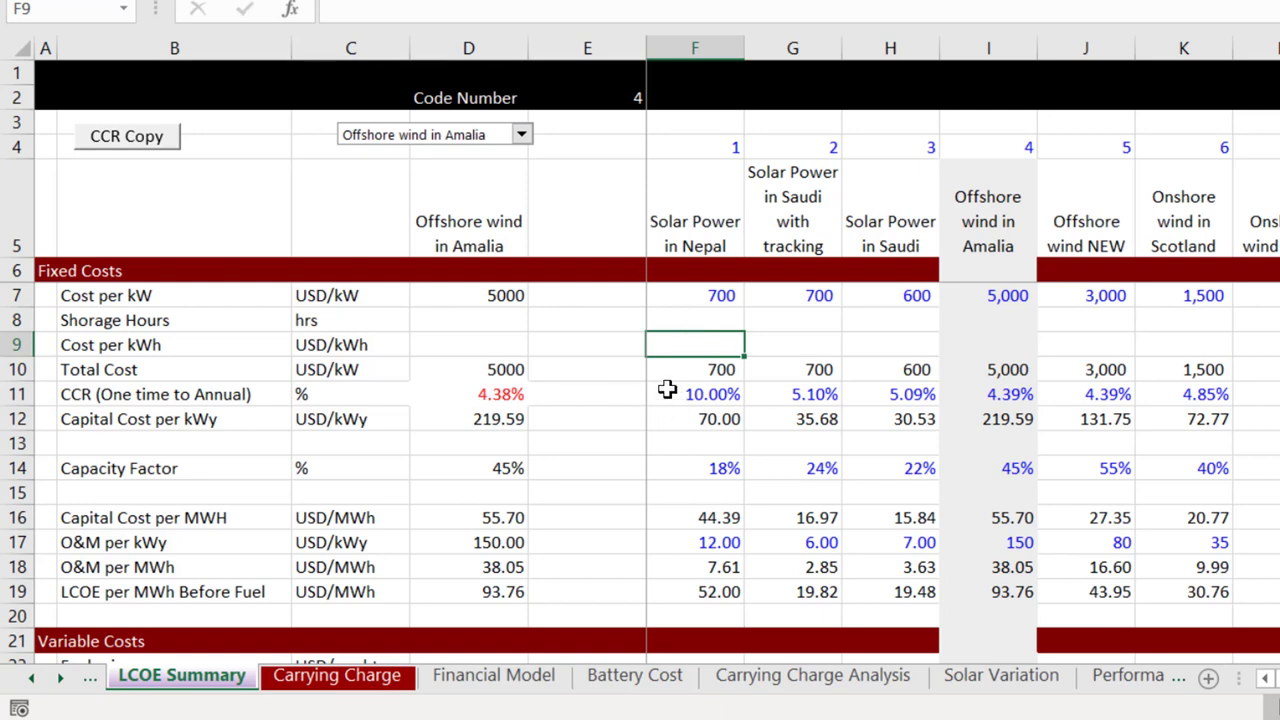
pyautogui.click(700, 394)
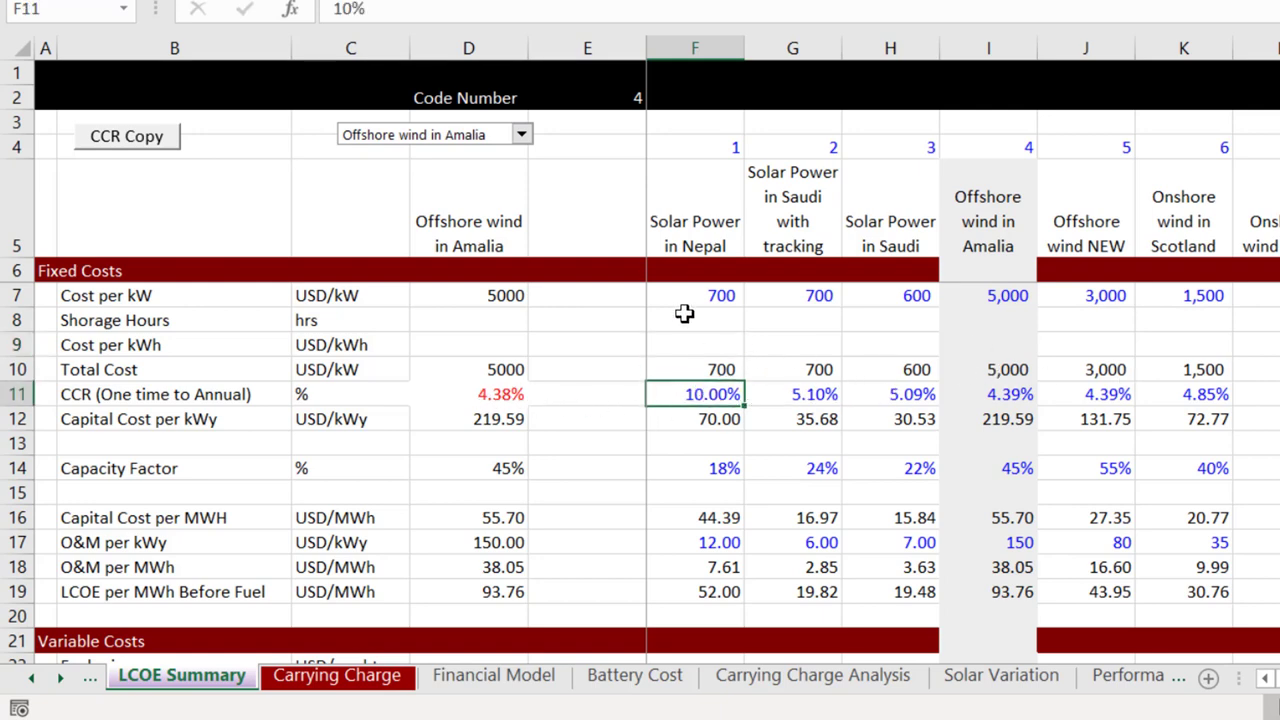
pyautogui.rightClick(132, 147)
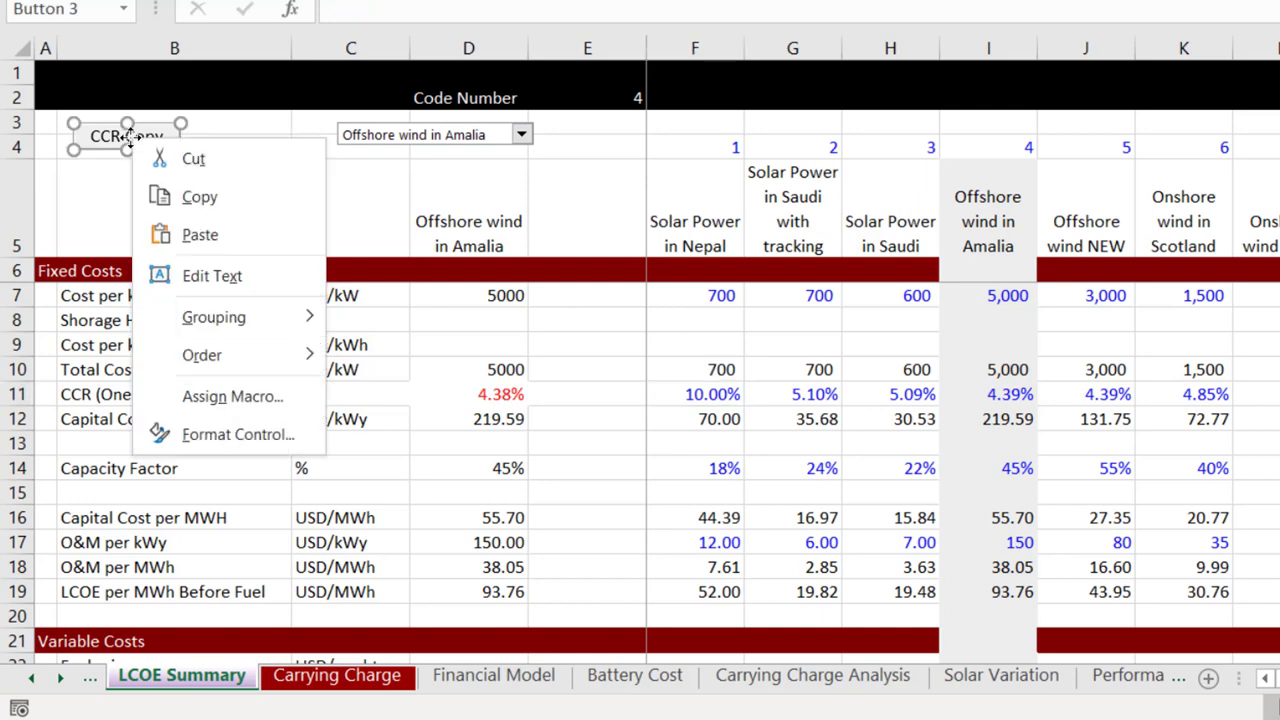
pyautogui.click(236, 400)
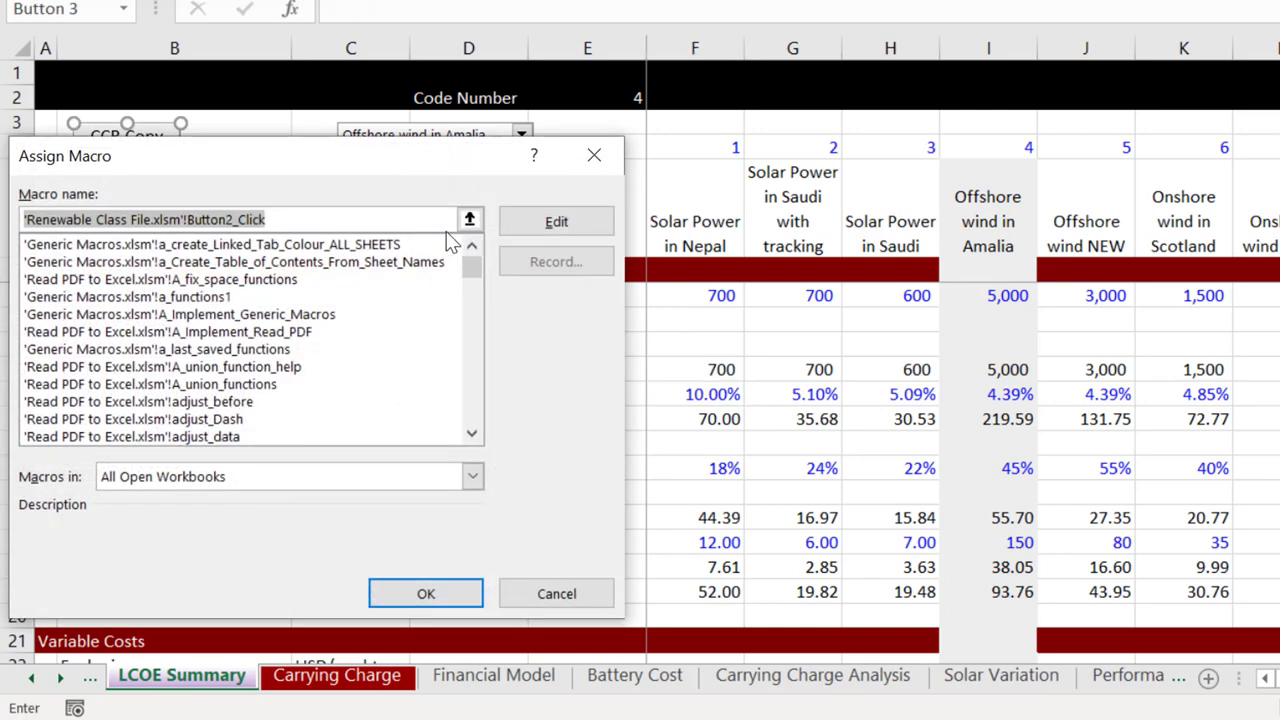
pyautogui.click(550, 224)
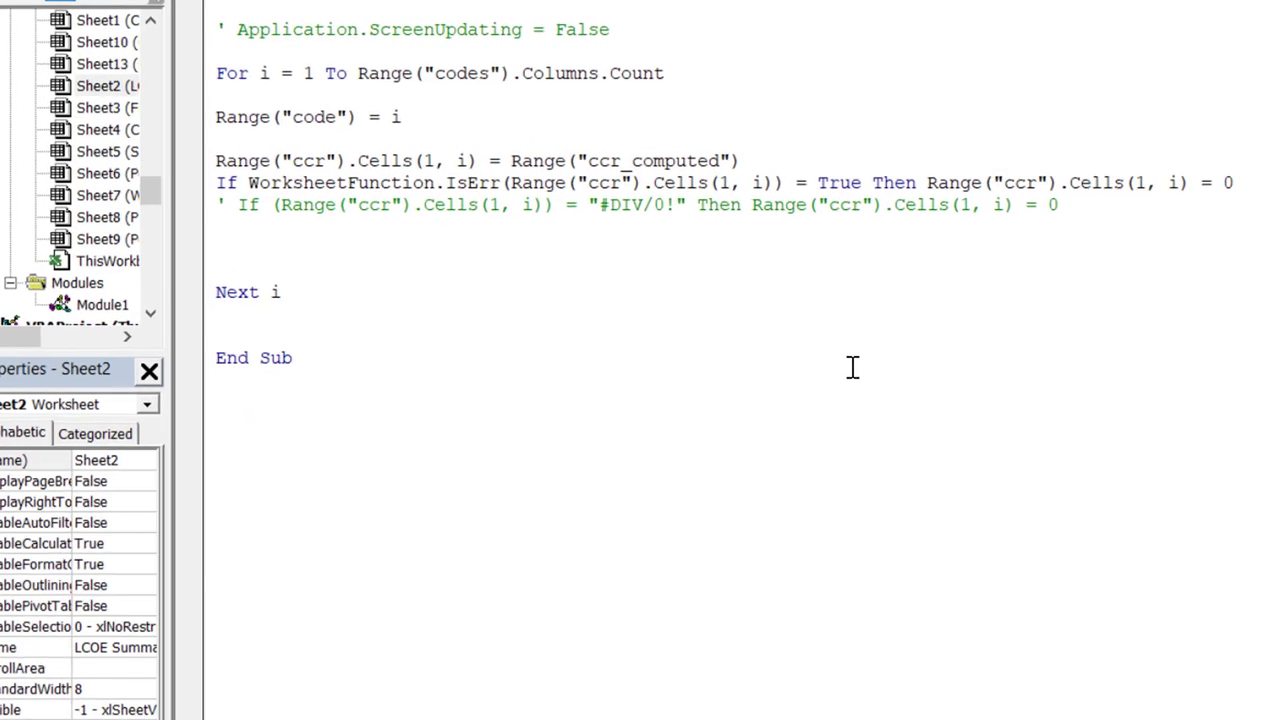
# Step: Delete the commented-out #DIV/0! line and a blank line after the IsErr check in the Button2_Click macro
pyautogui.press('Down')
pyautogui.press('Down')
pyautogui.press('Down')
pyautogui.press('Down')
pyautogui.press('Down')
pyautogui.press('Down')
pyautogui.press('Down')
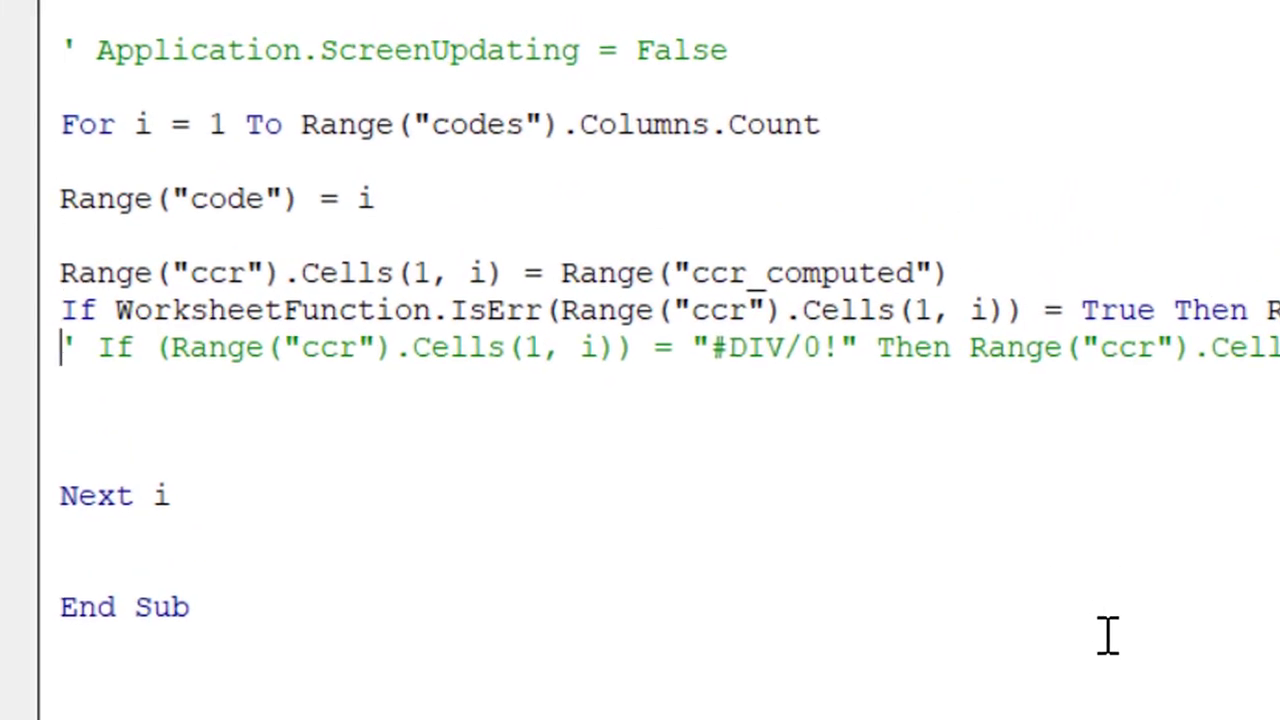
pyautogui.hotkey('shift', 'End')
pyautogui.press('Delete')
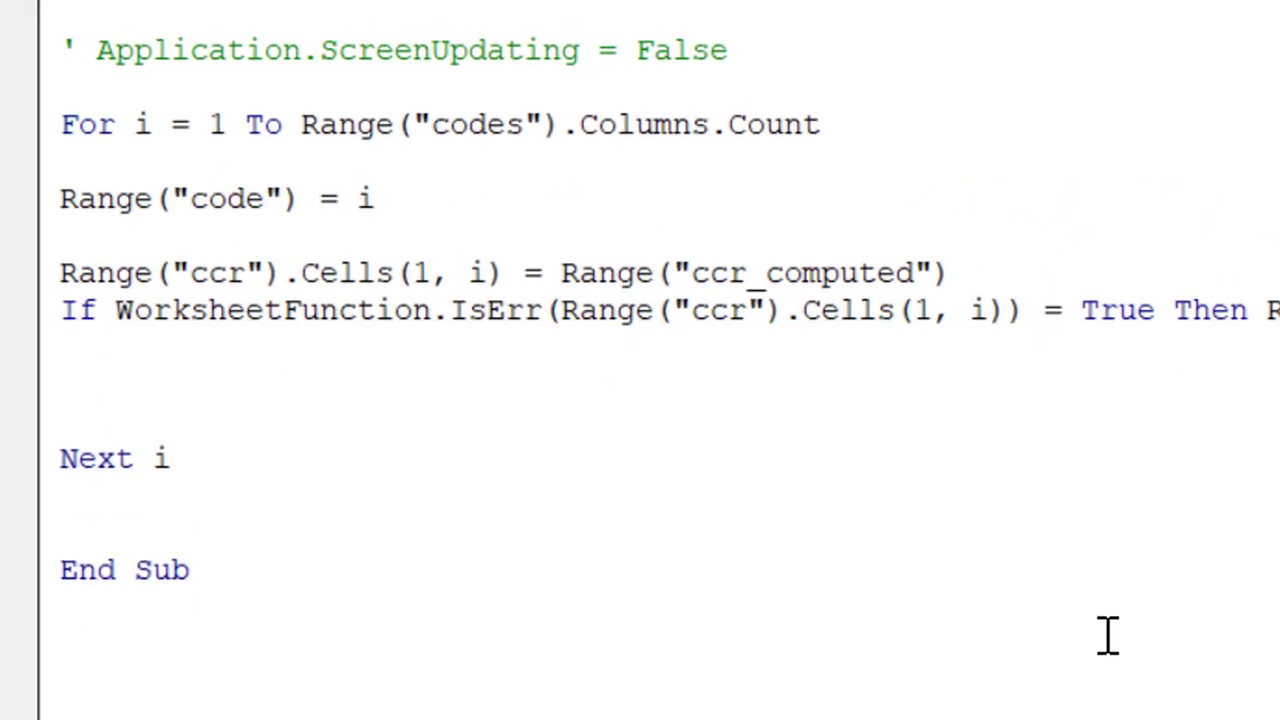
pyautogui.press('Delete')
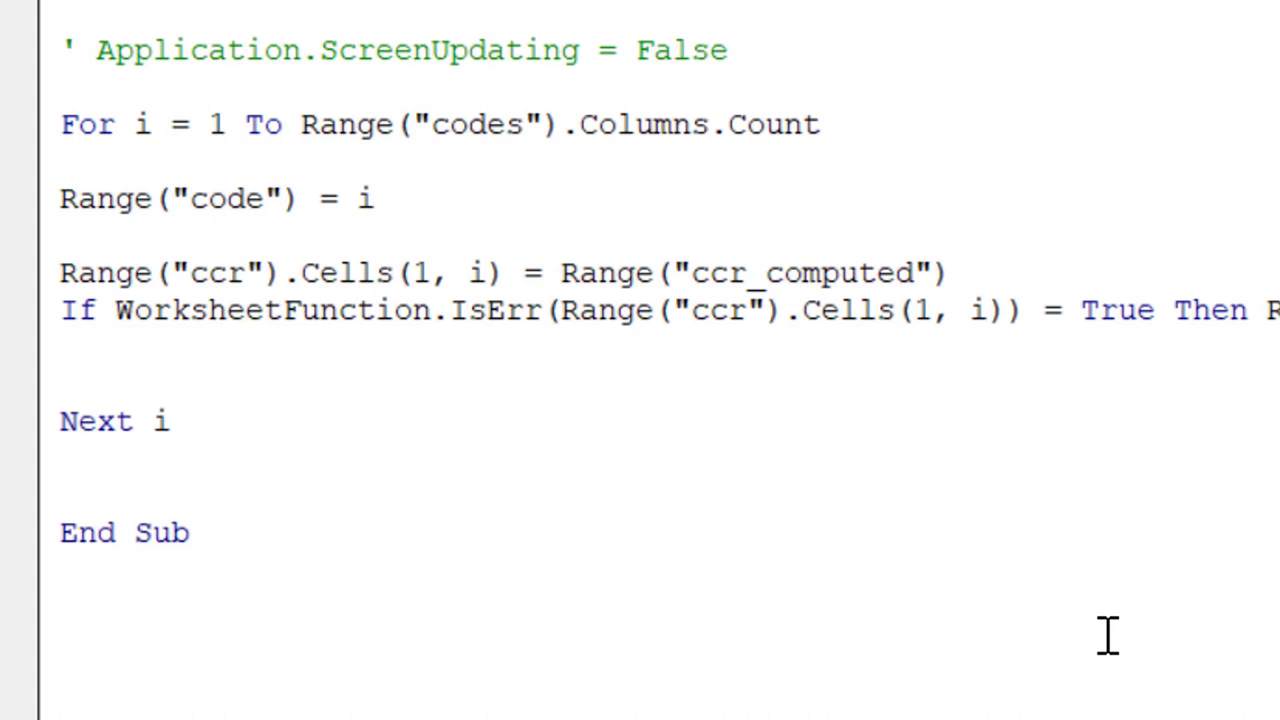
pyautogui.press('Up')
pyautogui.press('Up')
pyautogui.press('Up')
pyautogui.press('Up')
pyautogui.press('Up')
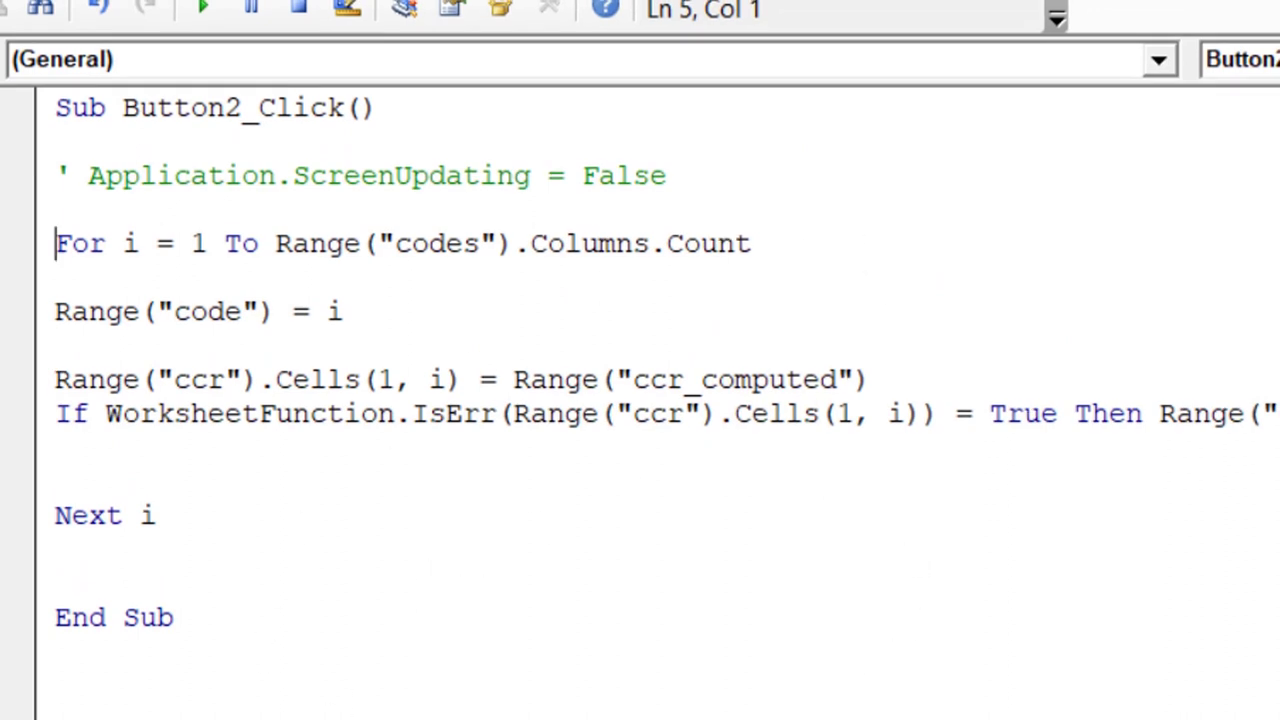
# Step: Return to the LCOE Summary sheet and check the project code numbers along row 4, starting at F4
pyautogui.hotkey('alt', 'F11')
pyautogui.click(848, 402)
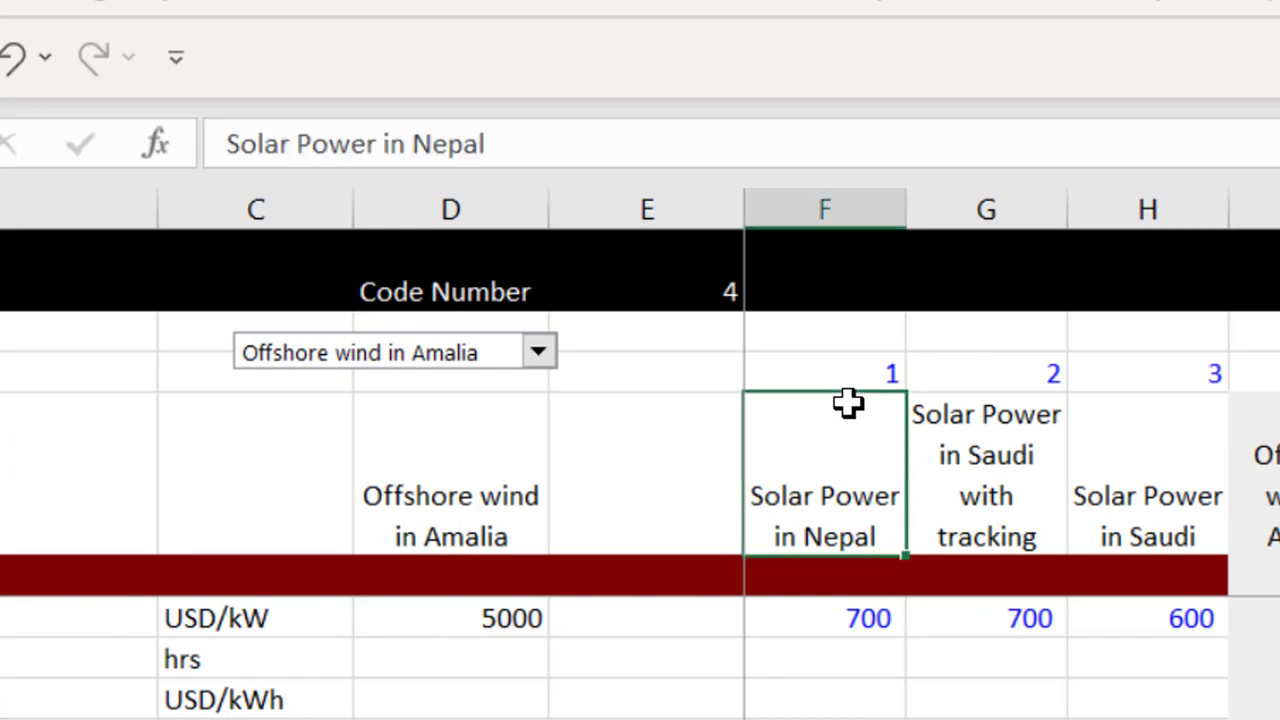
pyautogui.press('Up')
pyautogui.hotkey('shift', 'Right')
pyautogui.hotkey('shift', 'Right')
pyautogui.hotkey('shift', 'Right')
pyautogui.hotkey('shift', 'Right')
pyautogui.hotkey('shift', 'Right')
pyautogui.hotkey('shift', 'Right')
pyautogui.hotkey('shift', 'Right')
pyautogui.hotkey('shift', 'Right')
pyautogui.hotkey('shift', 'Right')
pyautogui.hotkey('shift', 'Right')
pyautogui.hotkey('shift', 'Right')
pyautogui.hotkey('shift', 'Right')
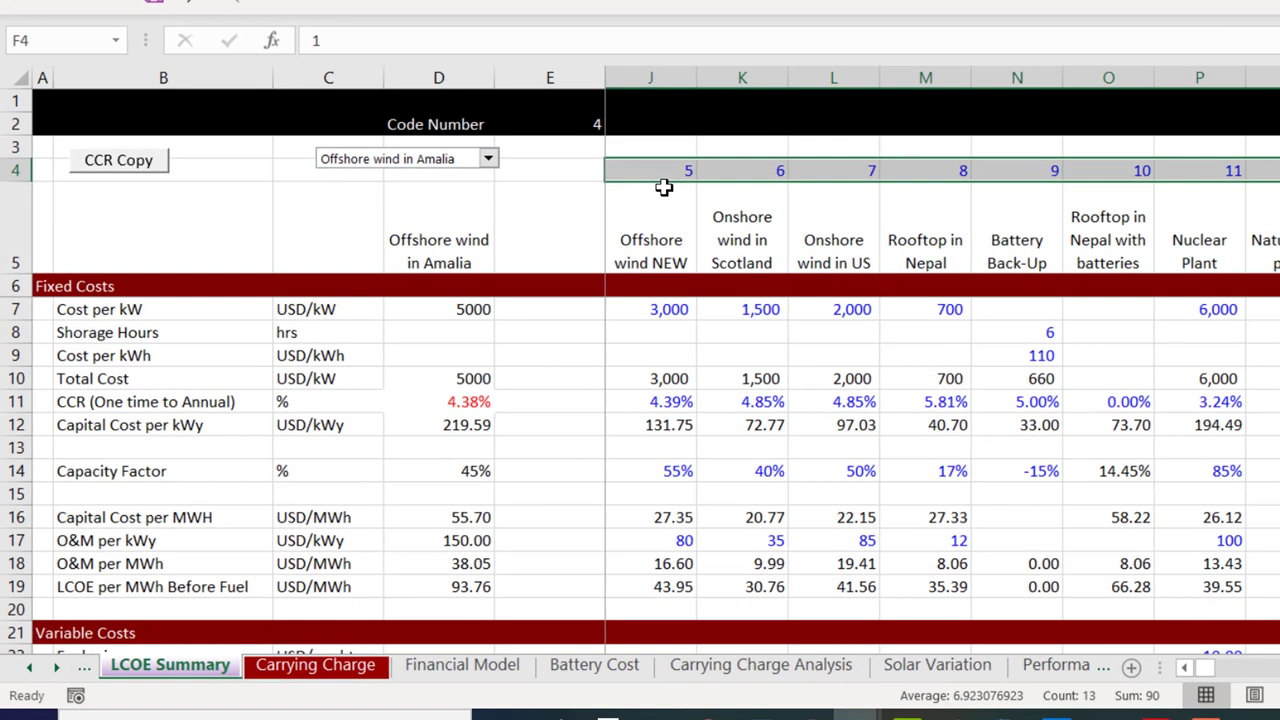
pyautogui.hotkey('shift', 'Left')
pyautogui.hotkey('shift', 'Left')
pyautogui.hotkey('shift', 'Left')
pyautogui.hotkey('shift', 'Left')
pyautogui.hotkey('shift', 'Left')
pyautogui.hotkey('shift', 'Left')
pyautogui.hotkey('shift', 'Left')
pyautogui.hotkey('shift', 'Left')
pyautogui.hotkey('shift', 'Left')
pyautogui.hotkey('shift', 'Left')
pyautogui.hotkey('shift', 'Left')
pyautogui.hotkey('shift', 'Left')
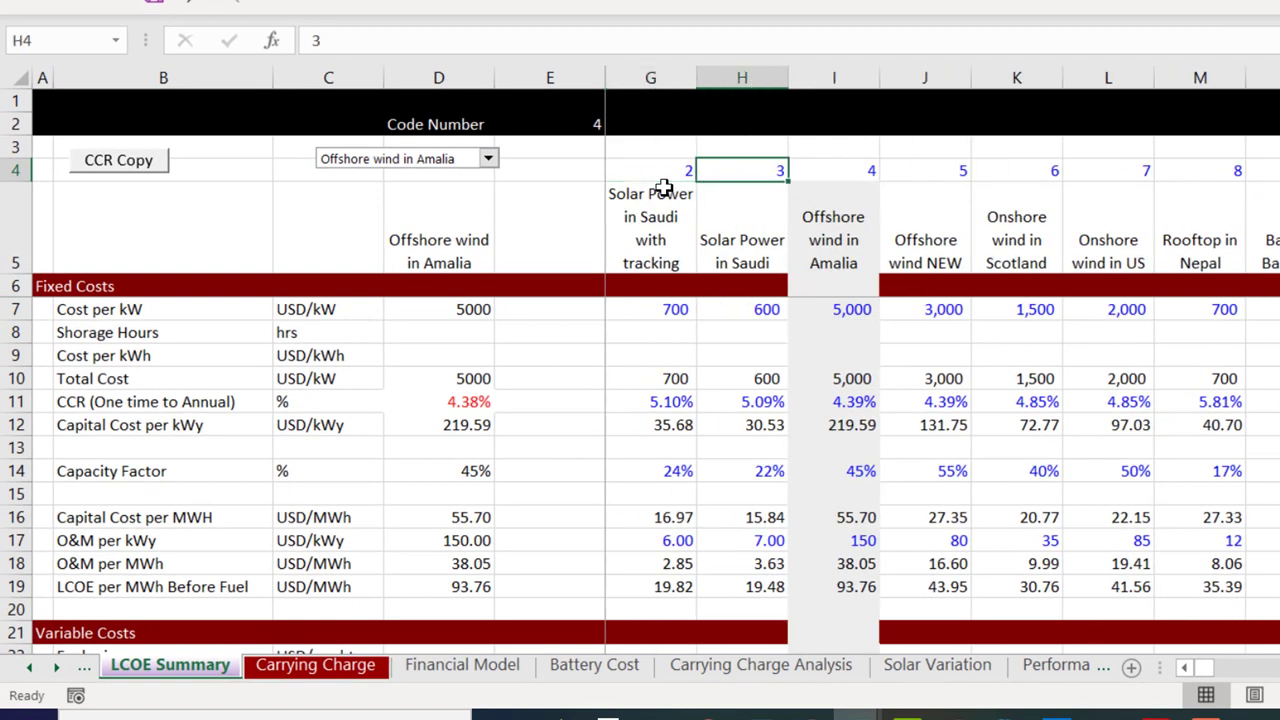
# Step: Set the code number in R4, the last project column, to 13 and return to the first code in F4
pyautogui.hotkey('ctrl', 'Right')
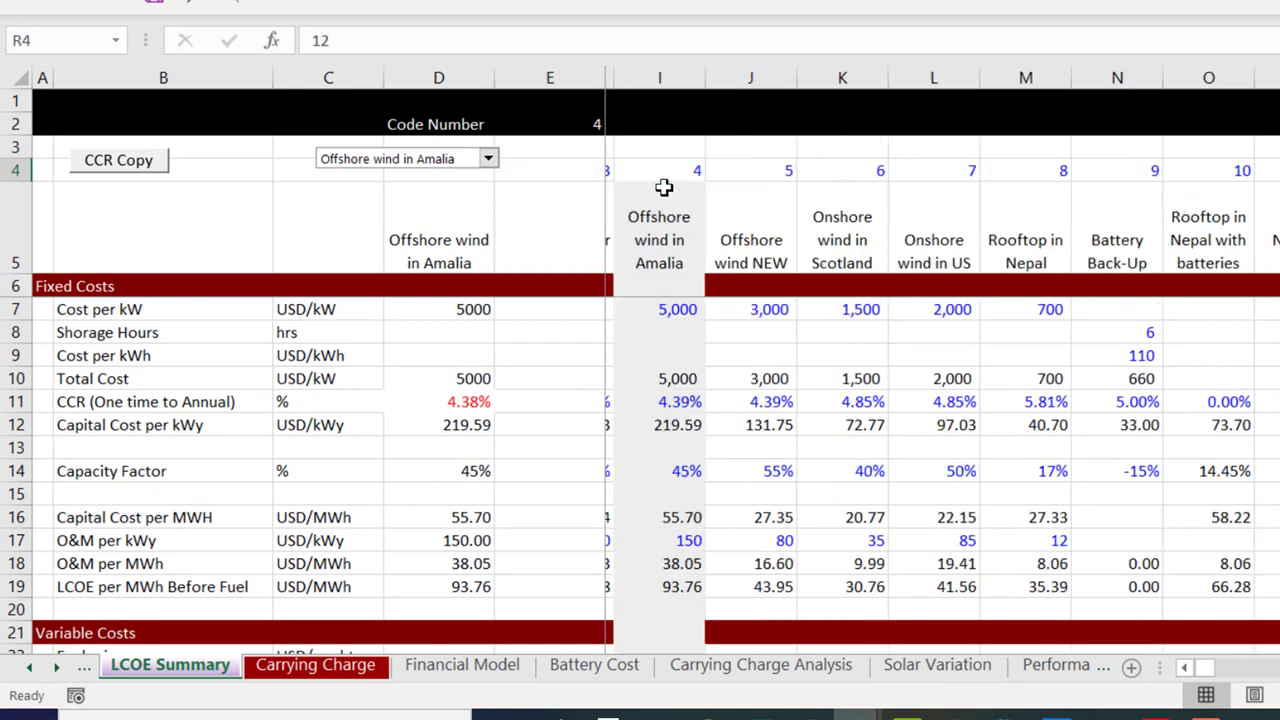
pyautogui.write('1')
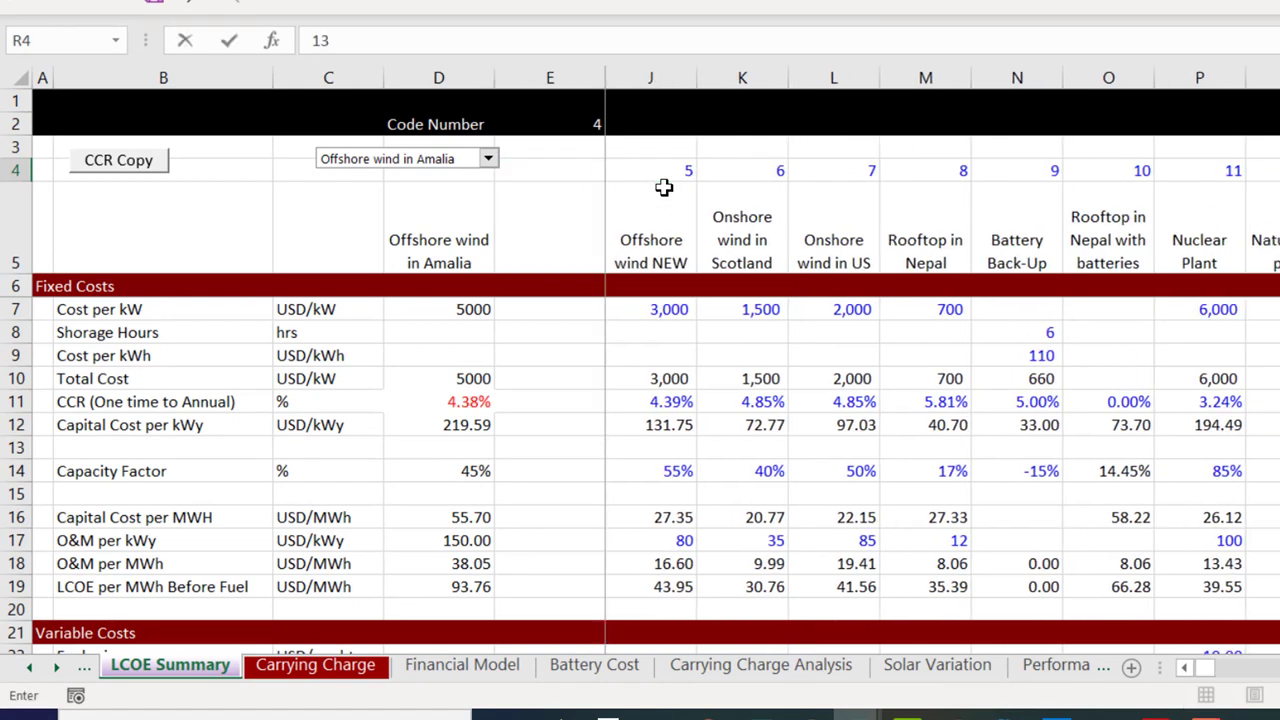
pyautogui.press('Return')
pyautogui.press('Left')
pyautogui.press('Left')
pyautogui.press('Left')
pyautogui.press('Left')
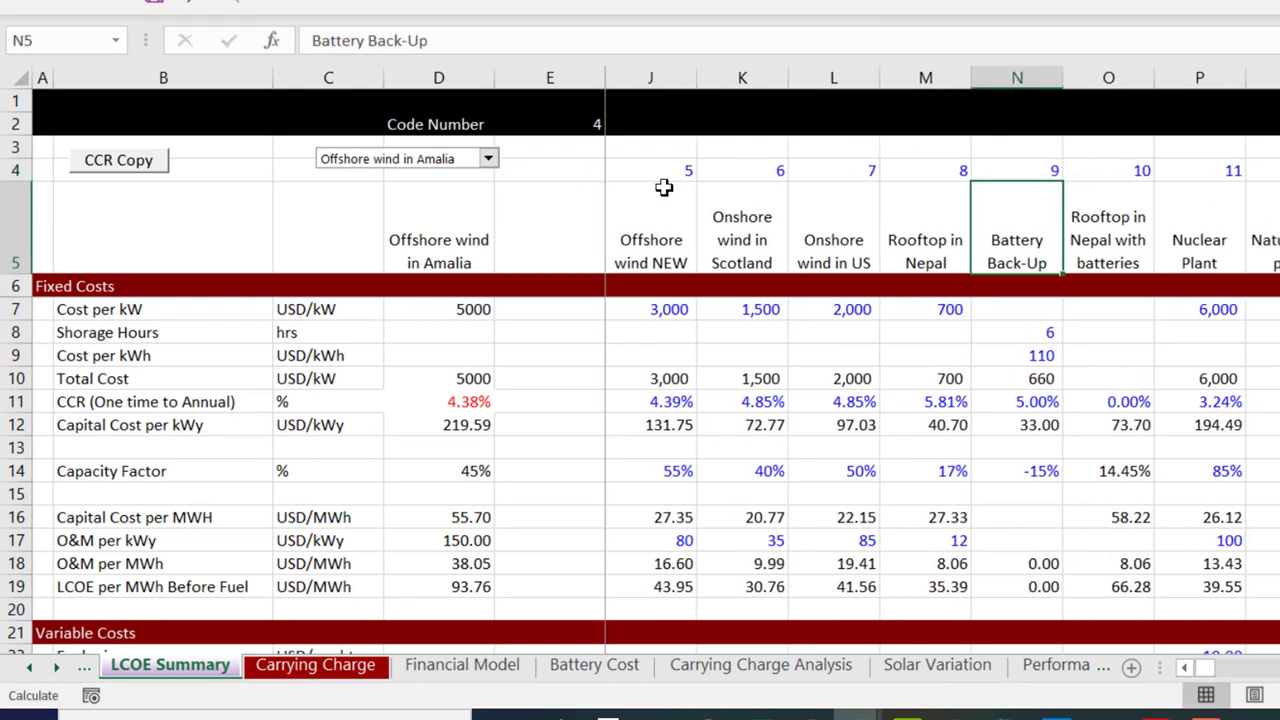
pyautogui.press('Up')
pyautogui.hotkey('ctrl', 'Left')
pyautogui.press('Left')
pyautogui.press('Right')
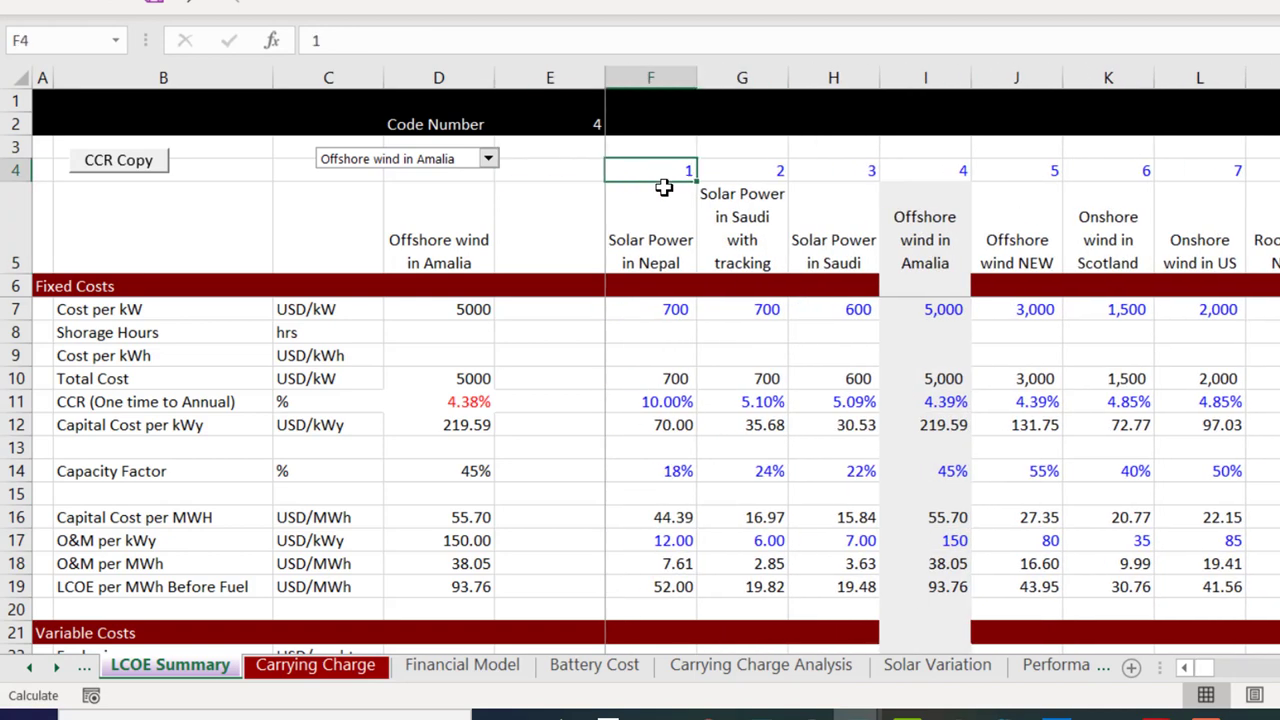
pyautogui.hotkey('ctrl', 'shift', 'Right')
pyautogui.hotkey('ctrl', 'v')
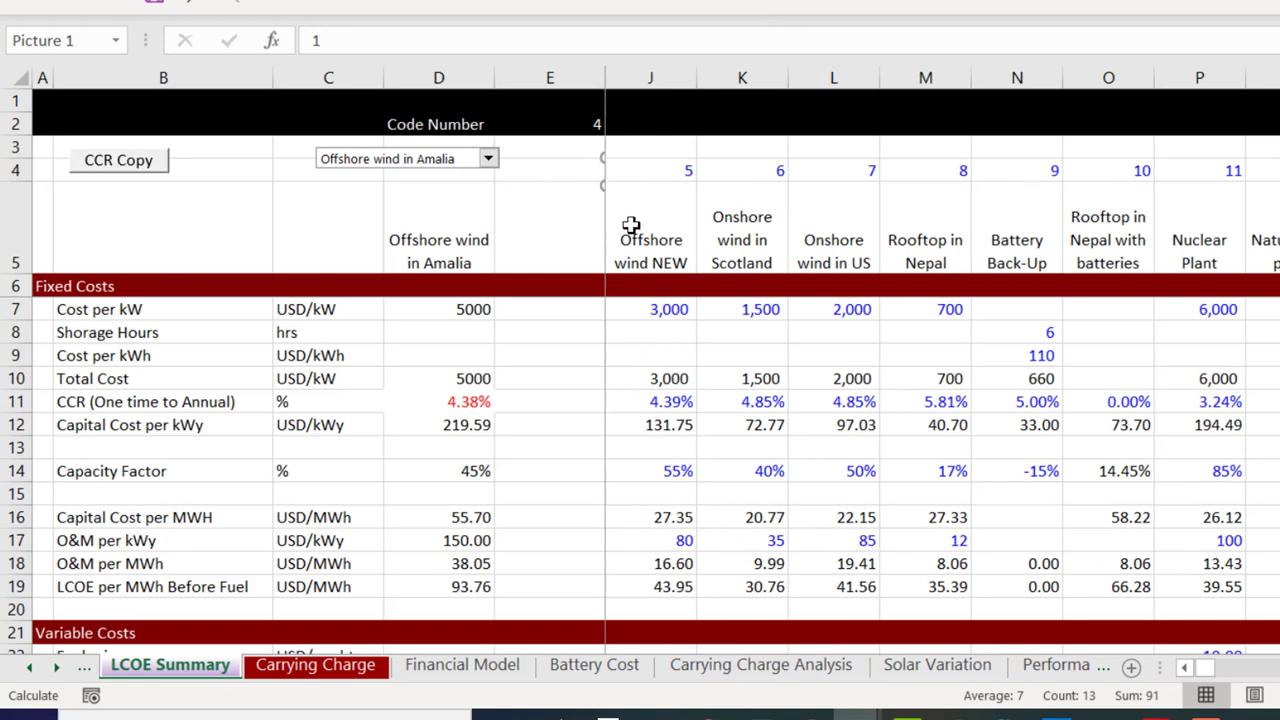
pyautogui.click(654, 213)
pyautogui.press('Left')
pyautogui.press('Left')
pyautogui.press('Left')
pyautogui.press('Left')
pyautogui.press('Left')
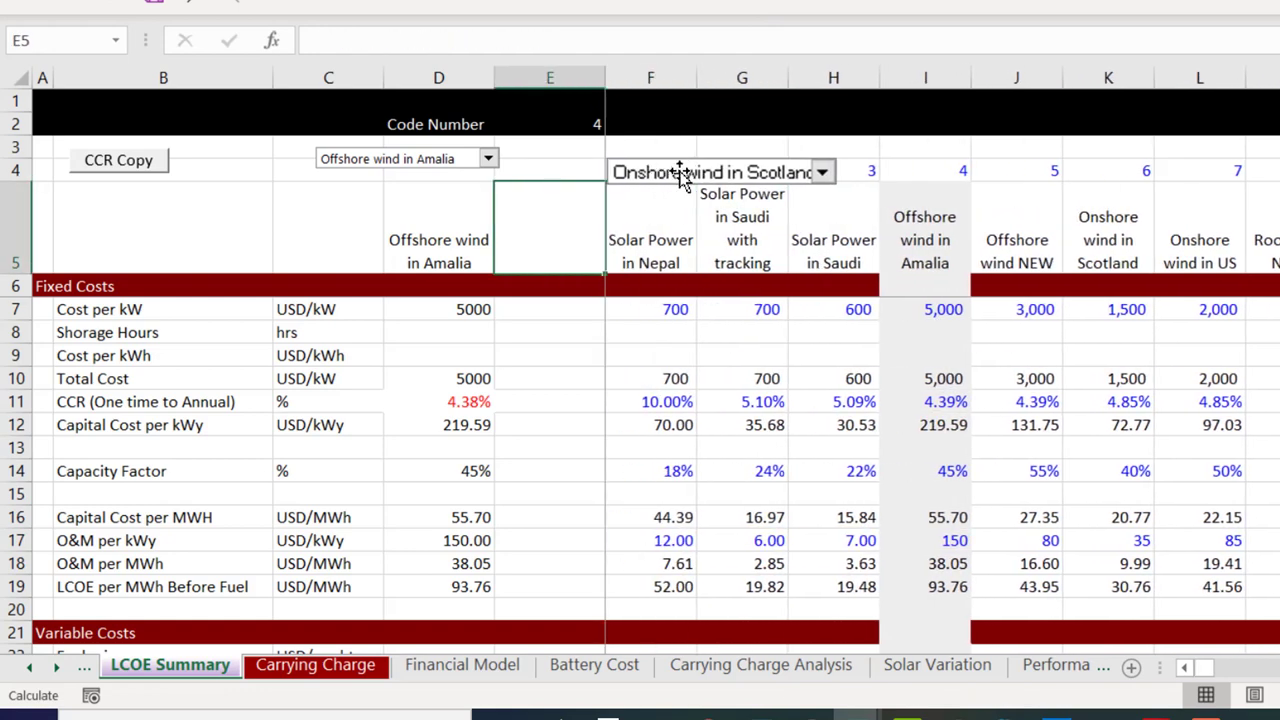
pyautogui.rightClick(686, 175)
pyautogui.click(706, 191)
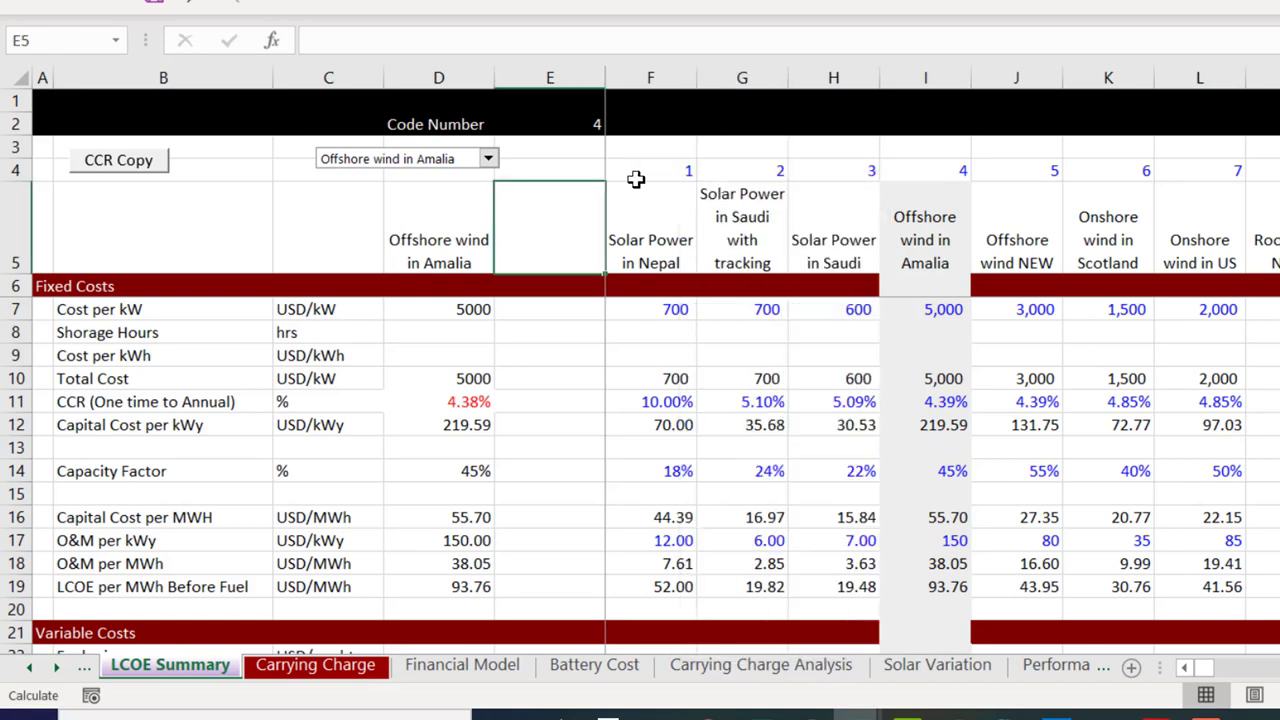
# Step: Check the extent of the row 4 project code range from F4 to the last project column
pyautogui.click(632, 167)
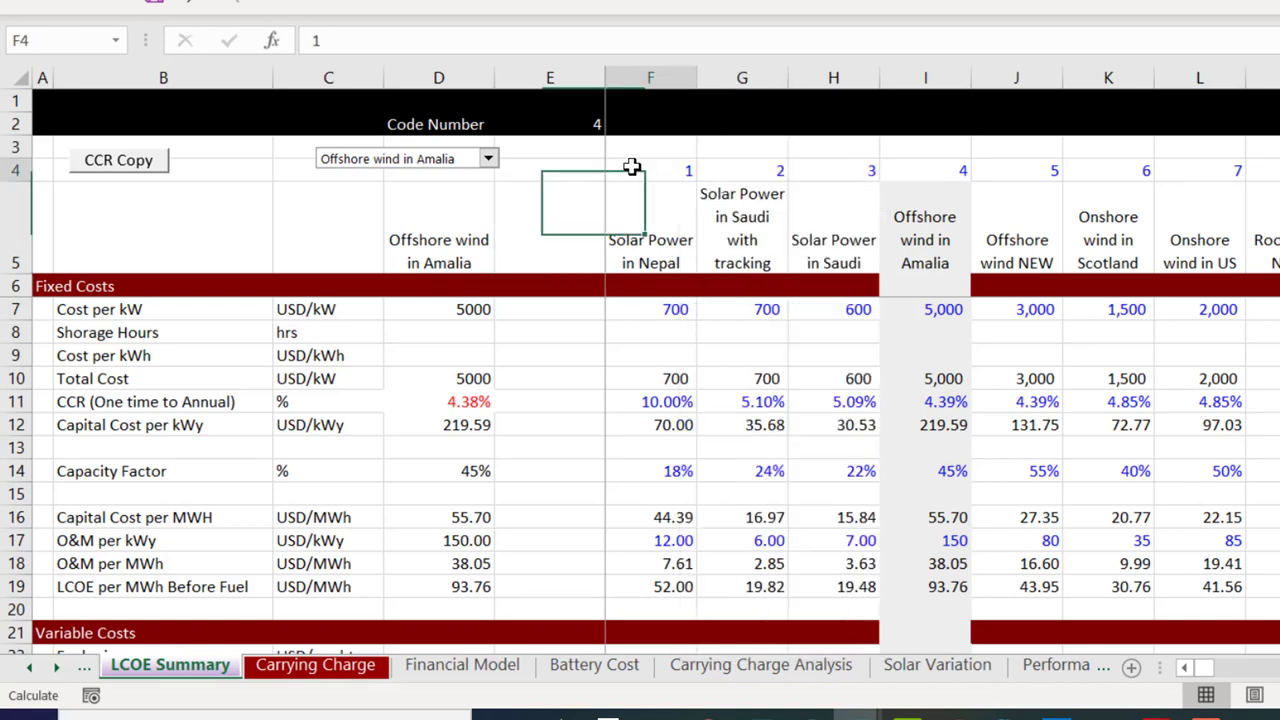
pyautogui.press('Left')
pyautogui.press('Right')
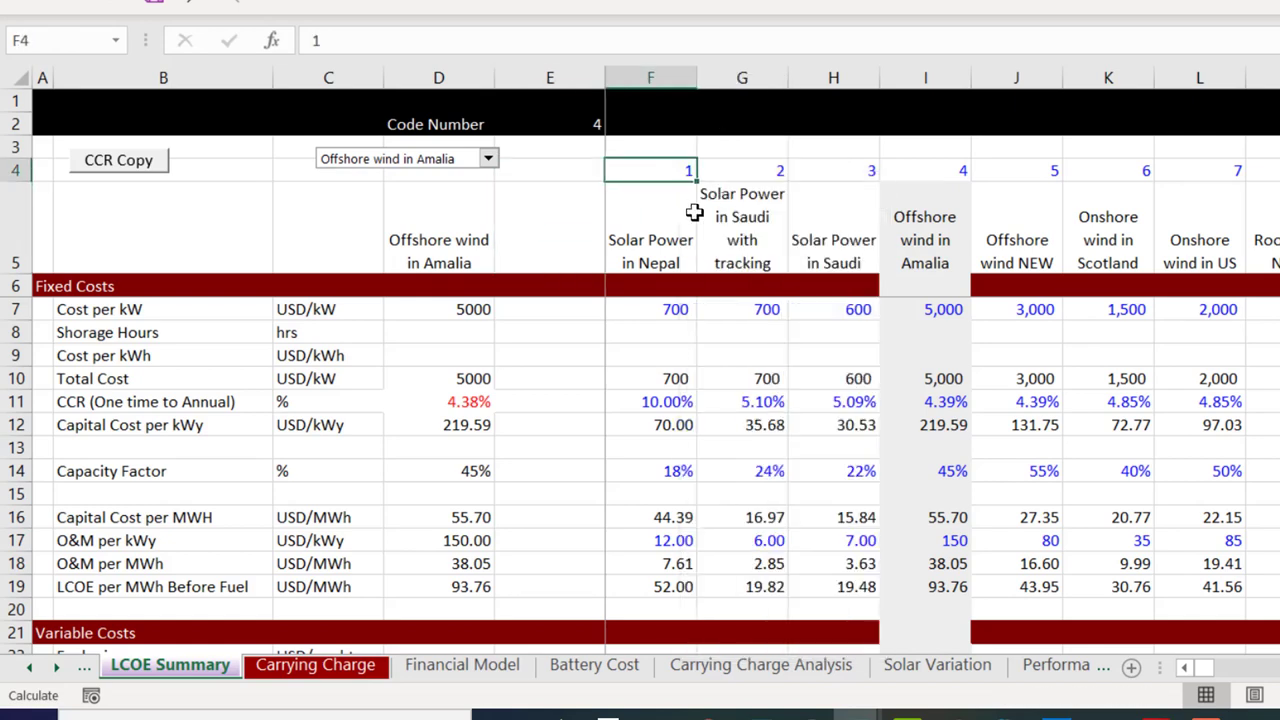
pyautogui.hotkey('ctrl', 'shift', 'Right')
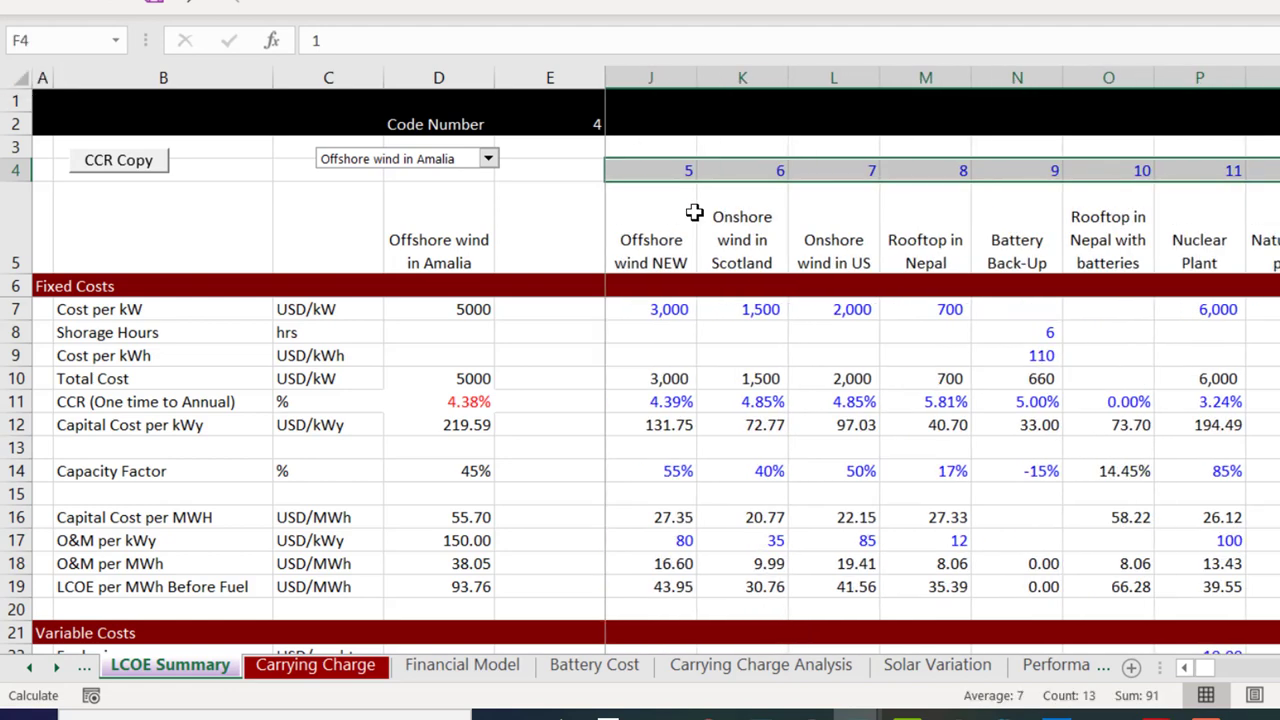
pyautogui.hotkey('ctrl', 'shift', 'Left')
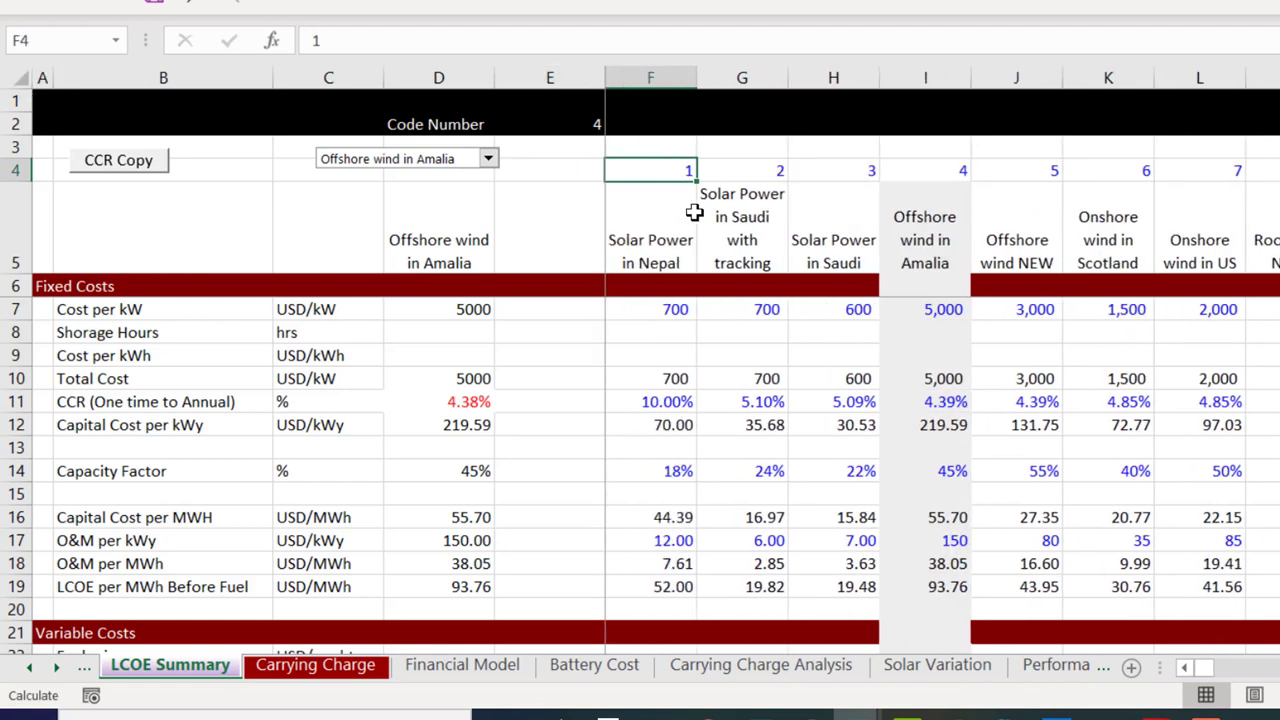
# Step: Go to the named range codes and compare its extent with the project code numbers along row 4
pyautogui.click(119, 38)
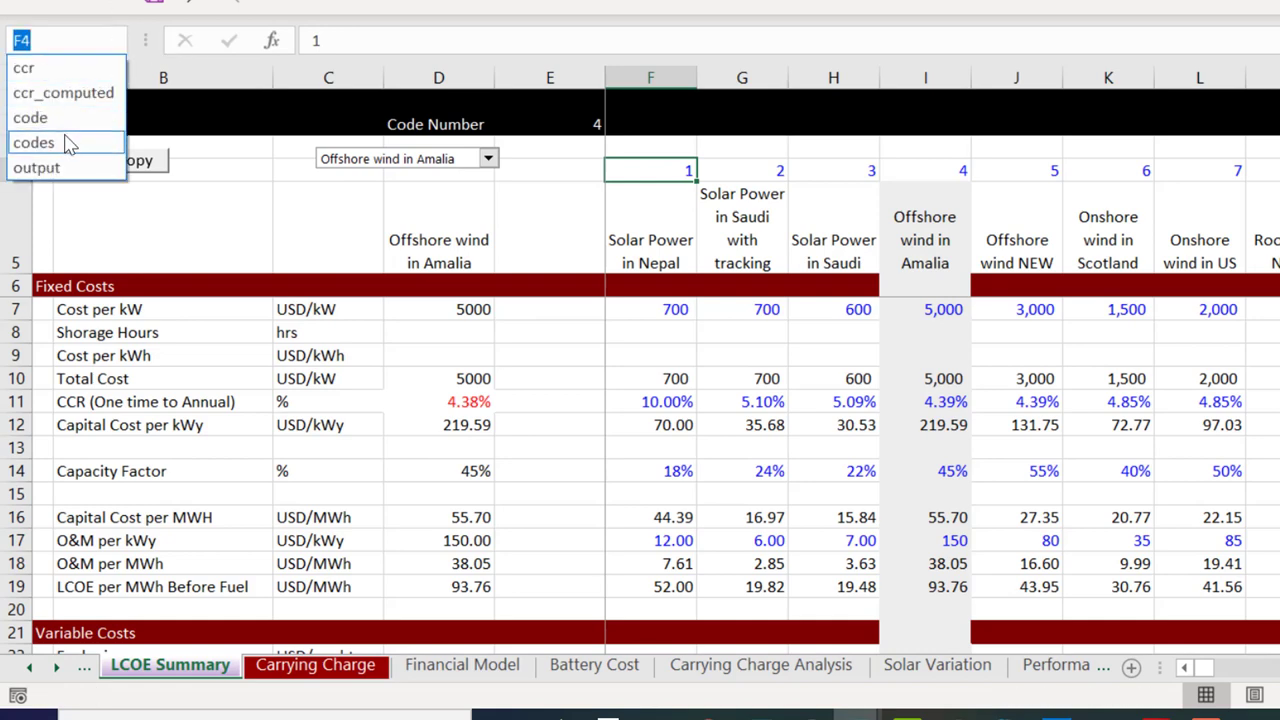
pyautogui.click(35, 142)
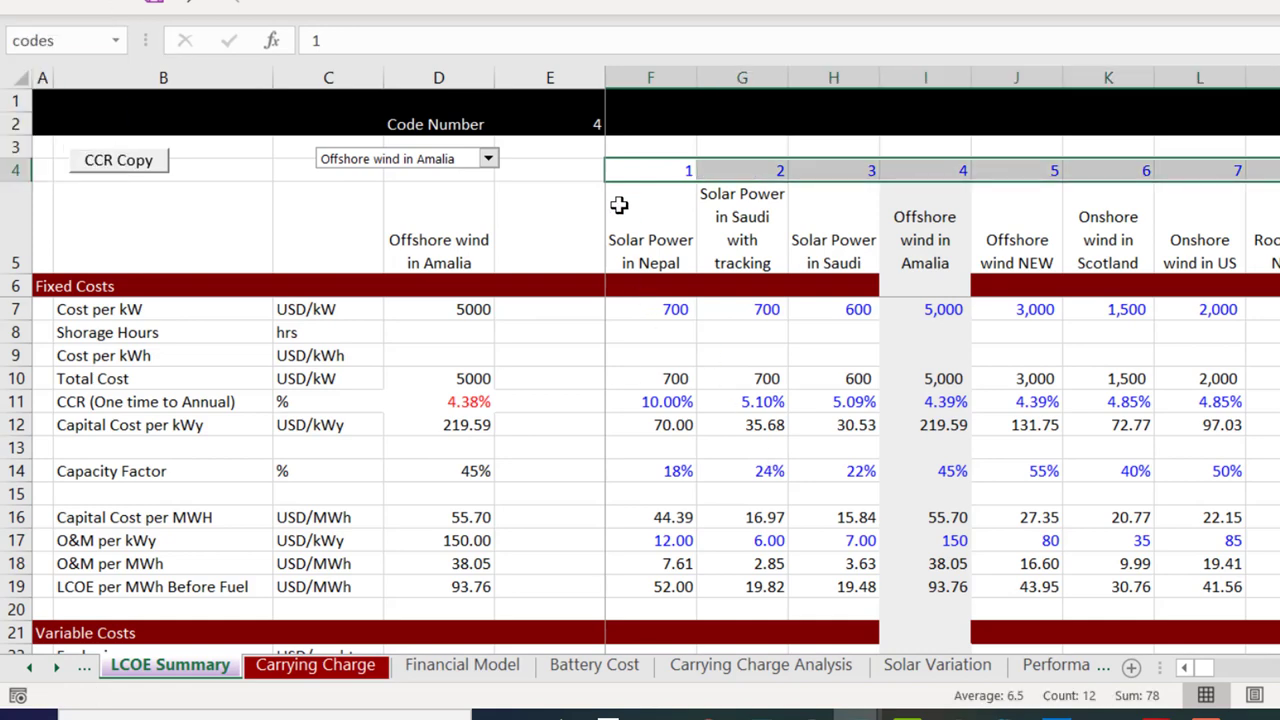
pyautogui.press('Right')
pyautogui.press('Right')
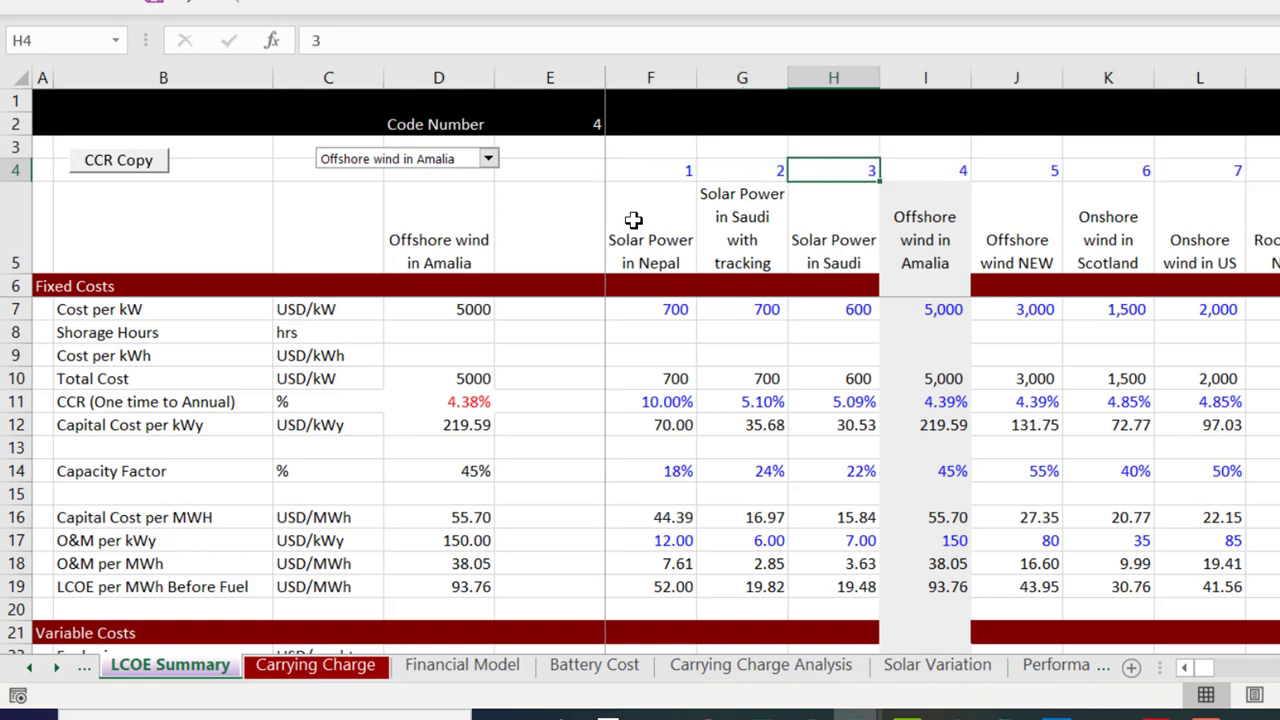
pyautogui.press('Left')
pyautogui.press('Left')
pyautogui.press('Left')
pyautogui.press('Right')
pyautogui.hotkey('ctrl', 'shift', 'Right')
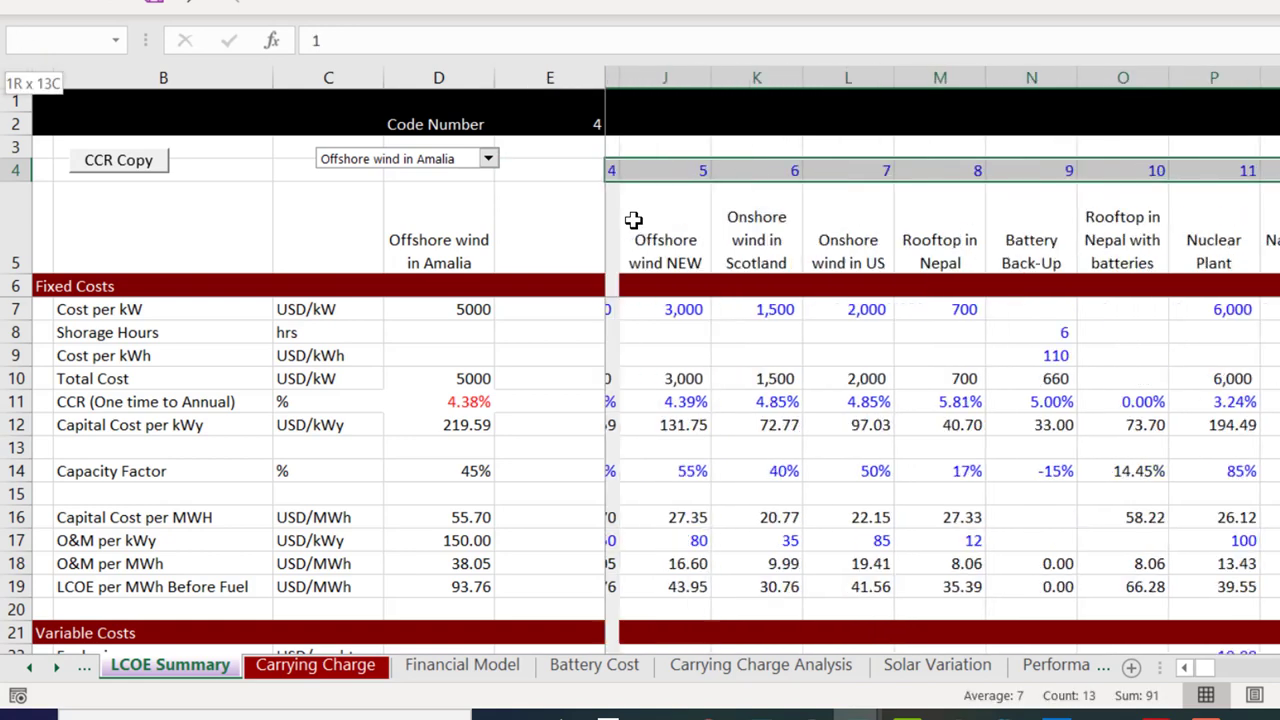
# Step: Enter the label codes in S4, directly after the last project code number
pyautogui.press('Right')
pyautogui.press('Right')
pyautogui.hotkey('ctrl', 'Right')
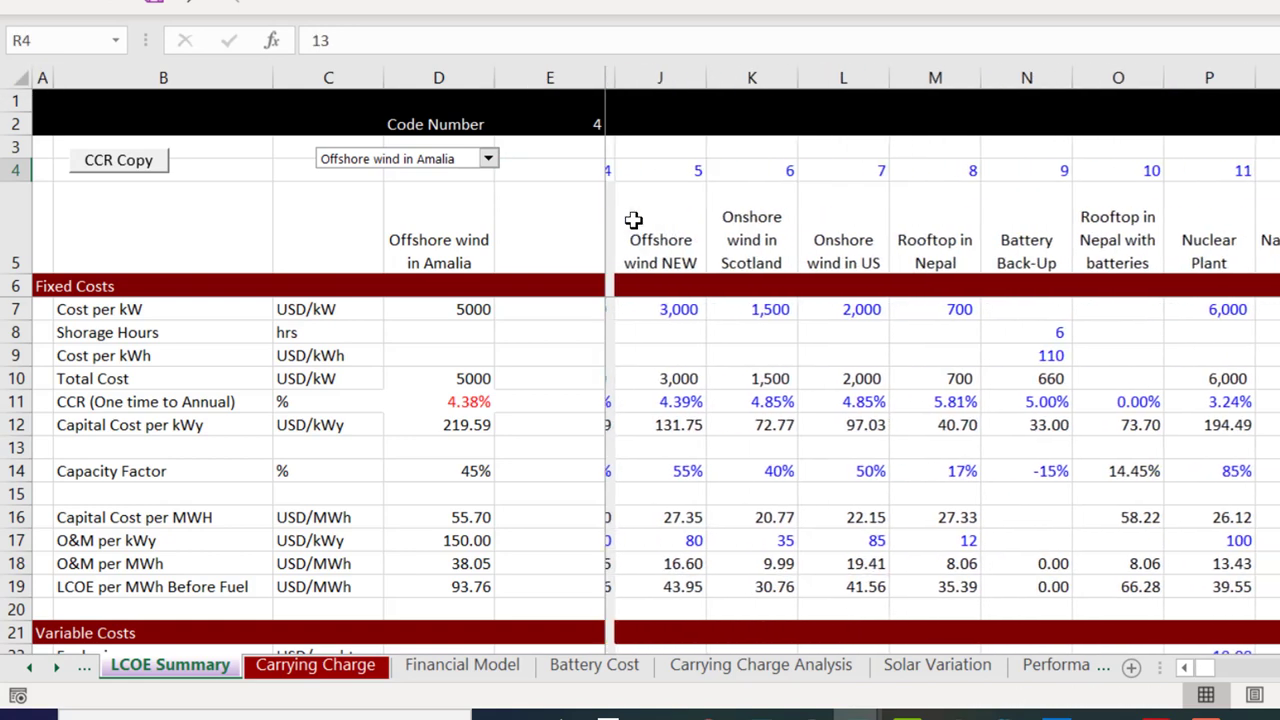
pyautogui.write('code')
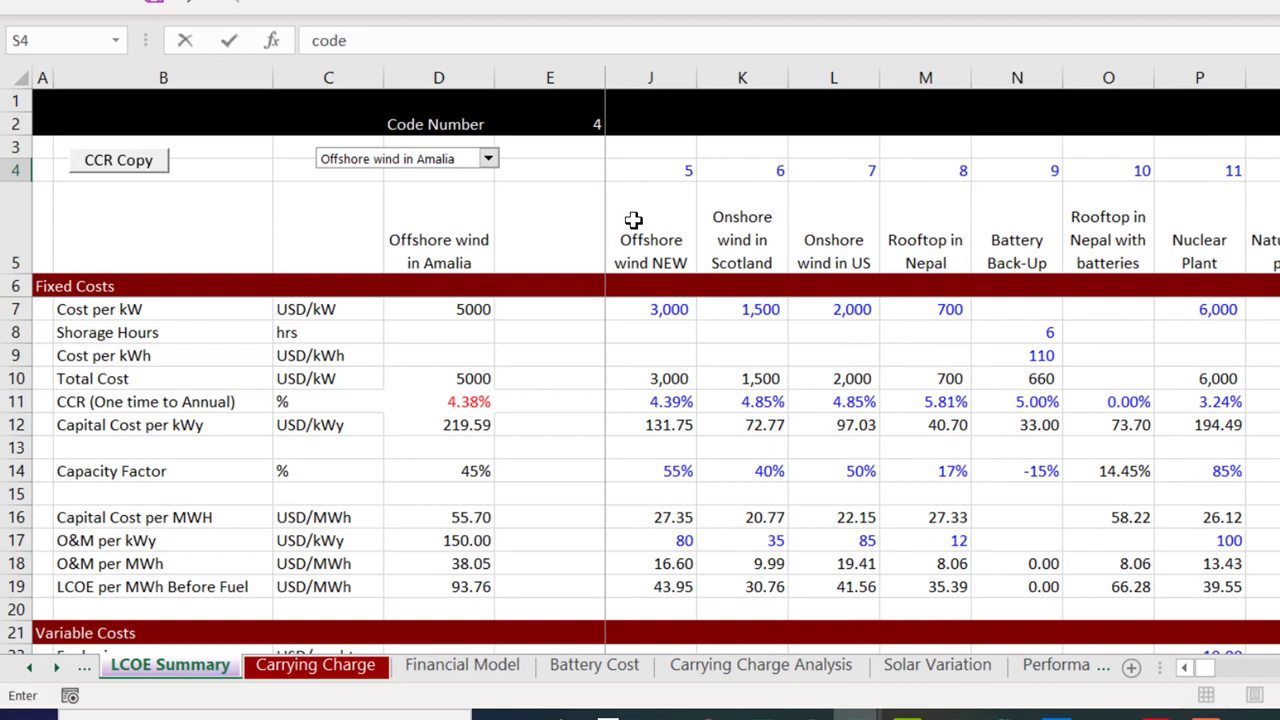
pyautogui.write('s')
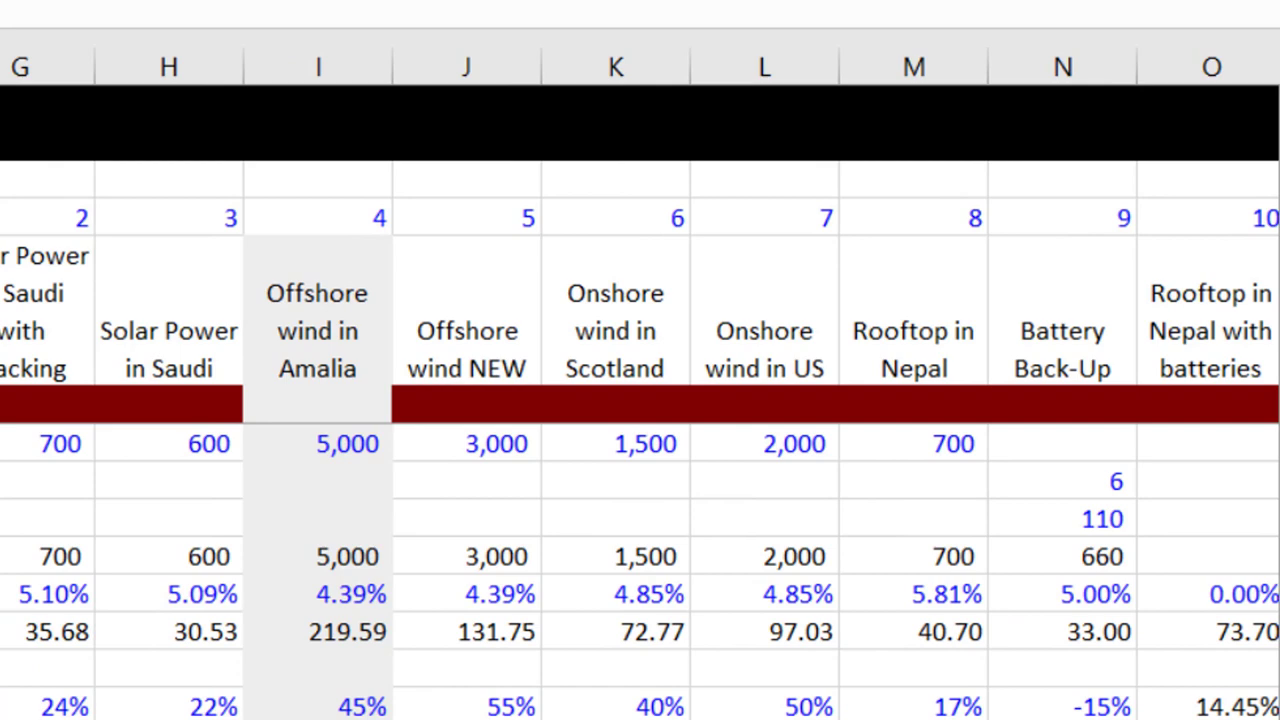
# Step: Redefine the name codes to cover F4:R4, using the label in its right column and replacing the existing definition
pyautogui.hotkey('ctrl', 'shift', 'Left')
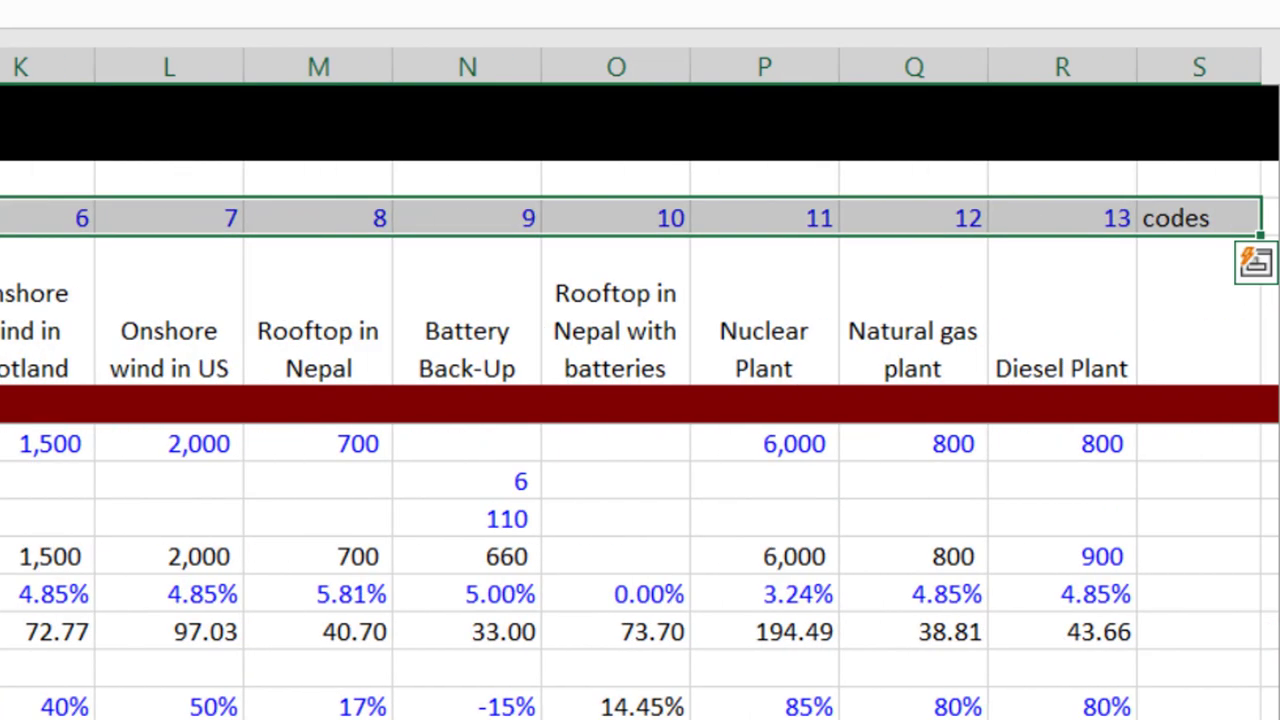
pyautogui.hotkey('ctrl', 'shift', 'F3')
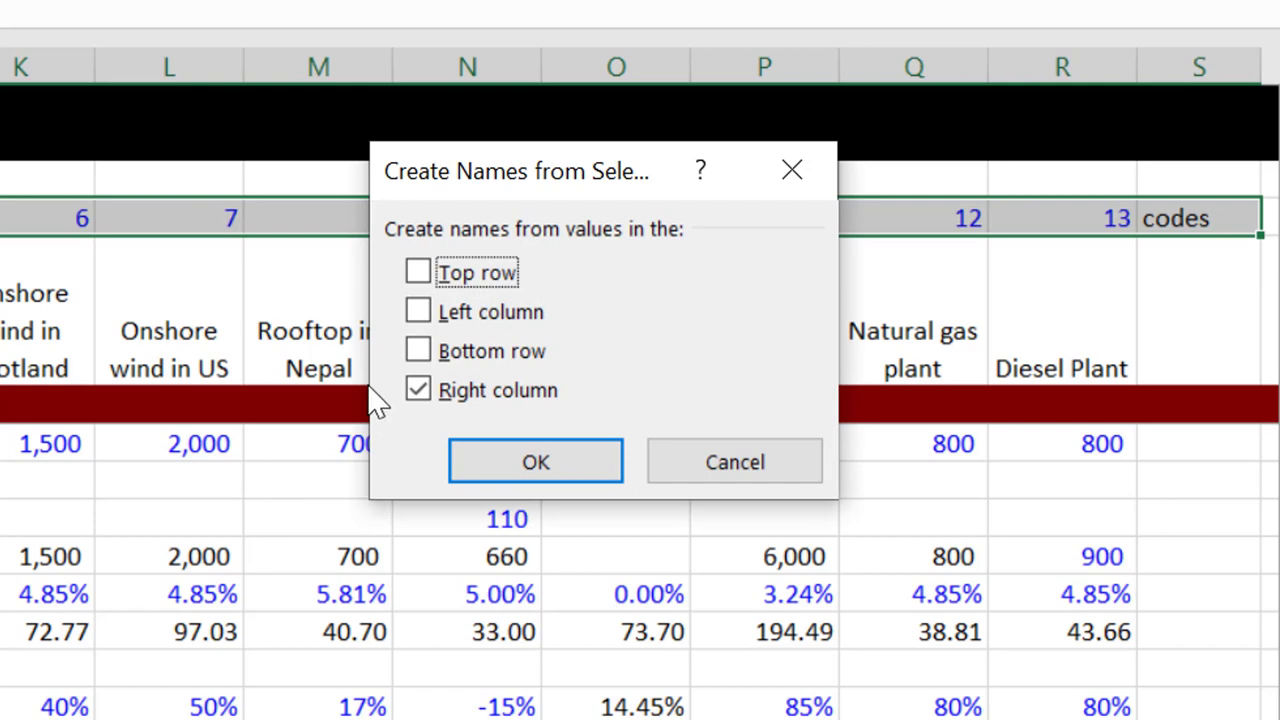
pyautogui.click(558, 465)
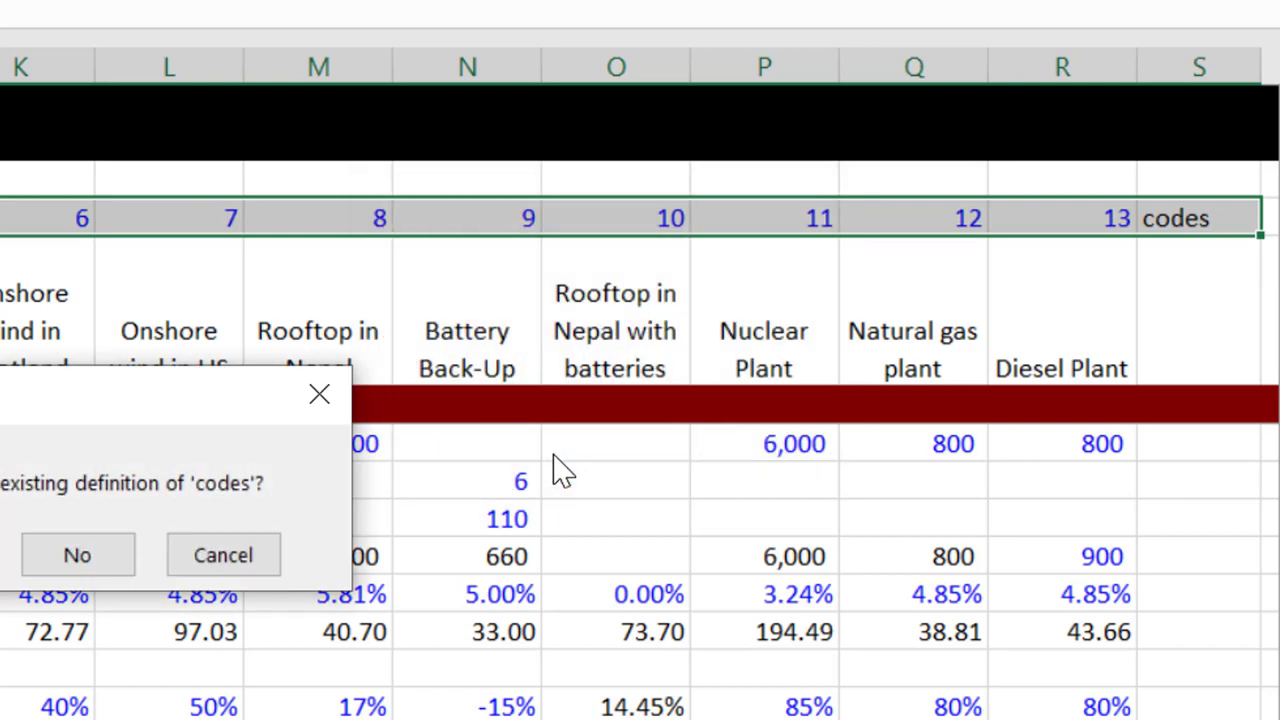
pyautogui.press('Return')
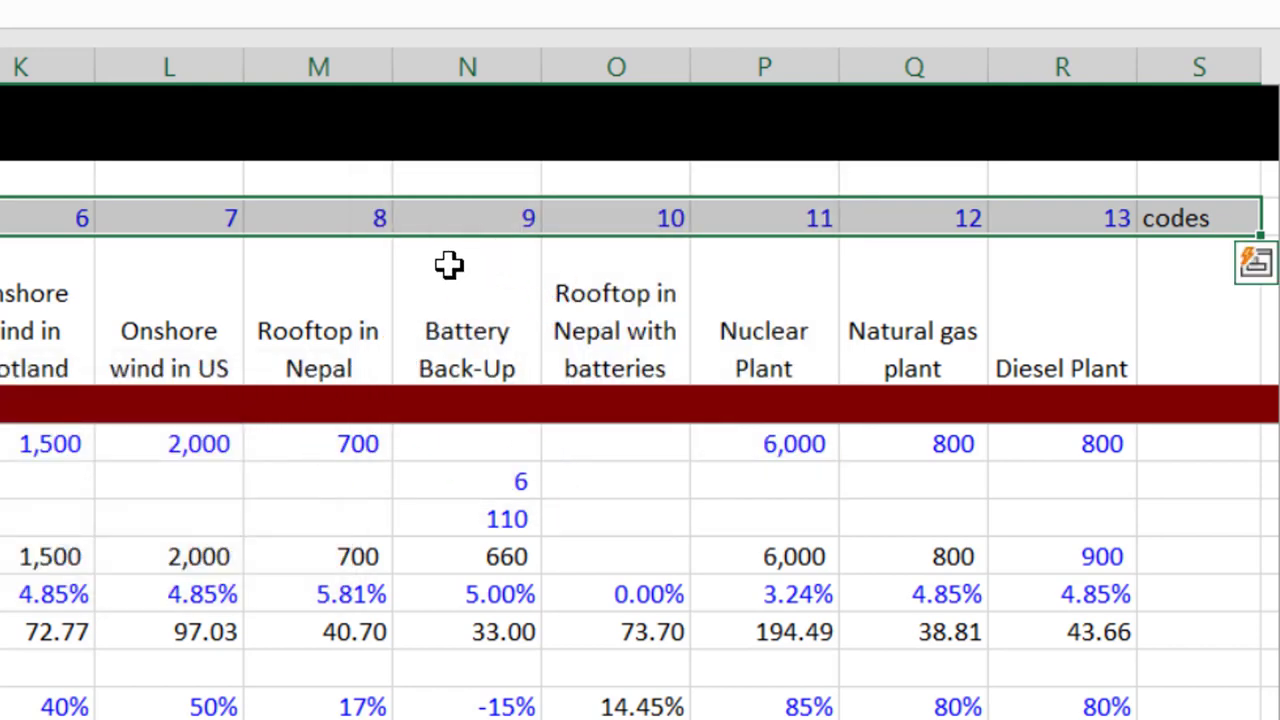
# Step: Check how far the named range ccr extends along the CCR row, starting at F11
pyautogui.hscroll(-4, 328, 495)
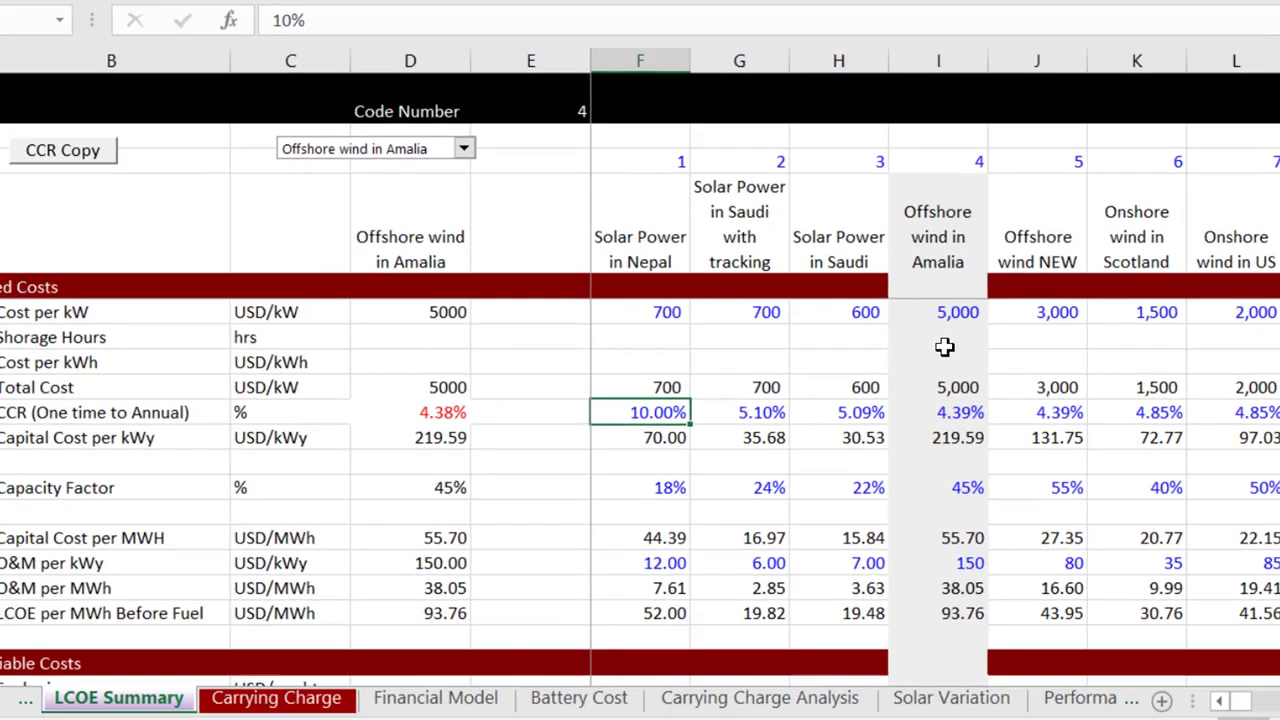
pyautogui.hotkey('ctrl', 'shift', 'Right')
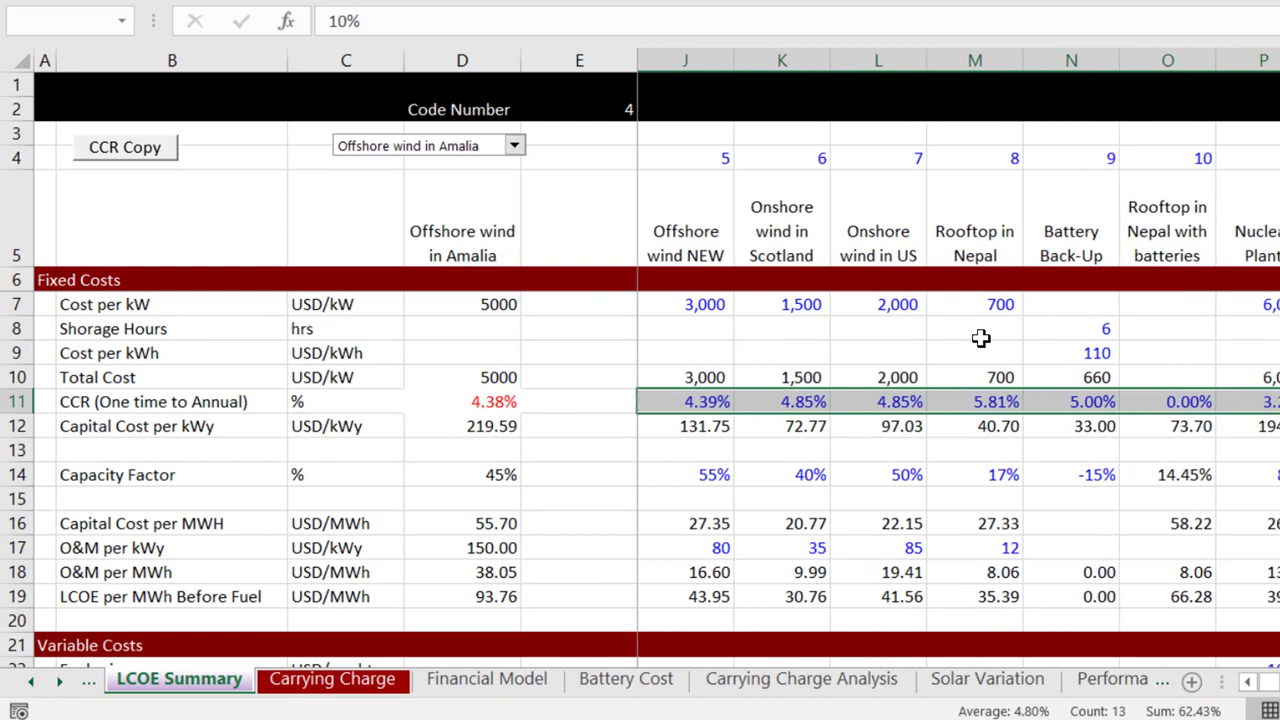
pyautogui.hotkey('shift', 'Left')
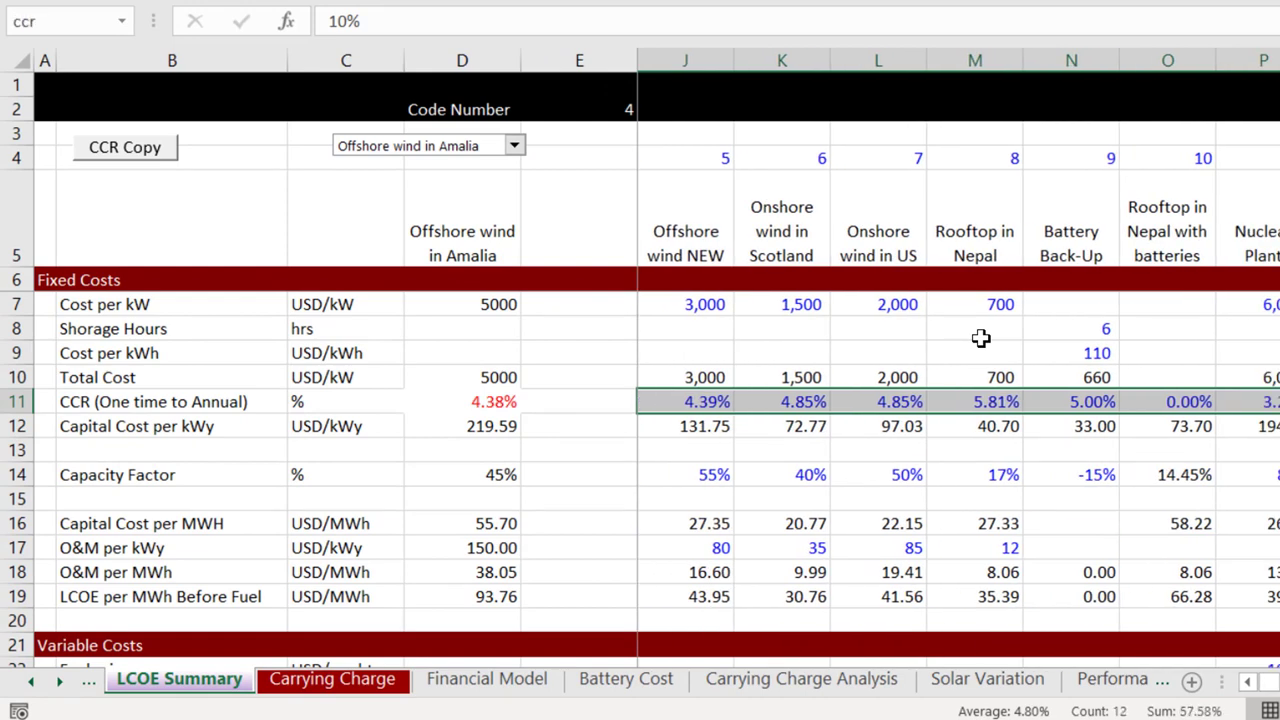
# Step: Enter the label ccr in S11, directly after the last project's CCR value
pyautogui.press('Right')
pyautogui.press('Right')
pyautogui.press('Right')
pyautogui.press('Right')
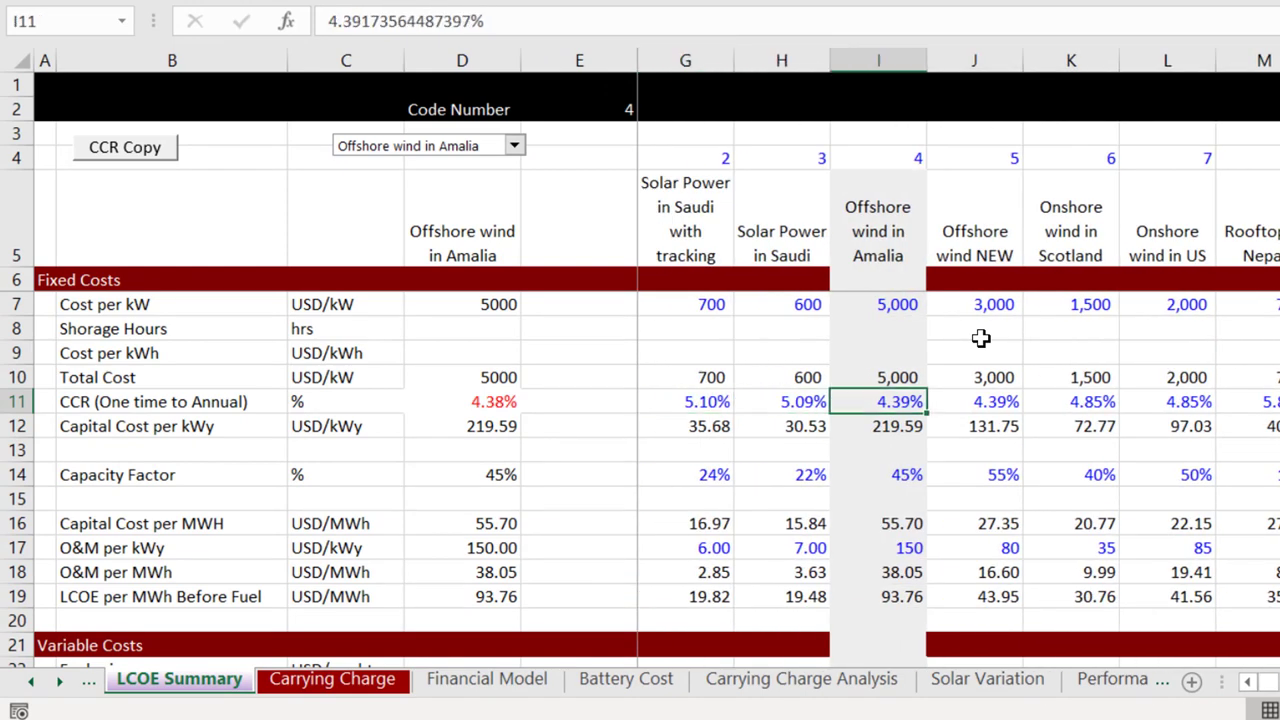
pyautogui.press('Right')
pyautogui.press('Right')
pyautogui.press('Right')
pyautogui.press('Right')
pyautogui.press('Right')
pyautogui.press('Right')
pyautogui.press('Right')
pyautogui.press('Right')
pyautogui.press('Right')
pyautogui.write('c')
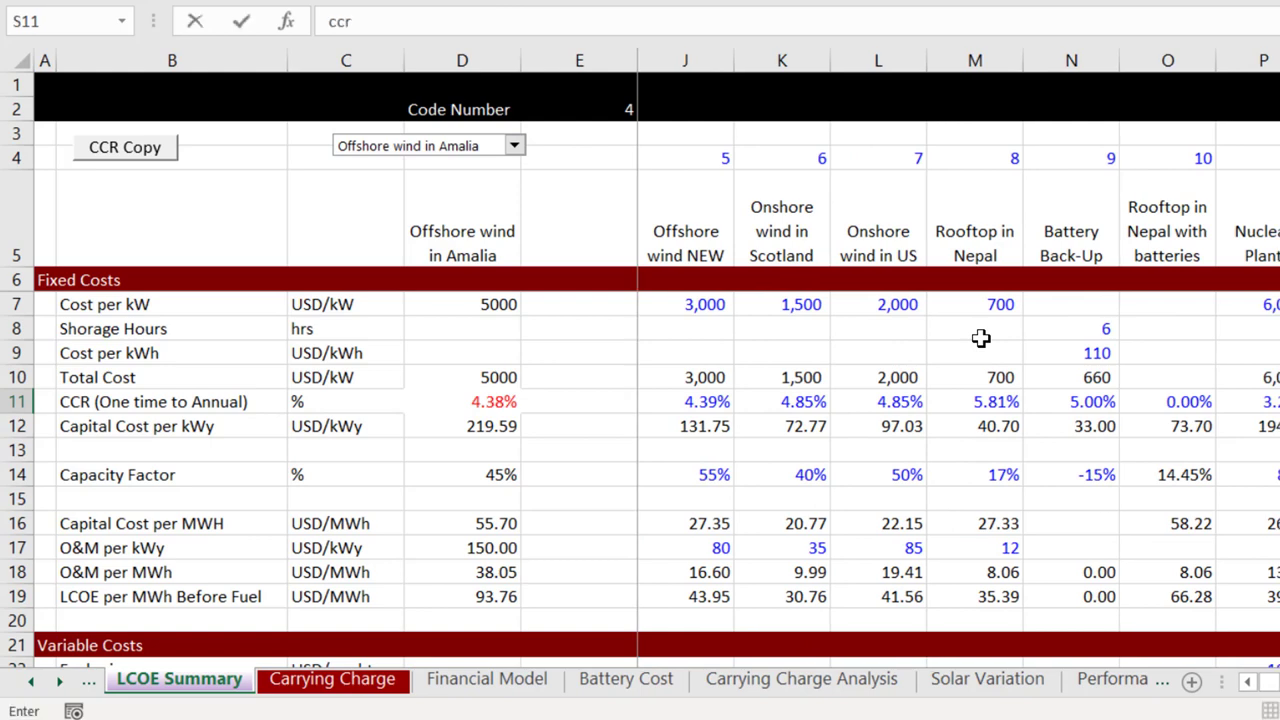
pyautogui.press('Return')
# Step: Redefine the name ccr to cover F11:R11, using the label in its right column and replacing the existing definition
pyautogui.press('Left')
pyautogui.press('Left')
pyautogui.press('Up')
pyautogui.hotkey('ctrl', 'Left')
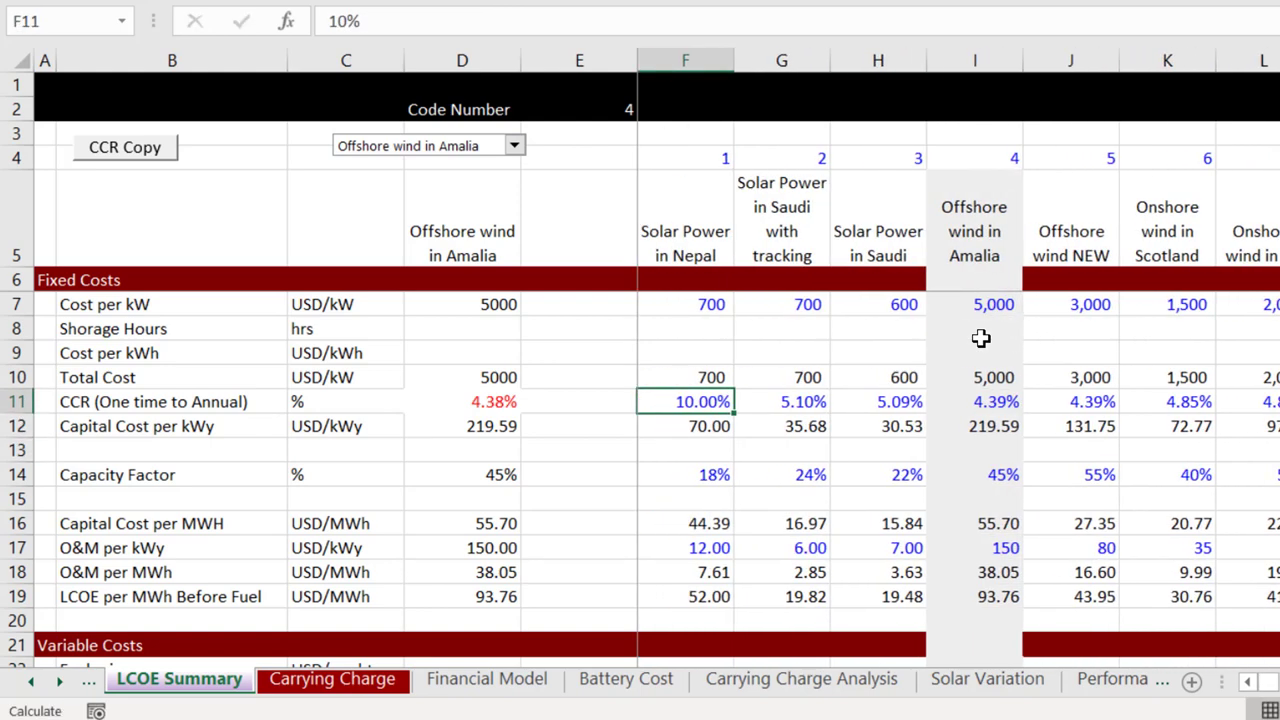
pyautogui.hotkey('ctrl', 'shift', 'Right')
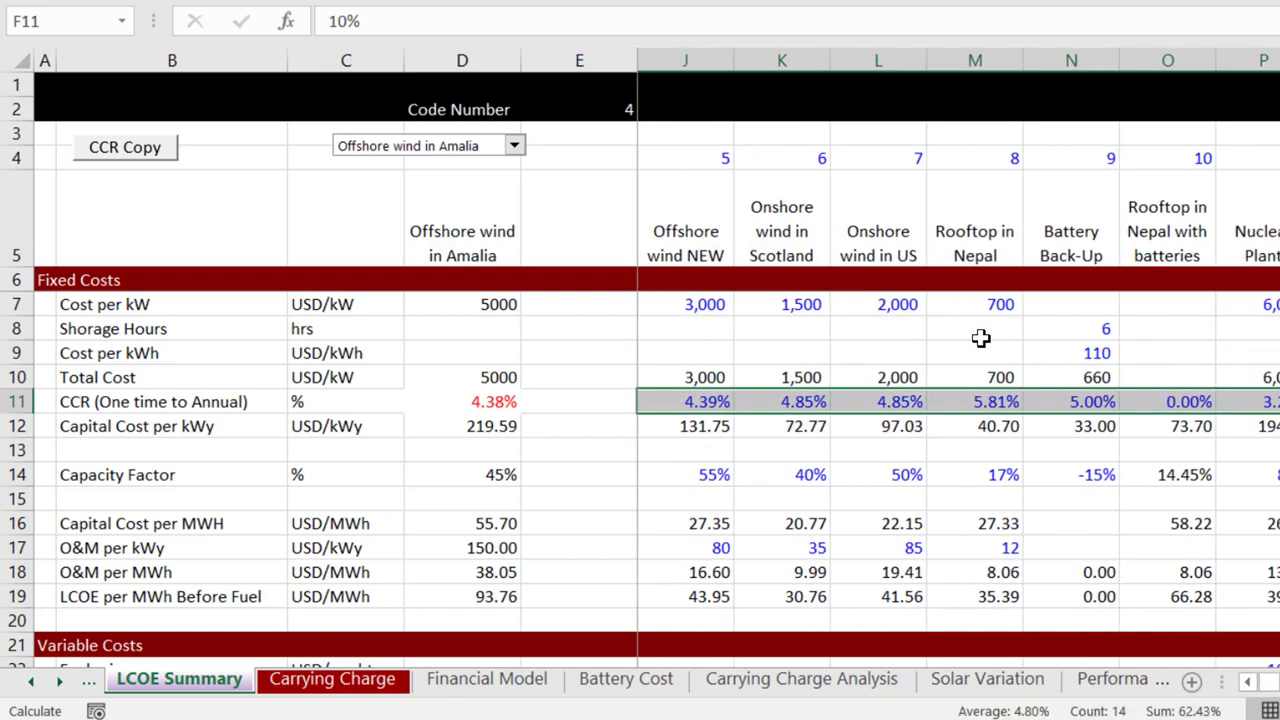
pyautogui.hotkey('ctrl', 'shift', 'F3')
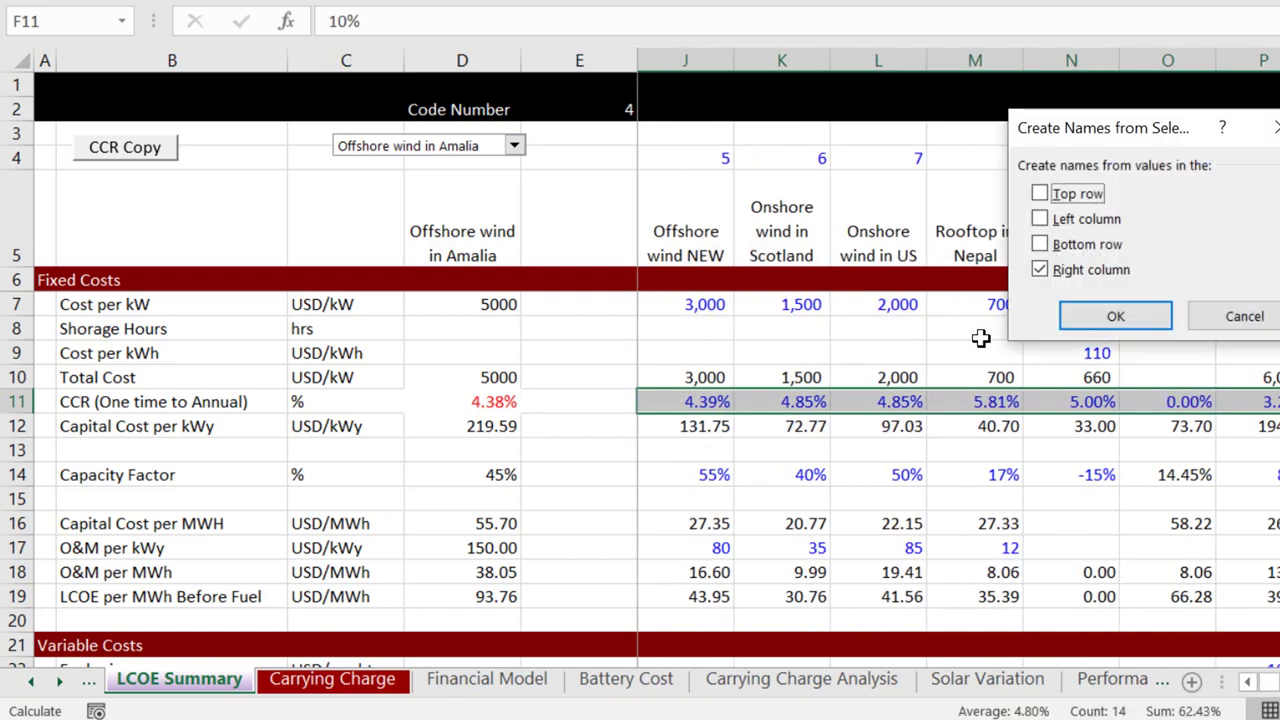
pyautogui.press('Return')
pyautogui.press('Return')
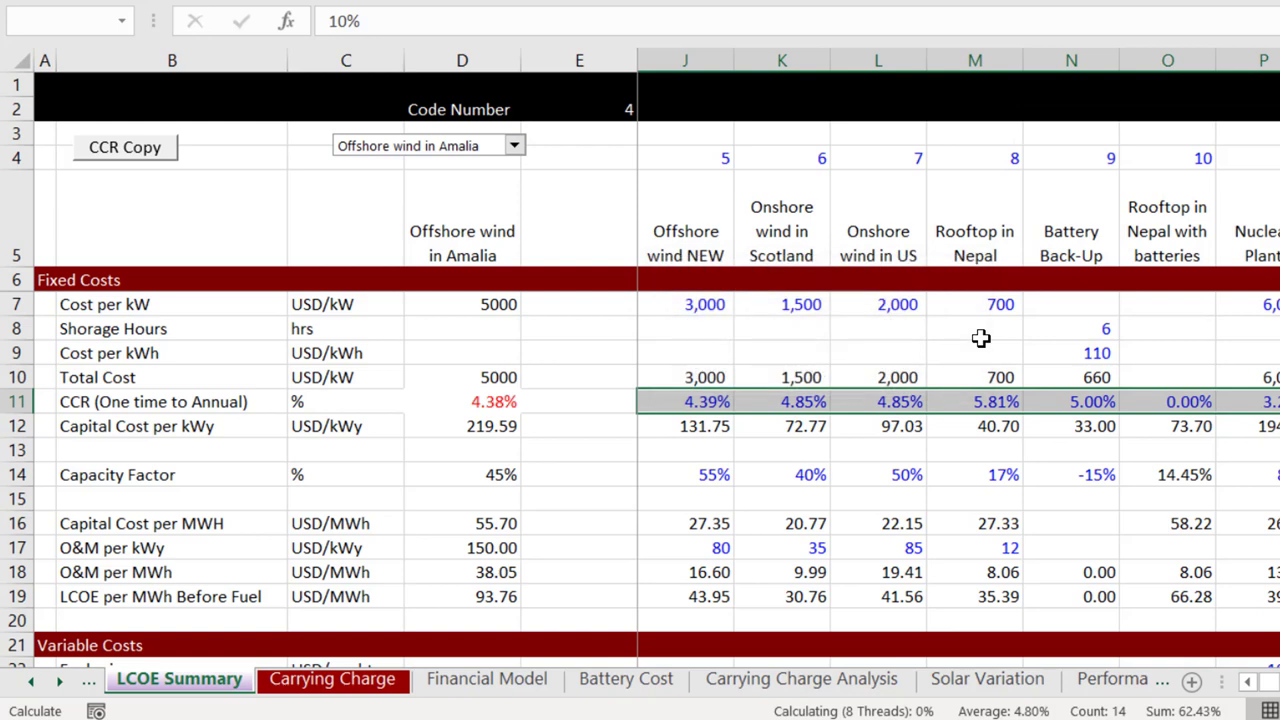
# Step: Choose Solar Power in Nepal as the active project on LCOE Summary
pyautogui.hotkey('ctrl', 'Left')
pyautogui.press('Right')
pyautogui.press('Right')
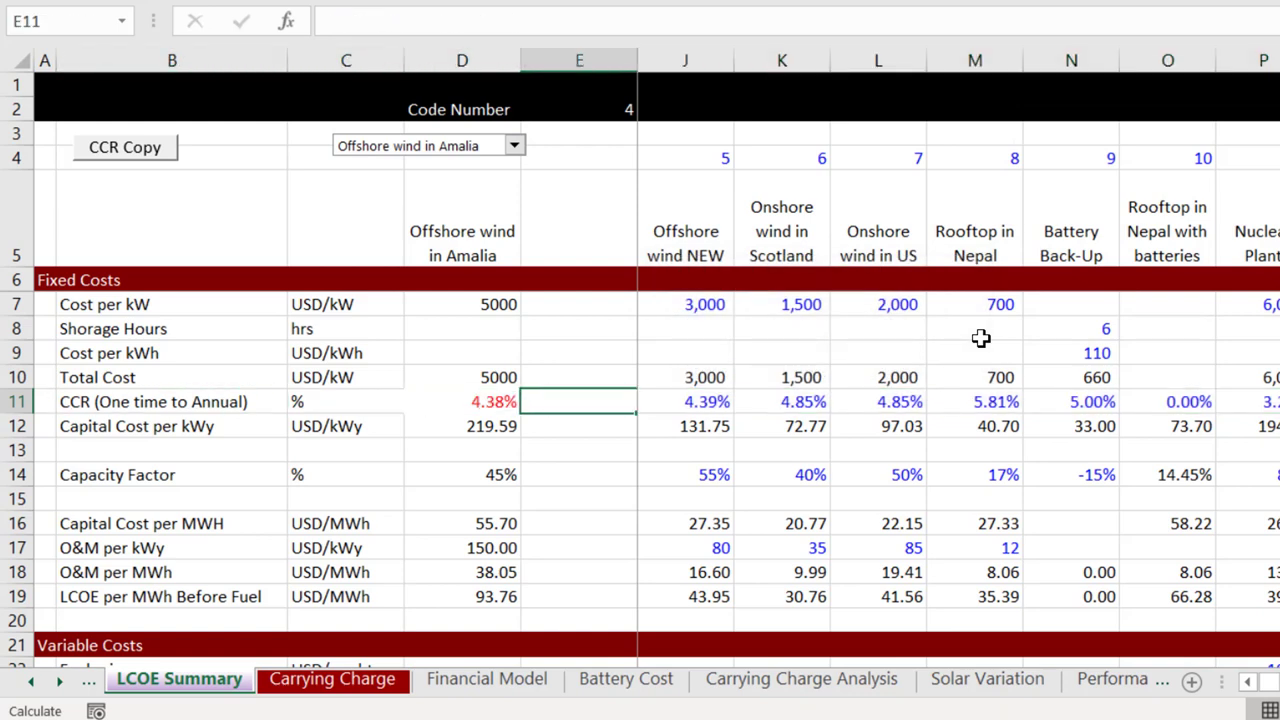
pyautogui.click(512, 147)
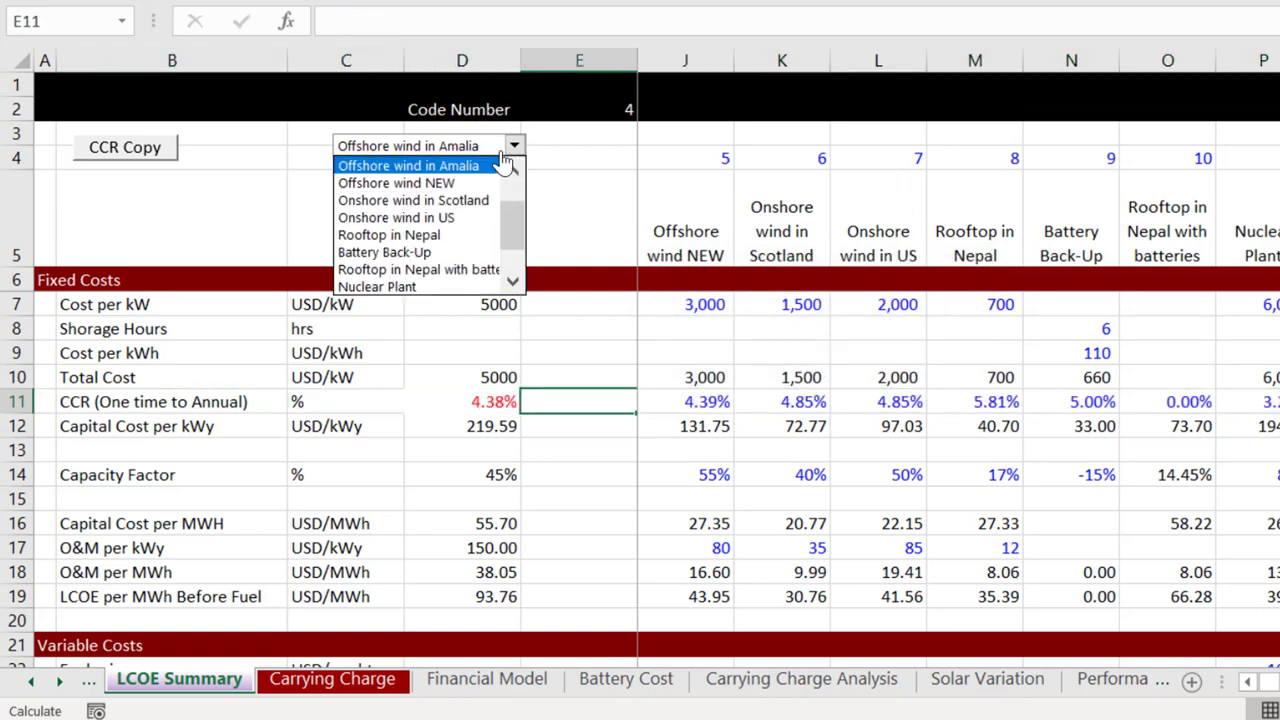
pyautogui.press('Up')
pyautogui.press('Up')
pyautogui.press('Up')
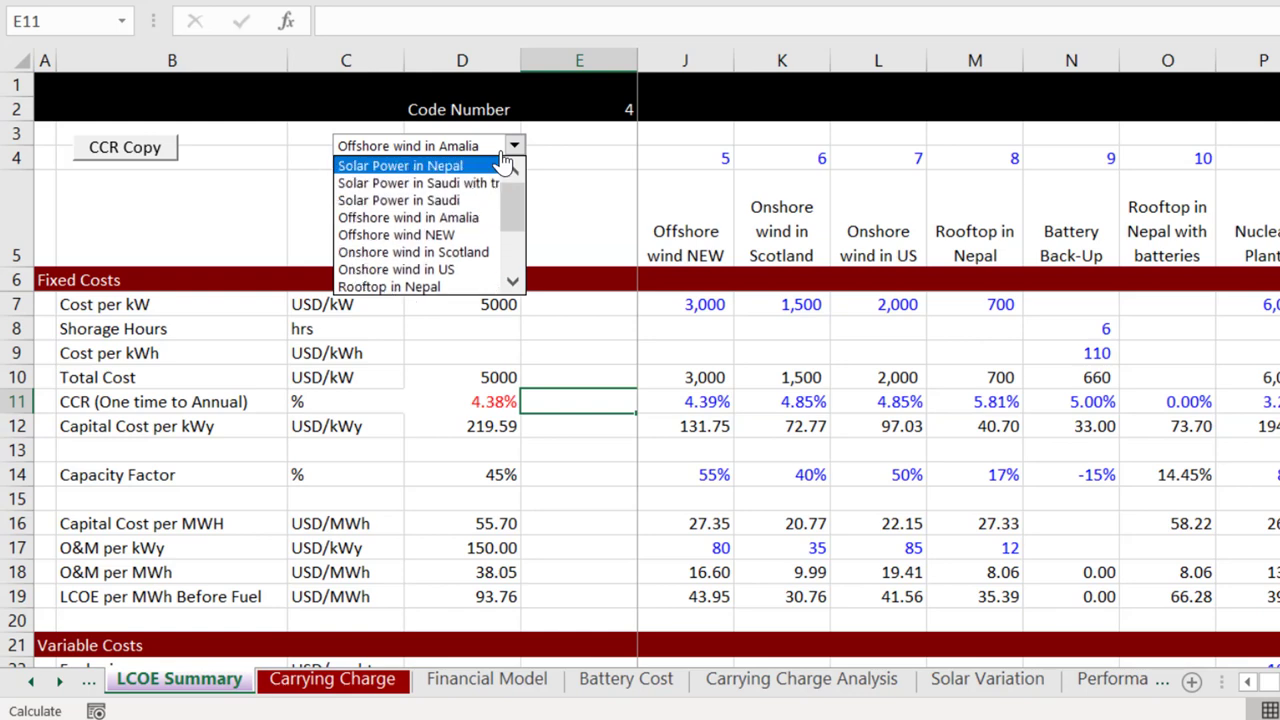
pyautogui.click(502, 165)
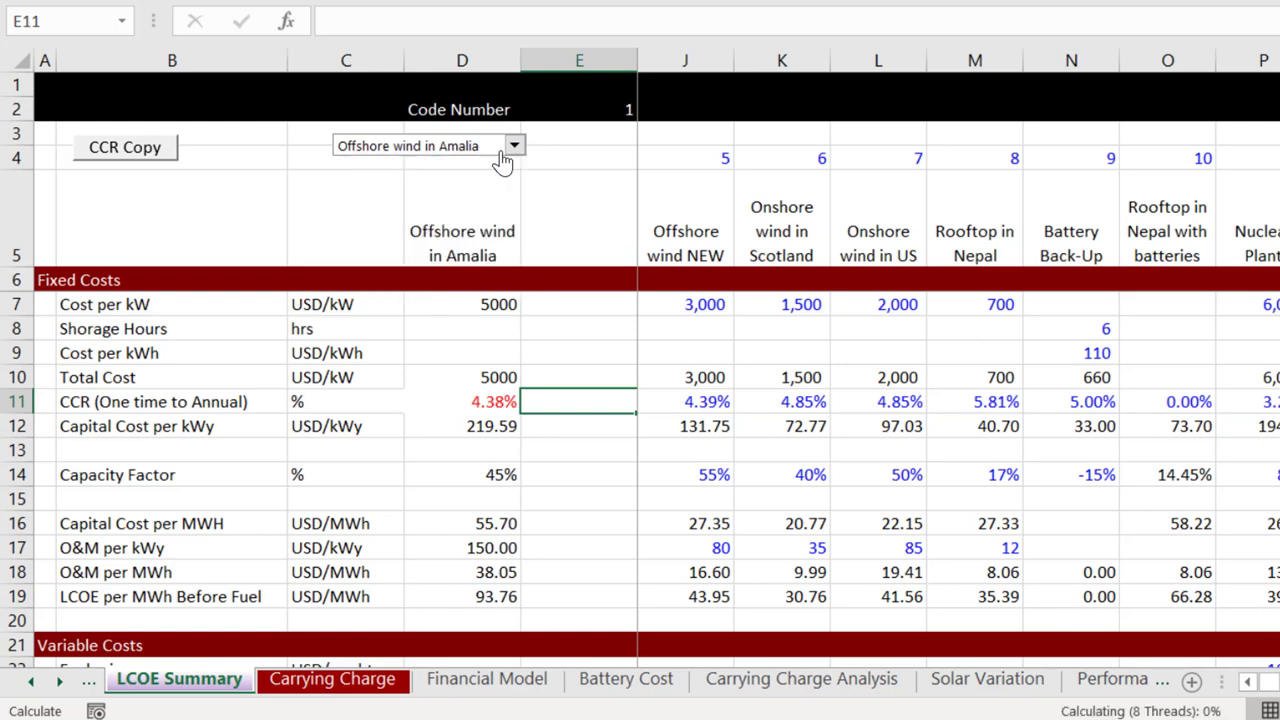
# Step: Examine the Carrying Charge sheet's assumptions for Solar Power in Nepal, from the inflation rate down to the Equity Return link
pyautogui.click(629, 429)
pyautogui.press('Right')
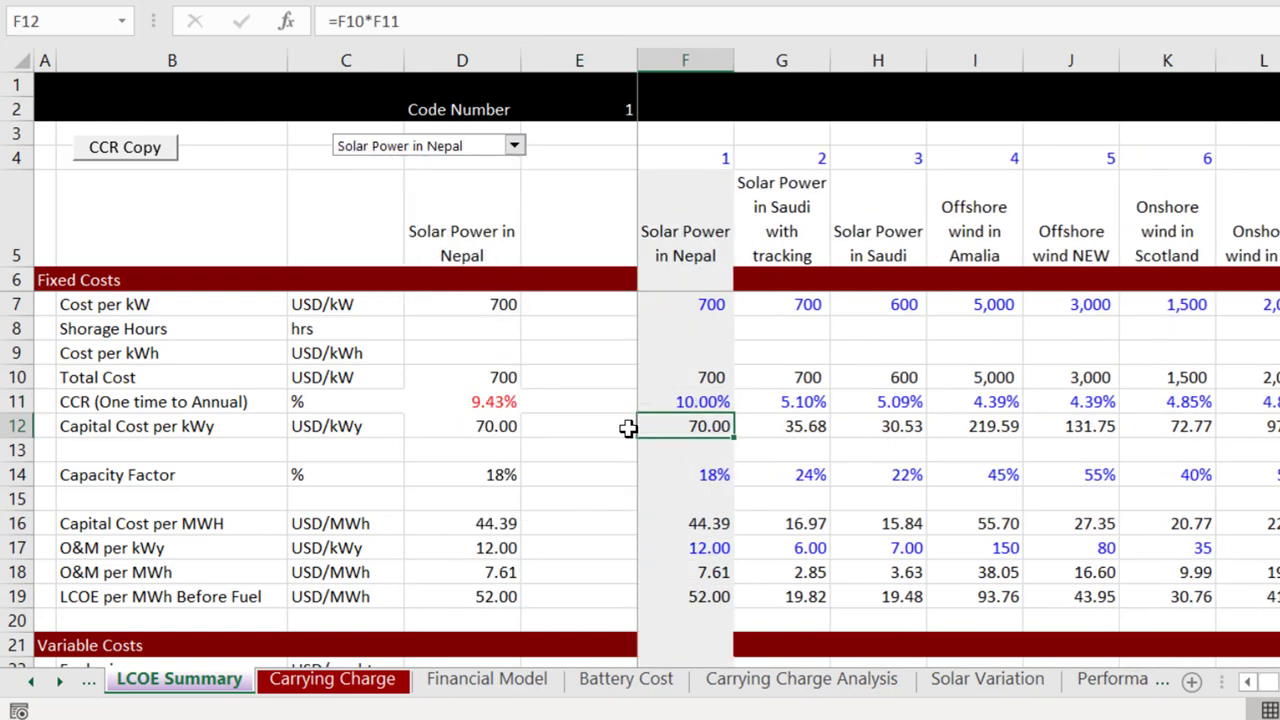
pyautogui.press('pagedown')
pyautogui.hotkey('ctrl', 'pagedown')
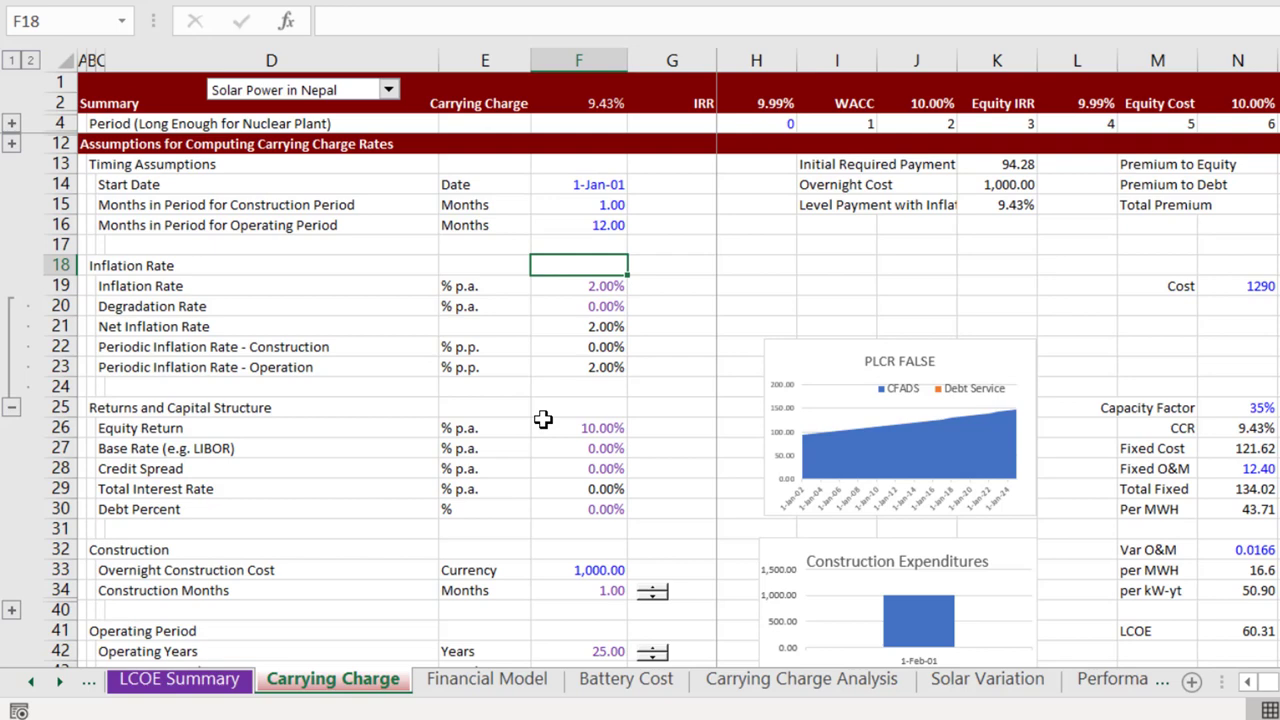
pyautogui.press('Down')
pyautogui.press('Down')
pyautogui.press('Down')
pyautogui.press('Down')
pyautogui.press('Down')
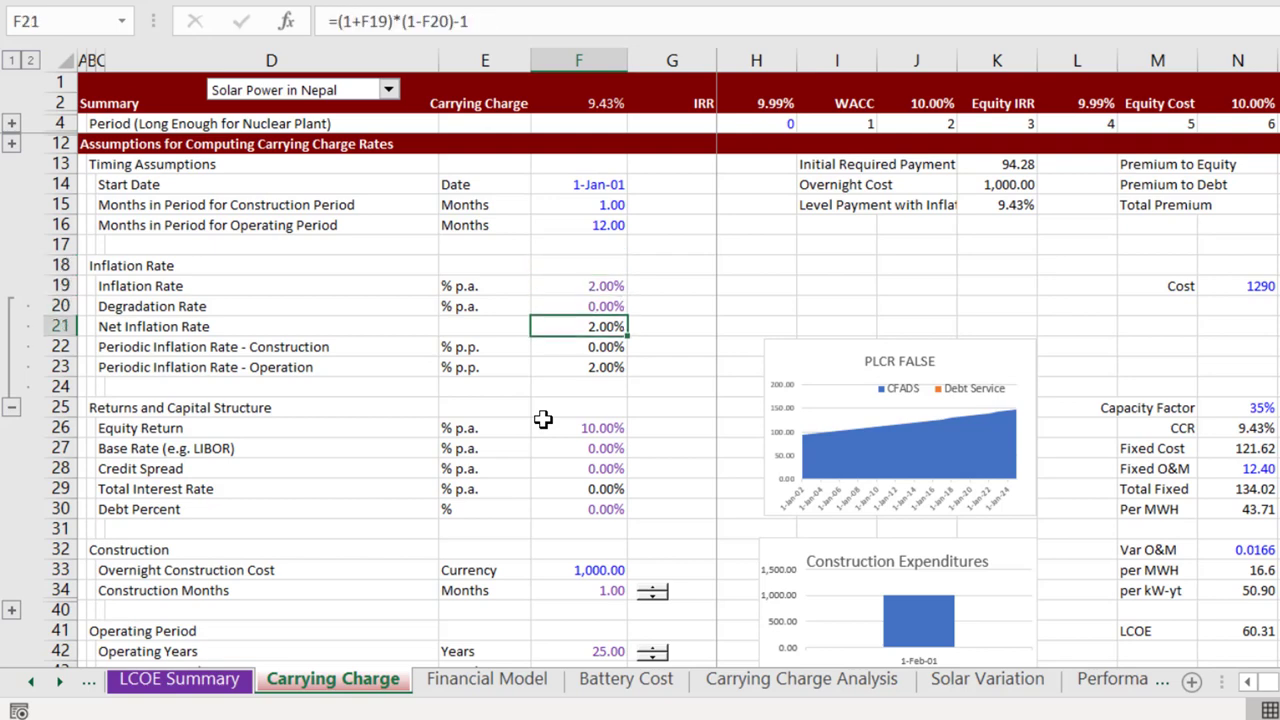
pyautogui.press('Down')
pyautogui.press('Down')
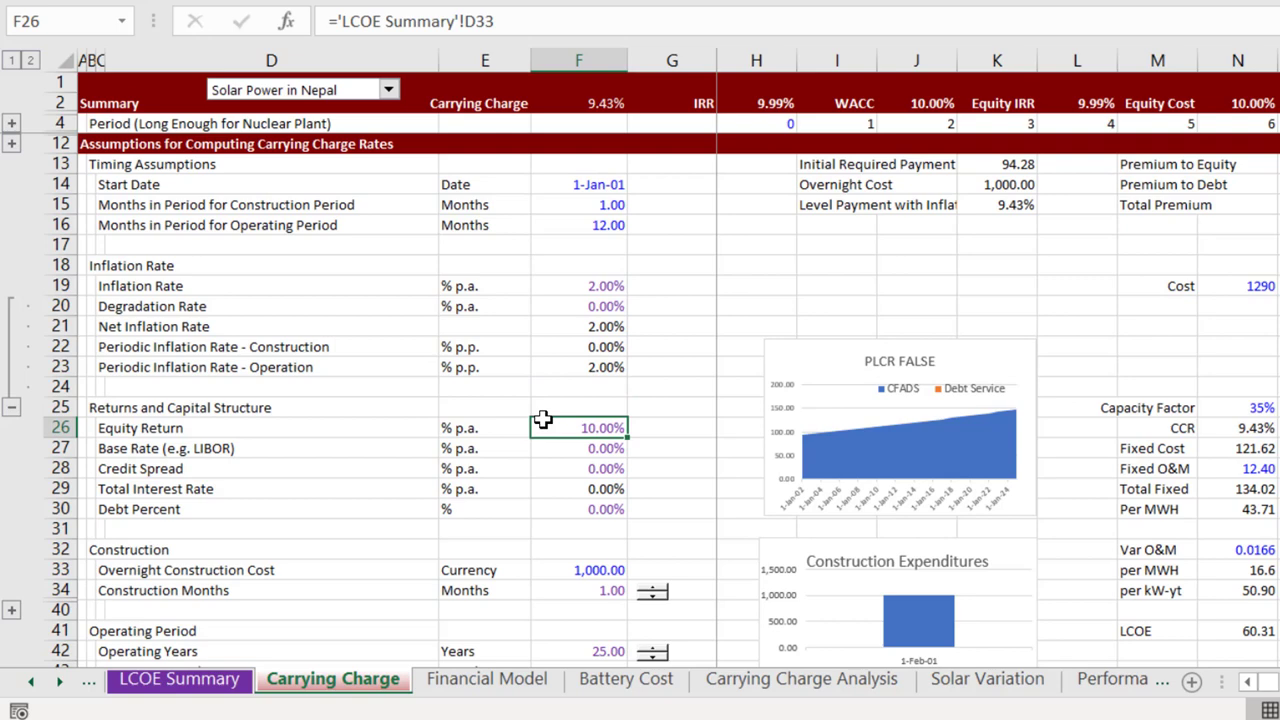
# Step: Return to LCOE Summary and compare Solar Power in Nepal's stored CCR in F11 with the computed rate
pyautogui.hotkey('ctrl', 'pageup')
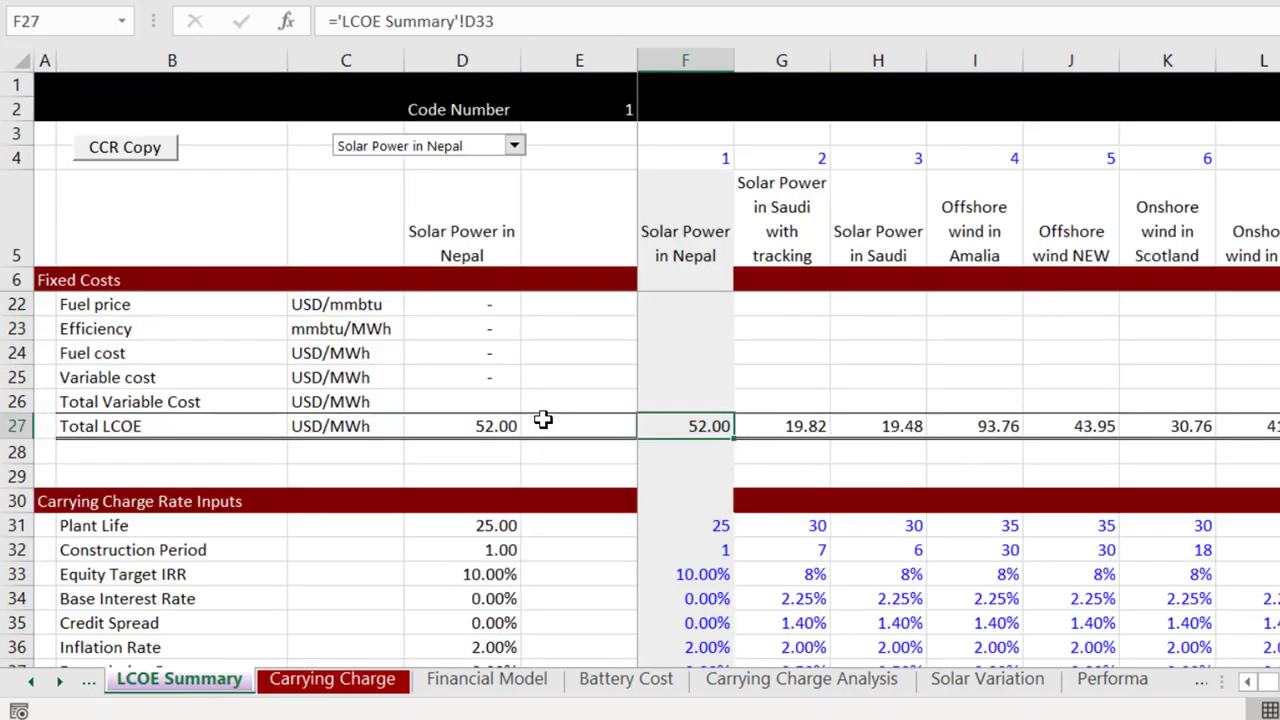
pyautogui.press('Down')
pyautogui.press('Down')
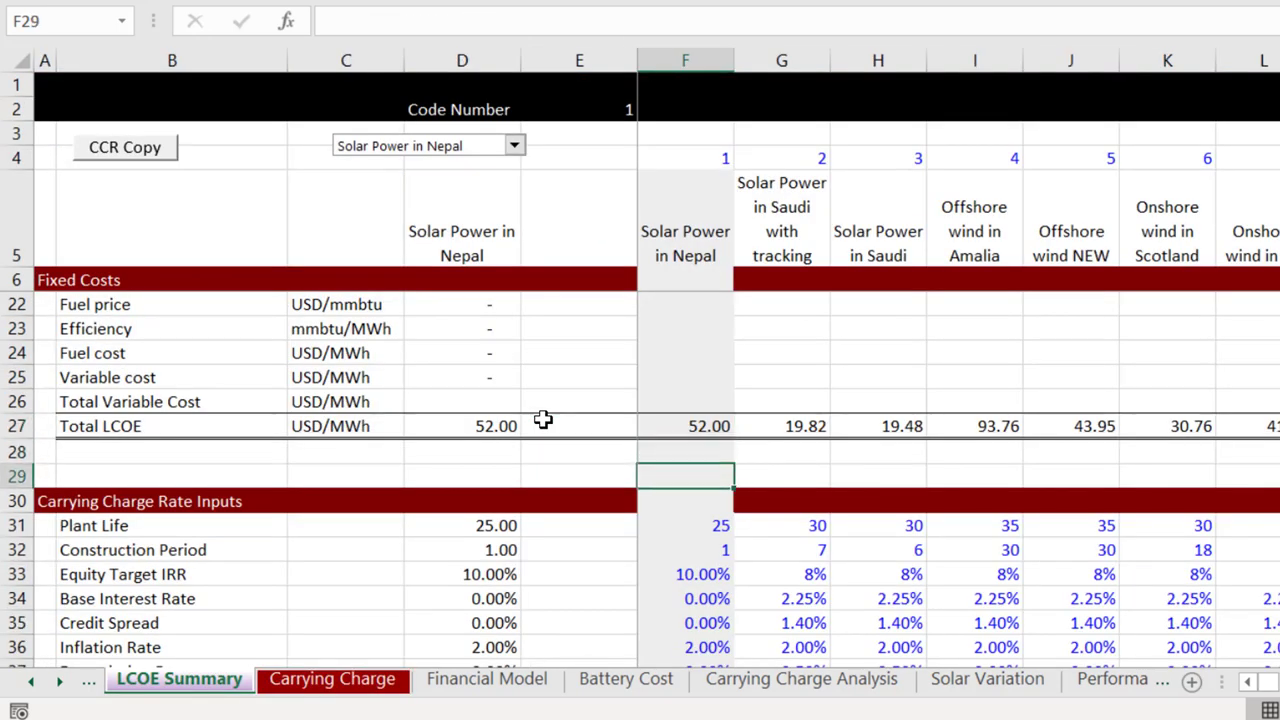
pyautogui.press('pageup')
pyautogui.press('Up')
pyautogui.press('Up')
pyautogui.press('Up')
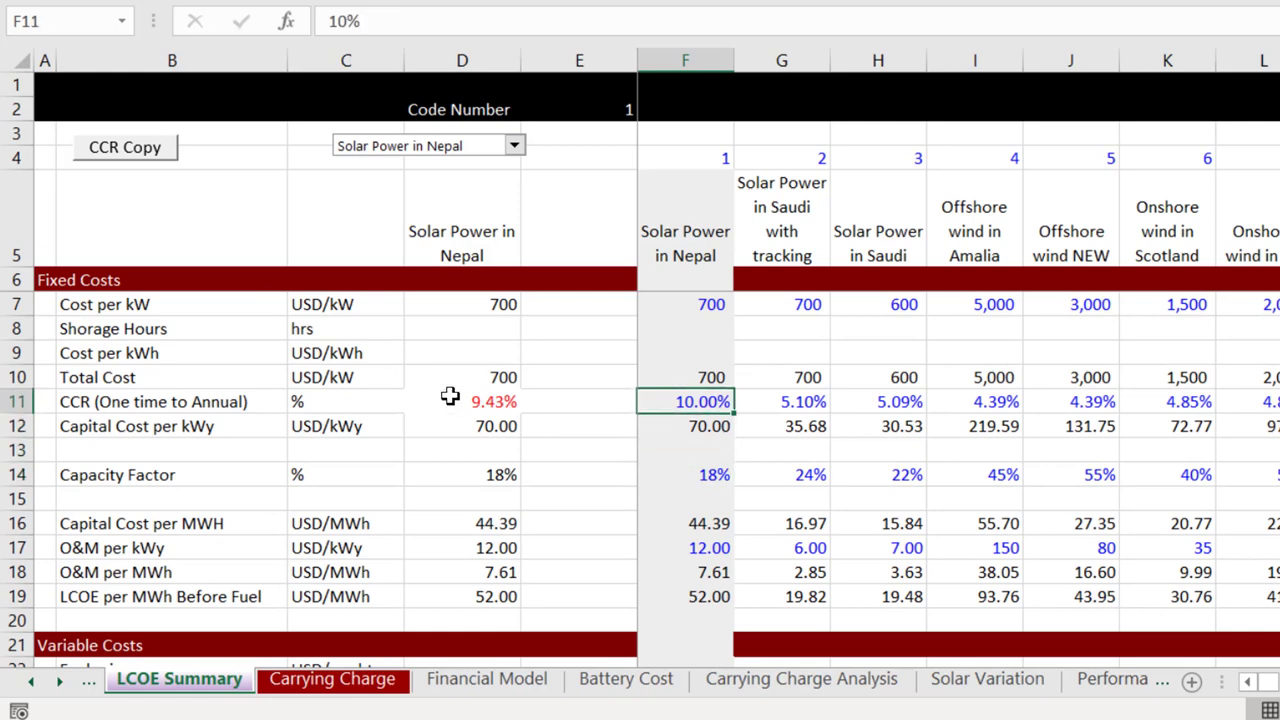
# Step: Open the Button2_Click macro assigned to CCR Copy and select the statements inside its For i loop
pyautogui.rightClick(128, 150)
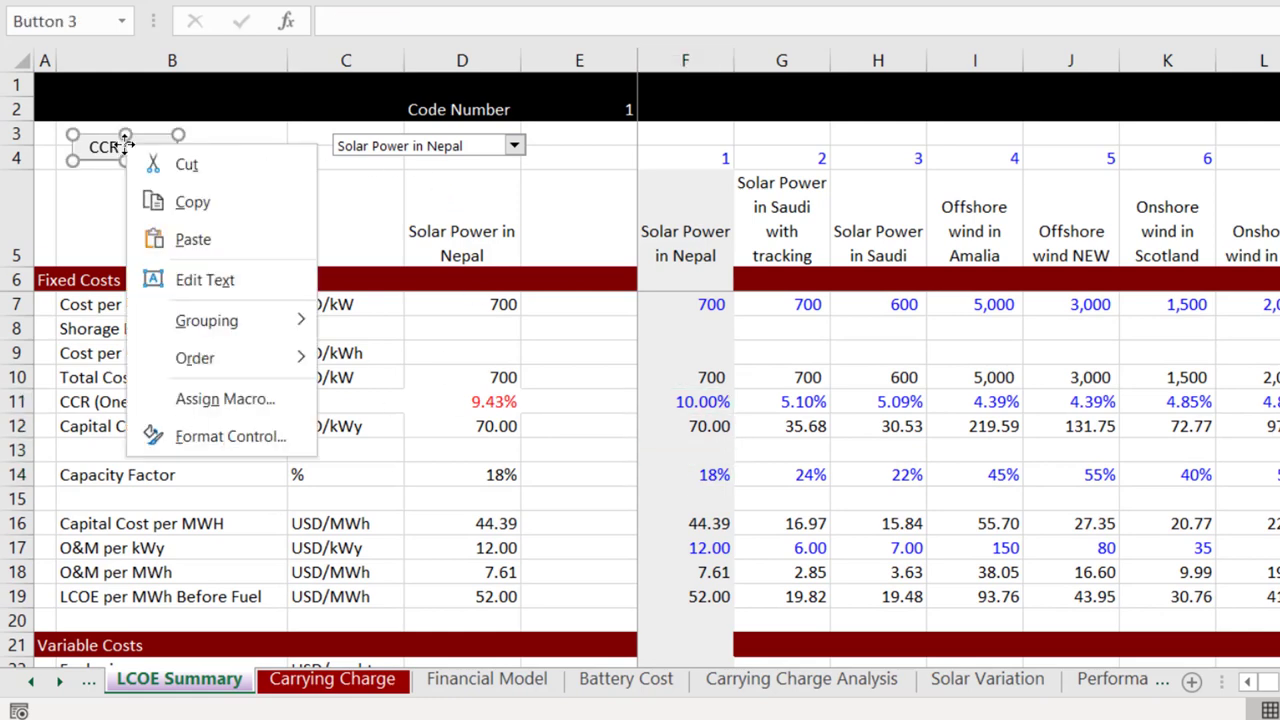
pyautogui.click(172, 400)
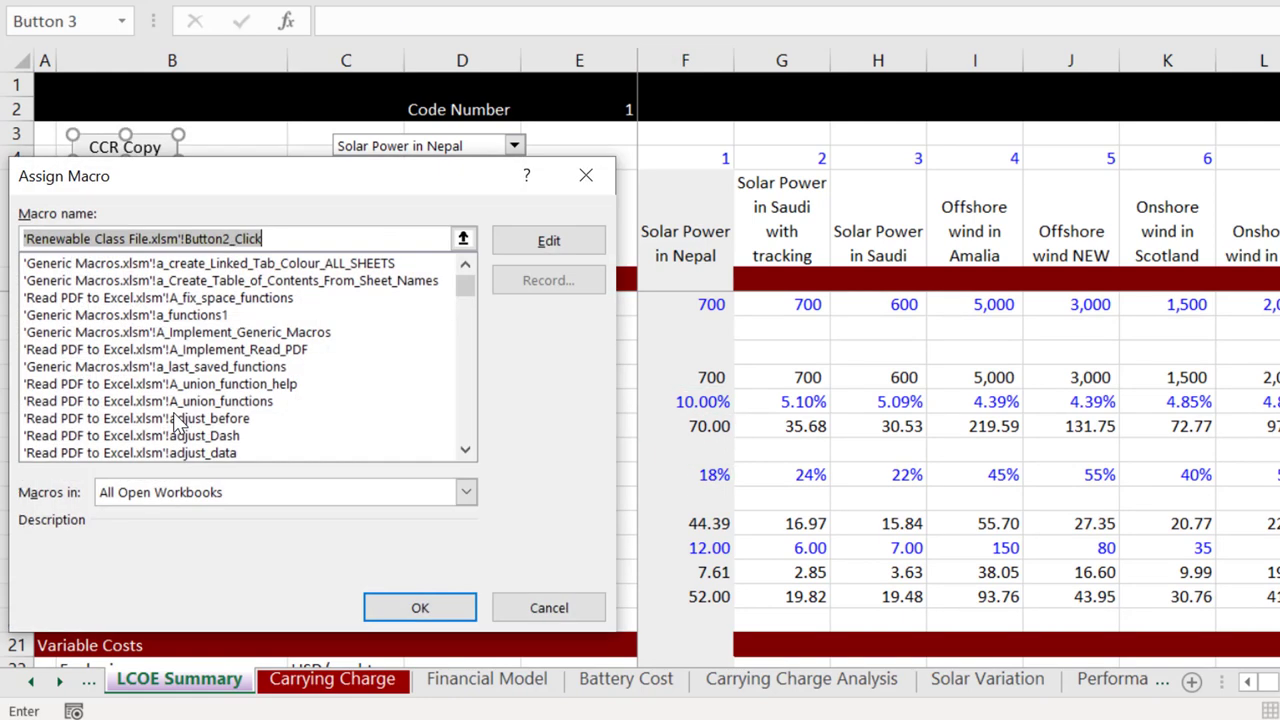
pyautogui.click(548, 242)
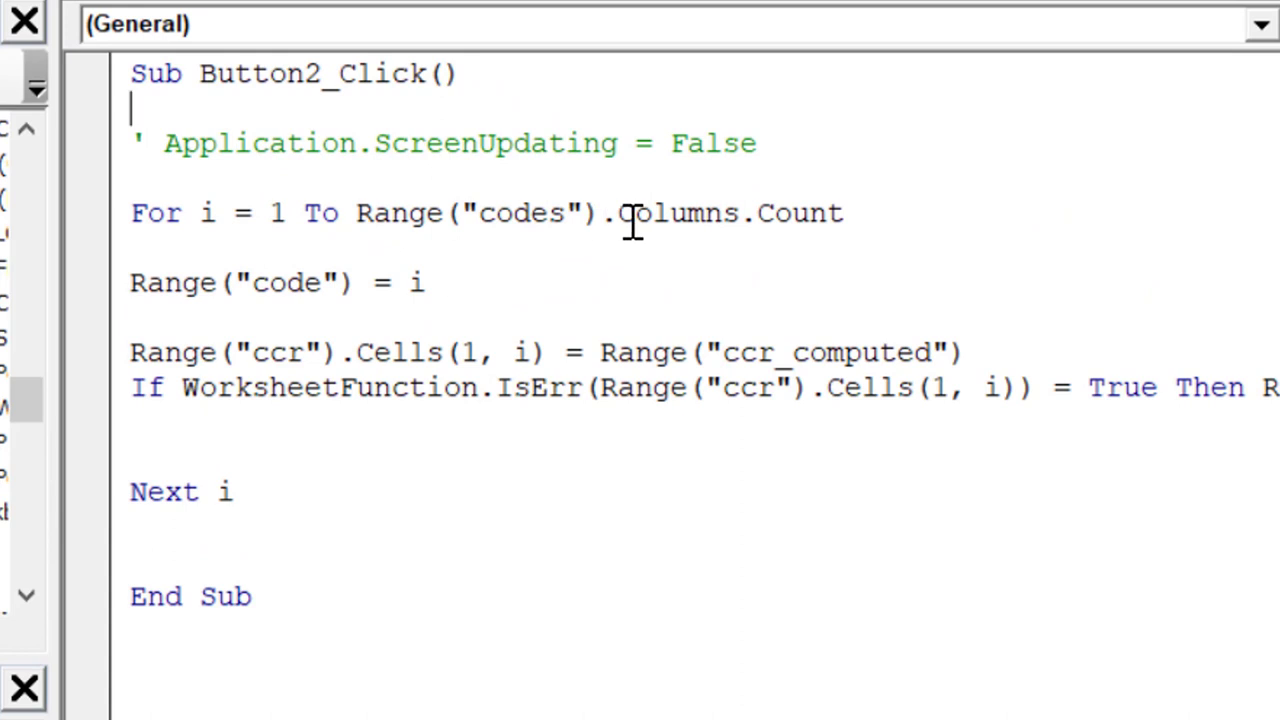
pyautogui.click(906, 210)
pyautogui.press('Right')
pyautogui.press('Right')
pyautogui.hotkey('shift', 'Down')
pyautogui.hotkey('shift', 'Down')
pyautogui.hotkey('shift', 'Down')
pyautogui.hotkey('shift', 'Down')
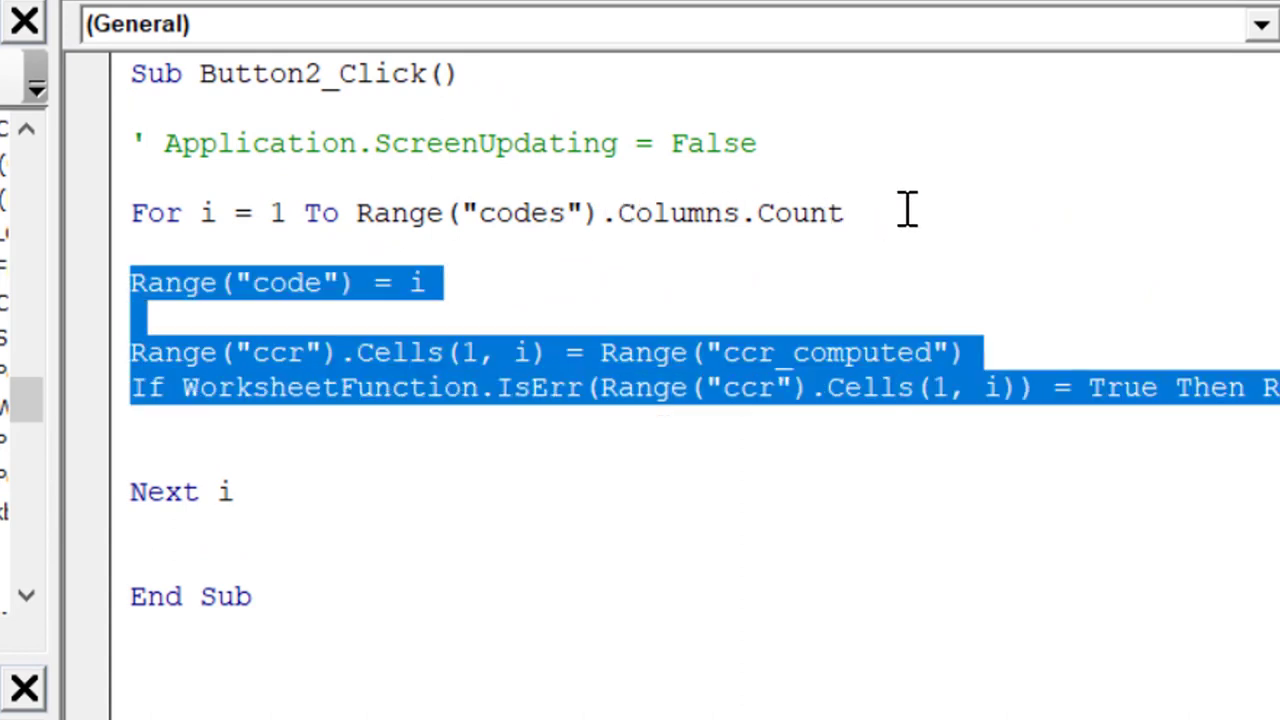
# Step: Indent the statements inside the For i loop of Button2_Click and delete one blank line above Next i
pyautogui.press('Tab')
pyautogui.press('Down')
pyautogui.press('BackSpace')
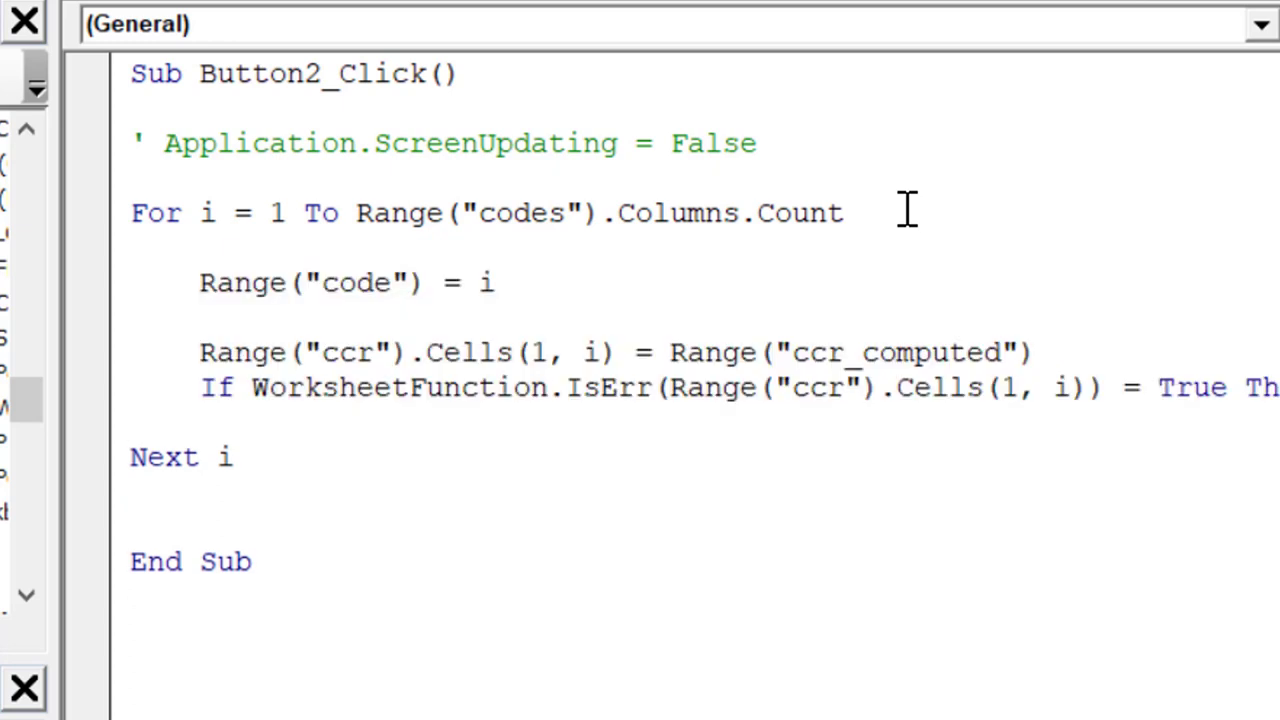
pyautogui.press('Up')
pyautogui.press('Up')
pyautogui.press('Up')
pyautogui.press('Up')
# Step: Check the Code Number cell E2 on LCOE Summary, and trace the macro's code assignment and ccr_computed copy statements
pyautogui.hotkey('alt', 'F11')
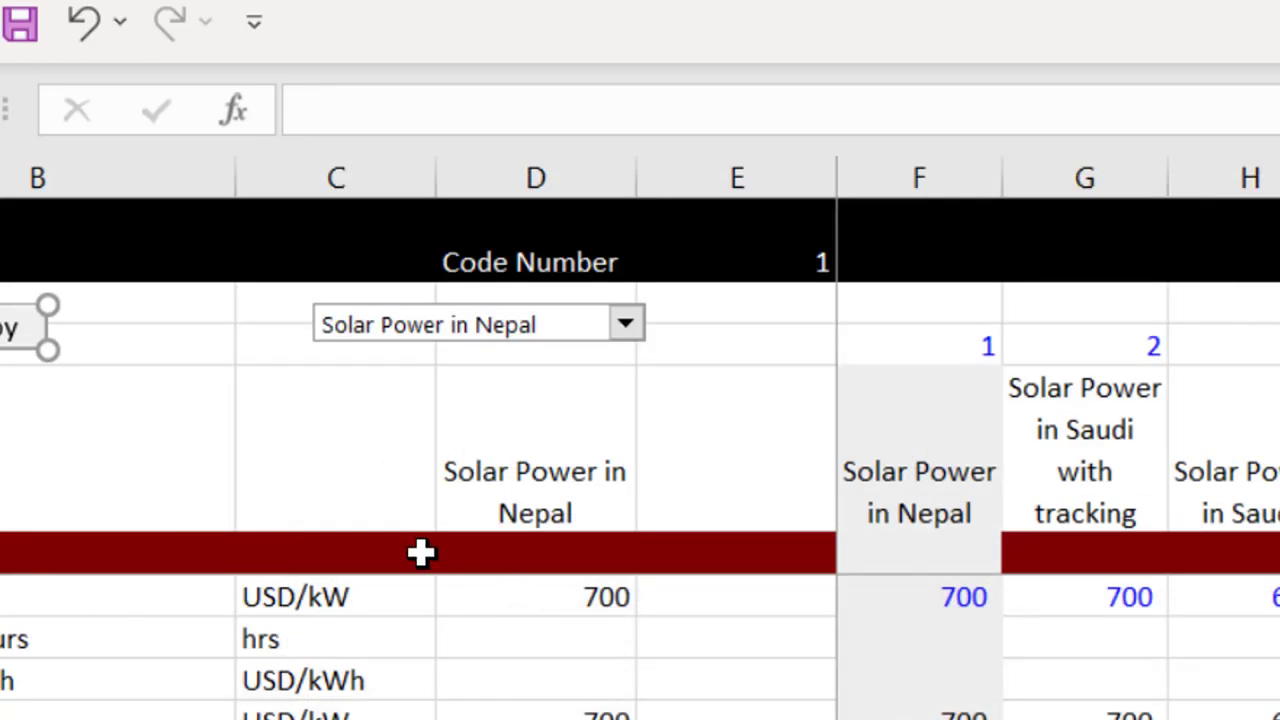
pyautogui.click(792, 242)
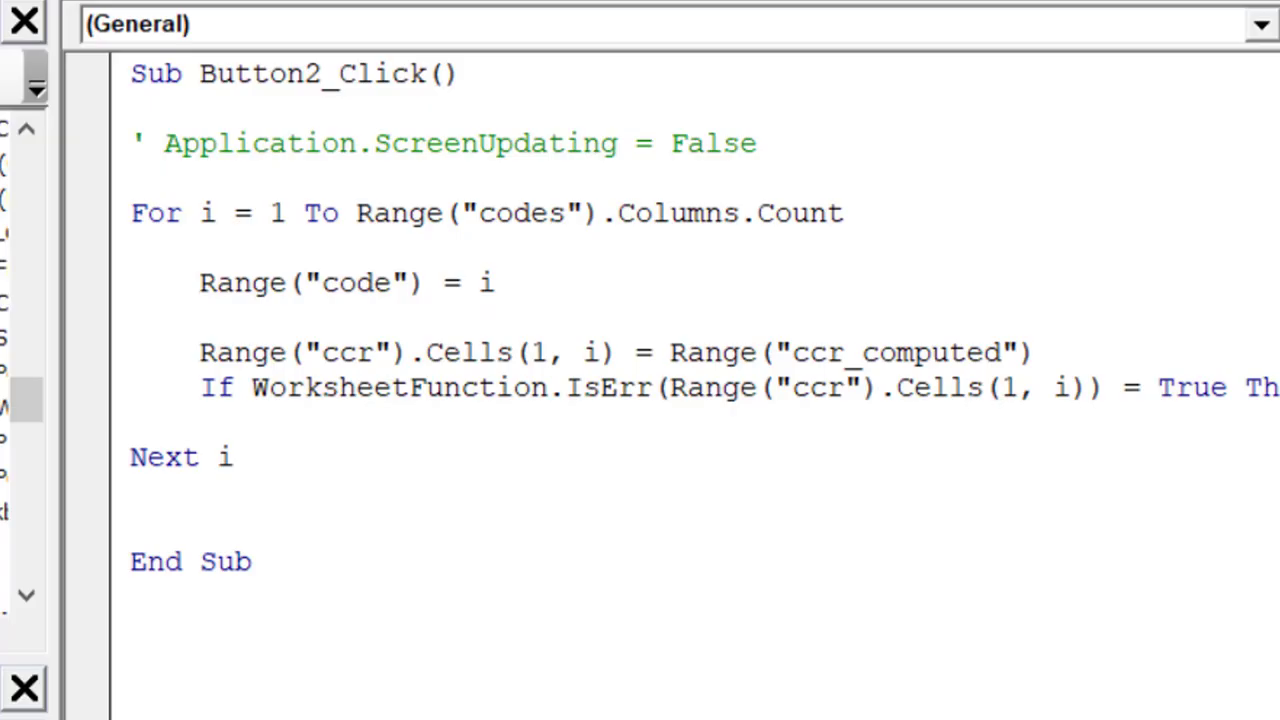
pyautogui.press('Down')
pyautogui.press('Down')
pyautogui.press('Up')
pyautogui.press('Down')
pyautogui.press('Home')
pyautogui.press('Down')
pyautogui.press('Up')
pyautogui.press('Right')
pyautogui.press('Right')
pyautogui.press('Right')
pyautogui.press('Right')
pyautogui.press('Right')
pyautogui.press('Right')
pyautogui.press('Right')
pyautogui.press('Right')
pyautogui.press('Right')
pyautogui.press('Right')
pyautogui.press('Right')
pyautogui.press('Right')
pyautogui.press('Right')
pyautogui.press('Right')
pyautogui.press('Right')
pyautogui.press('Right')
pyautogui.press('Right')
pyautogui.press('Right')
pyautogui.press('Right')
pyautogui.press('Right')
pyautogui.press('Right')
pyautogui.press('Right')
pyautogui.press('Right')
pyautogui.press('Right')
pyautogui.press('Right')
pyautogui.press('Right')
pyautogui.press('Right')
pyautogui.press('Right')
pyautogui.press('Up')
pyautogui.press('Up')
pyautogui.press('Right')
pyautogui.press('Down')
pyautogui.press('Down')
# Step: Inspect the computed CCR link in D11 on LCOE Summary and follow the stored CCR row across all project columns
pyautogui.hotkey('alt', 'F11')
pyautogui.doubleClick(470, 424)
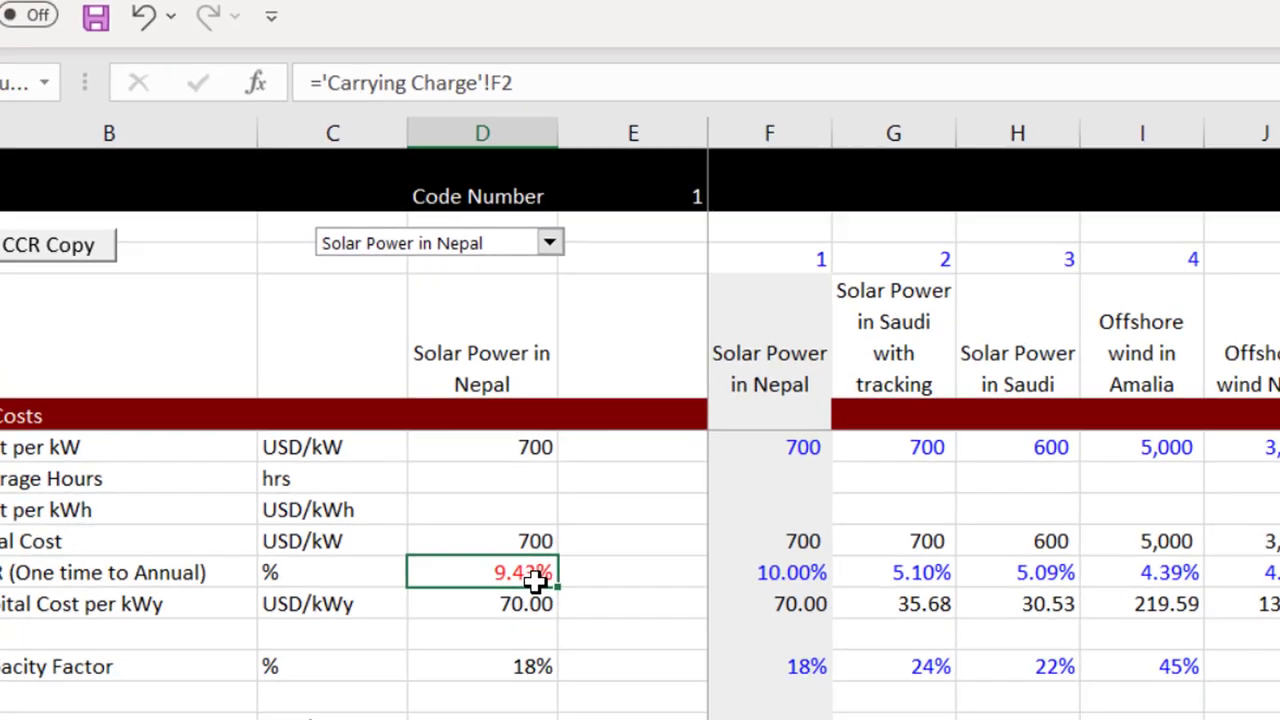
pyautogui.press('Escape')
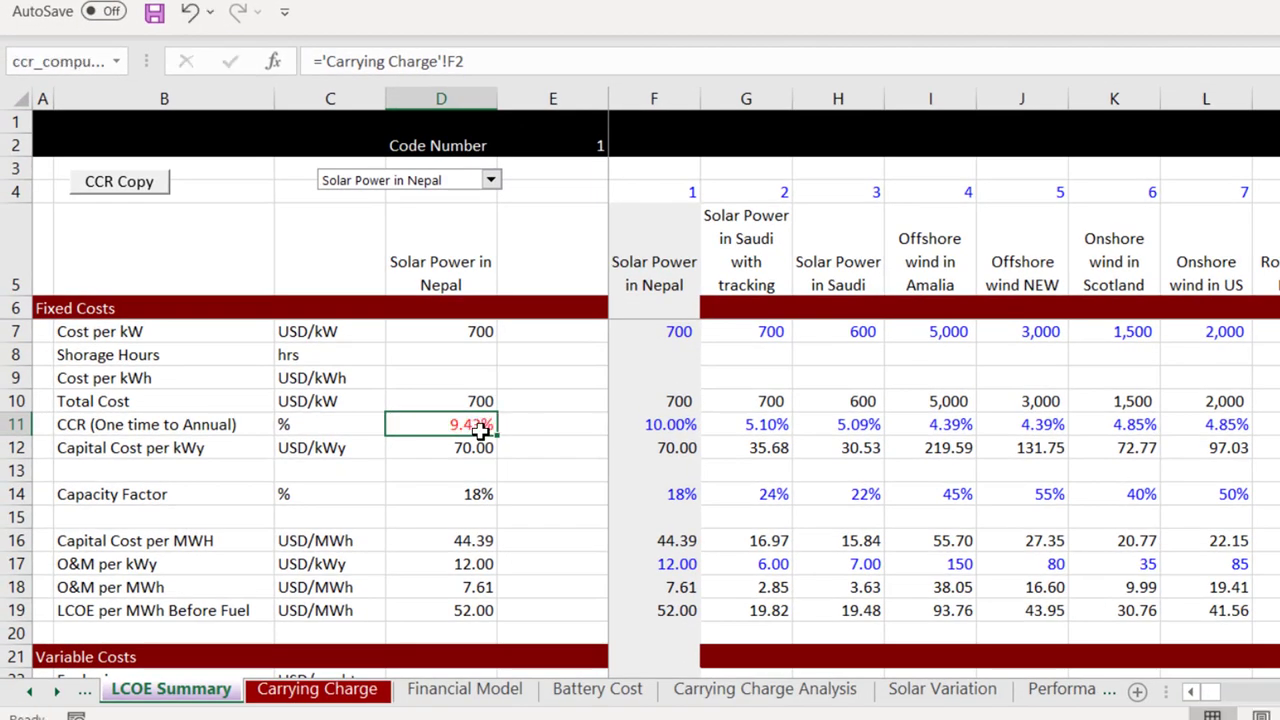
pyautogui.press('Right')
pyautogui.press('Right')
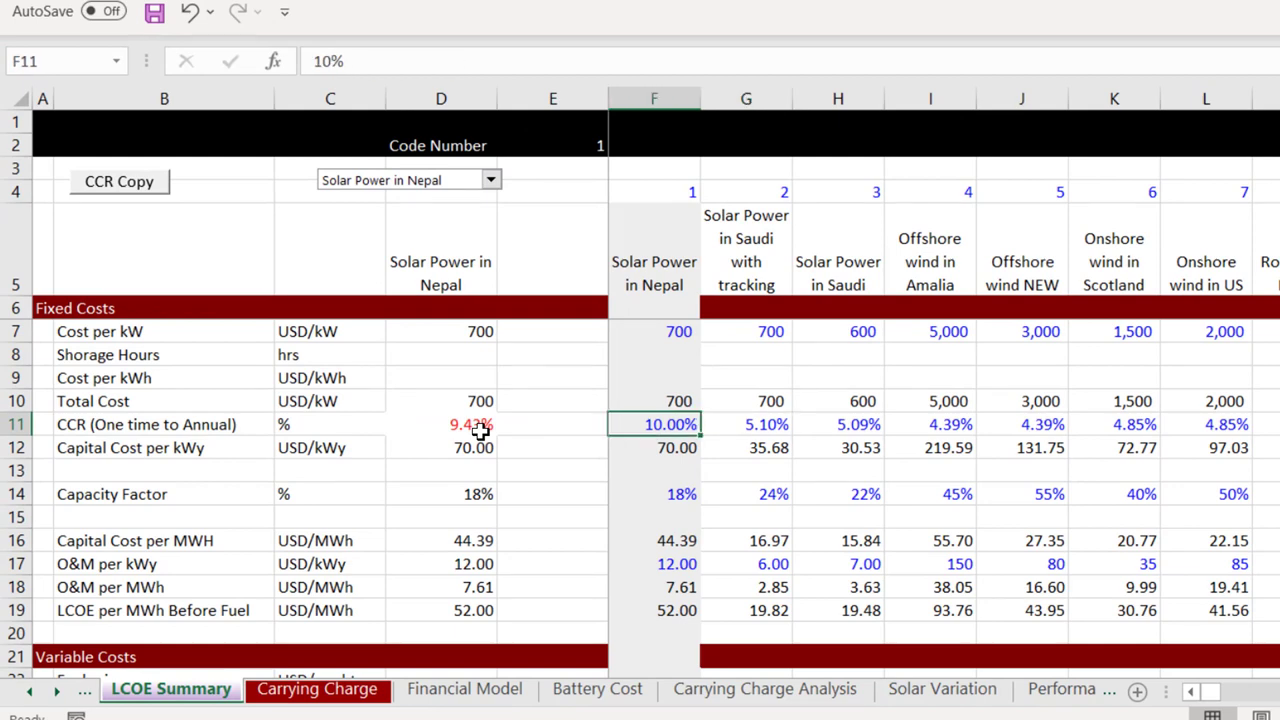
pyautogui.press('Right')
pyautogui.press('Right')
pyautogui.press('Right')
pyautogui.press('Right')
pyautogui.press('Right')
pyautogui.press('Right')
pyautogui.press('Right')
pyautogui.press('Right')
pyautogui.press('Right')
pyautogui.press('Right')
pyautogui.press('Right')
pyautogui.press('Right')
pyautogui.press('Right')
pyautogui.press('Right')
pyautogui.press('Right')
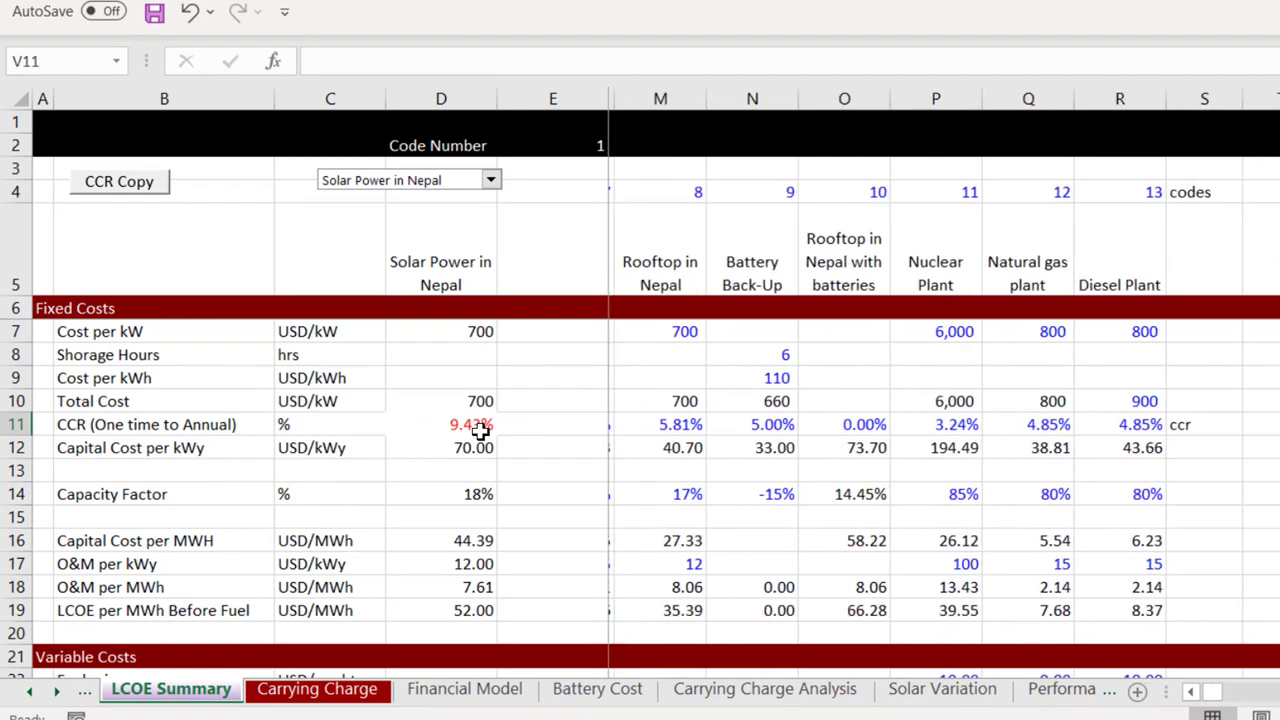
# Step: Go back along the CCR row and inspect the Capital Cost per kWy formulas in D12 and G12
pyautogui.press('Left')
pyautogui.press('Left')
pyautogui.press('Left')
pyautogui.press('Left')
pyautogui.press('Left')
pyautogui.press('Left')
pyautogui.press('Left')
pyautogui.press('Left')
pyautogui.press('Left')
pyautogui.press('Left')
pyautogui.press('Left')
pyautogui.press('Left')
pyautogui.press('Left')
pyautogui.press('Left')
pyautogui.press('Left')
pyautogui.press('Left')
pyautogui.press('Left')
pyautogui.press('Left')
pyautogui.press('Left')
pyautogui.press('Left')
pyautogui.press('Right')
pyautogui.press('Right')
pyautogui.press('Right')
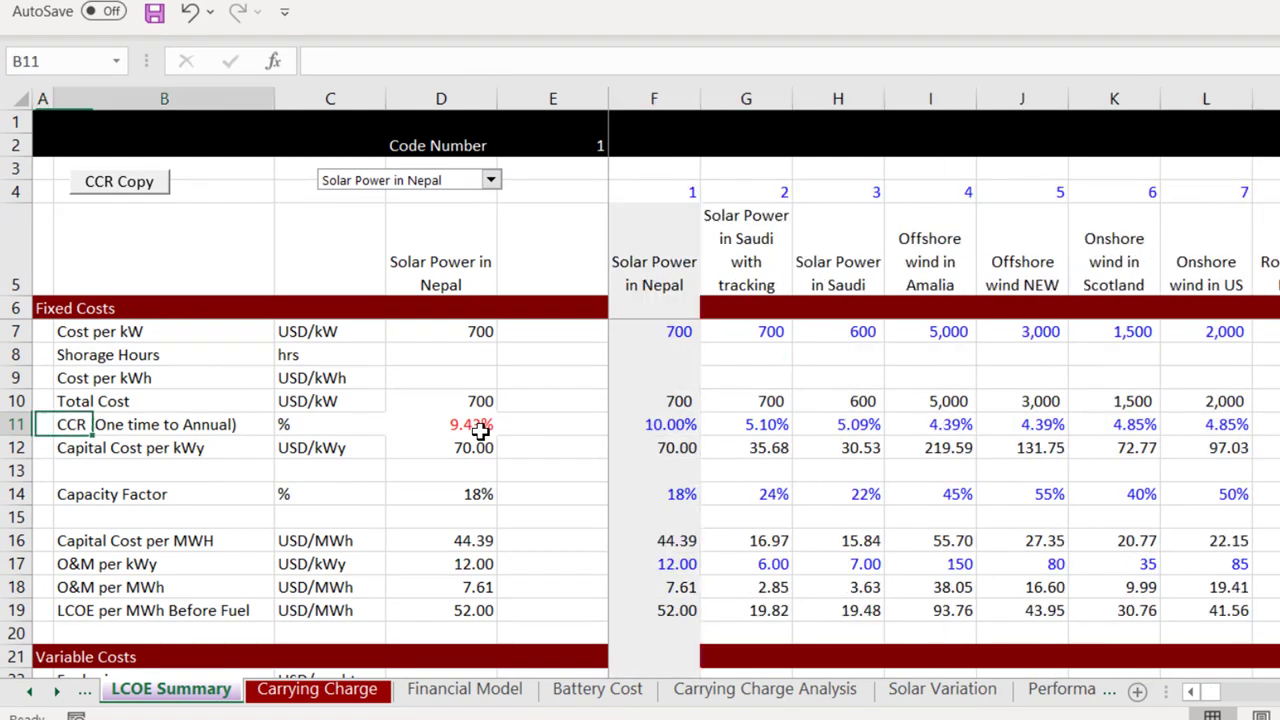
pyautogui.press('Down')
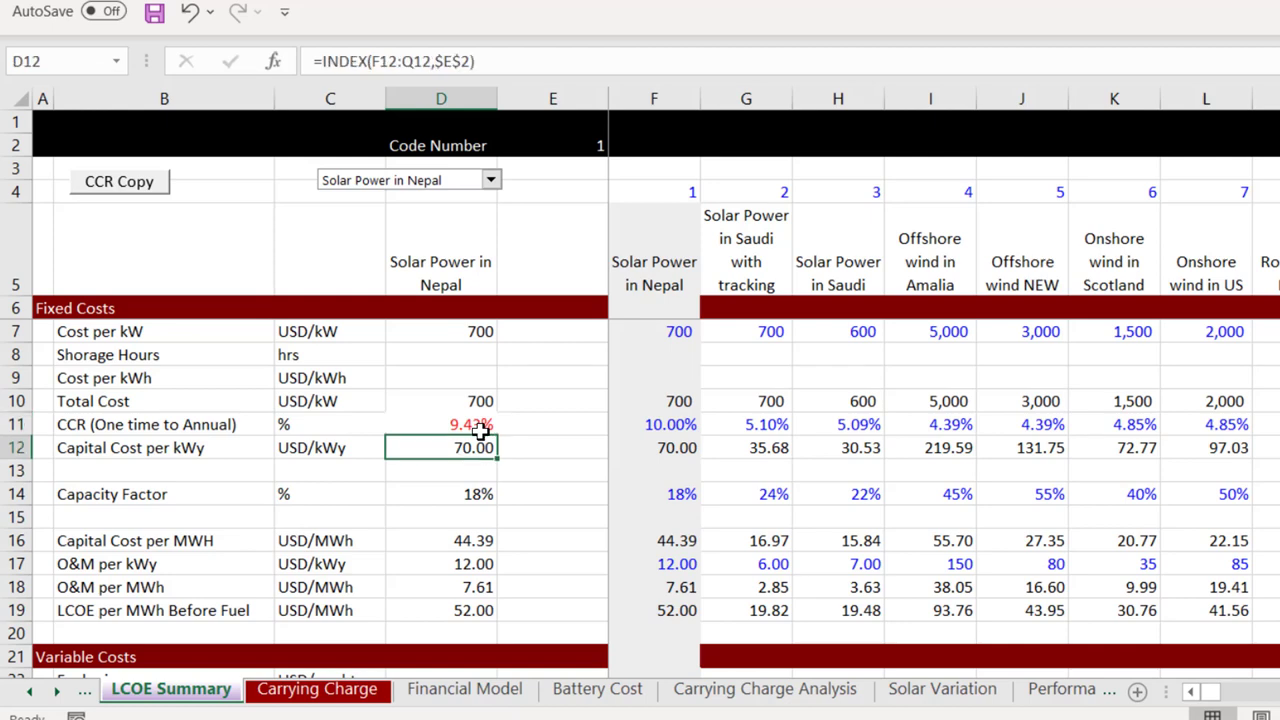
pyautogui.press('Right')
pyautogui.press('Right')
pyautogui.press('Right')
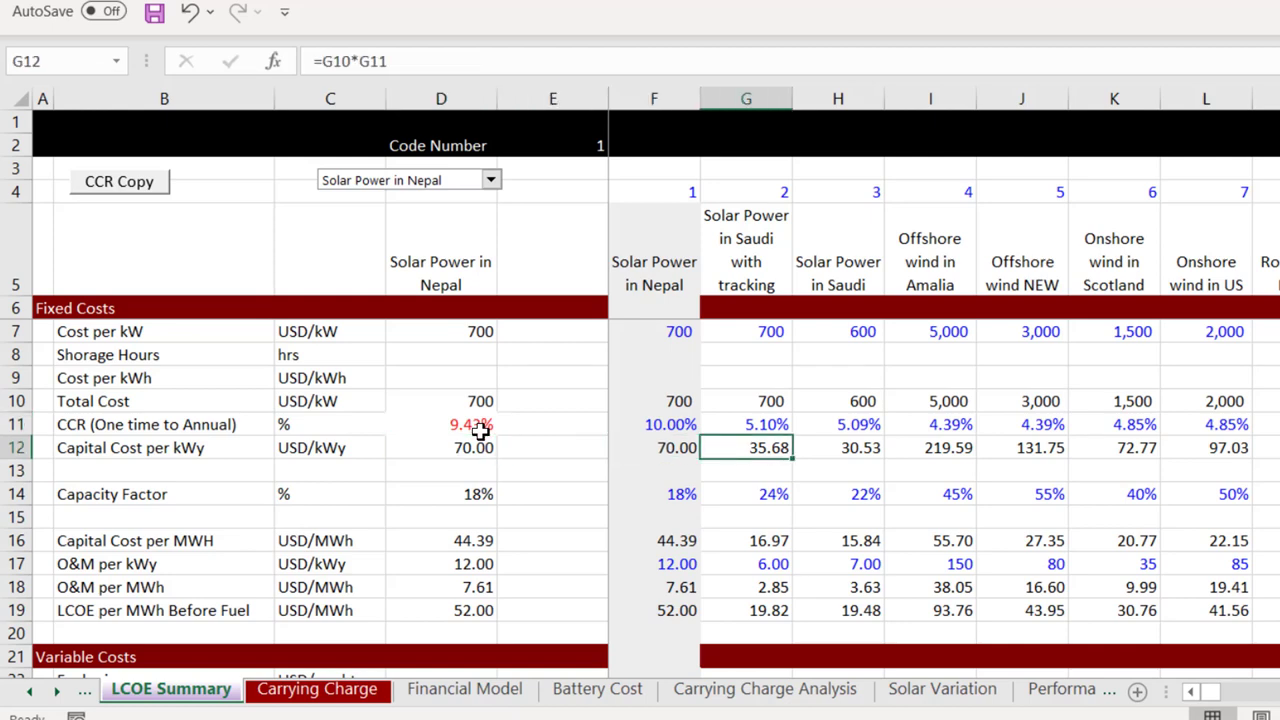
# Step: Reopen the Button2_Click macro assigned to CCR Copy and paste a copy of Range("code") = i below Next i
pyautogui.rightClick(107, 192)
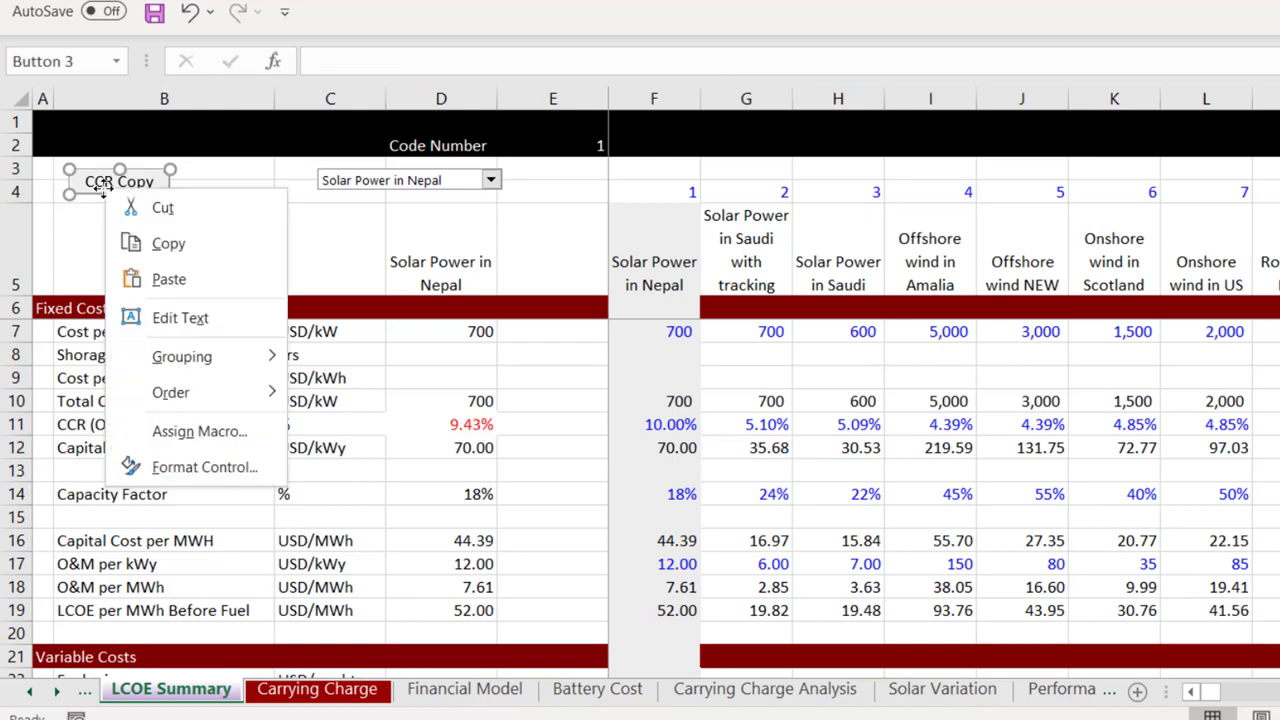
pyautogui.click(180, 431)
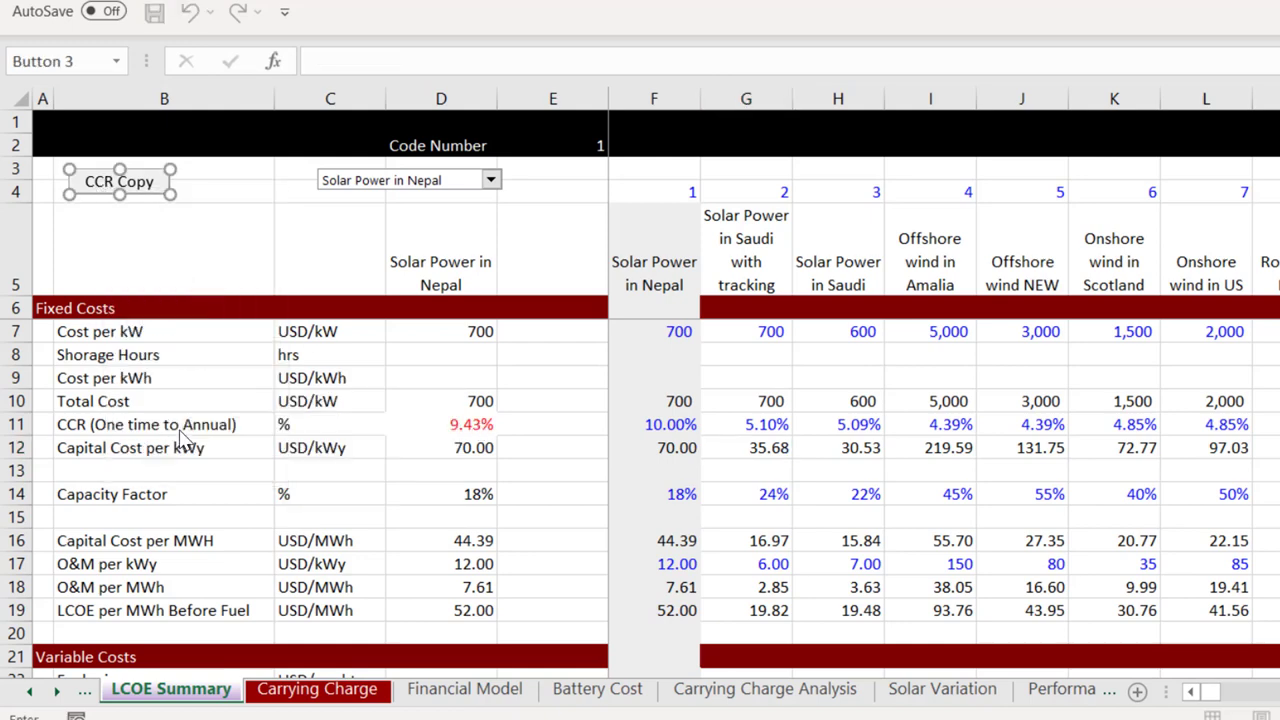
pyautogui.click(524, 266)
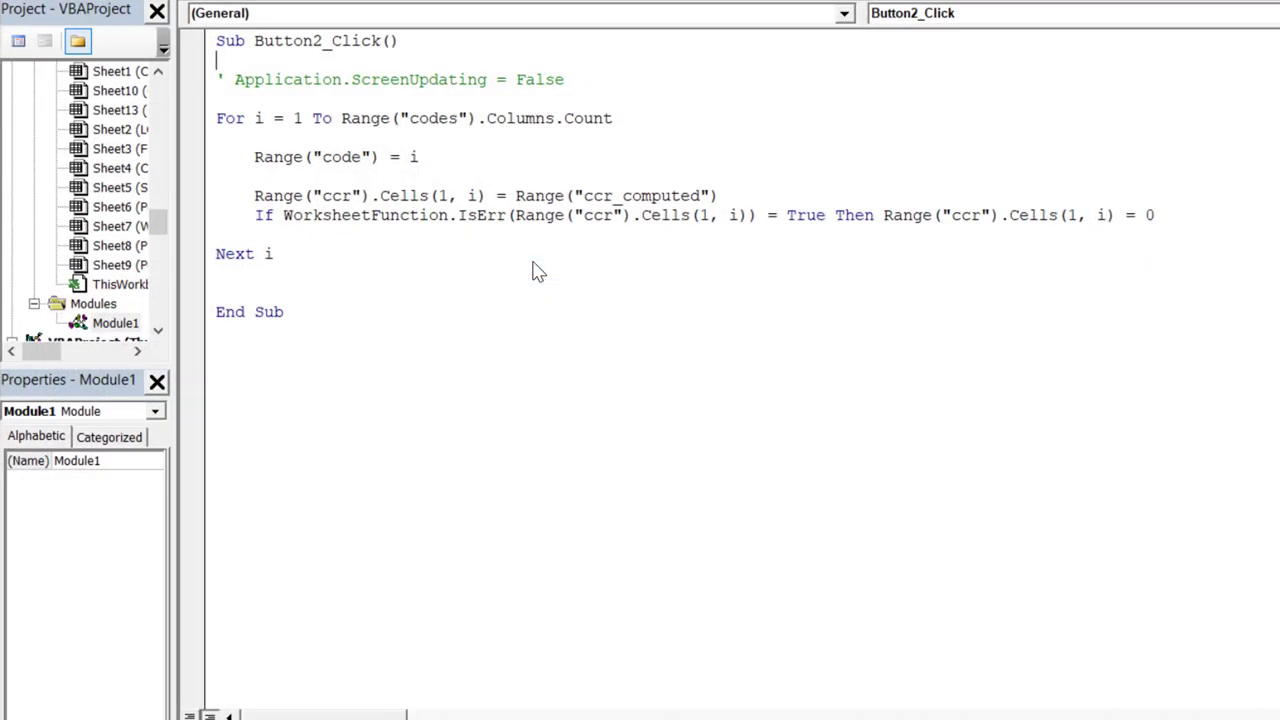
pyautogui.click(353, 273)
pyautogui.press('Return')
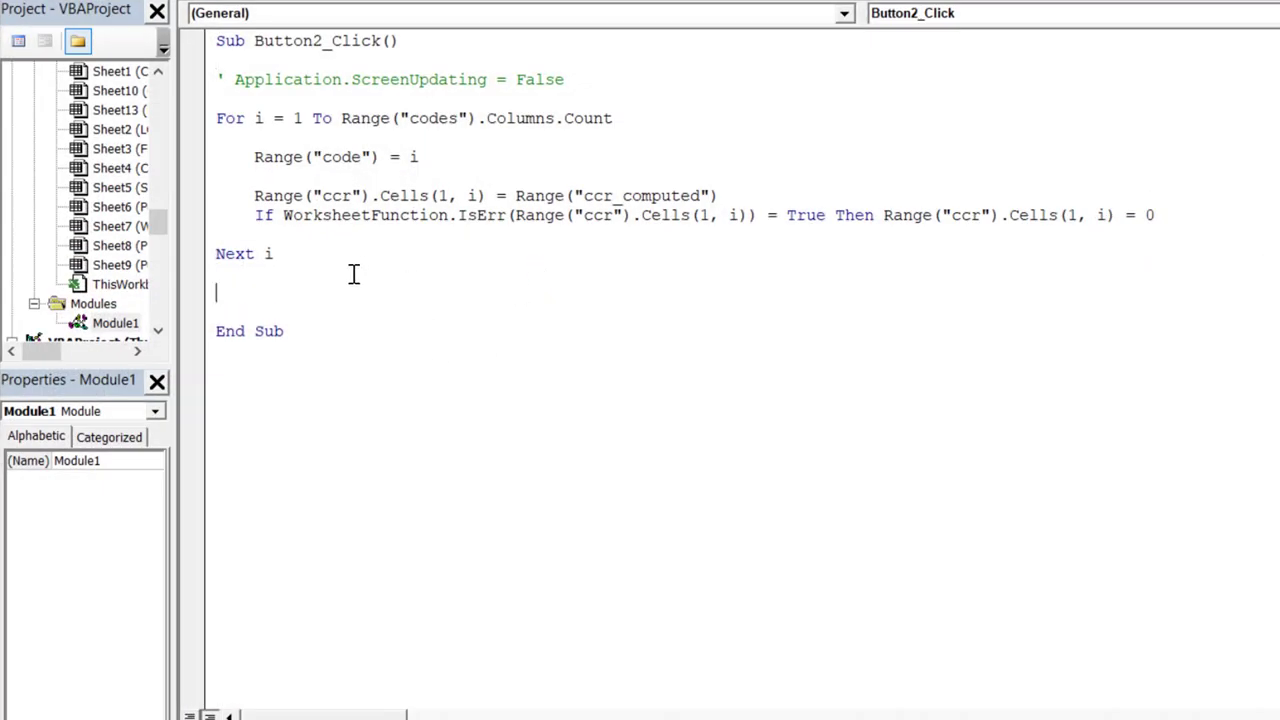
pyautogui.press('Up')
pyautogui.press('Up')
pyautogui.press('Up')
pyautogui.press('Up')
pyautogui.press('Up')
pyautogui.press('Up')
pyautogui.hotkey('shift', 'End')
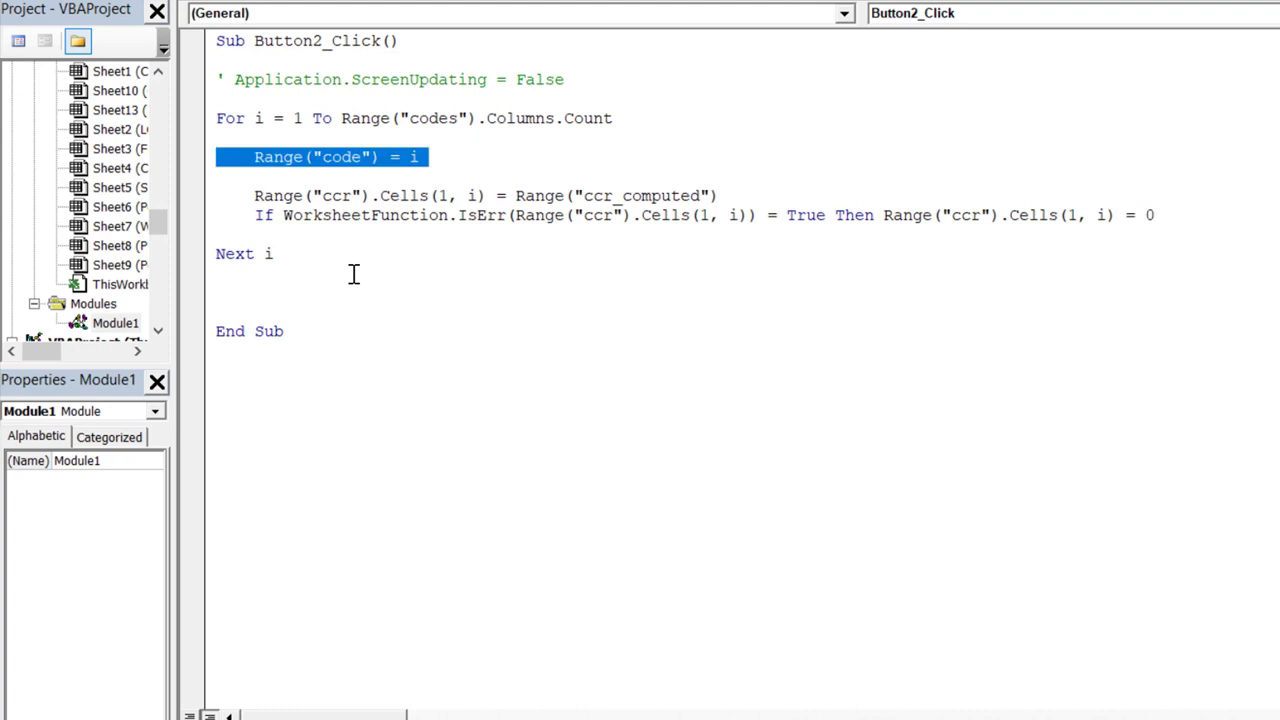
pyautogui.hotkey('ctrl', 'c')
pyautogui.click(353, 273)
pyautogui.hotkey('ctrl', 'v')
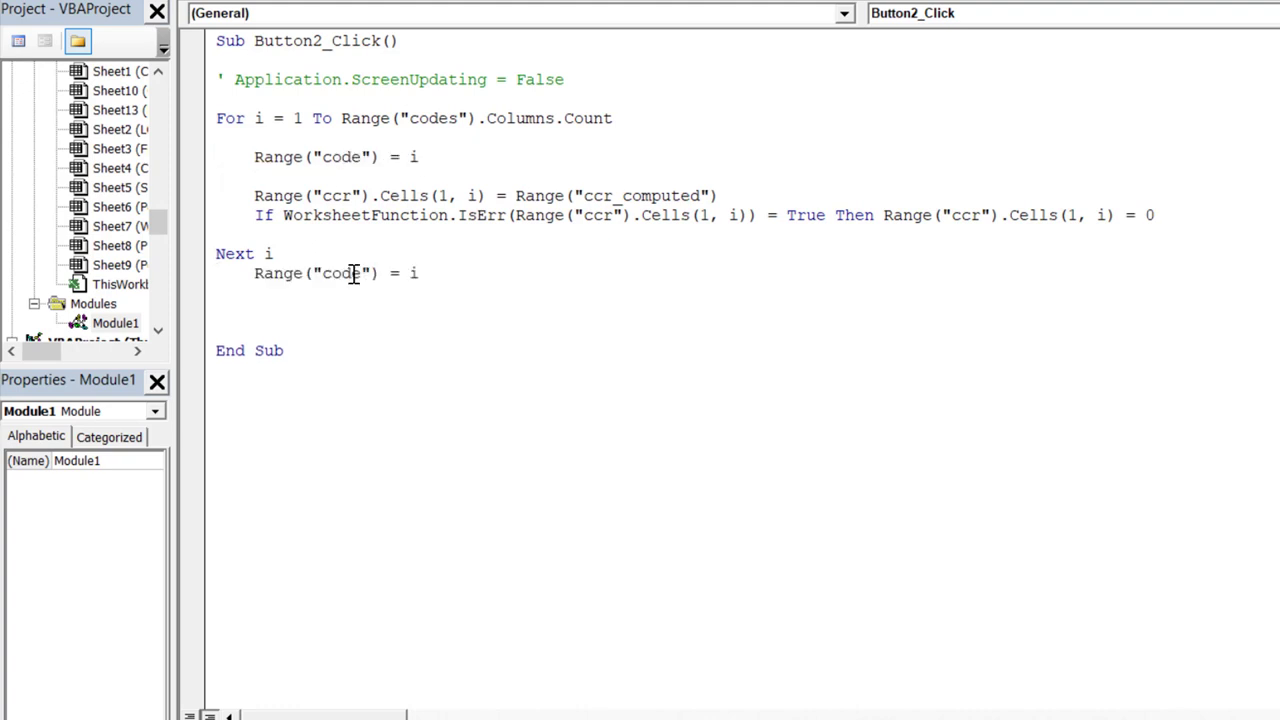
# Step: Tidy the blank lines around the statement copied below Next i and change it to Range("code") = 1
pyautogui.press('Home')
pyautogui.press('Return')
pyautogui.press('Down')
pyautogui.press('Delete')
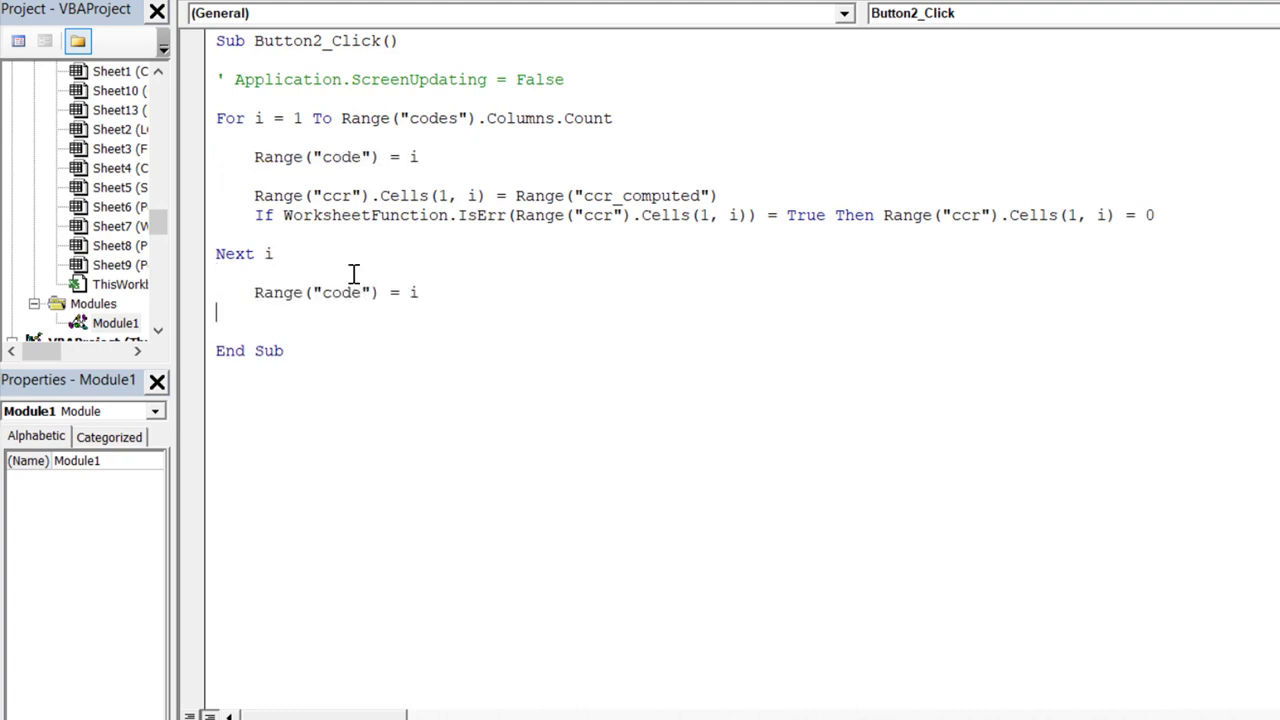
pyautogui.press('Down')
pyautogui.press('BackSpace')
pyautogui.press('Left')
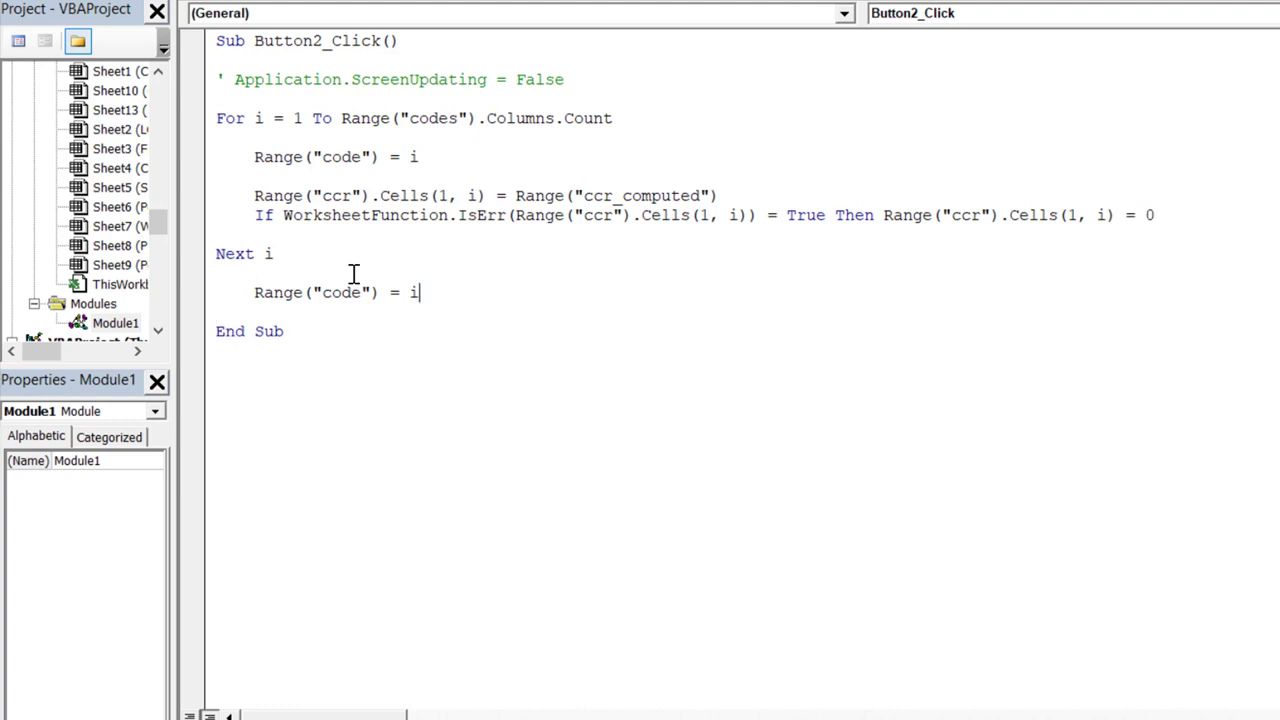
pyautogui.press('BackSpace')
pyautogui.write('1')
# Step: Return to LCOE Summary and run the CCR Copy macro to store every project's computed carrying charge
pyautogui.press('Up')
pyautogui.hotkey('alt', 'F11')
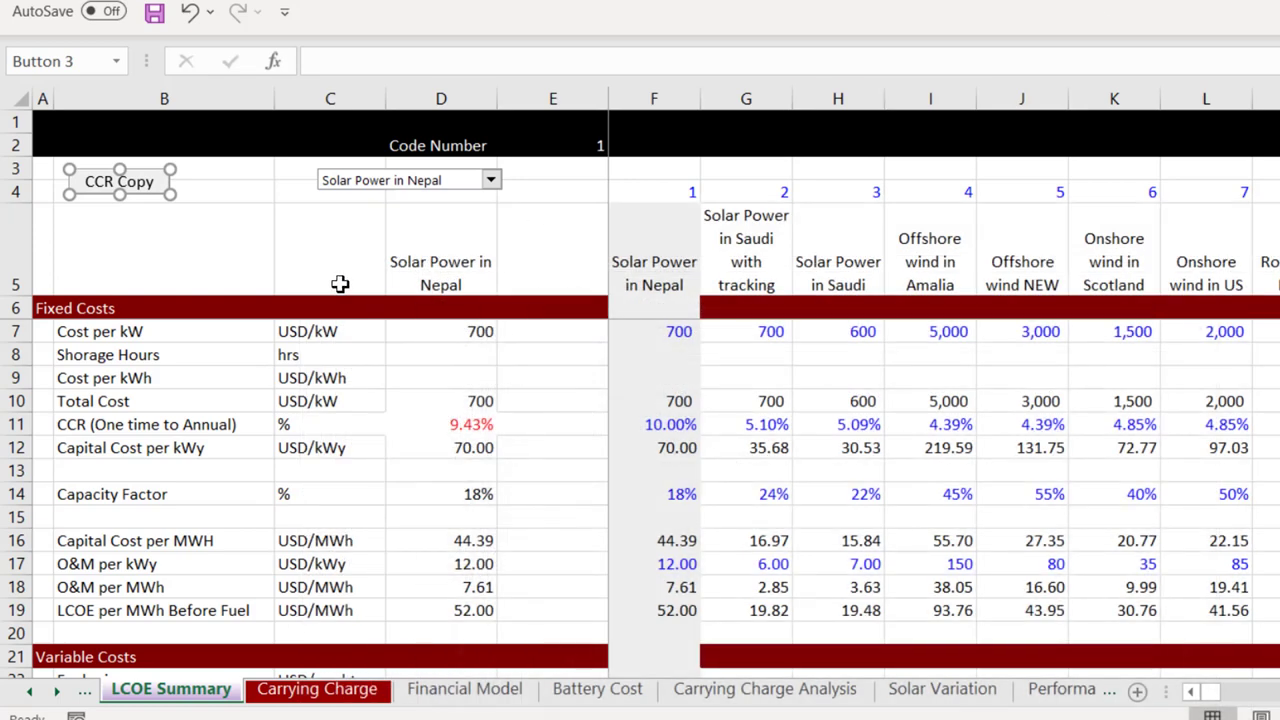
pyautogui.click(95, 190)
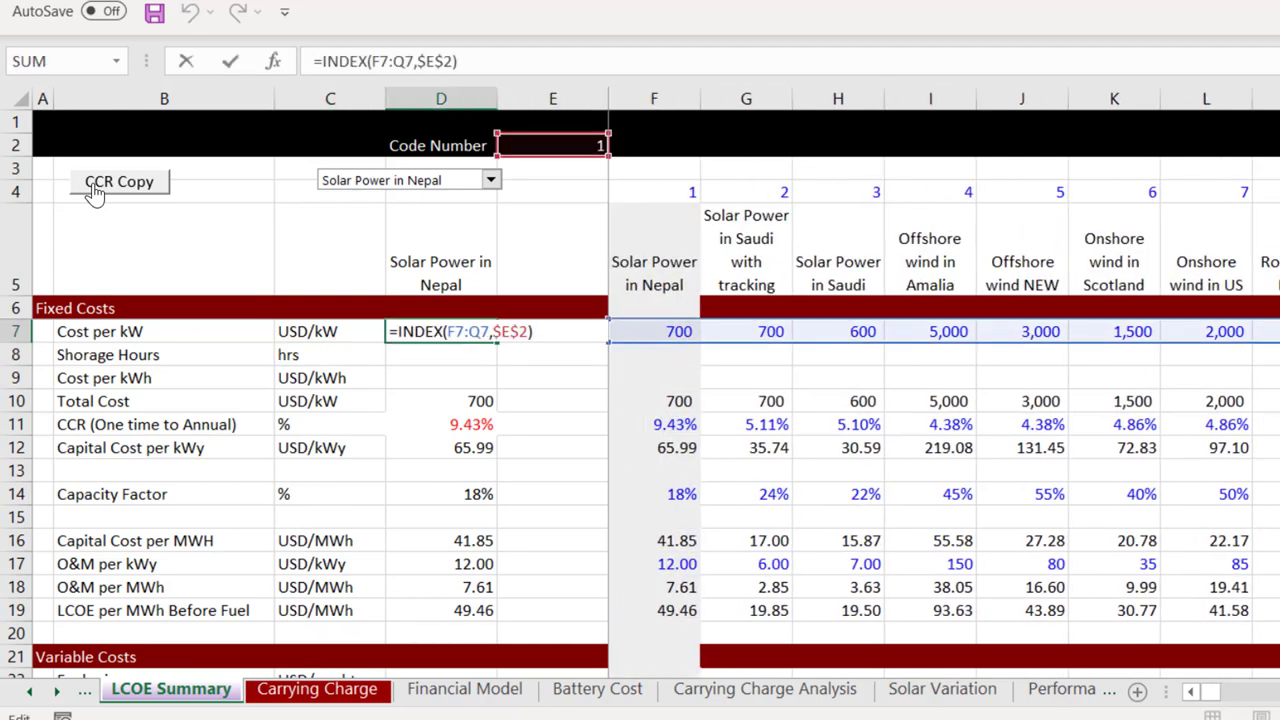
# Step: Extend the array in D7's Cost per kW INDEX formula to F7:QQ7
pyautogui.press('Left')
pyautogui.press('Left')
pyautogui.press('Left')
pyautogui.press('Left')
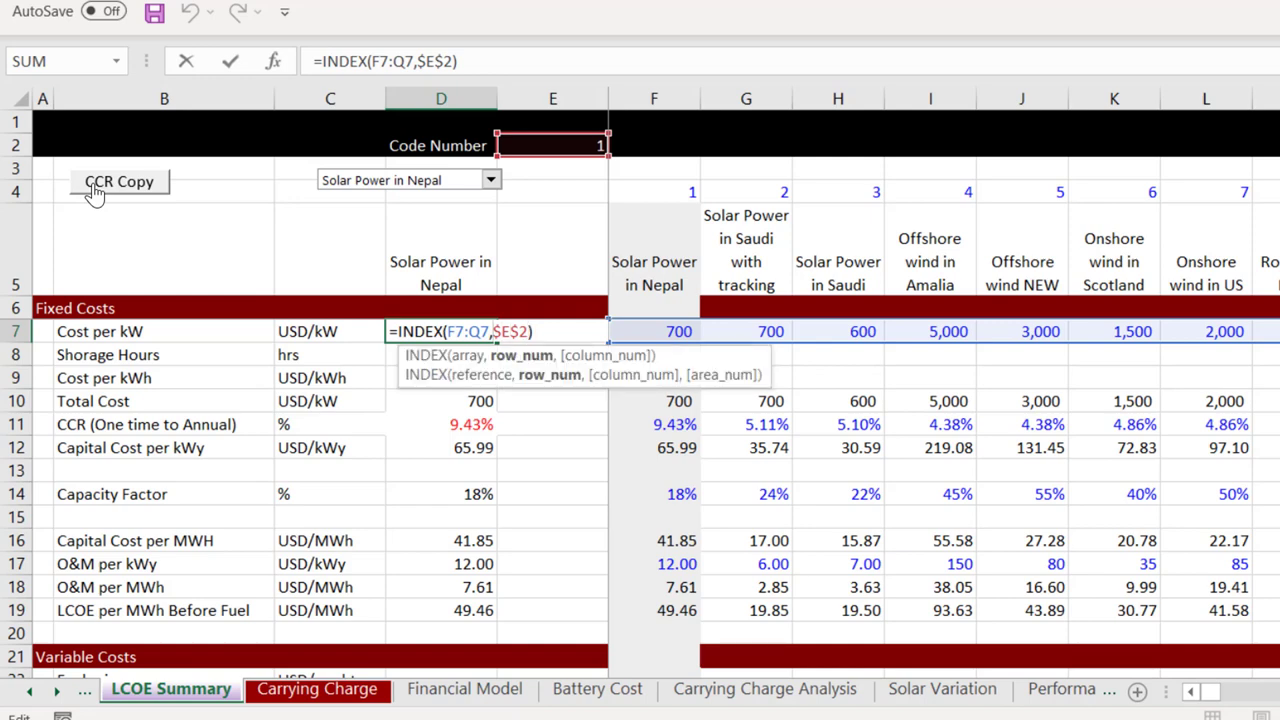
pyautogui.press('Left')
pyautogui.press('Left')
pyautogui.press('BackSpace')
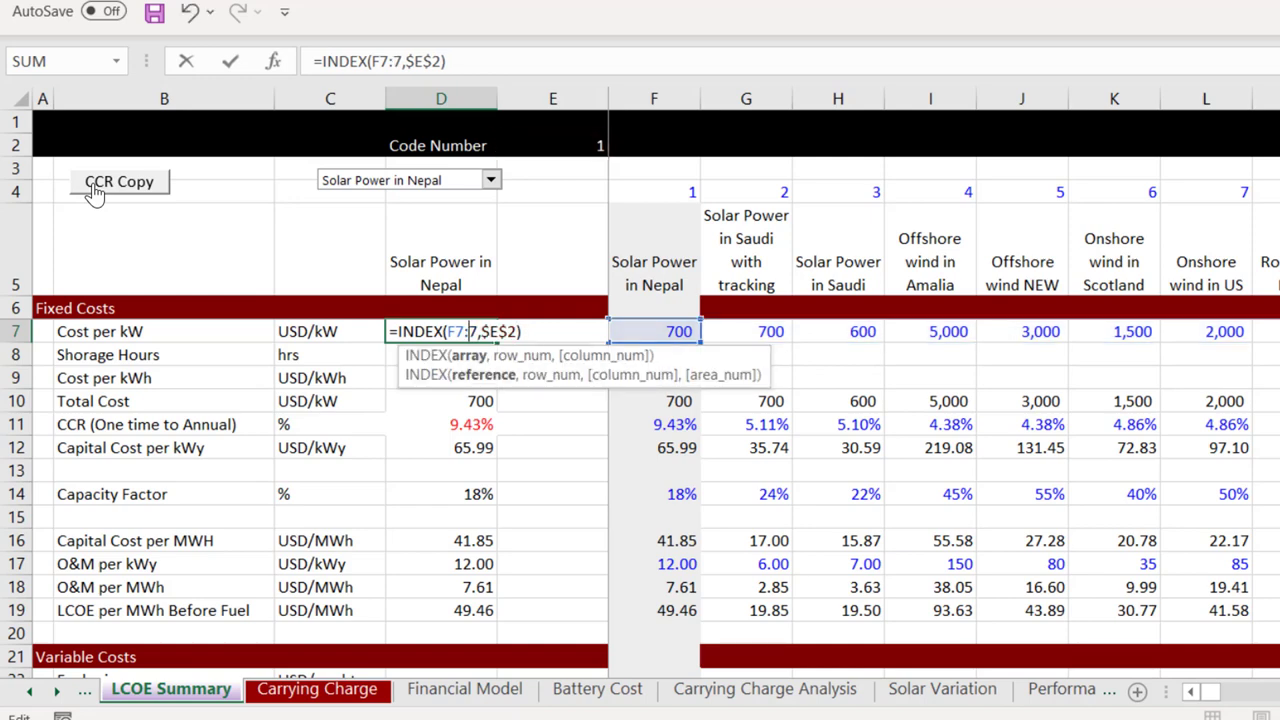
pyautogui.write('qq')
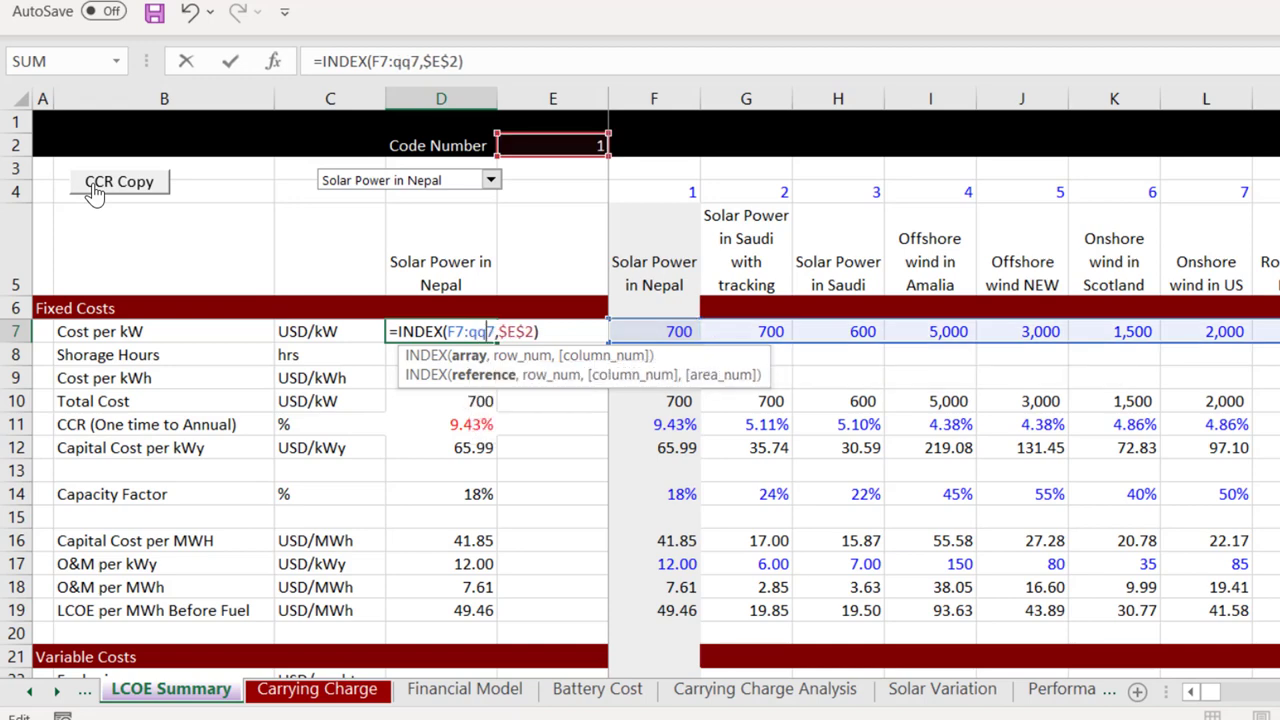
pyautogui.hotkey('ctrl', 'Return')
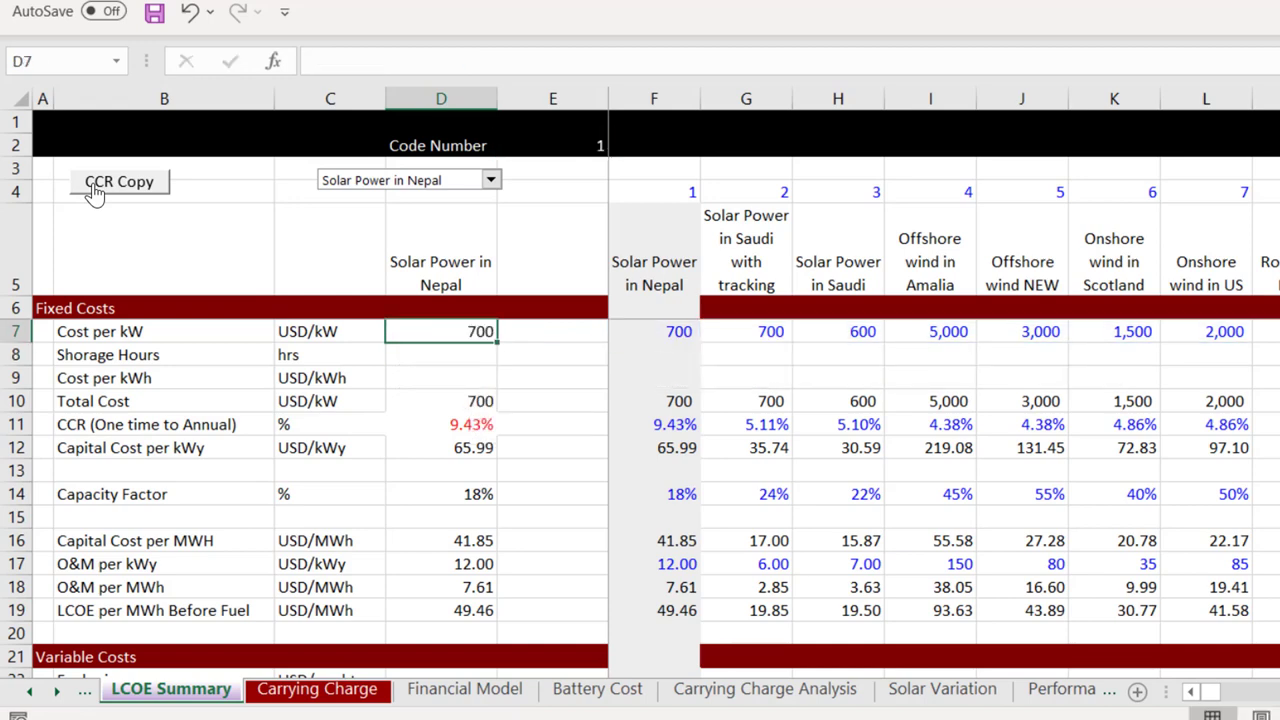
# Step: Start the CCR Copy macro again, interrupt it and end its execution
pyautogui.press('Up')
pyautogui.press('Down')
pyautogui.hotkey('ctrl', 'c')
pyautogui.click(119, 182)
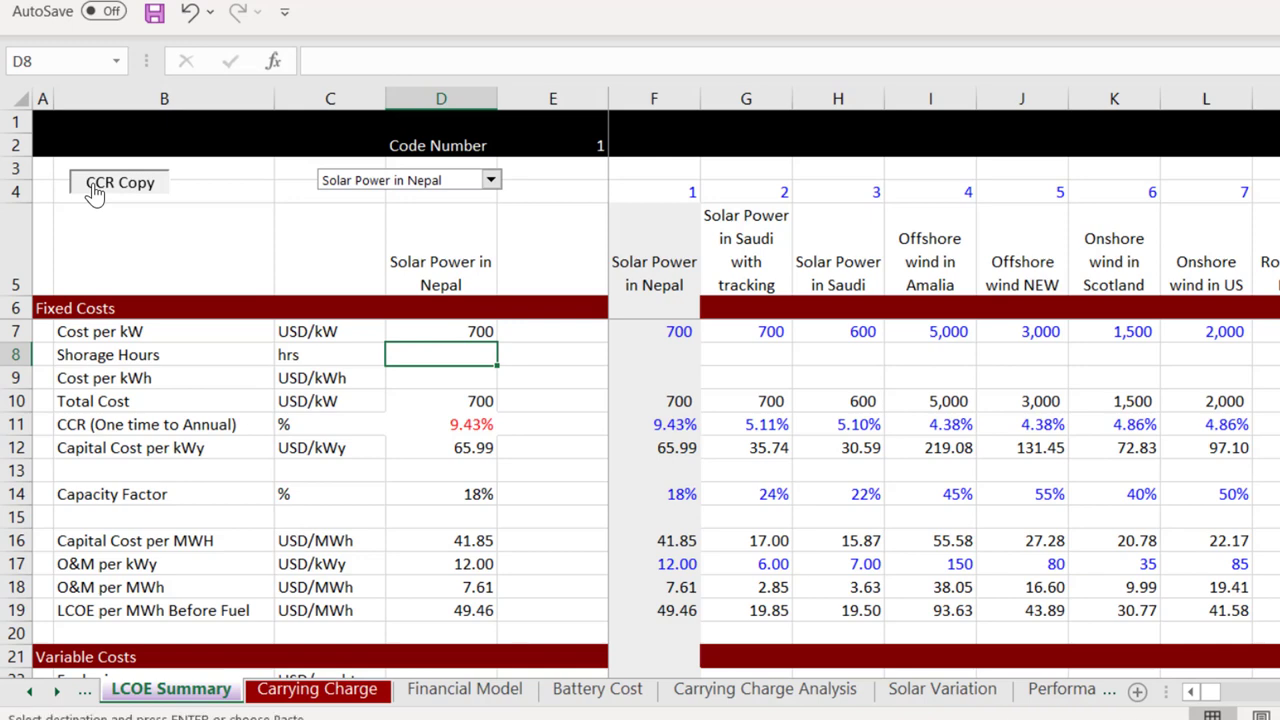
pyautogui.press('Escape')
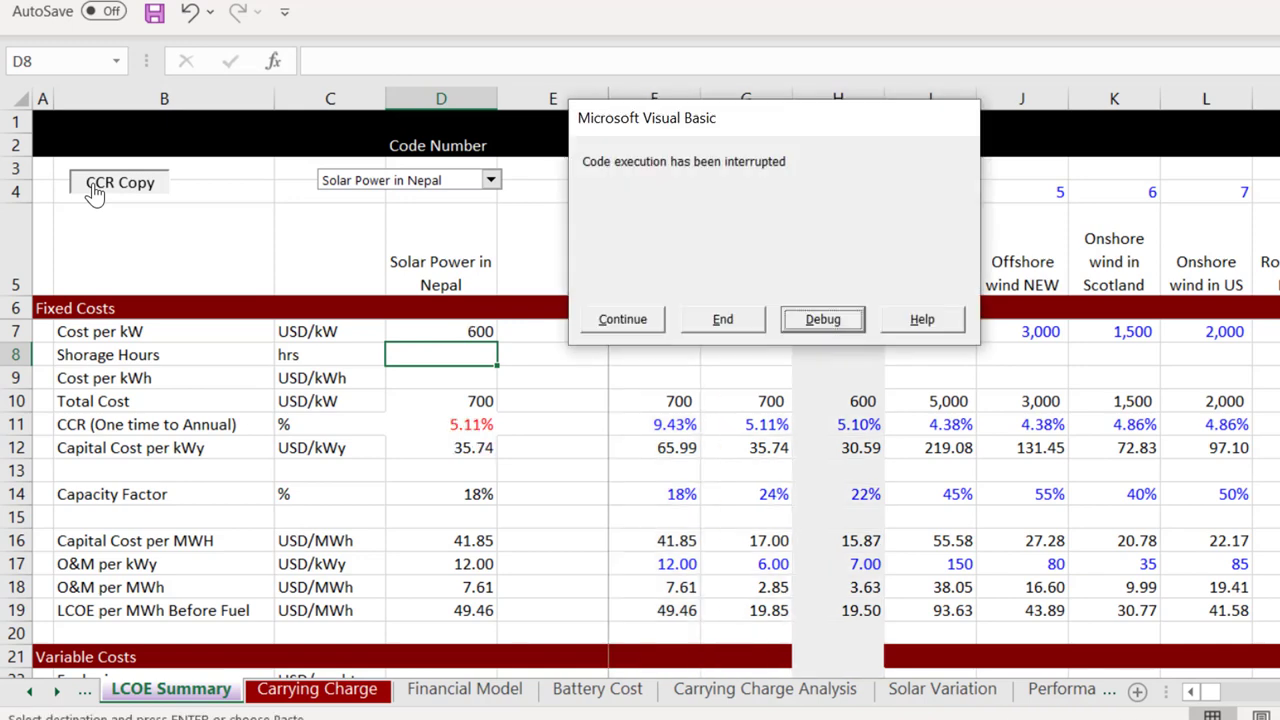
pyautogui.hotkey('shift', 'Tab')
pyautogui.press('Return')
pyautogui.press('Escape')
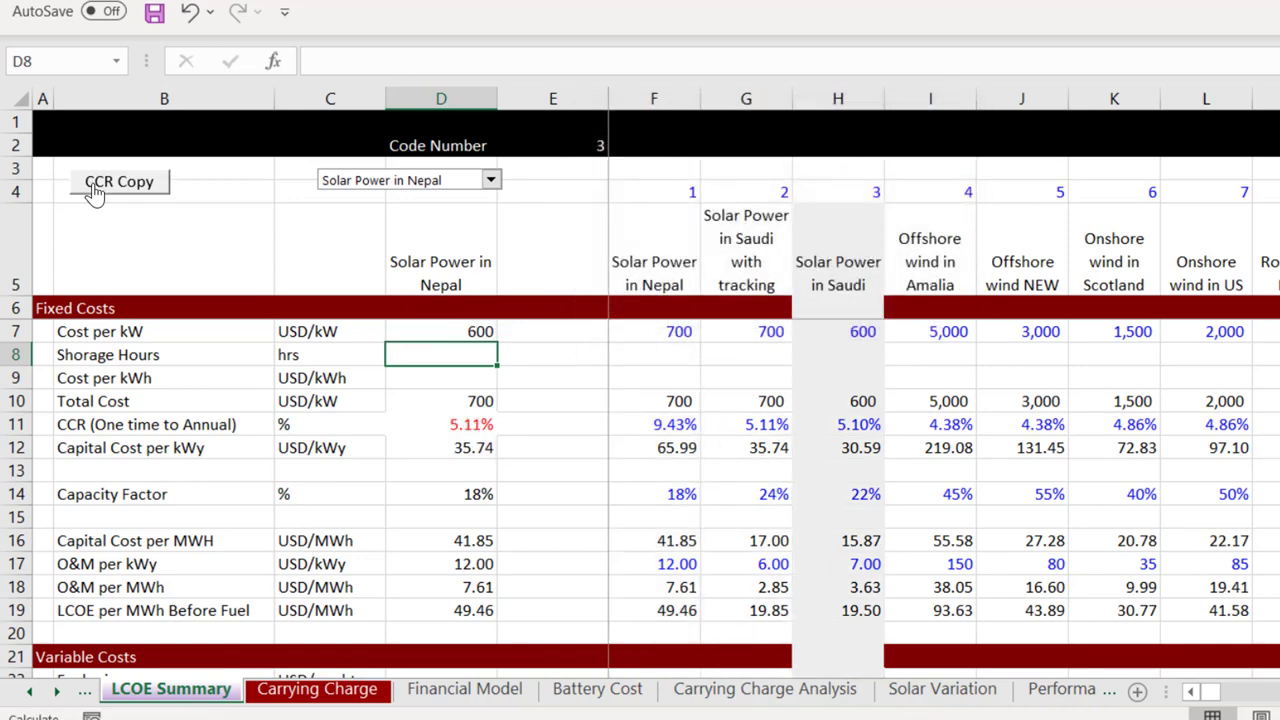
# Step: Copy the Cost per kW INDEX formula from D7 into the Total Cost cell D10
pyautogui.press('Down')
pyautogui.press('Up')
pyautogui.press('Up')
pyautogui.hotkey('ctrl', 'c')
pyautogui.press('Down')
pyautogui.press('Down')
pyautogui.press('Down')
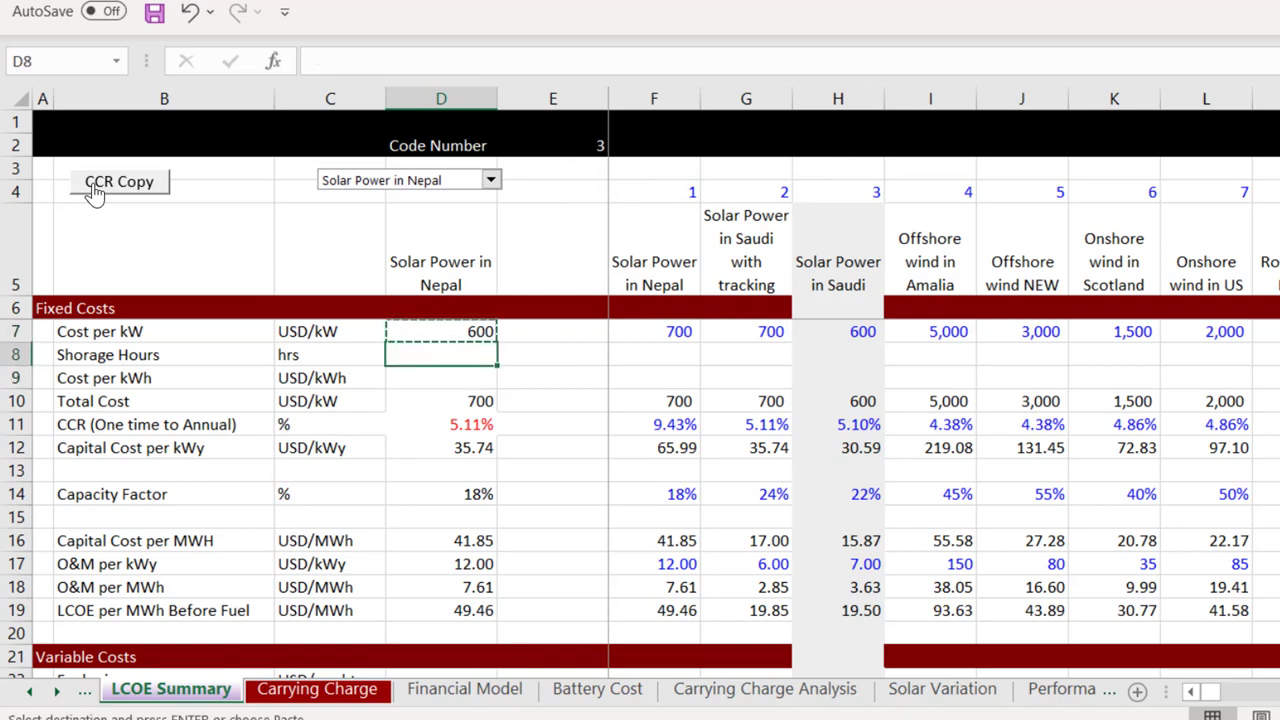
pyautogui.hotkey('ctrl', 'v')
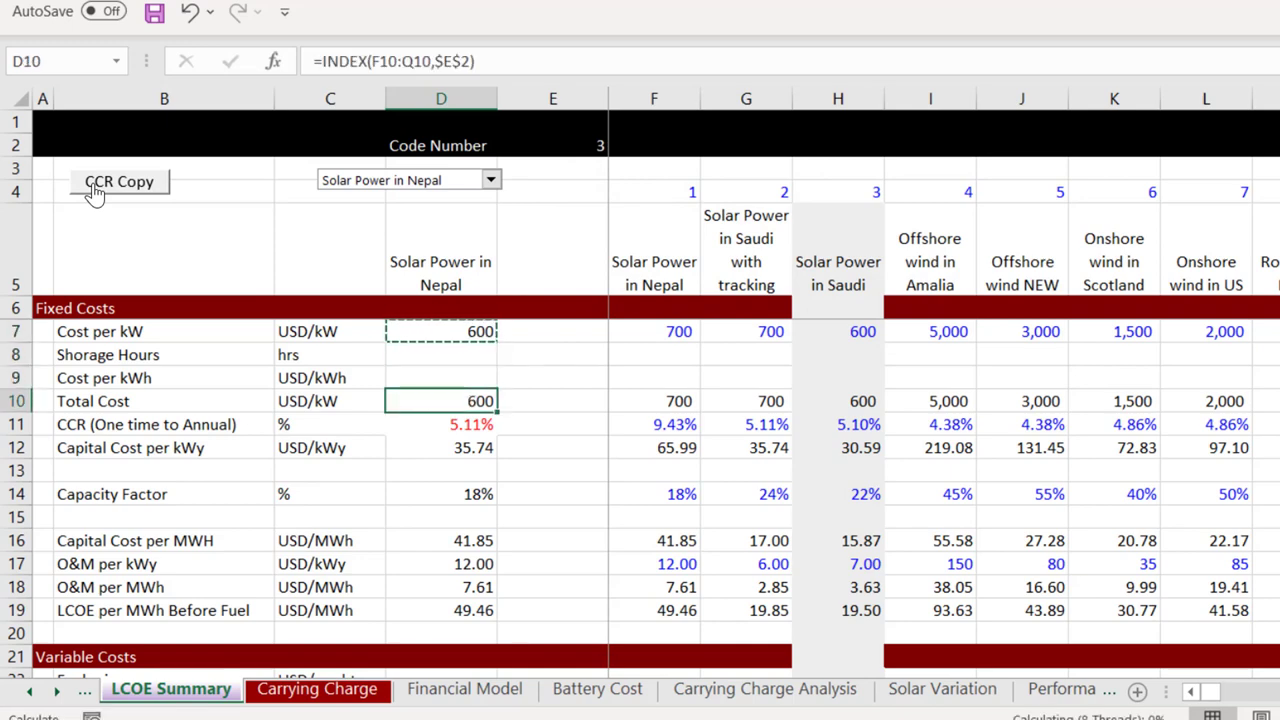
pyautogui.press('Up')
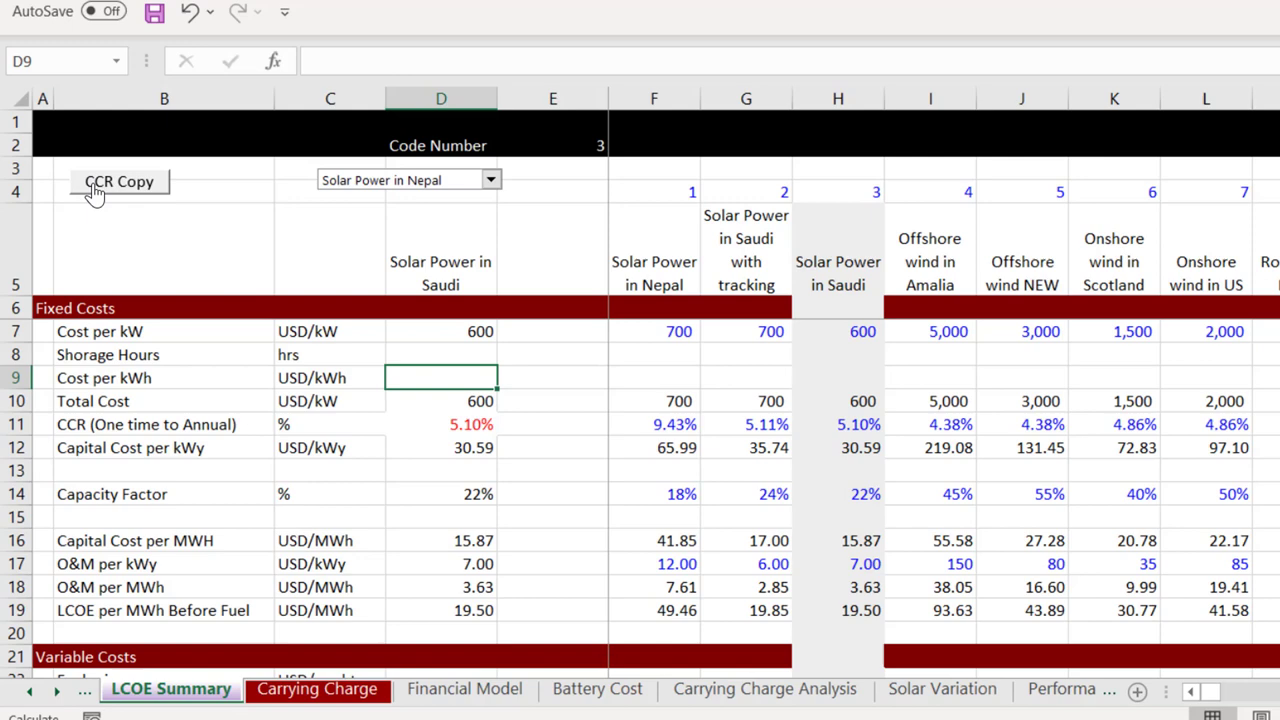
# Step: Select Rooftop in Nepal as the active project on LCOE Summary
pyautogui.click(424, 183)
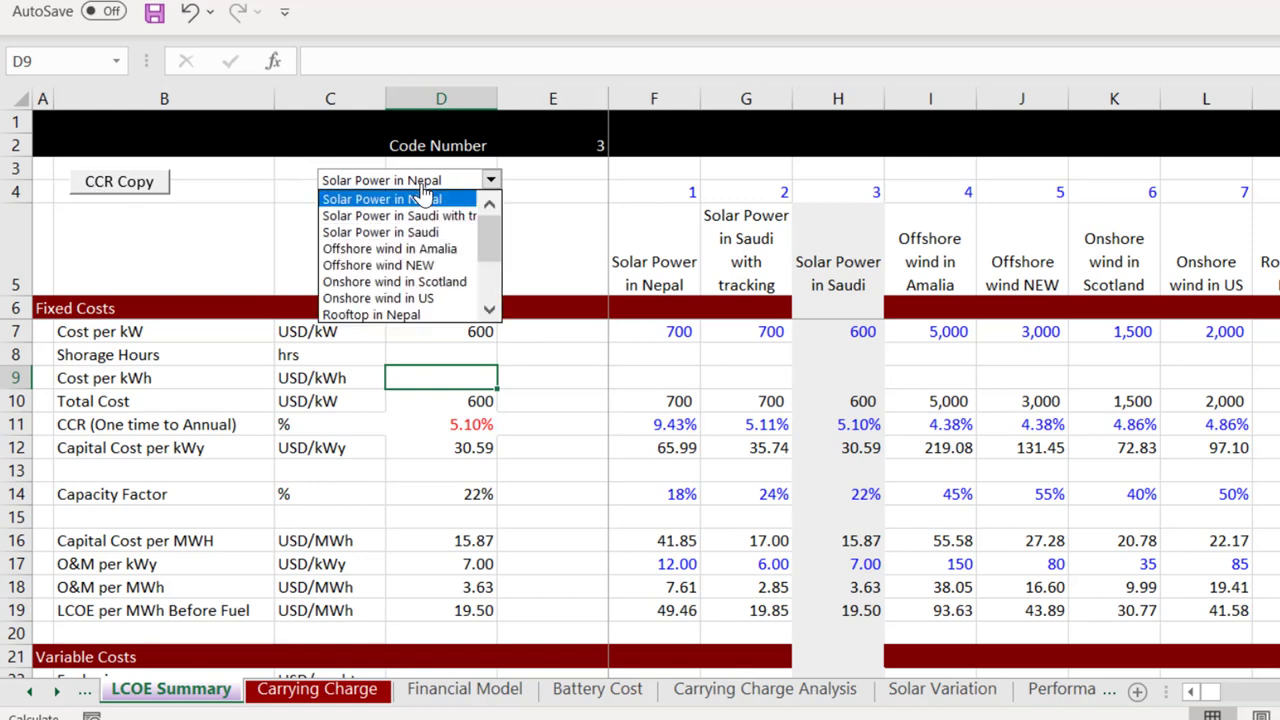
pyautogui.press('Down')
pyautogui.press('Down')
pyautogui.press('Down')
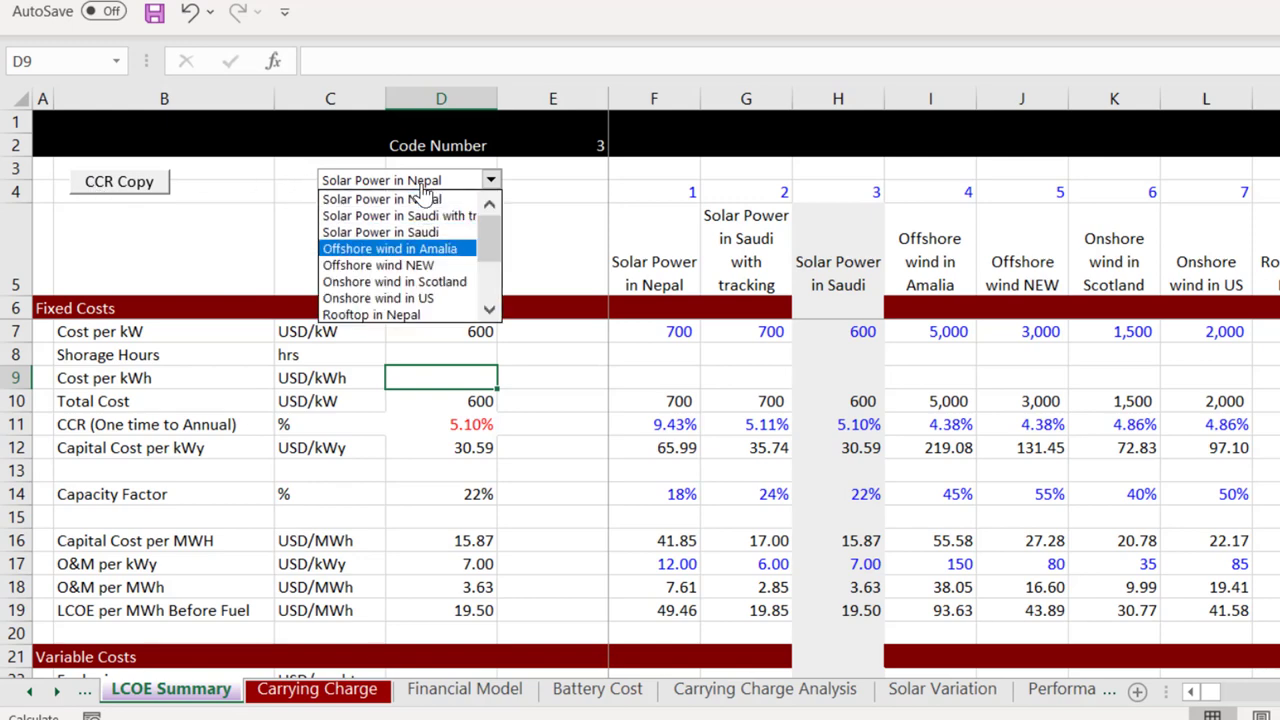
pyautogui.press('Up')
pyautogui.press('Up')
pyautogui.press('Up')
pyautogui.press('Down')
pyautogui.press('Down')
pyautogui.press('Down')
pyautogui.press('Down')
pyautogui.press('Down')
pyautogui.press('Down')
pyautogui.press('Down')
pyautogui.press('Down')
pyautogui.press('Down')
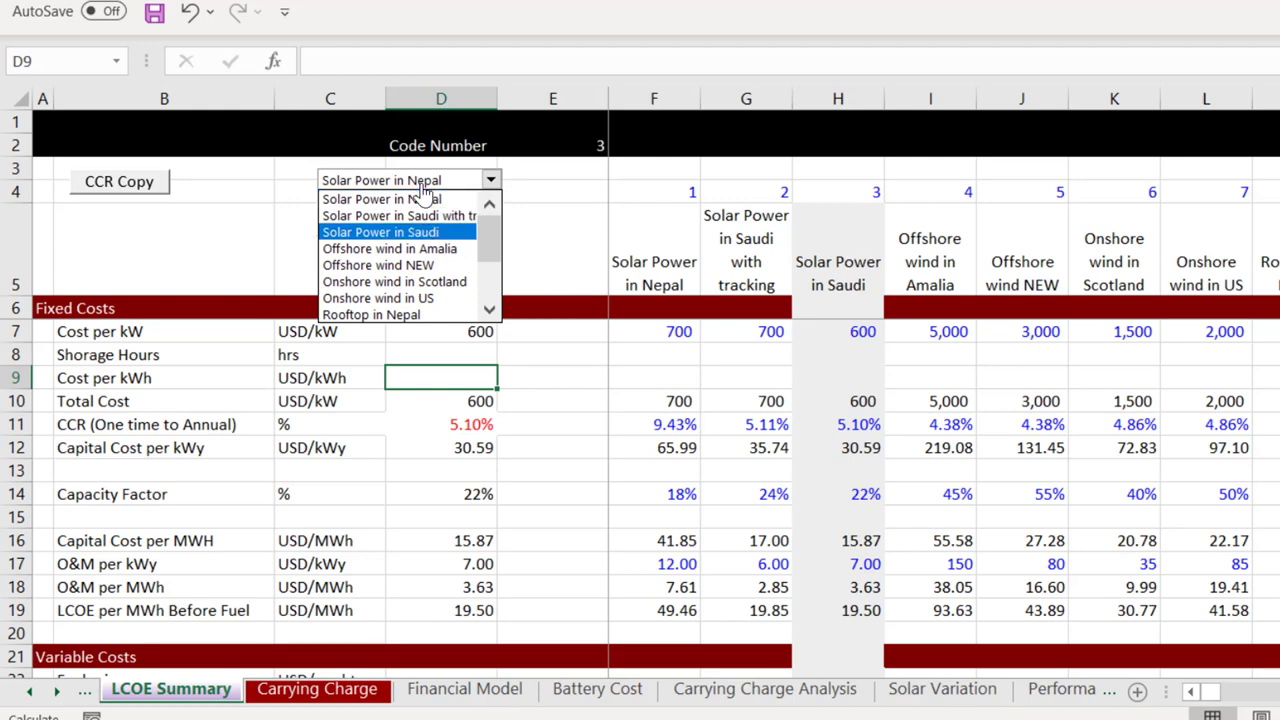
pyautogui.press('Up')
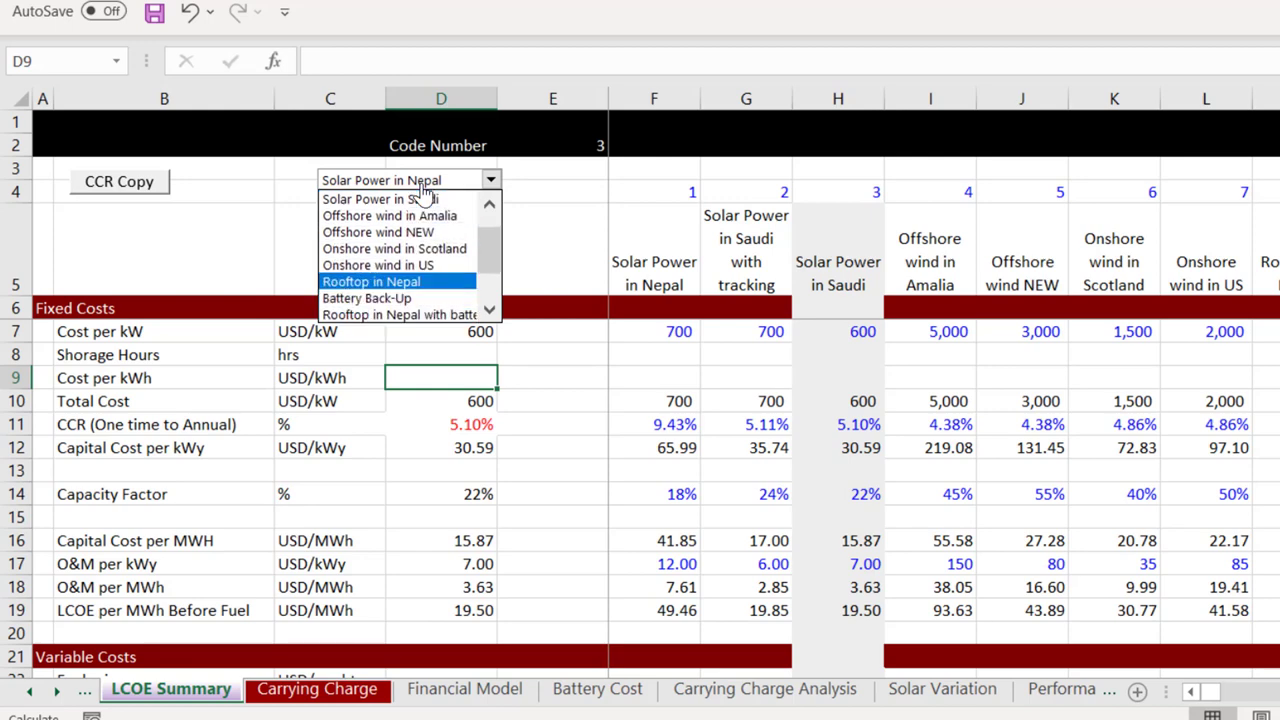
pyautogui.press('Return')
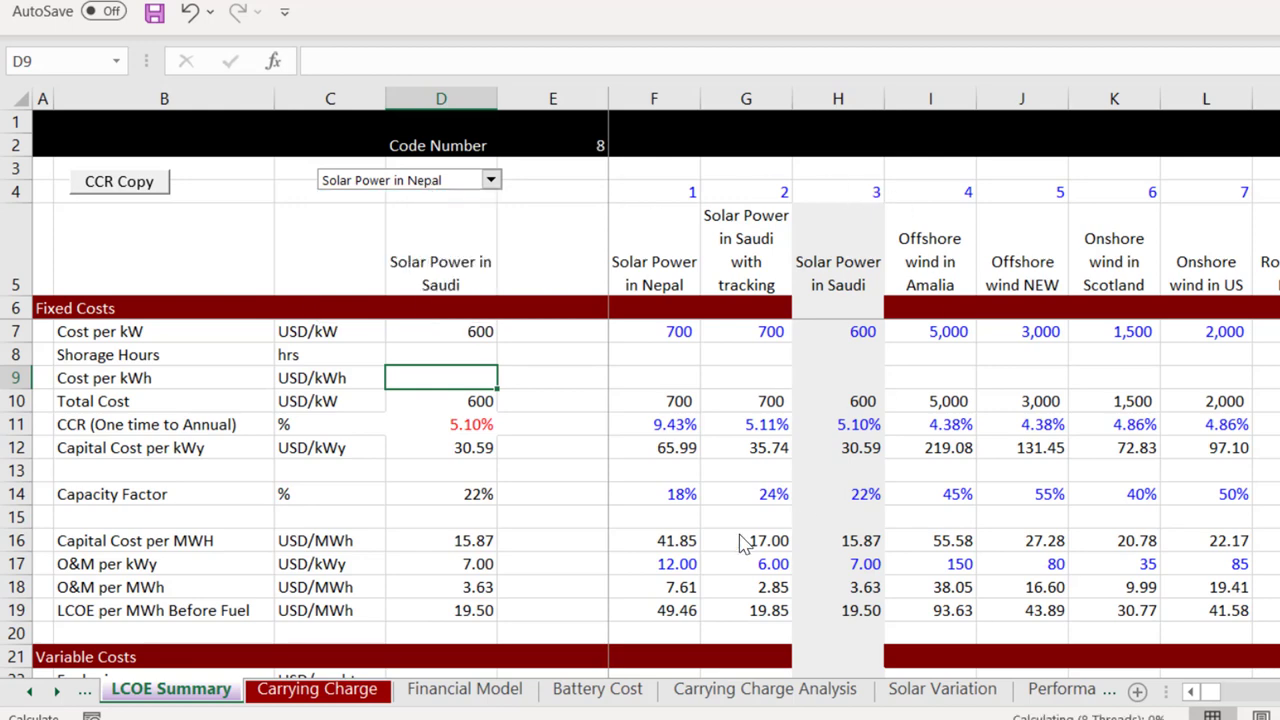
# Step: Examine the Rooftop in Nepal column's fixed costs, carrying charge rate and total LCOE in column M
pyautogui.click(1100, 352)
pyautogui.press('Right')
pyautogui.press('Right')
pyautogui.press('Right')
pyautogui.press('Right')
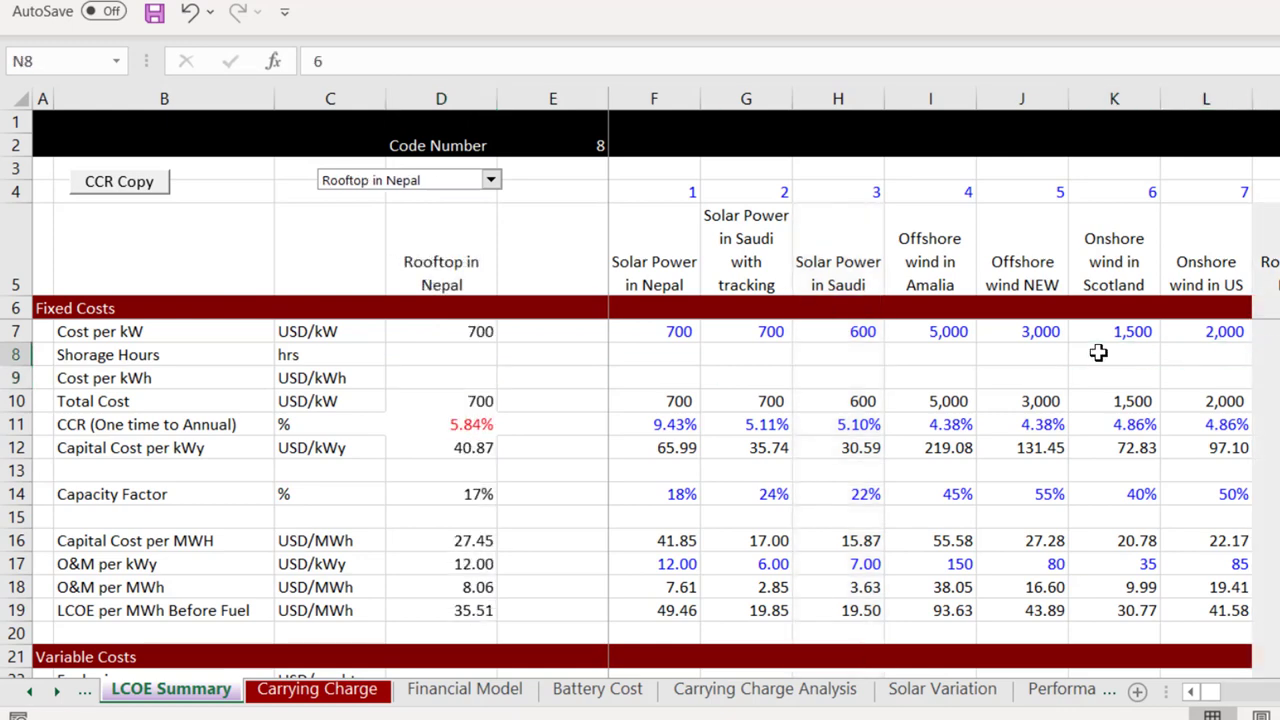
pyautogui.press('Left')
pyautogui.press('Left')
pyautogui.press('Up')
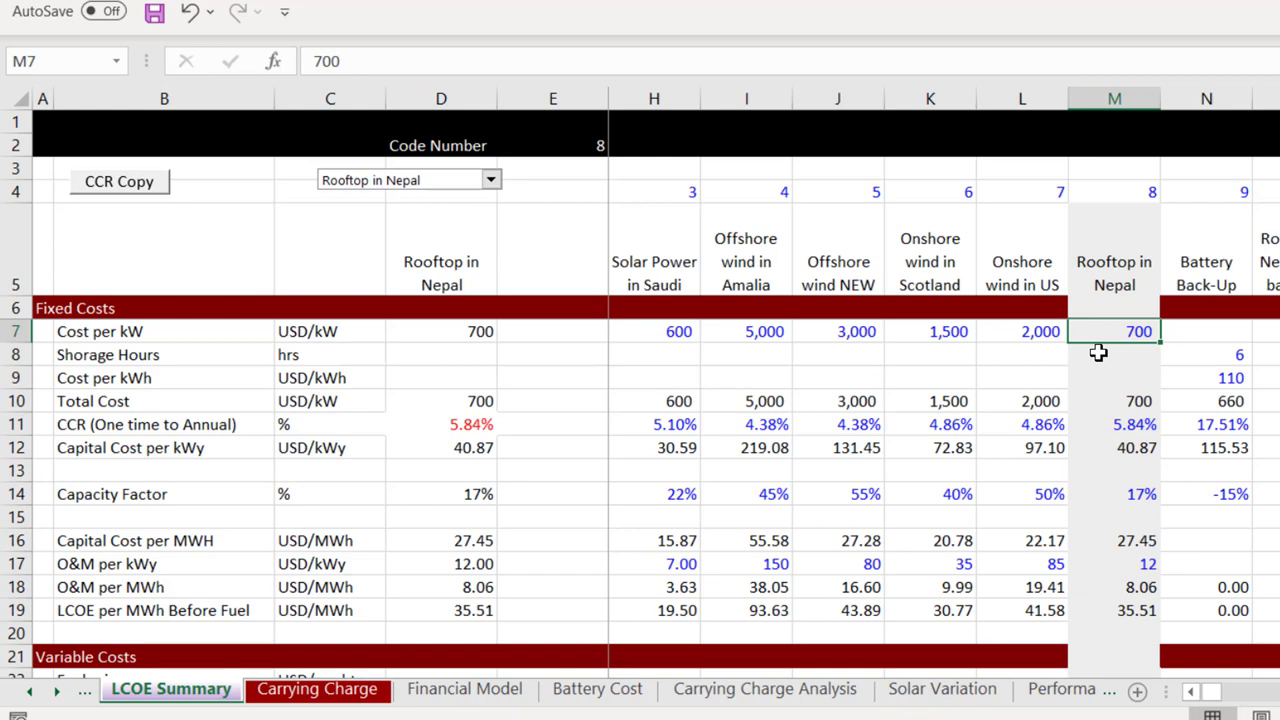
pyautogui.press('Down')
pyautogui.press('Down')
pyautogui.press('Down')
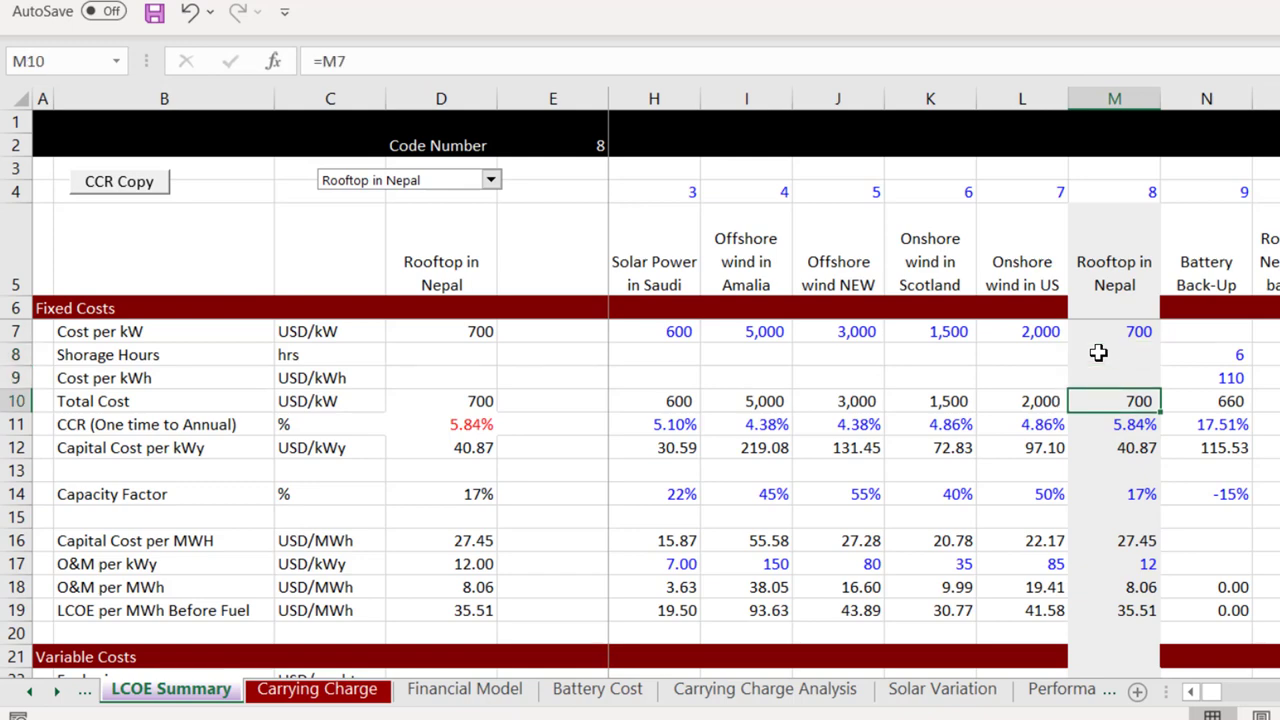
pyautogui.press('Down')
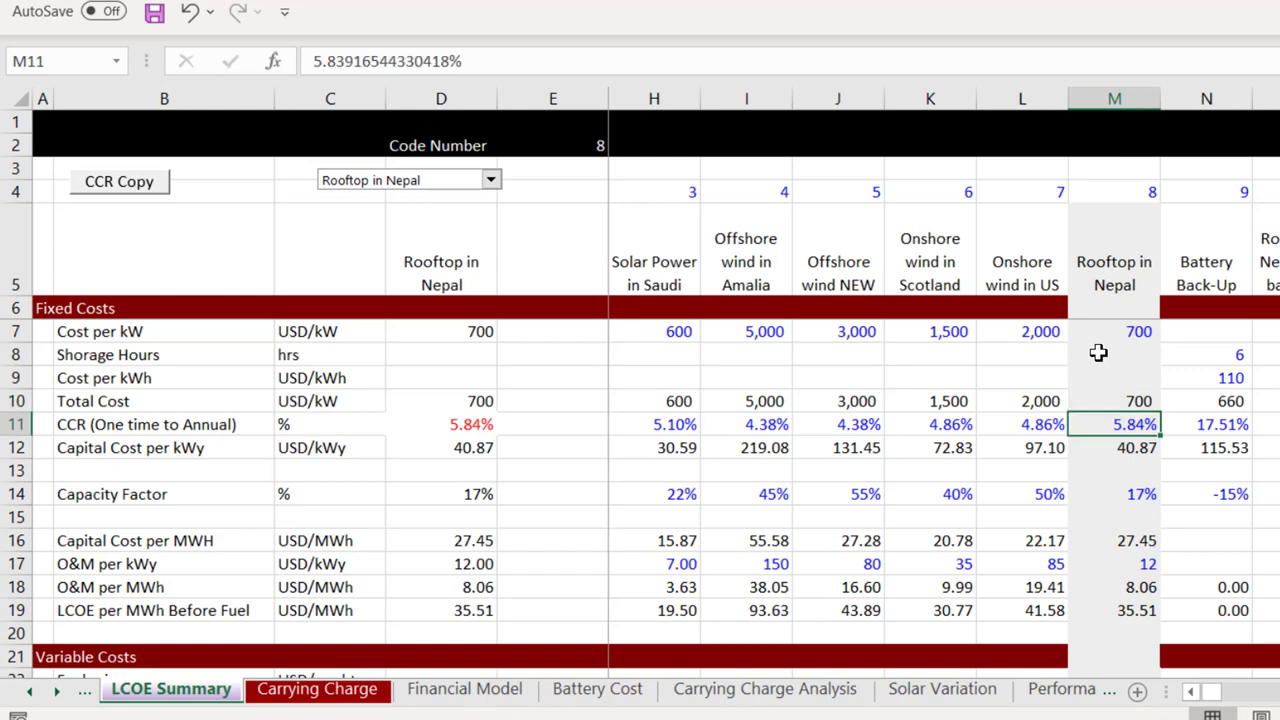
pyautogui.press('Down')
pyautogui.press('Down')
pyautogui.press('Down')
pyautogui.press('Down')
pyautogui.press('Down')
pyautogui.press('Down')
pyautogui.press('Down')
pyautogui.press('Down')
pyautogui.press('Down')
pyautogui.press('Down')
pyautogui.press('Down')
pyautogui.press('Down')
pyautogui.press('Down')
pyautogui.press('Down')
pyautogui.press('Down')
pyautogui.press('Down')
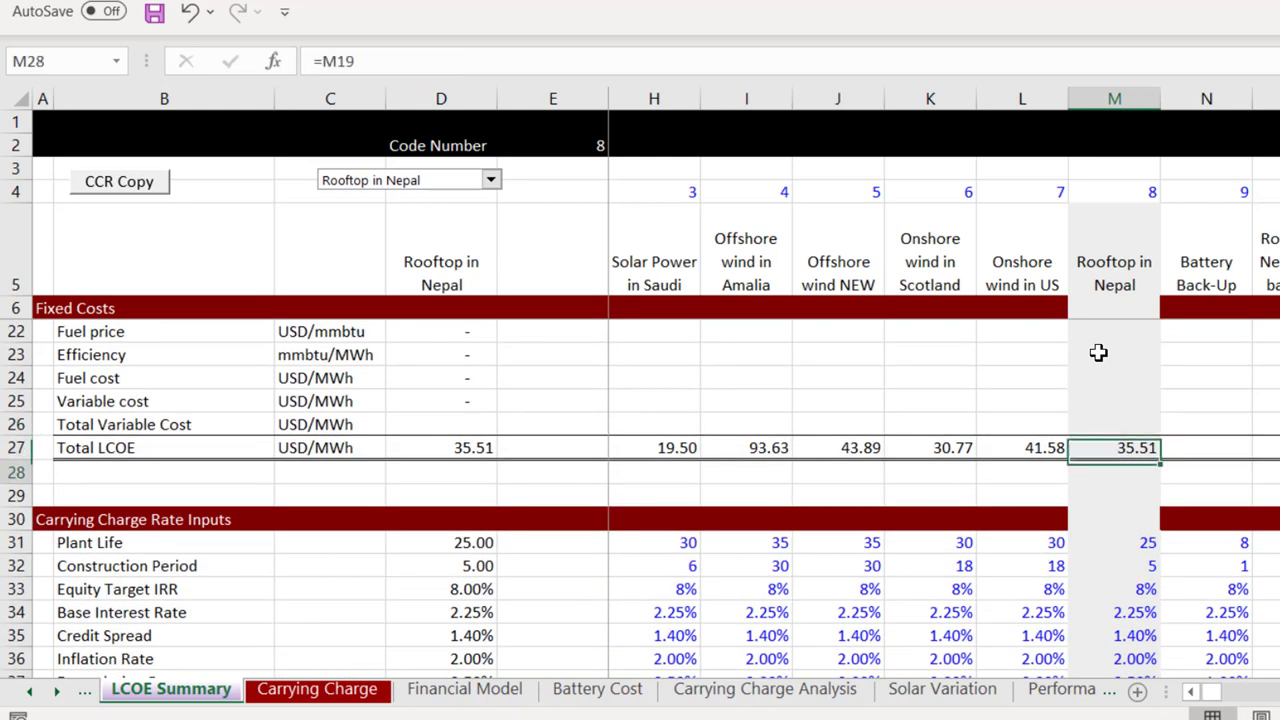
# Step: Review the Rooftop in Nepal carrying charge rate inputs from Plant Life down to Debt Percent
pyautogui.press('Down')
pyautogui.press('Down')
pyautogui.press('Down')
pyautogui.press('Down')
pyautogui.press('Down')
pyautogui.press('Down')
pyautogui.press('Down')
pyautogui.press('Down')
pyautogui.press('Down')
pyautogui.press('Down')
pyautogui.press('Up')
pyautogui.press('Up')
pyautogui.press('Up')
pyautogui.press('Up')
pyautogui.press('Up')
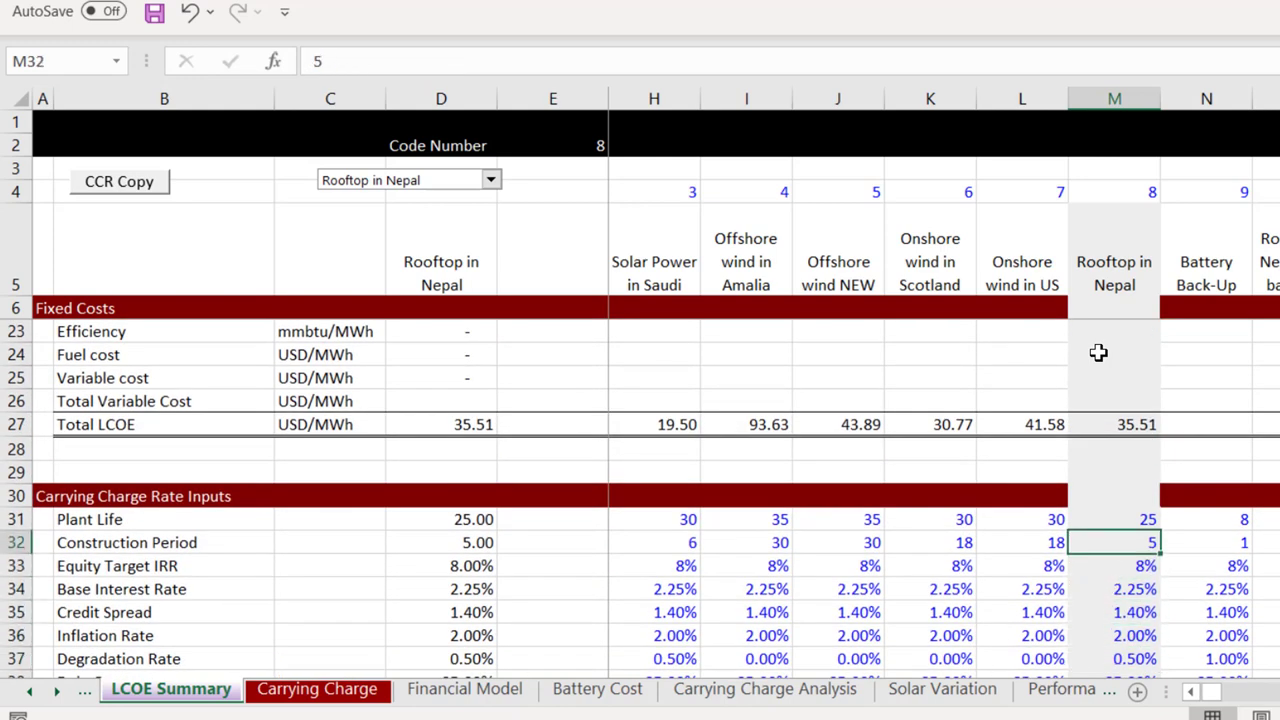
pyautogui.press('Down')
pyautogui.press('Down')
pyautogui.press('Down')
pyautogui.press('Down')
pyautogui.press('Down')
pyautogui.press('Down')
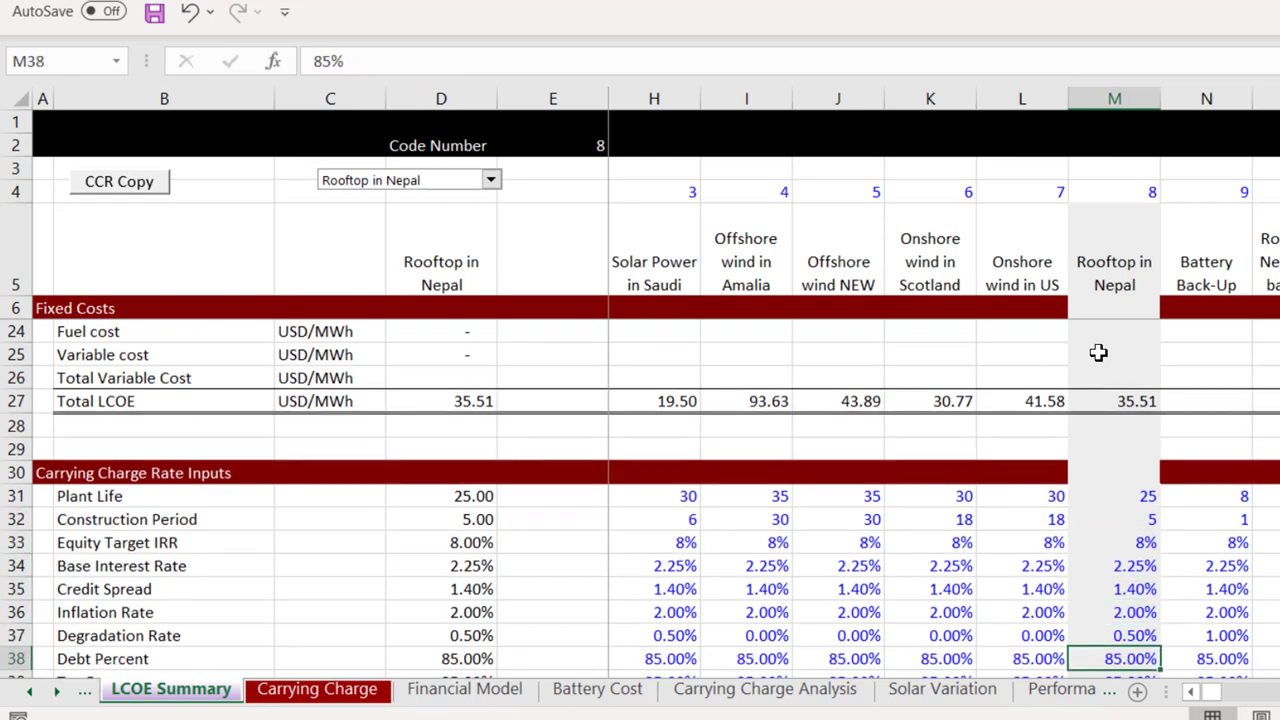
pyautogui.press('Up')
pyautogui.press('Up')
pyautogui.press('Up')
pyautogui.press('Up')
pyautogui.press('Up')
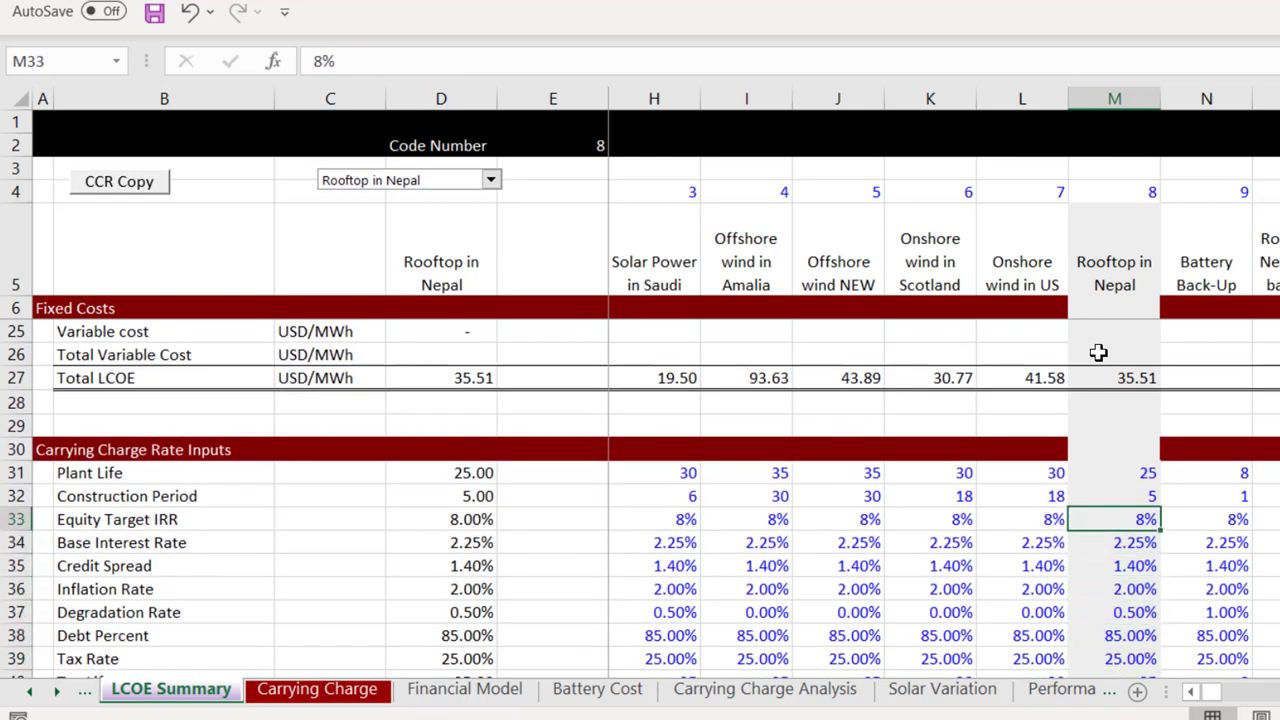
# Step: Check the Rooftop in Nepal financing and tax inputs, from Equity Target IRR through Tax Life
pyautogui.press('Left')
pyautogui.press('Left')
pyautogui.press('Right')
pyautogui.press('Right')
pyautogui.press('Down')
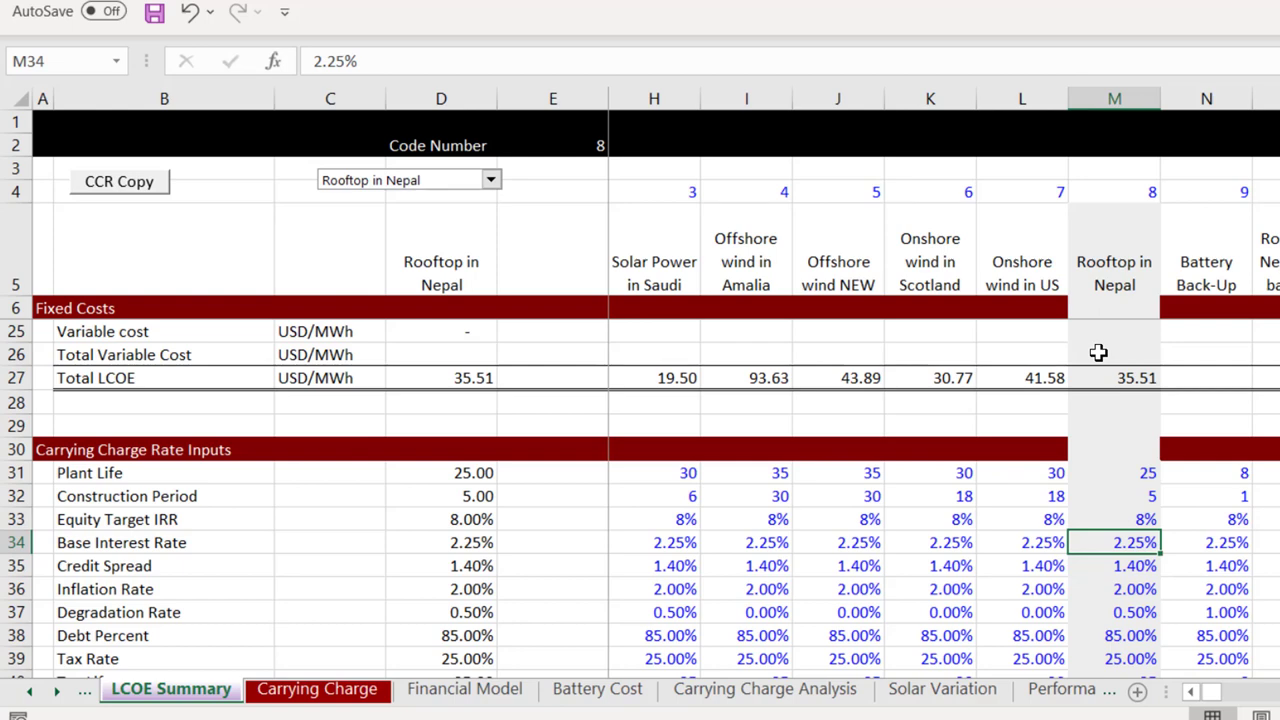
pyautogui.press('Down')
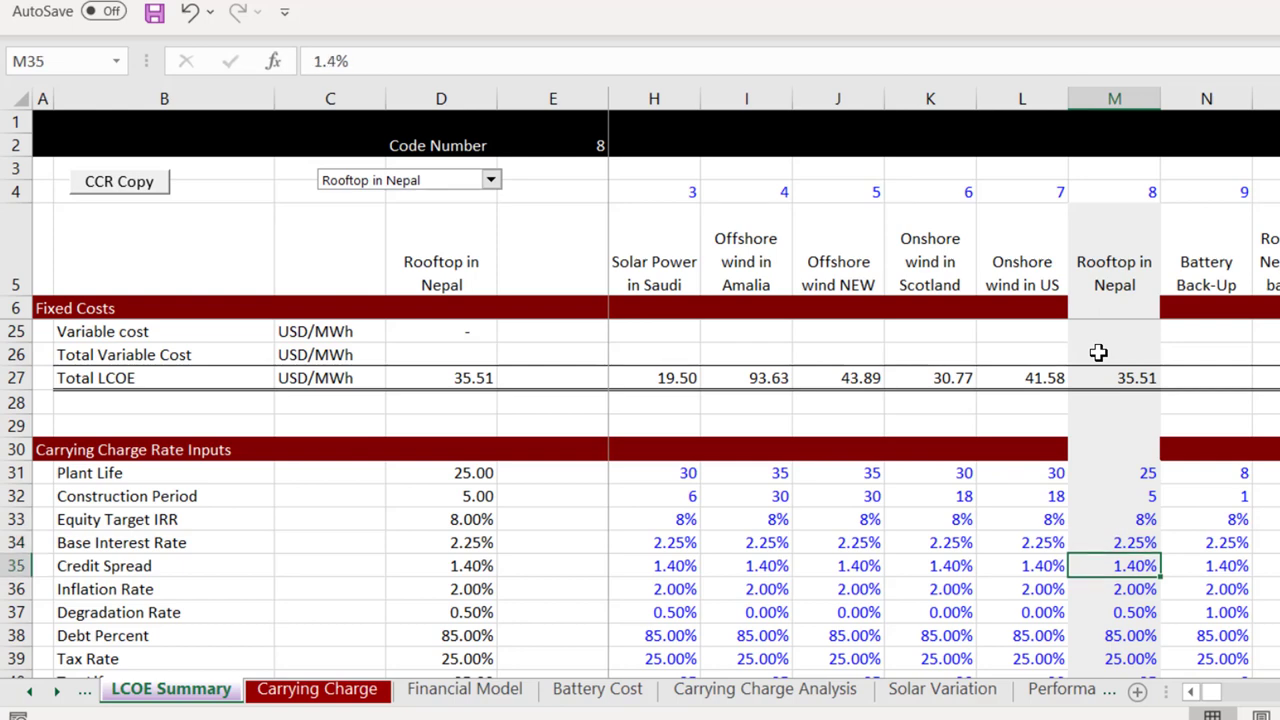
pyautogui.press('Down')
pyautogui.press('Up')
pyautogui.press('Down')
pyautogui.press('Down')
pyautogui.press('Down')
pyautogui.press('Down')
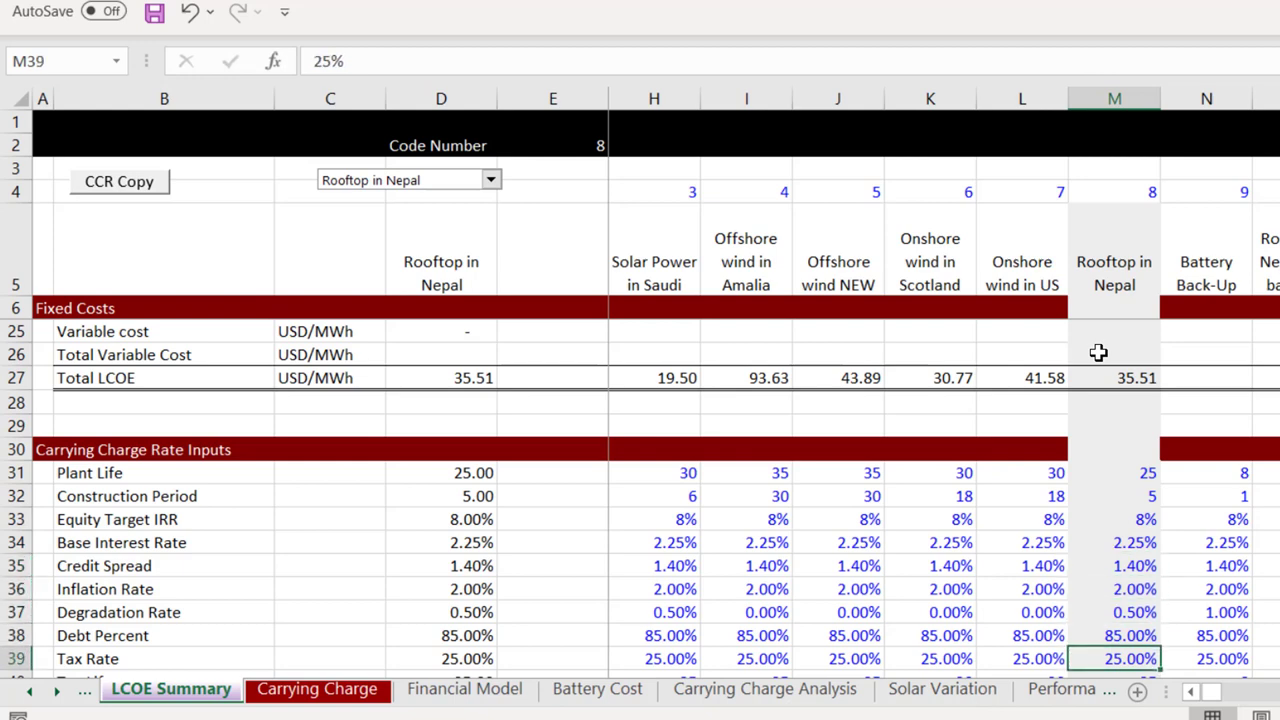
pyautogui.press('Down')
pyautogui.press('Down')
pyautogui.press('Up')
pyautogui.press('Up')
pyautogui.press('Up')
pyautogui.press('Up')
pyautogui.press('Down')
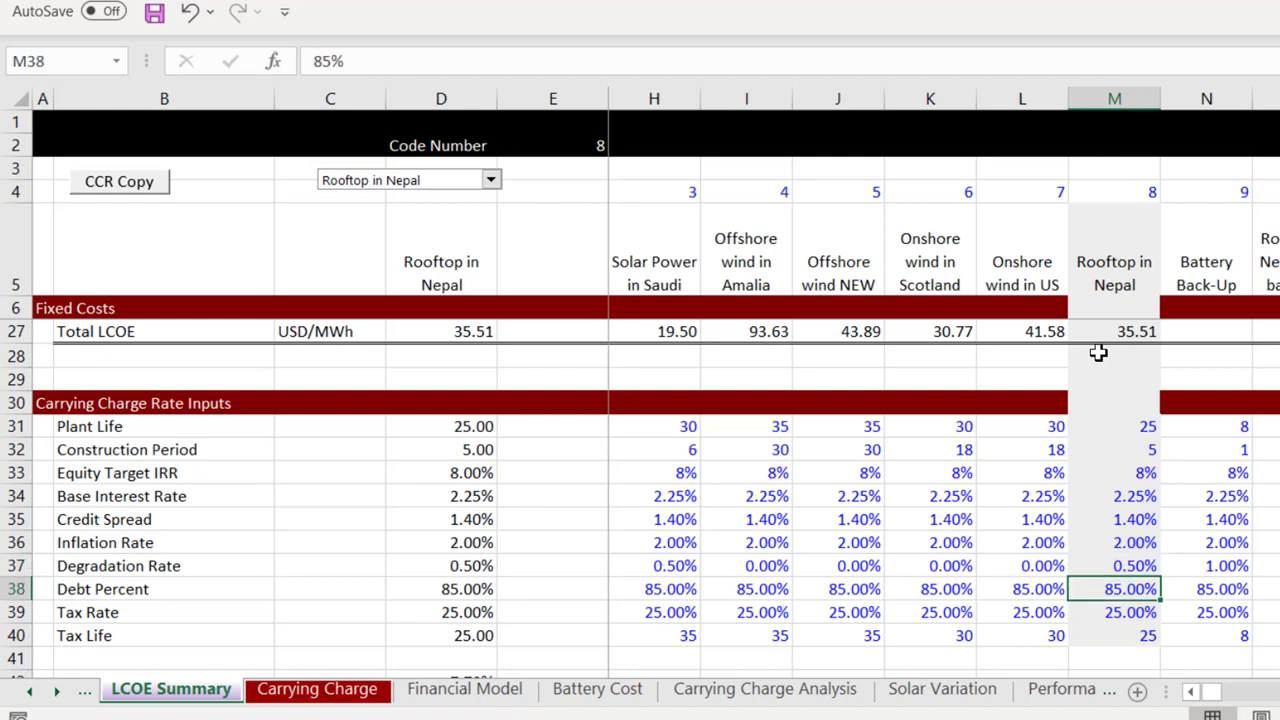
pyautogui.press('Down')
pyautogui.press('Up')
# Step: Set the Rooftop in Nepal Plant Life in M31 to 30
pyautogui.hotkey('ctrl', 'Up')
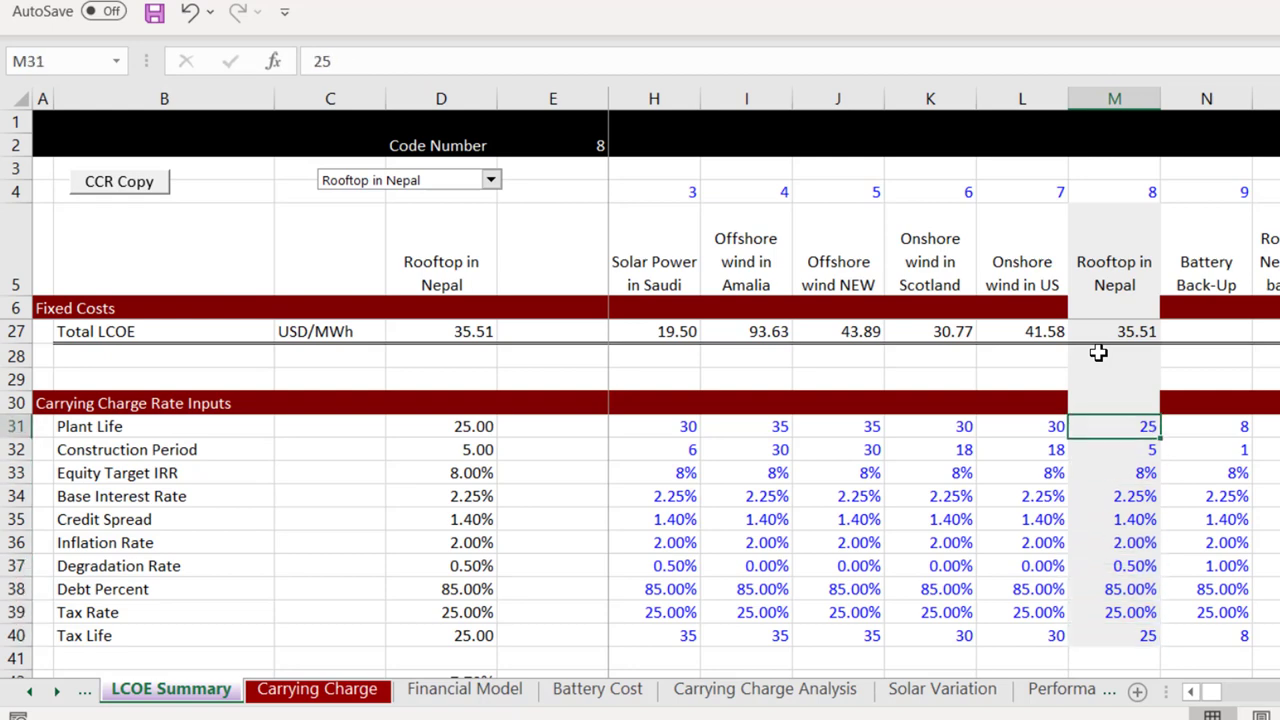
pyautogui.write('30')
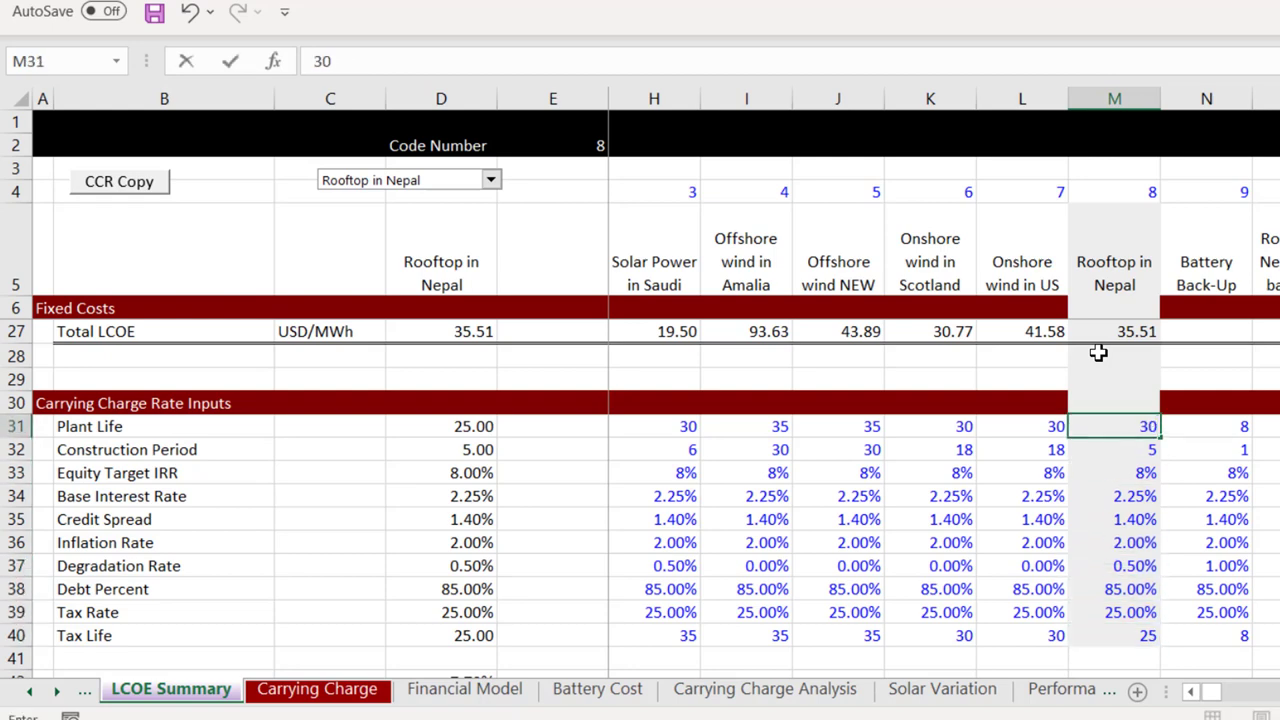
pyautogui.press('Return')
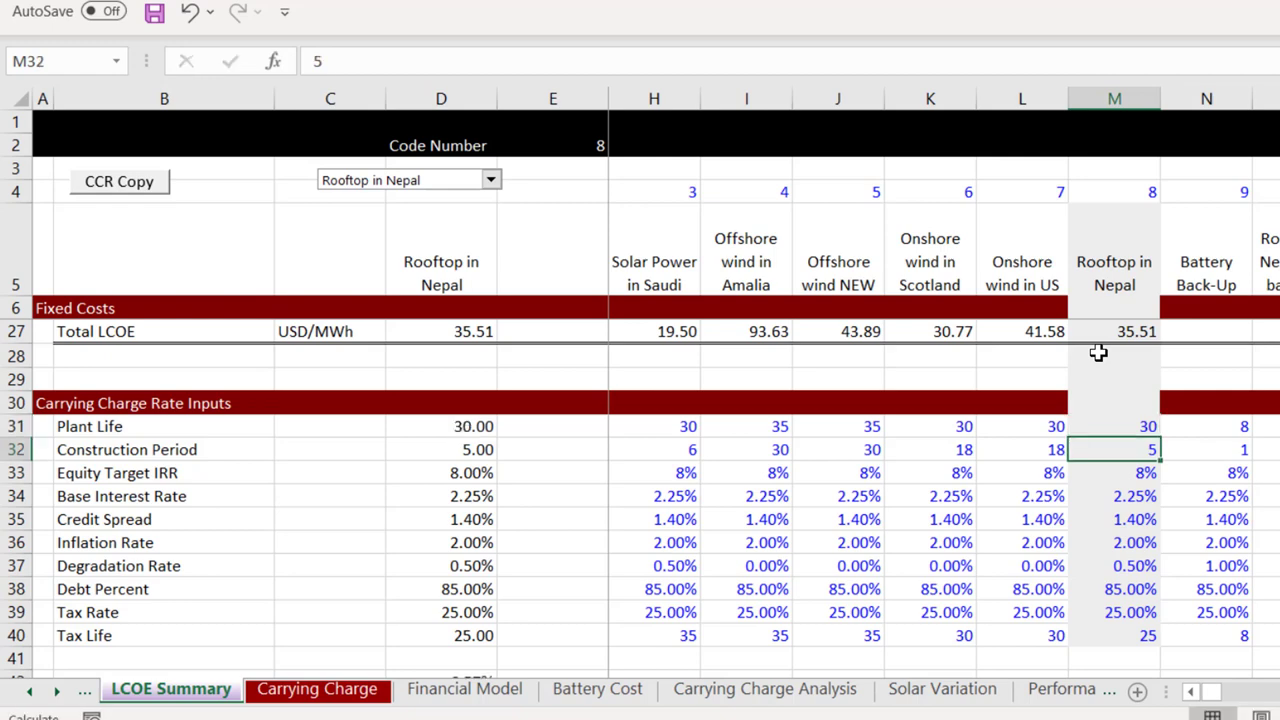
# Step: Set the Rooftop in Nepal Capacity Factor in M14 to 18%
pyautogui.press('Up')
pyautogui.press('Up')
pyautogui.press('Up')
pyautogui.press('Up')
pyautogui.press('Up')
pyautogui.press('Up')
pyautogui.press('Up')
pyautogui.press('Up')
pyautogui.press('Up')
pyautogui.press('Up')
pyautogui.press('Up')
pyautogui.press('Up')
pyautogui.press('Up')
pyautogui.press('Up')
pyautogui.press('Up')
pyautogui.press('Down')
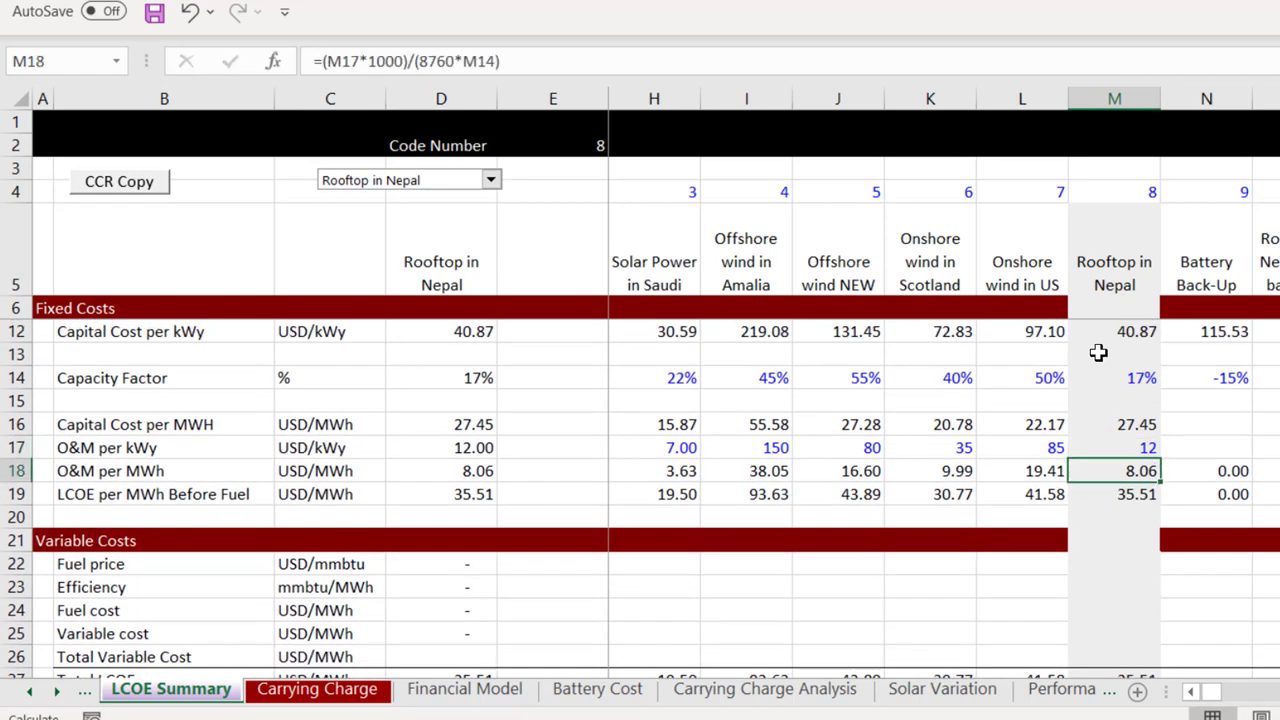
pyautogui.press('Up')
pyautogui.press('Up')
pyautogui.press('Up')
pyautogui.press('Up')
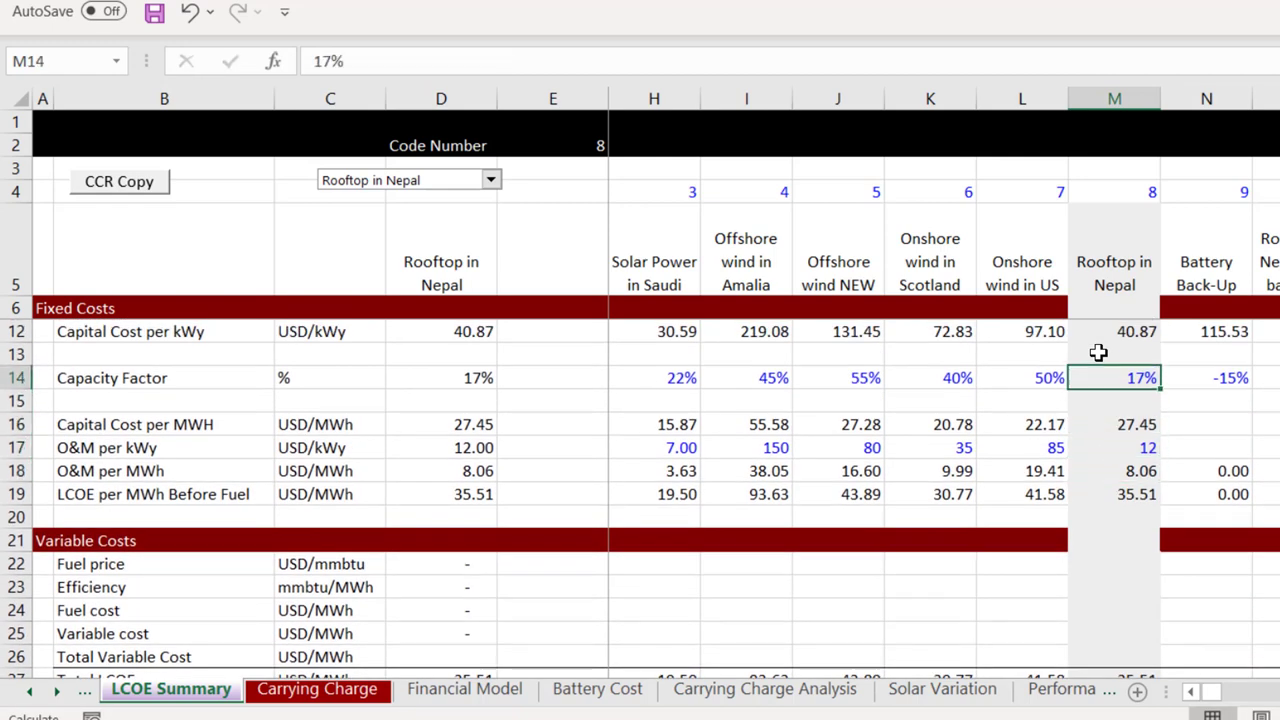
pyautogui.write('18')
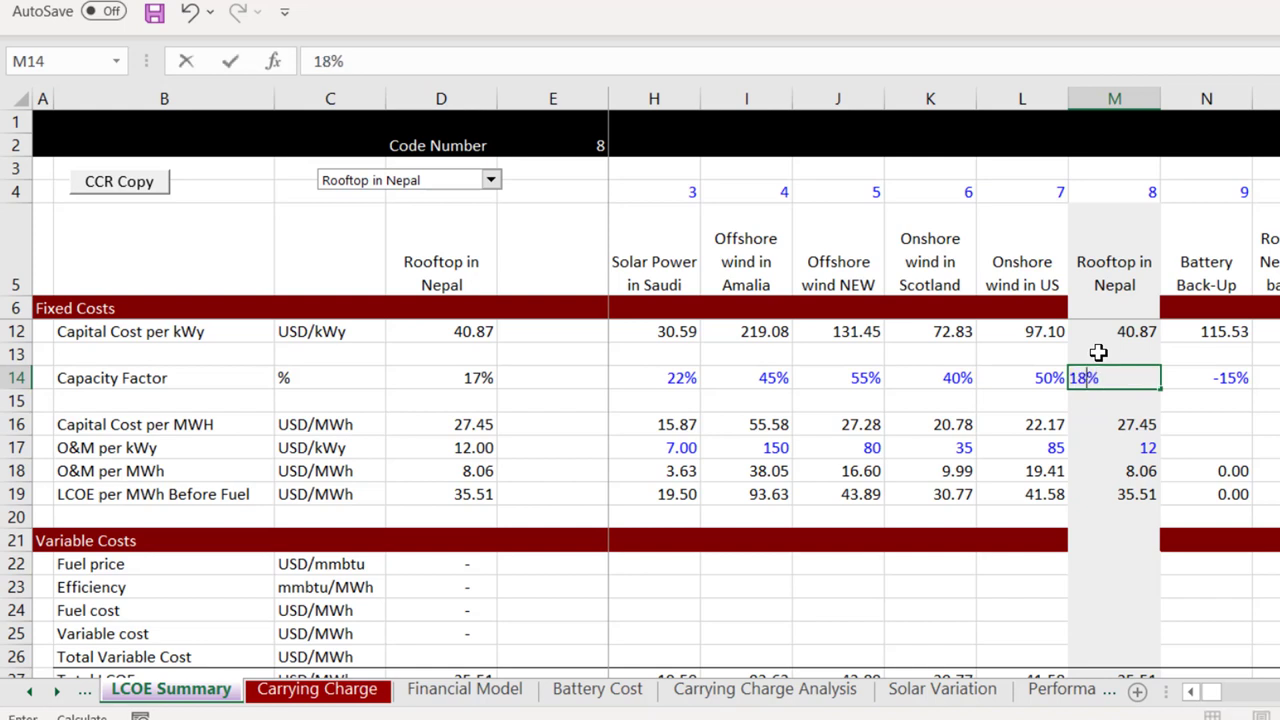
pyautogui.press('Return')
# Step: Set the Rooftop in Nepal O&M per kWy in M17 to 7
pyautogui.press('Down')
pyautogui.press('Down')
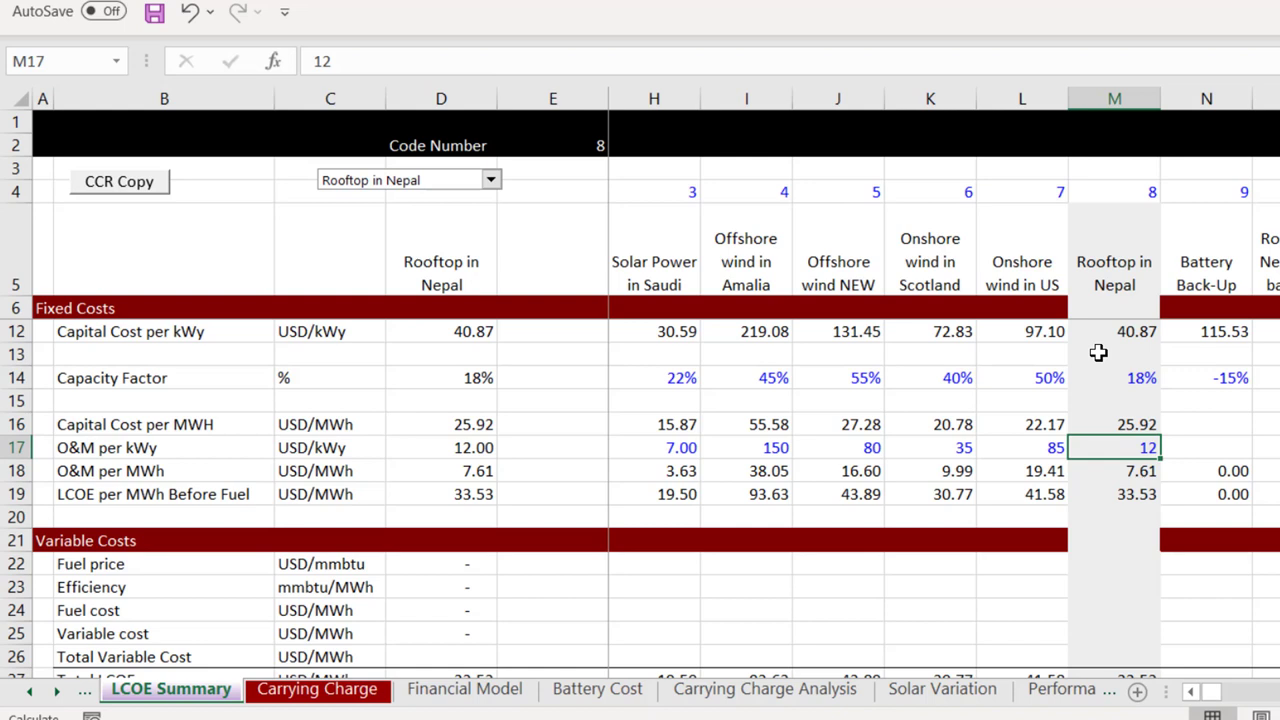
pyautogui.write('7')
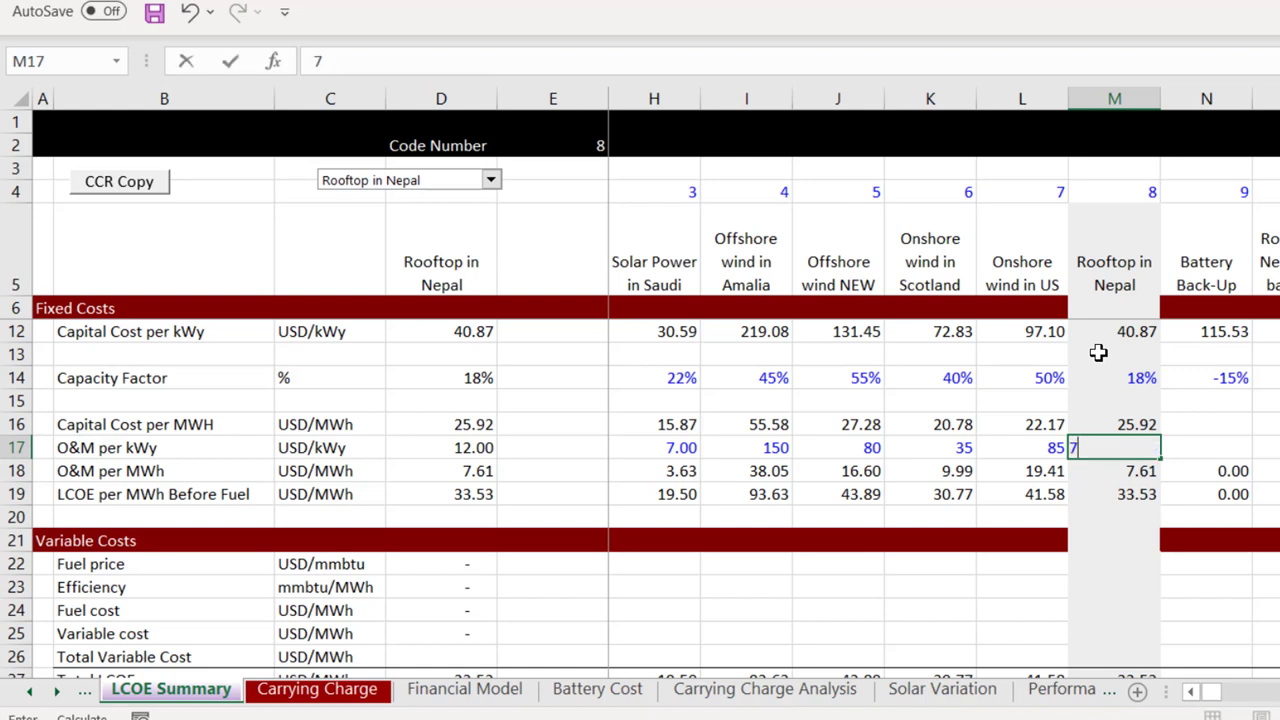
pyautogui.press('Return')
pyautogui.press('Up')
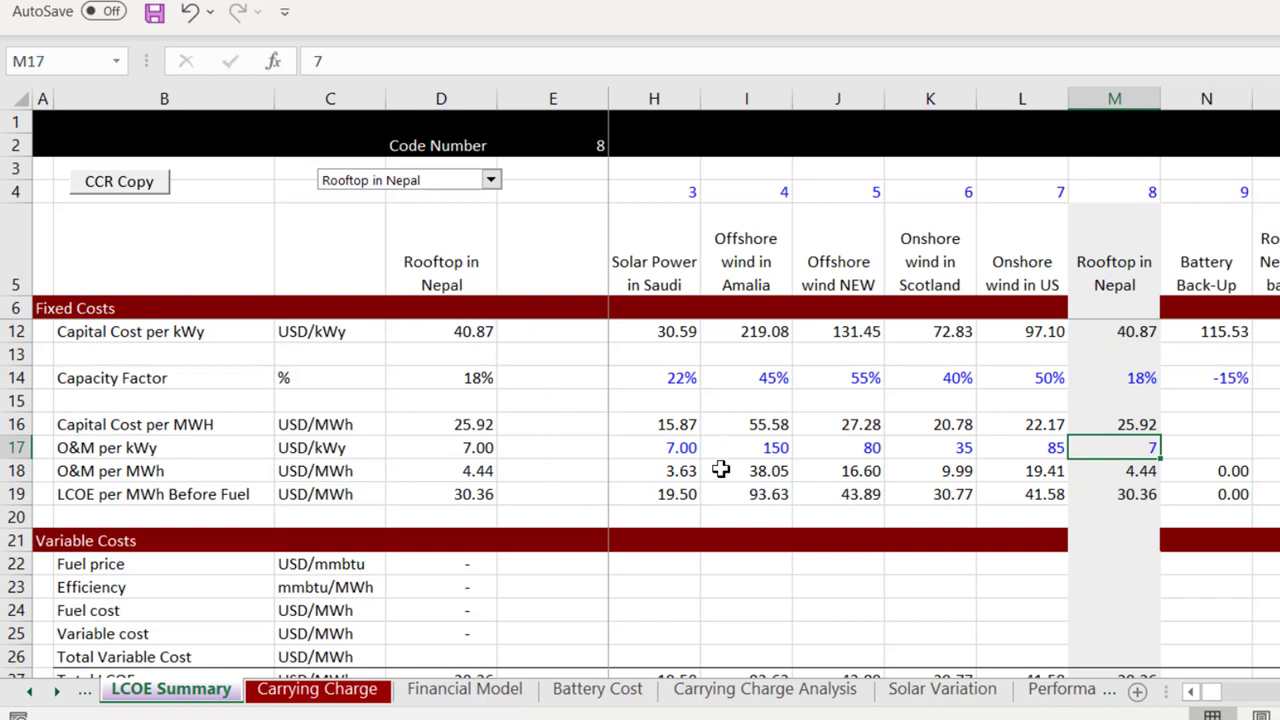
# Step: Inspect the Rooftop in Nepal LCOE per MWh Before Fuel and its stored CCR in column M
pyautogui.click(1122, 495)
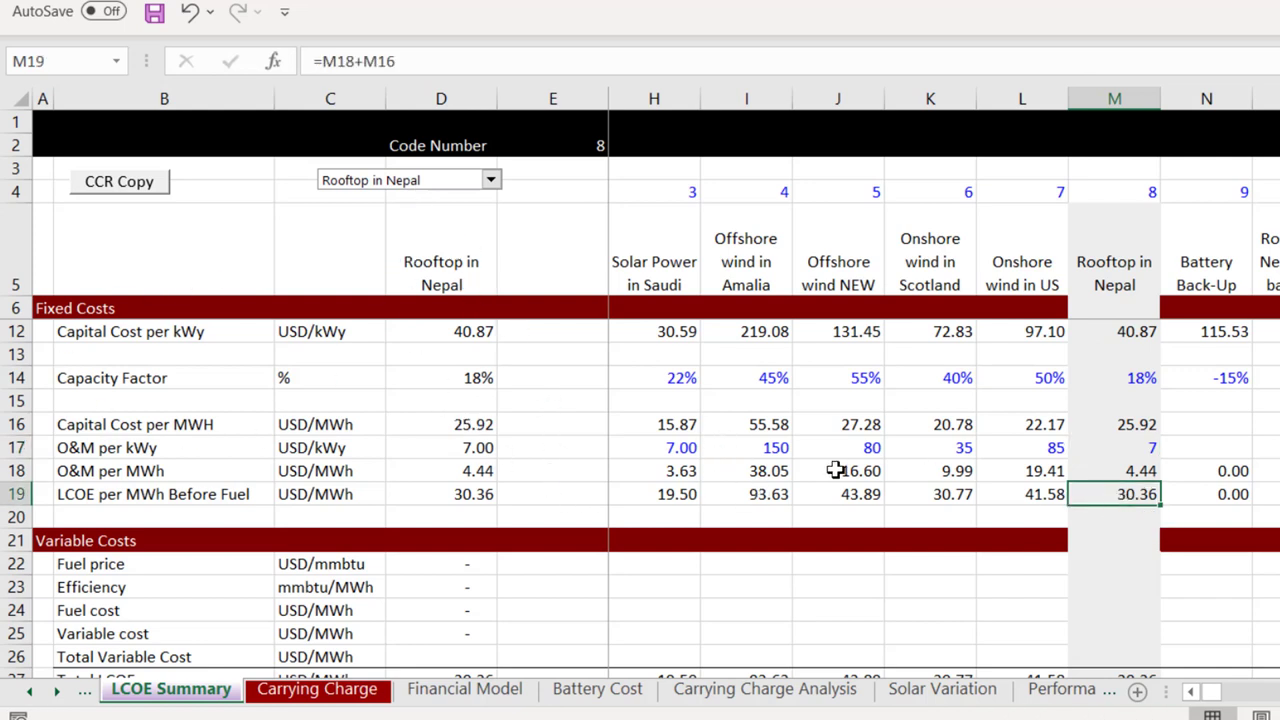
pyautogui.press('Up')
pyautogui.press('Up')
pyautogui.press('Up')
pyautogui.press('Up')
pyautogui.press('Up')
pyautogui.press('Up')
pyautogui.press('Up')
pyautogui.press('Up')
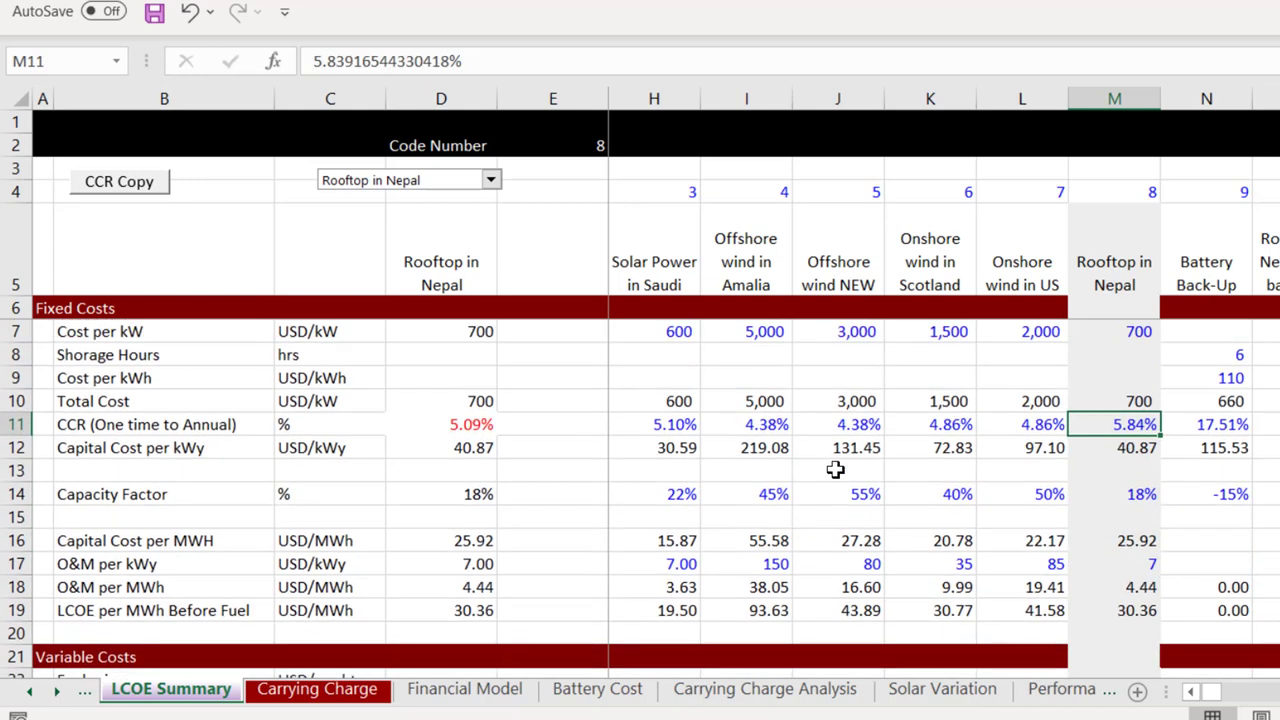
pyautogui.press('pagedown')
pyautogui.press('pageup')
# Step: Set the Battery Back-Up storage hours in N8 to 7
pyautogui.press('Up')
pyautogui.press('Up')
pyautogui.press('Up')
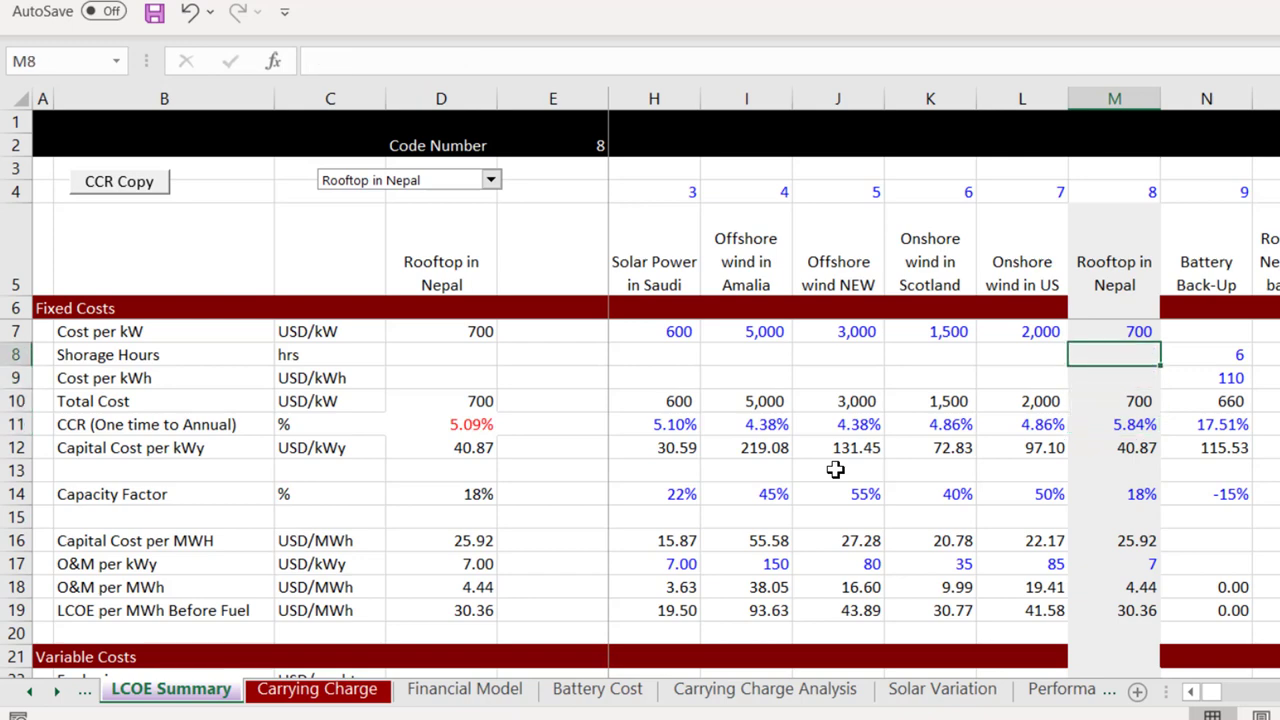
pyautogui.press('Right')
pyautogui.press('Left')
pyautogui.press('Right')
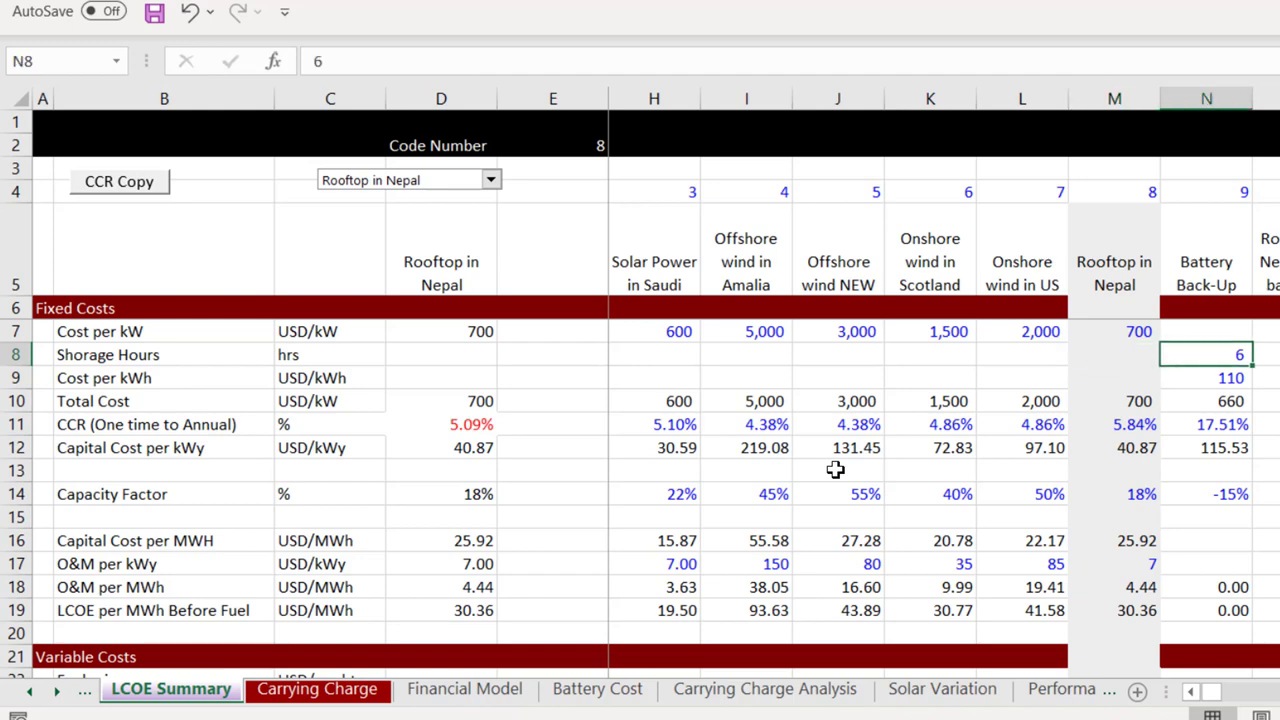
pyautogui.write('7')
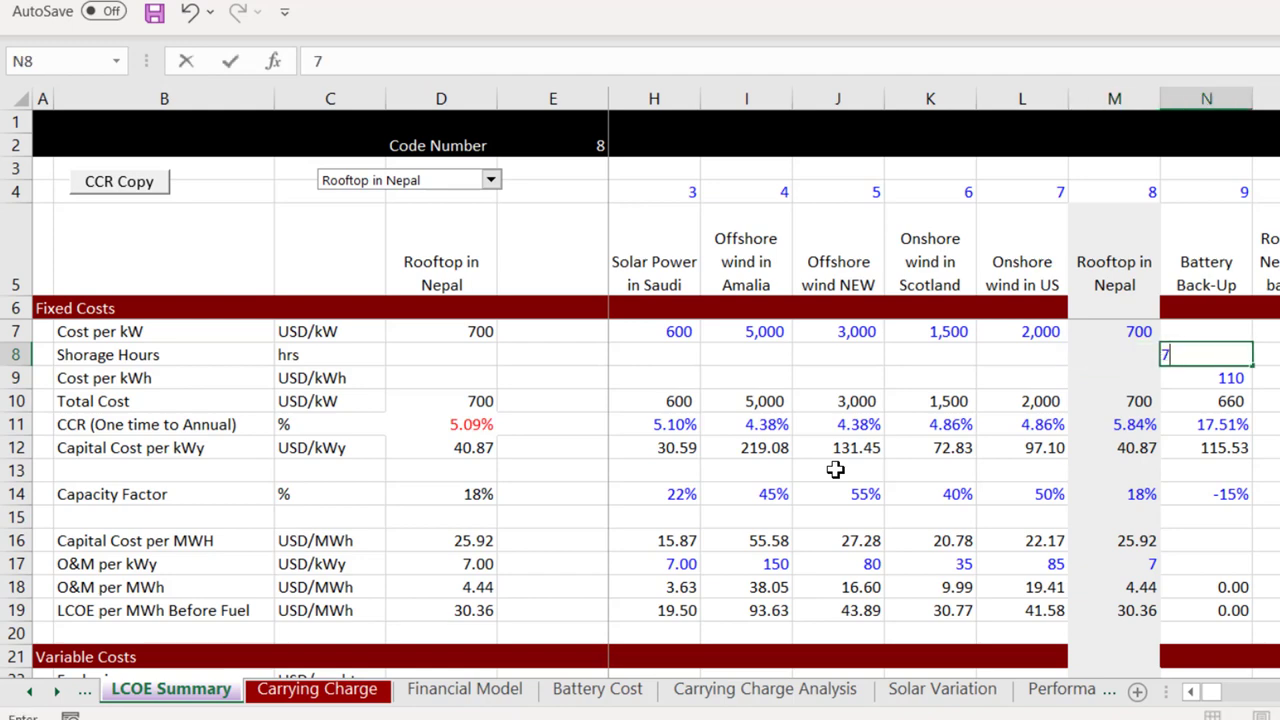
pyautogui.press('Return')
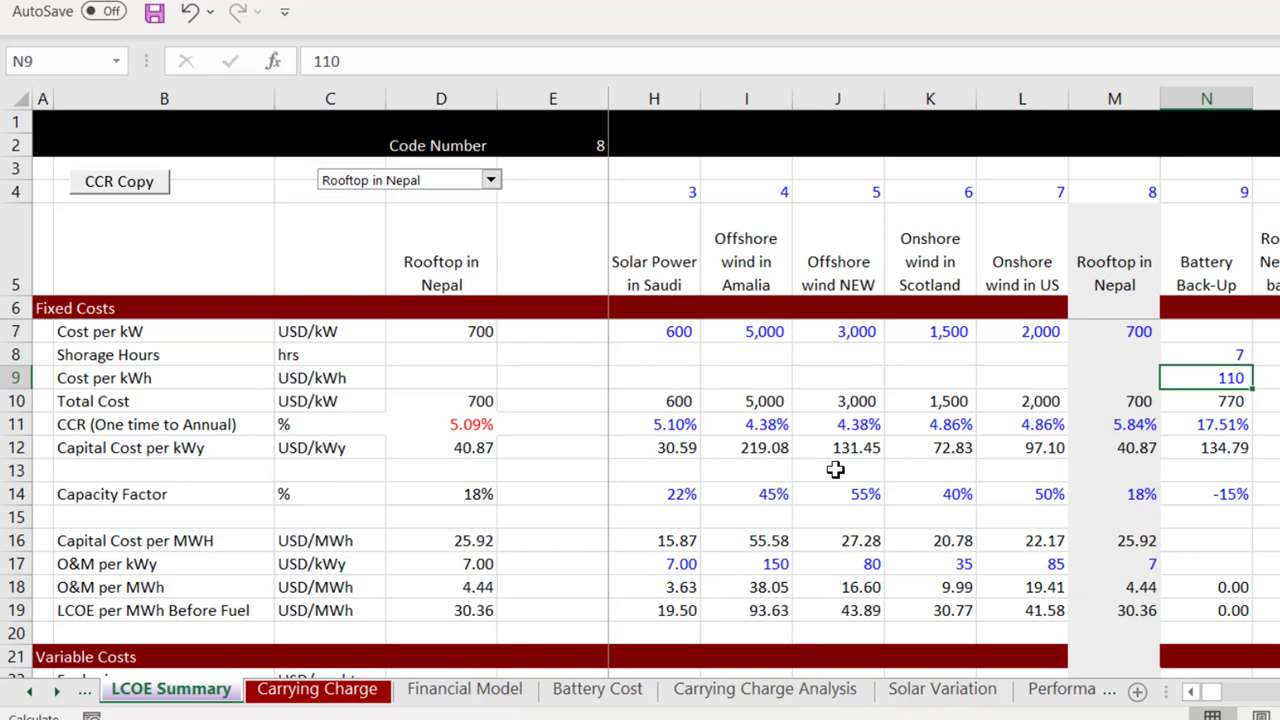
pyautogui.press('Down')
pyautogui.press('Up')
# Step: Switch to the Battery Analysis presentation in PowerPoint and show the slide on battery life for different battery types
pyautogui.click(700, 718)
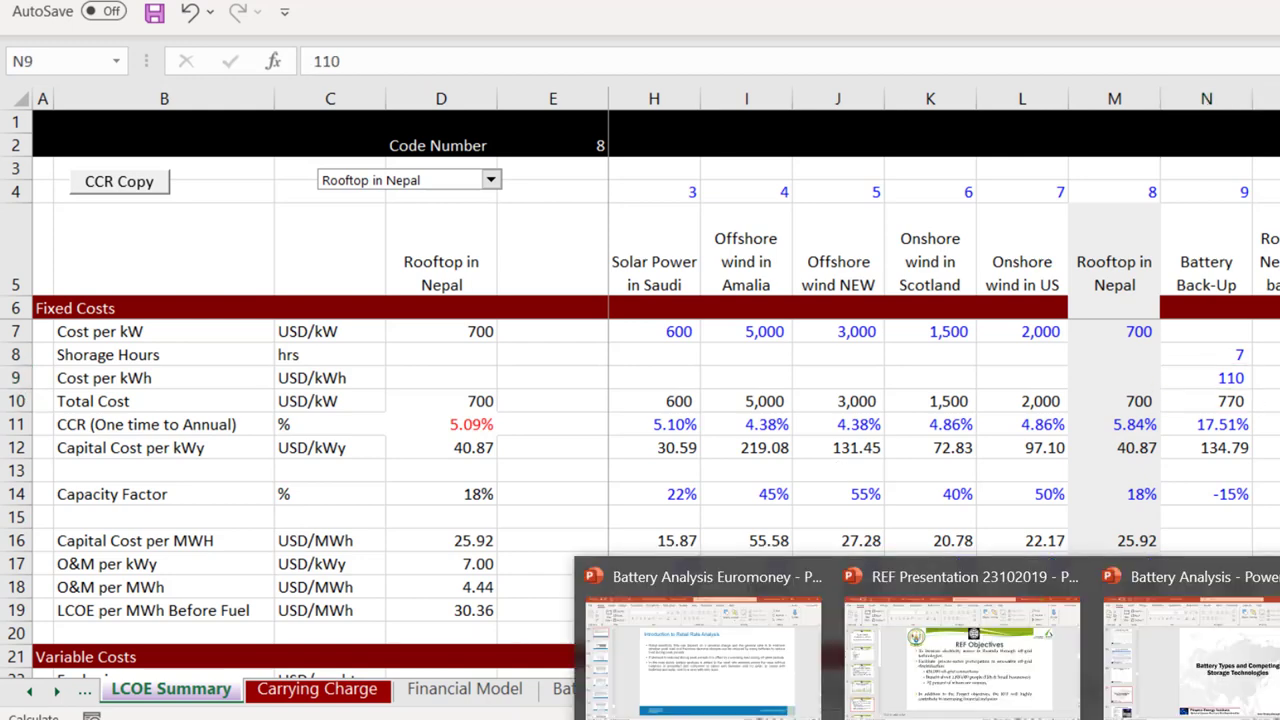
pyautogui.click(1245, 678)
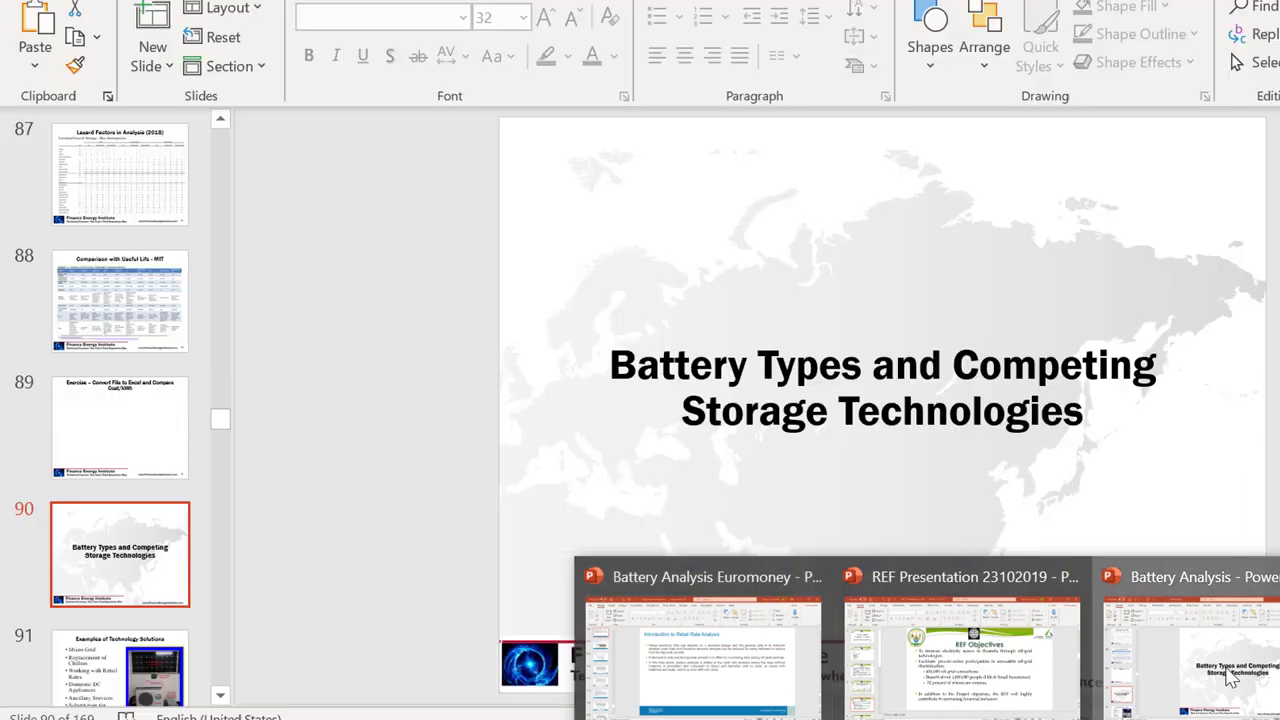
pyautogui.scroll(2, 526, 331)
pyautogui.scroll(6, 526, 331)
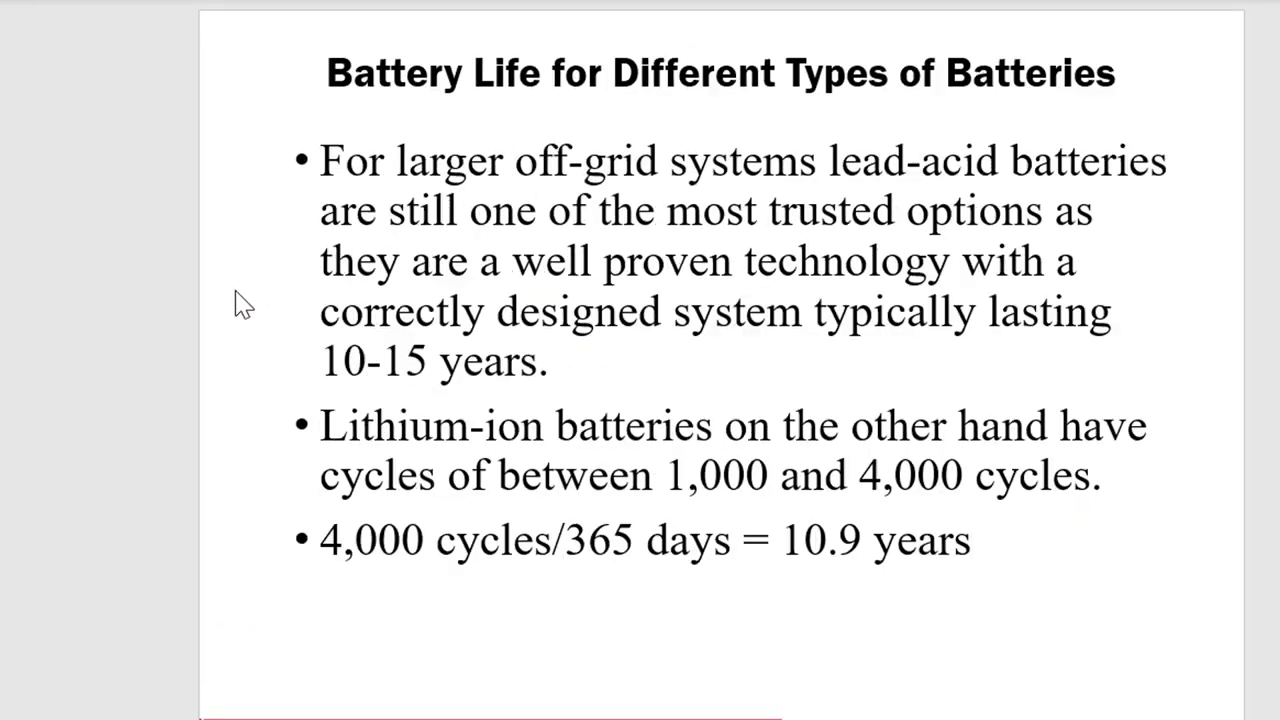
# Step: Review the Battery Analysis slides on cycle life, depth of discharge, the 2-hour storage case and round trip efficiency
pyautogui.scroll(2, 240, 305)
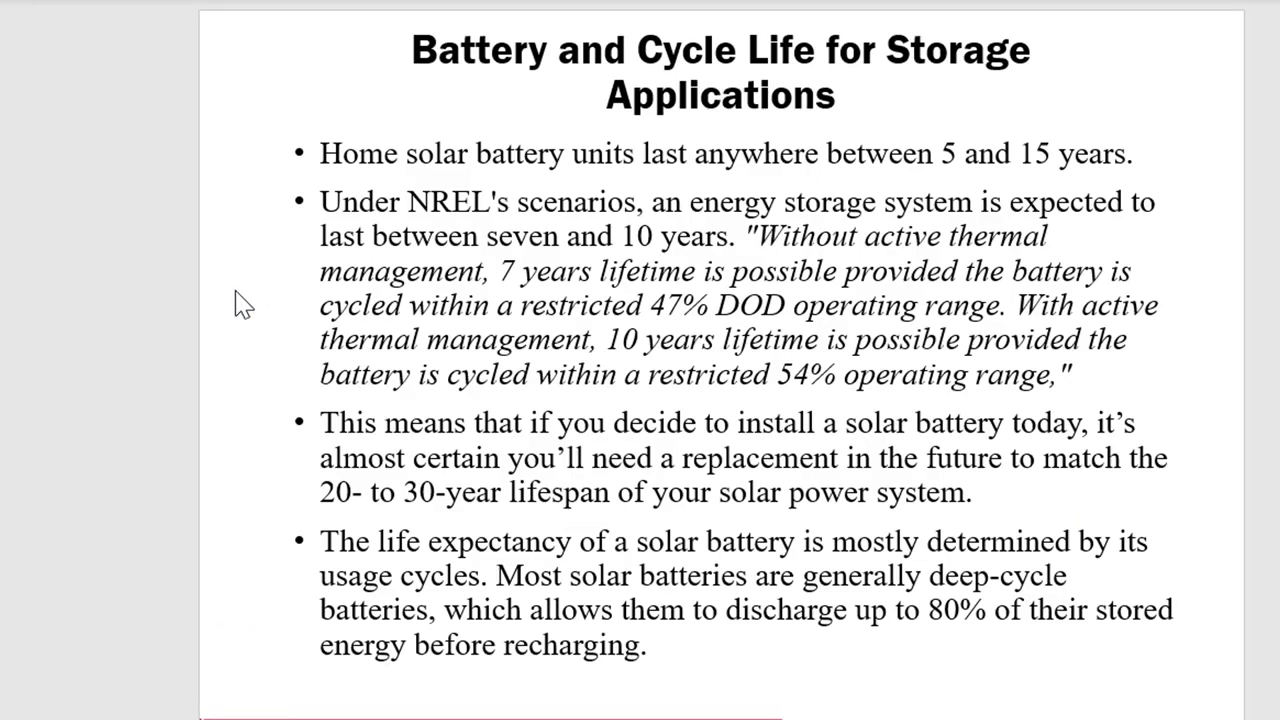
pyautogui.scroll(4, 240, 305)
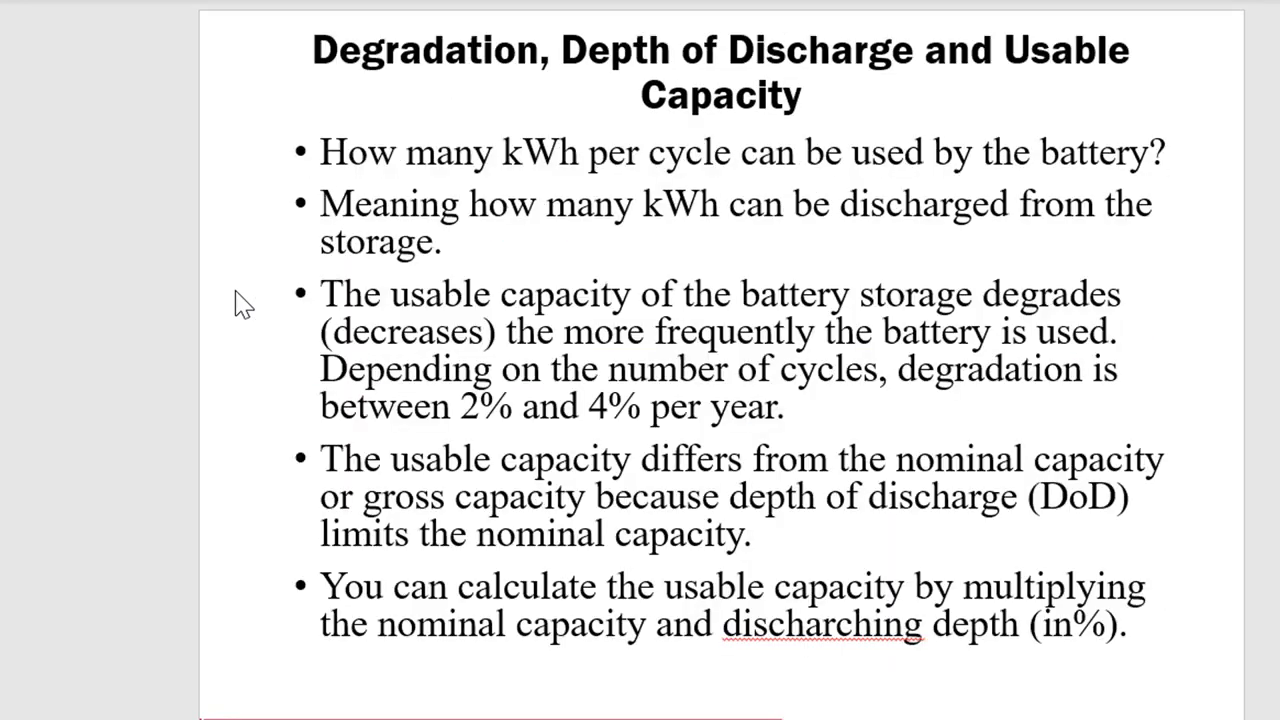
pyautogui.scroll(4, 240, 305)
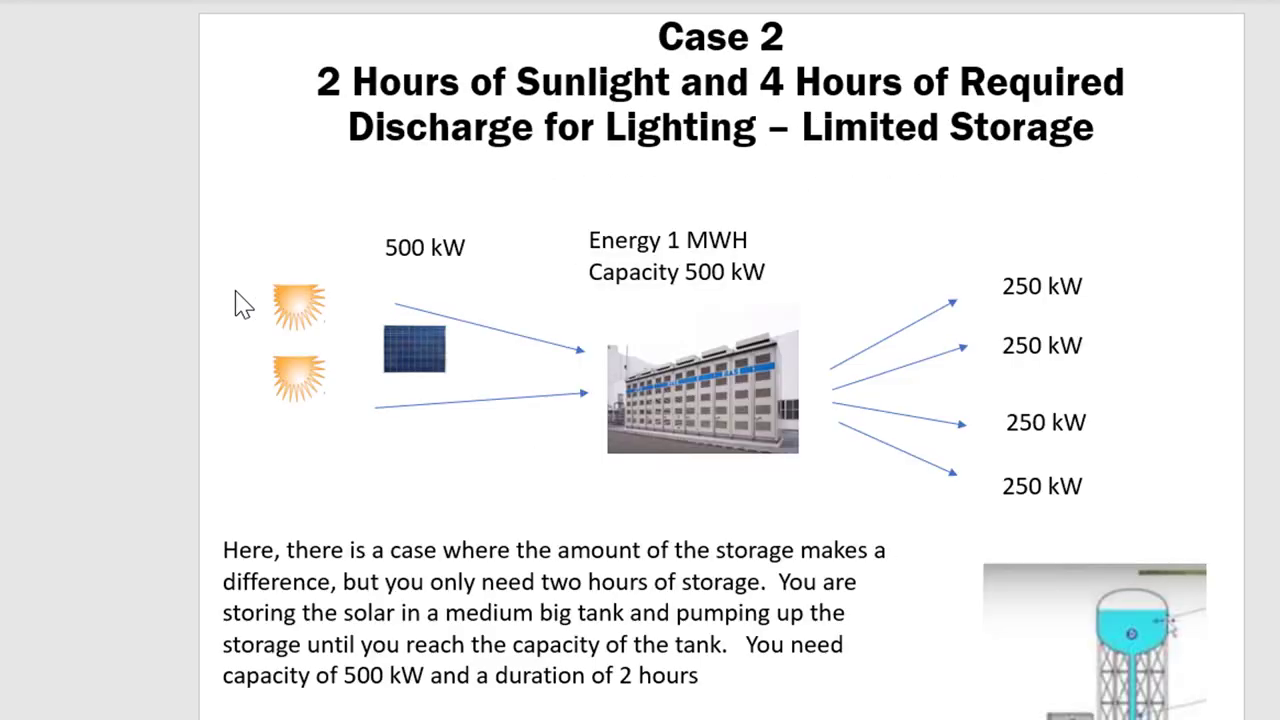
pyautogui.scroll(-3, 240, 305)
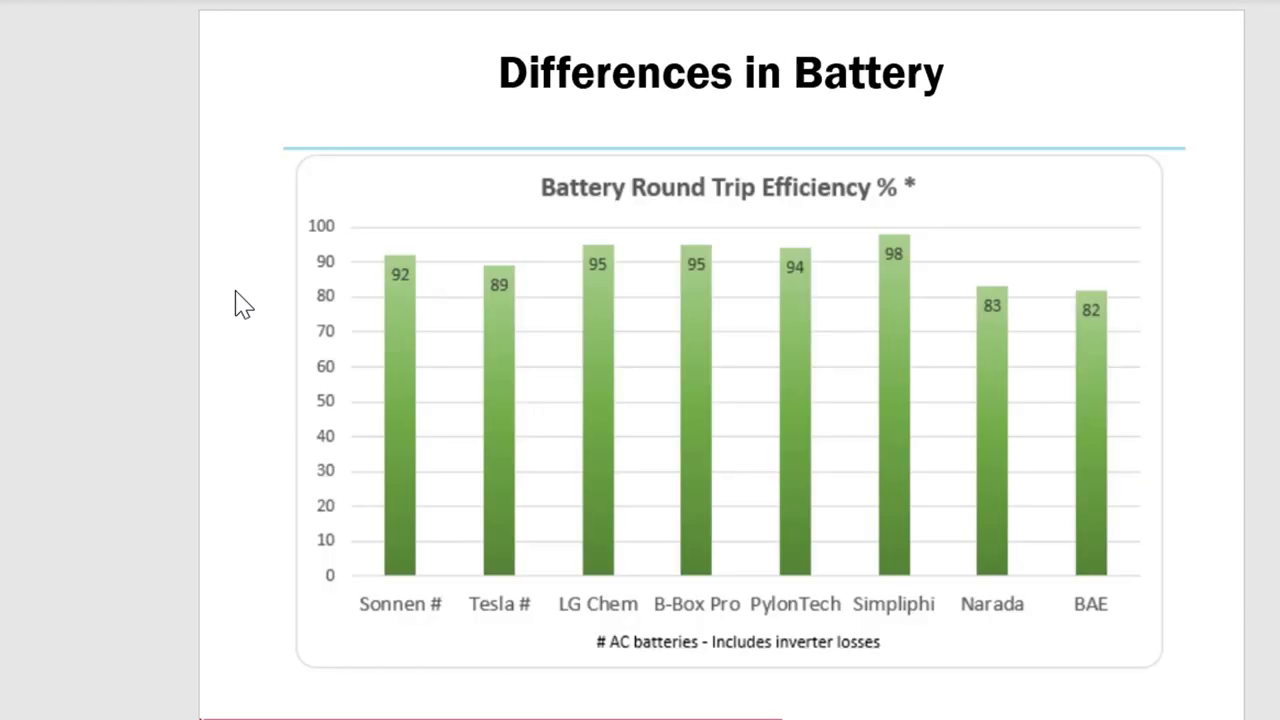
pyautogui.scroll(1, 240, 305)
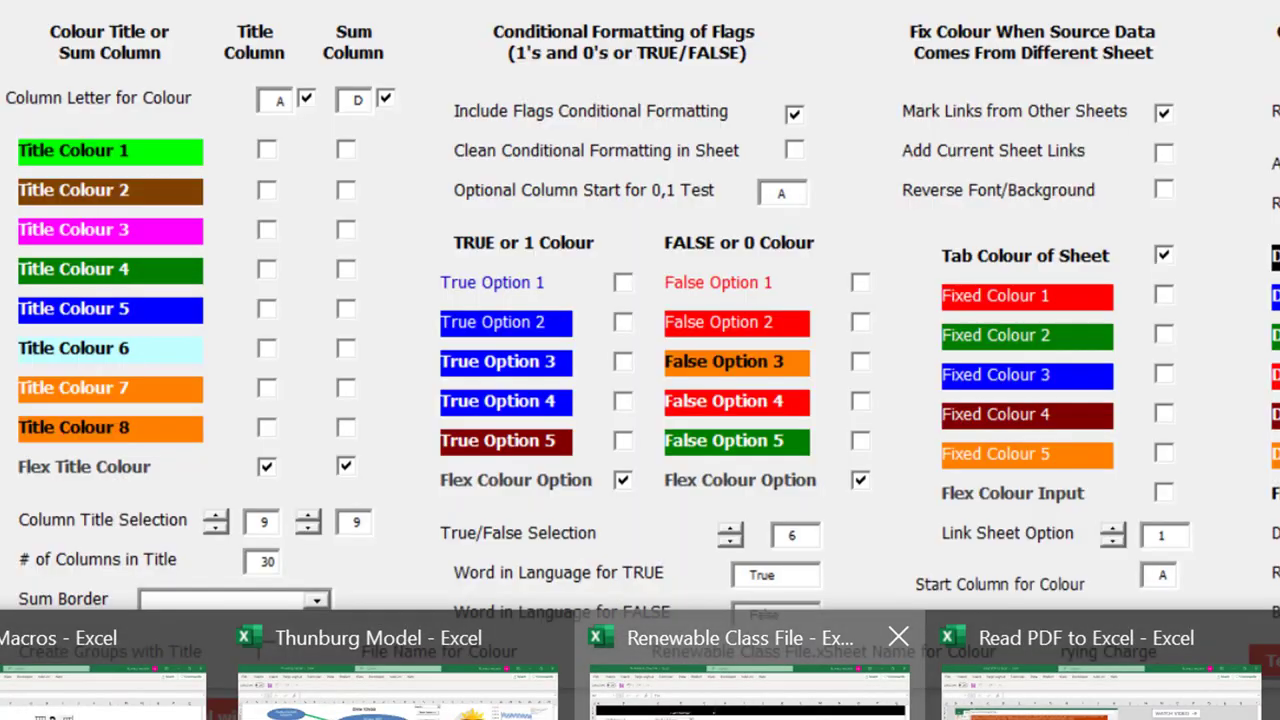
# Step: Switch to the Renewable Class File workbook in Excel and go to the Battery Back-Up carrying charge rate in N11
pyautogui.click(750, 675)
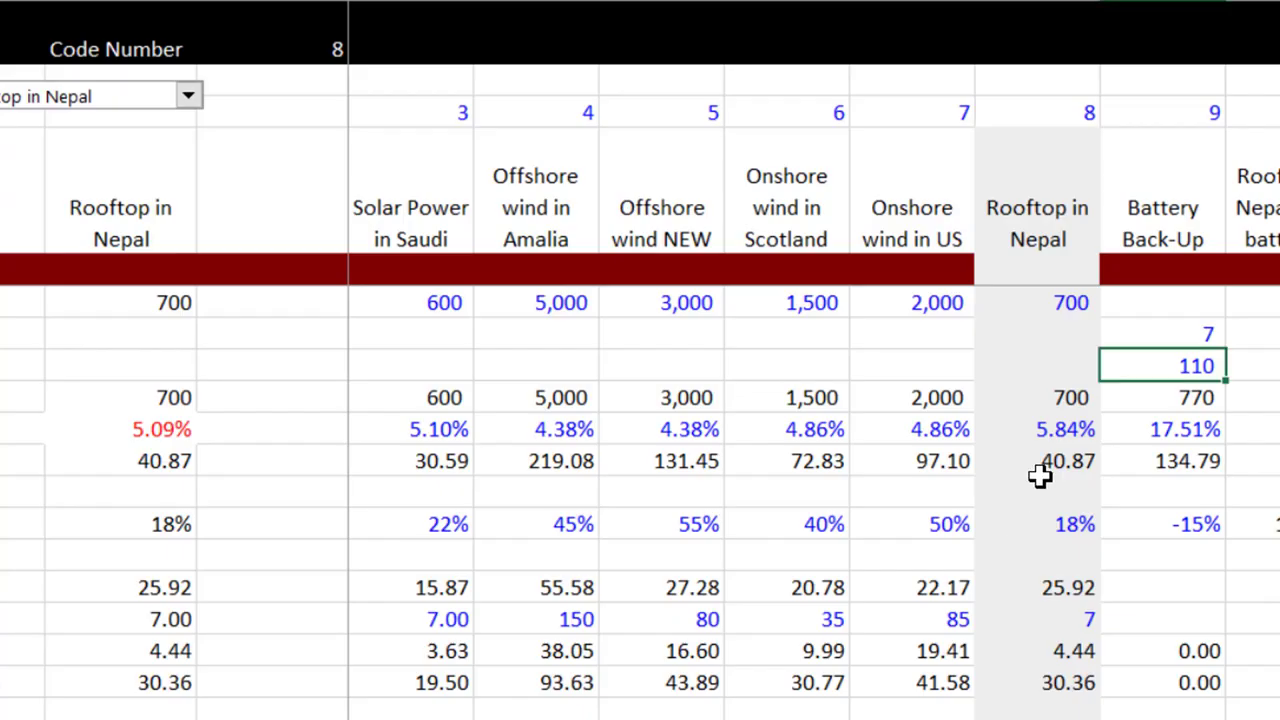
pyautogui.press('Down')
pyautogui.press('Down')
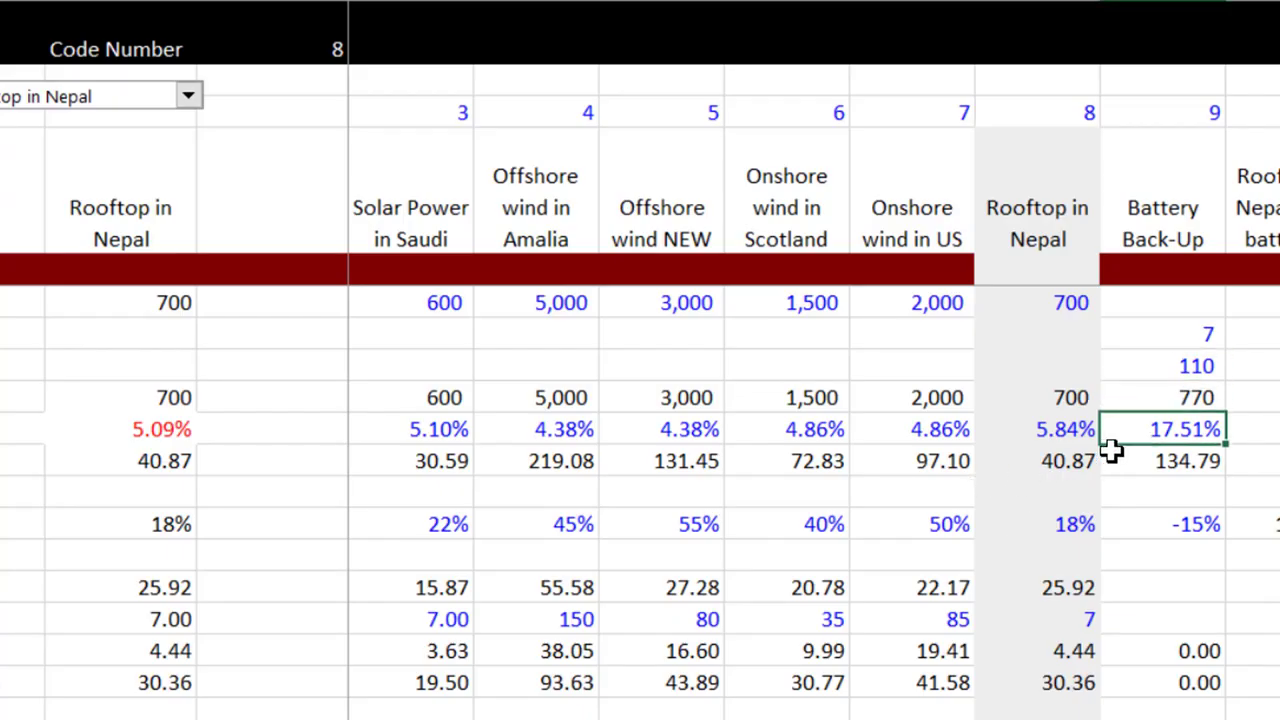
pyautogui.press('Left')
pyautogui.press('Left')
pyautogui.press('Right')
pyautogui.press('Right')
# Step: Try a carrying charge rate of 10% for Battery Back-Up in N11, and undo the change
pyautogui.write('10%')
pyautogui.press('Return')
pyautogui.press('Down')
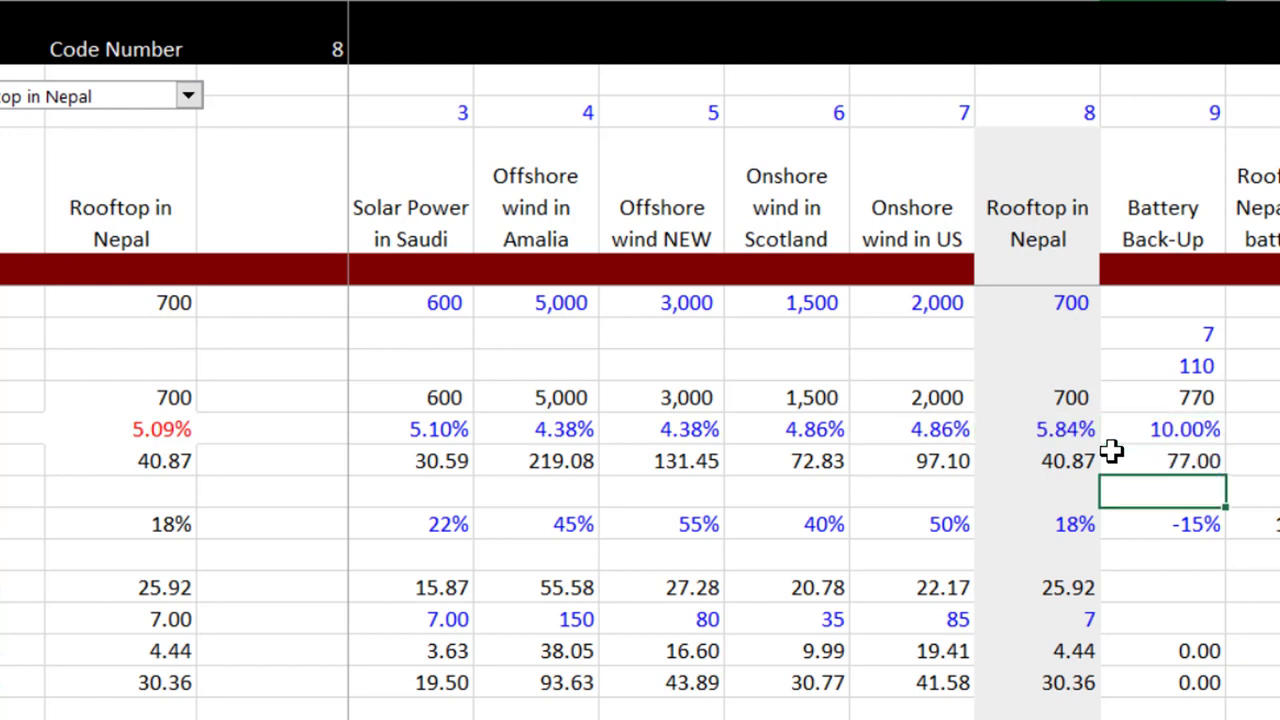
pyautogui.press('Up')
pyautogui.press('Up')
pyautogui.press('Left')
pyautogui.press('Left')
pyautogui.press('Right')
pyautogui.press('Right')
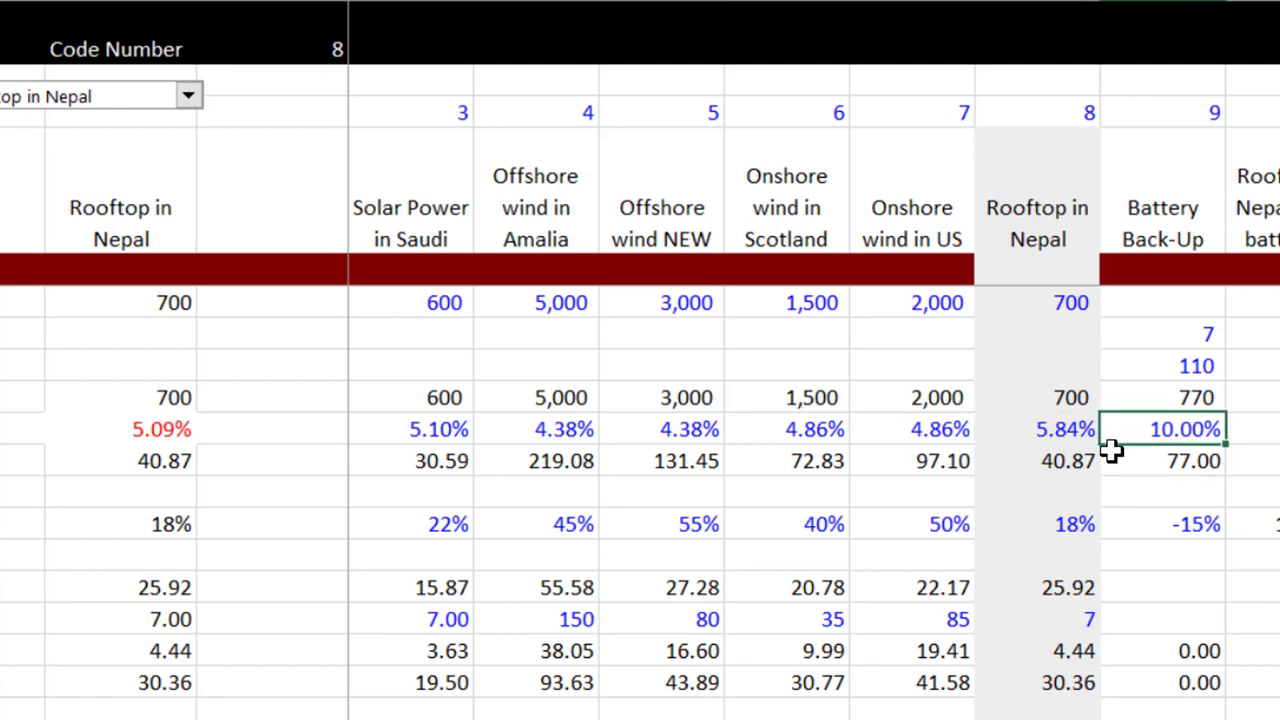
pyautogui.press('Left')
pyautogui.press('Left')
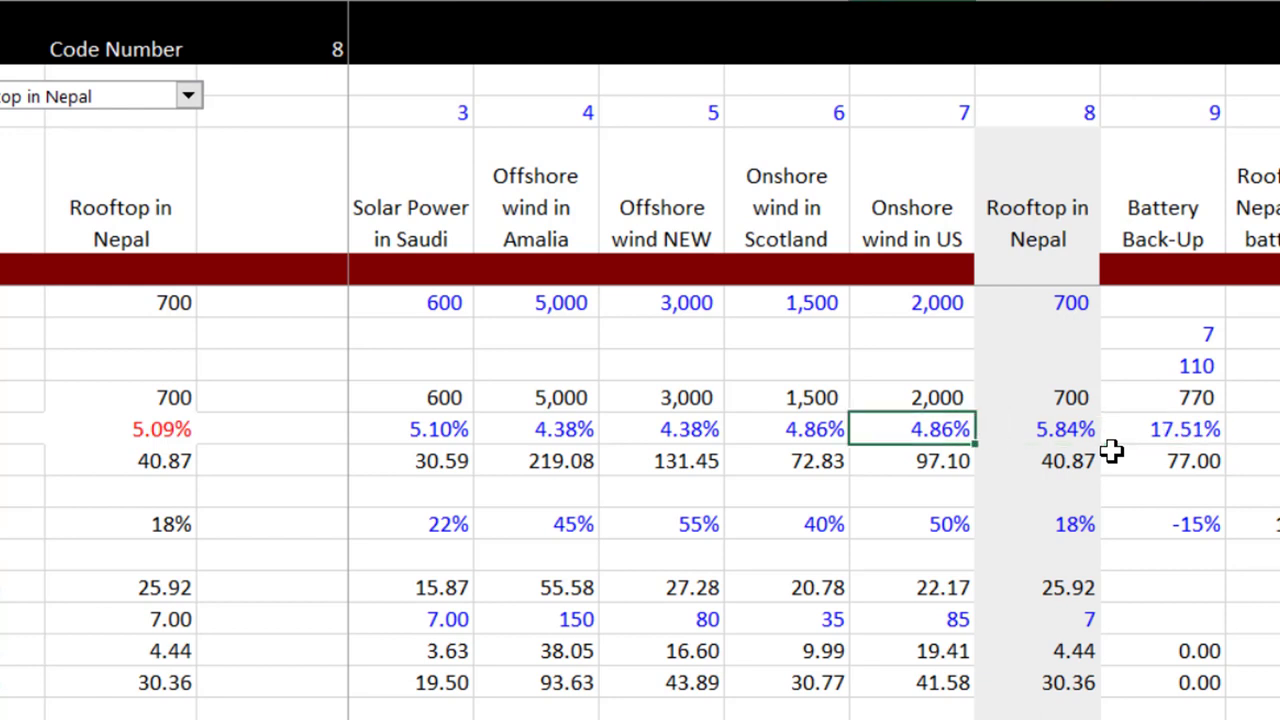
# Step: Set the Battery Back-Up capacity factor percentage in N14 to 10%
pyautogui.press('Right')
pyautogui.press('Down')
pyautogui.press('Down')
pyautogui.press('Down')
pyautogui.press('Right')
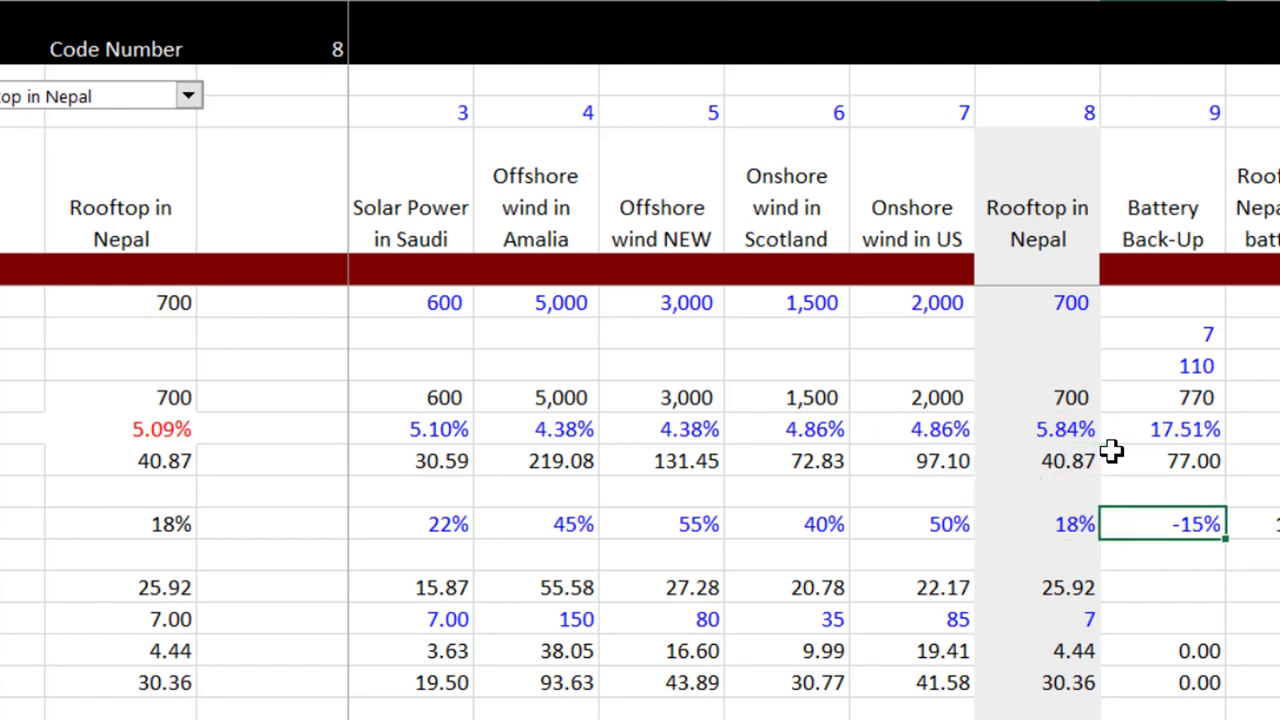
pyautogui.write('10%')
pyautogui.press('Return')
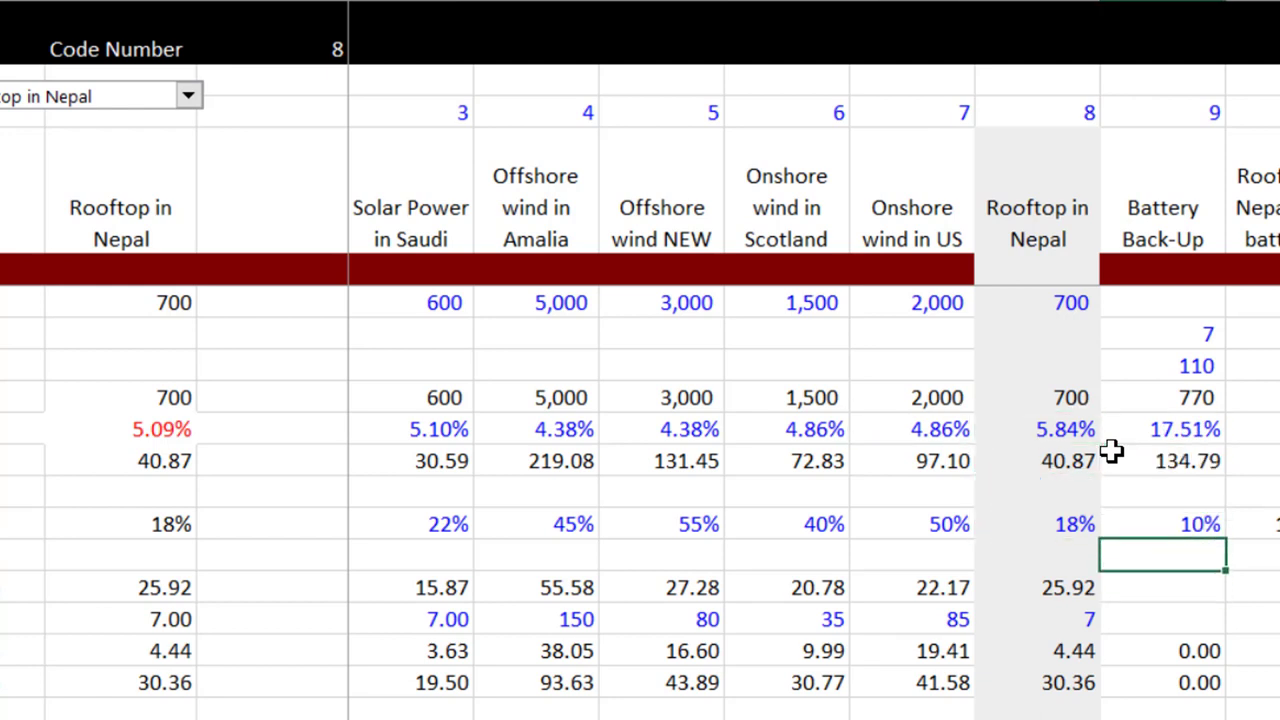
# Step: Examine the capacity factor formula for Rooftop in Nepal with batteries in O14, comparing it with the neighbouring columns
pyautogui.press('Up')
pyautogui.press('Left')
pyautogui.press('Left')
pyautogui.press('Right')
pyautogui.press('Right')
pyautogui.press('Right')
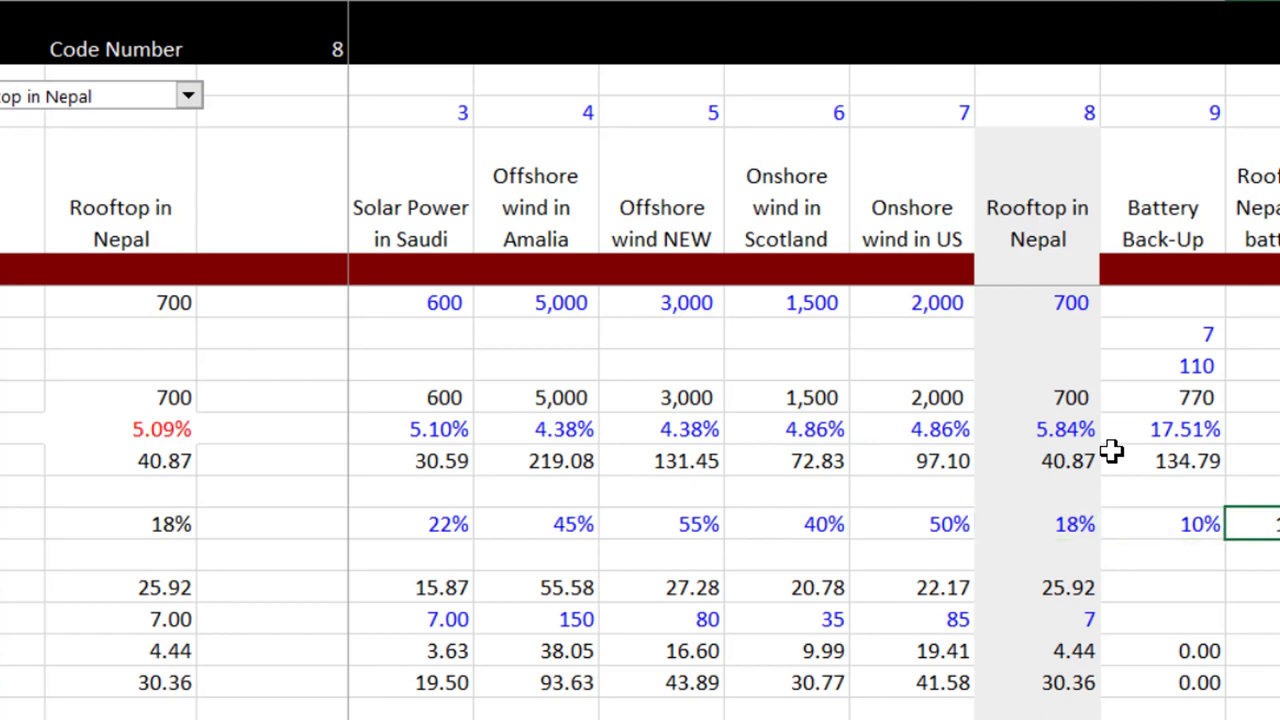
pyautogui.press('F2')
pyautogui.press('Escape')
pyautogui.press('Left')
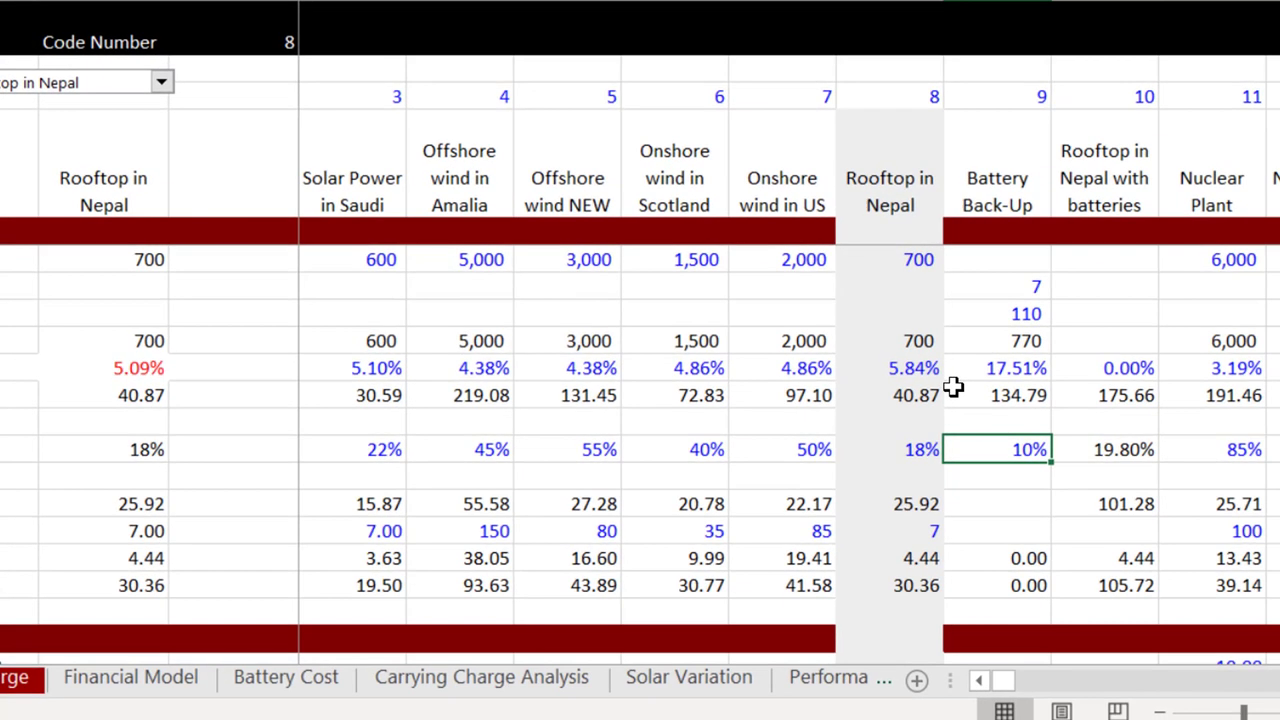
# Step: Set the Battery Back-Up capacity factor percentage in N14 to -10% and check the combined rooftop-with-batteries value
pyautogui.write('-10')
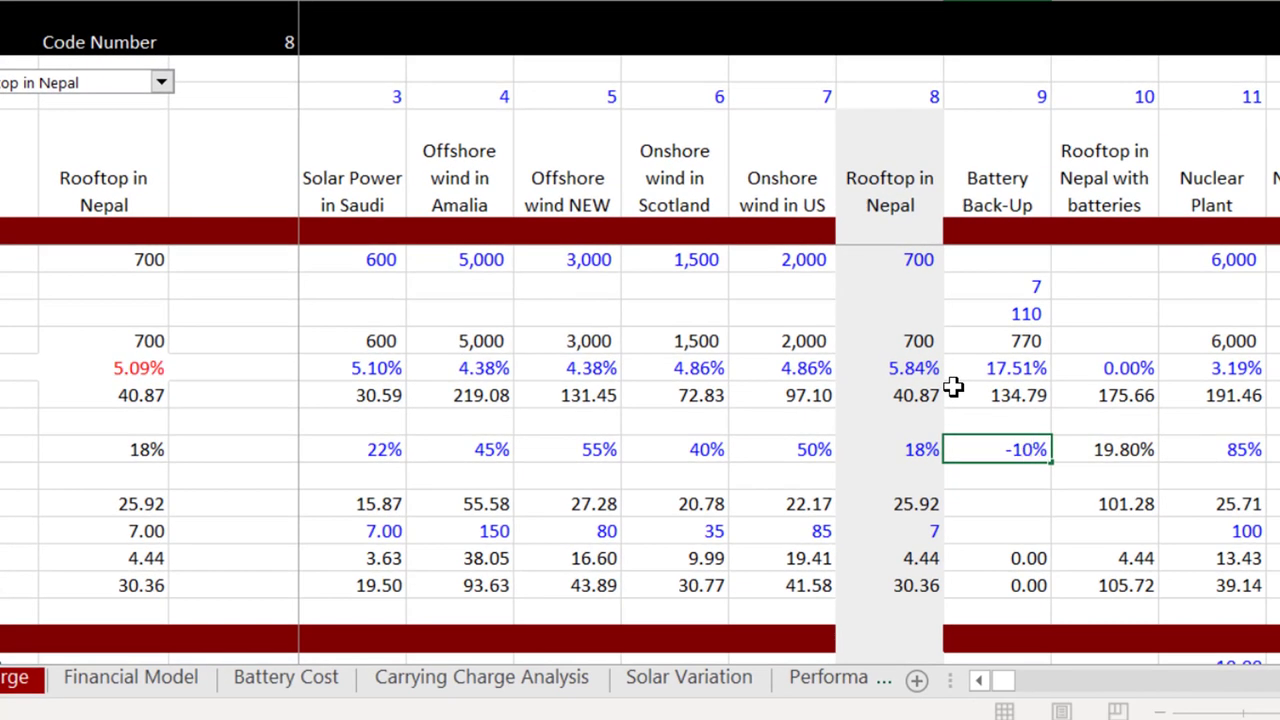
pyautogui.press('Return')
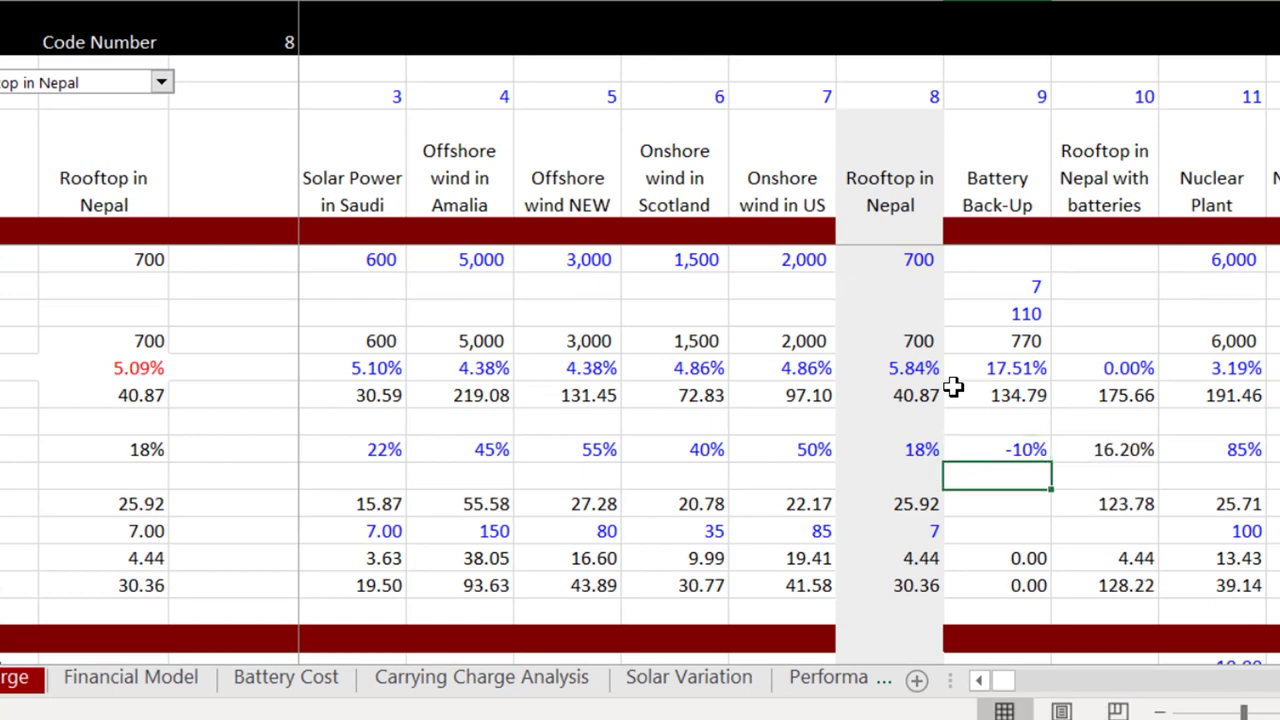
pyautogui.press('Up')
pyautogui.press('Up')
pyautogui.press('Down')
pyautogui.press('Right')
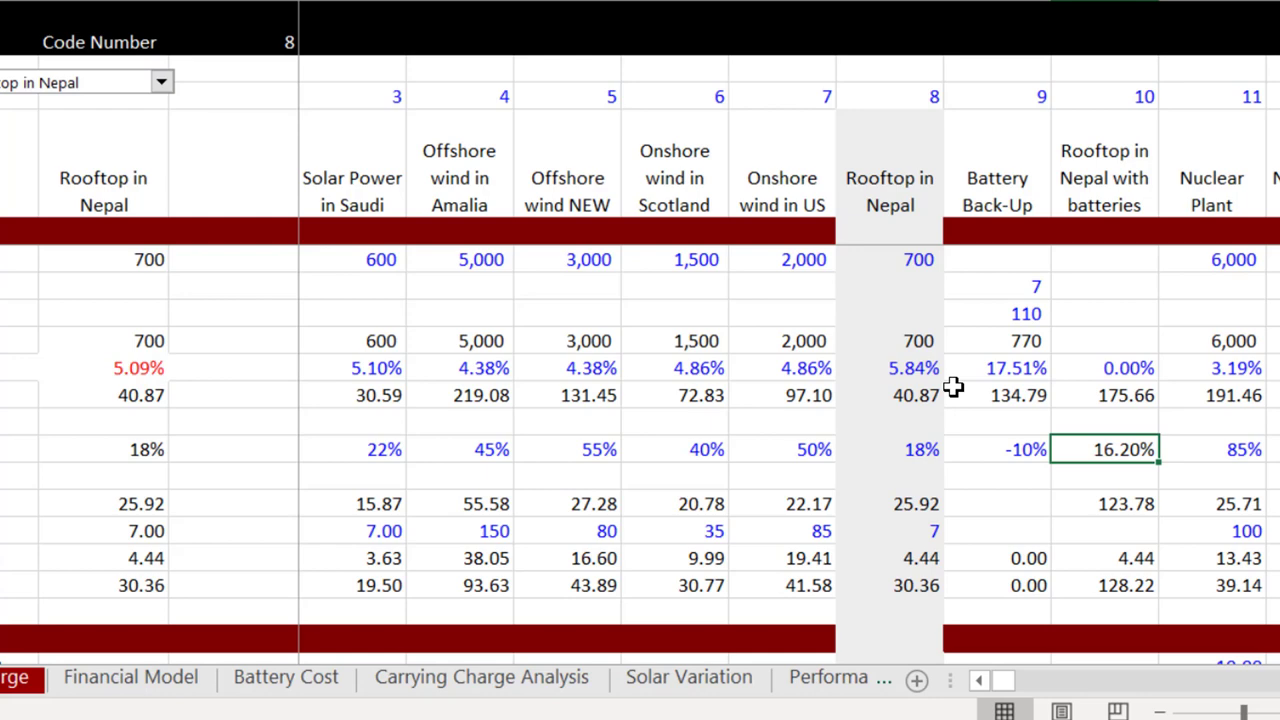
pyautogui.press('Left')
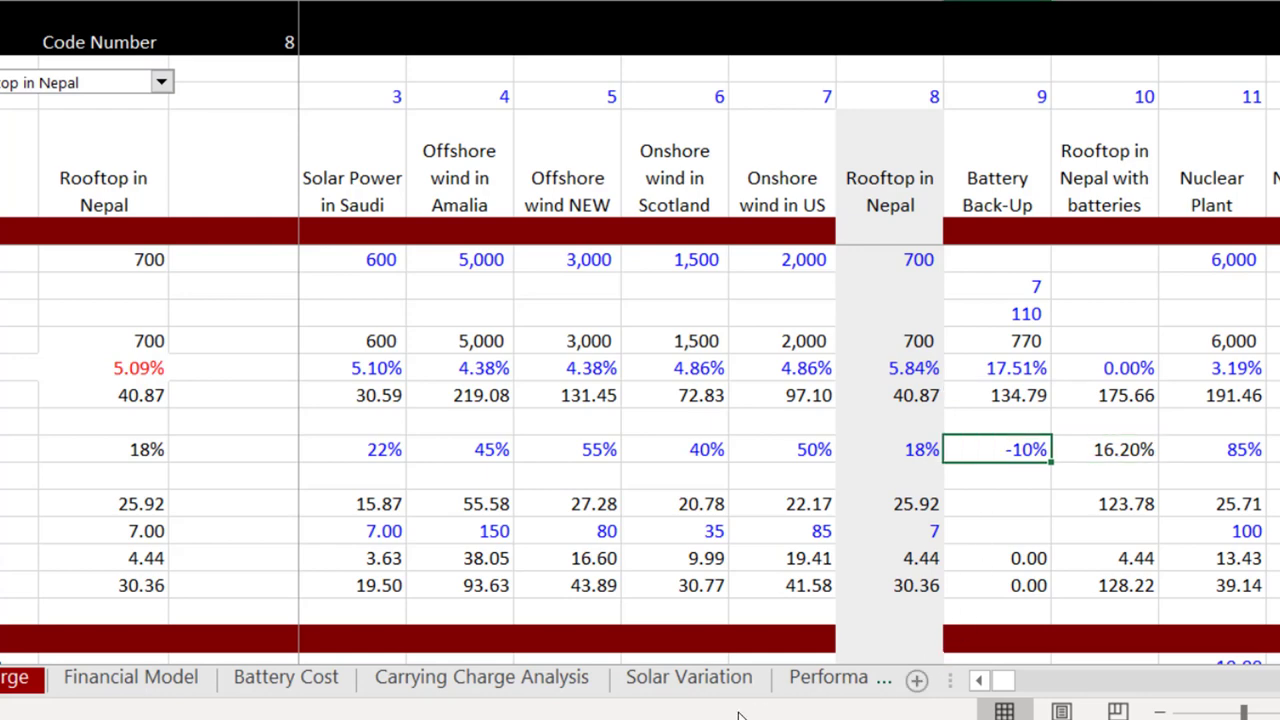
# Step: Switch to the Battery Analysis presentation in PowerPoint and show the slide on degradation, depth of discharge and usable capacity
pyautogui.moveTo(742, 718)
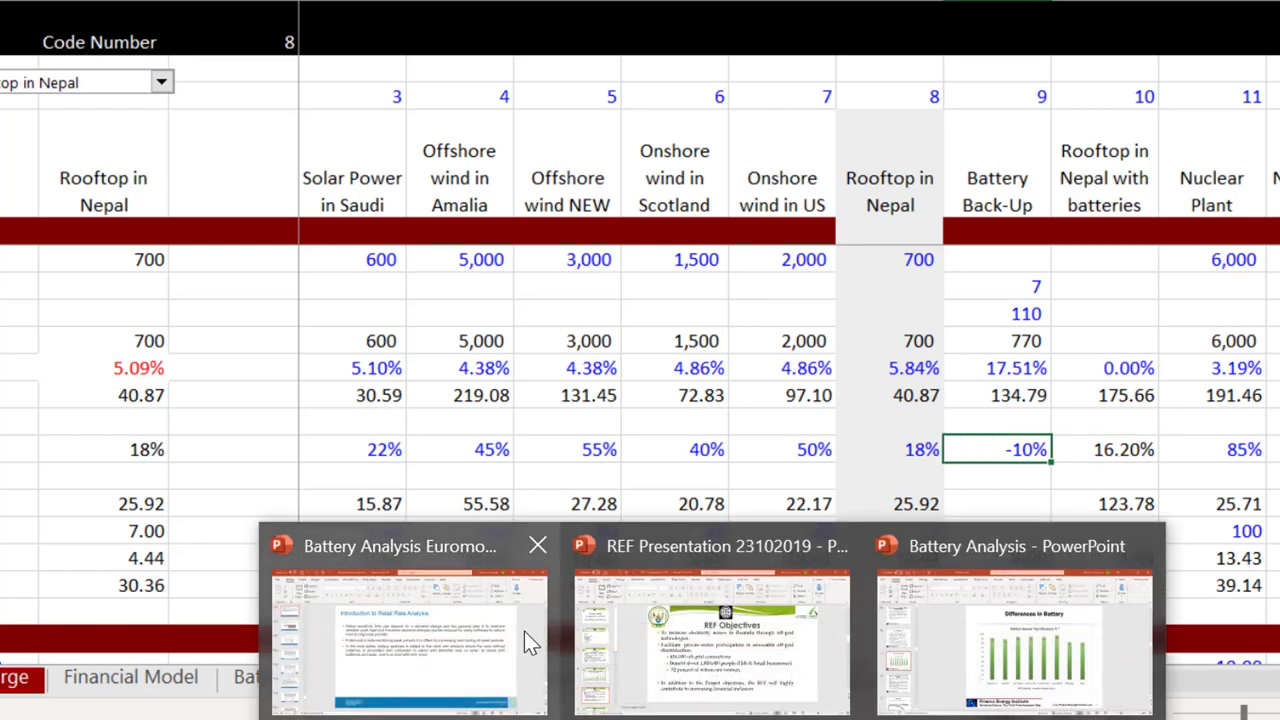
pyautogui.click(1032, 632)
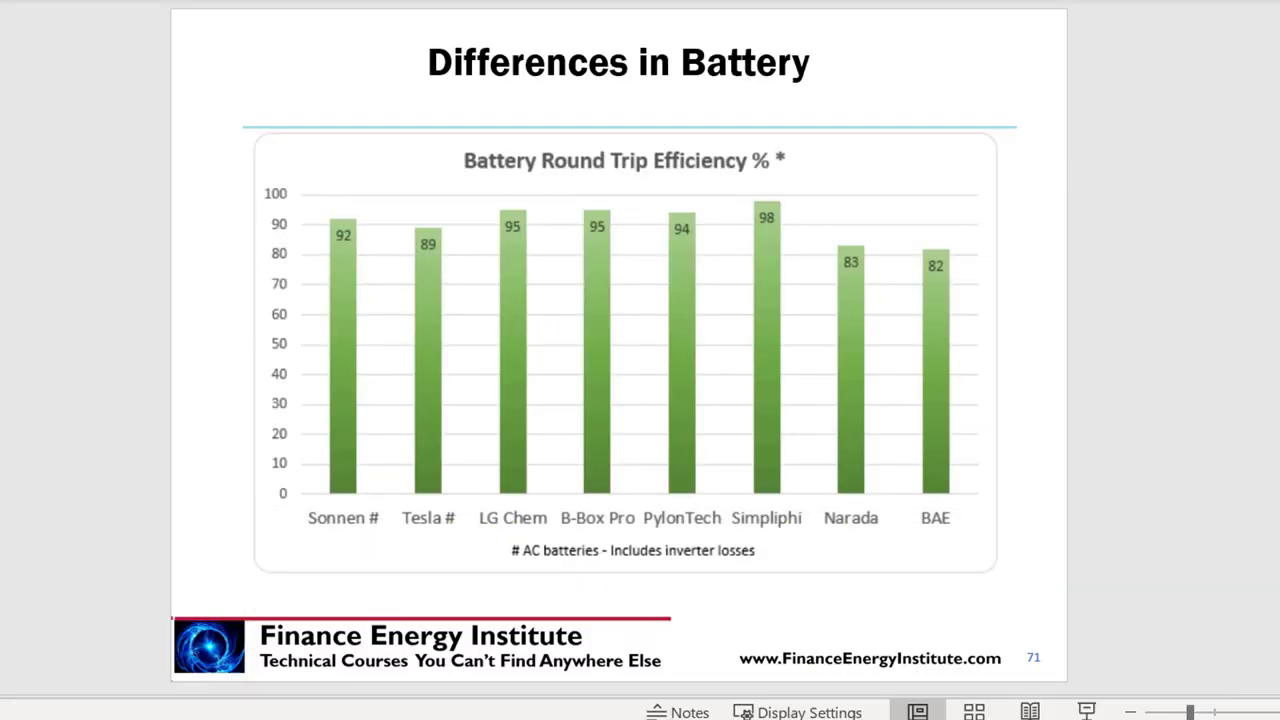
pyautogui.press('pagedown')
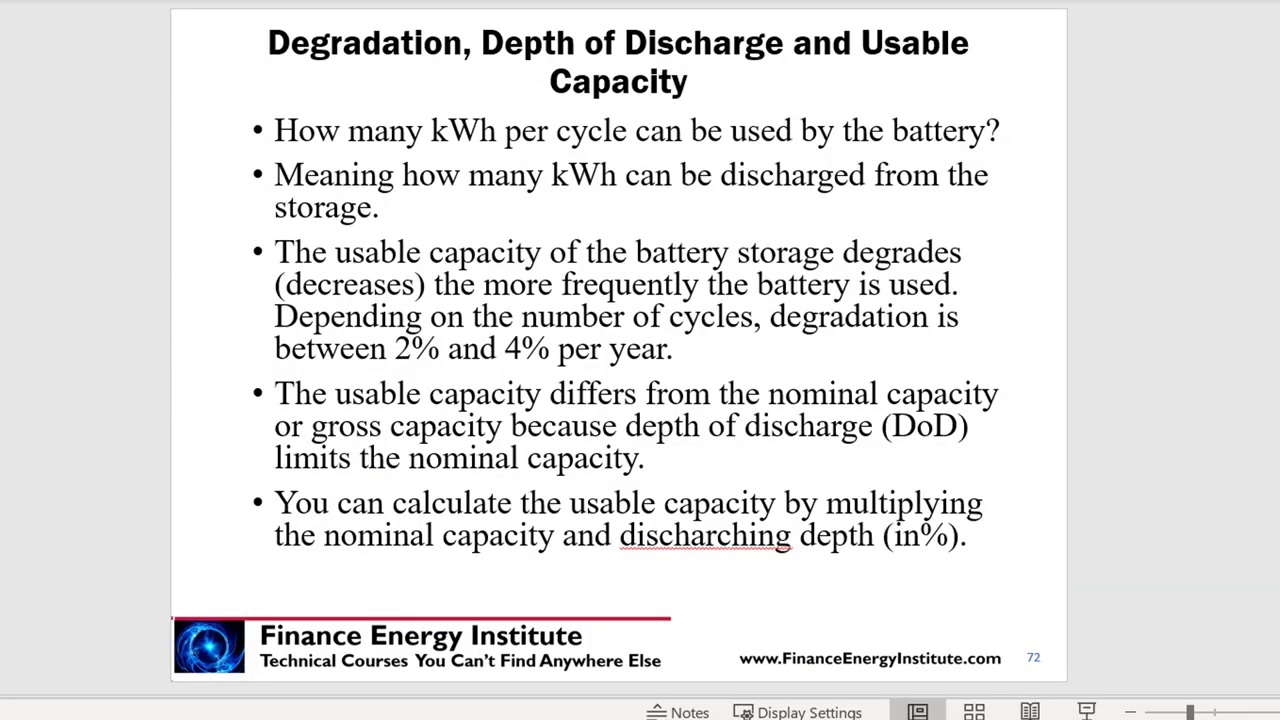
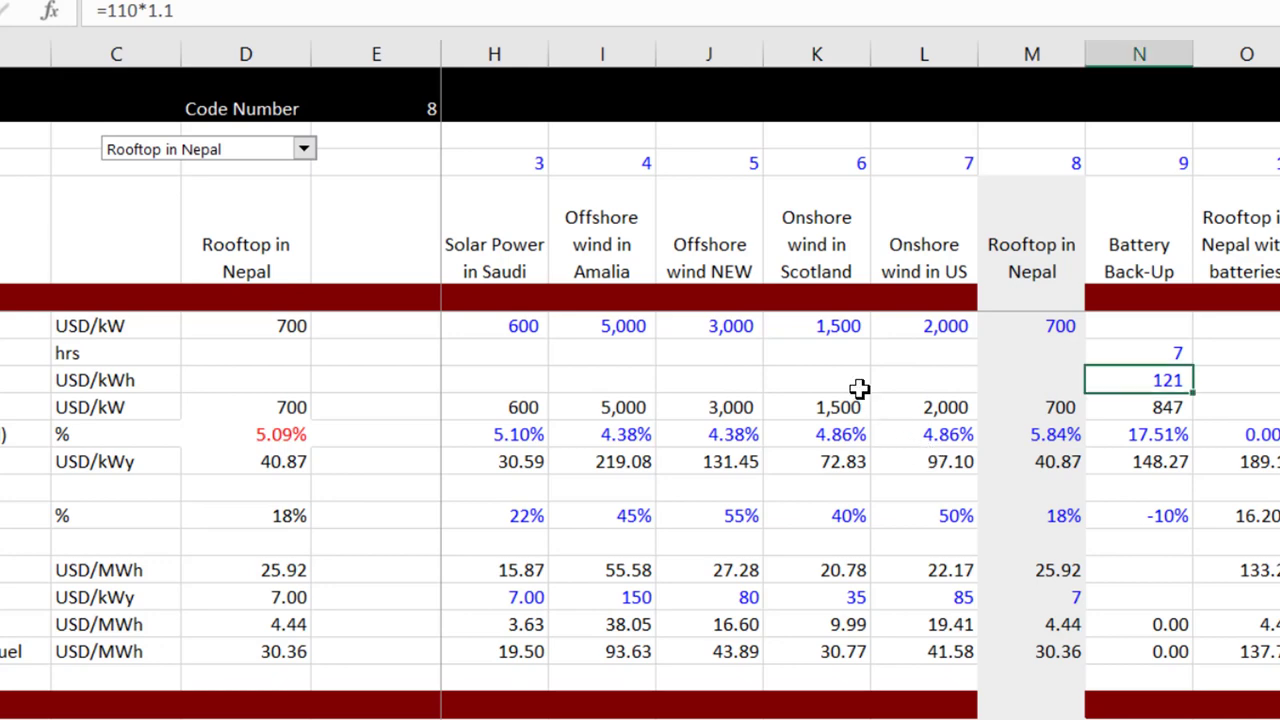
# Step: Go through the Battery Back-Up column N from the storage inputs down to the financing assumptions
pyautogui.click(858, 388)
pyautogui.press('Up')
pyautogui.press('Right')
pyautogui.press('Right')
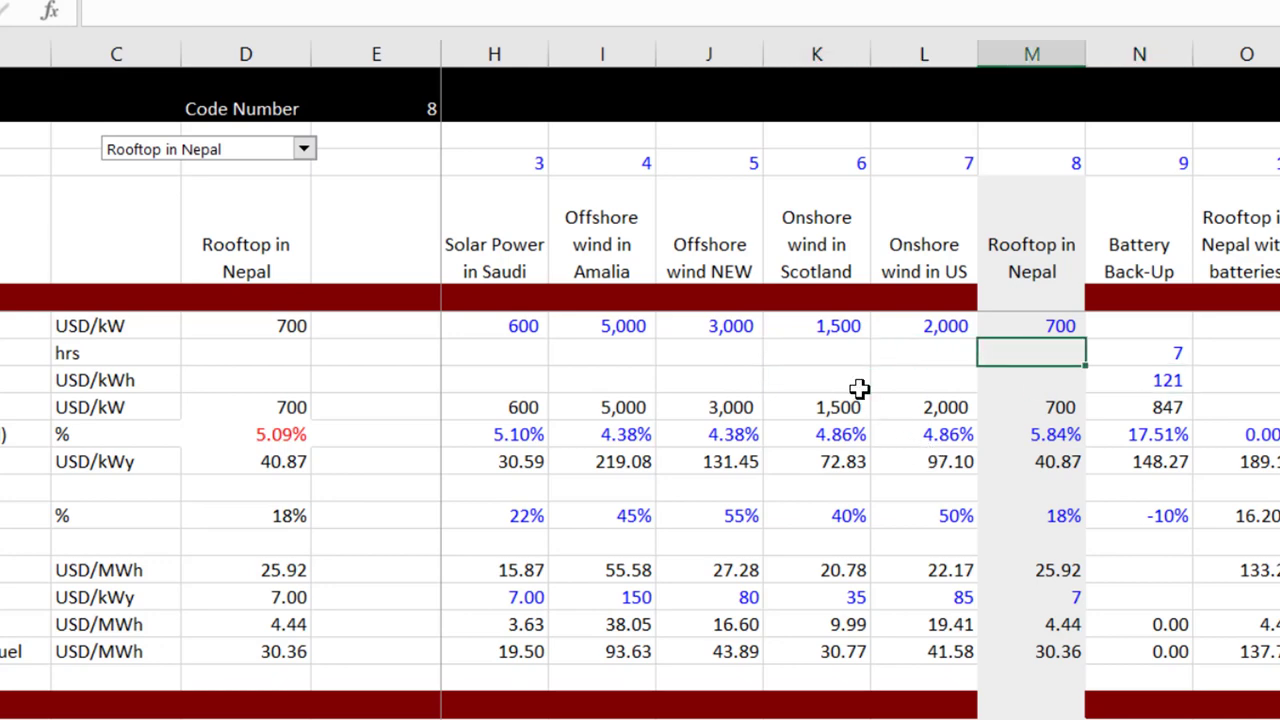
pyautogui.press('Right')
pyautogui.press('Down')
pyautogui.press('Down')
pyautogui.scroll(-2, 860, 388)
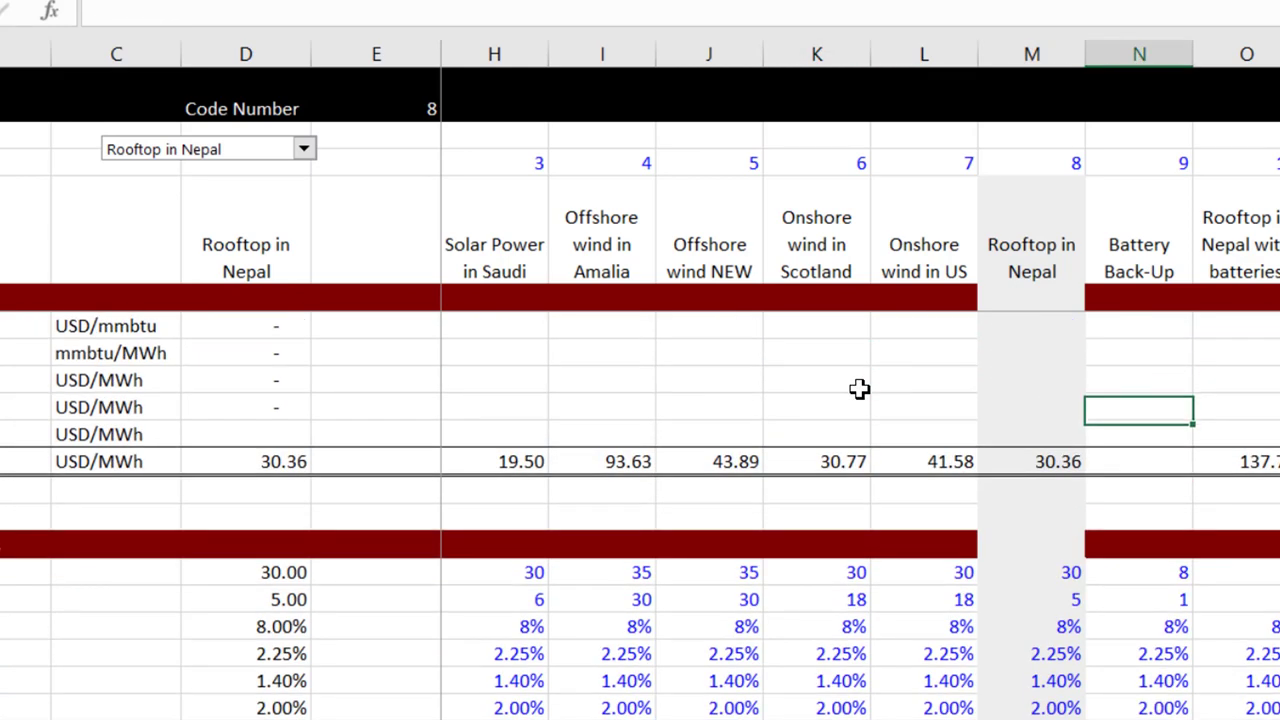
pyautogui.press('Down')
pyautogui.press('Down')
pyautogui.press('Down')
pyautogui.press('Down')
pyautogui.press('Down')
pyautogui.press('Down')
pyautogui.press('Down')
pyautogui.press('Down')
pyautogui.press('Down')
pyautogui.press('Down')
pyautogui.press('Down')
pyautogui.press('Down')
pyautogui.press('Down')
pyautogui.press('Down')
pyautogui.press('Down')
pyautogui.press('Up')
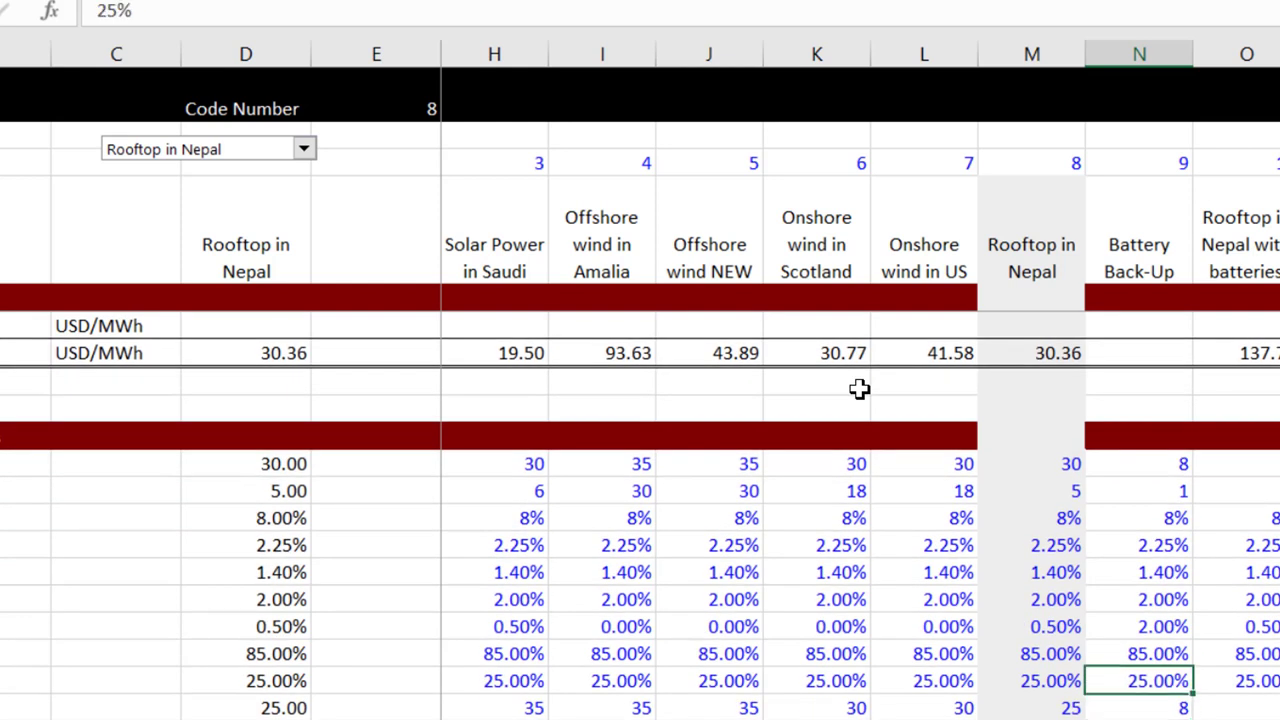
# Step: Examine the Battery Back-Up degradation rate and the assumptions around it in column N
pyautogui.press('Up')
pyautogui.press('Up')
pyautogui.press('Up')
pyautogui.press('Down')
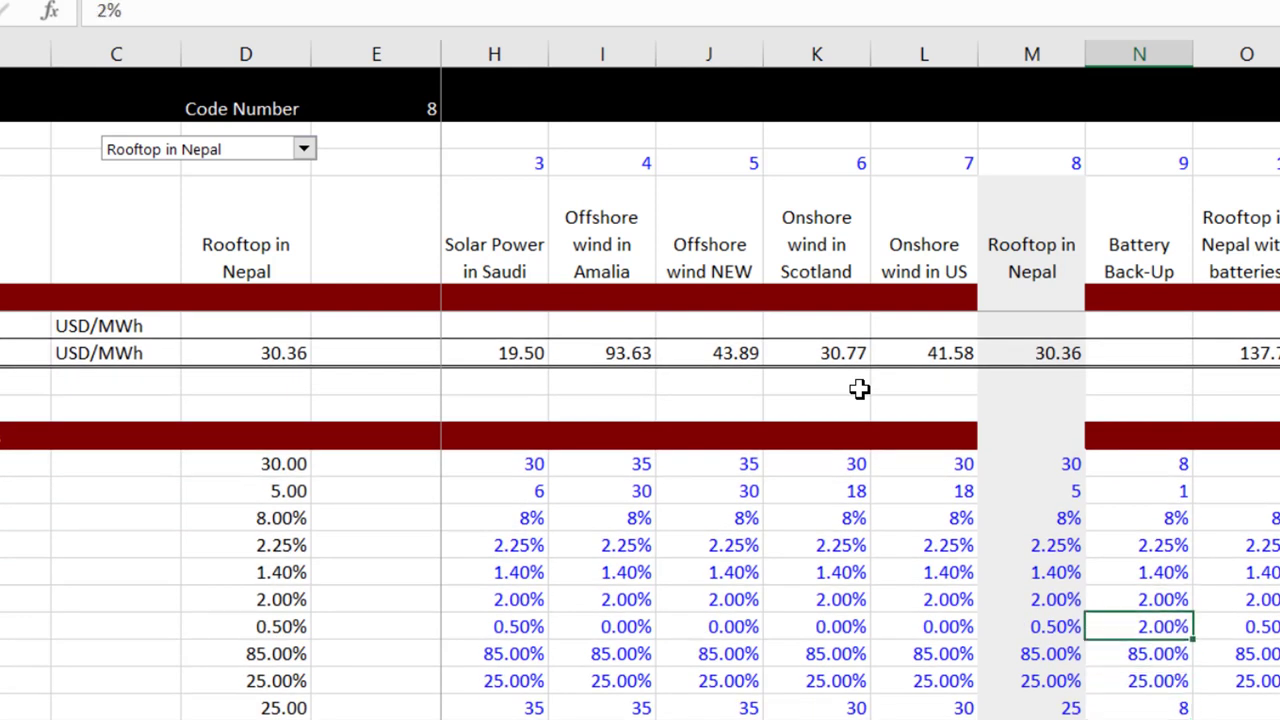
pyautogui.press('Down')
pyautogui.press('Up')
pyautogui.press('Up')
pyautogui.press('Up')
pyautogui.press('Up')
pyautogui.press('Up')
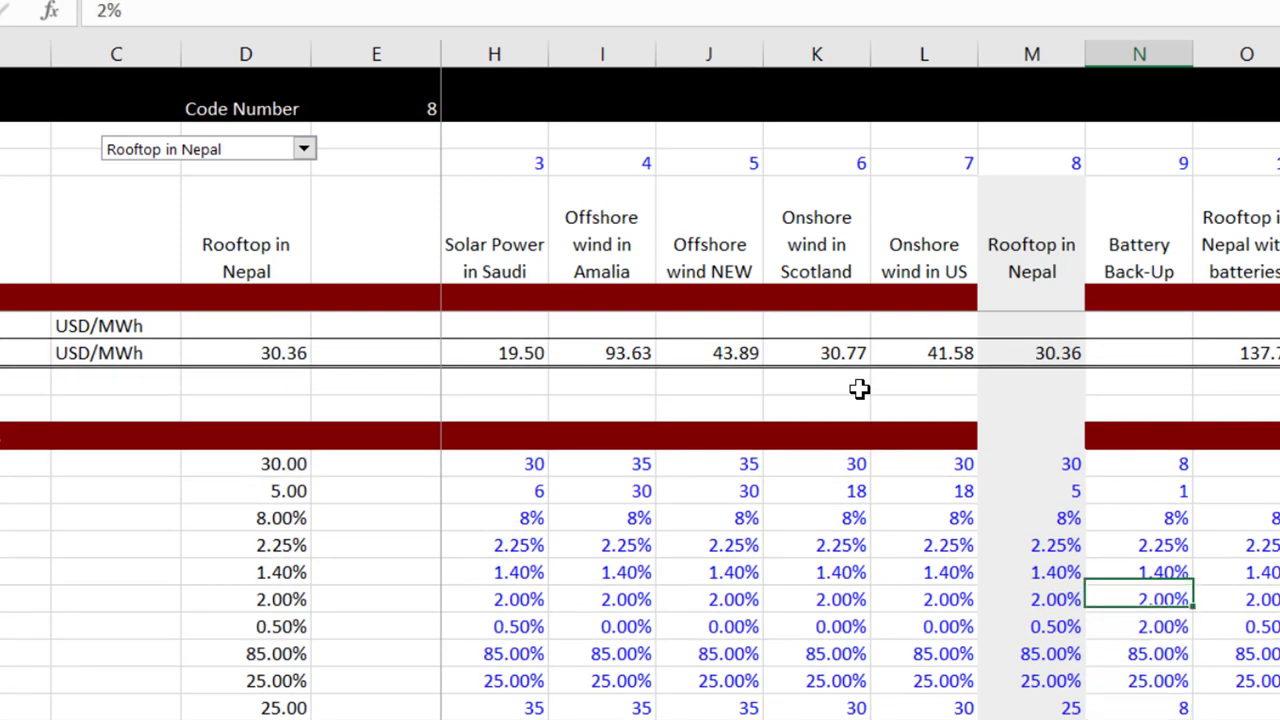
pyautogui.press('Down')
pyautogui.press('Down')
pyautogui.press('Down')
pyautogui.press('Down')
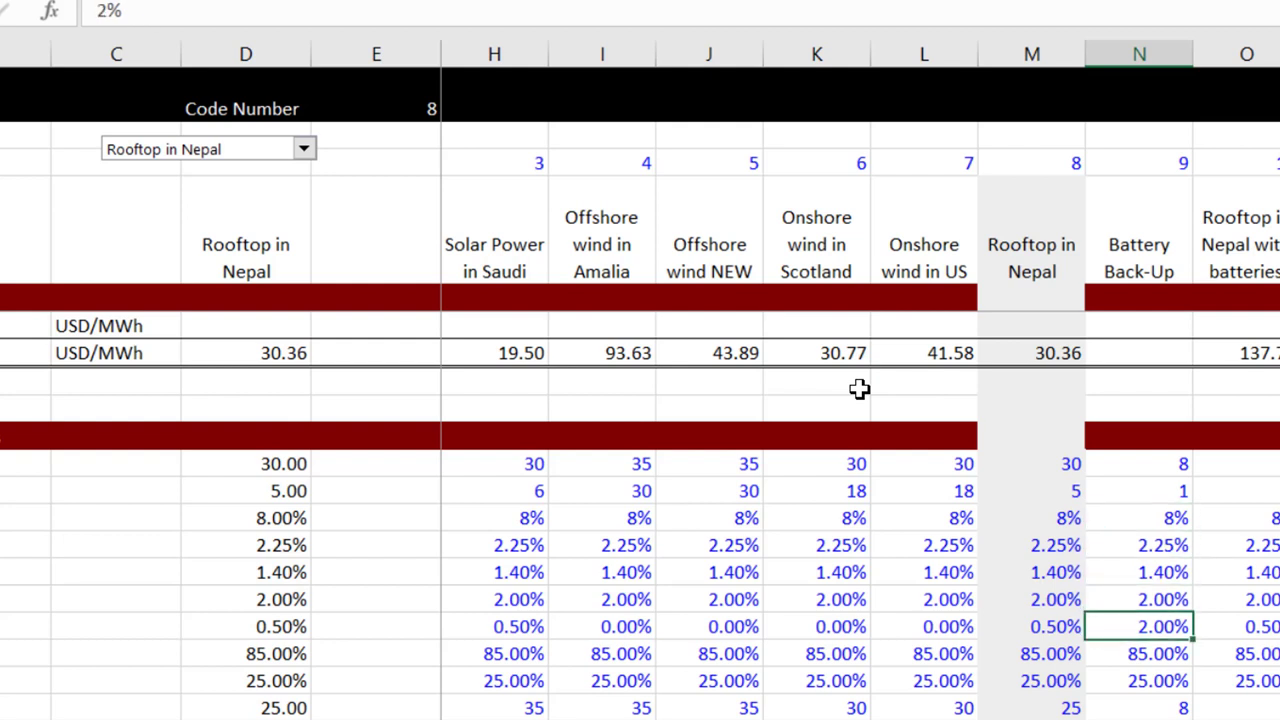
# Step: Set the Battery Back-Up life in the first row of the financing assumptions to 20
pyautogui.press('Up')
pyautogui.press('Up')
pyautogui.press('Up')
pyautogui.press('Up')
pyautogui.press('Up')
pyautogui.press('Up')
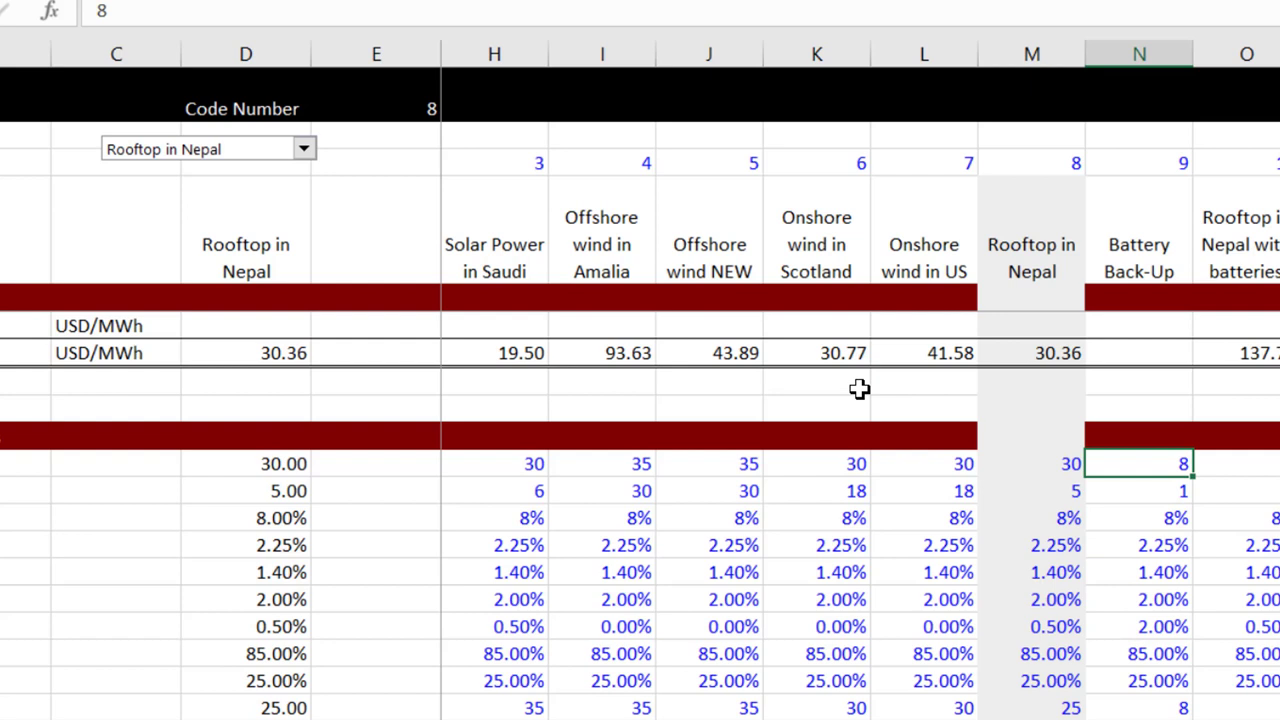
pyautogui.write('20')
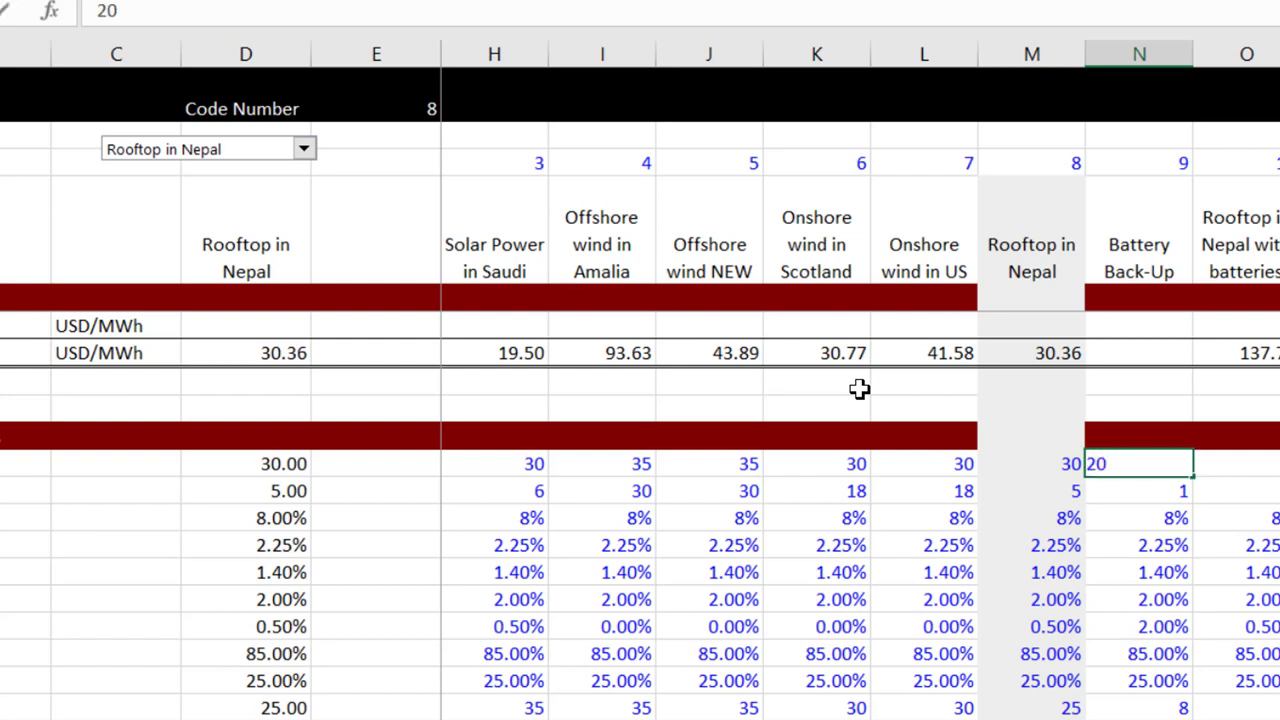
pyautogui.press('Return')
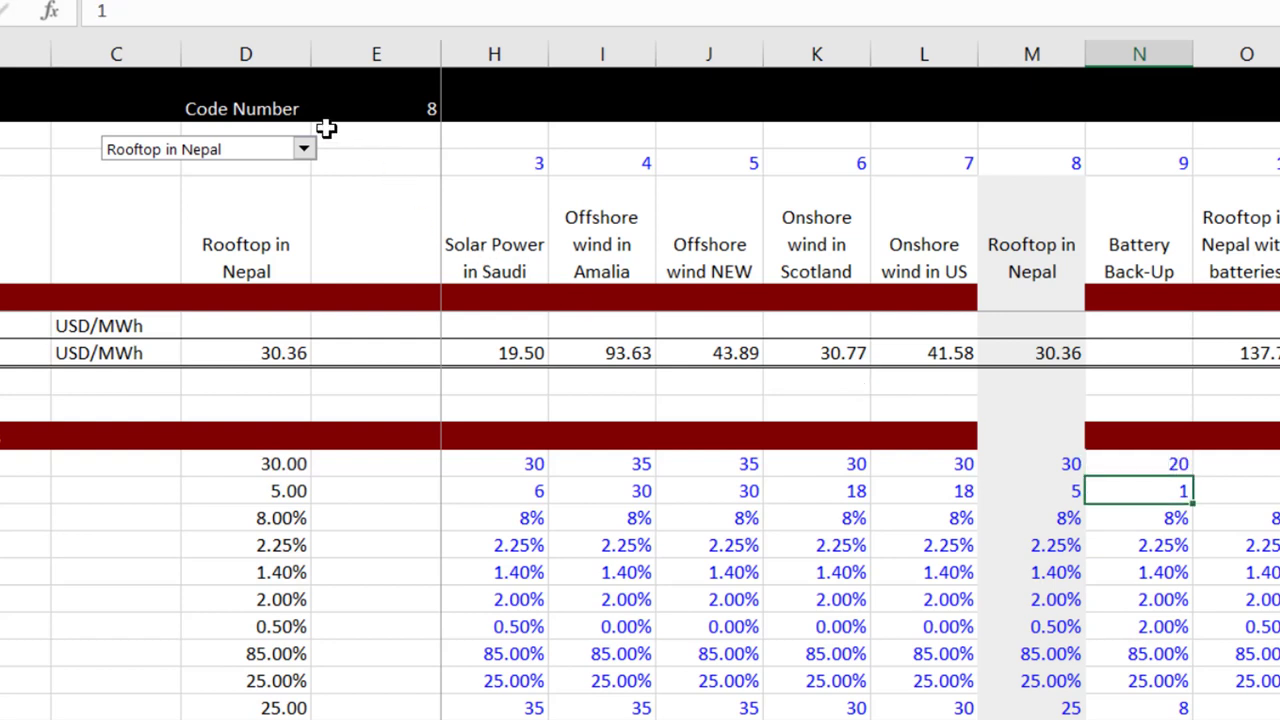
# Step: Choose Battery Back-Up as the active project in the project selector
pyautogui.click(303, 150)
pyautogui.press('Down')
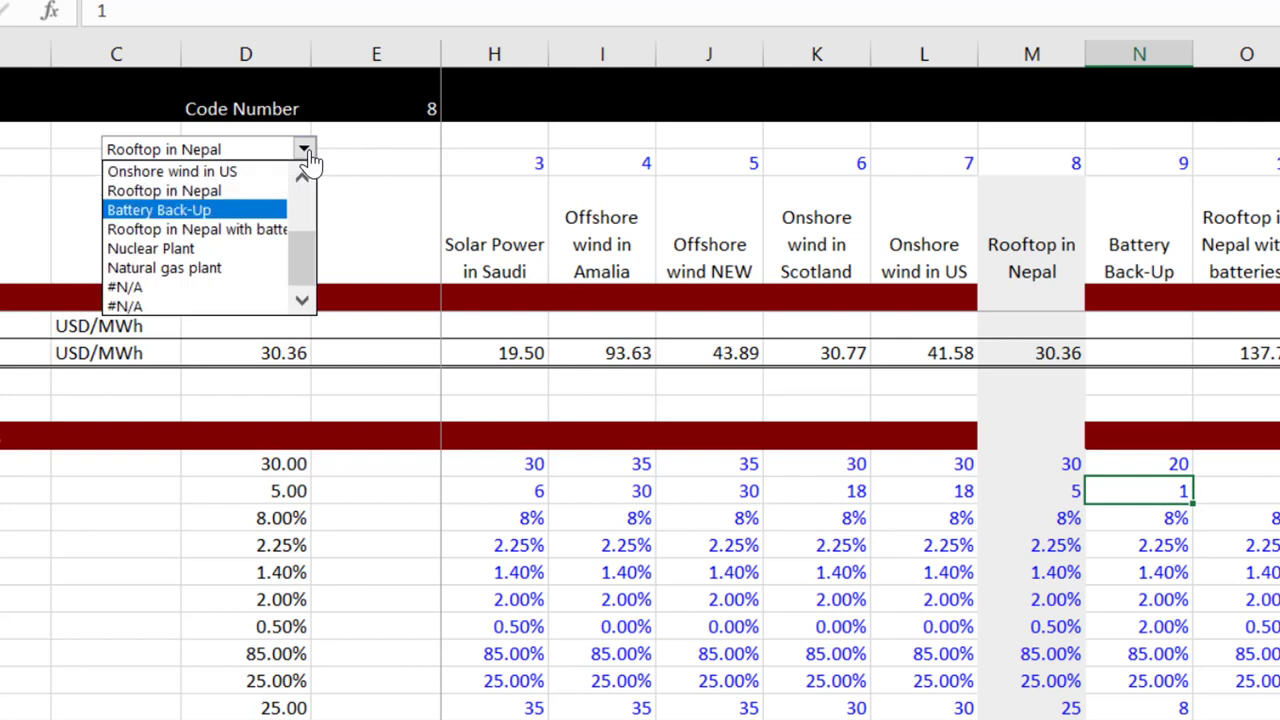
pyautogui.press('Return')
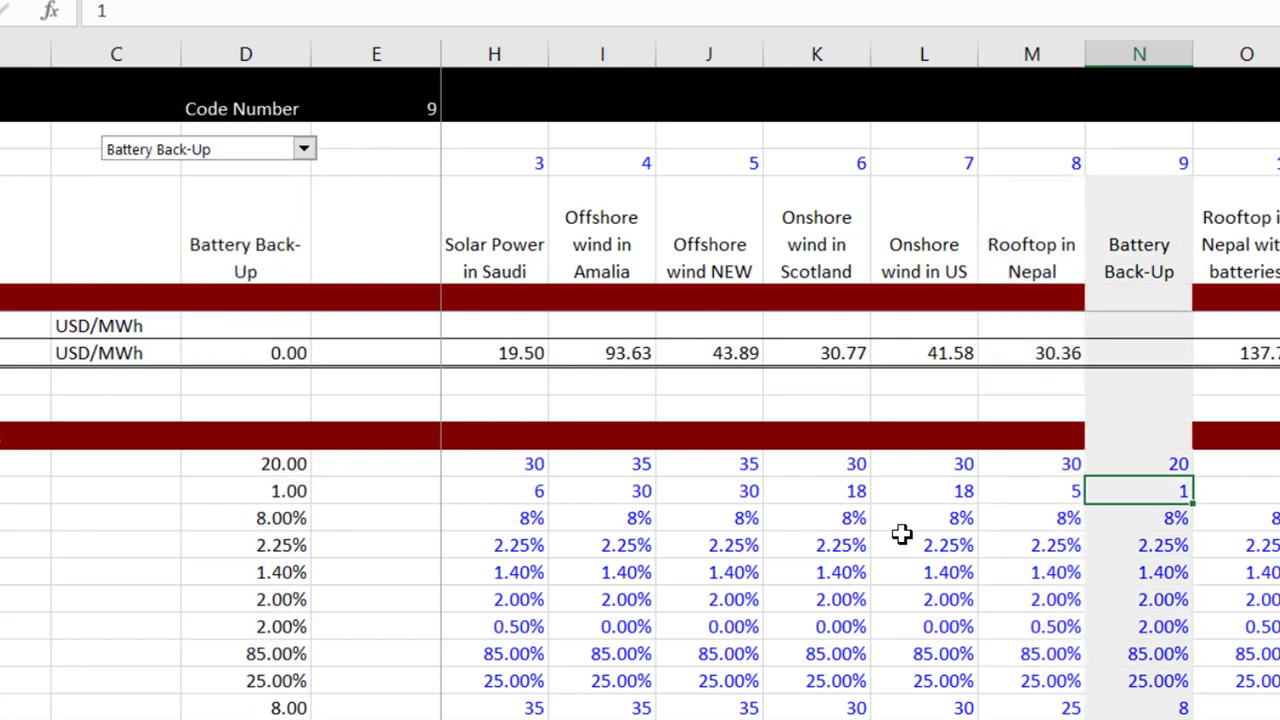
# Step: Examine the calculated Battery Back-Up carrying charge rate in column D against the stored rate in column N
pyautogui.press('Up')
pyautogui.press('Up')
pyautogui.press('Up')
pyautogui.press('Up')
pyautogui.press('Up')
pyautogui.press('Up')
pyautogui.press('Up')
pyautogui.press('Up')
pyautogui.press('Up')
pyautogui.press('Up')
pyautogui.press('Up')
pyautogui.press('Up')
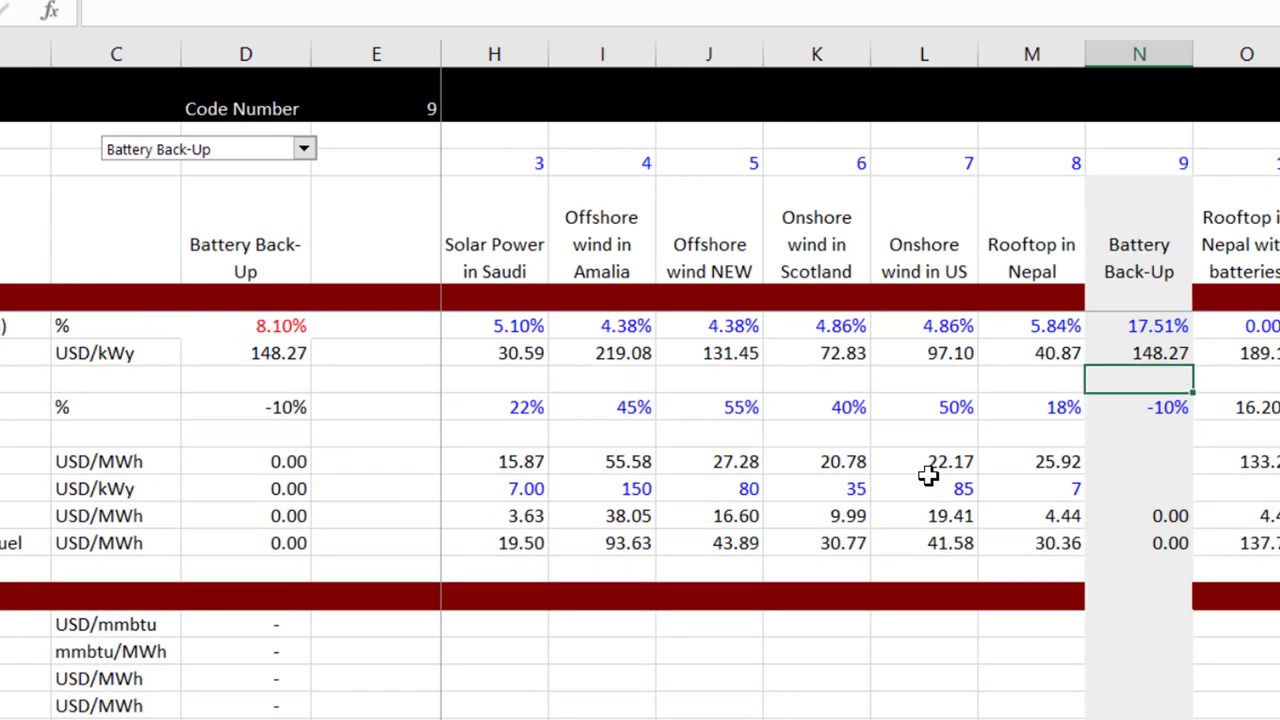
pyautogui.press('Up')
pyautogui.press('Up')
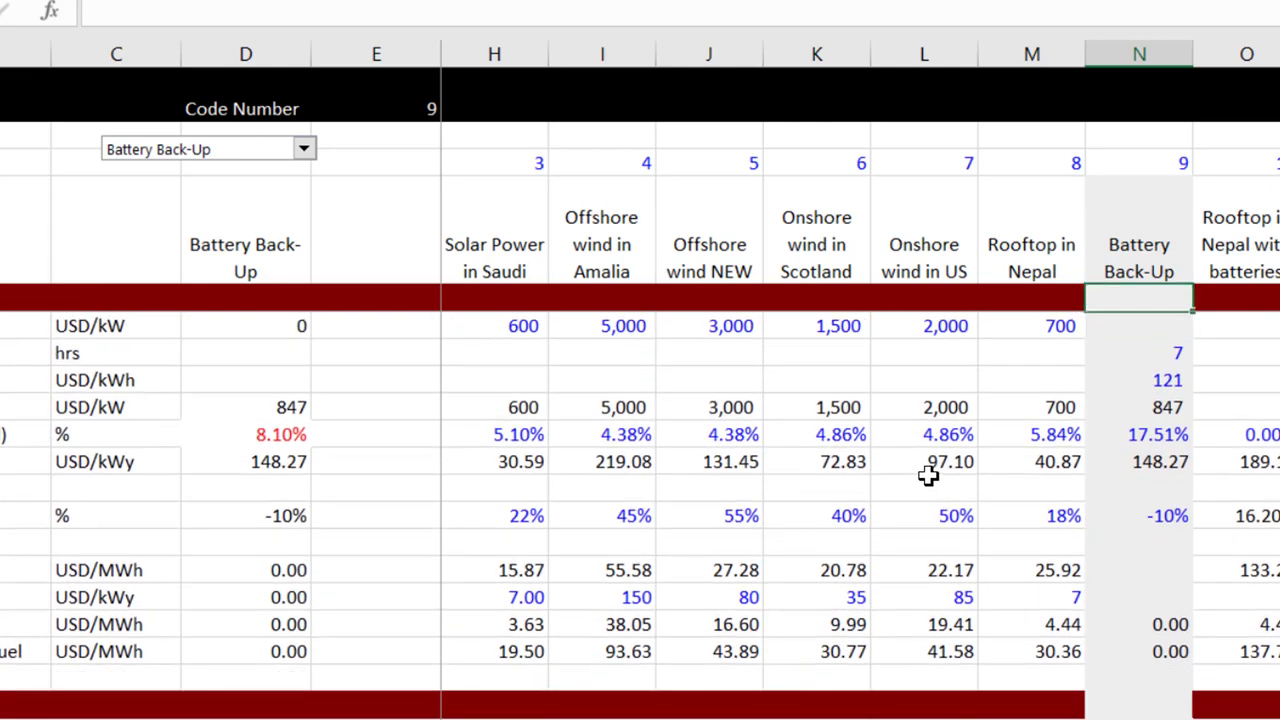
# Step: Set the Battery Back-Up life in the first row of the financing assumptions to 30
pyautogui.press('Down')
pyautogui.press('Down')
pyautogui.press('Down')
pyautogui.press('Down')
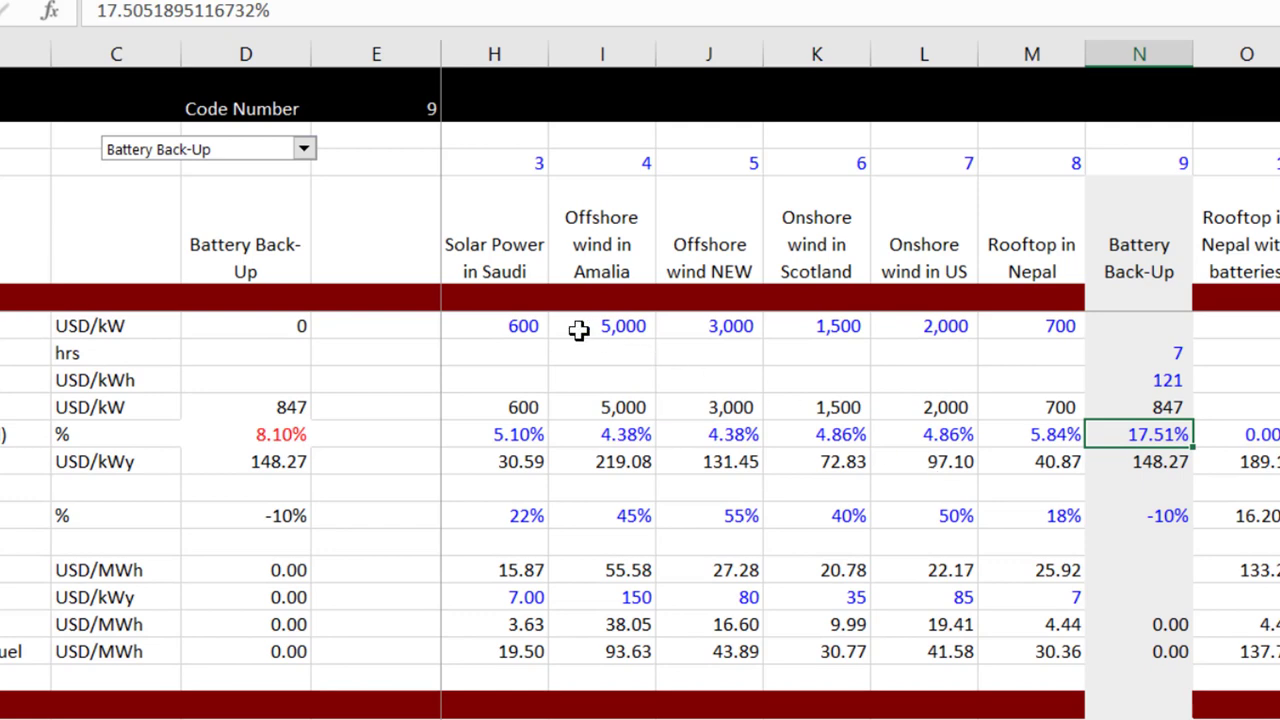
pyautogui.press('pagedown')
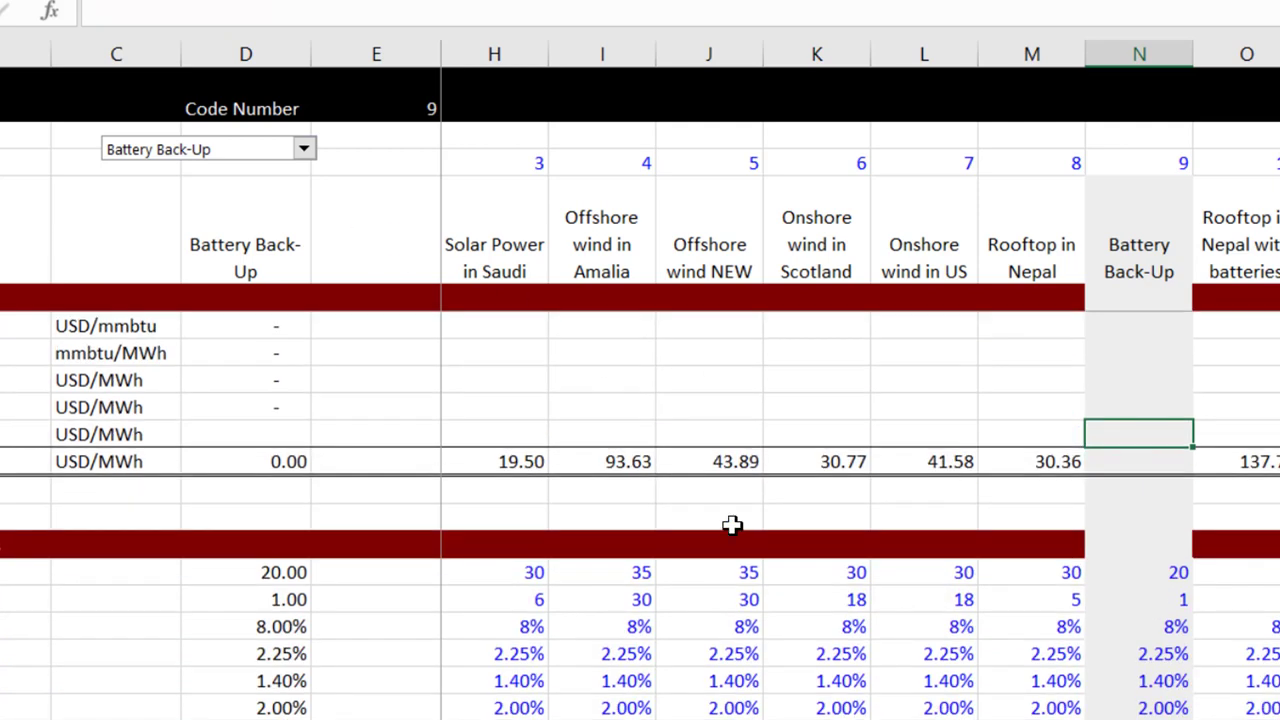
pyautogui.press('Down')
pyautogui.press('Down')
pyautogui.press('Down')
pyautogui.press('Down')
pyautogui.press('Down')
pyautogui.press('Down')
pyautogui.press('Up')
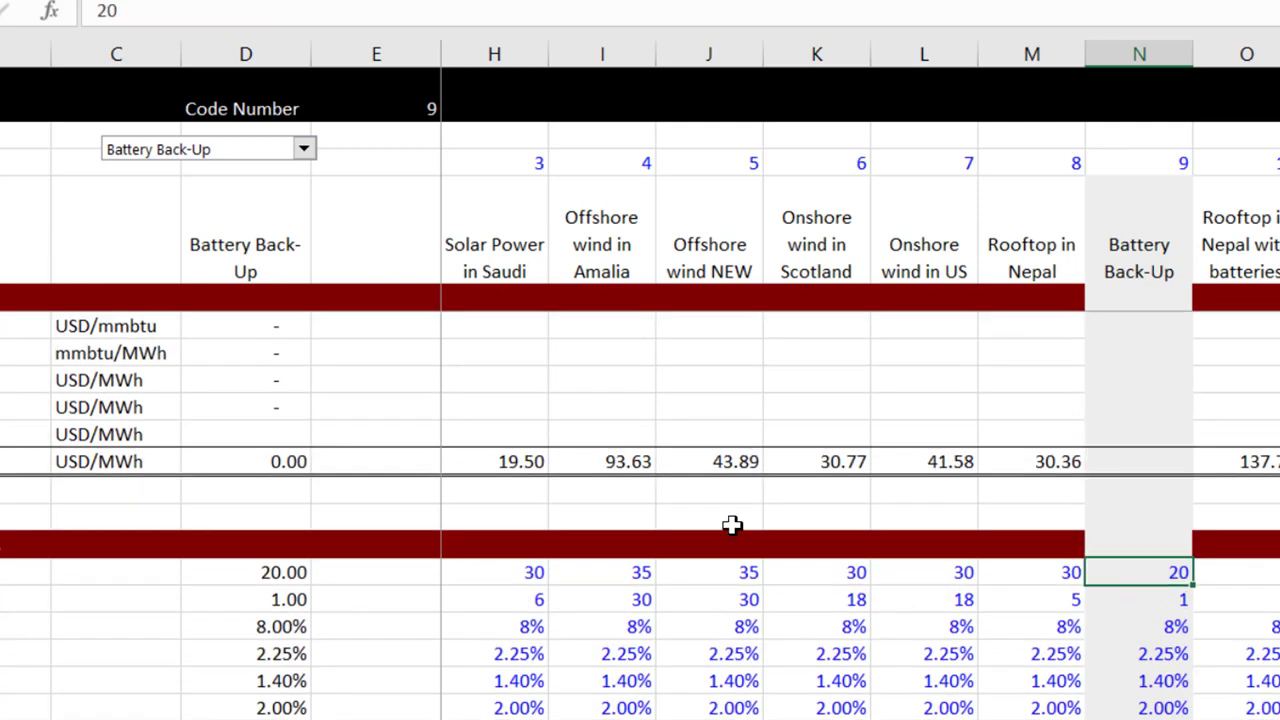
pyautogui.write('30')
pyautogui.press('Return')
pyautogui.press('pageup')
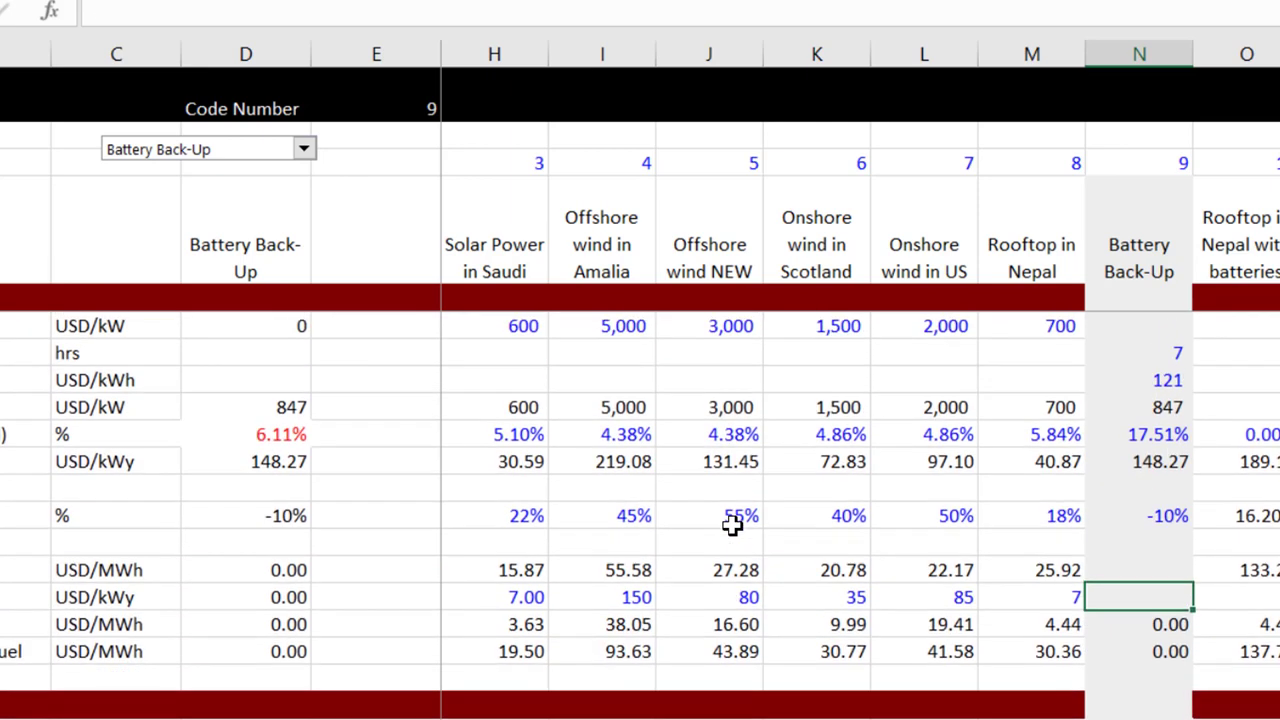
# Step: Link the Battery Back-Up CCR in N11 to the computed rate in column D with =ccr_computed
pyautogui.press('Up')
pyautogui.press('Up')
pyautogui.press('Up')
pyautogui.press('Up')
pyautogui.press('Up')
pyautogui.press('Up')
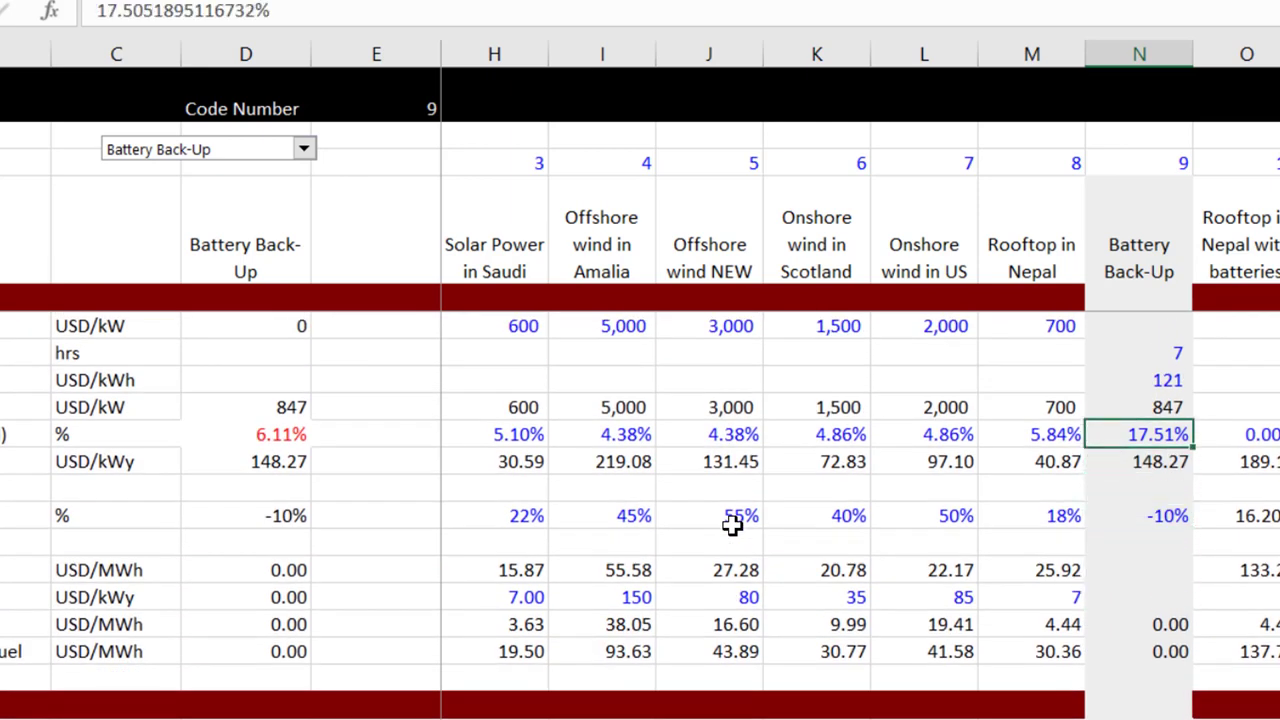
pyautogui.write('=')
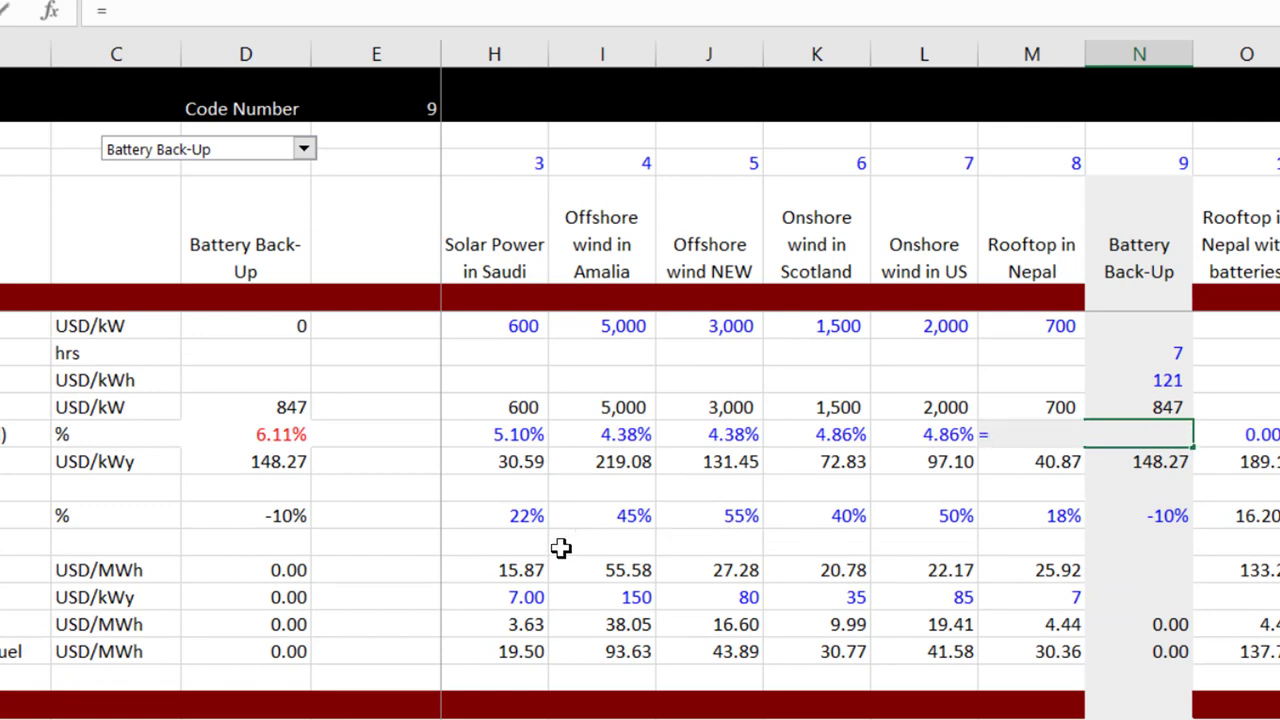
pyautogui.click(263, 437)
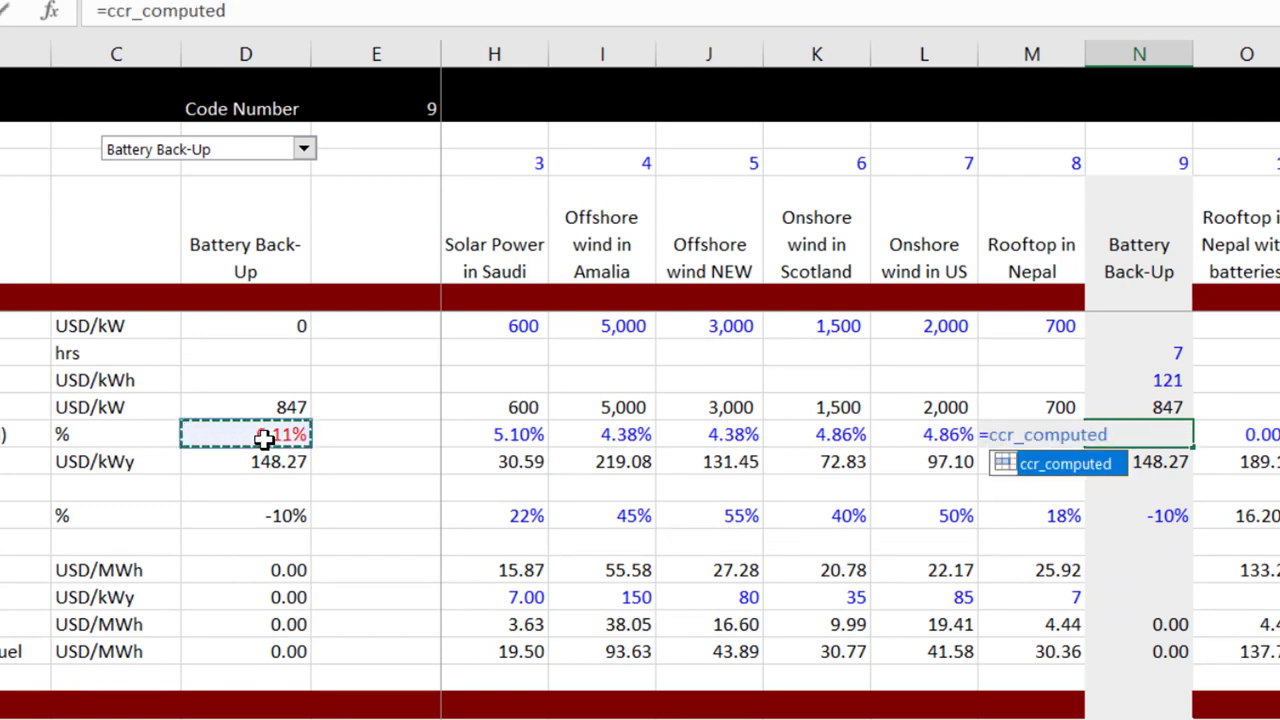
pyautogui.press('Return')
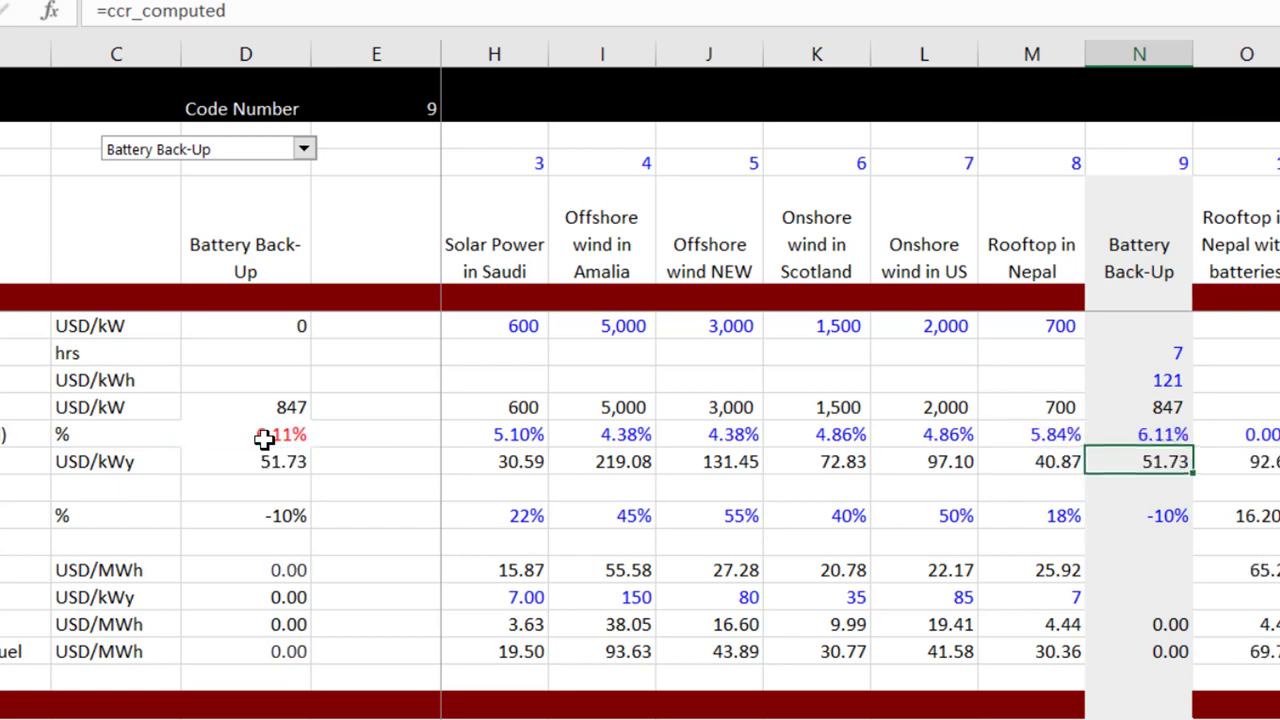
# Step: Set the Battery Back-Up life in column N of the financing assumptions to 10
pyautogui.press('Up')
pyautogui.press('Left')
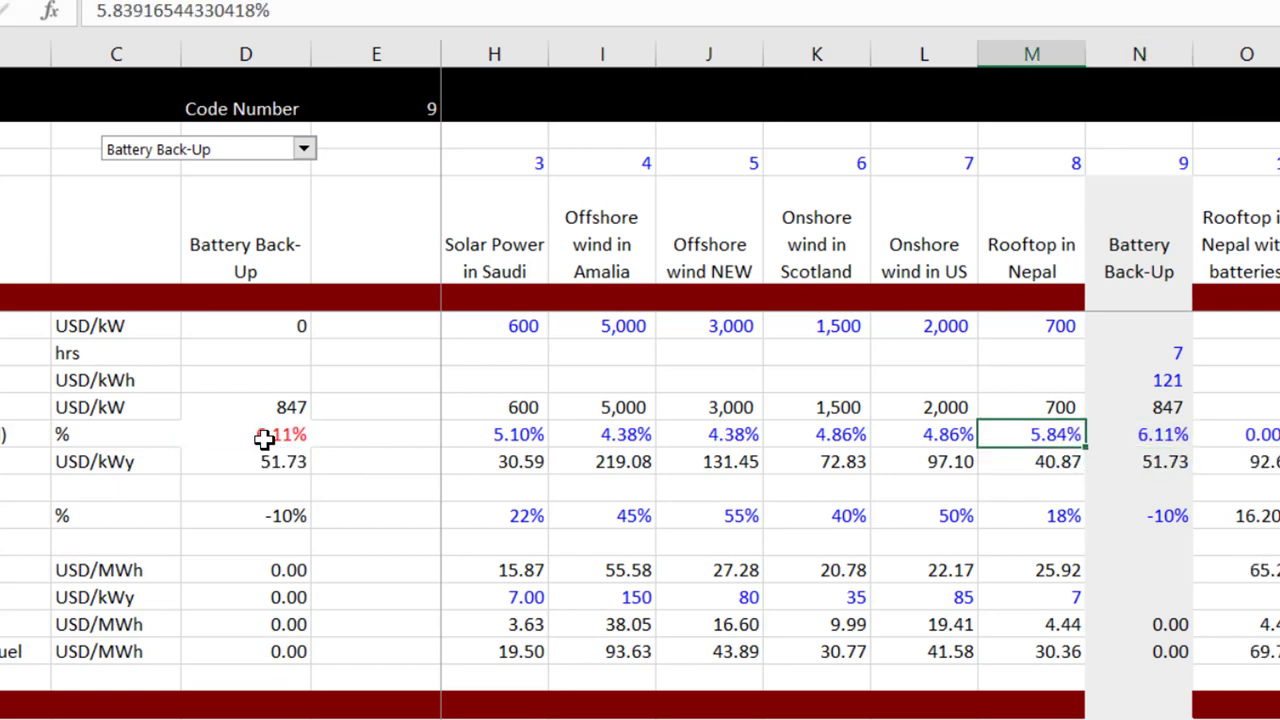
pyautogui.press('Right')
pyautogui.scroll(-3, 264, 440)
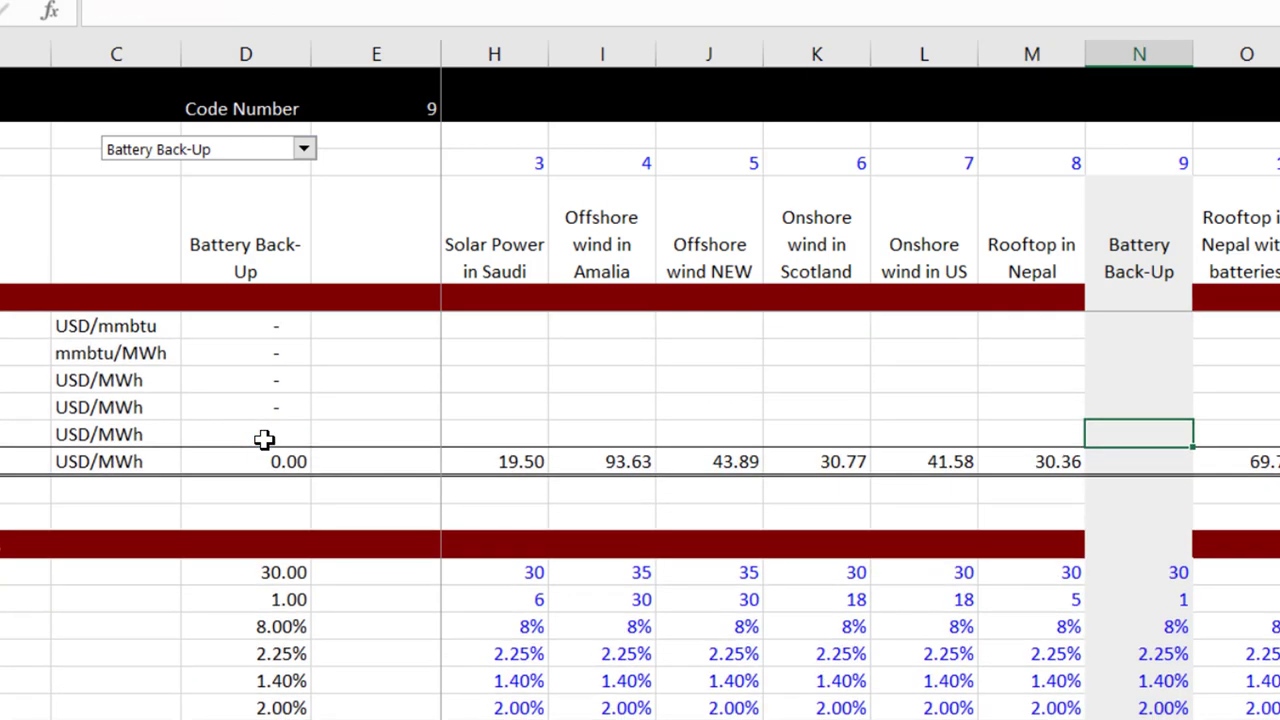
pyautogui.press('Down')
pyautogui.press('Down')
pyautogui.press('Down')
pyautogui.press('Down')
pyautogui.press('Down')
pyautogui.write('10')
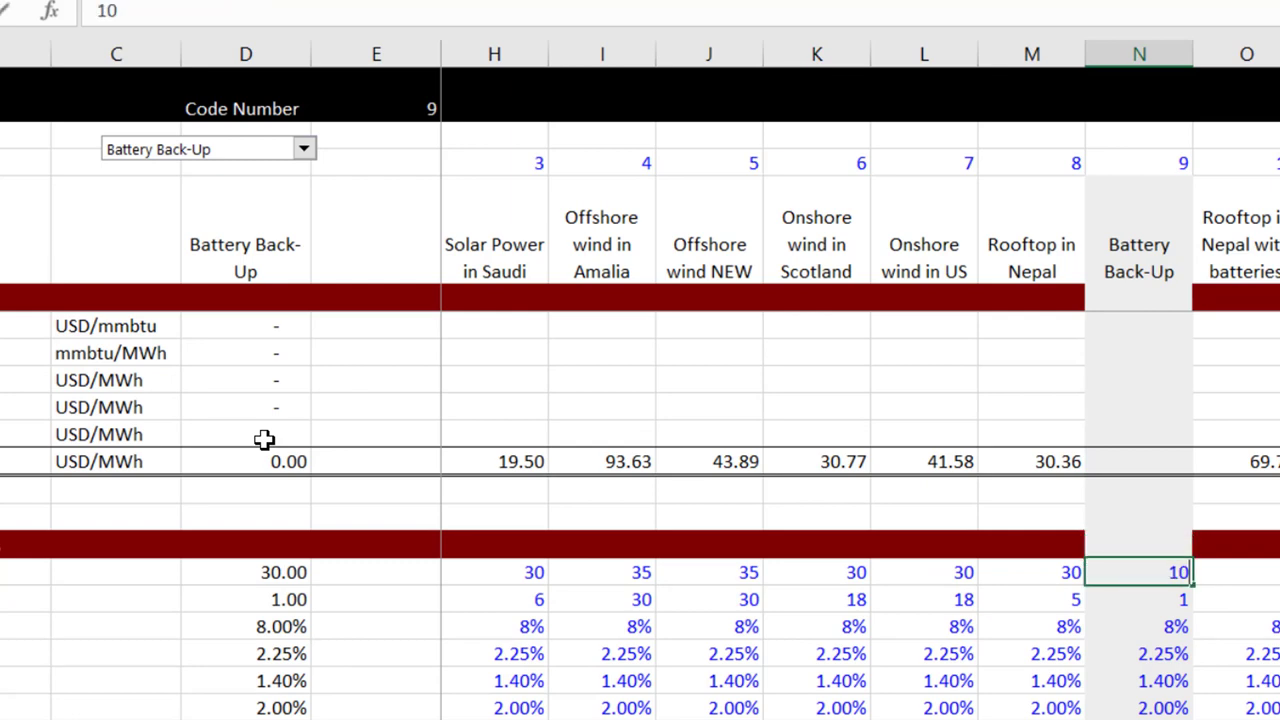
pyautogui.press('Return')
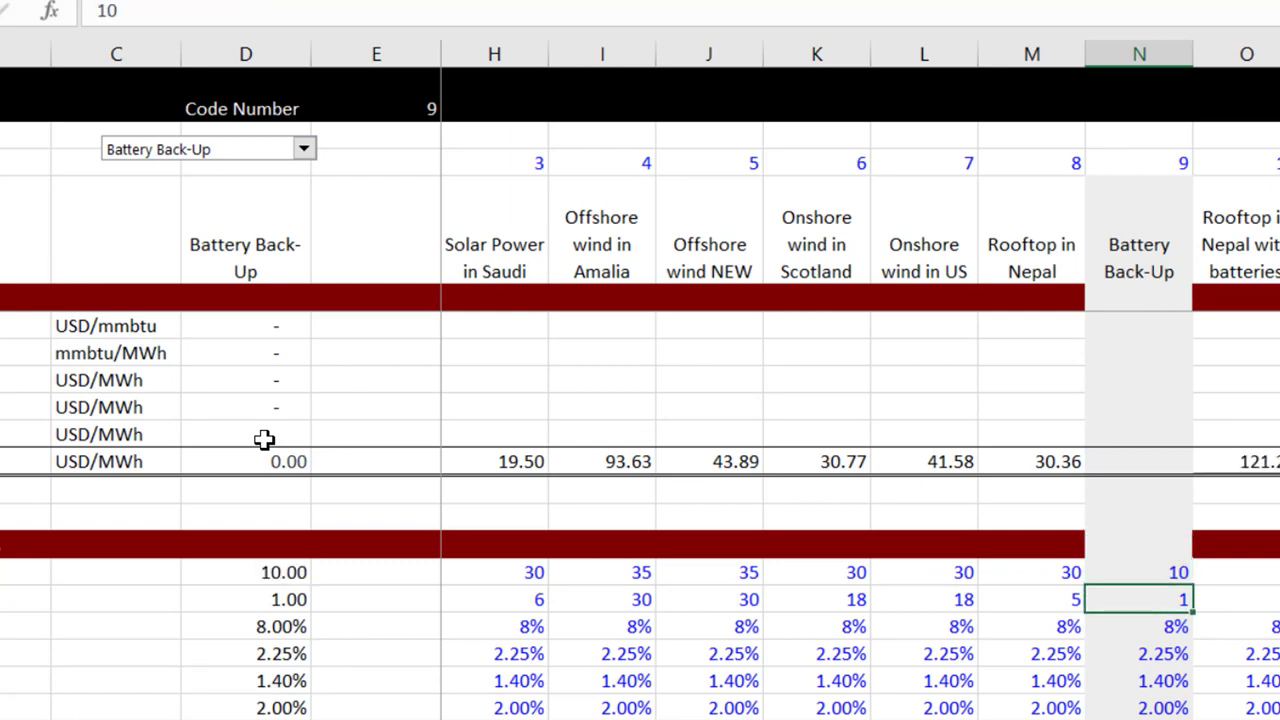
# Step: Examine the Battery Back-Up carrying charge rate against Rooftop in Nepal, along with the storage hours and total cost behind it
pyautogui.scroll(3, 264, 440)
pyautogui.press('Up')
pyautogui.press('Up')
pyautogui.press('Up')
pyautogui.press('Up')
pyautogui.press('Up')
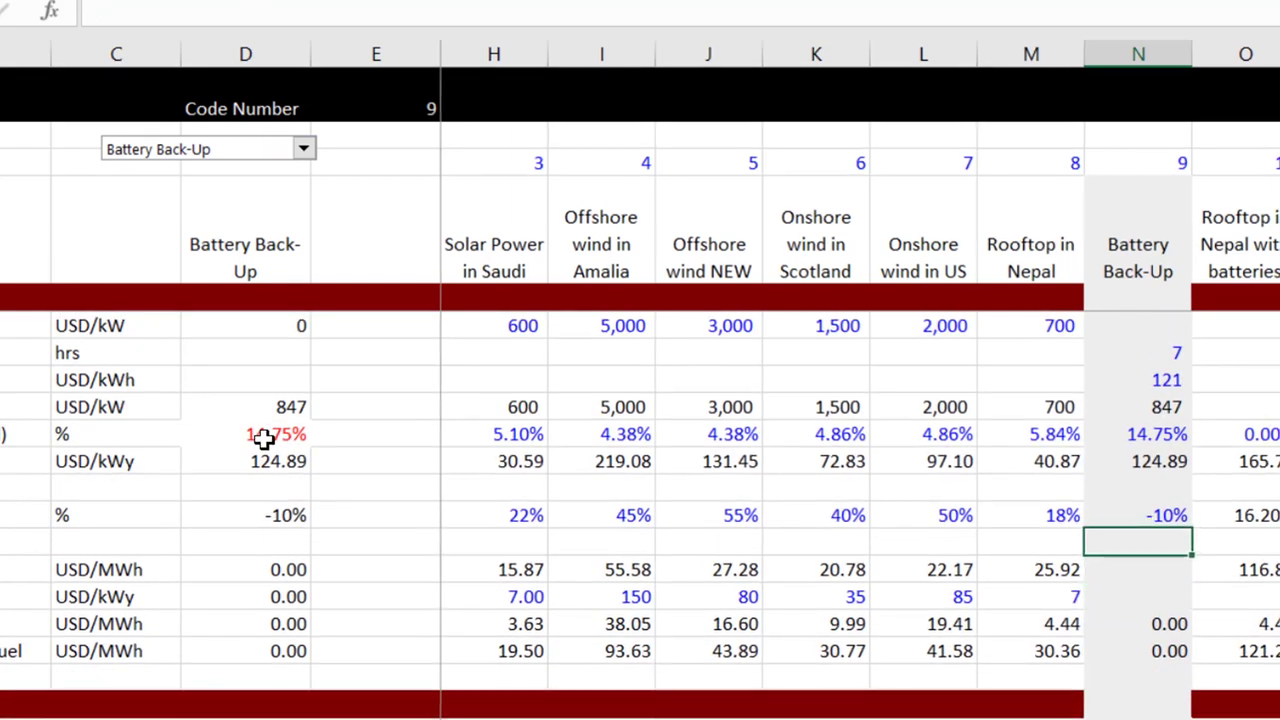
pyautogui.press('Left')
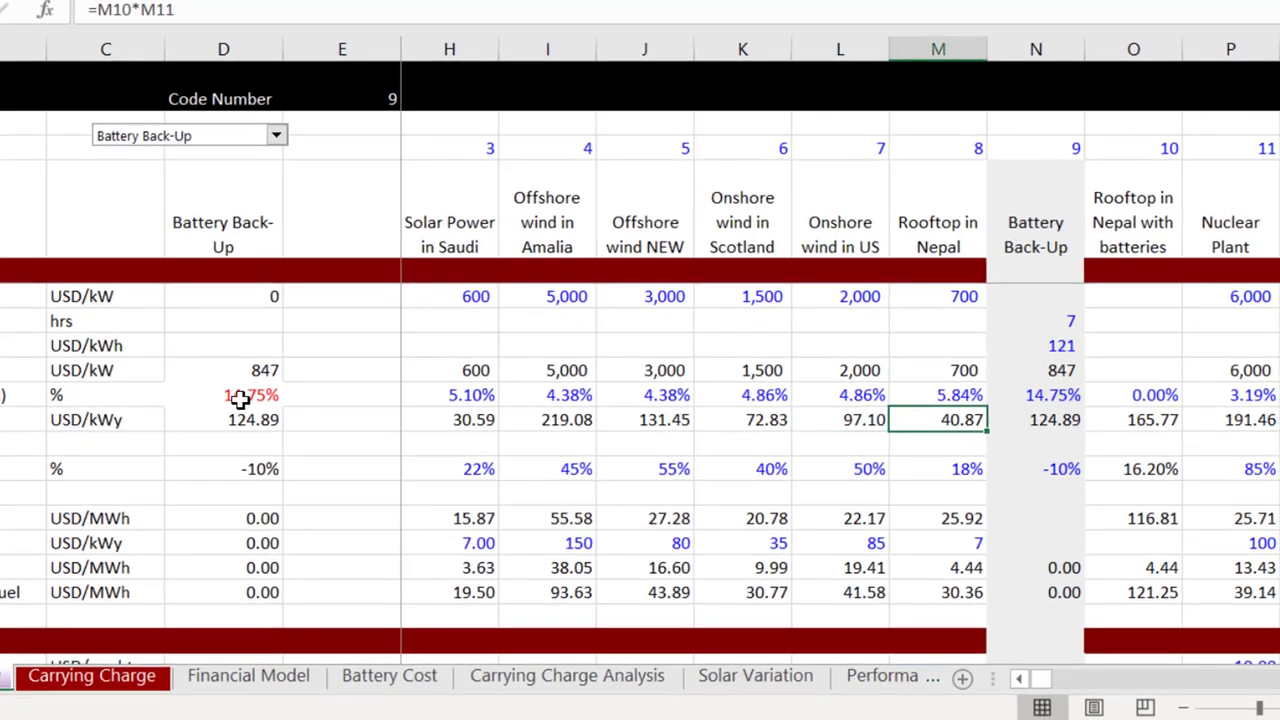
pyautogui.press('Up')
pyautogui.press('Up')
pyautogui.press('Up')
pyautogui.press('Up')
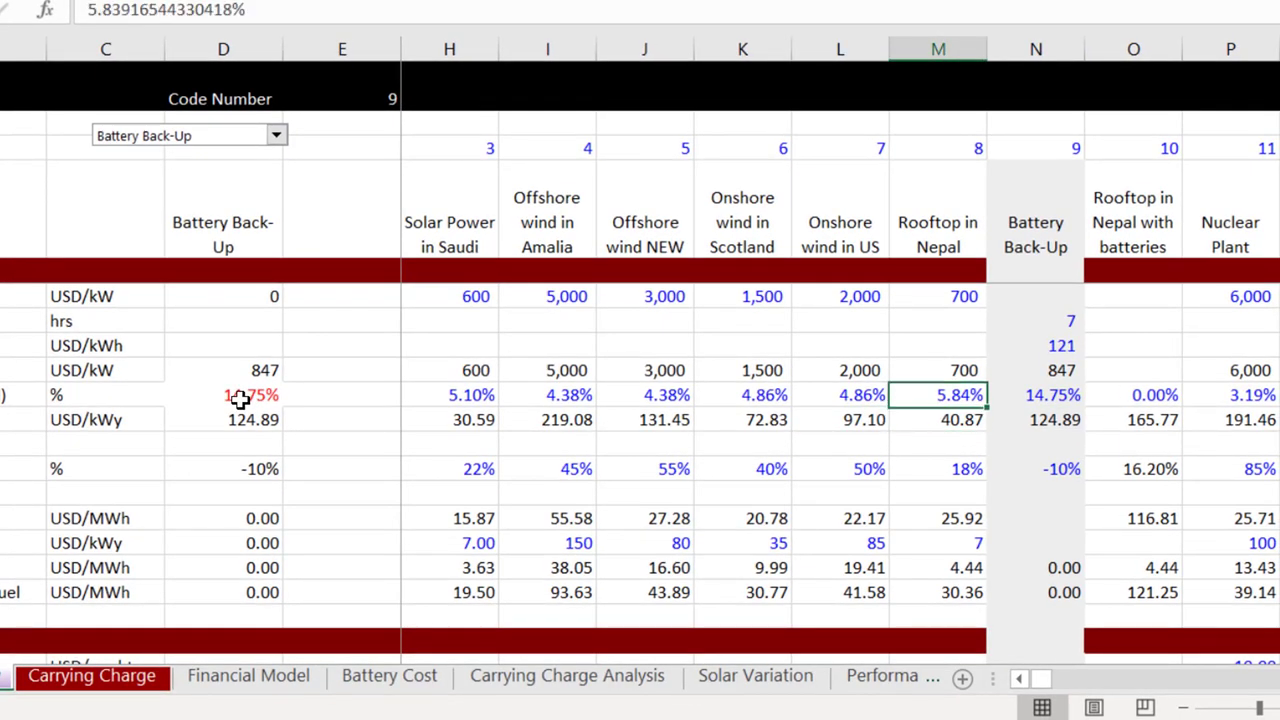
pyautogui.press('Right')
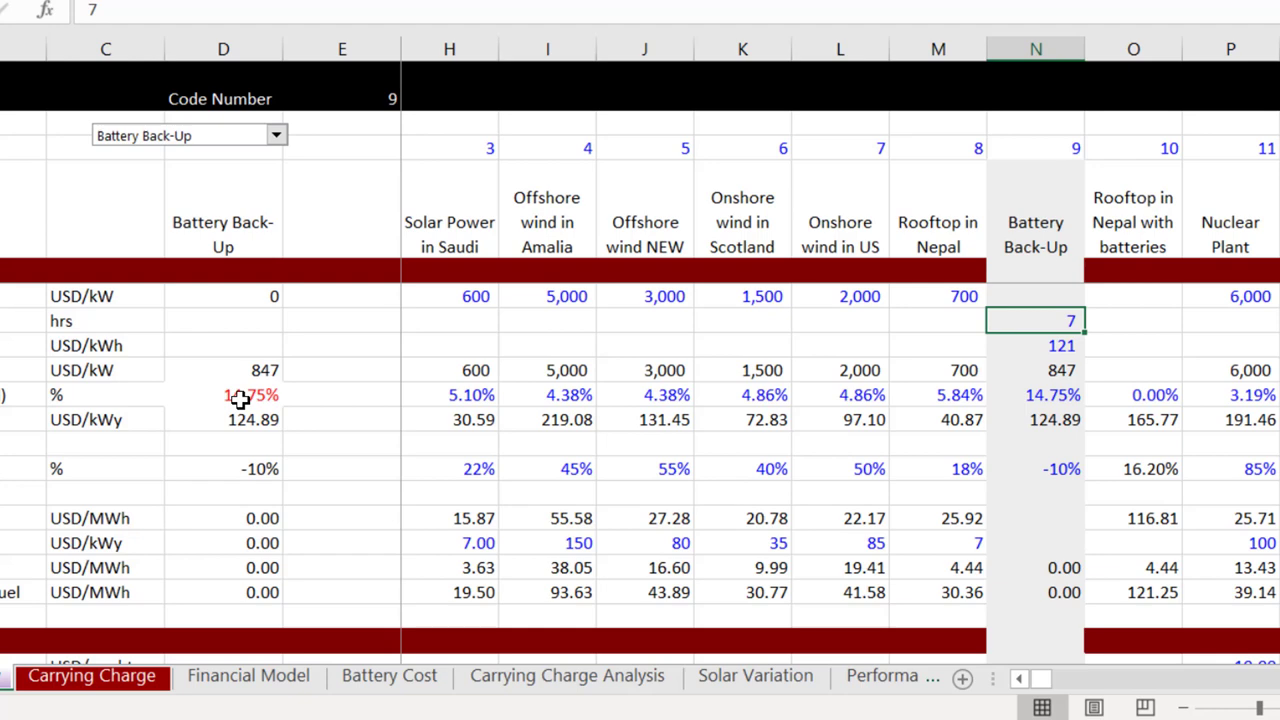
pyautogui.press('Down')
pyautogui.press('Down')
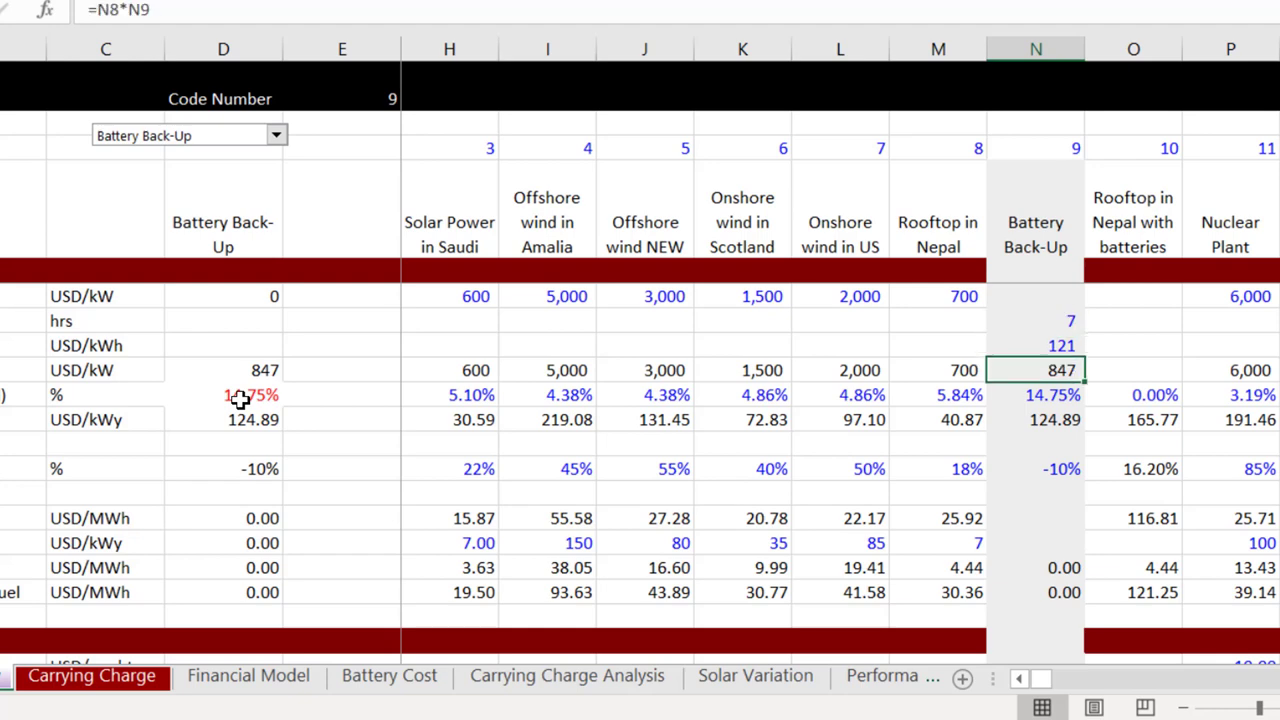
pyautogui.press('Down')
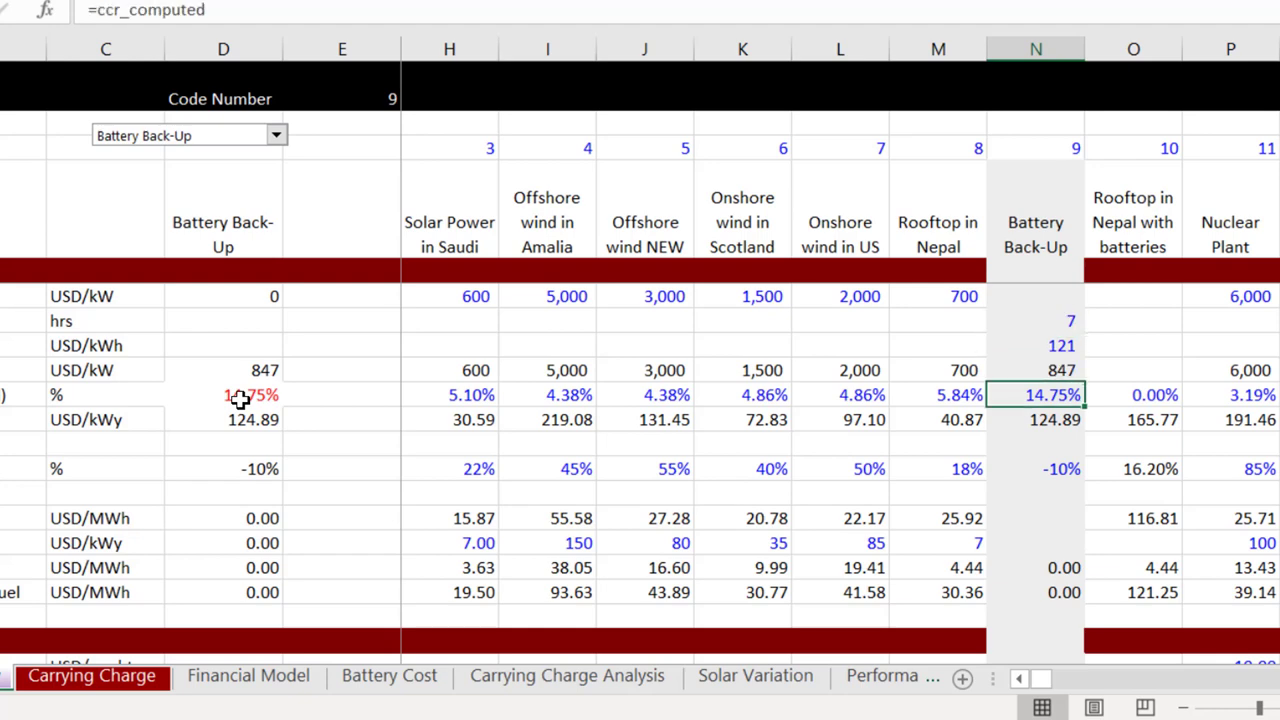
# Step: Examine how Rooftop in Nepal with batteries combines the capital cost per kWy of rooftop and battery, and compare the capacity factors
pyautogui.press('Up')
pyautogui.press('Down')
pyautogui.press('Down')
pyautogui.press('Down')
pyautogui.press('Down')
pyautogui.press('Left')
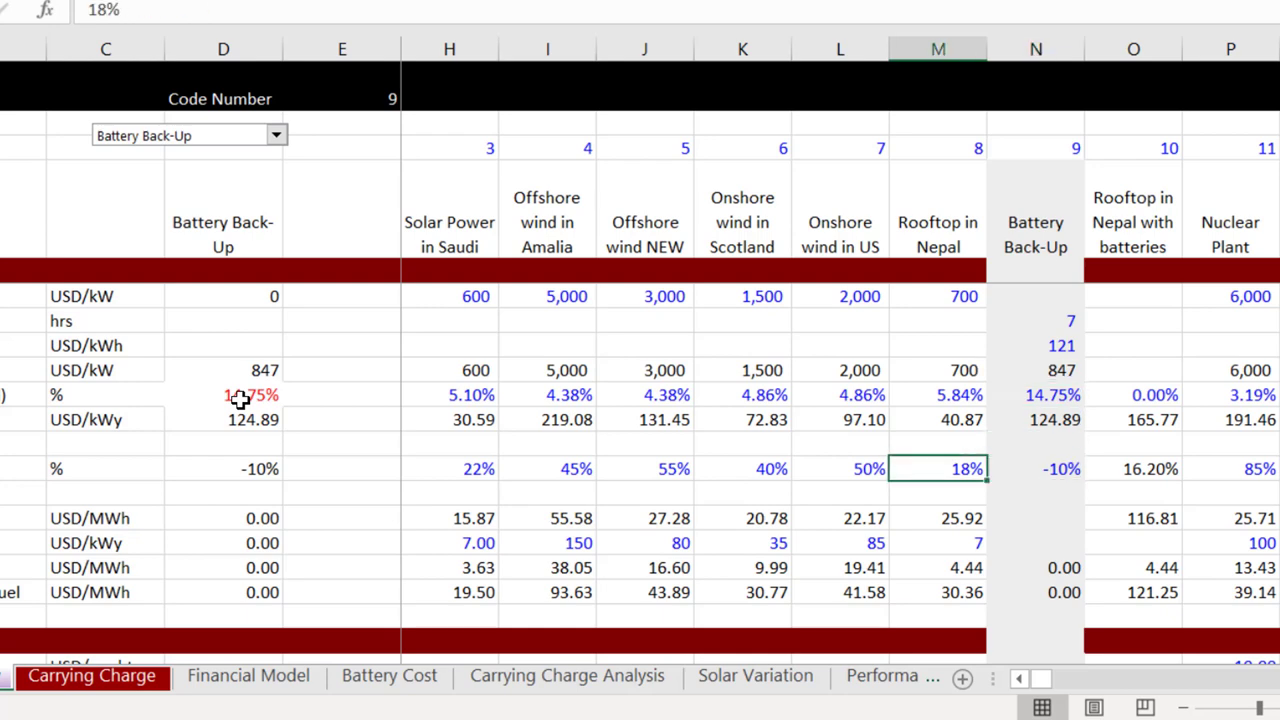
pyautogui.press('Right')
pyautogui.press('Right')
pyautogui.press('Up')
pyautogui.press('Up')
pyautogui.press('Left')
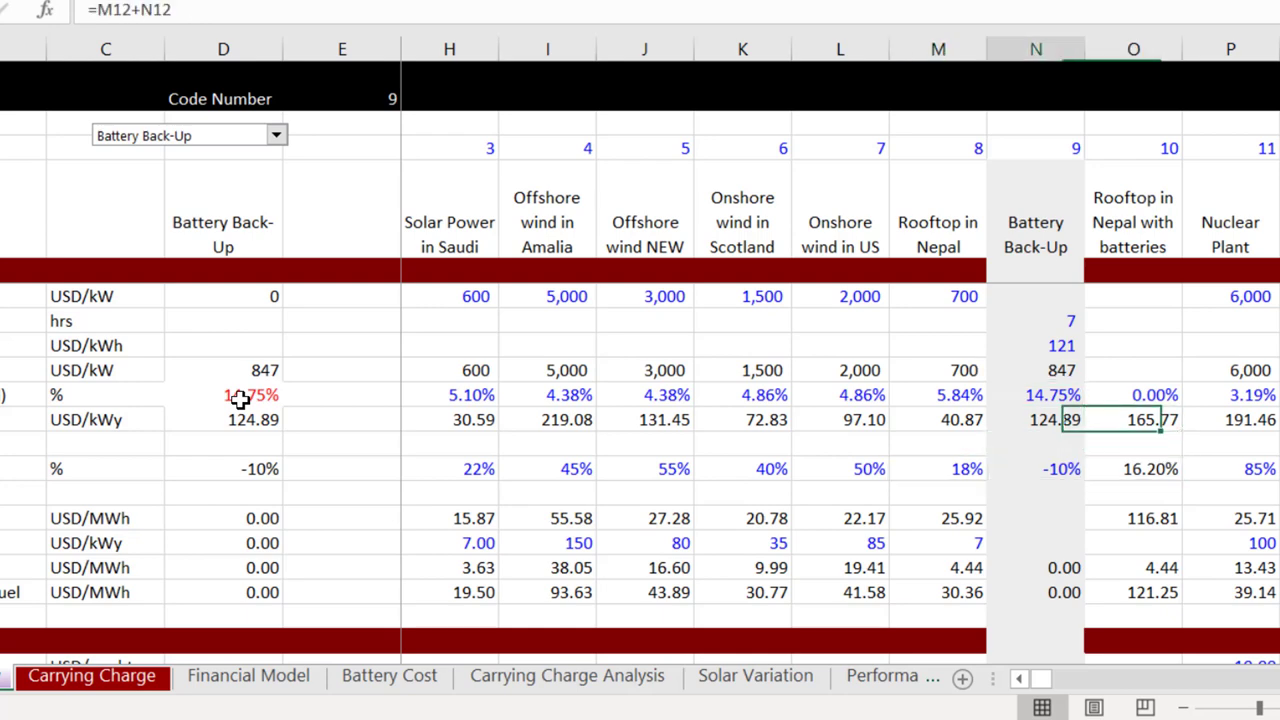
pyautogui.press('Left')
pyautogui.press('Right')
pyautogui.press('Down')
pyautogui.press('Down')
pyautogui.press('Right')
pyautogui.press('Up')
pyautogui.press('Up')
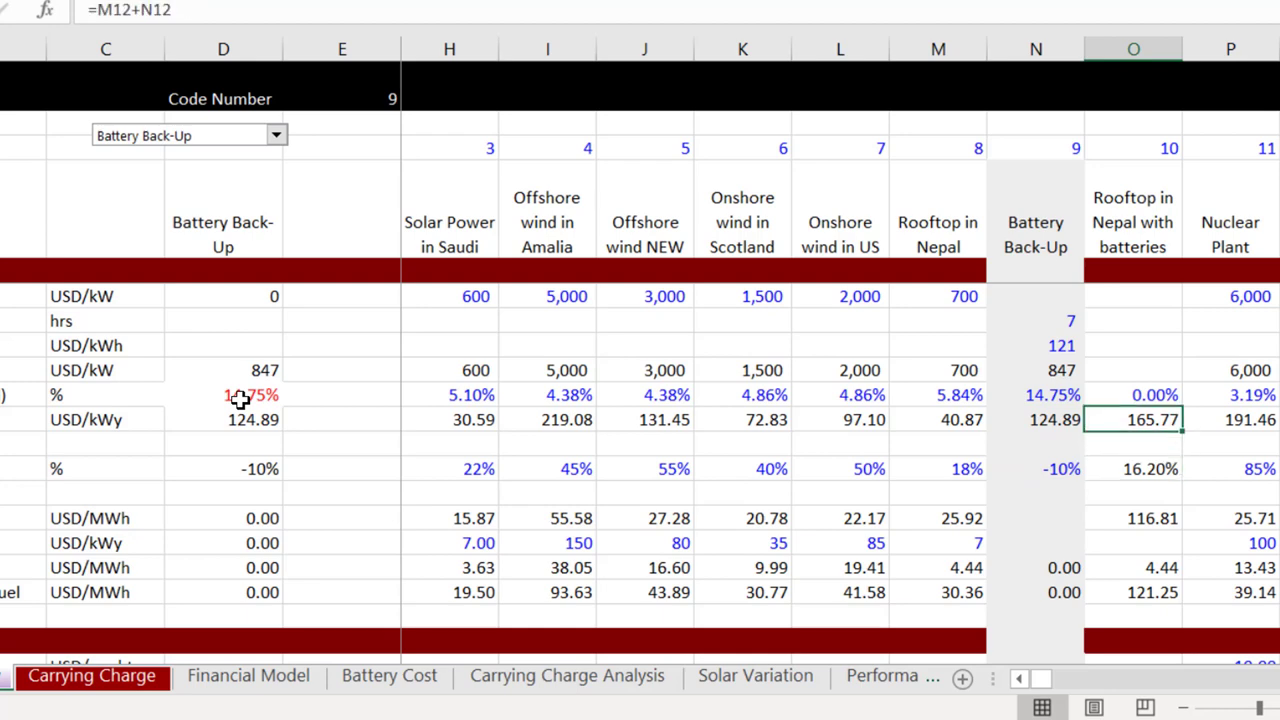
pyautogui.press('Left')
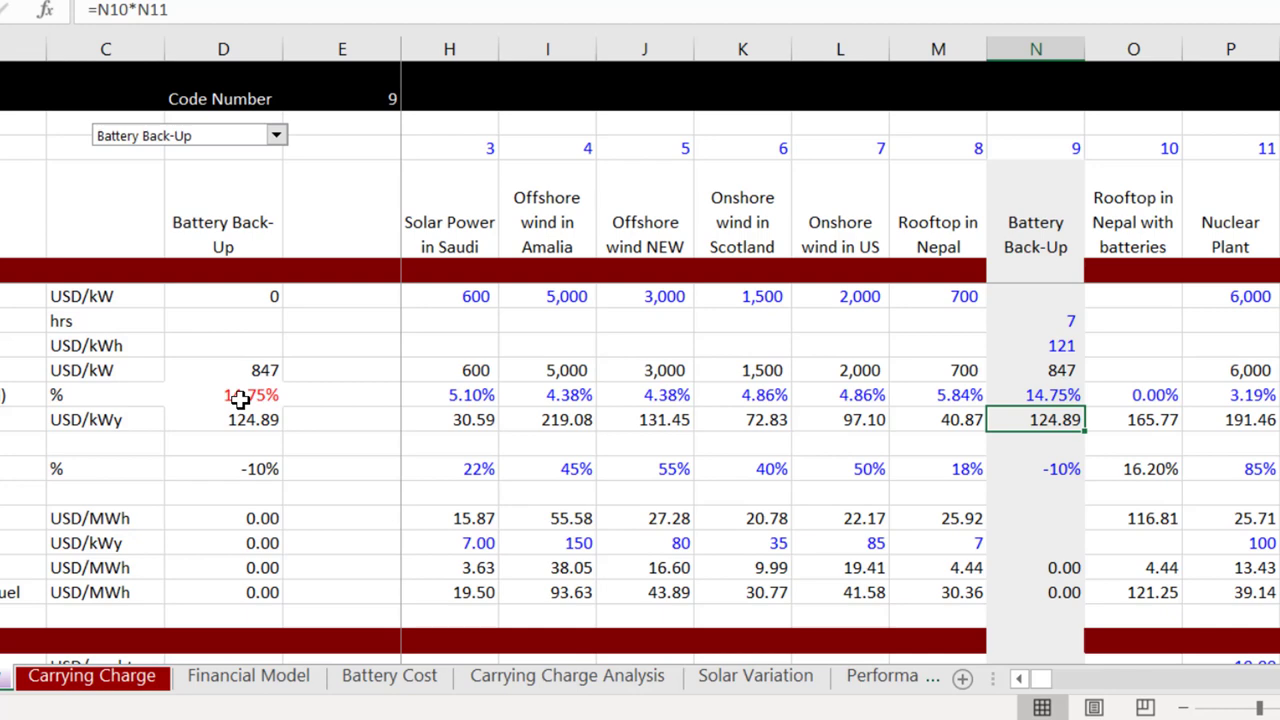
# Step: Switch to the Battery Analysis presentation in PowerPoint and find the Battery Cost and Parameters (2019) slide
pyautogui.press('Down')
pyautogui.press('Down')
pyautogui.press('Down')
pyautogui.press('Down')
pyautogui.press('Down')
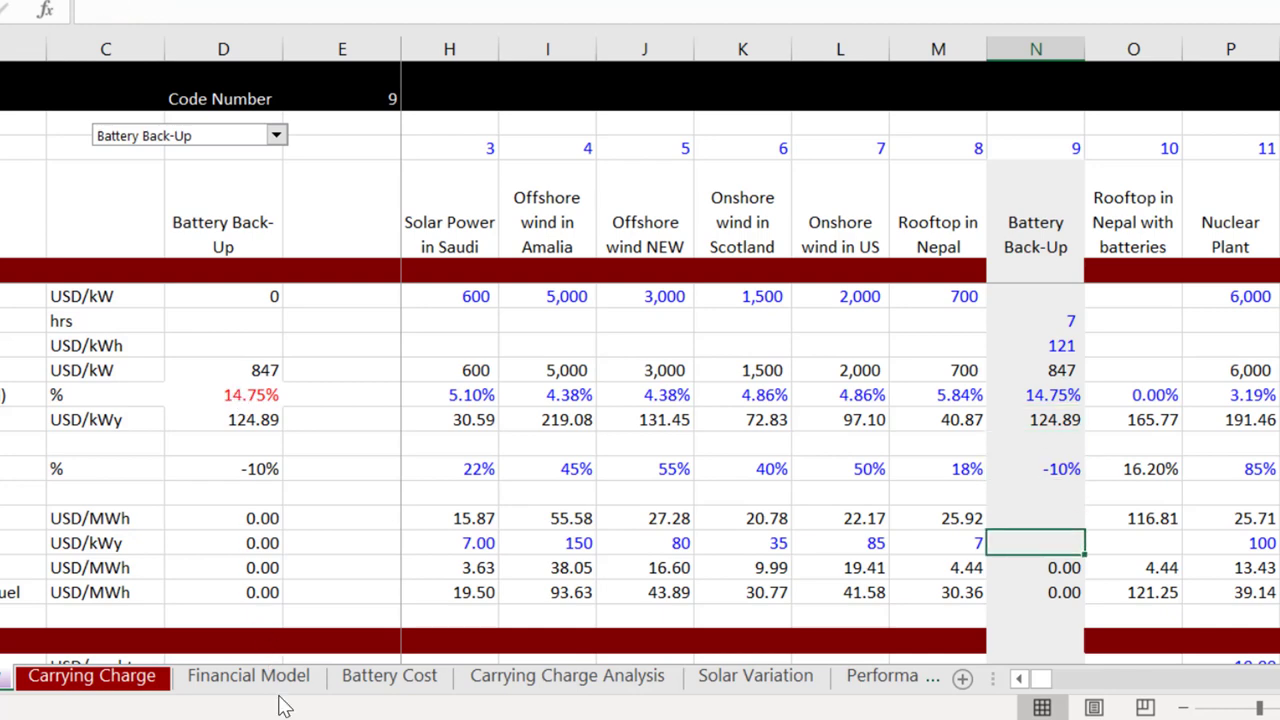
pyautogui.click(780, 717)
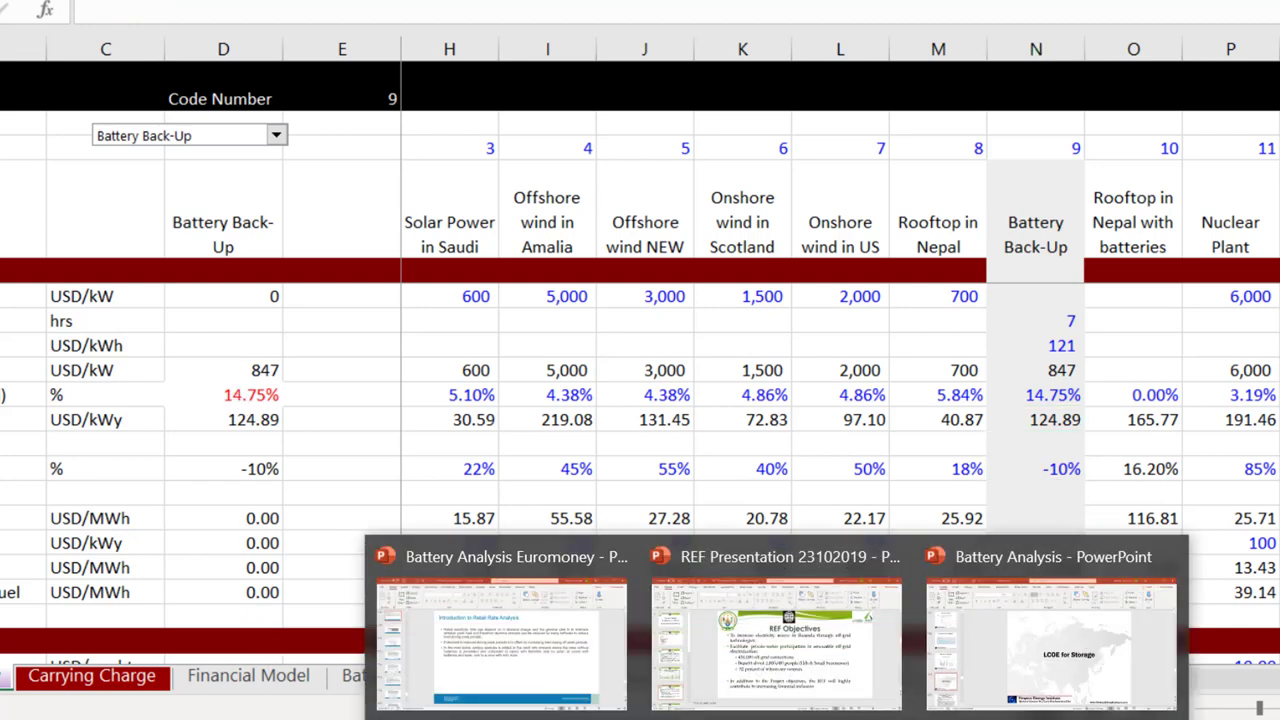
pyautogui.click(1052, 693)
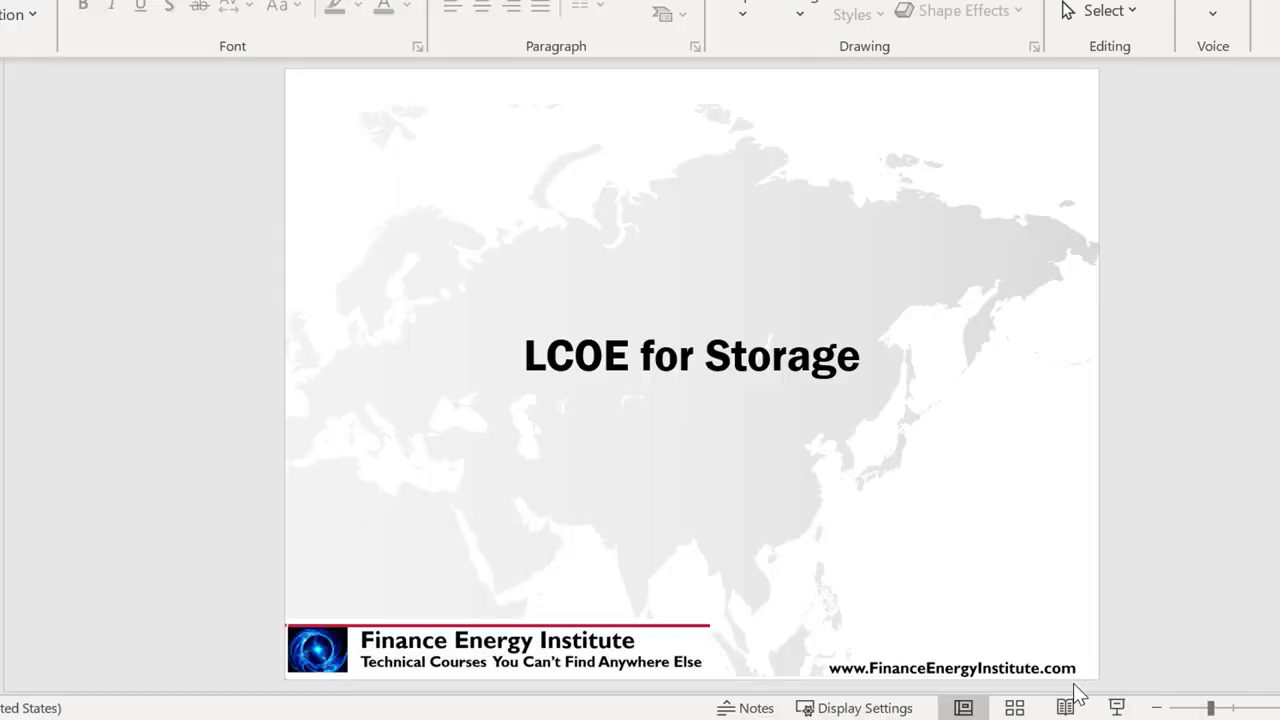
pyautogui.scroll(-2, 1071, 686)
pyautogui.scroll(8, 1077, 693)
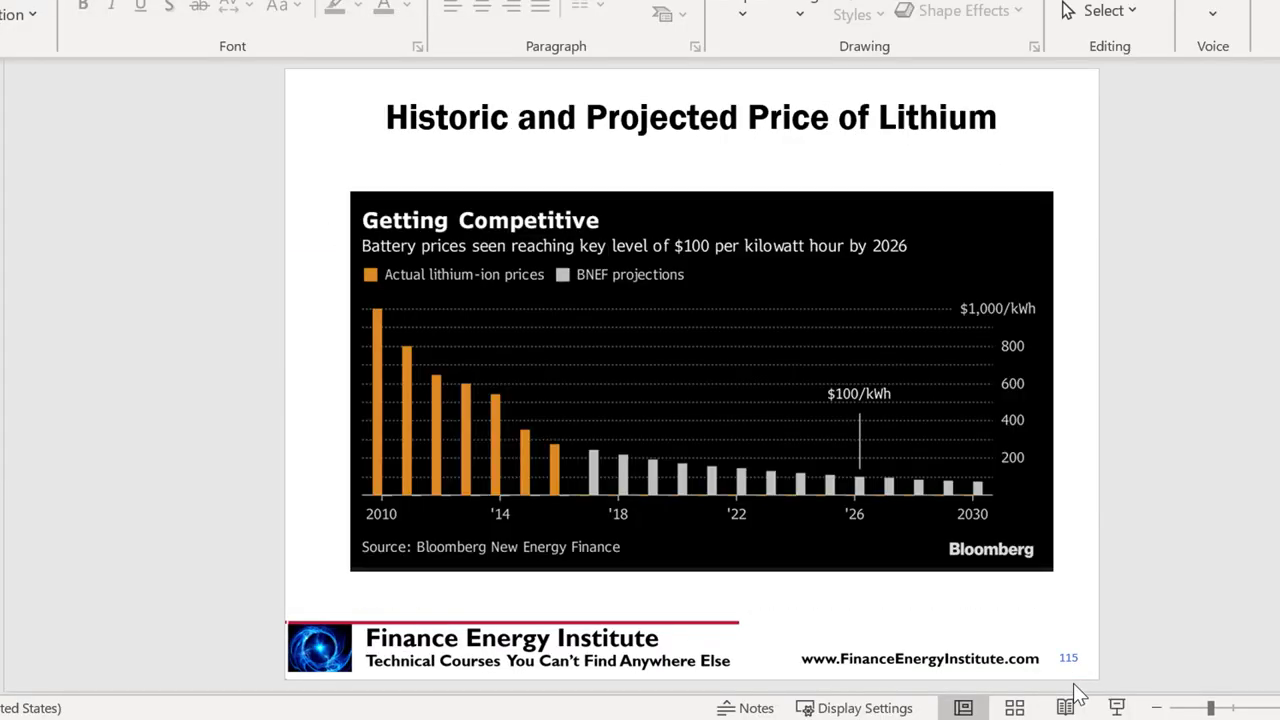
pyautogui.scroll(8, 1077, 693)
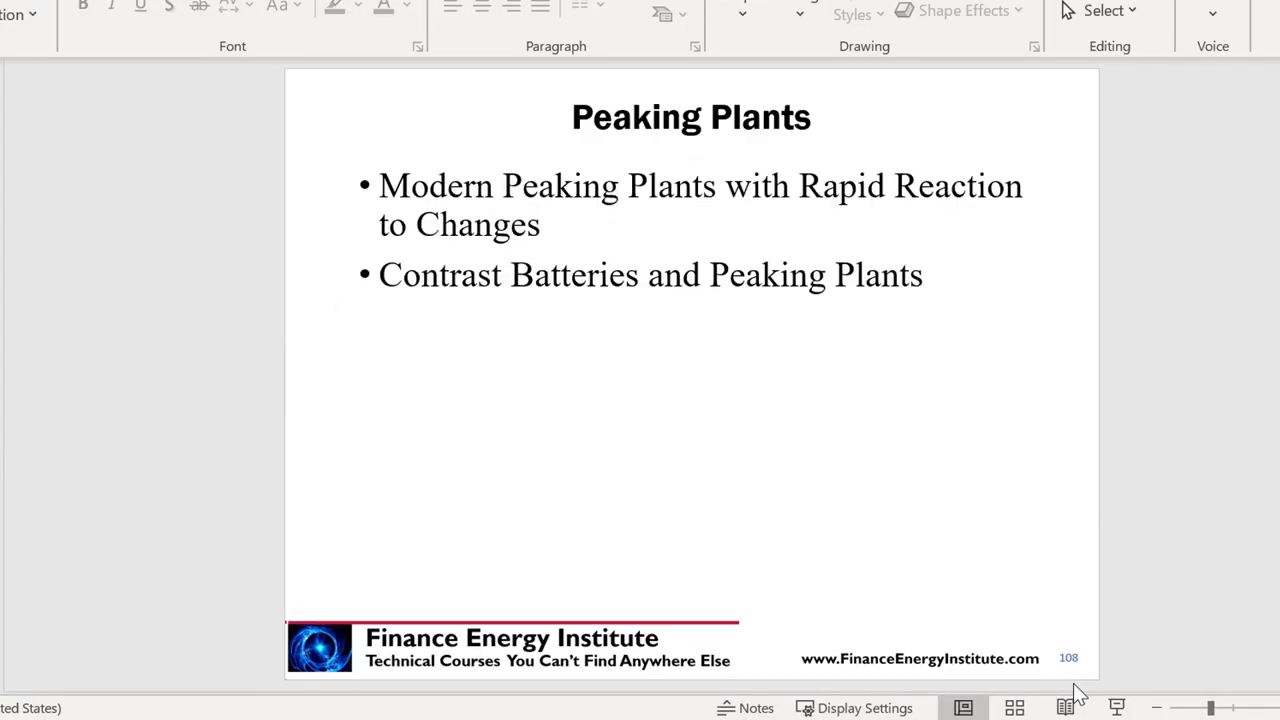
pyautogui.scroll(6, 1077, 693)
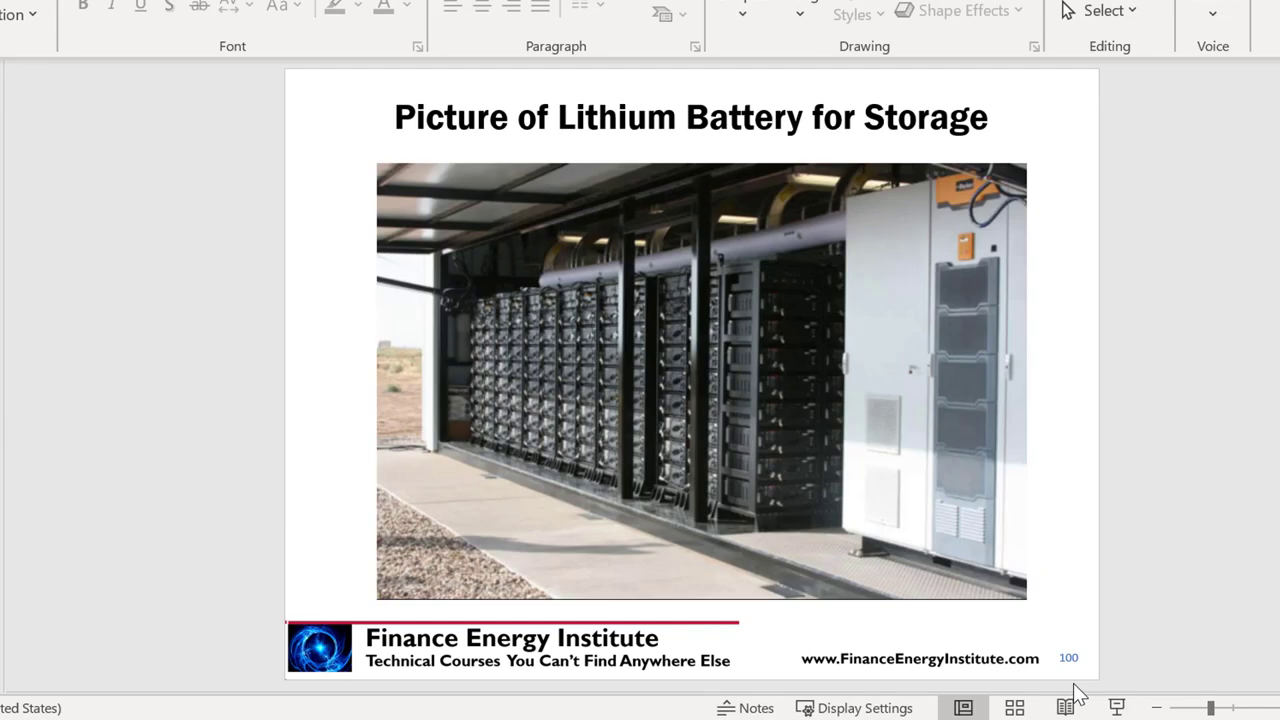
pyautogui.scroll(8, 1077, 693)
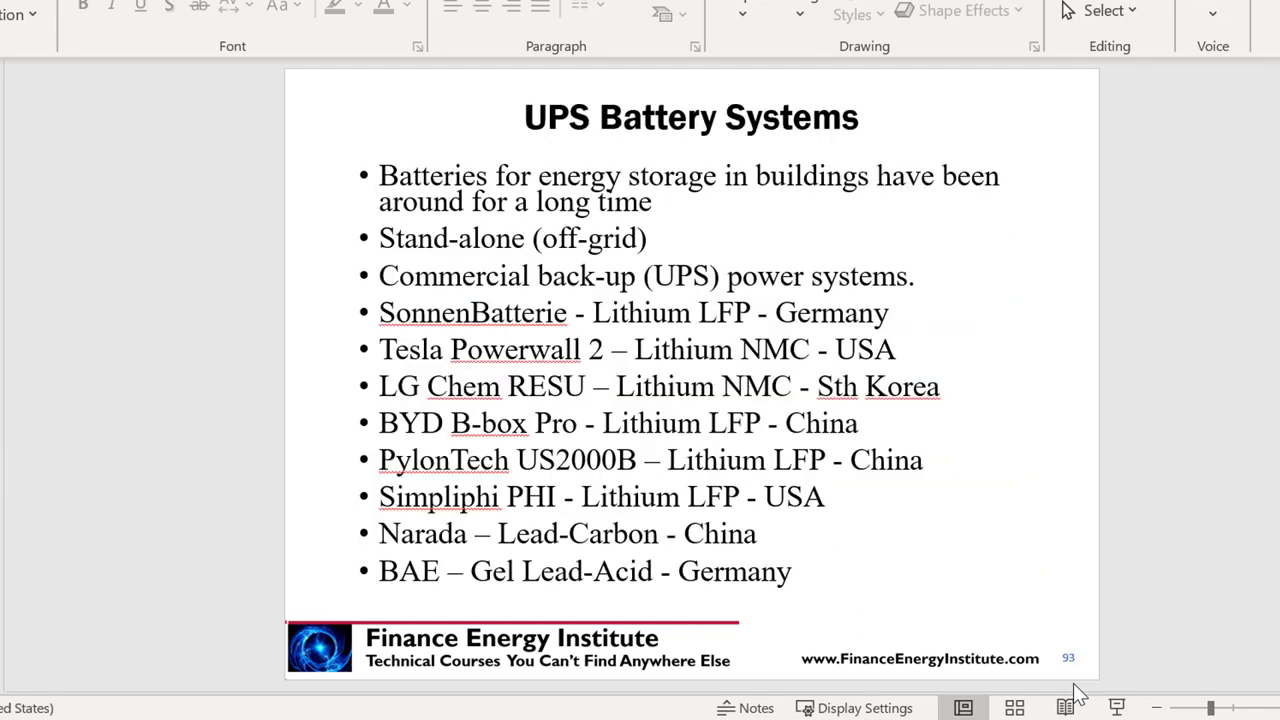
pyautogui.scroll(3, 1077, 693)
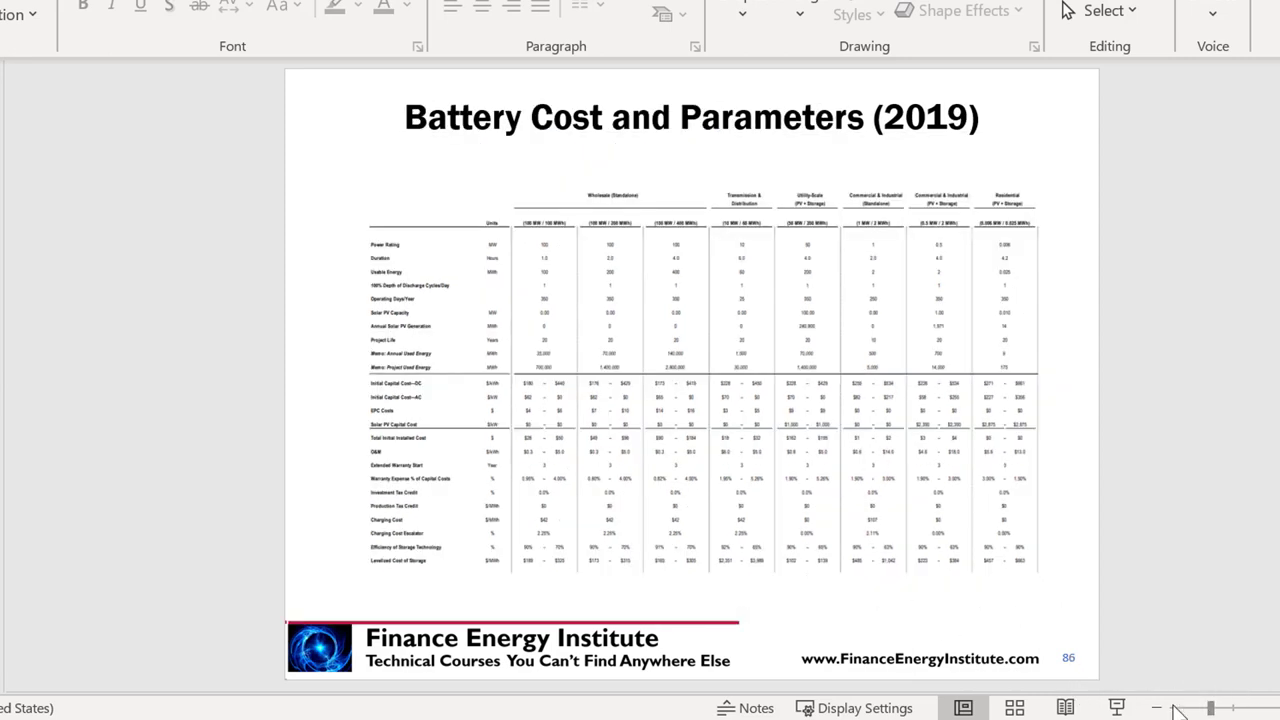
# Step: Present the slides full screen and examine the battery cost parameters and the storage technology comparison table
pyautogui.click(1129, 707)
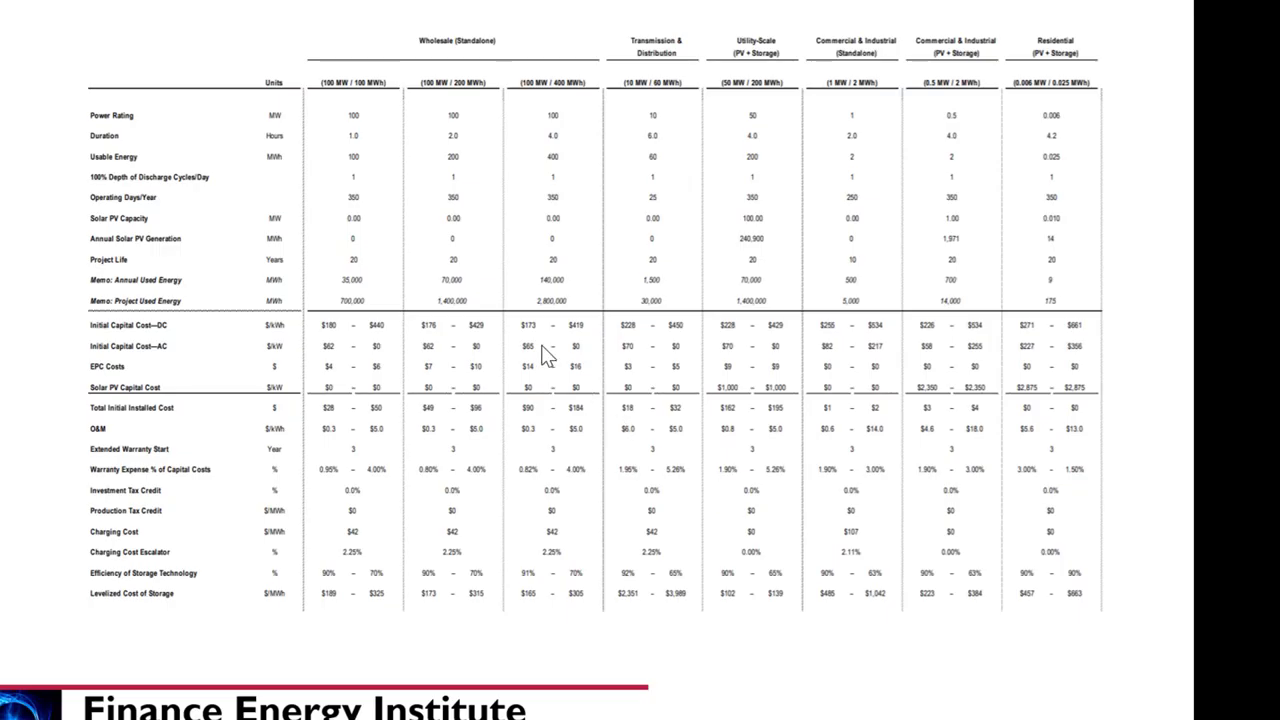
pyautogui.click(578, 500)
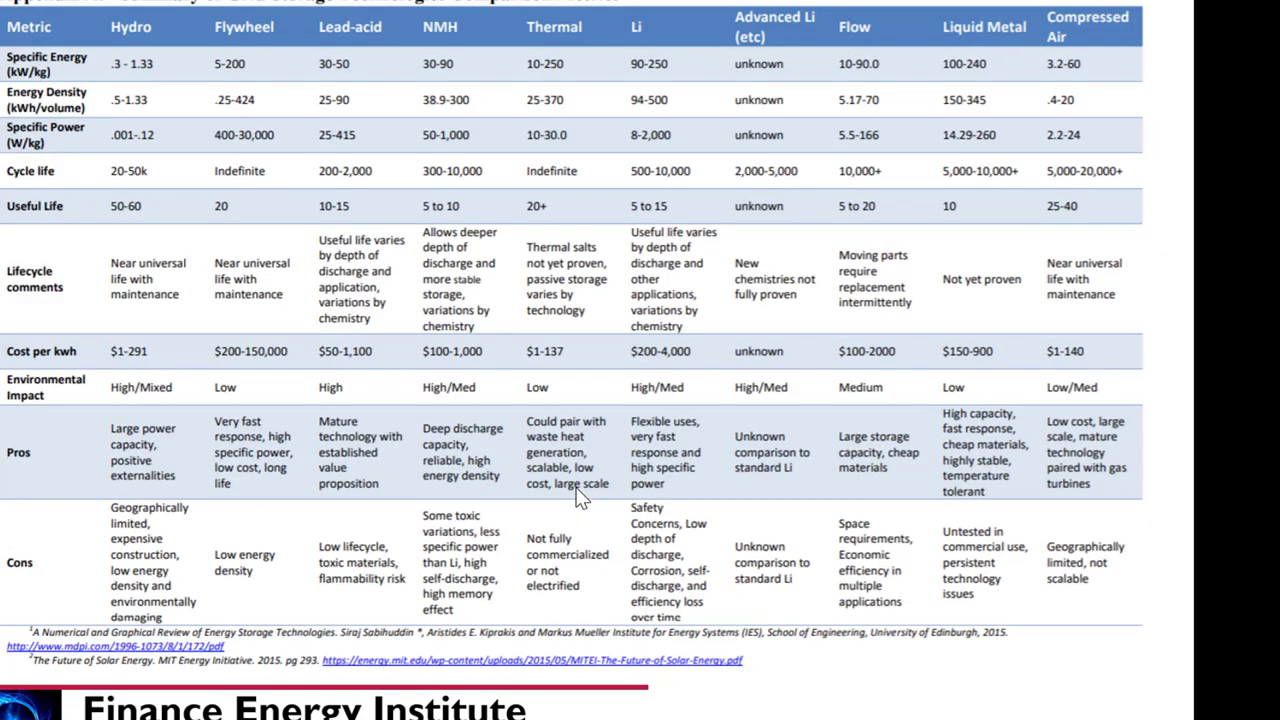
pyautogui.click(578, 500)
pyautogui.click(578, 500)
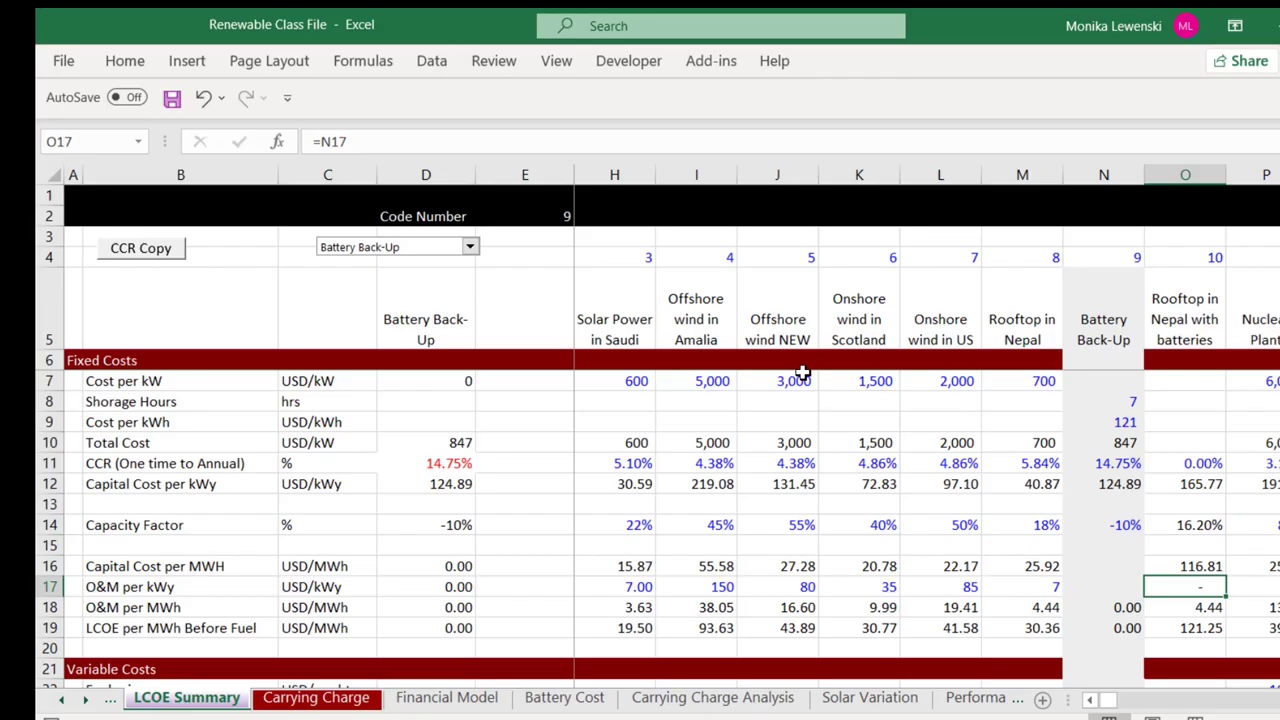
# Step: Try to link the O&M per kWy of Rooftop in Nepal with batteries in O17 to the Rooftop in Nepal value in M17
pyautogui.write('=')
pyautogui.press('Left')
pyautogui.press('Left')
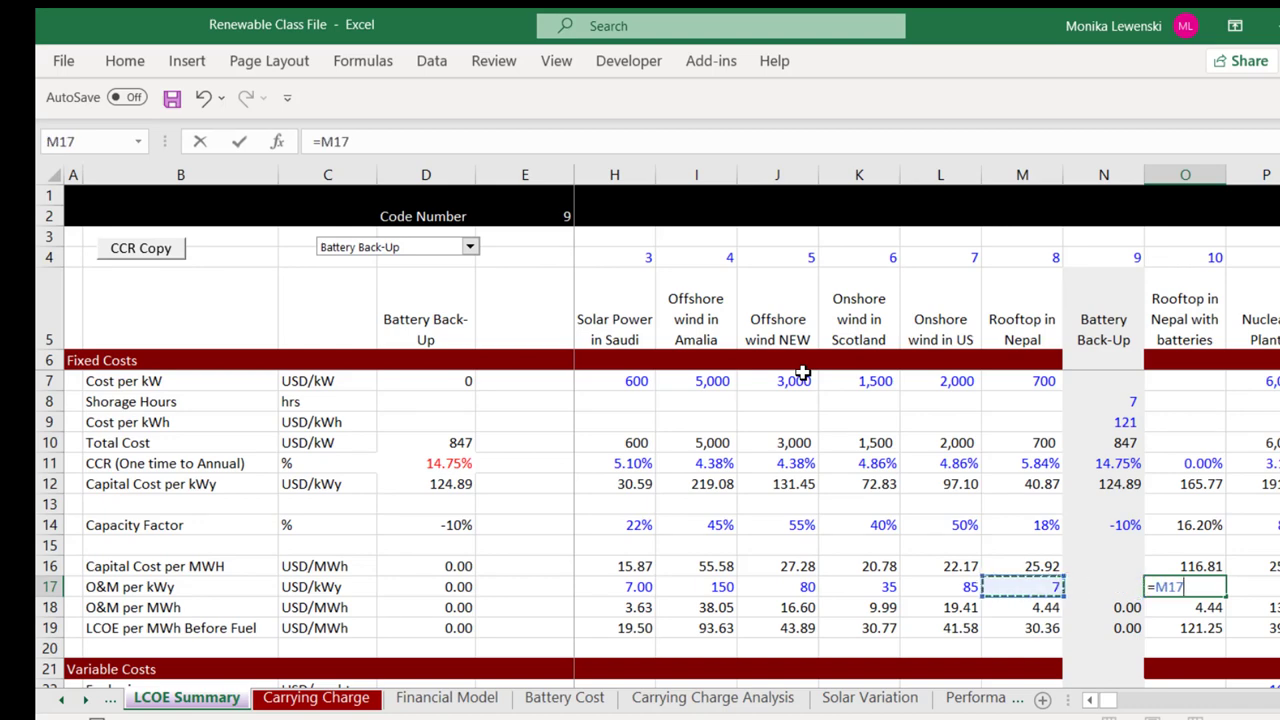
pyautogui.press('Right')
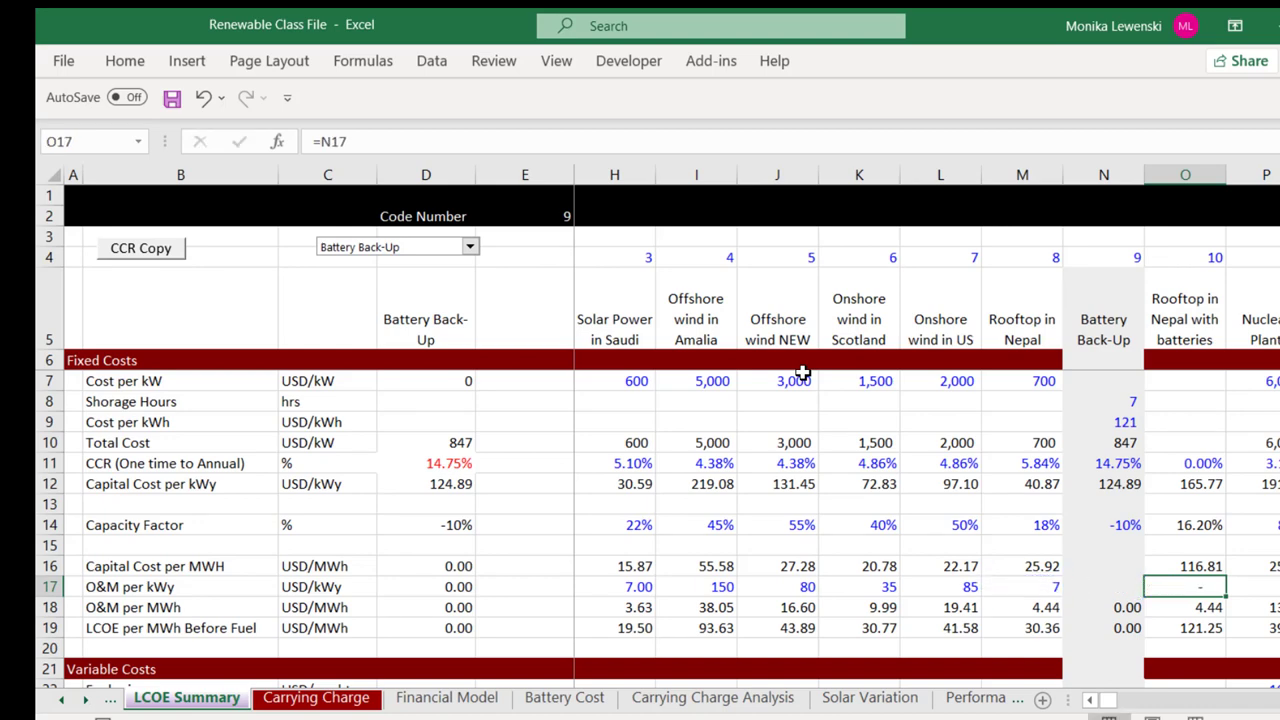
# Step: Try to enter the Rooftop in Nepal O&M per kWy from M17 as the fixed value 7 in O17
pyautogui.hotkey('ctrl', 'Return')
pyautogui.write('=')
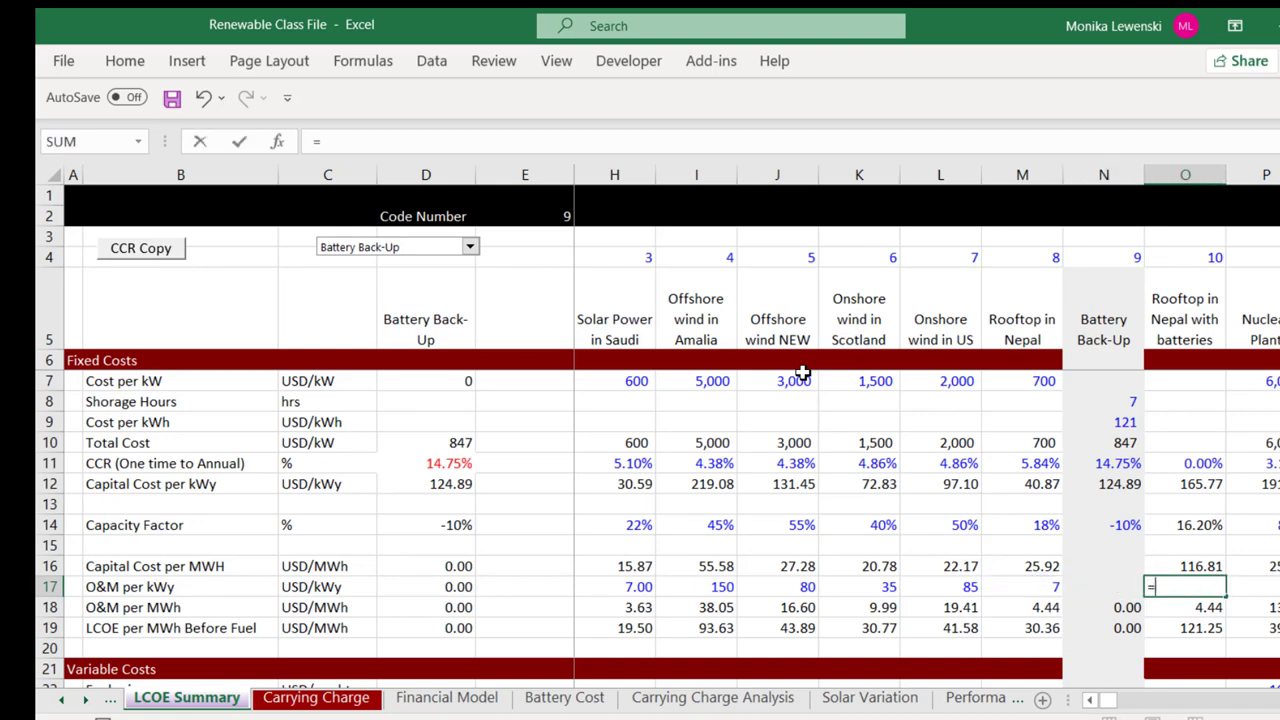
pyautogui.press('Left')
pyautogui.press('Left')
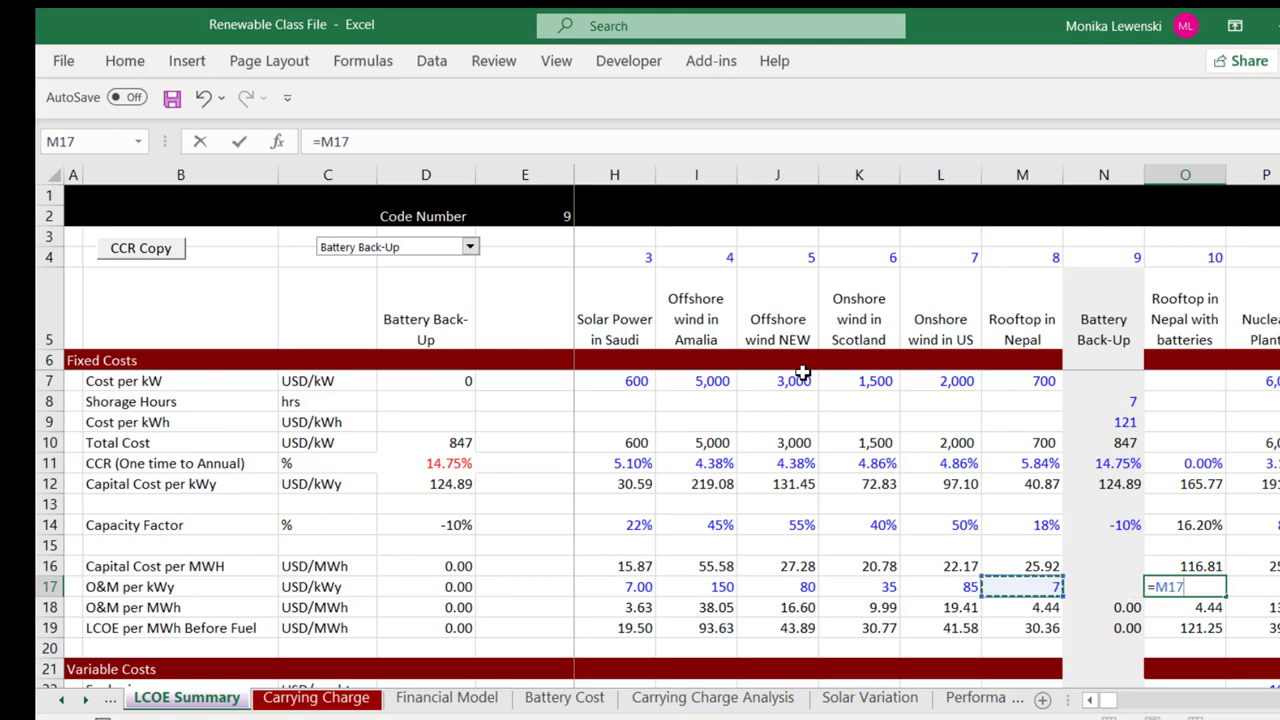
pyautogui.press('F9')
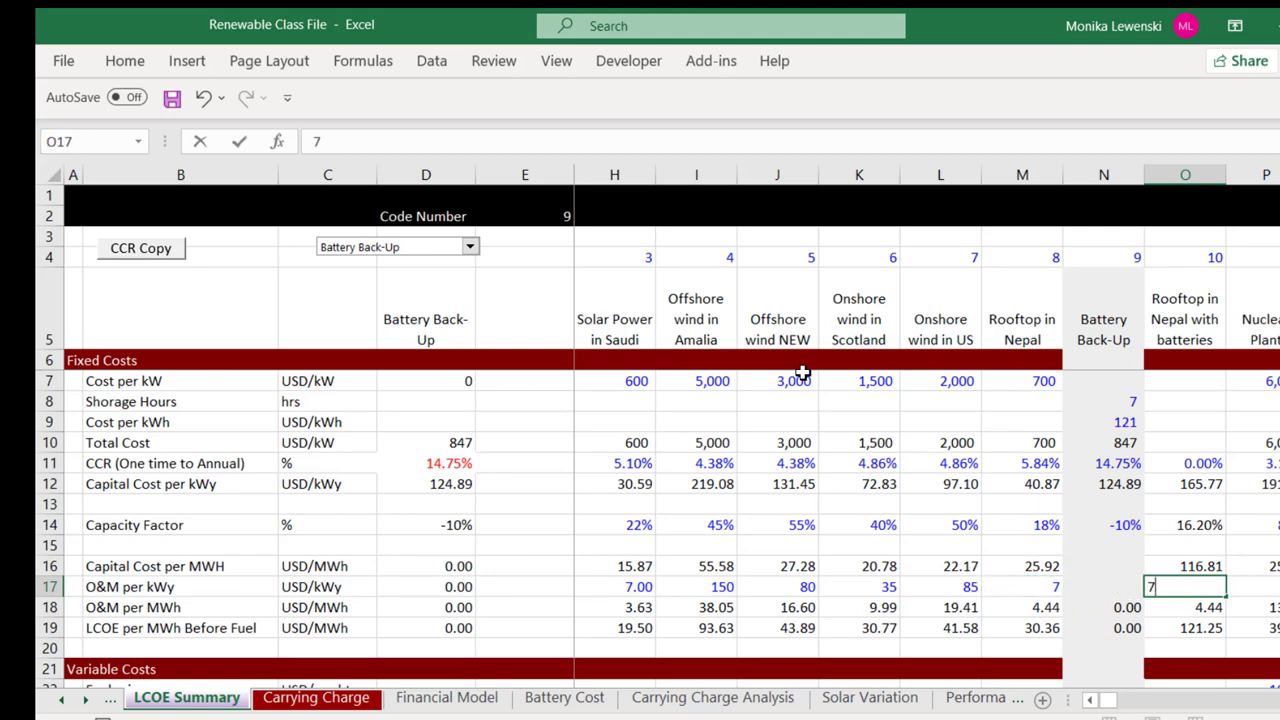
pyautogui.press('Return')
pyautogui.press('Up')
pyautogui.press('Up')
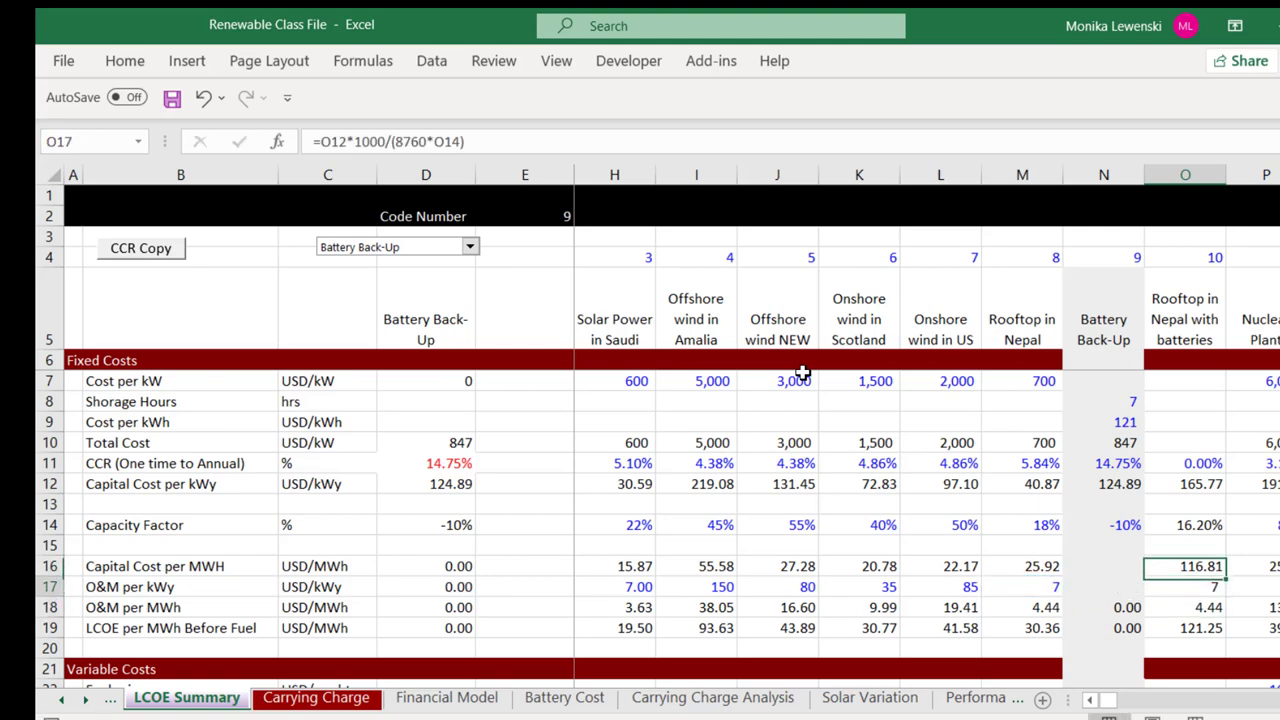
# Step: Set the O&M per kWy of Rooftop in Nepal with batteries in O17 to the formula =M17+7
pyautogui.press('Down')
pyautogui.write('=')
pyautogui.press('Left')
pyautogui.press('Left')
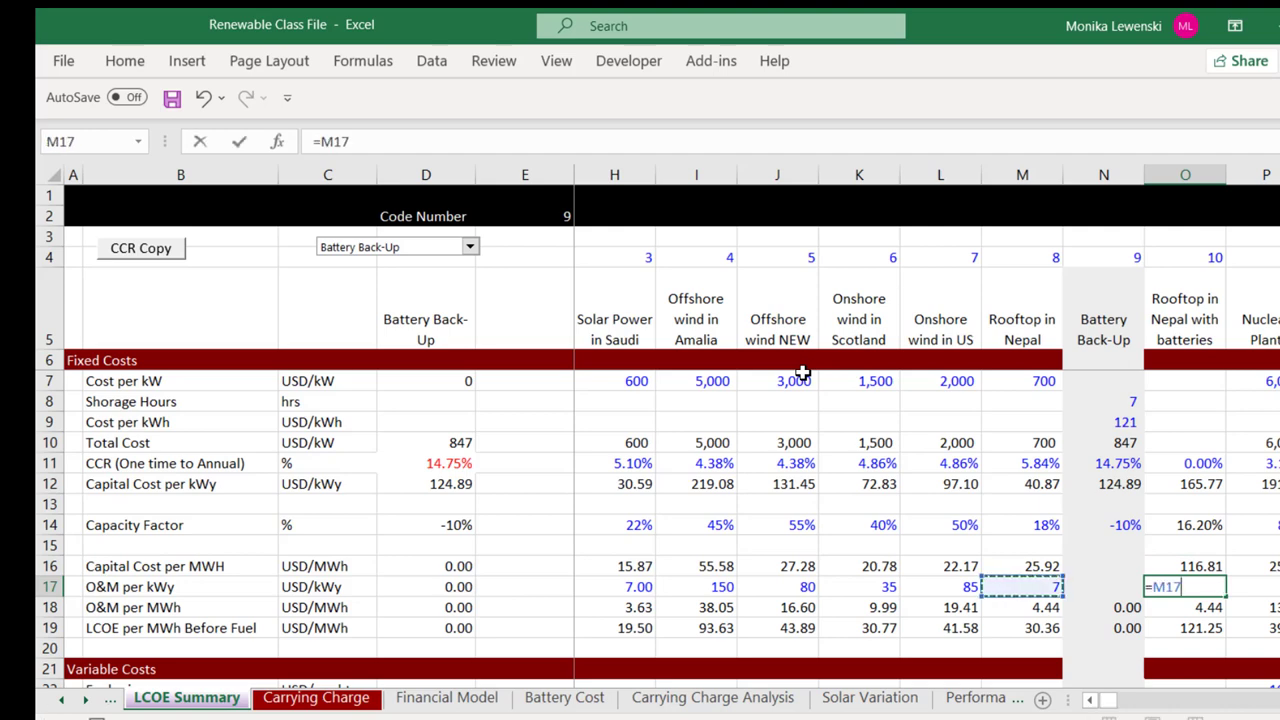
pyautogui.write('+')
pyautogui.press('Return')
pyautogui.press('Down')
pyautogui.press('Up')
pyautogui.press('Up')
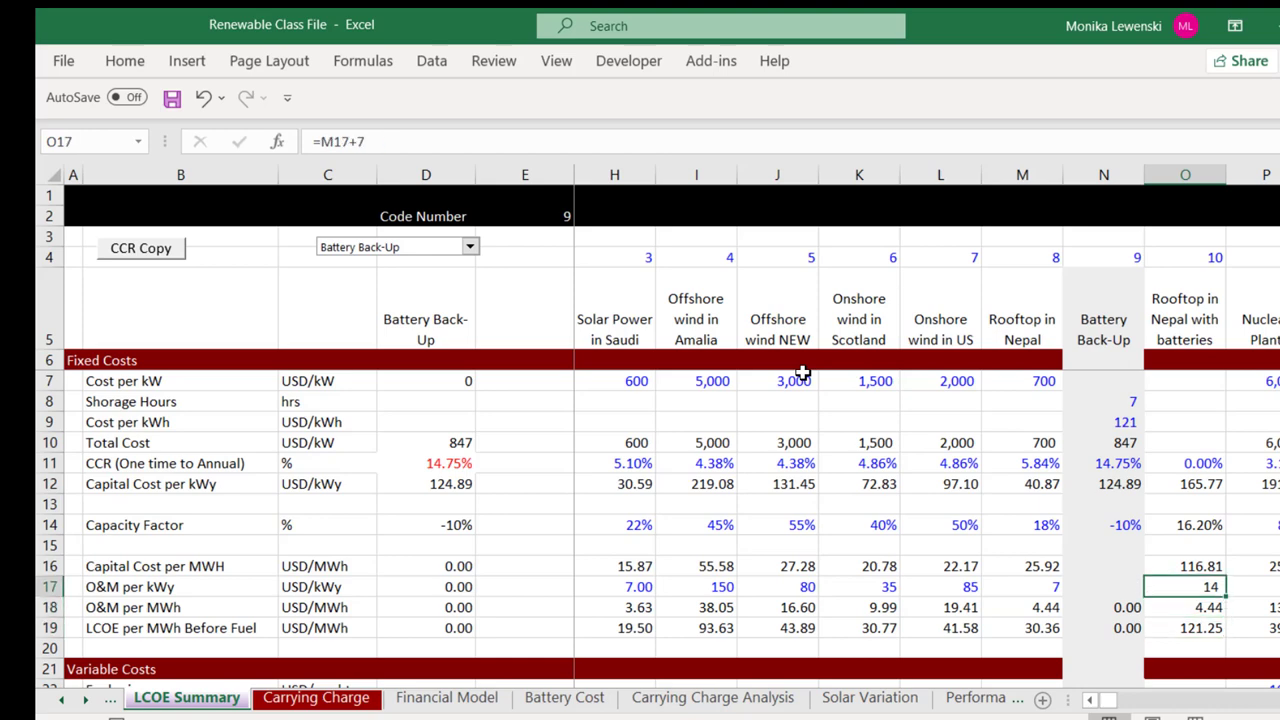
# Step: Examine how the O&M per MWh in O18 and the LCOE per MWh Before Fuel in O19 are calculated
pyautogui.press('Down')
pyautogui.press('F2')
pyautogui.press('Escape')
pyautogui.press('Down')
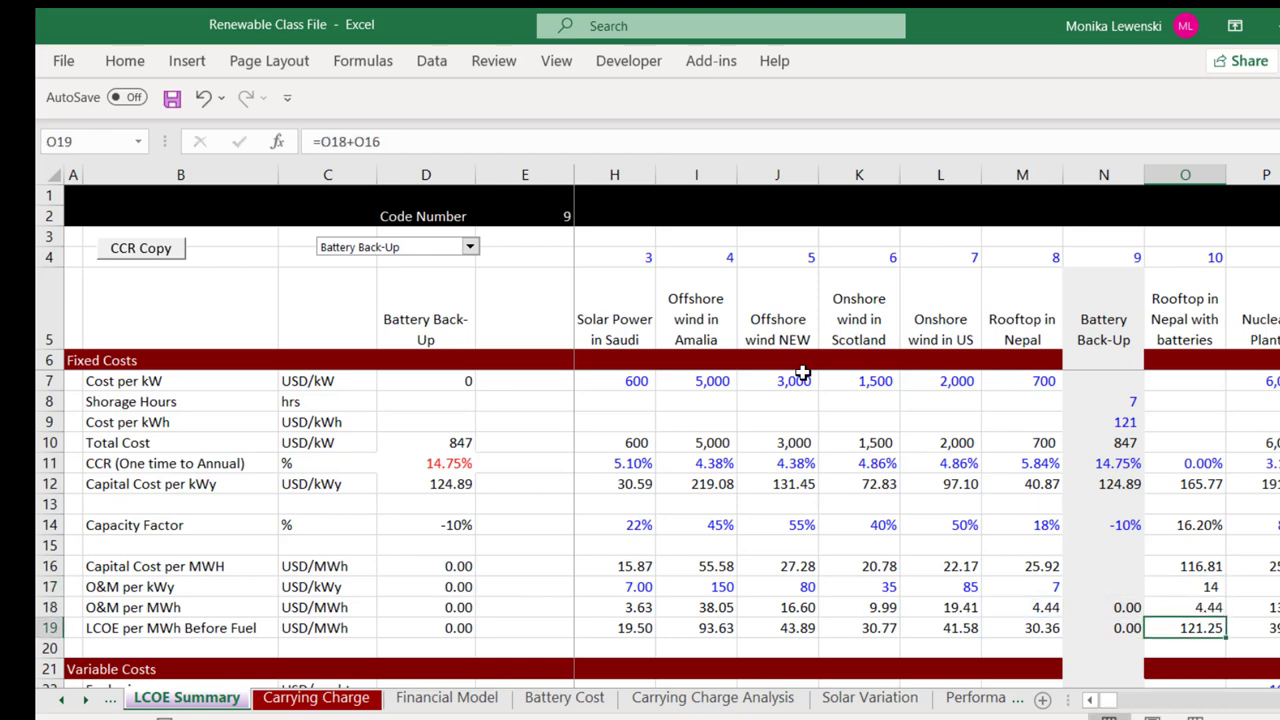
pyautogui.press('F2')
pyautogui.press('Escape')
pyautogui.press('Up')
pyautogui.press('F2')
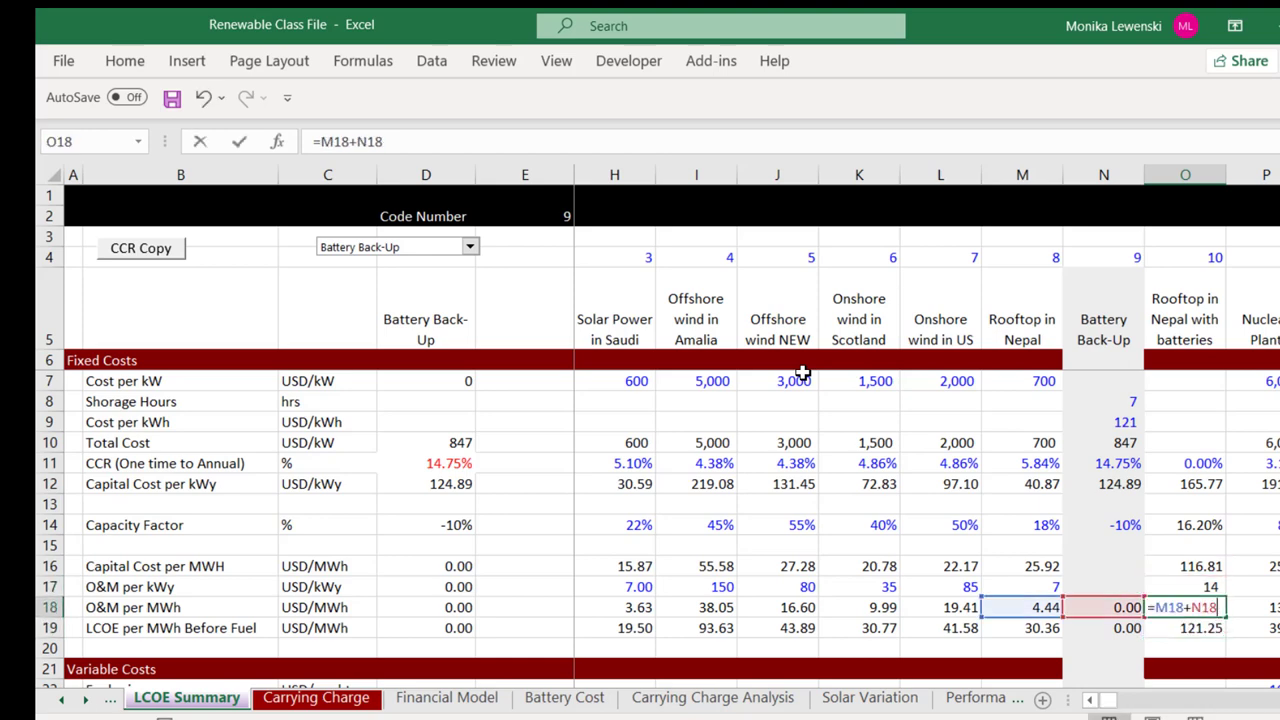
pyautogui.press('Escape')
pyautogui.press('Up')
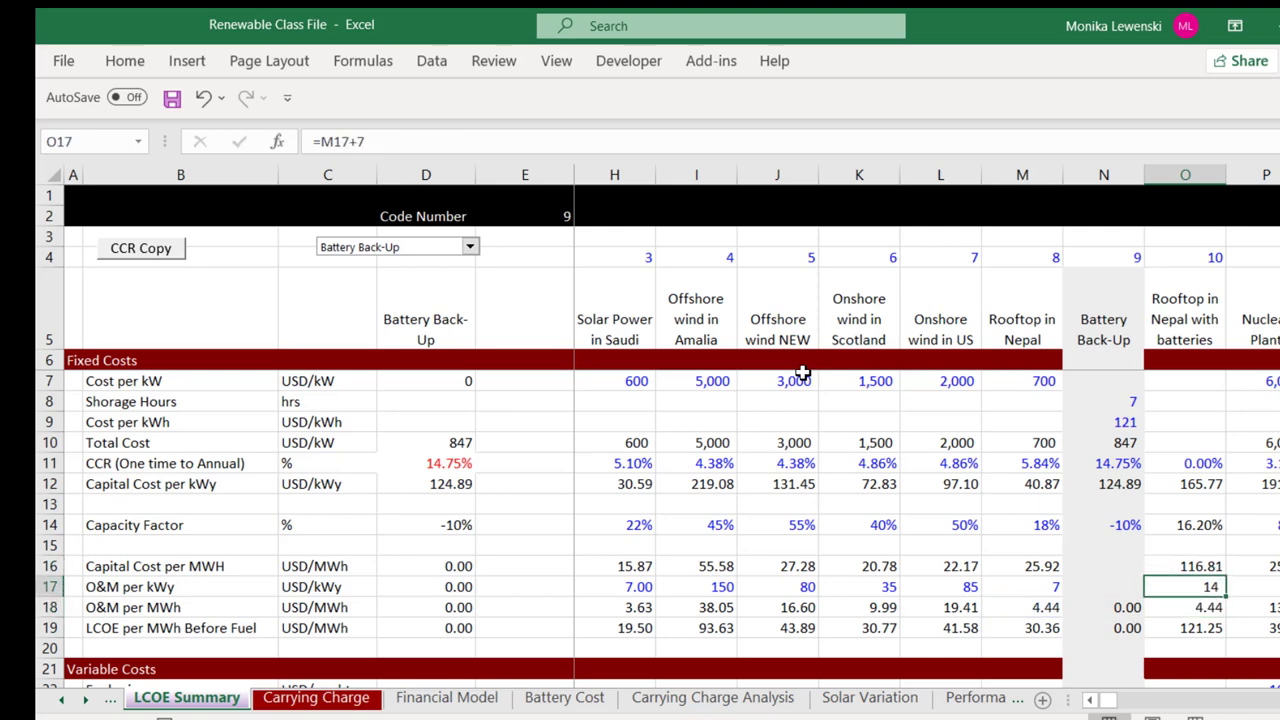
# Step: Replace the O&M per MWh formula of Rooftop in Nepal with batteries in O18
pyautogui.press('Down')
pyautogui.write('=')
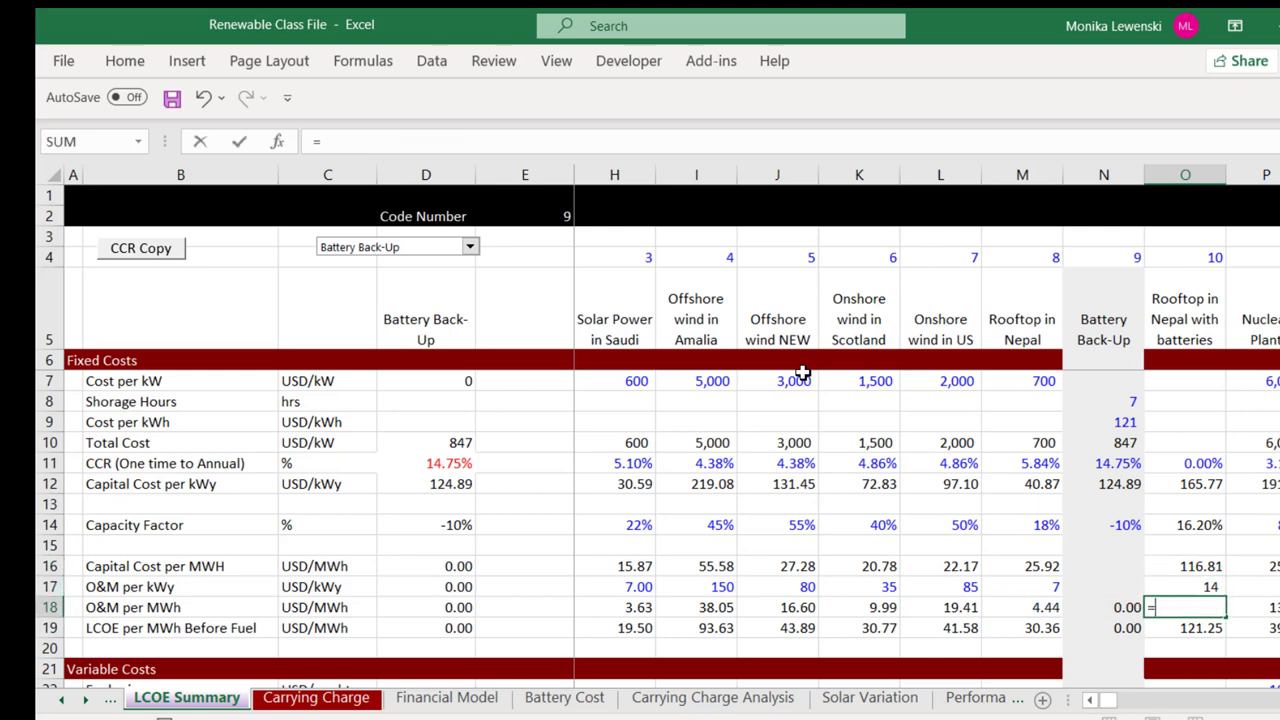
# Step: Enter the O&M per MWh formula =O17*1000/(8760*O14) for Rooftop in Nepal with batteries in cell O18
pyautogui.press('Up')
pyautogui.press('Up')
pyautogui.press('Down')
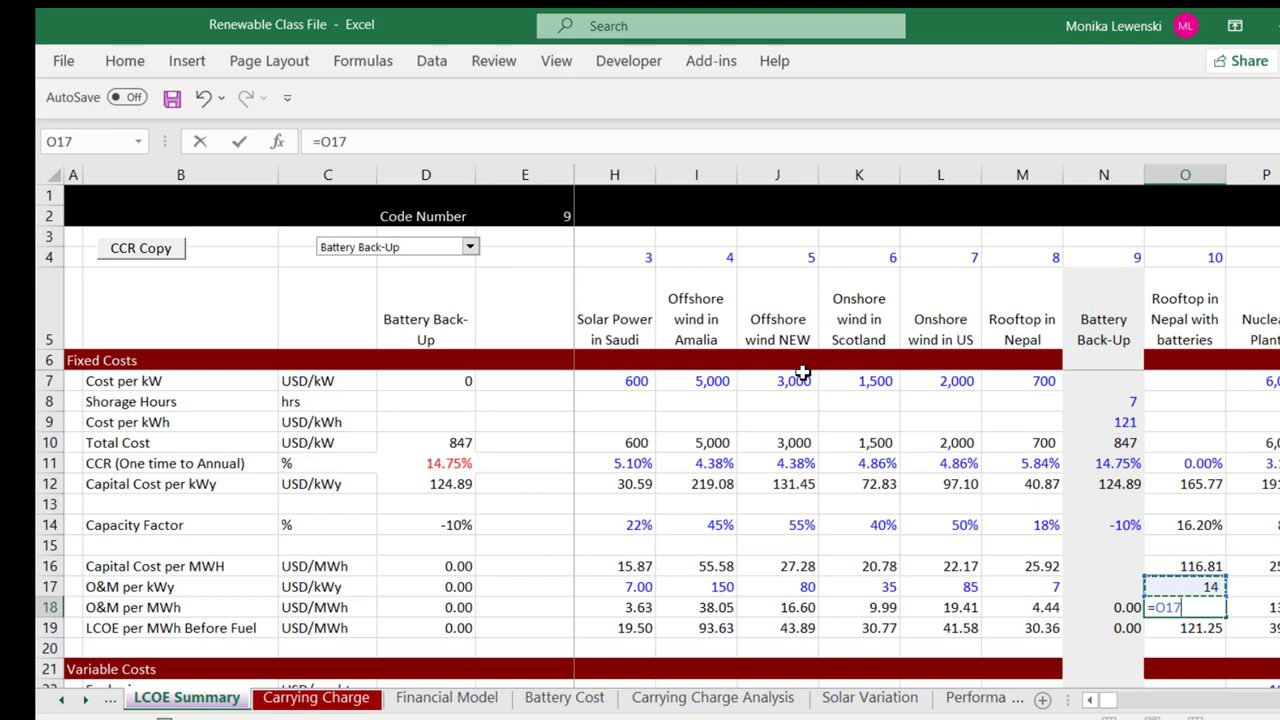
pyautogui.write('*1000/(8760')
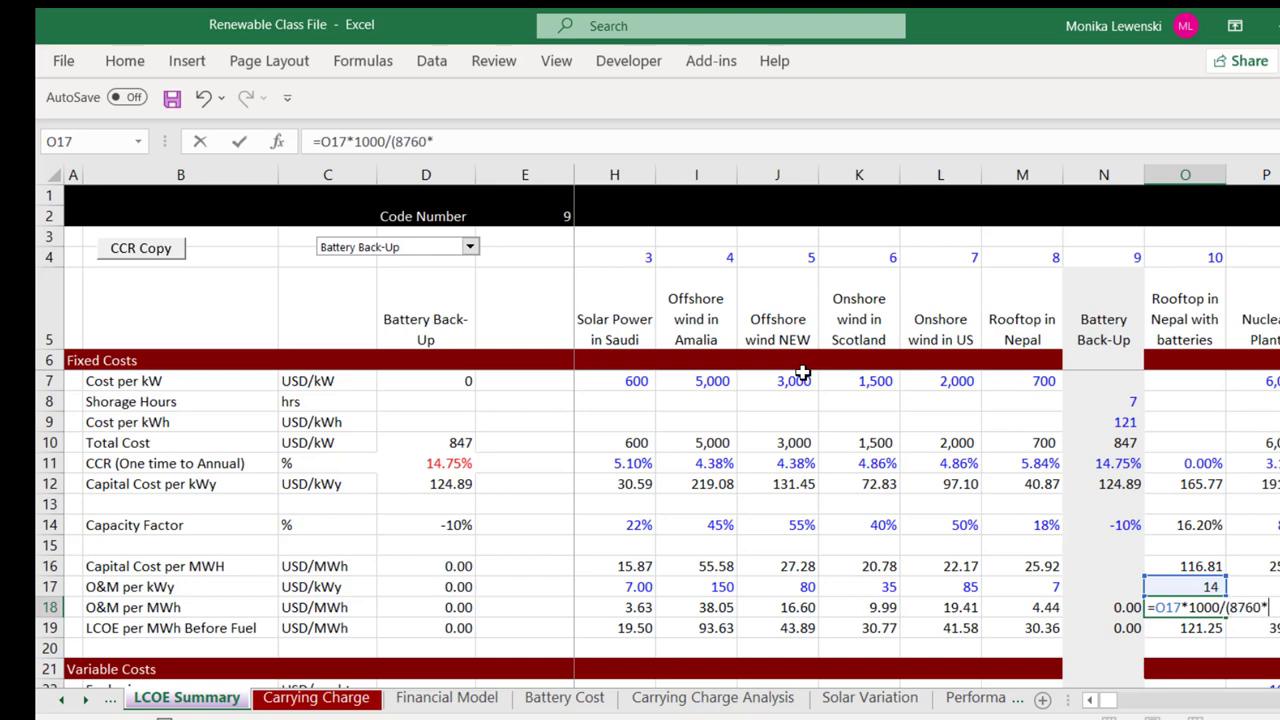
pyautogui.write('*')
pyautogui.click(1200, 528)
pyautogui.press('Return')
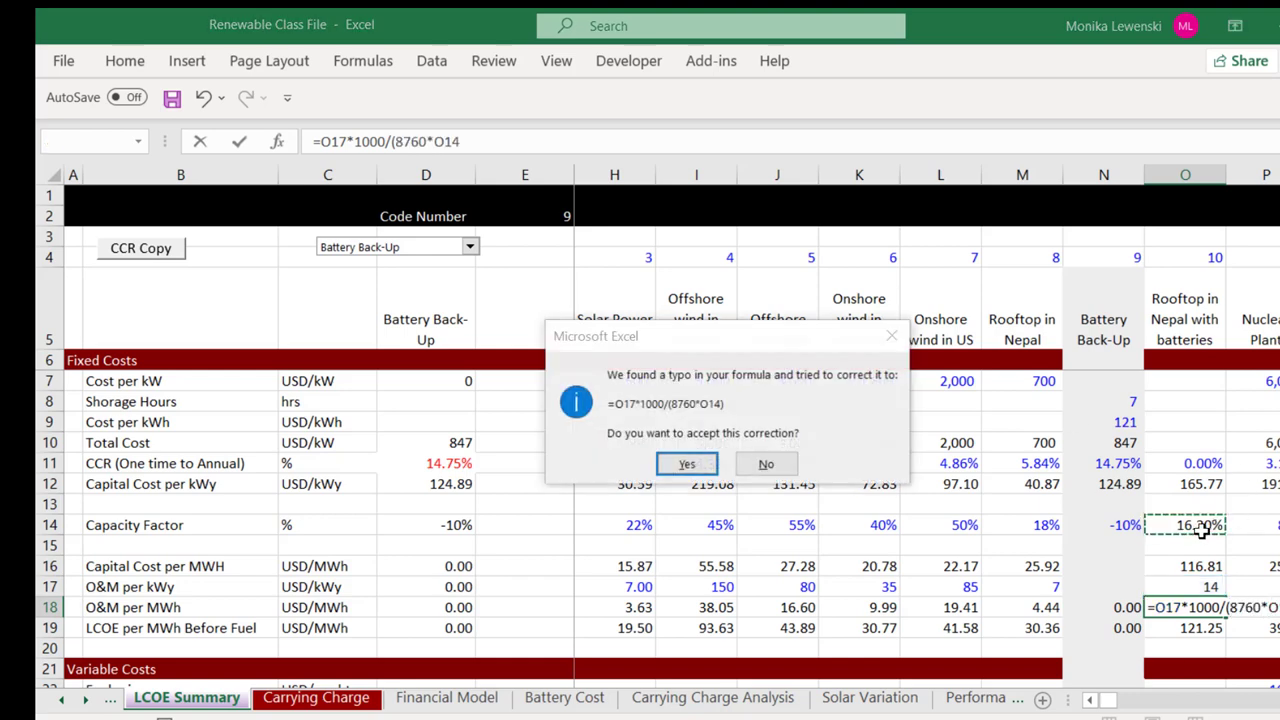
pyautogui.press('Escape')
pyautogui.write(')')
pyautogui.press('Return')
pyautogui.press('Return')
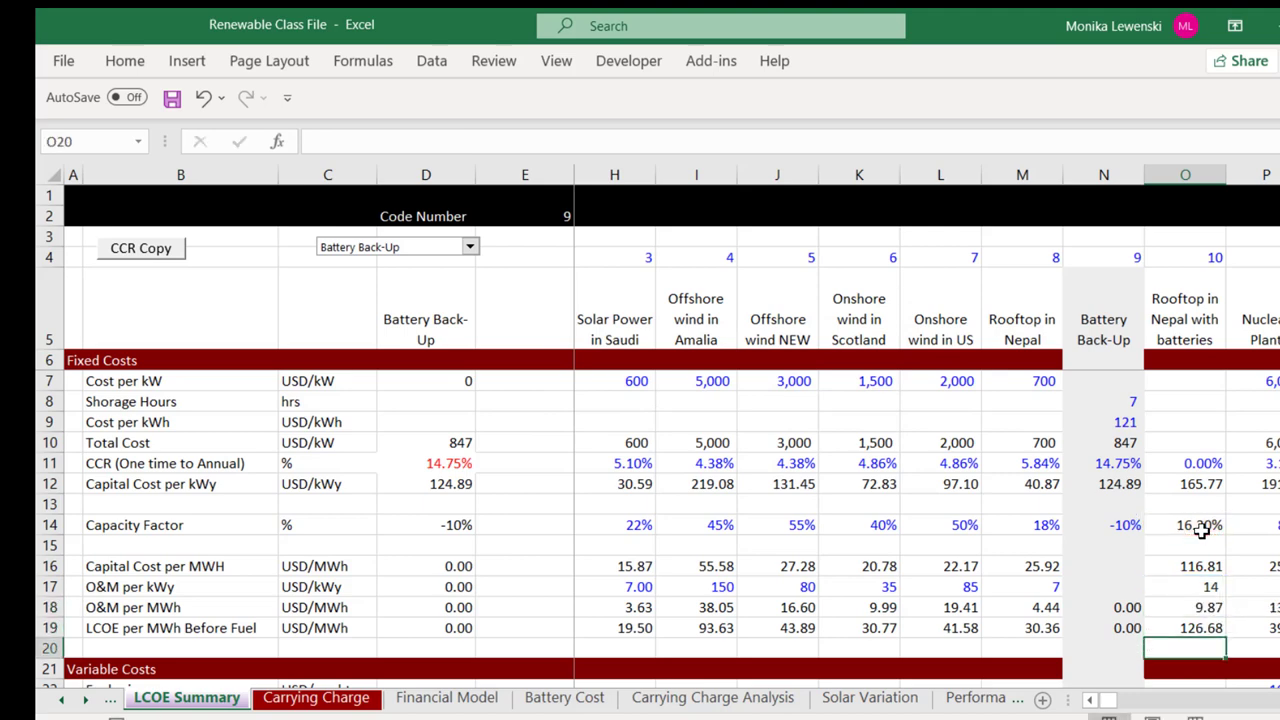
# Step: Check the new O&M per MWh formula and compare the LCOE per MWh Before Fuel formulas across the neighbouring technologies
pyautogui.press('Up')
pyautogui.press('Up')
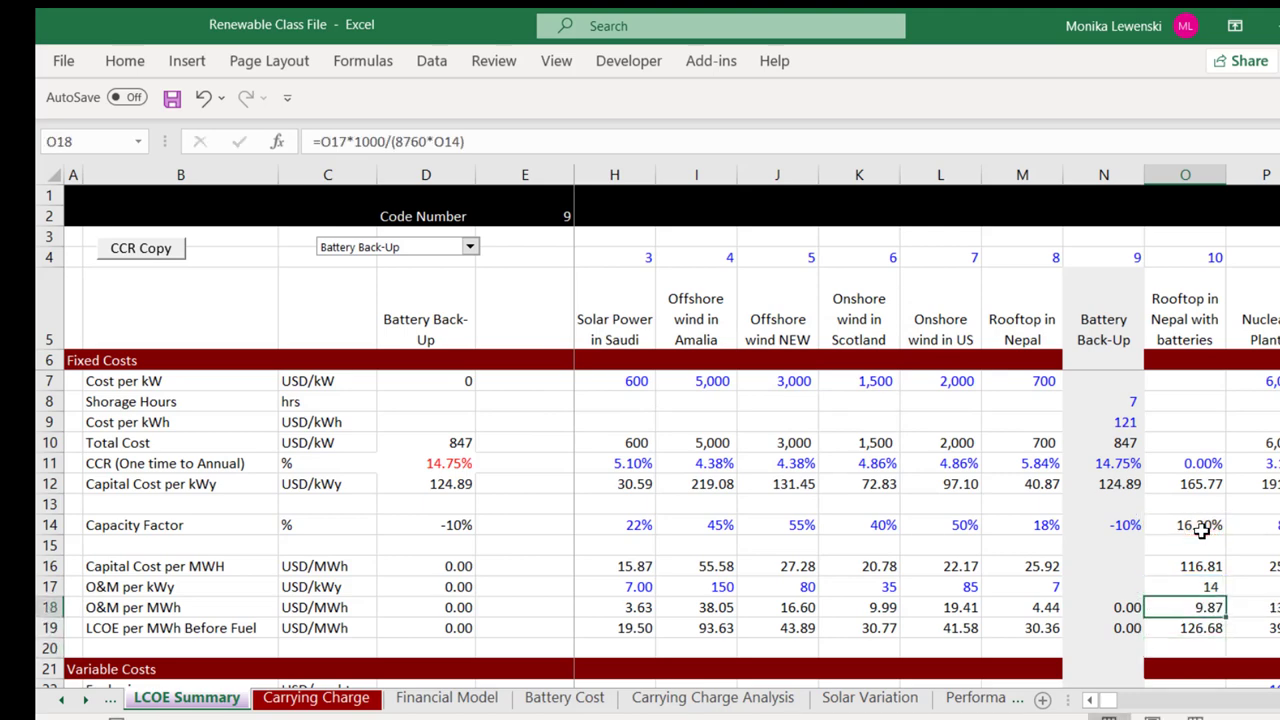
pyautogui.press('Down')
pyautogui.press('Left')
pyautogui.press('Left')
pyautogui.press('Left')
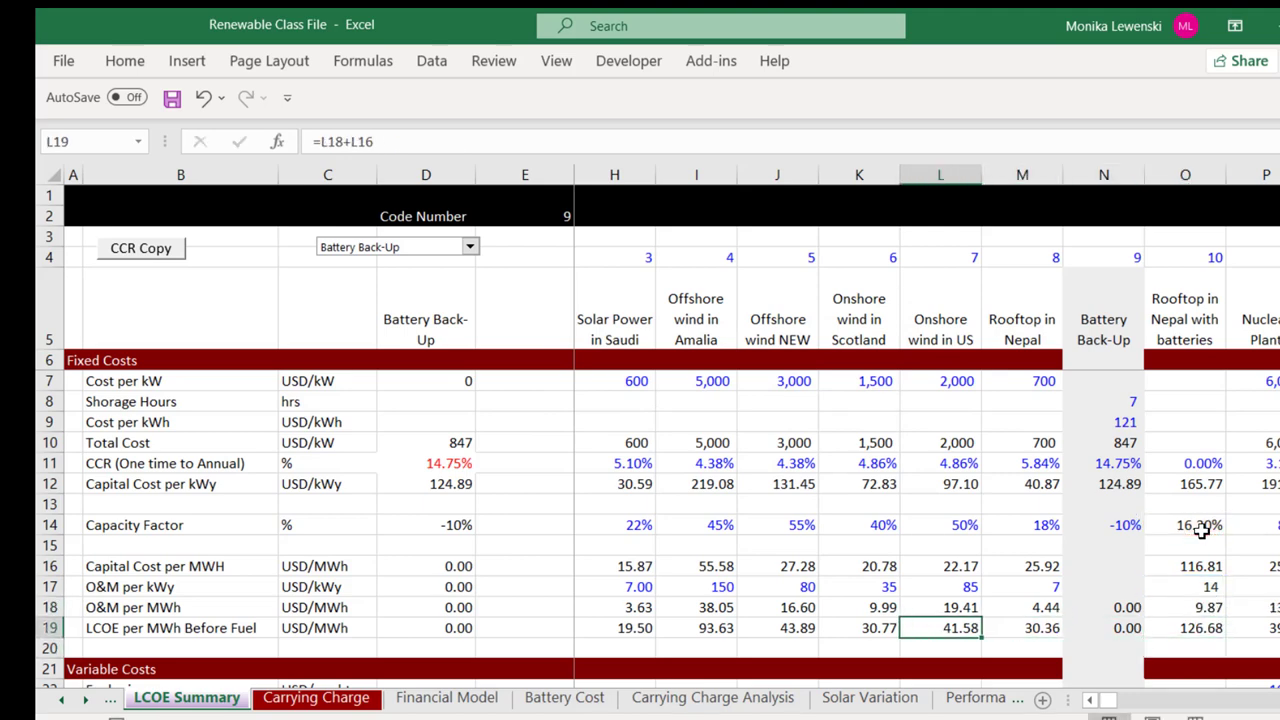
pyautogui.press('Right')
pyautogui.press('Right')
pyautogui.press('Right')
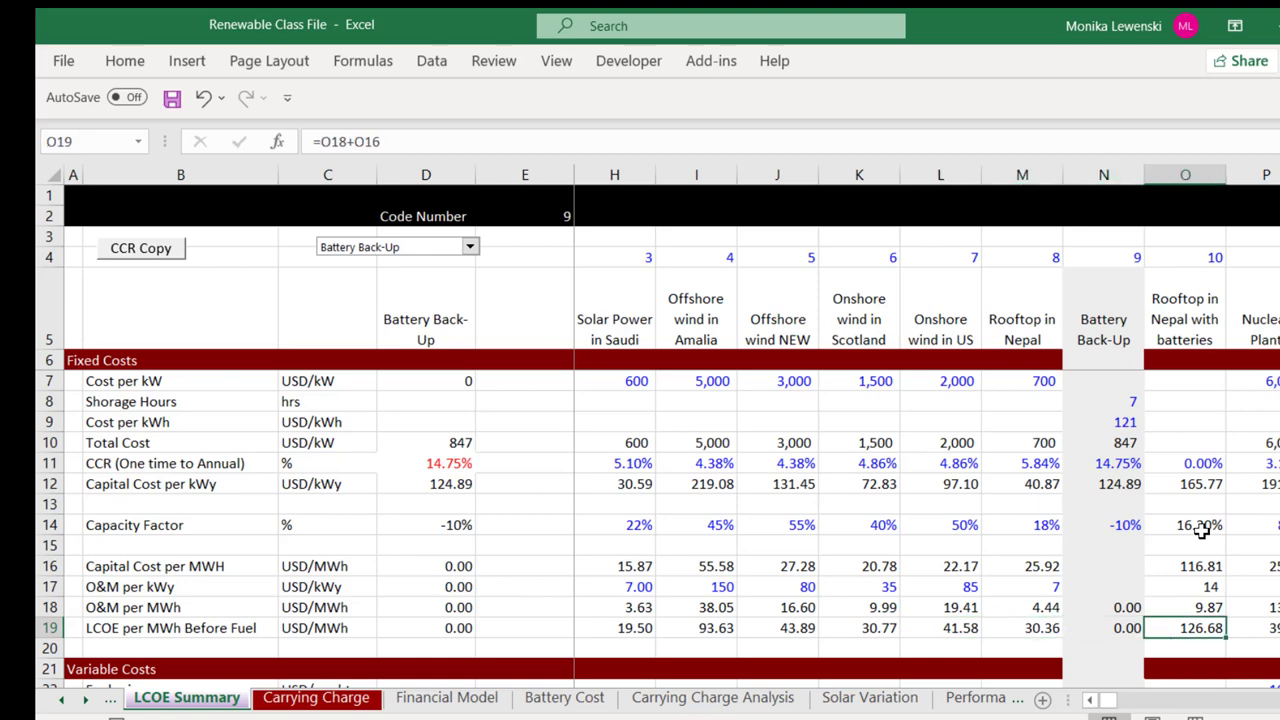
pyautogui.press('Left')
pyautogui.press('Left')
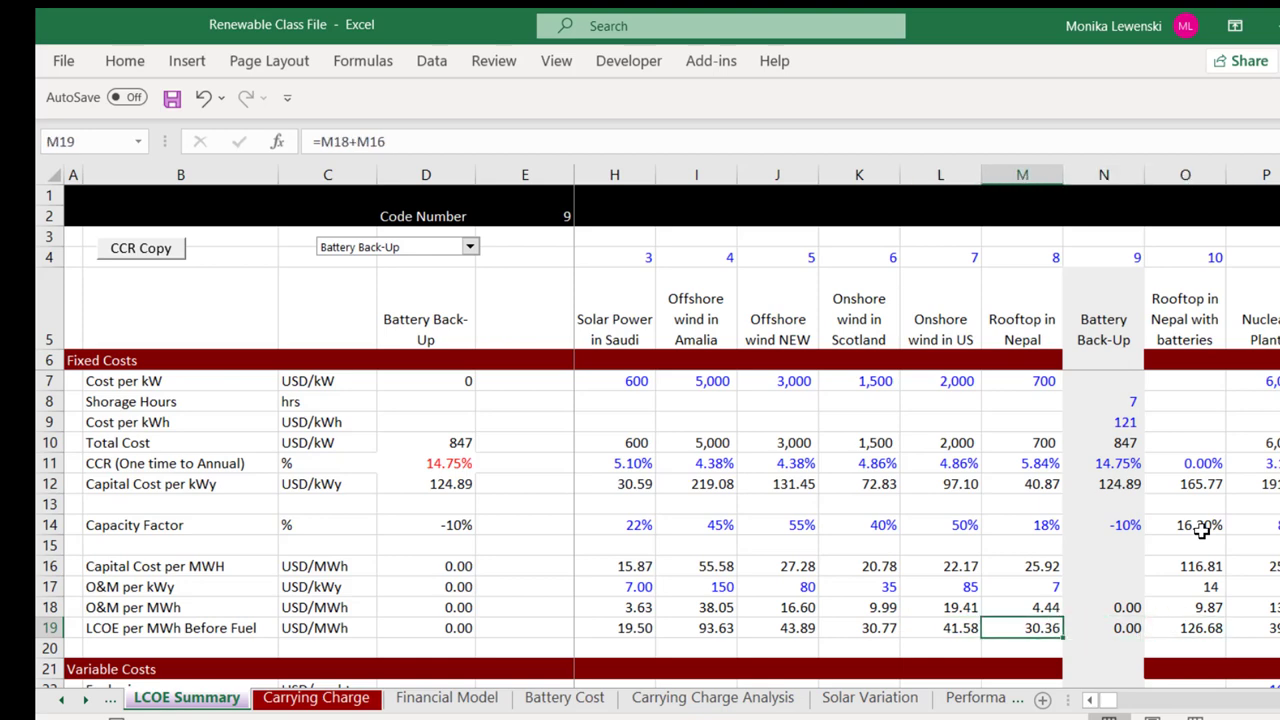
pyautogui.press('Right')
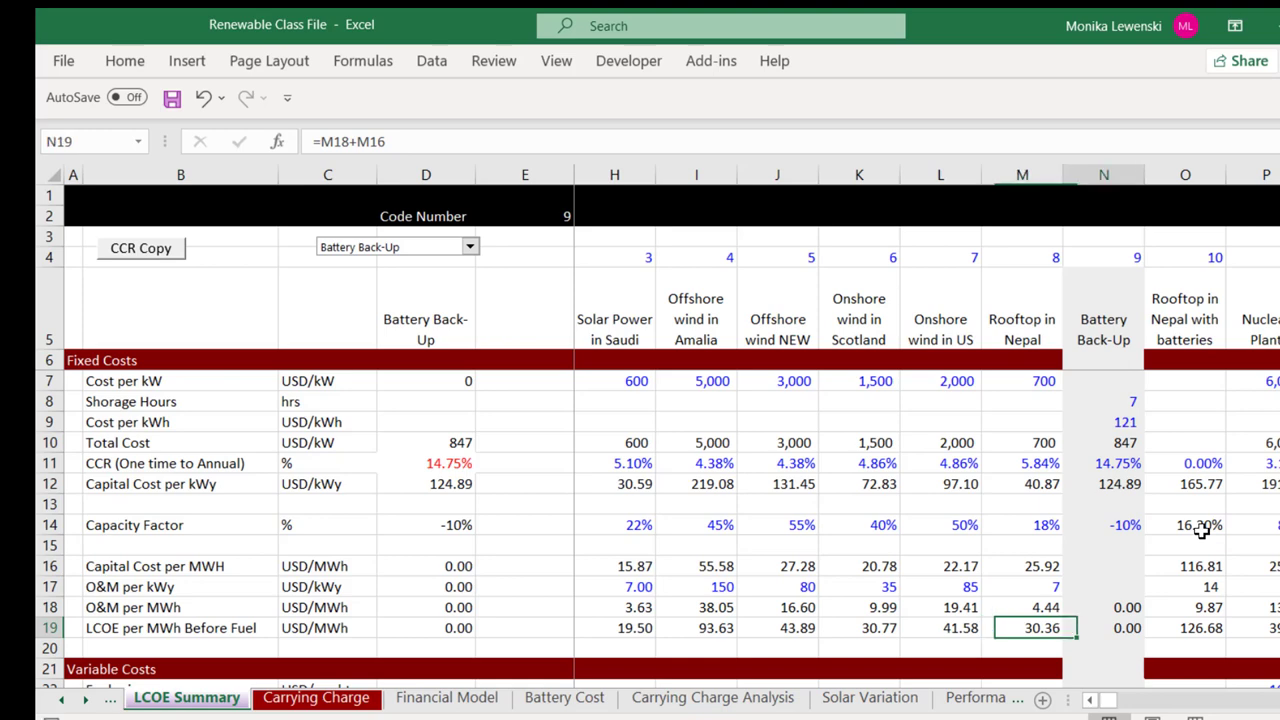
# Step: Set the Battery Back-Up plant life to 20 in the Carrying Charge Rate Inputs
pyautogui.press('Down')
pyautogui.press('Down')
pyautogui.press('Down')
pyautogui.press('Down')
pyautogui.press('Down')
pyautogui.press('Down')
pyautogui.press('Down')
pyautogui.press('Down')
pyautogui.press('Down')
pyautogui.press('Down')
pyautogui.press('Down')
pyautogui.press('Down')
pyautogui.press('Down')
pyautogui.press('Down')
pyautogui.press('Down')
pyautogui.press('Down')
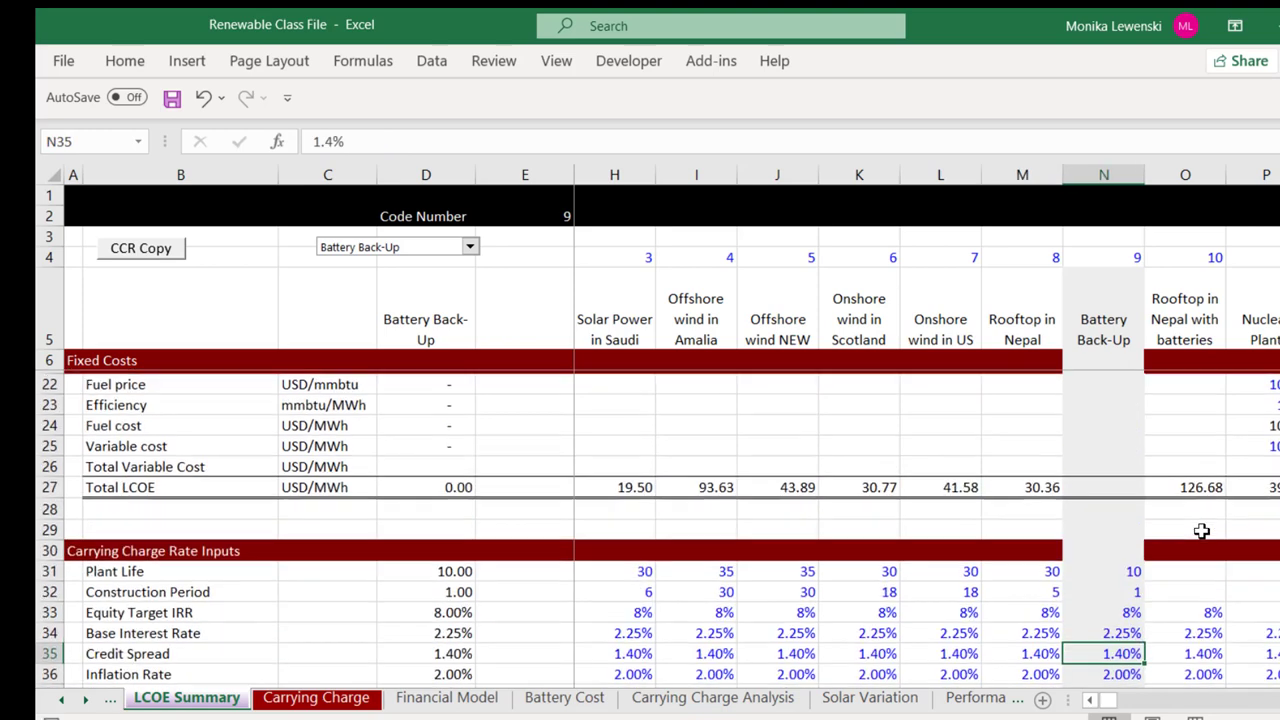
pyautogui.press('Up')
pyautogui.press('Up')
pyautogui.press('Up')
pyautogui.press('Up')
pyautogui.write('20')
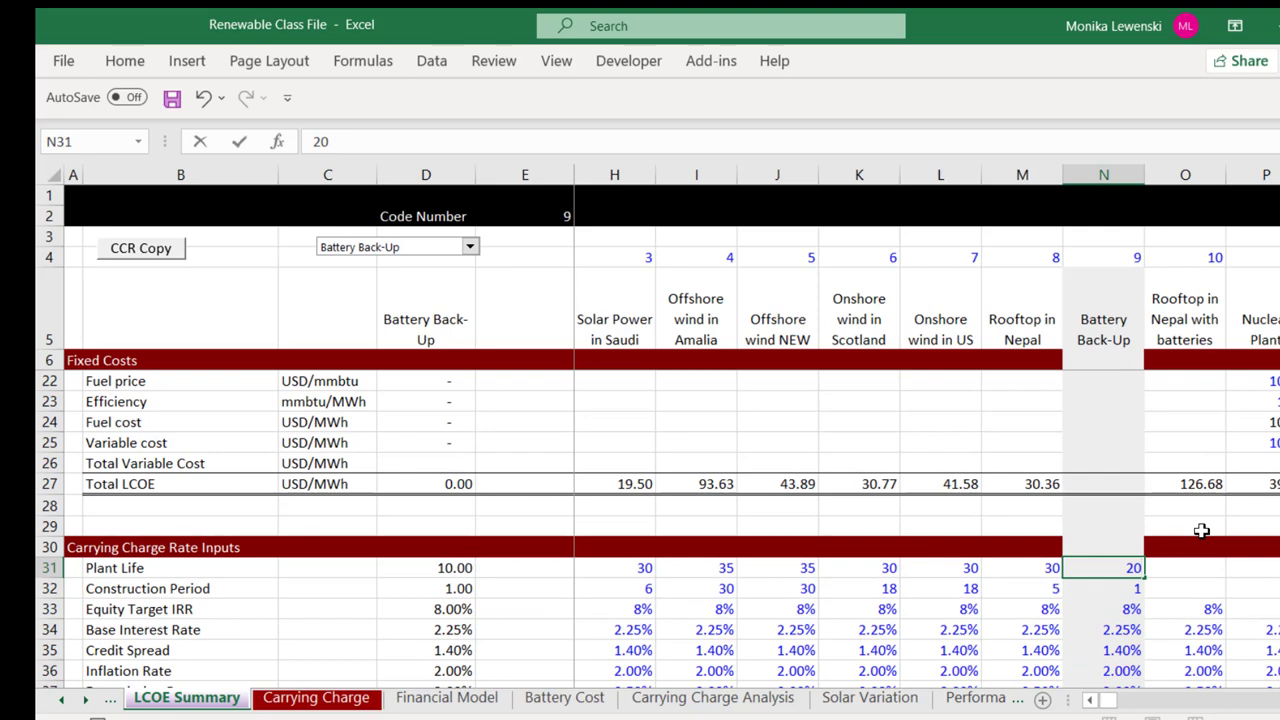
pyautogui.press('Return')
# Step: Set the Battery Back-Up degradation rate to 1% in the Carrying Charge Rate Inputs
pyautogui.press('Down')
pyautogui.press('Down')
pyautogui.press('Down')
pyautogui.press('Down')
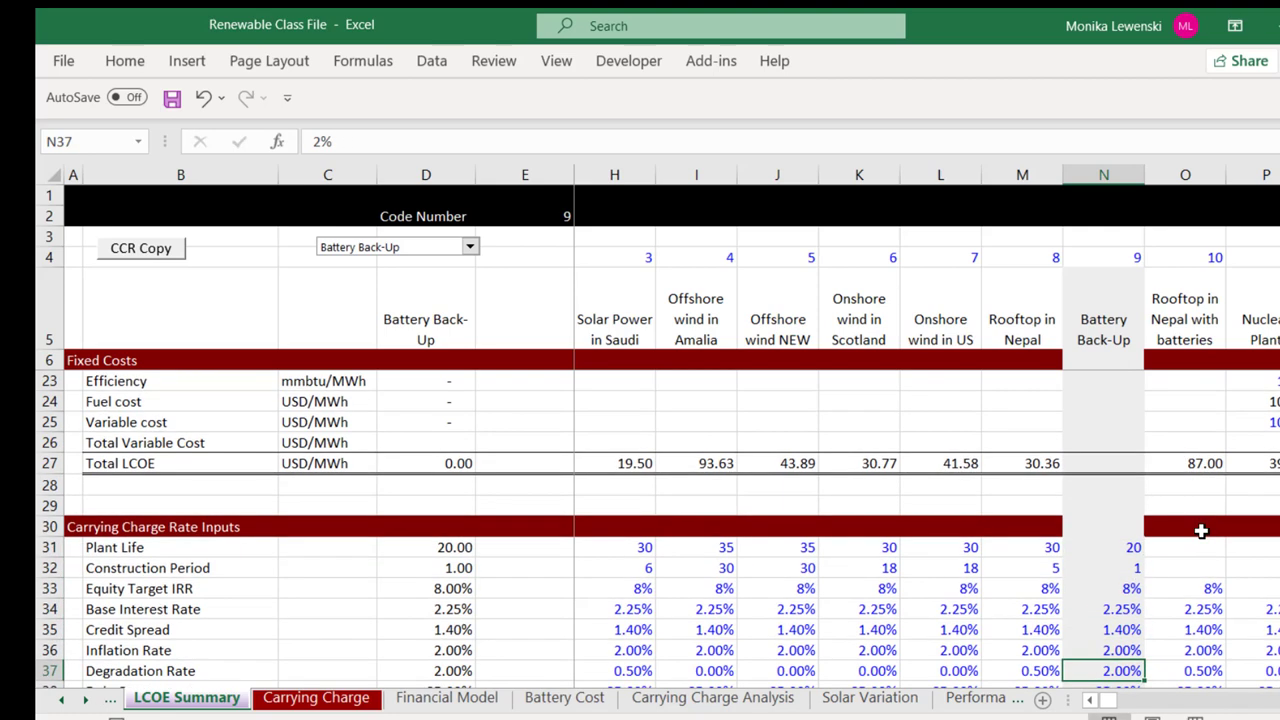
pyautogui.press('Up')
pyautogui.press('Down')
pyautogui.write('1')
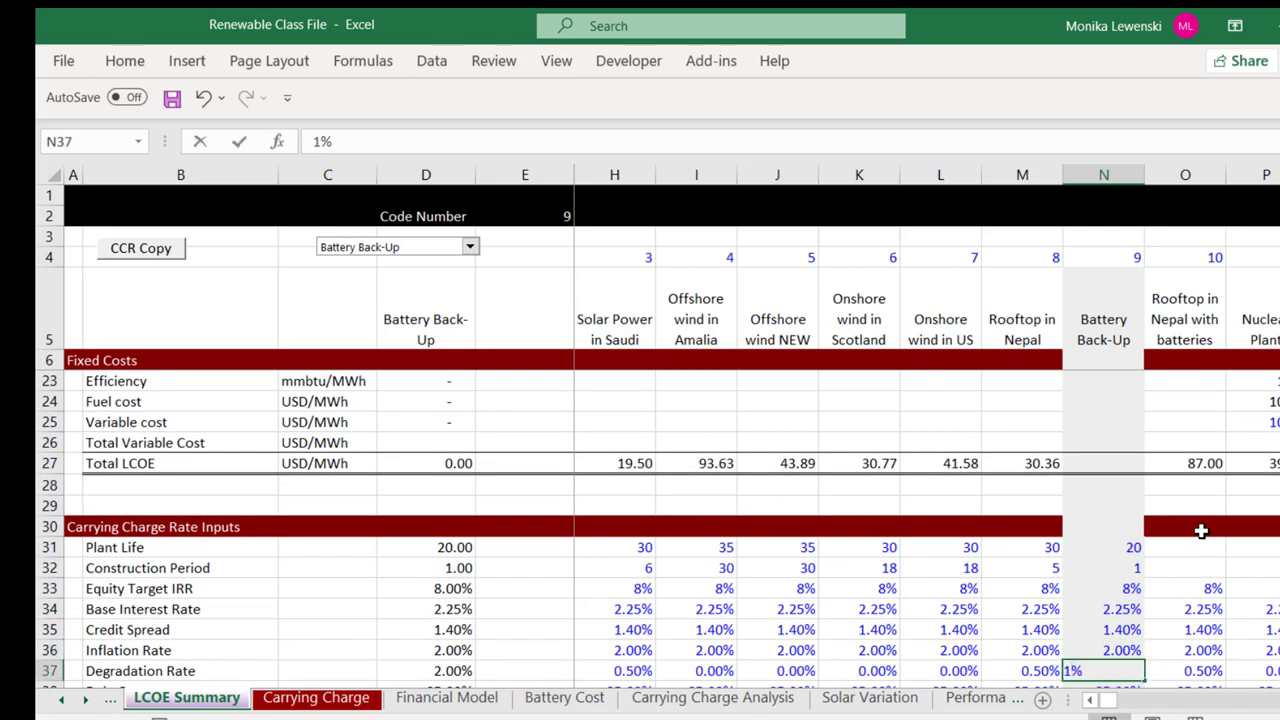
pyautogui.press('Return')
# Step: Examine the Battery Back-Up column's recalculated carrying charge, capital cost and LCOE rows in the Fixed Costs section
pyautogui.press('Up')
pyautogui.press('Up')
pyautogui.press('Up')
pyautogui.press('Up')
pyautogui.press('Up')
pyautogui.press('Up')
pyautogui.press('Up')
pyautogui.press('Up')
pyautogui.press('Up')
pyautogui.press('Up')
pyautogui.press('Up')
pyautogui.press('Up')
pyautogui.press('Up')
pyautogui.press('Up')
pyautogui.press('Up')
pyautogui.press('Up')
pyautogui.press('Up')
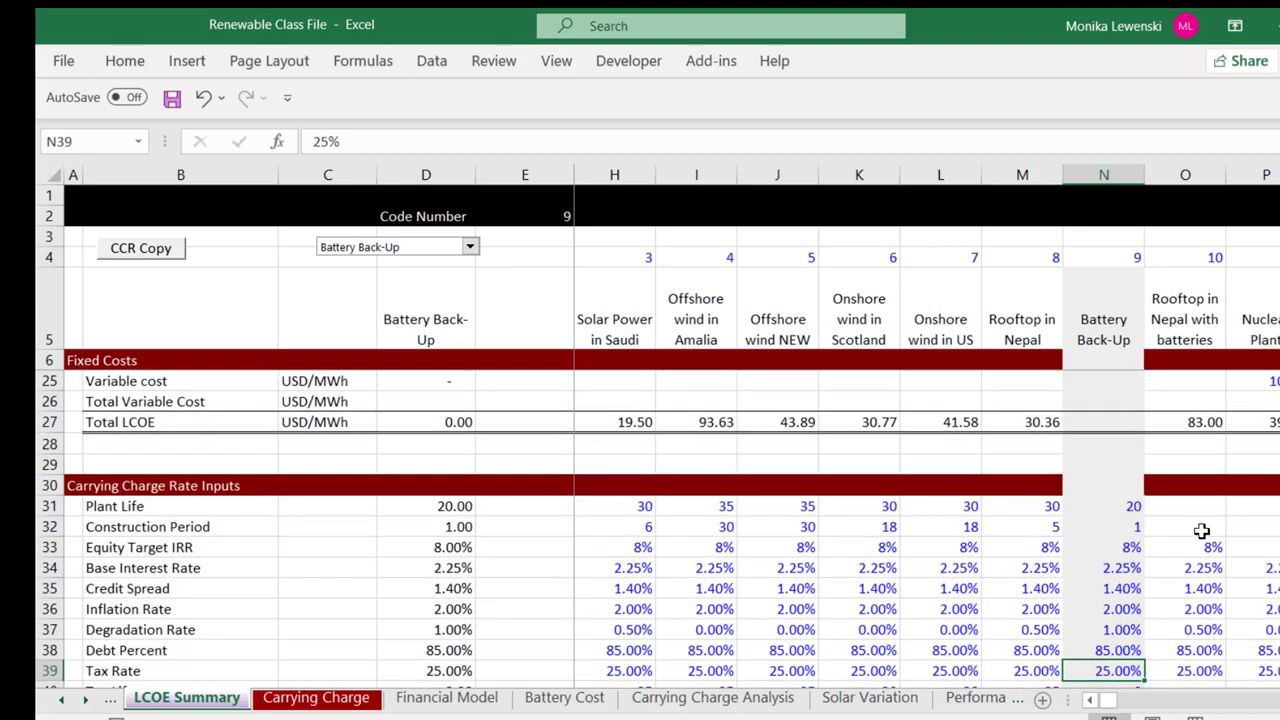
pyautogui.press('Up')
pyautogui.press('Up')
pyautogui.press('Up')
pyautogui.press('Up')
pyautogui.press('Up')
pyautogui.press('Up')
pyautogui.press('Up')
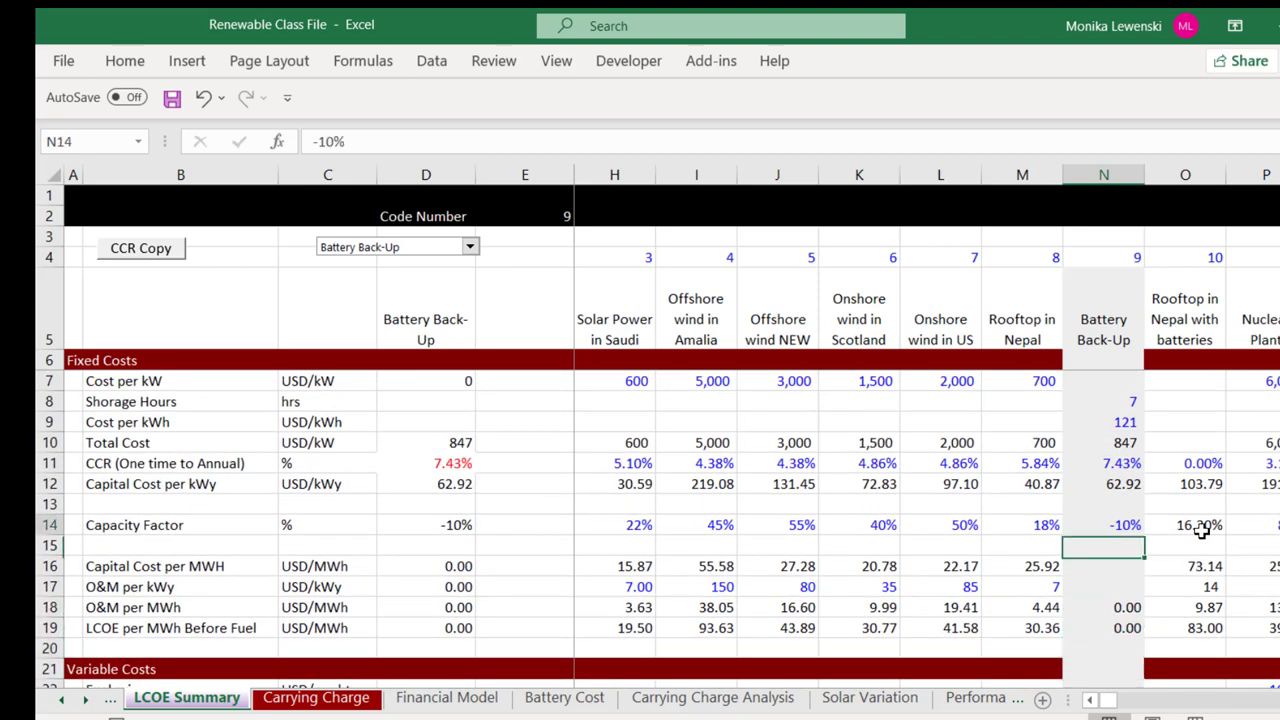
pyautogui.press('Down')
pyautogui.press('Down')
pyautogui.press('Down')
pyautogui.press('Down')
pyautogui.press('Up')
pyautogui.press('Up')
pyautogui.press('Up')
pyautogui.press('Up')
pyautogui.press('Up')
pyautogui.press('Up')
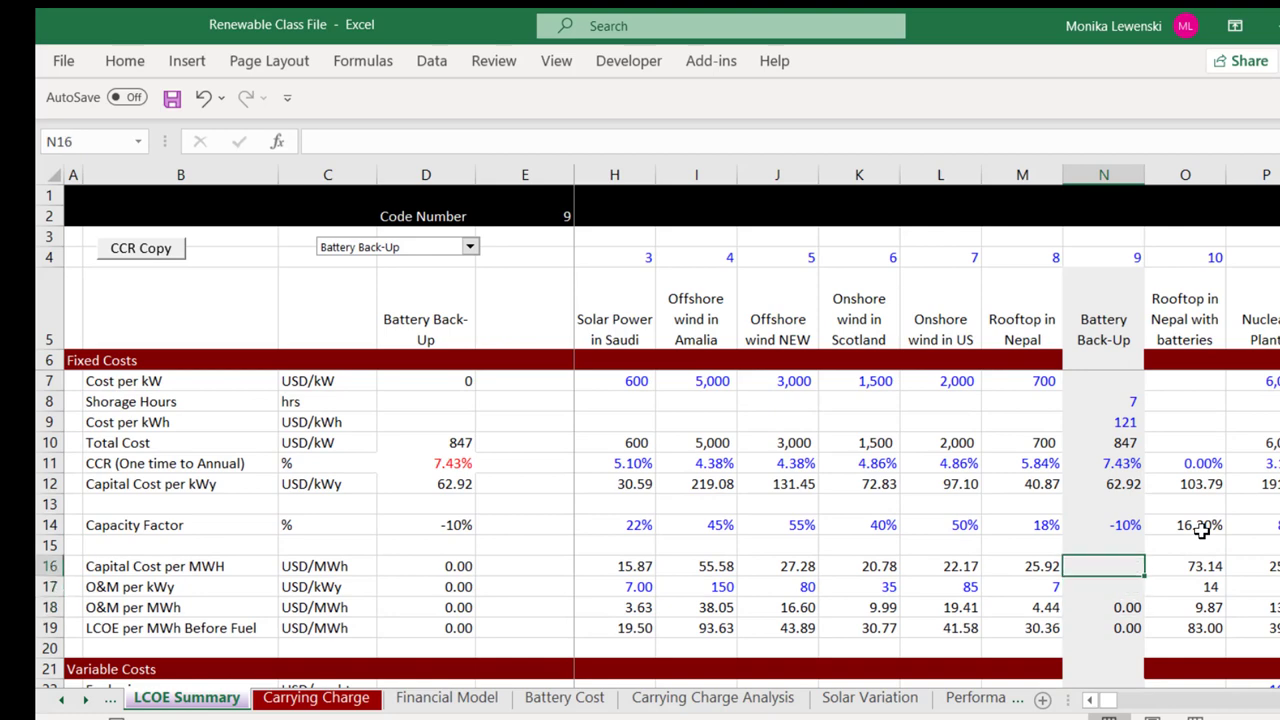
pyautogui.press('Down')
pyautogui.press('Down')
pyautogui.press('Down')
pyautogui.press('Down')
pyautogui.press('Down')
pyautogui.press('Down')
pyautogui.press('Down')
pyautogui.press('Down')
pyautogui.press('Up')
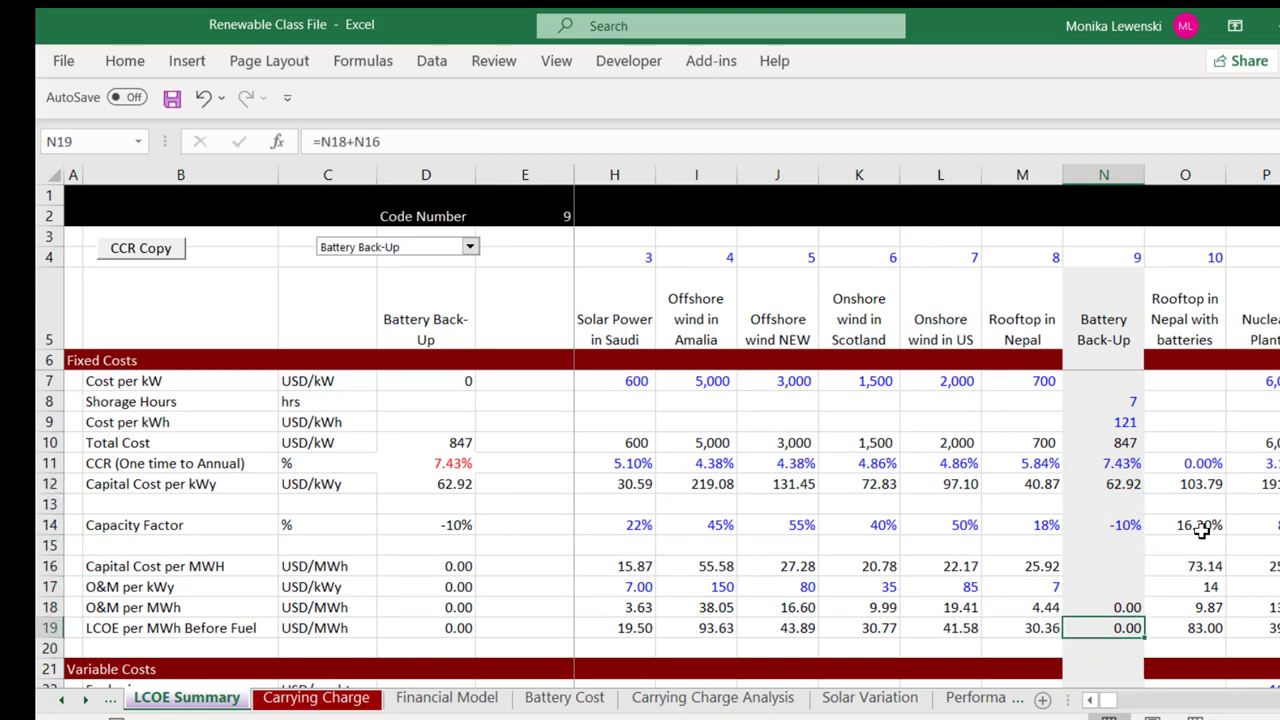
# Step: Compare the LCOE per MWh Before Fuel of Rooftop in Nepal with and without batteries
pyautogui.press('Right')
pyautogui.press('Right')
pyautogui.press('Left')
pyautogui.press('Left')
pyautogui.press('Left')
pyautogui.press('Right')
pyautogui.press('Right')
# Step: Set the Battery Back-Up storage hours to 1.94 in cell N8
pyautogui.press('Up')
pyautogui.press('Up')
pyautogui.press('Up')
pyautogui.press('Up')
pyautogui.press('Up')
pyautogui.press('Up')
pyautogui.press('Up')
pyautogui.press('Up')
pyautogui.press('Up')
pyautogui.press('Up')
pyautogui.press('Left')
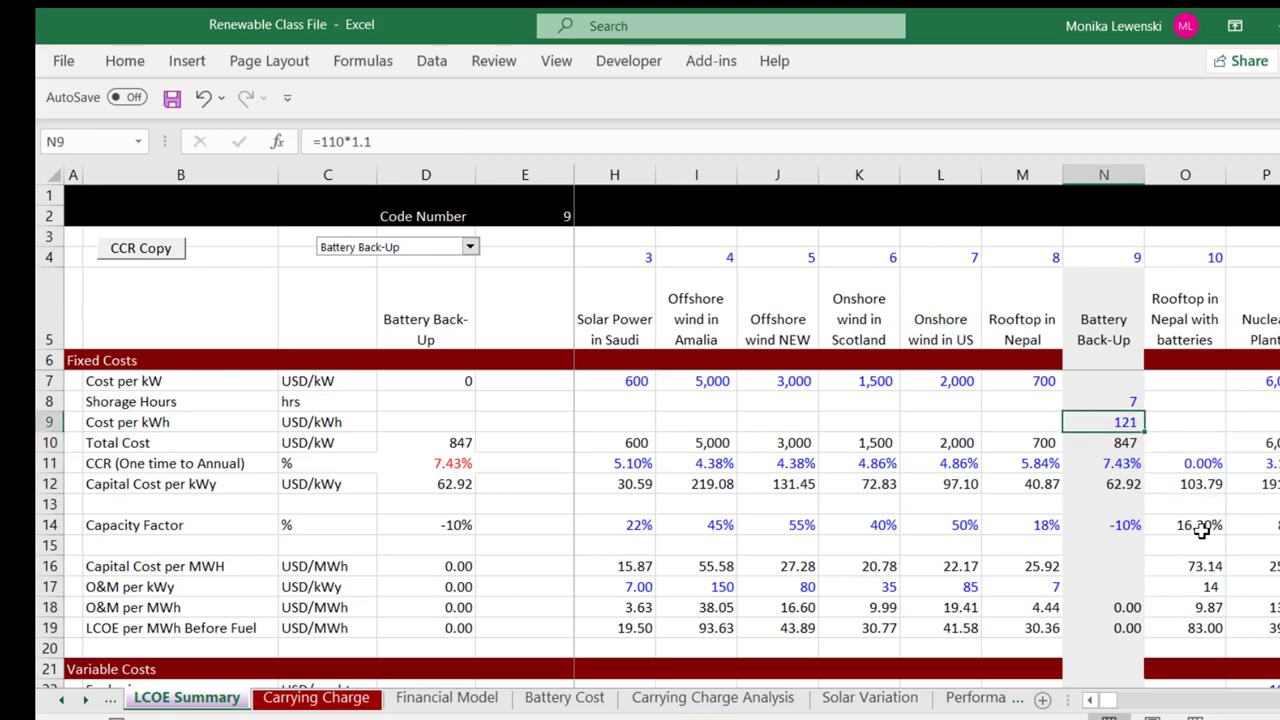
pyautogui.press('Left')
pyautogui.press('Right')
pyautogui.press('Up')
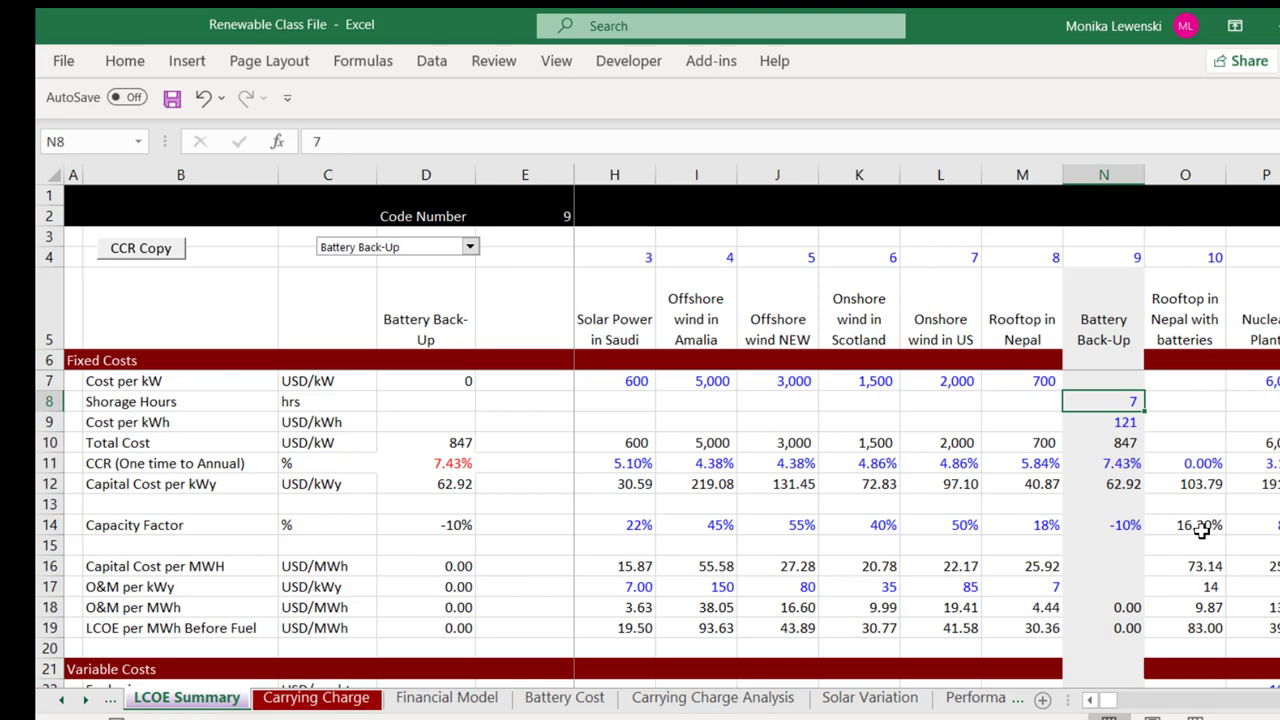
pyautogui.write('00')
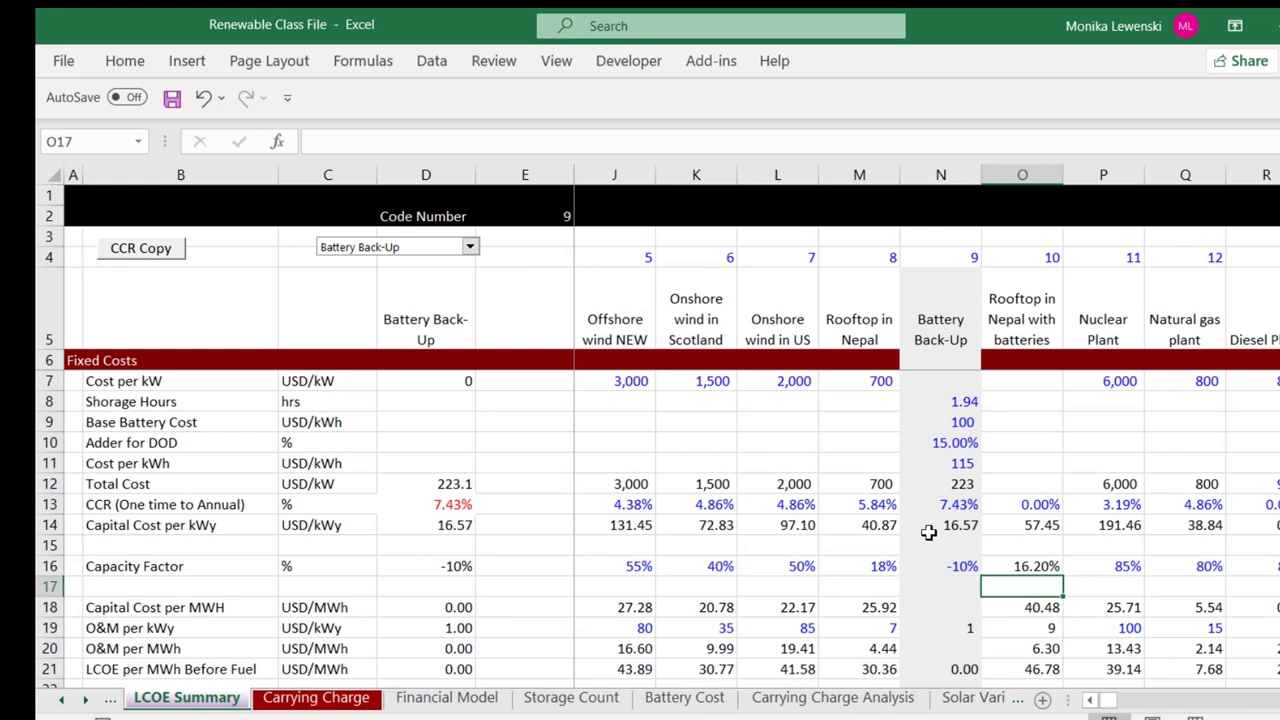
# Step: Look up the Storage Hours/Capacity calculations on the Storage Count sheet and return to the Battery Back-Up storage hours on LCOE Summary
pyautogui.hotkey('ctrl', 'pagedown')
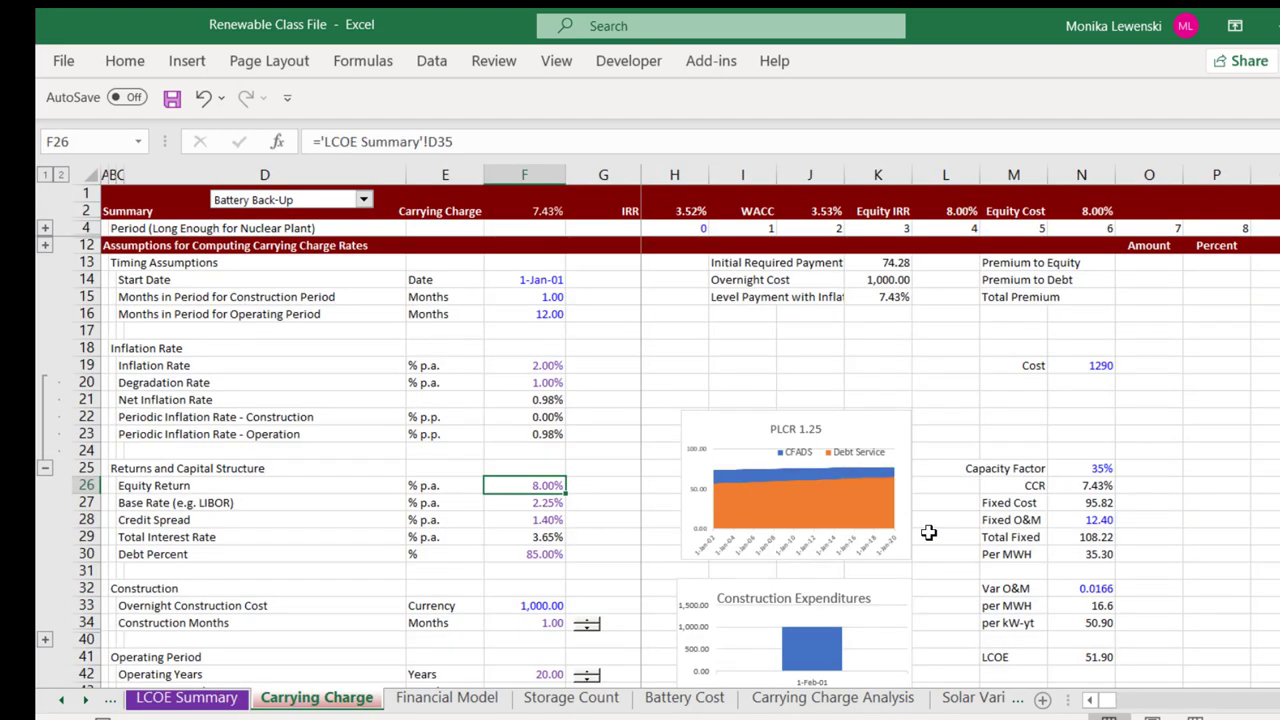
pyautogui.hotkey('ctrl', 'pagedown')
pyautogui.hotkey('ctrl', 'pagedown')
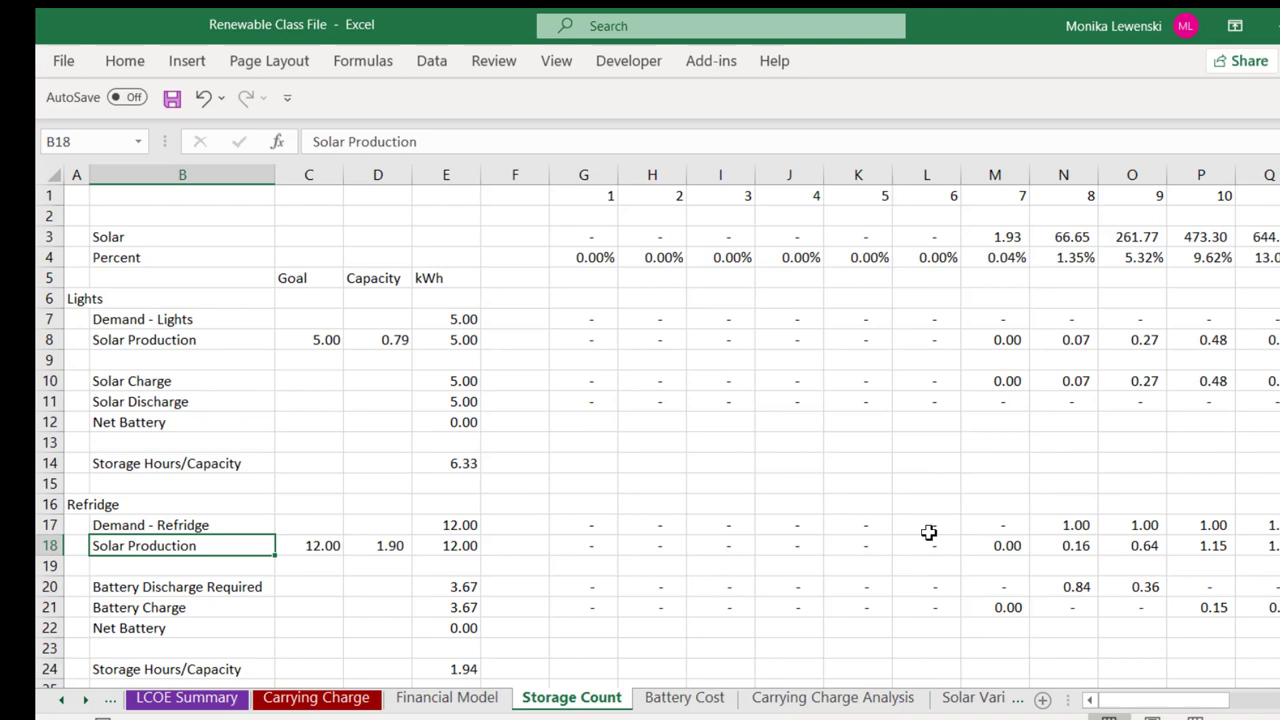
pyautogui.hotkey('ctrl', 'pageup')
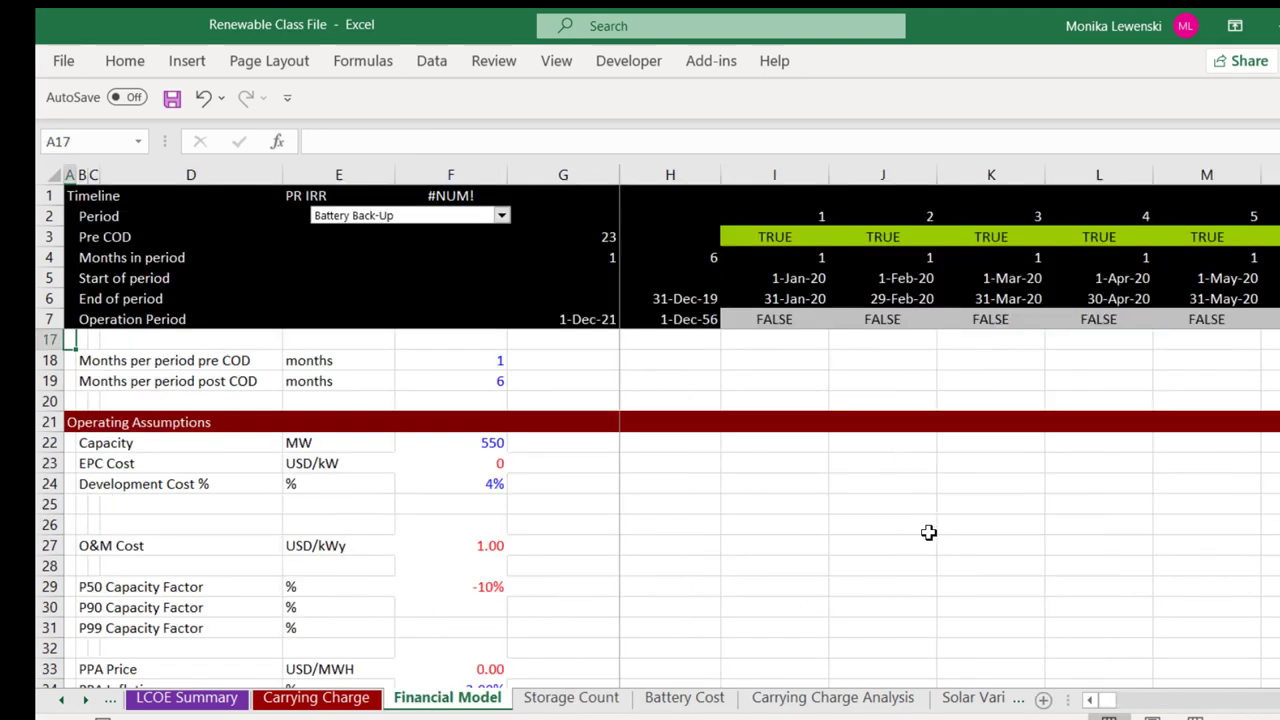
pyautogui.hotkey('ctrl', 'pageup')
pyautogui.hotkey('ctrl', 'pageup')
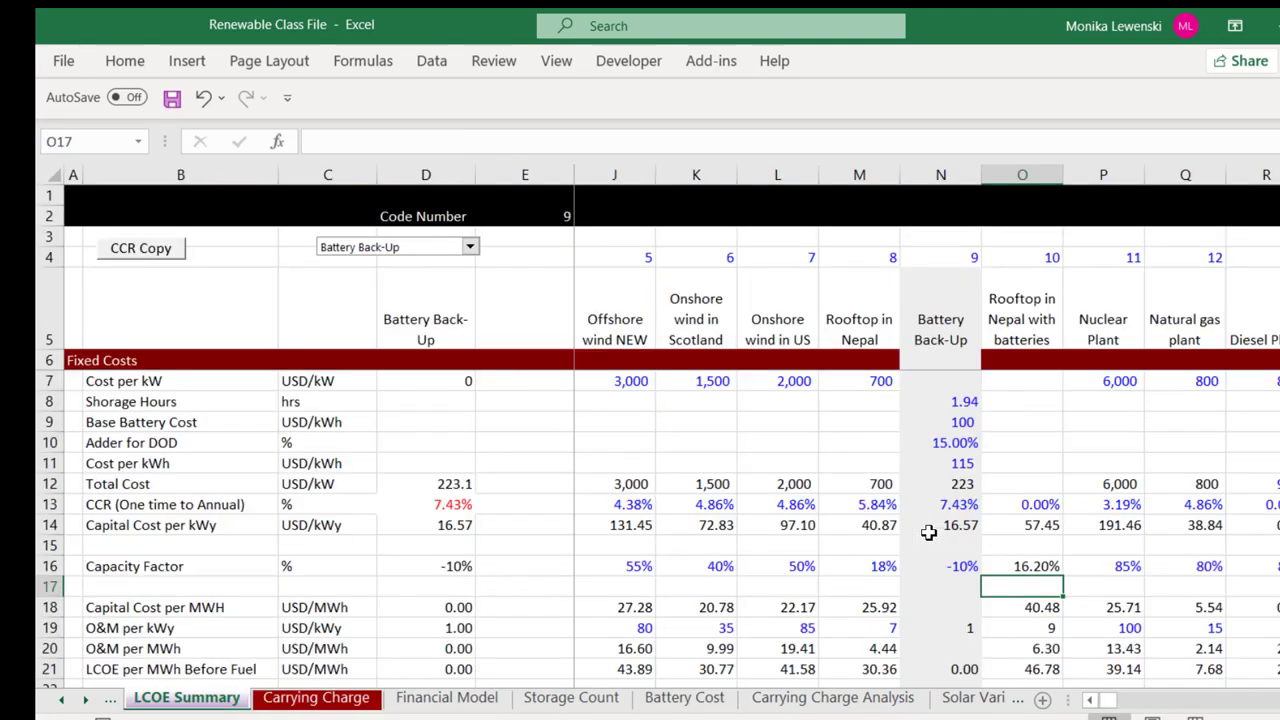
pyautogui.click(955, 391)
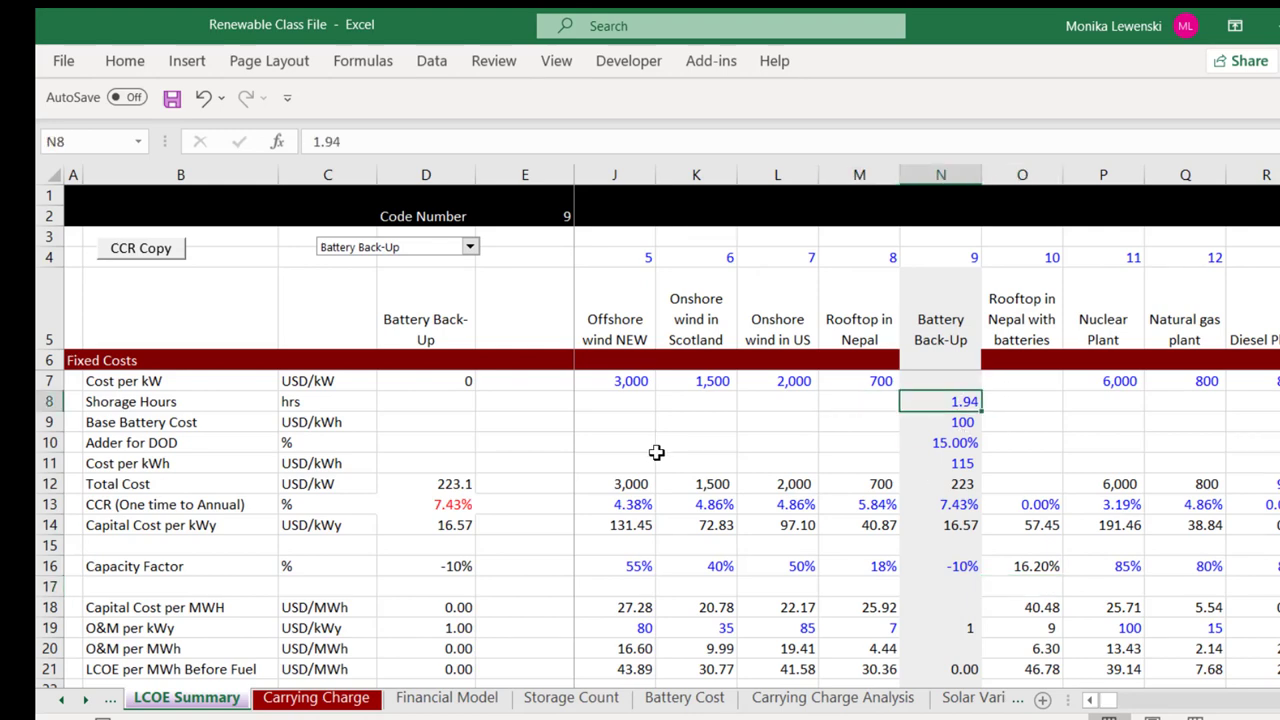
# Step: Switch from the Renewable Class File to the UNDP Microgrid Tool workbook
pyautogui.hotkey('ctrl', 'pagedown')
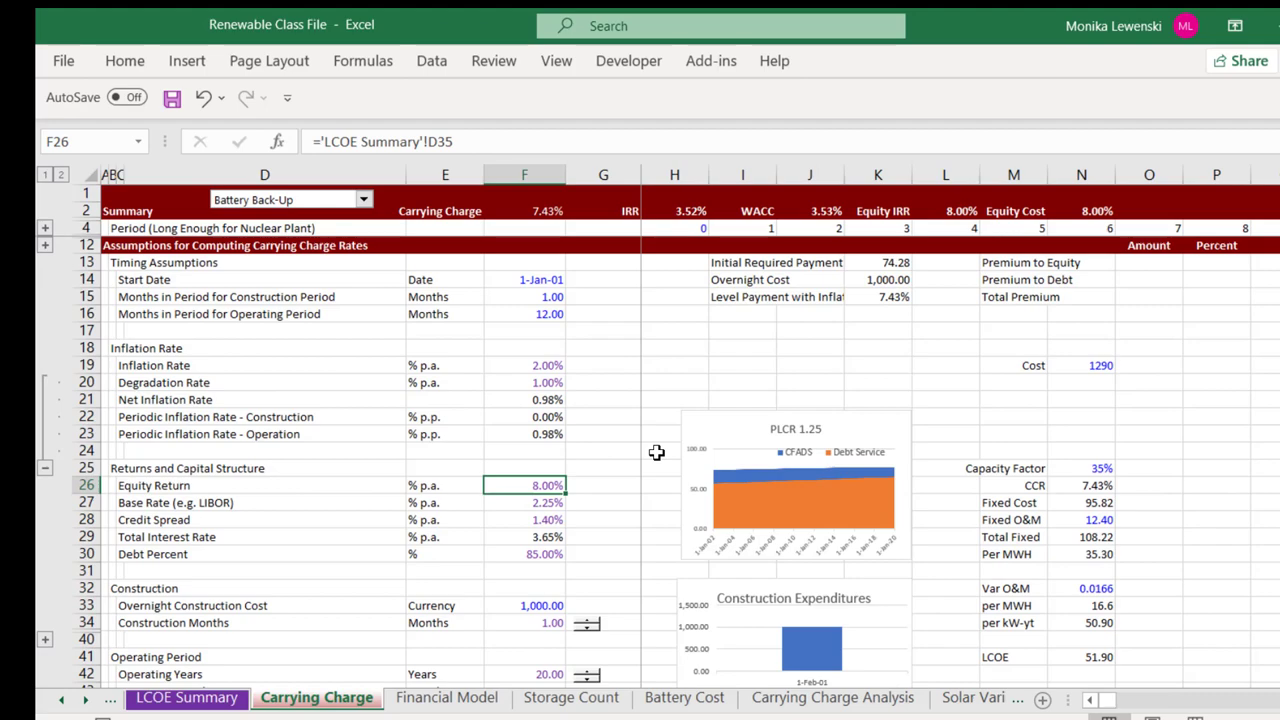
pyautogui.click(1000, 719)
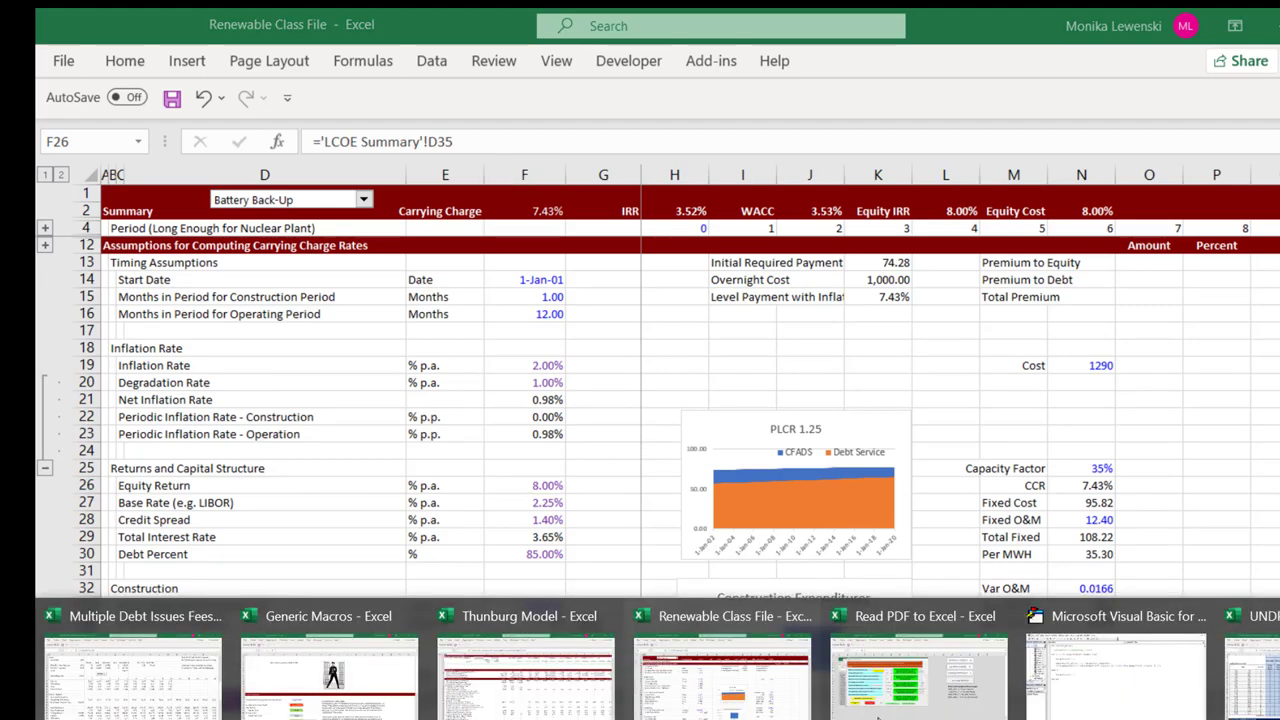
pyautogui.click(1237, 703)
# Step: View the Table of Contents sheet and the beginning of the Introduction sheet in the UNDP Microgrid Tool workbook
pyautogui.hotkey('ctrl', 'pageup')
pyautogui.hotkey('ctrl', 'pageup')
pyautogui.hotkey('ctrl', 'pageup')
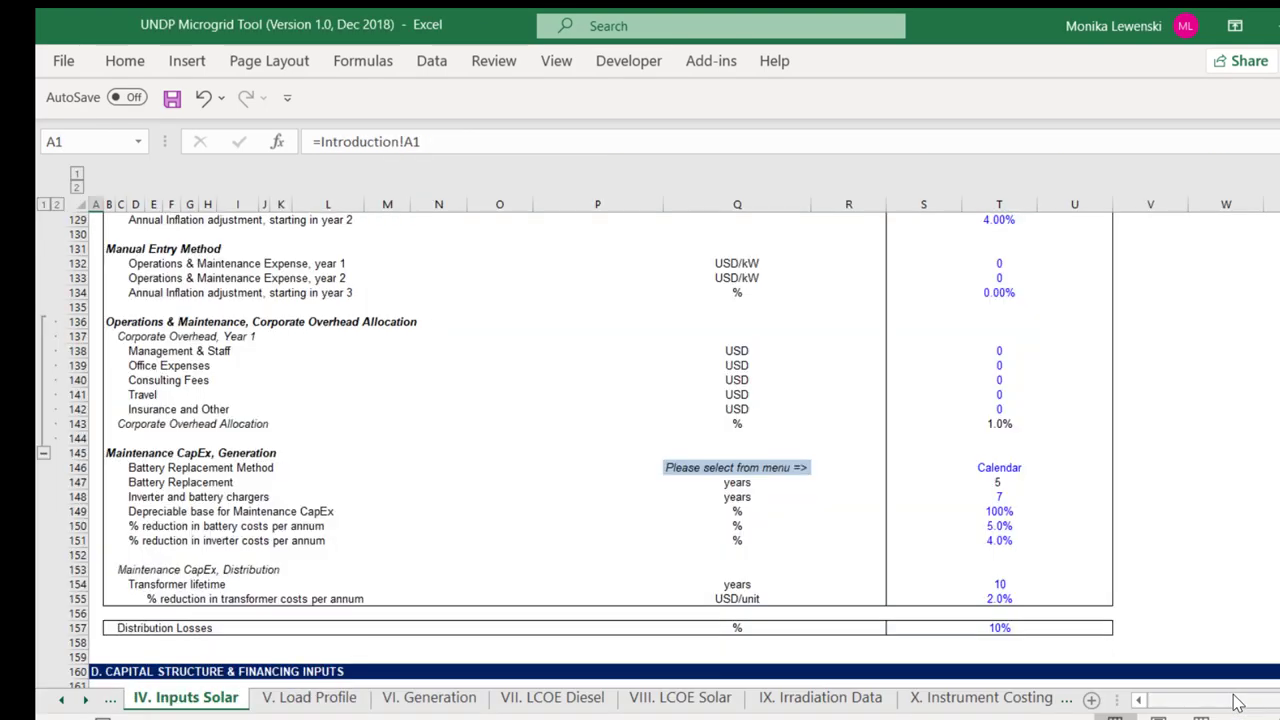
pyautogui.hotkey('ctrl', 'pageup')
pyautogui.hotkey('ctrl', 'pageup')
pyautogui.hotkey('ctrl', 'pageup')
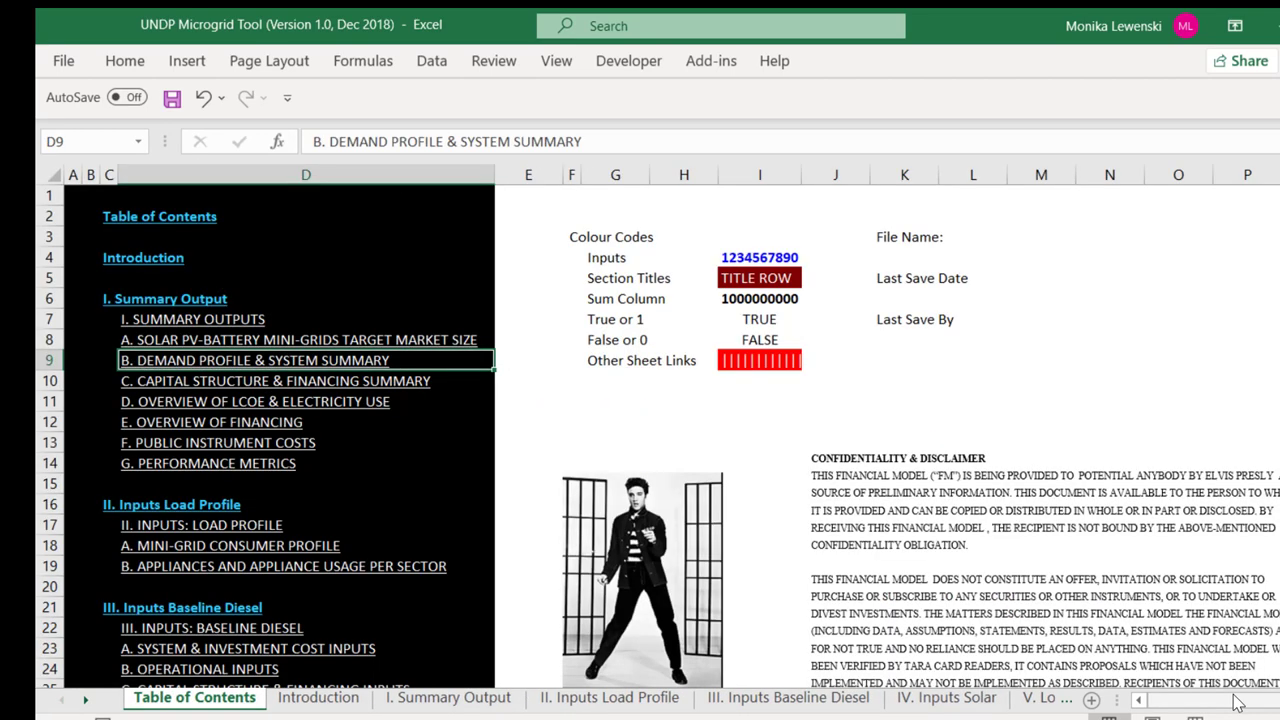
pyautogui.hotkey('ctrl', 'pagedown')
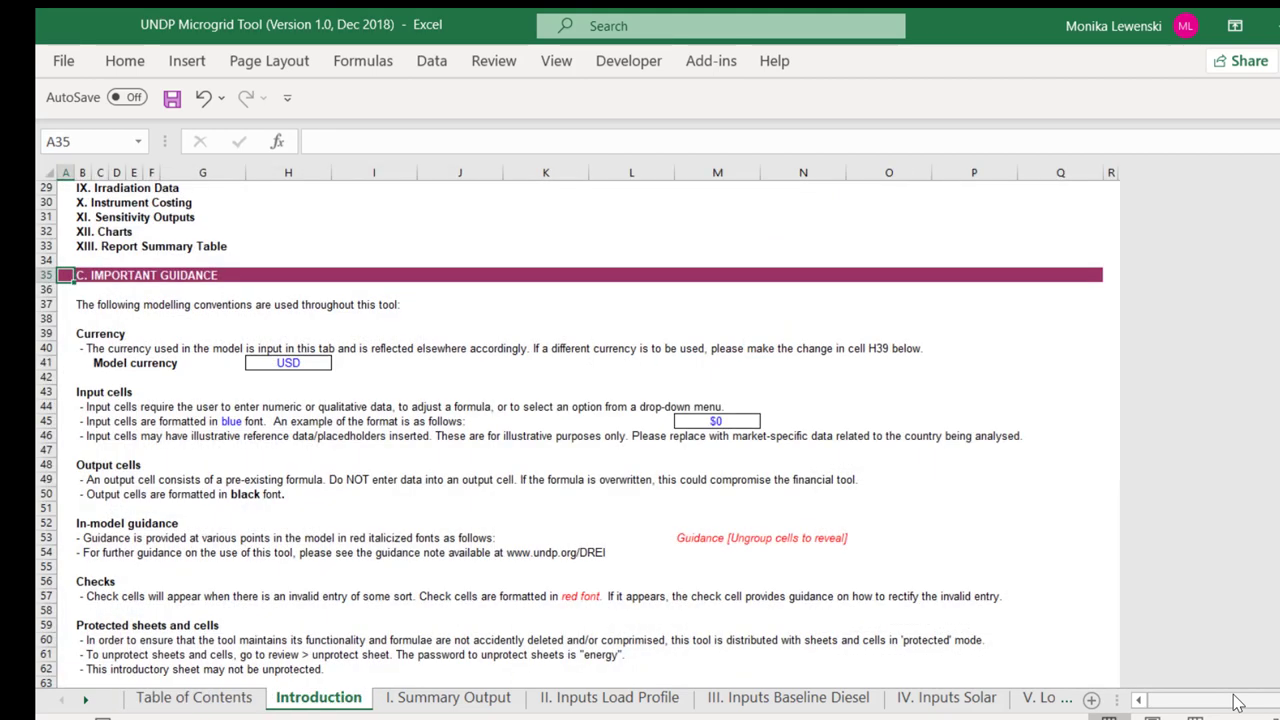
pyautogui.hotkey('ctrl', 'Home')
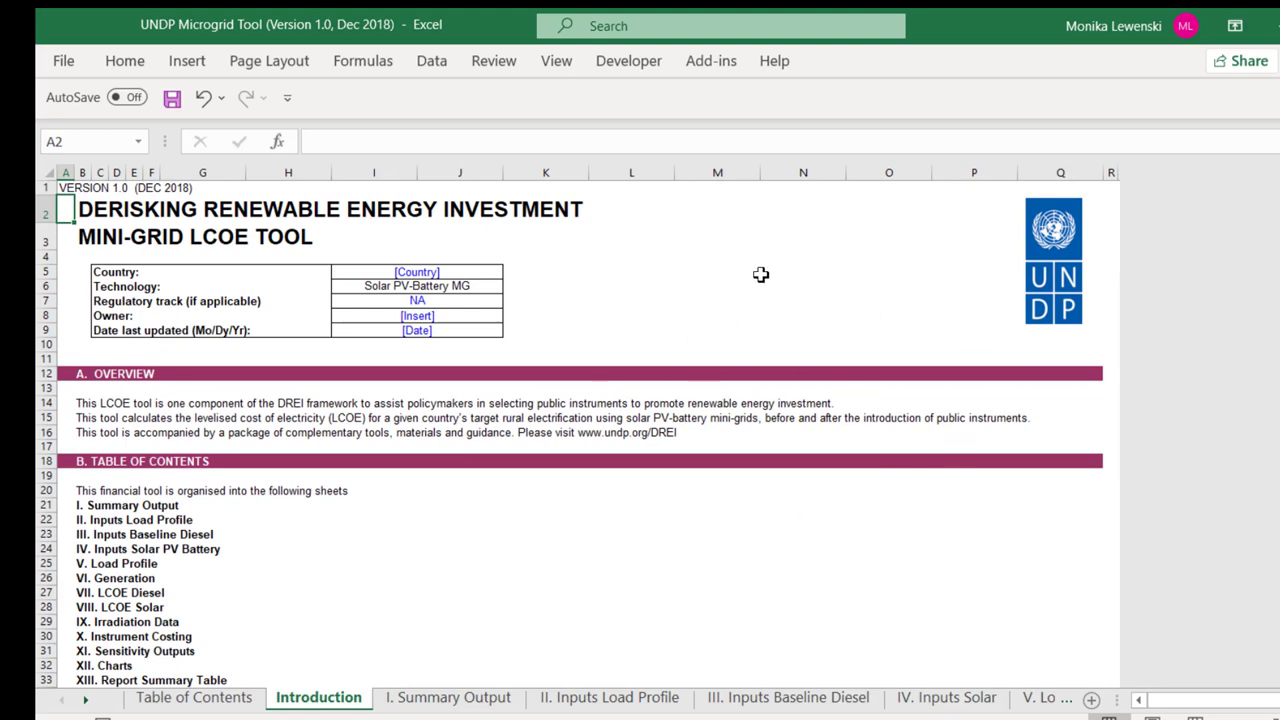
# Step: Examine the appliance inputs, the hourly appliance use and the solar PV generation data on the Inputs Load Profile, Load Profile and Generation sheets
pyautogui.hotkey('ctrl', 'pagedown')
pyautogui.hotkey('ctrl', 'pagedown')
pyautogui.hotkey('ctrl', 'pagedown')
pyautogui.hotkey('ctrl', 'pagedown')
pyautogui.hotkey('ctrl', 'pagedown')
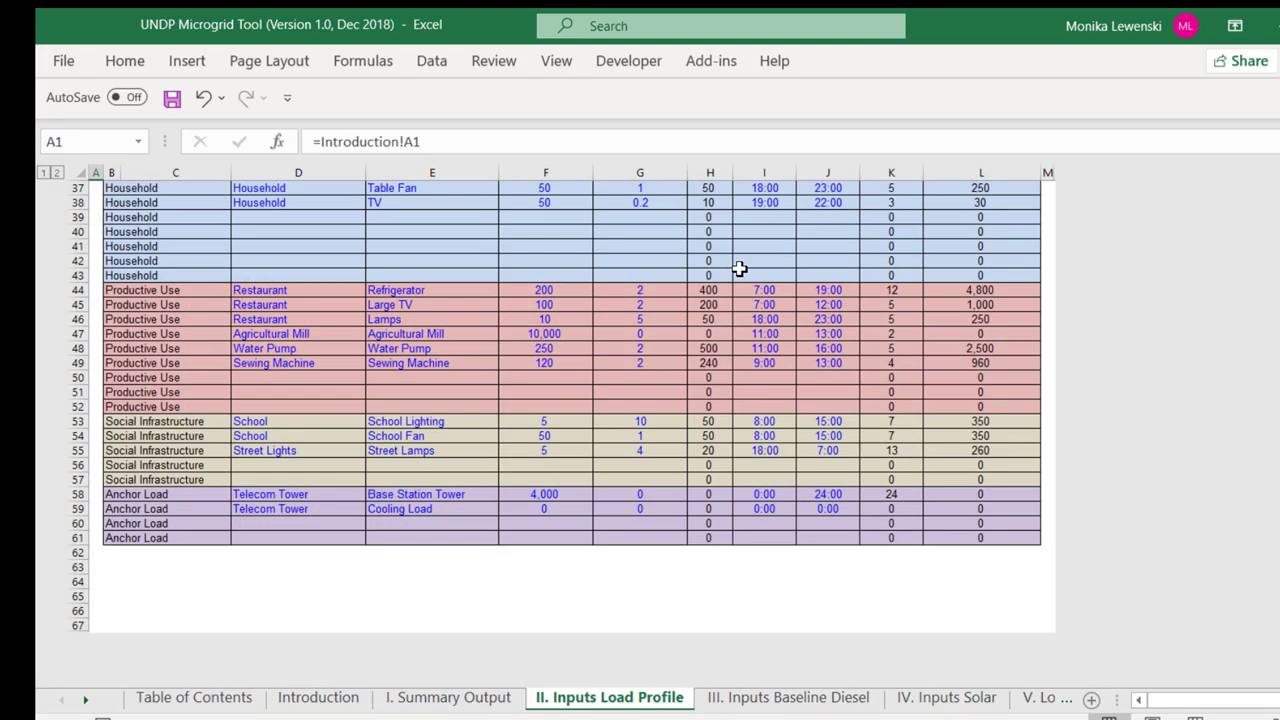
pyautogui.hotkey('ctrl', 'pagedown')
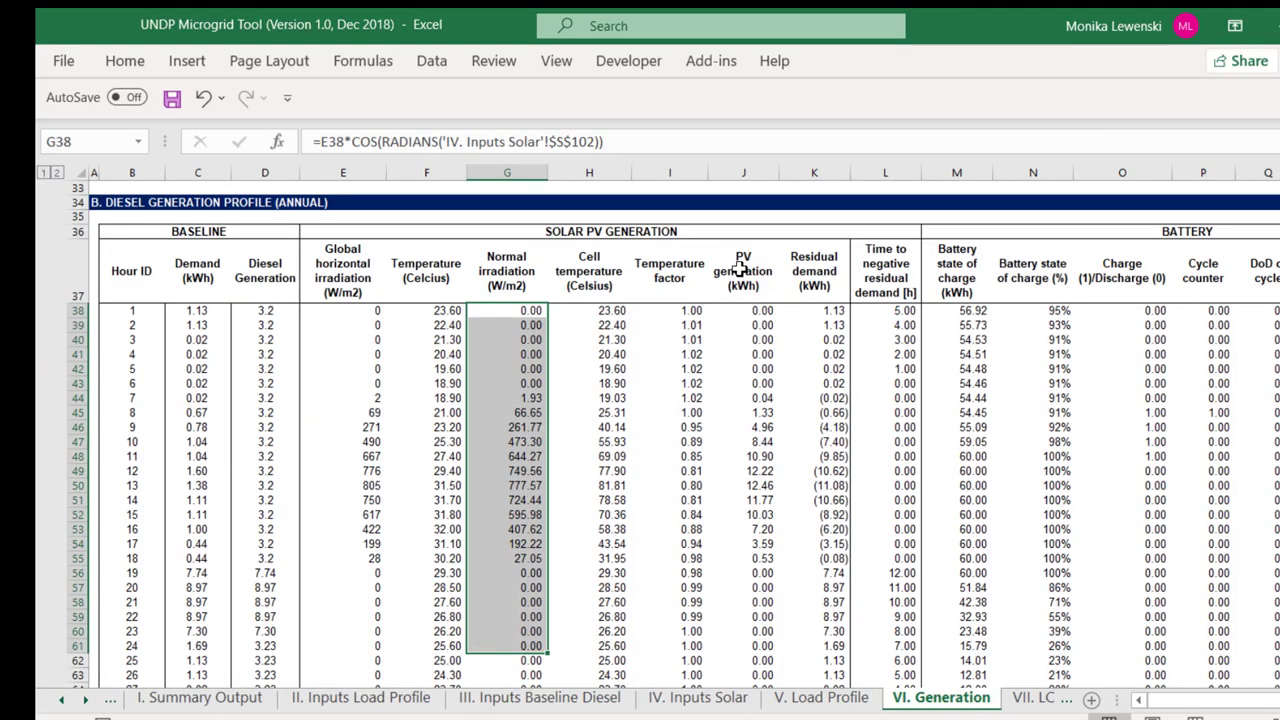
pyautogui.hotkey('ctrl', 'pageup')
pyautogui.hotkey('ctrl', 'pageup')
pyautogui.hotkey('ctrl', 'pagedown')
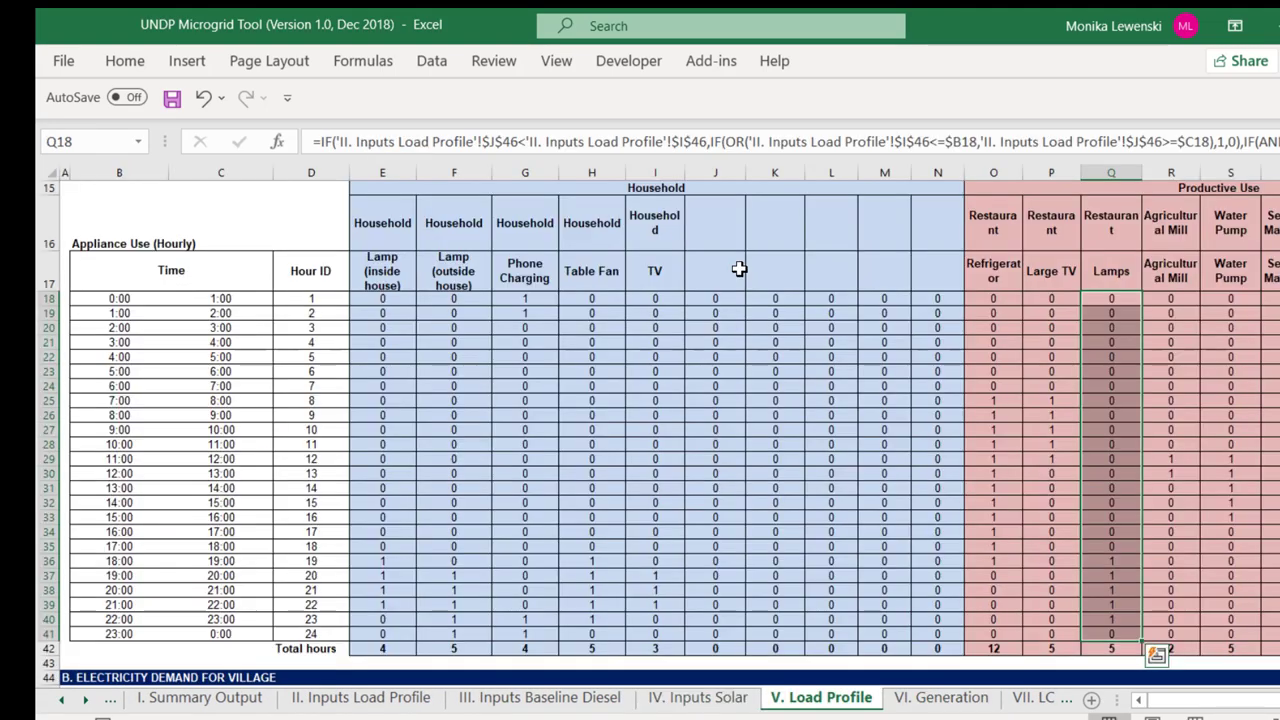
pyautogui.hotkey('ctrl', 'pagedown')
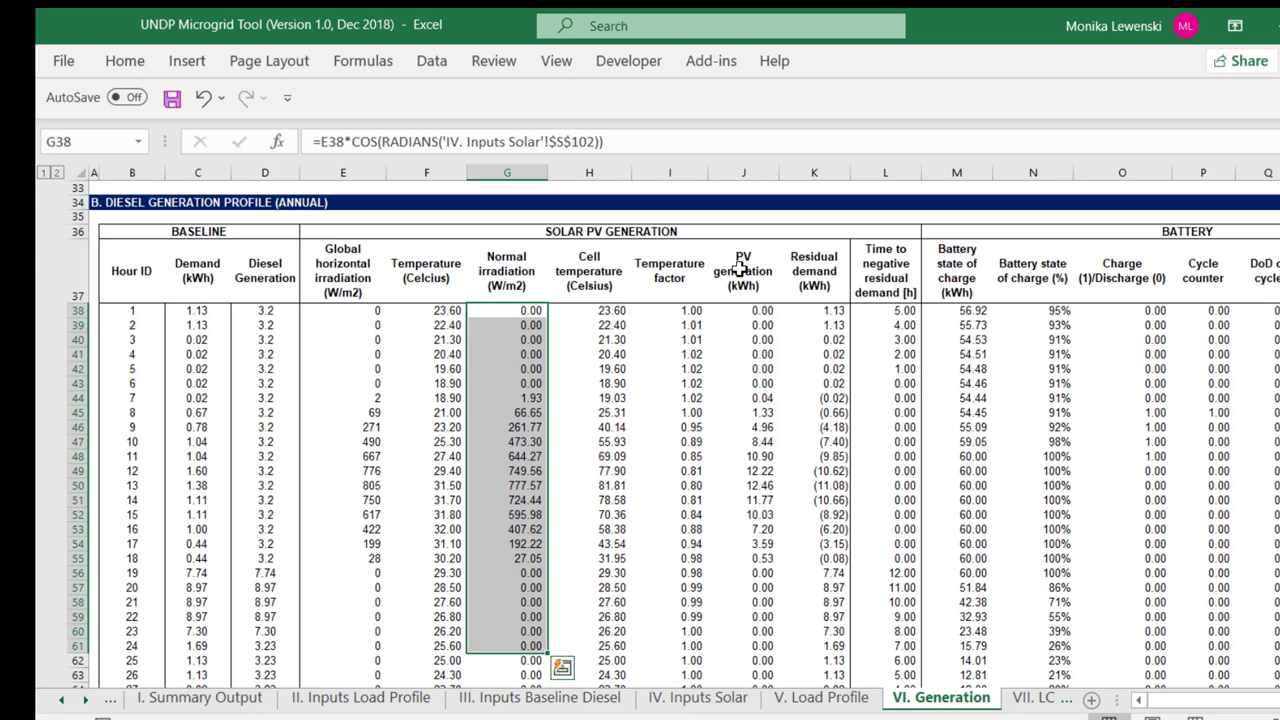
# Step: Check the midday rows of the annual profile on the Generation sheet, comparing hour ID, demand and solar irradiation
pyautogui.click(499, 468)
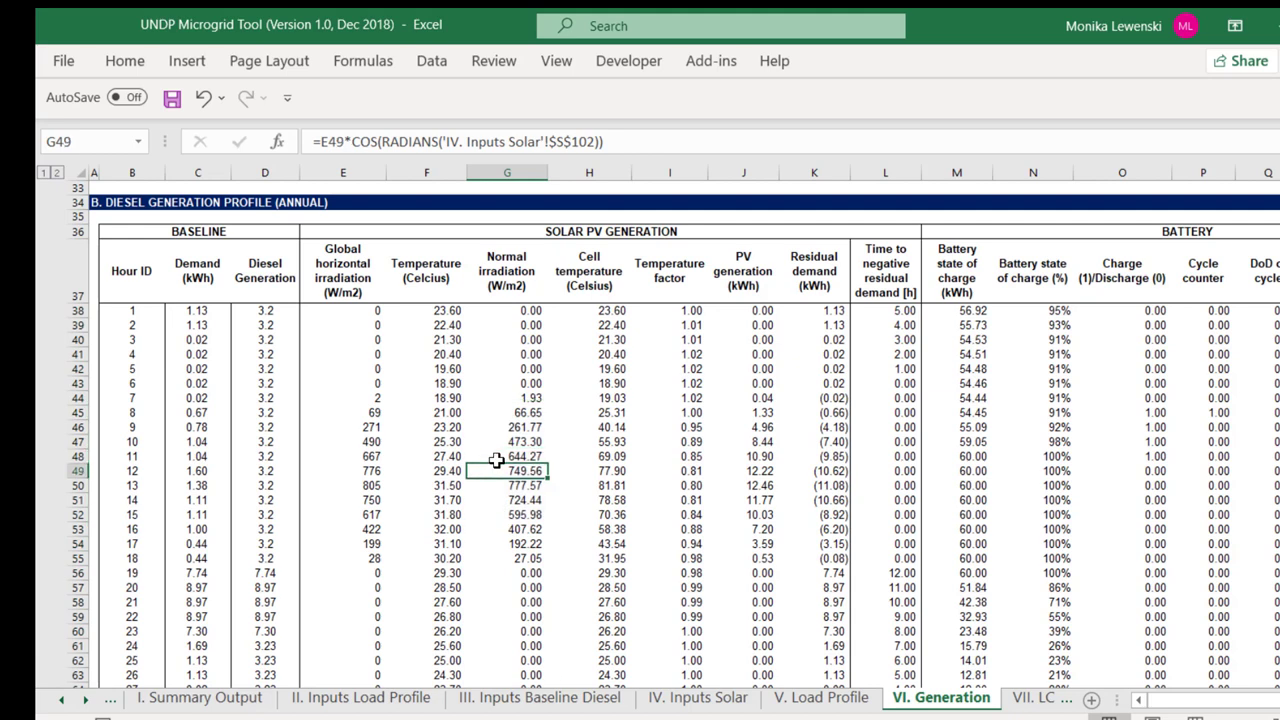
pyautogui.press('Down')
pyautogui.press('Left')
pyautogui.press('Left')
pyautogui.press('Left')
pyautogui.press('Left')
pyautogui.press('Left')
pyautogui.press('Left')
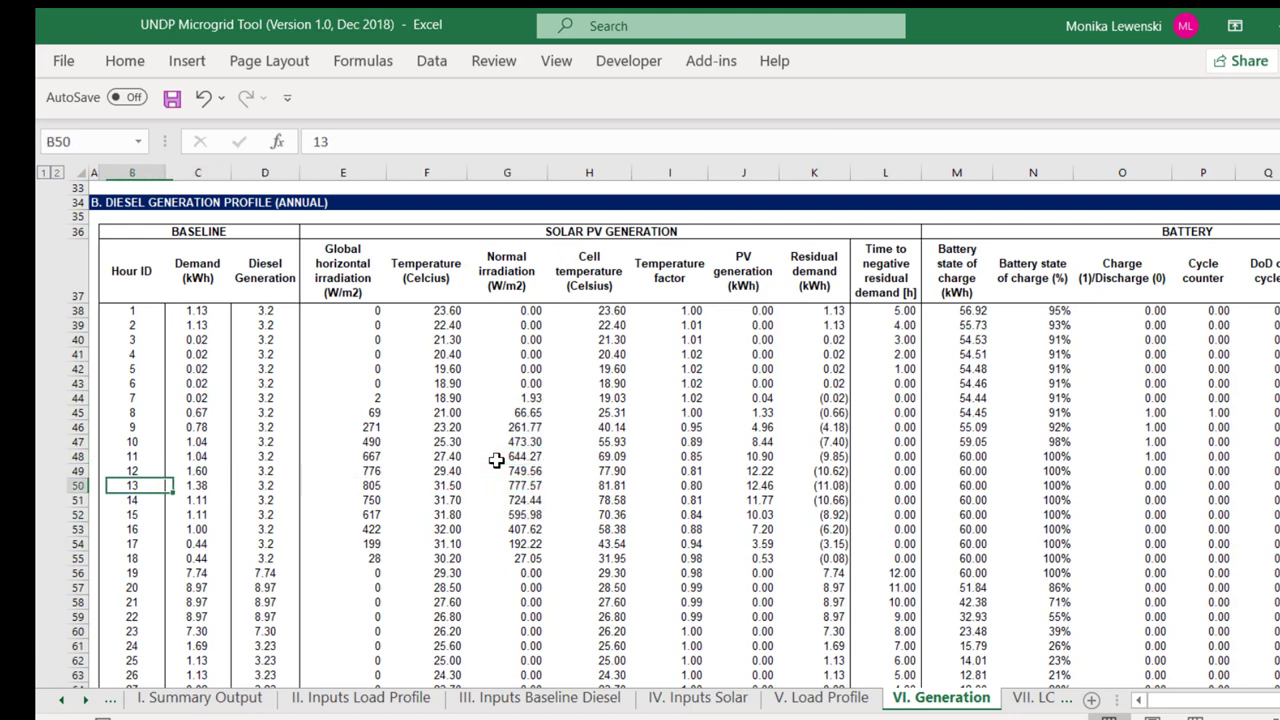
pyautogui.press('Right')
pyautogui.press('Right')
pyautogui.press('Right')
pyautogui.press('Right')
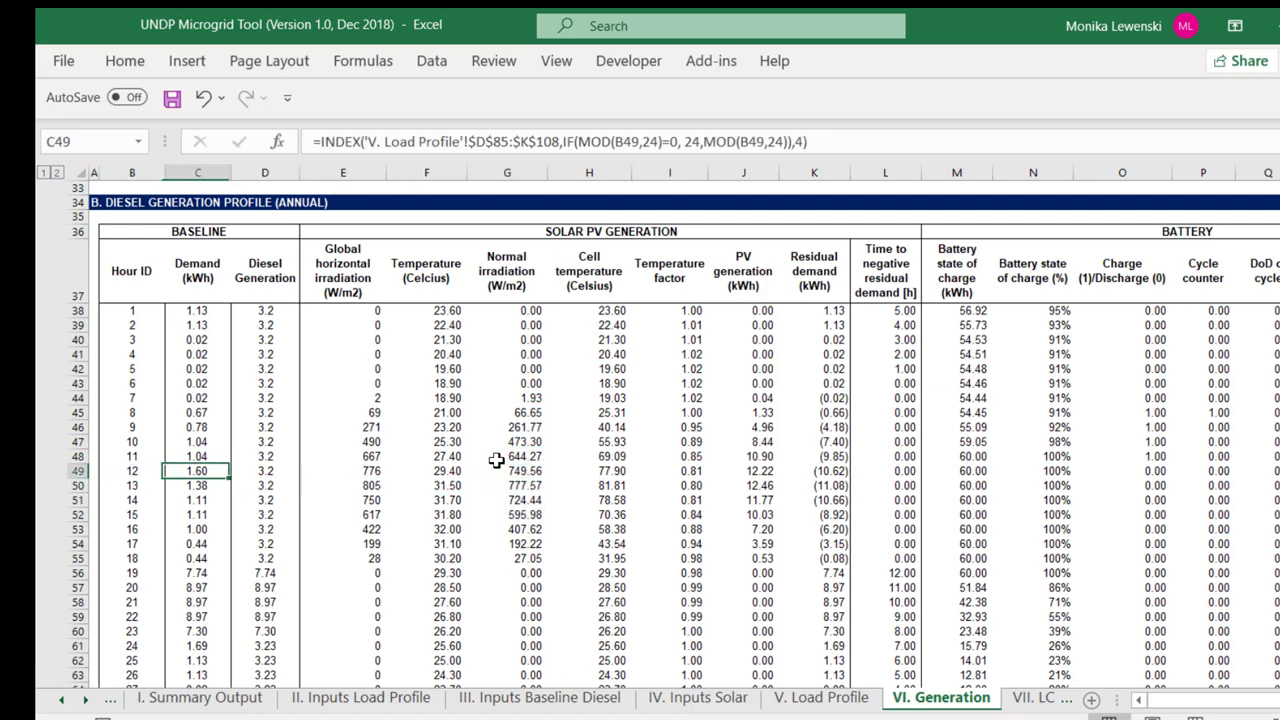
# Step: Review the hourly normal irradiation data on the Generation sheet from the end of the year back to its column header
pyautogui.hotkey('ctrl', 'Down')
pyautogui.press('Right')
pyautogui.press('Right')
pyautogui.press('Right')
pyautogui.press('Left')
pyautogui.press('pageup')
pyautogui.press('pageup')
pyautogui.press('pageup')
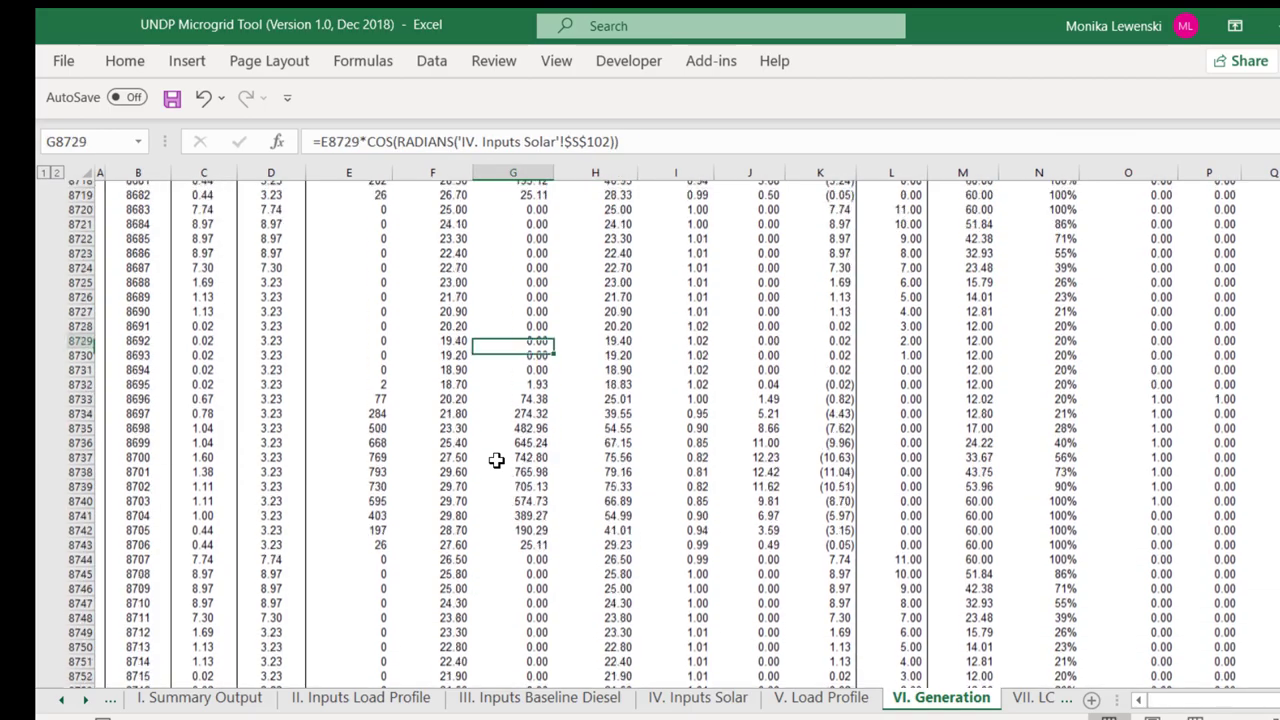
pyautogui.press('pageup')
pyautogui.press('pageup')
pyautogui.press('pageup')
pyautogui.press('pageup')
pyautogui.press('pageup')
pyautogui.press('pageup')
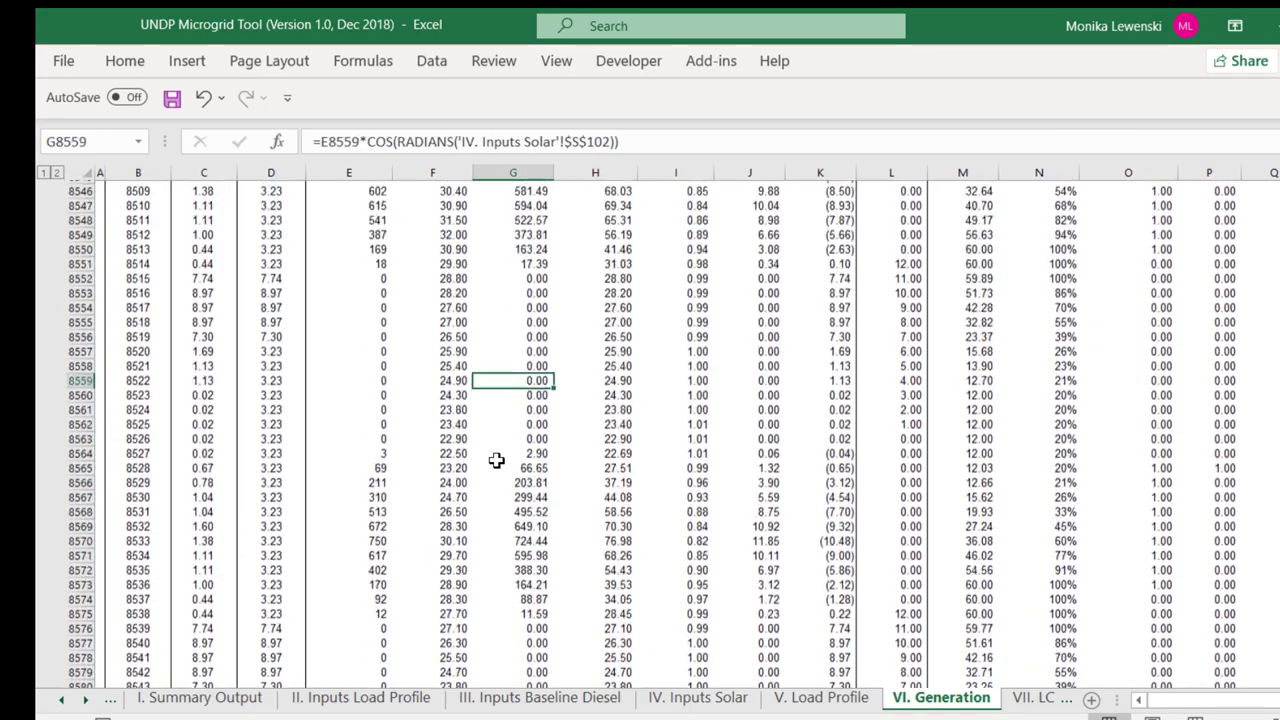
pyautogui.press('pageup')
pyautogui.press('pageup')
pyautogui.press('pageup')
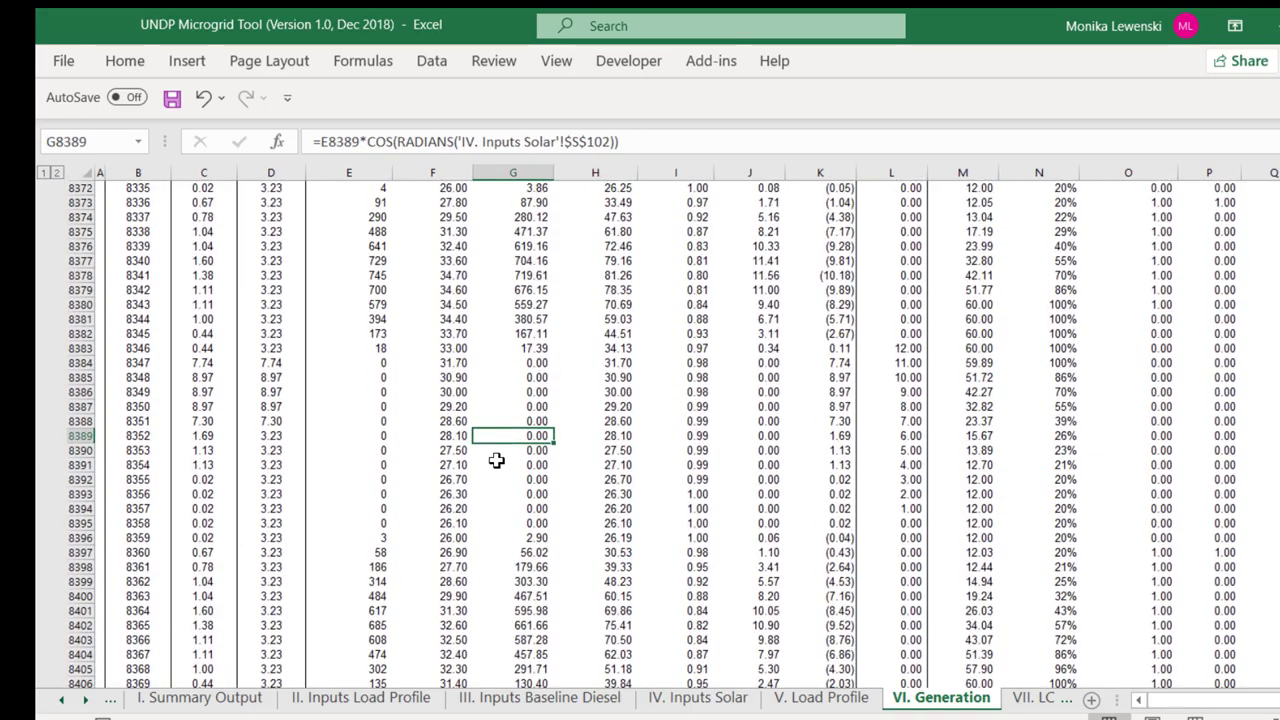
pyautogui.press('pageup')
pyautogui.press('pageup')
pyautogui.press('pageup')
pyautogui.press('pageup')
pyautogui.press('pageup')
pyautogui.press('pageup')
pyautogui.press('pageup')
pyautogui.press('pageup')
pyautogui.press('pageup')
pyautogui.press('pageup')
pyautogui.press('pageup')
pyautogui.press('pageup')
pyautogui.press('pageup')
pyautogui.press('pageup')
pyautogui.press('pageup')
pyautogui.press('pageup')
pyautogui.press('pageup')
pyautogui.press('pageup')
pyautogui.press('pageup')
pyautogui.press('pageup')
pyautogui.press('pageup')
pyautogui.press('pageup')
pyautogui.hotkey('ctrl', 'Up')
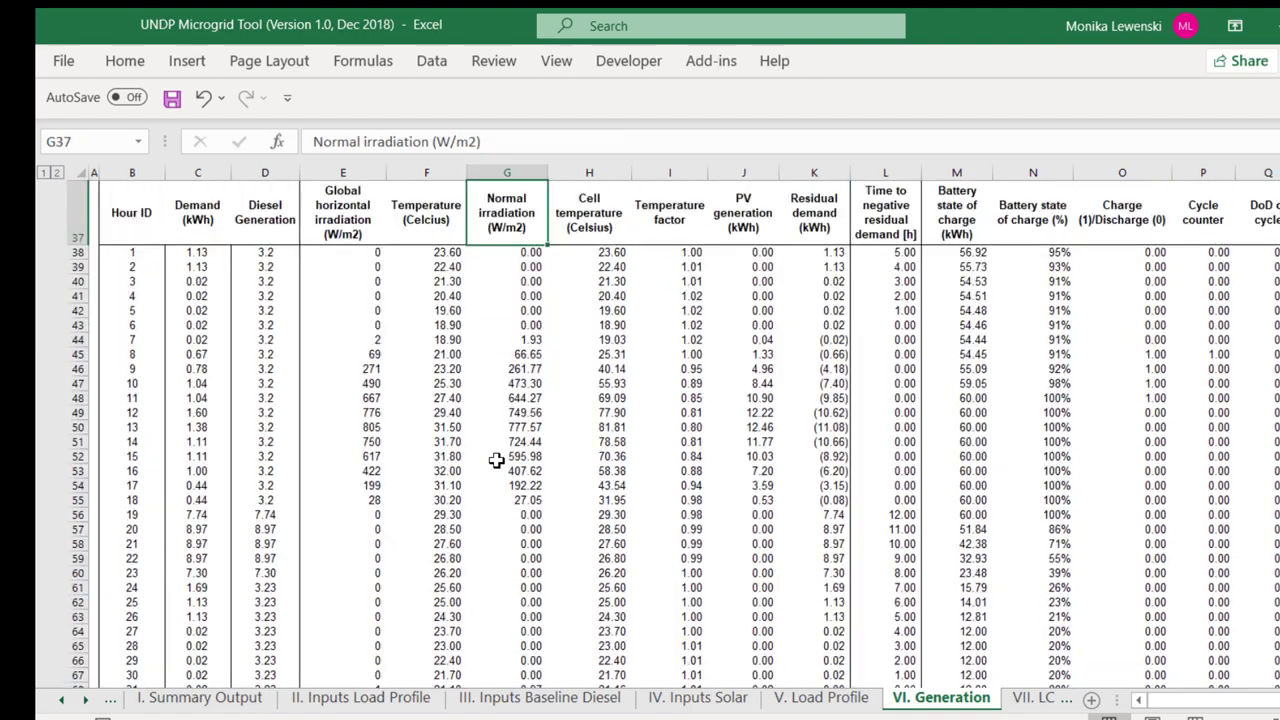
pyautogui.press('Up')
# Step: Examine the hourly use of the restaurant's refrigerator in the Appliance Use table on the Load Profile sheet
pyautogui.hotkey('ctrl', 'pageup')
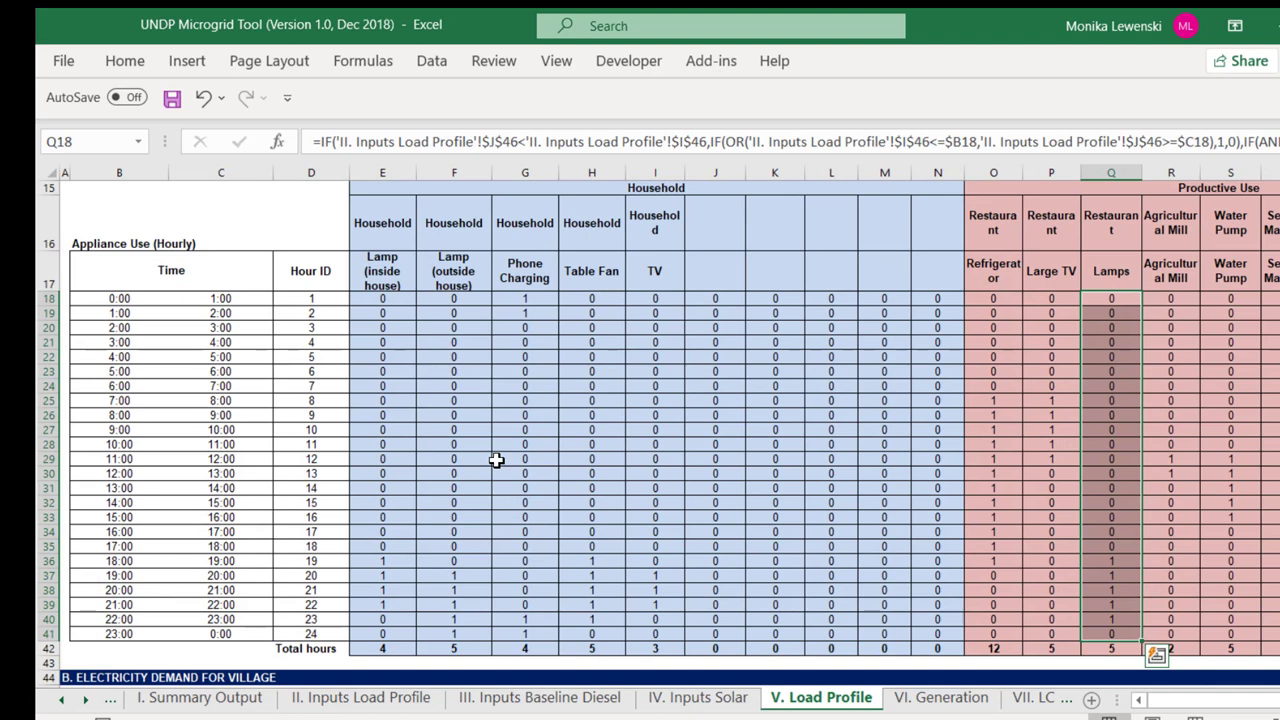
pyautogui.press('Left')
pyautogui.press('Left')
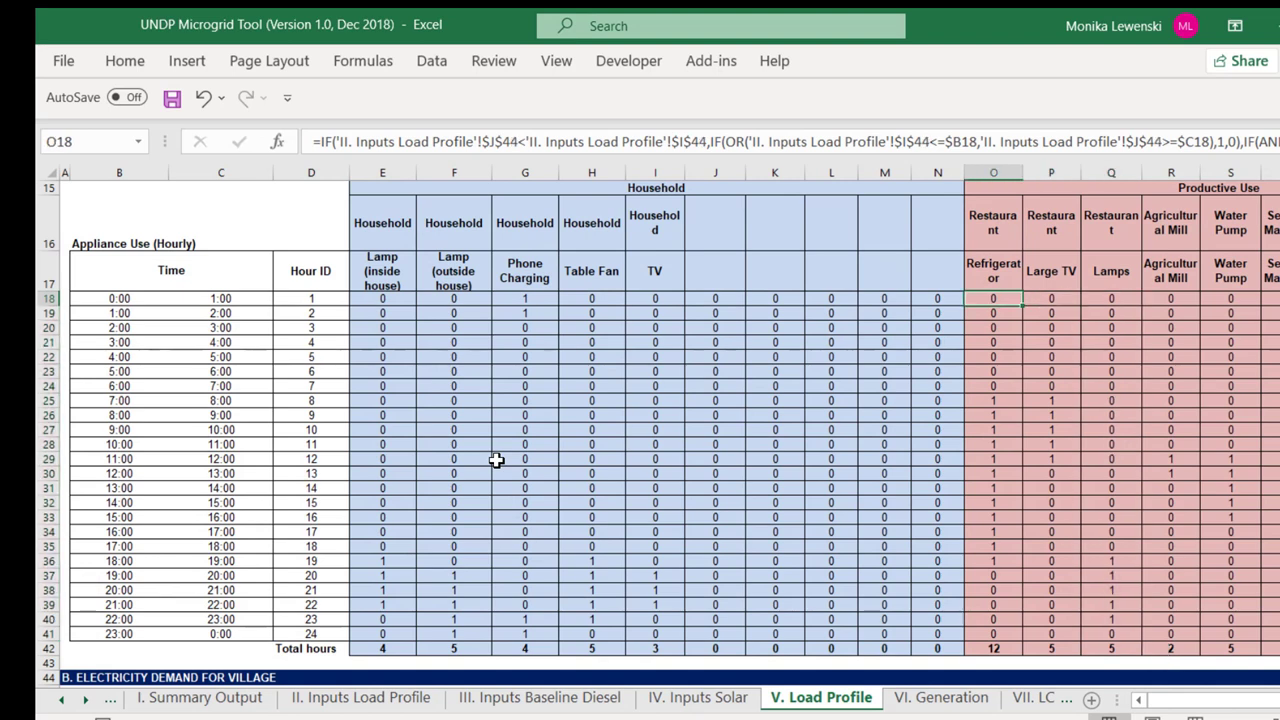
pyautogui.press('Up')
pyautogui.press('Up')
pyautogui.press('Down')
pyautogui.press('Down')
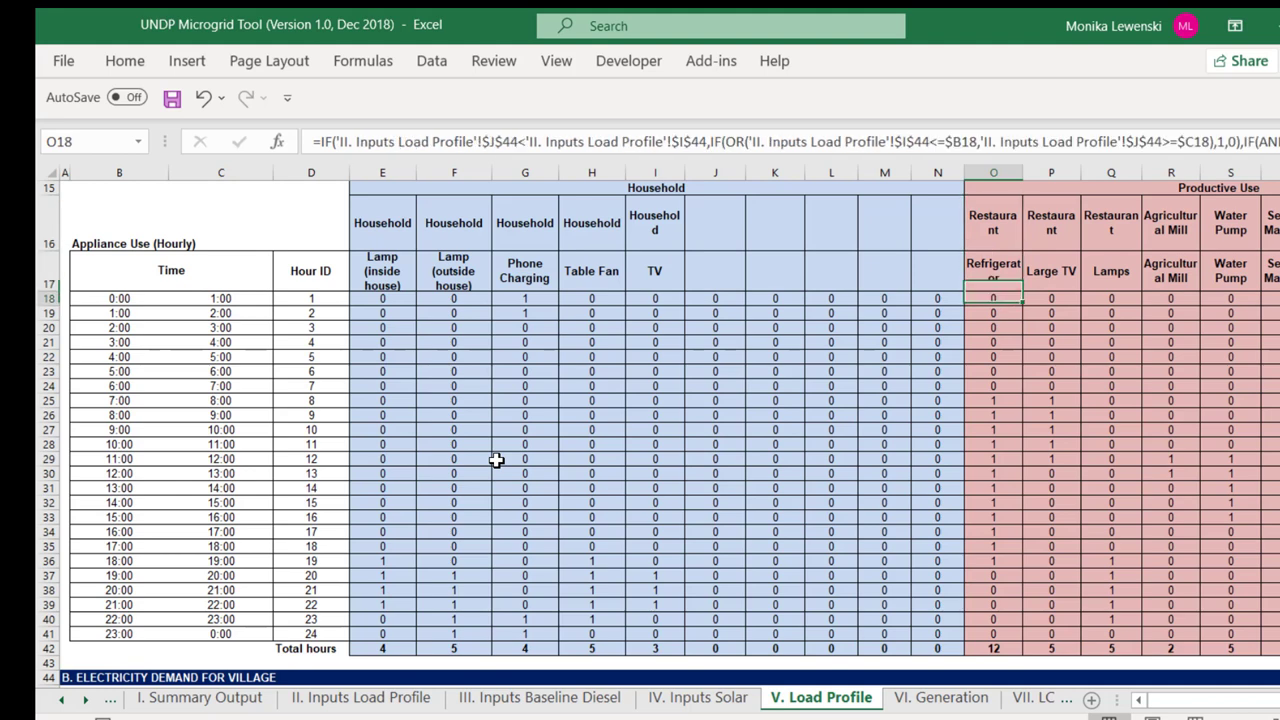
pyautogui.press('Down')
pyautogui.press('Down')
pyautogui.press('Down')
pyautogui.press('Down')
pyautogui.press('Down')
pyautogui.press('Down')
pyautogui.press('Down')
pyautogui.press('Down')
pyautogui.press('Down')
pyautogui.press('Down')
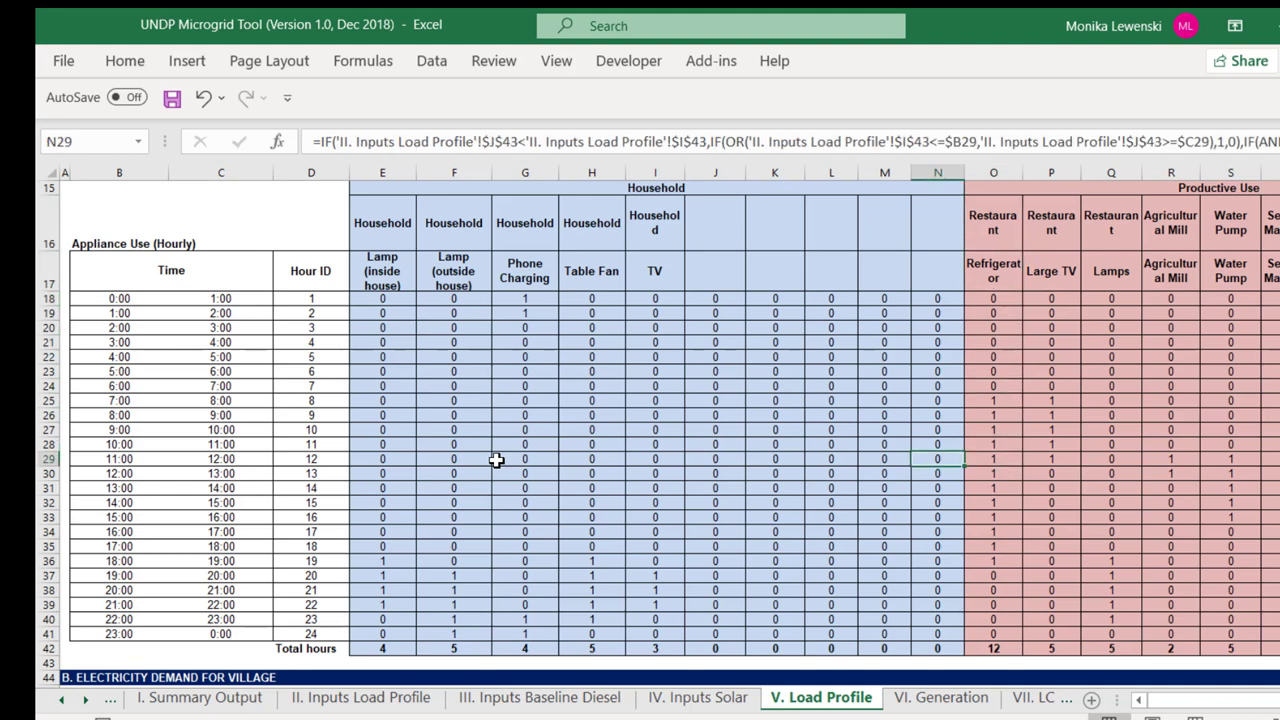
pyautogui.press('Up')
pyautogui.press('Up')
pyautogui.press('Up')
pyautogui.press('Down')
pyautogui.press('Down')
pyautogui.press('Down')
pyautogui.press('Down')
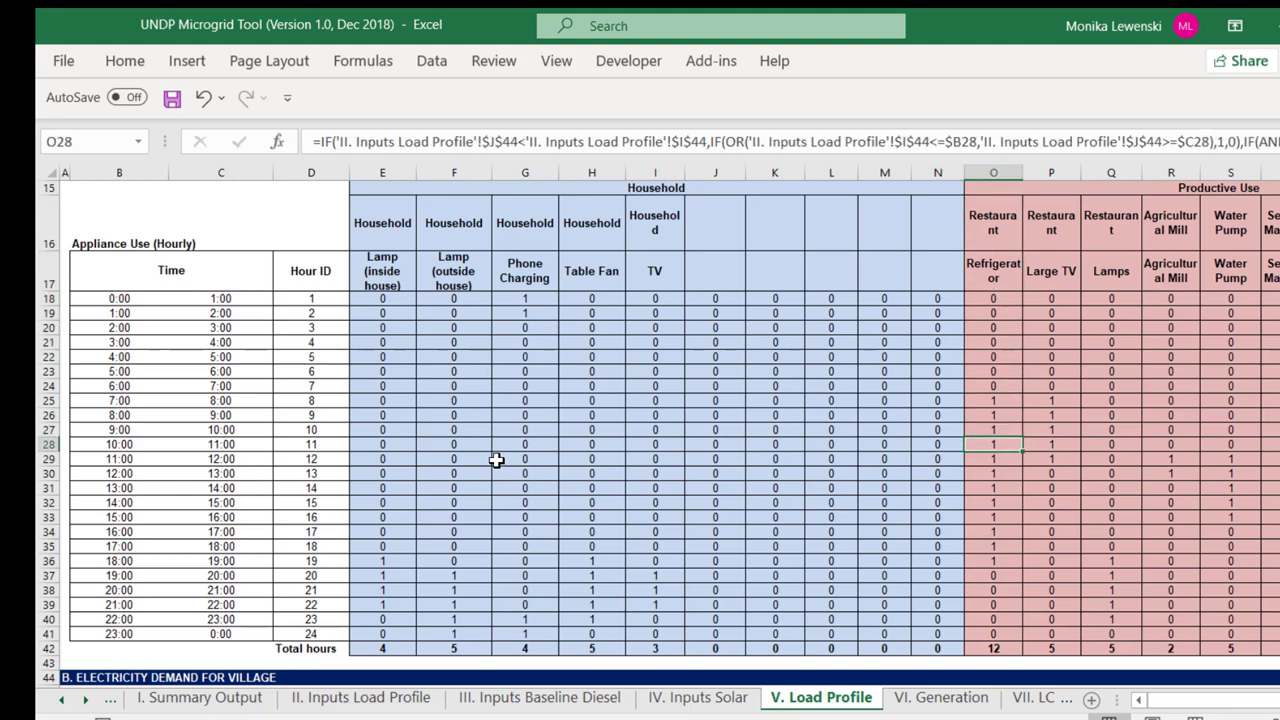
pyautogui.press('Up')
pyautogui.press('Up')
pyautogui.press('Up')
pyautogui.press('Up')
pyautogui.press('Up')
pyautogui.press('Down')
pyautogui.press('Down')
pyautogui.press('Down')
pyautogui.press('Down')
pyautogui.press('Down')
pyautogui.press('Down')
pyautogui.press('Down')
pyautogui.press('Down')
pyautogui.press('Down')
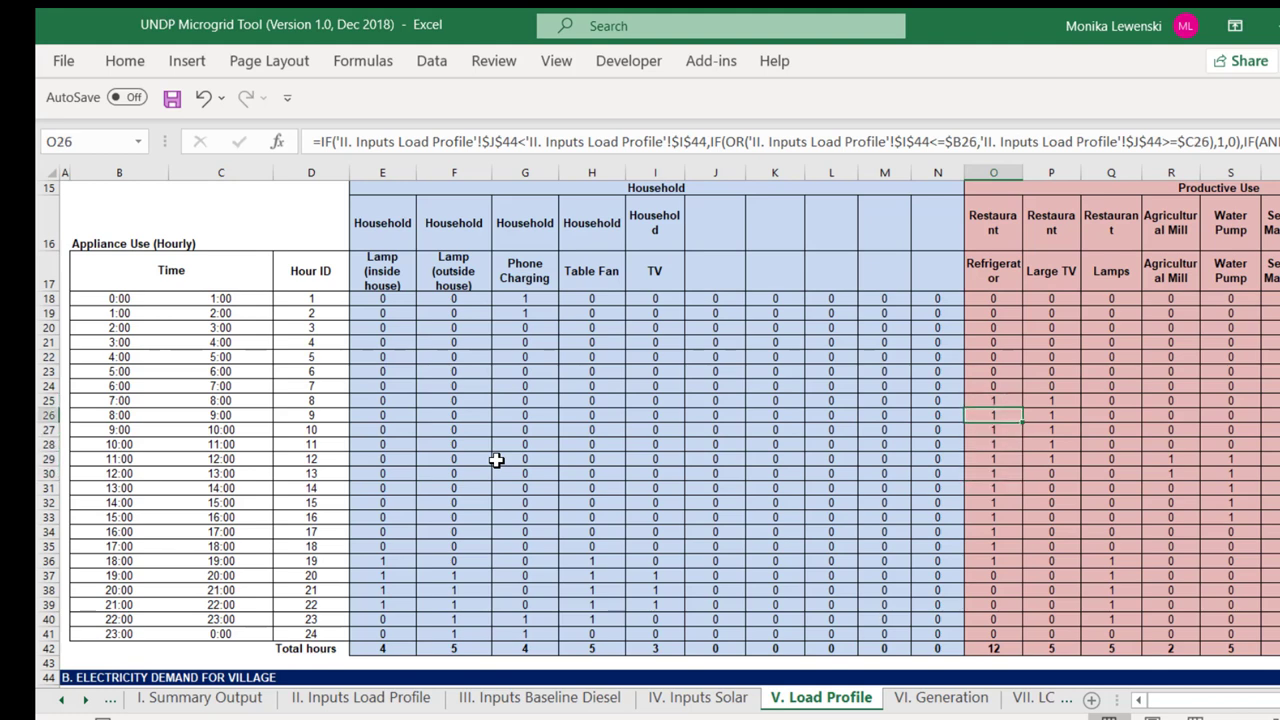
pyautogui.press('Up')
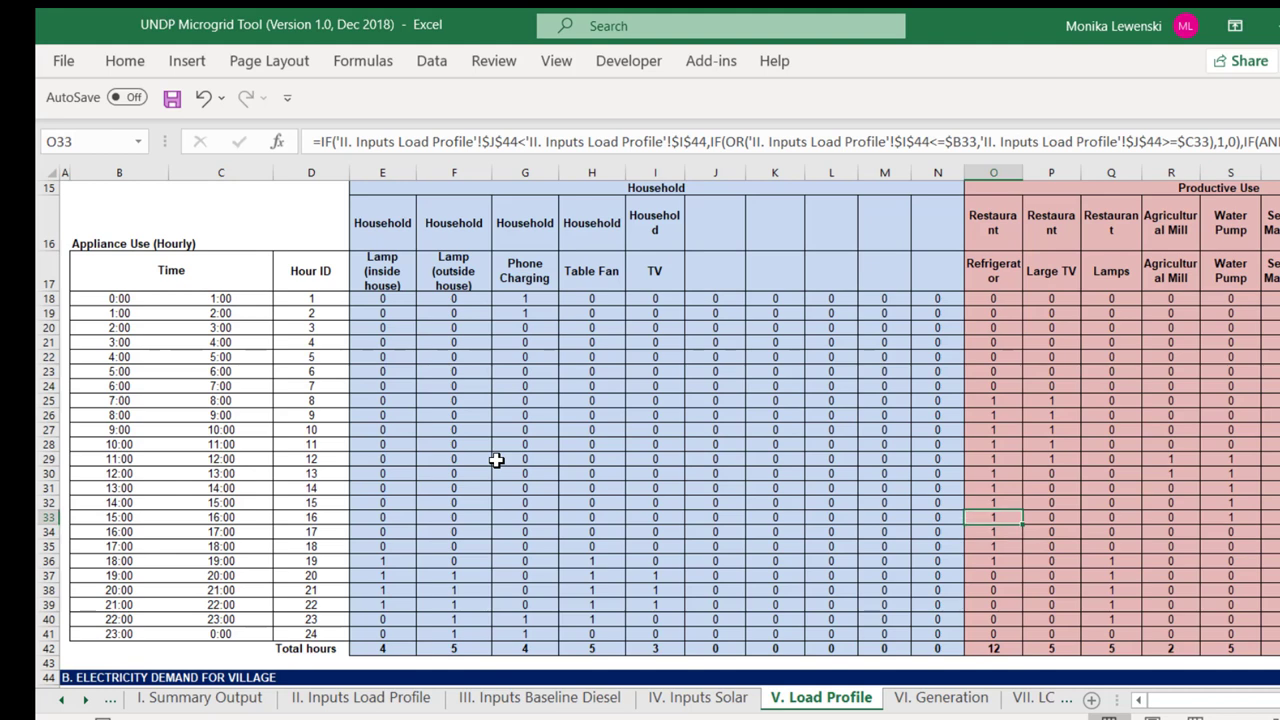
# Step: Trace the restaurant's Large TV use across the 7:00 to 12:00 rows to the time columns, and check the Agricultural Mill at 11:00
pyautogui.press('Up')
pyautogui.press('Right')
pyautogui.press('Left')
pyautogui.press('Right')
pyautogui.press('Up')
pyautogui.press('Up')
pyautogui.press('Up')
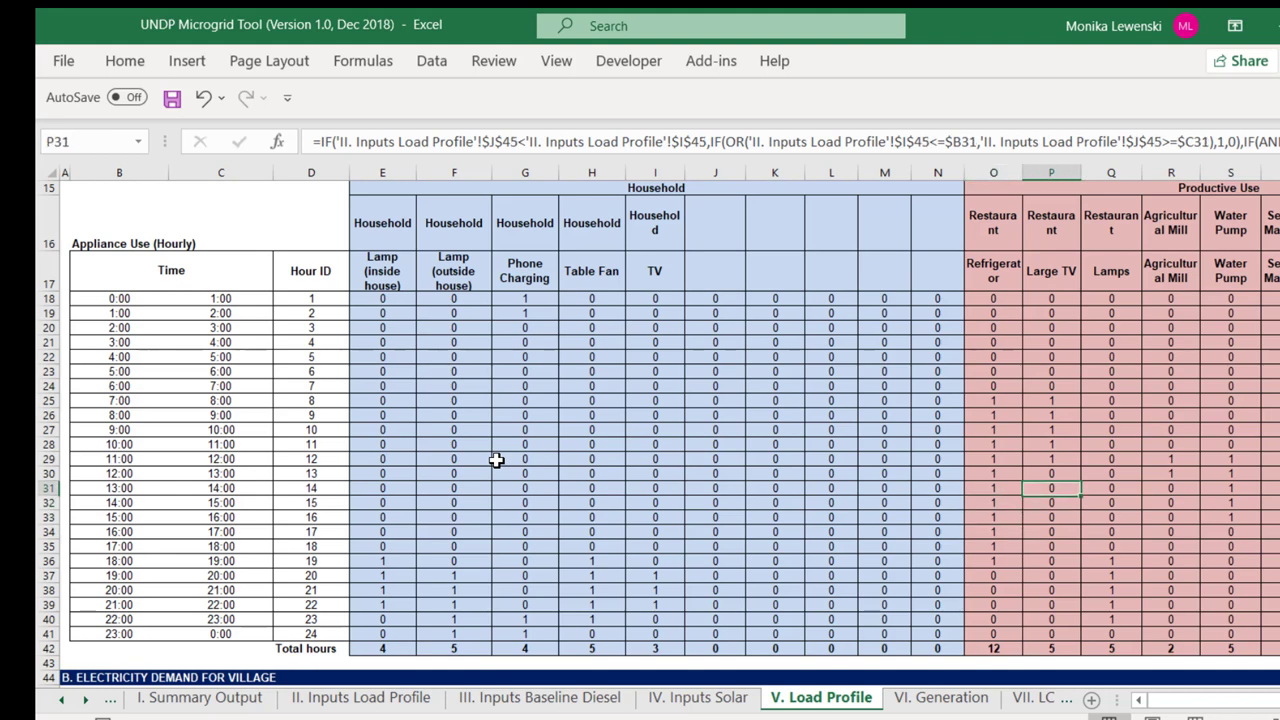
pyautogui.hotkey('shift', 'Left')
pyautogui.hotkey('shift', 'Left')
pyautogui.hotkey('shift', 'Left')
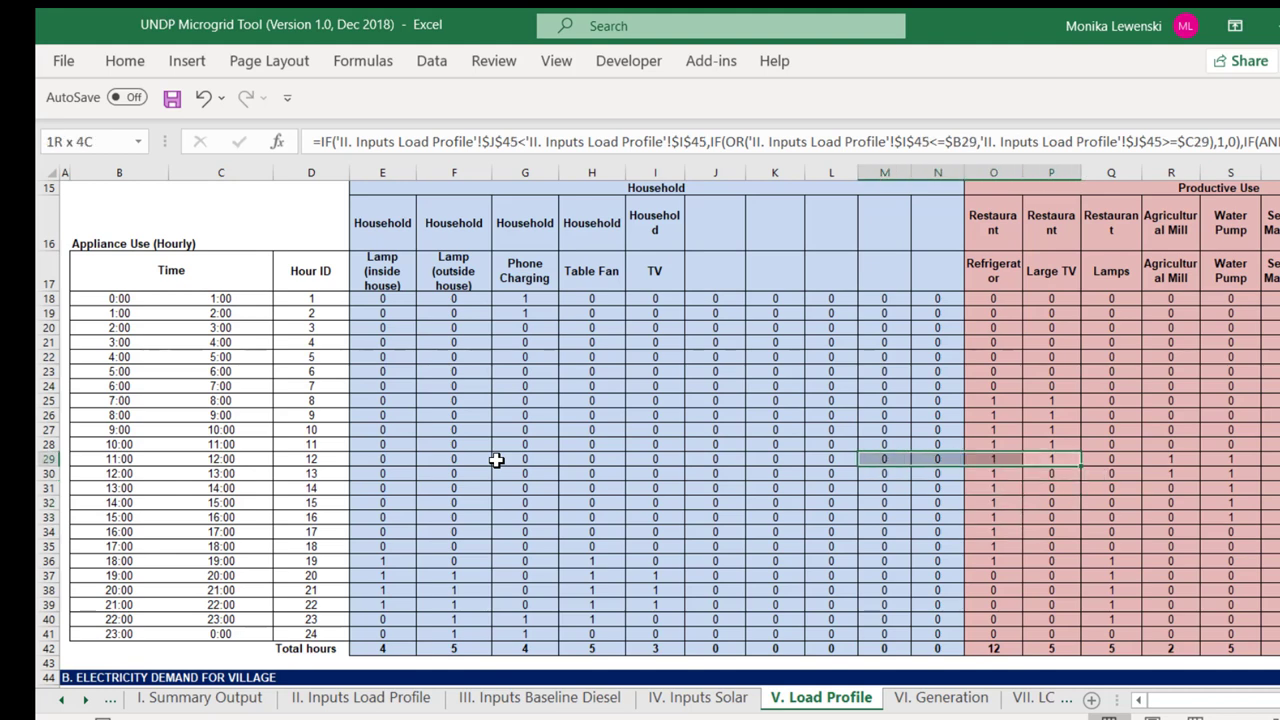
pyautogui.hotkey('shift', 'Up')
pyautogui.hotkey('shift', 'Up')
pyautogui.hotkey('shift', 'Up')
pyautogui.hotkey('shift', 'Up')
pyautogui.hotkey('shift', 'Left')
pyautogui.hotkey('shift', 'Left')
pyautogui.hotkey('shift', 'Left')
pyautogui.hotkey('shift', 'Left')
pyautogui.hotkey('shift', 'Left')
pyautogui.hotkey('shift', 'Left')
pyautogui.hotkey('shift', 'Left')
pyautogui.hotkey('shift', 'Left')
pyautogui.hotkey('shift', 'Left')
pyautogui.hotkey('shift', 'Left')
pyautogui.hotkey('shift', 'Left')
pyautogui.hotkey('shift', 'Left')
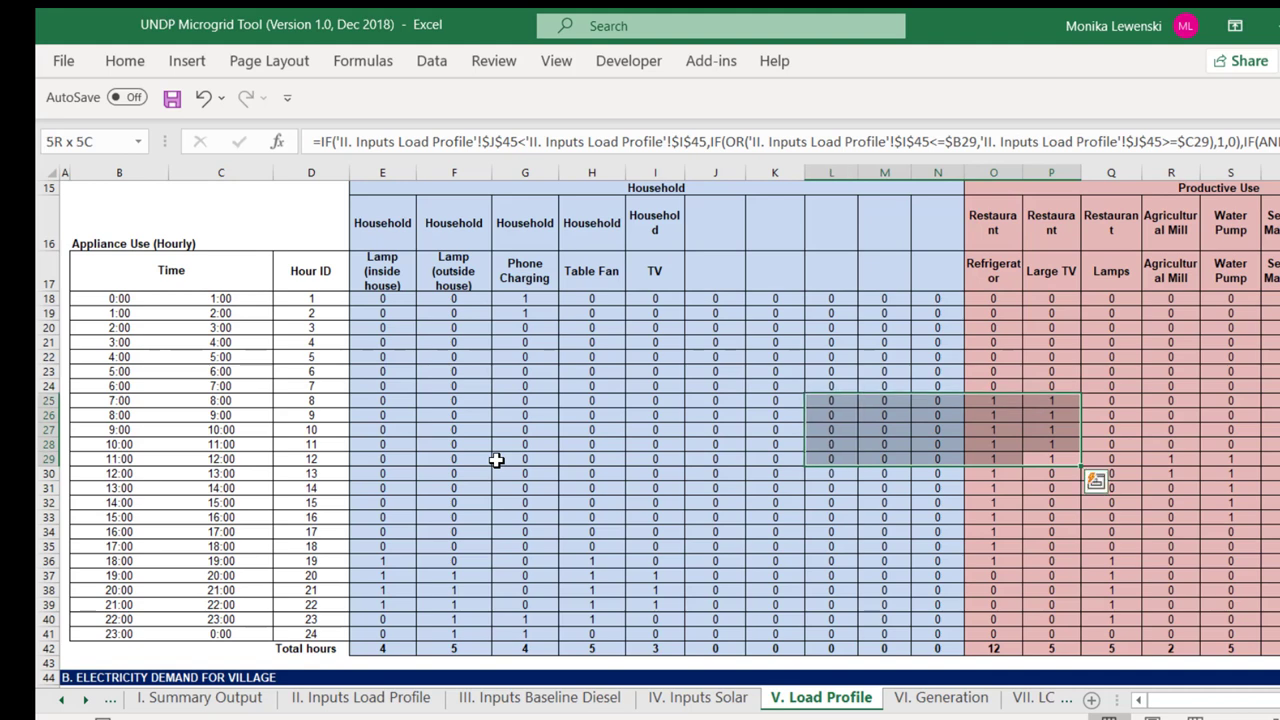
pyautogui.hotkey('shift', 'Right')
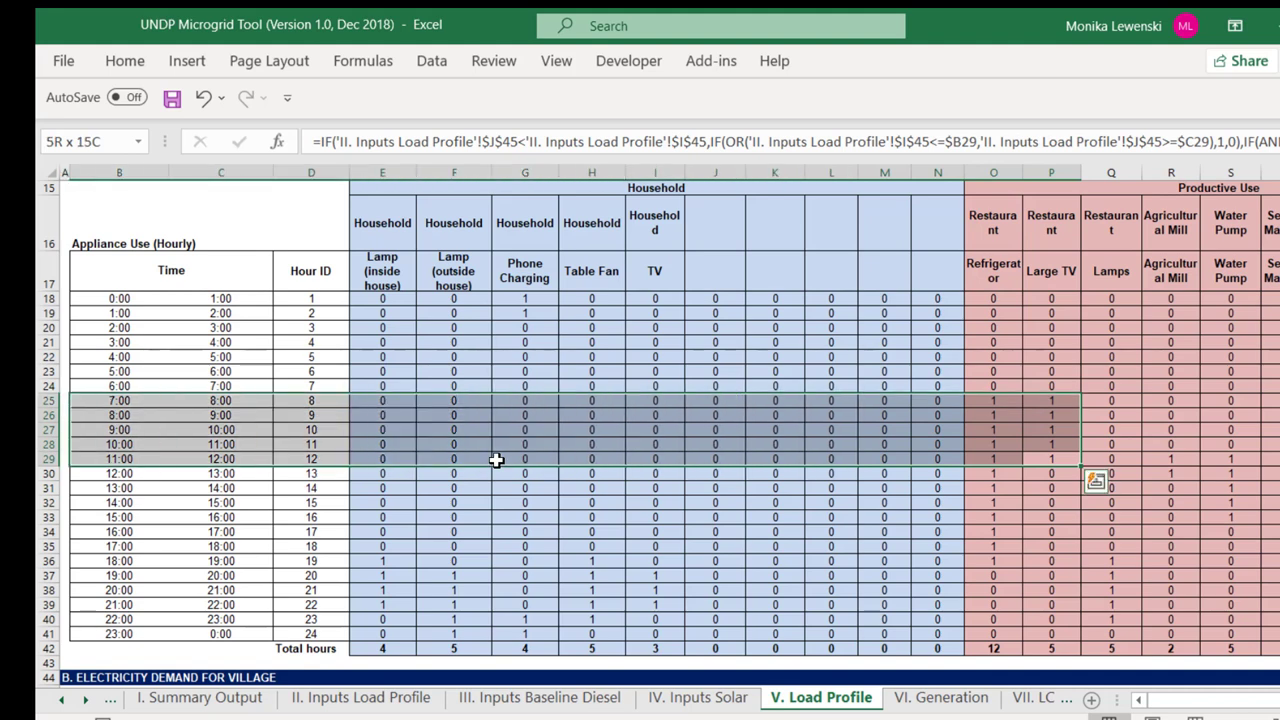
pyautogui.press('Right')
pyautogui.press('Right')
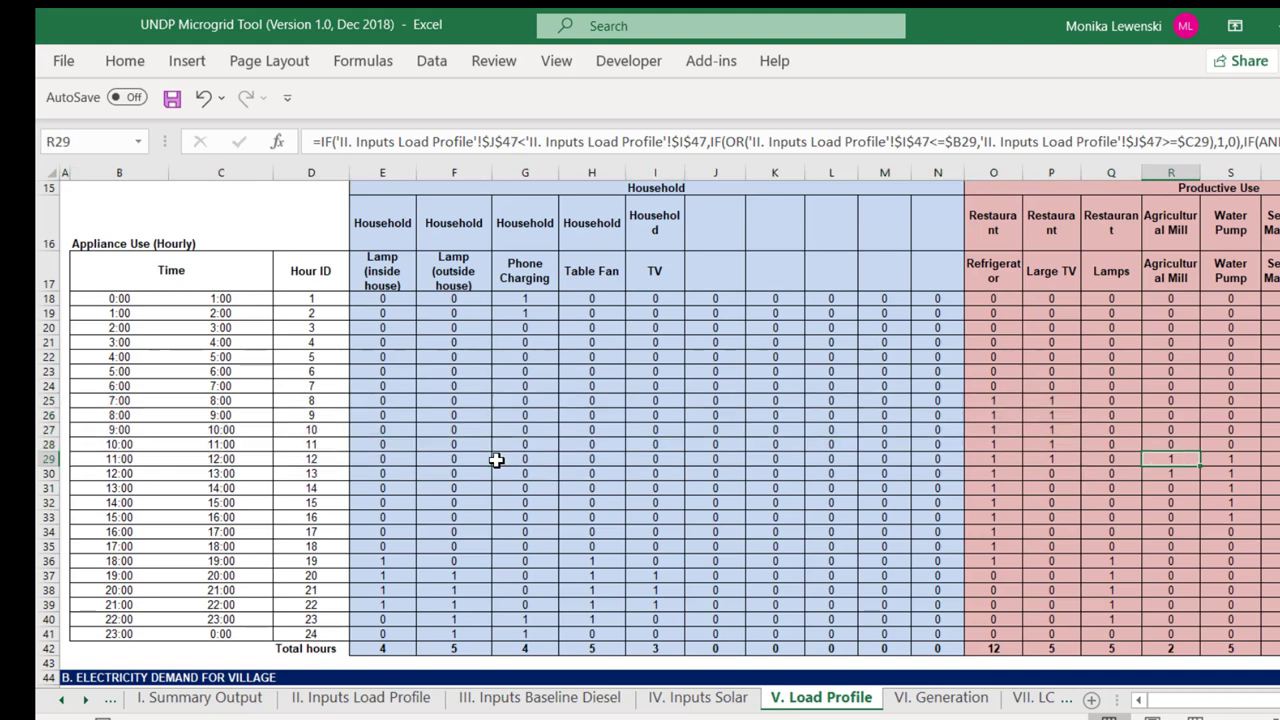
pyautogui.press('Left')
pyautogui.press('Left')
pyautogui.press('Left')
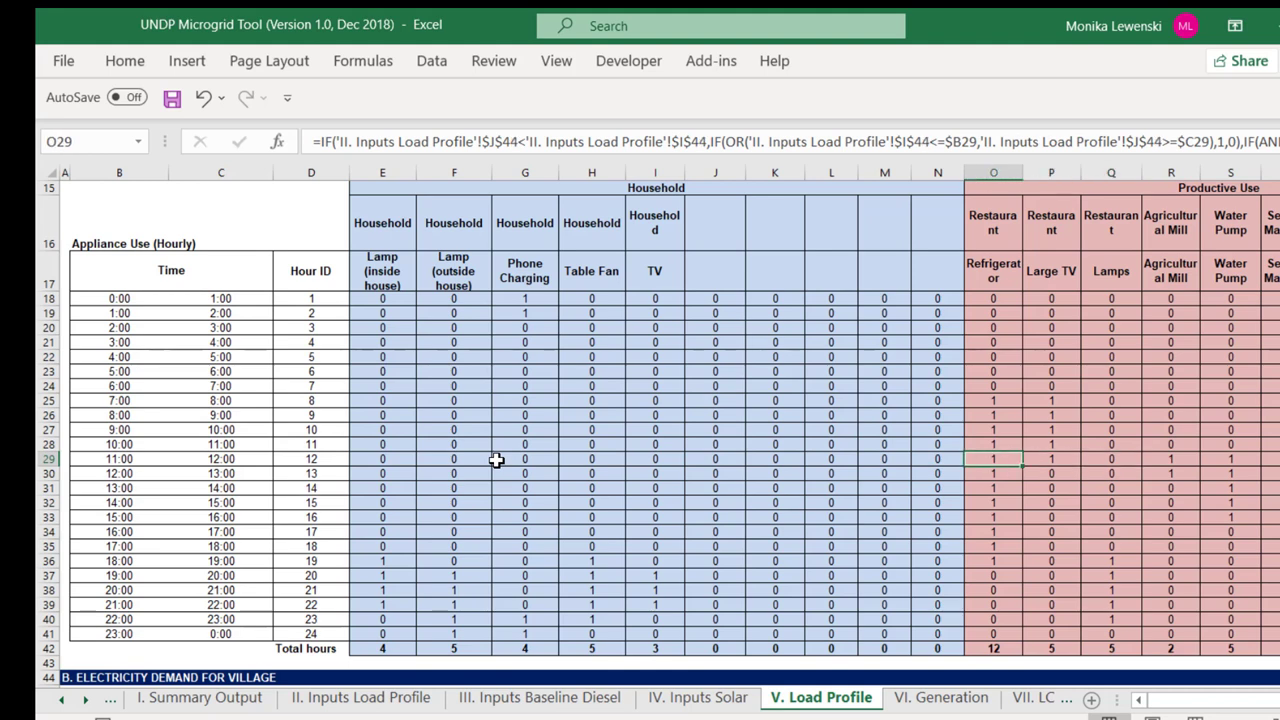
# Step: Go over the refrigerator's hourly values from its column heading, highlighting the hours from 2:00 to 17:00
pyautogui.press('Up')
pyautogui.press('Up')
pyautogui.press('Up')
pyautogui.press('Up')
pyautogui.press('Up')
pyautogui.press('Up')
pyautogui.press('Up')
pyautogui.press('Up')
pyautogui.press('Up')
pyautogui.press('Up')
pyautogui.press('Up')
pyautogui.press('Up')
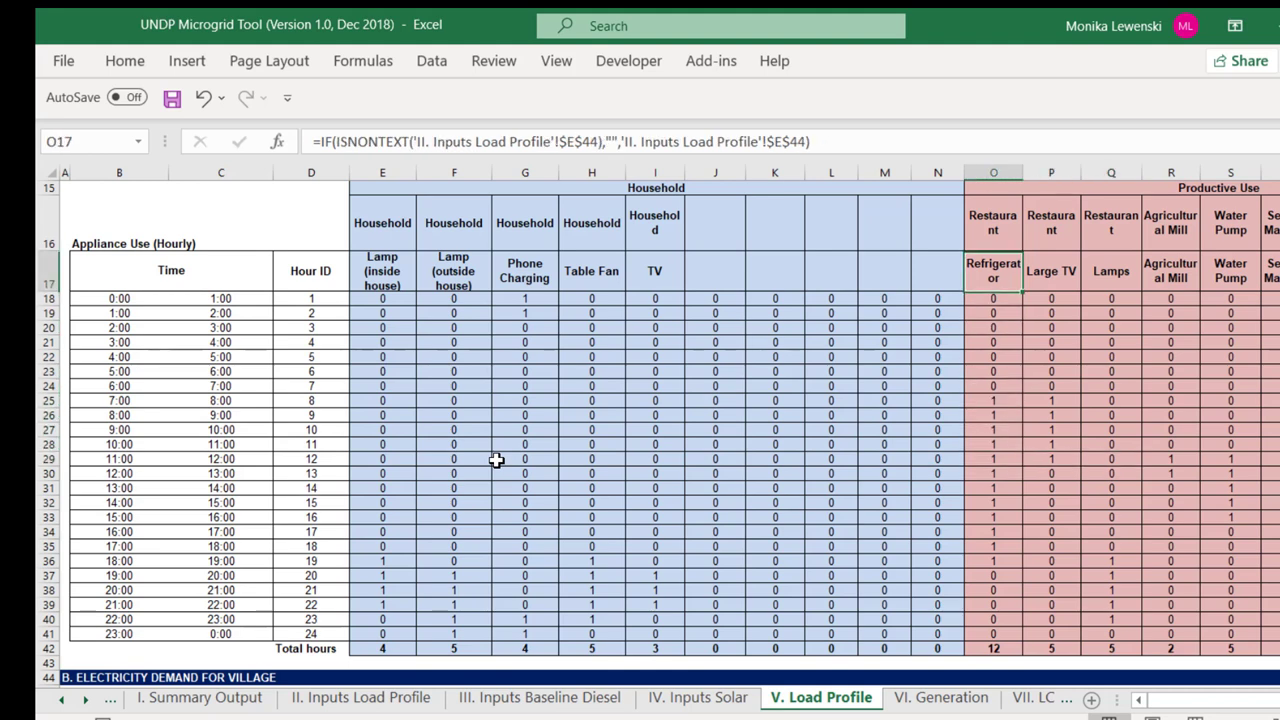
pyautogui.press('Down')
pyautogui.hotkey('shift', 'Down')
pyautogui.hotkey('shift', 'Down')
pyautogui.hotkey('shift', 'Down')
pyautogui.hotkey('shift', 'Down')
pyautogui.hotkey('shift', 'Down')
pyautogui.hotkey('shift', 'Down')
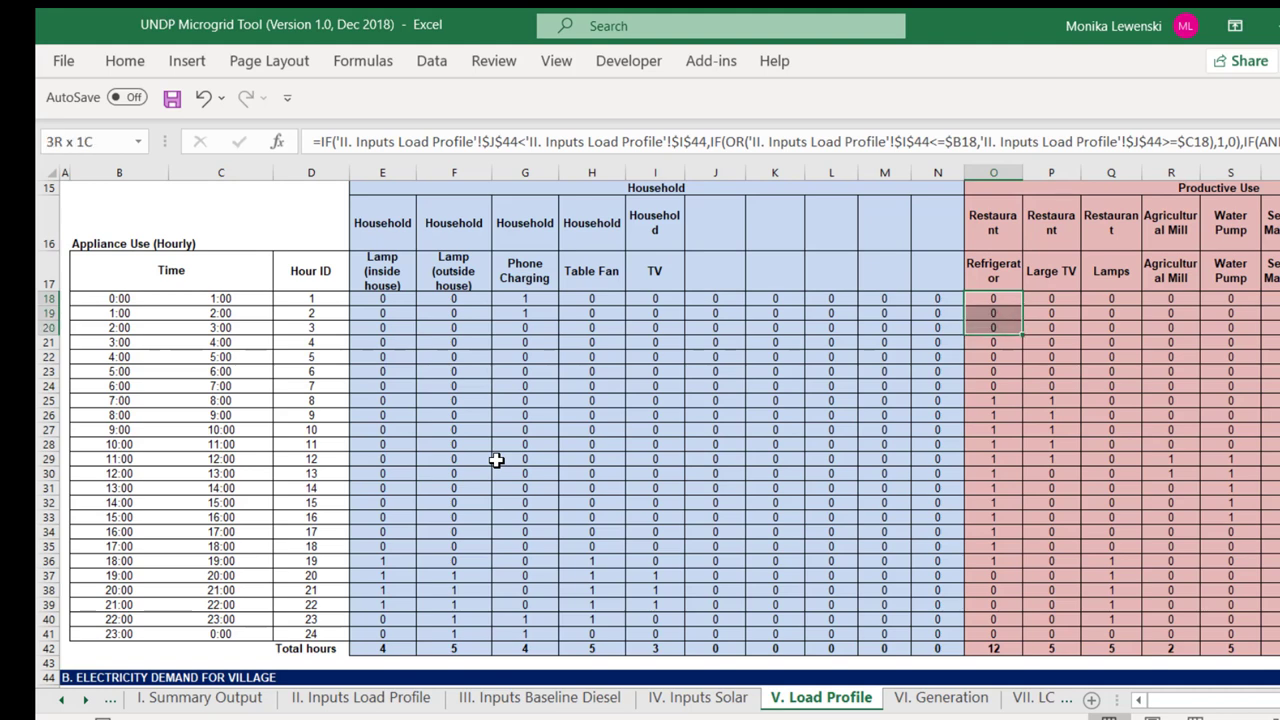
pyautogui.press('Down')
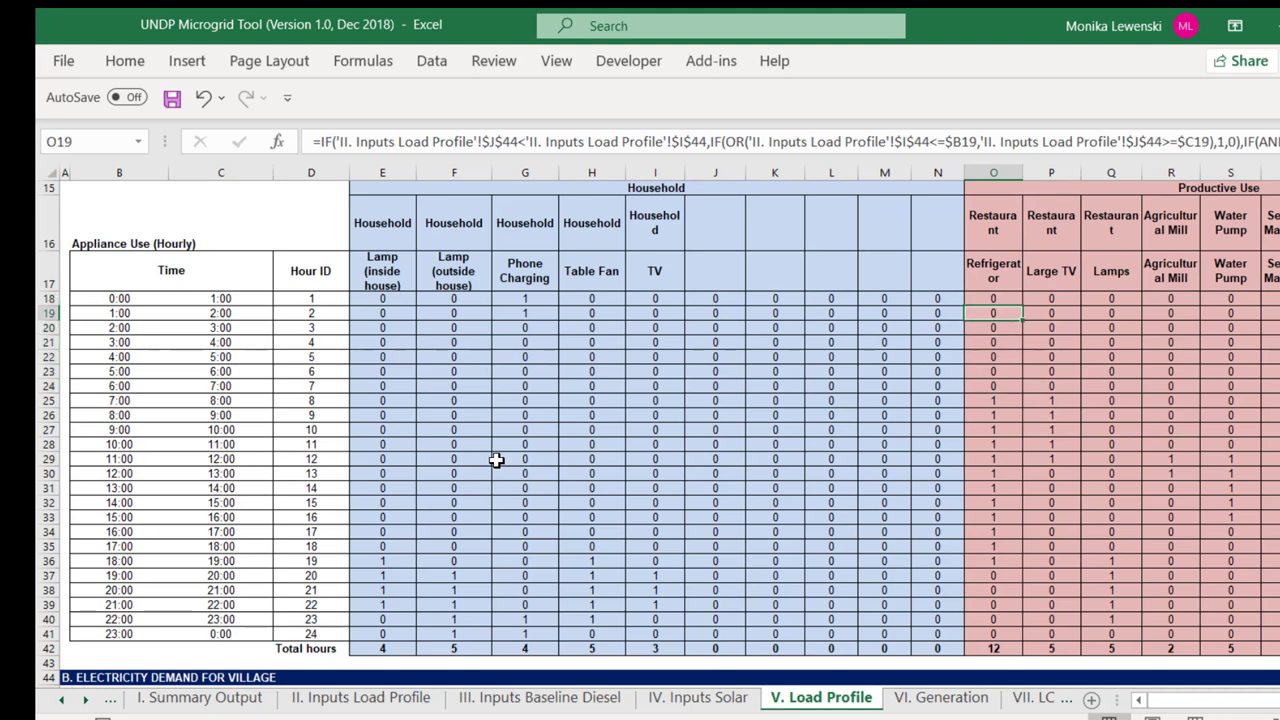
pyautogui.press('Down')
pyautogui.hotkey('shift', 'Down')
pyautogui.hotkey('shift', 'Down')
pyautogui.hotkey('shift', 'Down')
pyautogui.hotkey('shift', 'Down')
pyautogui.hotkey('shift', 'Down')
pyautogui.hotkey('shift', 'Down')
pyautogui.hotkey('shift', 'Down')
pyautogui.hotkey('shift', 'Down')
pyautogui.hotkey('shift', 'Down')
pyautogui.hotkey('shift', 'Down')
pyautogui.hotkey('shift', 'Down')
pyautogui.hotkey('shift', 'Down')
pyautogui.hotkey('shift', 'Down')
pyautogui.hotkey('shift', 'Down')
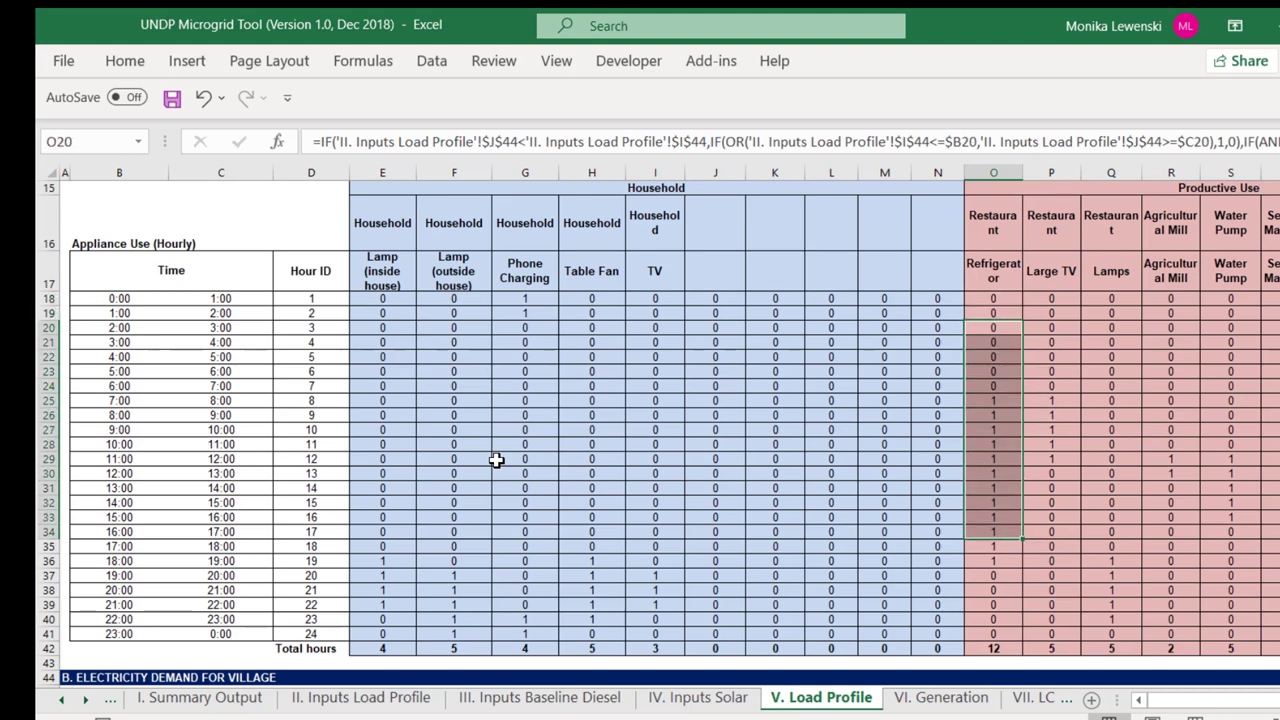
# Step: Follow the restaurant refrigerator's hourly use through the day to the 20:00 row of the Appliance Use table
pyautogui.press('Down')
pyautogui.press('Down')
pyautogui.press('Down')
pyautogui.press('Down')
pyautogui.press('Down')
pyautogui.press('Down')
pyautogui.press('Down')
pyautogui.press('Down')
pyautogui.press('Down')
pyautogui.press('Down')
pyautogui.press('Down')
pyautogui.press('Down')
pyautogui.press('Down')
pyautogui.press('Down')
pyautogui.press('Down')
pyautogui.press('Down')
pyautogui.press('Down')
pyautogui.press('Down')
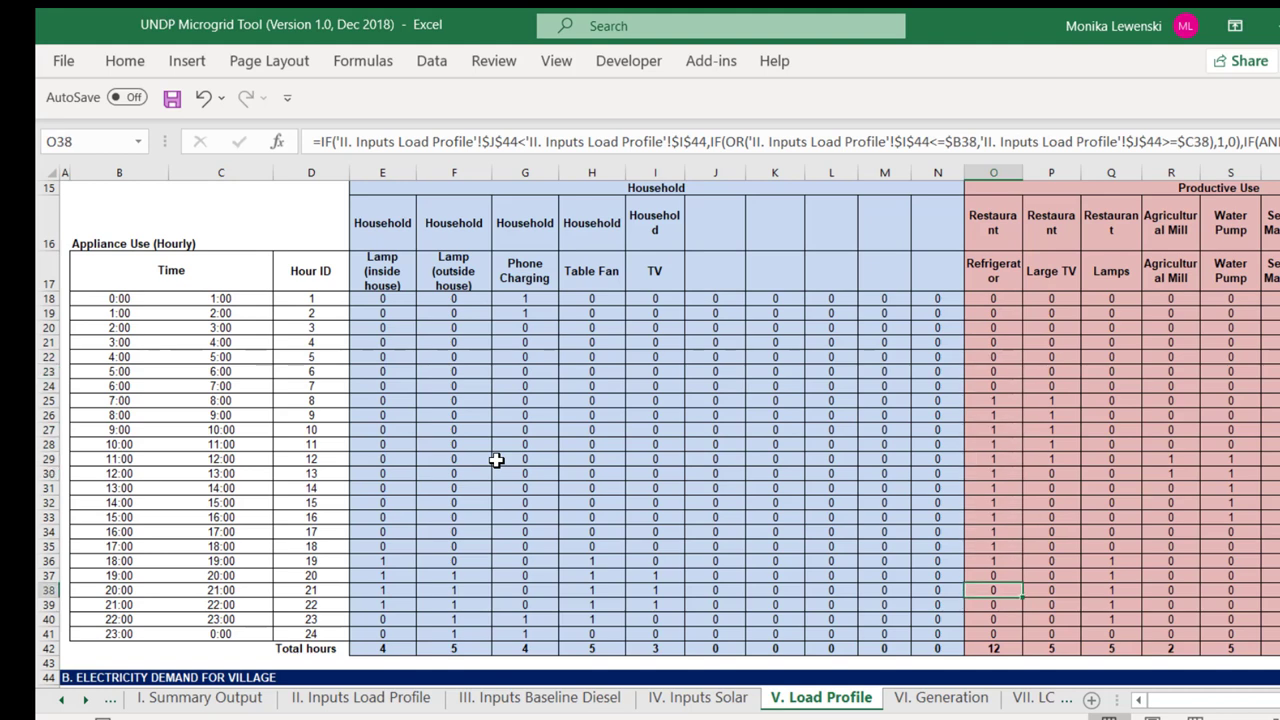
# Step: Highlight the restaurant's Lamps use for the 18:00 to 23:00 hours, extending across to the time columns
pyautogui.press('Up')
pyautogui.press('Up')
pyautogui.press('Up')
pyautogui.press('Right')
pyautogui.press('Right')
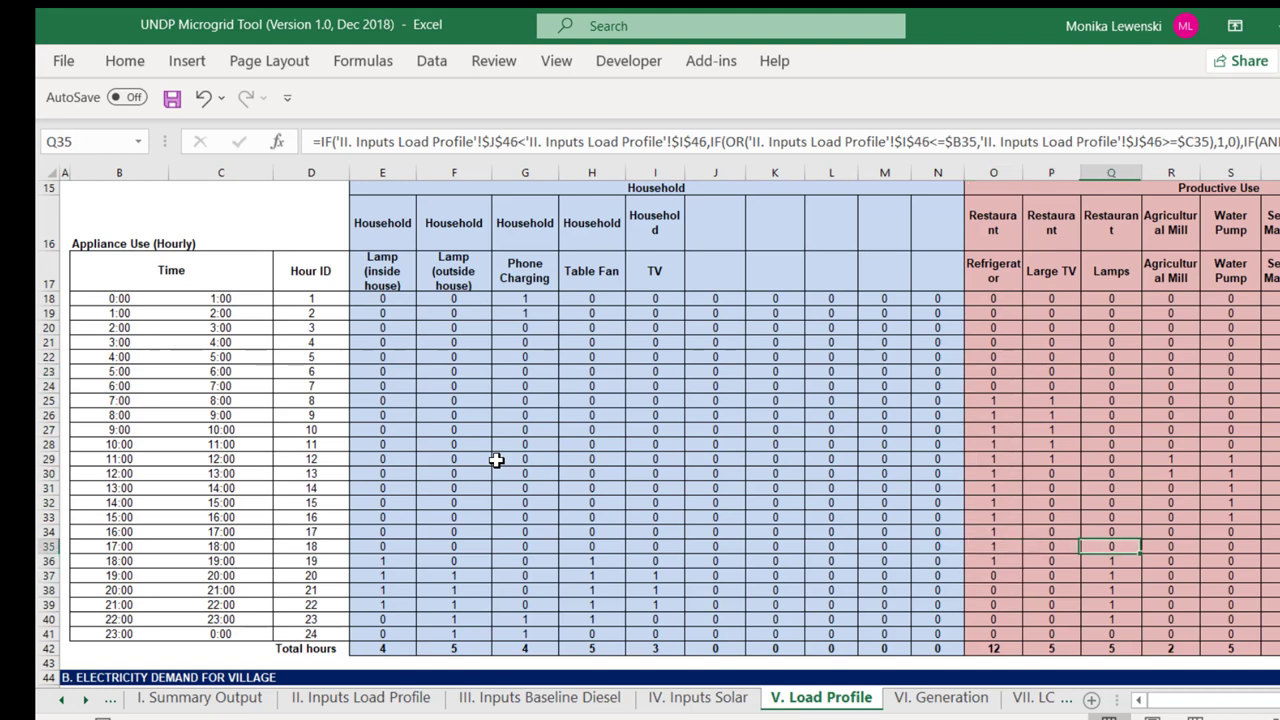
pyautogui.press('Down')
pyautogui.hotkey('shift', 'Left')
pyautogui.hotkey('shift', 'Left')
pyautogui.hotkey('shift', 'Left')
pyautogui.hotkey('shift', 'Left')
pyautogui.hotkey('shift', 'Left')
pyautogui.hotkey('shift', 'Left')
pyautogui.hotkey('shift', 'Left')
pyautogui.hotkey('shift', 'Left')
pyautogui.hotkey('shift', 'Left')
pyautogui.hotkey('shift', 'Left')
pyautogui.hotkey('shift', 'Left')
pyautogui.hotkey('shift', 'Left')
pyautogui.hotkey('shift', 'Left')
pyautogui.hotkey('shift', 'Left')
pyautogui.hotkey('shift', 'Left')
pyautogui.hotkey('shift', 'Left')
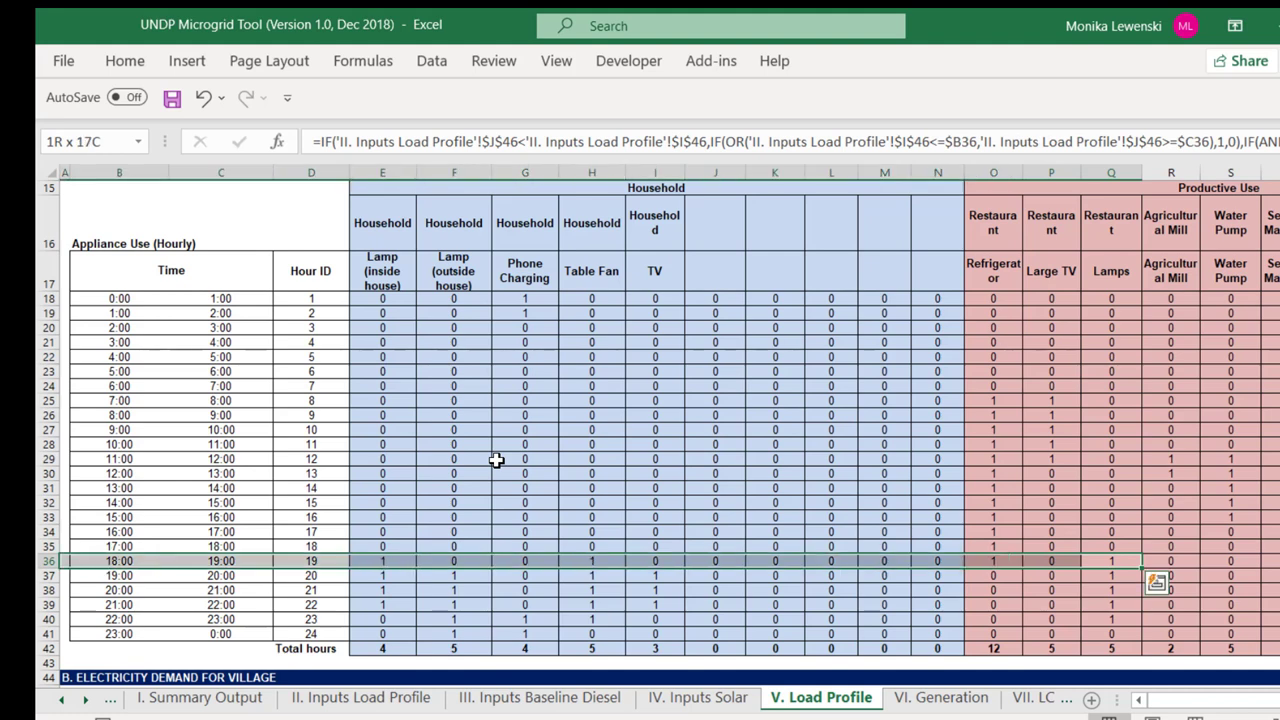
pyautogui.hotkey('shift', 'Down')
pyautogui.hotkey('shift', 'Down')
pyautogui.hotkey('shift', 'Down')
pyautogui.hotkey('shift', 'Down')
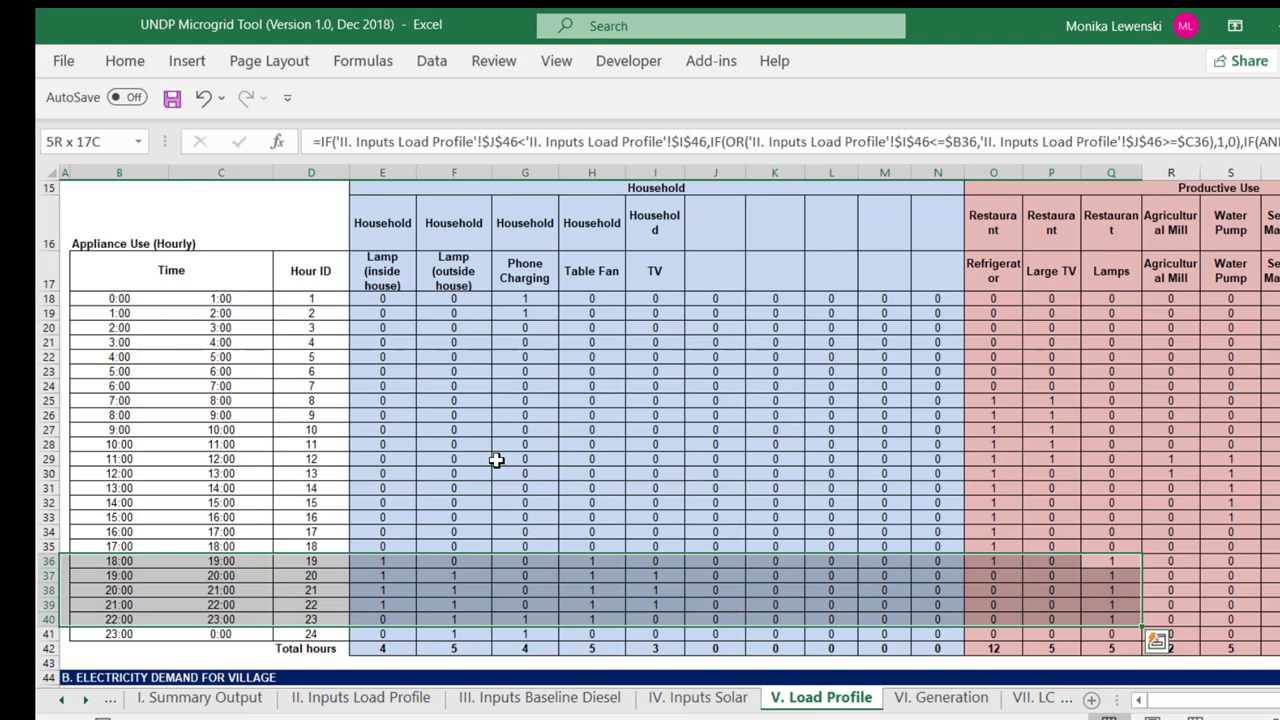
pyautogui.hotkey('shift', 'BackSpace')
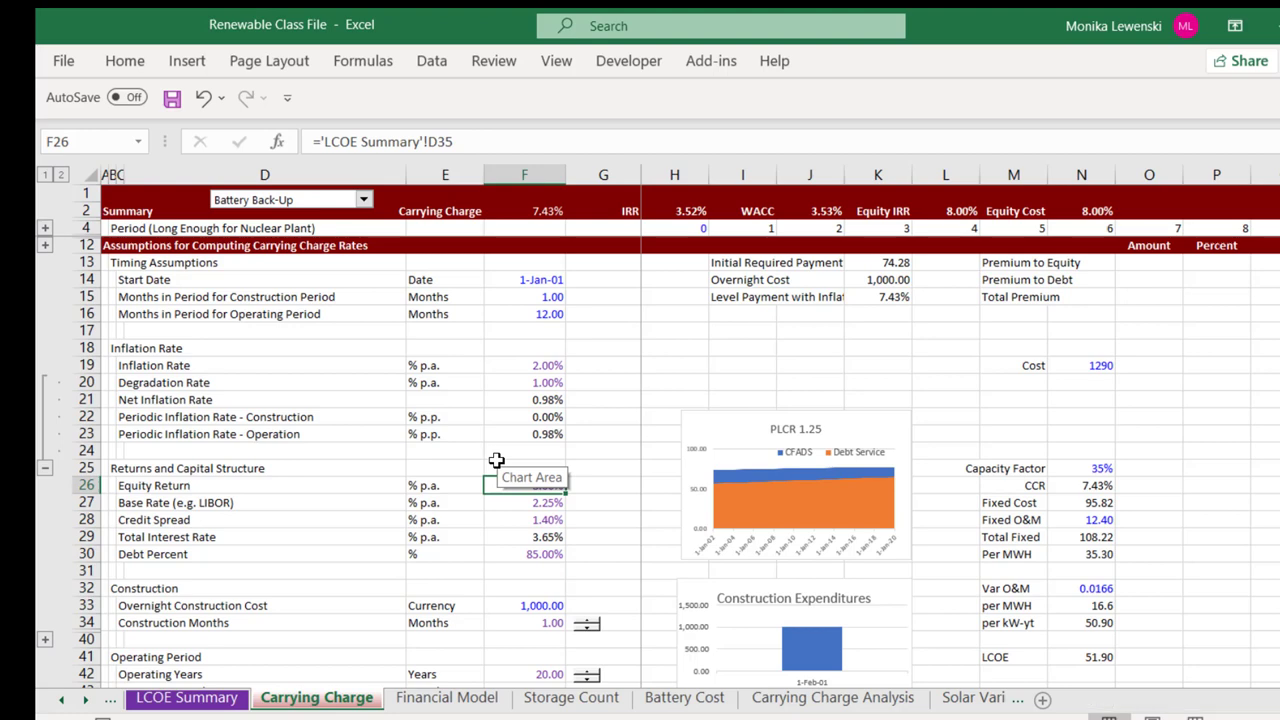
# Step: Switch to the Renewable Class File workbook and go to the Demand - Lights row on the Storage Count sheet
pyautogui.hotkey('ctrl', 'pagedown')
pyautogui.hotkey('ctrl', 'pagedown')
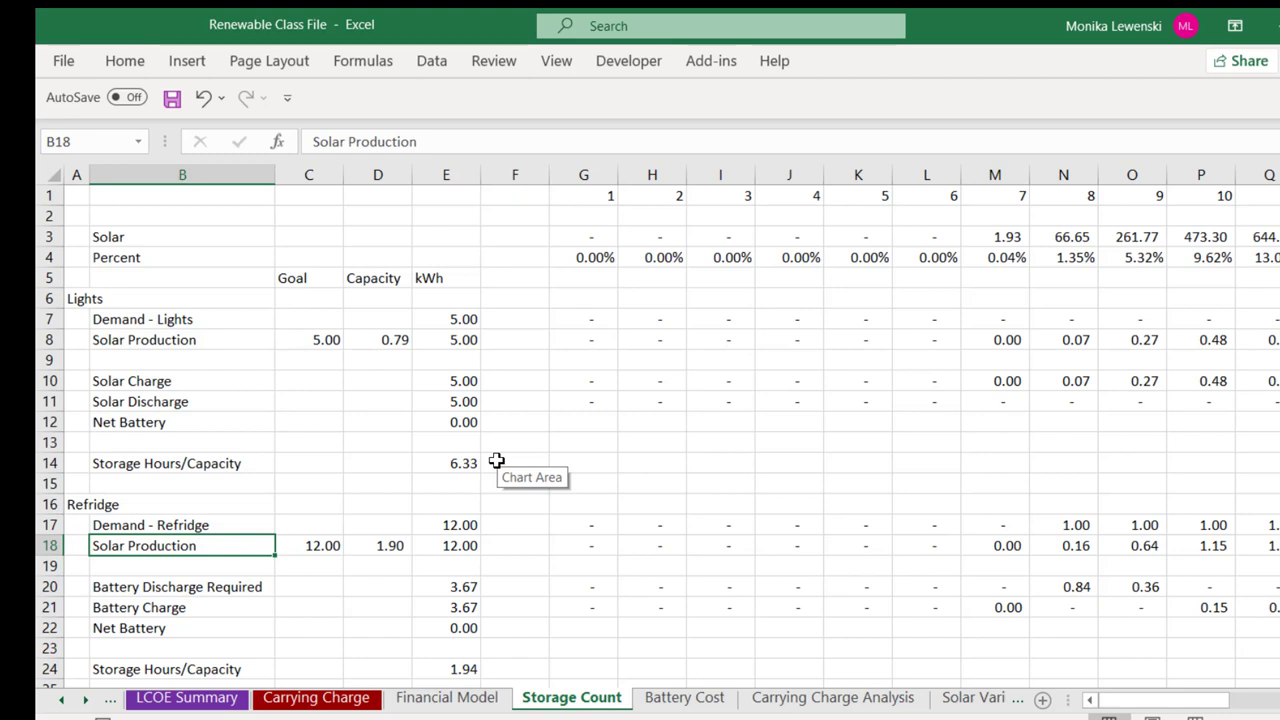
pyautogui.press('Up')
pyautogui.press('Up')
pyautogui.press('Up')
pyautogui.press('Up')
pyautogui.press('Up')
pyautogui.press('Up')
pyautogui.press('Up')
pyautogui.press('Up')
pyautogui.press('Up')
pyautogui.press('Up')
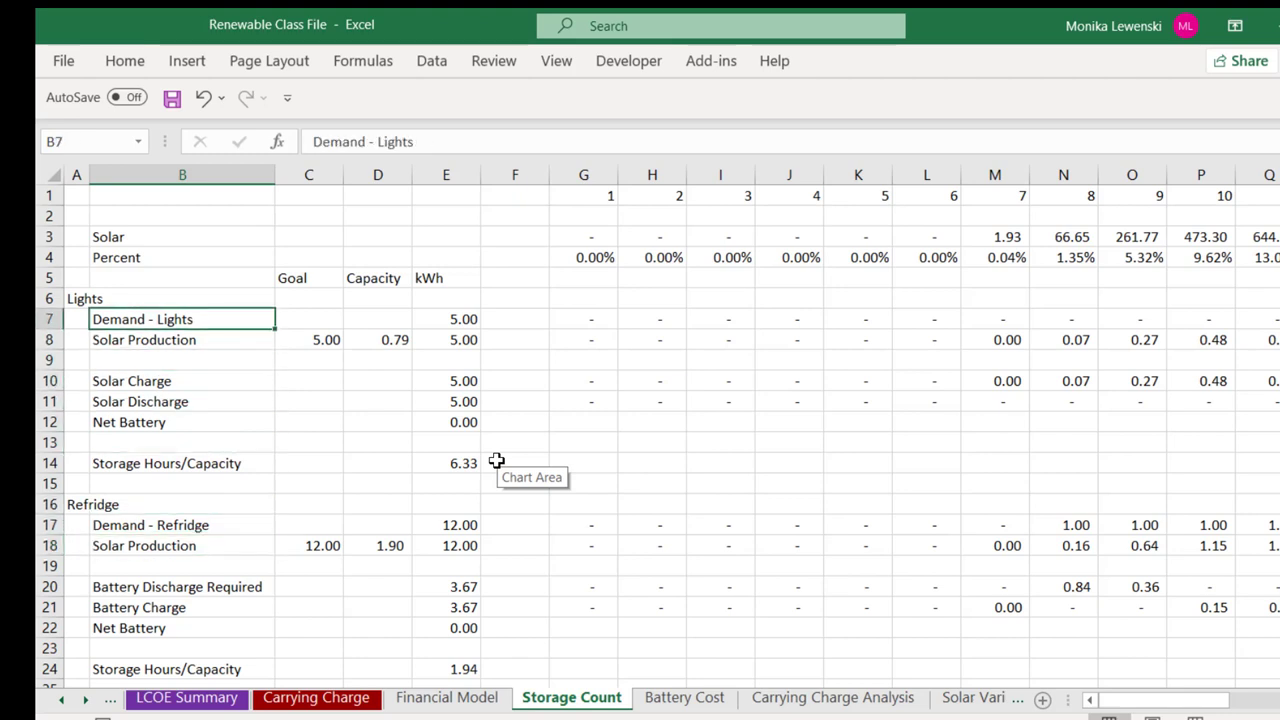
# Step: Follow the Demand - Lights row across all 24 hourly columns of the Storage Count sheet
pyautogui.press('Right')
pyautogui.press('Right')
pyautogui.press('Right')
pyautogui.press('Right')
pyautogui.press('Right')
pyautogui.press('Right')
pyautogui.press('Right')
pyautogui.press('Right')
pyautogui.press('Right')
pyautogui.press('Right')
pyautogui.press('Right')
pyautogui.press('Right')
pyautogui.press('Right')
pyautogui.press('Right')
pyautogui.press('Right')
pyautogui.press('Right')
pyautogui.press('Right')
pyautogui.press('Right')
pyautogui.press('Right')
pyautogui.press('Right')
pyautogui.press('Right')
pyautogui.press('Right')
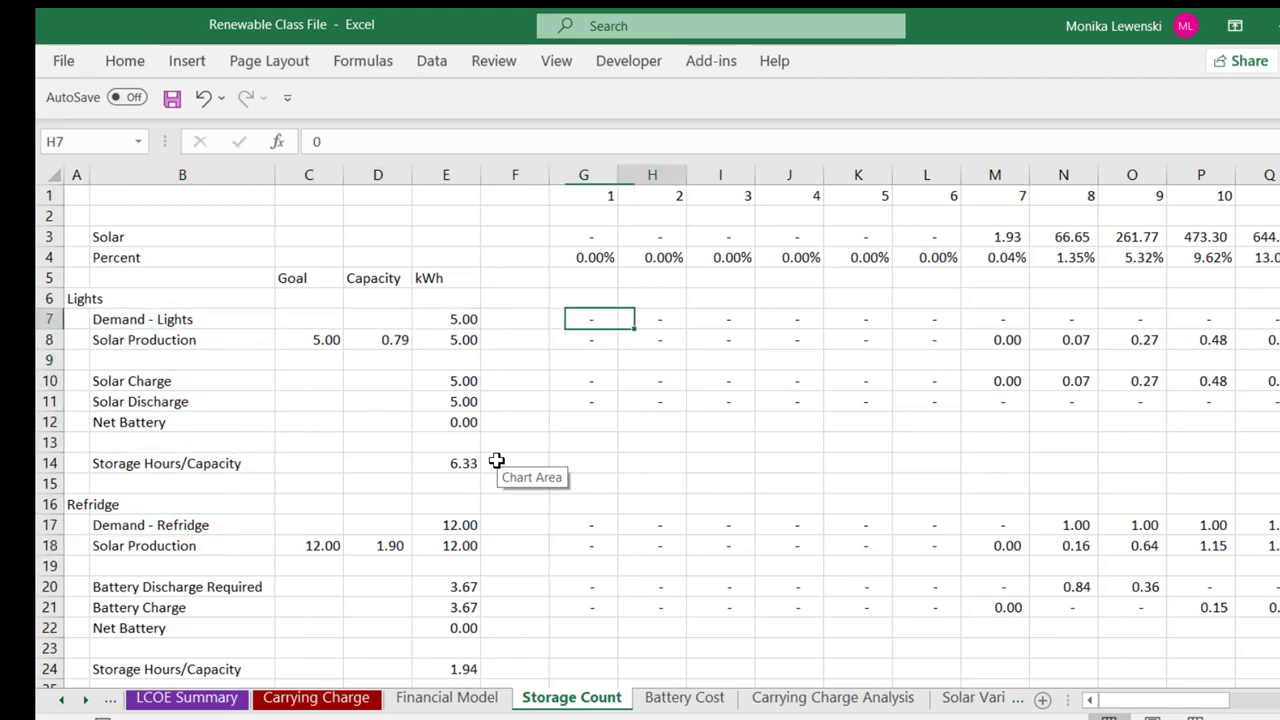
pyautogui.press('Right')
pyautogui.press('Right')
pyautogui.press('Right')
pyautogui.press('Right')
pyautogui.press('Right')
pyautogui.press('Right')
pyautogui.press('Right')
pyautogui.press('Right')
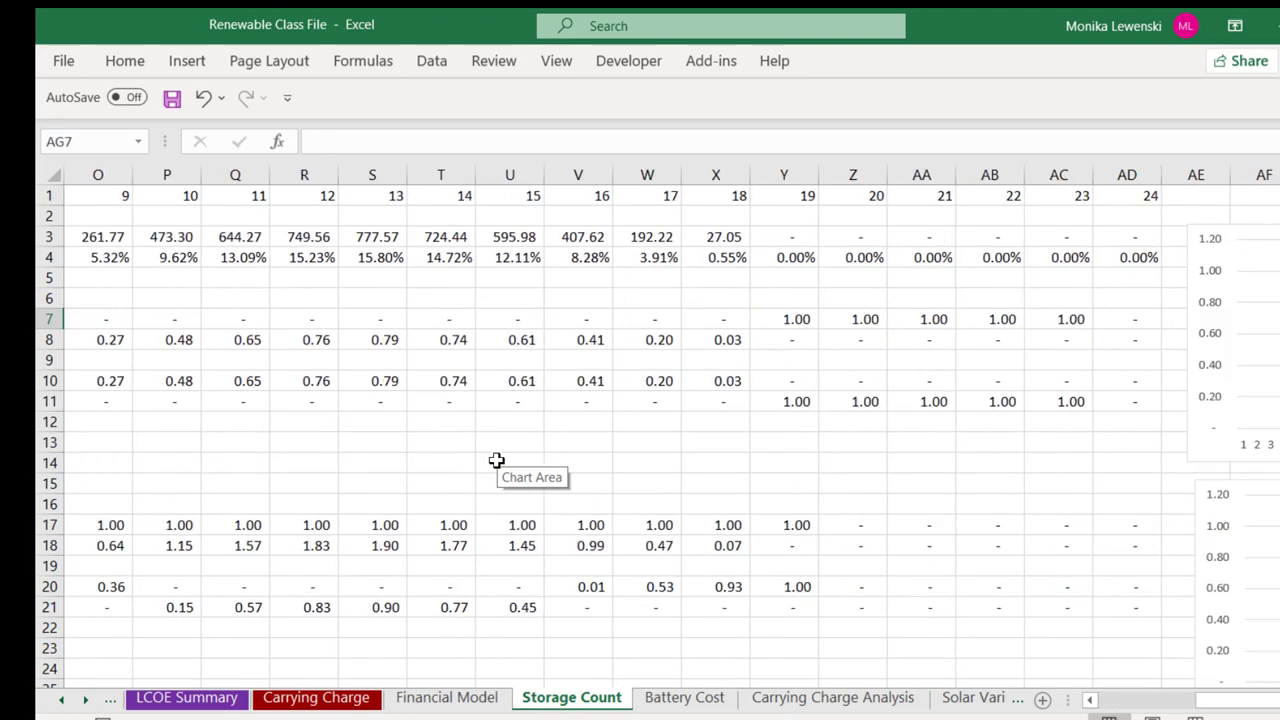
# Step: Highlight the evening lights demand in row 7, starting from hour 19
pyautogui.press('Left')
pyautogui.press('Left')
pyautogui.press('Left')
pyautogui.press('Left')
pyautogui.press('Left')
pyautogui.press('Left')
pyautogui.press('Left')
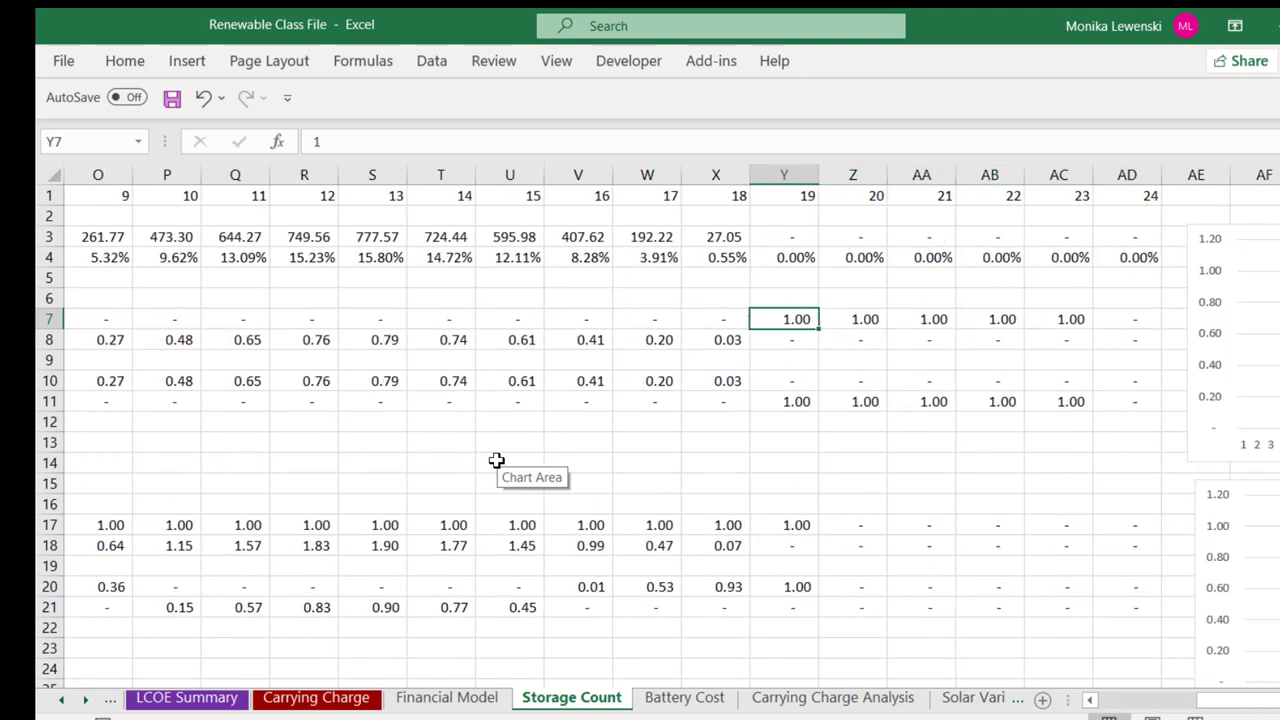
pyautogui.hotkey('shift', 'Right')
pyautogui.hotkey('shift', 'Right')
pyautogui.hotkey('shift', 'Right')
pyautogui.hotkey('shift', 'Right')
pyautogui.hotkey('shift', 'Right')
# Step: Return to the row labels and trace the hourly solar percentages in row 4 across to hour 16
pyautogui.press('Left')
pyautogui.press('Left')
pyautogui.press('Left')
pyautogui.press('Left')
pyautogui.press('Left')
pyautogui.press('Left')
pyautogui.press('Left')
pyautogui.press('Left')
pyautogui.press('Left')
pyautogui.press('Left')
pyautogui.press('Left')
pyautogui.press('Left')
pyautogui.press('Left')
pyautogui.press('Left')
pyautogui.press('Left')
pyautogui.press('Left')
pyautogui.press('Left')
pyautogui.press('Left')
pyautogui.press('Left')
pyautogui.press('Left')
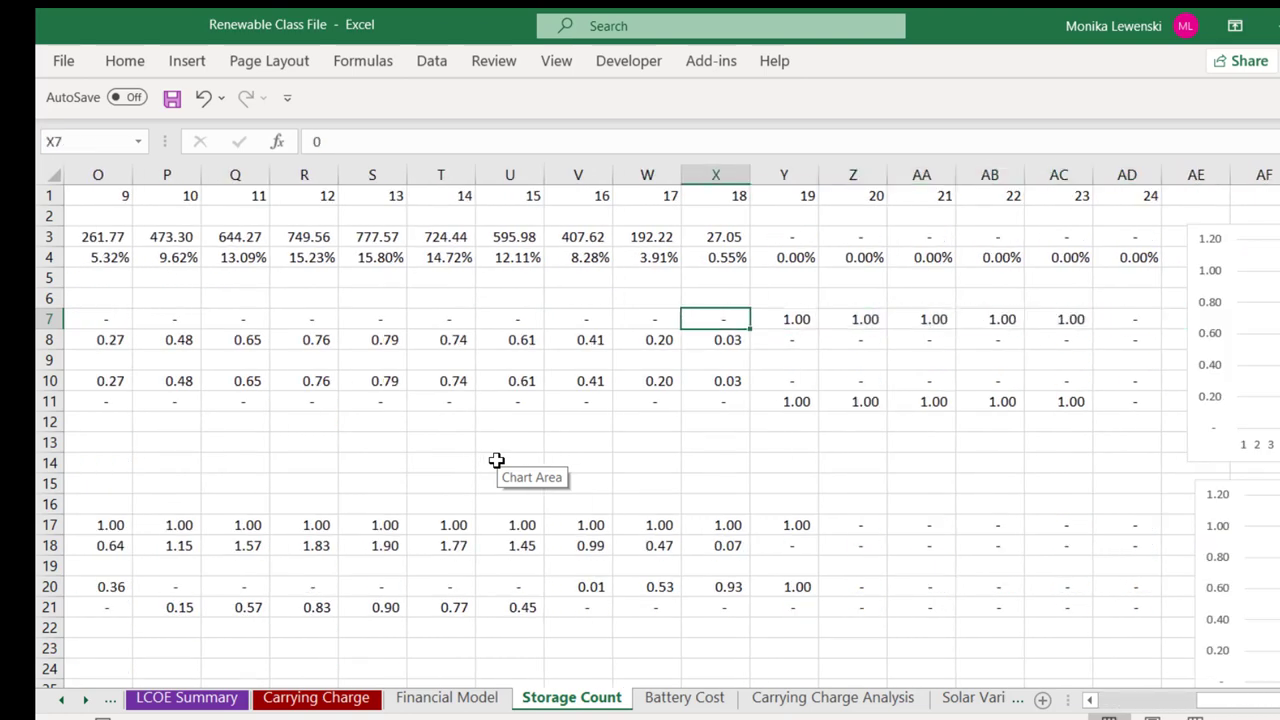
pyautogui.press('Up')
pyautogui.press('Up')
pyautogui.press('Up')
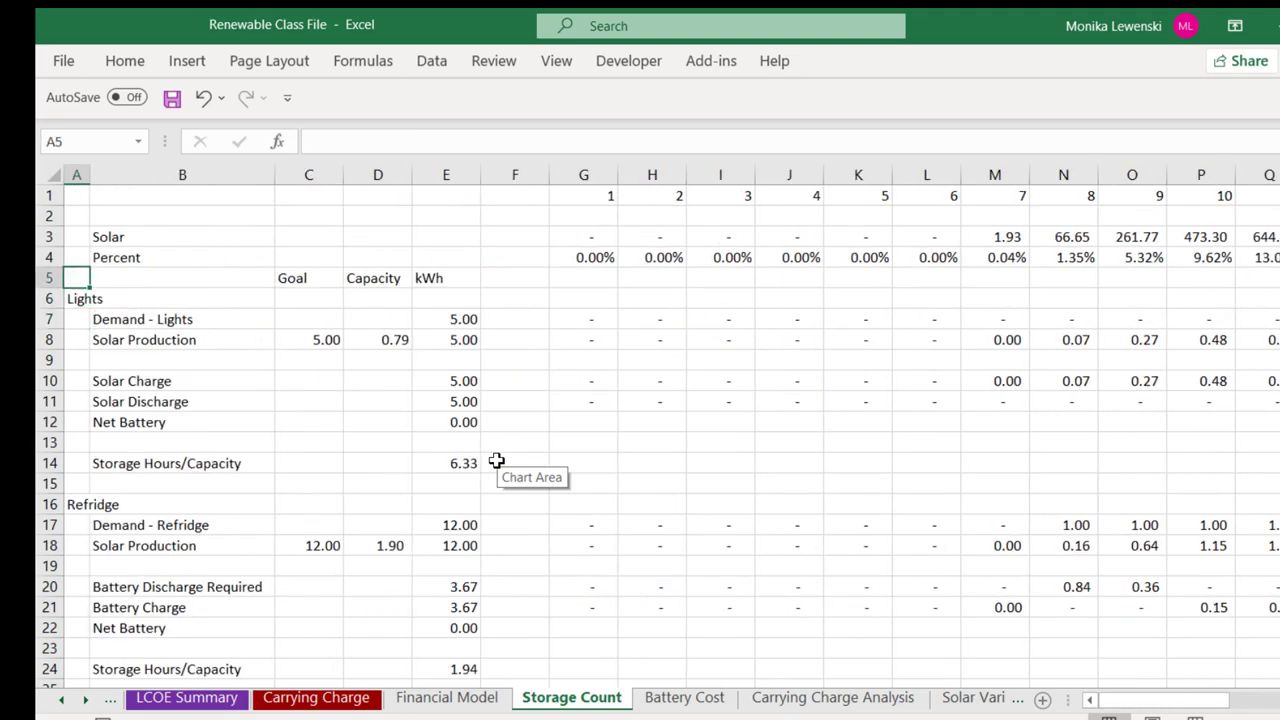
pyautogui.press('Right')
pyautogui.press('Right')
pyautogui.press('Right')
pyautogui.press('Right')
pyautogui.press('Right')
pyautogui.press('Right')
pyautogui.press('Right')
pyautogui.press('Right')
pyautogui.press('Right')
pyautogui.press('Right')
pyautogui.press('Right')
pyautogui.press('Right')
pyautogui.press('Right')
pyautogui.press('Right')
pyautogui.press('Right')
pyautogui.press('Right')
pyautogui.press('Right')
pyautogui.press('Right')
pyautogui.press('Right')
pyautogui.press('Right')
pyautogui.press('Right')
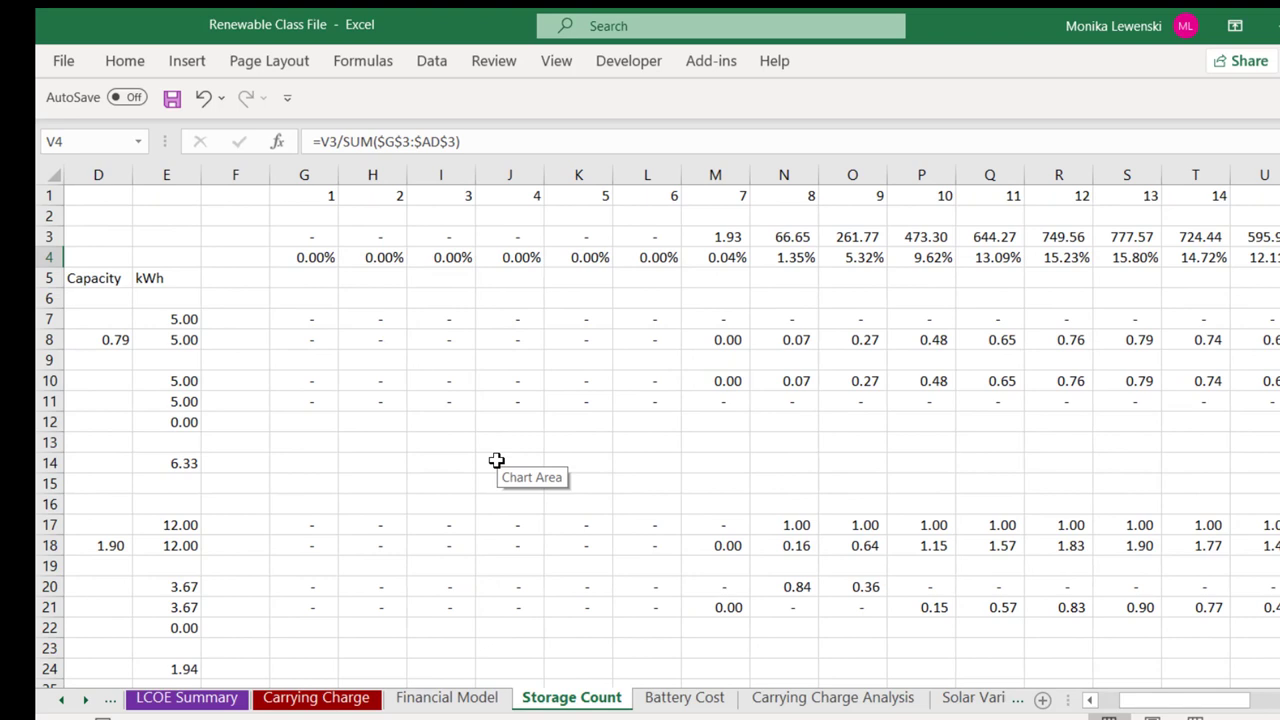
# Step: Trace the Demand - Lights row from the early hours across to the columns past hour 24
pyautogui.scroll(-2, 496, 460)
pyautogui.click(538, 358)
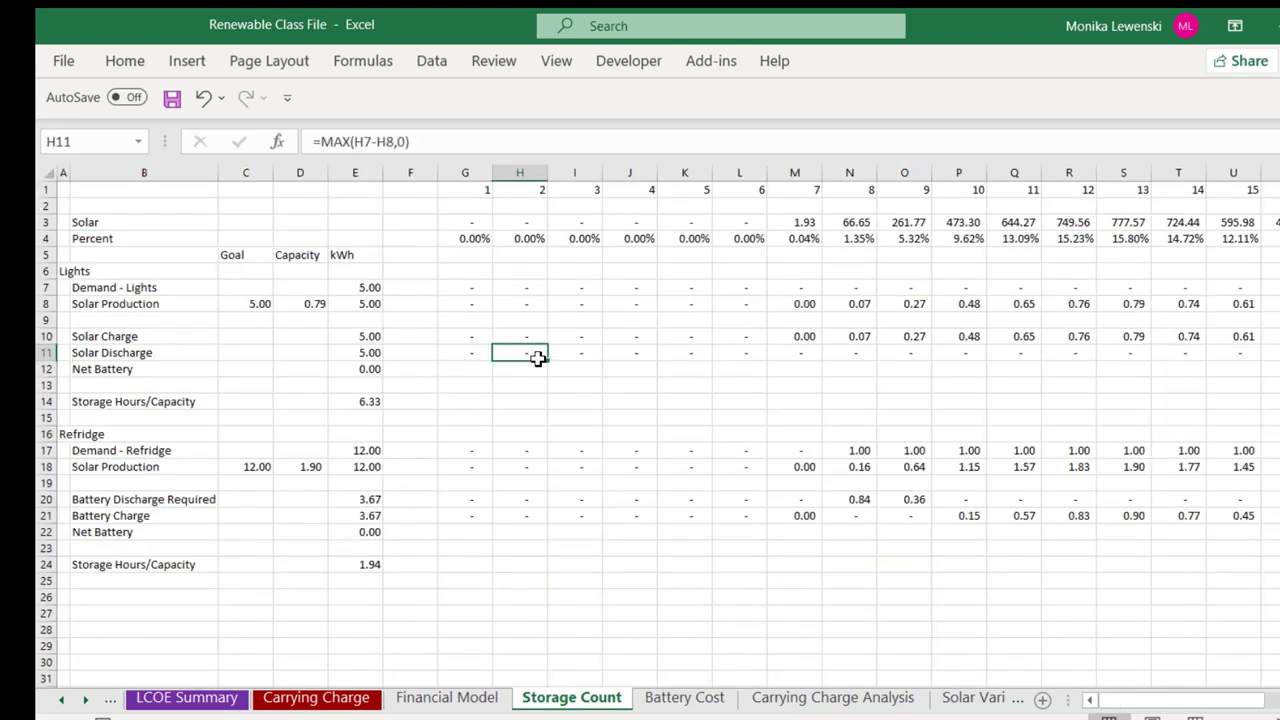
pyautogui.press('Up')
pyautogui.press('Up')
pyautogui.press('Up')
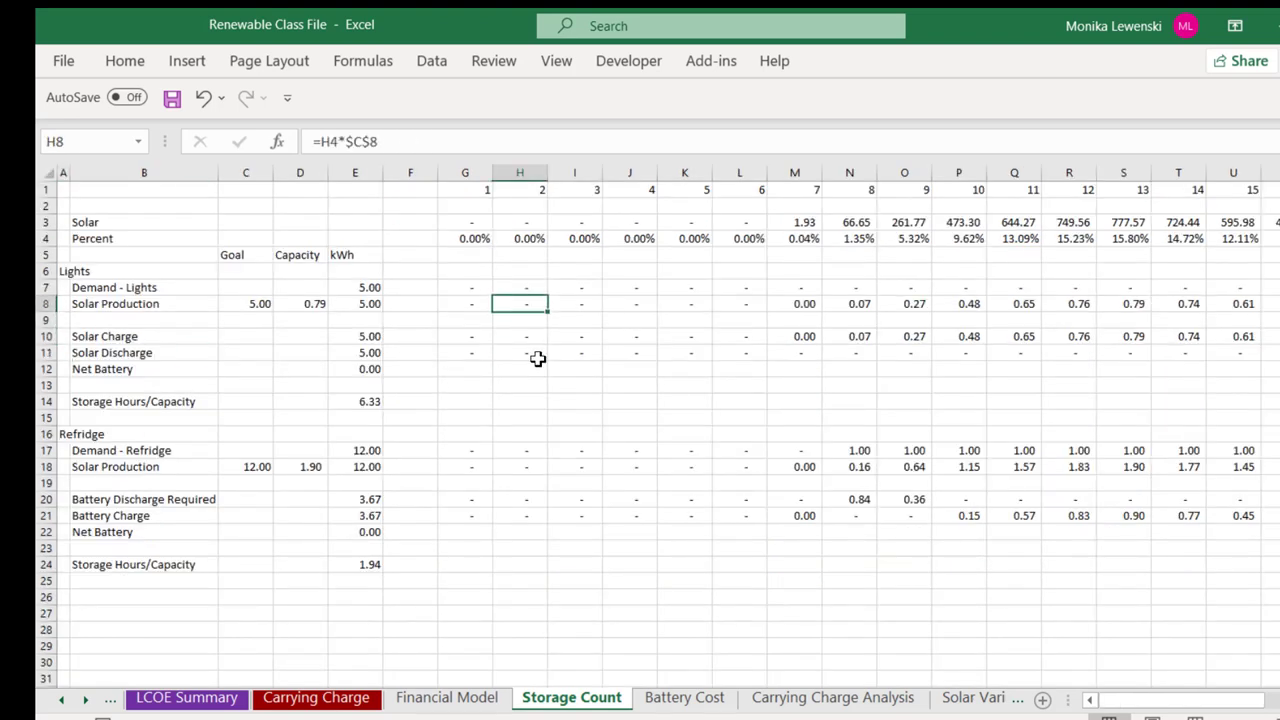
pyautogui.press('Up')
pyautogui.press('Left')
pyautogui.press('Left')
pyautogui.press('Right')
pyautogui.press('Right')
pyautogui.press('Right')
pyautogui.press('Right')
pyautogui.press('Right')
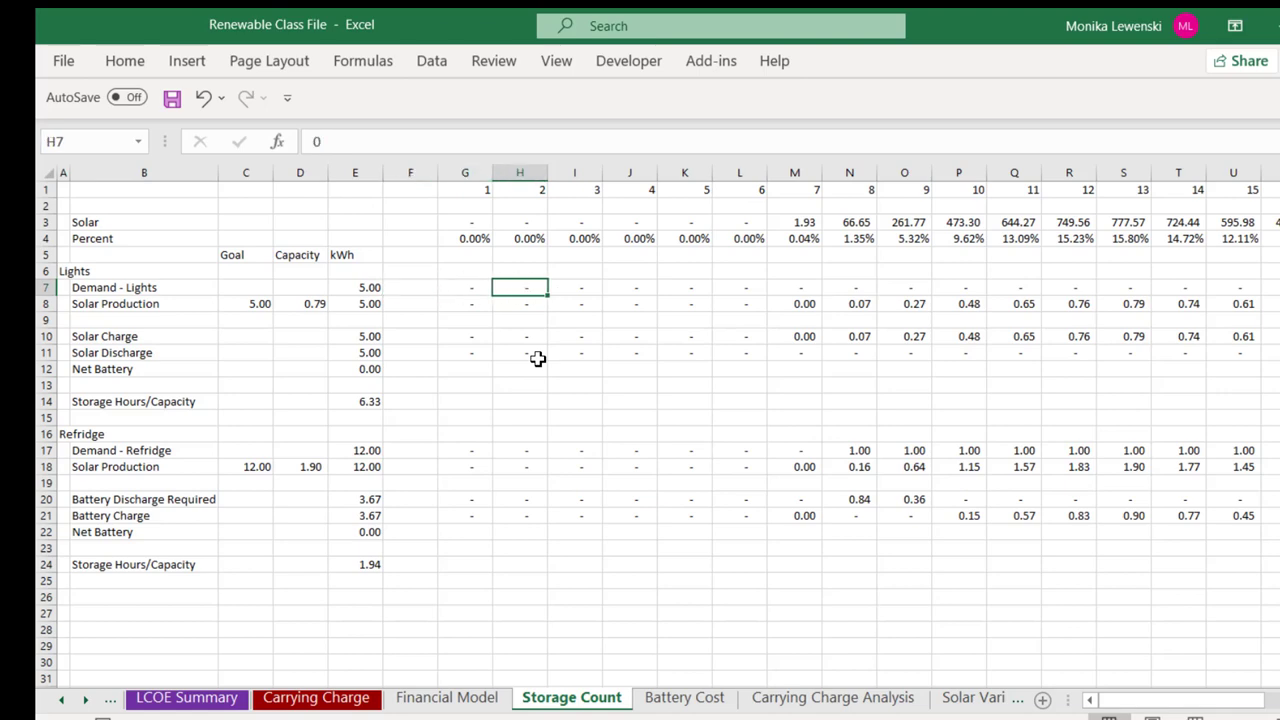
pyautogui.press('Right')
pyautogui.press('Right')
pyautogui.press('Right')
pyautogui.press('Right')
pyautogui.press('Right')
pyautogui.press('Right')
pyautogui.press('Right')
pyautogui.hscroll(3, 538, 358)
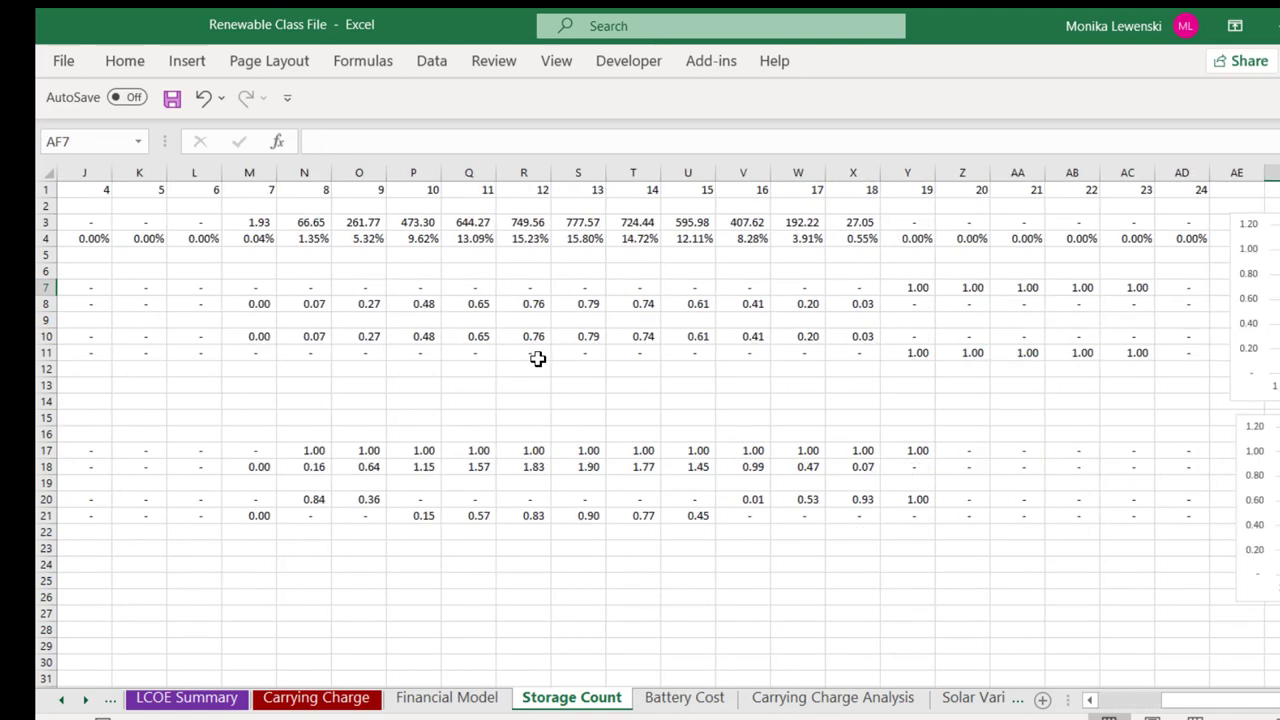
# Step: Return to the Demand - Lights label and follow row 7 across to the evening demand at hour 22
pyautogui.press('Left')
pyautogui.press('Left')
pyautogui.press('Left')
pyautogui.press('Left')
pyautogui.press('Left')
pyautogui.press('Left')
pyautogui.press('Left')
pyautogui.press('Left')
pyautogui.press('Left')
pyautogui.press('Left')
pyautogui.press('Left')
pyautogui.press('Left')
pyautogui.press('Left')
pyautogui.press('Left')
pyautogui.press('Left')
pyautogui.press('Left')
pyautogui.press('Left')
pyautogui.press('Right')
pyautogui.press('Right')
pyautogui.press('Right')
pyautogui.press('Right')
pyautogui.press('Right')
pyautogui.press('Right')
pyautogui.press('Right')
pyautogui.press('Right')
pyautogui.press('Right')
pyautogui.press('Right')
pyautogui.press('Right')
pyautogui.press('Right')
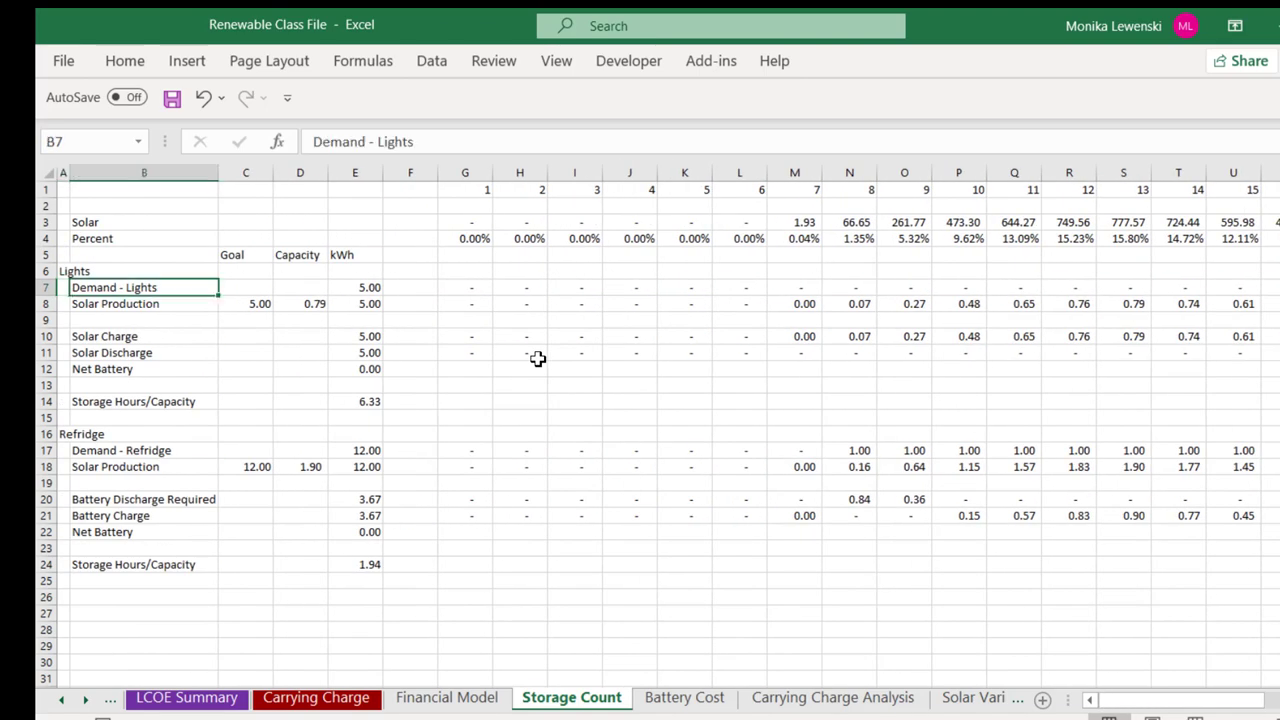
pyautogui.press('Right')
pyautogui.press('Right')
pyautogui.press('Right')
pyautogui.press('Right')
pyautogui.press('Right')
pyautogui.press('Right')
pyautogui.press('Right')
pyautogui.press('Right')
pyautogui.press('Right')
pyautogui.press('Right')
pyautogui.press('Right')
pyautogui.press('Right')
pyautogui.press('Right')
pyautogui.press('Right')
pyautogui.press('Right')
pyautogui.press('Right')
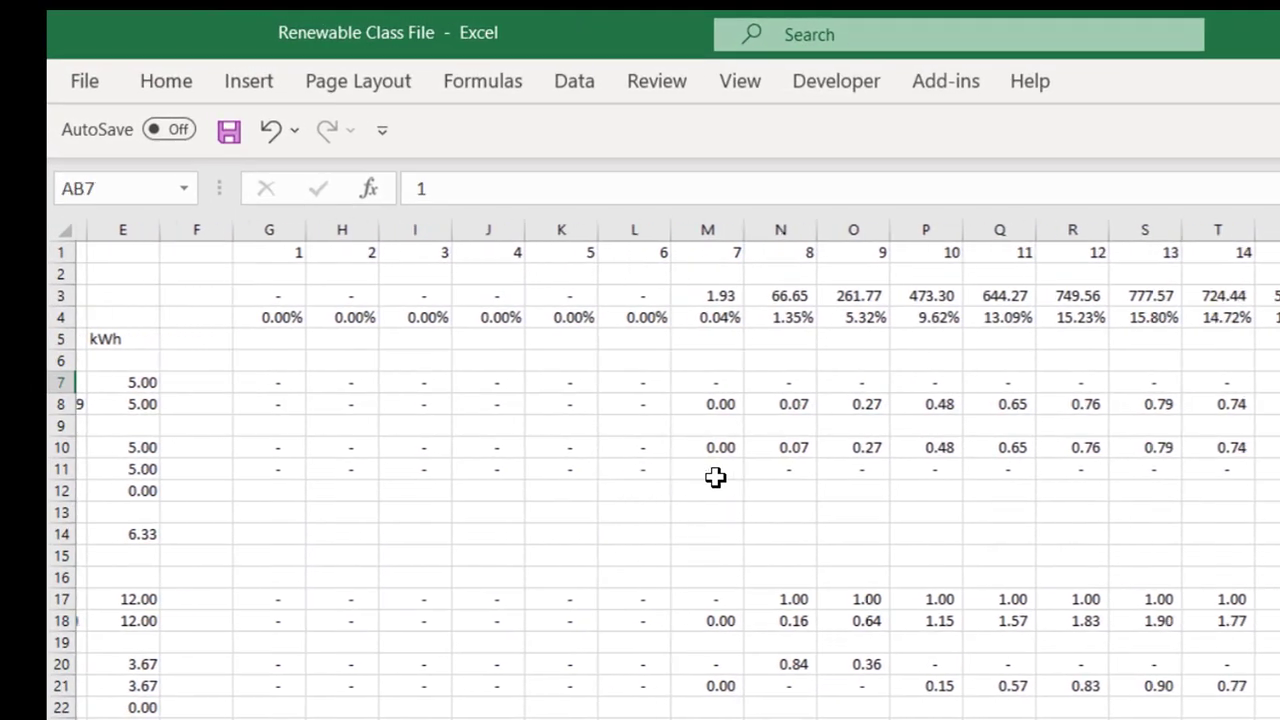
# Step: Go back to the Demand - Lights kWh total in E7 and review the hourly lights demand through hour 18
pyautogui.press('Left')
pyautogui.press('Left')
pyautogui.press('Left')
pyautogui.press('Left')
pyautogui.press('Left')
pyautogui.press('Left')
pyautogui.press('Left')
pyautogui.press('Left')
pyautogui.press('Left')
pyautogui.press('Left')
pyautogui.press('Left')
pyautogui.press('Left')
pyautogui.press('Left')
pyautogui.press('Left')
pyautogui.press('Left')
pyautogui.press('Left')
pyautogui.press('Left')
pyautogui.press('Left')
pyautogui.press('Left')
pyautogui.press('Left')
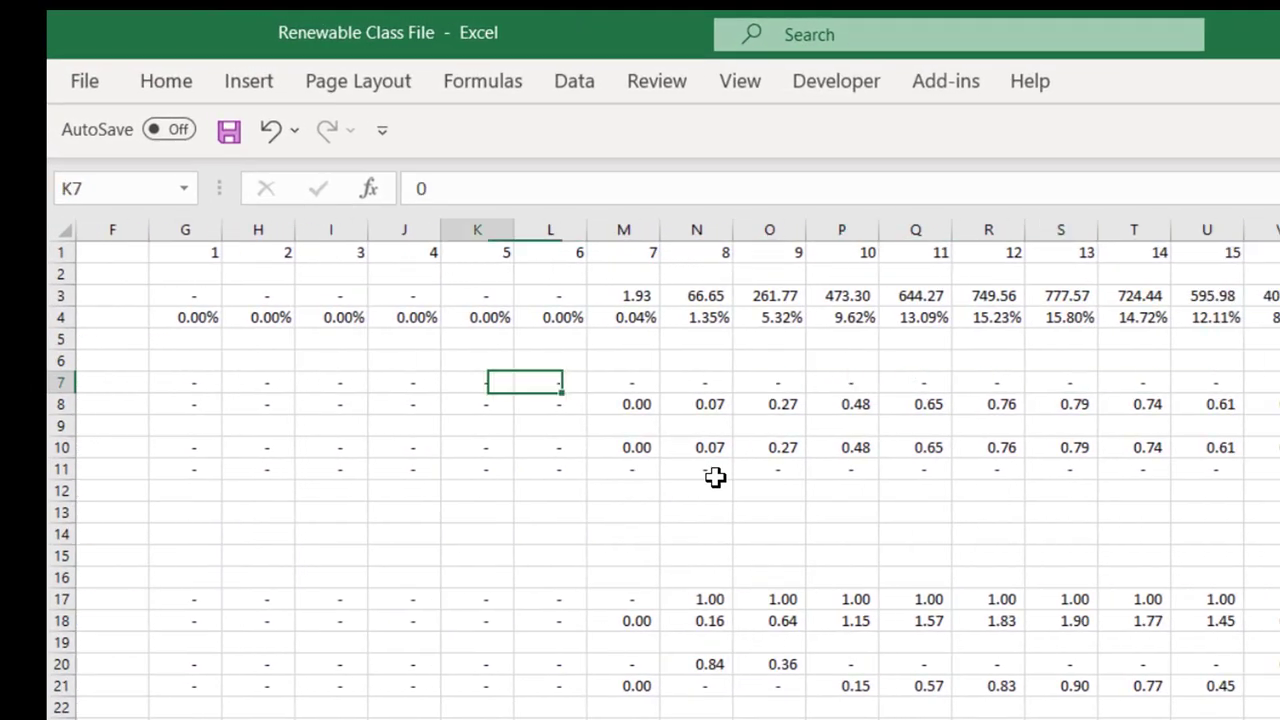
pyautogui.press('Right')
pyautogui.press('Right')
pyautogui.press('Right')
pyautogui.press('Right')
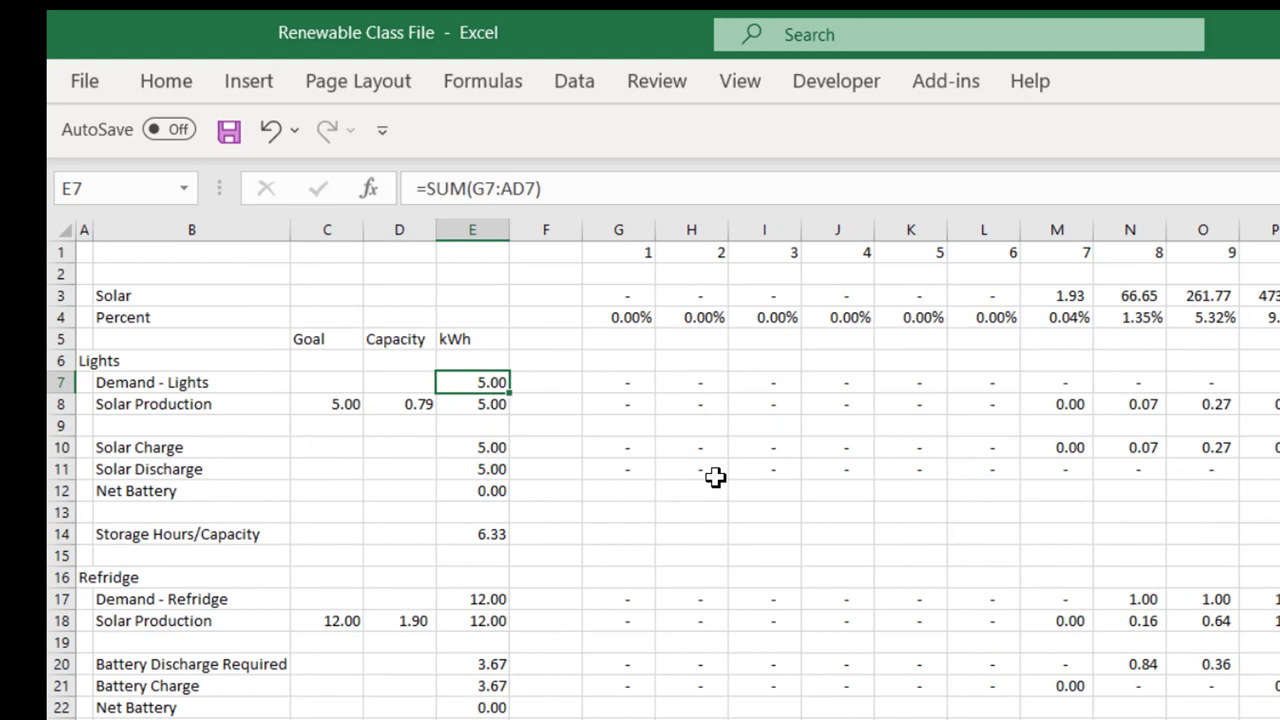
pyautogui.press('Right')
pyautogui.press('Right')
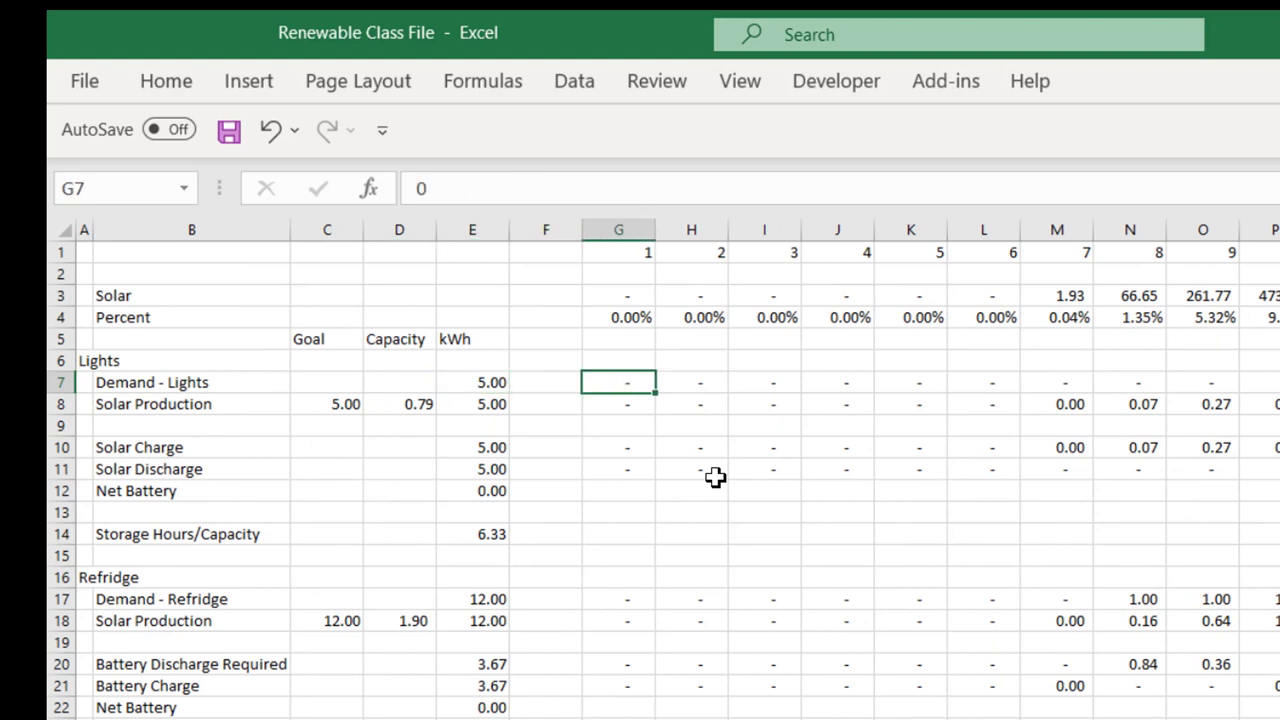
pyautogui.press('Right')
pyautogui.press('Right')
pyautogui.press('Right')
pyautogui.press('Right')
pyautogui.press('Right')
pyautogui.press('Right')
pyautogui.press('Right')
pyautogui.press('Right')
pyautogui.press('Right')
pyautogui.press('Right')
pyautogui.press('Right')
pyautogui.press('Right')
pyautogui.press('Right')
pyautogui.press('Right')
pyautogui.press('Right')
pyautogui.press('Right')
pyautogui.press('Right')
pyautogui.press('Right')
pyautogui.press('Right')
pyautogui.press('Right')
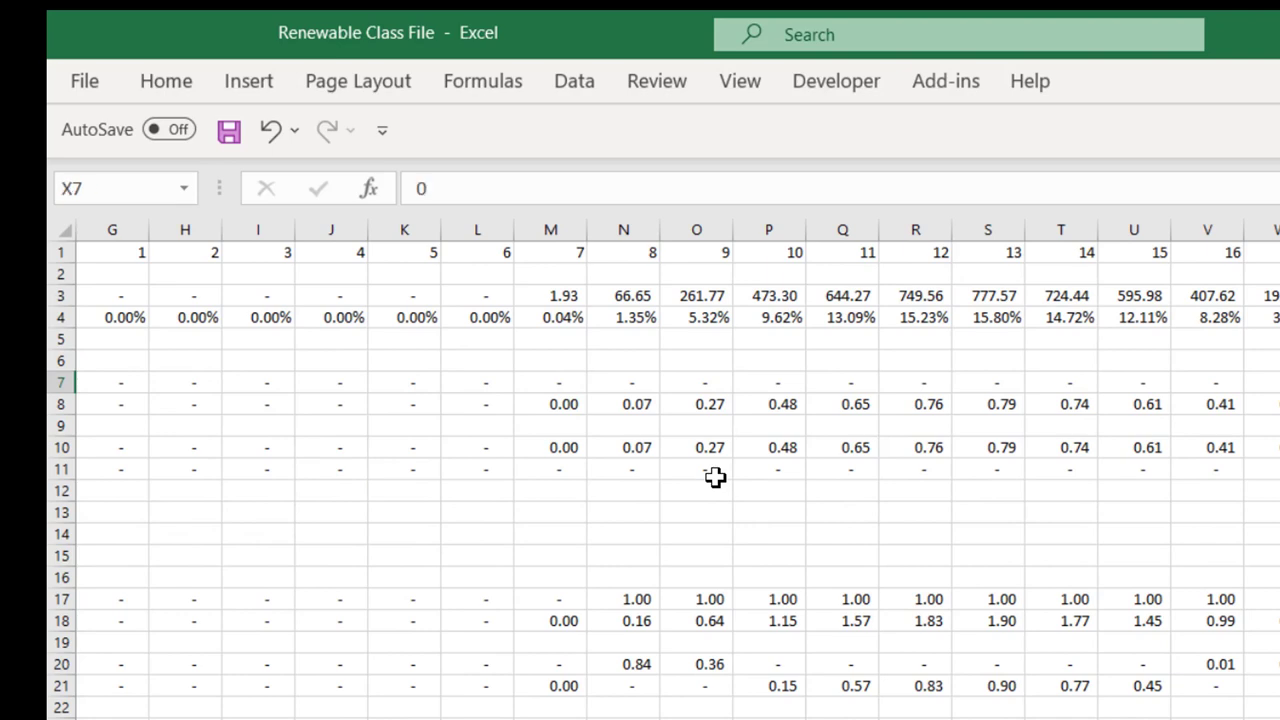
# Step: Return to the row labels and follow the lights' Solar Production in row 8 across all 24 hourly columns
pyautogui.press('Left')
pyautogui.press('Left')
pyautogui.press('Left')
pyautogui.press('Left')
pyautogui.press('Left')
pyautogui.press('Left')
pyautogui.press('Left')
pyautogui.press('Left')
pyautogui.press('Left')
pyautogui.press('Left')
pyautogui.press('Left')
pyautogui.press('Left')
pyautogui.press('Left')
pyautogui.press('Left')
pyautogui.press('Left')
pyautogui.press('Left')
pyautogui.press('Left')
pyautogui.press('Left')
pyautogui.press('Left')
pyautogui.press('Left')
pyautogui.press('Down')
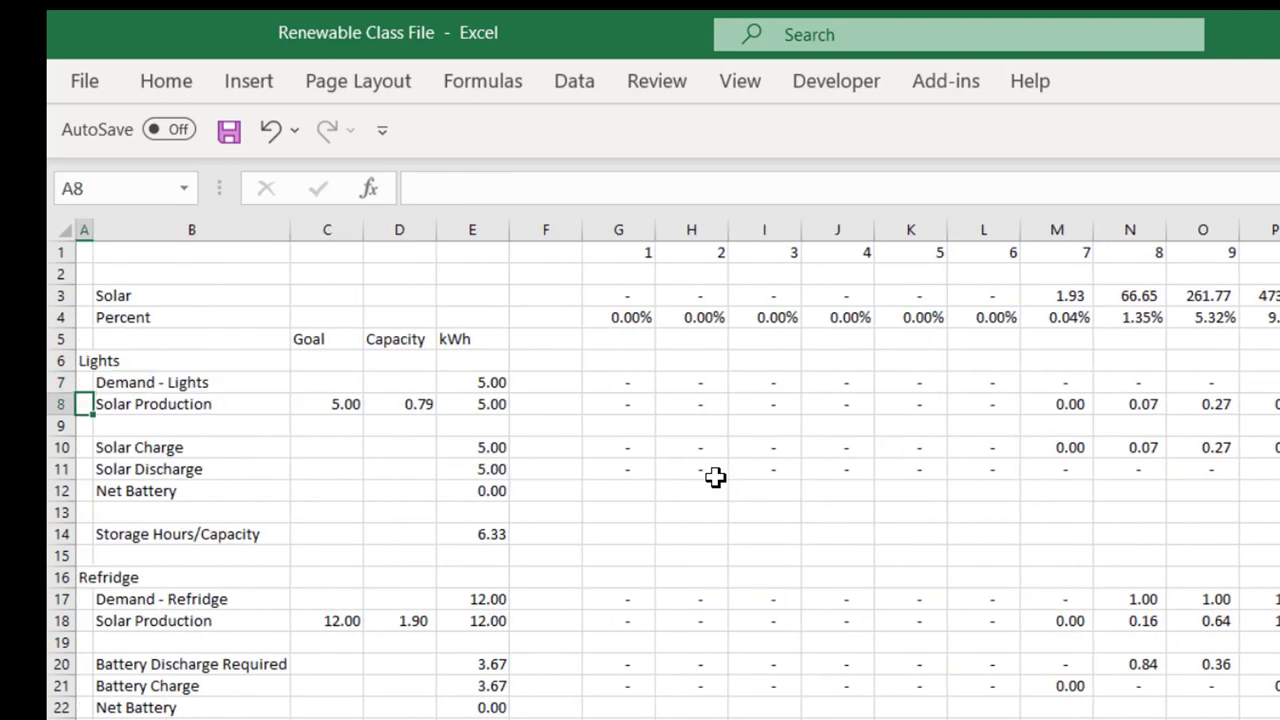
pyautogui.press('Right')
pyautogui.press('Right')
pyautogui.press('Right')
pyautogui.press('Right')
pyautogui.press('Right')
pyautogui.press('Right')
pyautogui.press('Right')
pyautogui.press('Right')
pyautogui.press('Right')
pyautogui.press('Right')
pyautogui.press('Right')
pyautogui.press('Right')
pyautogui.press('Right')
pyautogui.press('Right')
pyautogui.press('Right')
pyautogui.press('Right')
pyautogui.press('Right')
pyautogui.press('Right')
pyautogui.press('Right')
pyautogui.press('Right')
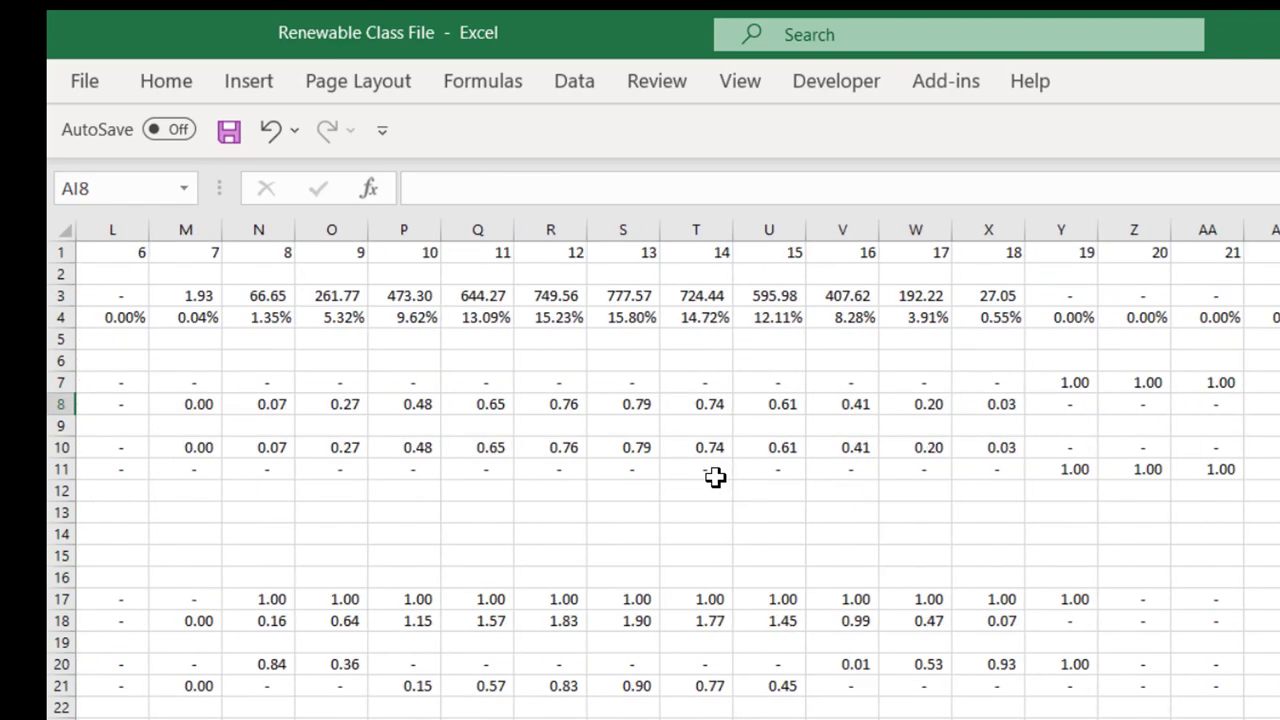
# Step: Return to the start of row 8 and examine the lights' Solar Production formula for hour 1 in G8
pyautogui.press('Left')
pyautogui.press('Left')
pyautogui.press('Left')
pyautogui.press('Left')
pyautogui.press('Left')
pyautogui.press('Left')
pyautogui.press('Left')
pyautogui.press('Left')
pyautogui.press('Left')
pyautogui.press('Left')
pyautogui.press('Left')
pyautogui.press('Left')
pyautogui.press('Left')
pyautogui.press('Left')
pyautogui.press('Left')
pyautogui.press('Left')
pyautogui.press('Left')
pyautogui.press('Left')
pyautogui.press('Left')
pyautogui.press('Left')
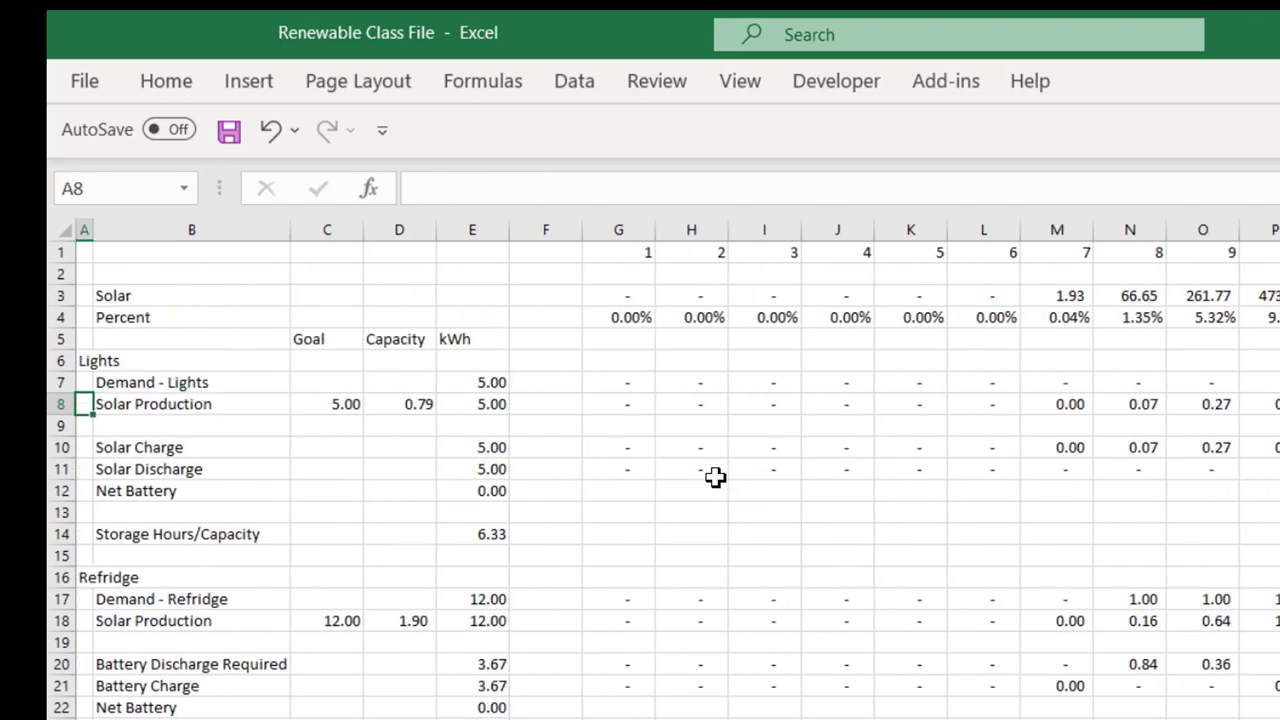
pyautogui.press('Right')
pyautogui.press('Right')
pyautogui.press('Right')
pyautogui.press('Right')
pyautogui.press('Right')
pyautogui.press('Right')
pyautogui.press('Right')
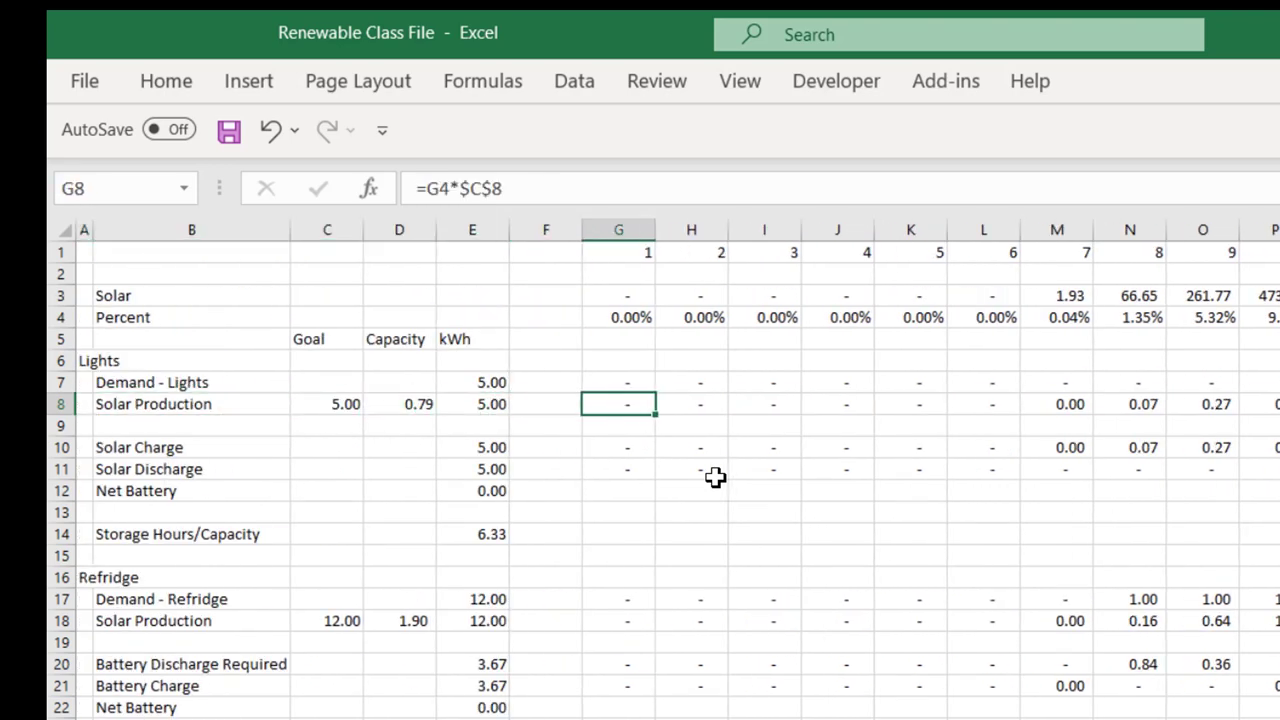
# Step: Follow the lights' Solar Production in row 8 from the first hours across to hour 19
pyautogui.press('Left')
pyautogui.press('Left')
pyautogui.press('Right')
pyautogui.press('Right')
pyautogui.press('Right')
pyautogui.press('Right')
pyautogui.press('Right')
pyautogui.press('Right')
pyautogui.press('Right')
pyautogui.press('Right')
pyautogui.press('Right')
pyautogui.press('Right')
pyautogui.press('Right')
pyautogui.press('Right')
pyautogui.press('Right')
pyautogui.press('Right')
pyautogui.press('Right')
pyautogui.press('Right')
pyautogui.press('Right')
pyautogui.press('Right')
pyautogui.press('Right')
pyautogui.press('Down')
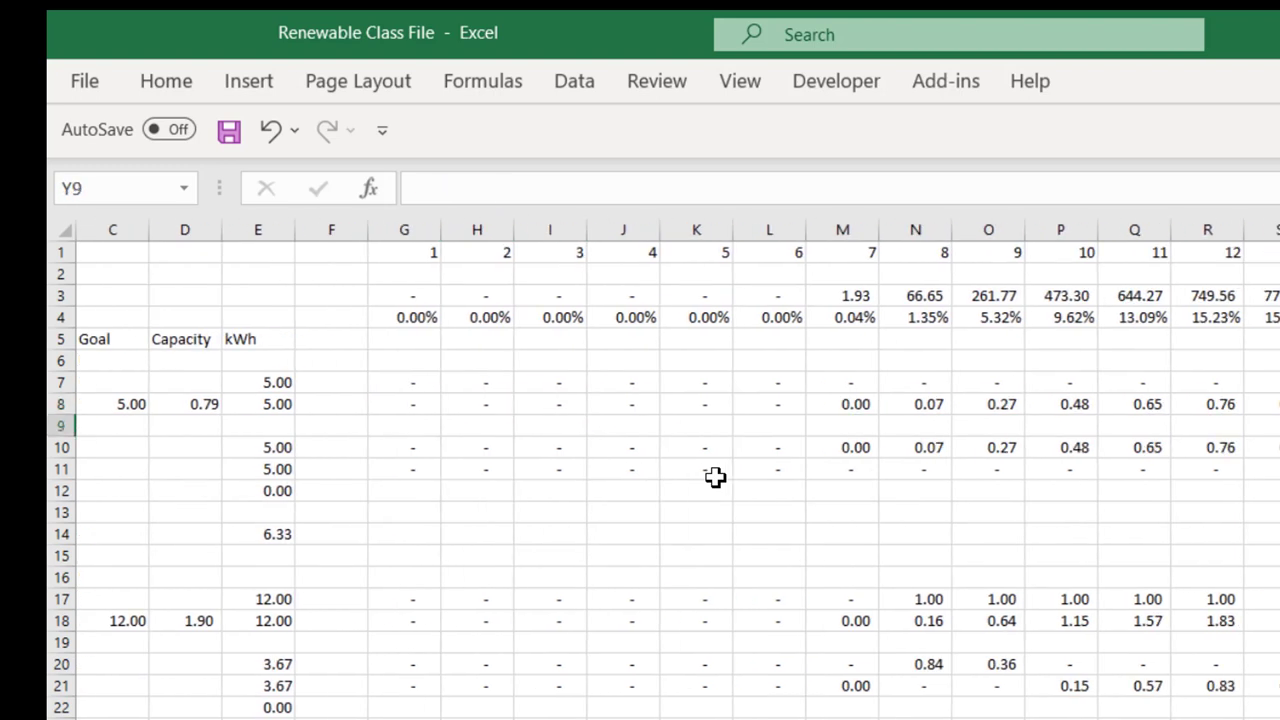
# Step: Review the lights' Solar Charge formulas in row 10 from the late evening hours back to hour 15 in U10
pyautogui.press('Down')
pyautogui.press('Left')
pyautogui.press('Right')
pyautogui.press('Right')
pyautogui.press('Right')
pyautogui.press('Right')
pyautogui.press('Right')
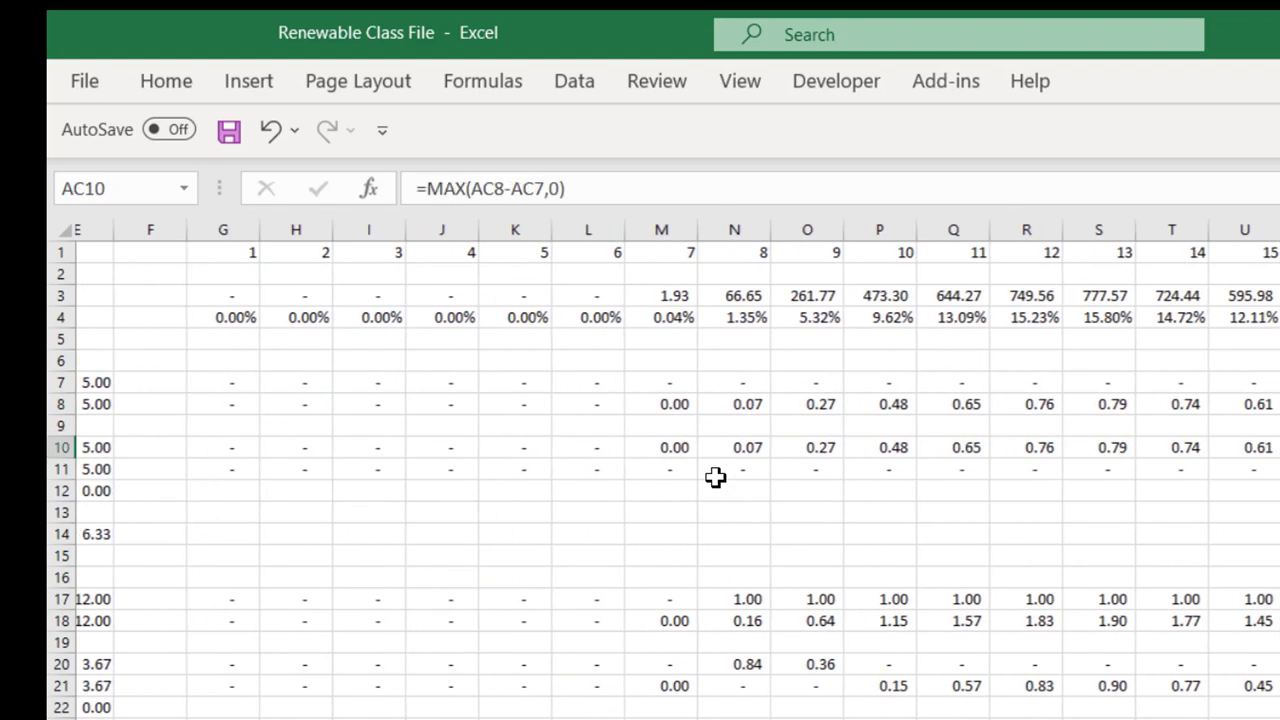
pyautogui.press('Left')
pyautogui.press('Left')
pyautogui.press('Left')
pyautogui.press('Left')
pyautogui.press('Left')
pyautogui.press('Left')
pyautogui.press('Left')
pyautogui.press('Left')
pyautogui.press('Left')
pyautogui.press('Left')
pyautogui.press('Left')
pyautogui.press('Right')
pyautogui.press('Right')
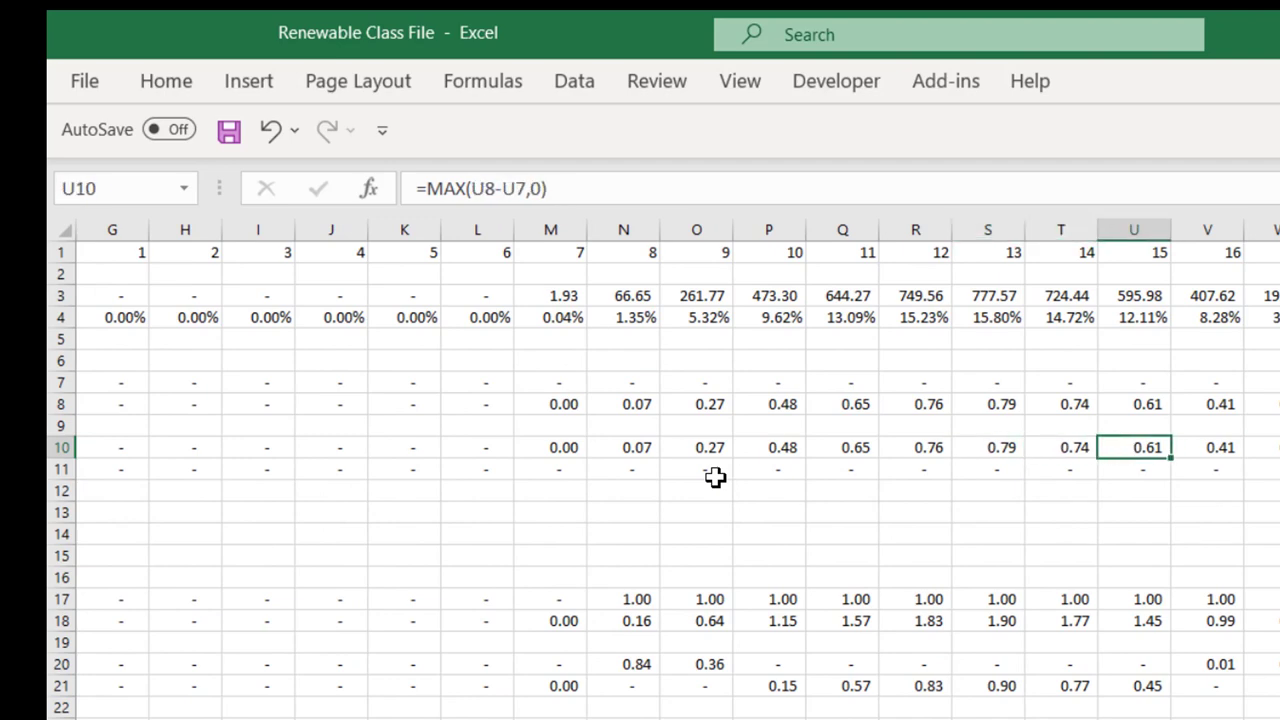
# Step: Examine the lights' Solar Discharge formulas in row 11 through the evening hours to hour 22 in AB11
pyautogui.press('Right')
pyautogui.press('Right')
pyautogui.press('Right')
pyautogui.press('Down')
pyautogui.press('Right')
pyautogui.press('Right')
pyautogui.press('Right')
pyautogui.press('Right')
pyautogui.press('Right')
pyautogui.press('Right')
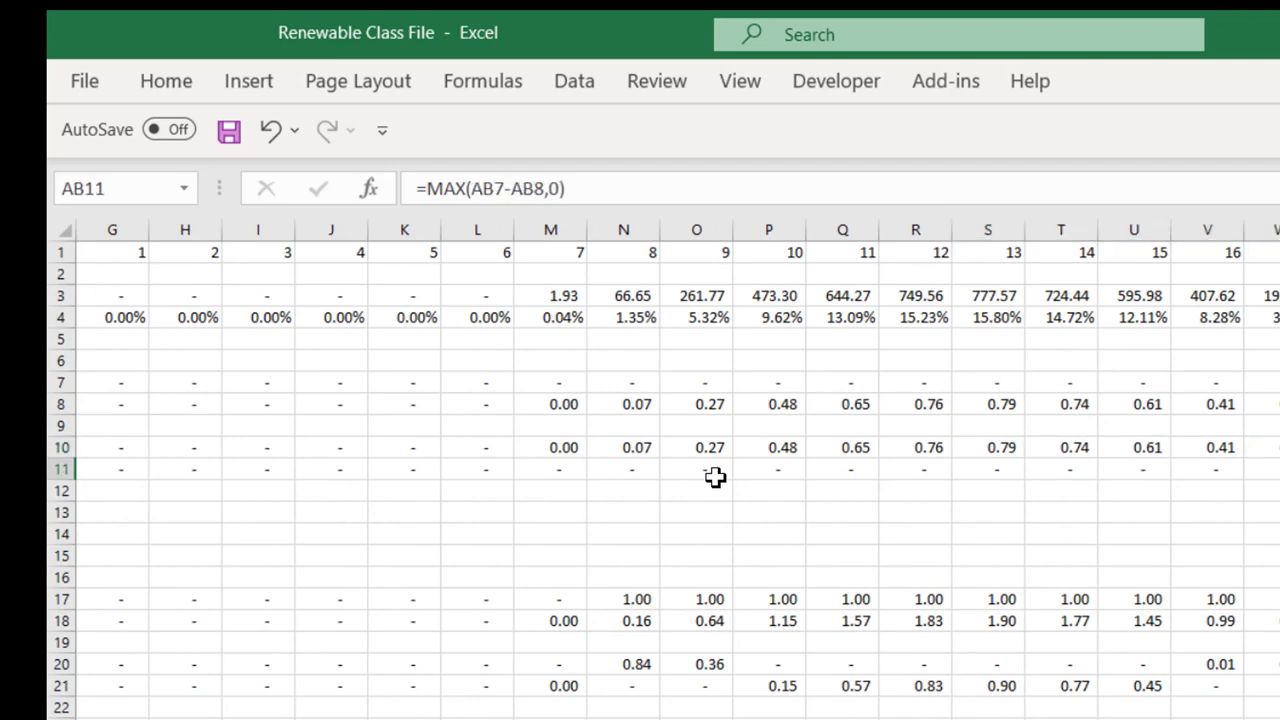
# Step: Trace row 11 back to its start and examine the lights' Solar Charge formula for hour 1 in G10
pyautogui.press('Left')
pyautogui.press('Left')
pyautogui.press('Left')
pyautogui.press('Left')
pyautogui.press('Left')
pyautogui.press('Left')
pyautogui.press('Left')
pyautogui.press('Left')
pyautogui.press('Left')
pyautogui.press('Left')
pyautogui.press('Left')
pyautogui.press('Left')
pyautogui.press('Left')
pyautogui.press('Left')
pyautogui.press('Left')
pyautogui.press('Left')
pyautogui.press('Left')
pyautogui.press('Left')
pyautogui.press('Left')
pyautogui.press('Left')
pyautogui.press('Left')
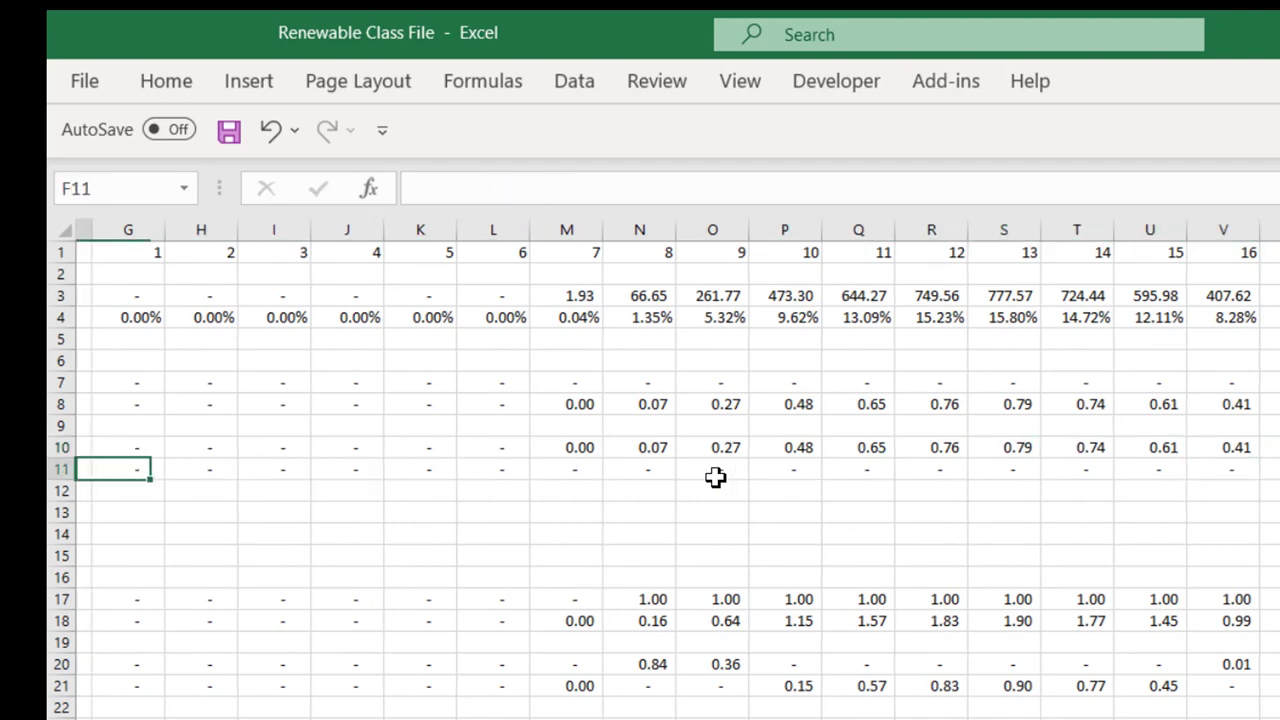
pyautogui.press('Up')
pyautogui.press('Right')
pyautogui.press('Right')
pyautogui.press('Right')
pyautogui.press('Right')
pyautogui.press('Right')
pyautogui.press('Right')
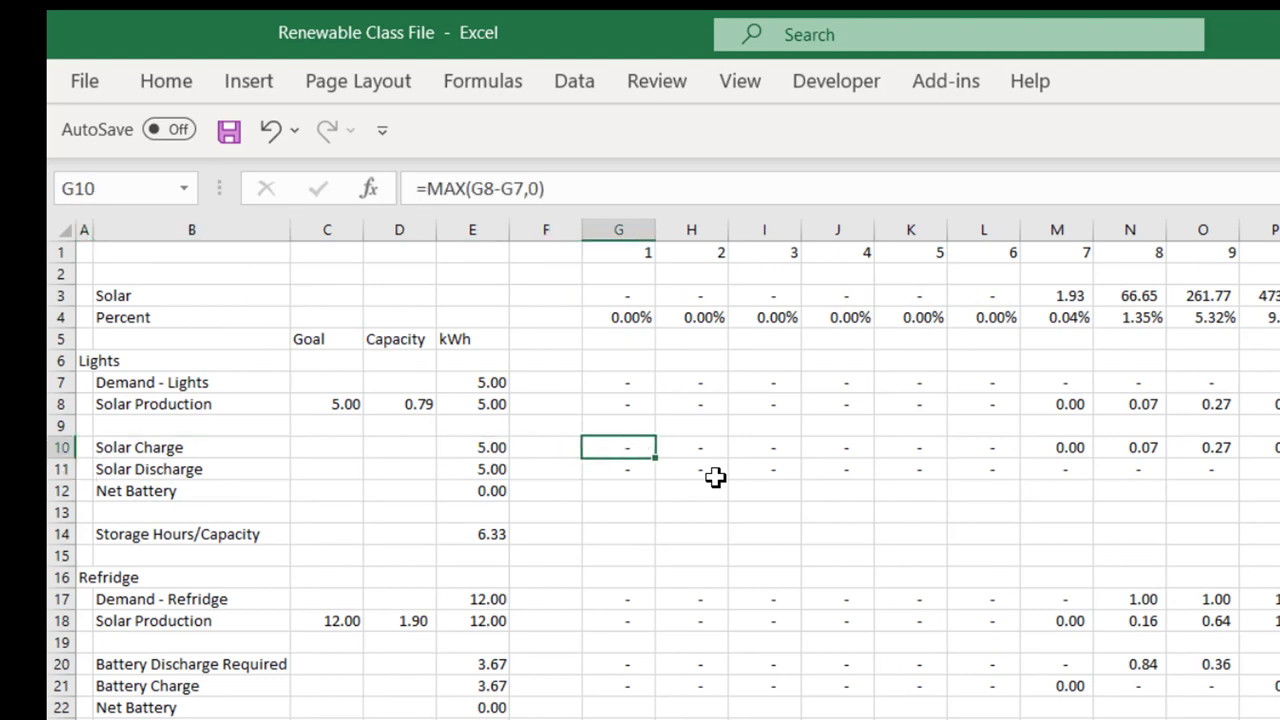
# Step: Follow the lights' Solar Discharge formulas in row 11 from the early hours across the day
pyautogui.press('Right')
pyautogui.press('Down')
pyautogui.press('Right')
pyautogui.press('Right')
pyautogui.press('Right')
pyautogui.press('Right')
pyautogui.press('Right')
pyautogui.press('Right')
pyautogui.press('Right')
pyautogui.press('Right')
pyautogui.press('Right')
pyautogui.press('Right')
pyautogui.press('Right')
pyautogui.press('Right')
pyautogui.press('Right')
pyautogui.press('Right')
pyautogui.press('Right')
pyautogui.press('Right')
pyautogui.press('Right')
pyautogui.press('Right')
pyautogui.press('Right')
pyautogui.press('Right')
pyautogui.press('Right')
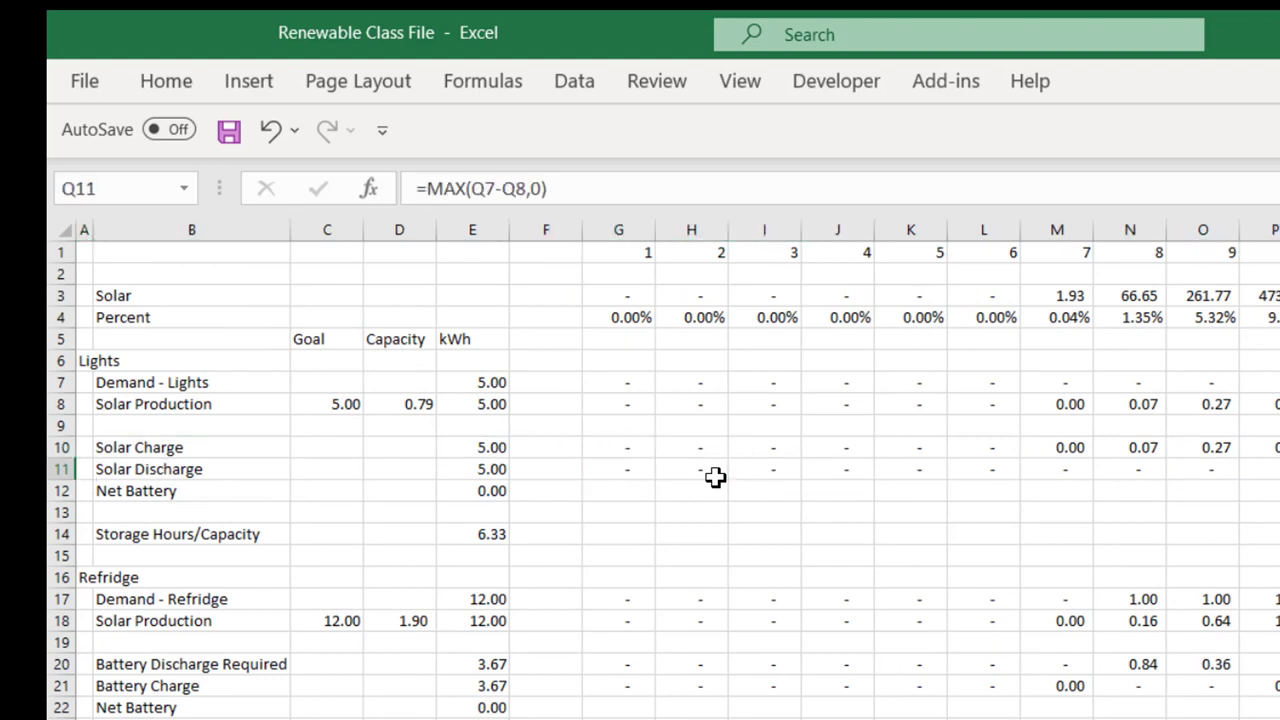
# Step: Trace Solar Discharge back toward the early hours and return to the lights' Solar Charge row beside its kWh total
pyautogui.press('Left')
pyautogui.press('Left')
pyautogui.press('Left')
pyautogui.press('Left')
pyautogui.press('Left')
pyautogui.press('Left')
pyautogui.press('Left')
pyautogui.press('Left')
pyautogui.press('Left')
pyautogui.press('Left')
pyautogui.press('Left')
pyautogui.press('Left')
pyautogui.press('Left')
pyautogui.press('Left')
pyautogui.press('Left')
pyautogui.press('Left')
pyautogui.press('Left')
pyautogui.press('Left')
pyautogui.press('Left')
pyautogui.press('Left')
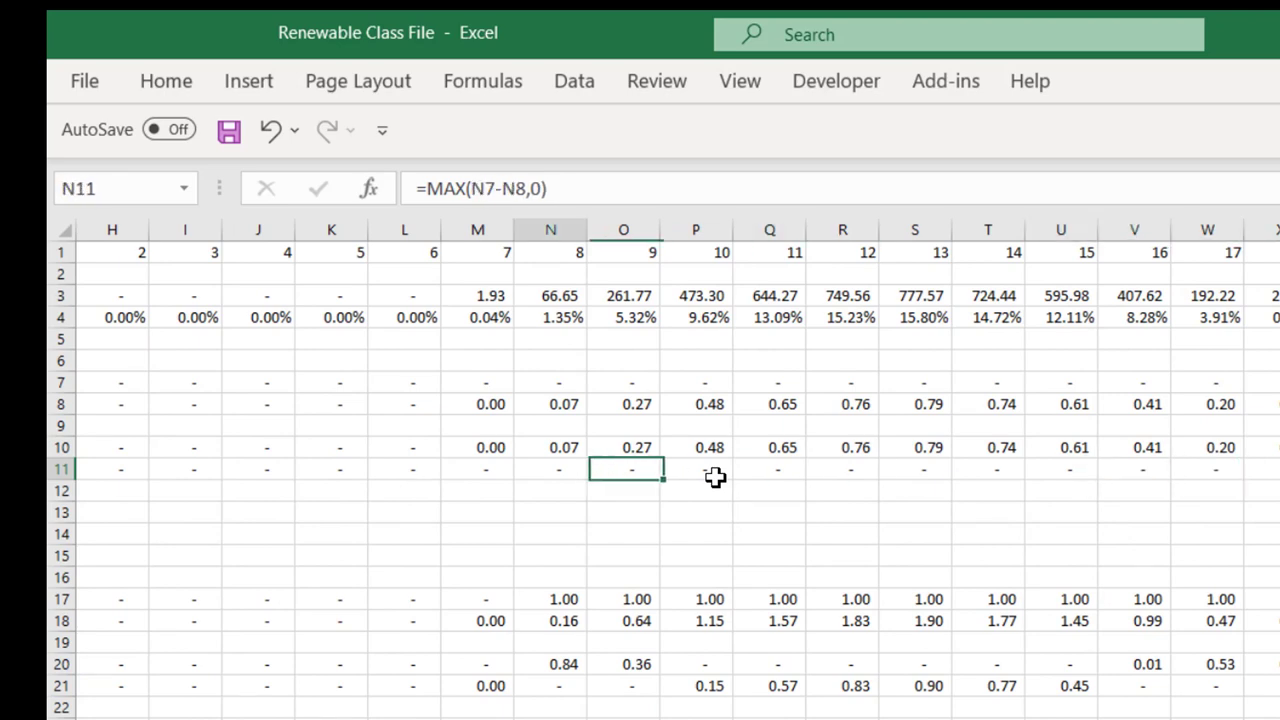
pyautogui.press('Up')
pyautogui.press('Right')
pyautogui.press('Right')
pyautogui.press('Right')
pyautogui.press('Right')
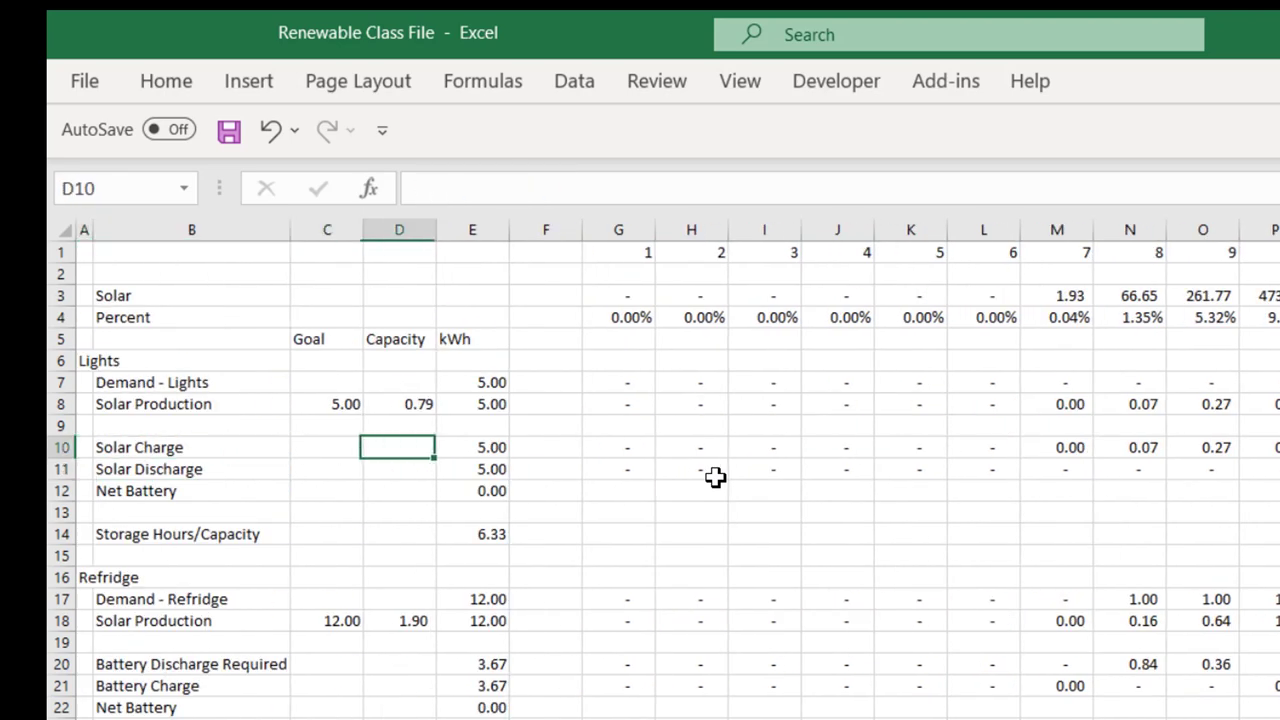
# Step: Open the Demand - Lights kWh total formula in E7 to inspect the hourly range it sums
pyautogui.press('Up')
pyautogui.press('Up')
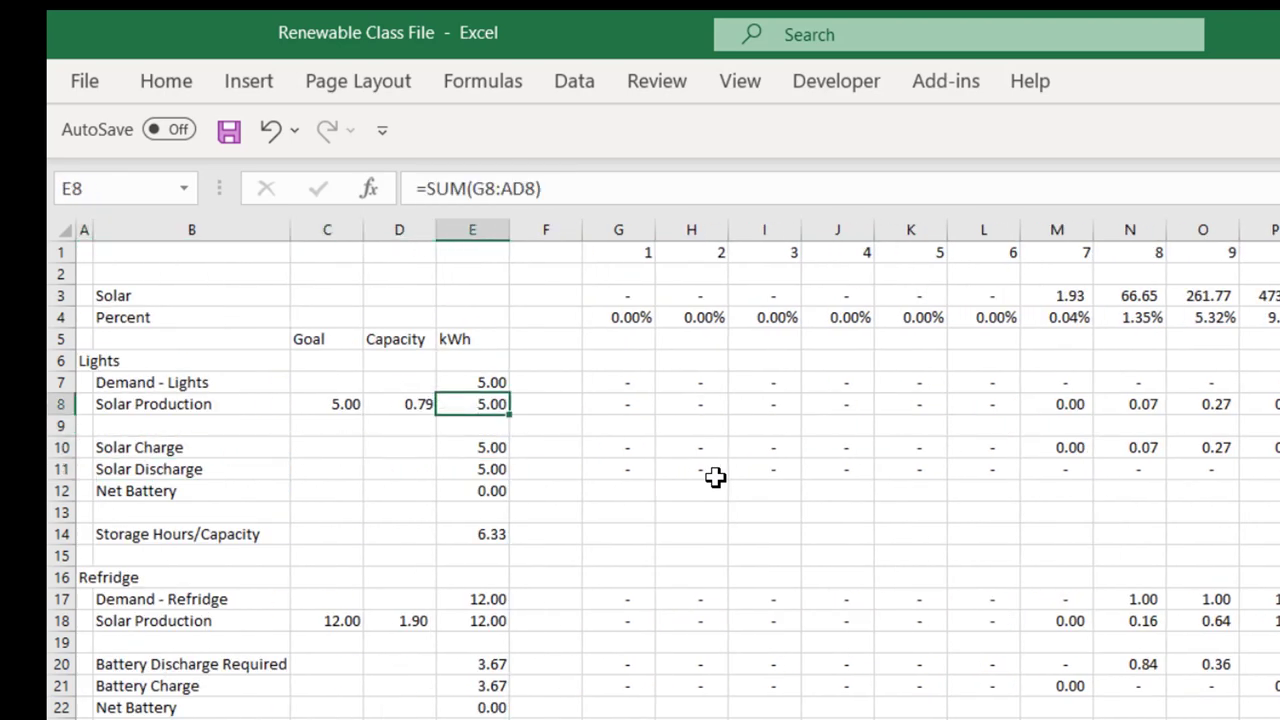
pyautogui.press('Up')
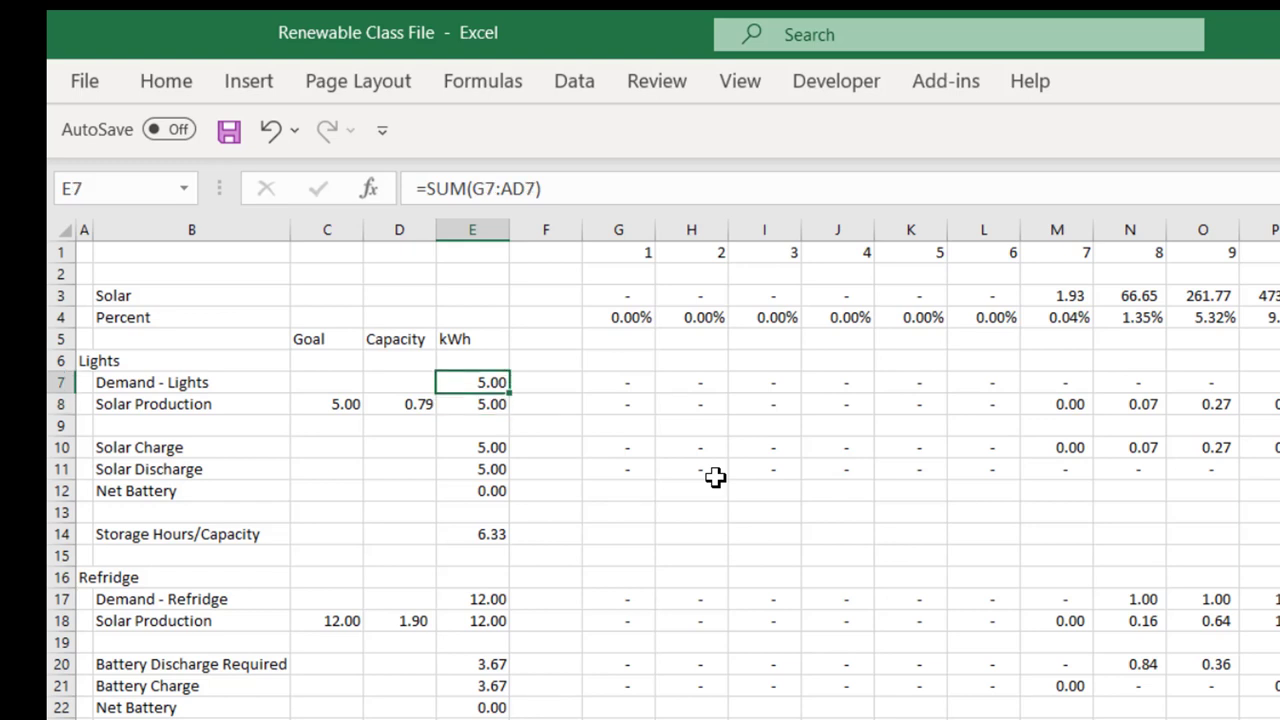
pyautogui.press('F2')
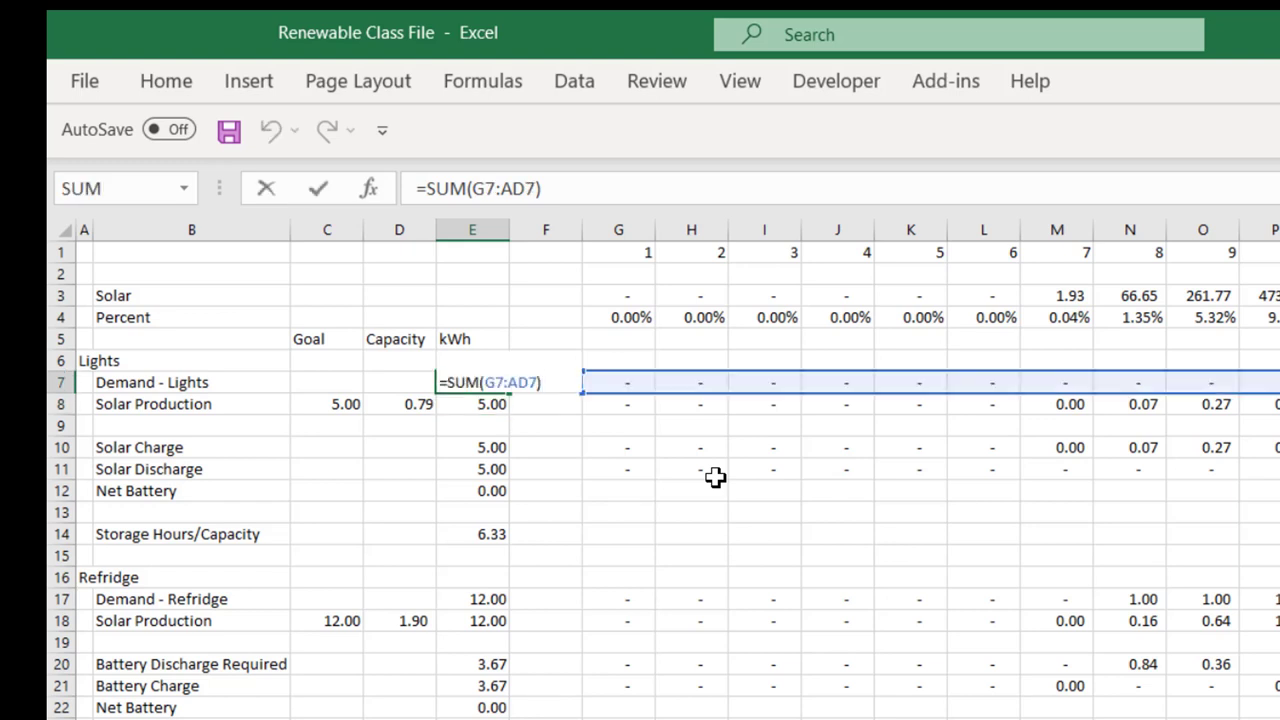
# Step: Inspect the hourly range summed by the lights' Solar Production kWh total in E8
pyautogui.press('Escape')
pyautogui.press('Down')
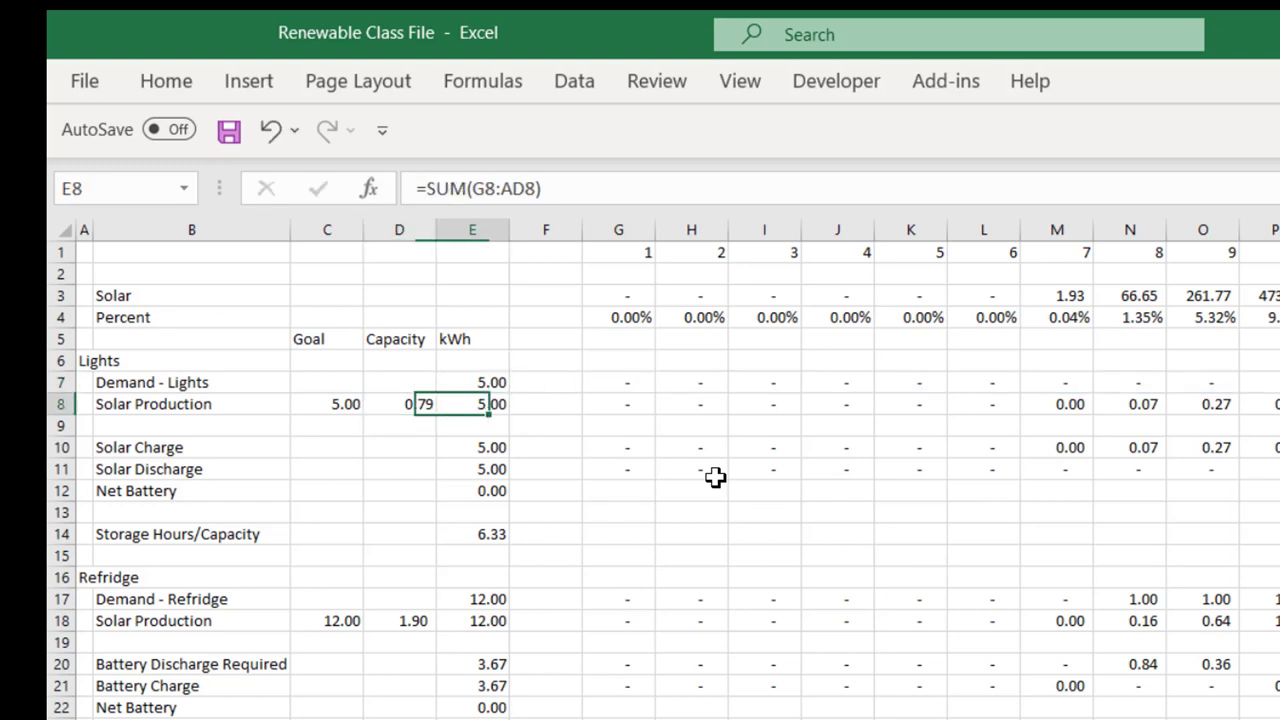
pyautogui.press('F2')
pyautogui.press('Escape')
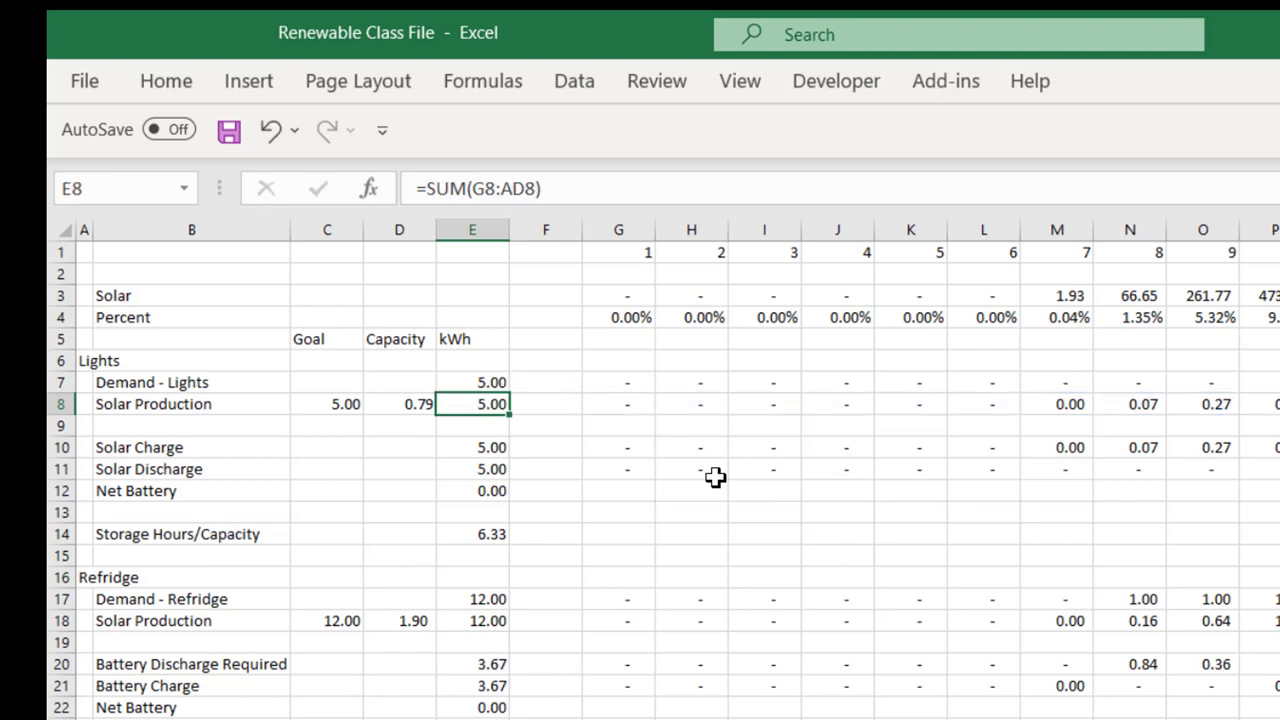
# Step: Check the lights' hour 1 demand in G7 and examine the Solar Production goal in C8
pyautogui.press('Left')
pyautogui.press('Right')
pyautogui.press('Right')
pyautogui.press('Right')
pyautogui.press('Up')
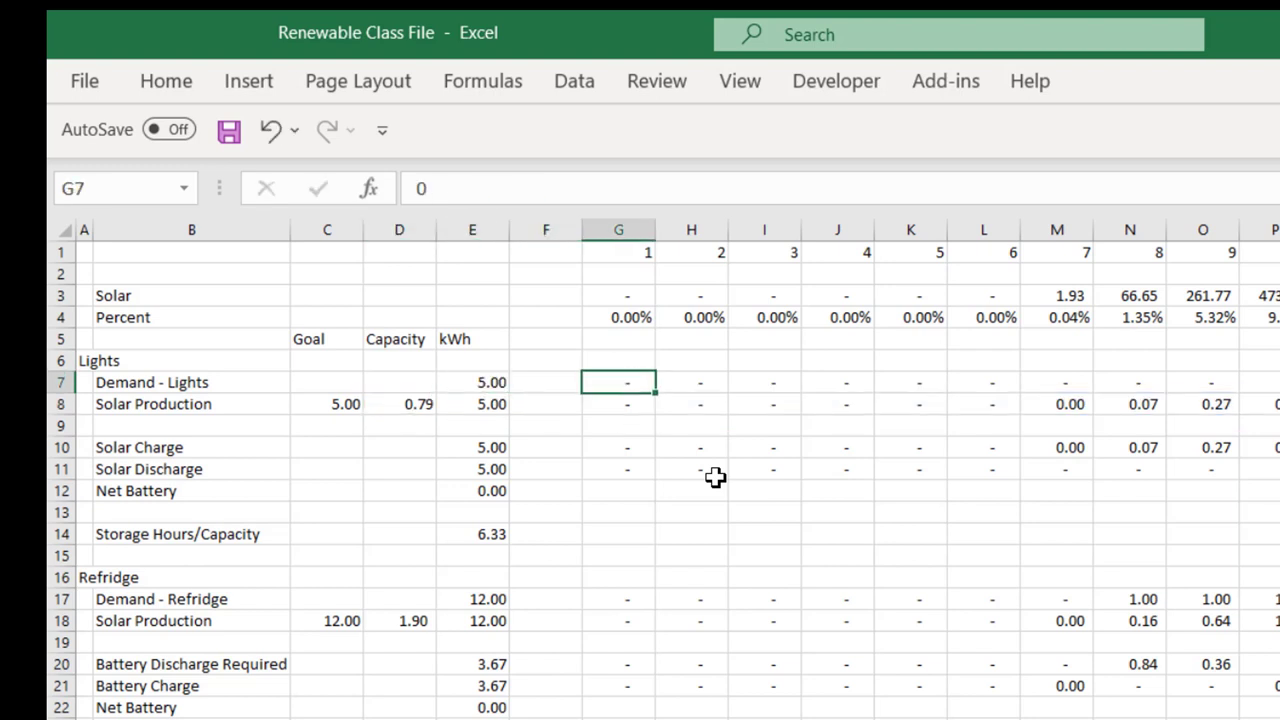
pyautogui.press('Down')
pyautogui.press('Left')
pyautogui.press('Left')
pyautogui.press('Left')
pyautogui.press('Left')
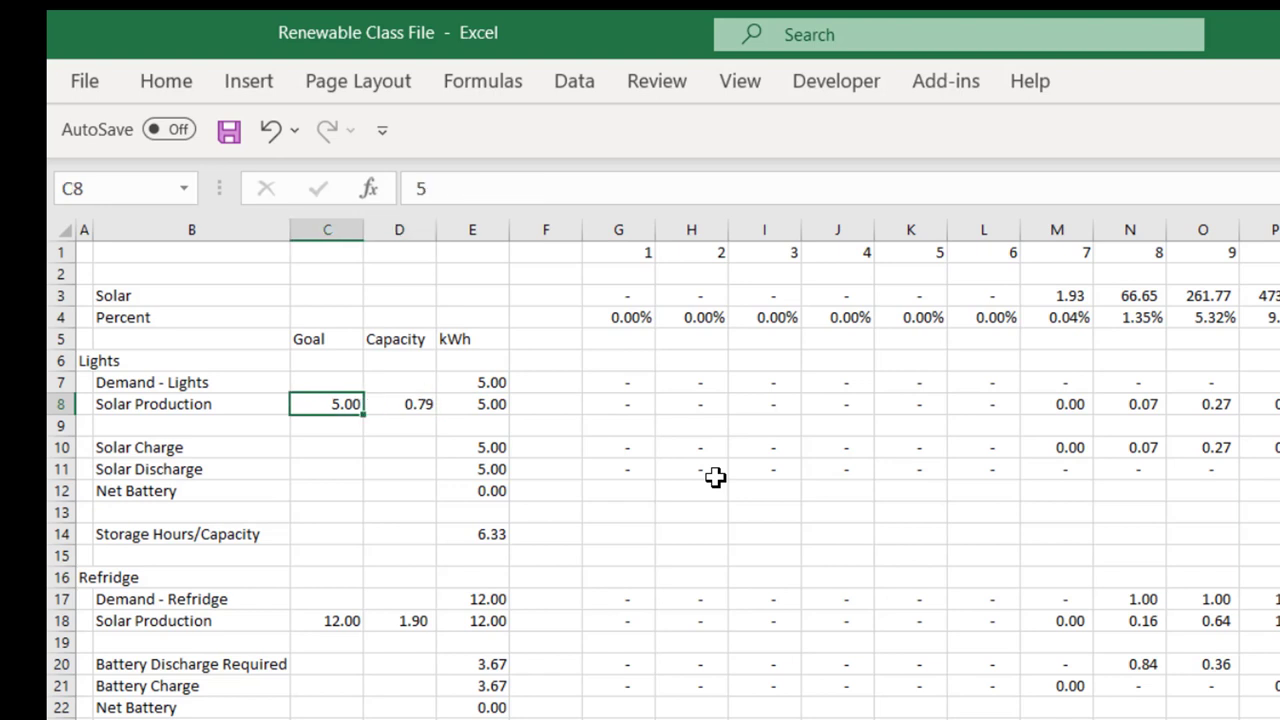
pyautogui.press('F2')
pyautogui.press('Escape')
# Step: Examine the lights' Solar Production formulas for hours 1 and 2 in G8 and H8
pyautogui.press('Right')
pyautogui.press('Right')
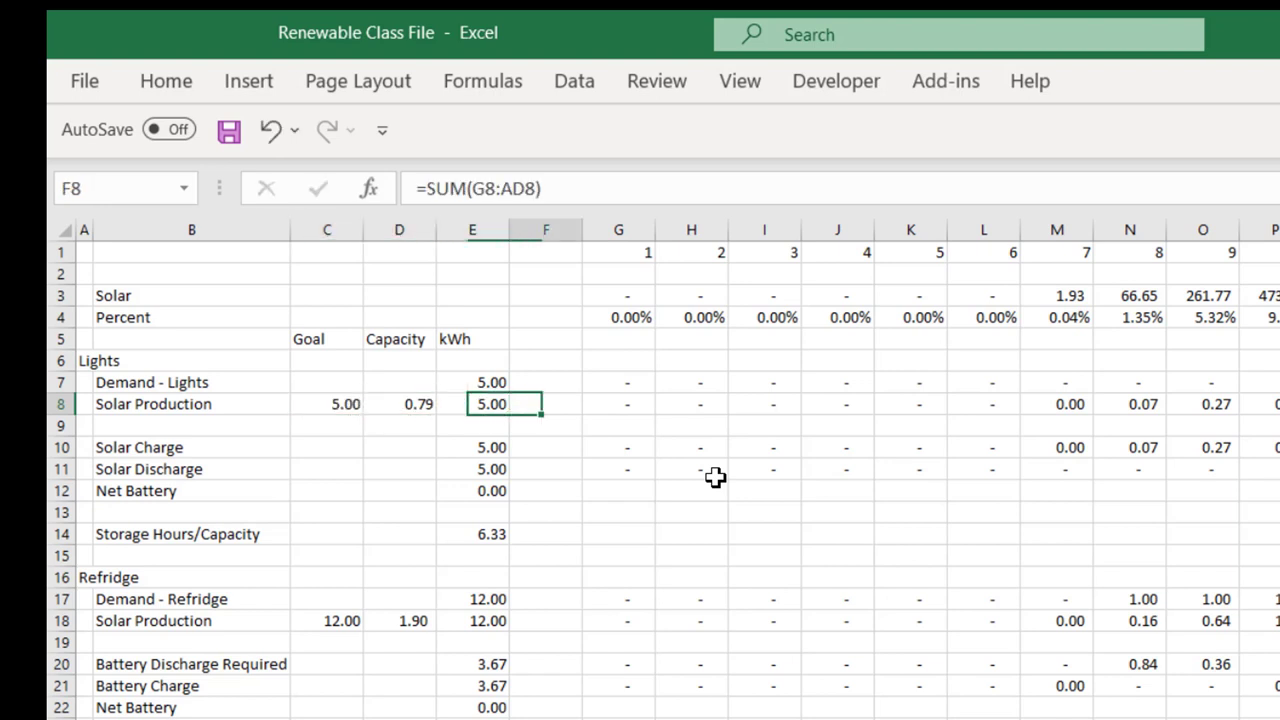
pyautogui.press('Right')
pyautogui.press('Right')
pyautogui.press('F2')
pyautogui.press('Escape')
pyautogui.press('Right')
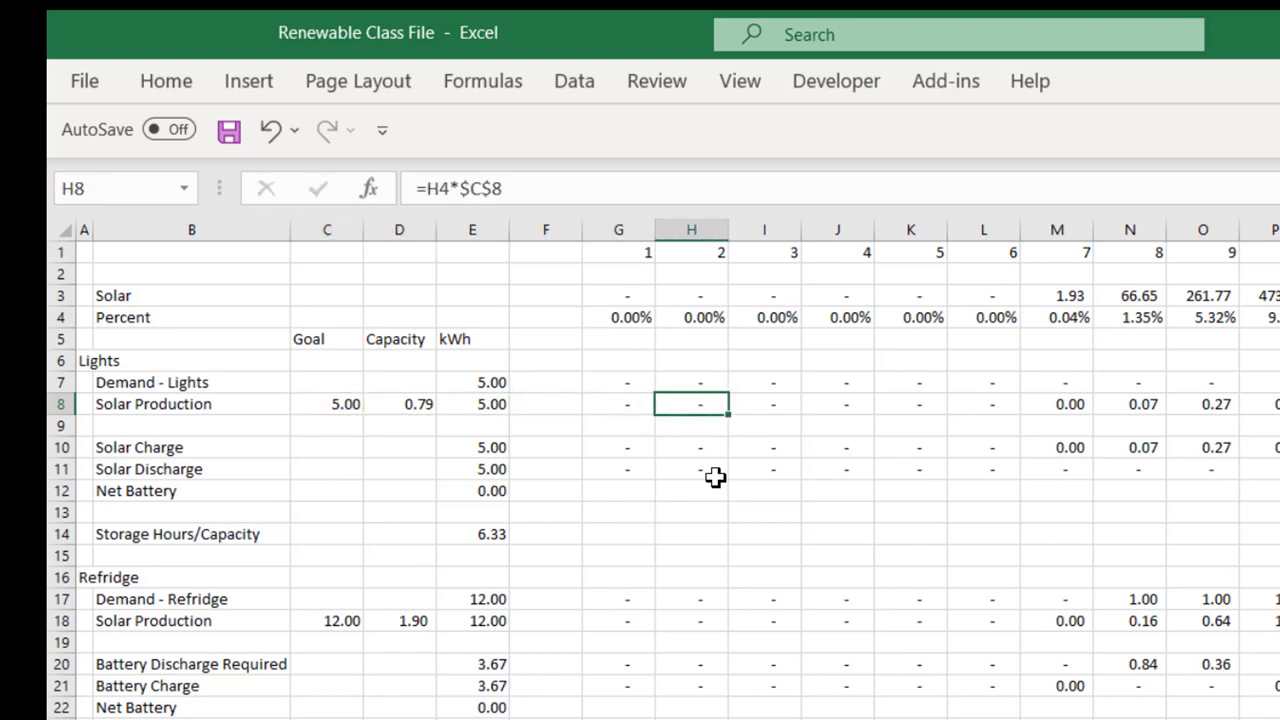
# Step: Follow the lights' Solar Production formulas in row 8 across the day's hours and back
pyautogui.press('Right')
pyautogui.press('Right')
pyautogui.press('Right')
pyautogui.press('Right')
pyautogui.press('Right')
pyautogui.press('Right')
pyautogui.press('Right')
pyautogui.press('Right')
pyautogui.press('Right')
pyautogui.press('Right')
pyautogui.press('Right')
pyautogui.press('Right')
pyautogui.press('Right')
pyautogui.press('Right')
pyautogui.press('Right')
pyautogui.press('Right')
pyautogui.press('Right')
pyautogui.press('Right')
pyautogui.press('Right')
pyautogui.press('Right')
pyautogui.press('Right')
pyautogui.press('Right')
pyautogui.press('Right')
pyautogui.press('Right')
pyautogui.press('Right')
pyautogui.press('Right')
pyautogui.press('Left')
pyautogui.press('Left')
pyautogui.press('Left')
pyautogui.press('Left')
pyautogui.press('Left')
pyautogui.press('Left')
pyautogui.press('Left')
pyautogui.press('Left')
pyautogui.press('Left')
pyautogui.press('Left')
pyautogui.press('Left')
pyautogui.press('Left')
pyautogui.press('Left')
pyautogui.press('Left')
pyautogui.press('Left')
pyautogui.press('Left')
pyautogui.press('Left')
pyautogui.press('Left')
pyautogui.press('Left')
pyautogui.press('Left')
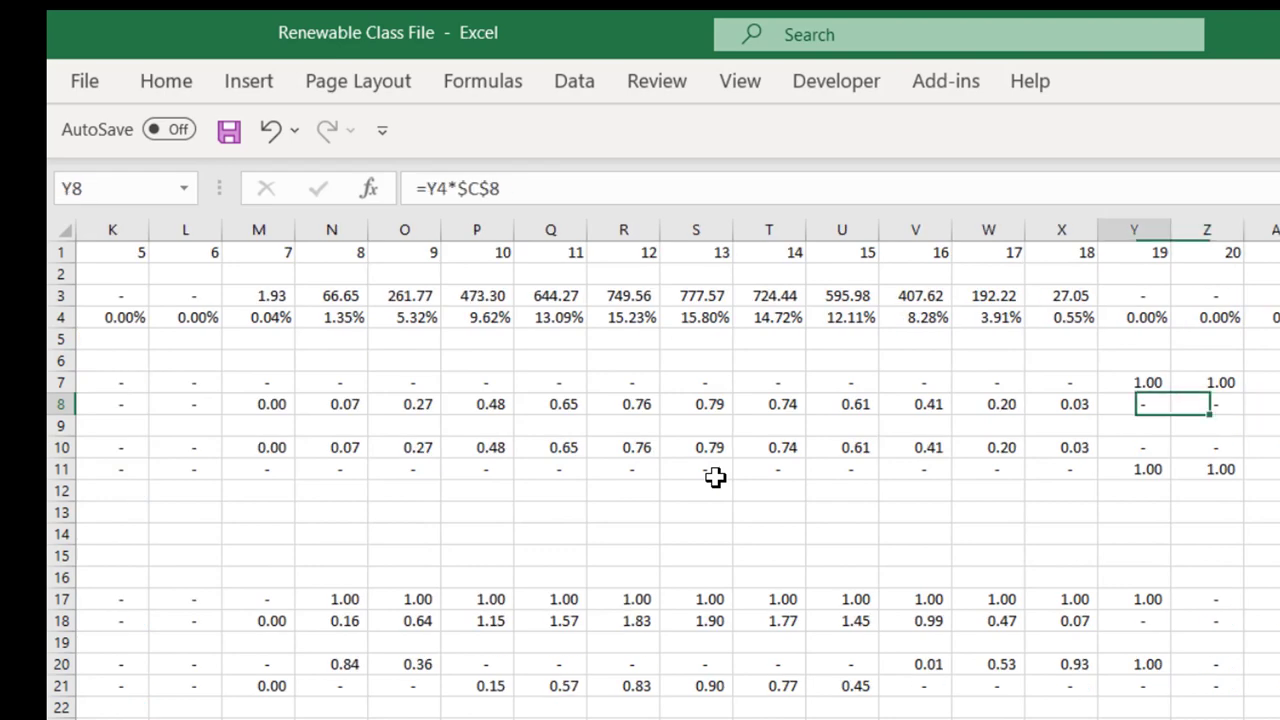
# Step: Review the lights' Solar Charge formulas in row 10 across the hourly columns
pyautogui.press('Down')
pyautogui.press('Down')
pyautogui.press('Right')
pyautogui.press('Right')
pyautogui.press('Right')
pyautogui.press('Right')
pyautogui.press('Right')
pyautogui.press('Right')
pyautogui.press('Right')
pyautogui.press('Right')
pyautogui.press('Right')
pyautogui.press('Right')
pyautogui.press('Right')
pyautogui.press('Right')
pyautogui.press('Right')
pyautogui.press('Right')
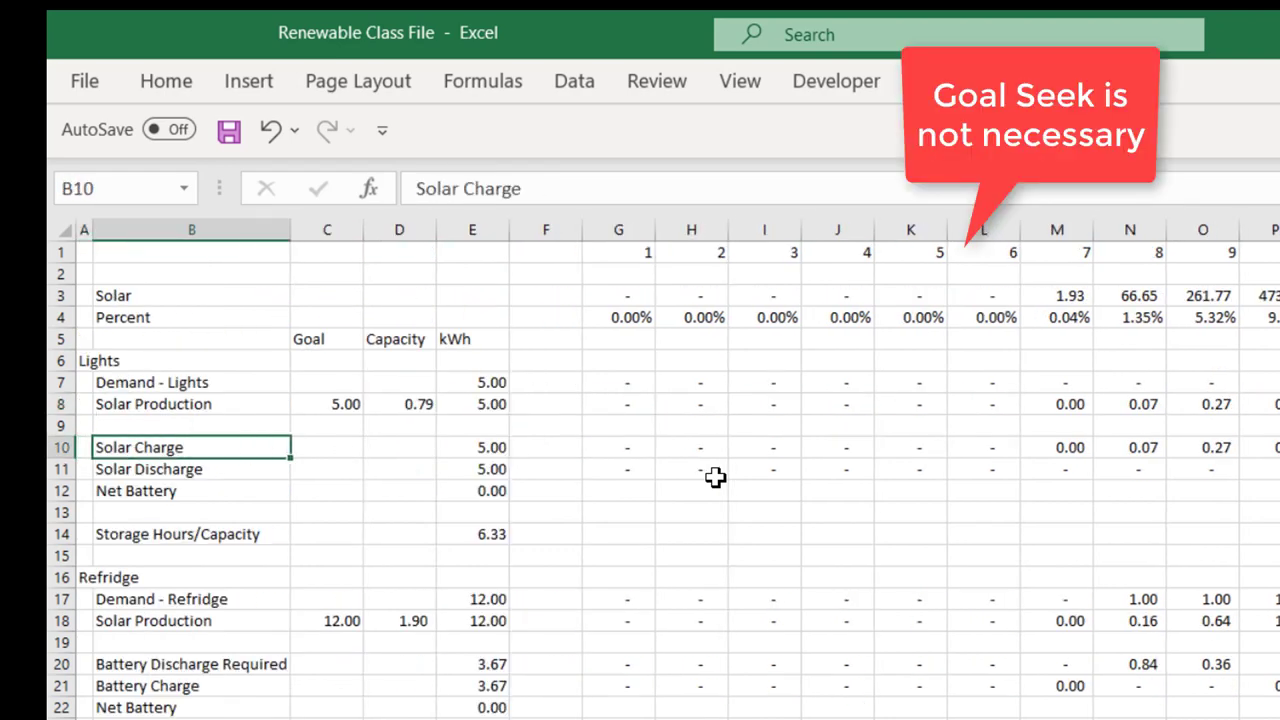
pyautogui.press('Right')
pyautogui.press('Right')
pyautogui.press('Right')
pyautogui.press('Right')
pyautogui.press('Right')
pyautogui.press('Right')
pyautogui.press('Right')
pyautogui.press('Right')
pyautogui.press('Right')
pyautogui.press('Right')
pyautogui.press('Right')
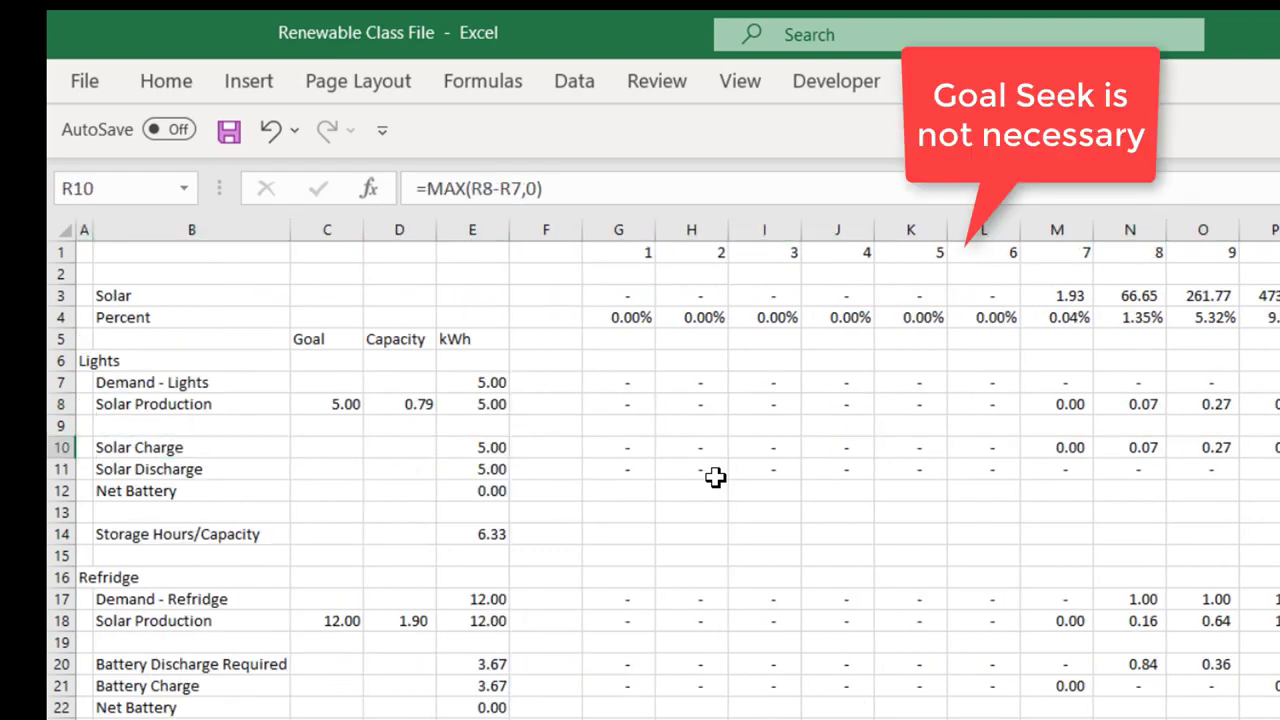
pyautogui.press('Left')
pyautogui.press('Left')
pyautogui.press('Left')
pyautogui.press('Left')
pyautogui.press('Left')
pyautogui.press('Left')
pyautogui.press('Left')
pyautogui.press('Left')
pyautogui.press('Left')
pyautogui.press('Left')
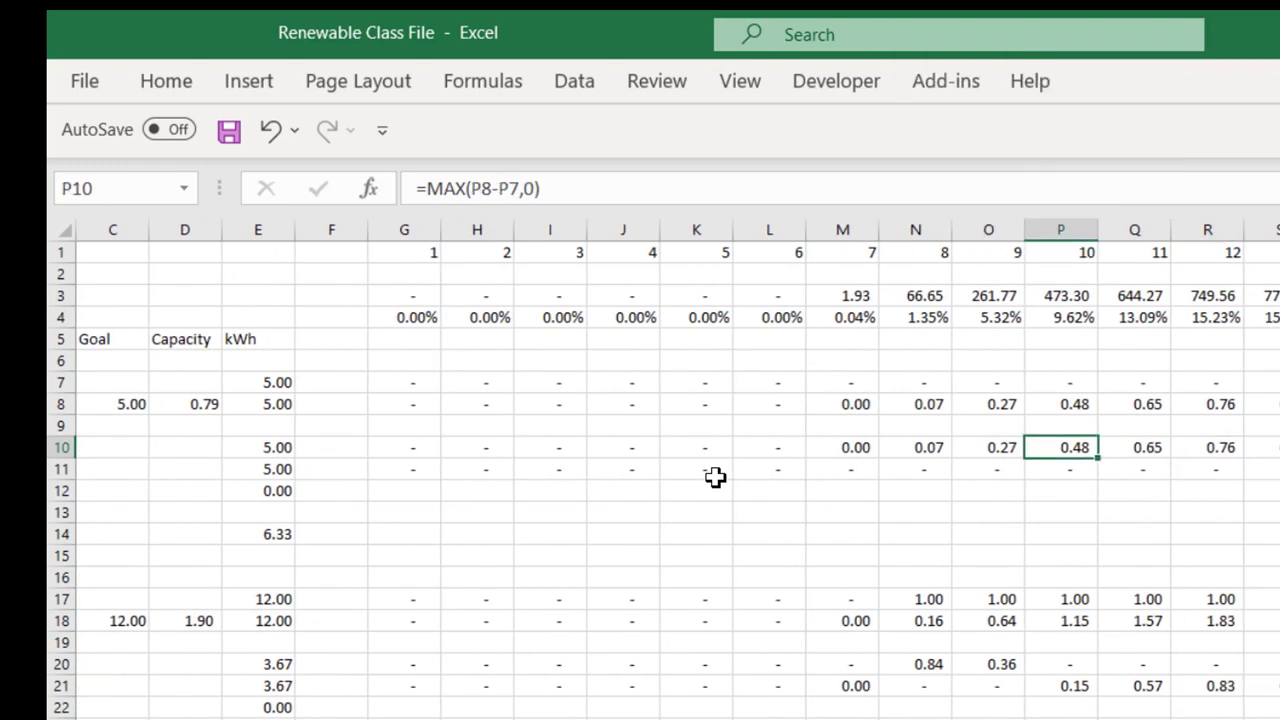
# Step: Trace the lights' Solar Discharge values in row 11 back to the start of the row
pyautogui.press('Down')
pyautogui.press('Left')
pyautogui.press('Left')
pyautogui.press('Left')
pyautogui.press('Left')
pyautogui.press('Left')
pyautogui.press('Left')
pyautogui.press('Left')
pyautogui.press('Left')
pyautogui.press('Left')
pyautogui.press('Left')
pyautogui.press('Left')
pyautogui.press('Left')
pyautogui.press('Left')
pyautogui.press('Left')
pyautogui.press('Left')
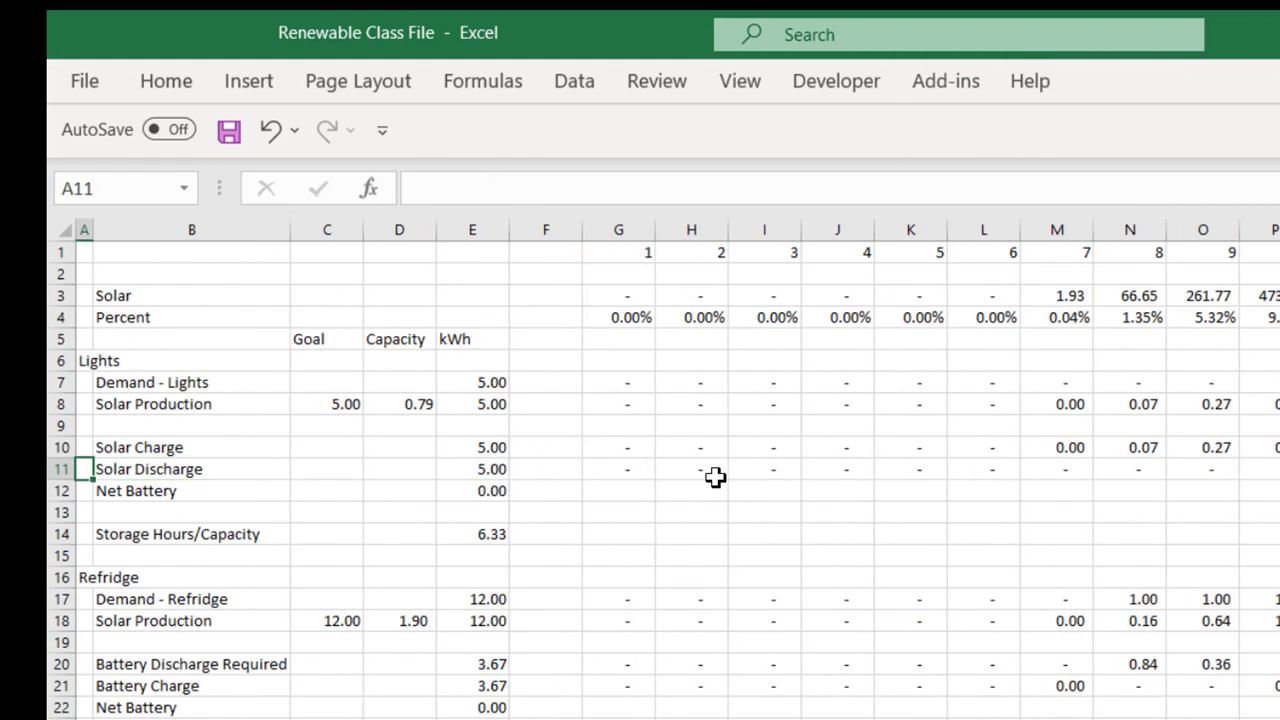
# Step: Scan the lights' Net Battery row 12 from its kWh total across all hourly columns
pyautogui.press('Down')
pyautogui.press('Right')
pyautogui.press('Right')
pyautogui.press('Right')
pyautogui.press('Right')
pyautogui.press('Right')
pyautogui.press('Right')
pyautogui.press('Right')
pyautogui.press('Right')
pyautogui.press('Right')
pyautogui.press('Right')
pyautogui.press('Right')
pyautogui.press('Right')
pyautogui.press('Right')
pyautogui.press('Right')
pyautogui.press('Right')
pyautogui.press('Right')
pyautogui.press('Right')
pyautogui.press('Right')
pyautogui.press('Right')
pyautogui.press('Right')
pyautogui.press('Right')
pyautogui.press('Right')
pyautogui.press('Right')
pyautogui.press('Right')
pyautogui.press('Right')
pyautogui.press('Right')
pyautogui.press('Right')
pyautogui.press('Right')
pyautogui.press('Right')
pyautogui.press('Right')
pyautogui.press('Right')
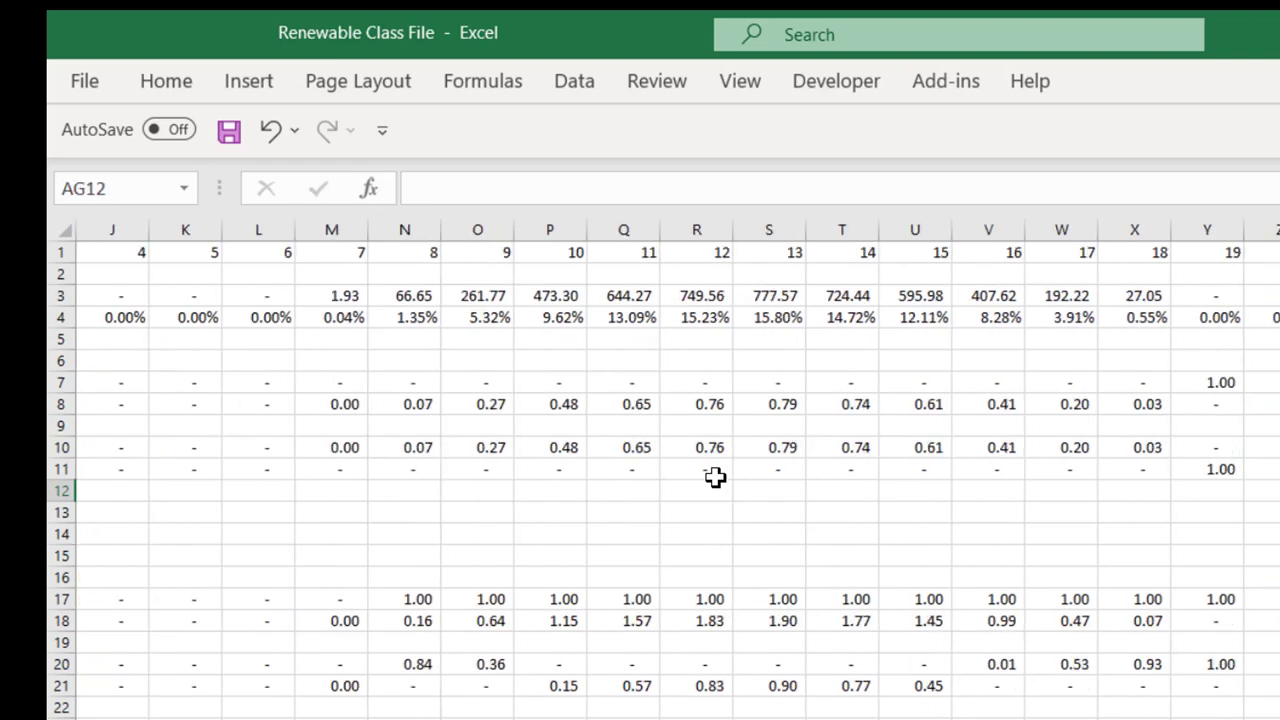
# Step: Trace the lights' Net Battery row 12 back across the hourly columns to the start of the row
pyautogui.press('Left')
pyautogui.press('Left')
pyautogui.press('Left')
pyautogui.press('Left')
pyautogui.press('Left')
pyautogui.press('Left')
pyautogui.press('Left')
pyautogui.press('Left')
pyautogui.press('Left')
pyautogui.press('Left')
pyautogui.press('Left')
pyautogui.press('Left')
pyautogui.press('Left')
pyautogui.press('Left')
pyautogui.press('Left')
pyautogui.press('Left')
pyautogui.press('Left')
pyautogui.press('Left')
pyautogui.press('Left')
pyautogui.press('Left')
pyautogui.press('Left')
pyautogui.press('Left')
pyautogui.press('Left')
pyautogui.press('Left')
pyautogui.press('Left')
pyautogui.press('Left')
pyautogui.press('Left')
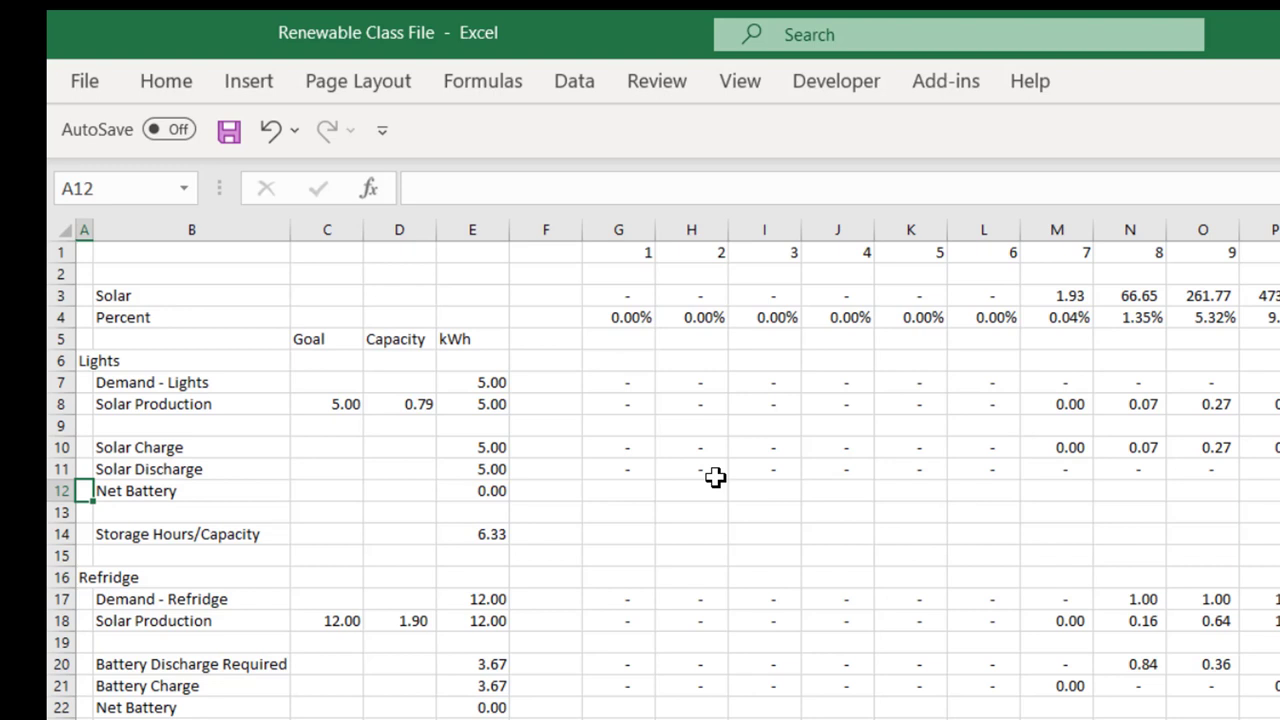
# Step: Examine the lights' Solar Production label, goal and capacity formula in row 8
pyautogui.press('Up')
pyautogui.press('Up')
pyautogui.press('Up')
pyautogui.press('Up')
pyautogui.press('Right')
pyautogui.press('Right')
pyautogui.press('Left')
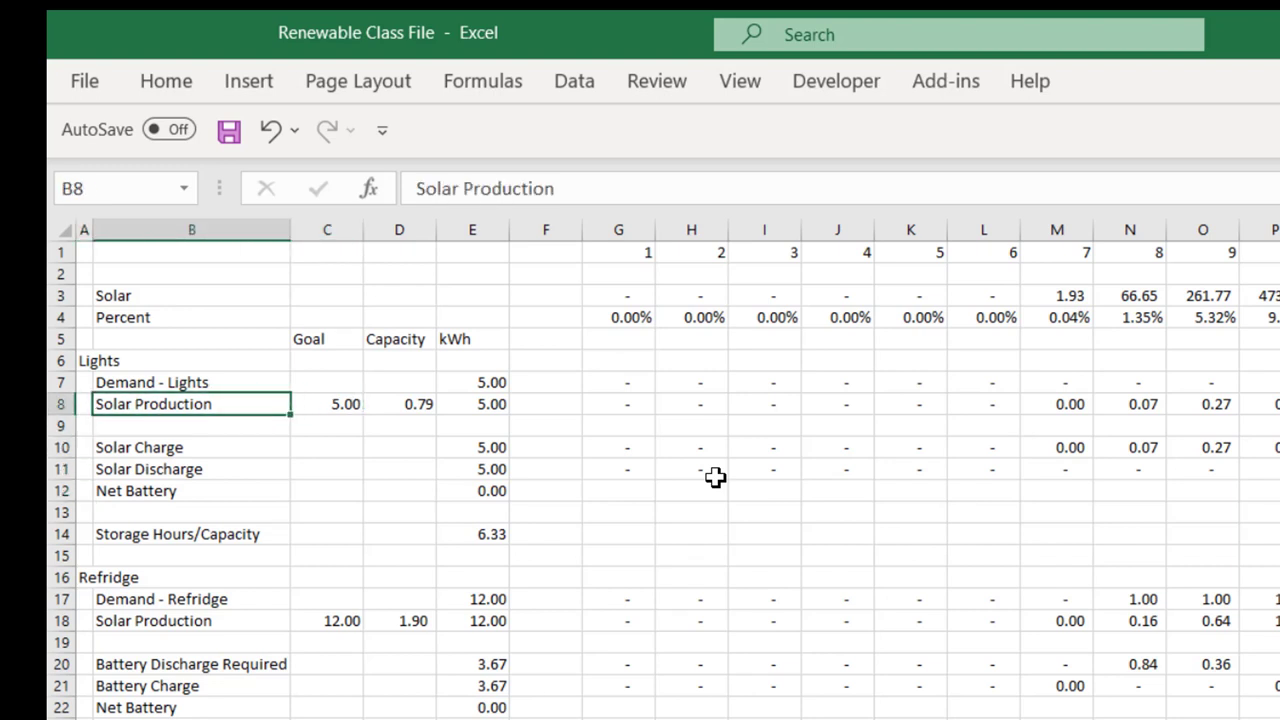
pyautogui.press('Right')
pyautogui.press('Right')
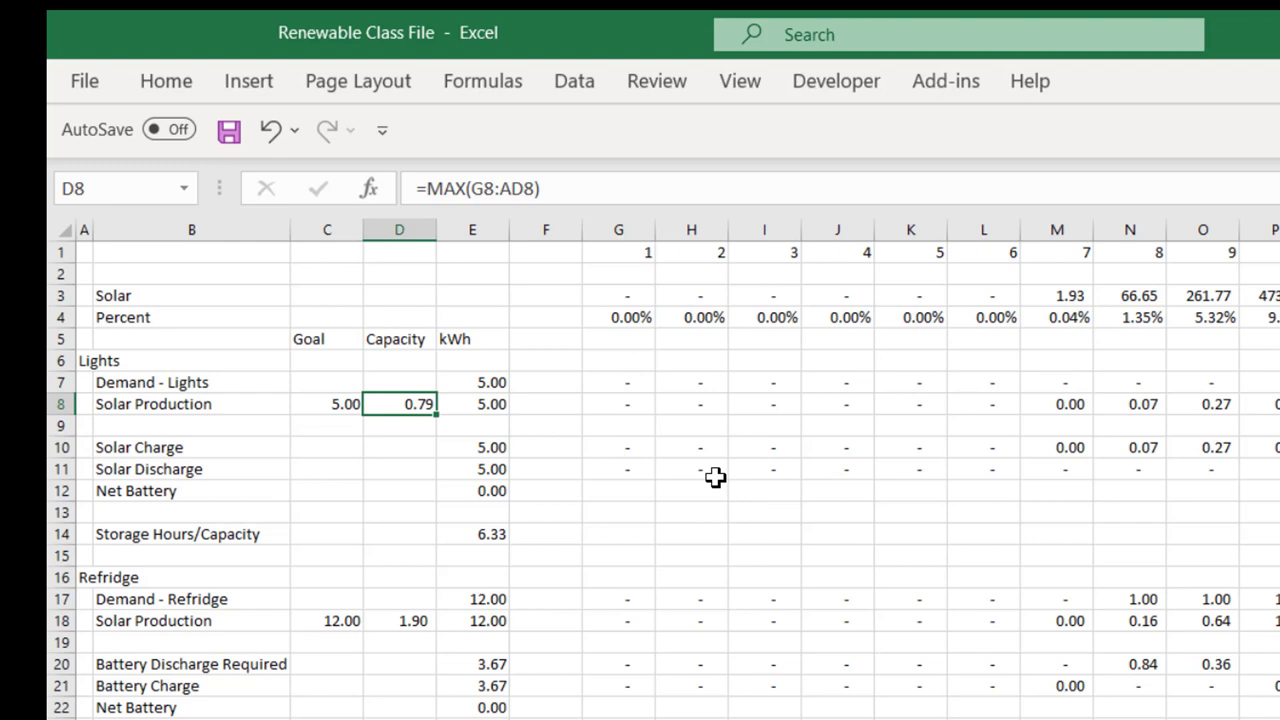
# Step: Review the lights' hourly Solar Production formulas in row 8 and trace them back to the goal in C8
pyautogui.press('Right')
pyautogui.press('Right')
pyautogui.press('Right')
pyautogui.press('Right')
pyautogui.press('Right')
pyautogui.press('Right')
pyautogui.press('Right')
pyautogui.press('Right')
pyautogui.press('Right')
pyautogui.press('Right')
pyautogui.press('Right')
pyautogui.press('Right')
pyautogui.press('Right')
pyautogui.press('Right')
pyautogui.press('Right')
pyautogui.press('Right')
pyautogui.press('Right')
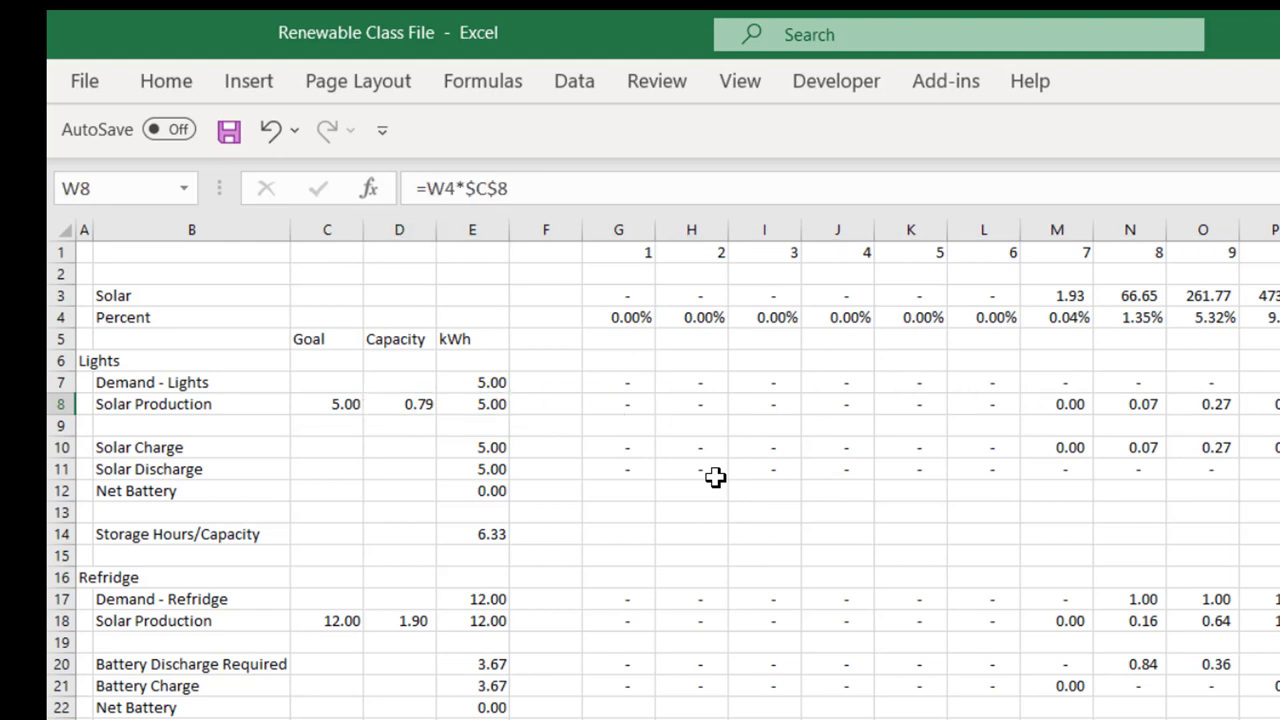
pyautogui.press('Left')
pyautogui.press('Left')
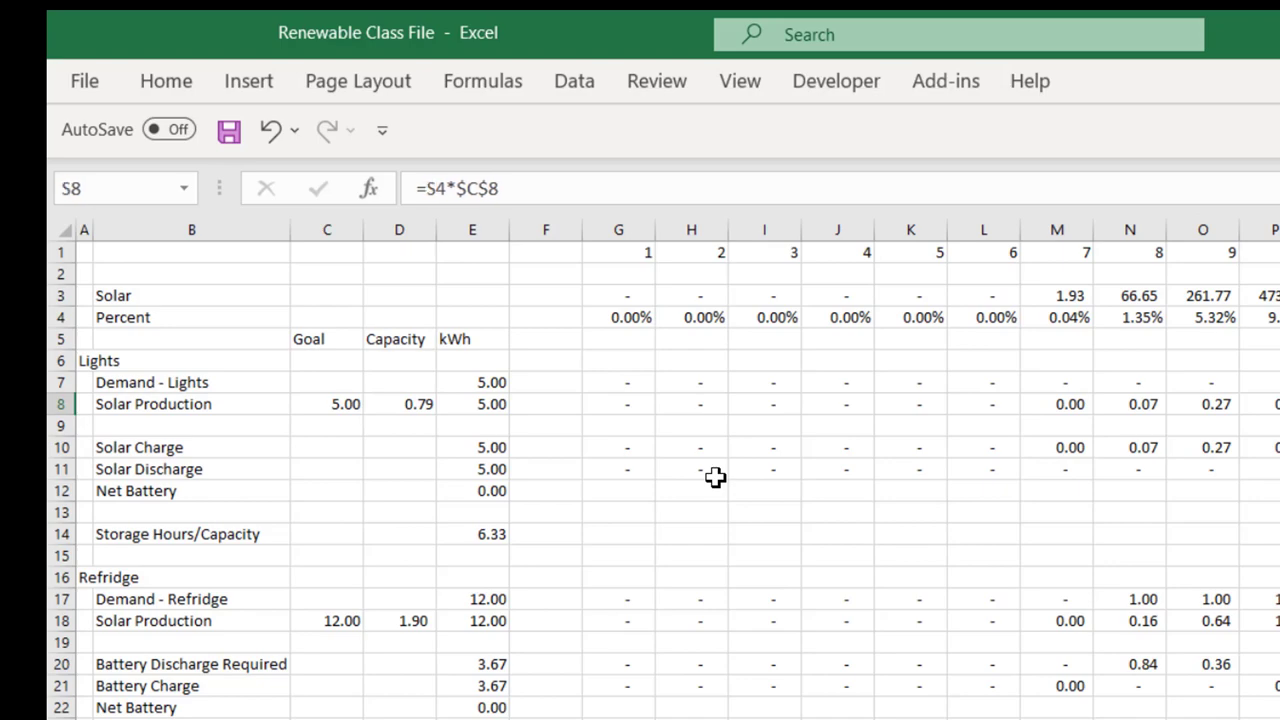
pyautogui.press('Left')
pyautogui.press('Left')
pyautogui.press('Left')
pyautogui.press('Left')
pyautogui.press('Left')
pyautogui.press('Left')
pyautogui.press('Left')
pyautogui.press('Left')
pyautogui.press('Left')
pyautogui.press('Left')
pyautogui.press('Left')
pyautogui.press('Left')
pyautogui.press('Left')
pyautogui.press('Left')
pyautogui.press('Left')
pyautogui.press('Left')
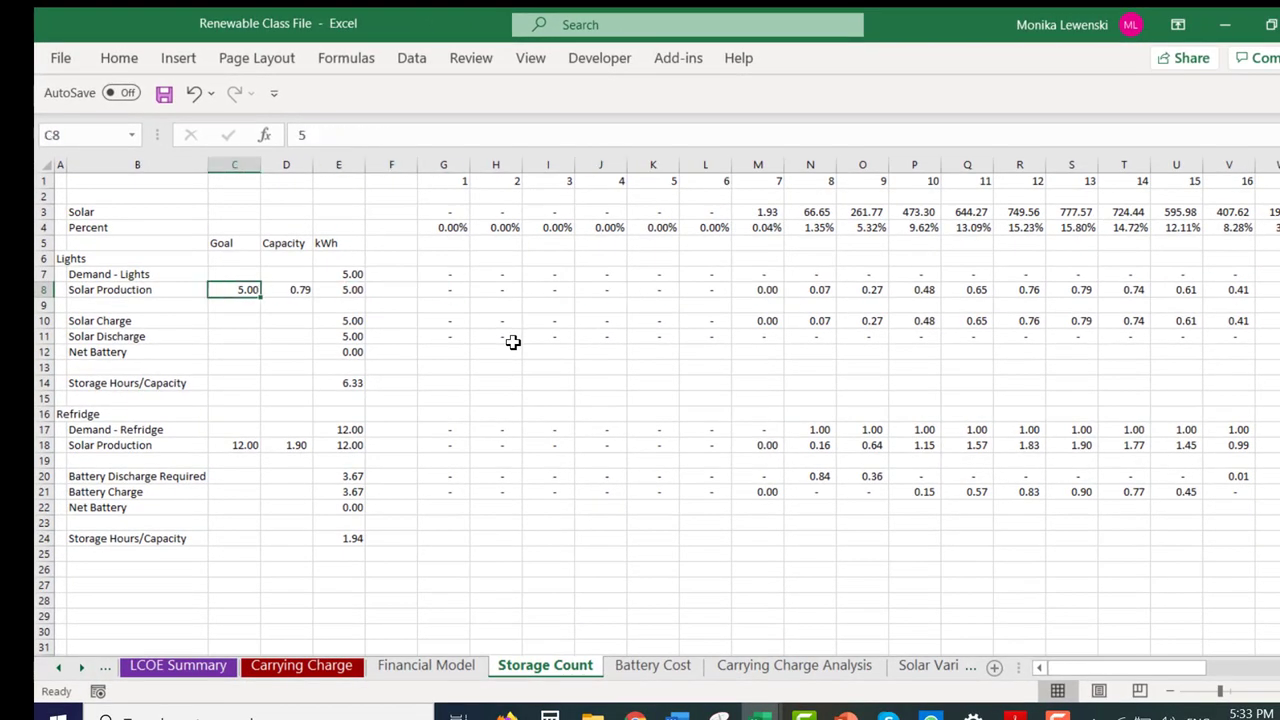
# Step: Change the Capacity column heading in D5 to "Cap kW"
pyautogui.press('Right')
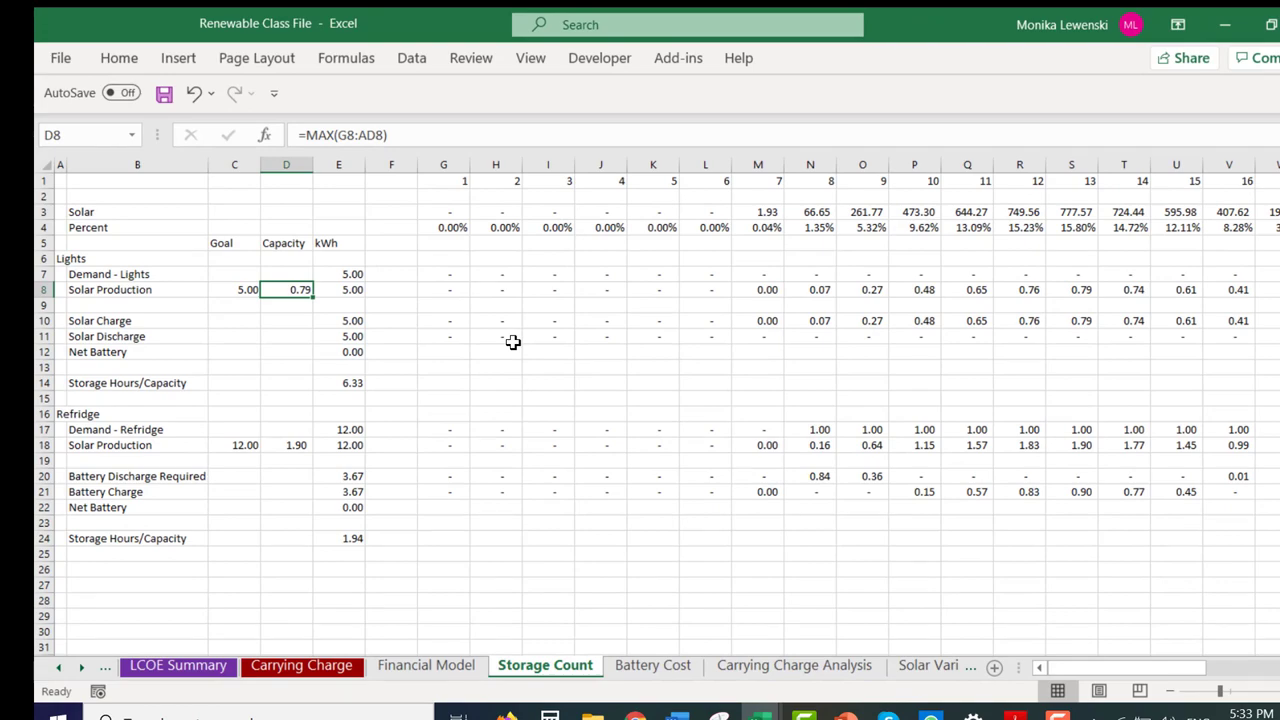
pyautogui.press('Up')
pyautogui.press('Up')
pyautogui.press('Up')
pyautogui.press('Up')
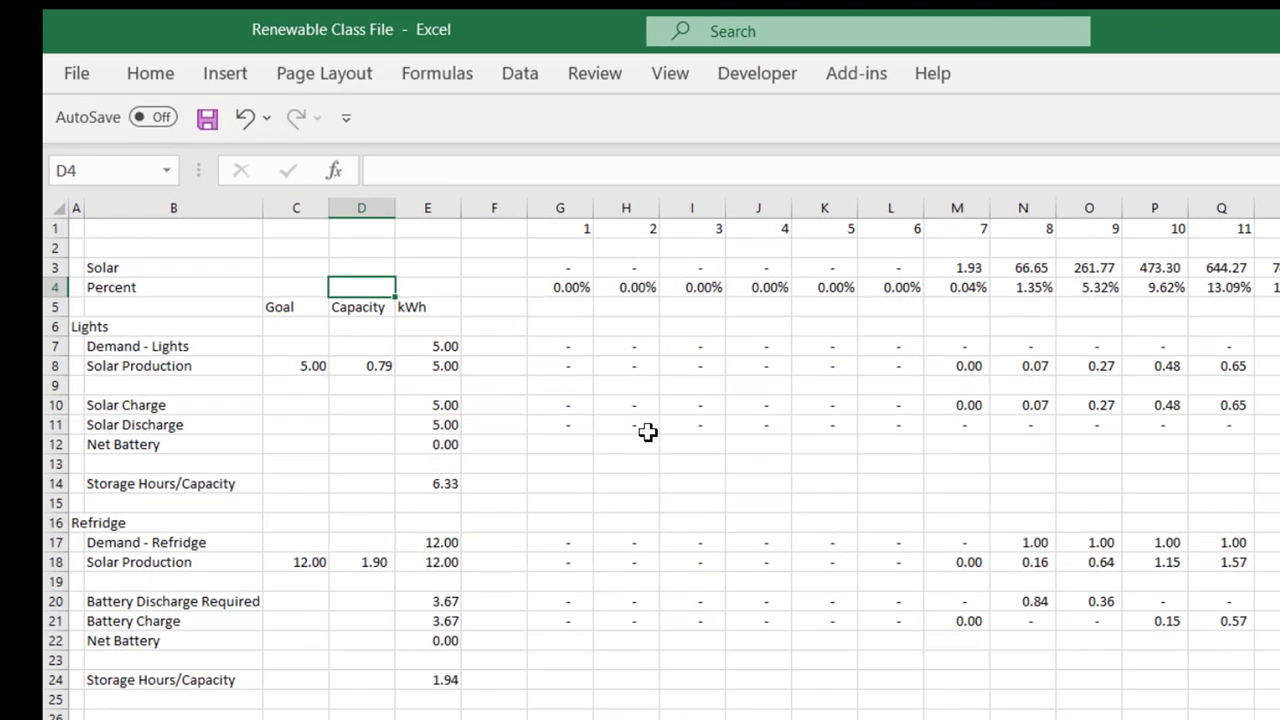
pyautogui.press('Down')
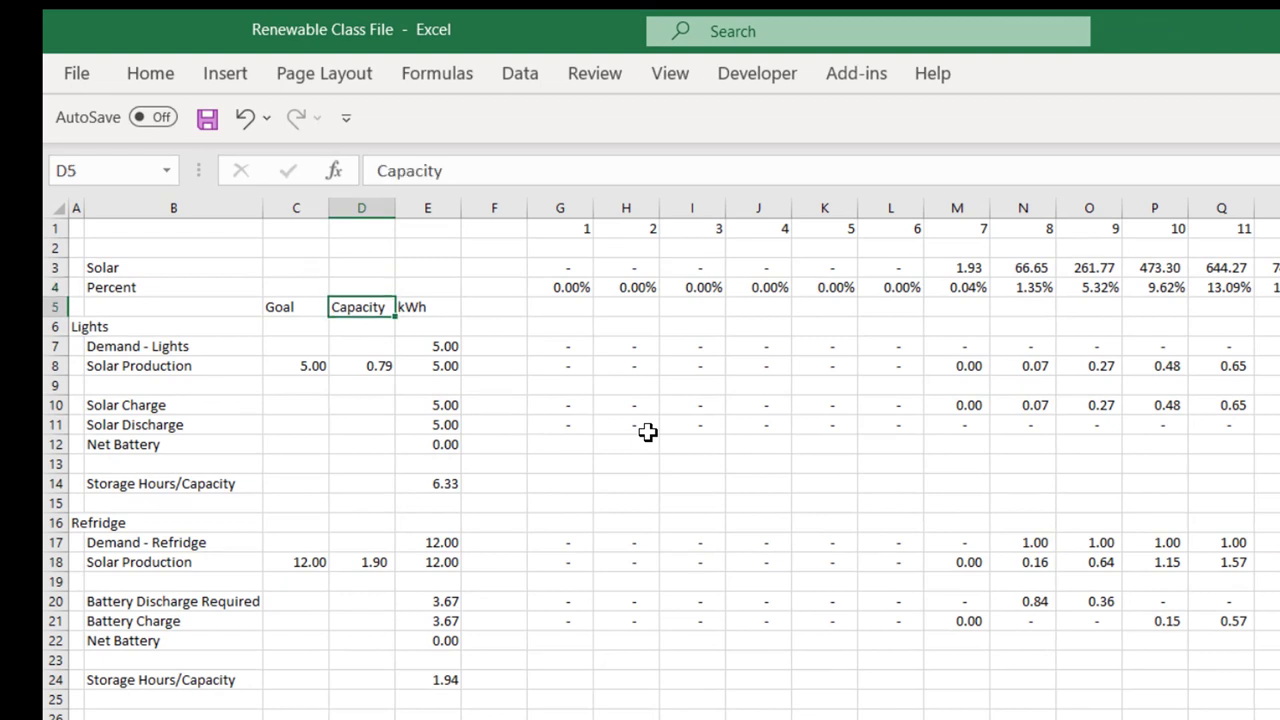
pyautogui.write('Cap kW')
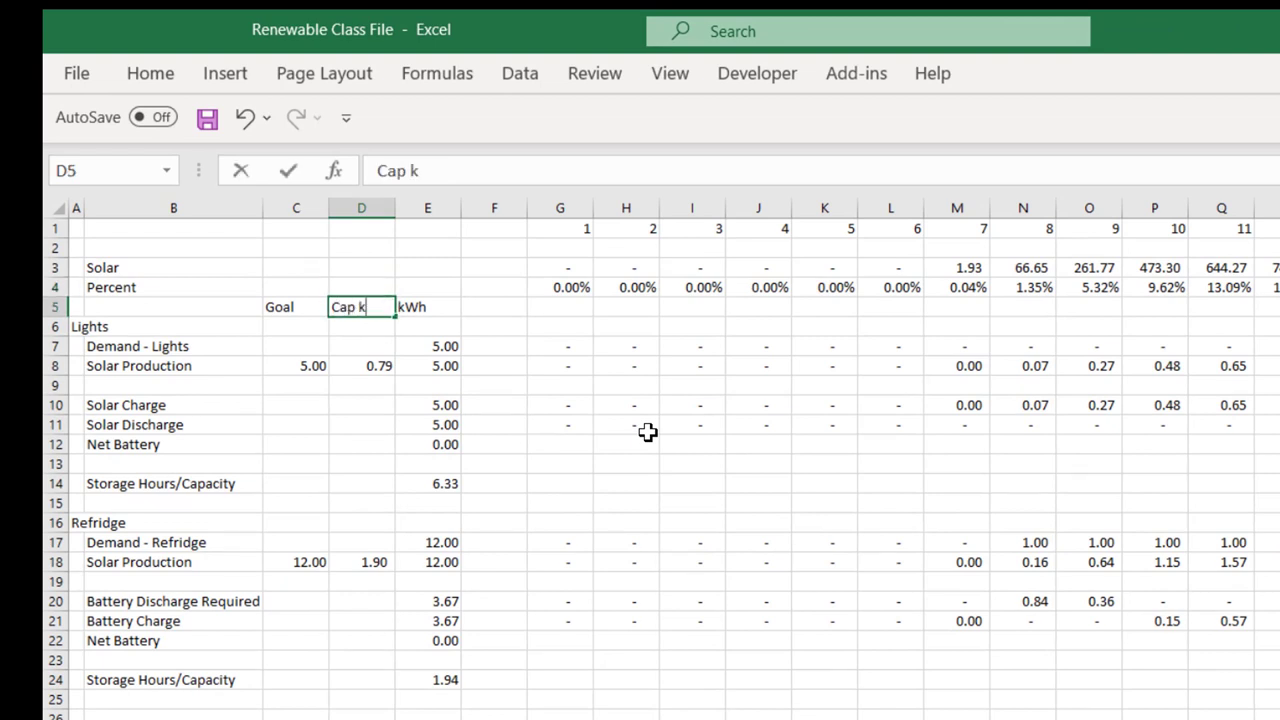
pyautogui.press('Return')
pyautogui.press('Down')
pyautogui.press('Down')
pyautogui.press('Down')
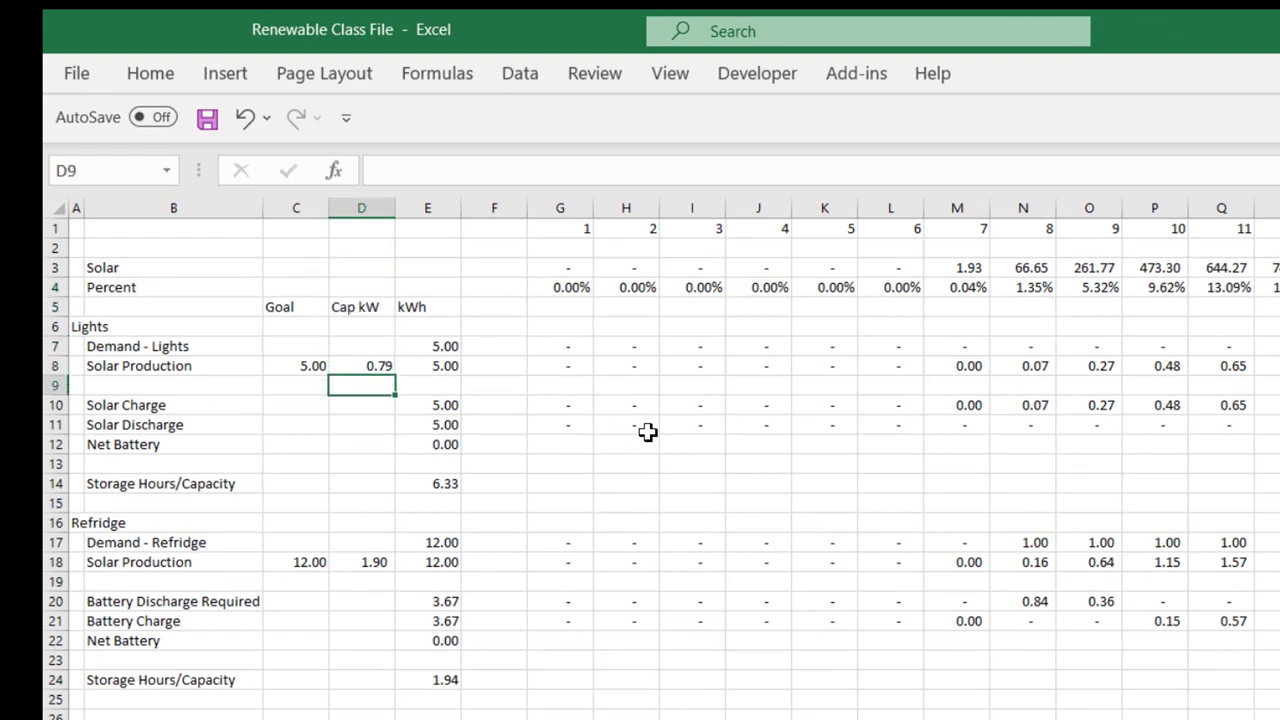
# Step: Review the lights' solar capacity formula in D8 and the Solar Charge and Discharge totals in column E
pyautogui.press('Down')
pyautogui.press('Down')
pyautogui.press('Up')
pyautogui.press('Up')
pyautogui.press('Up')
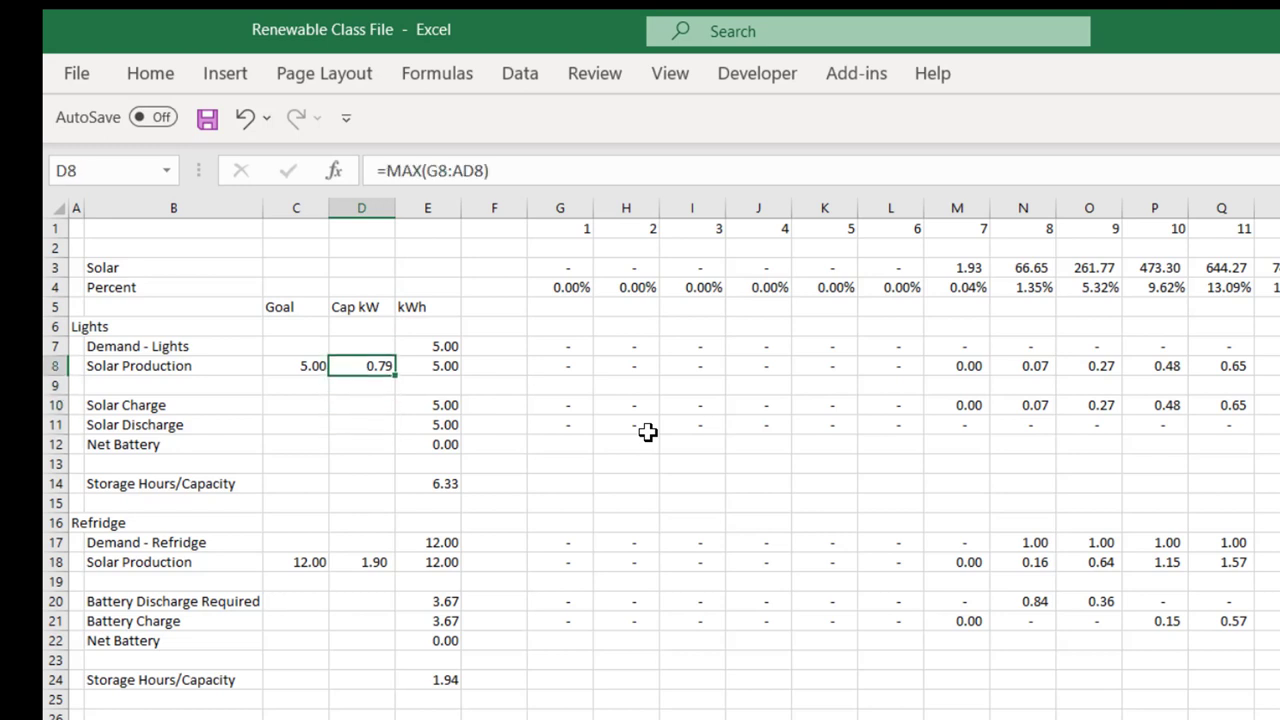
pyautogui.press('Down')
pyautogui.press('Down')
pyautogui.press('Right')
pyautogui.press('Right')
pyautogui.press('Down')
pyautogui.press('Left')
pyautogui.press('Left')
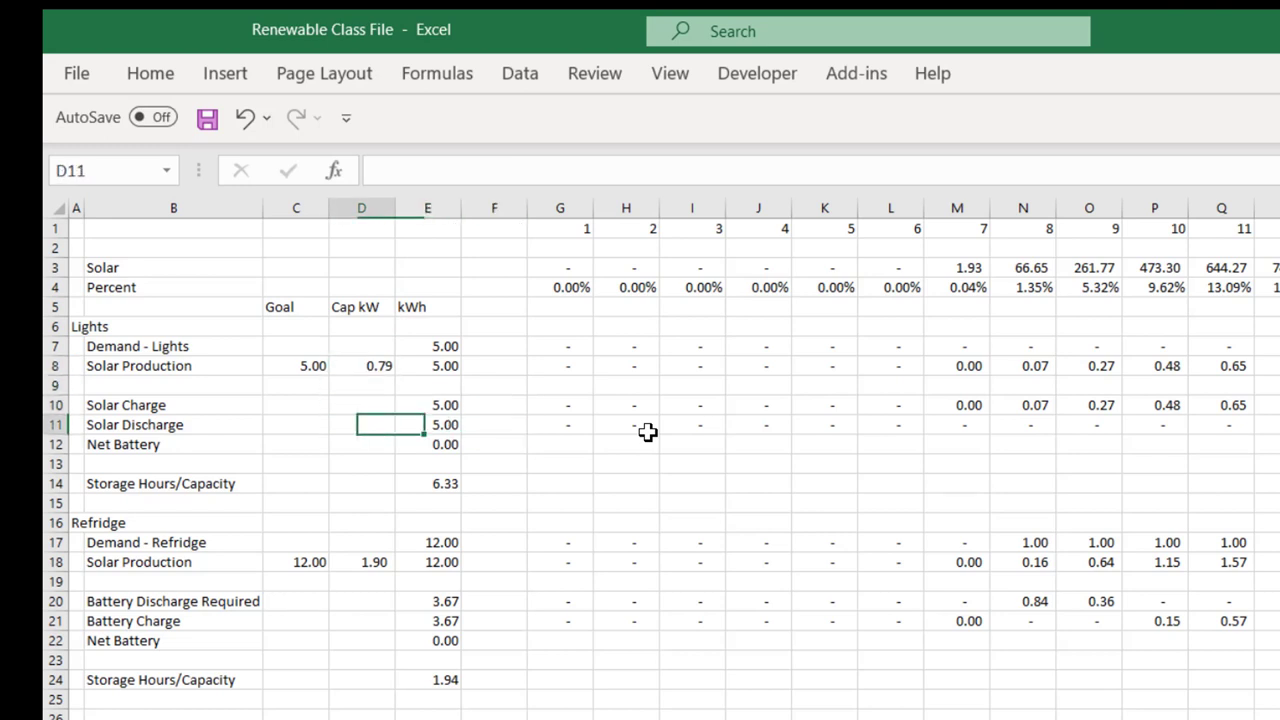
pyautogui.press('Right')
pyautogui.press('Right')
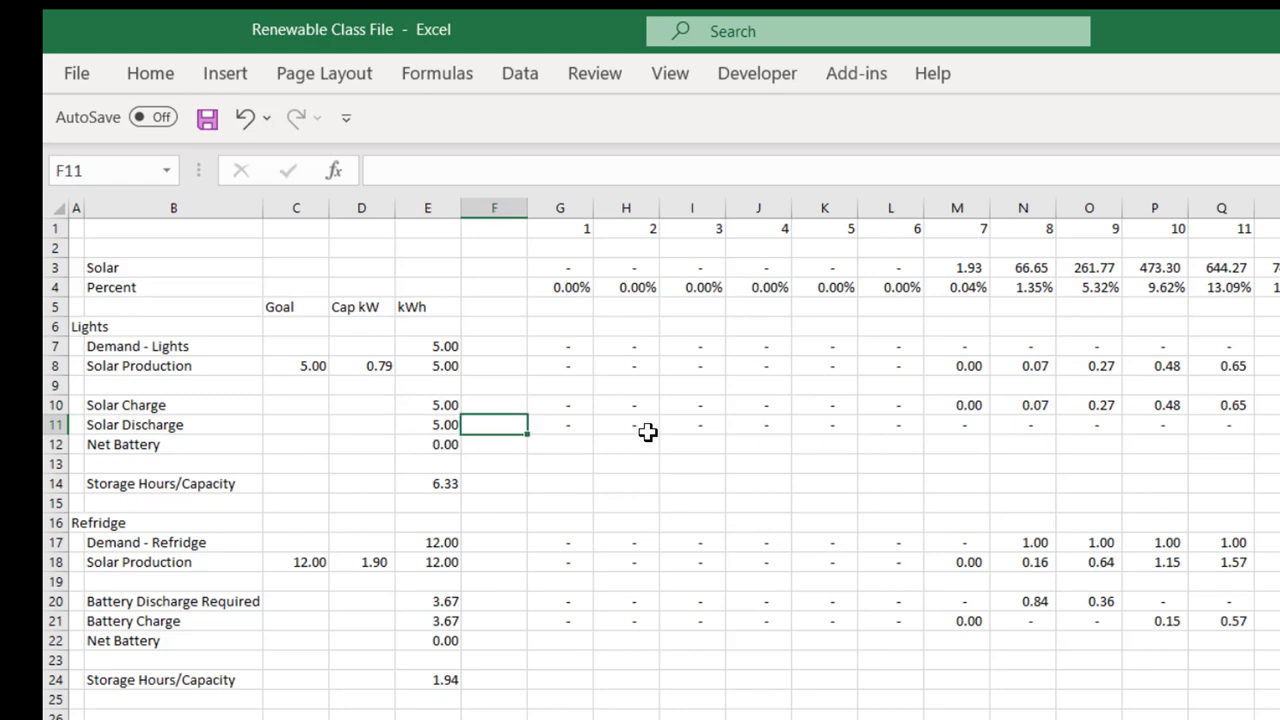
# Step: Scan the lights' Solar Discharge formulas in row 11 through the evening hours and return to the row's start
pyautogui.press('Left')
pyautogui.press('Left')
pyautogui.press('Right')
pyautogui.press('Right')
pyautogui.press('Right')
pyautogui.press('Right')
pyautogui.press('Right')
pyautogui.press('Right')
pyautogui.press('Right')
pyautogui.press('Right')
pyautogui.press('Right')
pyautogui.press('Right')
pyautogui.press('Right')
pyautogui.press('Right')
pyautogui.press('Right')
pyautogui.press('Right')
pyautogui.press('Right')
pyautogui.press('Right')
pyautogui.press('Right')
pyautogui.press('Right')
pyautogui.press('Right')
pyautogui.press('Right')
pyautogui.press('Right')
pyautogui.press('Right')
pyautogui.press('Right')
pyautogui.press('Right')
pyautogui.press('Right')
pyautogui.press('Right')
pyautogui.press('Right')
pyautogui.press('Right')
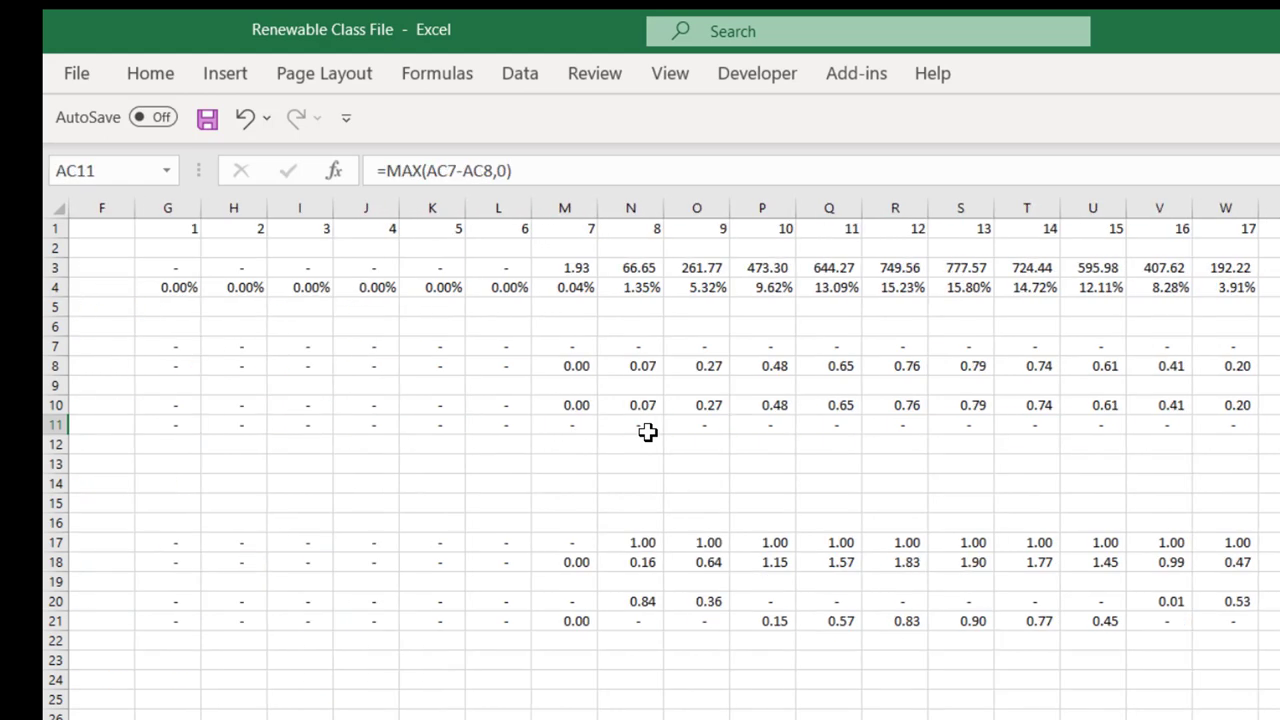
pyautogui.press('Left')
pyautogui.press('Left')
pyautogui.press('Left')
pyautogui.press('Left')
pyautogui.press('Left')
pyautogui.press('Left')
pyautogui.press('Left')
pyautogui.press('Left')
pyautogui.press('Left')
pyautogui.press('Left')
pyautogui.press('Left')
pyautogui.press('Left')
pyautogui.press('Left')
pyautogui.press('Left')
pyautogui.press('Left')
pyautogui.press('Left')
pyautogui.press('Left')
pyautogui.press('Home')
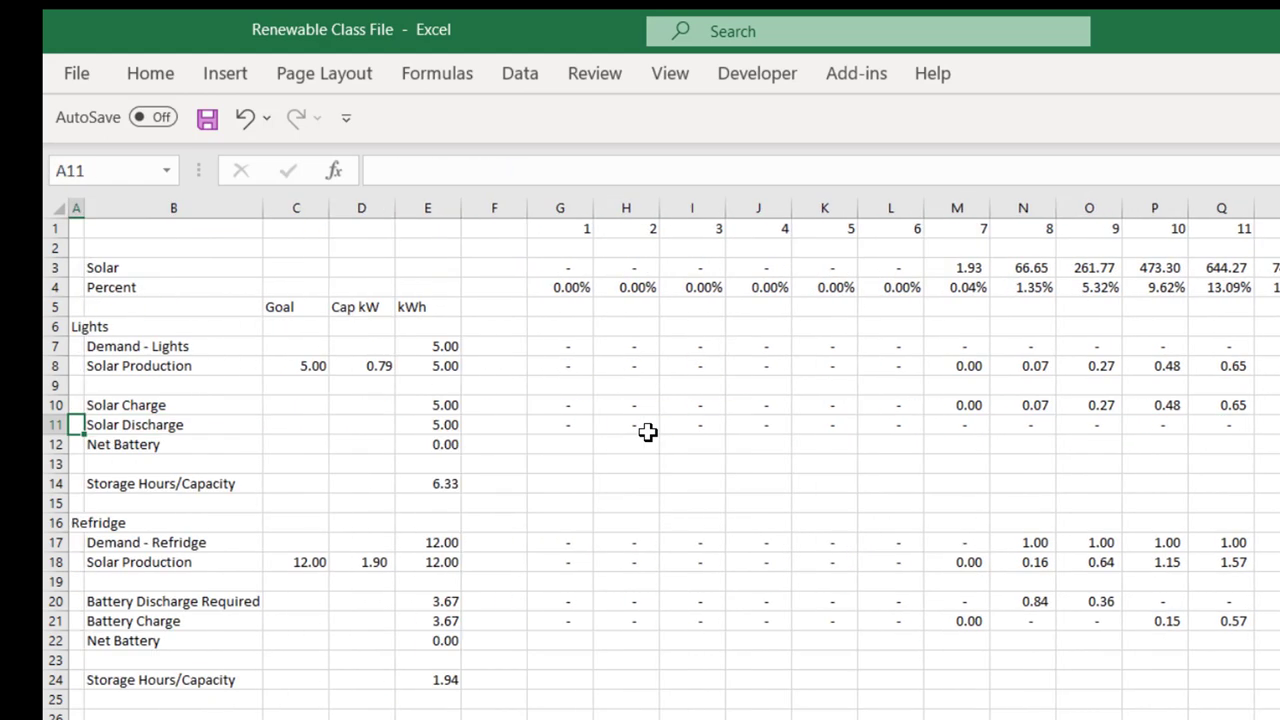
# Step: Examine the lights' Storage Hours/Capacity formula in E14 and the Solar Discharge and Solar Charge totals in E11 and E10
pyautogui.press('Down')
pyautogui.press('Down')
pyautogui.press('Down')
pyautogui.press('Right')
pyautogui.press('Right')
pyautogui.press('Right')
pyautogui.press('Right')
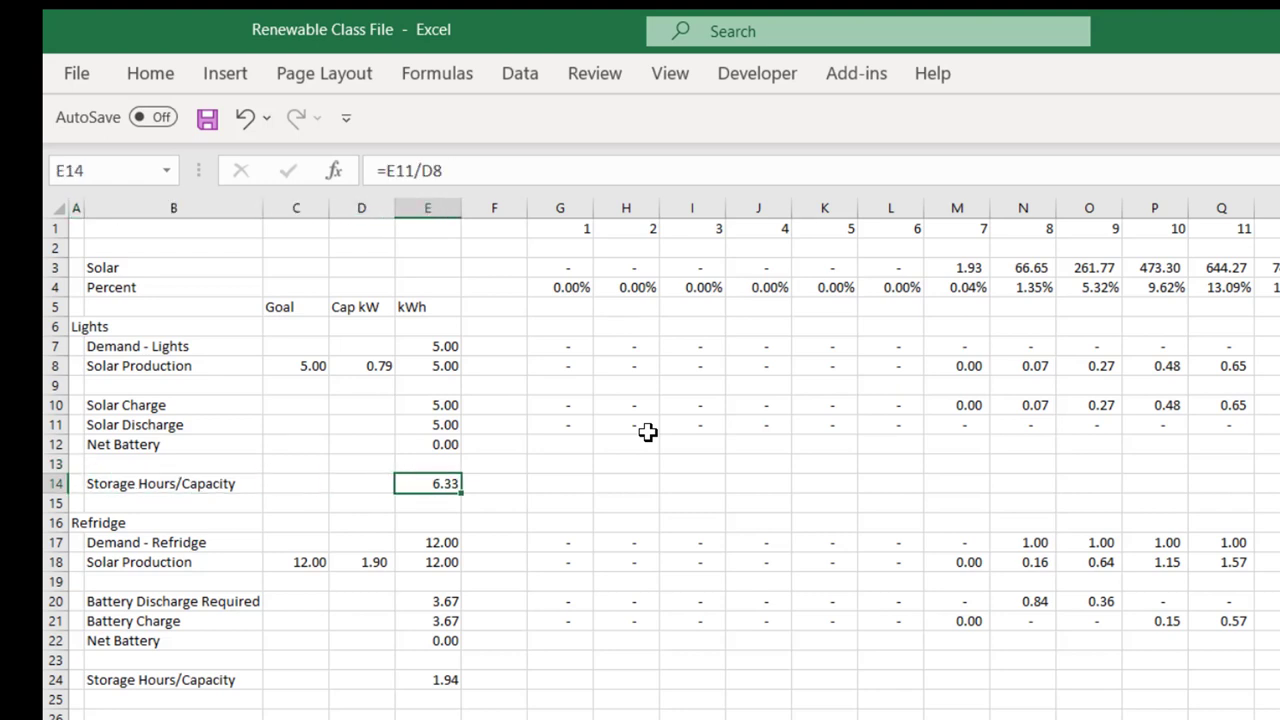
pyautogui.press('Up')
pyautogui.press('Up')
pyautogui.press('Up')
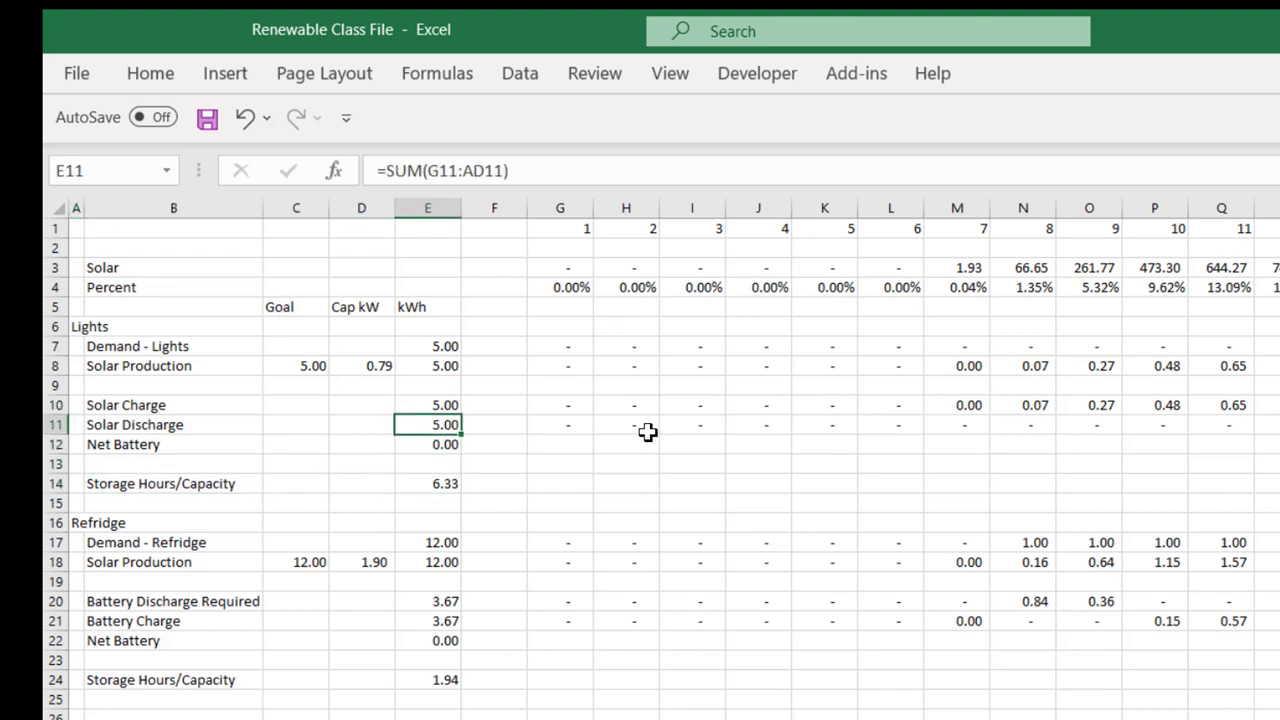
pyautogui.press('Up')
pyautogui.press('Down')
pyautogui.press('Up')
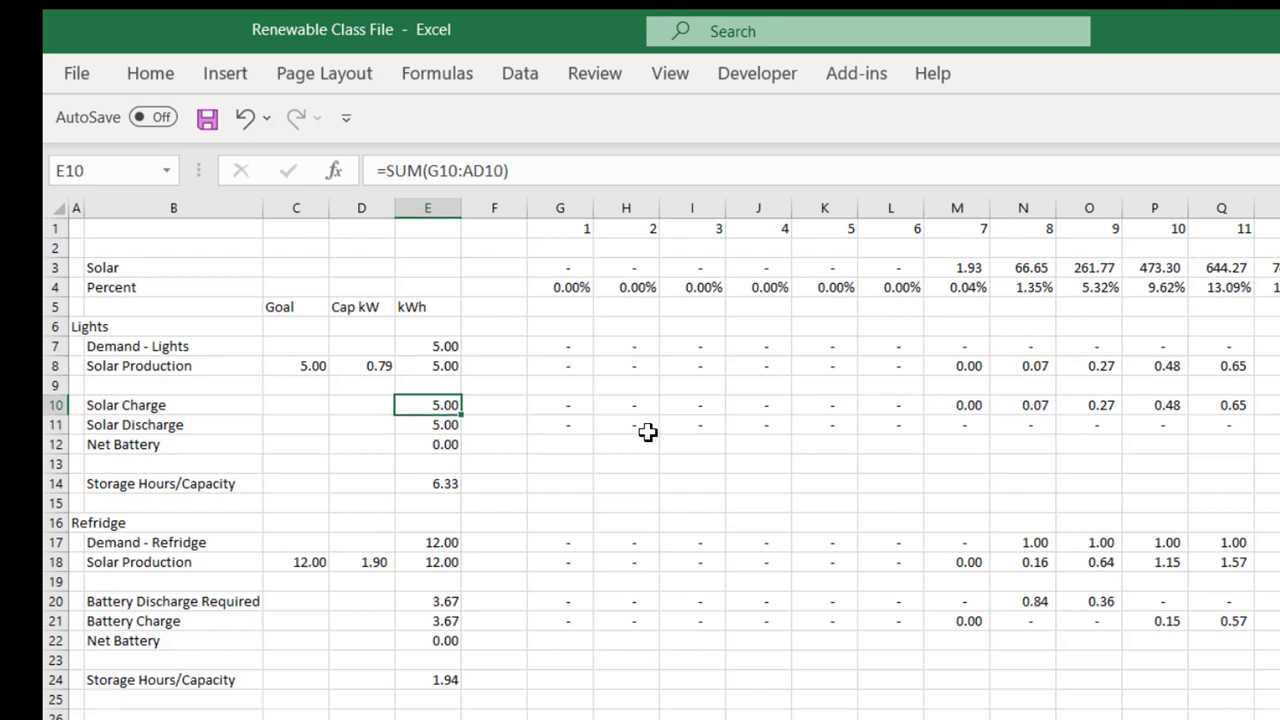
# Step: Review the lights' Storage Hours/Capacity row against the solar production capacity and the Cap kW heading in column D
pyautogui.press('Down')
pyautogui.press('Down')
pyautogui.press('Down')
pyautogui.press('Down')
pyautogui.press('Left')
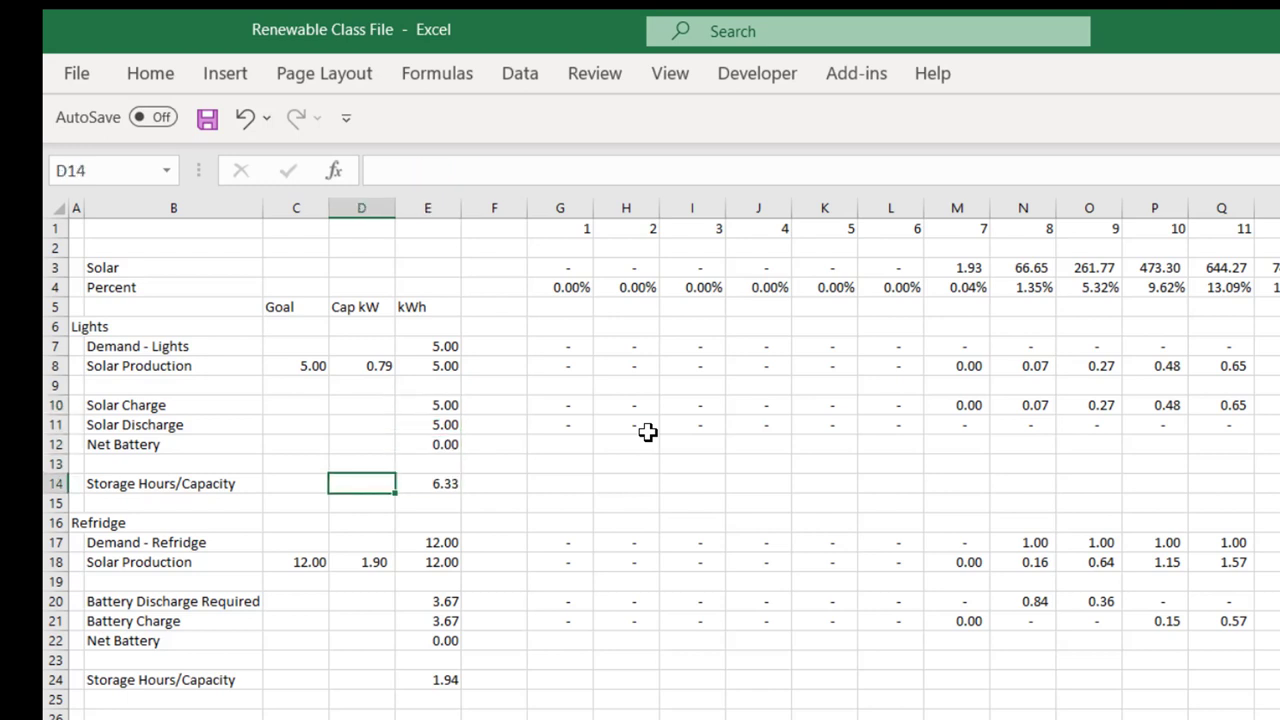
pyautogui.press('Up')
pyautogui.press('Up')
pyautogui.press('Up')
pyautogui.press('Up')
pyautogui.press('Up')
pyautogui.press('Up')
pyautogui.press('Up')
pyautogui.press('Up')
pyautogui.press('Down')
pyautogui.press('Down')
pyautogui.press('Down')
pyautogui.press('Down')
pyautogui.press('Down')
pyautogui.press('Down')
pyautogui.press('Down')
pyautogui.press('Down')
# Step: On the LCOE Summary sheet, set the Battery Back-Up storage hours in N8 to 6.33, matching the lights' storage figure
pyautogui.hotkey('ctrl', 'pagedown')
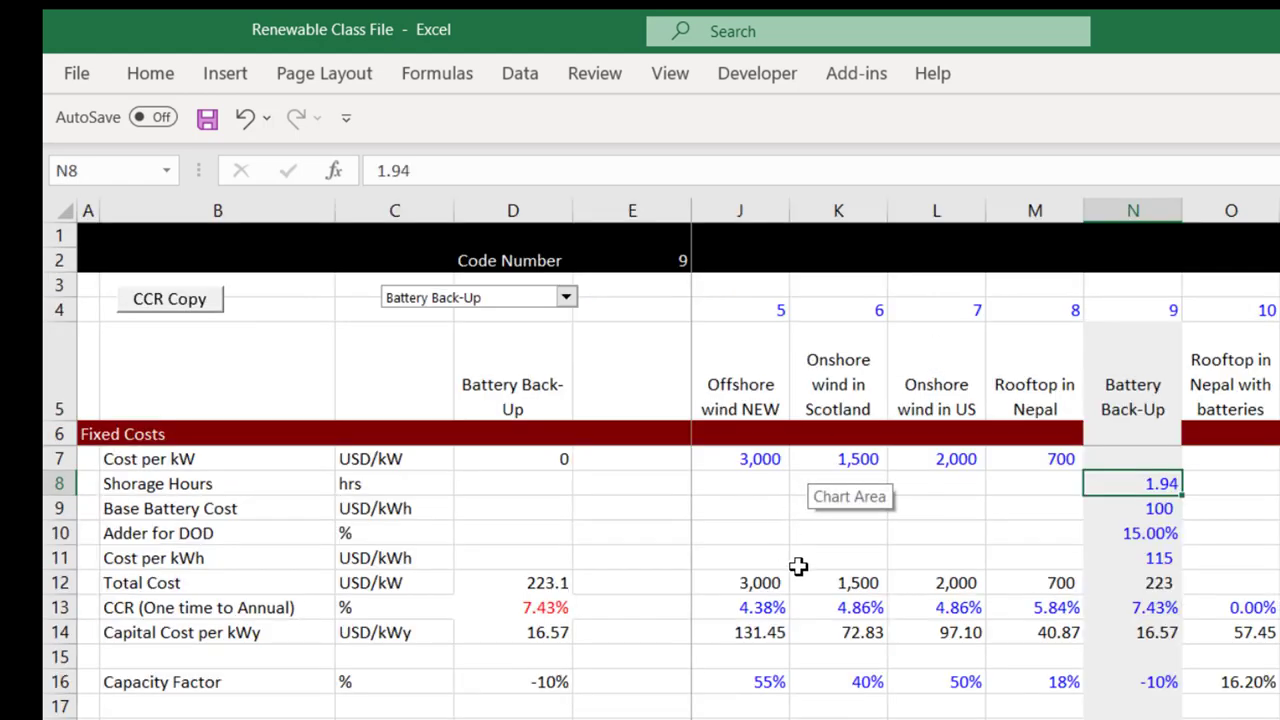
pyautogui.hotkey('ctrl', 'pageup')
pyautogui.hotkey('ctrl', 'pageup')
pyautogui.hotkey('ctrl', 'pageup')
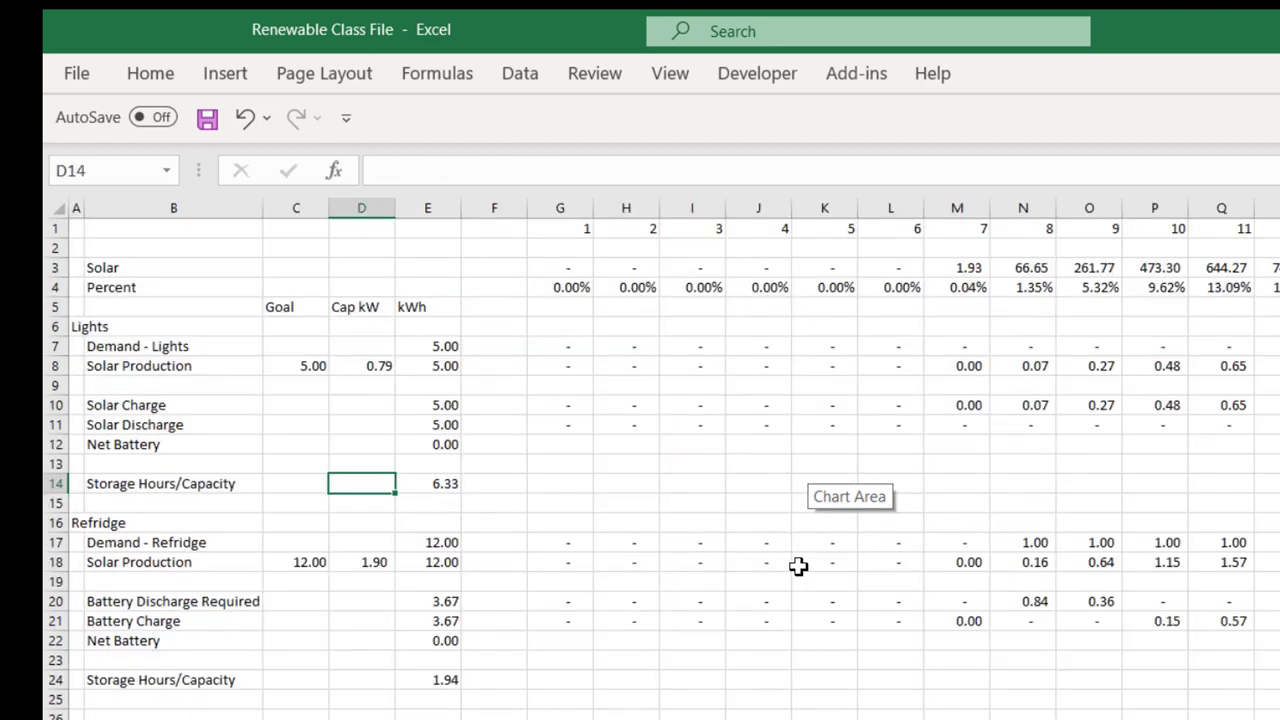
pyautogui.hotkey('ctrl', 'pagedown')
pyautogui.hotkey('ctrl', 'pagedown')
pyautogui.hotkey('ctrl', 'pagedown')
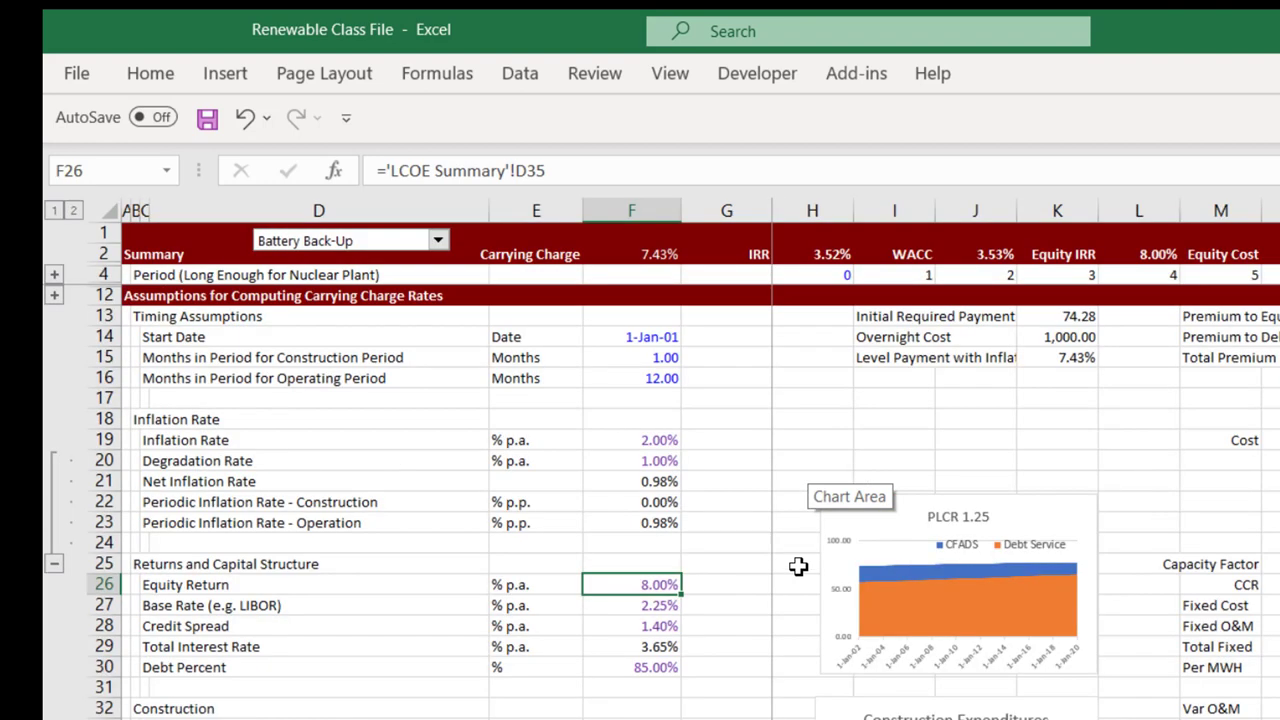
pyautogui.write('6.')
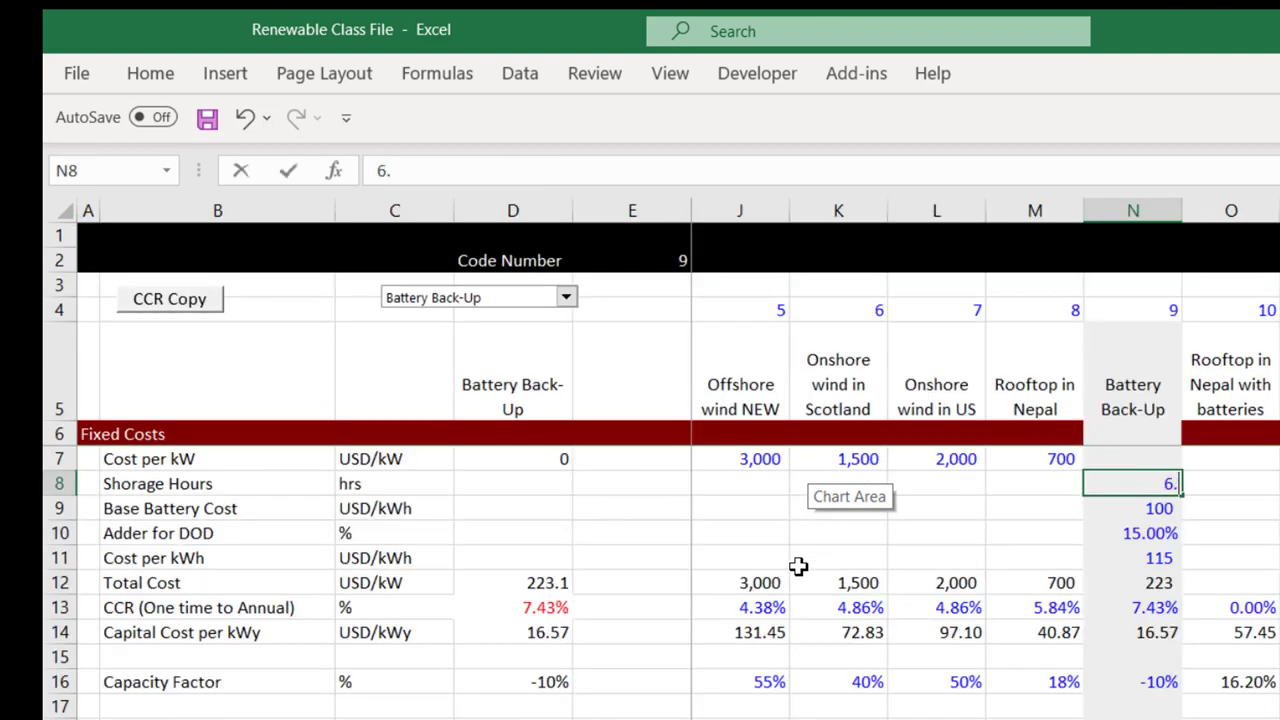
pyautogui.write('33')
pyautogui.press('Return')
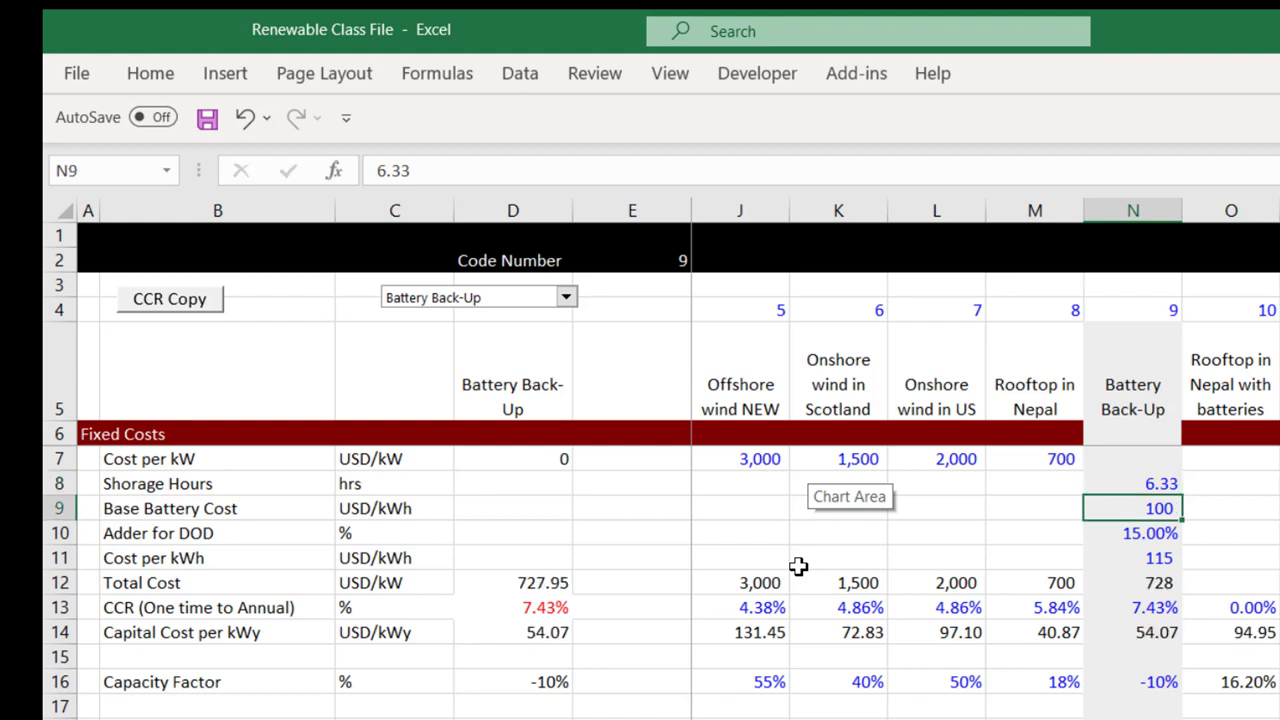
# Step: Examine the Battery Back-Up's Base Battery Cost, Adder for DOD and the Cost per kWh formula in N9 to N11
pyautogui.press('Down')
pyautogui.press('Left')
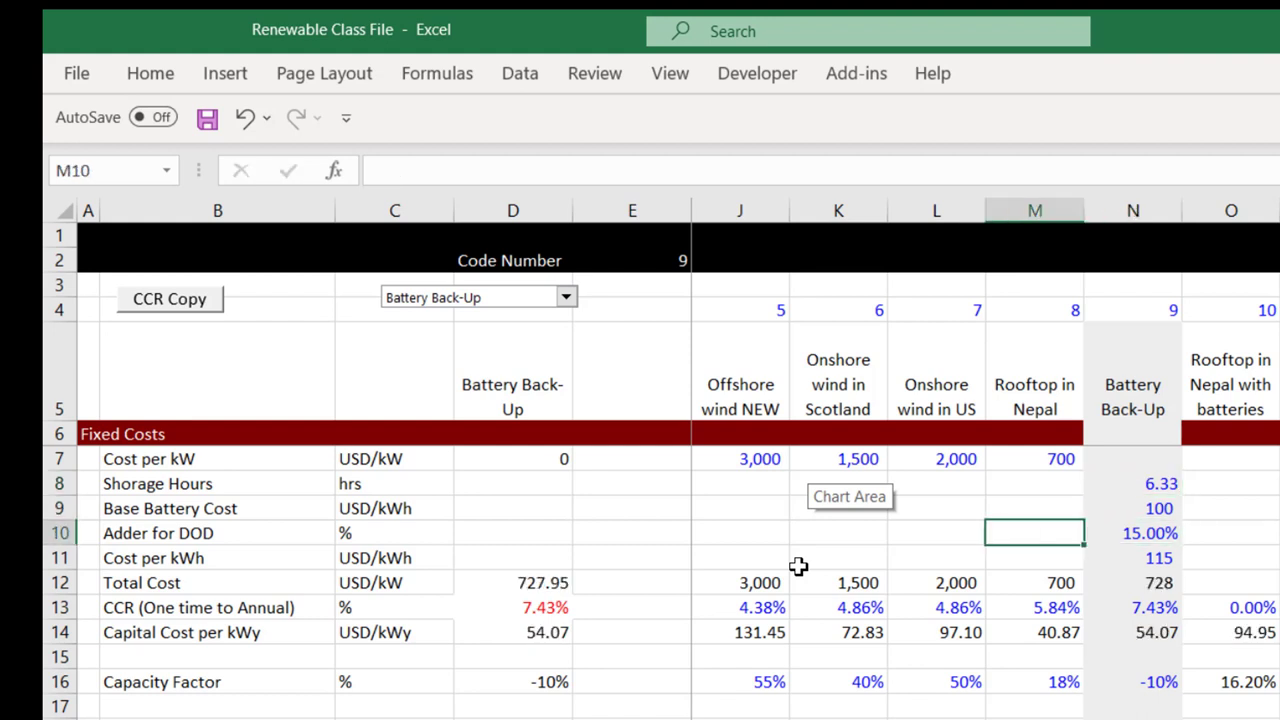
pyautogui.press('Up')
pyautogui.press('Right')
pyautogui.press('Up')
pyautogui.press('Down')
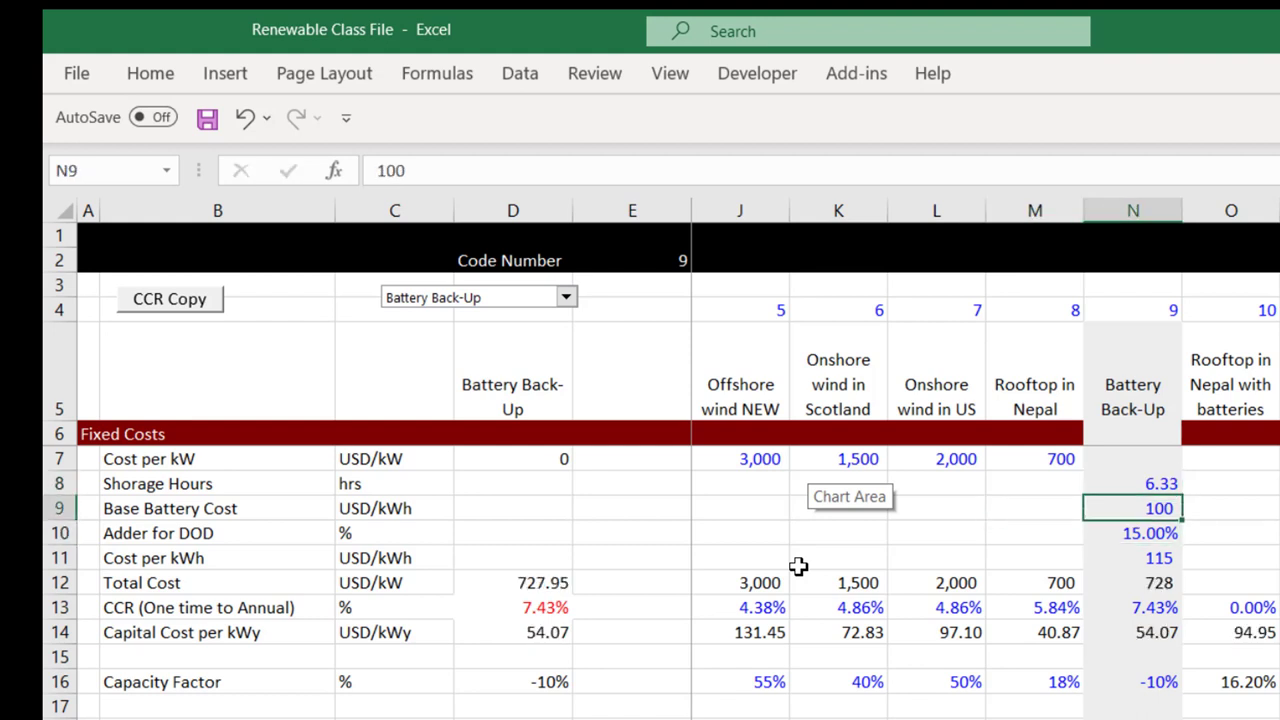
pyautogui.press('Down')
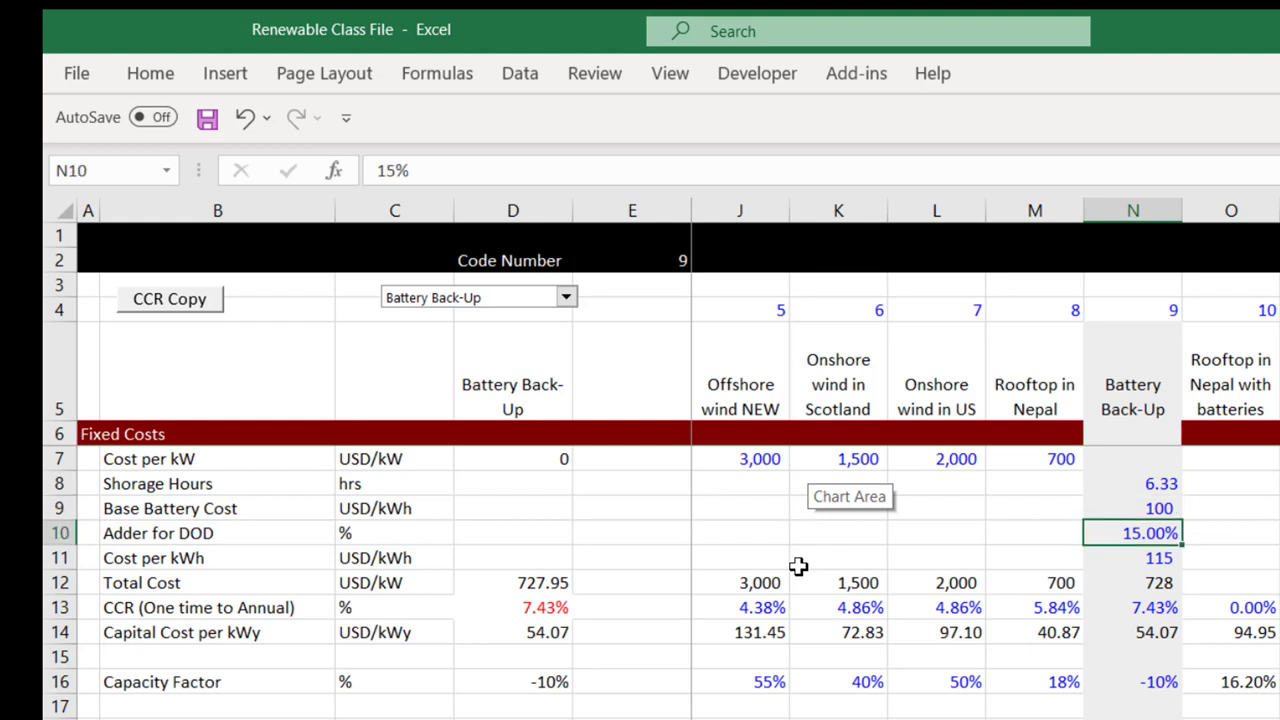
pyautogui.press('Up')
pyautogui.press('Up')
pyautogui.press('Down')
pyautogui.press('Down')
pyautogui.press('Up')
pyautogui.press('Down')
pyautogui.press('Down')
pyautogui.press('F2')
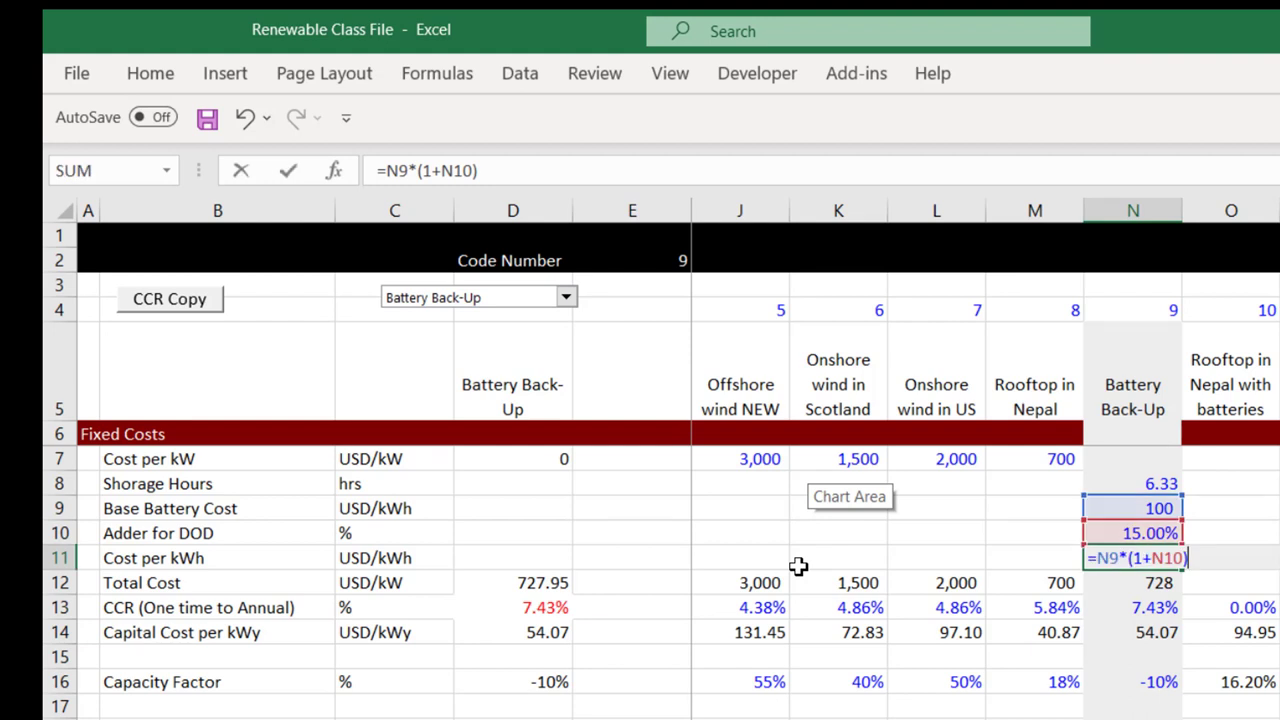
pyautogui.press('Escape')
# Step: Set the Battery Back-Up's Base Battery Cost in N9 to 300 USD/kWh
pyautogui.press('Up')
pyautogui.press('Up')
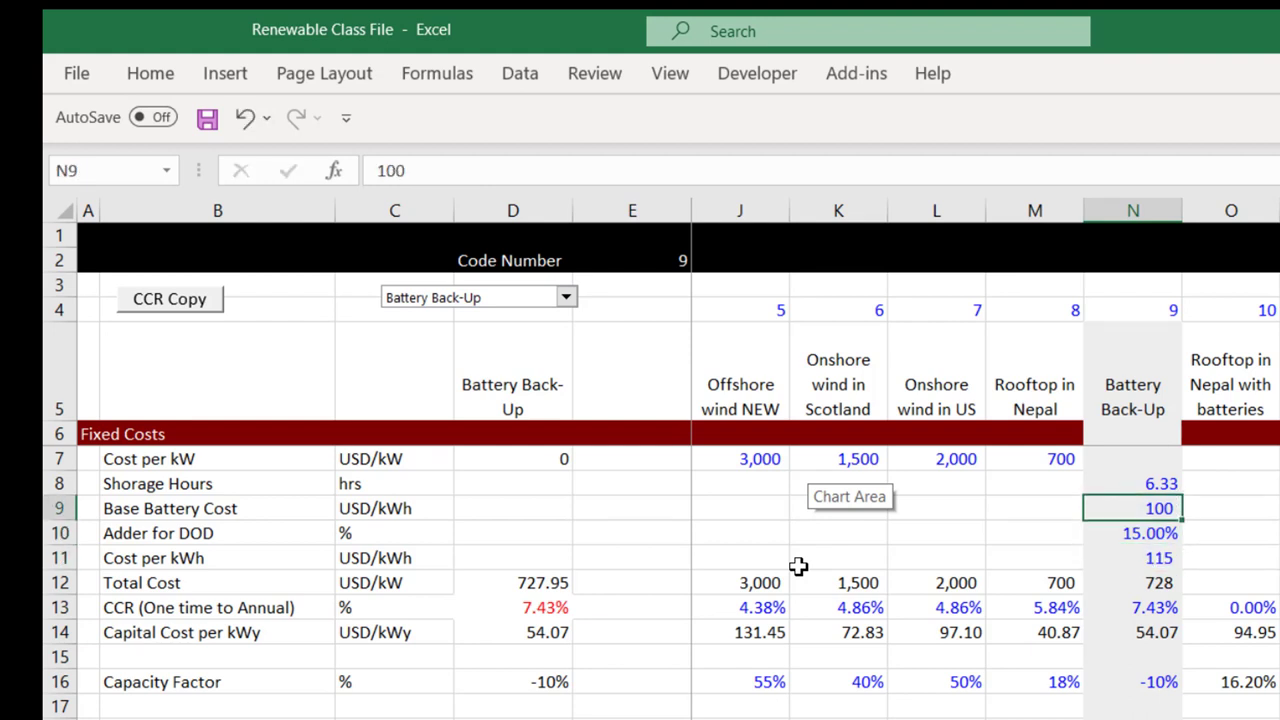
pyautogui.press('F2')
pyautogui.press('BackSpace')
pyautogui.press('BackSpace')
pyautogui.press('BackSpace')
pyautogui.write('300')
pyautogui.hotkey('ctrl', 'Return')
# Step: Check the Battery Back-Up's cost inputs in N9 to N11 and inspect the Total Cost formula in N12
pyautogui.press('Down')
pyautogui.press('Down')
pyautogui.press('Up')
pyautogui.press('Up')
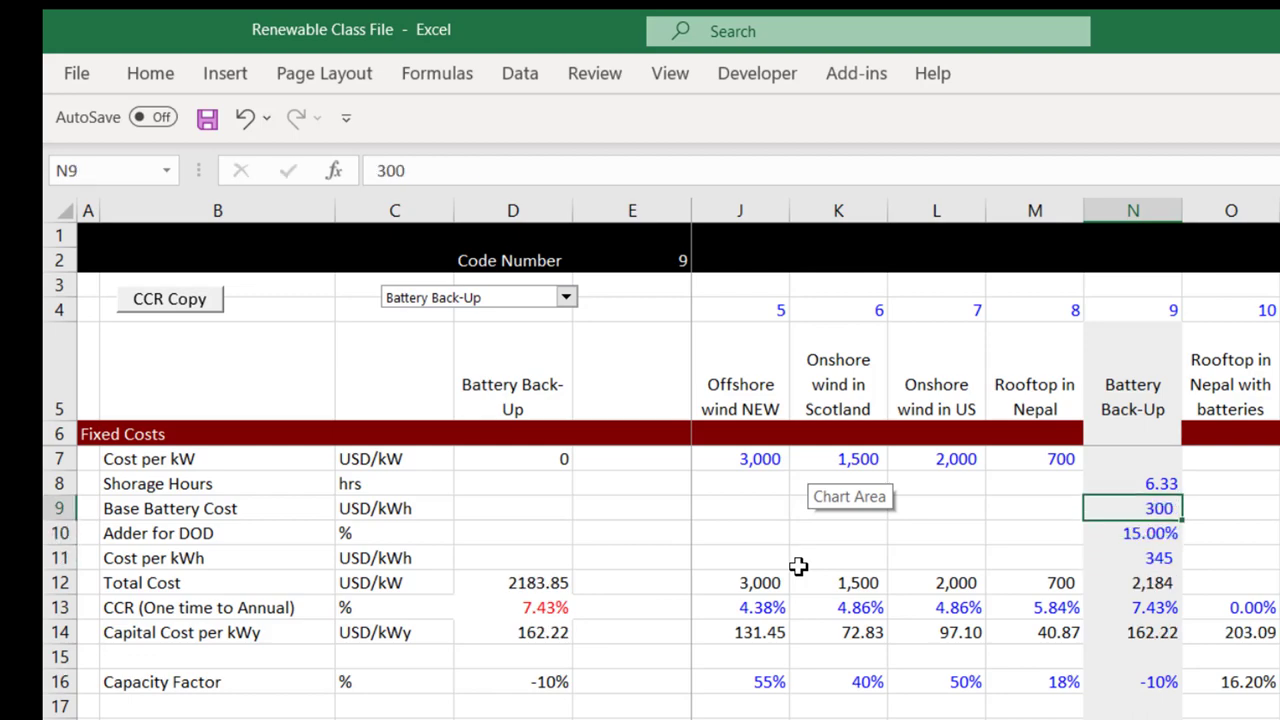
pyautogui.press('Down')
pyautogui.press('Down')
pyautogui.press('Up')
pyautogui.press('Up')
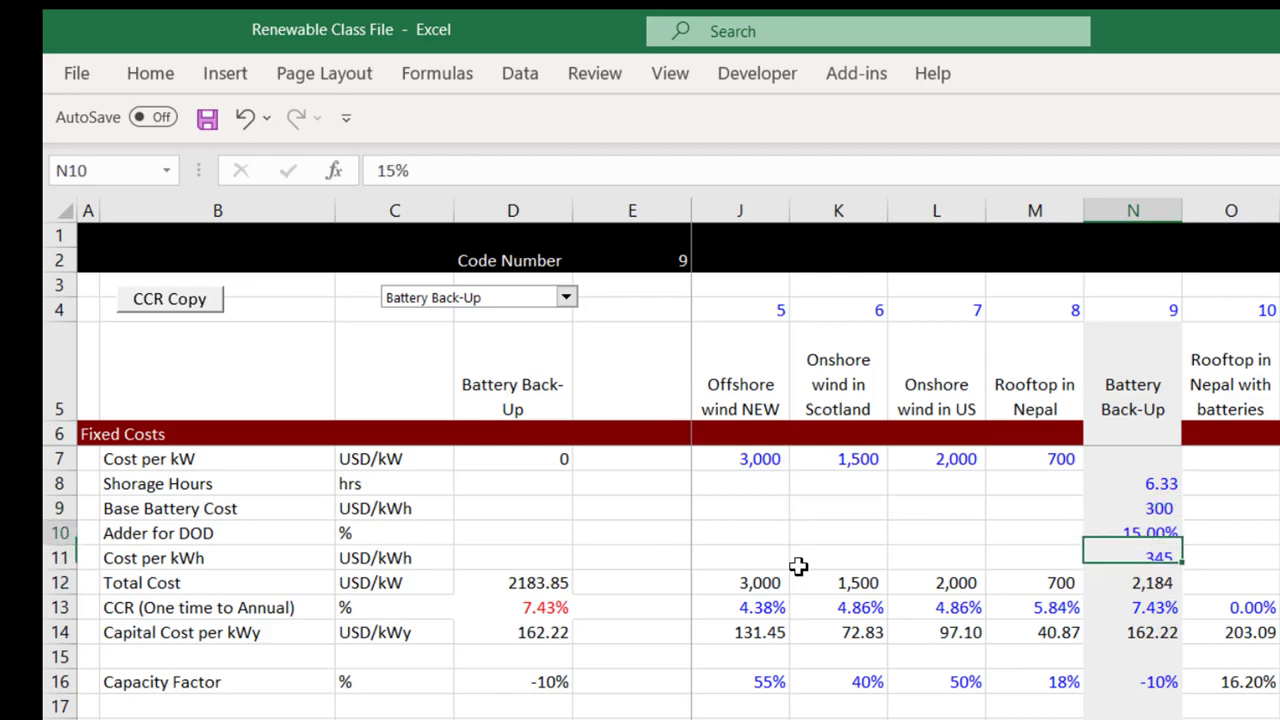
pyautogui.press('Down')
pyautogui.press('Down')
pyautogui.press('Left')
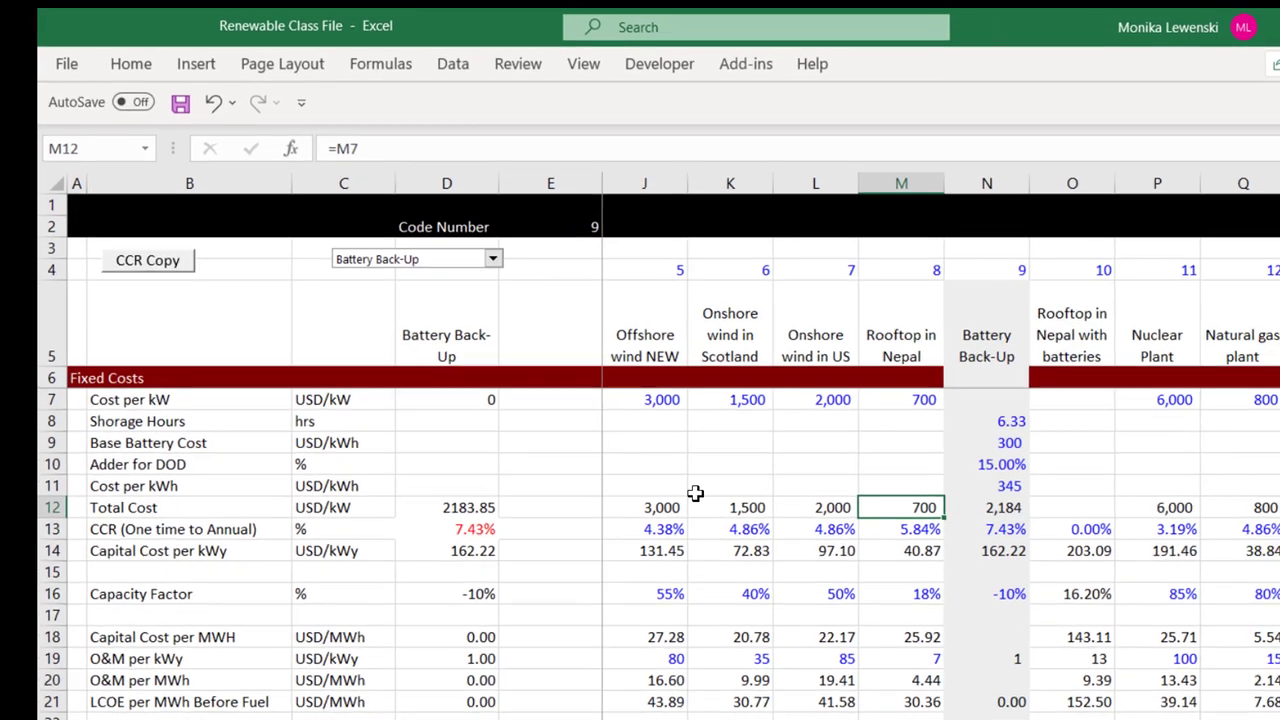
pyautogui.press('Right')
pyautogui.press('F2')
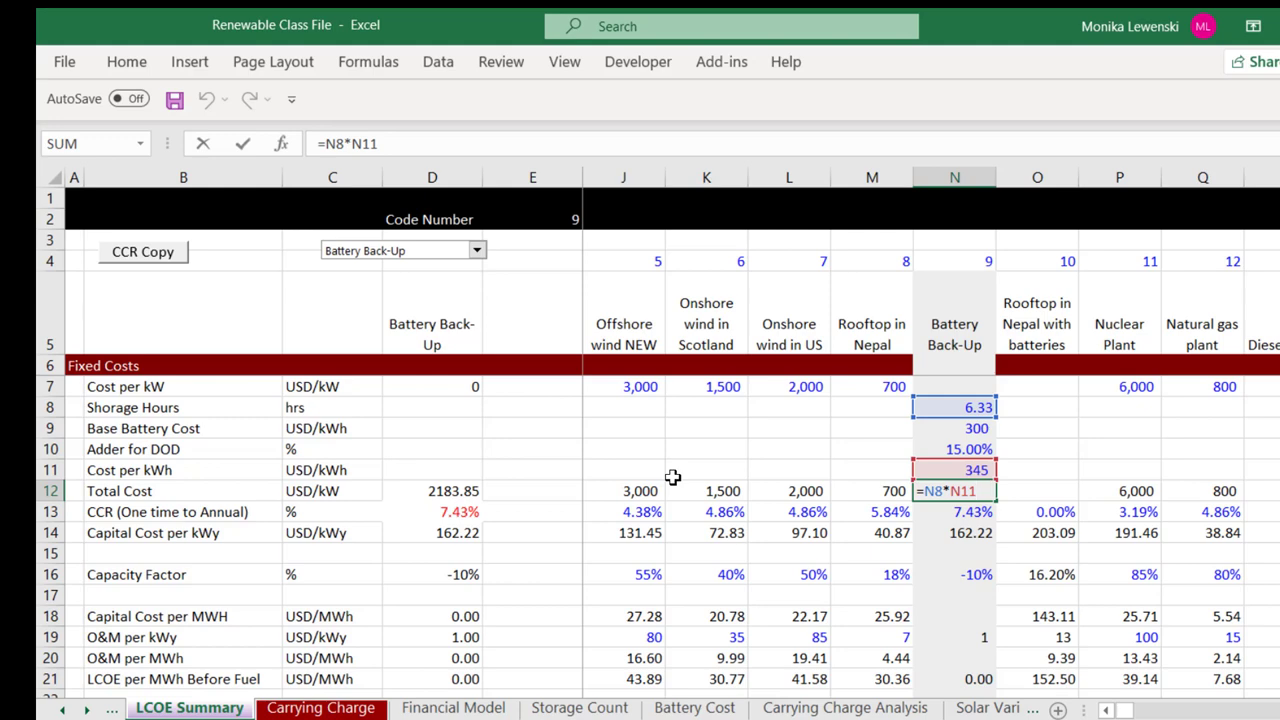
pyautogui.hotkey('ctrl', 'Return')
# Step: Set the Battery Back-Up's Plant Life in N33, under Carrying Charge Rate Inputs, to 8
pyautogui.press('Down')
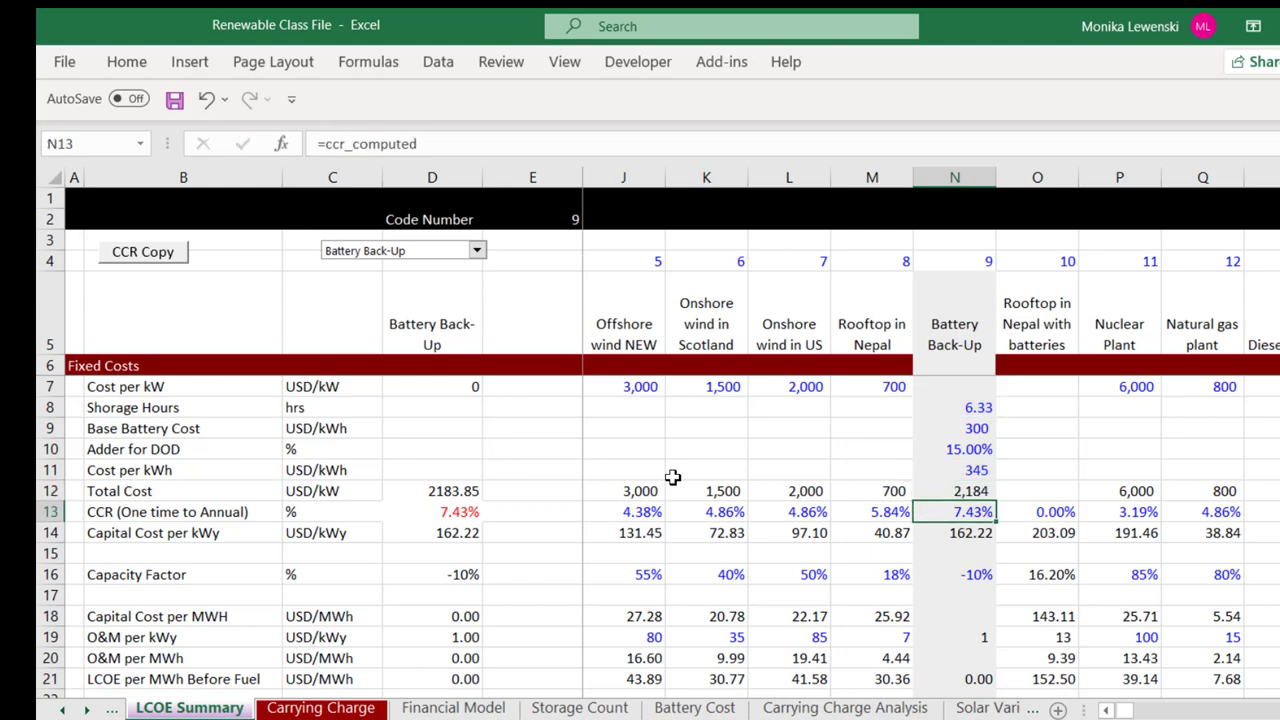
pyautogui.press('Down')
pyautogui.press('Down')
pyautogui.press('Down')
pyautogui.press('Down')
pyautogui.press('Down')
pyautogui.press('Down')
pyautogui.press('Down')
pyautogui.press('Down')
pyautogui.press('Down')
pyautogui.press('Down')
pyautogui.press('Down')
pyautogui.press('Down')
pyautogui.press('Down')
pyautogui.press('Down')
pyautogui.press('Down')
pyautogui.press('Down')
pyautogui.press('Down')
pyautogui.press('Down')
pyautogui.press('Down')
pyautogui.press('Down')
pyautogui.press('Down')
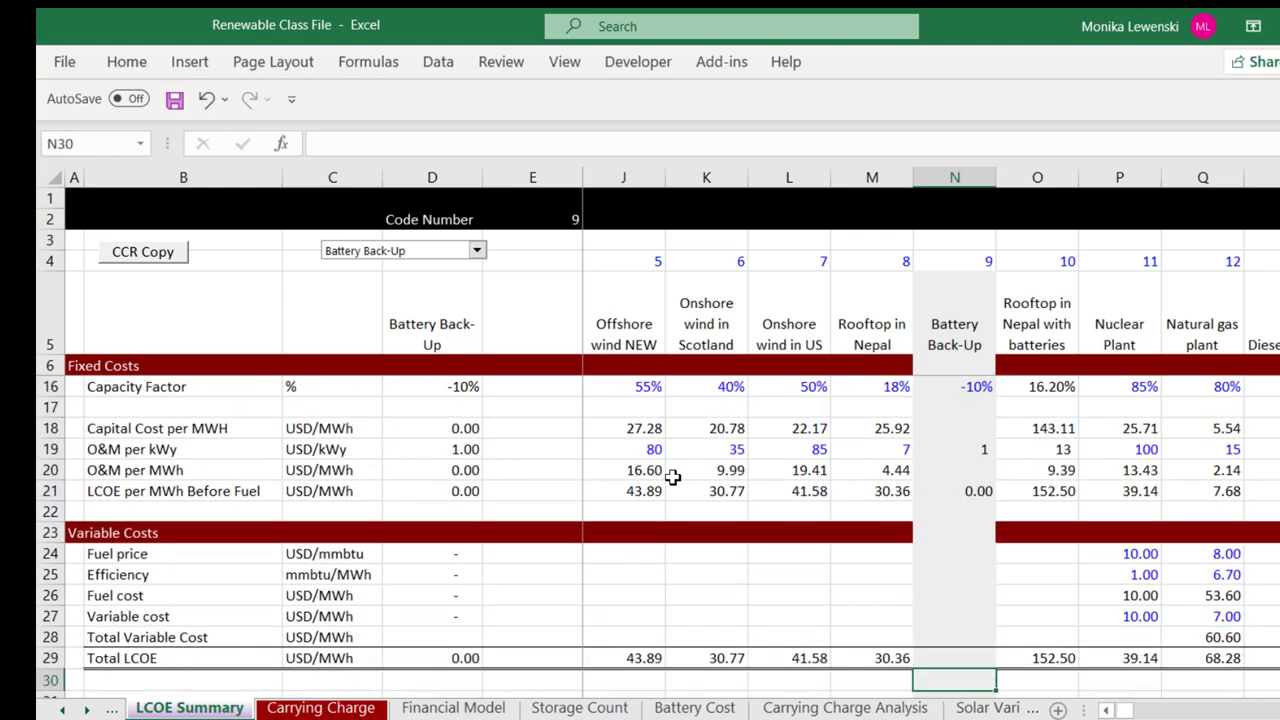
pyautogui.press('Up')
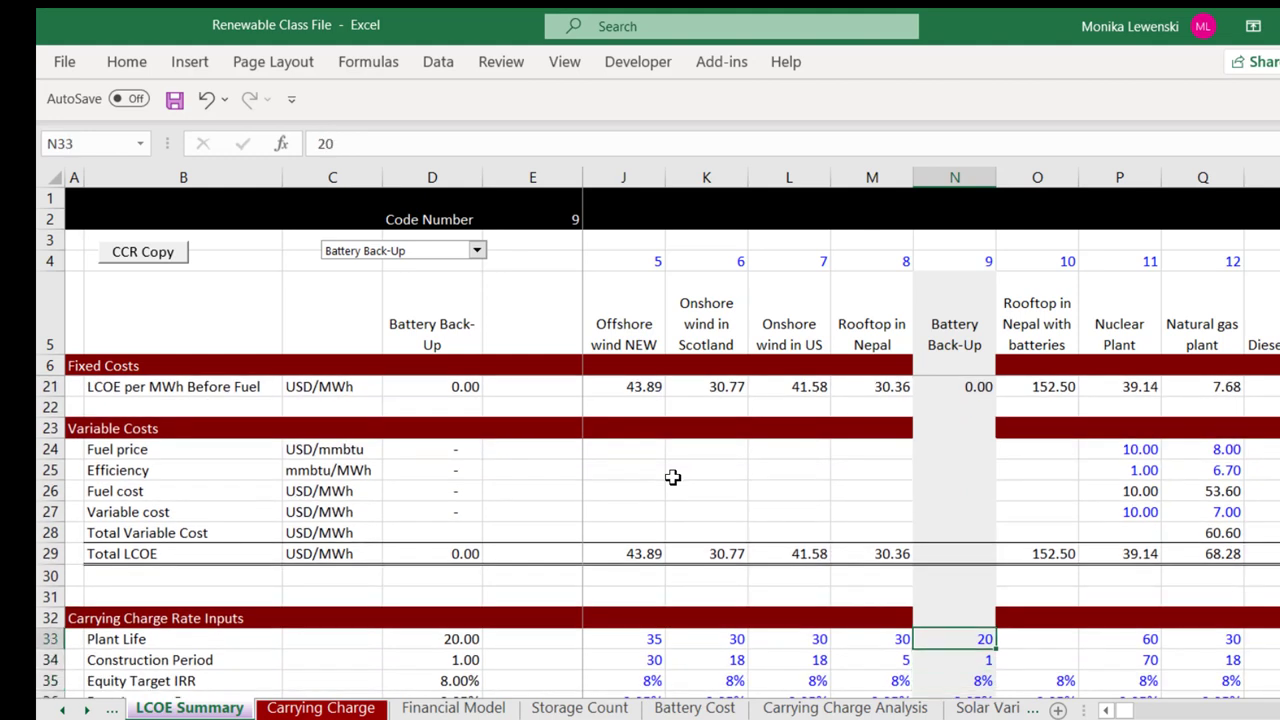
pyautogui.write('8')
pyautogui.hotkey('ctrl', 'Return')
# Step: Return to the Fixed Costs section and examine the Battery Back-Up's Total Cost and CCR in N12 and N13
pyautogui.press('Up')
pyautogui.press('Up')
pyautogui.press('Up')
pyautogui.press('Up')
pyautogui.press('Up')
pyautogui.press('Up')
pyautogui.press('Up')
pyautogui.press('Up')
pyautogui.press('Up')
pyautogui.press('Up')
pyautogui.press('Up')
pyautogui.press('Up')
pyautogui.press('Up')
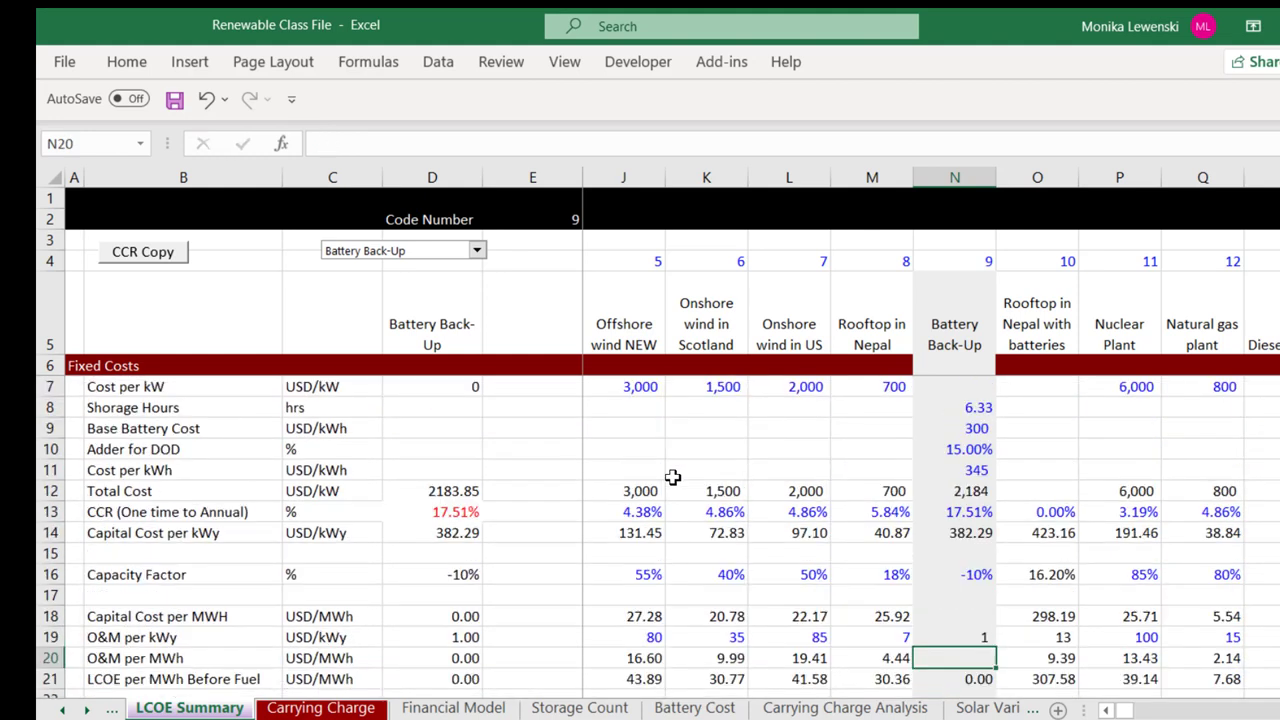
pyautogui.press('Up')
pyautogui.press('Up')
pyautogui.press('Up')
pyautogui.press('Up')
pyautogui.press('Up')
pyautogui.press('Up')
pyautogui.press('Up')
pyautogui.press('Up')
pyautogui.press('Down')
pyautogui.press('Down')
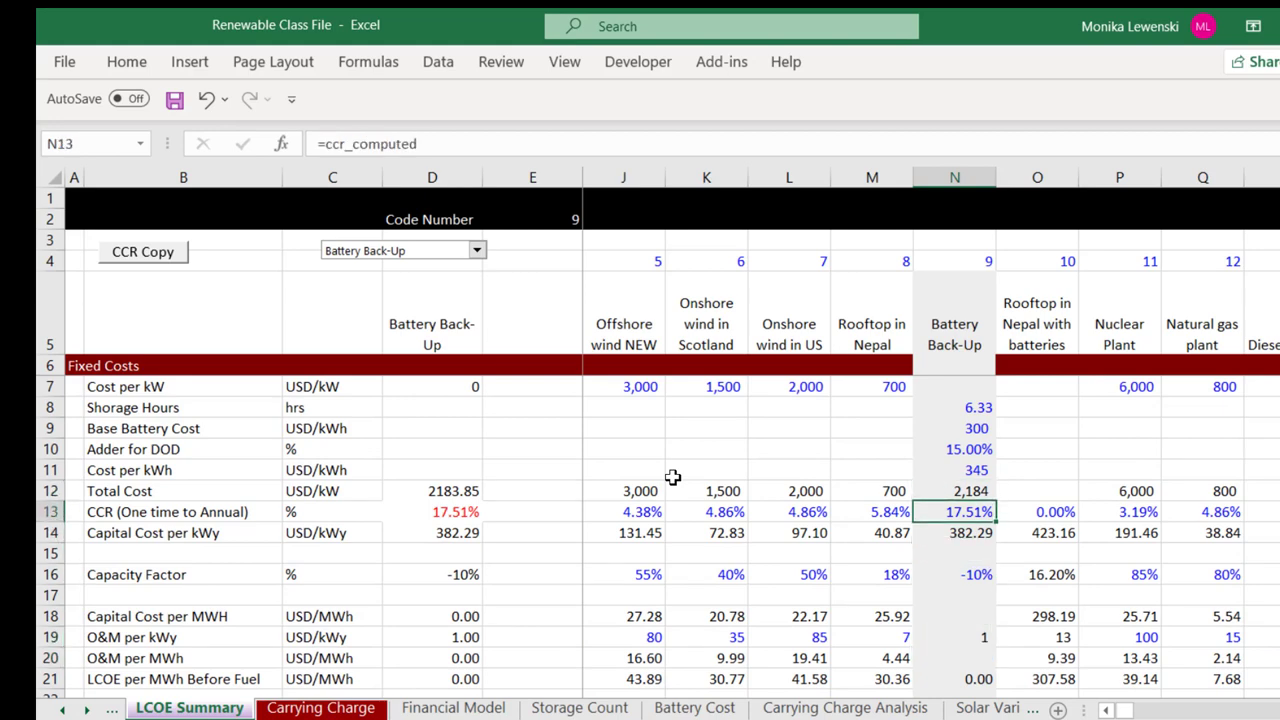
# Step: Compare the Capital Cost per kWy of Rooftop in Nepal in M14 with that of Battery Back-Up in N14
pyautogui.press('Left')
pyautogui.press('Right')
pyautogui.press('Left')
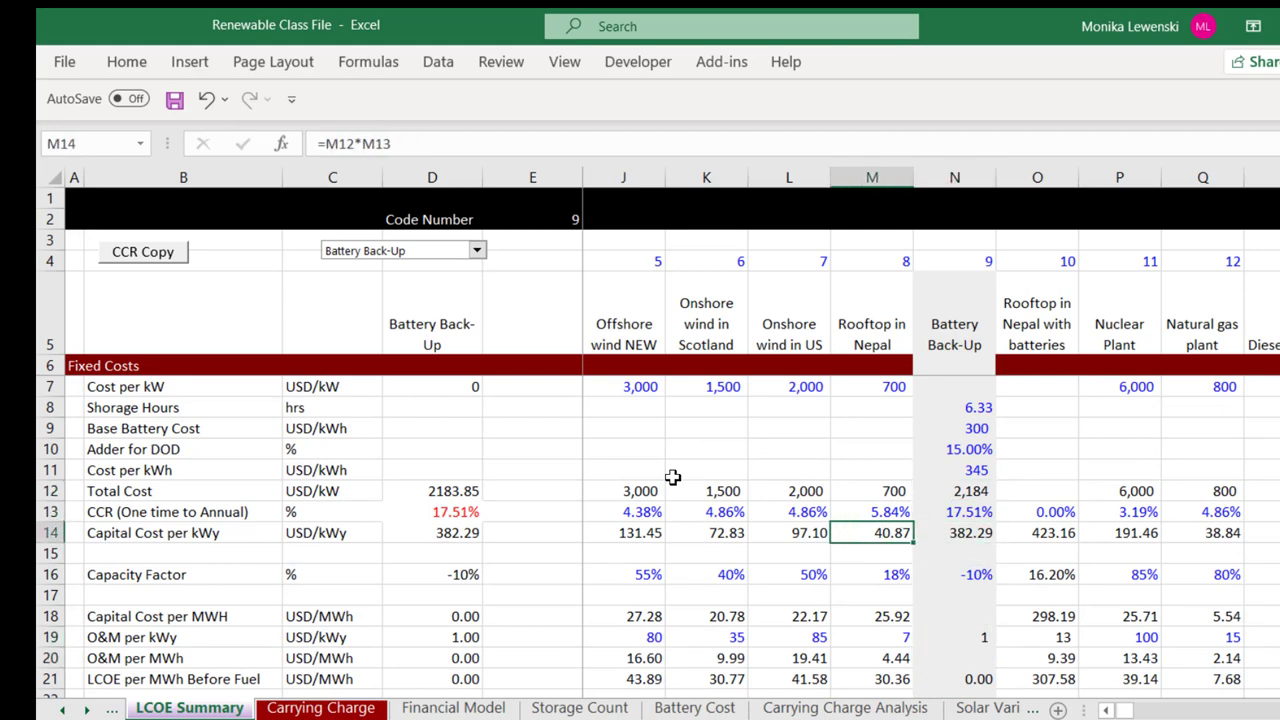
pyautogui.hotkey('shift', 'Right')
pyautogui.hotkey('shift', 'Left')
pyautogui.hotkey('shift', 'Right')
pyautogui.press('Left')
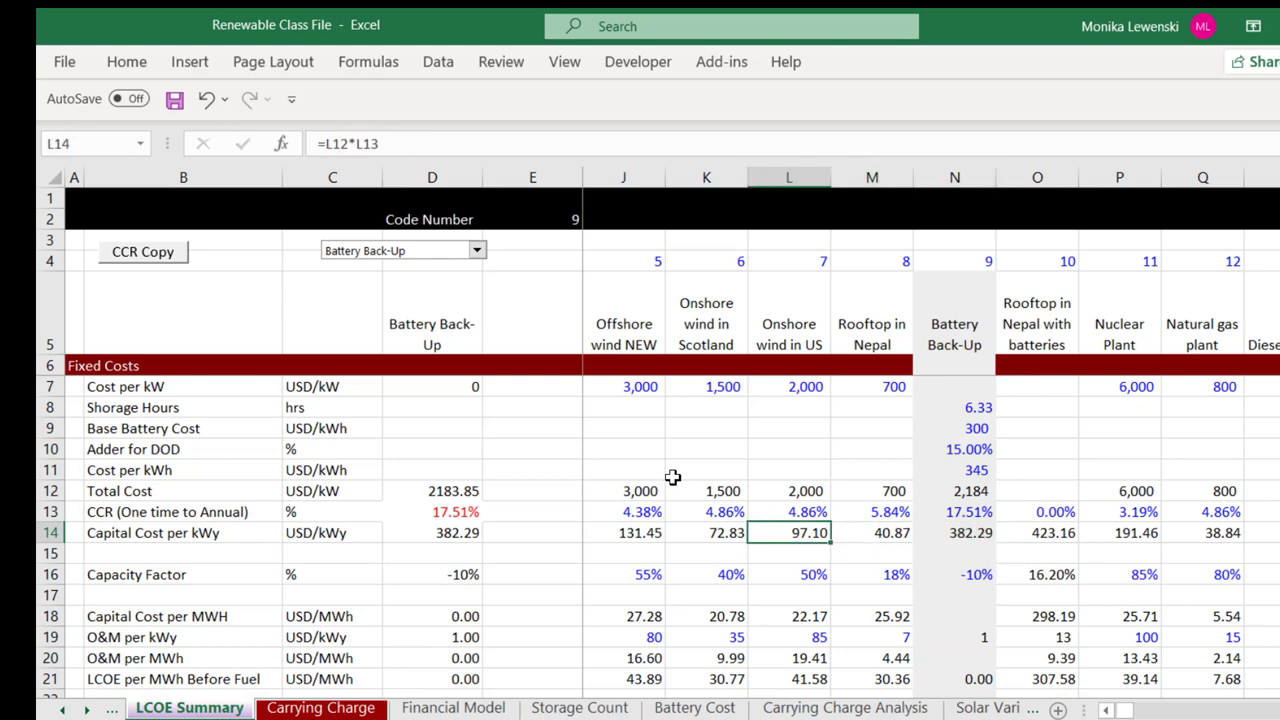
pyautogui.press('Right')
pyautogui.hotkey('shift', 'Right')
pyautogui.press('Left')
pyautogui.press('Right')
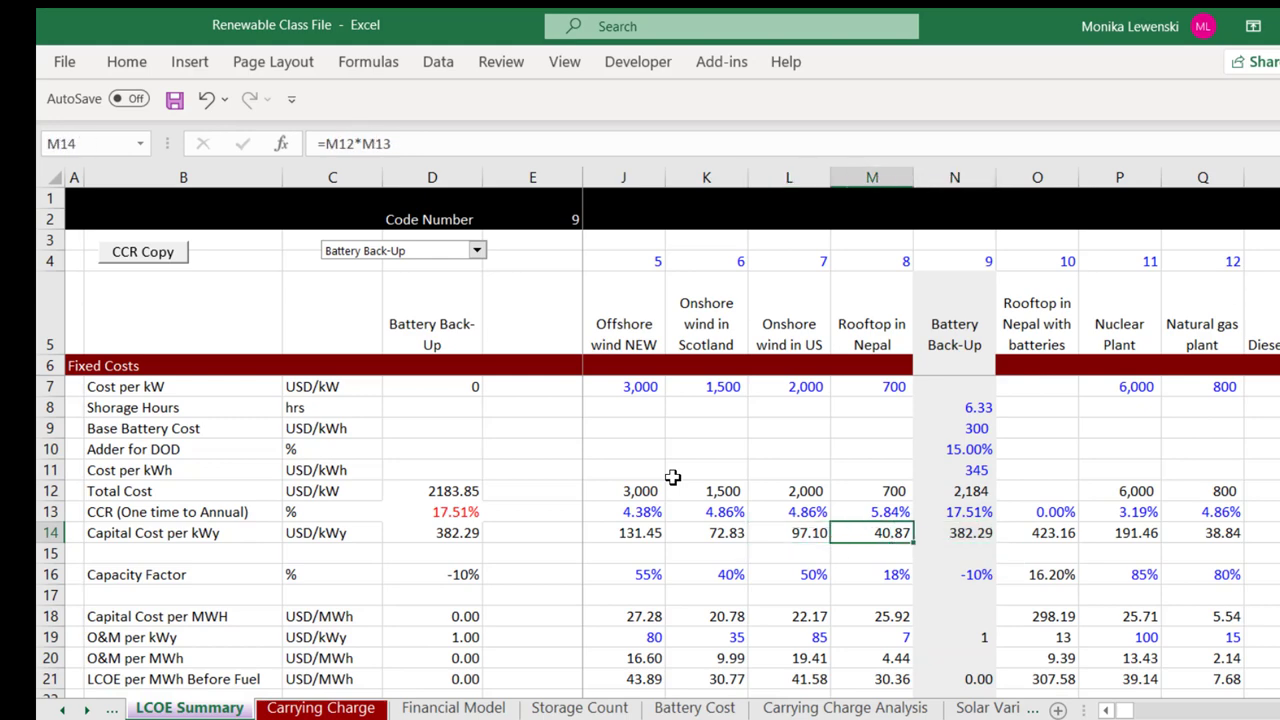
# Step: Look over the Capacity Factor entries for Onshore wind in US, Rooftop in Nepal and Battery Back-Up in row 16
pyautogui.press('Right')
pyautogui.press('Down')
pyautogui.press('Down')
pyautogui.press('Left')
pyautogui.press('Left')
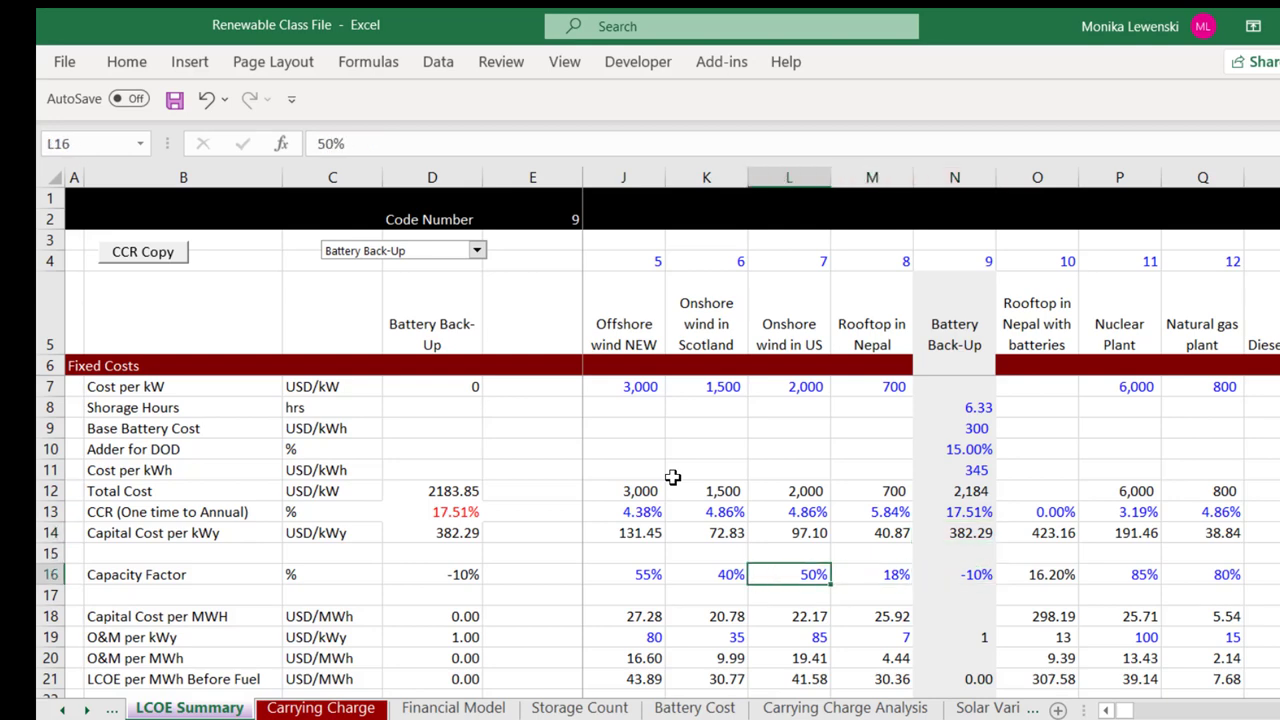
pyautogui.press('Right')
pyautogui.press('Right')
pyautogui.press('Down')
pyautogui.press('Down')
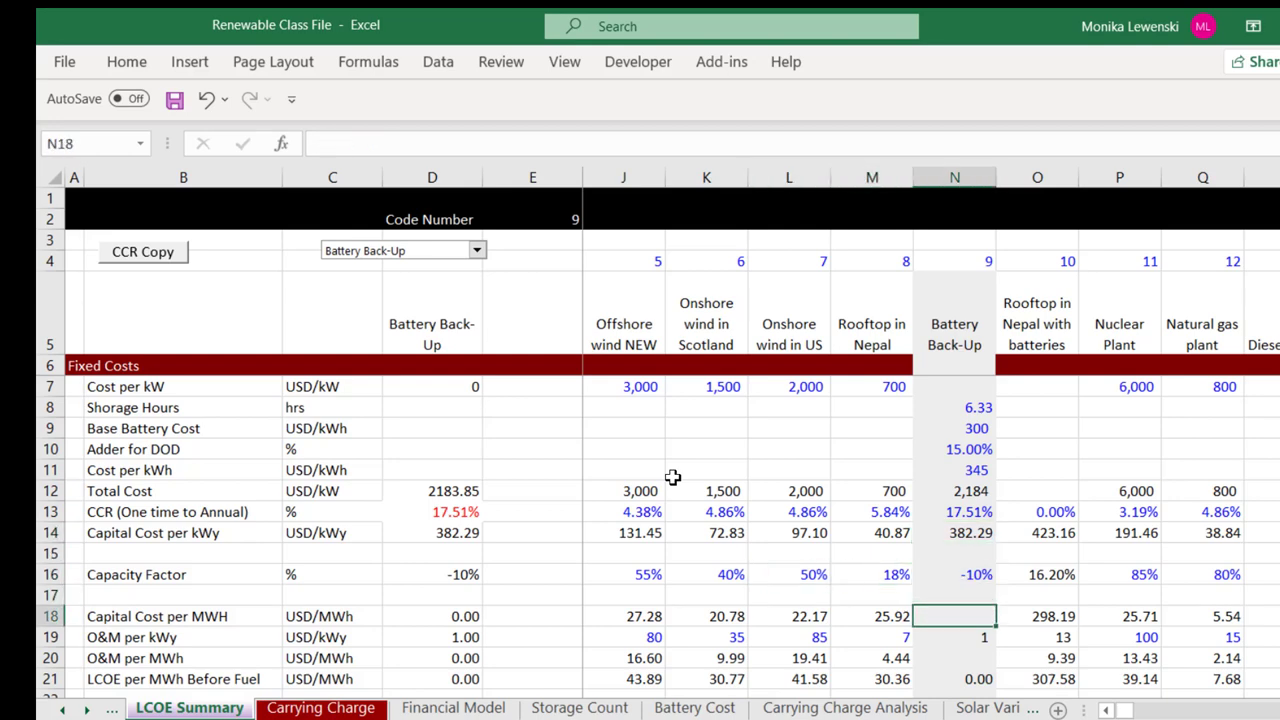
pyautogui.press('Up')
pyautogui.press('Up')
pyautogui.press('Left')
pyautogui.press('Right')
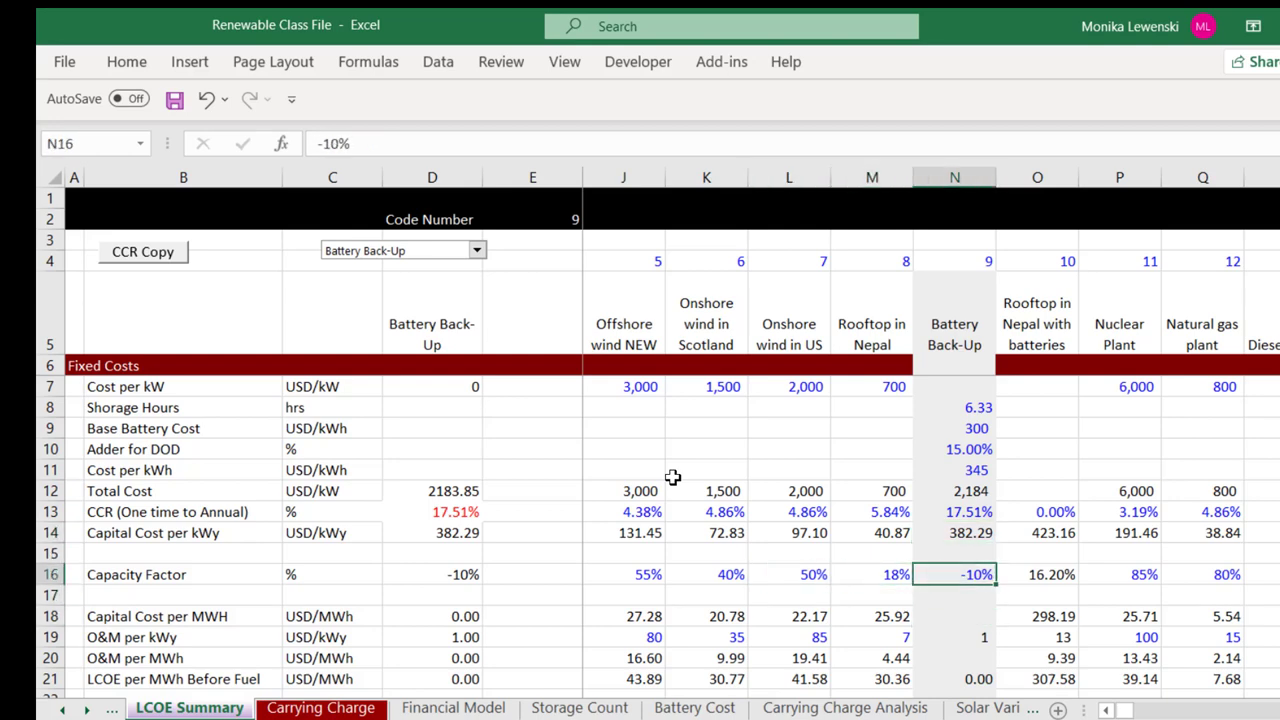
# Step: Examine how the capacity factors in M16 and N16 feed the Rooftop in Nepal with batteries formula in O16
pyautogui.press('Left')
pyautogui.press('Right')
pyautogui.press('Left')
pyautogui.press('Right')
pyautogui.press('Left')
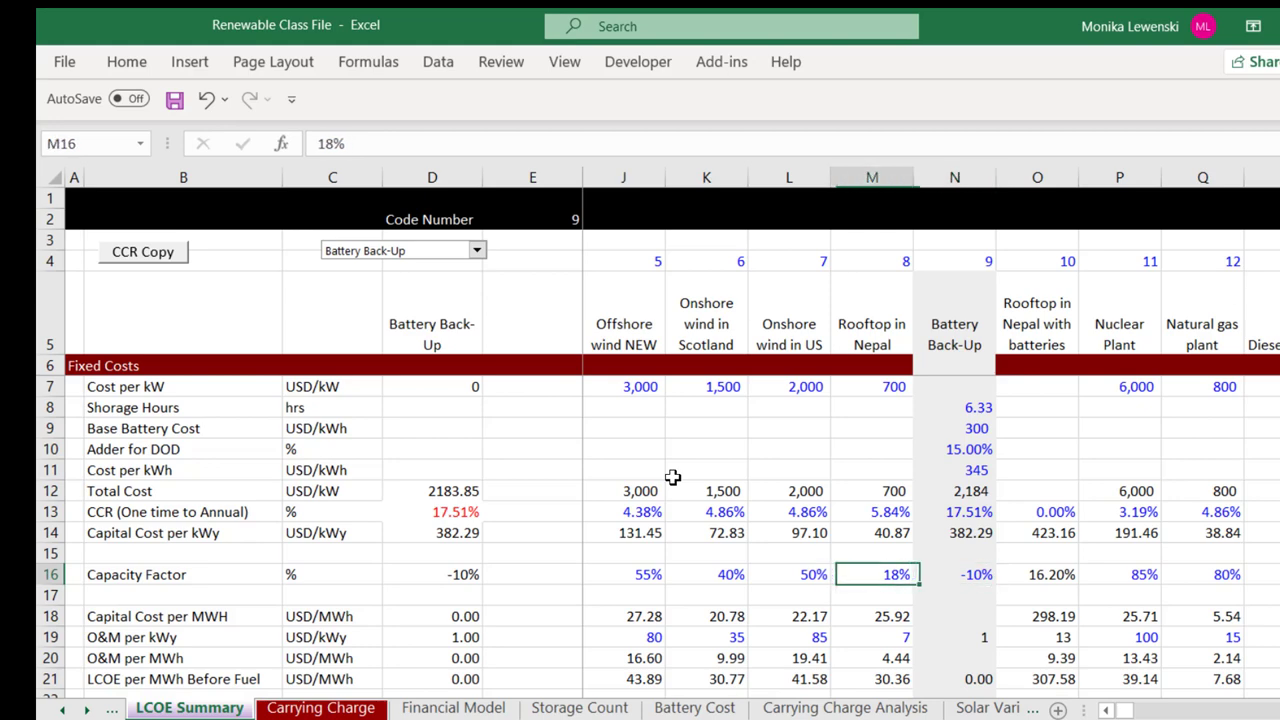
pyautogui.press('Right')
pyautogui.press('Right')
pyautogui.press('Left')
pyautogui.press('Left')
pyautogui.press('Right')
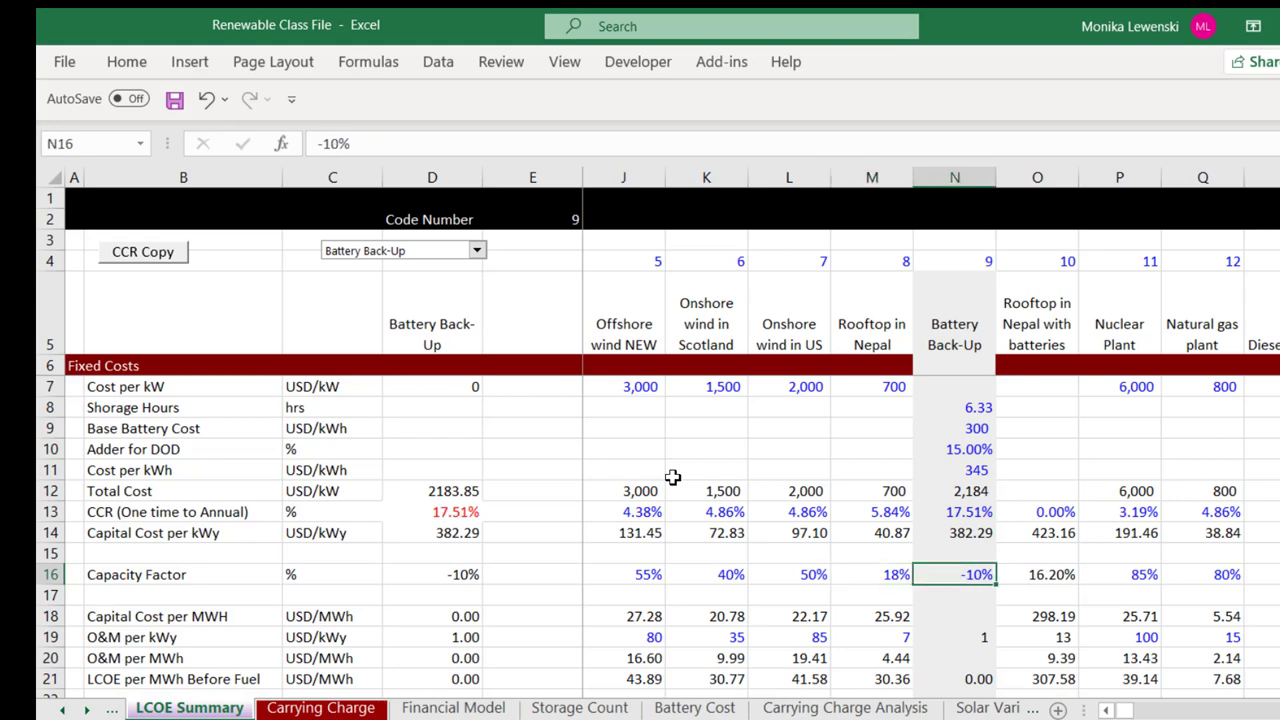
pyautogui.press('Right')
pyautogui.press('Left')
pyautogui.press('Left')
pyautogui.press('Right')
pyautogui.press('Right')
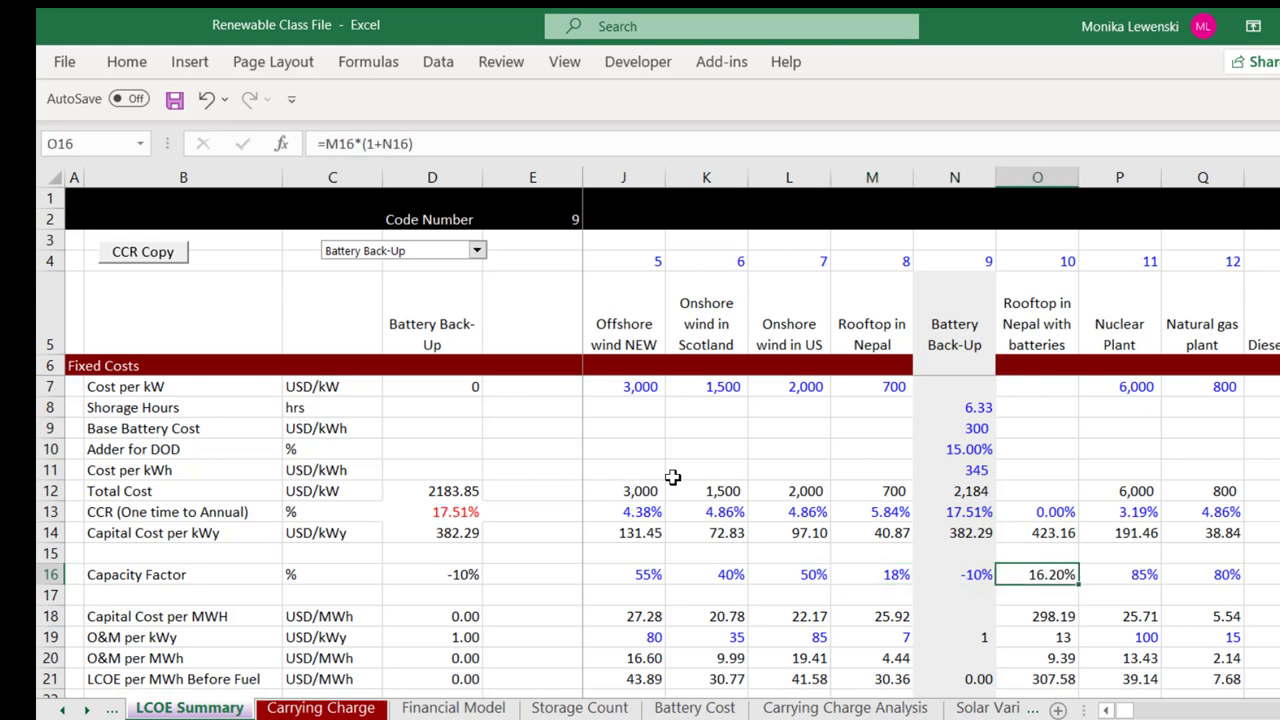
# Step: Examine the Rooftop in Nepal with batteries formulas for Capacity Factor in O16 and Capital Cost per kWy in O14
pyautogui.press('Left')
pyautogui.press('Left')
pyautogui.press('Right')
pyautogui.press('Right')
pyautogui.press('F2')
pyautogui.press('Escape')
pyautogui.press('Up')
pyautogui.press('Up')
pyautogui.press('F2')
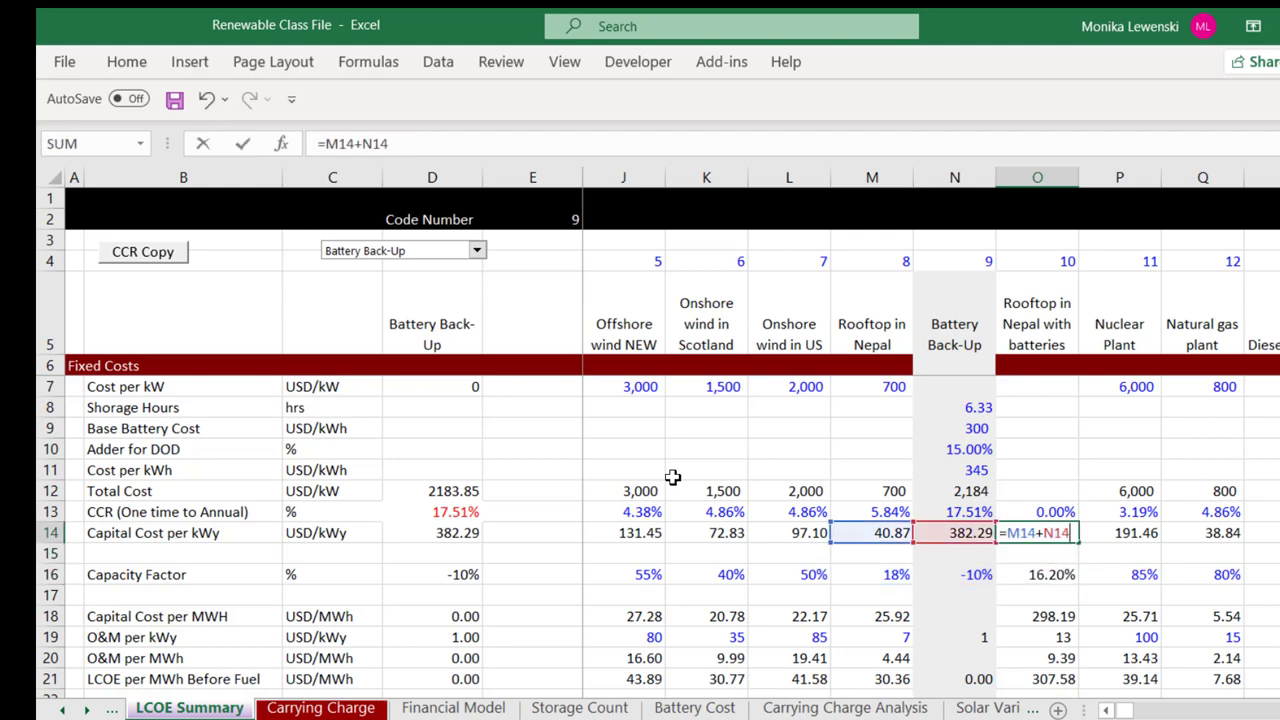
pyautogui.press('Escape')
# Step: Examine how the Capital Cost per MWh formula in O18 draws on the annual capital cost and capacity factor
pyautogui.press('Down')
pyautogui.press('Down')
pyautogui.press('Down')
pyautogui.press('Down')
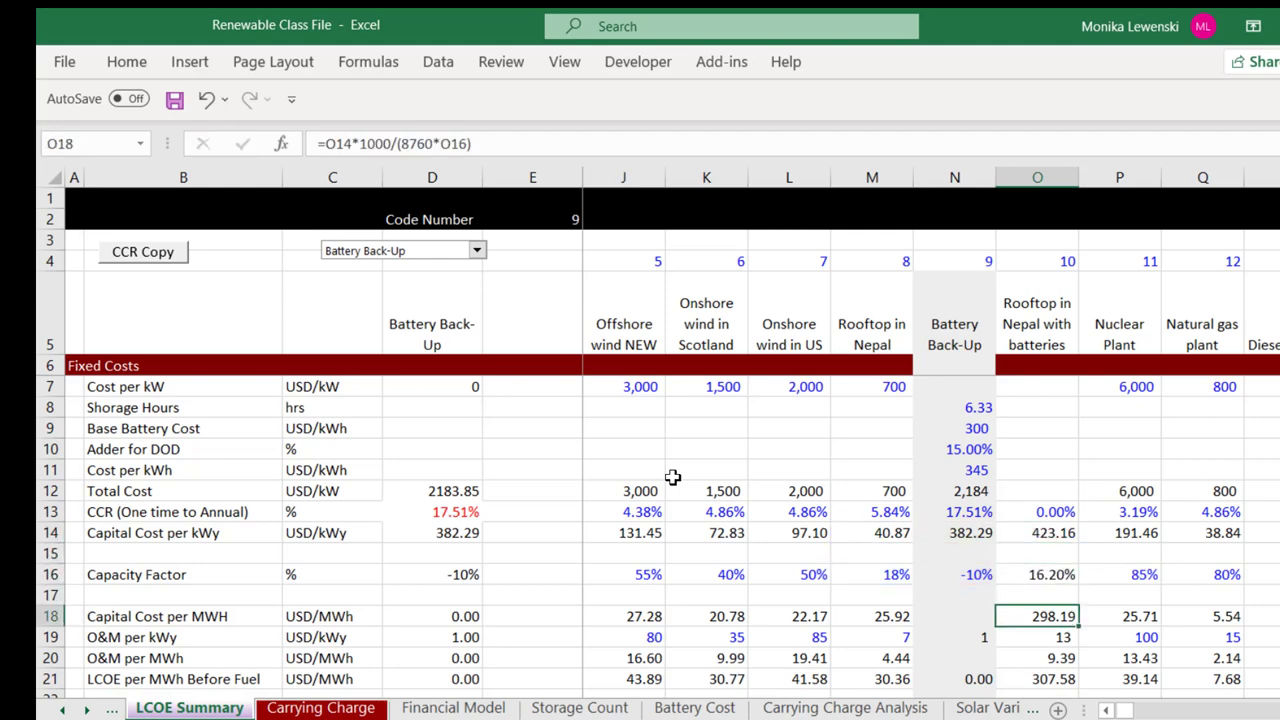
pyautogui.press('F2')
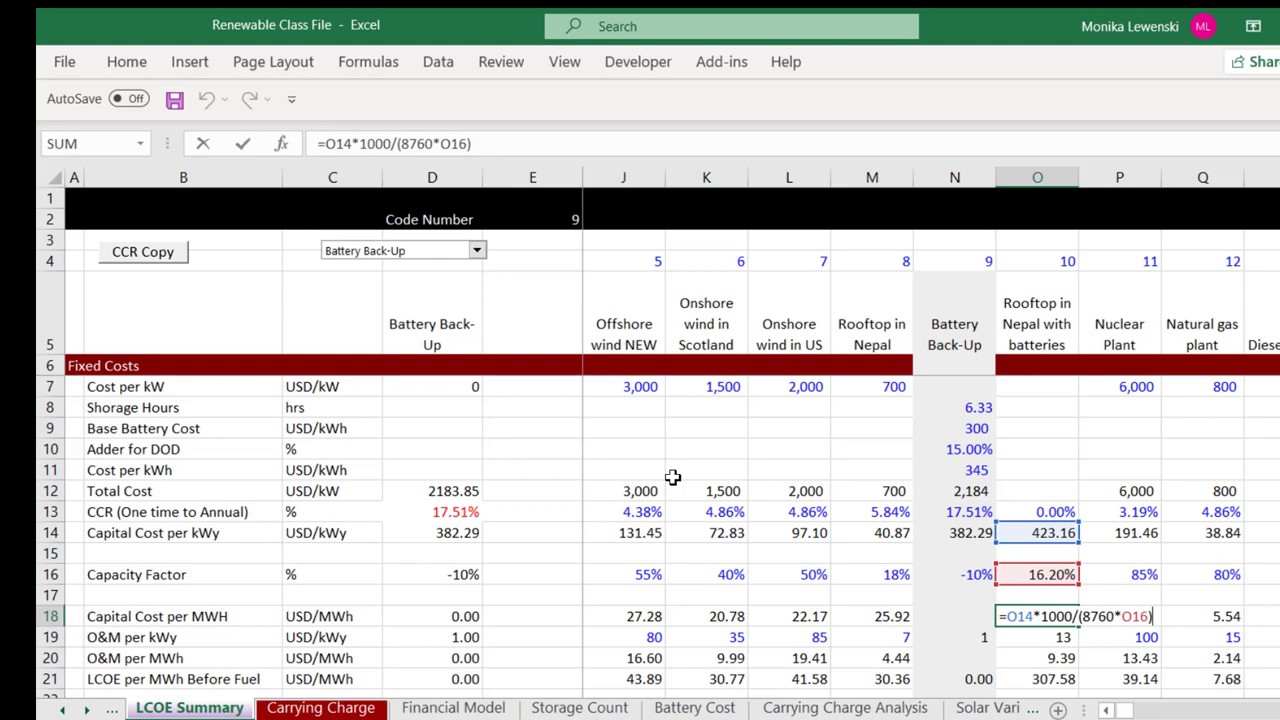
pyautogui.press('Escape')
# Step: Examine the O&M per kWy formula in O19 and the Rooftop in Nepal value in M19 that feeds it
pyautogui.press('Down')
pyautogui.press('Down')
pyautogui.press('Down')
pyautogui.press('Down')
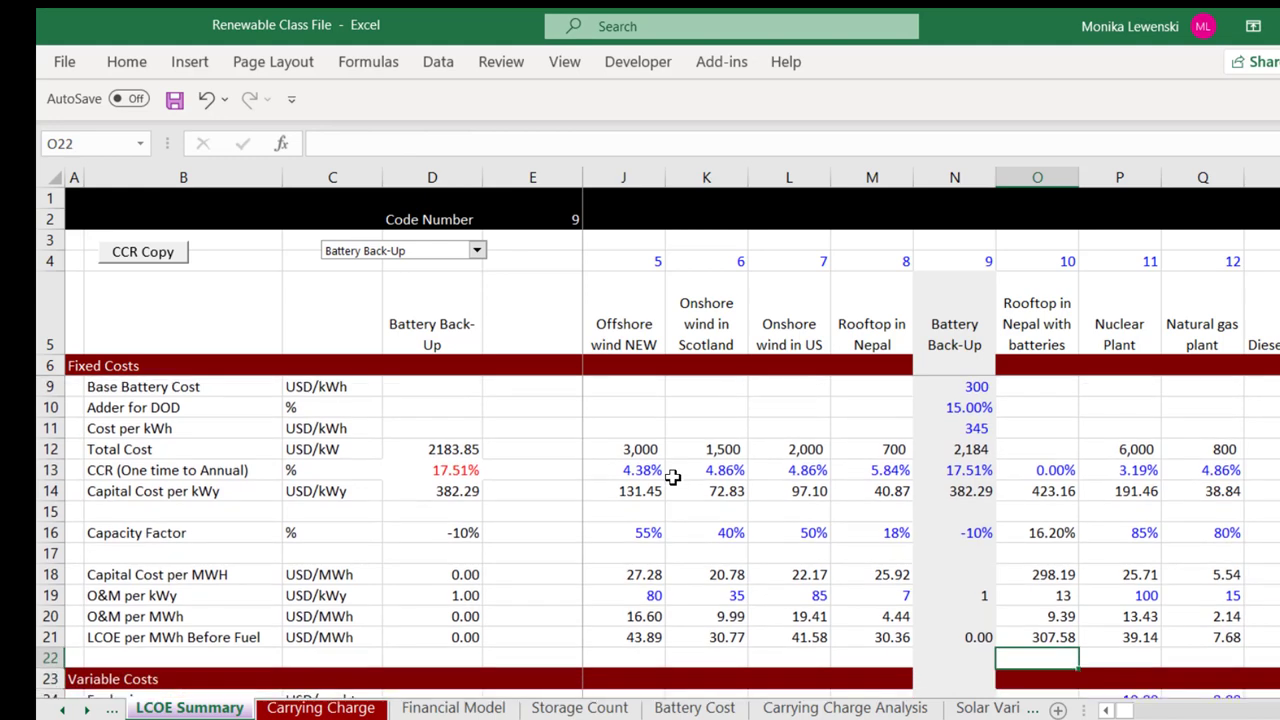
pyautogui.press('Up')
pyautogui.press('Up')
pyautogui.press('Up')
pyautogui.press('F2')
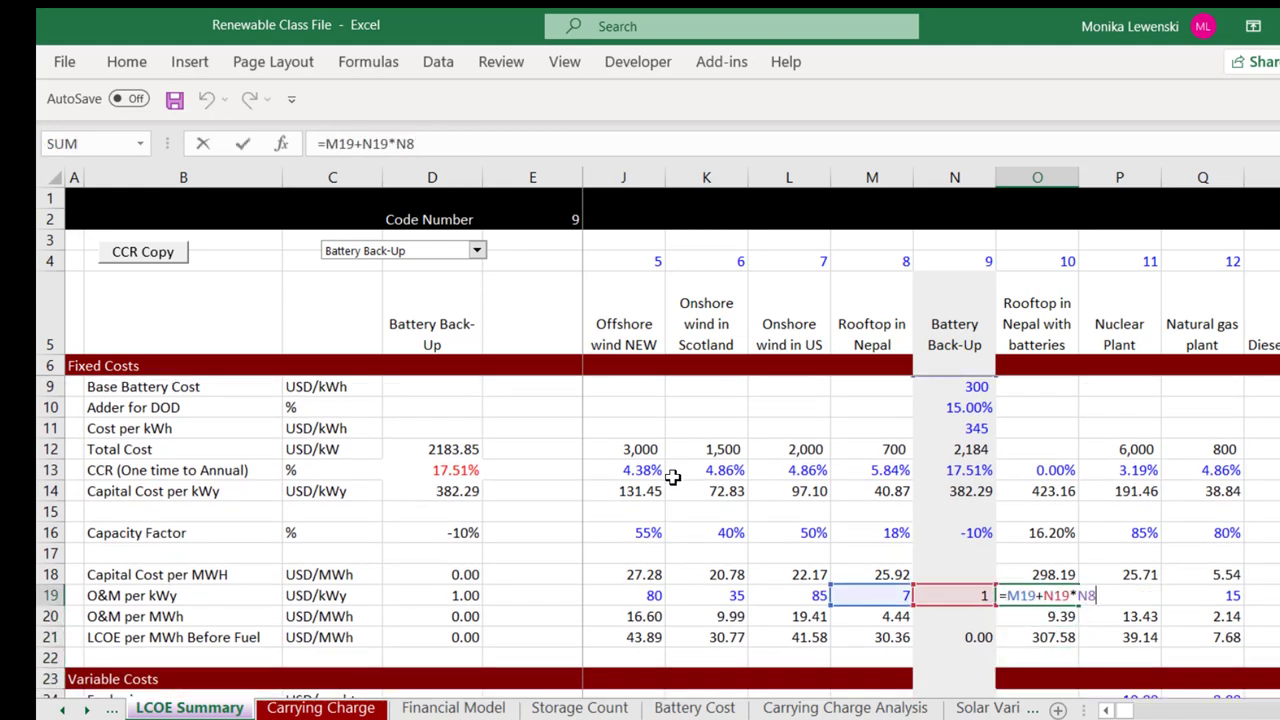
pyautogui.press('Escape')
pyautogui.press('Left')
pyautogui.press('Left')
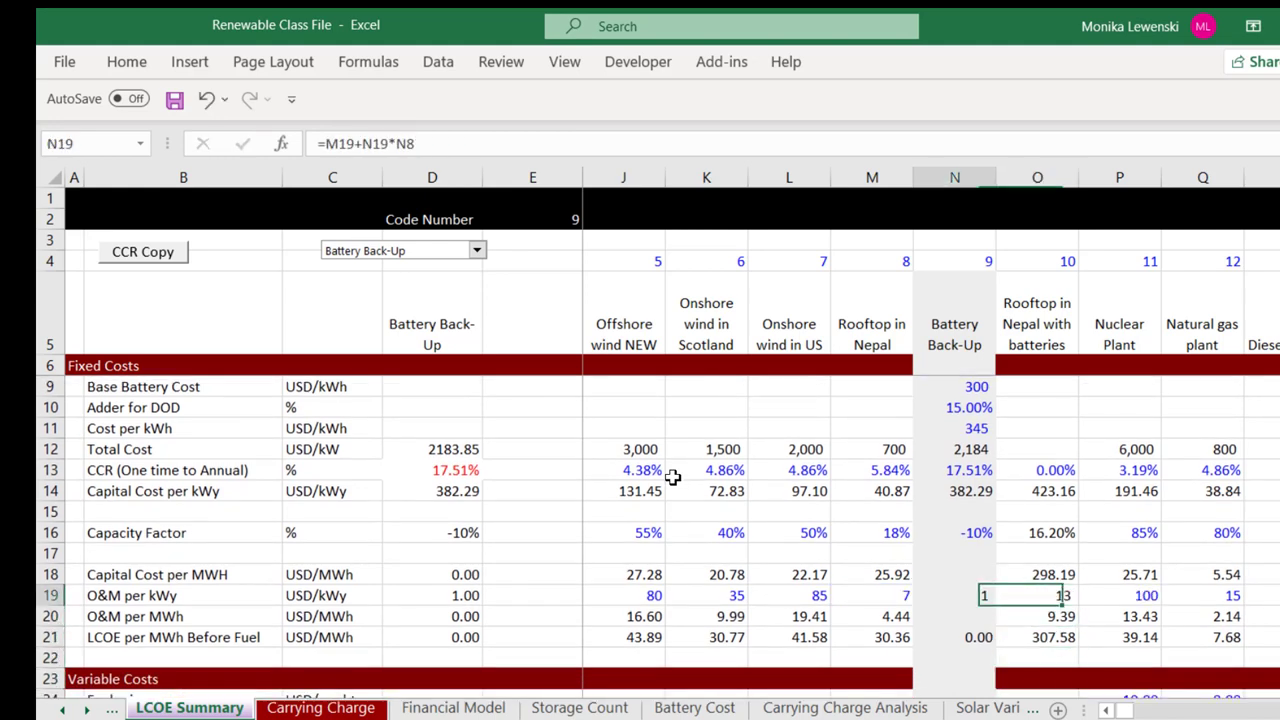
pyautogui.press('Right')
pyautogui.press('Right')
pyautogui.press('Left')
pyautogui.press('Left')
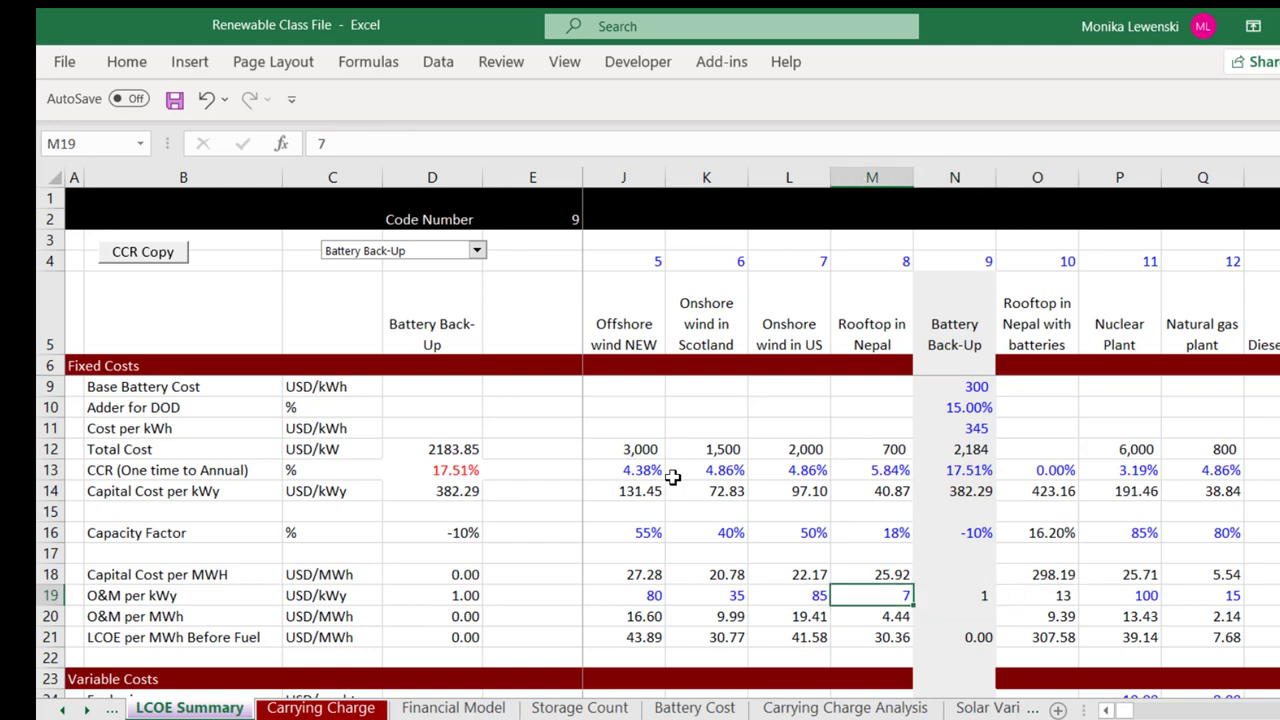
# Step: Trace the combined O&M per kWy in O19 back to M19, N19 and the battery storage hours in N8
pyautogui.press('Right')
pyautogui.press('Right')
pyautogui.press('Left')
pyautogui.press('Left')
pyautogui.press('Right')
pyautogui.press('Right')
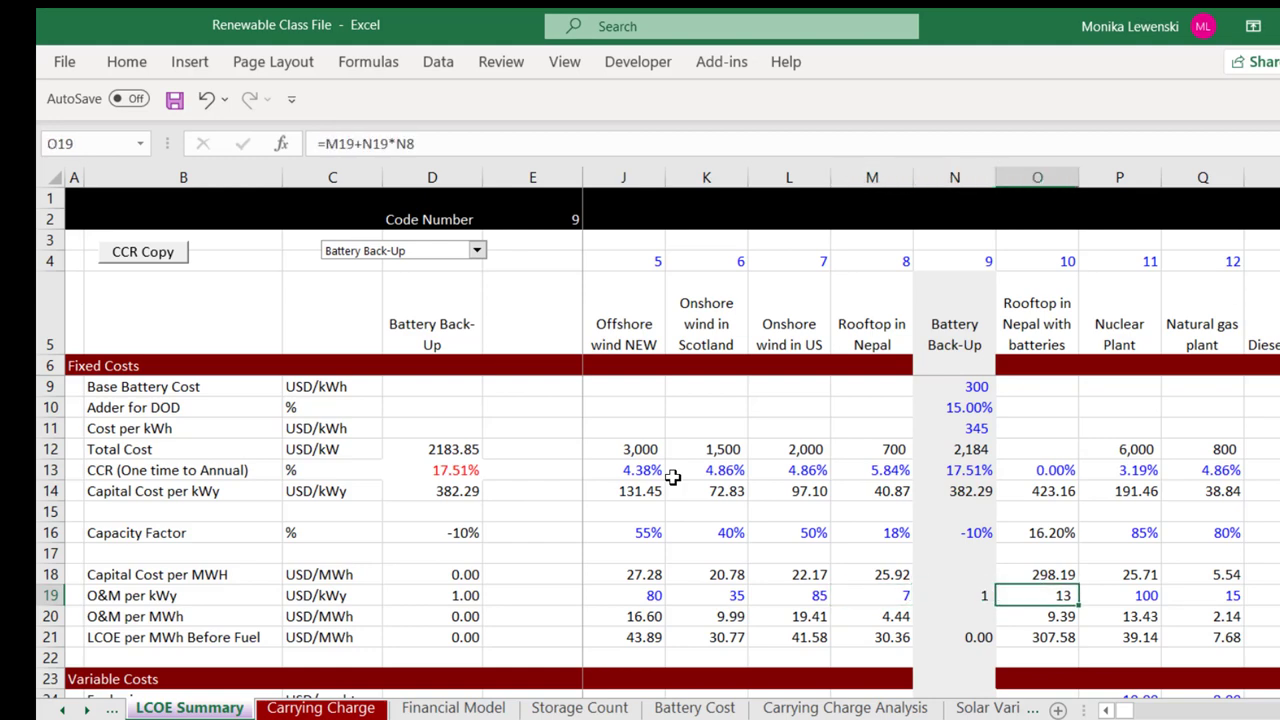
pyautogui.press('F2')
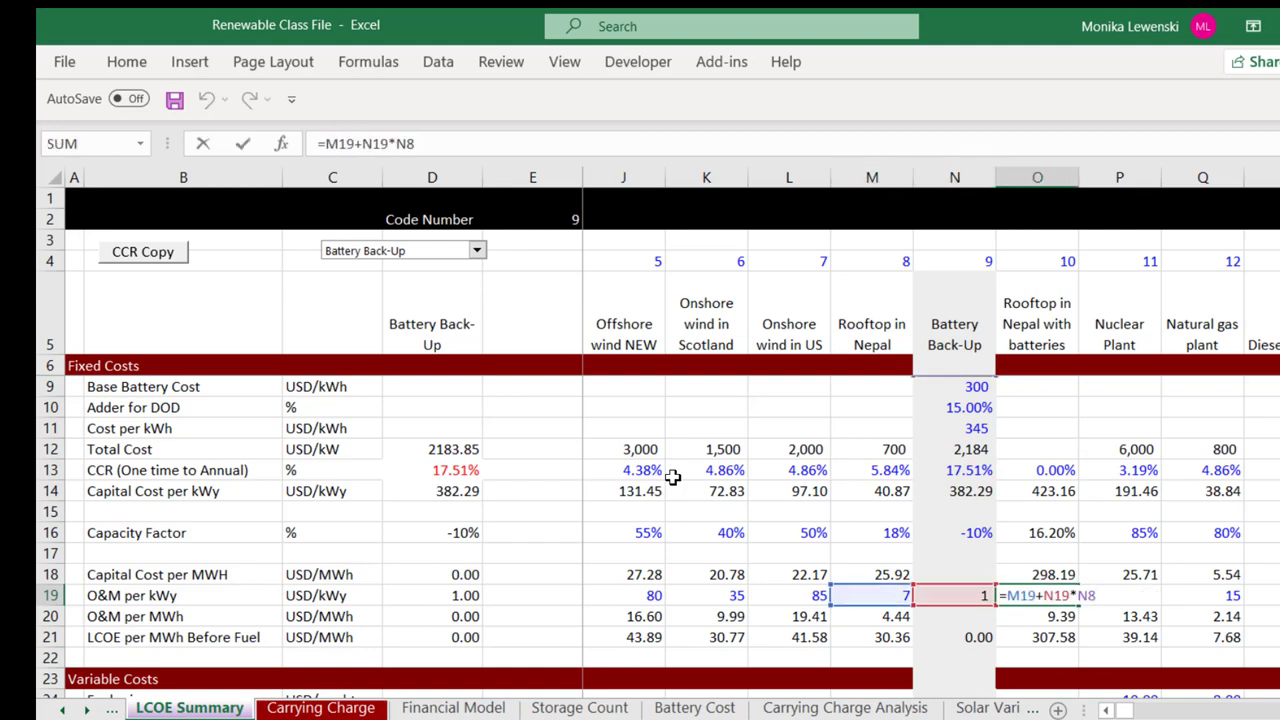
pyautogui.press('Escape')
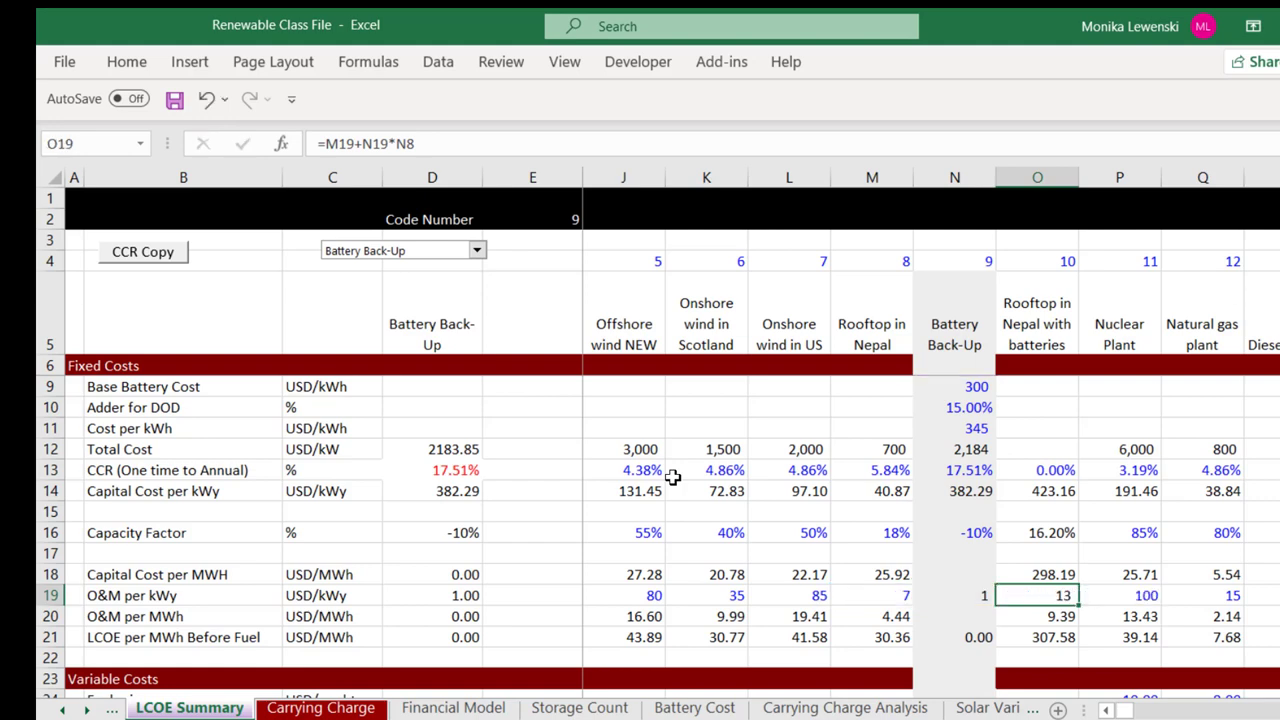
pyautogui.press('Left')
pyautogui.press('Left')
pyautogui.press('Right')
pyautogui.press('Right')
pyautogui.press('F2')
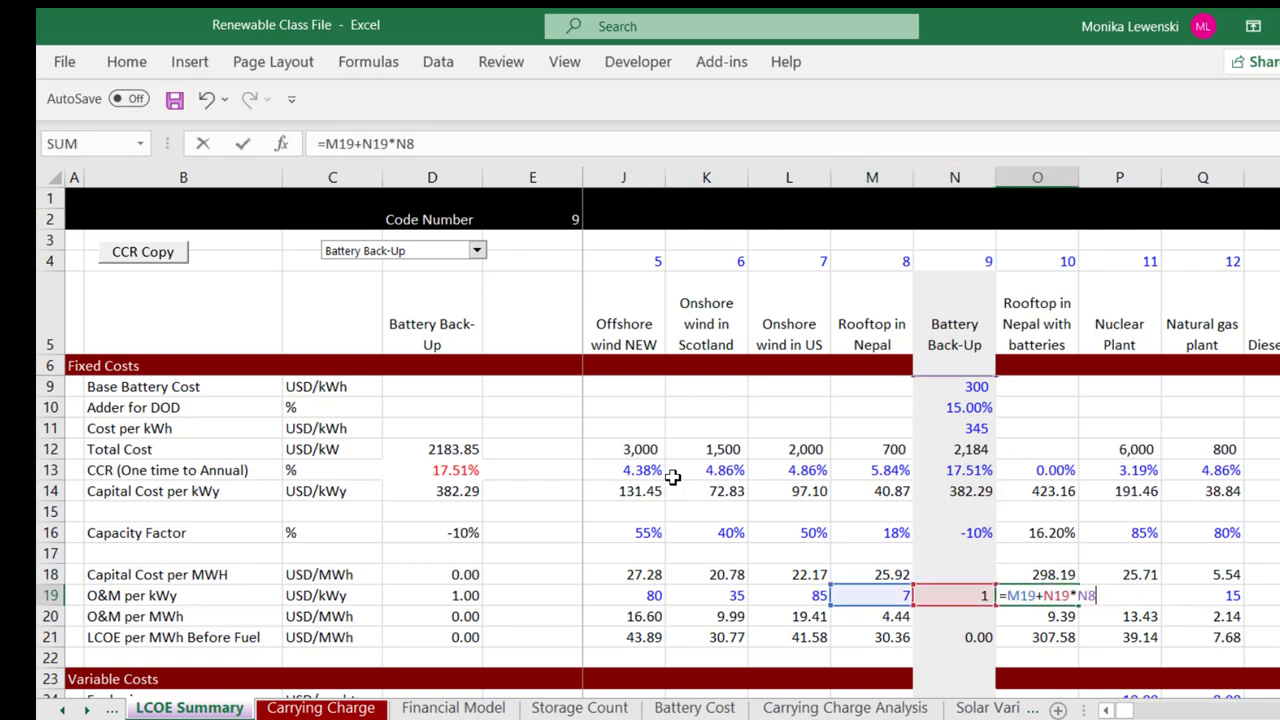
pyautogui.press('Return')
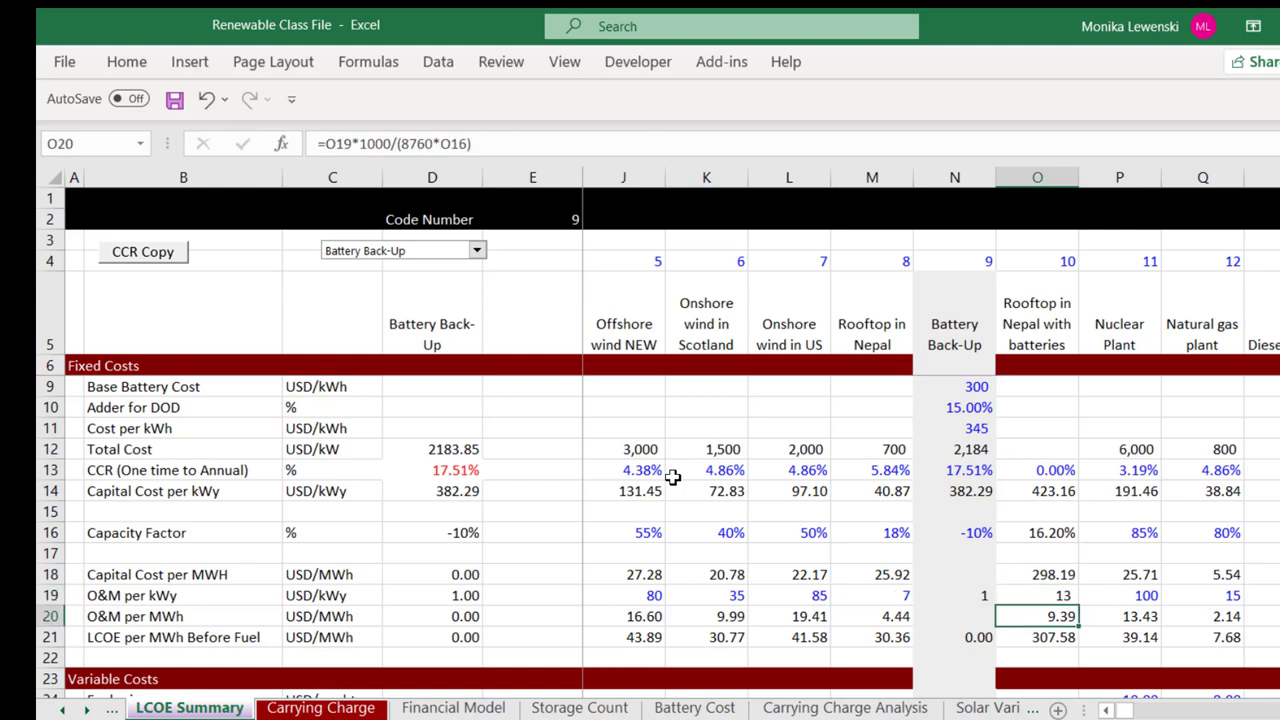
# Step: Compare the LCOE per MWh Before Fuel of Rooftop in Nepal with and without batteries in row 21
pyautogui.press('Down')
pyautogui.press('Down')
pyautogui.press('Down')
pyautogui.press('Up')
pyautogui.press('Up')
pyautogui.press('Left')
pyautogui.press('Left')
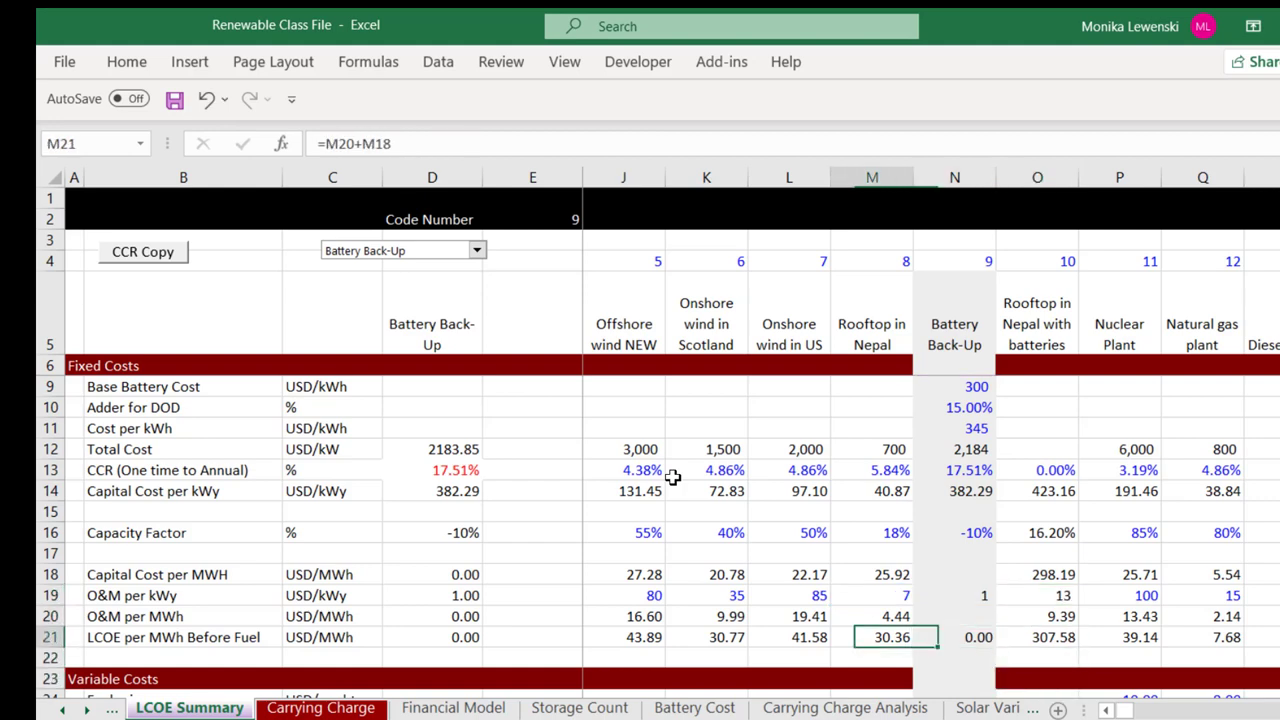
pyautogui.press('Right')
pyautogui.press('Right')
pyautogui.press('Left')
pyautogui.press('Left')
pyautogui.press('Left')
pyautogui.press('Left')
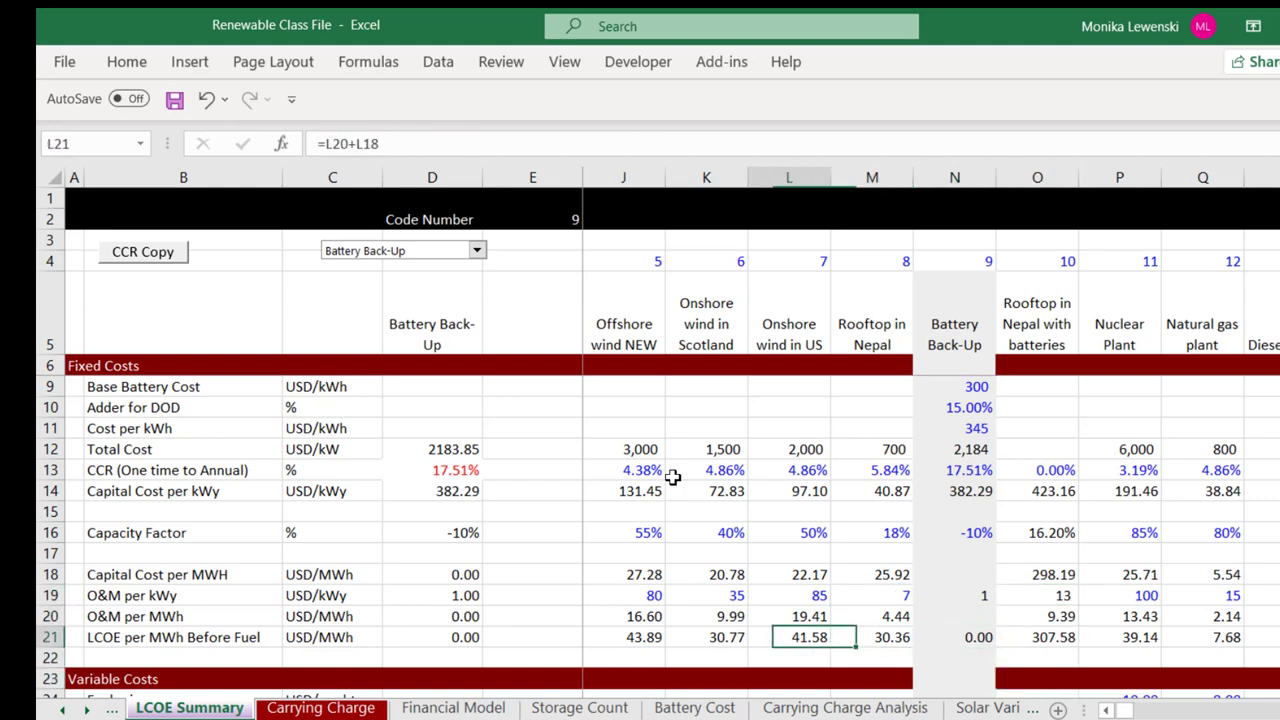
pyautogui.press('Right')
pyautogui.press('Right')
# Step: Set the Battery Back-Up's Base Battery Cost in N9 to 100 USD/kWh
pyautogui.press('Up')
pyautogui.press('Up')
pyautogui.press('Up')
pyautogui.press('Up')
pyautogui.press('Up')
pyautogui.press('Up')
pyautogui.press('Up')
pyautogui.press('Up')
pyautogui.press('Up')
pyautogui.press('Up')
pyautogui.press('Up')
pyautogui.press('Up')
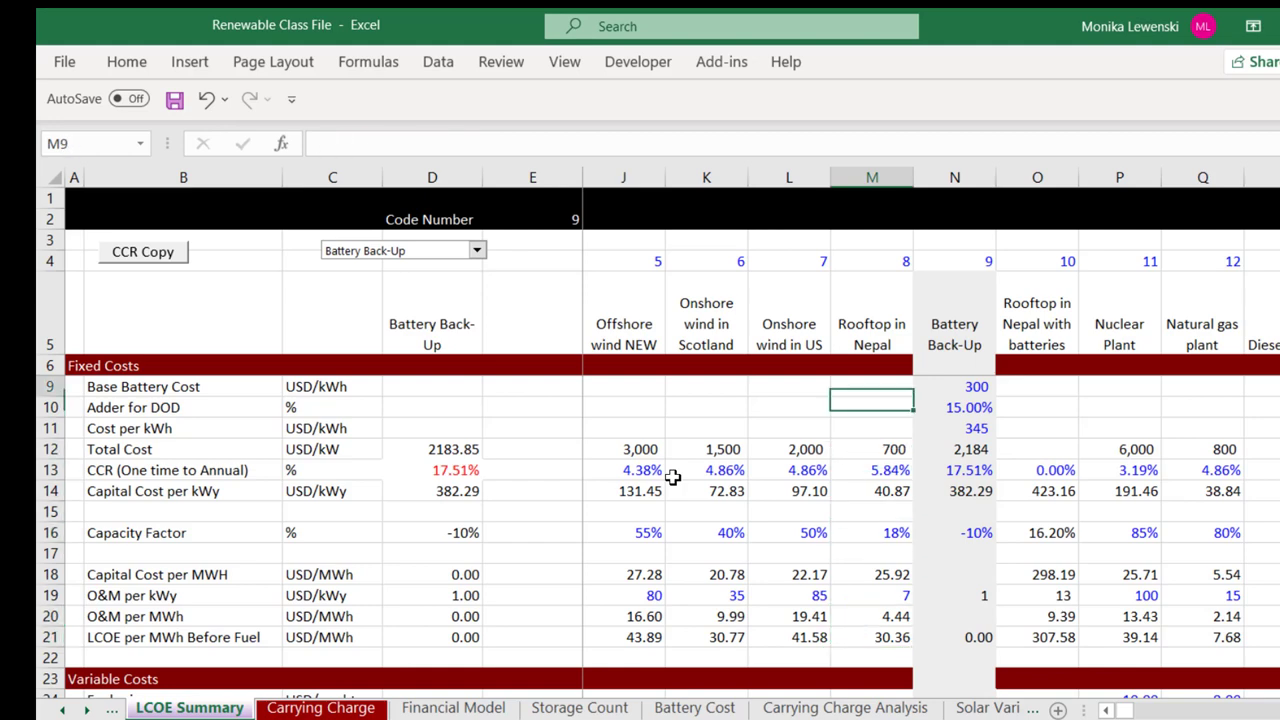
pyautogui.hotkey('ctrl', 'z')
pyautogui.press('Up')
pyautogui.press('Up')
pyautogui.press('Up')
pyautogui.press('Up')
pyautogui.press('Down')
pyautogui.press('Down')
pyautogui.press('Down')
pyautogui.press('Down')
pyautogui.press('Right')
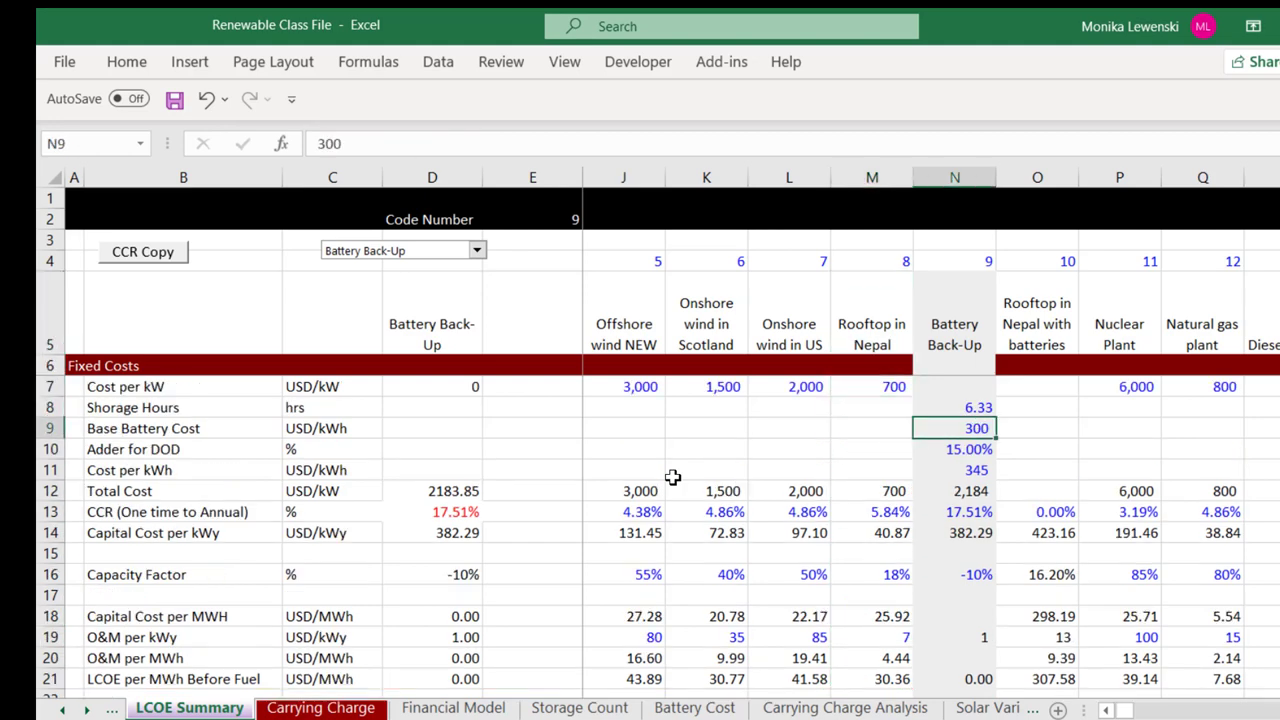
pyautogui.write('100')
pyautogui.press('Return')
# Step: Check the Battery Back-Up column down to row 21 and set its Capacity Factor in N16 to -8%
pyautogui.press('Down')
pyautogui.press('Down')
pyautogui.press('Down')
pyautogui.press('Down')
pyautogui.press('Down')
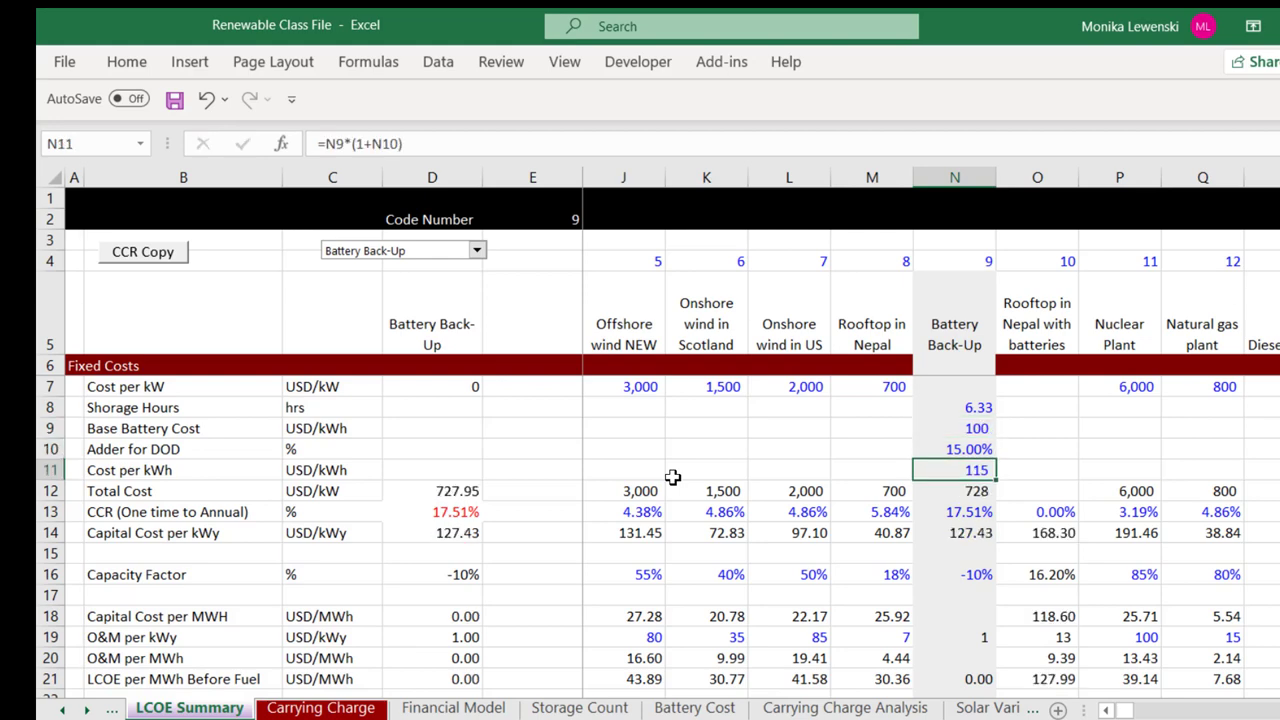
pyautogui.press('Down')
pyautogui.press('Down')
pyautogui.press('Down')
pyautogui.press('Down')
pyautogui.press('Down')
pyautogui.press('Down')
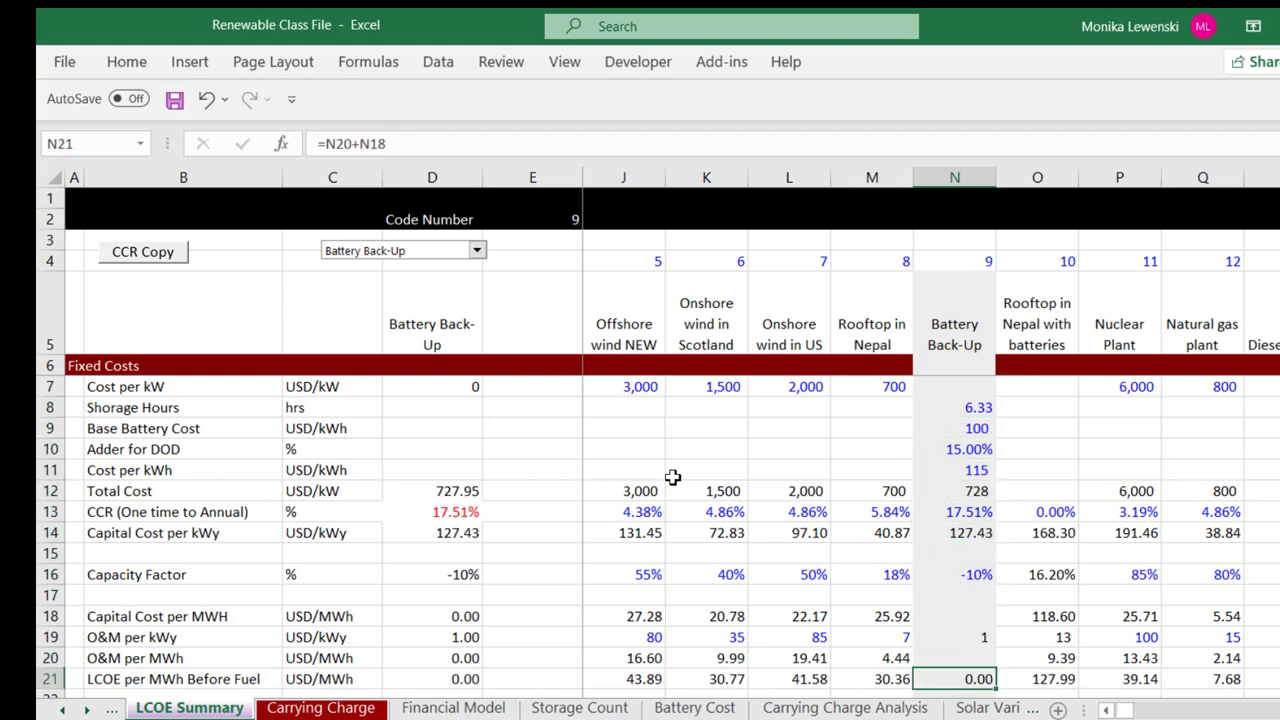
pyautogui.press('Up')
pyautogui.press('Up')
pyautogui.press('Up')
pyautogui.press('Up')
pyautogui.press('Up')
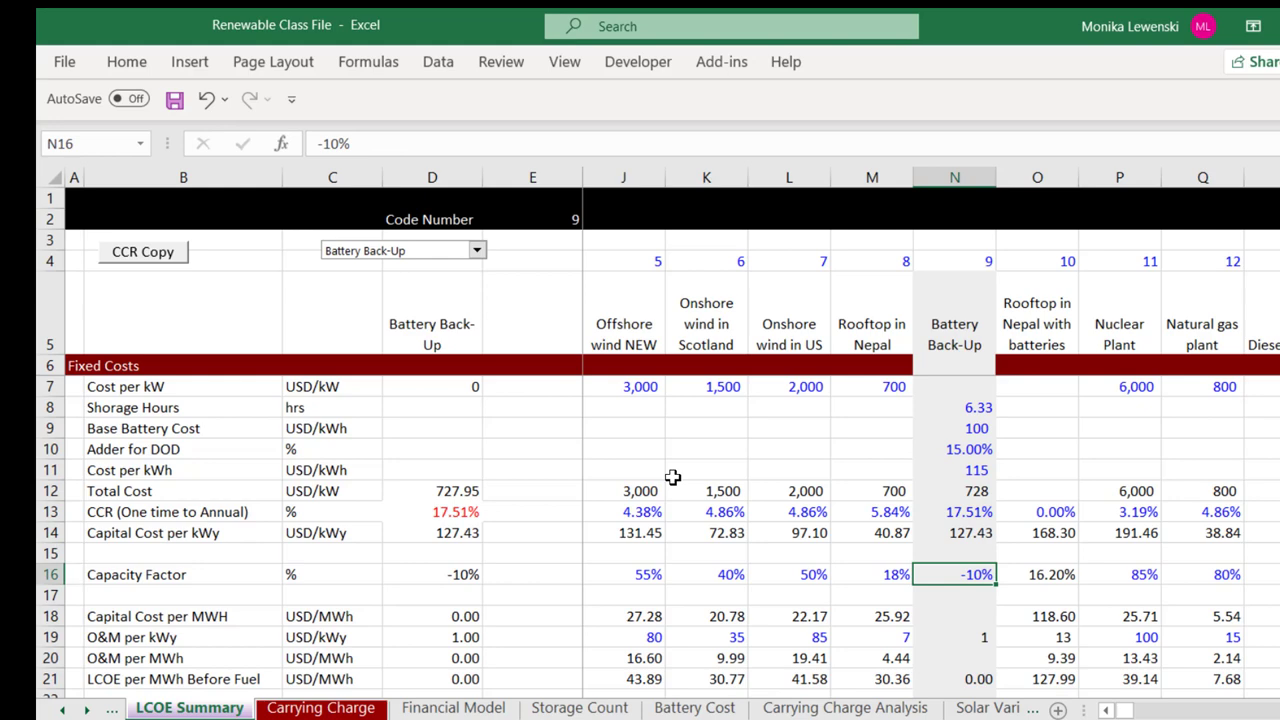
pyautogui.press('Down')
pyautogui.press('Up')
pyautogui.write('-8%')
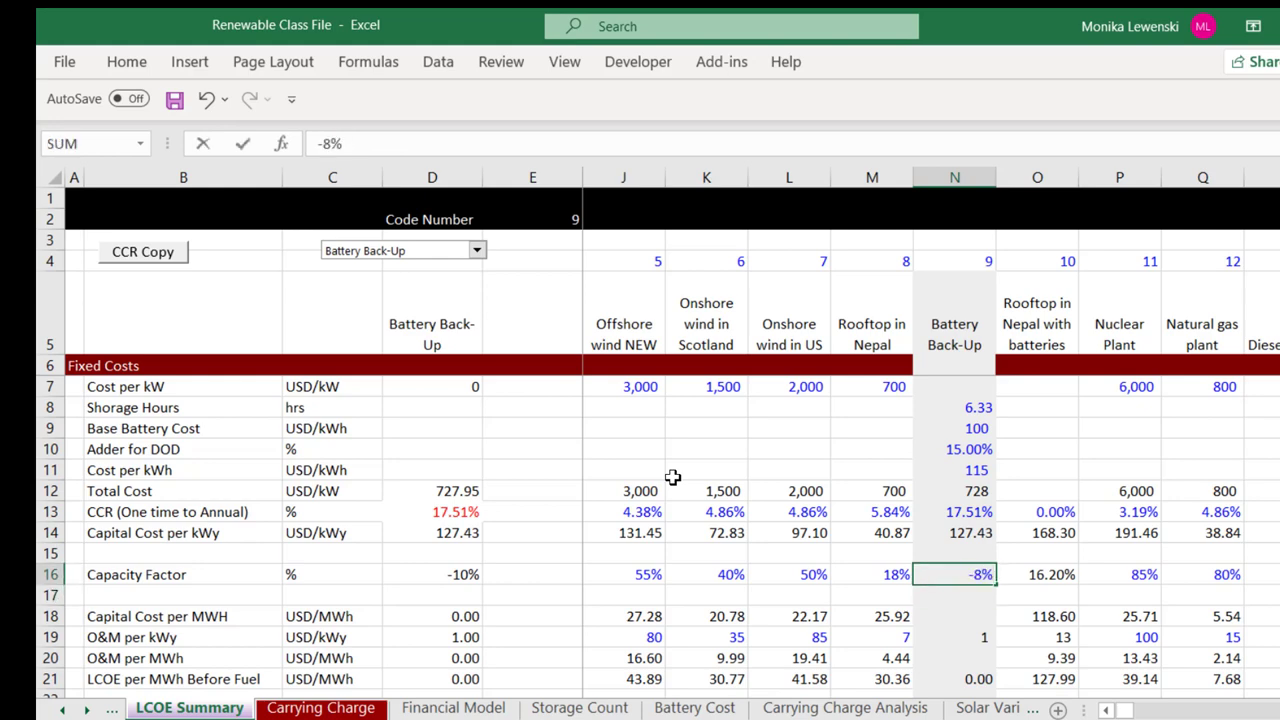
pyautogui.press('Return')
# Step: Set the Battery Back-Up's O&M per kWy in N19 to 0.5
pyautogui.press('Down')
pyautogui.press('Down')
pyautogui.press('Down')
pyautogui.press('Down')
pyautogui.press('Down')
pyautogui.press('Down')
pyautogui.press('Down')
pyautogui.press('Up')
pyautogui.press('Up')
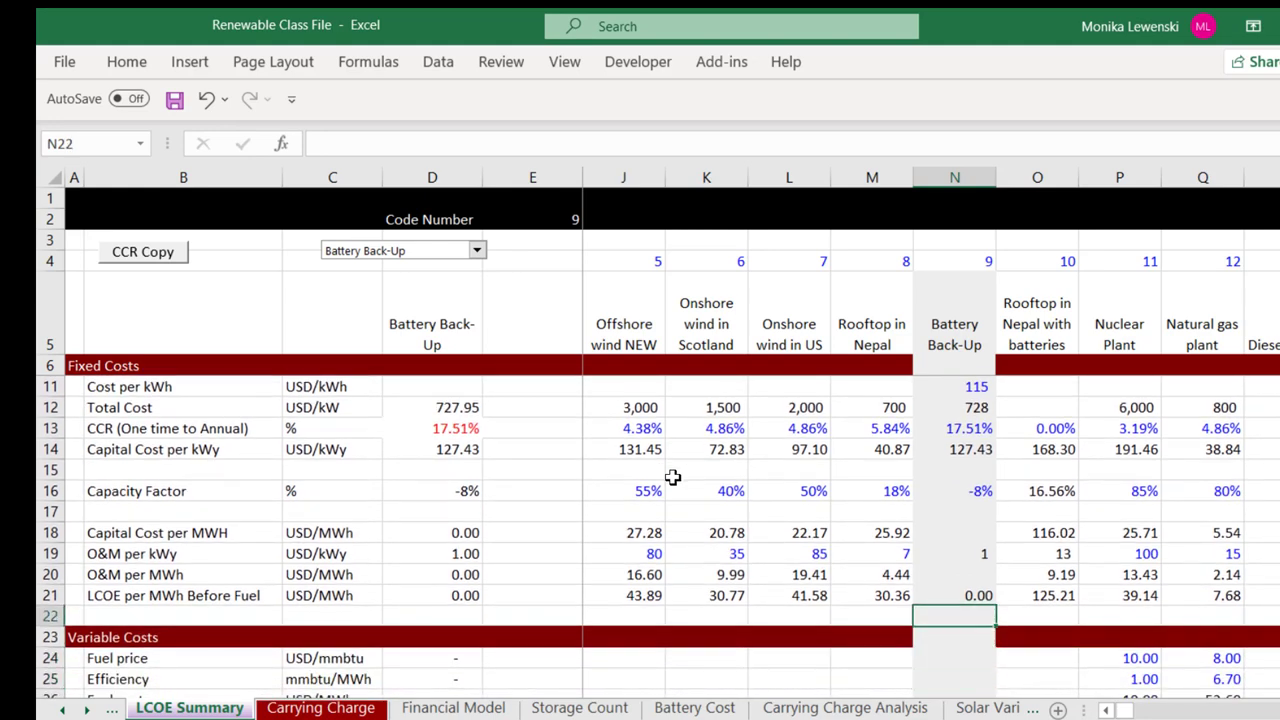
pyautogui.press('Up')
pyautogui.press('Up')
pyautogui.press('Up')
pyautogui.write('.5')
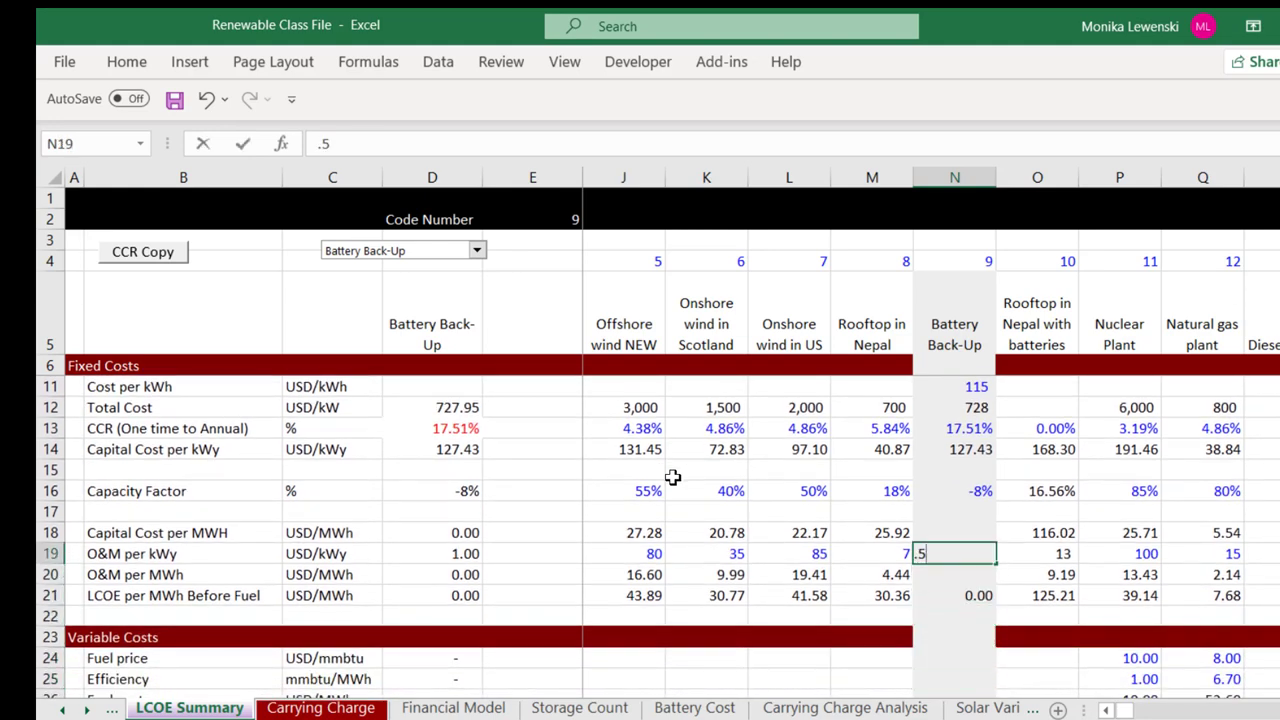
pyautogui.press('Return')
# Step: Format the Battery Back-Up's O&M per kWy in N19 as a number with two decimals
pyautogui.press('Down')
pyautogui.press('Down')
pyautogui.press('Down')
pyautogui.press('Up')
pyautogui.press('Up')
pyautogui.press('Up')
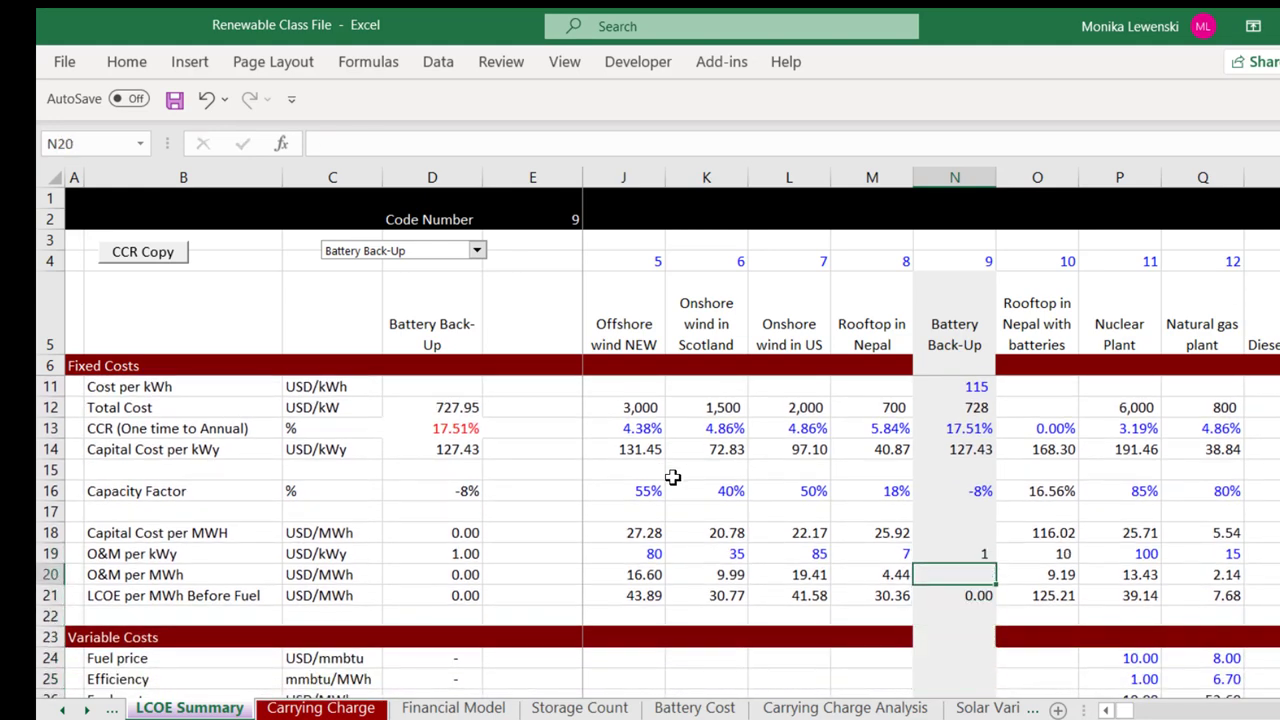
pyautogui.press('Up')
pyautogui.hotkey('ctrl', 'shift', '1')
# Step: Set the Battery Back-Up's Plant Life in N33 of the Carrying Charge Rate Inputs to 20
pyautogui.press('Down')
pyautogui.press('Down')
pyautogui.press('Down')
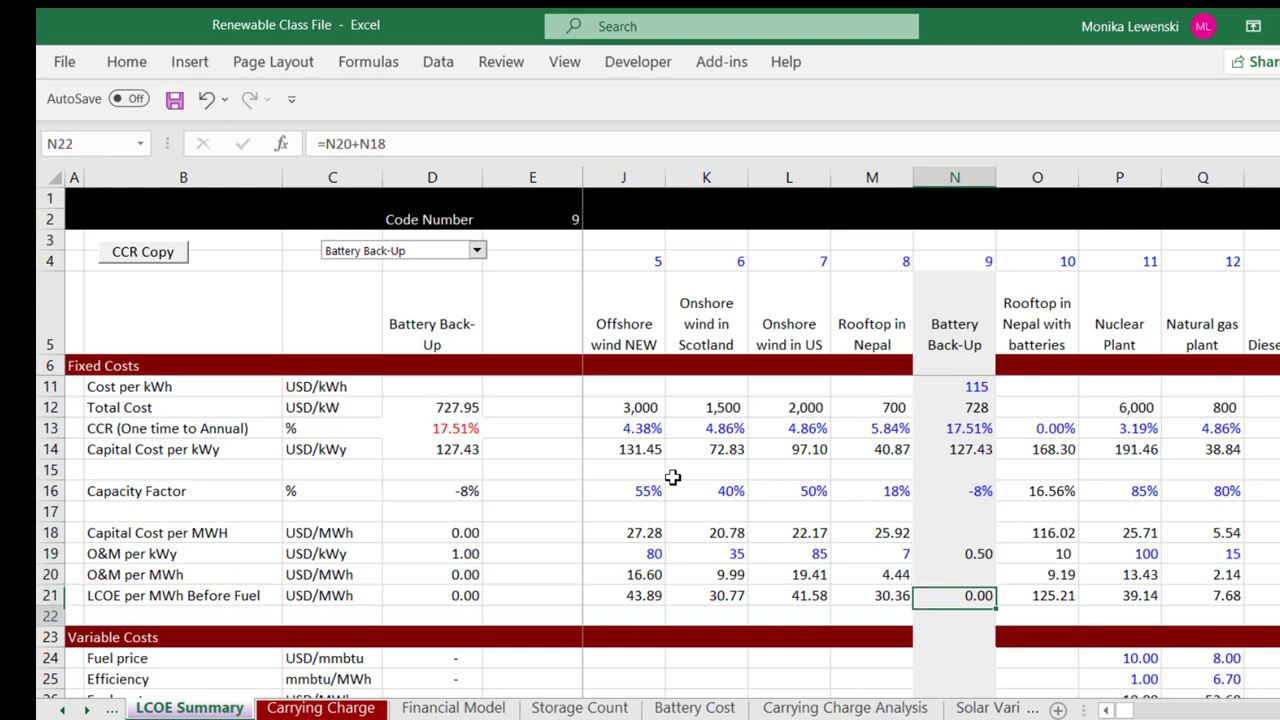
pyautogui.press('Down')
pyautogui.press('Down')
pyautogui.press('Down')
pyautogui.press('Down')
pyautogui.press('Down')
pyautogui.press('Down')
pyautogui.press('Down')
pyautogui.press('Down')
pyautogui.press('Down')
pyautogui.press('Down')
pyautogui.press('Down')
pyautogui.press('Down')
pyautogui.press('Down')
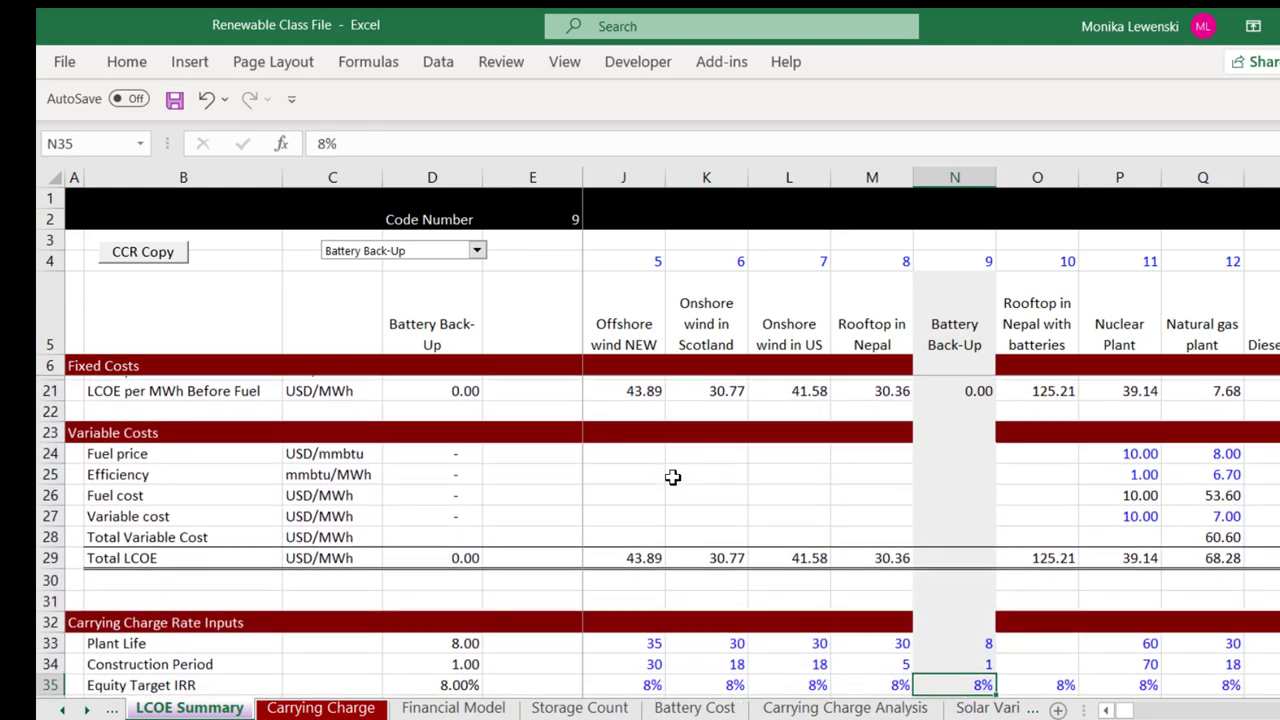
pyautogui.press('Up')
pyautogui.press('Up')
pyautogui.write('20')
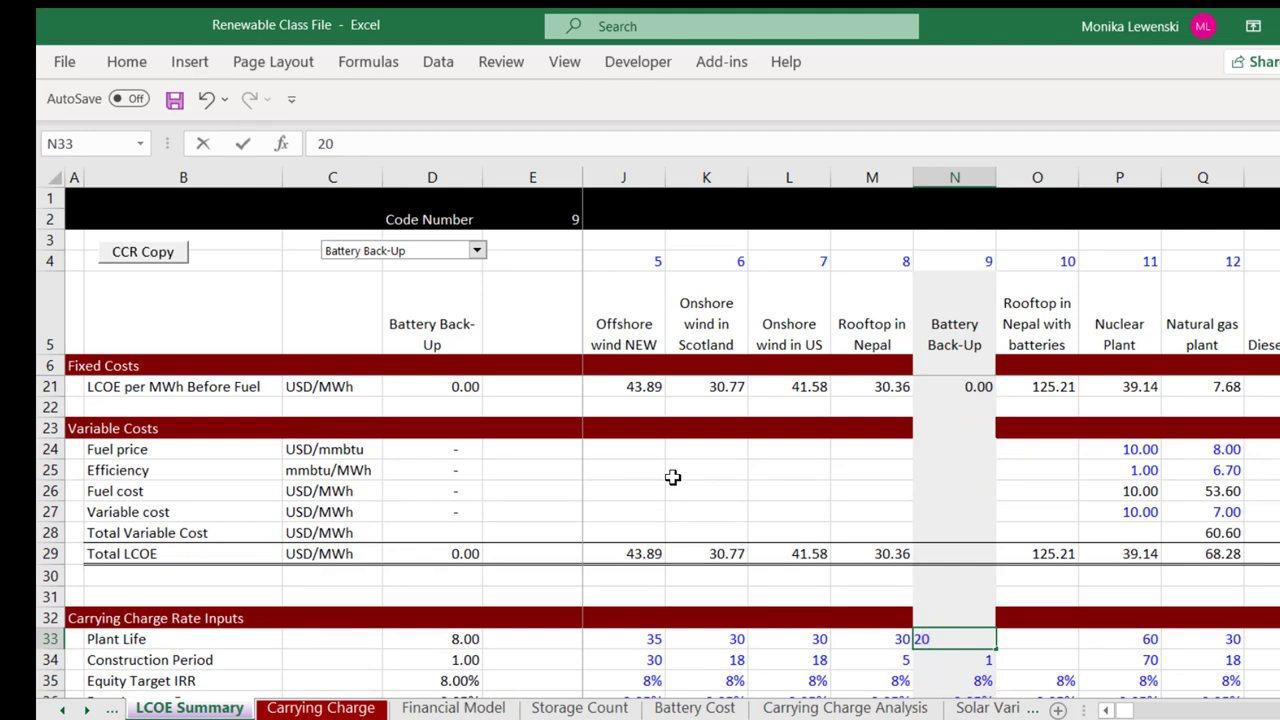
pyautogui.press('Return')
# Step: Check the Battery Back-Up's Carrying Charge Rate Inputs in column N from Plant Life down to Debt Percent
pyautogui.press('Down')
pyautogui.press('Down')
pyautogui.press('Down')
pyautogui.press('Down')
pyautogui.press('Down')
pyautogui.press('Down')
pyautogui.press('Down')
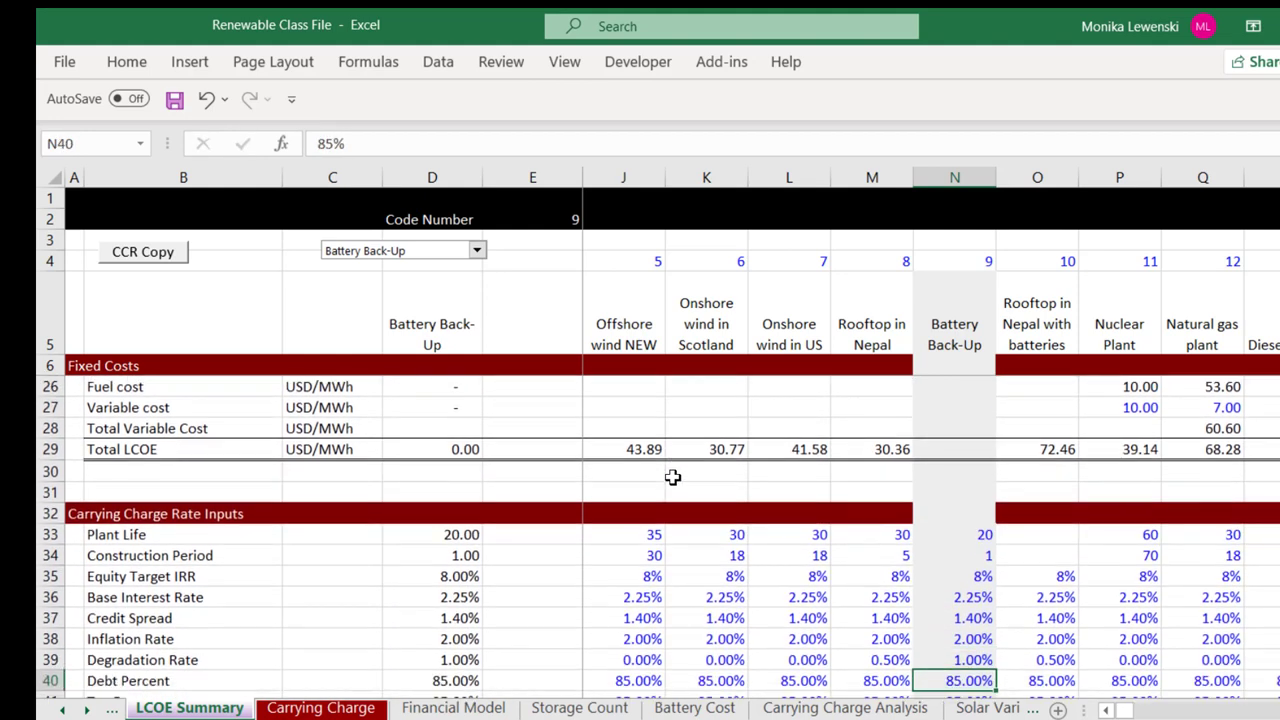
pyautogui.press('Up')
pyautogui.press('Up')
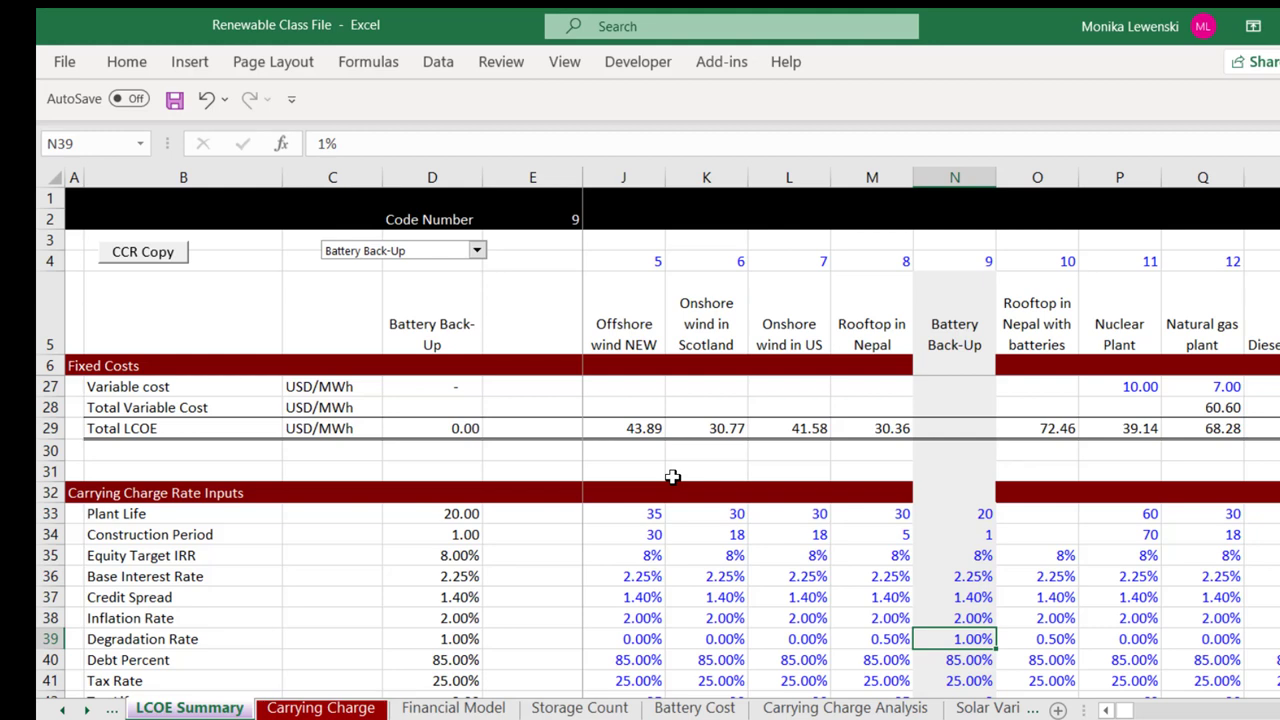
# Step: Review the Battery Back-Up's variable and fixed cost rows in column N back up to the Capacity Factor
pyautogui.press('Up')
pyautogui.press('Up')
pyautogui.press('Up')
pyautogui.press('Up')
pyautogui.press('Up')
pyautogui.press('Up')
pyautogui.press('Up')
pyautogui.press('Up')
pyautogui.press('Up')
pyautogui.press('Up')
pyautogui.press('Up')
pyautogui.press('Up')
pyautogui.press('Up')
pyautogui.press('Up')
pyautogui.press('Up')
pyautogui.press('Up')
pyautogui.press('Up')
pyautogui.press('Up')
pyautogui.press('Up')
pyautogui.press('Up')
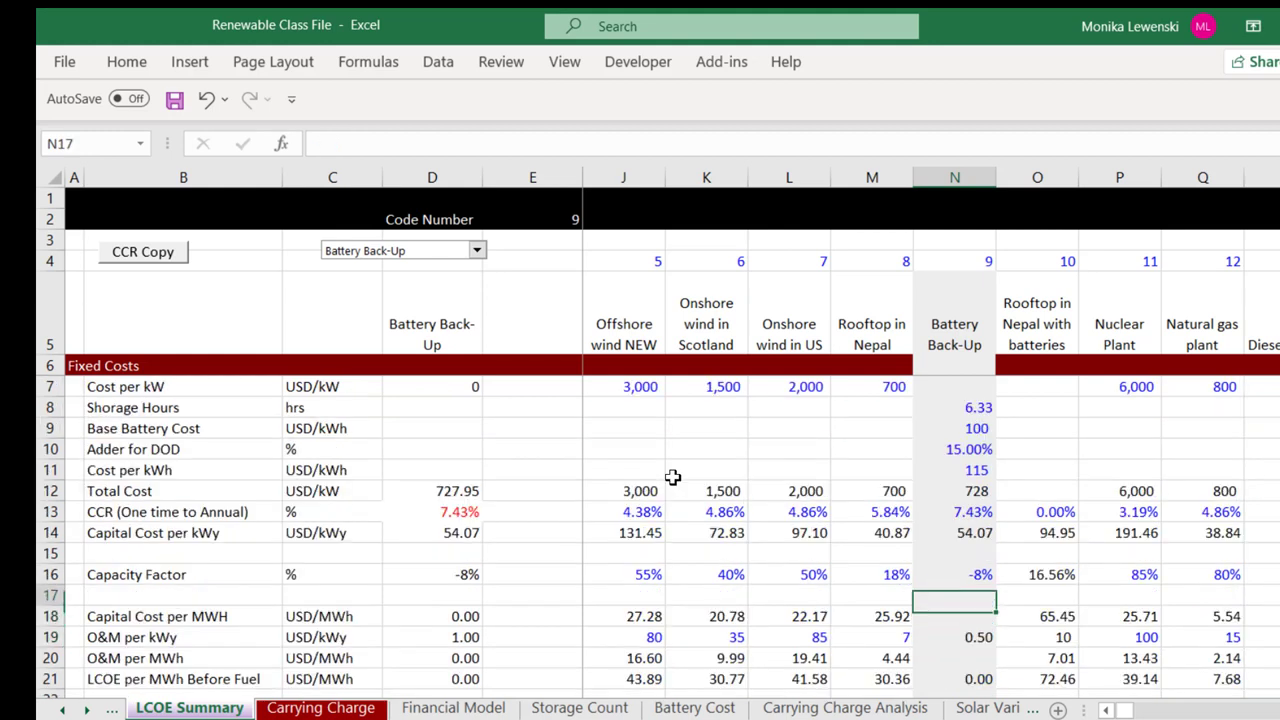
# Step: Check the LCOE per MWh Before Fuel of Rooftop in Nepal with batteries in O21 against its neighbouring columns
pyautogui.press('Down')
pyautogui.press('Down')
pyautogui.press('Down')
pyautogui.press('Down')
pyautogui.press('Down')
pyautogui.press('Down')
pyautogui.press('Down')
pyautogui.press('Down')
pyautogui.press('Down')
pyautogui.press('Down')
pyautogui.press('Down')
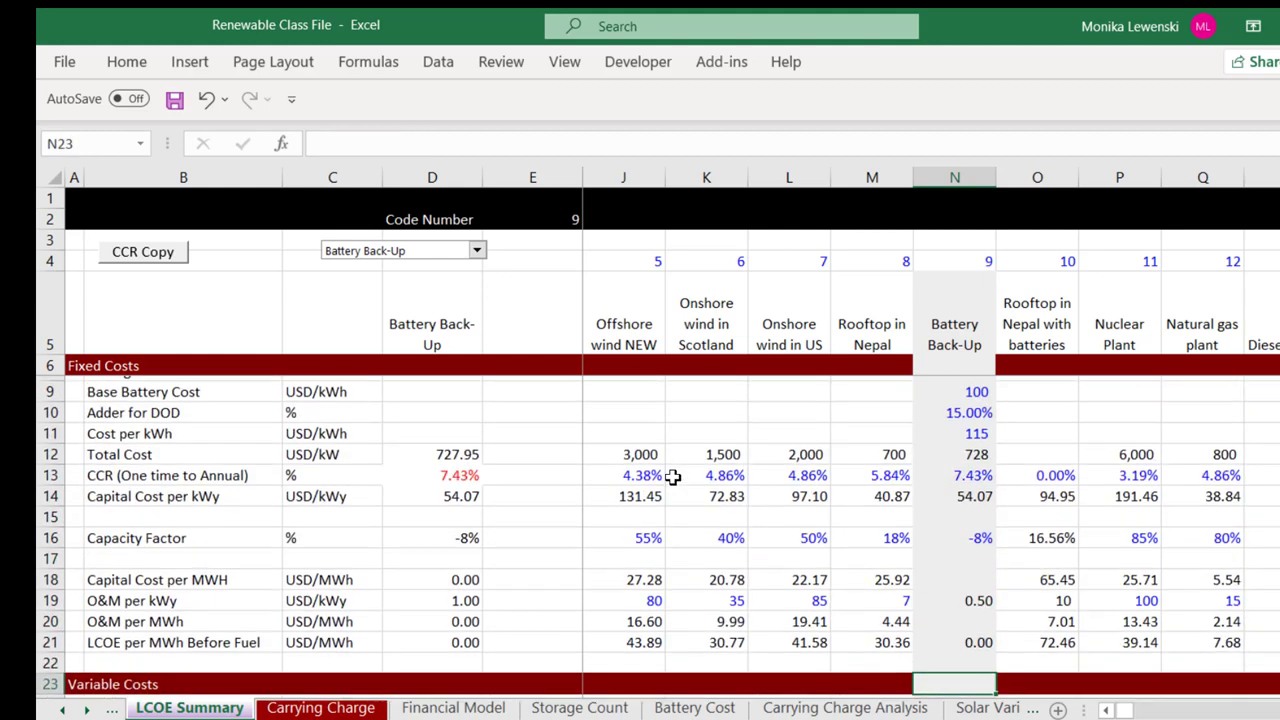
pyautogui.press('Up')
pyautogui.press('Up')
pyautogui.press('Left')
pyautogui.press('Right')
pyautogui.press('Right')
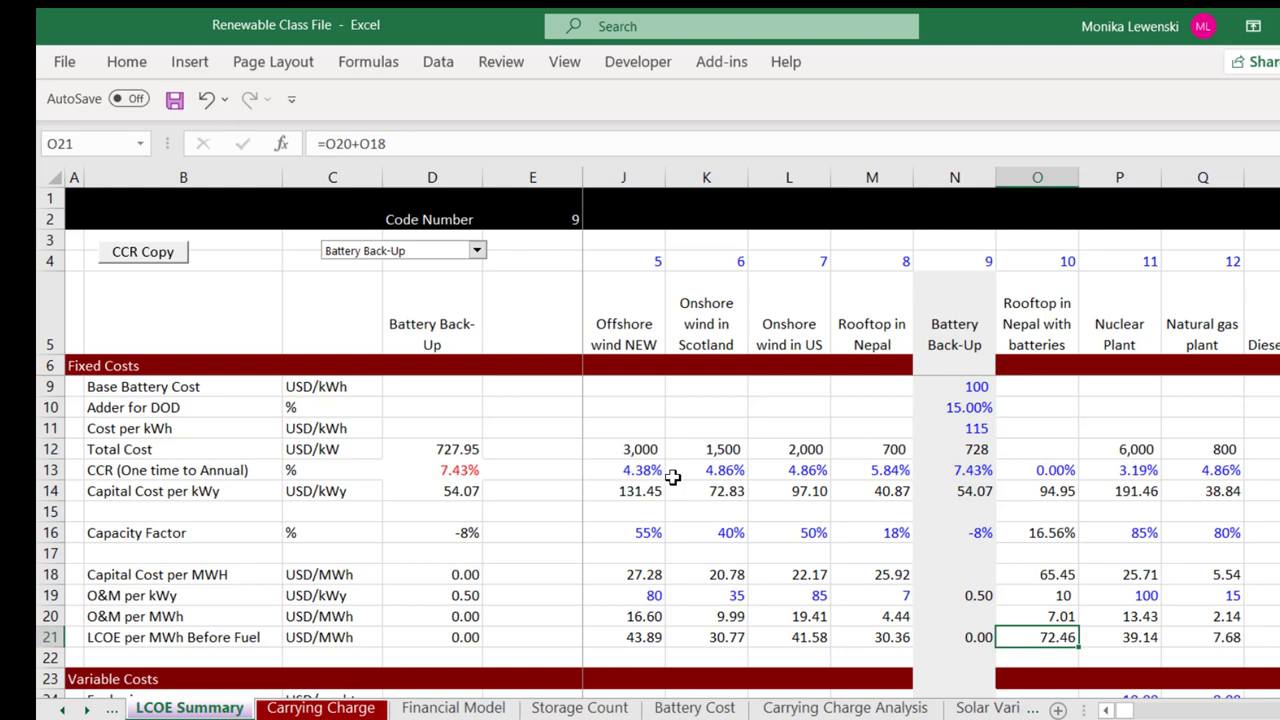
# Step: Go to the Storage Count sheet
pyautogui.hotkey('ctrl', 'pagedown')
pyautogui.hotkey('ctrl', 'pagedown')
pyautogui.hotkey('ctrl', 'pagedown')
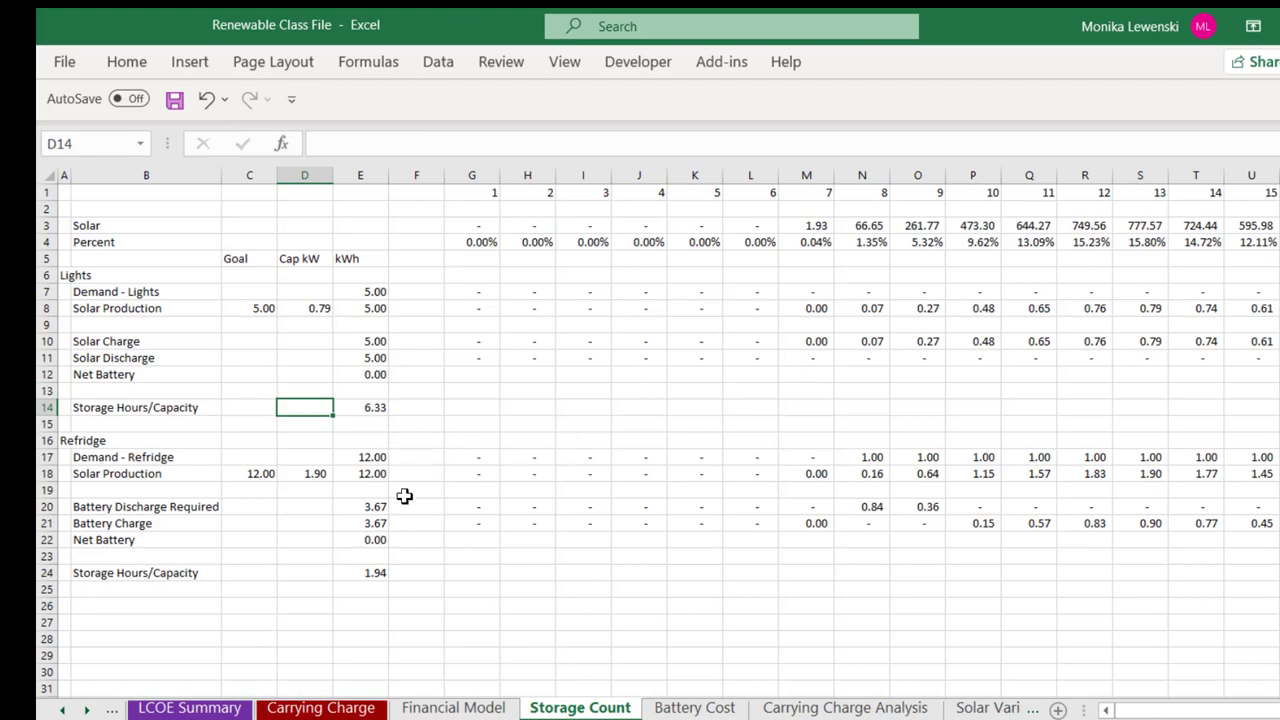
# Step: Look through the open workbooks and switch to the UNDP Microgrid Tool's V. Load Profile sheet
pyautogui.hotkey('ctrl', 'Tab')
pyautogui.hotkey('ctrl', 'Tab')
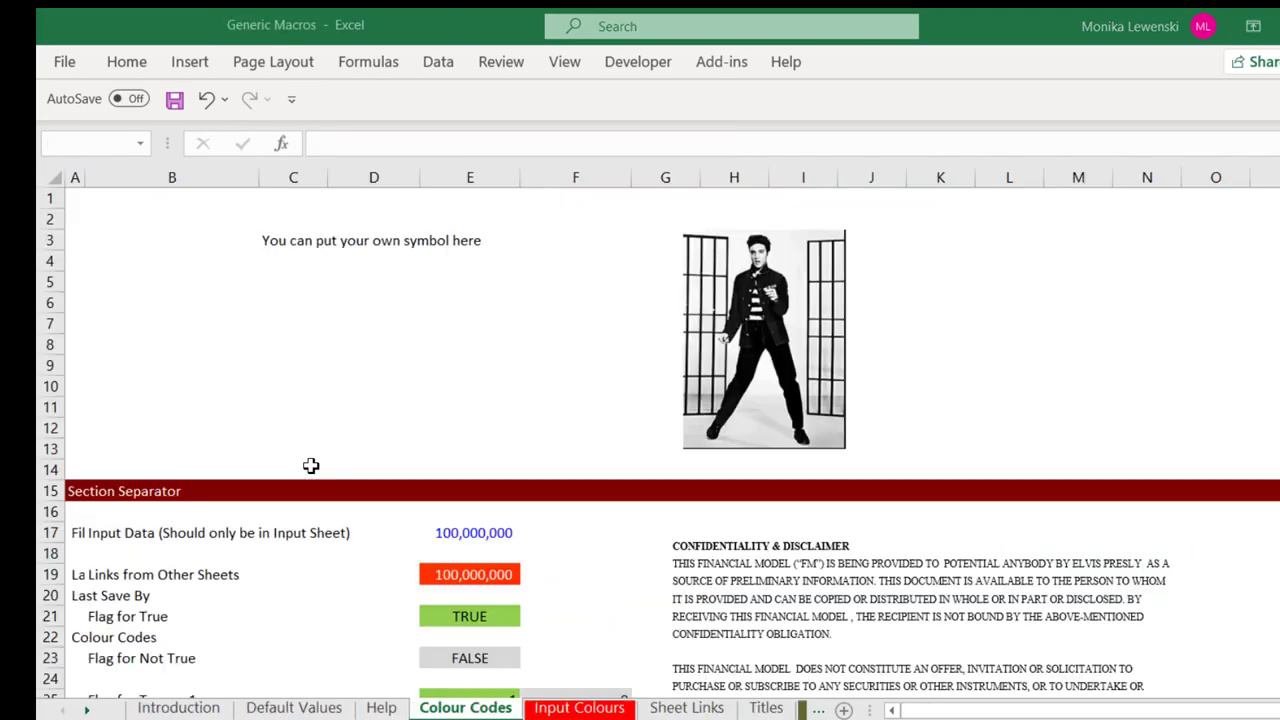
pyautogui.hotkey('ctrl', 'shift', 'Tab')
pyautogui.hotkey('ctrl', 'Tab')
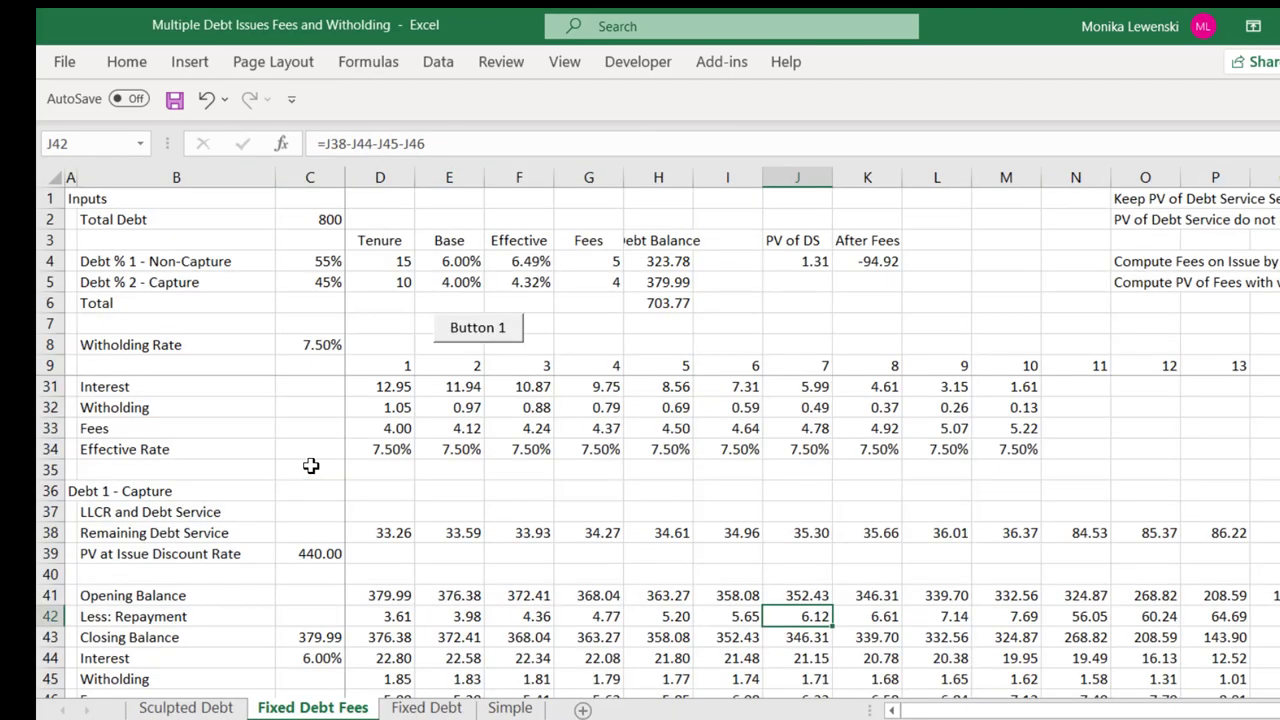
pyautogui.hotkey('ctrl', 'shift', 'Tab')
pyautogui.hotkey('ctrl', 'Tab')
pyautogui.hotkey('ctrl', 'shift', 'Tab')
pyautogui.hotkey('ctrl', 'Tab')
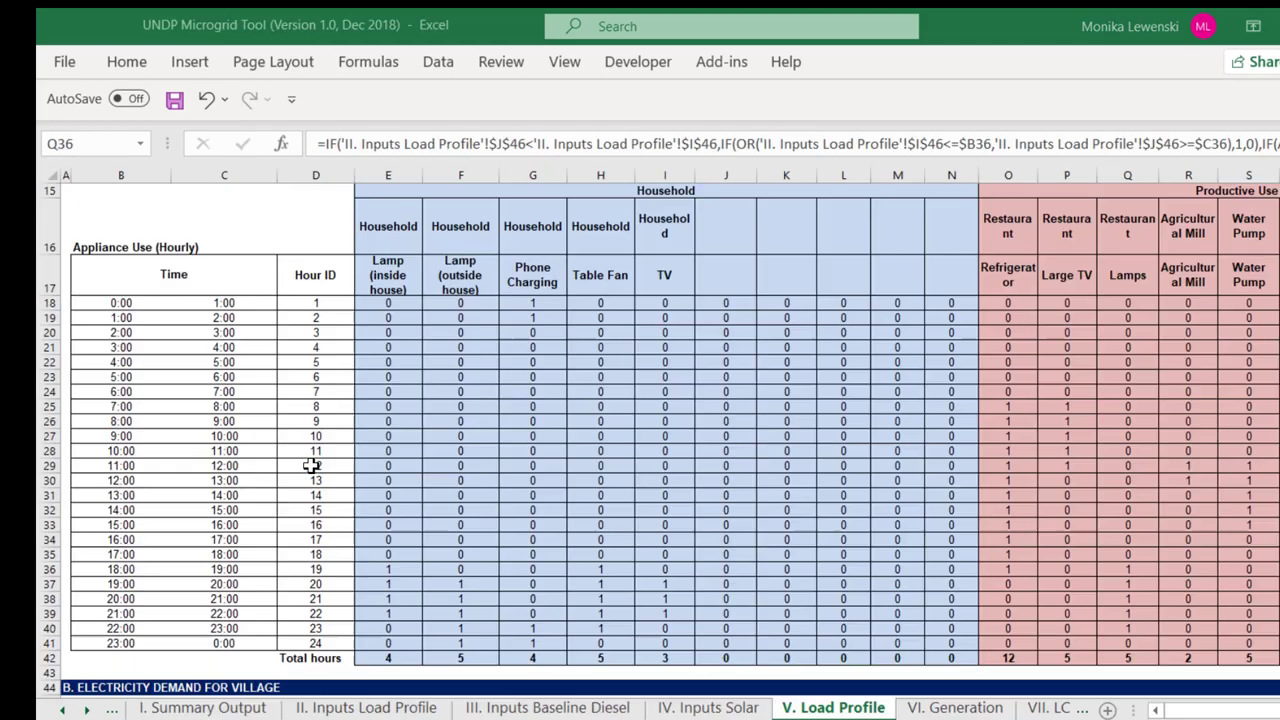
# Step: Examine the early hours of the restaurant Refrigerator's hourly use in column O, up to the first rows of the table
pyautogui.press('Down')
pyautogui.press('Up')
pyautogui.press('Up')
pyautogui.press('Up')
pyautogui.press('Up')
pyautogui.press('Up')
pyautogui.press('Up')
pyautogui.press('Up')
pyautogui.press('Up')
pyautogui.press('Up')
pyautogui.press('Up')
pyautogui.press('Up')
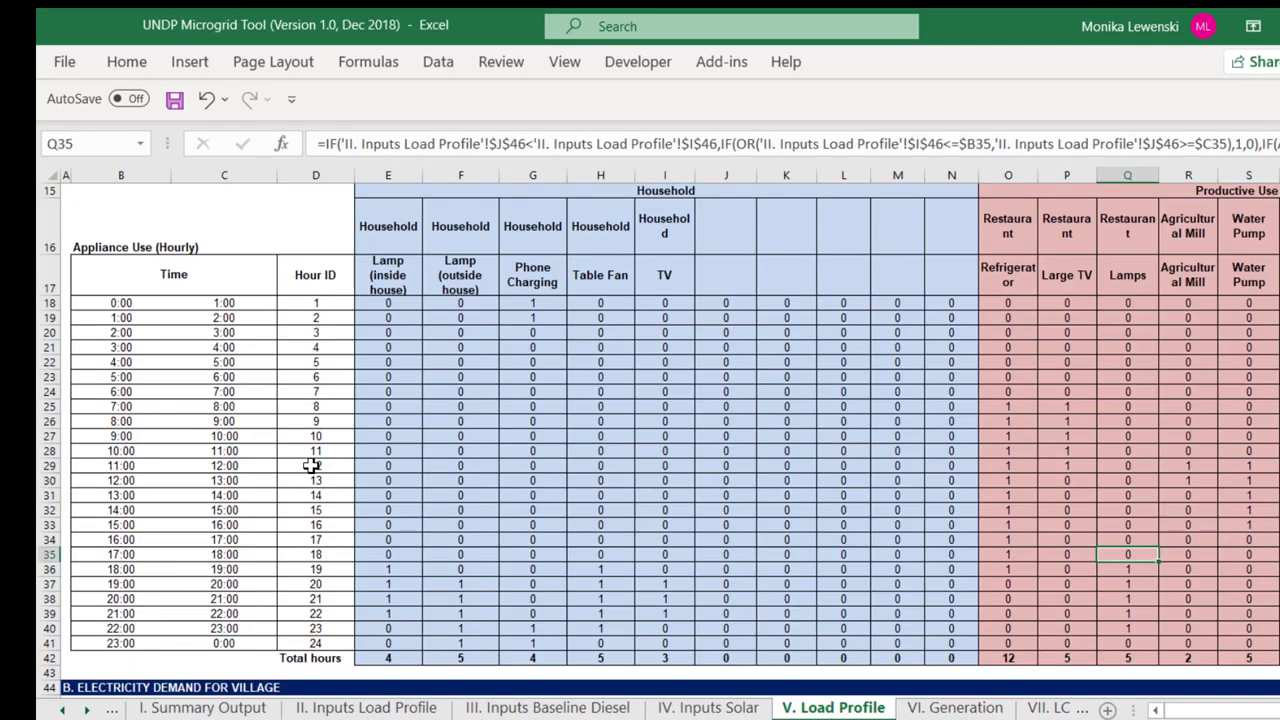
pyautogui.press('Left')
pyautogui.press('Left')
pyautogui.press('Up')
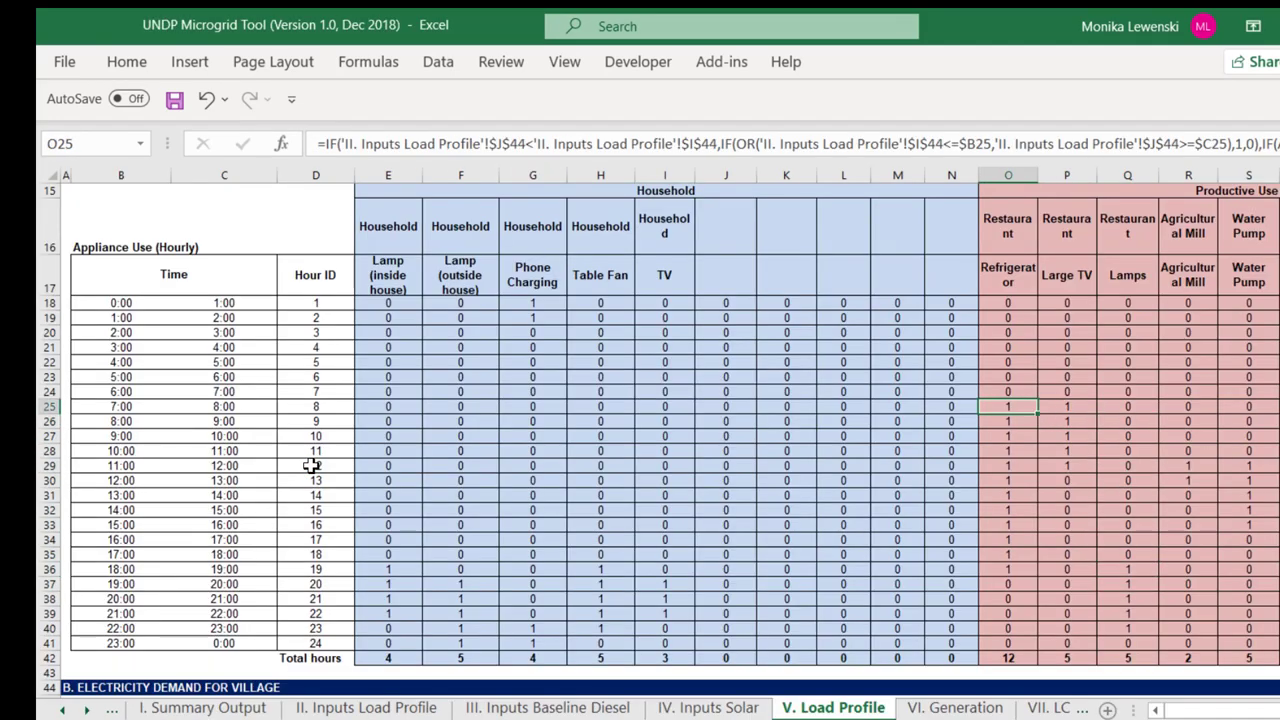
pyautogui.press('Up')
pyautogui.press('Up')
pyautogui.press('Up')
pyautogui.press('Up')
pyautogui.press('Up')
pyautogui.press('Up')
pyautogui.press('Up')
pyautogui.press('Down')
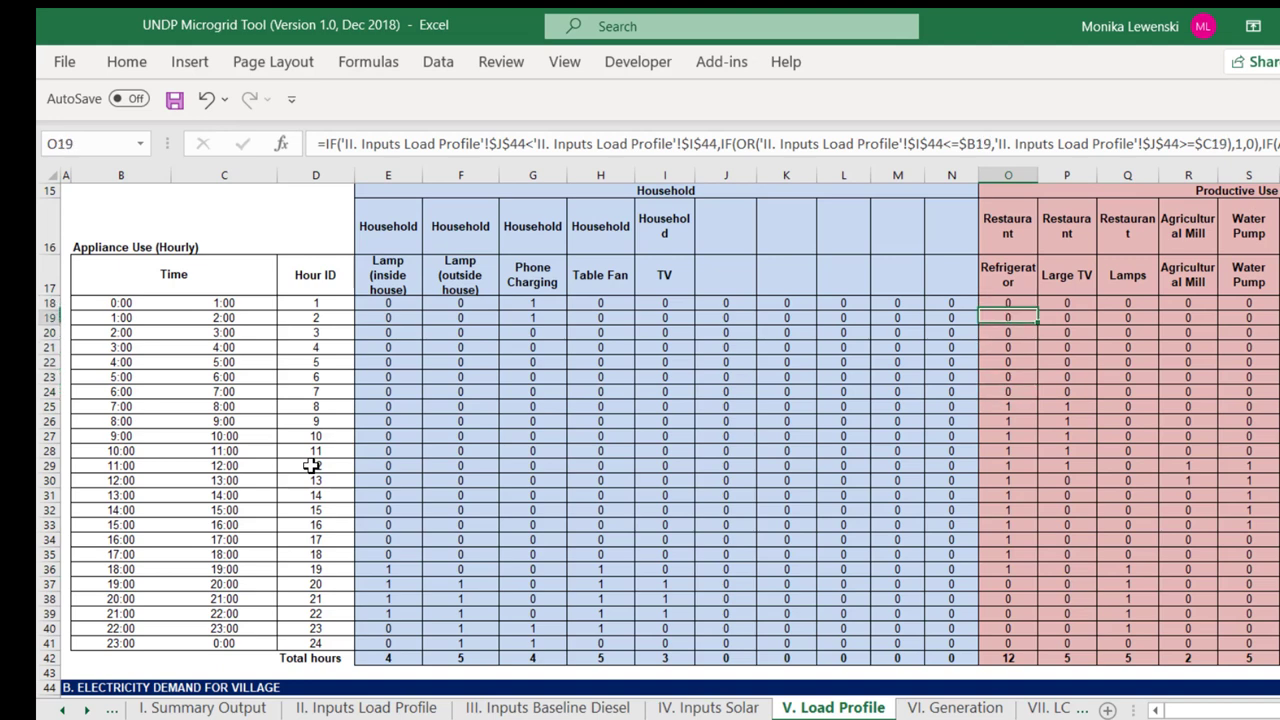
# Step: Trace the hours of the day the restaurant Refrigerator runs in column O, from row 25 down to row 36
pyautogui.press('Down')
pyautogui.press('Down')
pyautogui.press('Down')
pyautogui.press('Down')
pyautogui.press('Down')
pyautogui.press('Down')
pyautogui.press('Down')
pyautogui.press('Up')
pyautogui.press('Down')
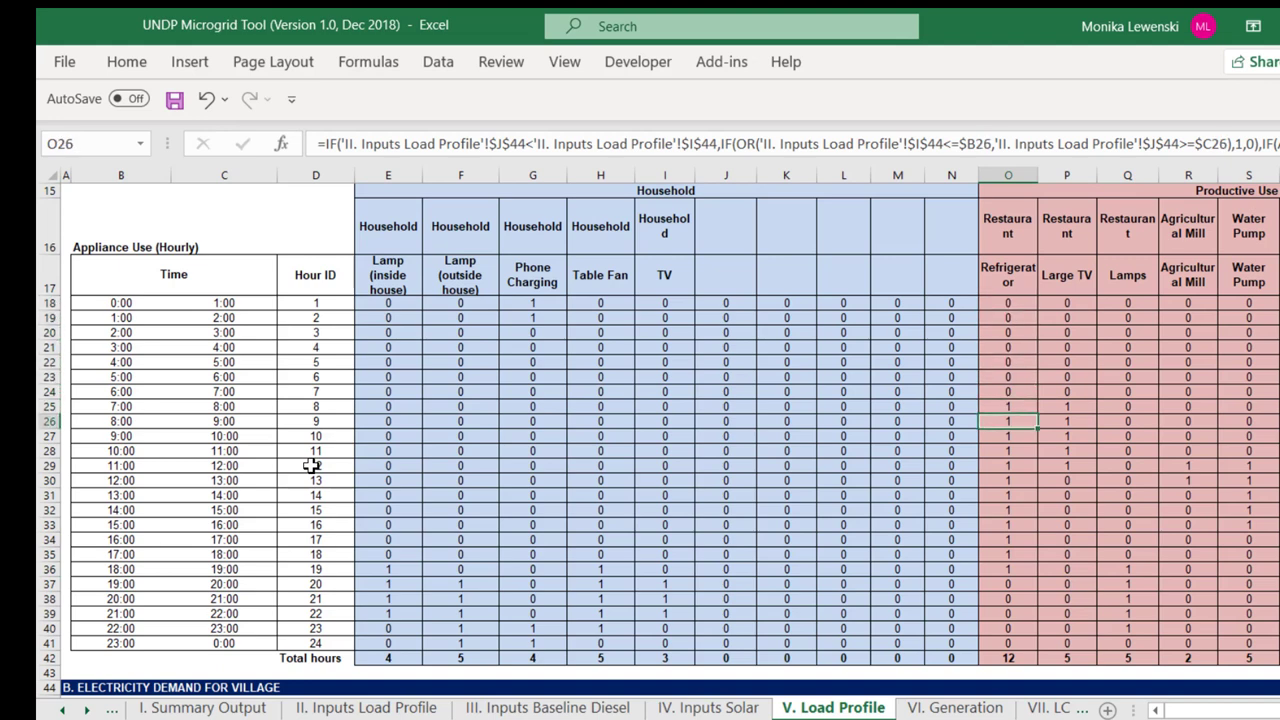
pyautogui.press('Up')
pyautogui.press('Down')
pyautogui.press('Down')
pyautogui.press('Down')
pyautogui.press('Down')
pyautogui.press('Down')
pyautogui.press('Down')
pyautogui.press('Down')
pyautogui.press('Down')
pyautogui.press('Down')
pyautogui.press('Down')
pyautogui.press('Down')
pyautogui.press('Down')
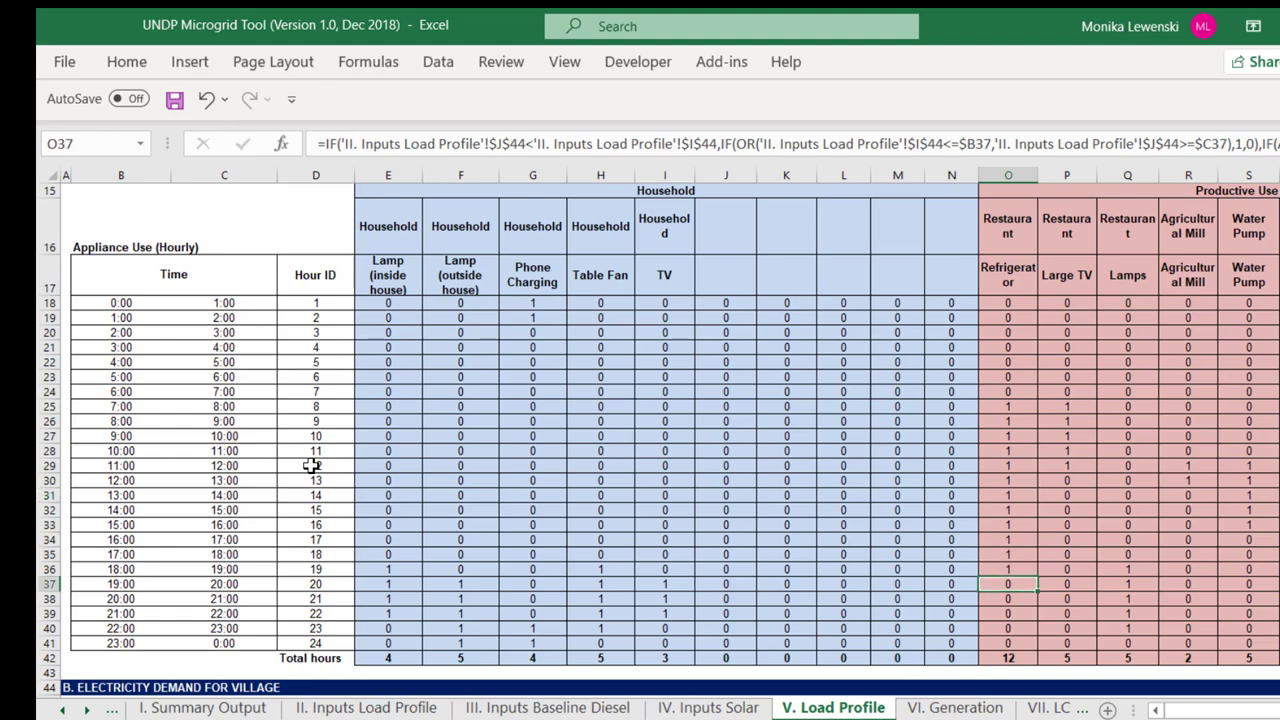
pyautogui.press('Up')
pyautogui.press('Up')
pyautogui.press('Down')
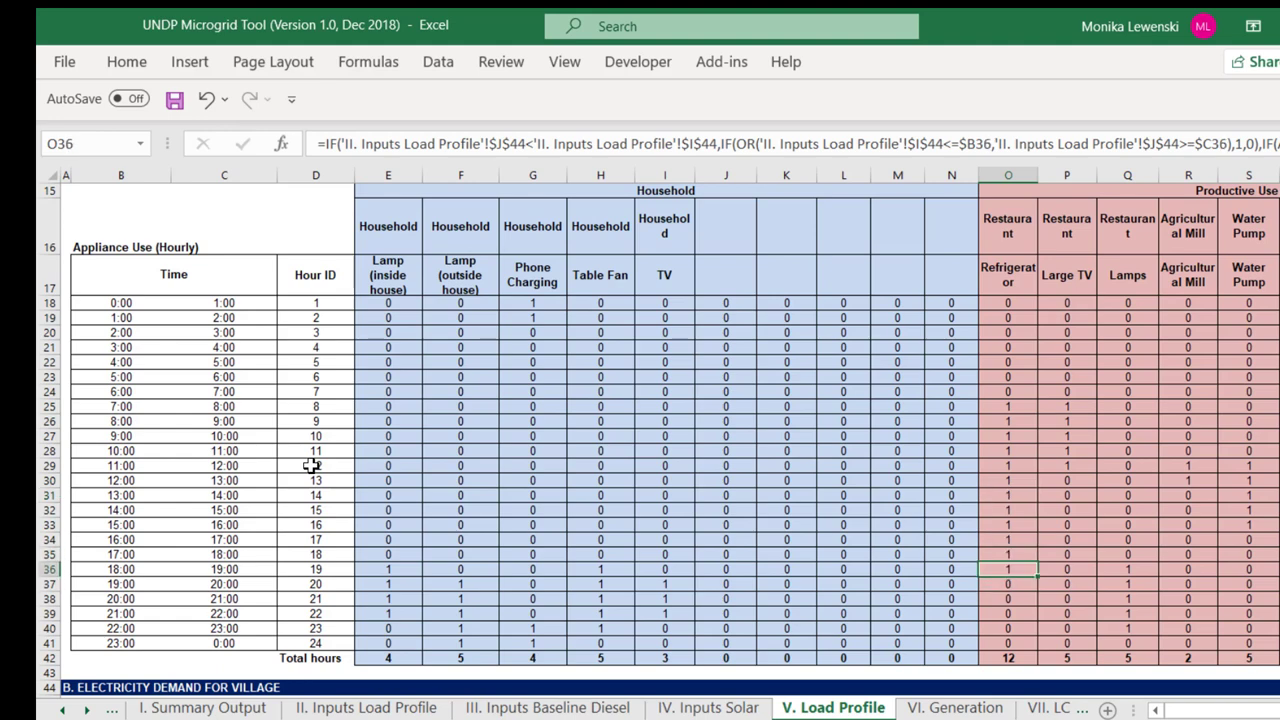
# Step: Return to the Storage Count sheet of the Renewable Class File workbook
pyautogui.hotkey('ctrl', 'Tab')
pyautogui.hotkey('ctrl', 'Tab')
pyautogui.hotkey('ctrl', 'shift', 'Tab')
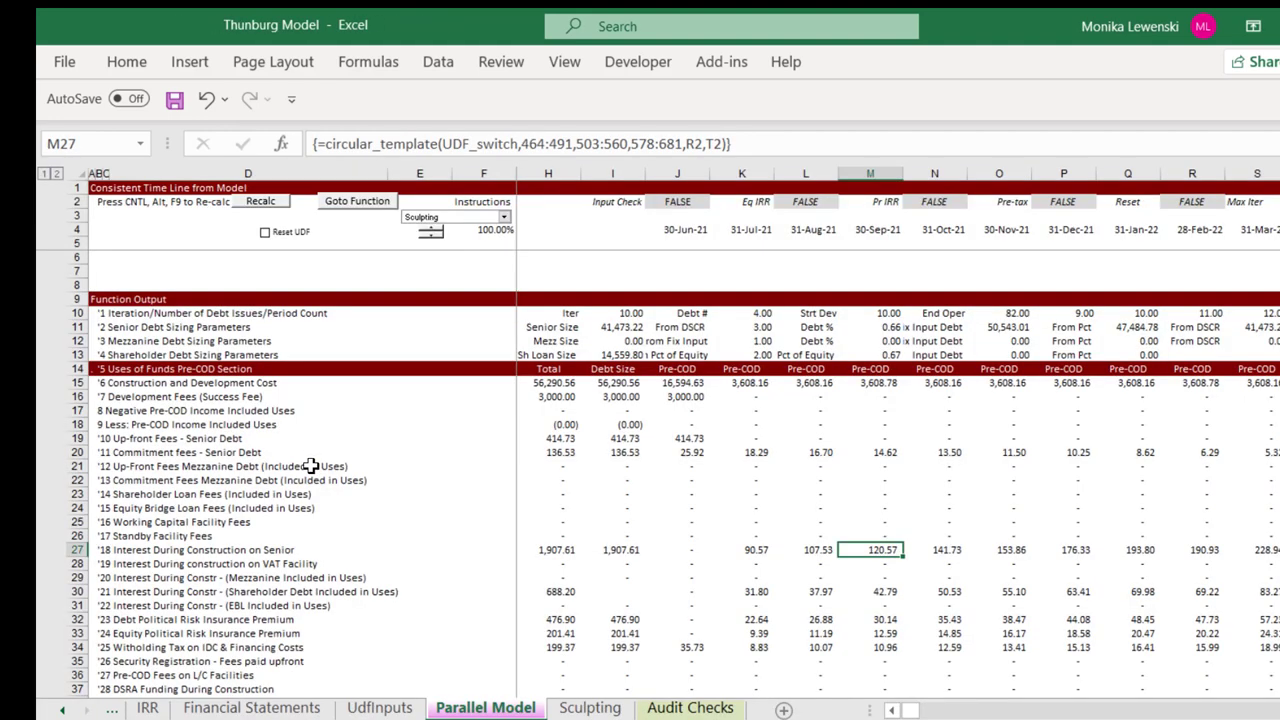
pyautogui.hotkey('ctrl', 'Tab')
pyautogui.hotkey('ctrl', 'shift', 'Tab')
pyautogui.hotkey('ctrl', 'shift', 'Tab')
pyautogui.hotkey('ctrl', 'Tab')
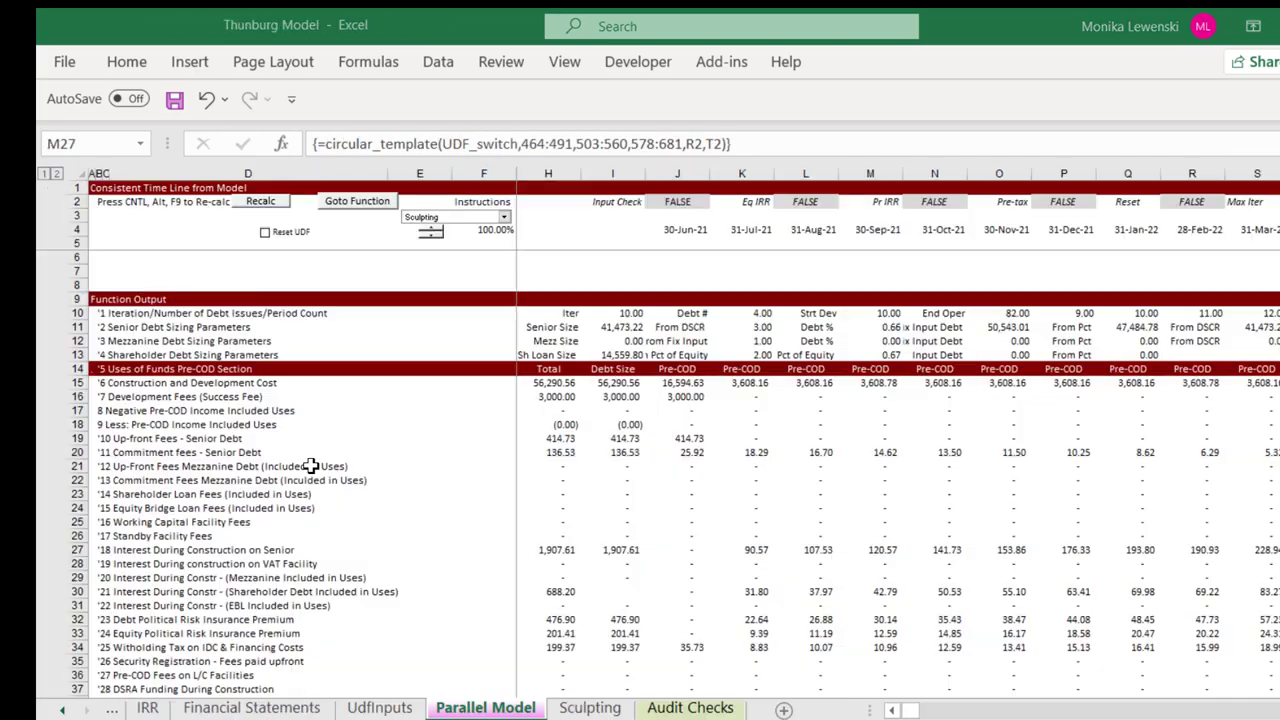
pyautogui.hotkey('ctrl', 'Tab')
pyautogui.hotkey('ctrl', 'shift', 'Tab')
pyautogui.hotkey('ctrl', 'shift', 'Tab')
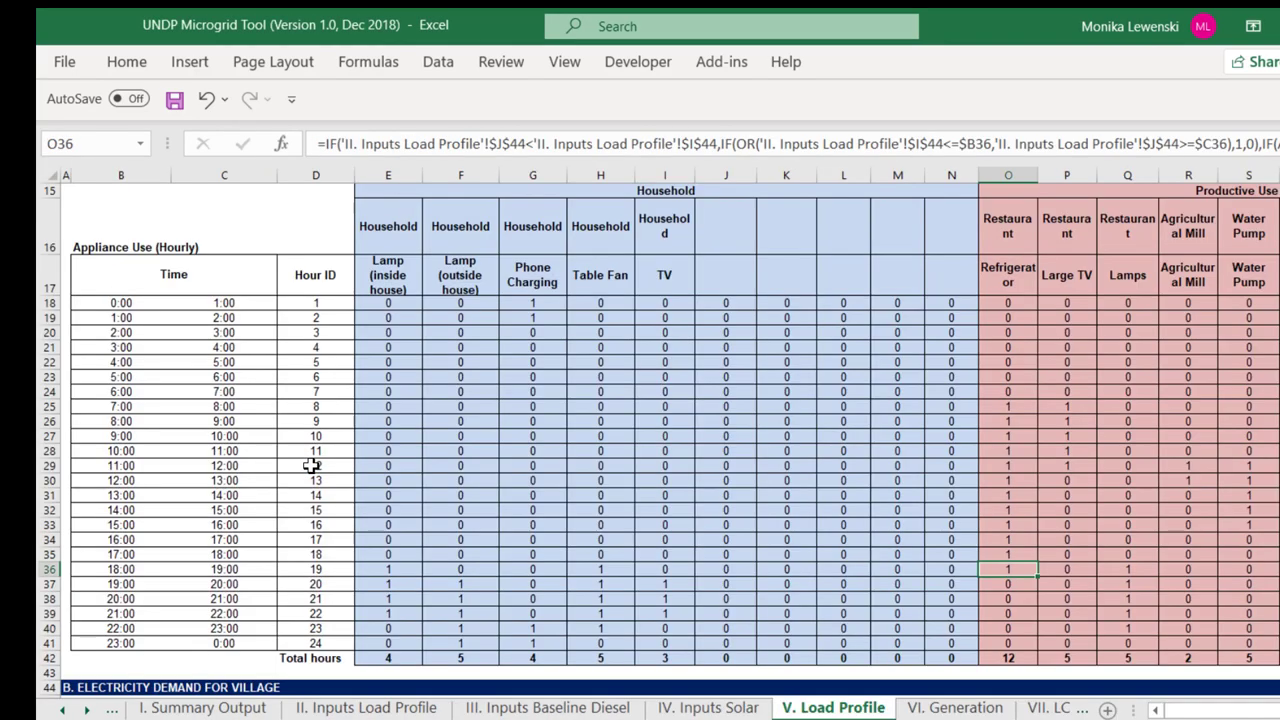
pyautogui.hotkey('ctrl', 'Tab')
pyautogui.hotkey('ctrl', 'Tab')
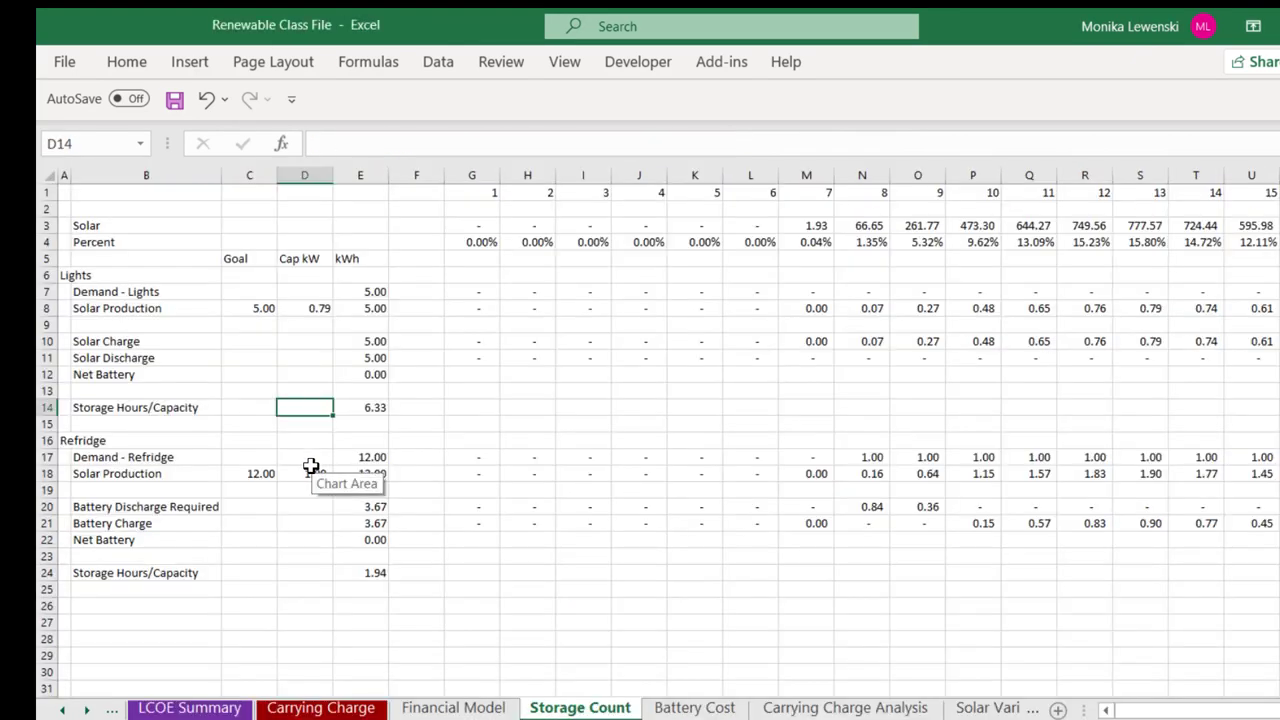
# Step: Examine the Refridge demand in row 17, from its daily total in E17 across the hourly values
pyautogui.press('Up')
pyautogui.press('Down')
pyautogui.press('Down')
pyautogui.press('Down')
pyautogui.press('Down')
pyautogui.press('Right')
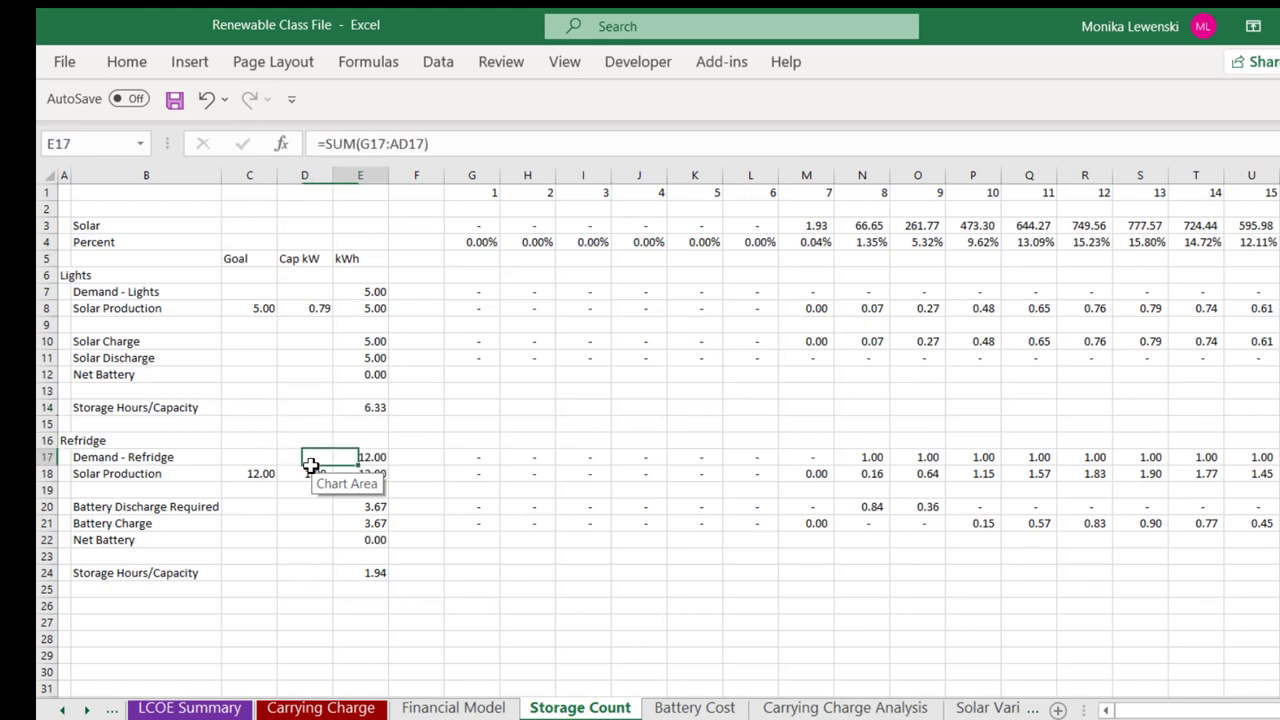
pyautogui.press('Right')
pyautogui.press('Right')
pyautogui.press('Right')
pyautogui.press('Left')
pyautogui.press('Right')
pyautogui.press('Right')
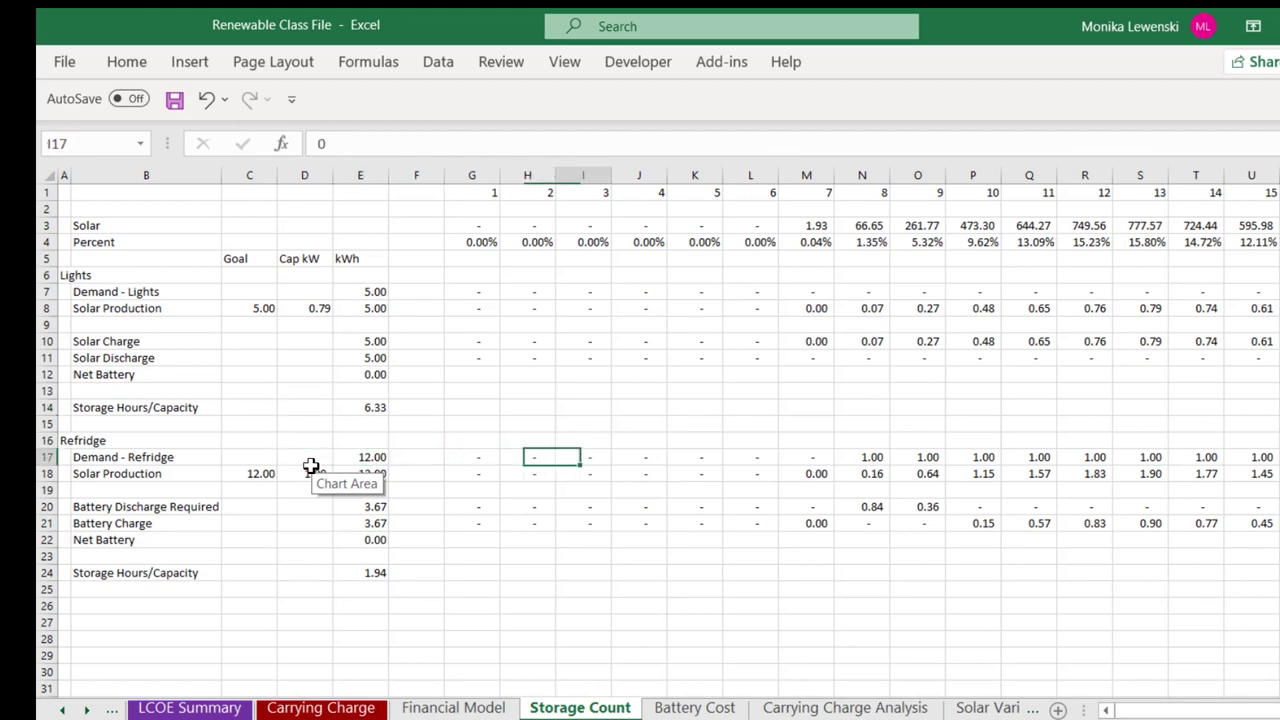
pyautogui.press('Right')
pyautogui.press('Right')
pyautogui.press('Right')
pyautogui.press('Right')
pyautogui.press('Right')
pyautogui.press('Right')
pyautogui.press('Right')
pyautogui.press('Right')
pyautogui.press('Right')
pyautogui.press('Right')
pyautogui.press('Right')
pyautogui.press('Right')
pyautogui.press('Right')
pyautogui.press('Right')
pyautogui.press('Right')
pyautogui.press('Right')
pyautogui.press('Right')
pyautogui.press('Right')
pyautogui.press('Right')
pyautogui.press('Right')
pyautogui.press('Left')
pyautogui.press('Left')
pyautogui.press('Left')
pyautogui.press('Left')
pyautogui.press('Left')
pyautogui.press('Left')
pyautogui.press('Left')
pyautogui.press('Left')
pyautogui.press('Left')
pyautogui.press('Left')
pyautogui.press('Left')
pyautogui.press('Left')
pyautogui.press('Left')
pyautogui.press('Left')
pyautogui.press('Left')
pyautogui.press('Left')
pyautogui.press('Left')
pyautogui.press('Left')
pyautogui.press('Left')
pyautogui.press('Left')
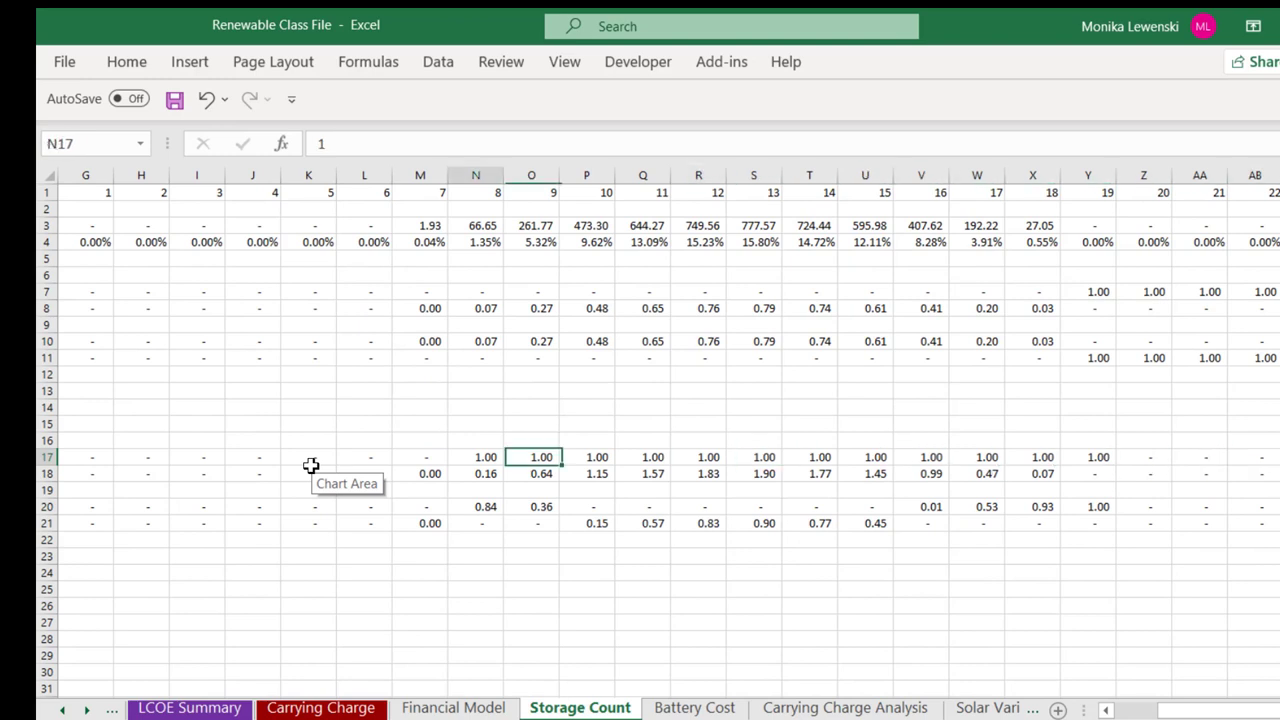
pyautogui.press('Right')
pyautogui.press('Right')
pyautogui.press('Right')
pyautogui.press('Right')
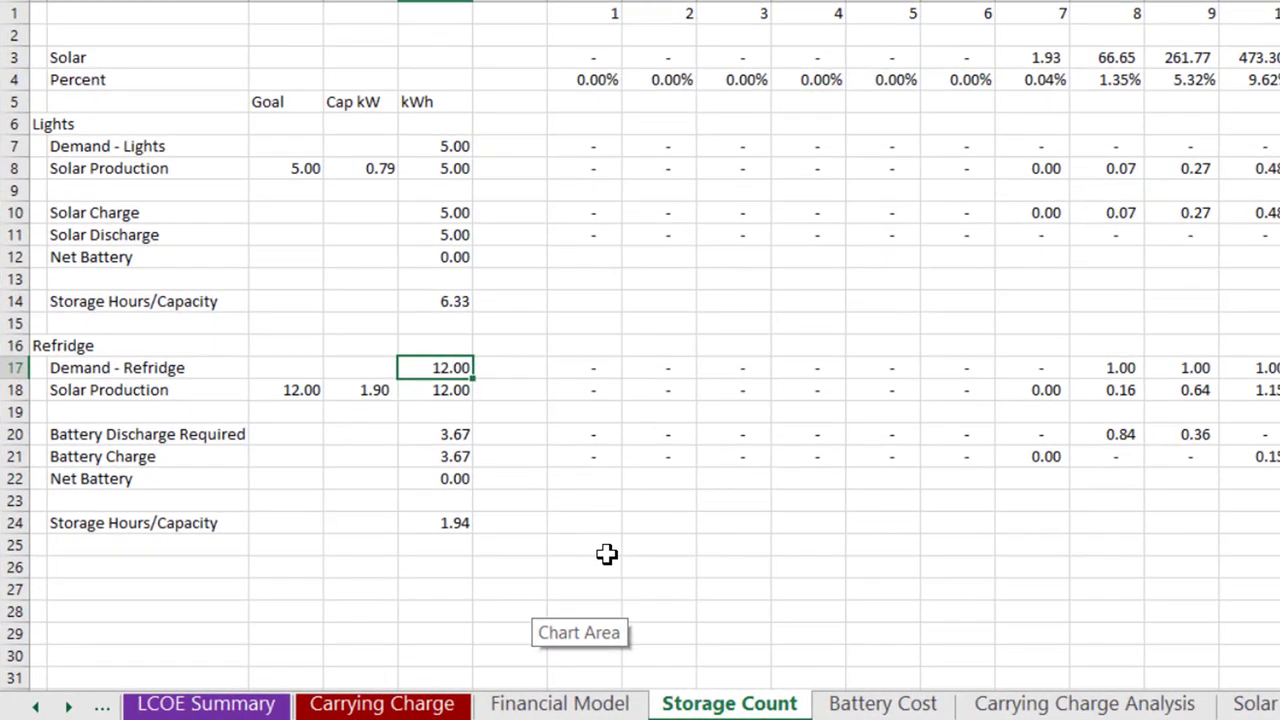
# Step: Review the goal, capacity in kW and total kWh of the Refridge solar production in row 18
pyautogui.press('Down')
pyautogui.press('Left')
pyautogui.press('Left')
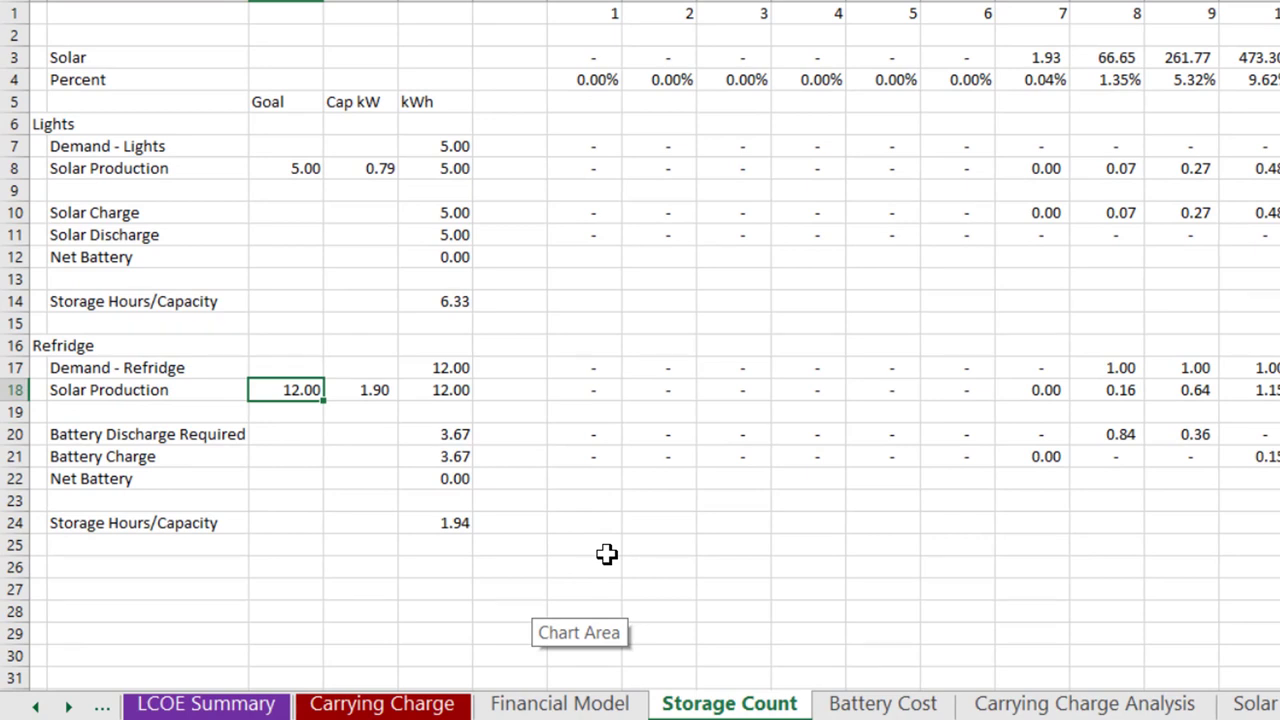
pyautogui.press('Right')
pyautogui.press('Right')
pyautogui.press('Left')
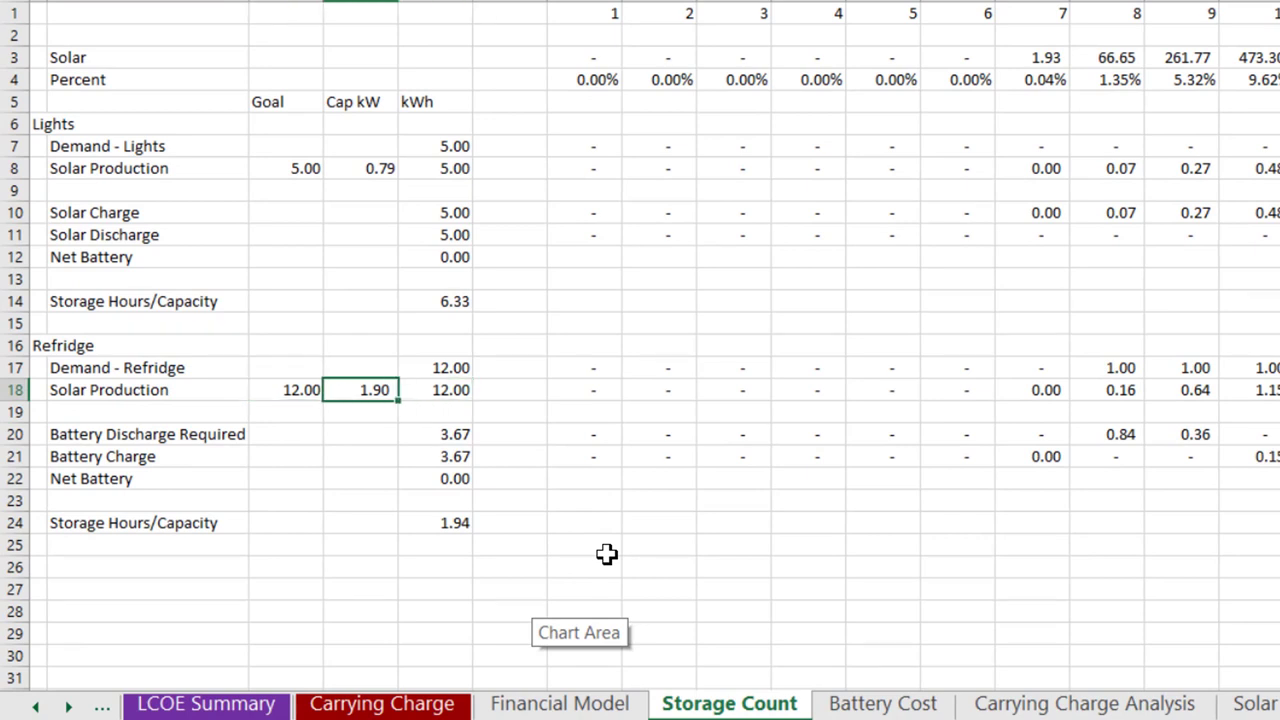
pyautogui.press('Left')
pyautogui.press('Right')
pyautogui.press('Right')
pyautogui.press('Right')
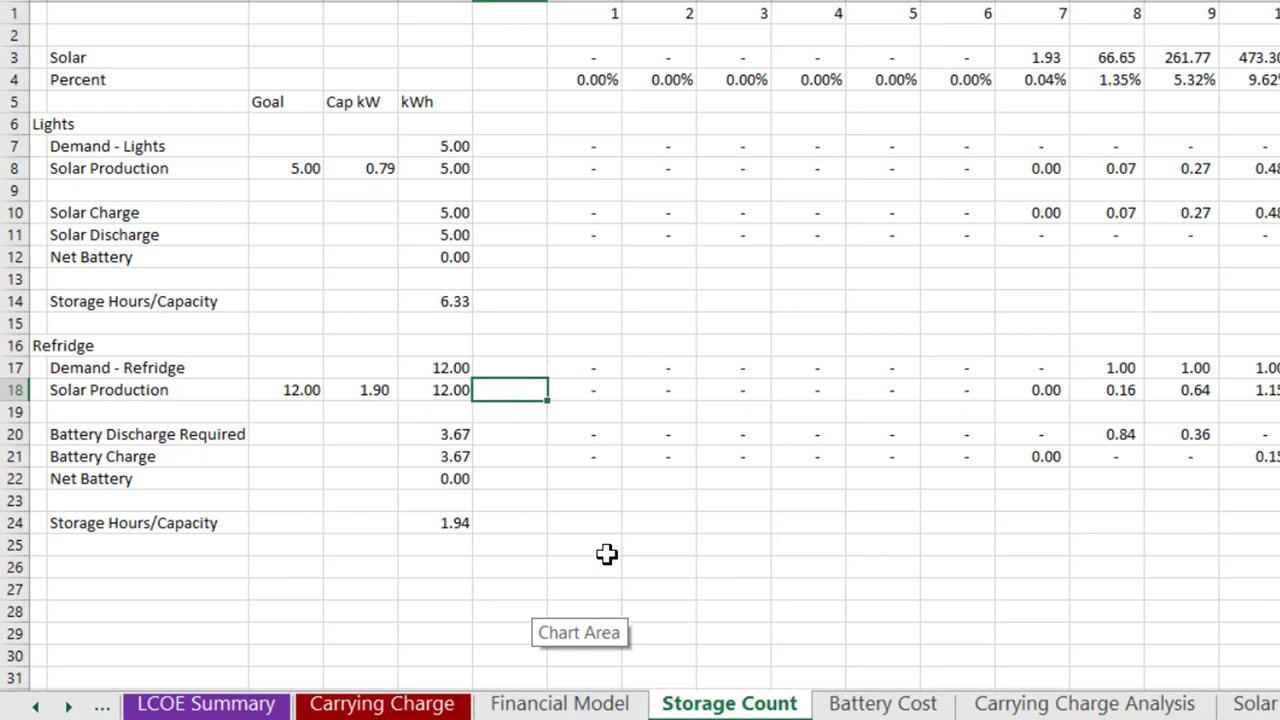
# Step: Trace the Refridge solar production hour by hour across row 18 and return to the row's start
pyautogui.hotkey('ctrl', 'Right')
pyautogui.press('Left')
pyautogui.press('Left')
pyautogui.press('Left')
pyautogui.press('Left')
pyautogui.press('Left')
pyautogui.press('Left')
pyautogui.press('Left')
pyautogui.press('Left')
pyautogui.press('Left')
pyautogui.press('Left')
pyautogui.press('Left')
pyautogui.press('Left')
pyautogui.press('Left')
pyautogui.press('Left')
pyautogui.press('Left')
pyautogui.press('Left')
pyautogui.press('Left')
pyautogui.press('Left')
pyautogui.press('Left')
pyautogui.press('Left')
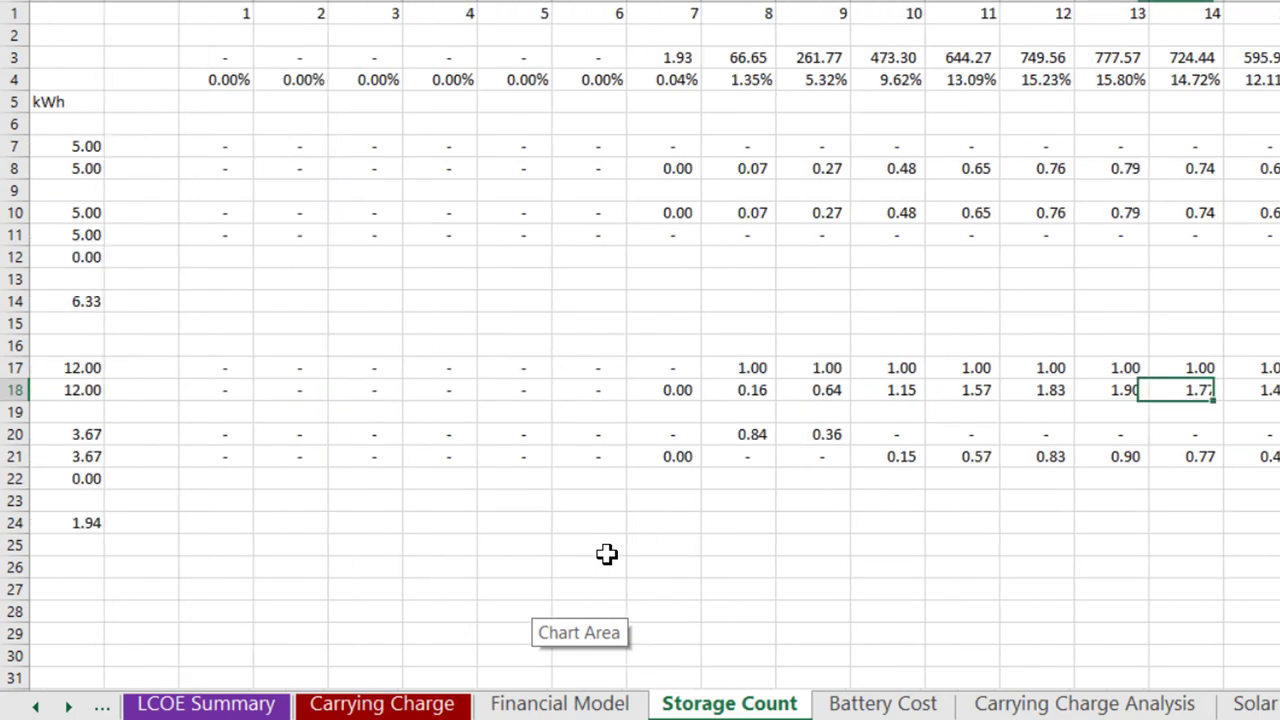
pyautogui.press('Right')
pyautogui.press('Right')
pyautogui.press('Right')
pyautogui.press('Right')
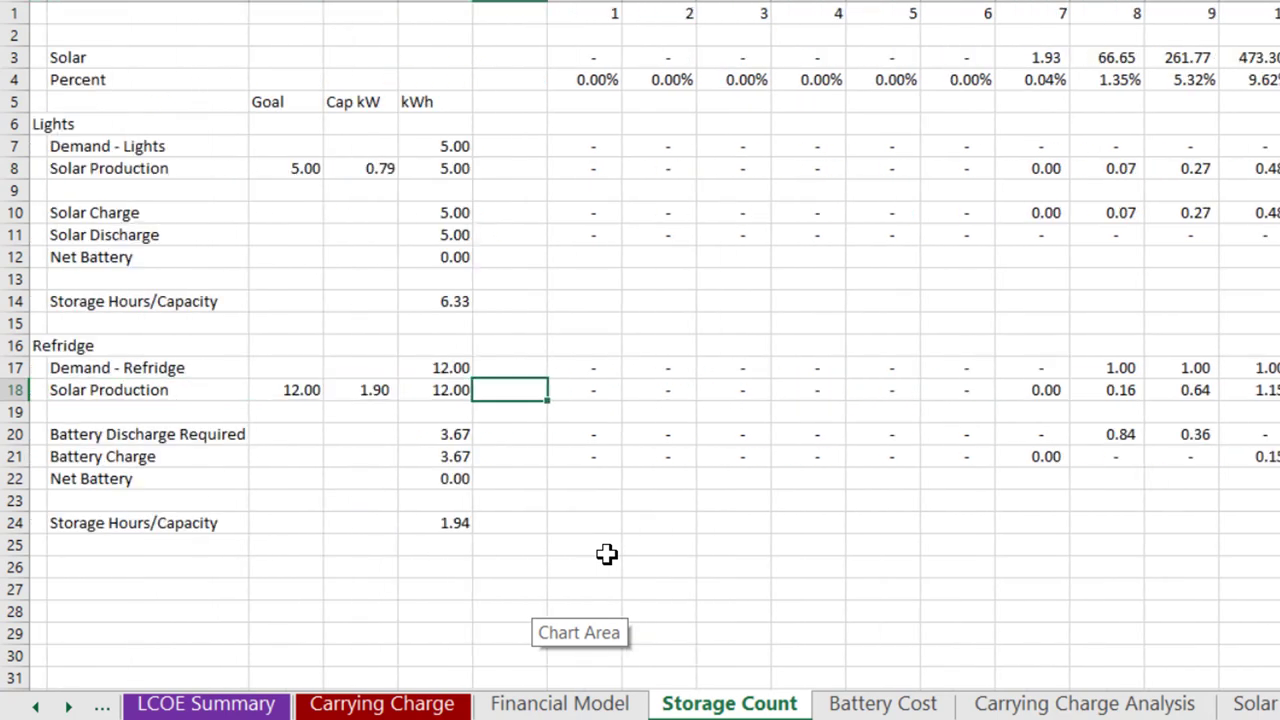
pyautogui.press('Right')
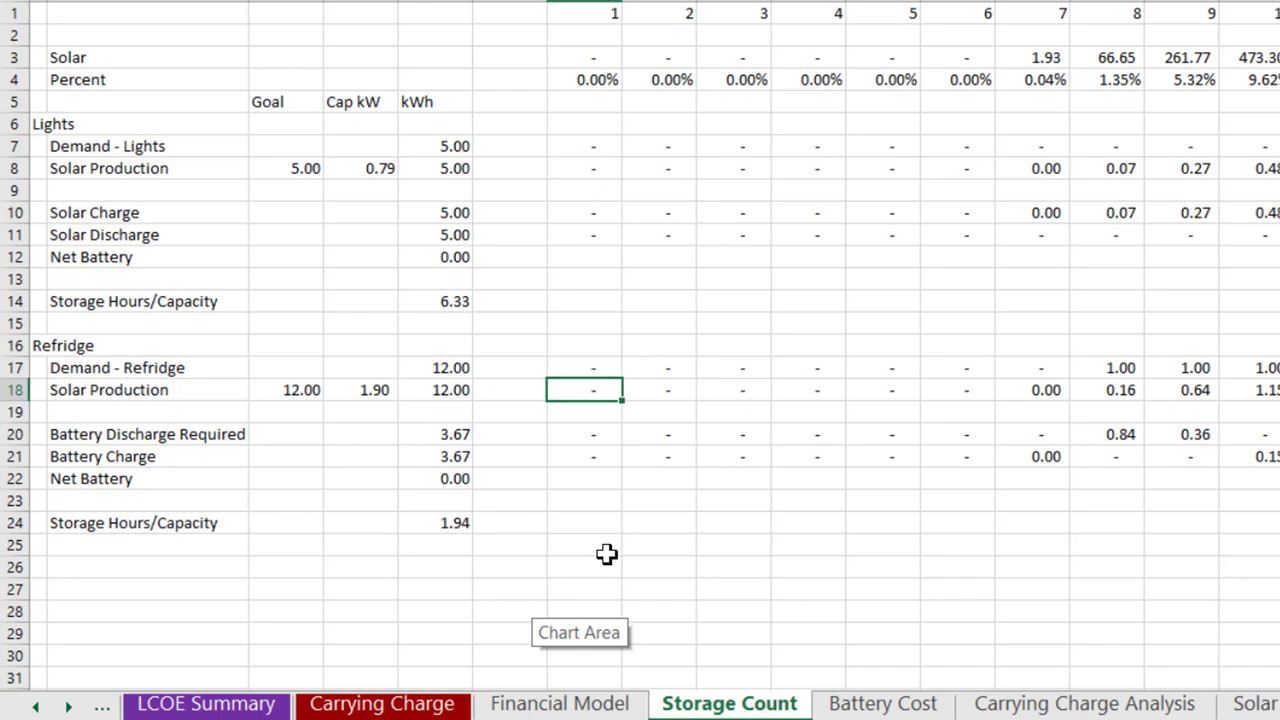
pyautogui.press('Right')
pyautogui.press('Right')
pyautogui.press('Right')
pyautogui.press('Right')
pyautogui.press('Right')
pyautogui.press('Right')
pyautogui.press('Right')
pyautogui.press('Right')
pyautogui.press('Right')
pyautogui.press('Right')
pyautogui.press('Right')
pyautogui.press('Right')
pyautogui.press('Right')
pyautogui.press('Right')
pyautogui.press('Right')
pyautogui.press('Right')
pyautogui.press('Right')
pyautogui.press('Right')
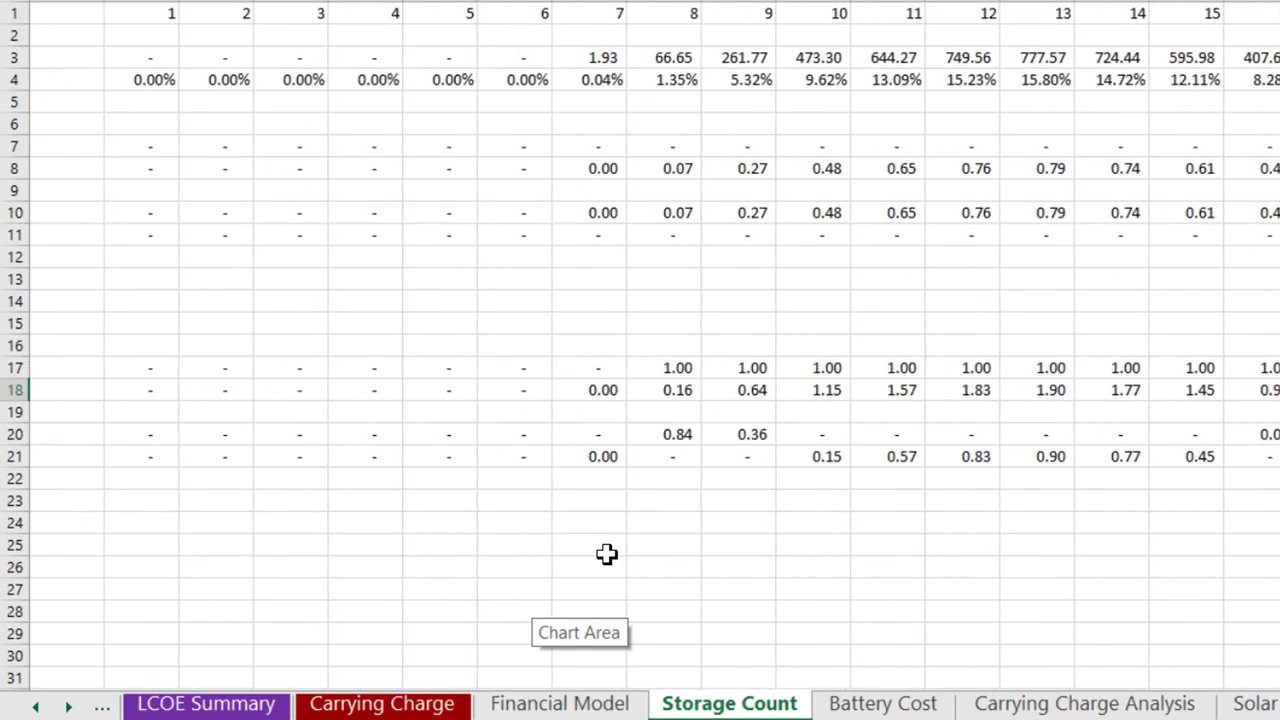
pyautogui.press('Home')
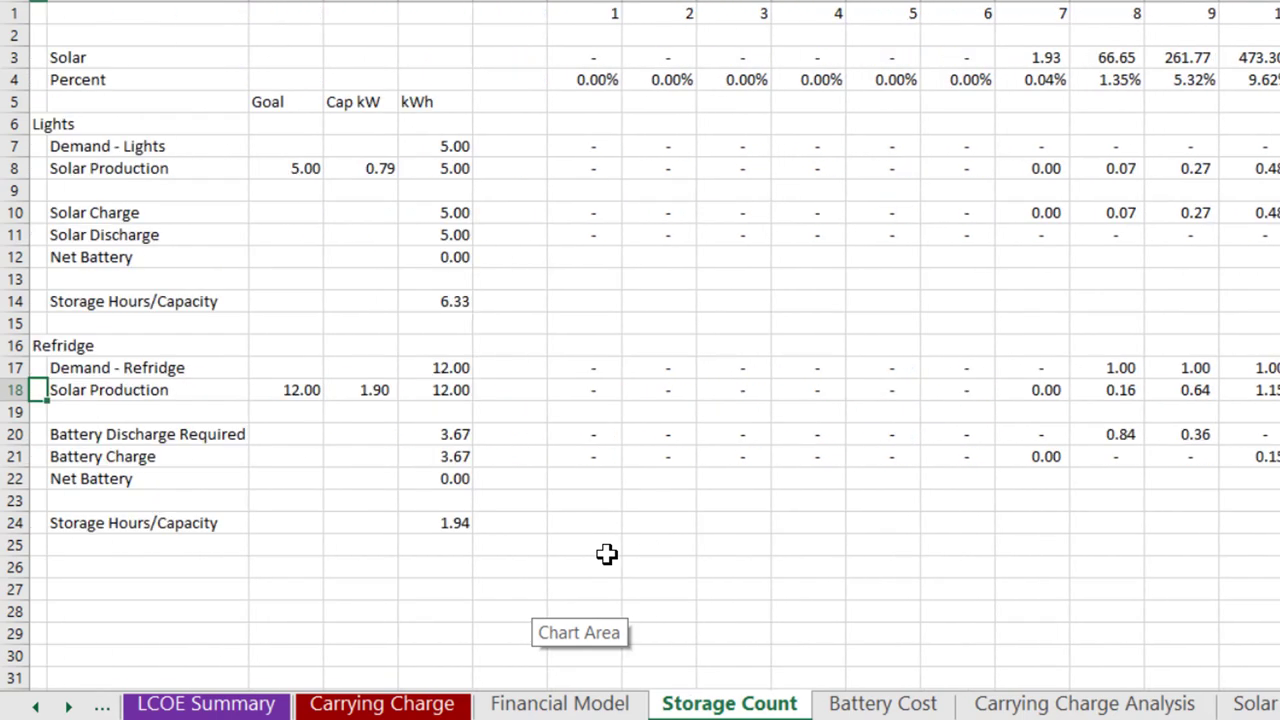
# Step: Inspect the Battery Discharge Required total in row 20 and its formula for hour 8 in N20
pyautogui.press('Down')
pyautogui.press('Down')
pyautogui.press('Right')
pyautogui.press('Right')
pyautogui.press('Right')
pyautogui.press('Right')
pyautogui.press('Right')
pyautogui.press('Right')
pyautogui.press('Right')
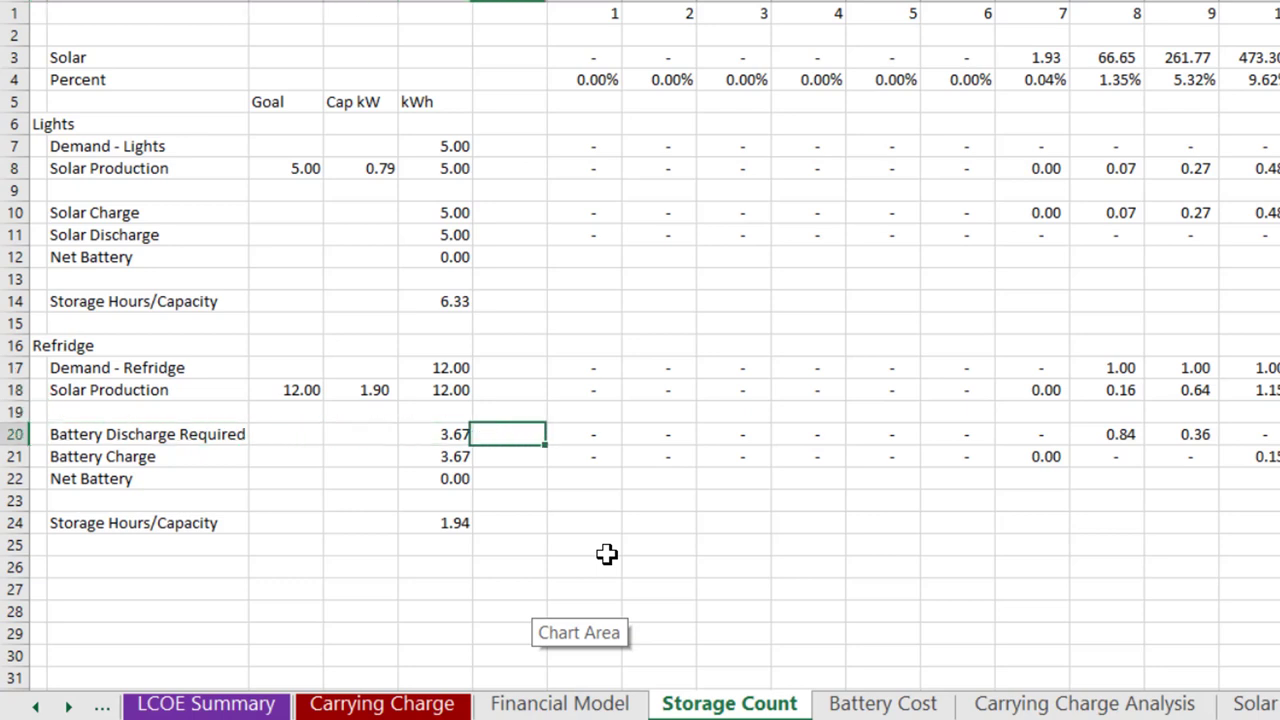
pyautogui.press('Left')
pyautogui.press('Right')
pyautogui.press('Left')
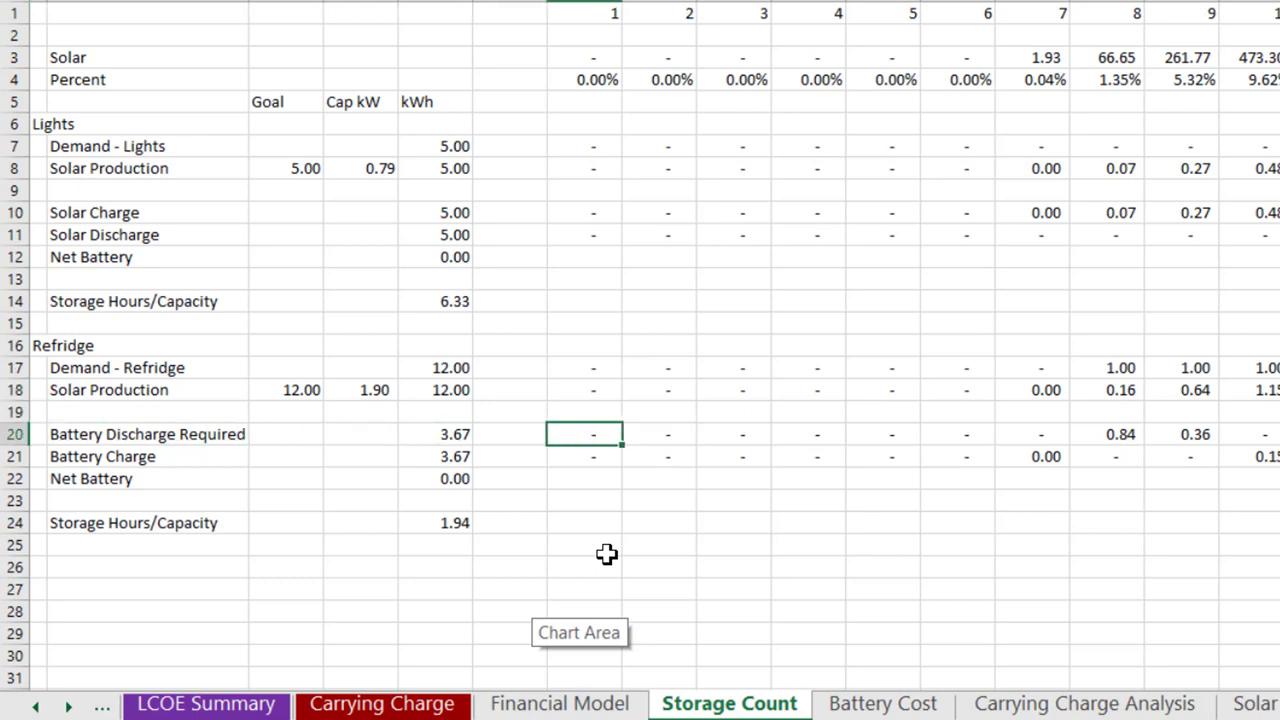
pyautogui.press('Right')
pyautogui.press('Right')
pyautogui.press('Right')
pyautogui.press('Right')
pyautogui.press('Right')
pyautogui.press('Right')
pyautogui.press('F2')
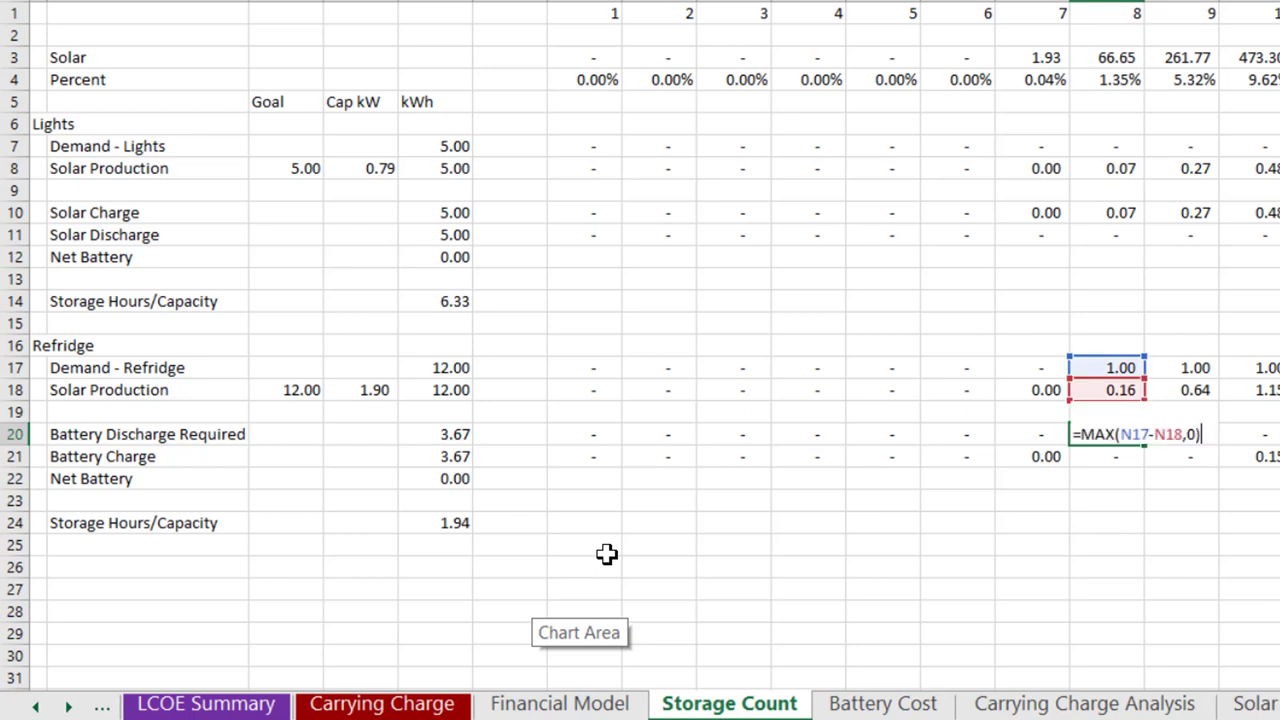
pyautogui.press('Escape')
# Step: Compare hour 8's Refridge demand in N17 with solar production in N18, and recheck the discharge formula in N20
pyautogui.press('Up')
pyautogui.press('Up')
pyautogui.press('Up')
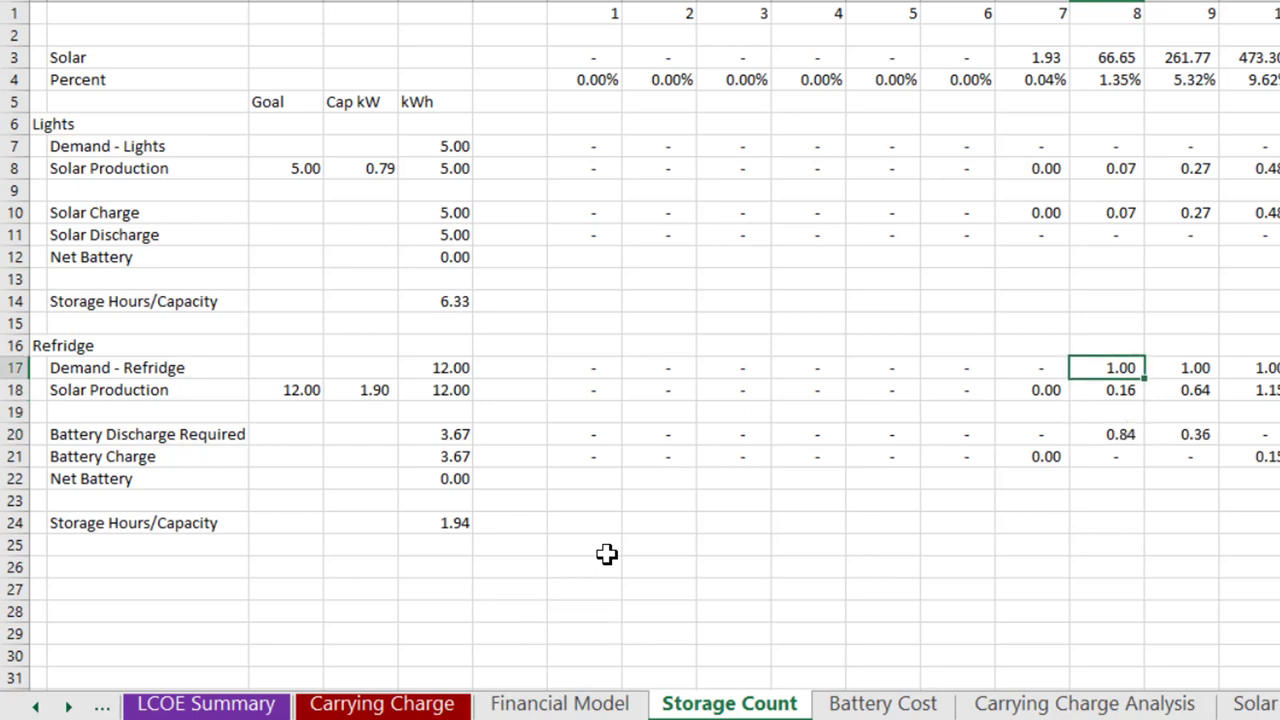
pyautogui.press('Down')
pyautogui.press('Up')
pyautogui.press('Down')
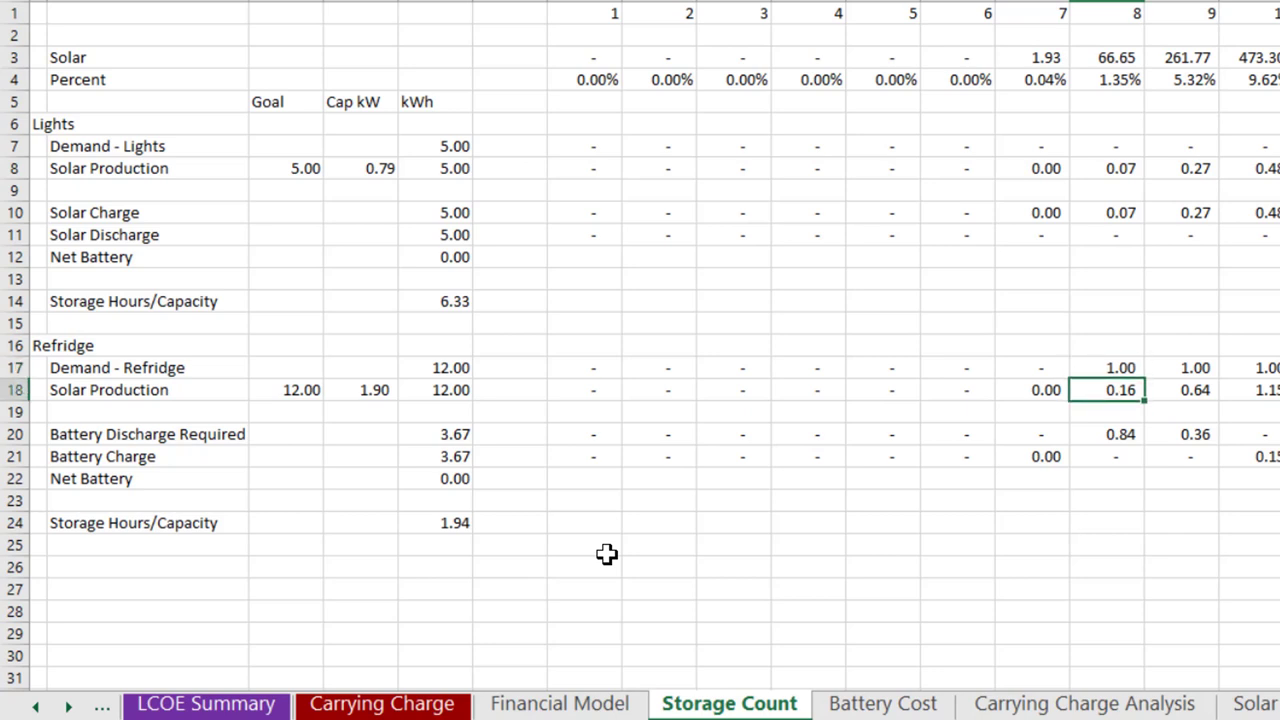
pyautogui.press('Up')
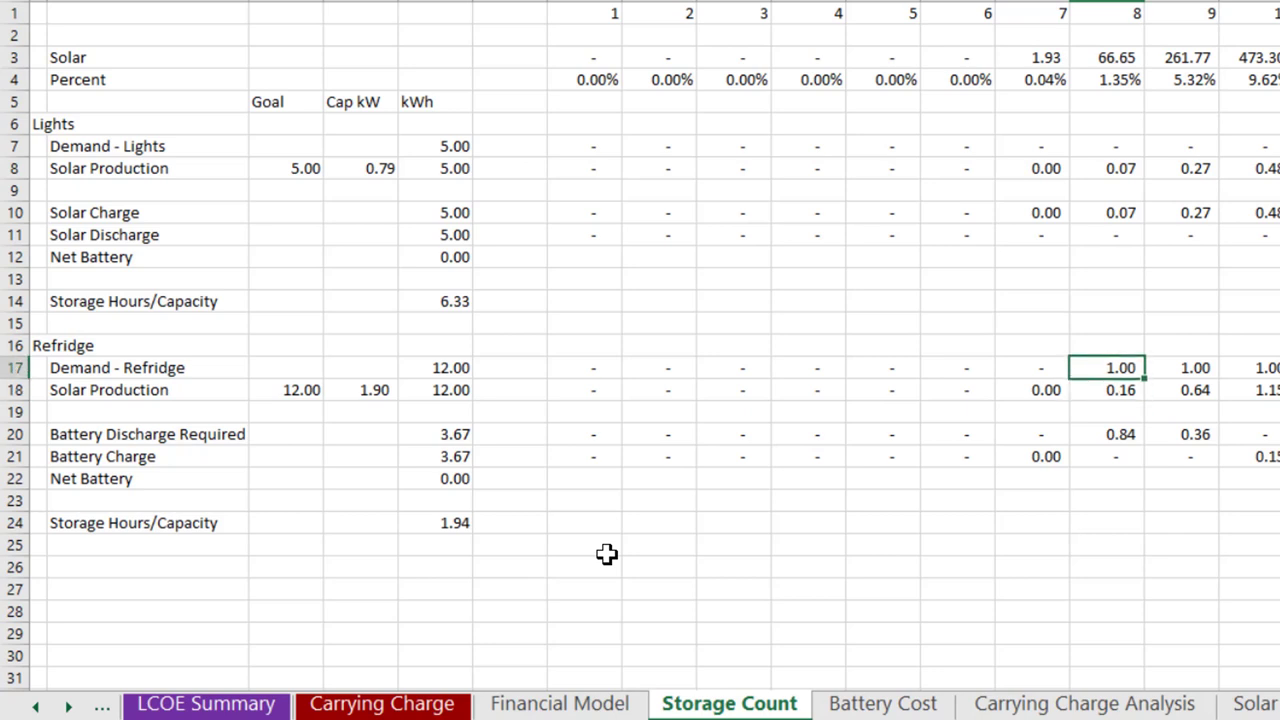
pyautogui.press('Down')
pyautogui.press('Down')
pyautogui.press('Down')
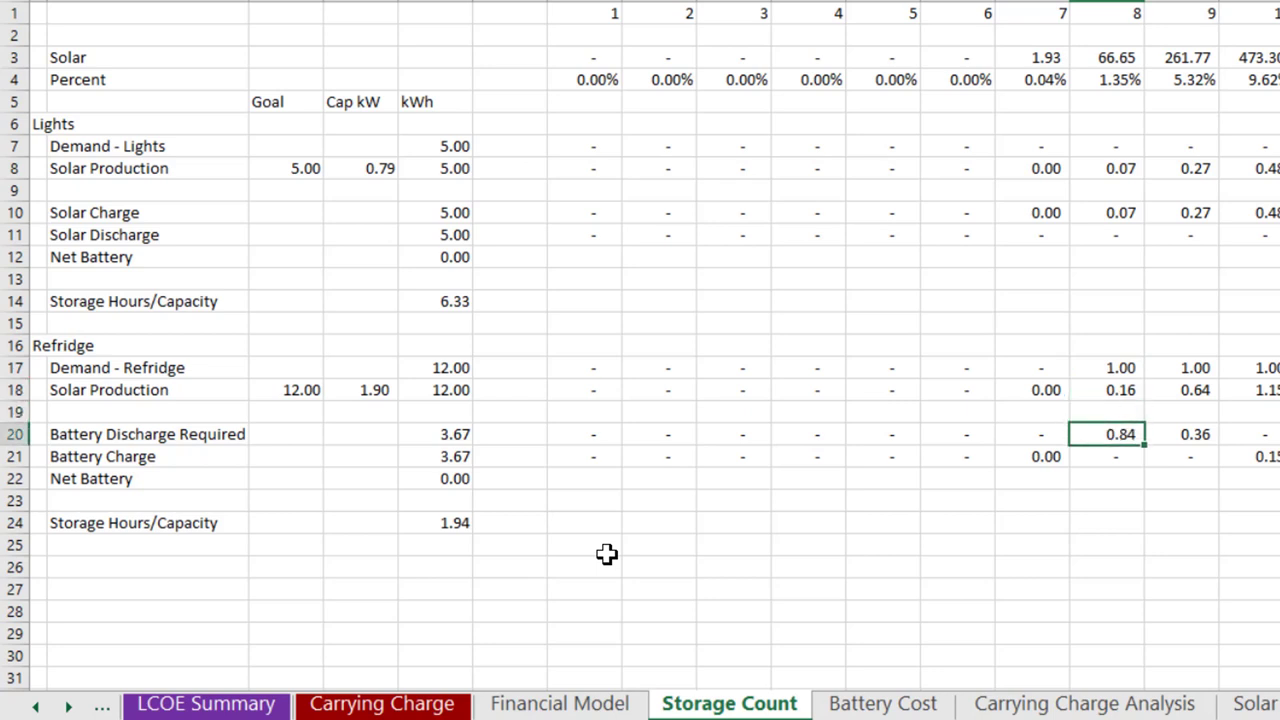
pyautogui.press('F2')
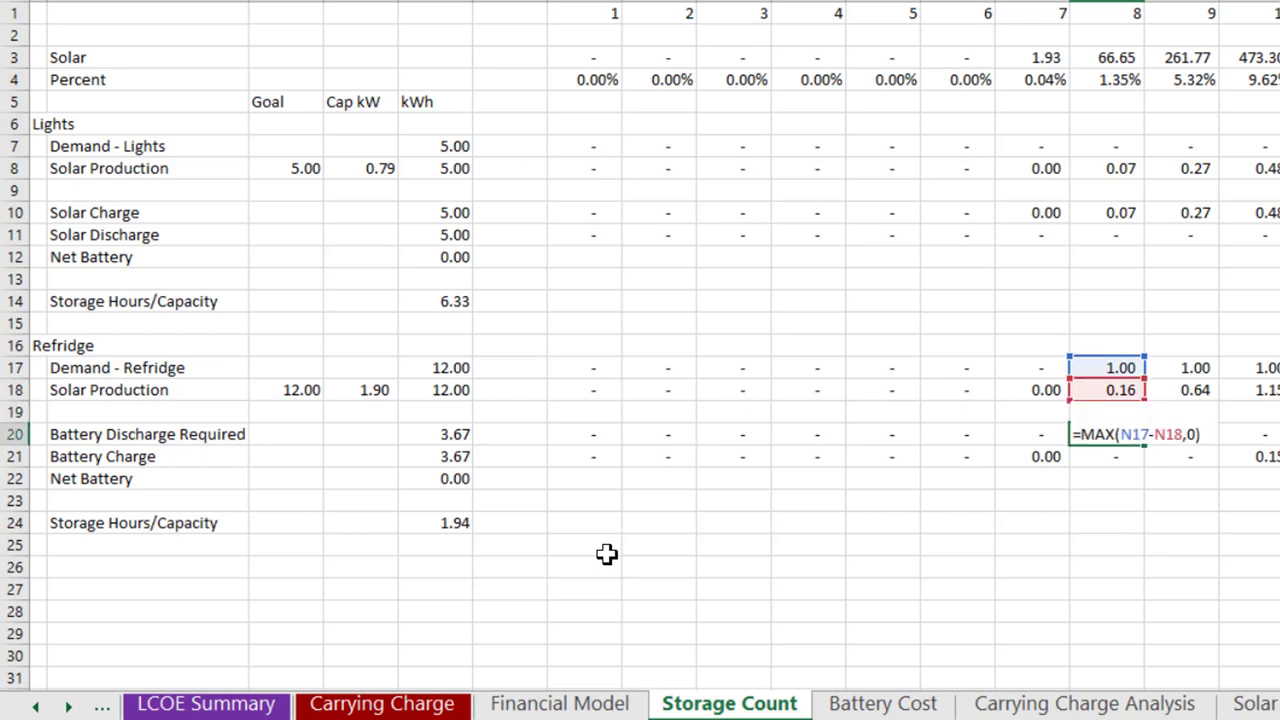
pyautogui.press('Escape')
# Step: Inspect the Battery Charge formula for hour 10 in P21
pyautogui.press('Down')
pyautogui.press('Left')
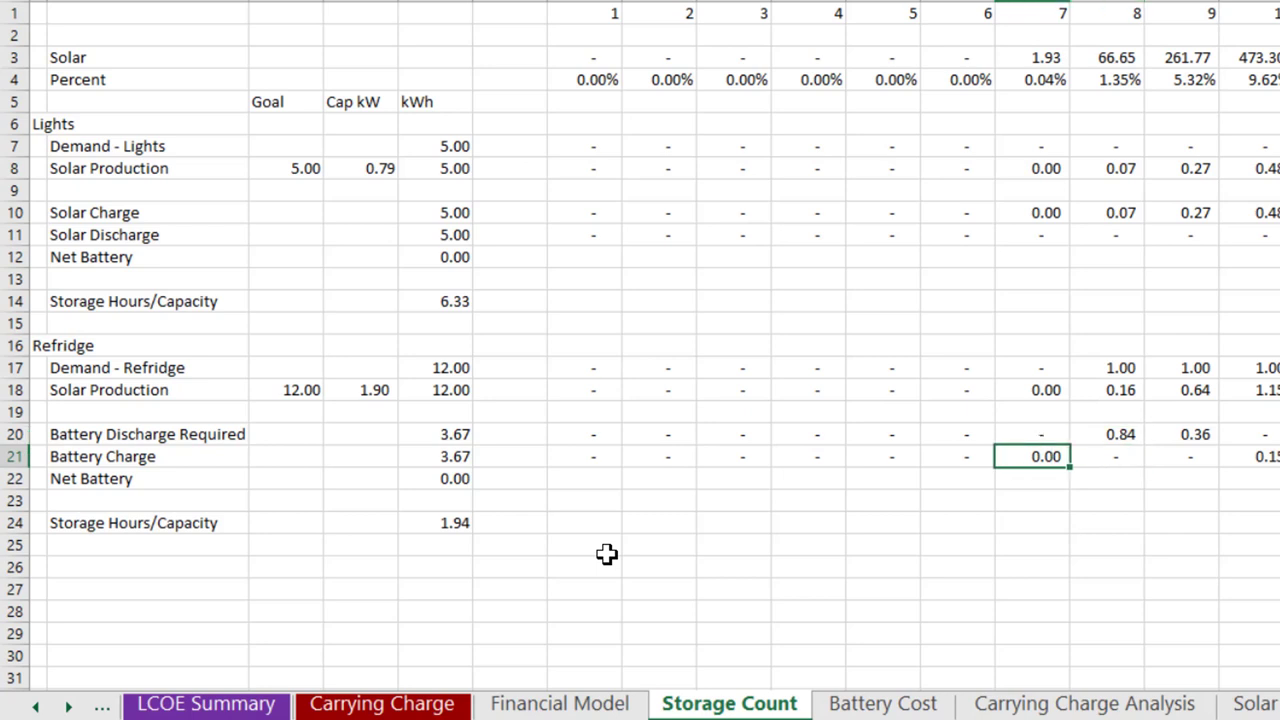
pyautogui.press('Right')
pyautogui.press('Right')
pyautogui.press('Right')
pyautogui.press('F2')
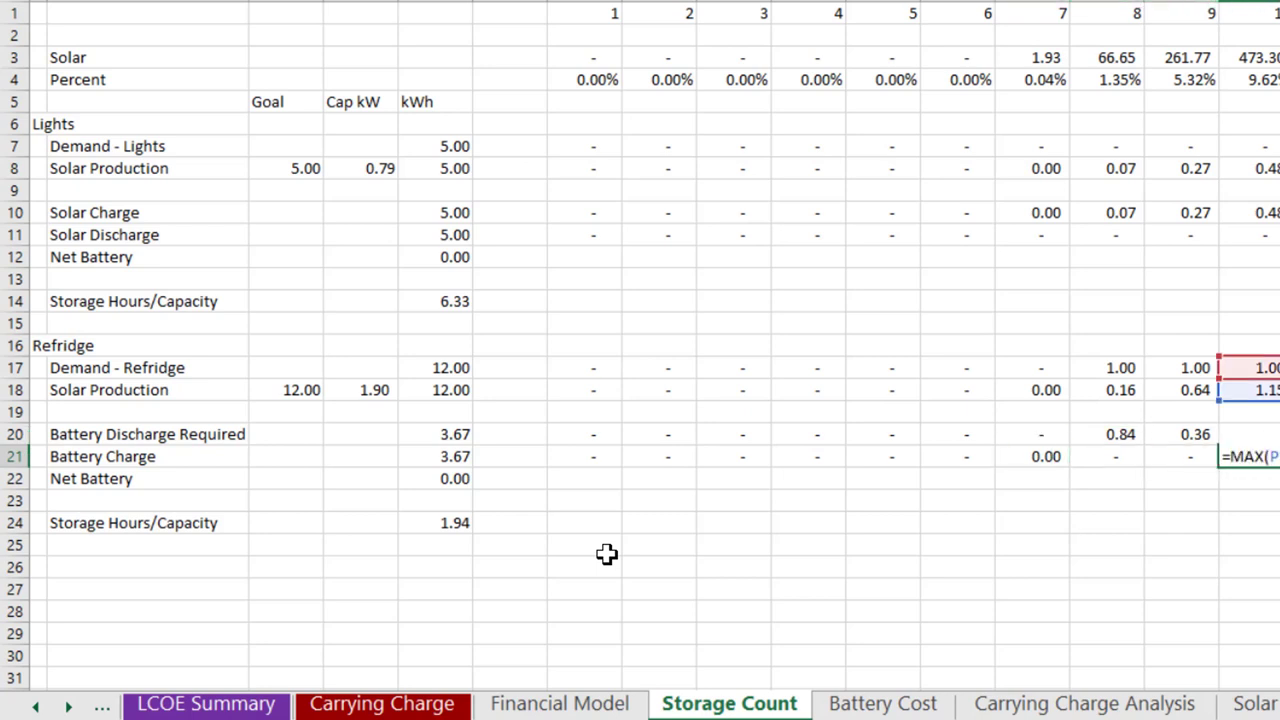
pyautogui.press('Escape')
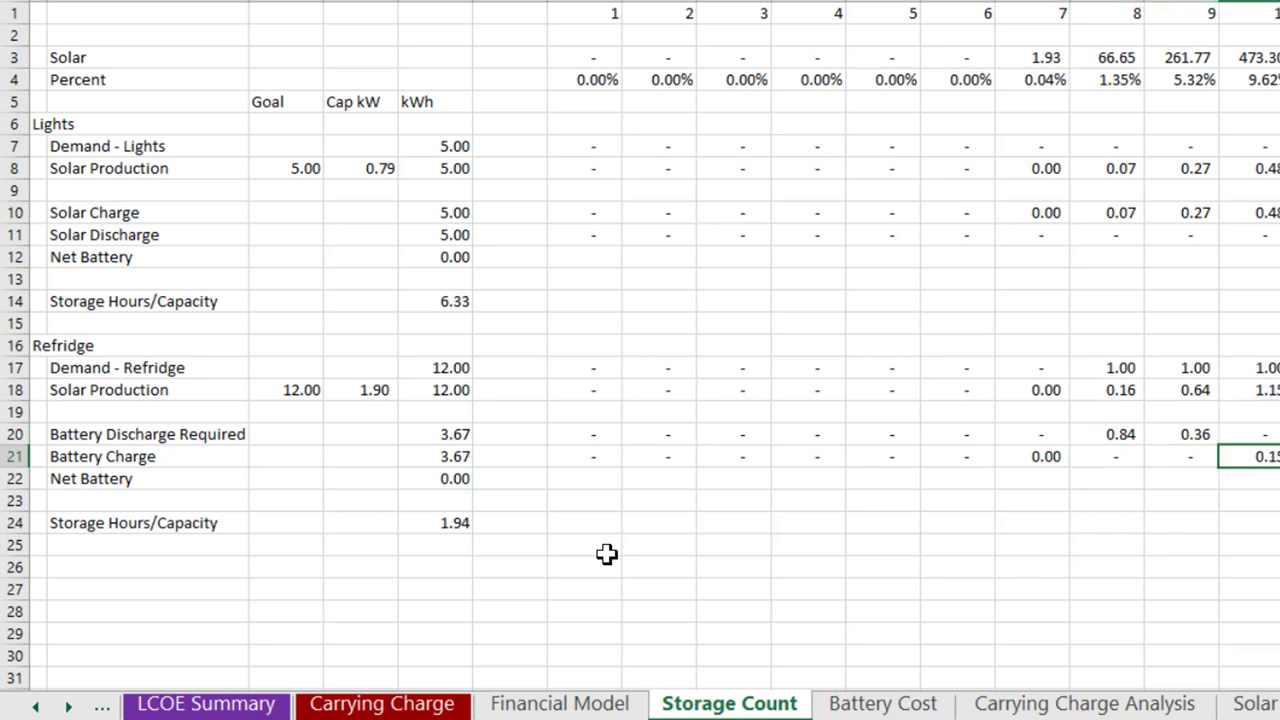
# Step: Review the Refridge solar production in row 18 from the daytime hours back to the Cap kW value in D18
pyautogui.hscroll(2, 607, 554)
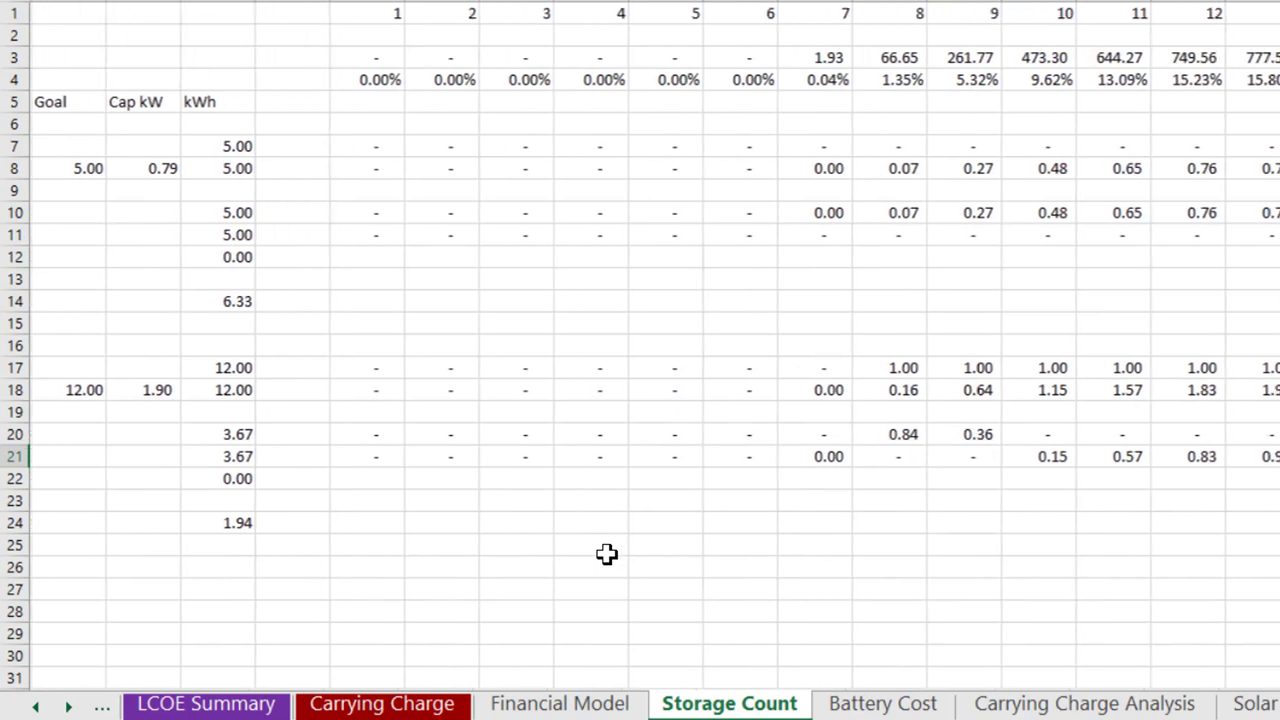
pyautogui.press('Up')
pyautogui.press('Up')
pyautogui.press('Up')
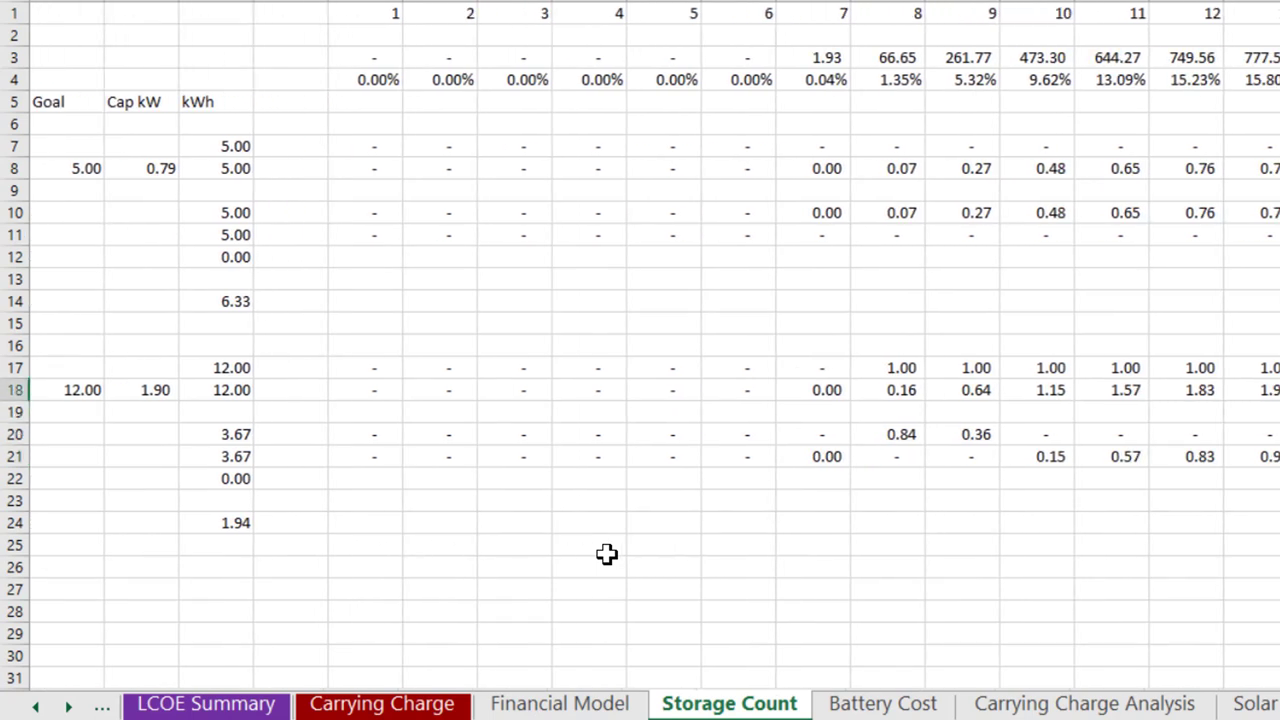
pyautogui.press('Left')
pyautogui.press('Left')
pyautogui.press('Left')
pyautogui.press('Left')
pyautogui.press('Left')
pyautogui.press('Left')
pyautogui.press('Left')
pyautogui.press('Left')
pyautogui.press('Left')
pyautogui.press('Left')
pyautogui.press('Left')
pyautogui.press('Left')
pyautogui.press('Left')
pyautogui.press('Left')
pyautogui.press('Right')
pyautogui.press('Right')
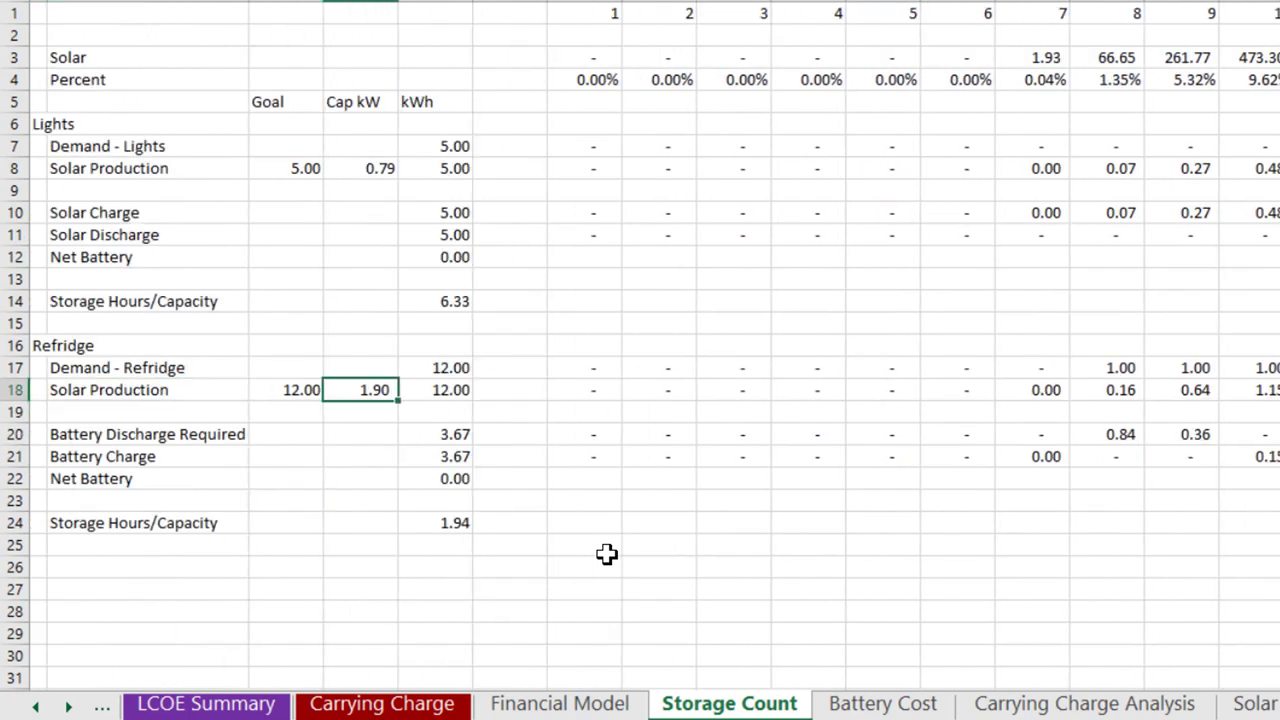
# Step: Trace the Refridge solar production in row 18 out to the midday hours and back to the row's start
pyautogui.press('Left')
pyautogui.press('Right')
pyautogui.press('Right')
pyautogui.press('Right')
pyautogui.press('Right')
pyautogui.press('Right')
pyautogui.press('Right')
pyautogui.press('Right')
pyautogui.press('Right')
pyautogui.press('Right')
pyautogui.press('Right')
pyautogui.press('Right')
pyautogui.press('Right')
pyautogui.press('Right')
pyautogui.press('Right')
pyautogui.press('Right')
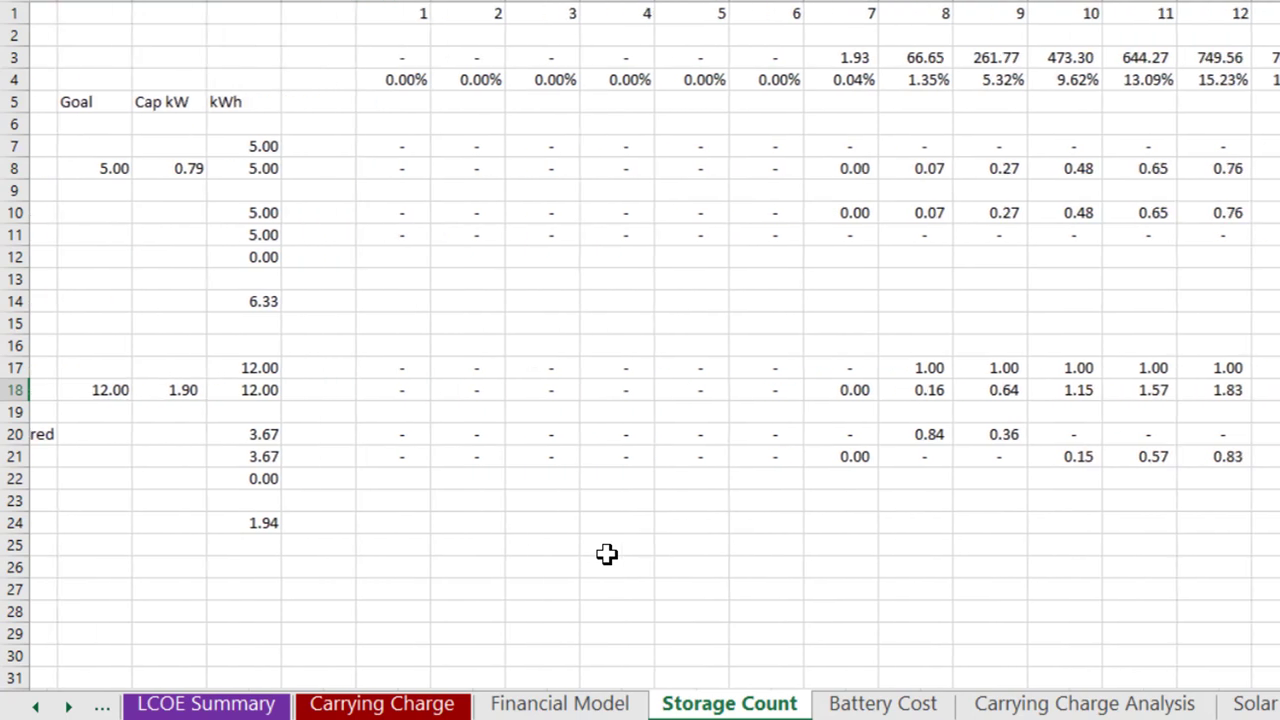
pyautogui.press('Right')
pyautogui.press('Left')
pyautogui.press('Left')
pyautogui.press('Left')
pyautogui.press('Left')
pyautogui.press('Left')
pyautogui.press('Left')
pyautogui.press('Left')
pyautogui.press('Left')
pyautogui.press('Left')
pyautogui.press('Left')
pyautogui.press('Left')
pyautogui.press('Left')
pyautogui.press('Left')
pyautogui.press('Left')
pyautogui.press('Left')
pyautogui.press('Left')
pyautogui.press('Left')
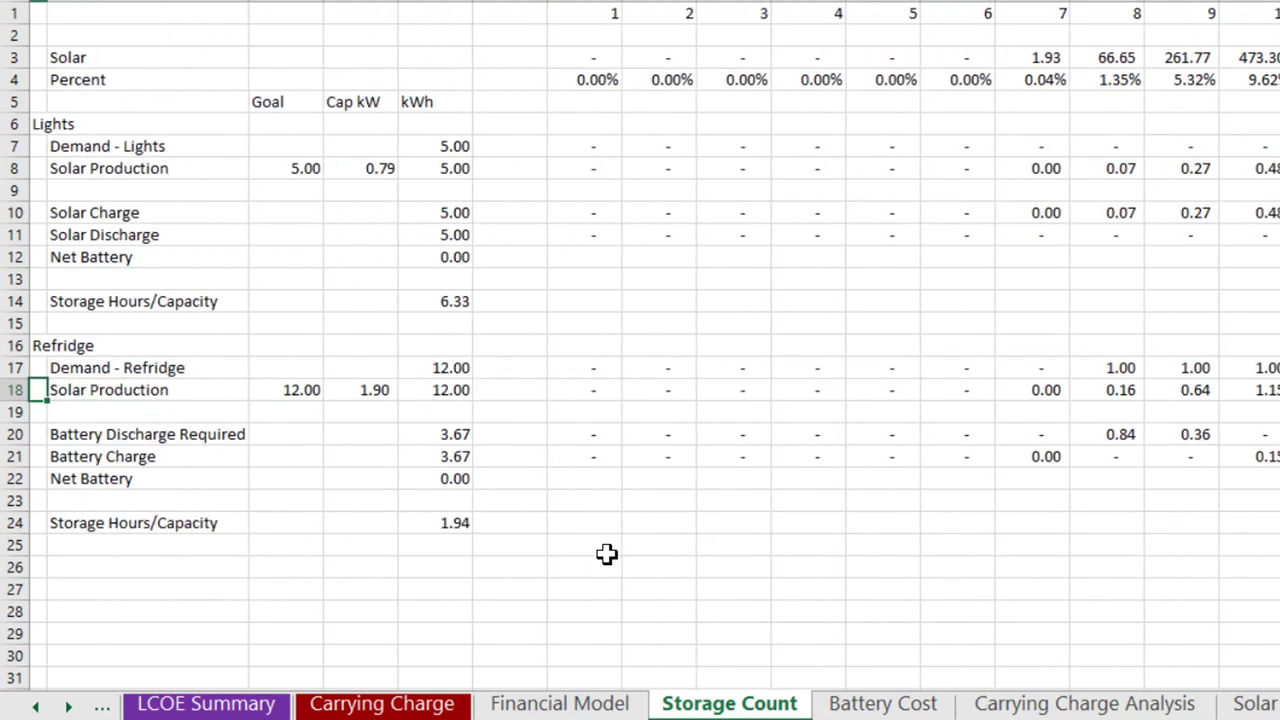
# Step: Check the Refridge solar production for the early hours of the day in row 18
pyautogui.press('Right')
pyautogui.press('Right')
pyautogui.press('Right')
pyautogui.press('Right')
pyautogui.press('Right')
pyautogui.press('Right')
pyautogui.press('Right')
pyautogui.press('Right')
pyautogui.press('Right')
pyautogui.press('Right')
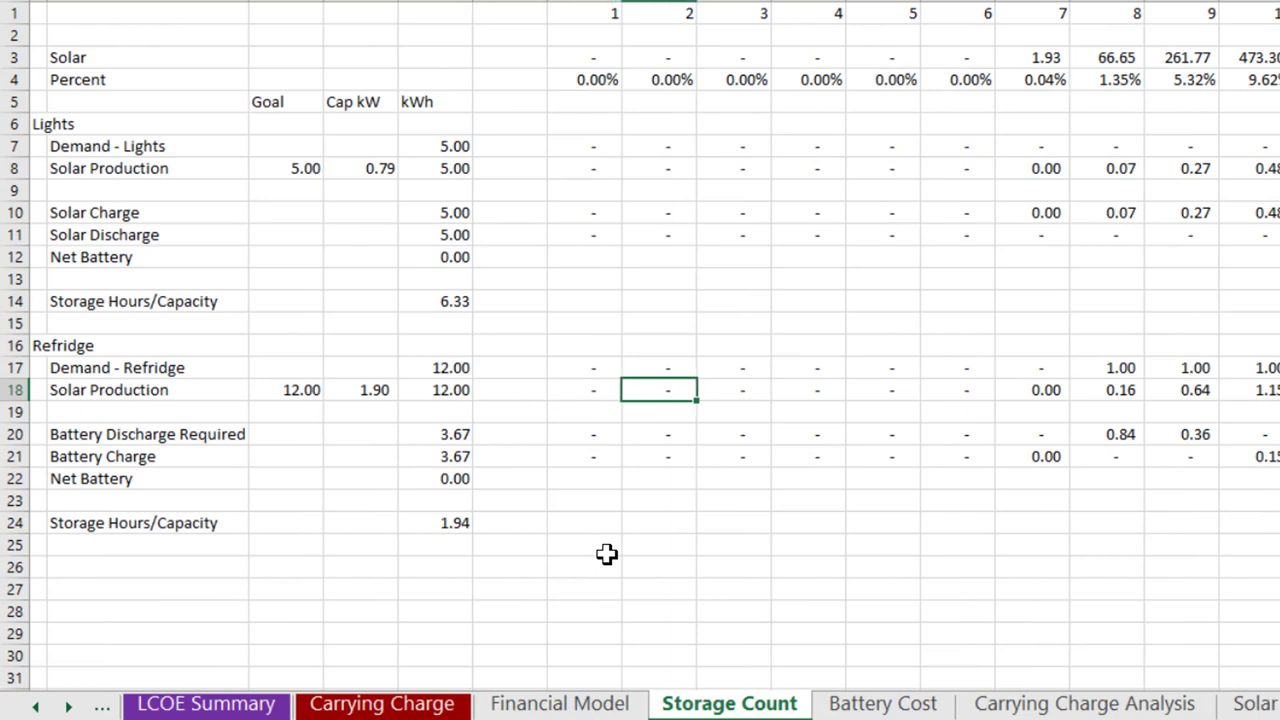
pyautogui.press('Right')
pyautogui.press('Right')
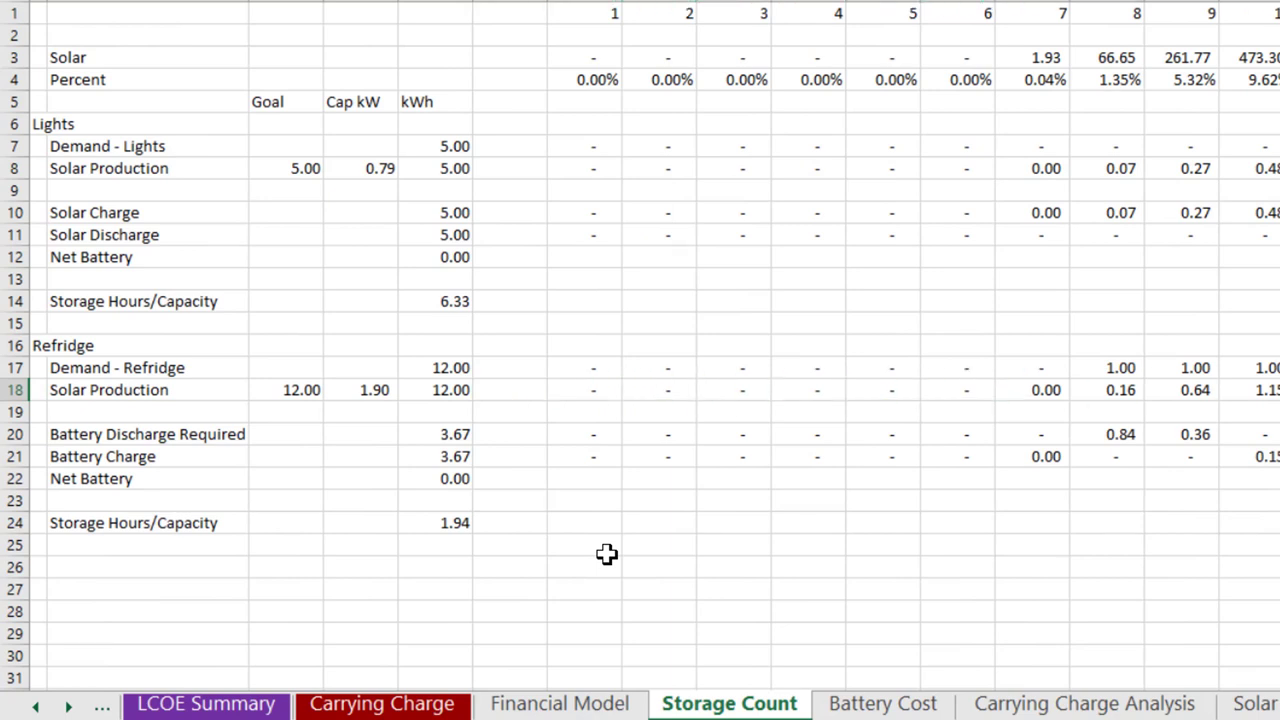
# Step: Inspect the formula behind the Refridge Cap kW value in D18
pyautogui.press('Left')
pyautogui.press('Left')
pyautogui.press('Left')
pyautogui.press('Left')
pyautogui.press('Left')
pyautogui.press('Left')
pyautogui.press('Left')
pyautogui.press('Left')
pyautogui.press('Left')
pyautogui.press('Left')
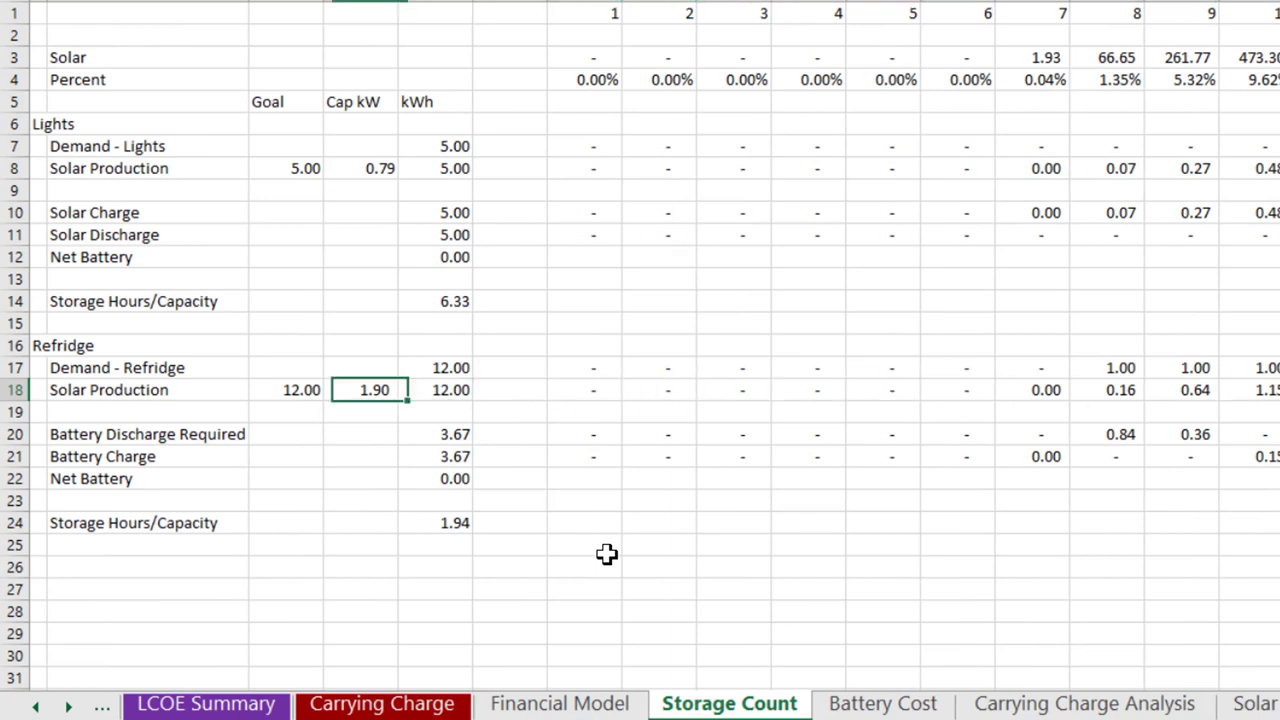
pyautogui.press('F2')
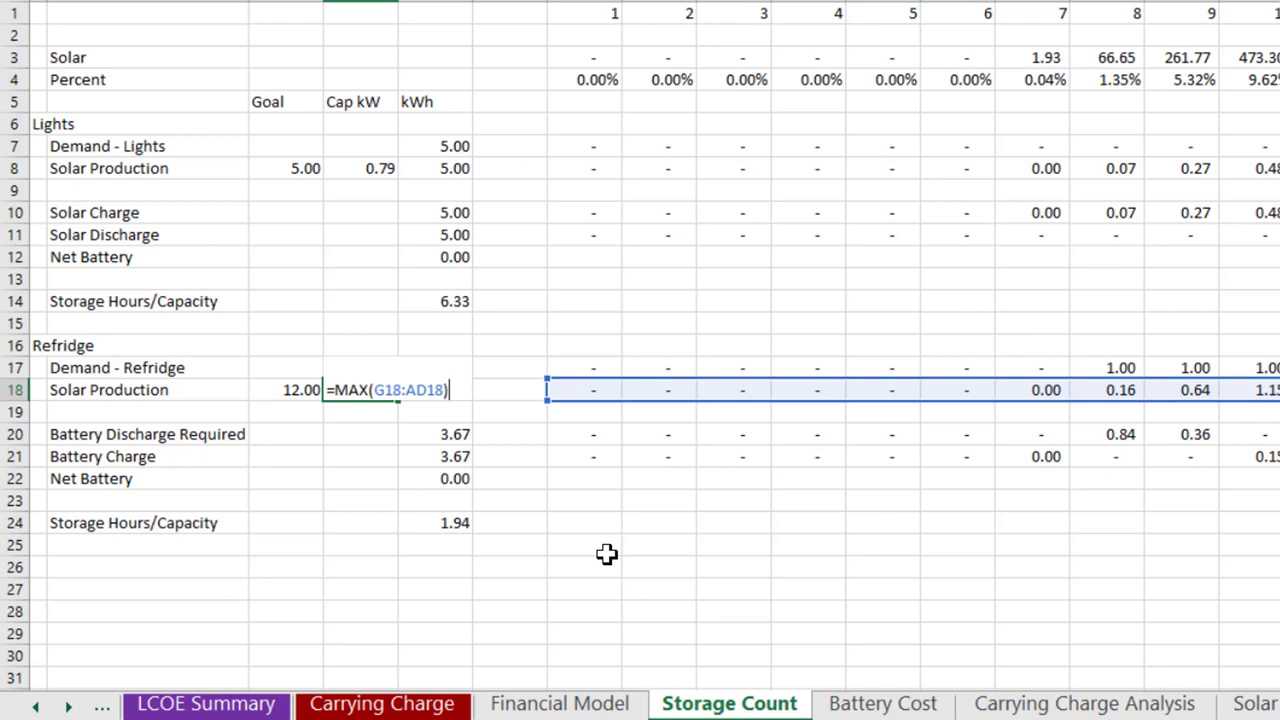
pyautogui.press('Return')
# Step: Compare the midday Refridge solar production in row 18 with the capacity at the start of the row
pyautogui.press('Right')
pyautogui.press('Right')
pyautogui.press('Right')
pyautogui.press('Right')
pyautogui.press('Right')
pyautogui.press('Right')
pyautogui.press('Right')
pyautogui.press('Right')
pyautogui.press('Right')
pyautogui.press('Right')
pyautogui.press('Right')
pyautogui.press('Right')
pyautogui.press('Right')
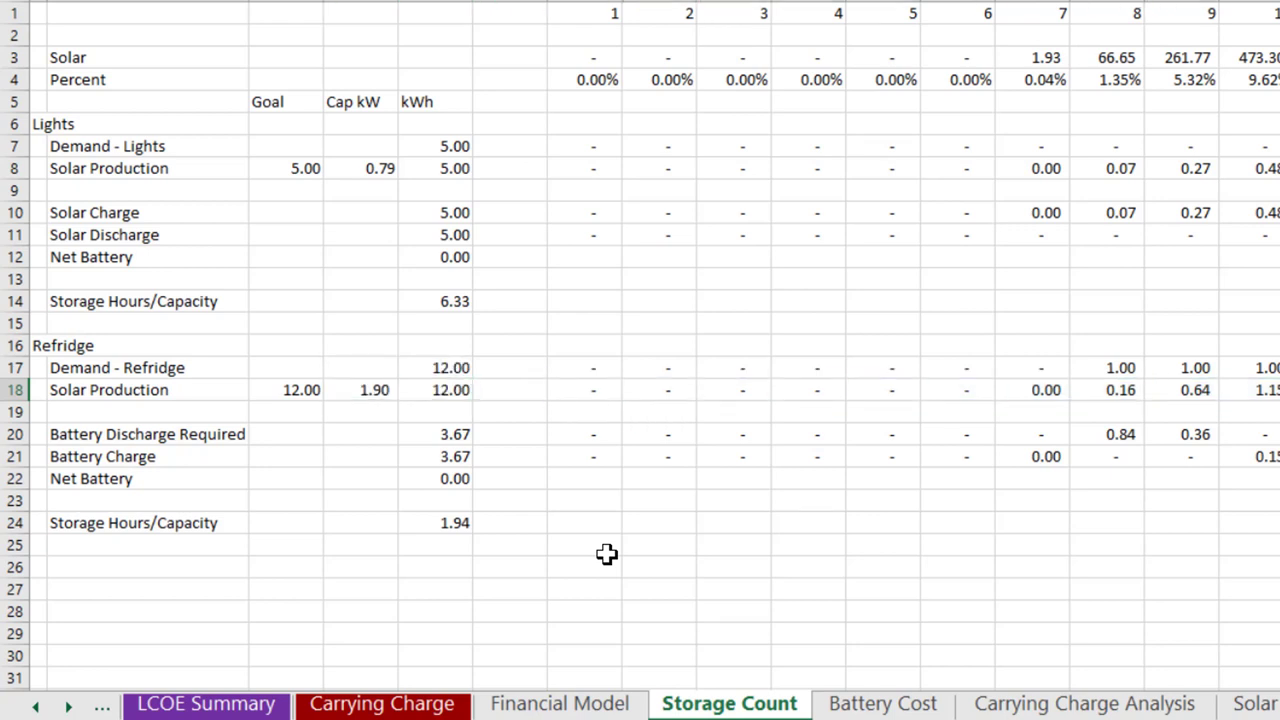
pyautogui.press('Left')
pyautogui.press('Left')
pyautogui.press('Left')
pyautogui.press('Left')
pyautogui.press('Left')
pyautogui.press('Left')
pyautogui.press('Left')
pyautogui.press('Left')
pyautogui.press('Left')
pyautogui.press('Left')
pyautogui.press('Left')
pyautogui.press('Left')
pyautogui.press('Left')
pyautogui.press('Left')
# Step: Follow row 18 to the midday production hours and check Battery Discharge Required below them in row 20
pyautogui.press('Right')
pyautogui.press('Right')
pyautogui.press('Right')
pyautogui.press('Right')
pyautogui.press('Right')
pyautogui.press('Right')
pyautogui.press('Right')
pyautogui.press('Right')
pyautogui.press('Right')
pyautogui.press('Right')
pyautogui.press('Right')
pyautogui.press('Right')
pyautogui.press('Right')
pyautogui.press('Down')
pyautogui.press('Down')
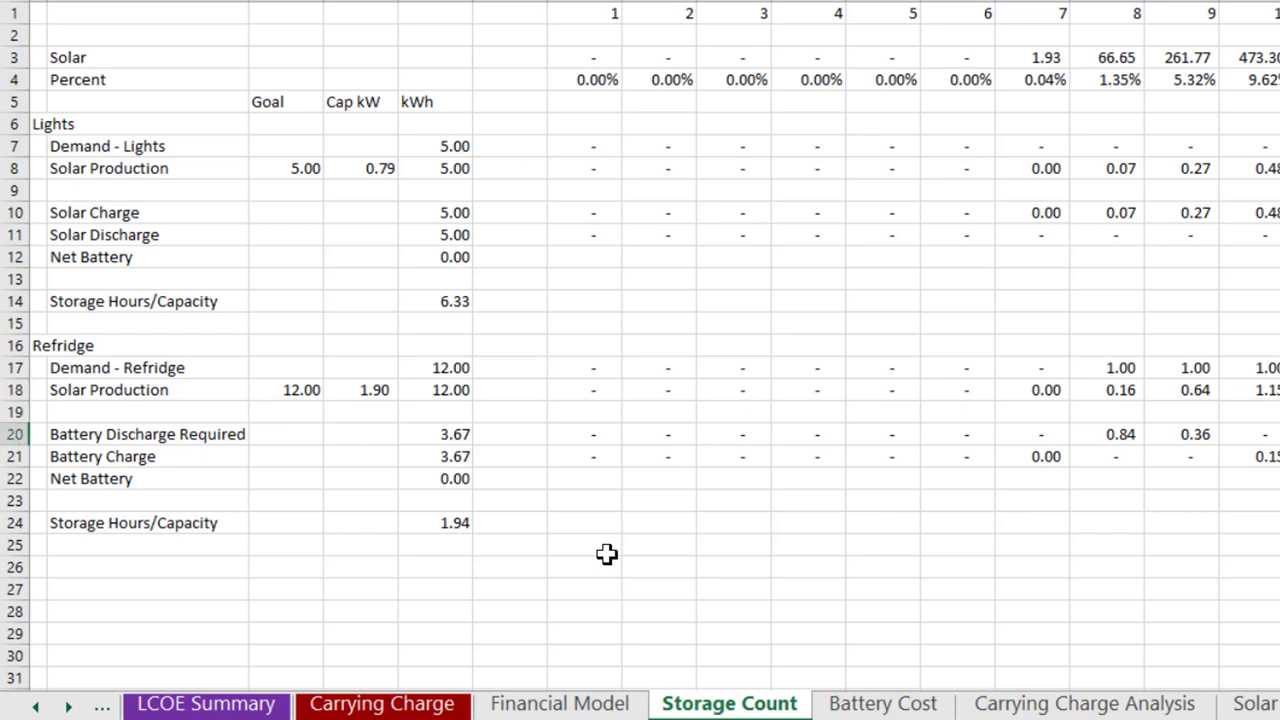
# Step: Review the hourly Battery Charge values in row 21 from the early hours through to midday
pyautogui.press('Down')
pyautogui.press('Left')
pyautogui.press('Left')
pyautogui.press('Left')
pyautogui.press('Left')
pyautogui.press('Left')
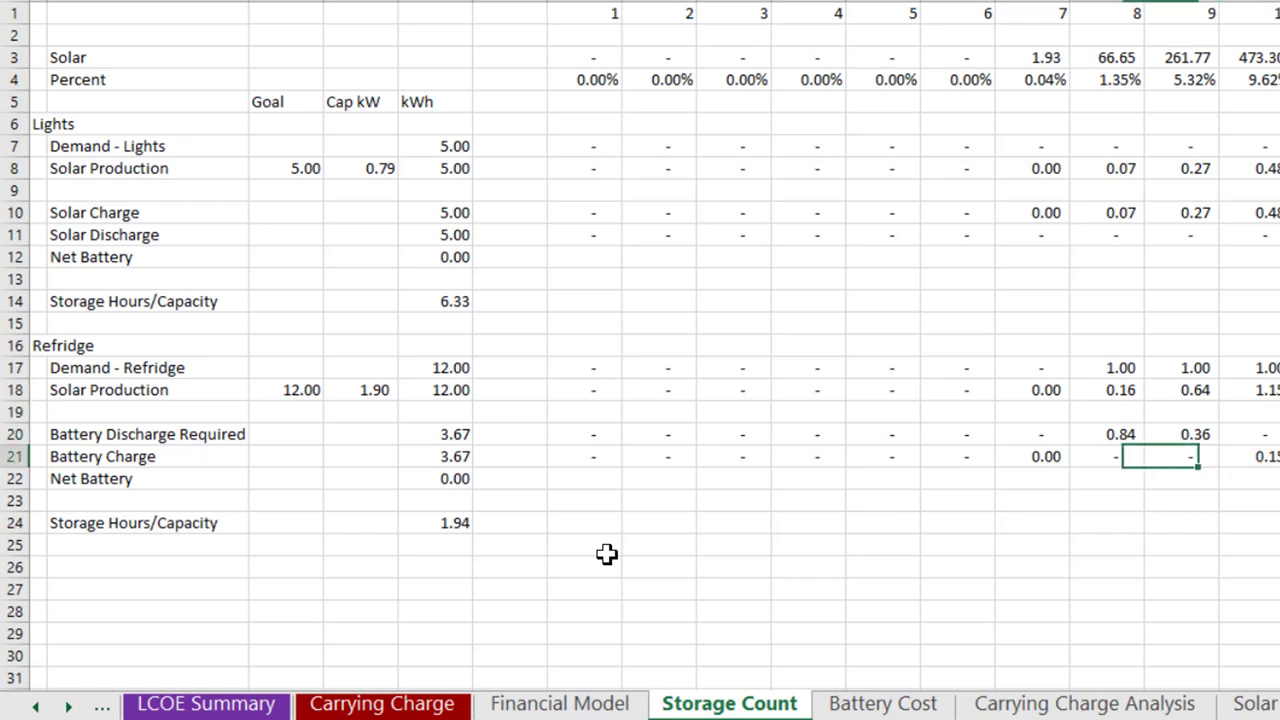
pyautogui.press('Left')
pyautogui.press('Left')
pyautogui.press('Left')
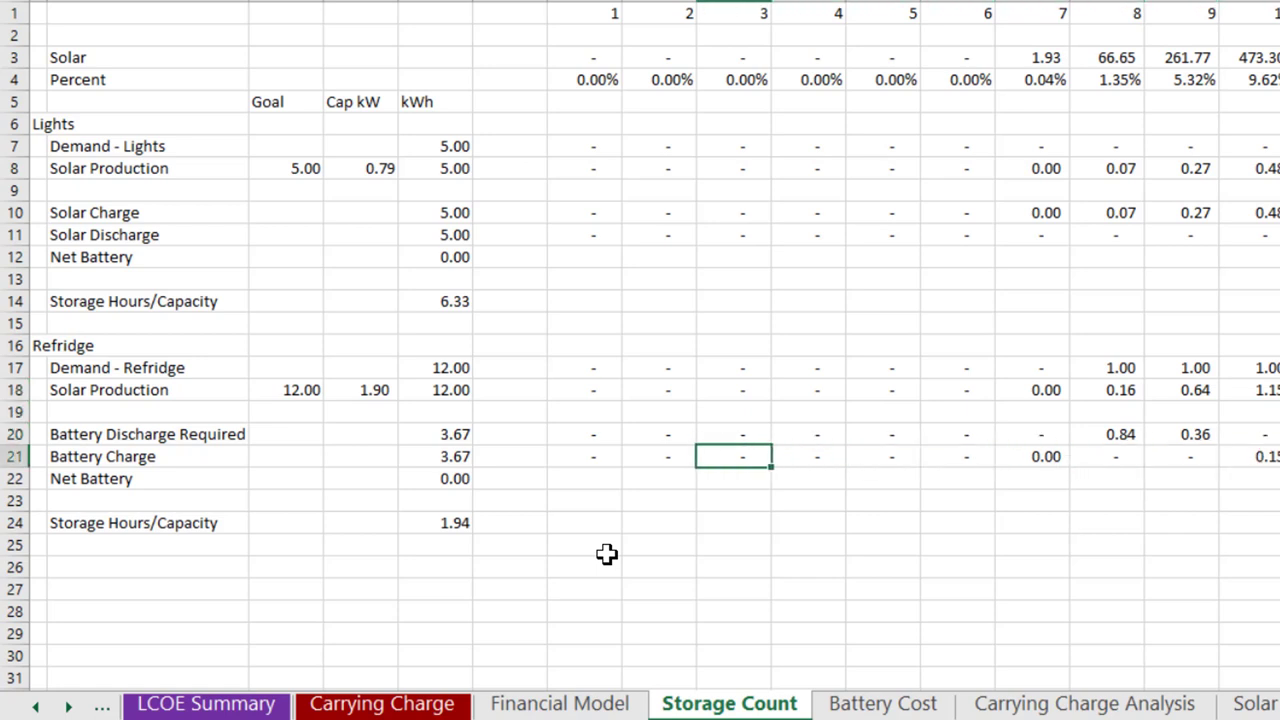
pyautogui.press('Right')
pyautogui.press('Right')
pyautogui.press('Right')
pyautogui.press('Right')
pyautogui.press('Left')
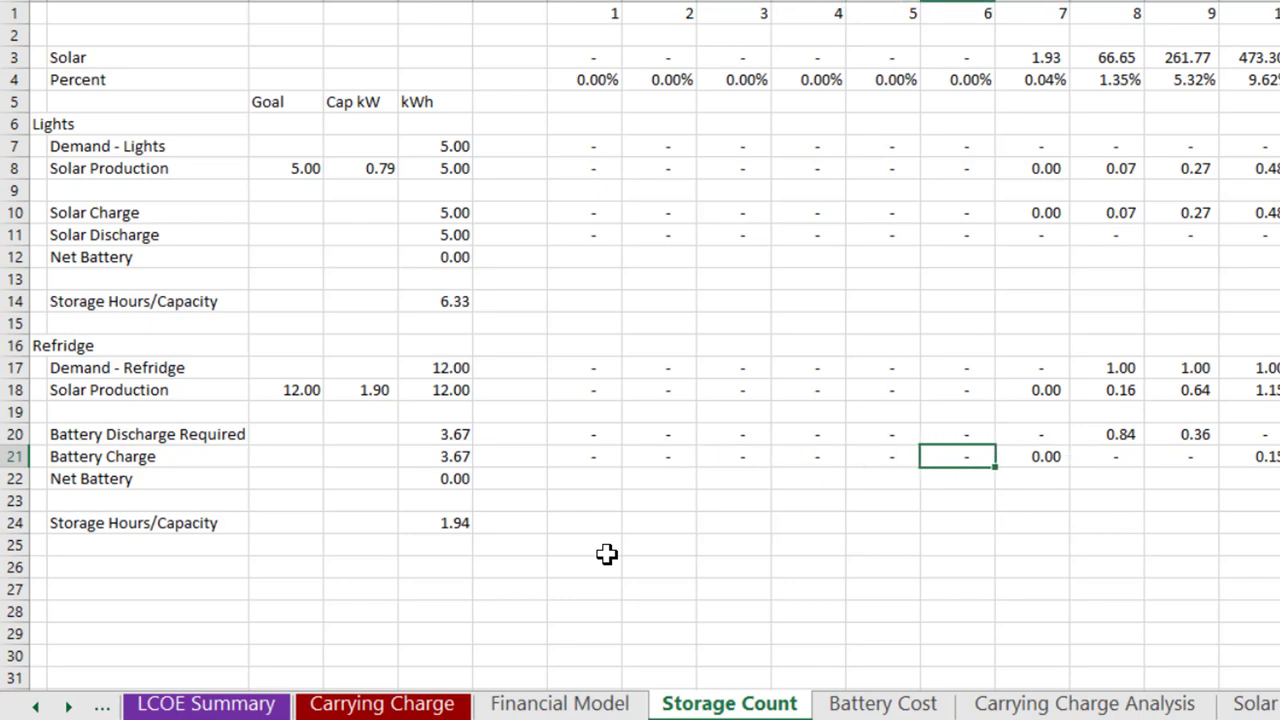
pyautogui.press('Right')
pyautogui.press('Right')
pyautogui.press('Right')
pyautogui.press('Right')
pyautogui.press('Right')
pyautogui.press('Right')
pyautogui.press('Right')
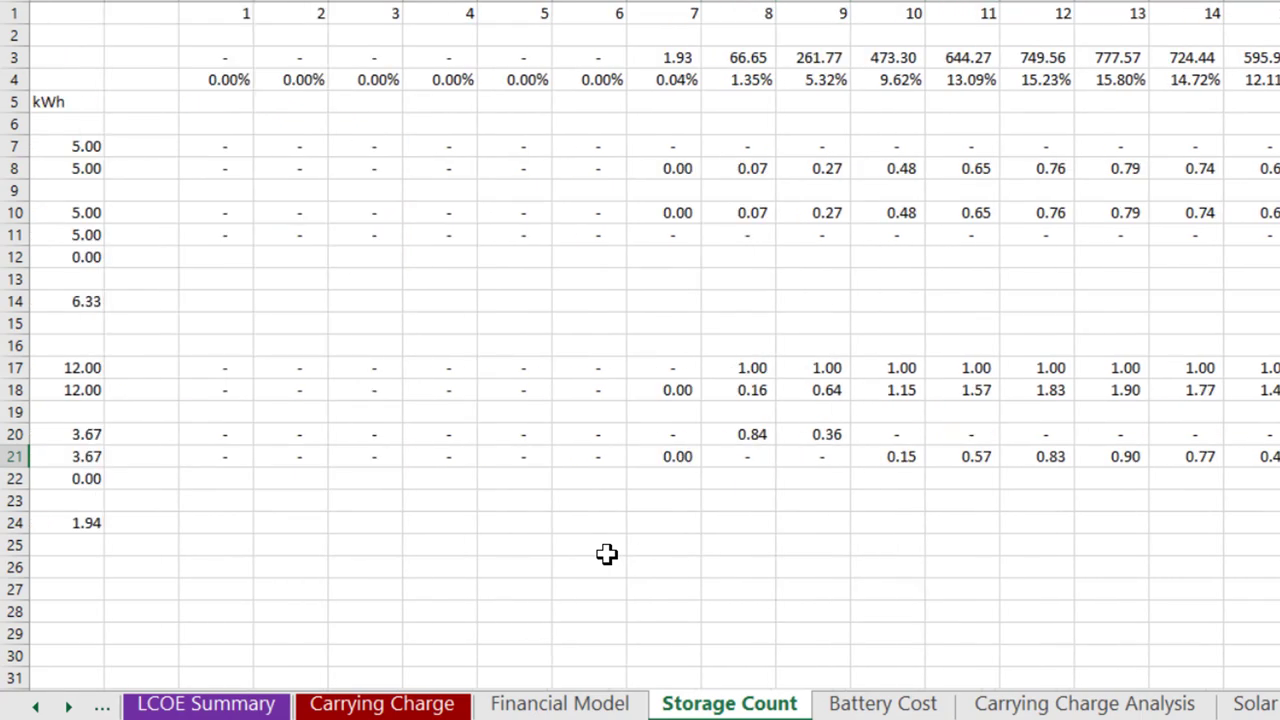
# Step: Inspect the formula behind the Refridge Battery Charge total in E21
pyautogui.press('Left')
pyautogui.press('Left')
pyautogui.press('Left')
pyautogui.press('Left')
pyautogui.press('Left')
pyautogui.press('Left')
pyautogui.press('Left')
pyautogui.press('Left')
pyautogui.press('Left')
pyautogui.press('Left')
pyautogui.press('Left')
pyautogui.press('Left')
pyautogui.press('Left')
pyautogui.press('Left')
pyautogui.press('Left')
pyautogui.press('Left')
pyautogui.press('Left')
pyautogui.press('Left')
pyautogui.press('Right')
pyautogui.press('Right')
pyautogui.press('Right')
pyautogui.press('Right')
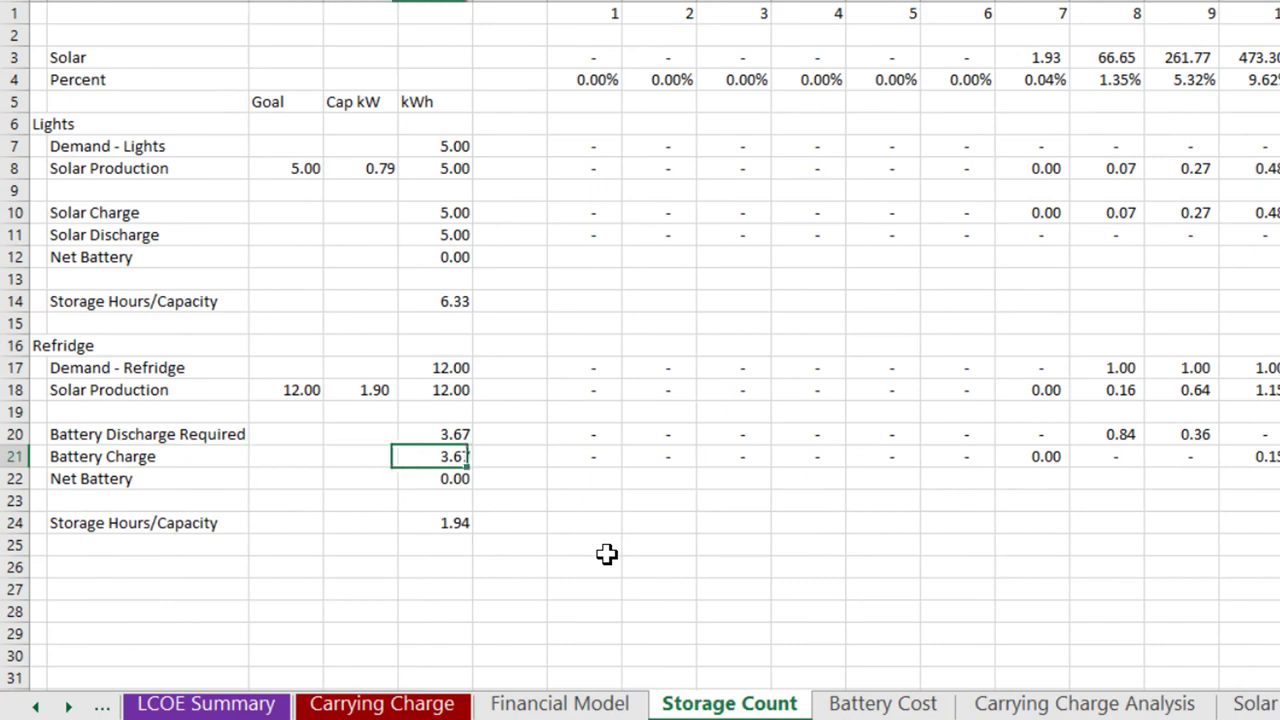
pyautogui.press('F2')
pyautogui.press('Escape')
pyautogui.press('Left')
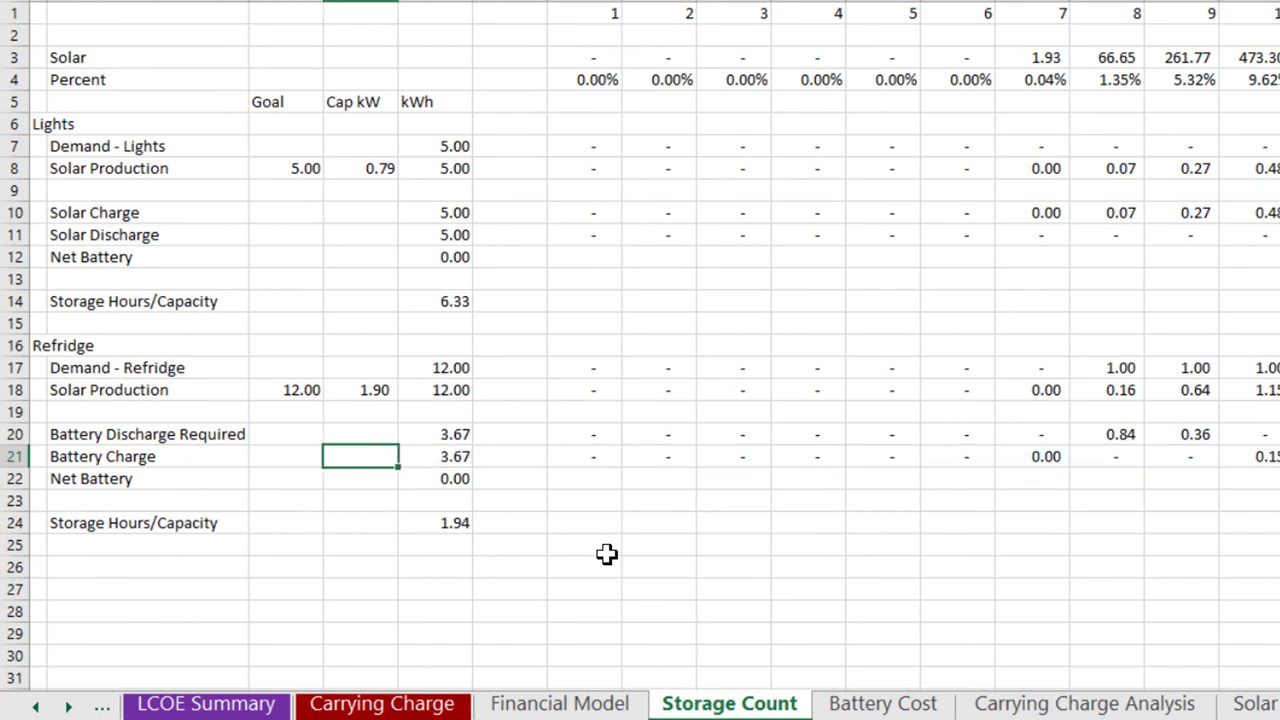
# Step: Follow the Battery Charge row through to the afternoon hours and return to the start of row 21
pyautogui.press('Right')
pyautogui.press('Right')
pyautogui.press('Right')
pyautogui.press('Right')
pyautogui.press('Right')
pyautogui.press('Right')
pyautogui.press('Right')
pyautogui.press('Right')
pyautogui.press('Right')
pyautogui.press('Right')
pyautogui.press('Right')
pyautogui.press('Right')
pyautogui.press('Right')
pyautogui.press('Right')
pyautogui.press('Right')
pyautogui.press('Right')
pyautogui.press('Right')
pyautogui.press('Right')
pyautogui.press('Right')
pyautogui.press('Right')
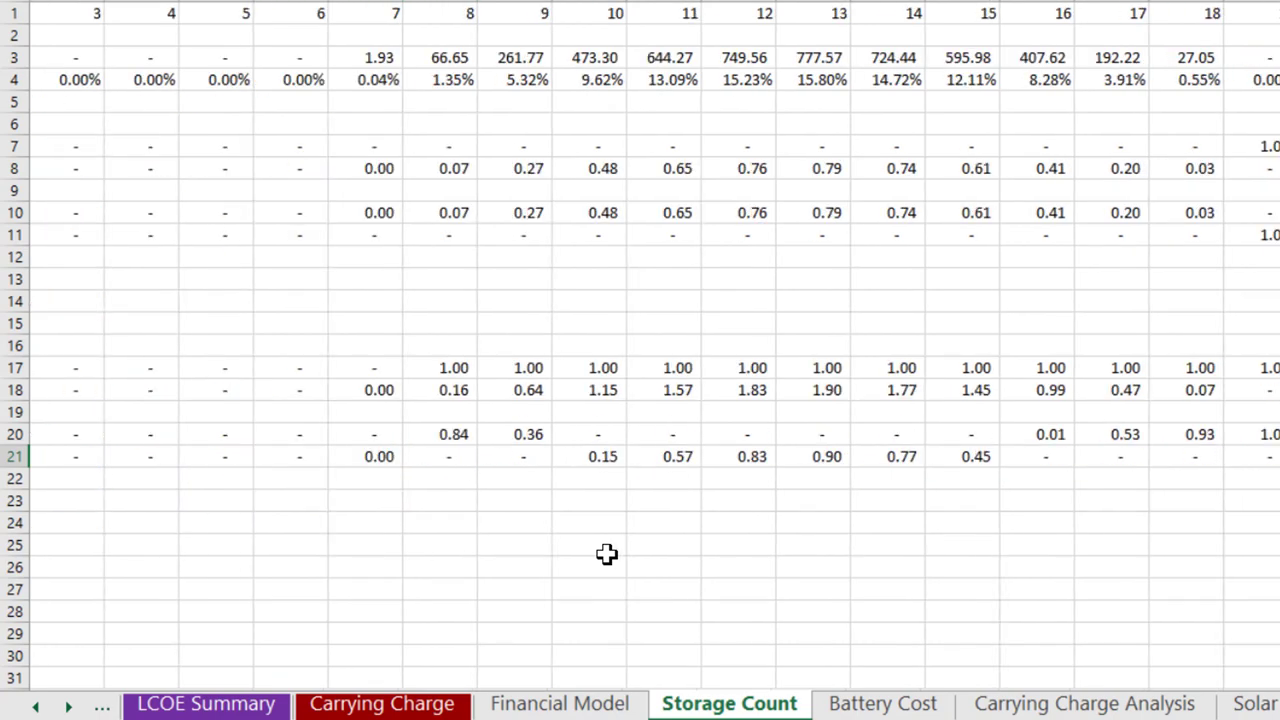
pyautogui.press('Left')
pyautogui.press('Left')
pyautogui.press('Left')
pyautogui.press('Left')
pyautogui.press('Left')
pyautogui.press('Left')
pyautogui.press('Left')
pyautogui.press('Left')
pyautogui.press('Left')
pyautogui.press('Left')
pyautogui.press('Left')
pyautogui.press('Left')
pyautogui.press('Left')
pyautogui.press('Left')
pyautogui.press('Left')
pyautogui.press('Left')
pyautogui.press('Left')
pyautogui.press('Left')
# Step: Compare the kWh totals for Lights demand and solar production with the Refridge solar production total in E18
pyautogui.press('Up')
pyautogui.press('Up')
pyautogui.press('Up')
pyautogui.press('Up')
pyautogui.press('Up')
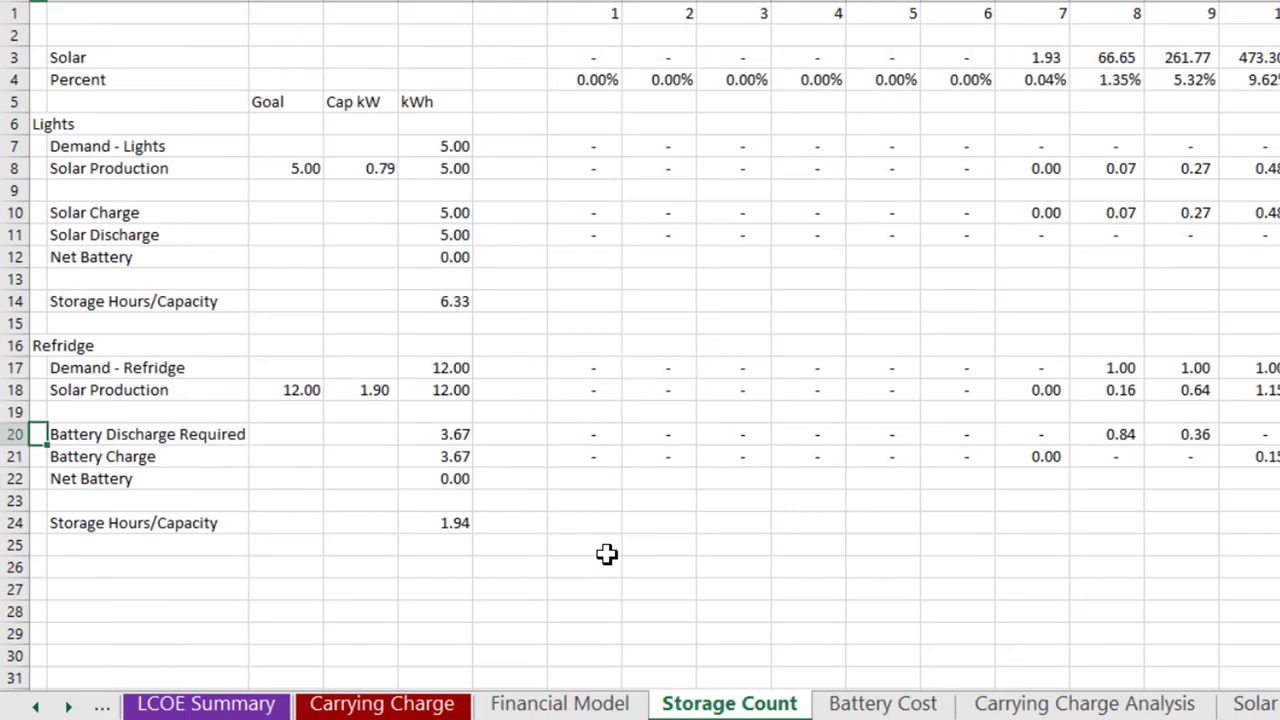
pyautogui.press('Up')
pyautogui.press('Up')
pyautogui.press('Up')
pyautogui.press('Up')
pyautogui.press('Up')
pyautogui.press('Up')
pyautogui.press('Up')
pyautogui.press('Right')
pyautogui.press('Right')
pyautogui.press('Right')
pyautogui.press('Right')
pyautogui.press('Right')
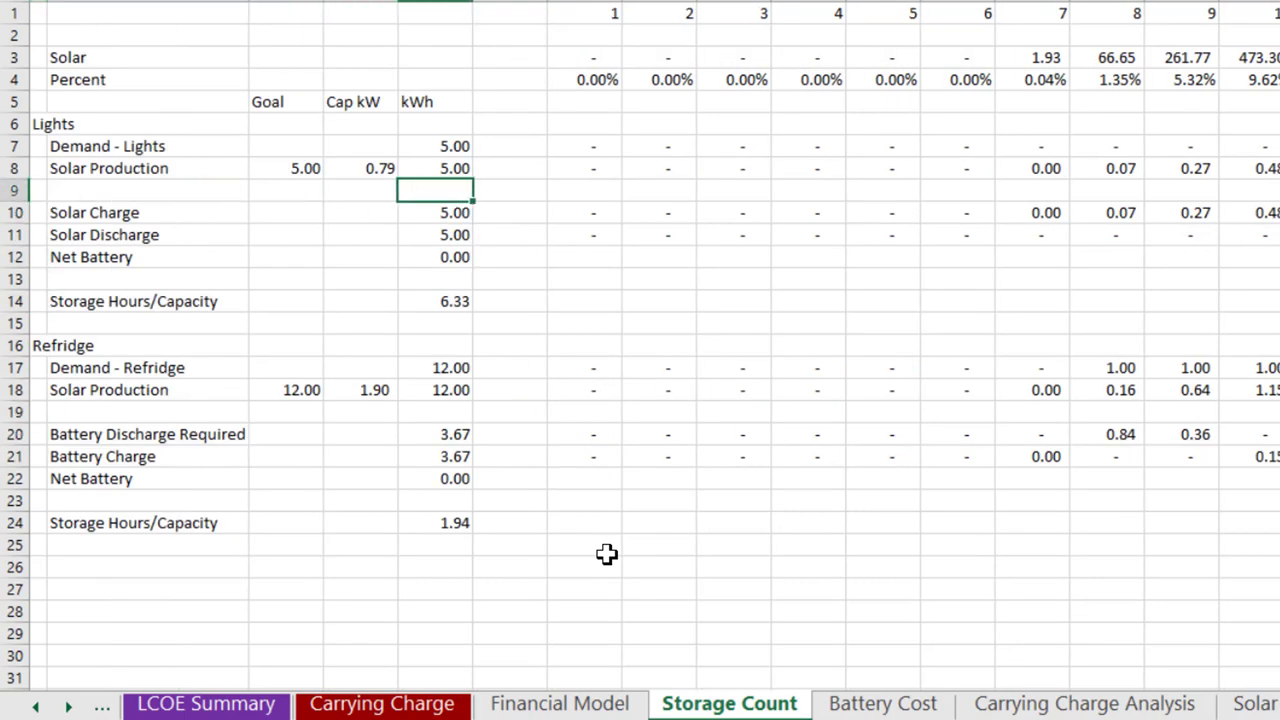
pyautogui.press('Up')
pyautogui.press('Up')
pyautogui.press('Down')
pyautogui.press('Down')
pyautogui.press('Down')
pyautogui.press('Down')
pyautogui.press('Down')
pyautogui.press('Down')
pyautogui.press('Down')
pyautogui.press('Down')
pyautogui.press('Down')
pyautogui.press('Down')
pyautogui.press('Down')
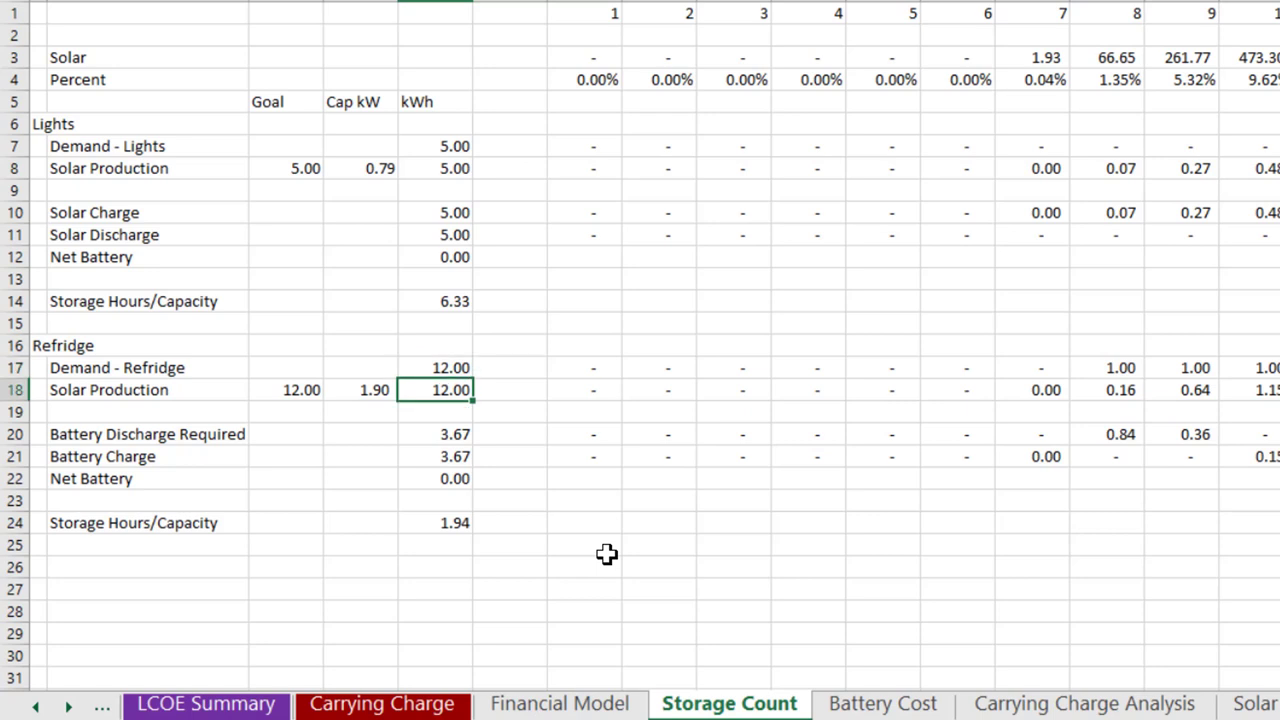
# Step: Inspect the formula behind the Refridge Storage Hours/Capacity value in E24
pyautogui.press('Down')
pyautogui.press('Down')
pyautogui.press('Down')
pyautogui.press('Down')
pyautogui.press('Down')
pyautogui.press('Down')
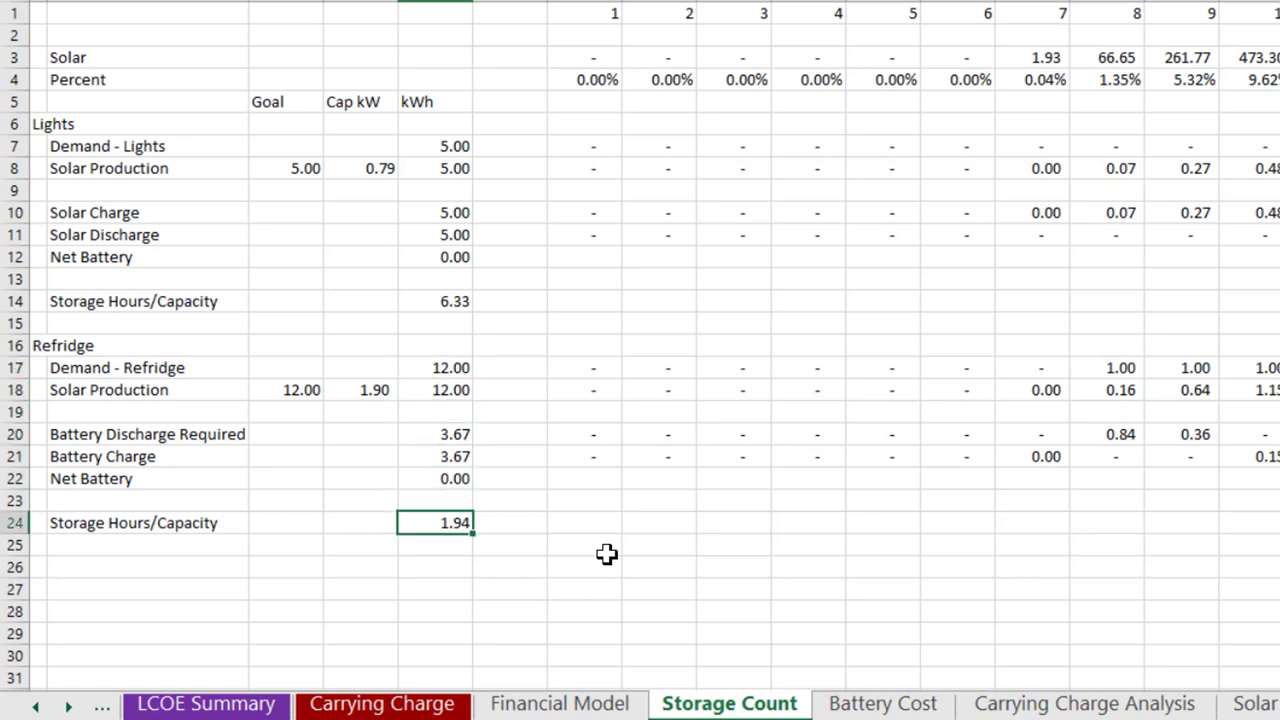
pyautogui.press('F2')
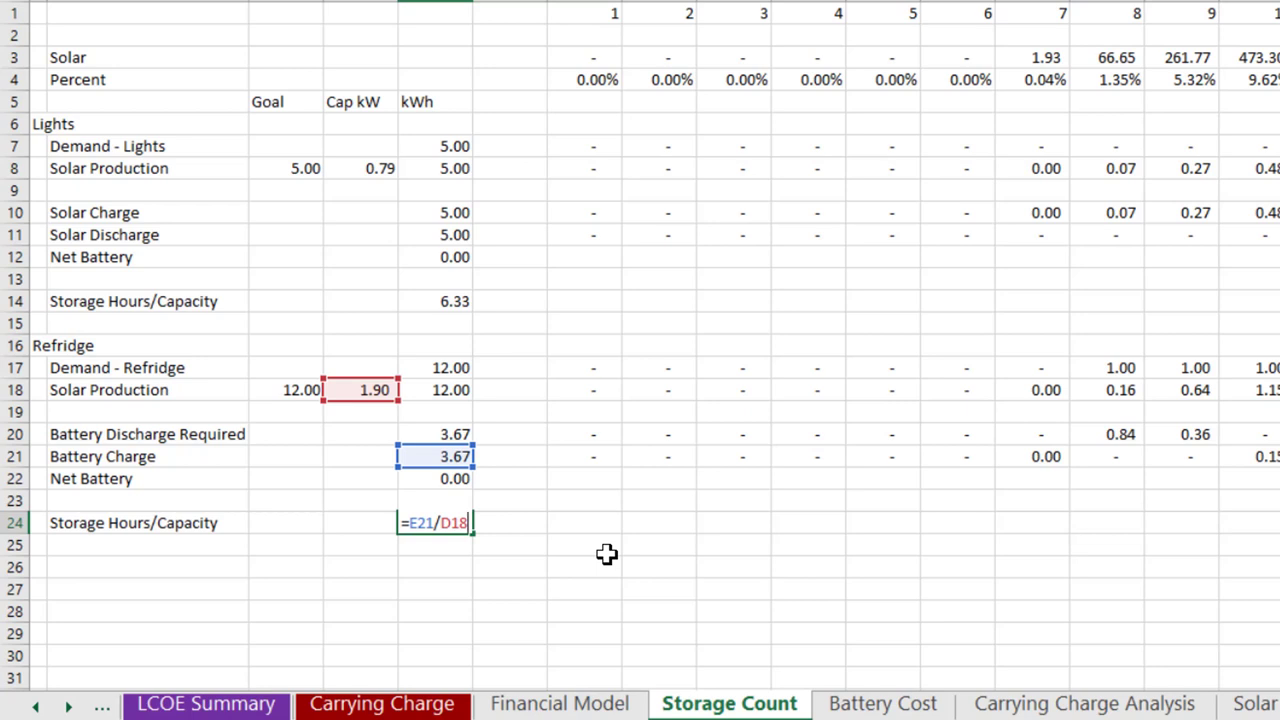
pyautogui.press('Escape')
# Step: Check which hourly cells the Battery Charge total in E21 sums
pyautogui.press('Up')
pyautogui.press('Up')
pyautogui.press('Up')
pyautogui.press('F2')
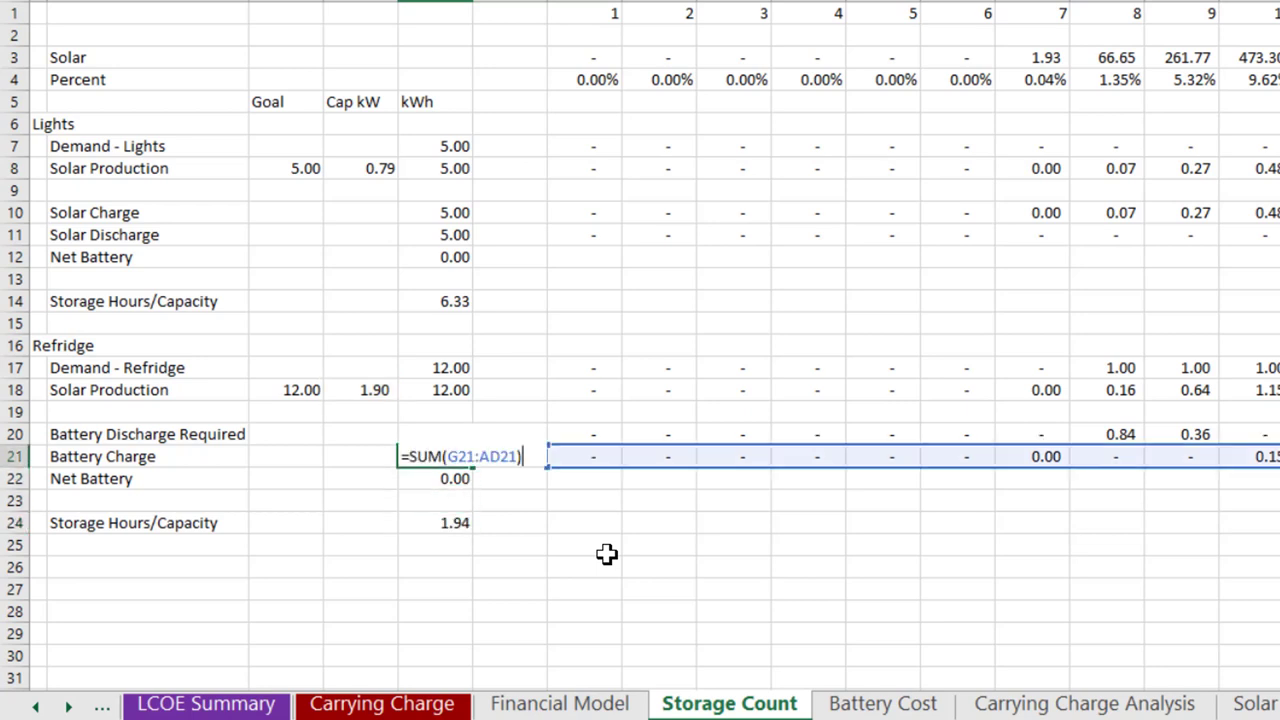
pyautogui.press('Escape')
# Step: Check the Refridge Cap kW cell D18 and compare it with the Battery Charge total in E21
pyautogui.press('Left')
pyautogui.press('Left')
pyautogui.press('Up')
pyautogui.press('Up')
pyautogui.press('Up')
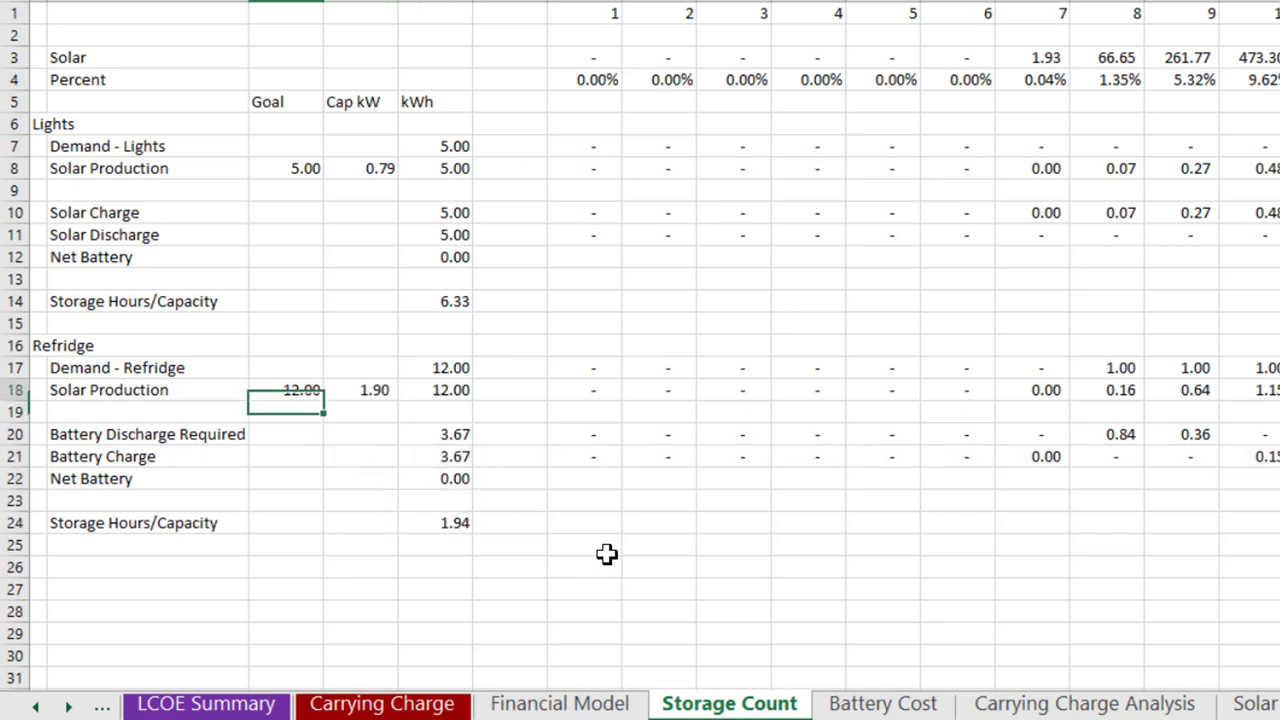
pyautogui.press('Right')
pyautogui.press('F2')
pyautogui.press('Return')
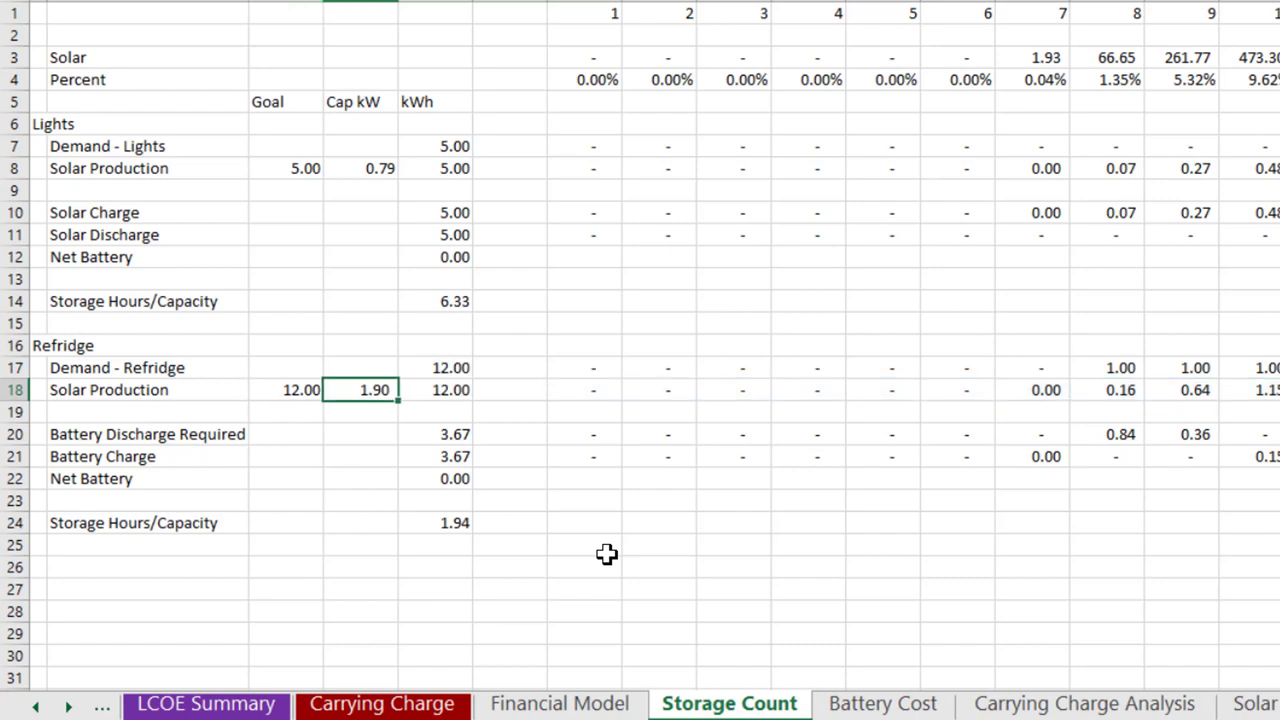
pyautogui.press('Down')
pyautogui.press('Down')
pyautogui.press('Down')
pyautogui.press('Right')
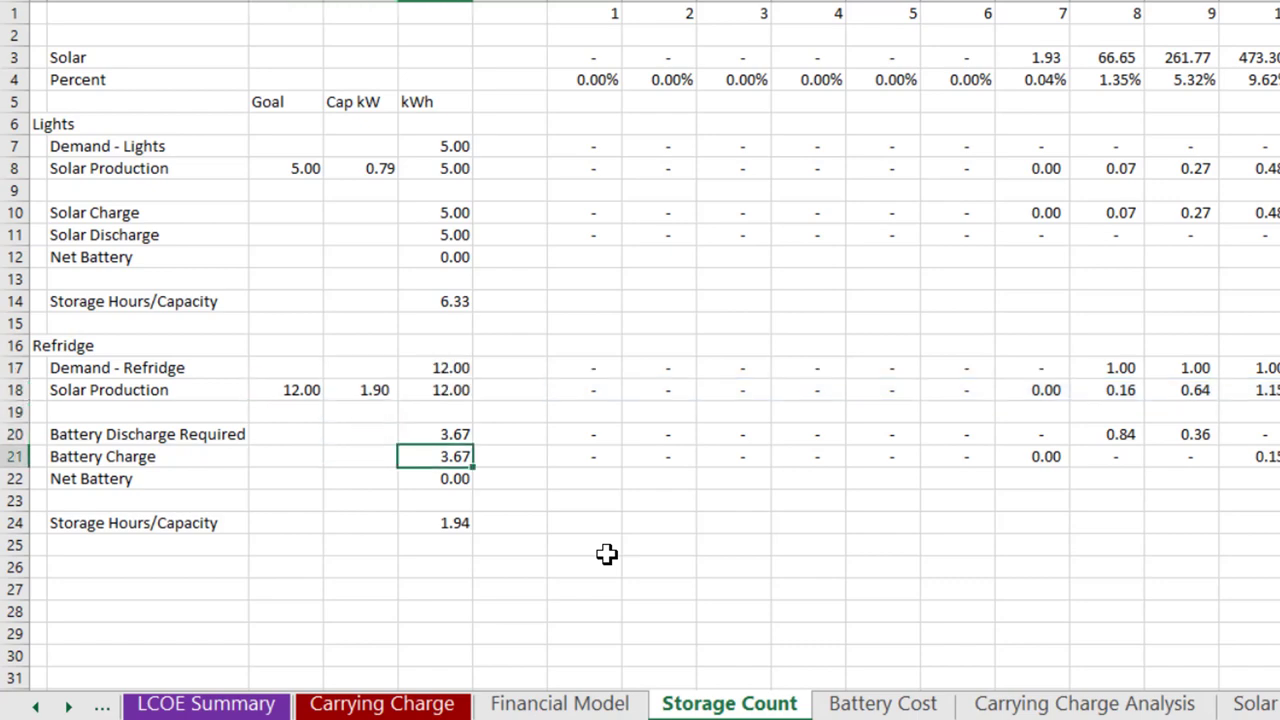
# Step: Switch to the LCOE Summary sheet and go to LCOE per MWh Before Fuel for Battery Back-Up in N21
pyautogui.hotkey('ctrl', 'pageup')
pyautogui.hotkey('ctrl', 'pageup')
pyautogui.hotkey('ctrl', 'pageup')
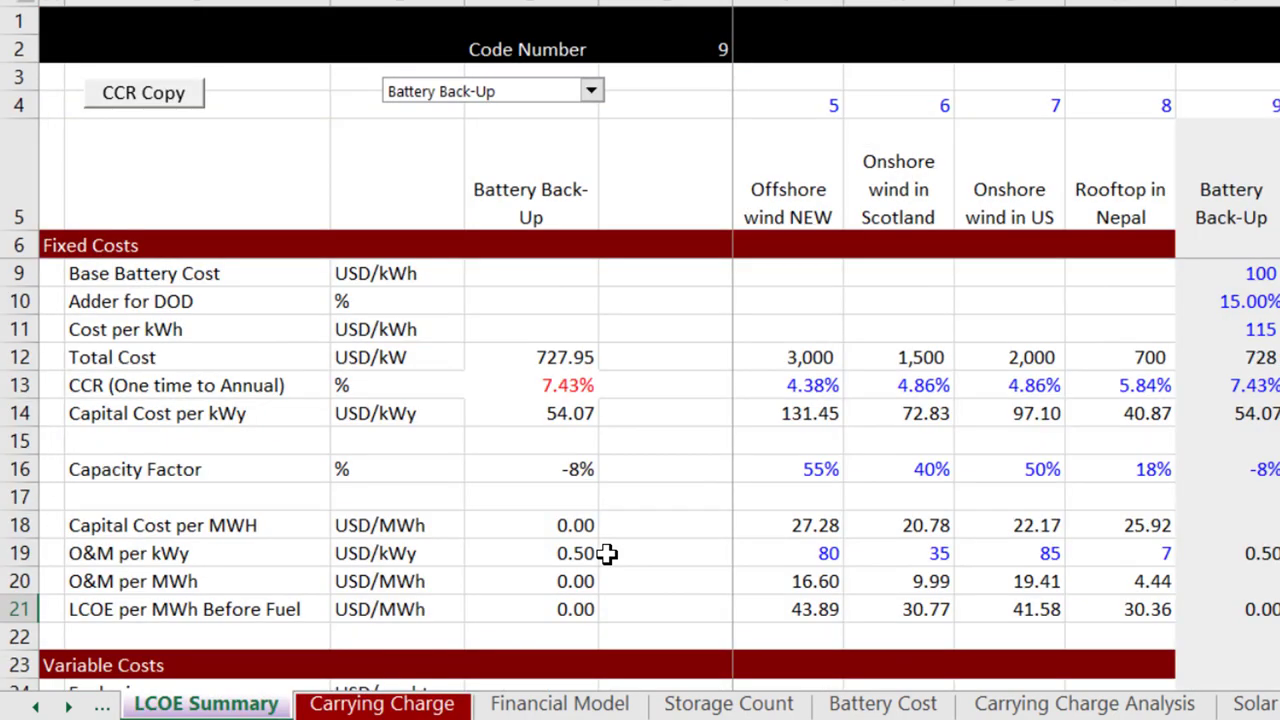
pyautogui.scroll(1, 607, 553)
pyautogui.scroll(-1, 590, 550)
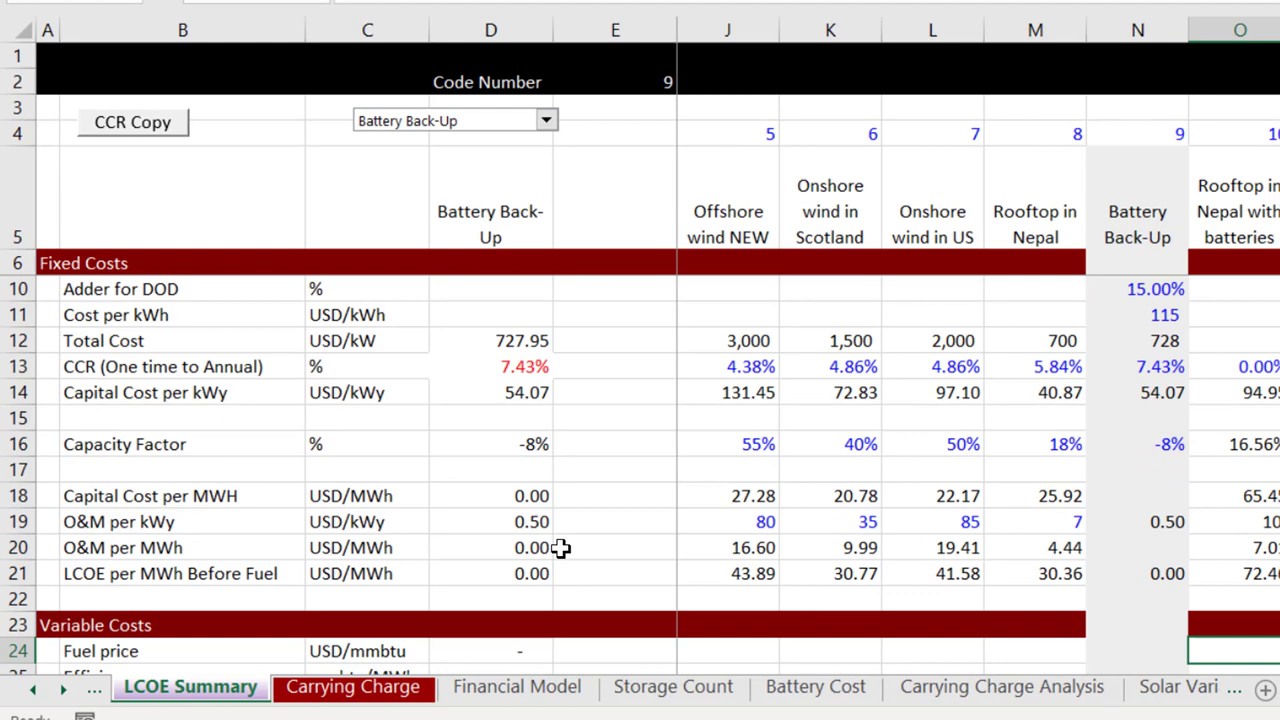
pyautogui.press('Up')
pyautogui.press('Left')
pyautogui.press('Left')
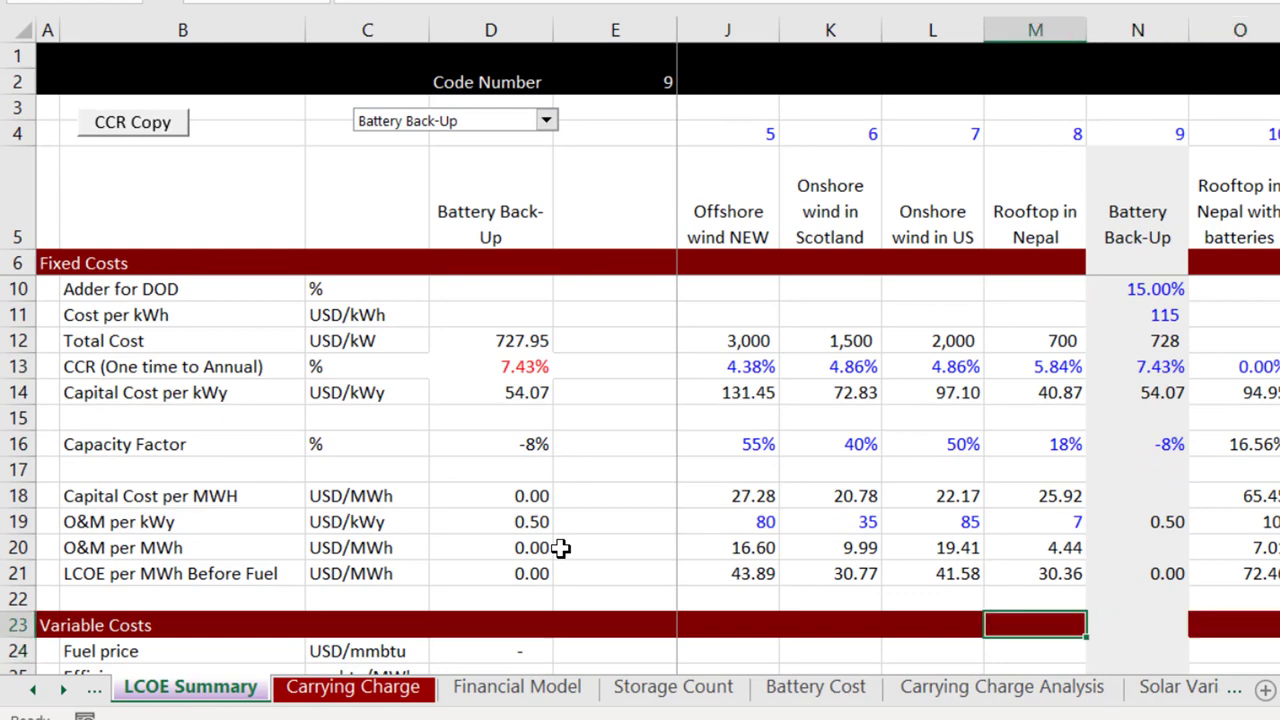
pyautogui.press('Up')
pyautogui.press('Up')
pyautogui.press('Right')
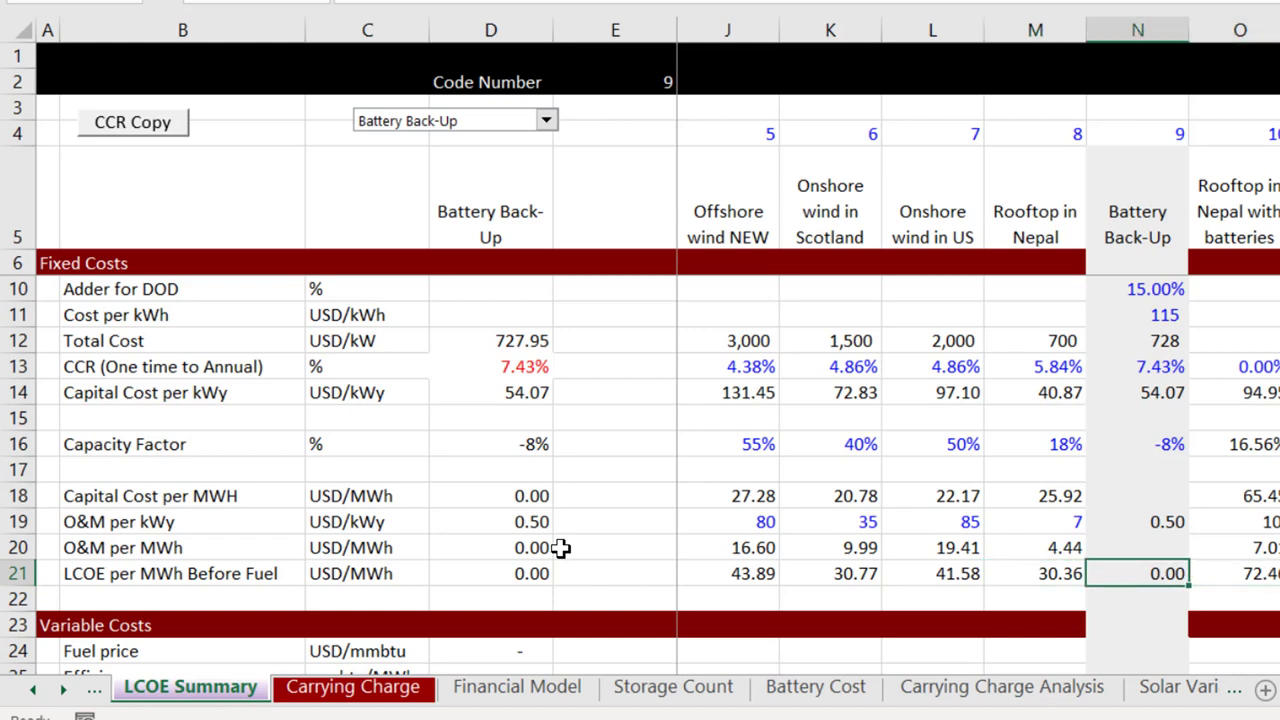
# Step: Compare LCOE per MWh Before Fuel in row 21 across Rooftop in Nepal, Battery Back-Up and Rooftop in Nepal with batteries
pyautogui.press('Right')
pyautogui.press('Left')
pyautogui.press('Right')
pyautogui.press('Left')
pyautogui.press('Left')
pyautogui.press('Right')
pyautogui.press('Right')
pyautogui.press('Left')
pyautogui.press('Left')
pyautogui.press('Left')
pyautogui.press('Left')
pyautogui.press('Right')
pyautogui.press('Right')
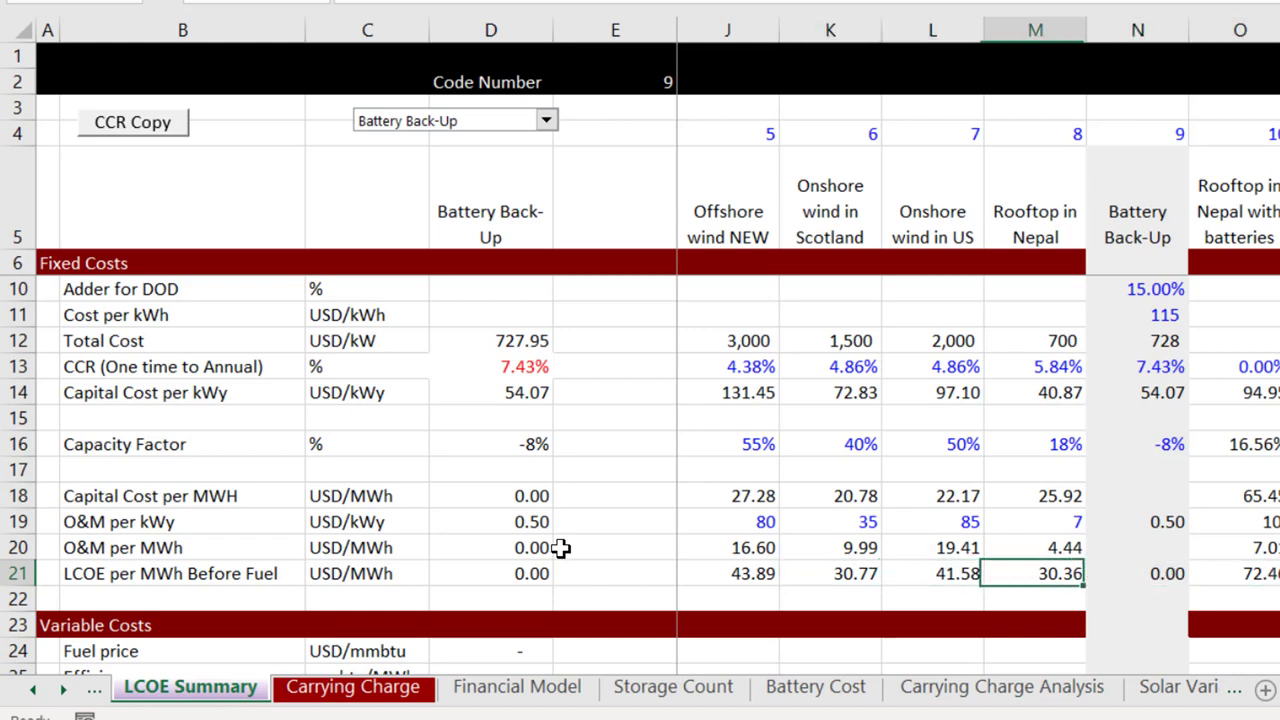
pyautogui.press('Right')
pyautogui.press('Right')
pyautogui.press('Left')
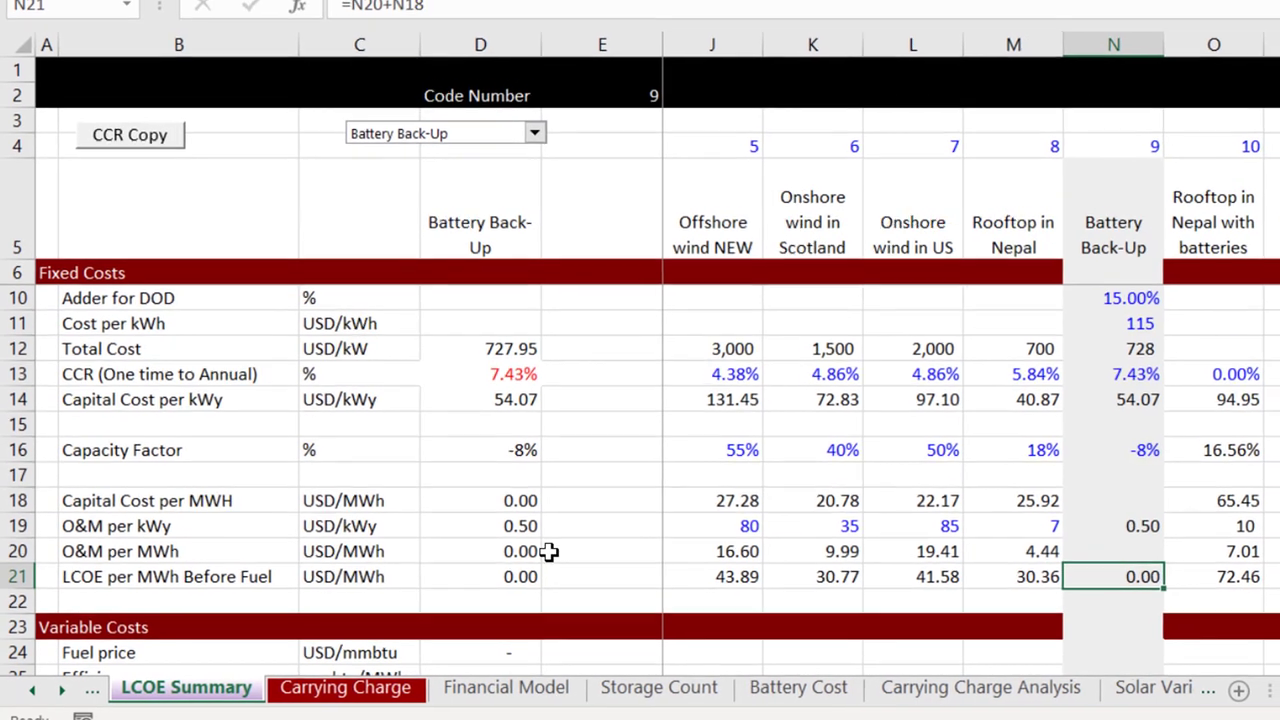
pyautogui.press('Up')
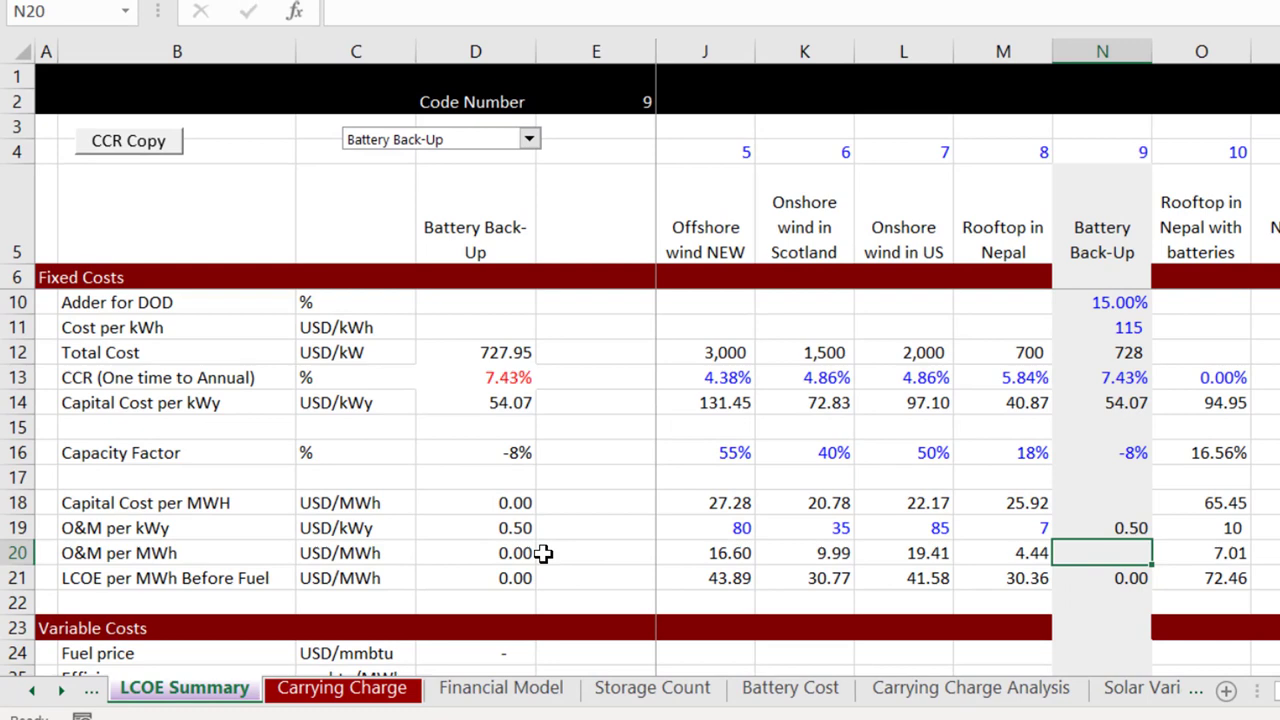
# Step: Switch to the Storage Count sheet and check the Refridge Battery Charge and Net Battery totals in column E
pyautogui.hotkey('ctrl', 'pagedown')
pyautogui.hotkey('ctrl', 'pagedown')
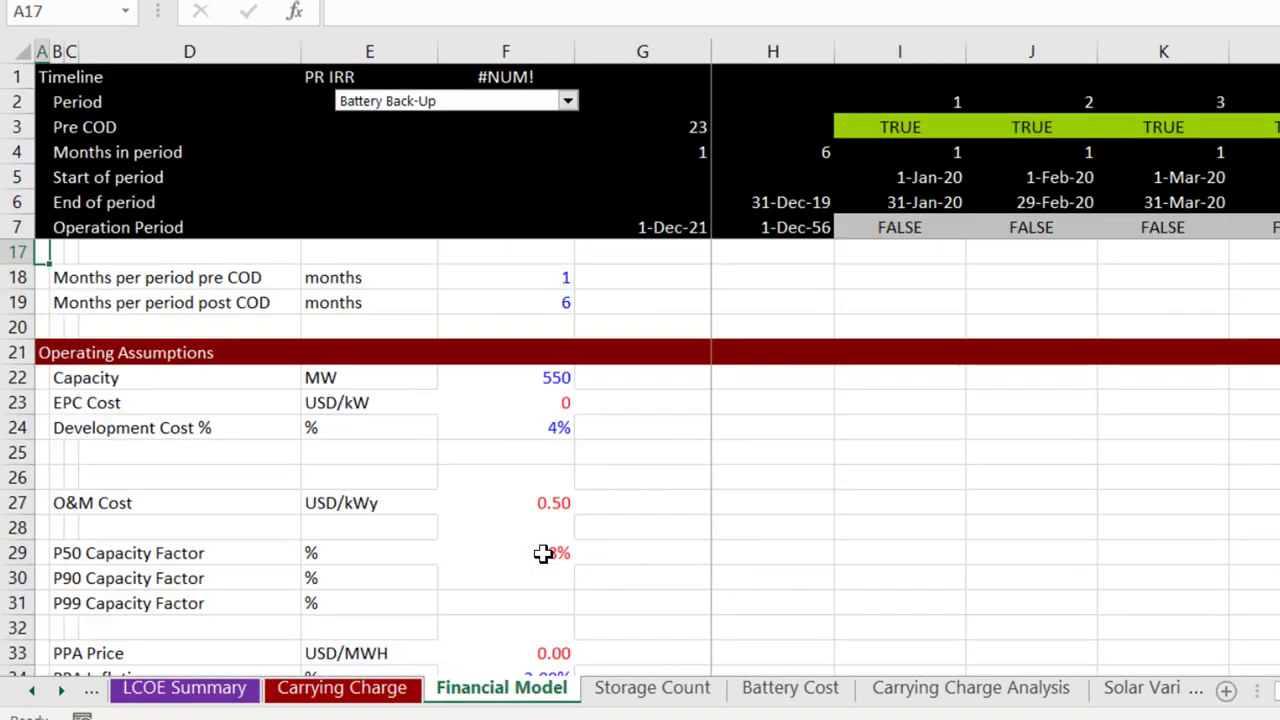
pyautogui.hotkey('ctrl', 'pagedown')
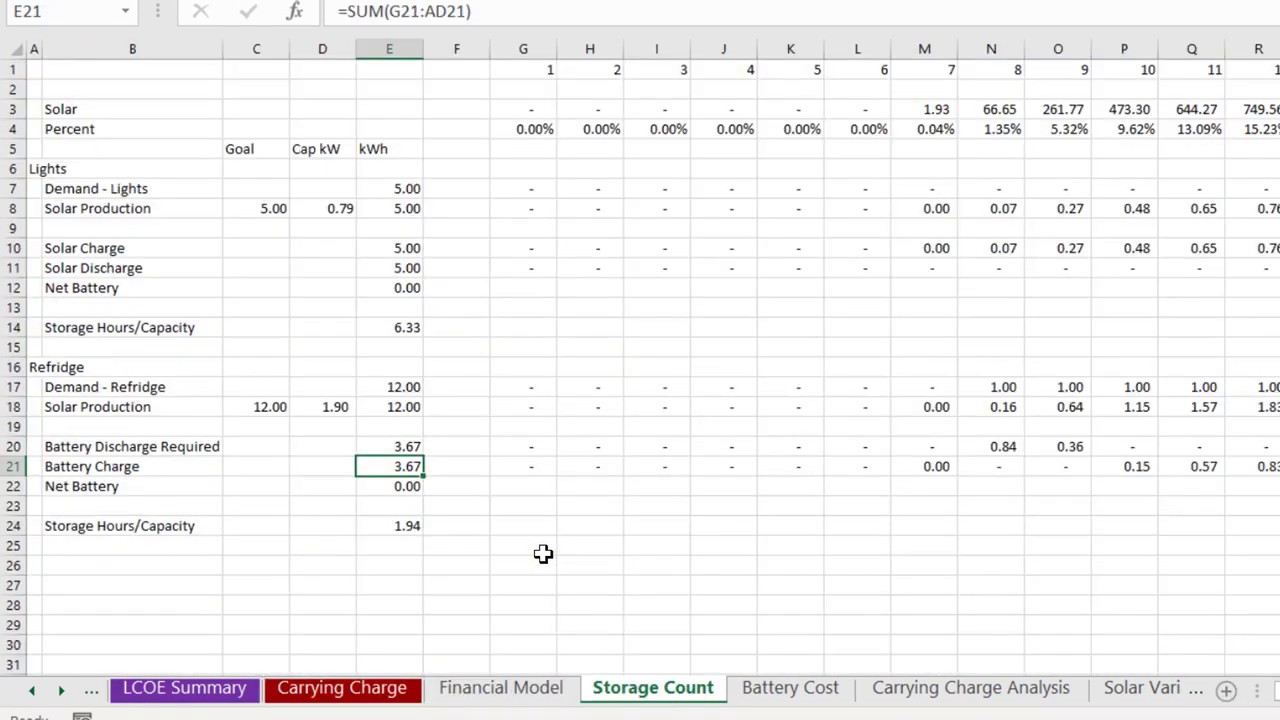
pyautogui.press('Down')
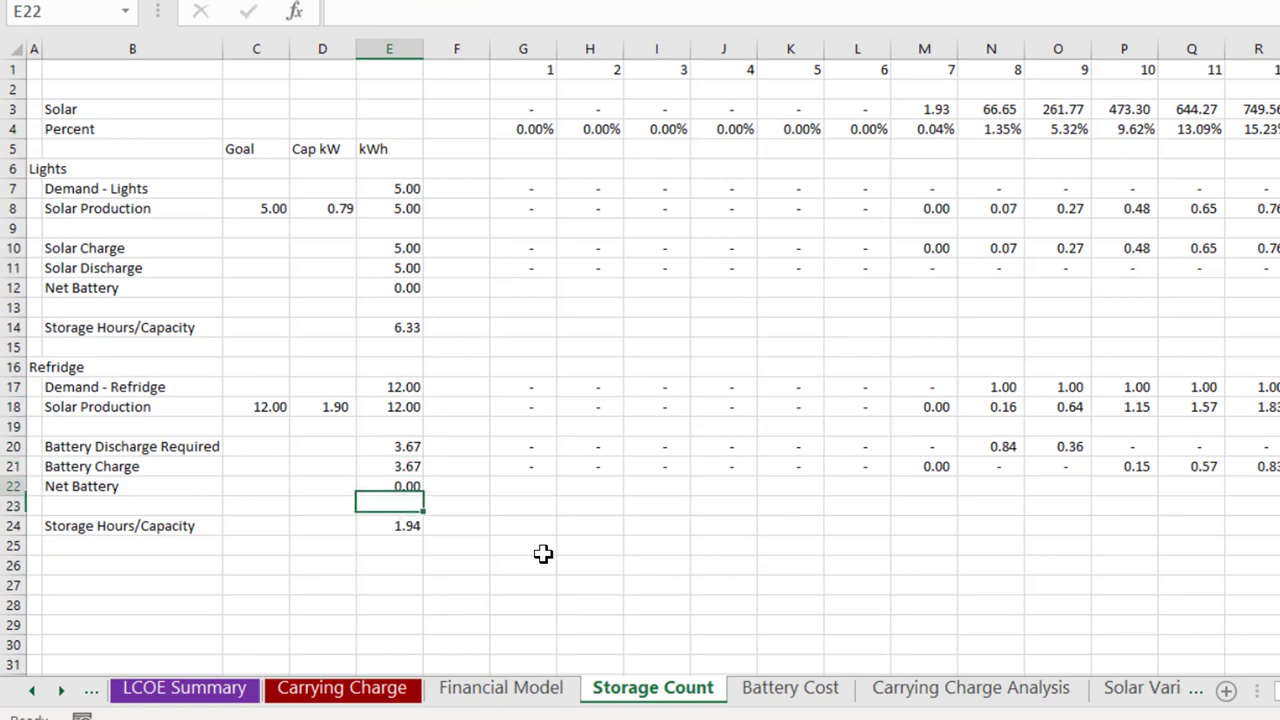
pyautogui.press('Up')
# Step: Return to the LCOE Summary sheet and go up to the Battery Back-Up Shorage Hours in N8
pyautogui.hotkey('ctrl', 'pageup')
pyautogui.hotkey('ctrl', 'pageup')
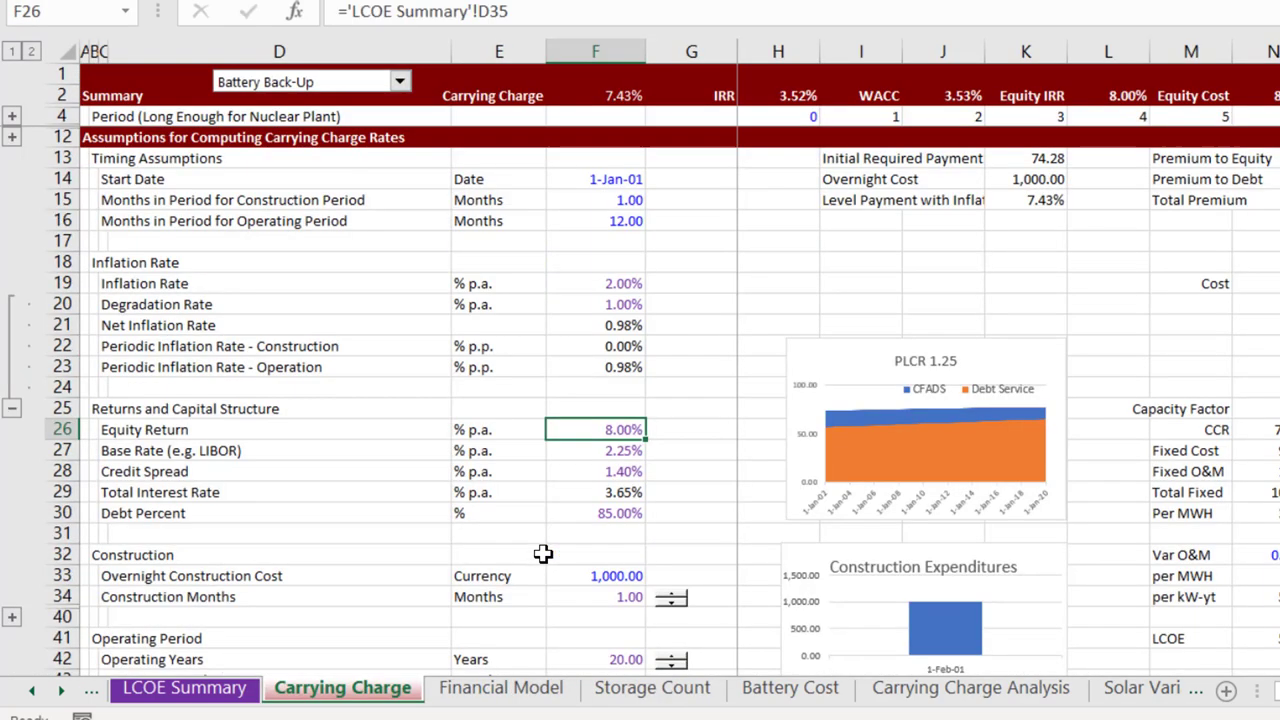
pyautogui.hotkey('ctrl', 'pageup')
pyautogui.press('Up')
pyautogui.press('Up')
pyautogui.press('Up')
pyautogui.press('Up')
pyautogui.press('Up')
pyautogui.press('Up')
pyautogui.press('Up')
pyautogui.press('Up')
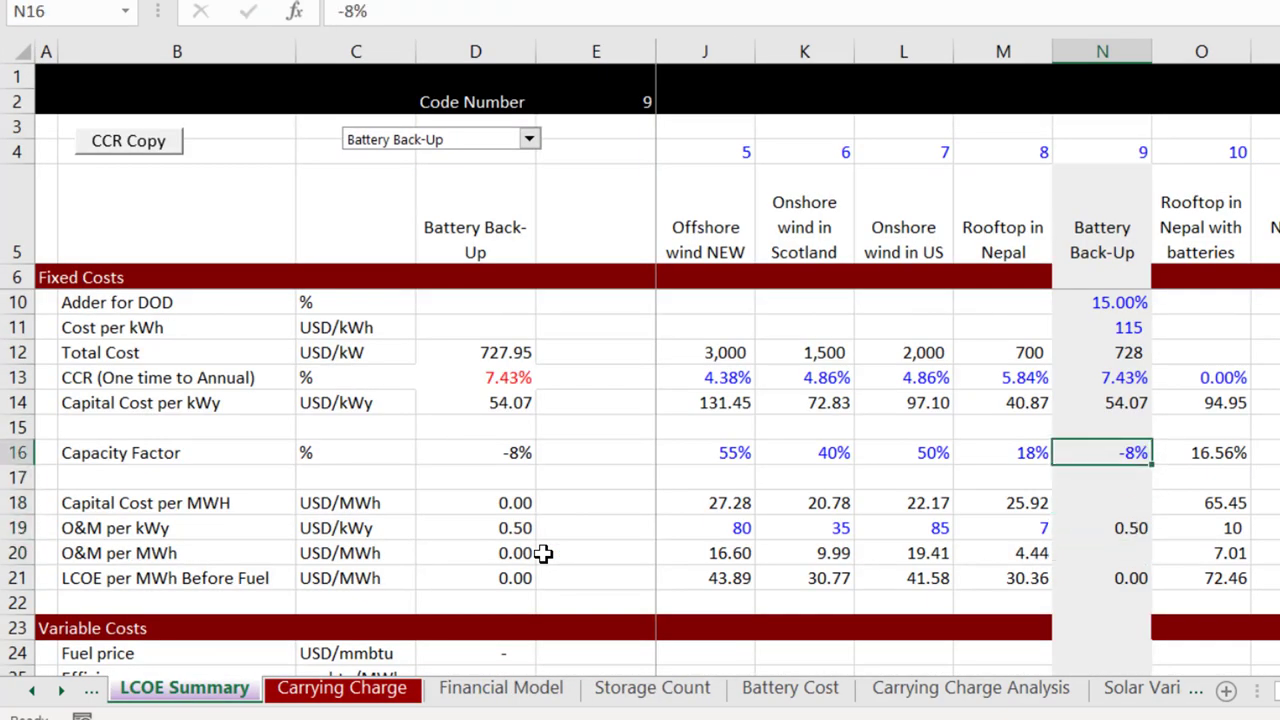
pyautogui.press('Up')
pyautogui.press('Up')
pyautogui.press('Up')
pyautogui.press('Up')
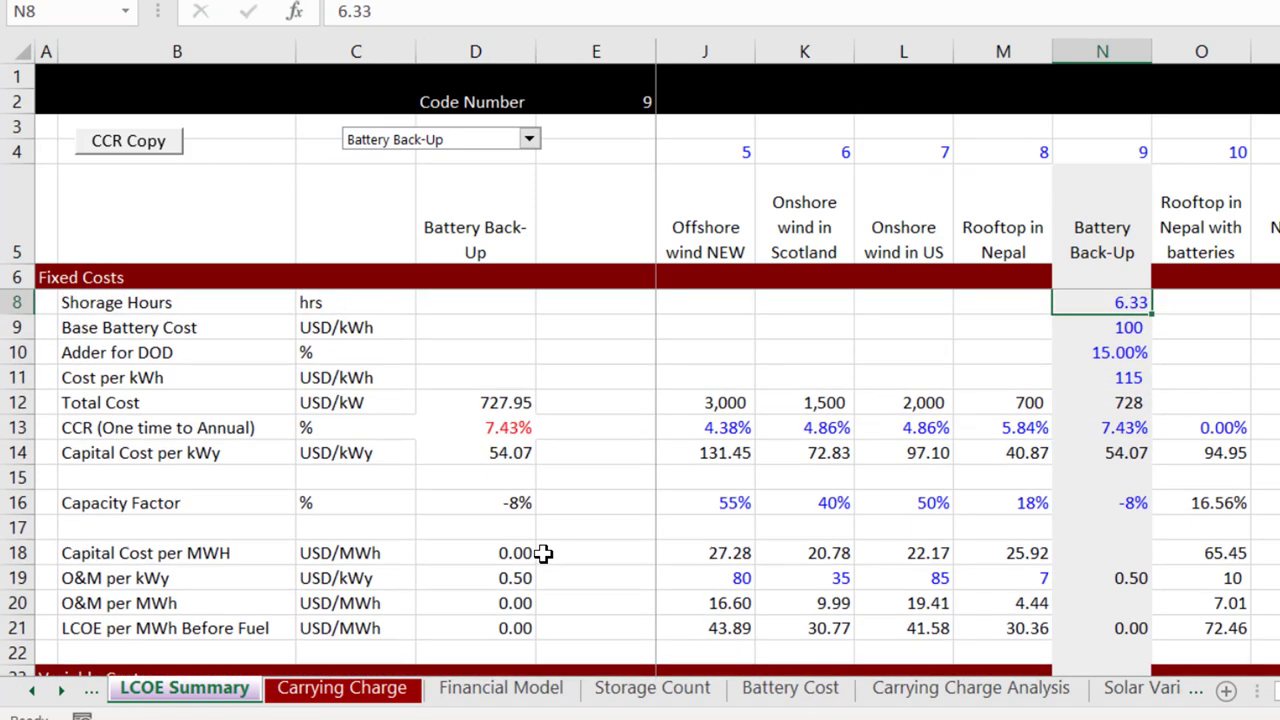
# Step: Look up the Refridge Storage Hours/Capacity value and its formula in E24 of the Storage Count sheet
pyautogui.hotkey('ctrl', 'pagedown')
pyautogui.hotkey('ctrl', 'pagedown')
pyautogui.hotkey('ctrl', 'pagedown')
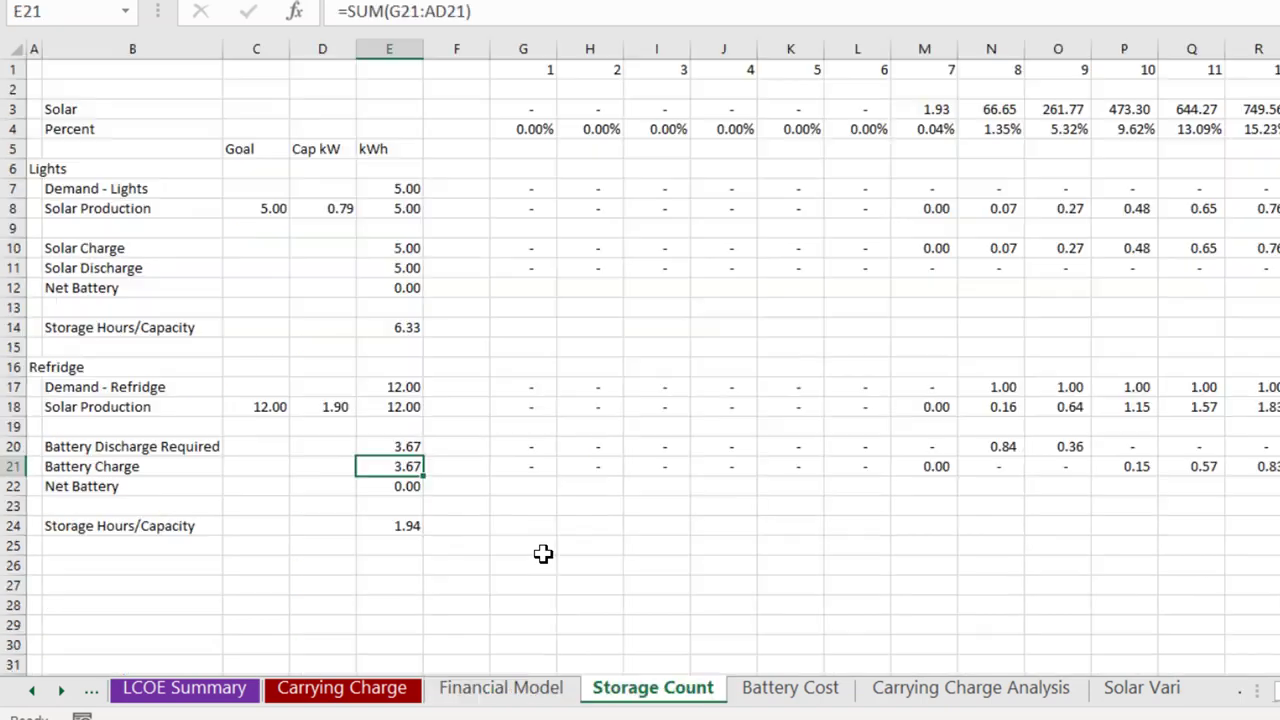
pyautogui.press('Down')
pyautogui.press('Down')
pyautogui.press('Down')
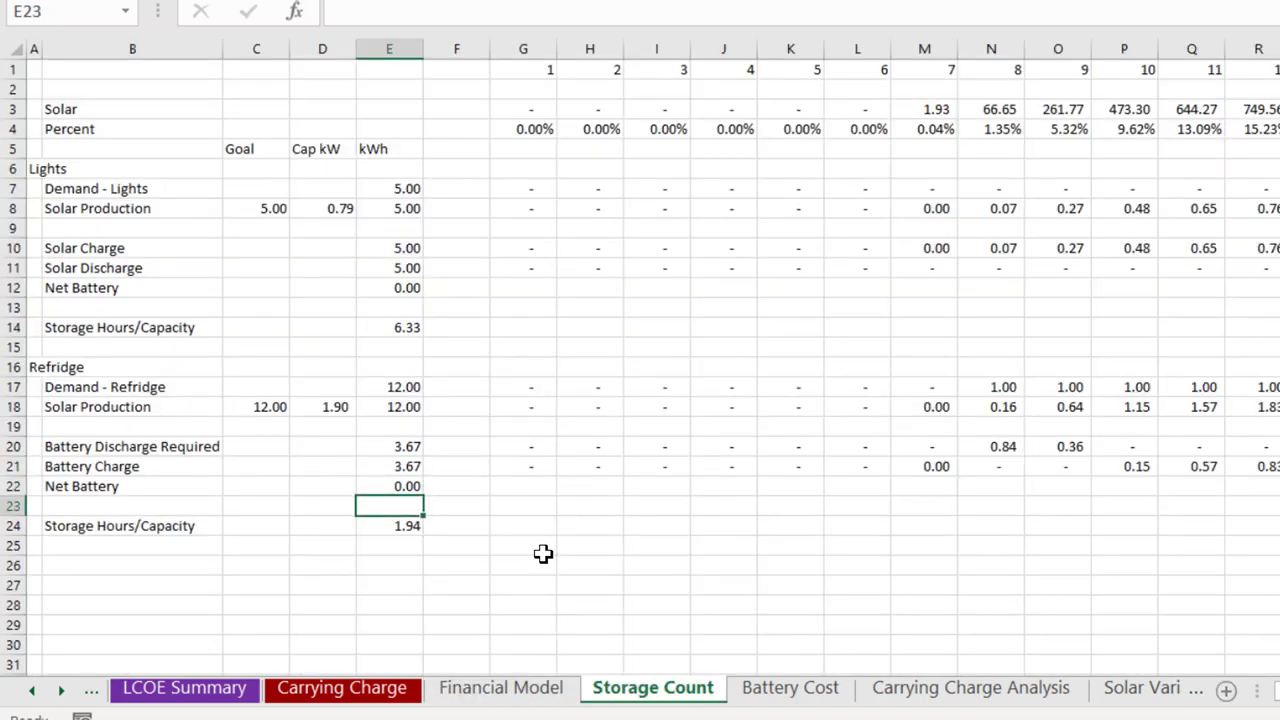
pyautogui.press('F2')
pyautogui.press('Escape')
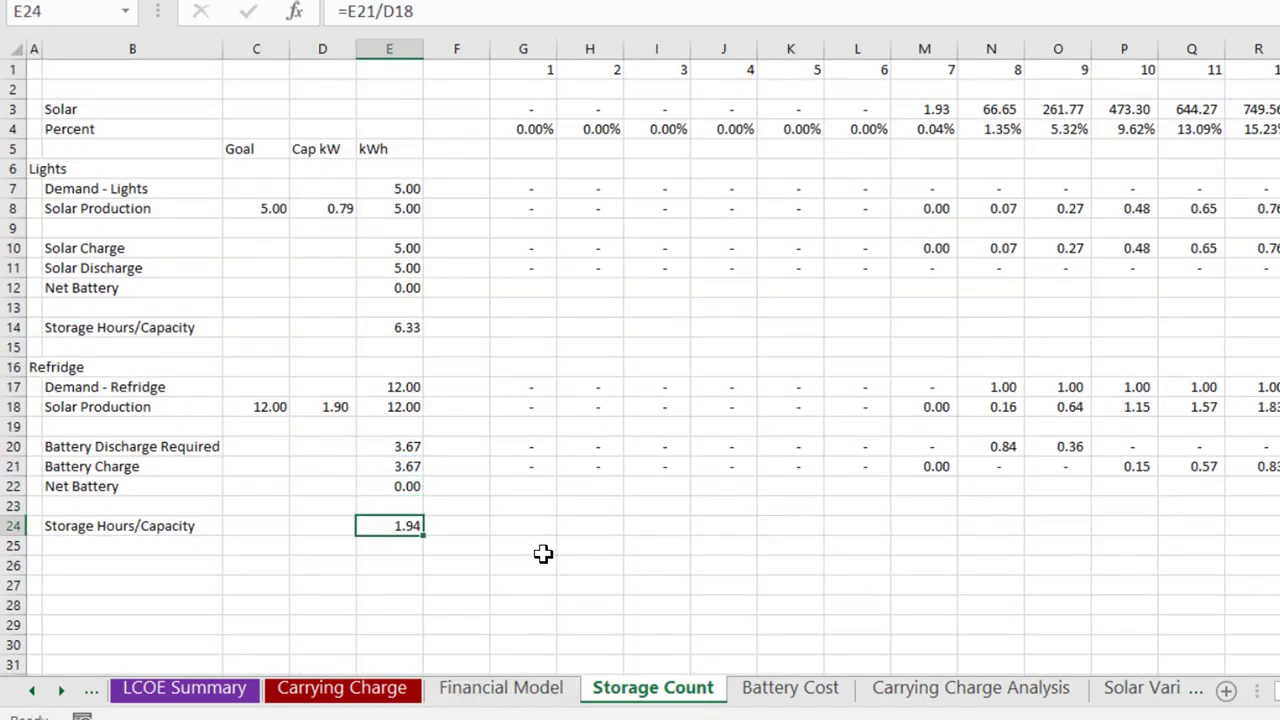
# Step: On the LCOE Summary sheet, set the Battery Back-Up Shorage Hours in N8 to 1.94
pyautogui.hotkey('ctrl', 'pageup')
pyautogui.hotkey('ctrl', 'pageup')
pyautogui.hotkey('ctrl', 'pageup')
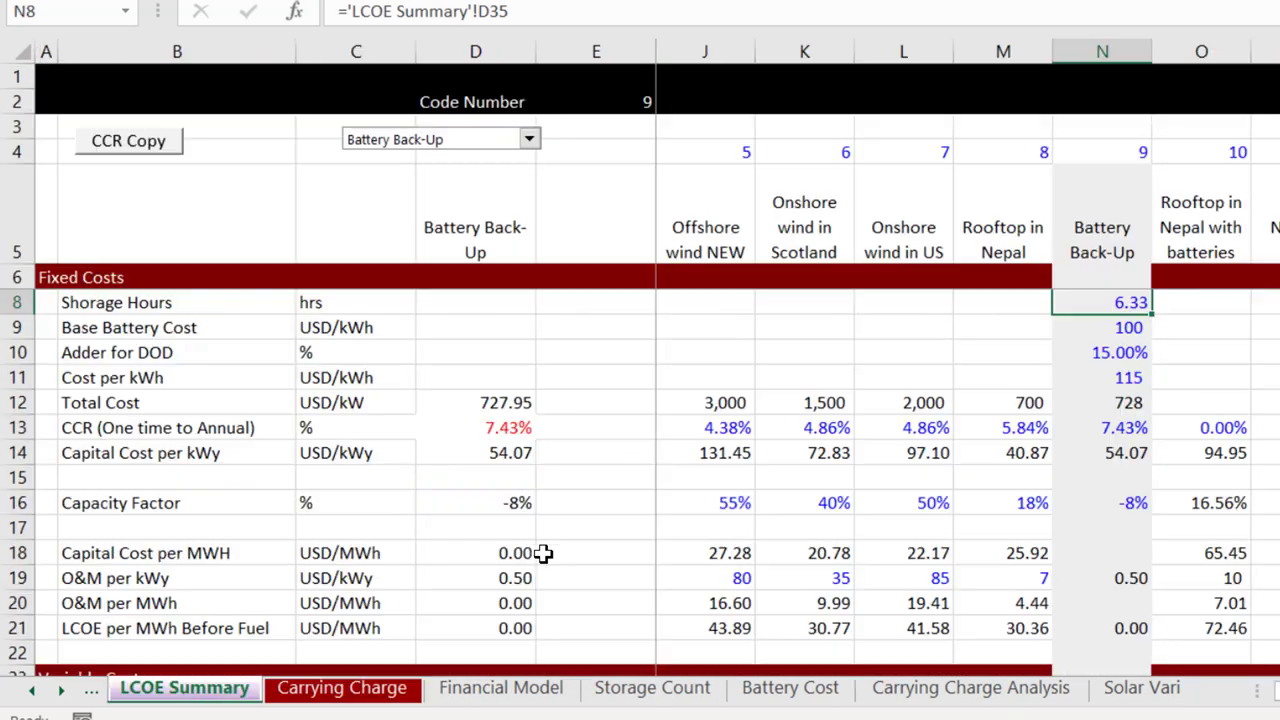
pyautogui.hotkey('ctrl', 'pageup')
pyautogui.hotkey('ctrl', 'pagedown')
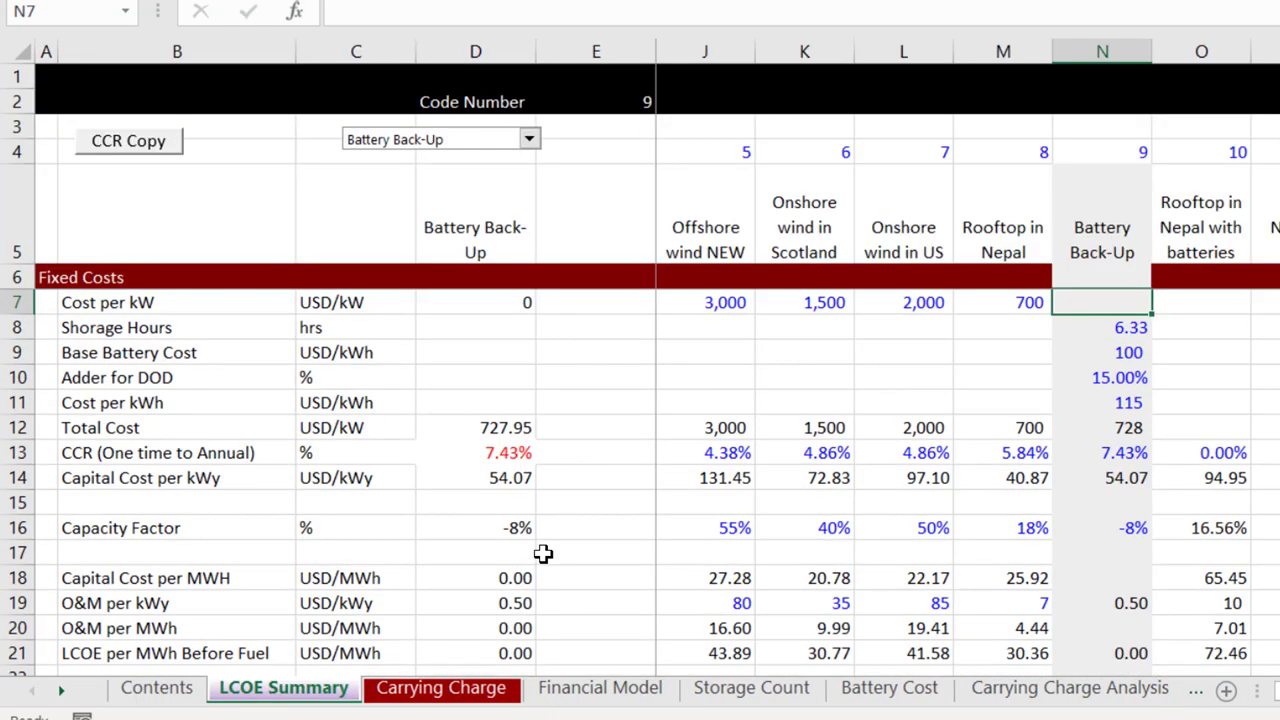
pyautogui.write('1.94')
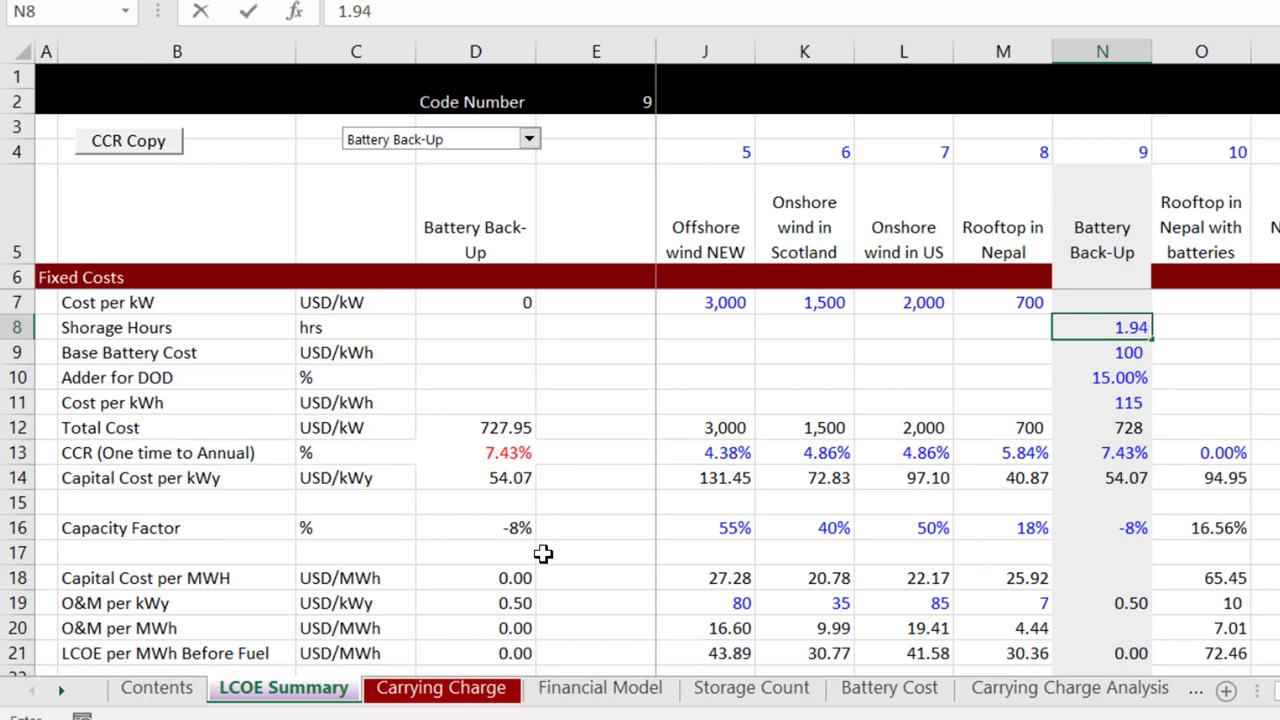
pyautogui.press('Return')
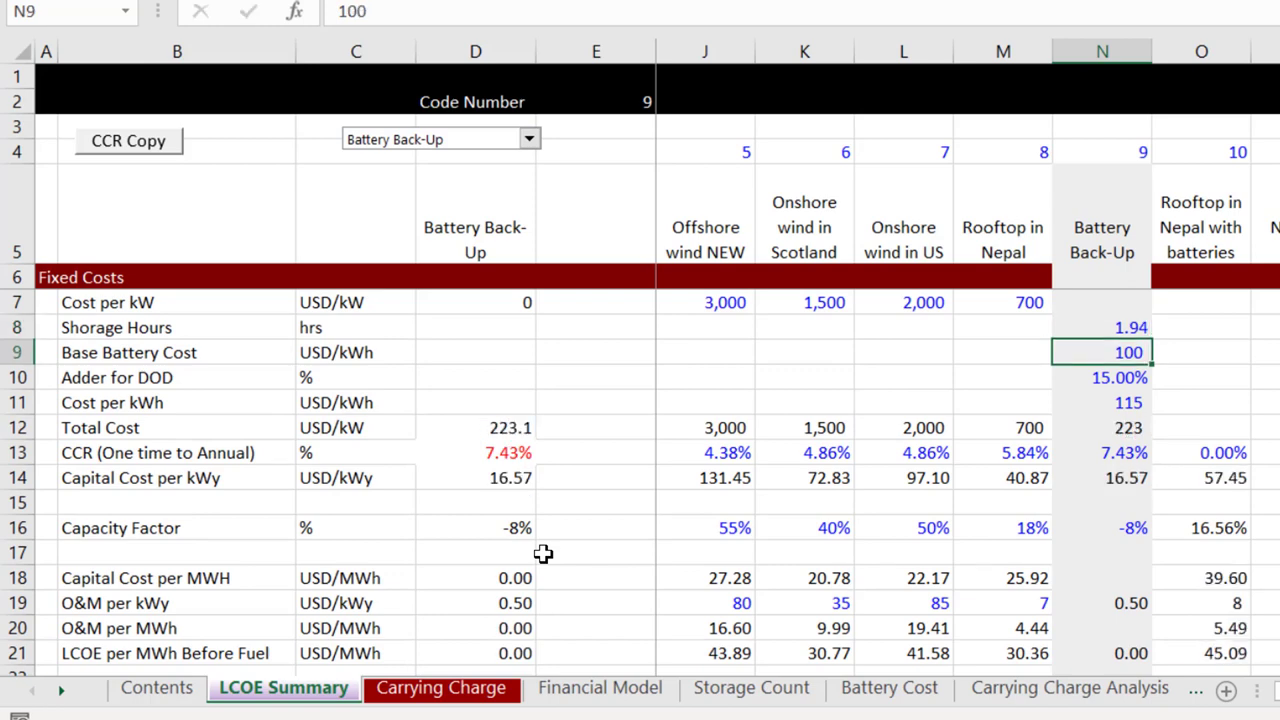
# Step: Review the Battery Back-Up column from Adder for DOD down to LCOE per MWh Before Fuel in N21
pyautogui.press('Down')
pyautogui.press('Down')
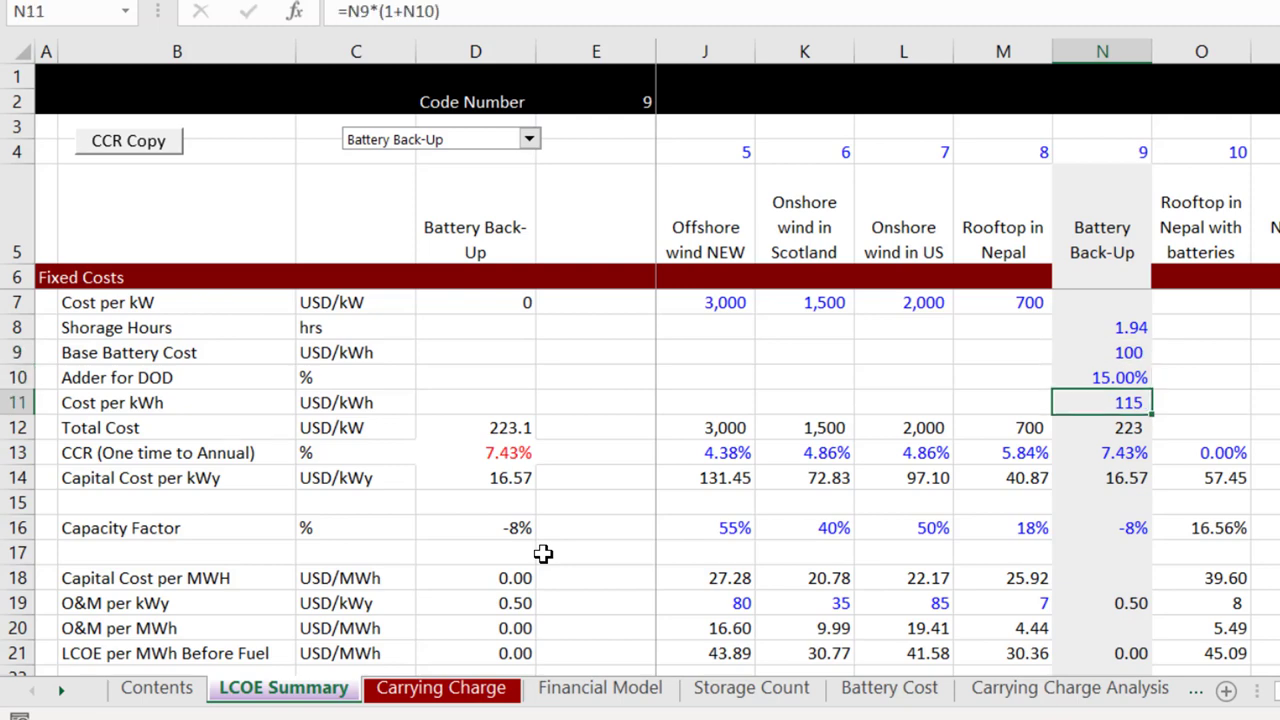
pyautogui.press('Down')
pyautogui.press('Down')
pyautogui.press('Down')
pyautogui.press('Down')
pyautogui.press('Down')
pyautogui.press('Down')
pyautogui.press('Down')
pyautogui.press('Down')
pyautogui.press('Down')
pyautogui.press('Down')
pyautogui.press('Down')
pyautogui.press('Down')
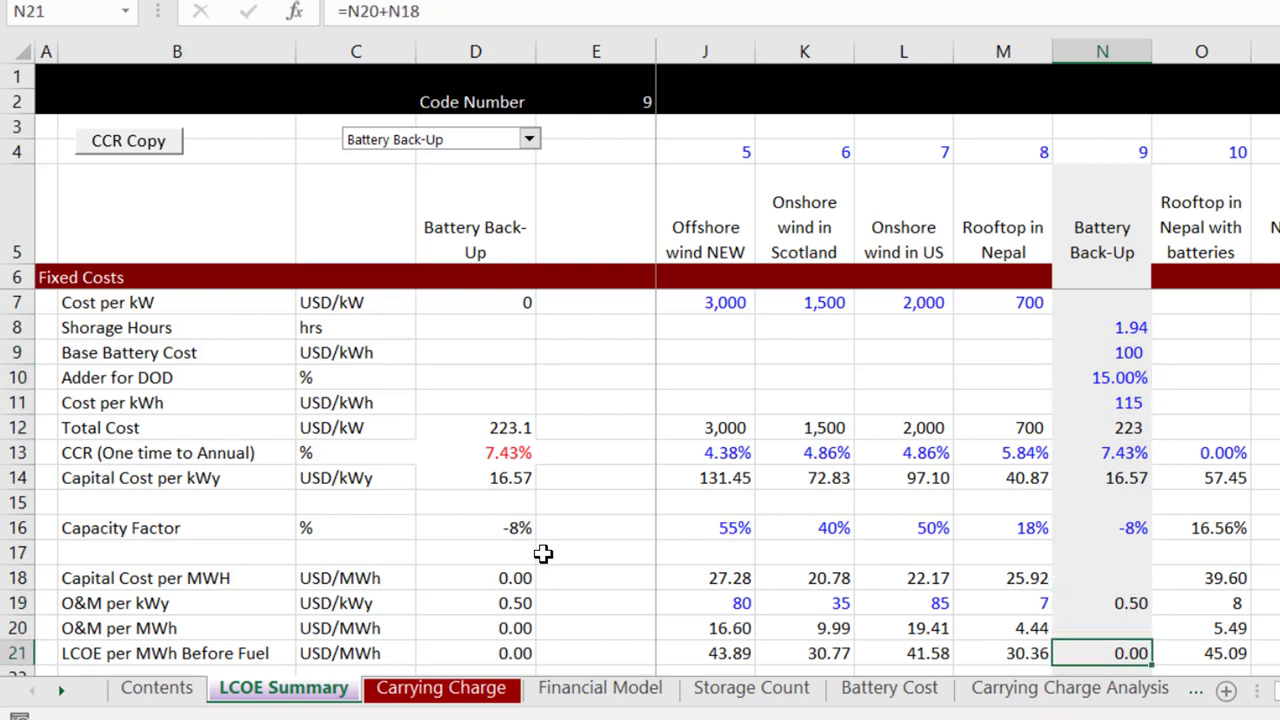
# Step: Compare the row 21 LCOE values from Onshore wind in US through to Rooftop in Nepal with batteries in O21
pyautogui.press('Up')
pyautogui.press('Up')
pyautogui.press('Left')
pyautogui.press('Left')
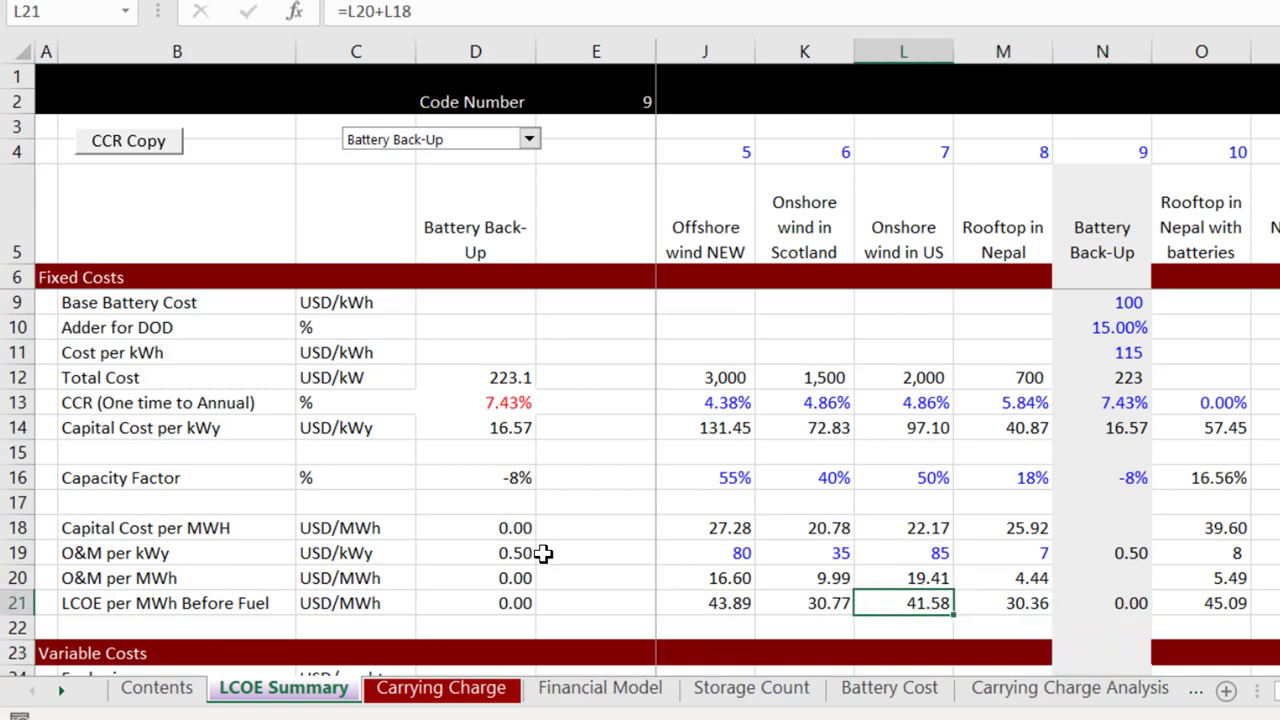
pyautogui.press('Right')
pyautogui.press('Right')
pyautogui.press('Right')
pyautogui.press('Right')
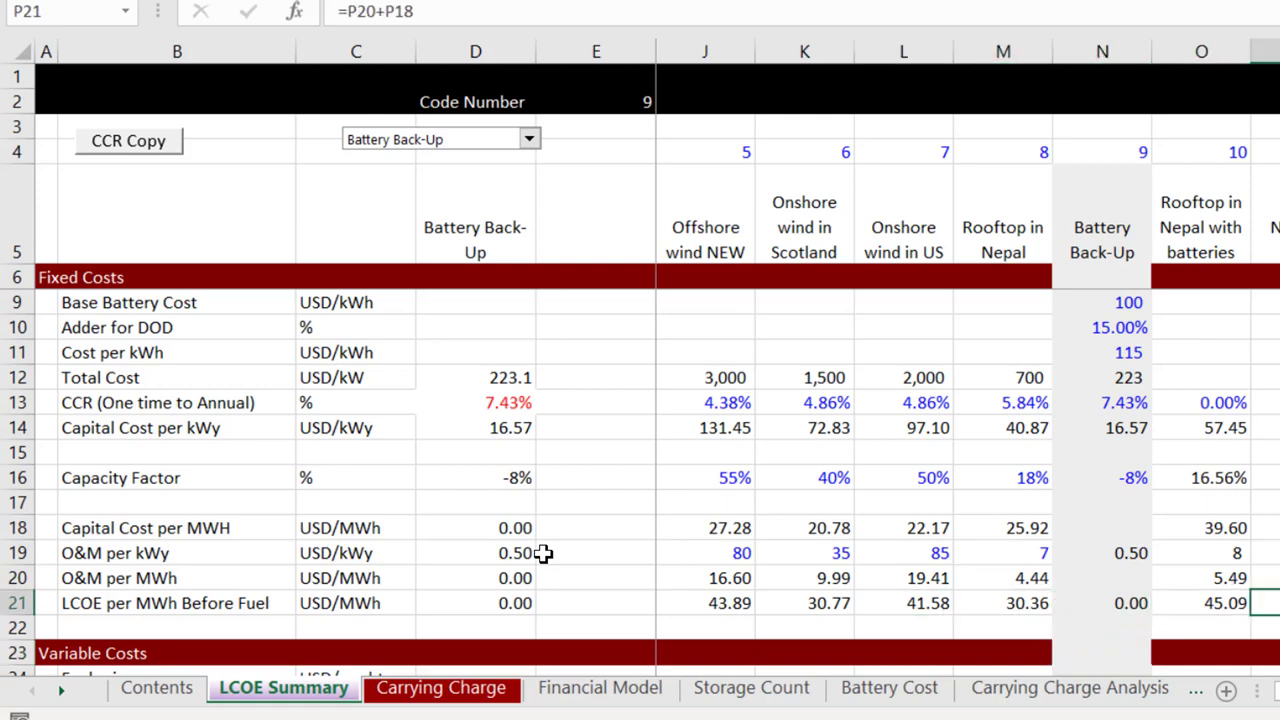
pyautogui.press('Left')
pyautogui.press('Left')
pyautogui.press('Left')
pyautogui.press('Right')
pyautogui.press('Right')
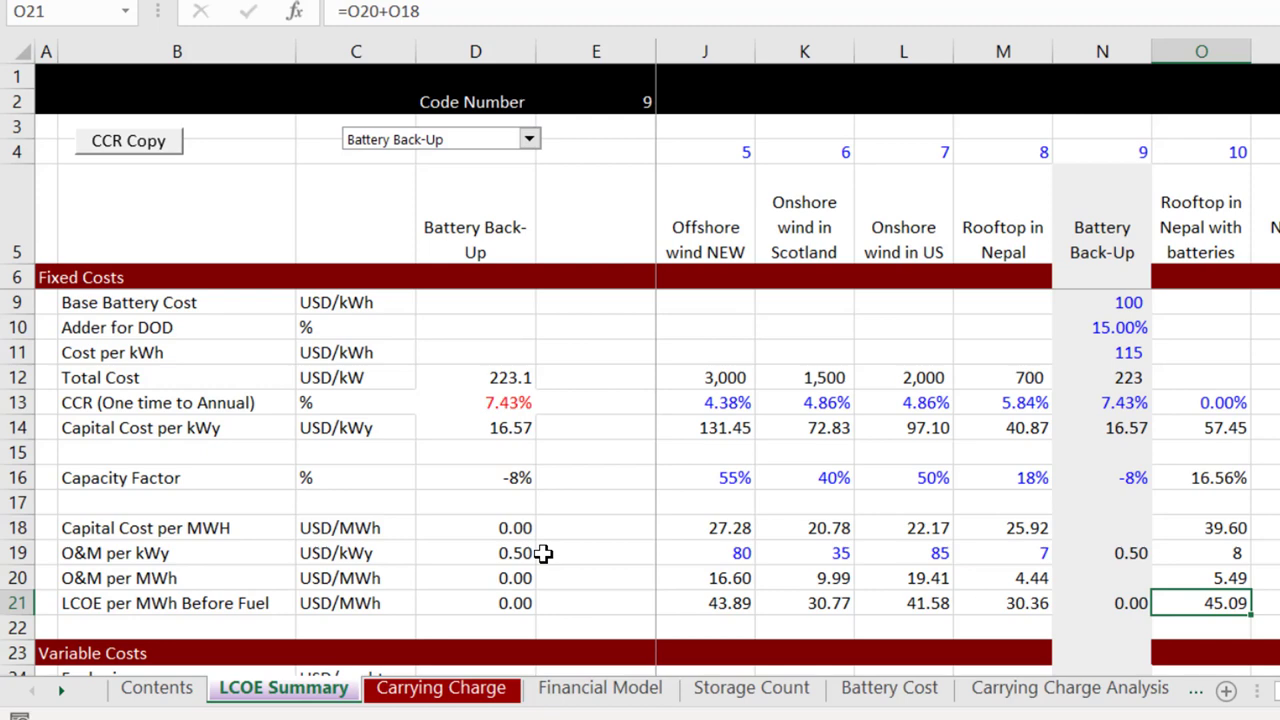
# Step: Switch to the Storage Count sheet and look along the Refridge Solar Production row from E18 into the hourly columns
pyautogui.hotkey('ctrl', 'pagedown')
pyautogui.hotkey('ctrl', 'pagedown')
pyautogui.hotkey('ctrl', 'pagedown')
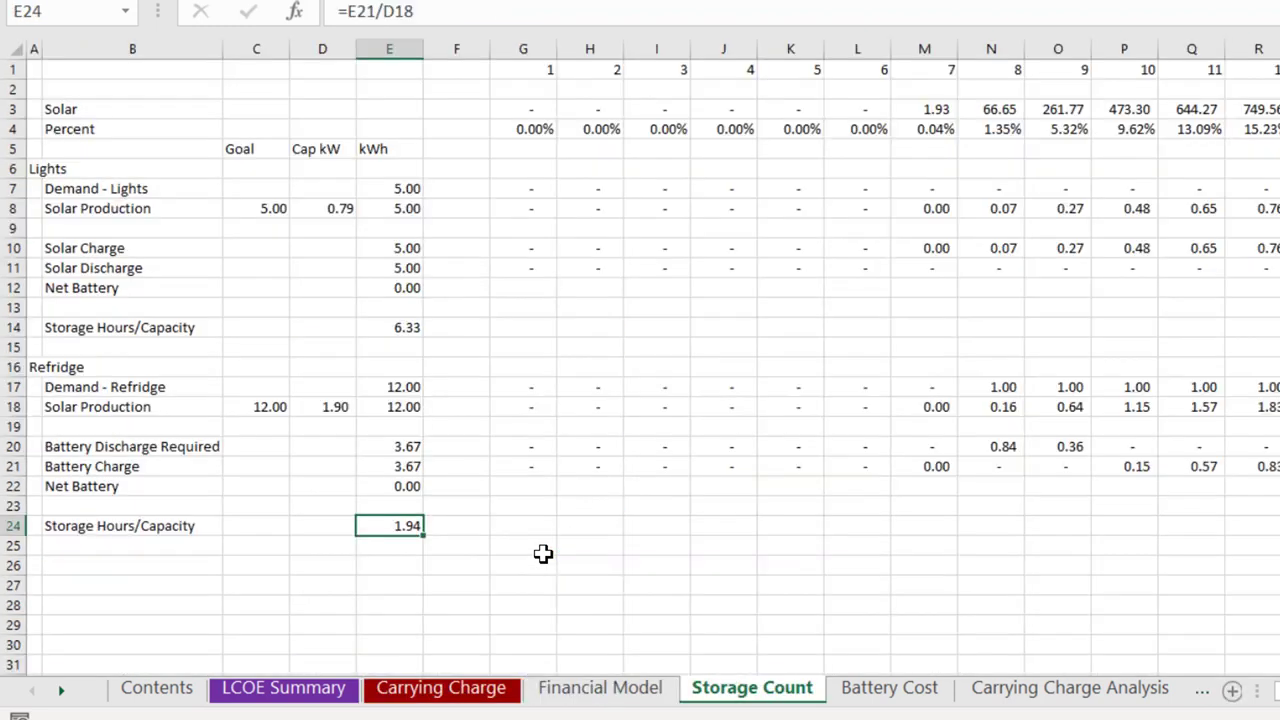
pyautogui.press('Up')
pyautogui.press('Up')
pyautogui.press('Up')
pyautogui.press('Up')
pyautogui.press('Up')
pyautogui.press('Up')
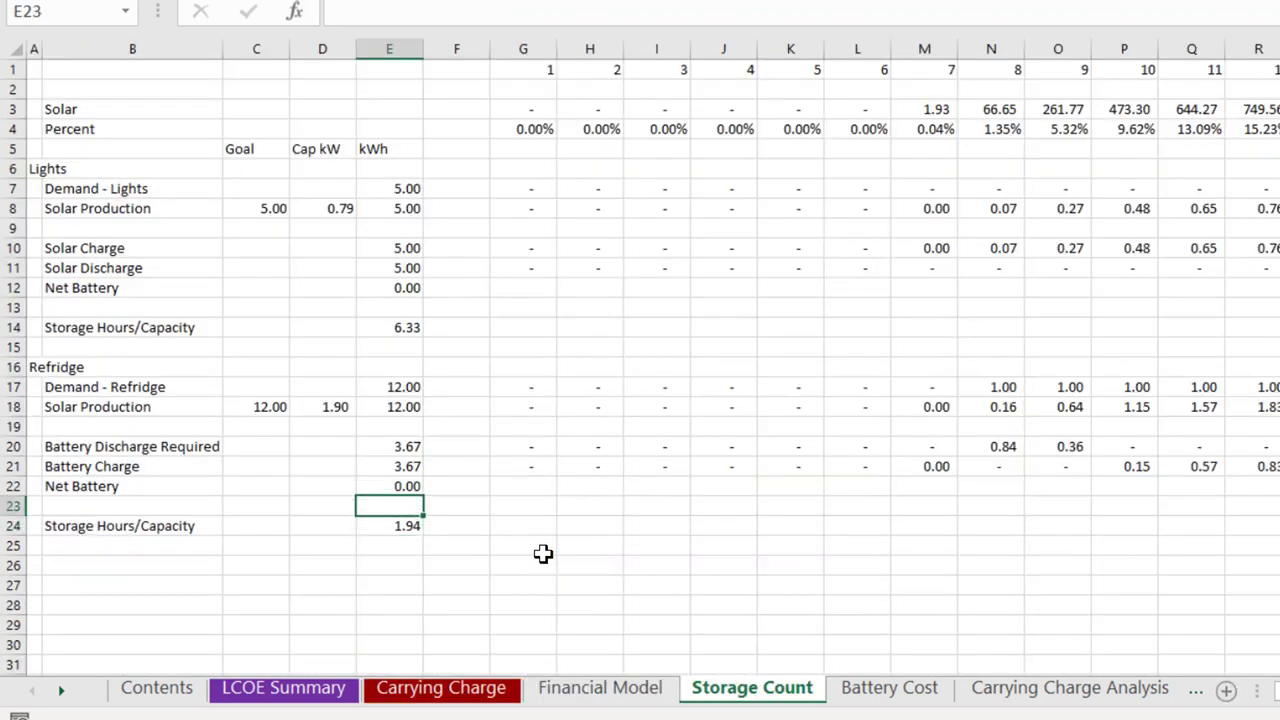
pyautogui.press('Right')
pyautogui.press('Right')
pyautogui.press('Right')
pyautogui.press('Right')
pyautogui.press('Right')
pyautogui.press('Right')
pyautogui.press('Right')
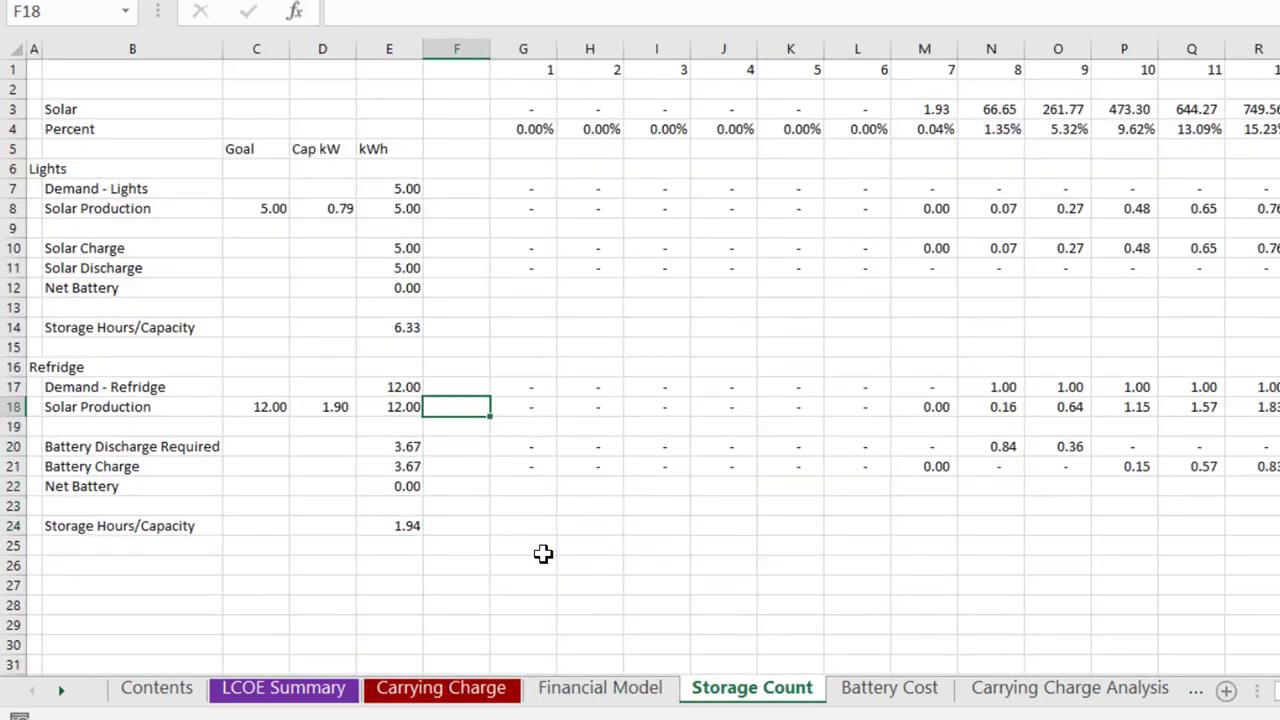
# Step: Inspect the hourly formulas in the Refridge Battery Discharge Required and Battery Charge rows around hours 5 to 8
pyautogui.press('Down')
pyautogui.press('Down')
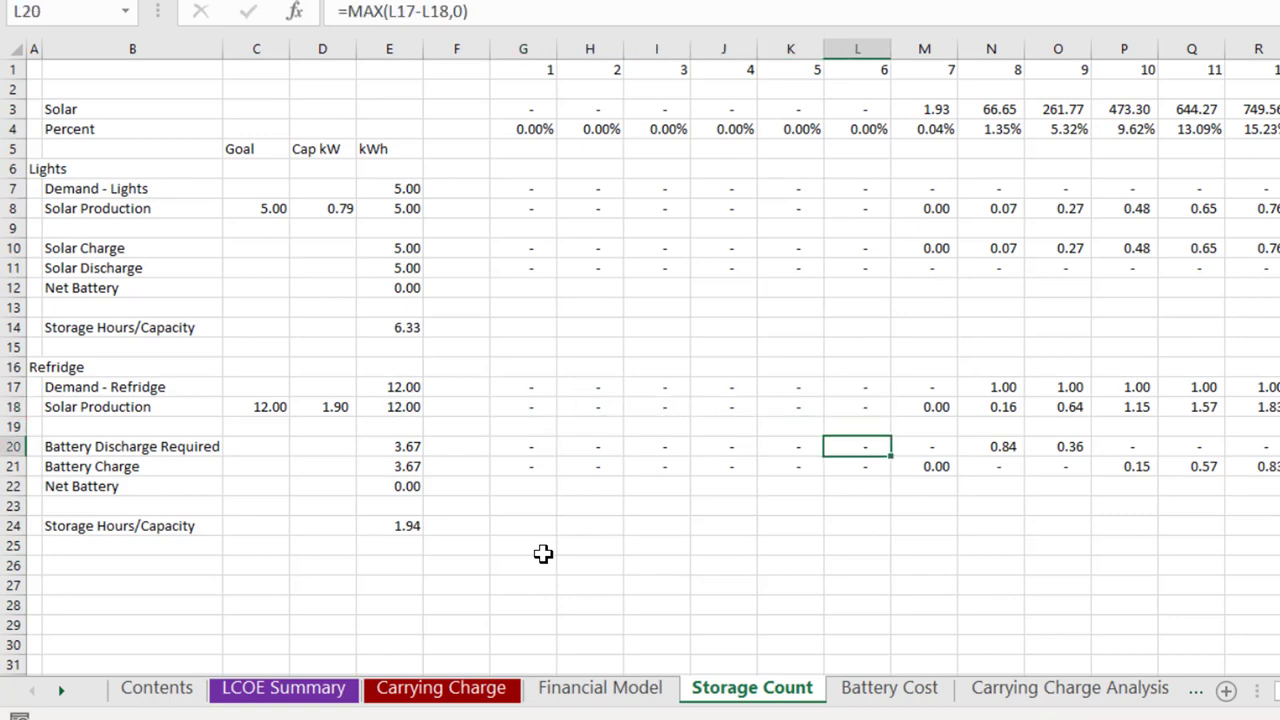
pyautogui.press('Right')
pyautogui.press('Right')
pyautogui.press('Down')
pyautogui.press('Left')
pyautogui.press('Left')
pyautogui.press('Left')
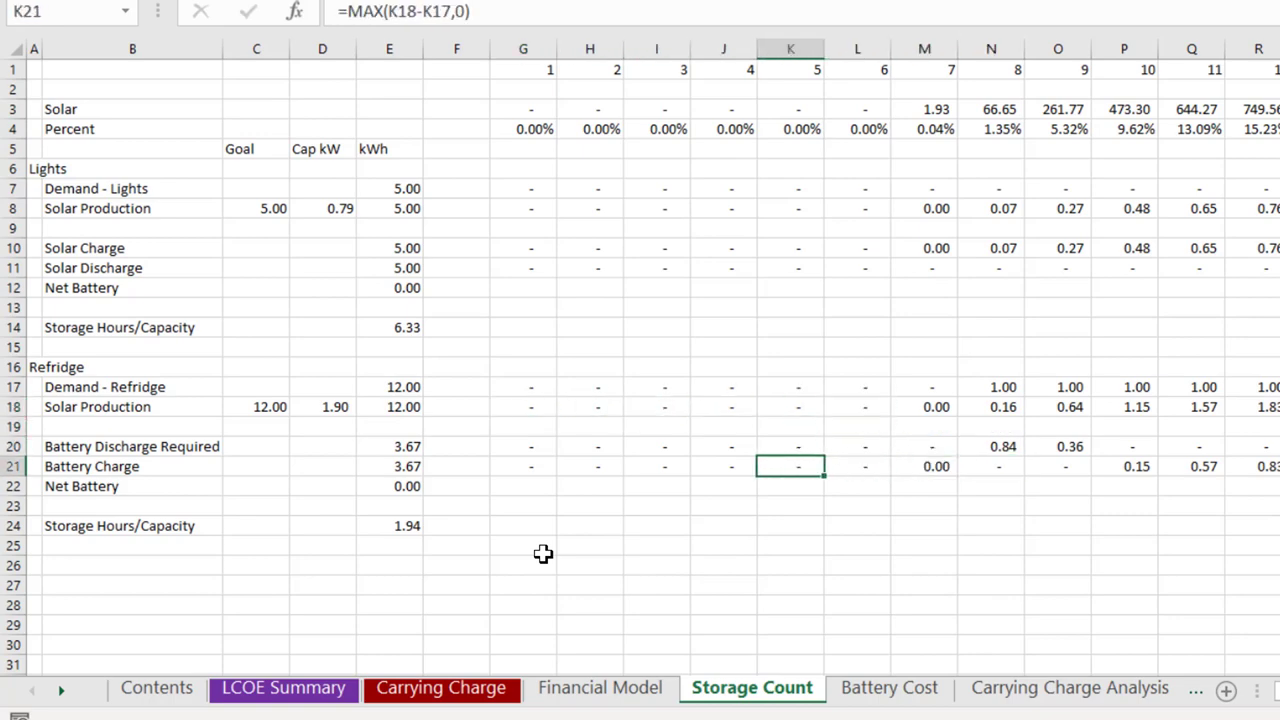
# Step: Return to the LCOE Summary sheet to view LCOE per MWh Before Fuel for Rooftop in Nepal with batteries in O21
pyautogui.hotkey('ctrl', 'pageup')
pyautogui.hotkey('ctrl', 'pageup')
pyautogui.hotkey('ctrl', 'pageup')
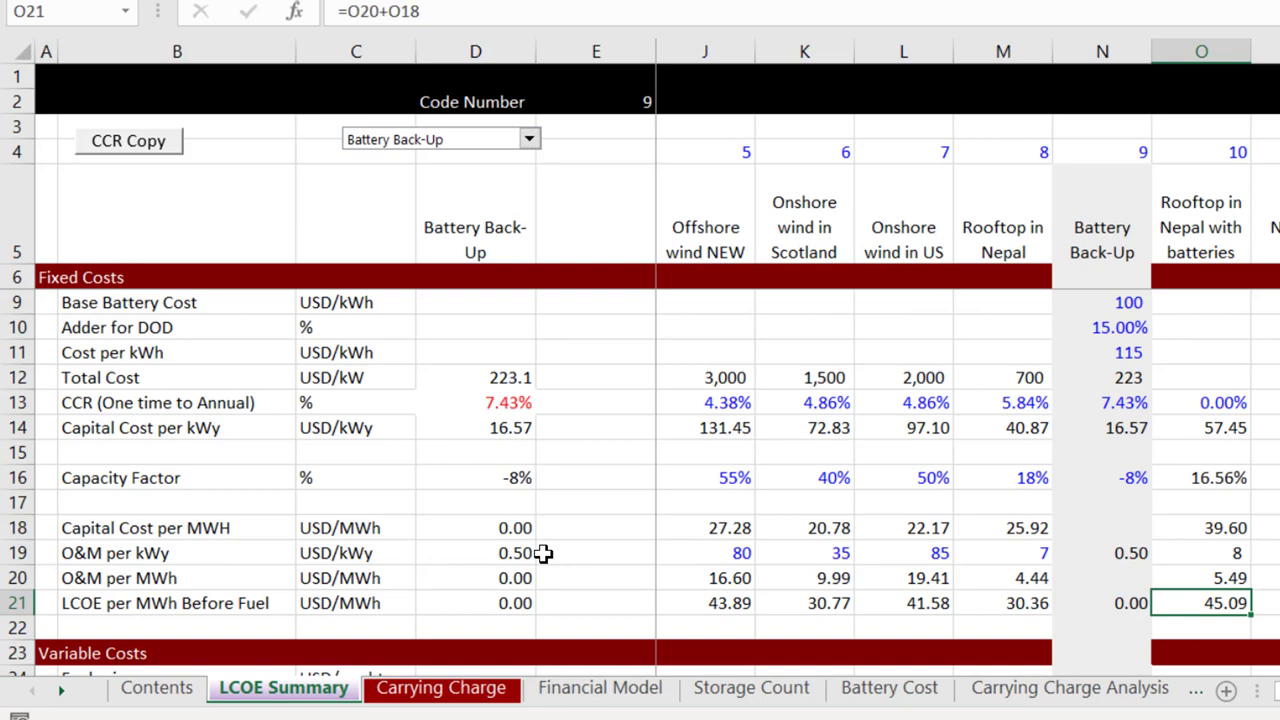